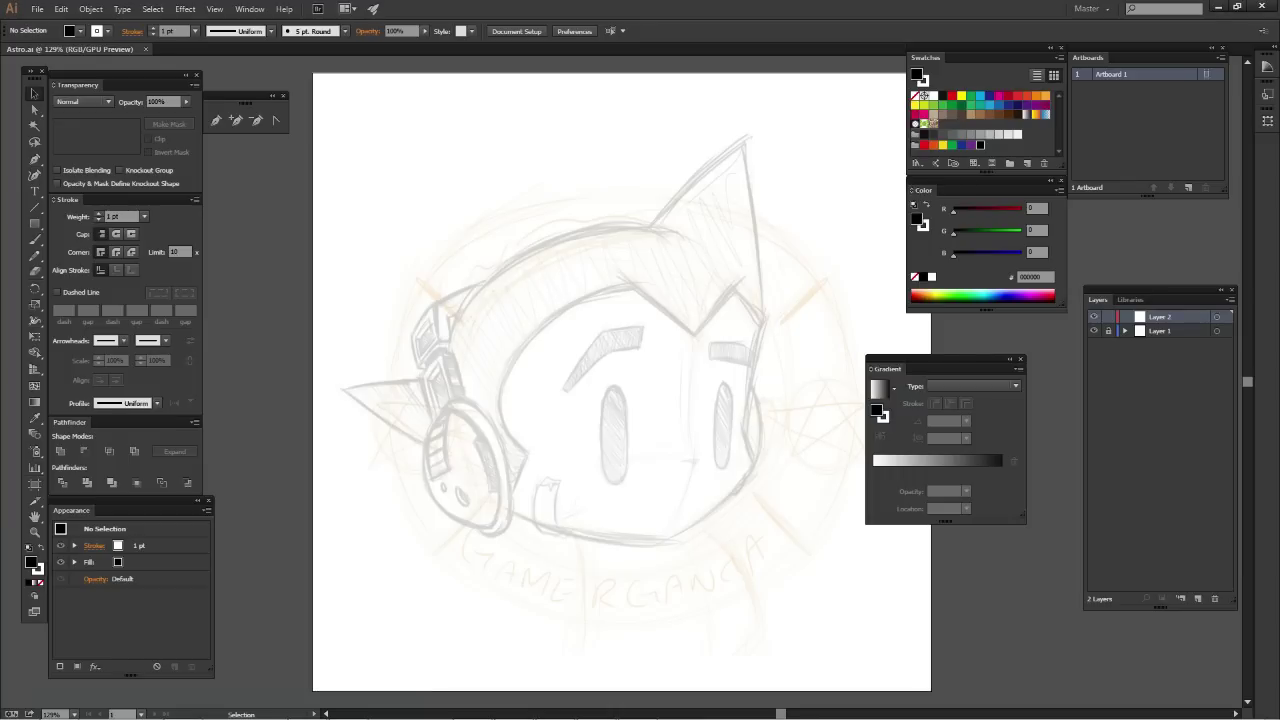
Set colours to no fill with a black stroke and zoom in close on the left eyebrow
key(ctrl+plus)
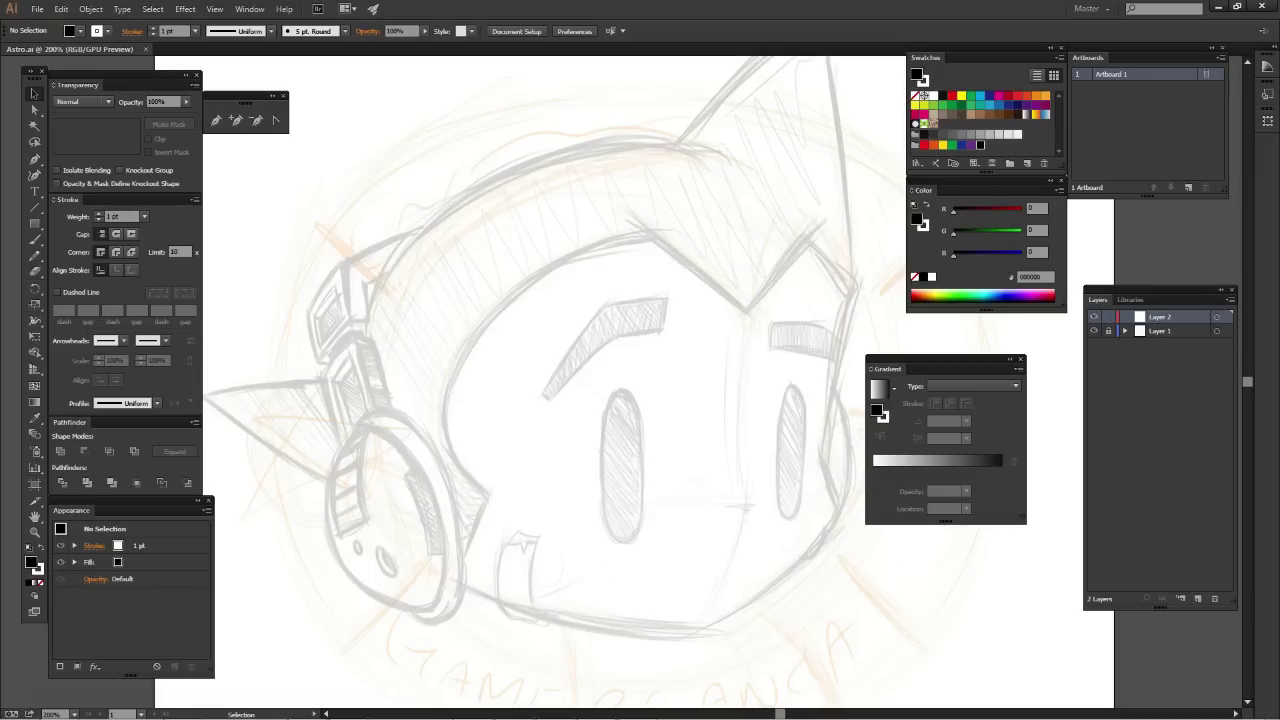
key(shift+x)
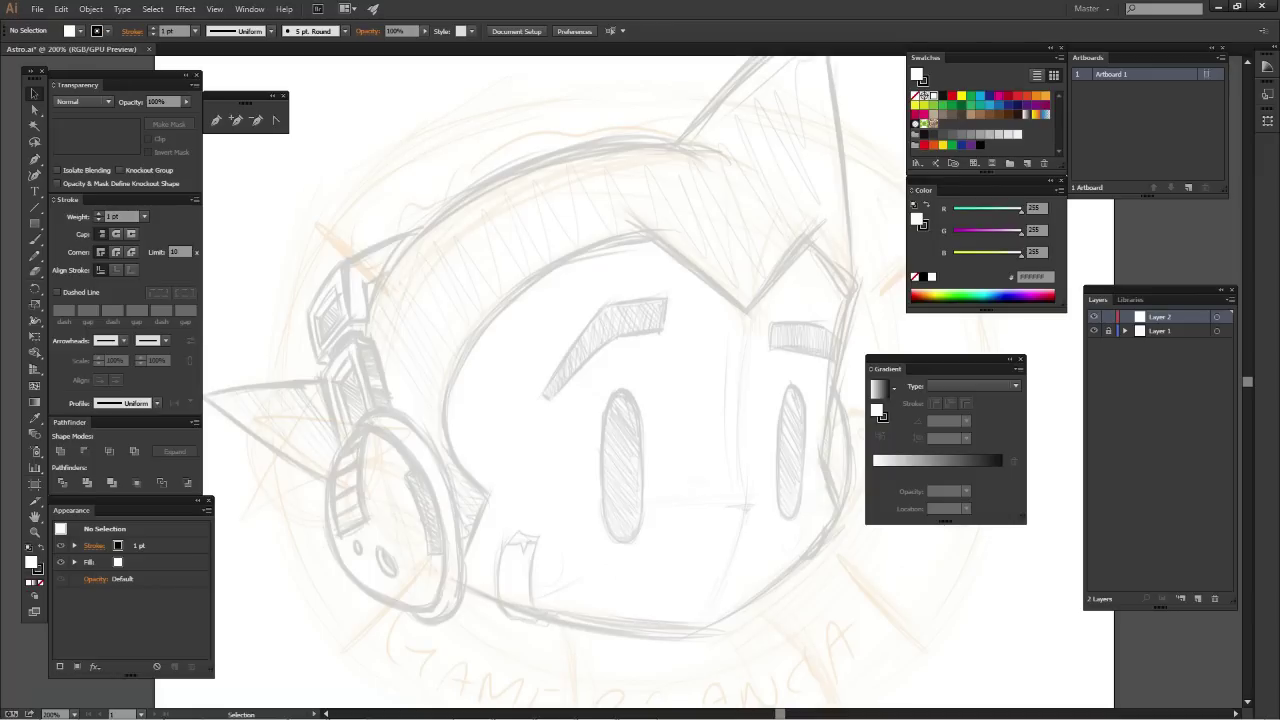
key(slash)
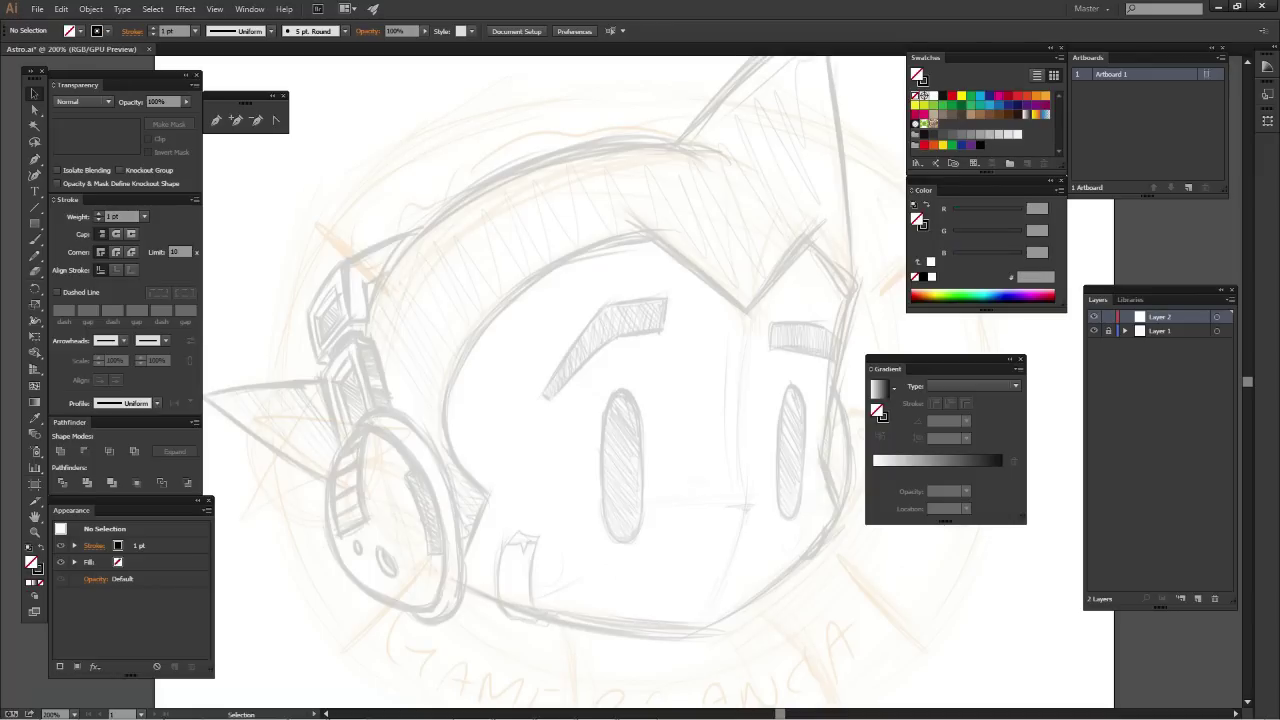
key(ctrl+equal)
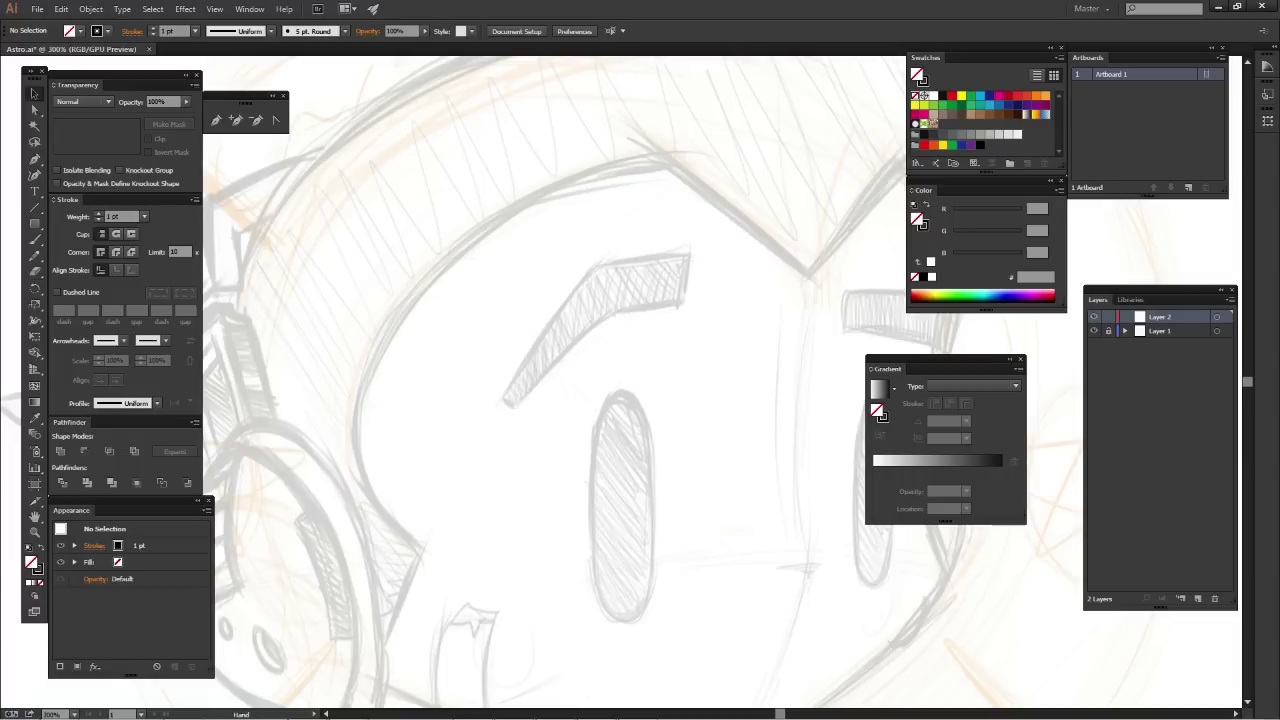
mouse_move(640, 400)
mouse_down()
mouse_move(600, 382)
mouse_move(684, 478)
mouse_up()
key(p)
Trace the left eyebrow sketch as a closed outline path
click(510, 465)
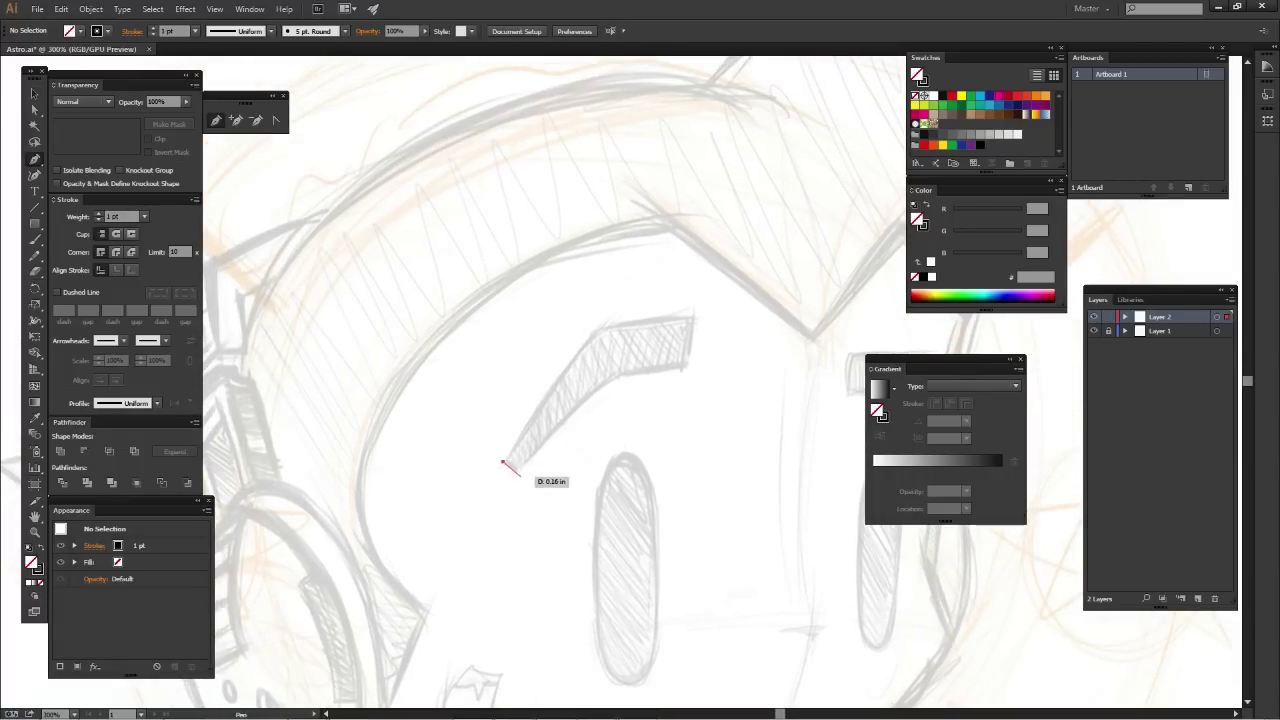
click(617, 378)
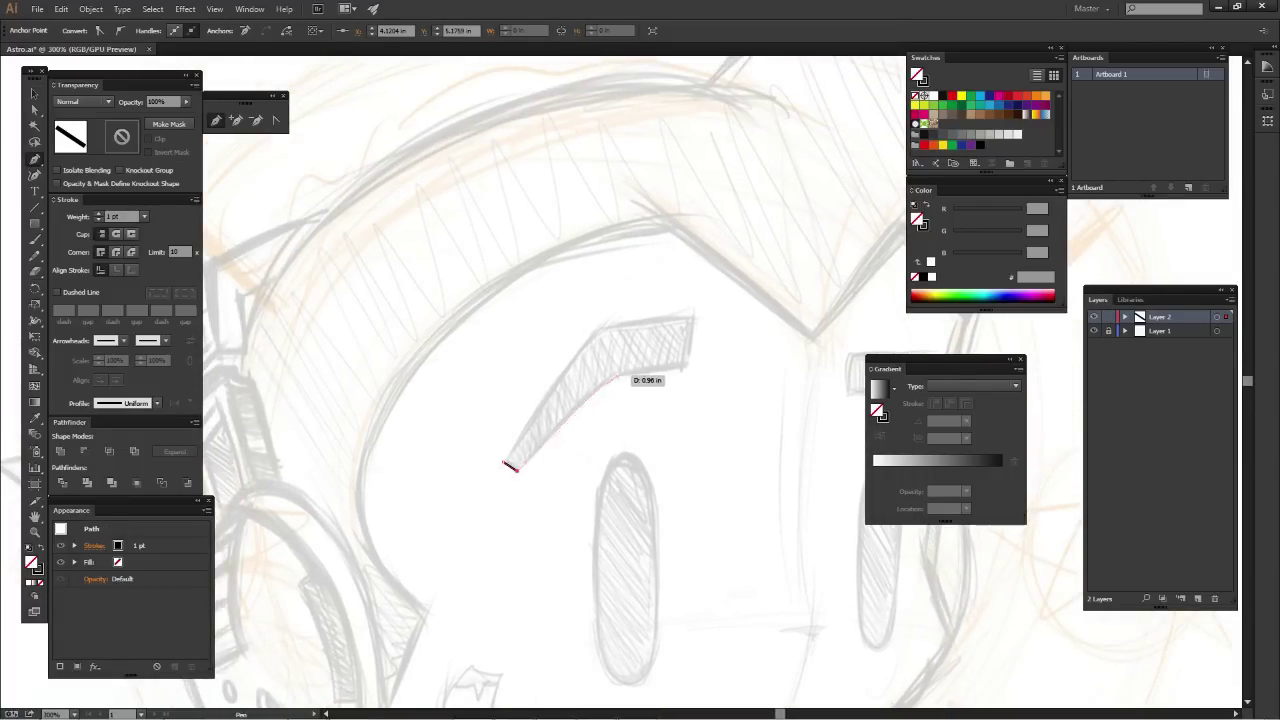
click(617, 377)
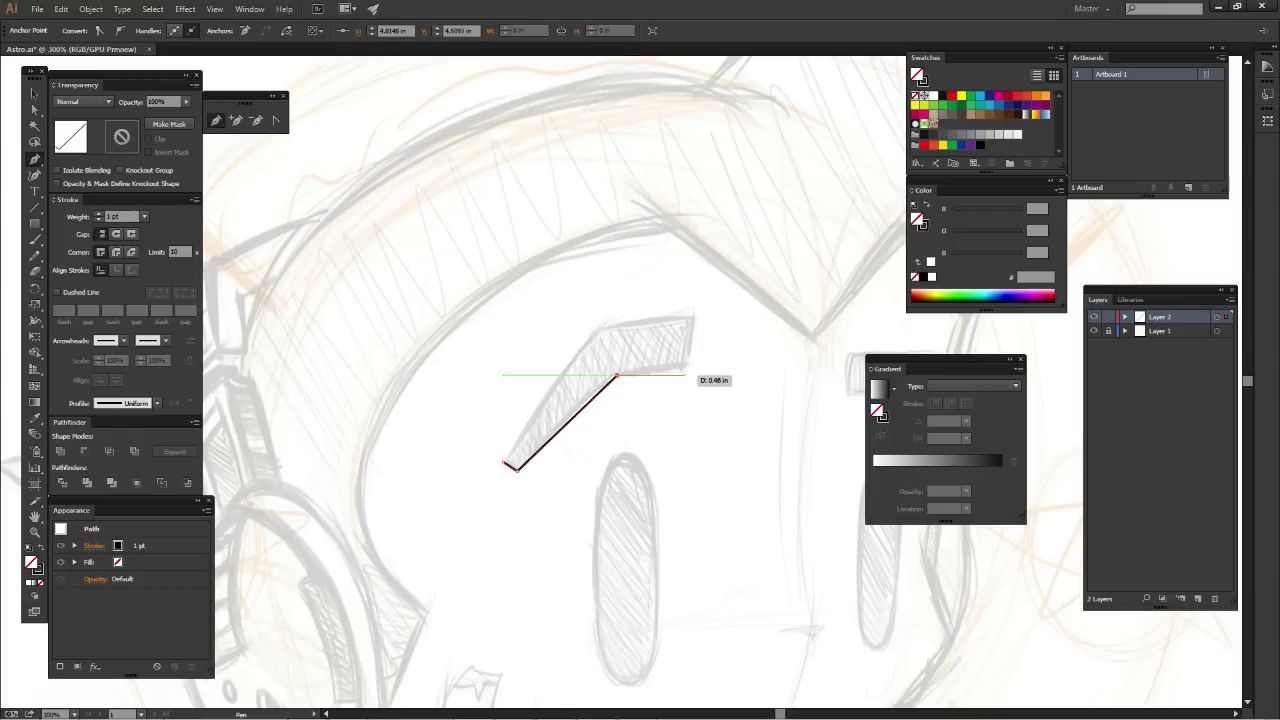
click(684, 366)
click(691, 316)
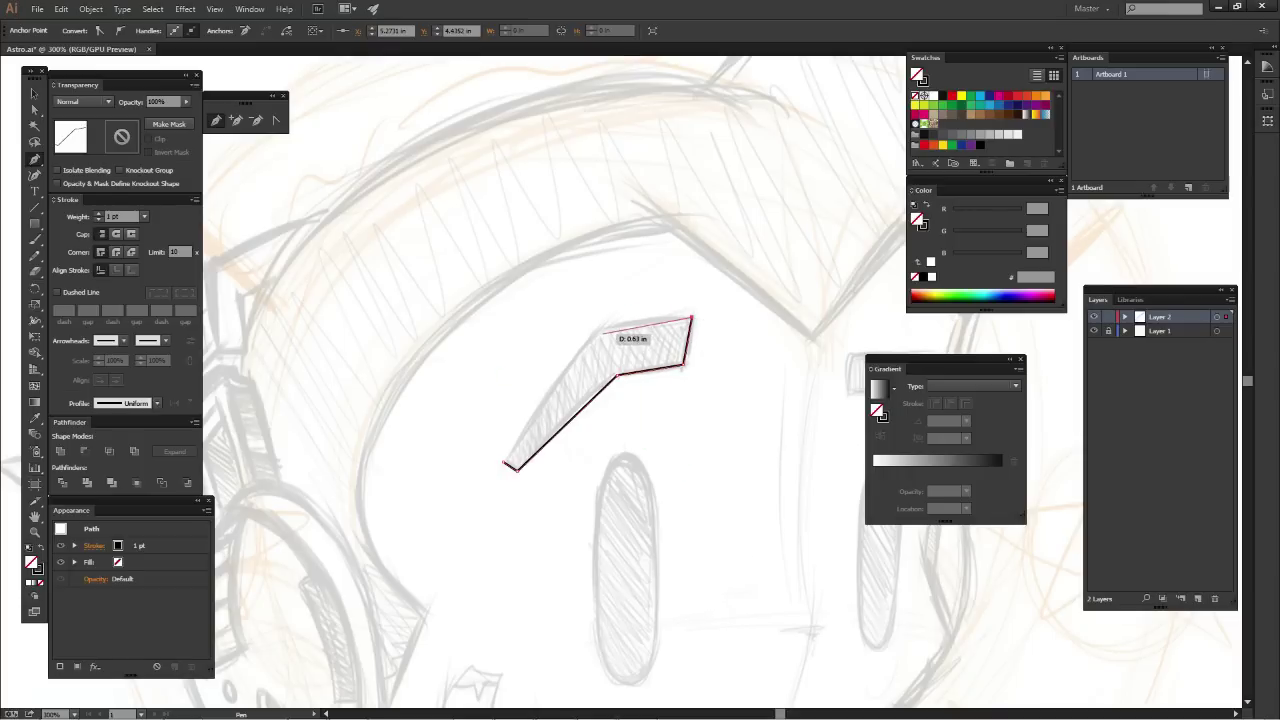
click(604, 327)
drag(620, 422, 650, 342)
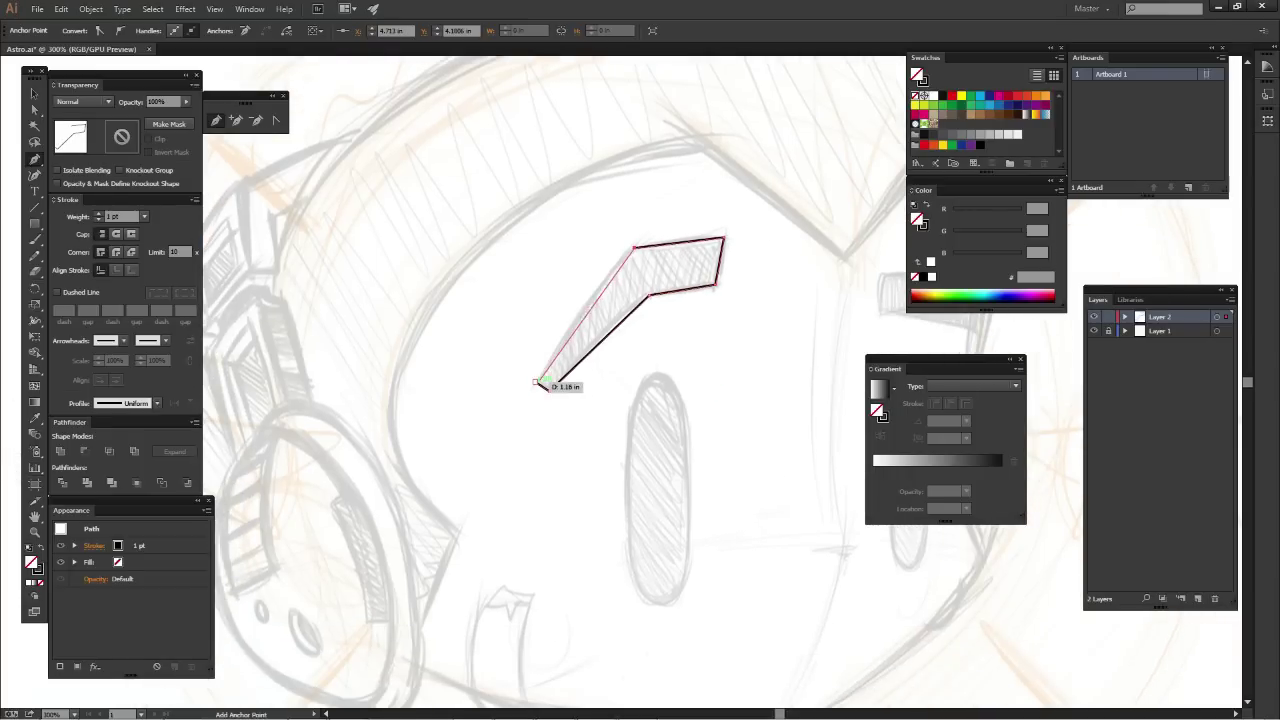
click(538, 385)
ctrl+click(520, 410)
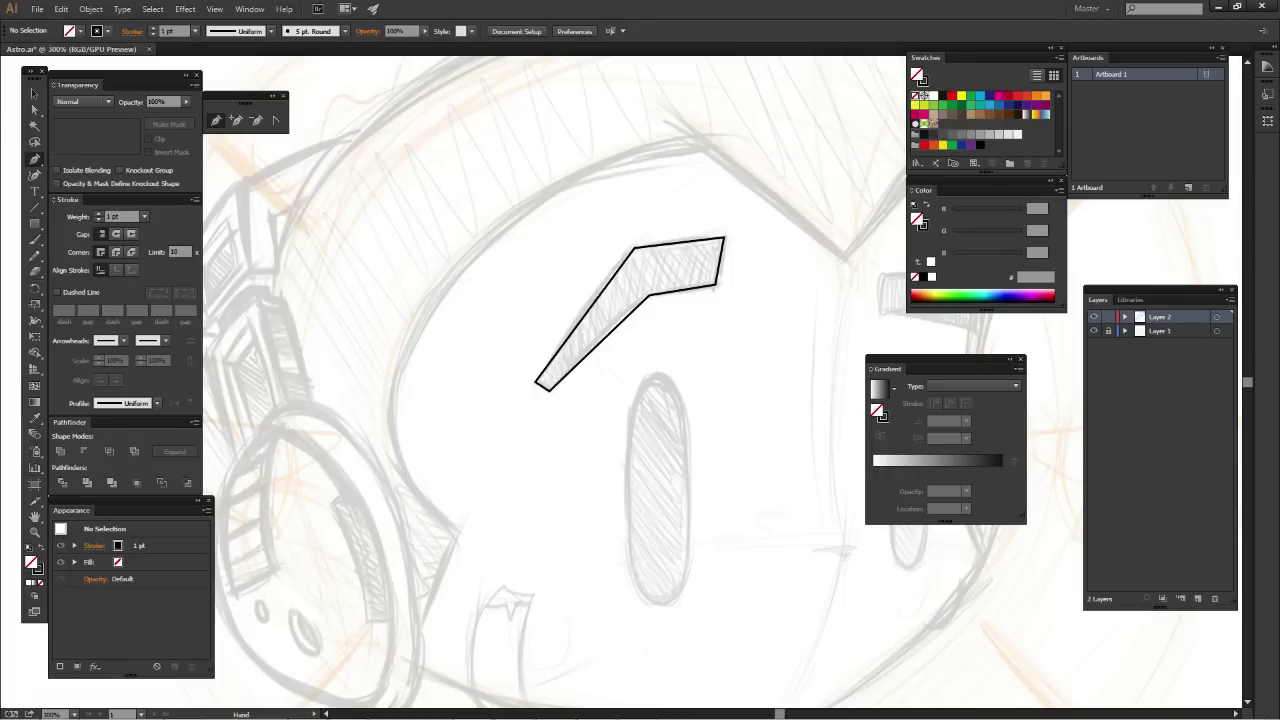
Pan and zoom out to bring the whole head into view
drag(650, 350, 398, 463)
mouse_move(550, 400)
mouse_down()
mouse_move(481, 394)
mouse_move(530, 365)
mouse_up()
drag(560, 420, 760, 210)
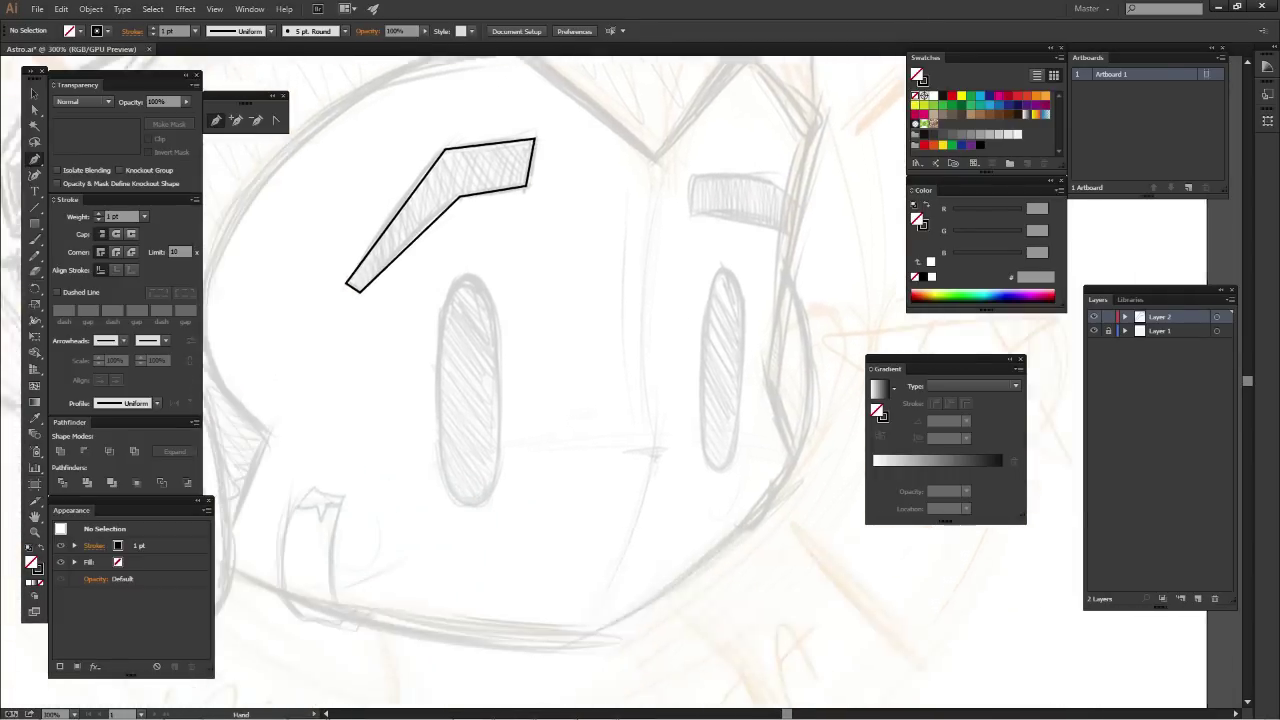
key(ctrl+minus)
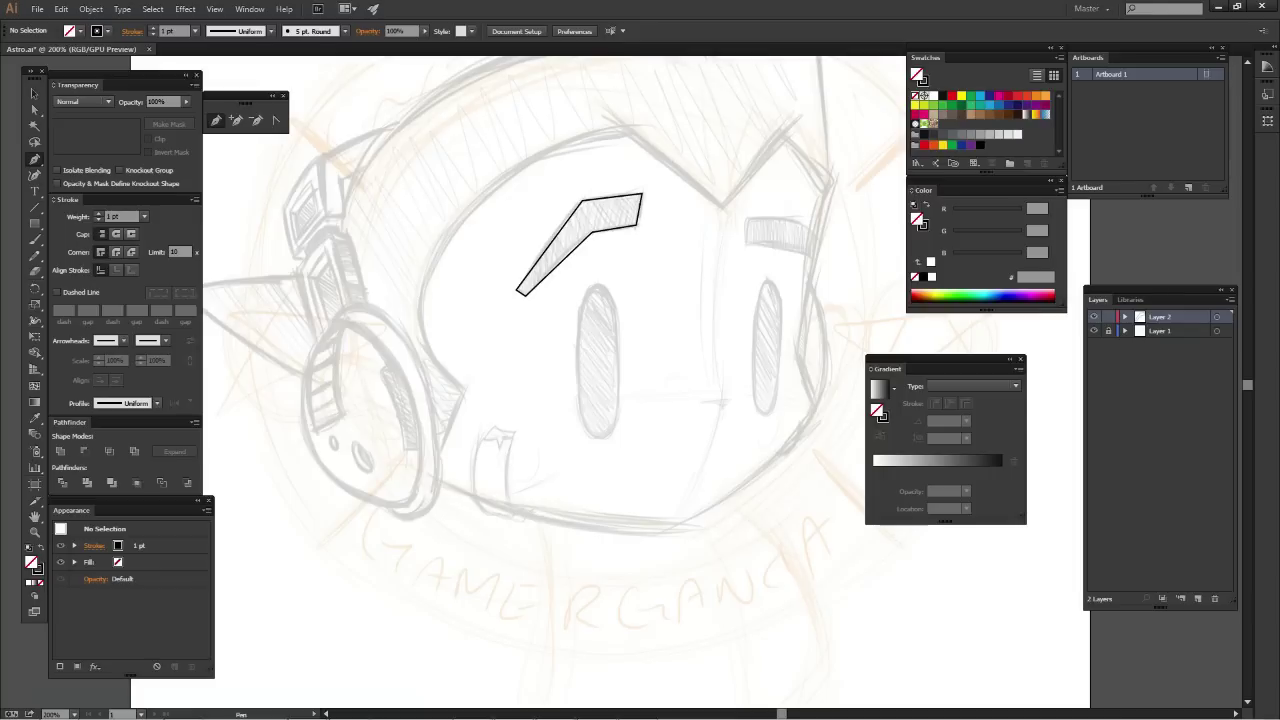
mouse_move(560, 400)
mouse_down()
mouse_move(487, 478)
mouse_move(528, 440)
mouse_up()
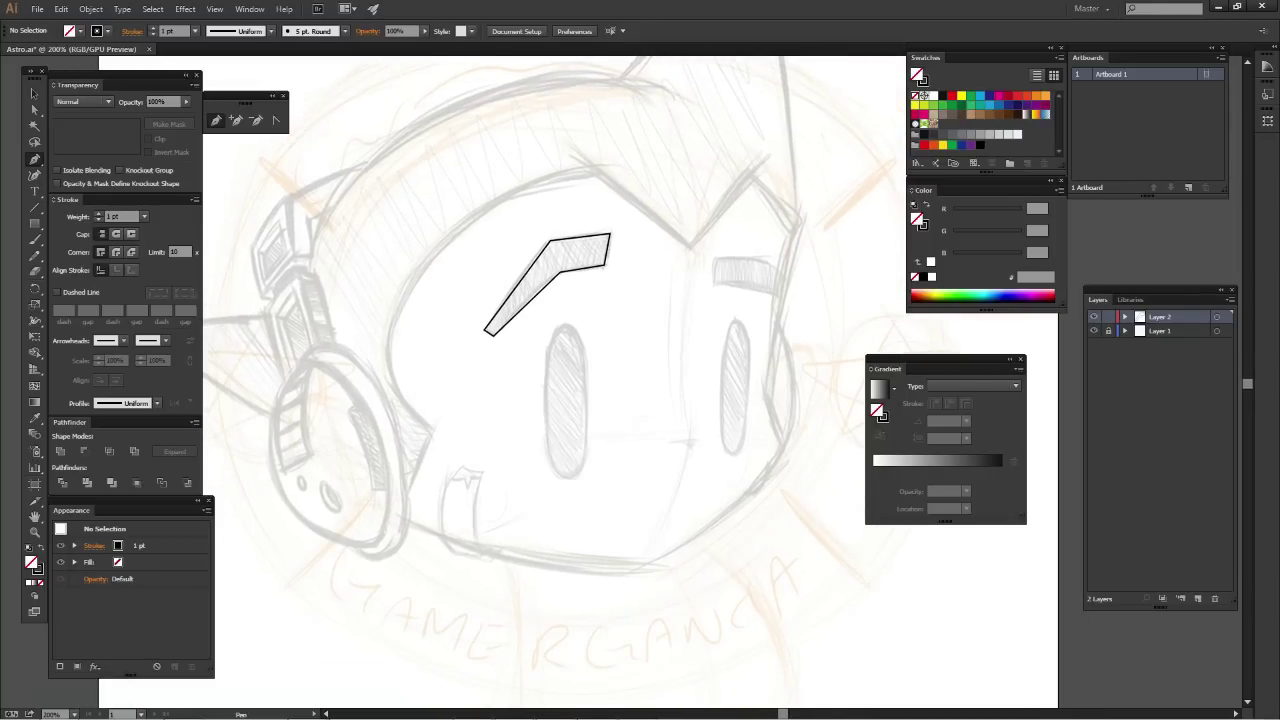
Trace the head outline along the chin curve and up the right side of the face
click(368, 513)
drag(430, 510, 352, 435)
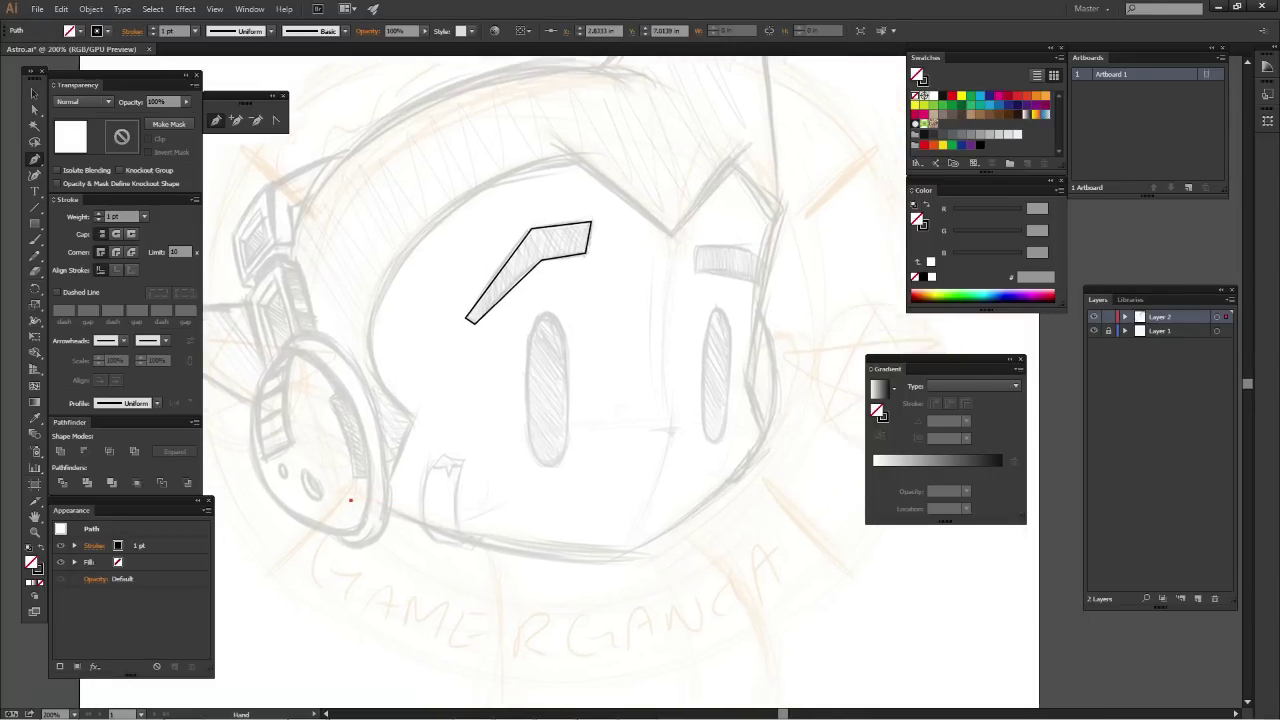
drag(564, 489, 668, 483)
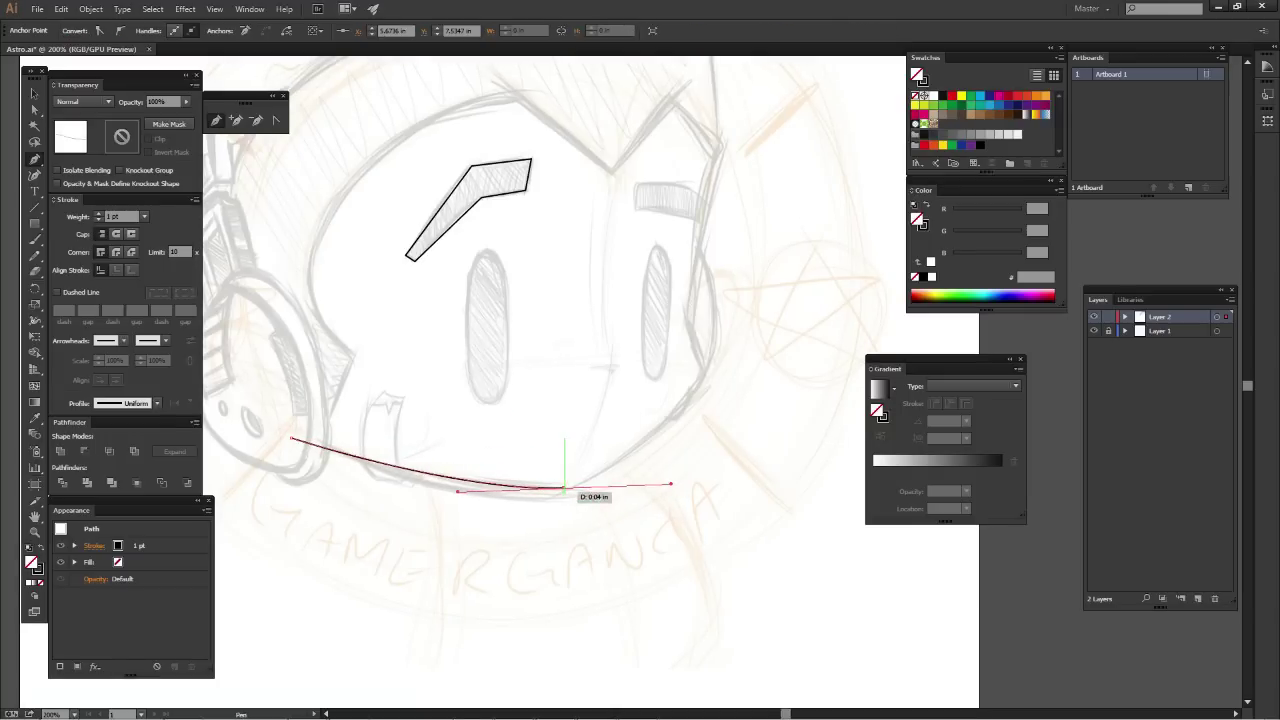
click(564, 489)
mouse_move(642, 380)
mouse_down()
mouse_move(590, 445)
mouse_move(683, 383)
mouse_move(665, 400)
mouse_move(678, 448)
mouse_up()
click(642, 433)
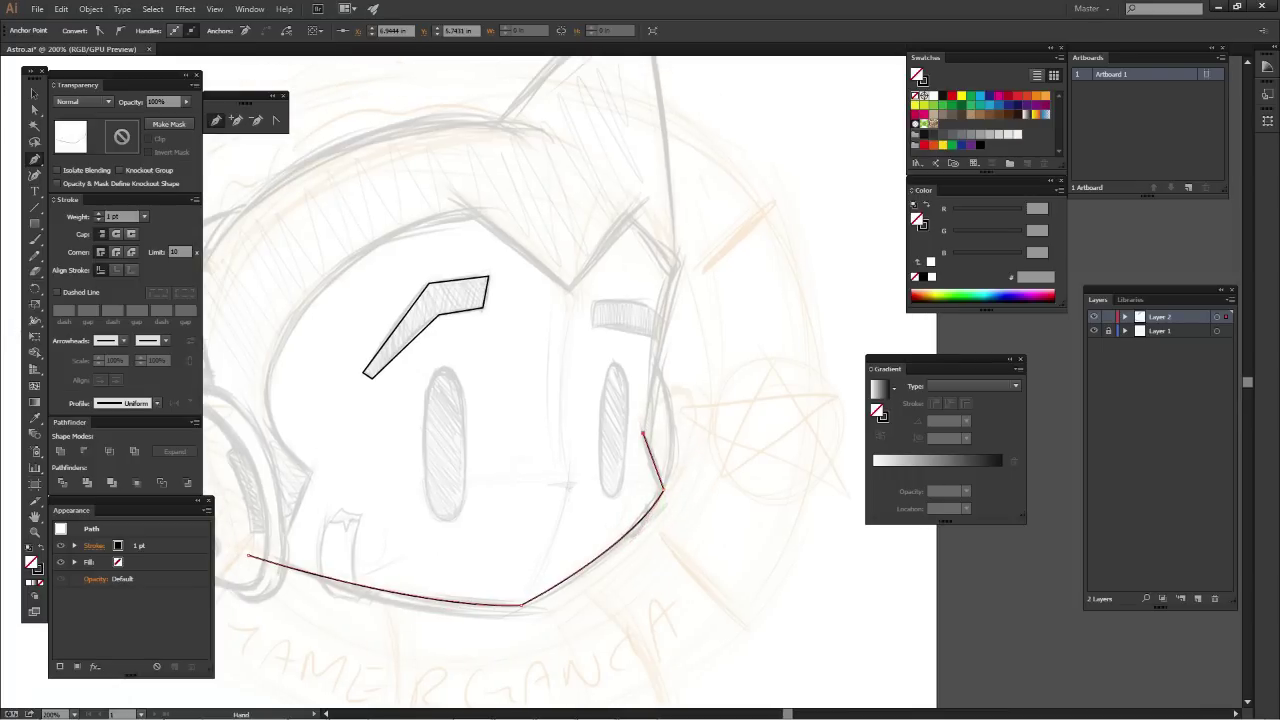
drag(675, 267, 680, 402)
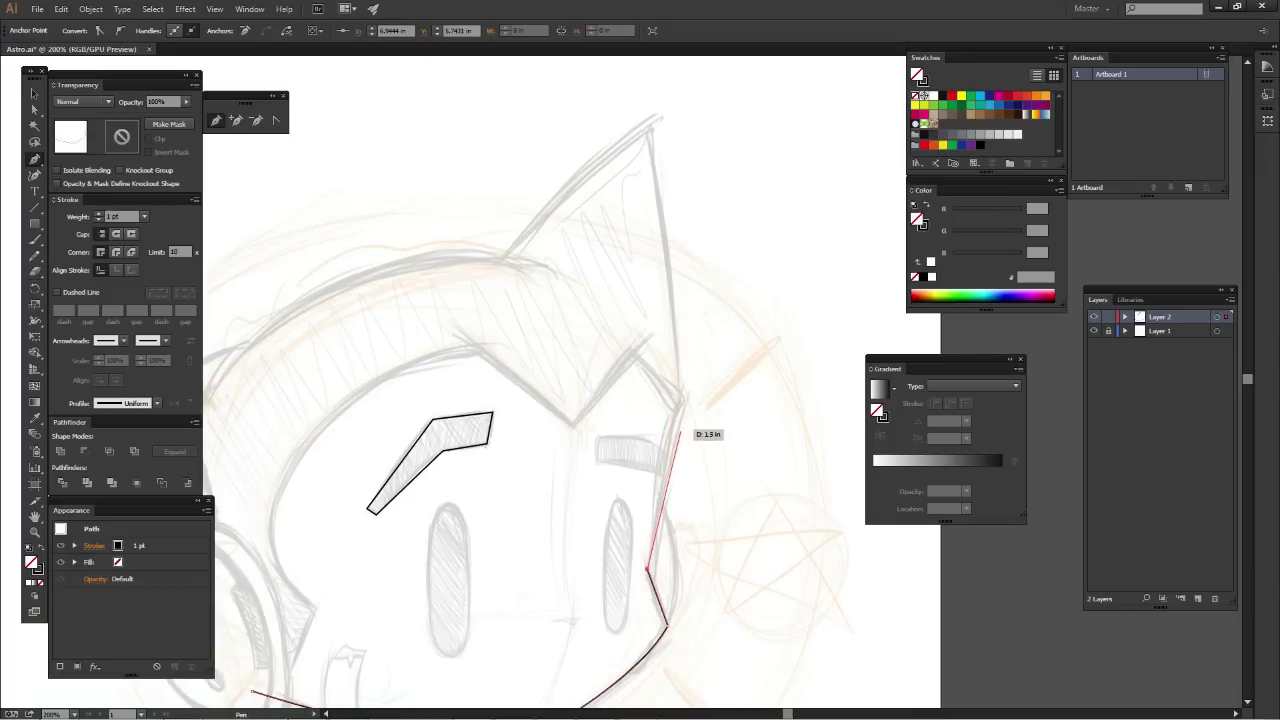
click(680, 400)
mouse_move(680, 402)
mouse_down()
mouse_move(697, 362)
mouse_move(724, 537)
mouse_up()
click(680, 402)
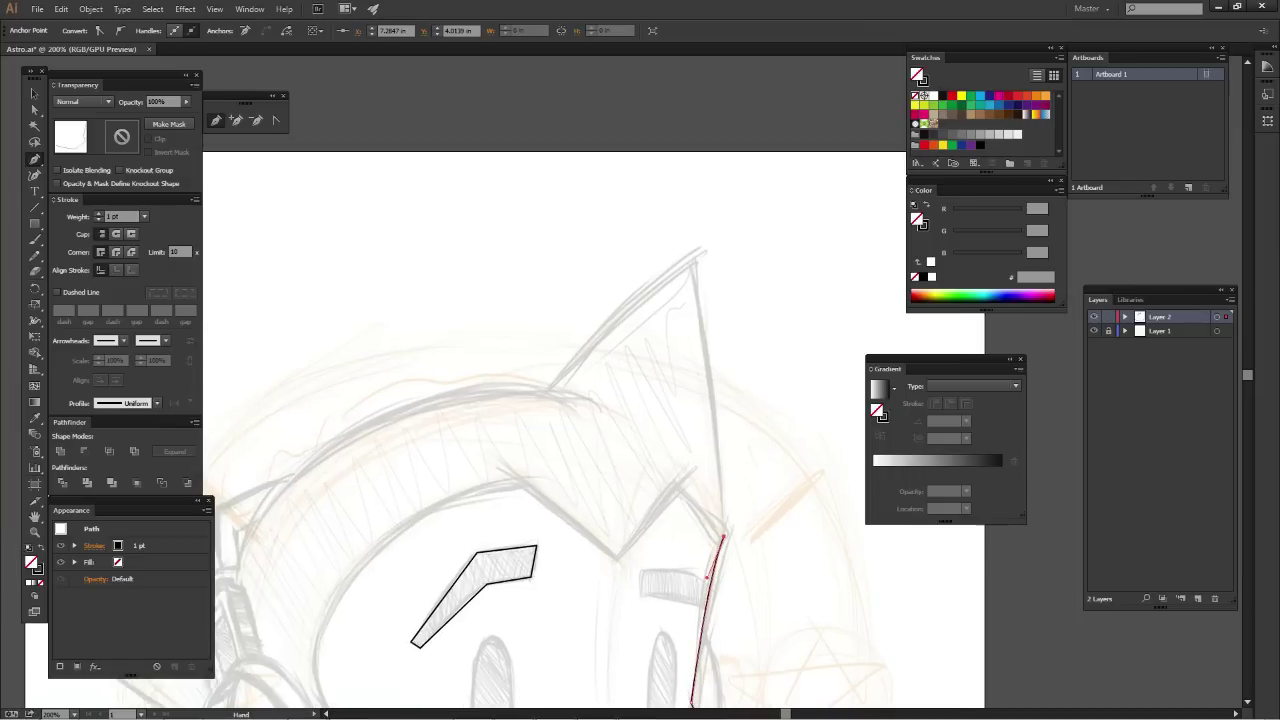
Continue the outline to the tall hair spike's tip and over the rounded crown
drag(692, 258, 769, 180)
click(769, 180)
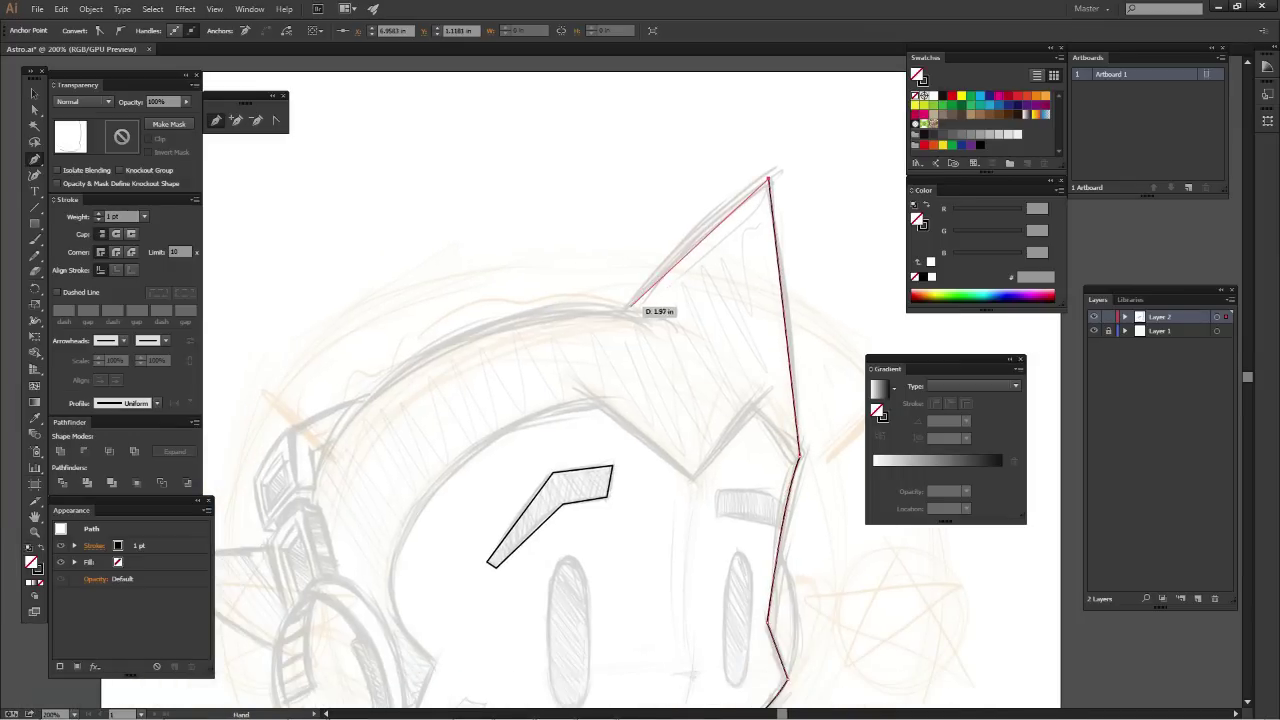
drag(622, 312, 740, 162)
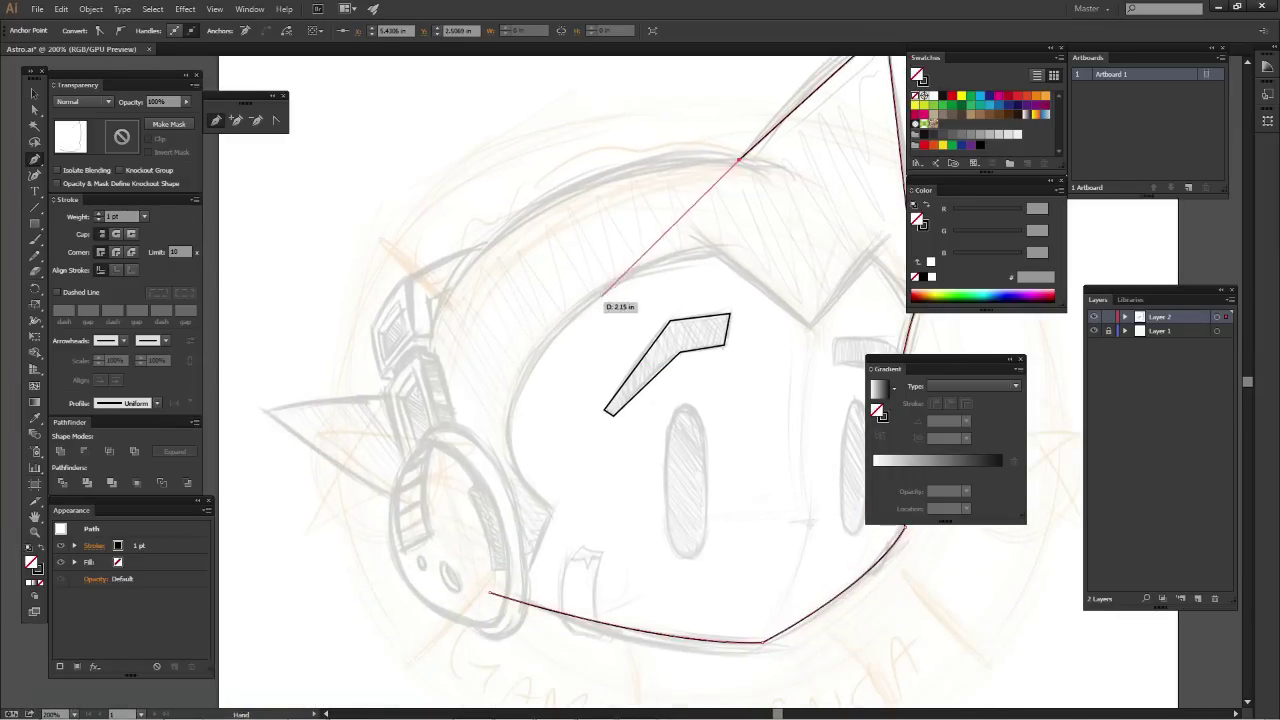
scroll(618, 382, down, 1)
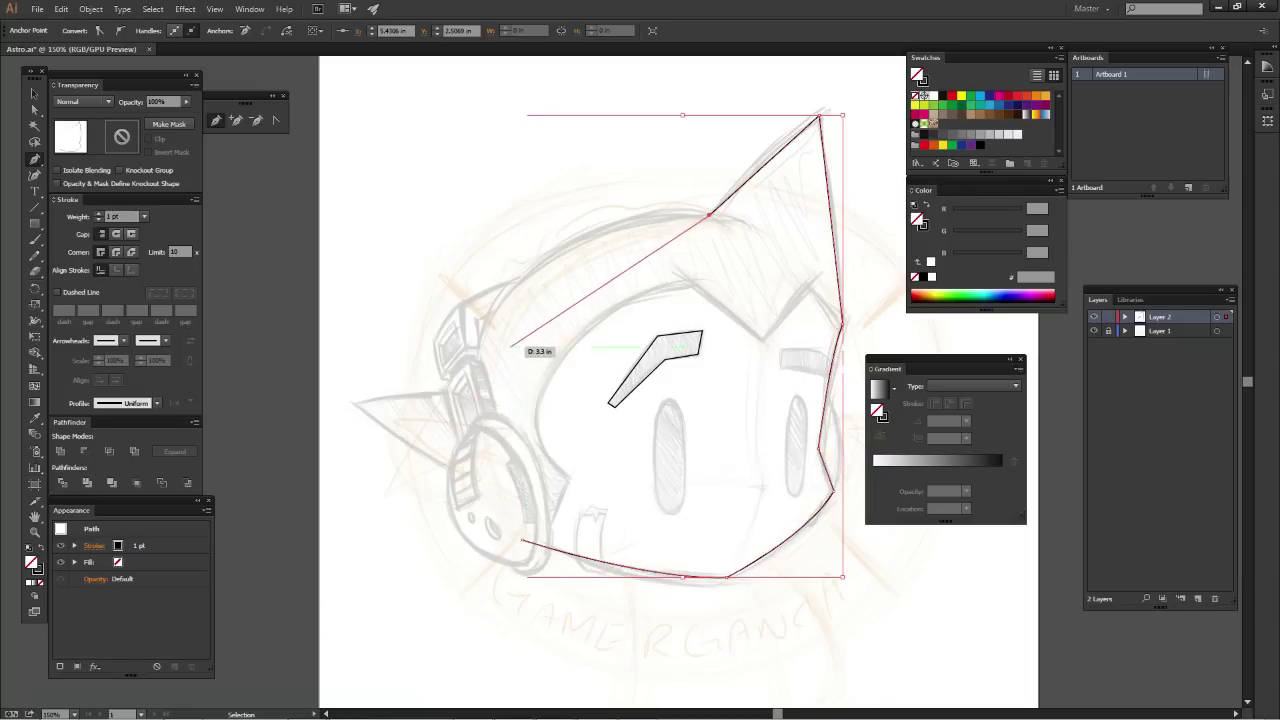
mouse_move(464, 384)
mouse_down()
mouse_move(456, 561)
mouse_move(425, 576)
mouse_up()
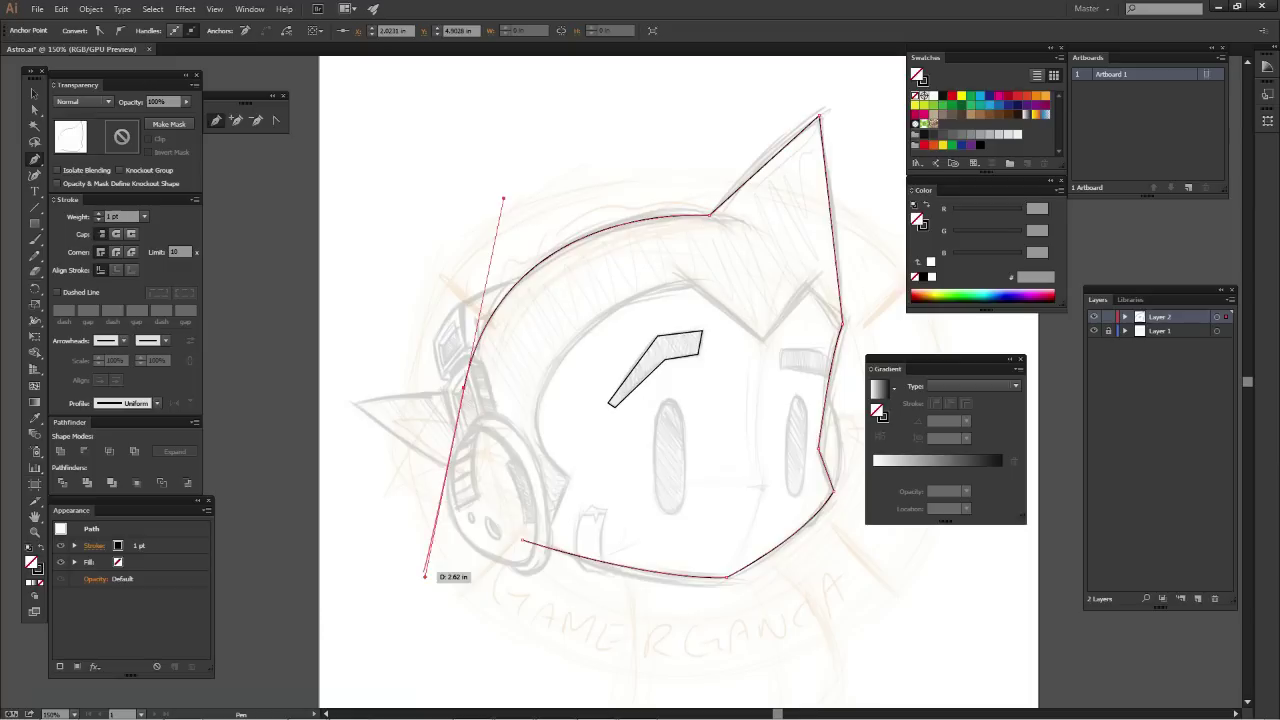
drag(472, 363, 556, 420)
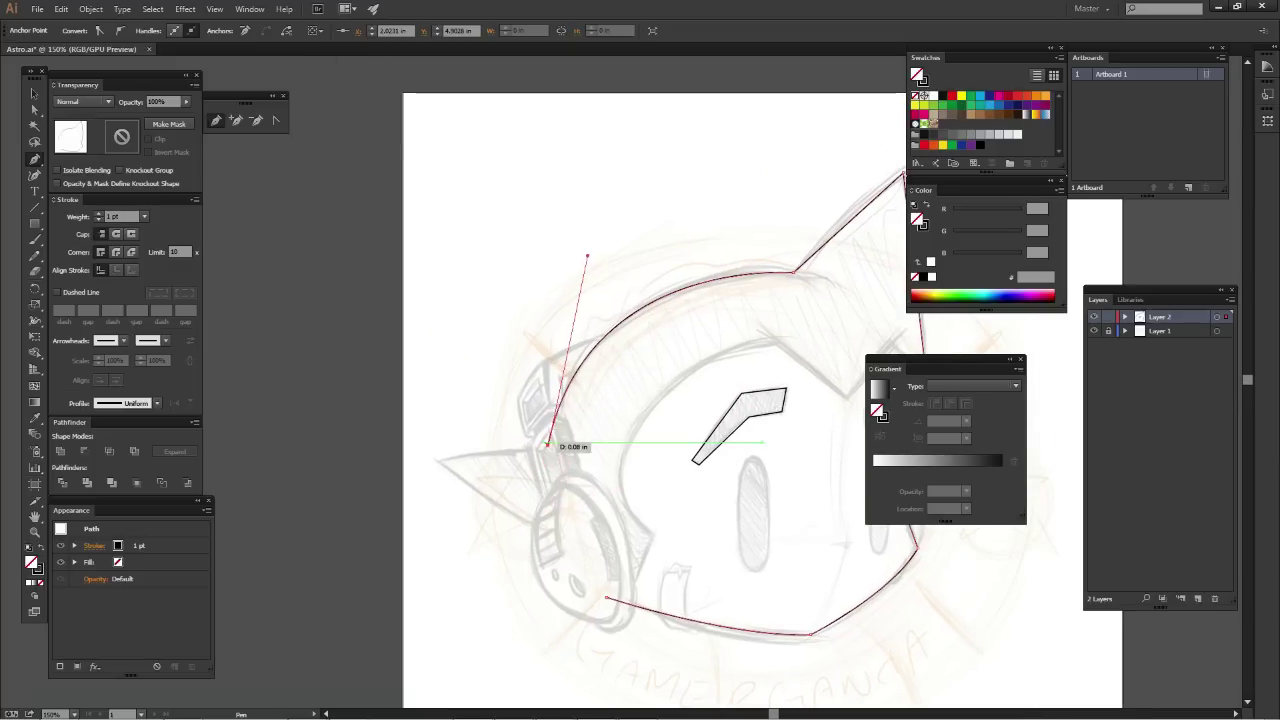
key(ctrl+shift+a)
Add the left hair spike and join the outline back at the chin
click(438, 457)
drag(582, 537, 560, 470)
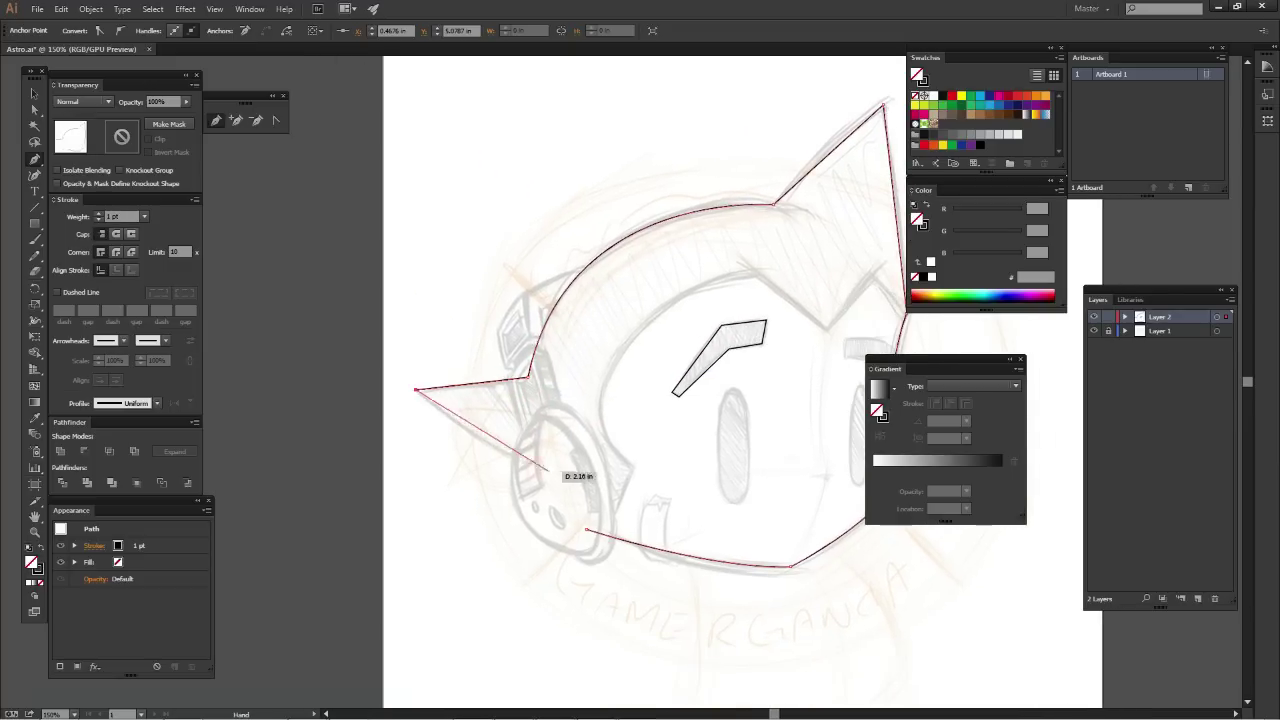
click(530, 467)
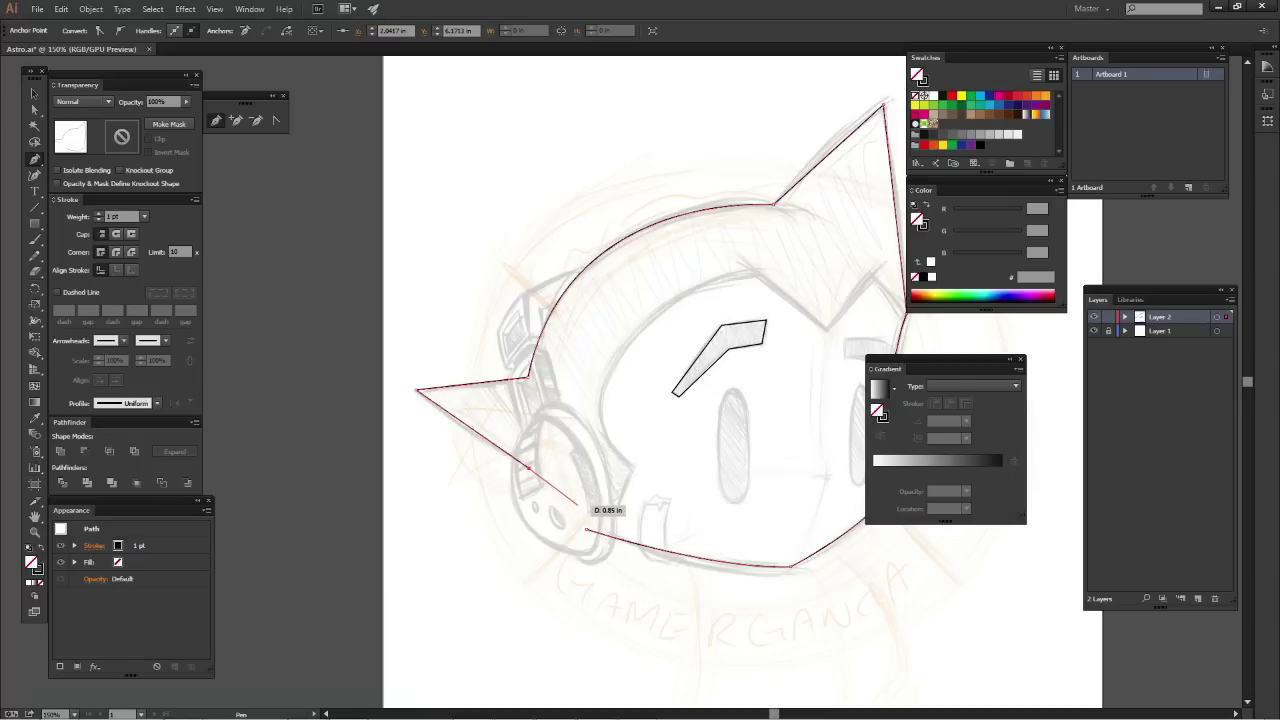
click(576, 504)
click(586, 529)
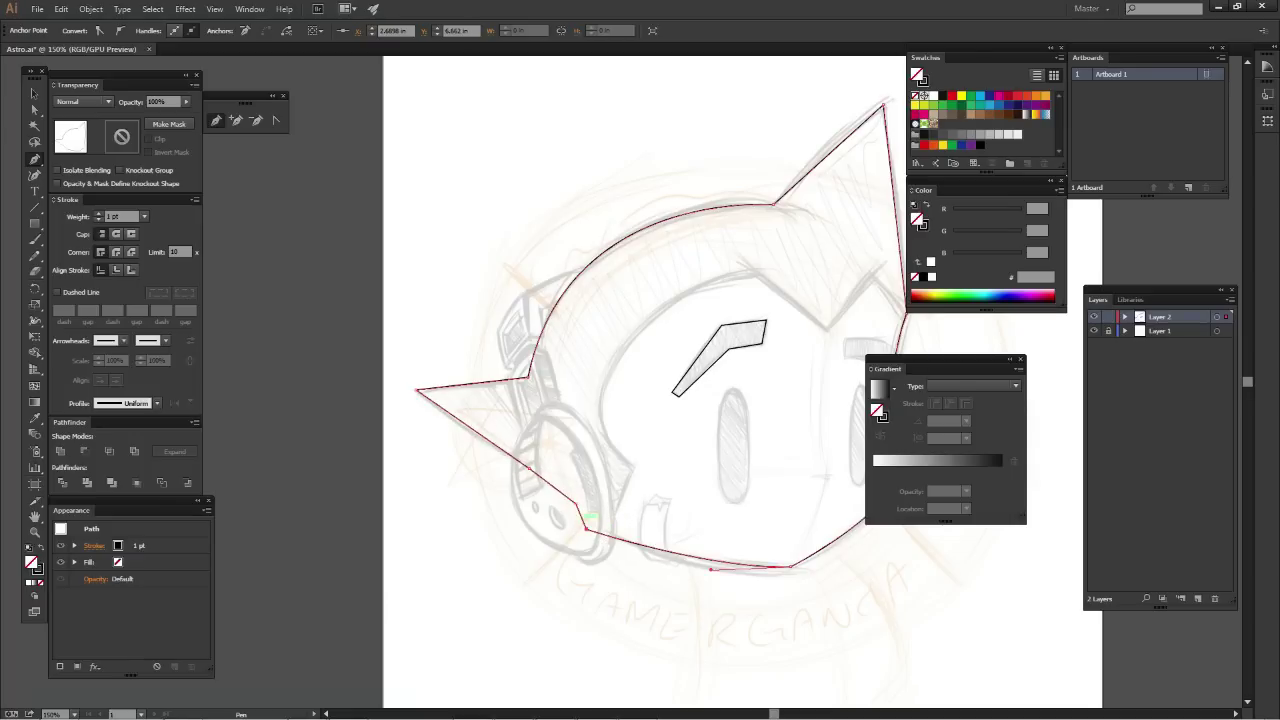
key(ctrl+shift+a)
drag(640, 380, 513, 412)
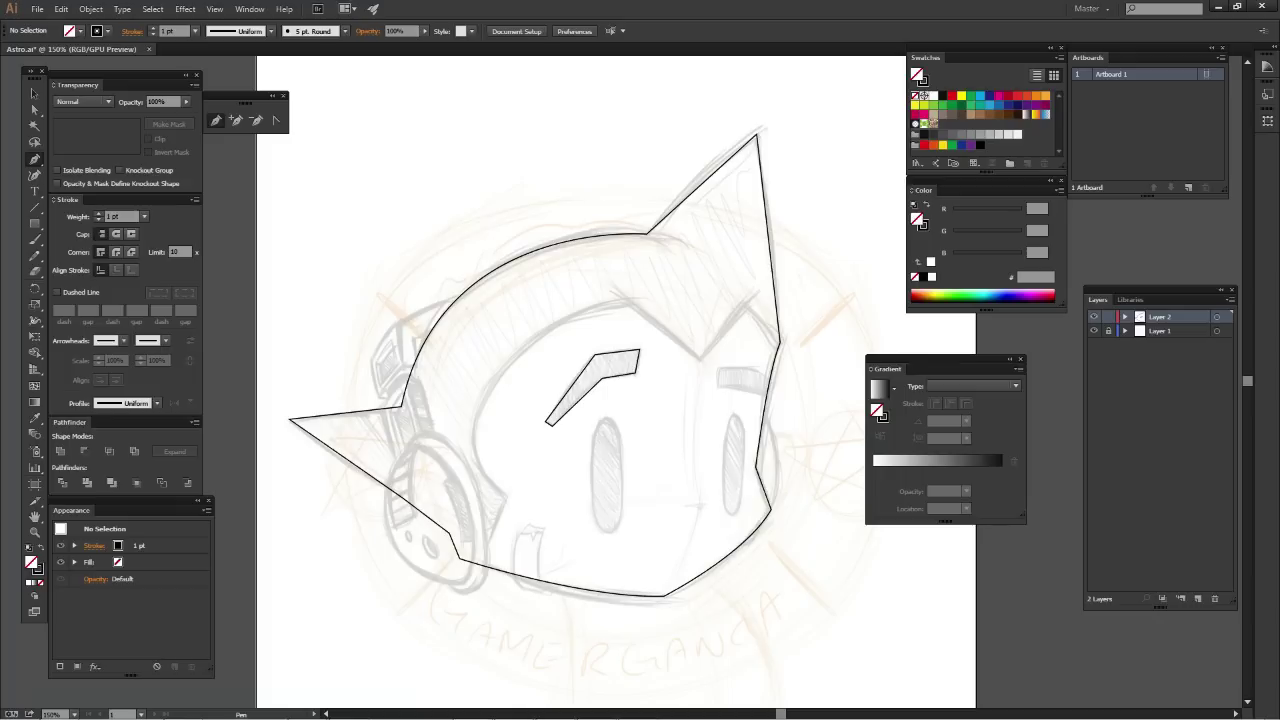
drag(640, 380, 664, 437)
key(a)
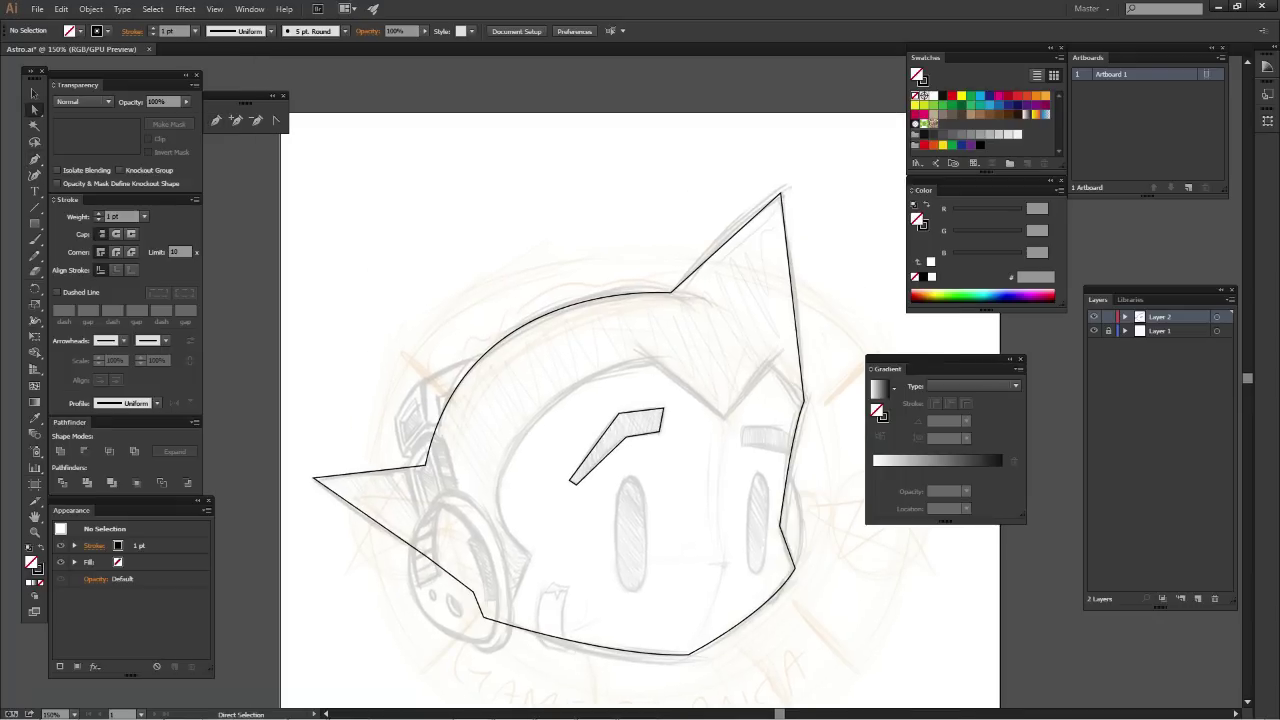
click(670, 291)
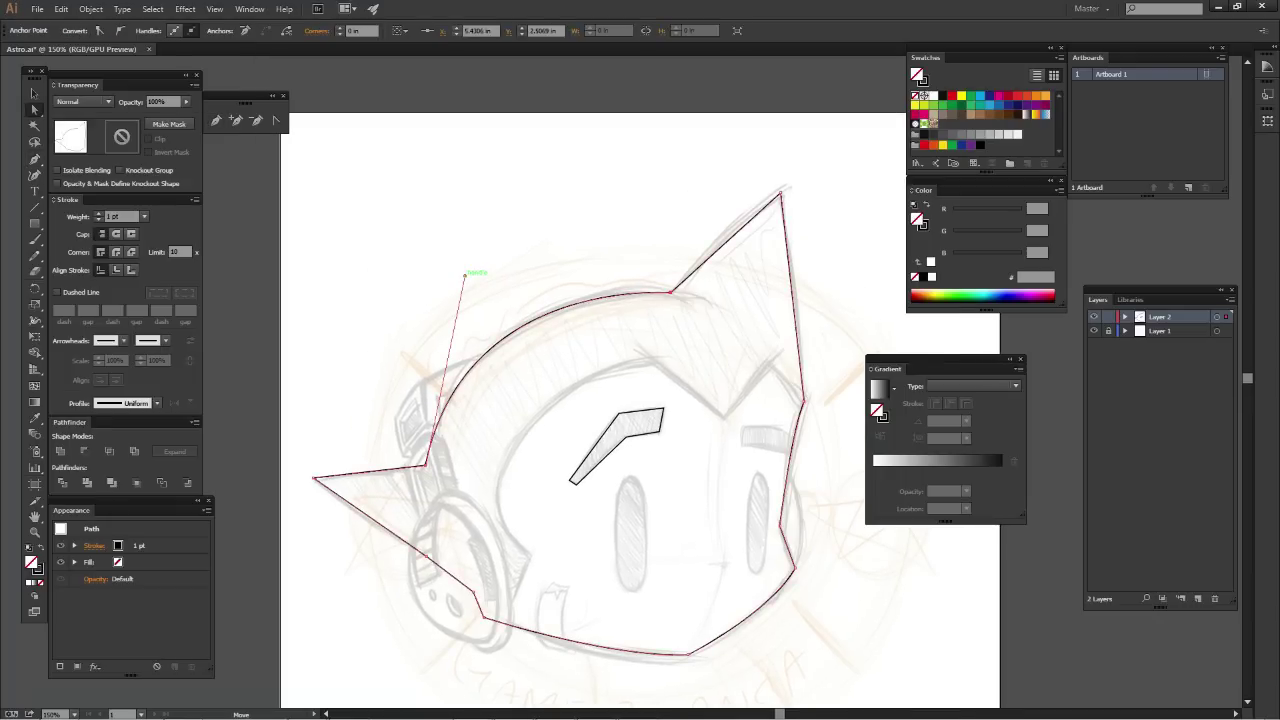
drag(464, 276, 458, 261)
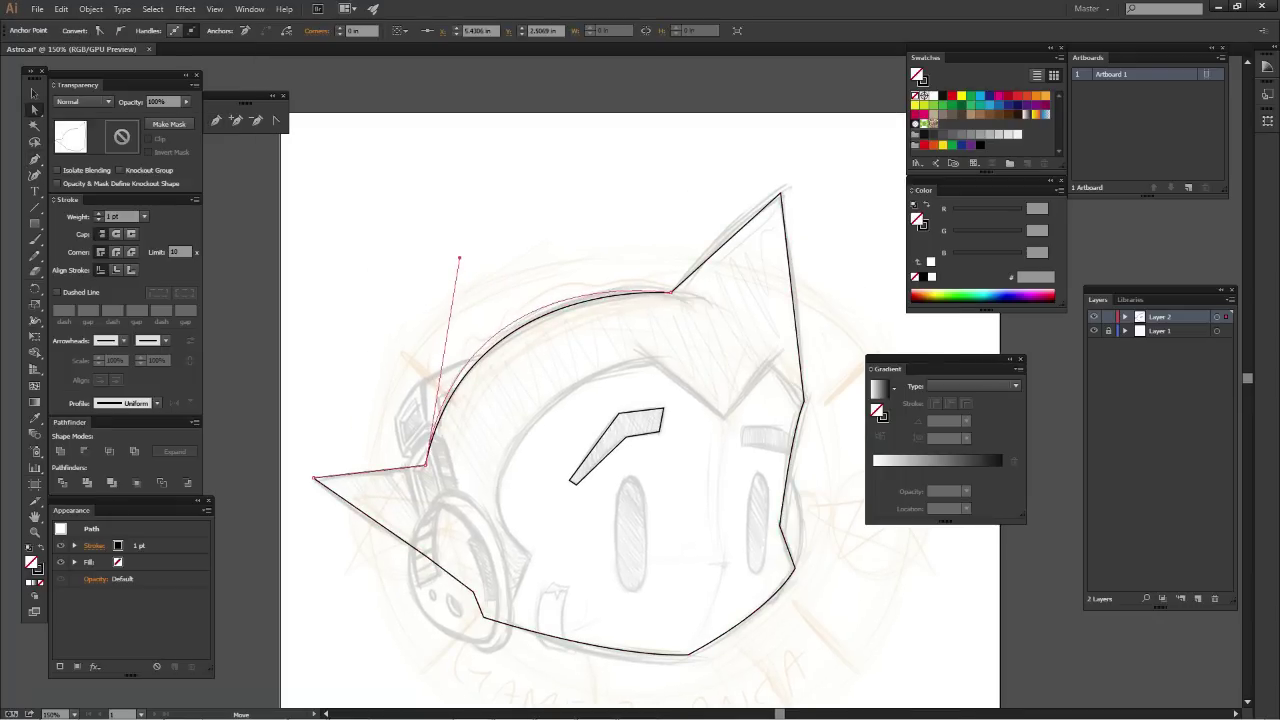
key(v)
key(ctrl+shift+a)
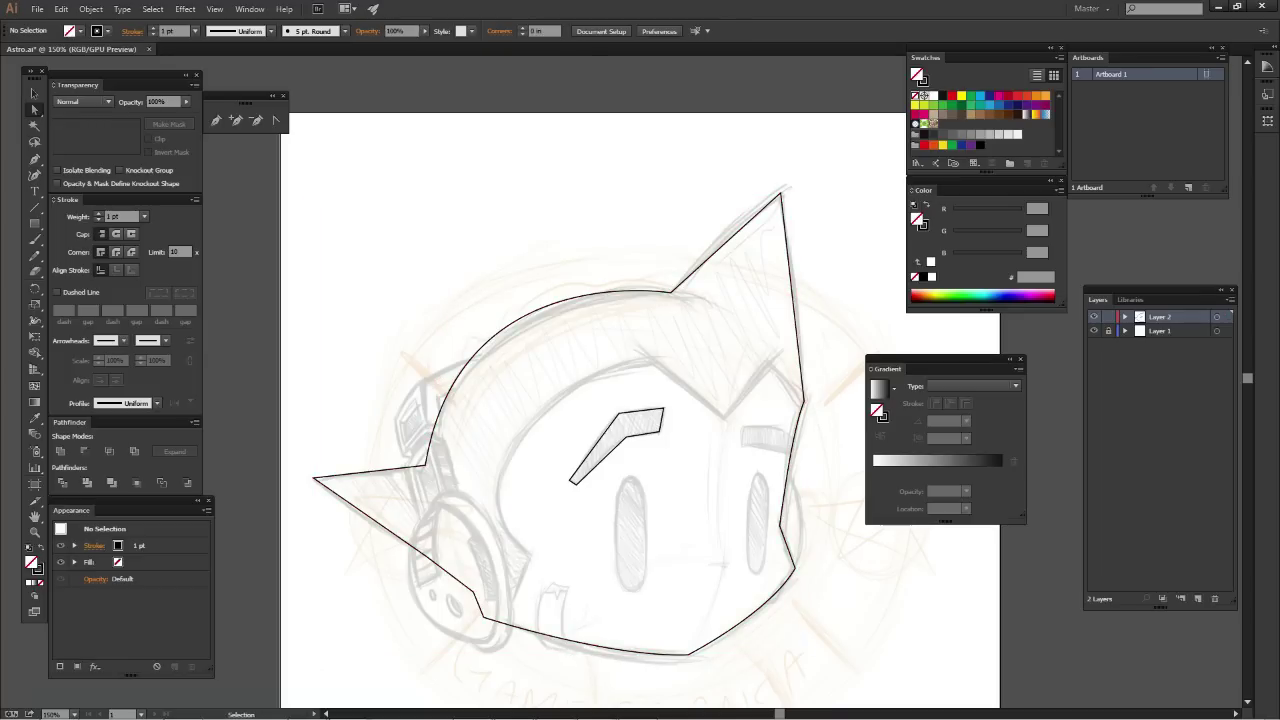
key(a)
drag(560, 400, 560, 346)
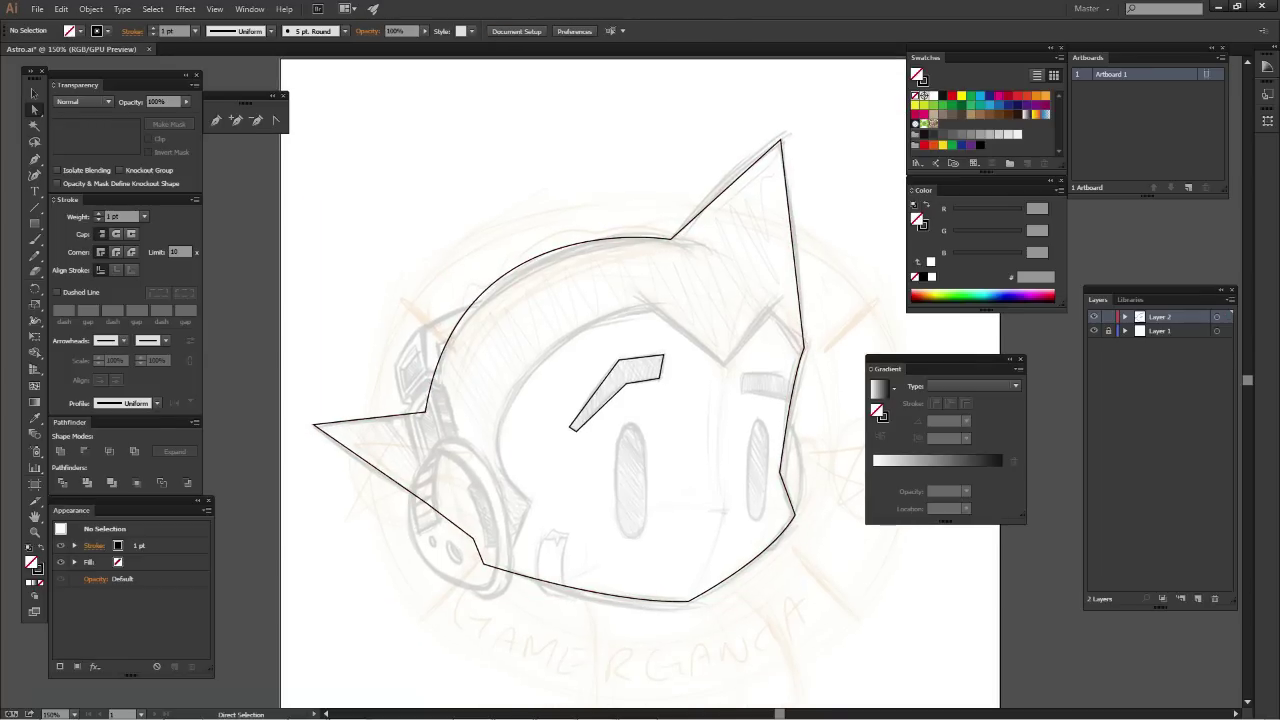
key(ctrl+equal)
drag(560, 400, 617, 340)
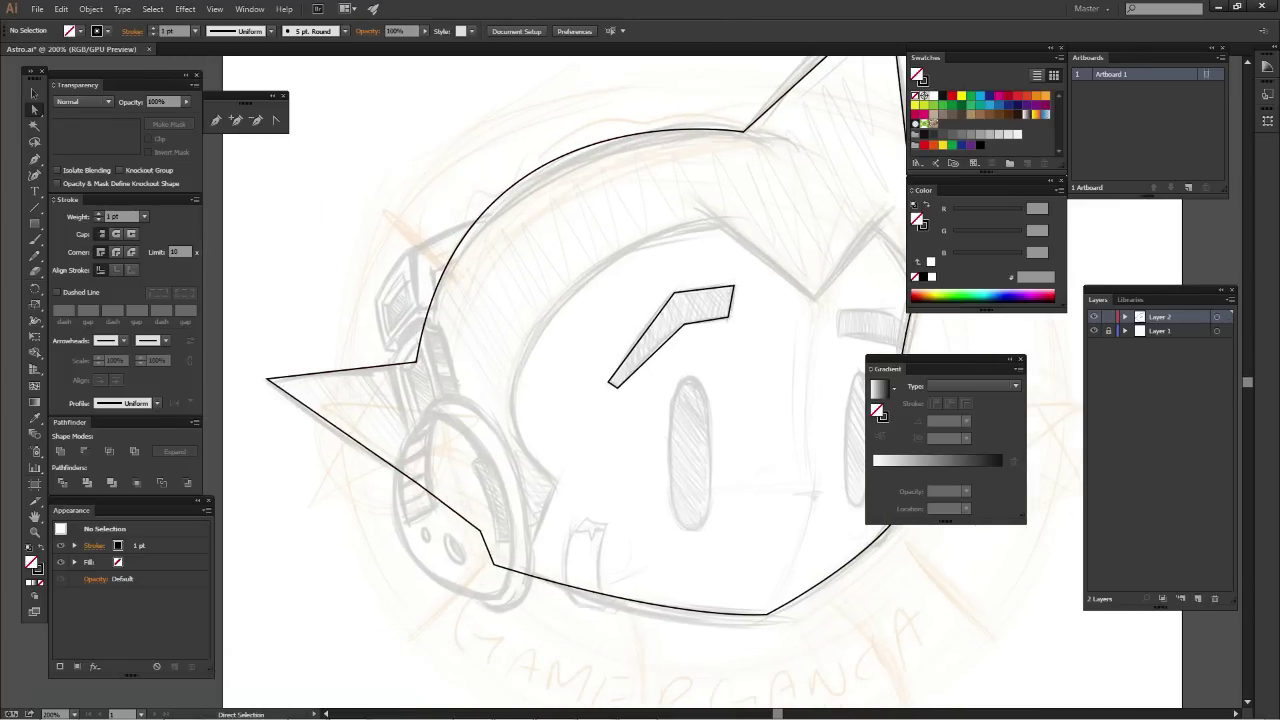
key(p)
Start a new path up the face edge, curving across the forehead under the hair
drag(560, 400, 525, 388)
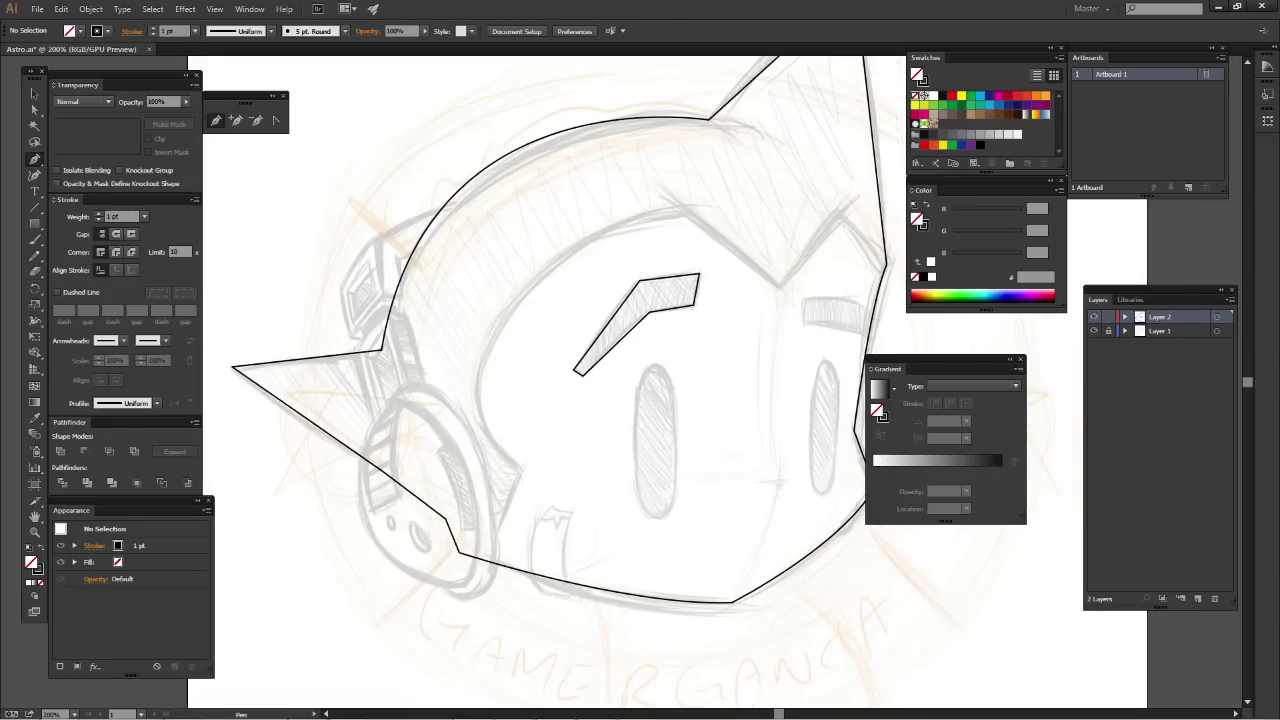
drag(482, 565, 520, 470)
click(520, 470)
drag(492, 325, 484, 430)
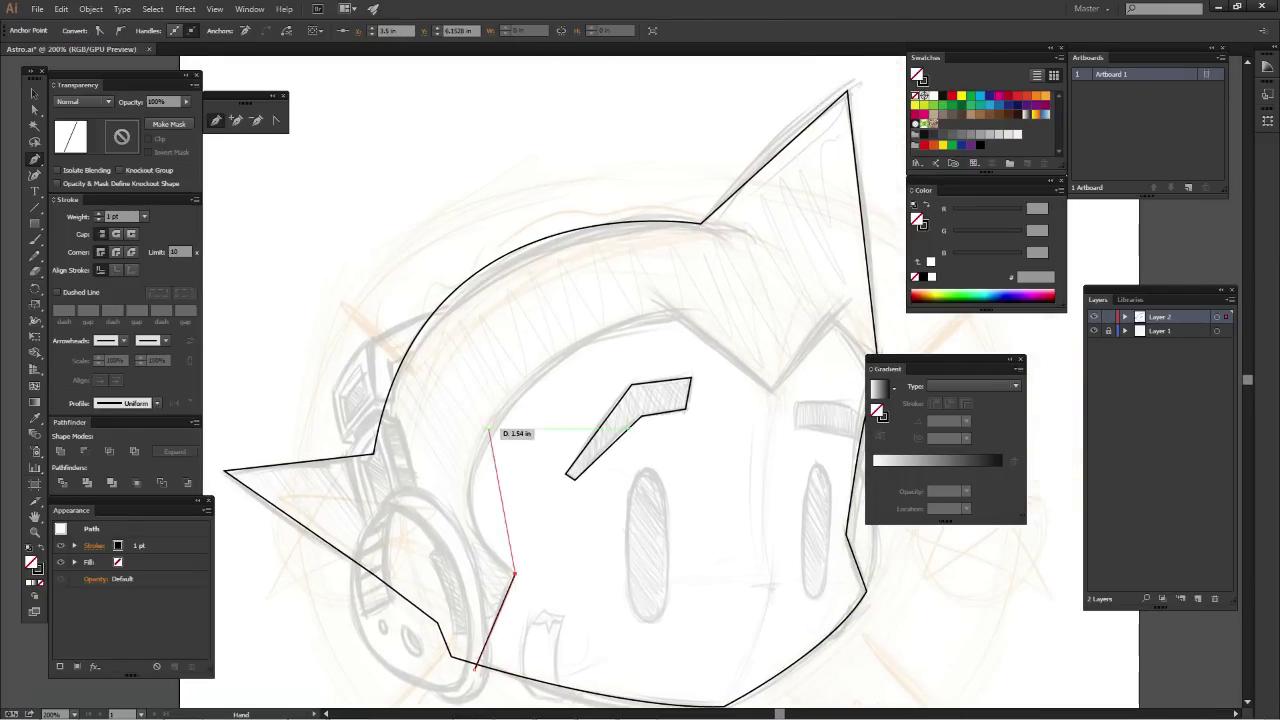
drag(468, 492, 472, 436)
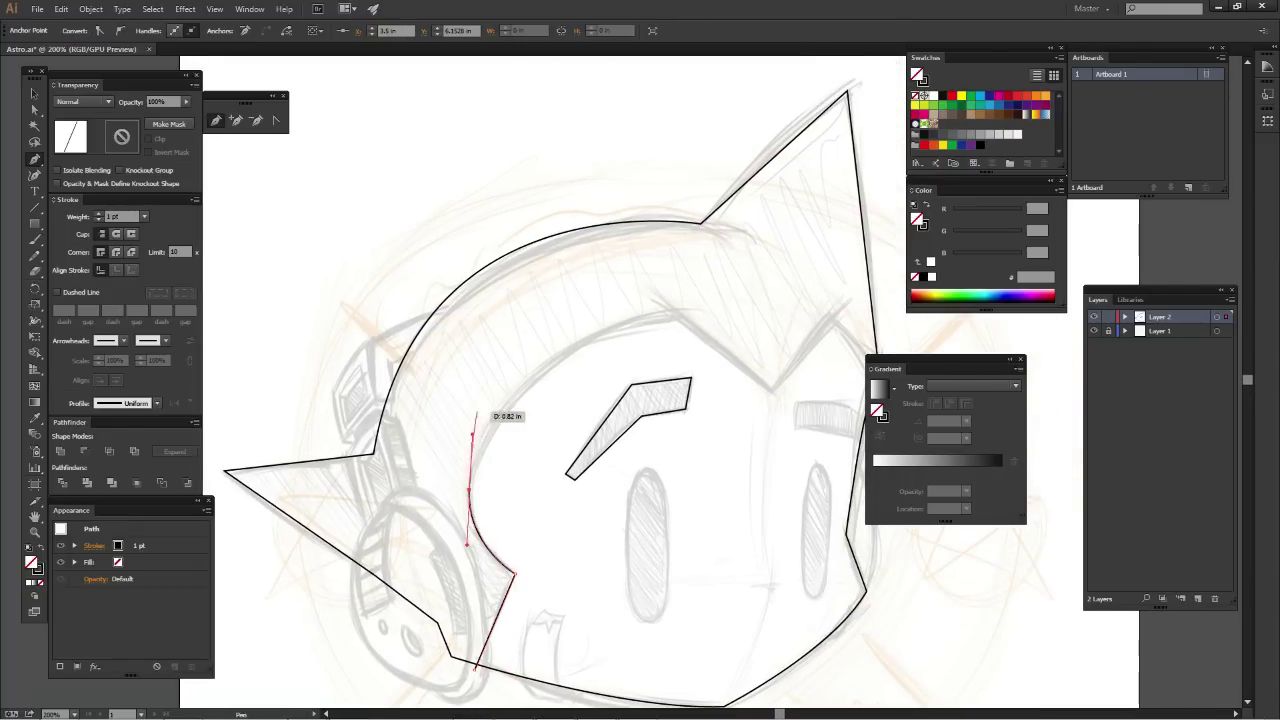
mouse_move(674, 316)
mouse_down()
mouse_move(622, 326)
mouse_move(748, 285)
mouse_up()
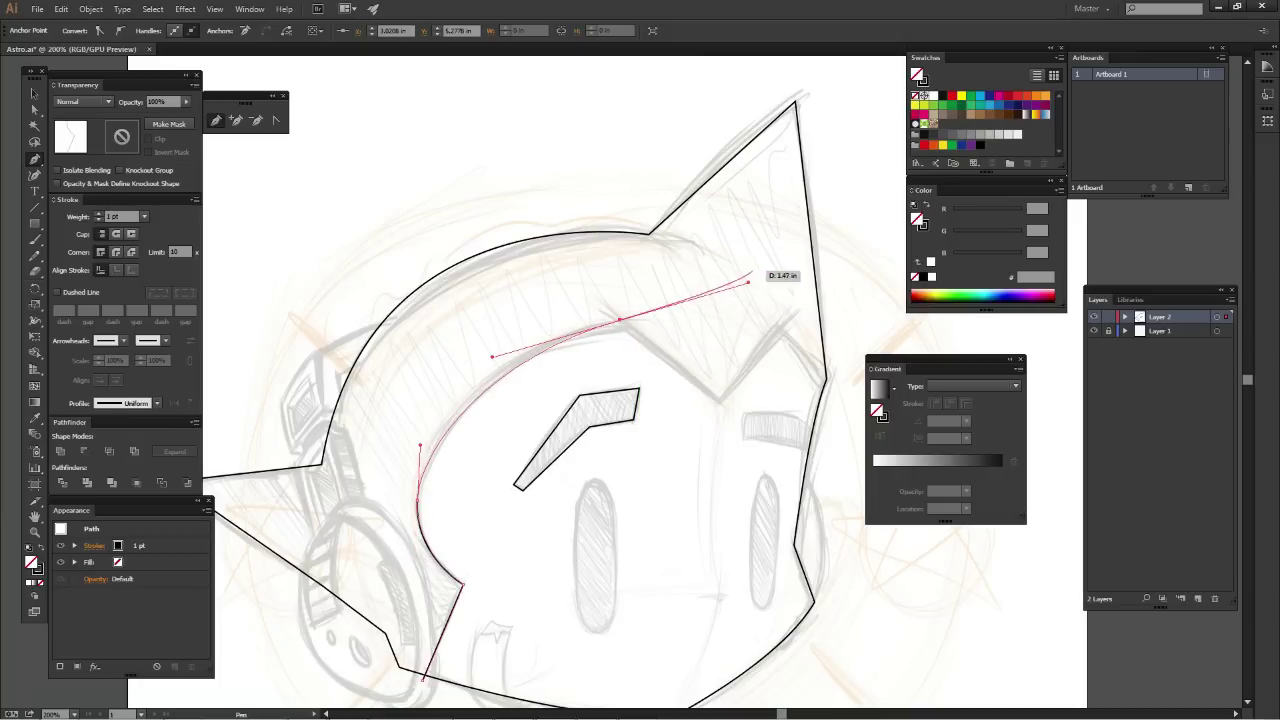
key(ctrl+z)
drag(620, 322, 748, 297)
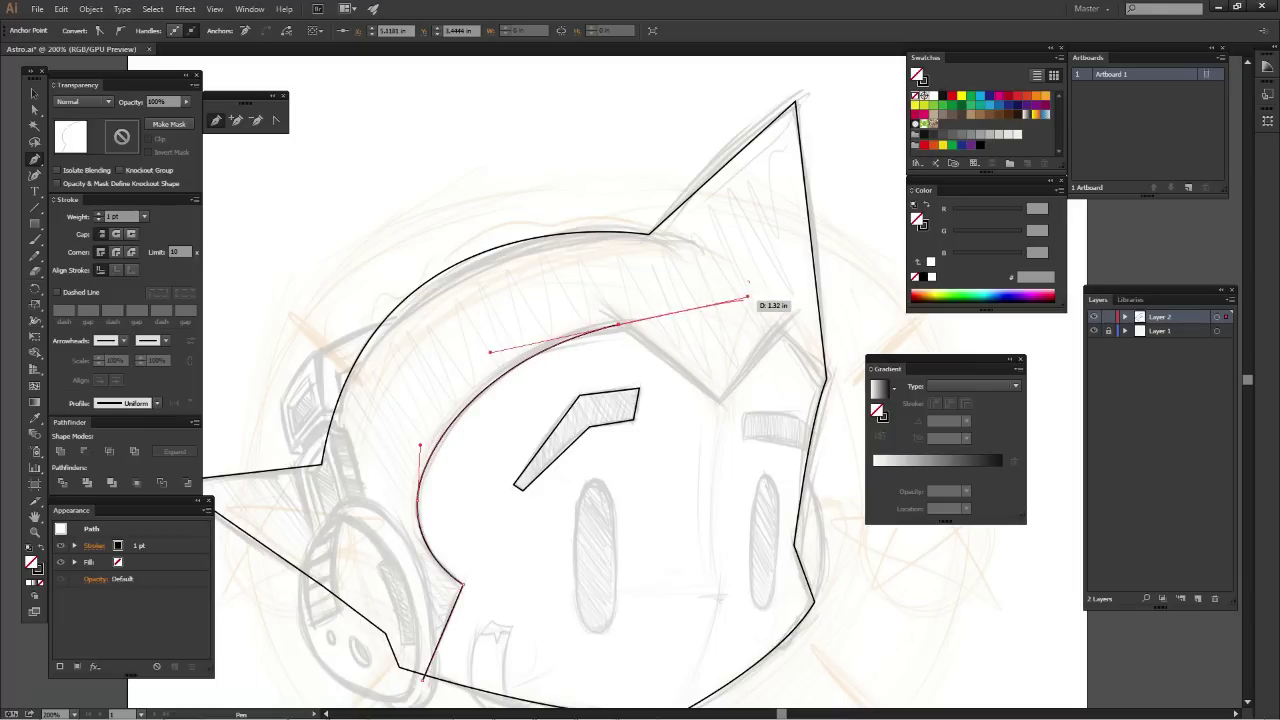
key(ctrl+z)
mouse_move(620, 325)
mouse_down()
mouse_move(763, 312)
mouse_move(730, 378)
mouse_up()
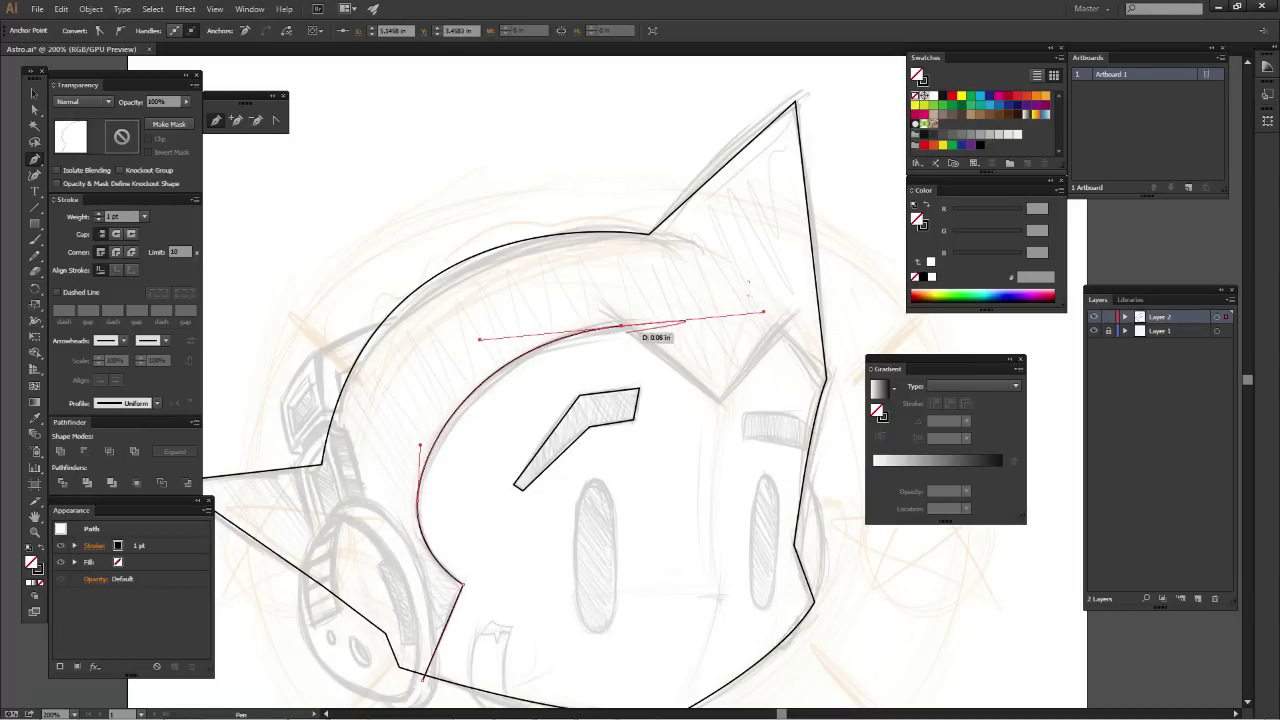
Extend the path through the zigzag fringe and out over the top right of the head
click(718, 401)
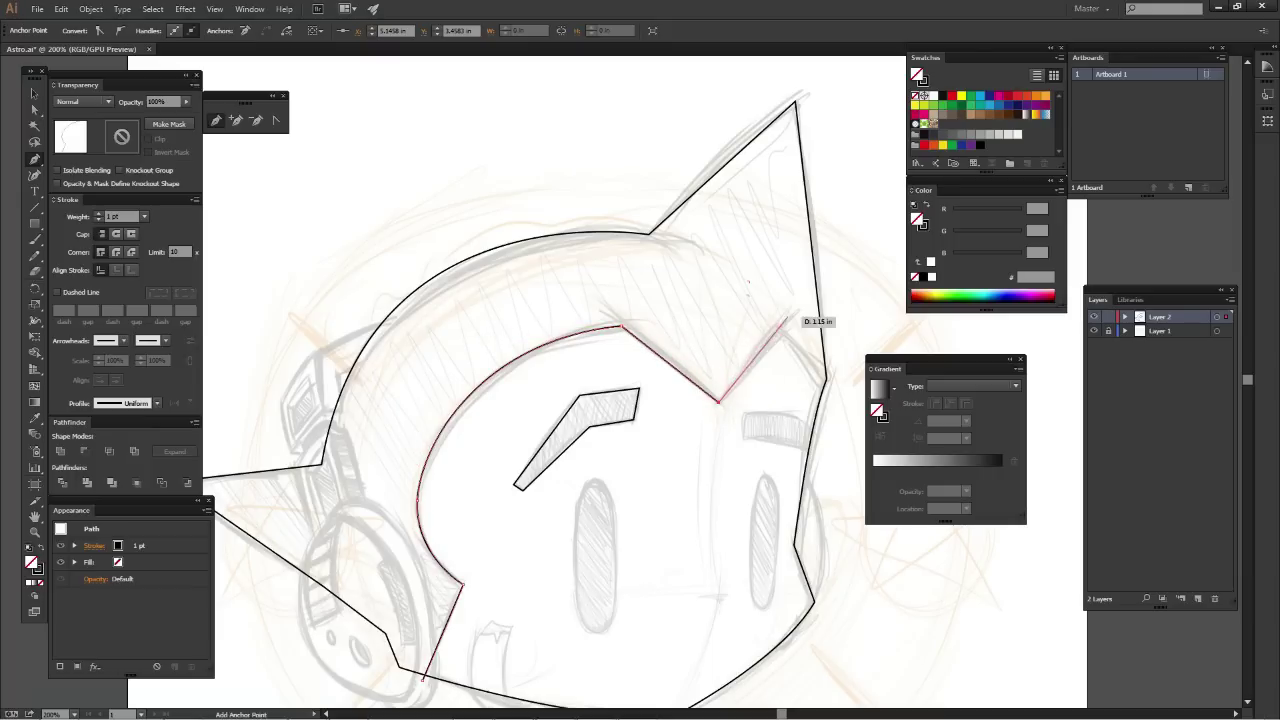
click(779, 330)
drag(779, 330, 706, 290)
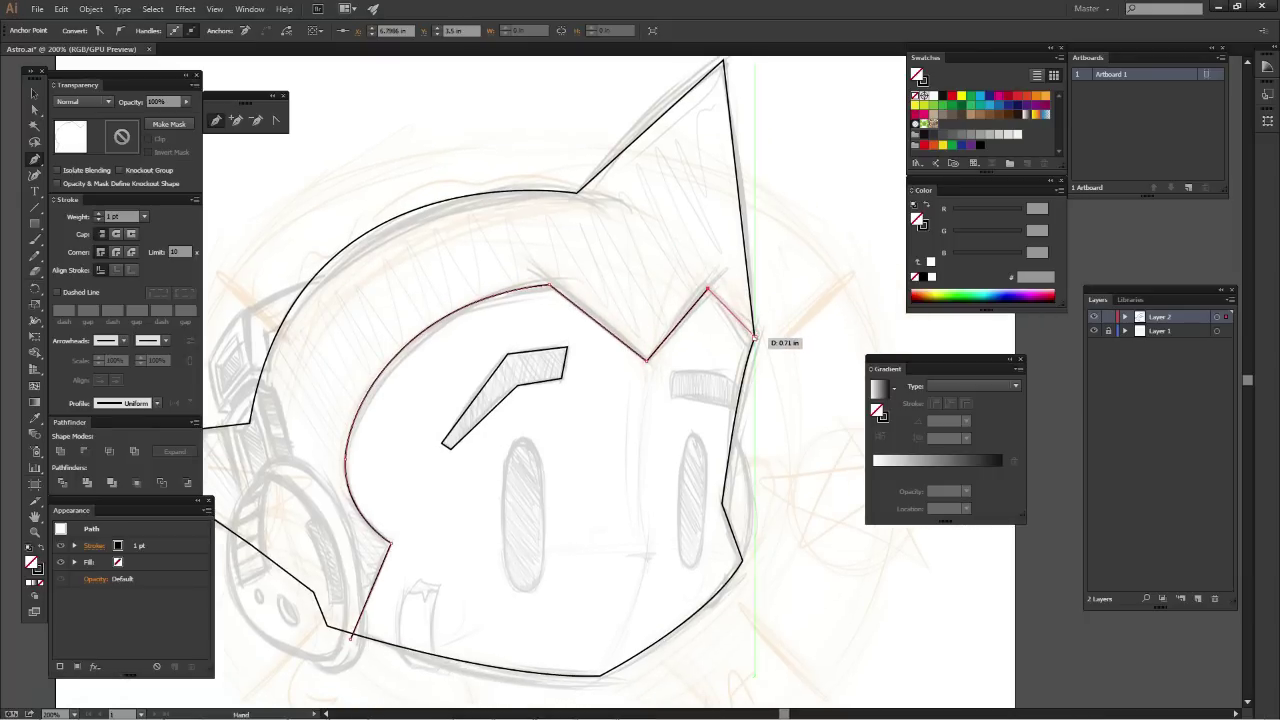
drag(755, 338, 771, 357)
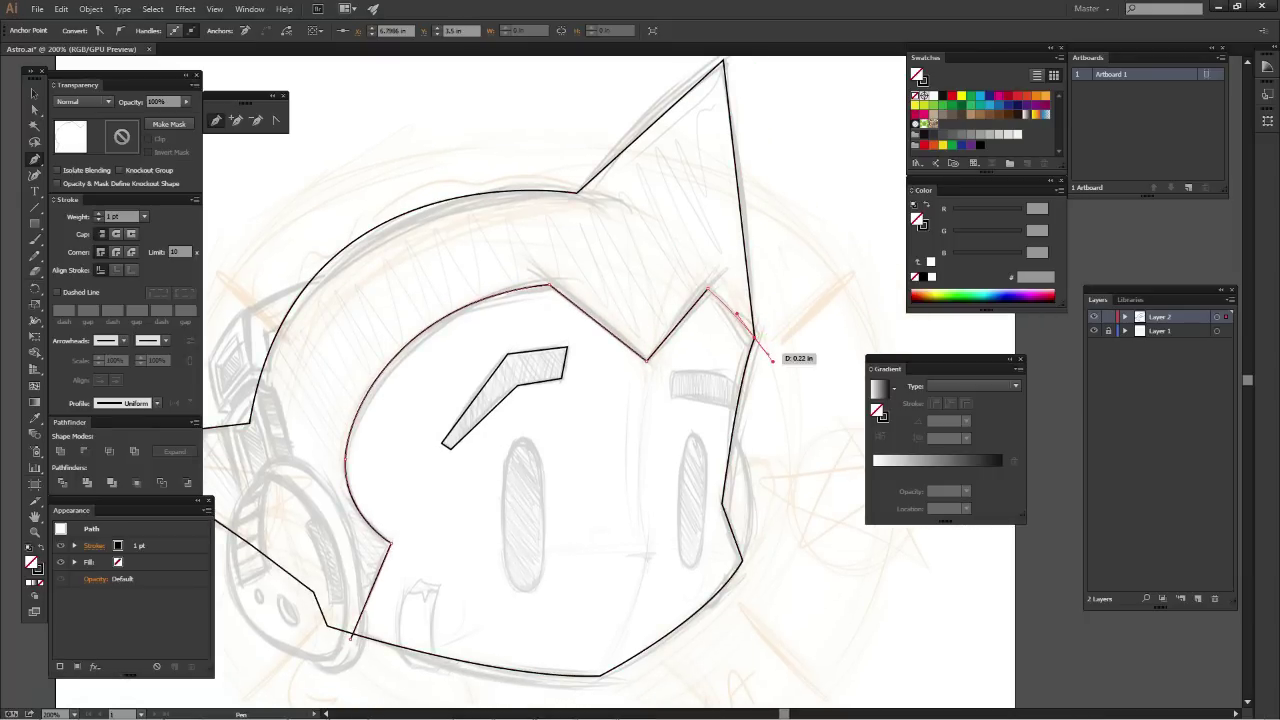
click(755, 338)
drag(809, 125, 790, 290)
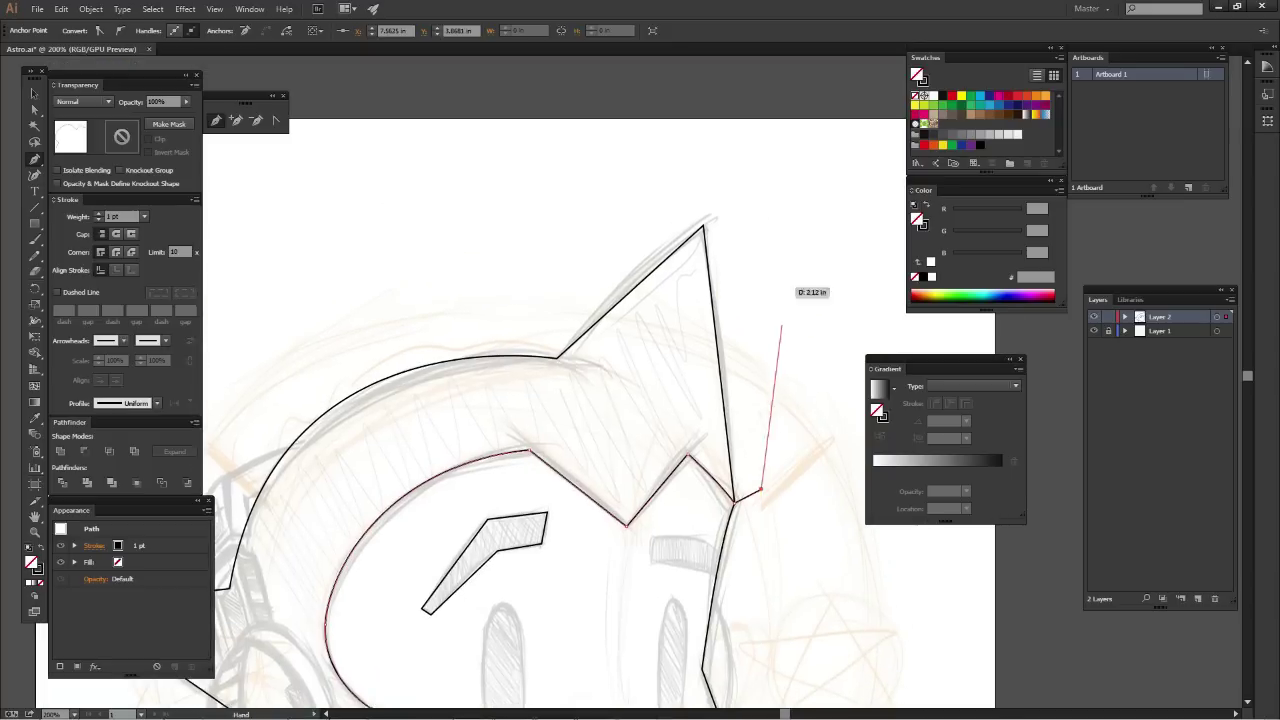
drag(776, 187, 508, 175)
click(508, 175)
Route the path around the left side and bottom of the head and close it
click(343, 257)
drag(343, 257, 573, 121)
click(312, 343)
click(278, 456)
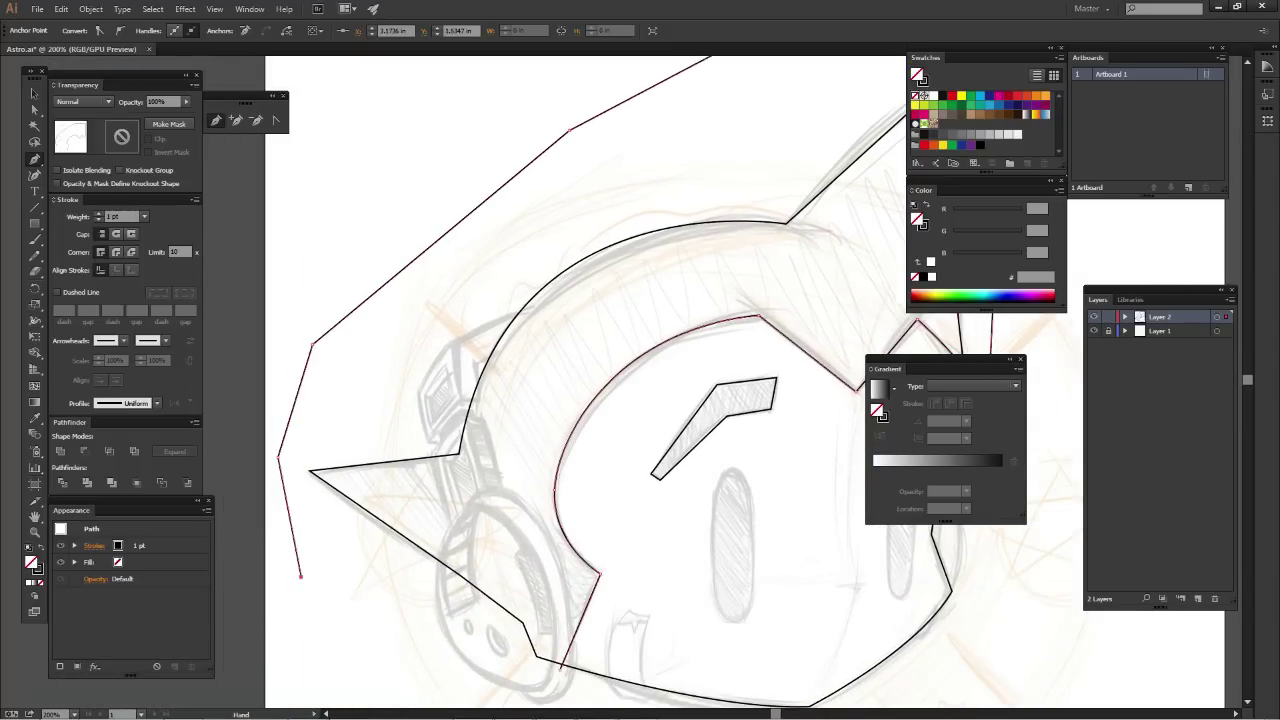
click(300, 576)
drag(300, 576, 267, 457)
click(408, 576)
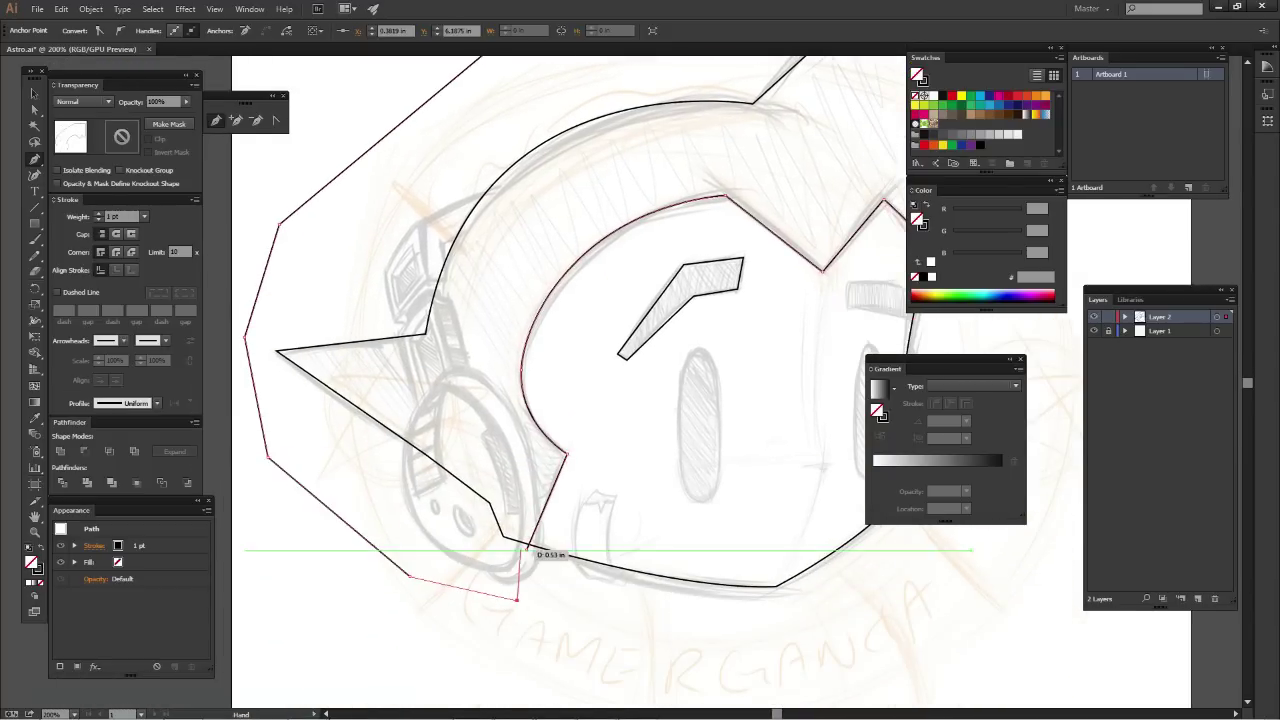
click(518, 600)
click(527, 548)
ctrl+click(640, 640)
Select the hair path and fill it with the black swatch
key(a)
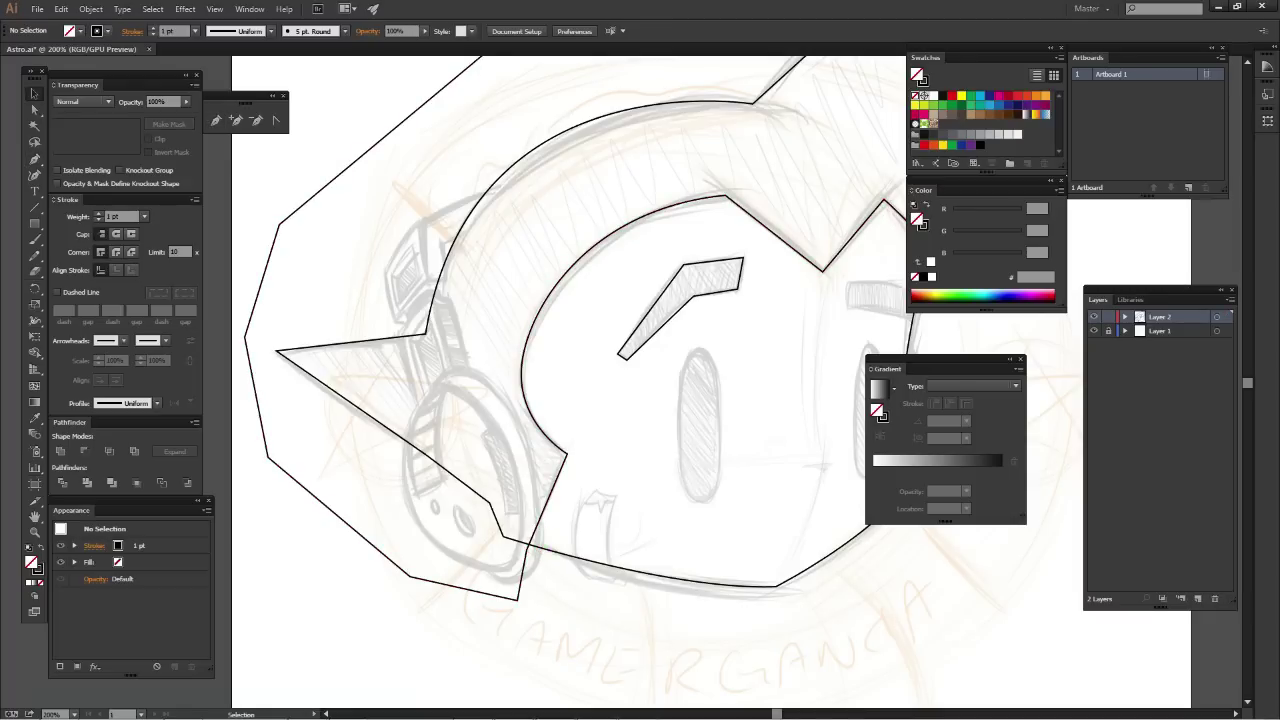
click(437, 290)
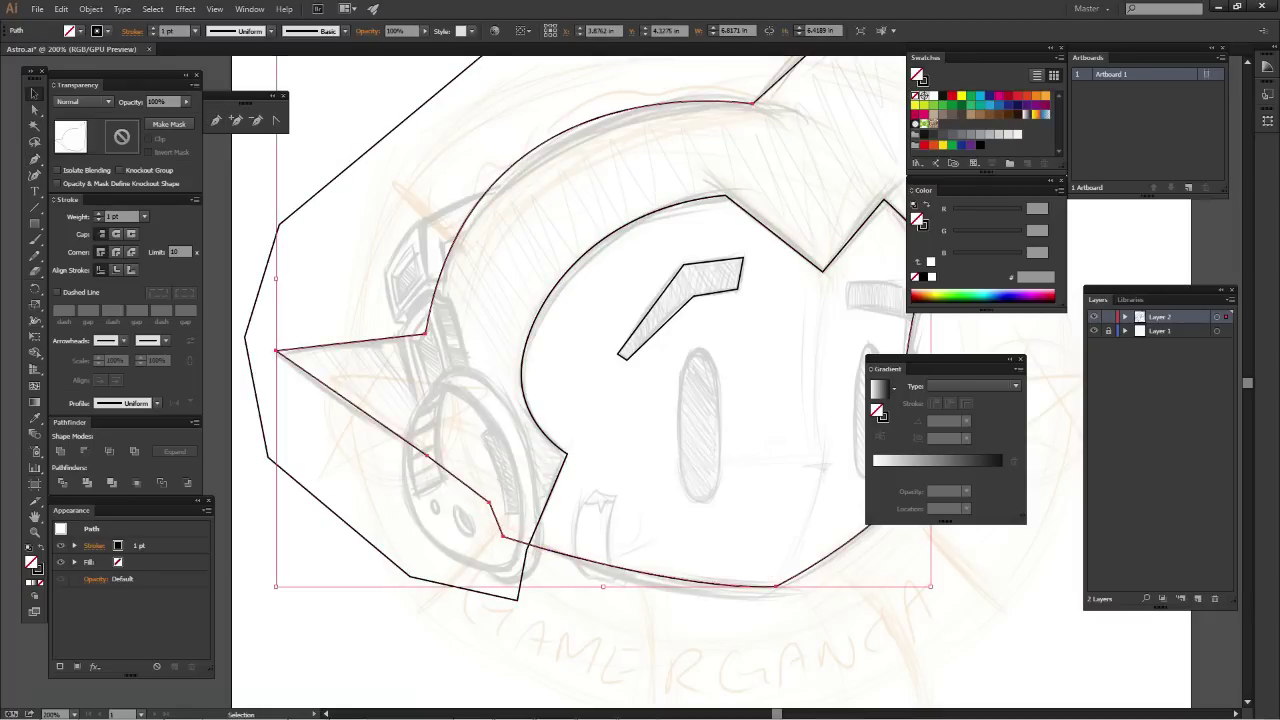
key(v)
key(Delete)
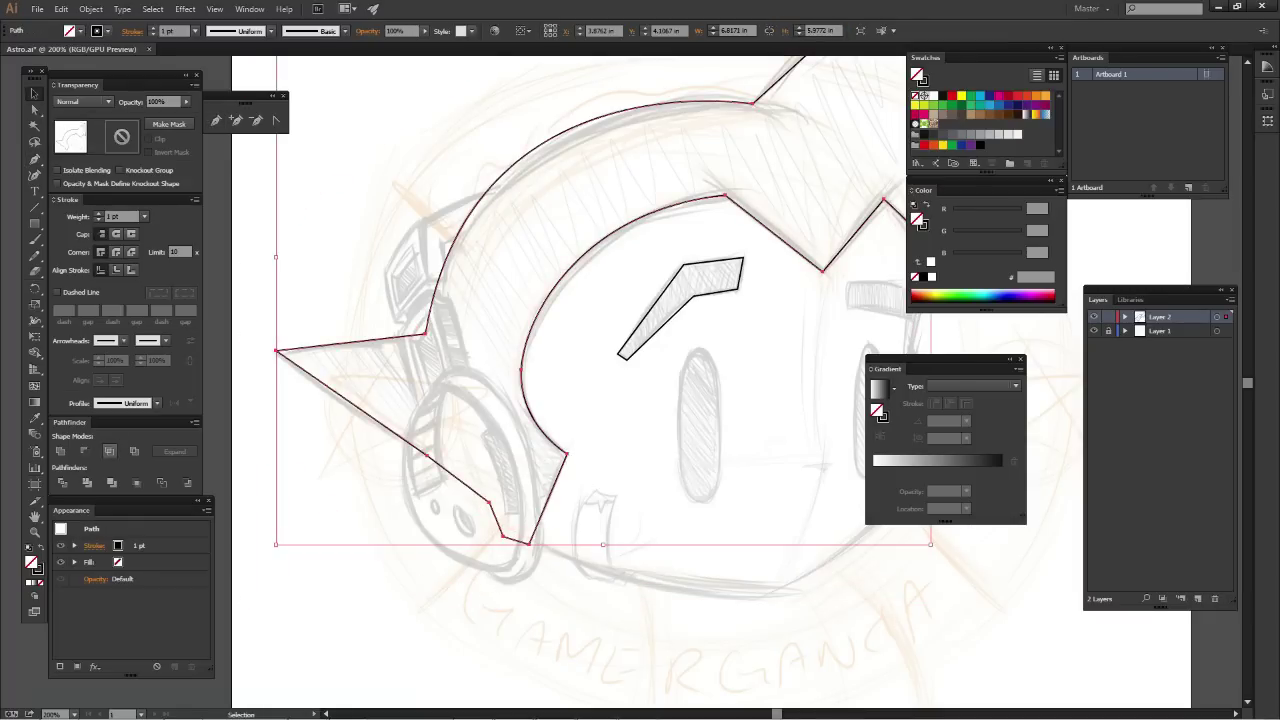
key(ctrl+z)
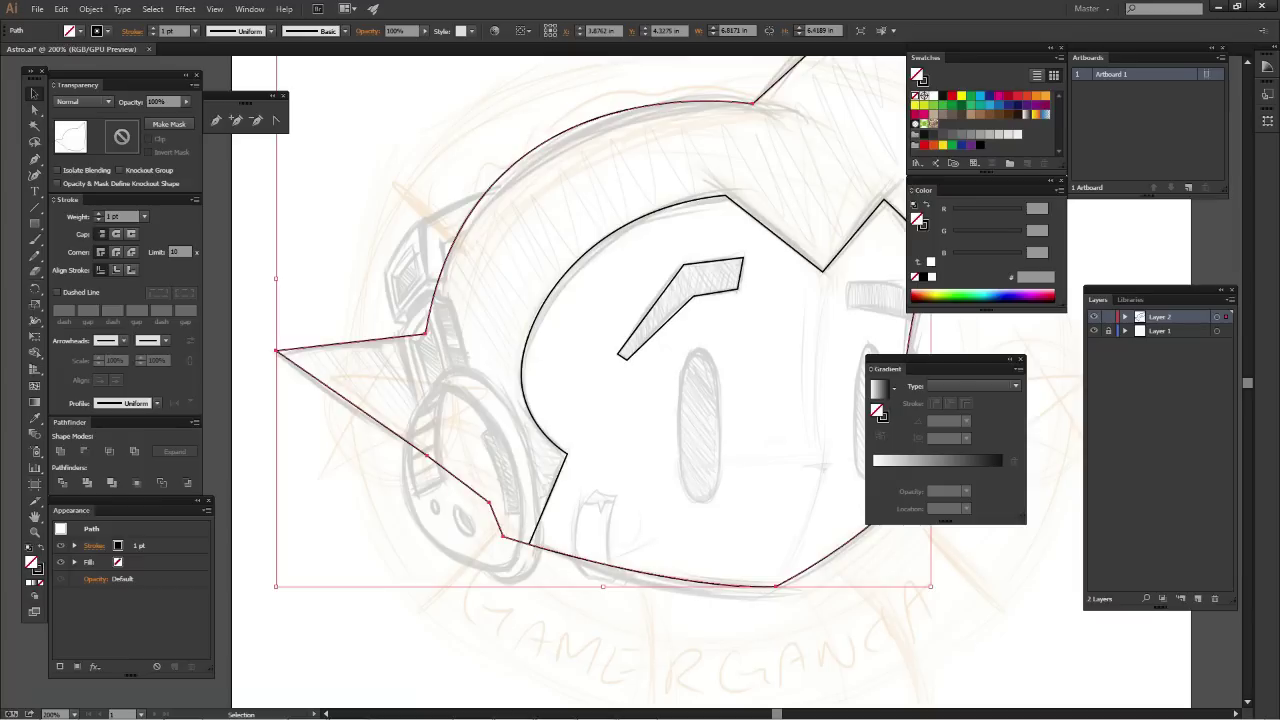
key(ctrl+shift+a)
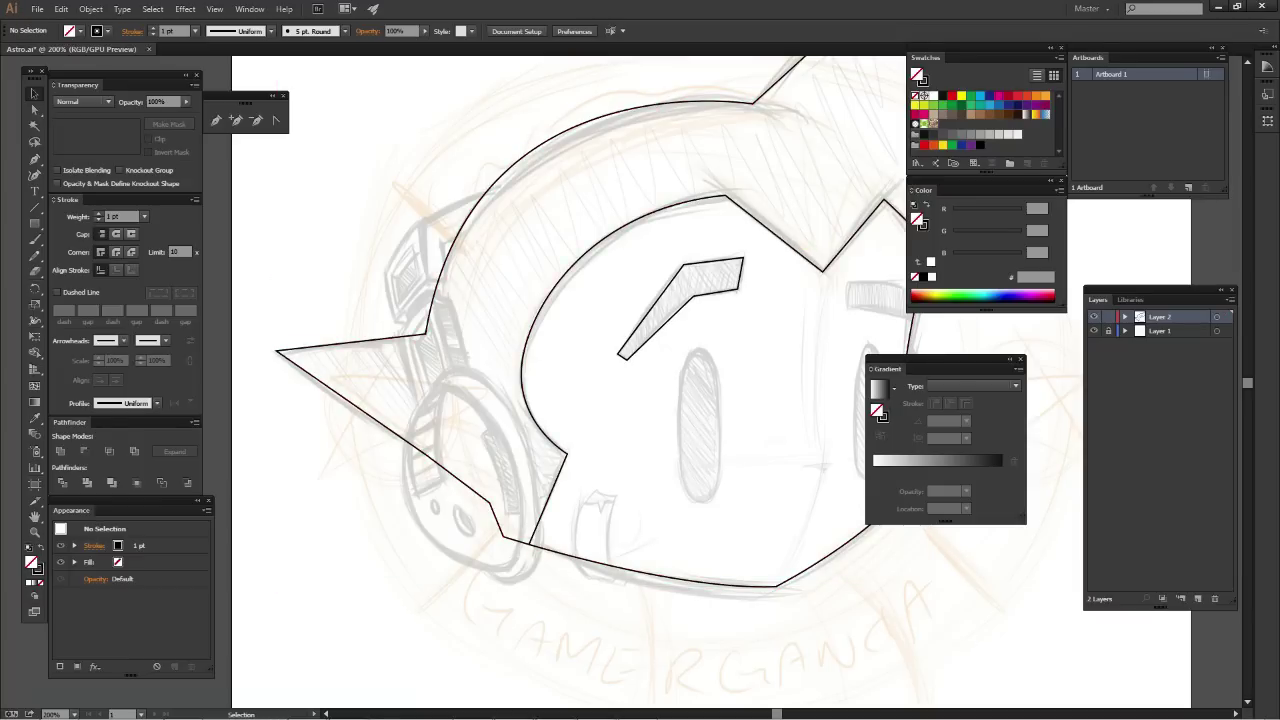
key(ctrl+z)
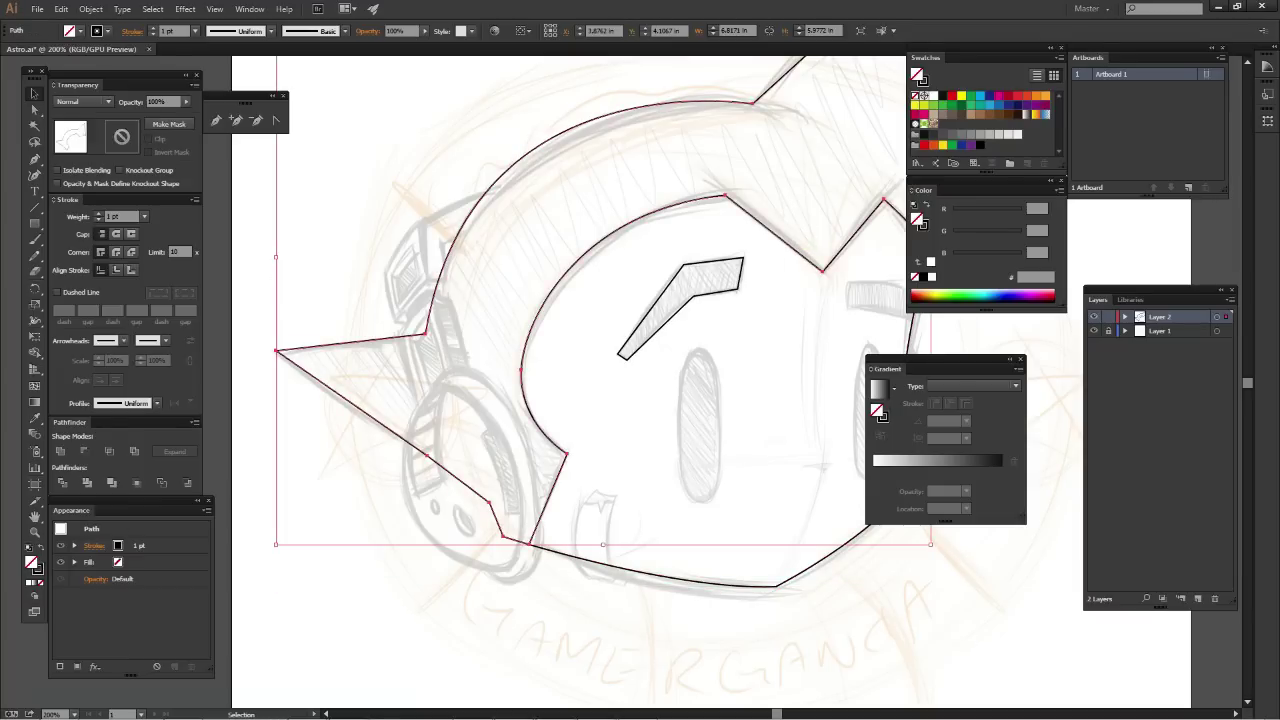
click(923, 95)
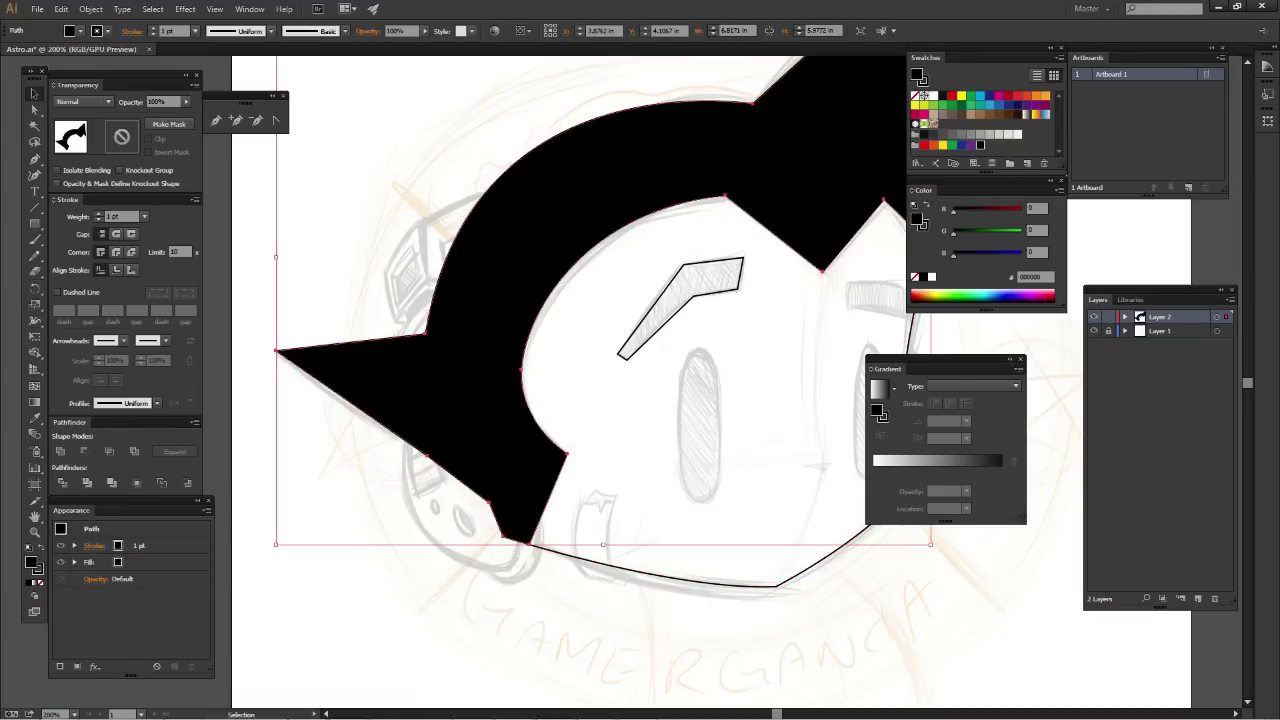
Deselect, pan to show the whole face, and select the eyebrow shape
key(ctrl+shift+a)
drag(368, 418, 204, 493)
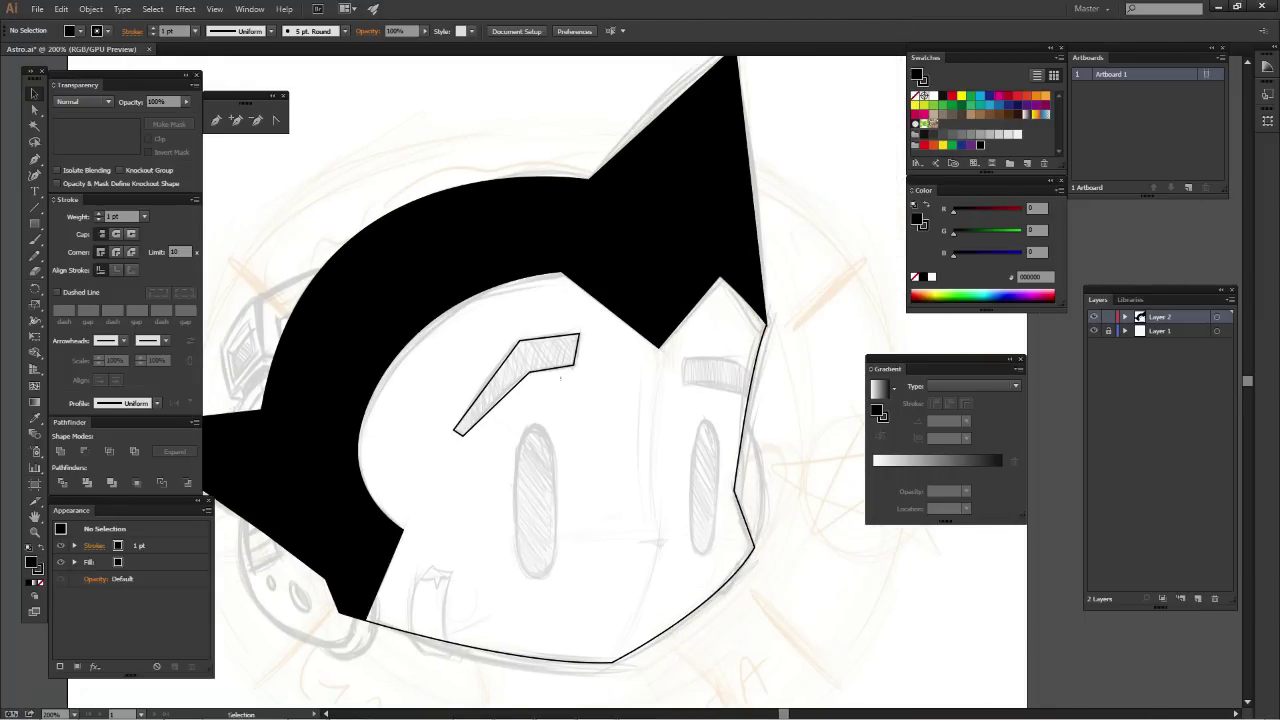
click(486, 388)
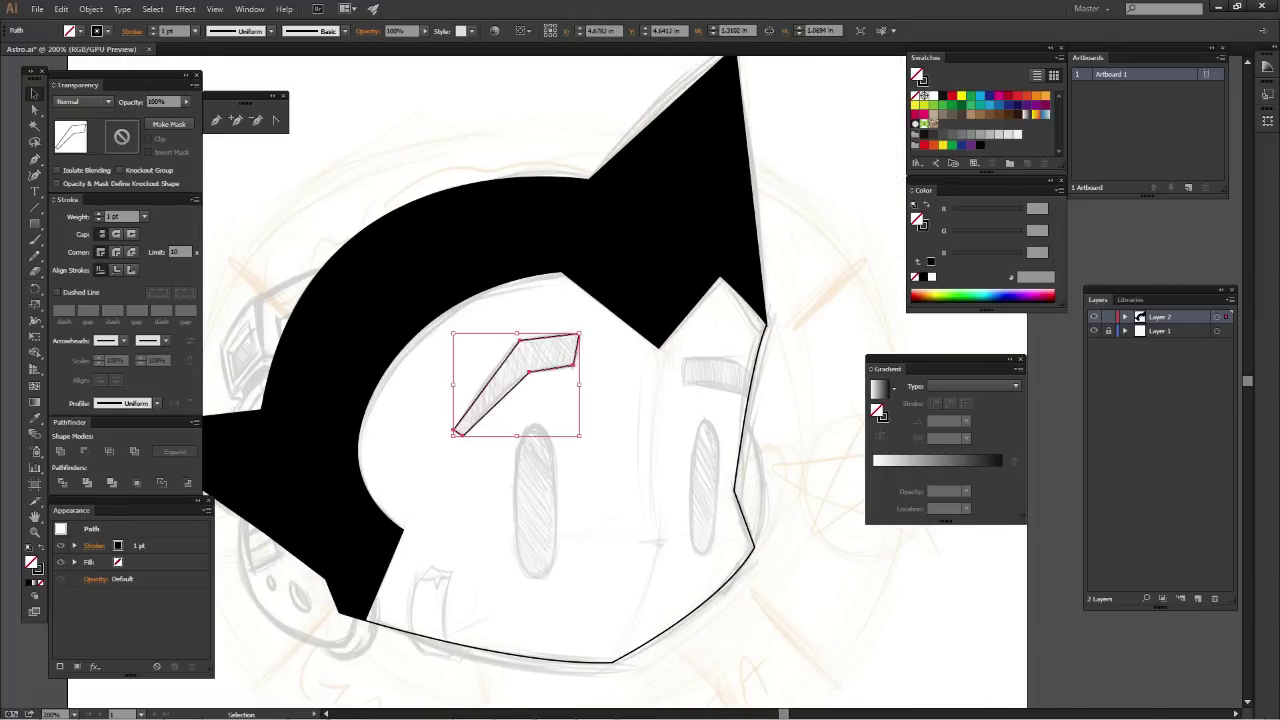
Fill the selected eyebrow with solid black
click(923, 95)
key(ctrl+shift+a)
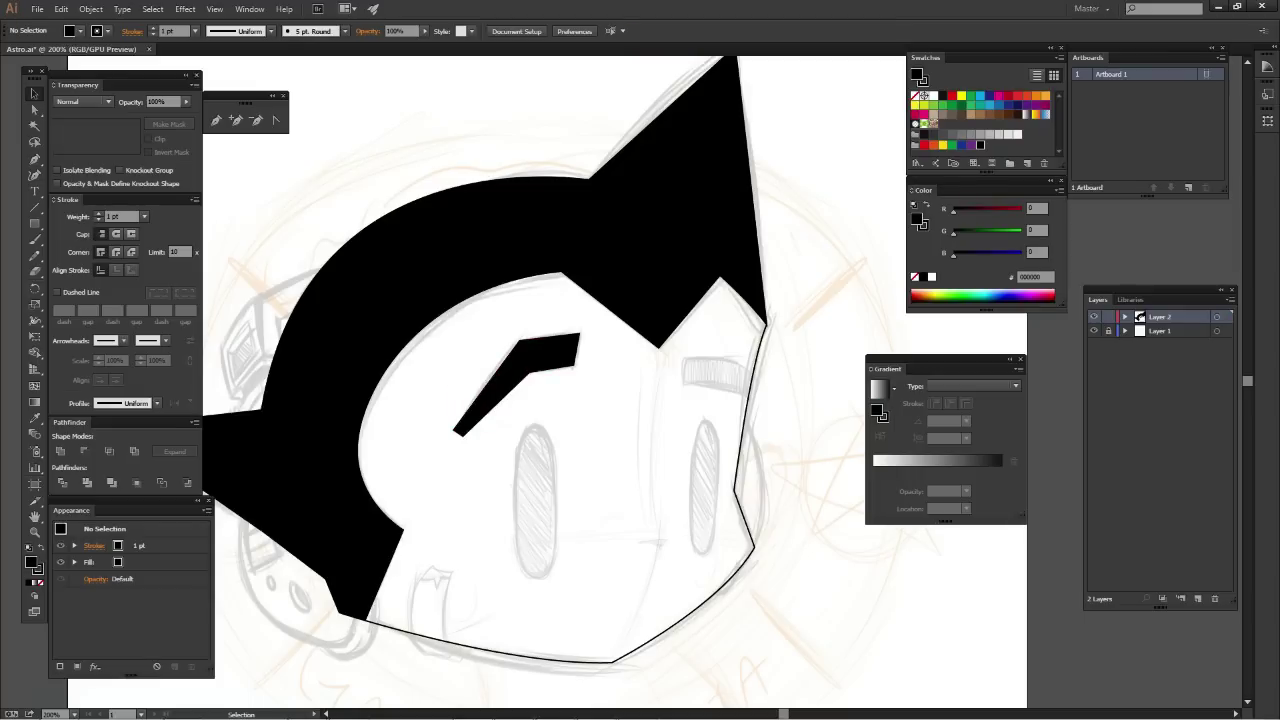
drag(204, 493, 216, 439)
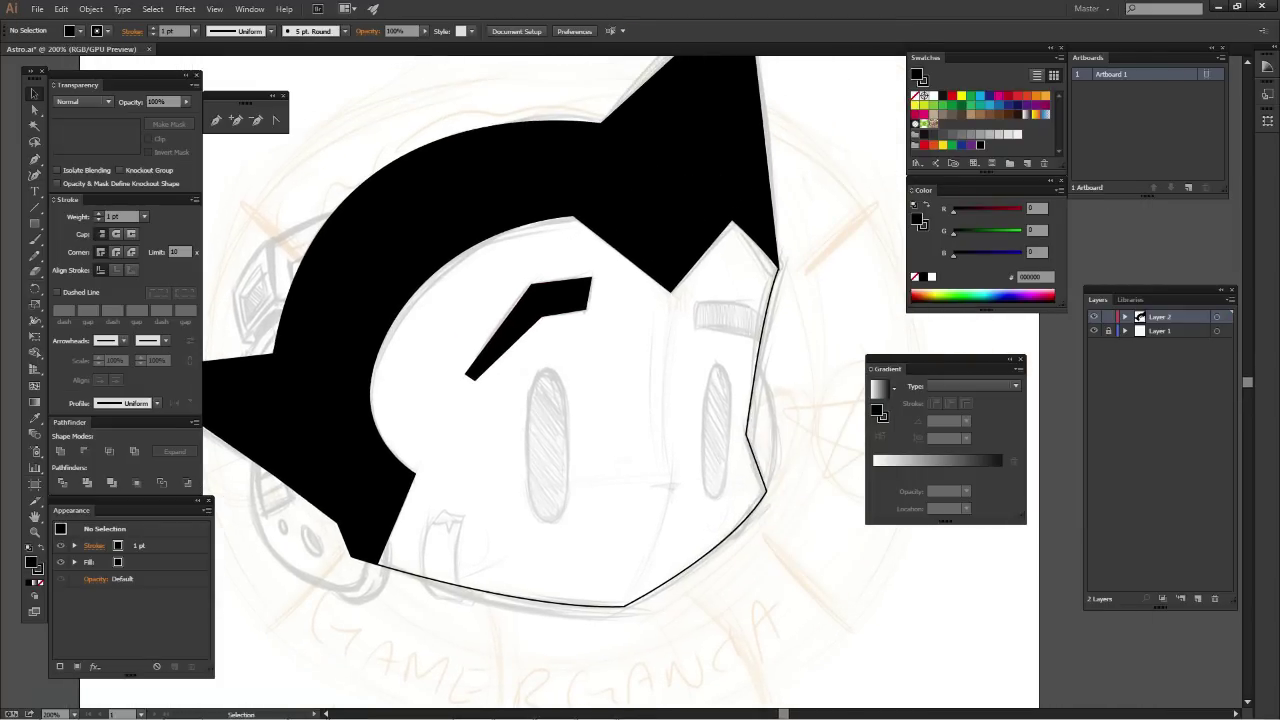
Give the head outline a 3 pt stroke weight
key(ctrl+plus)
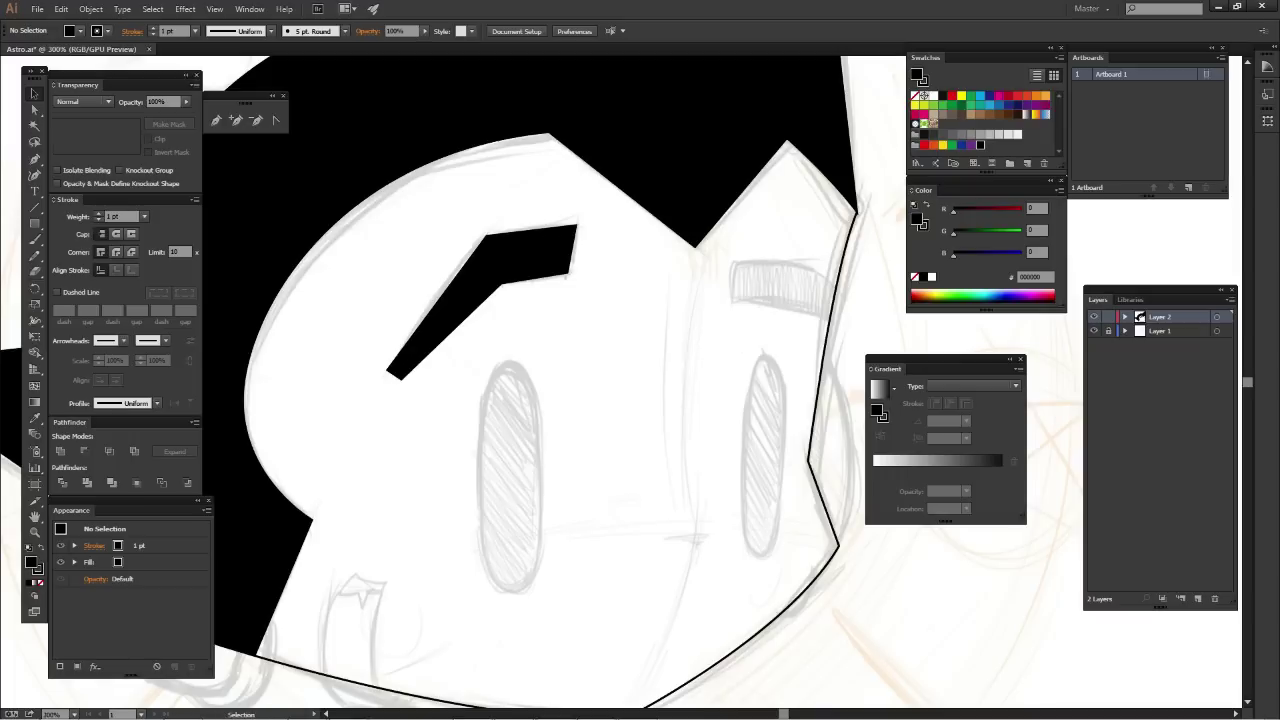
drag(855, 251, 808, 268)
click(808, 268)
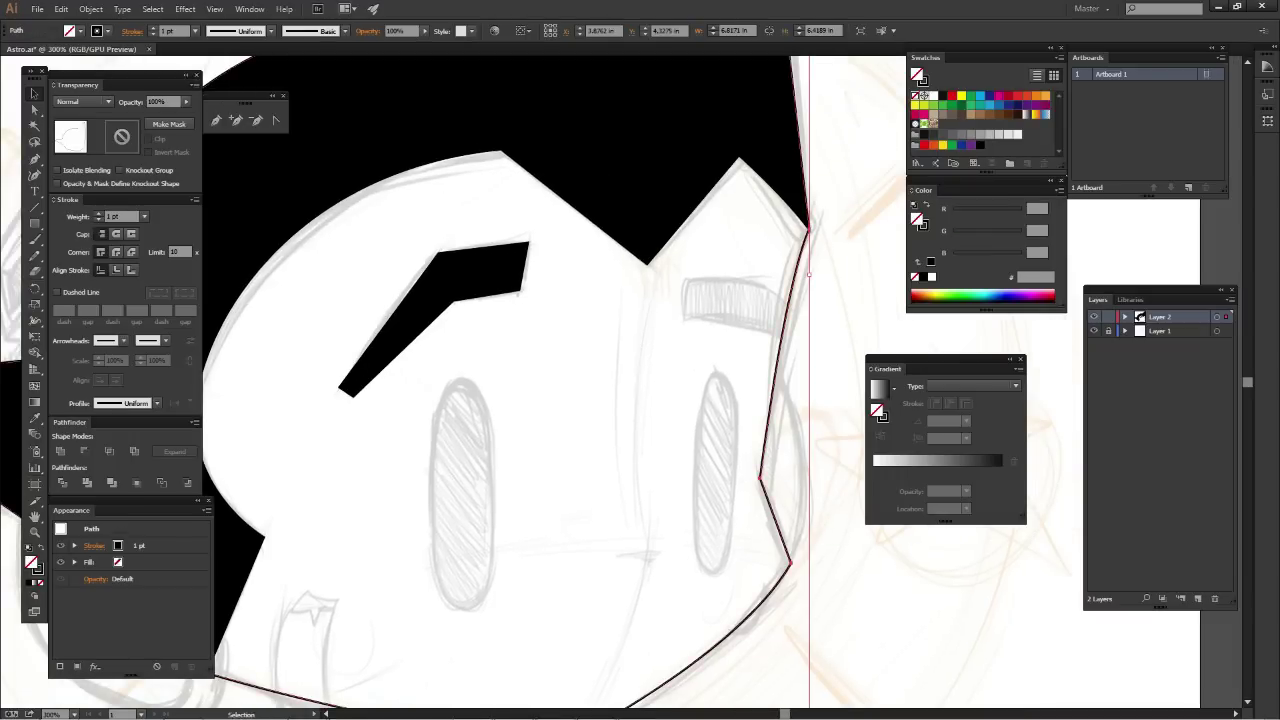
click(120, 216)
text(3)
key(Return)
key(ctrl+shift+a)
Zoom out and back in, selecting all to check the head outline
key(ctrl+minus)
key(ctrl+minus)
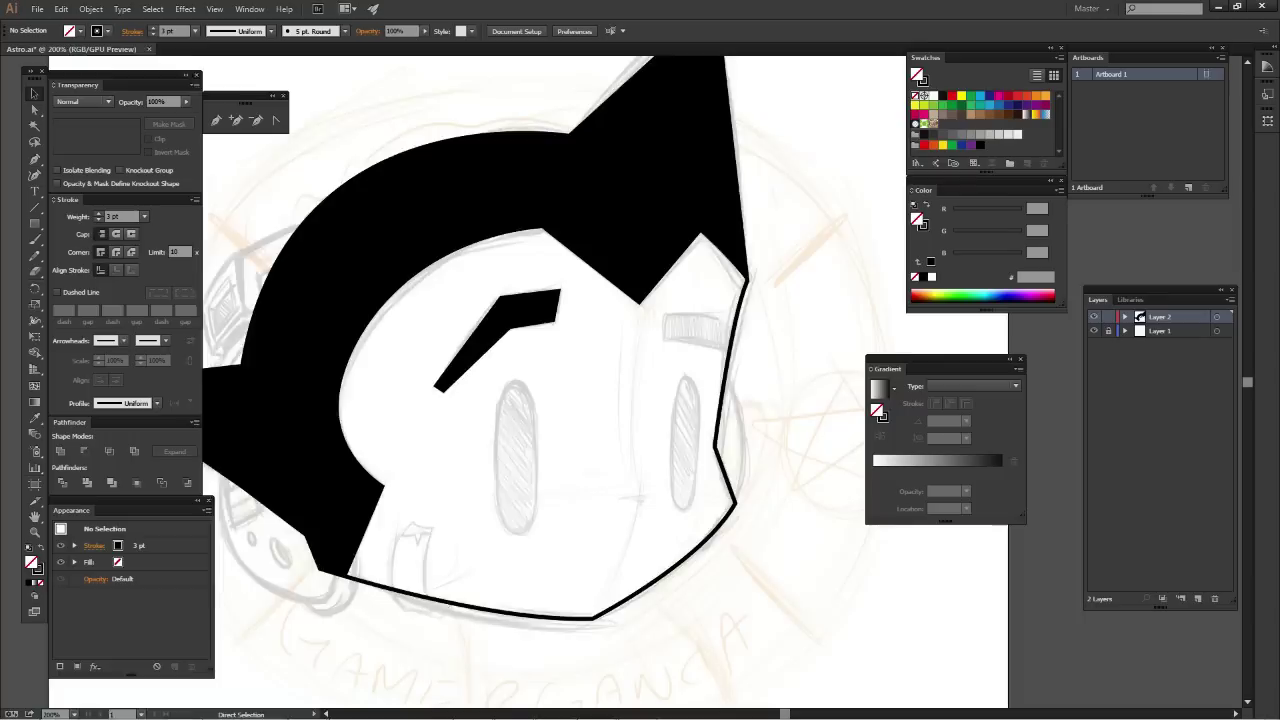
key(ctrl+minus)
key(ctrl+minus)
key(ctrl+plus)
key(ctrl+plus)
key(ctrl+plus)
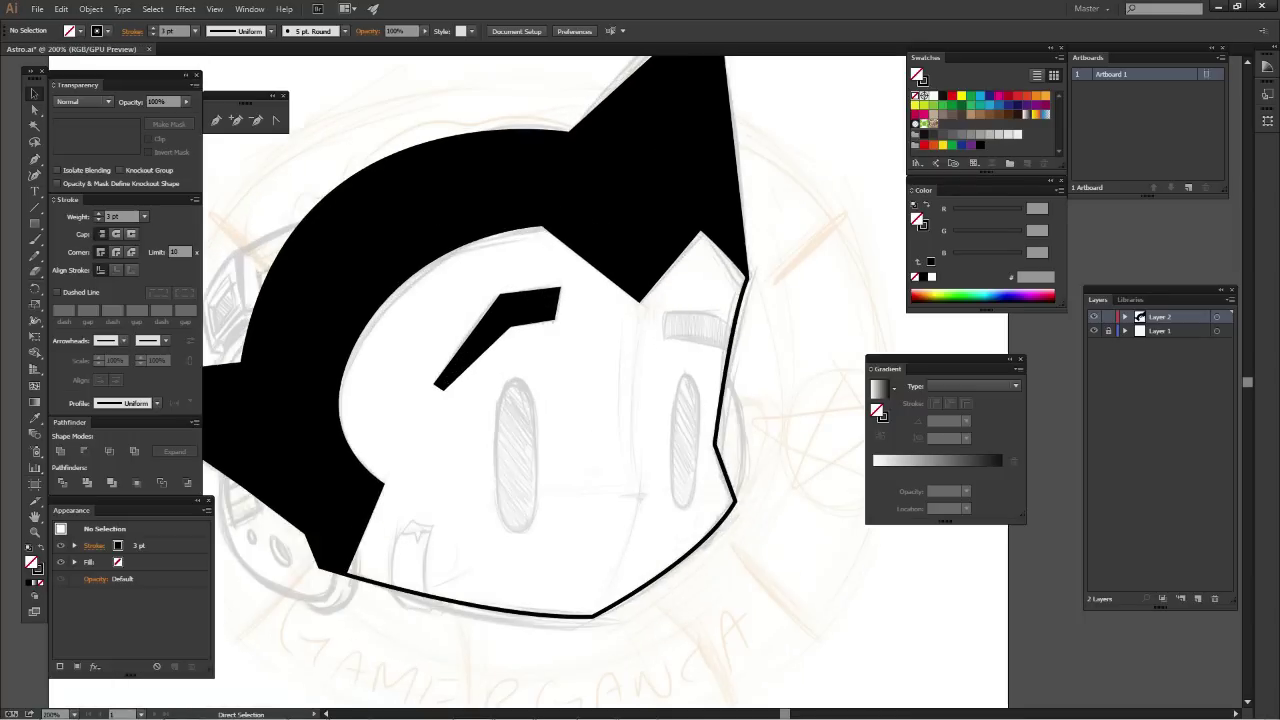
key(ctrl+a)
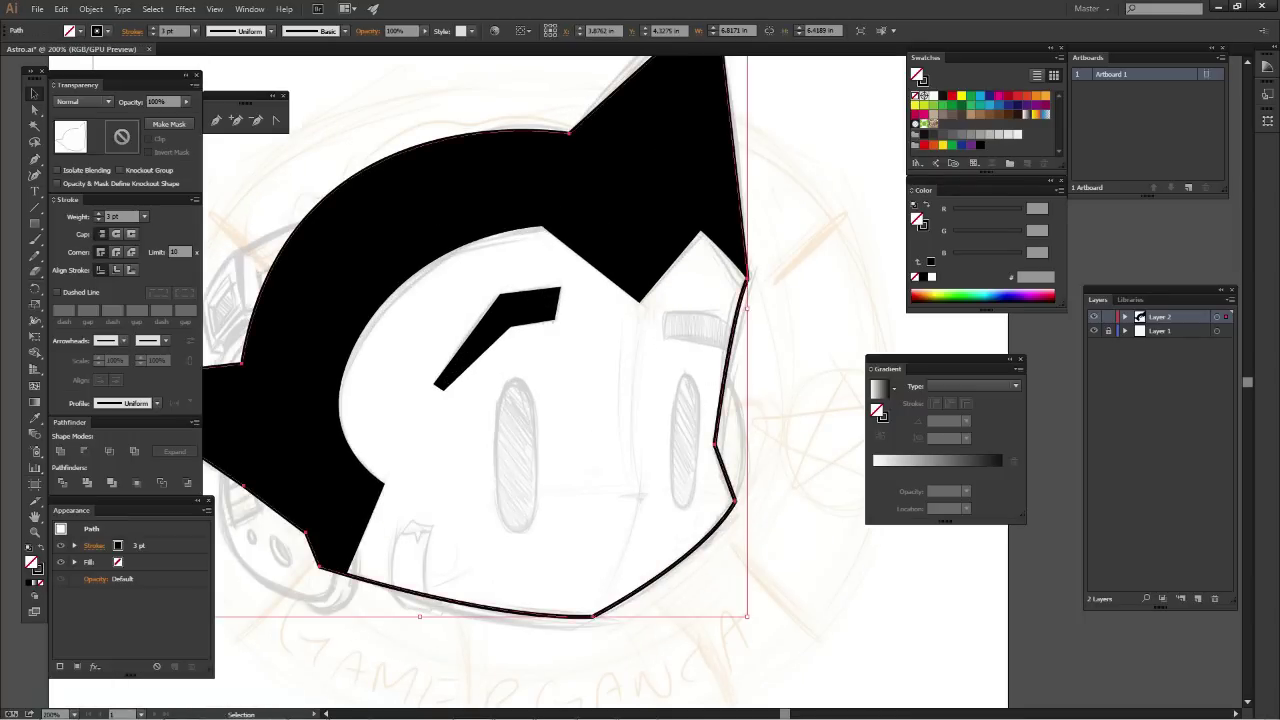
key(ctrl+shift+a)
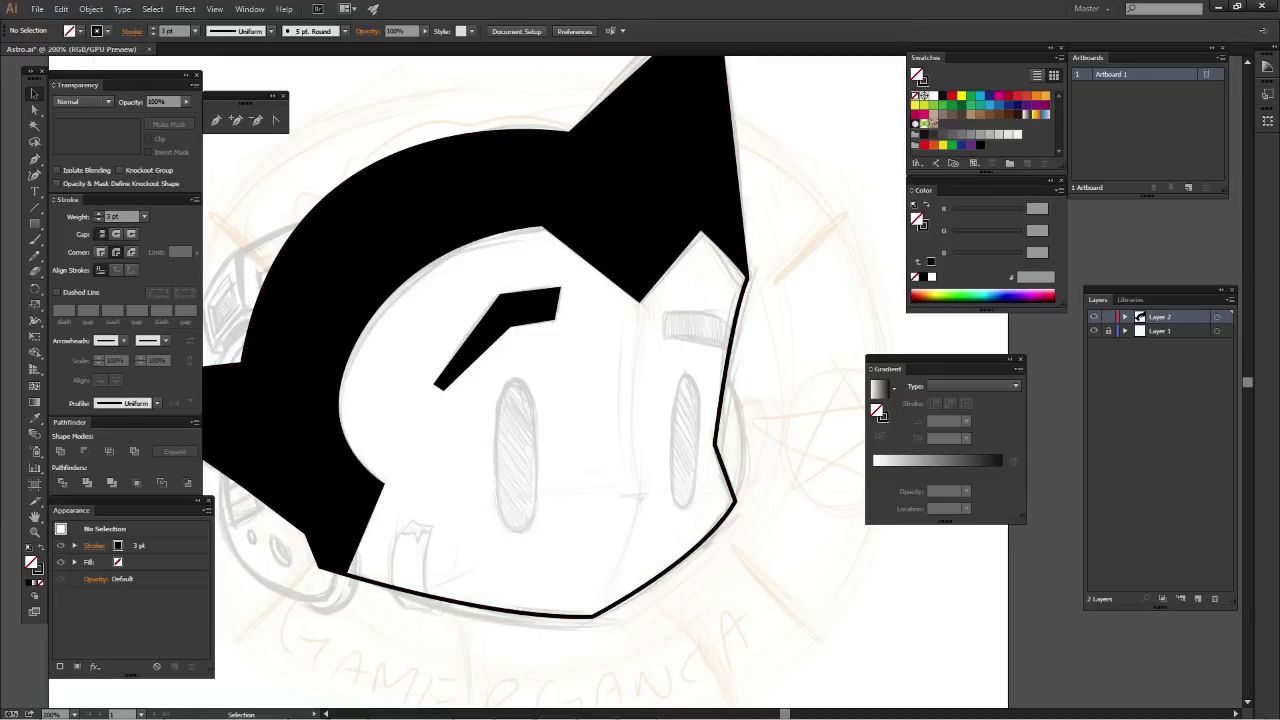
Set the black hair shape's stroke weight to 3 pt
drag(500, 350, 582, 380)
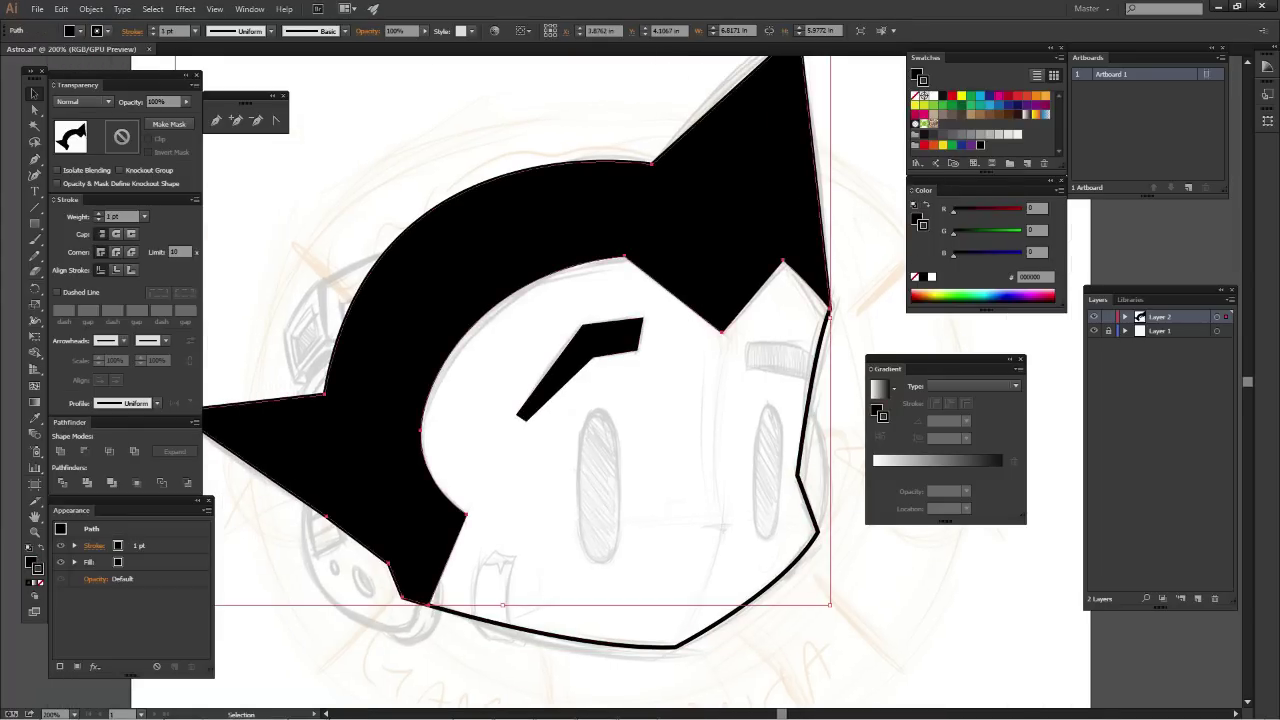
click(115, 216)
text(3)
key(Return)
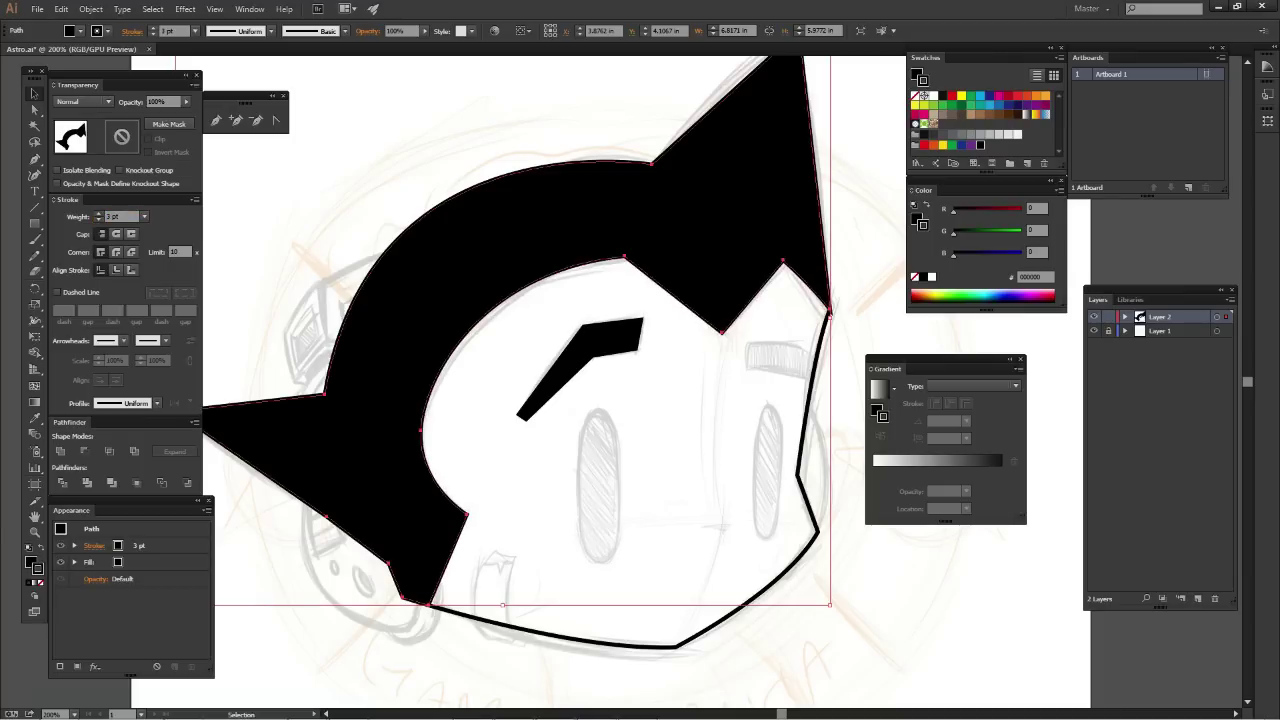
key(ctrl+shift+a)
click(812, 262)
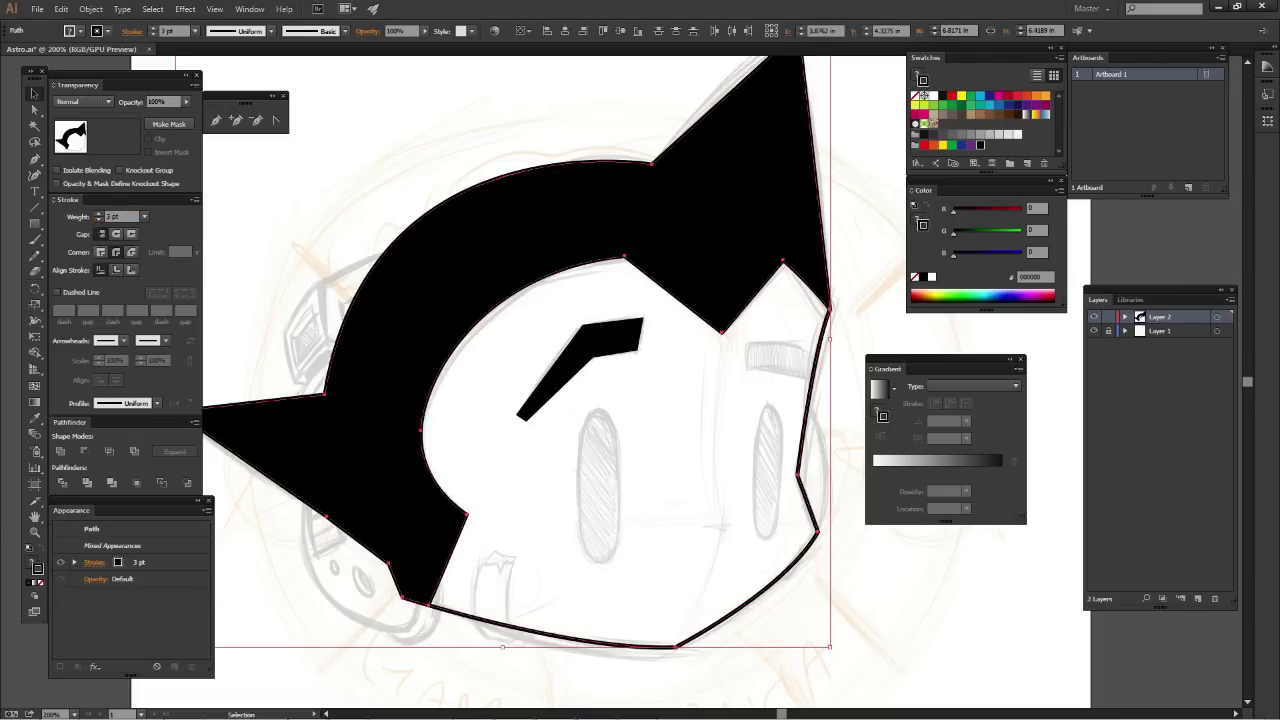
key(ctrl+shift+a)
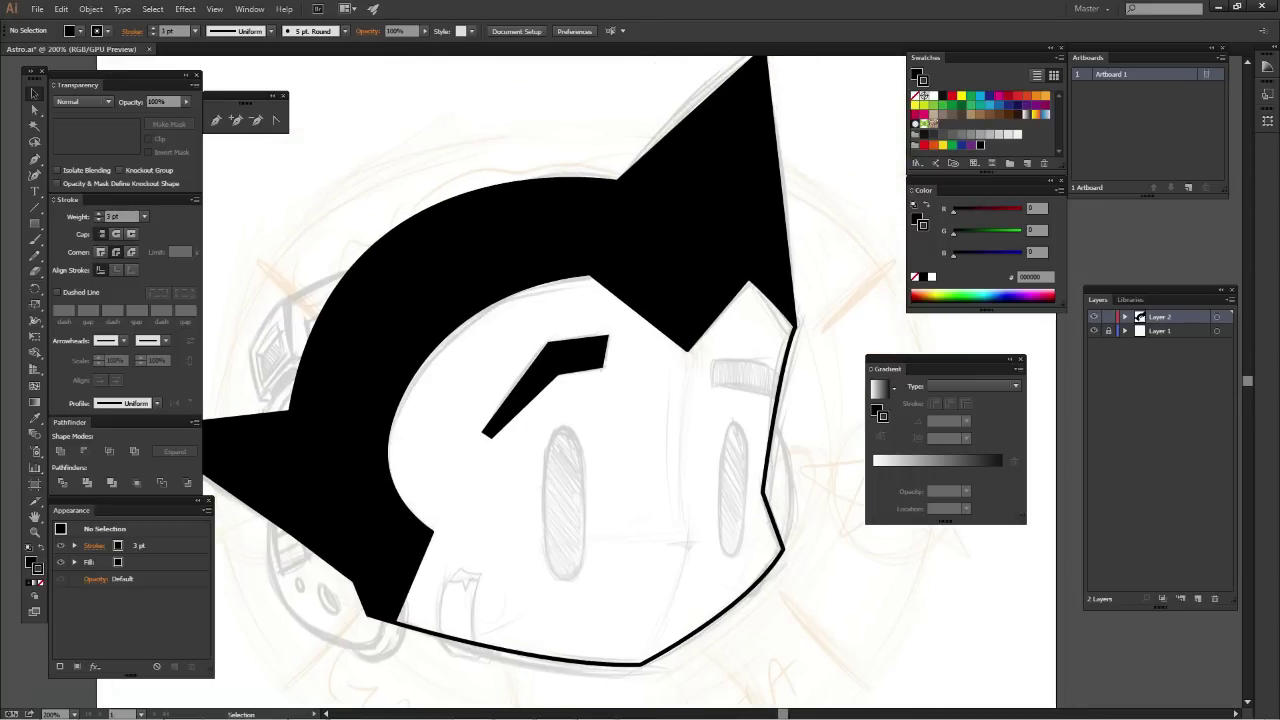
Give the eyebrow Round Join corners and a 3 pt stroke
click(553, 375)
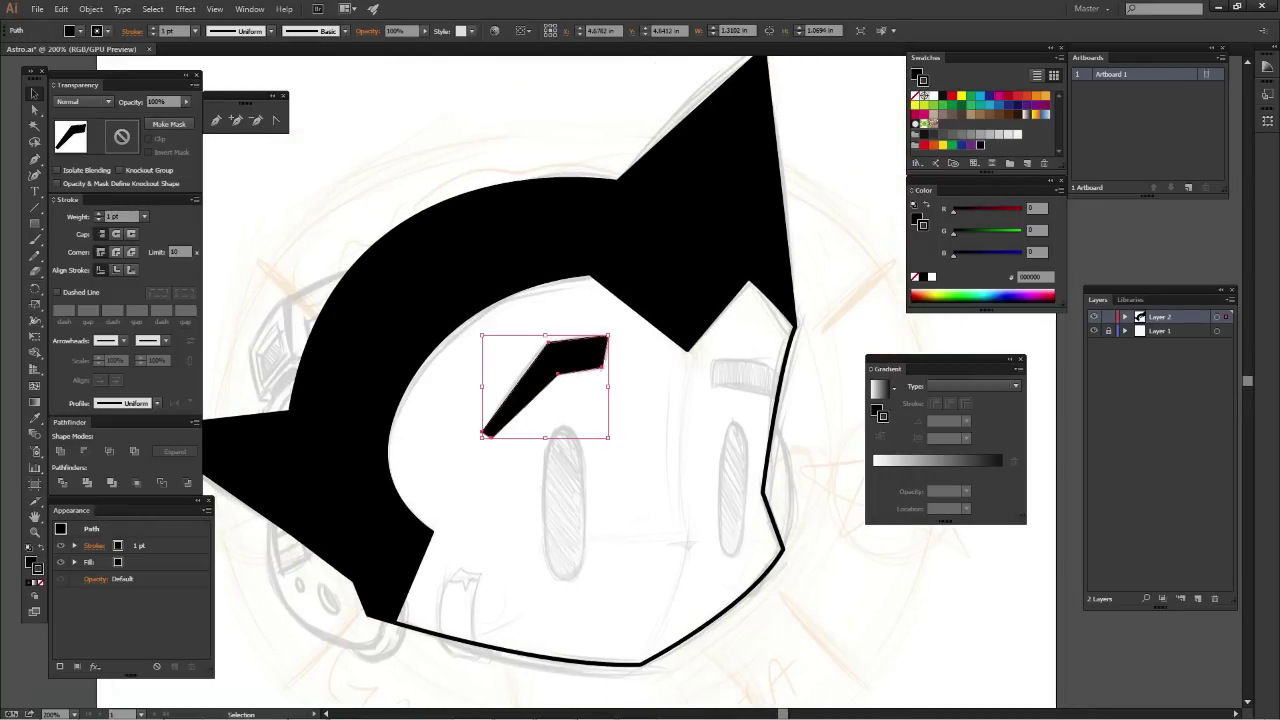
click(116, 251)
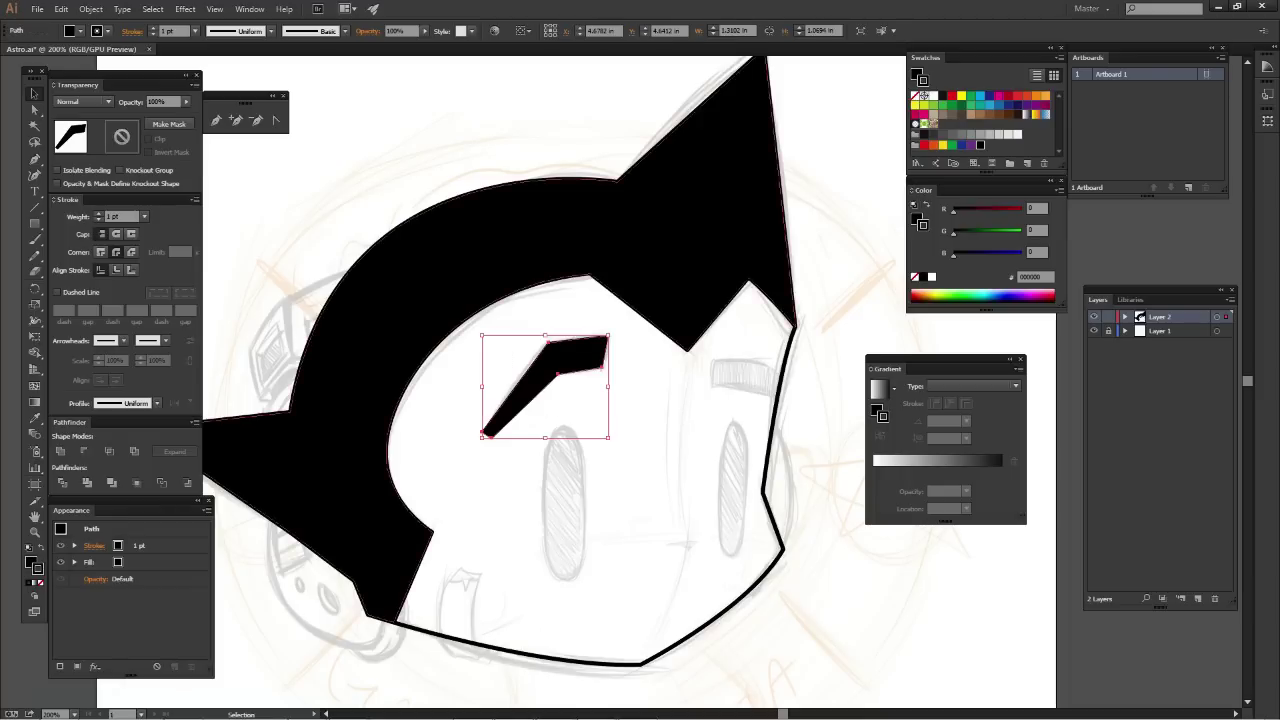
click(120, 216)
text(3)
key(Return)
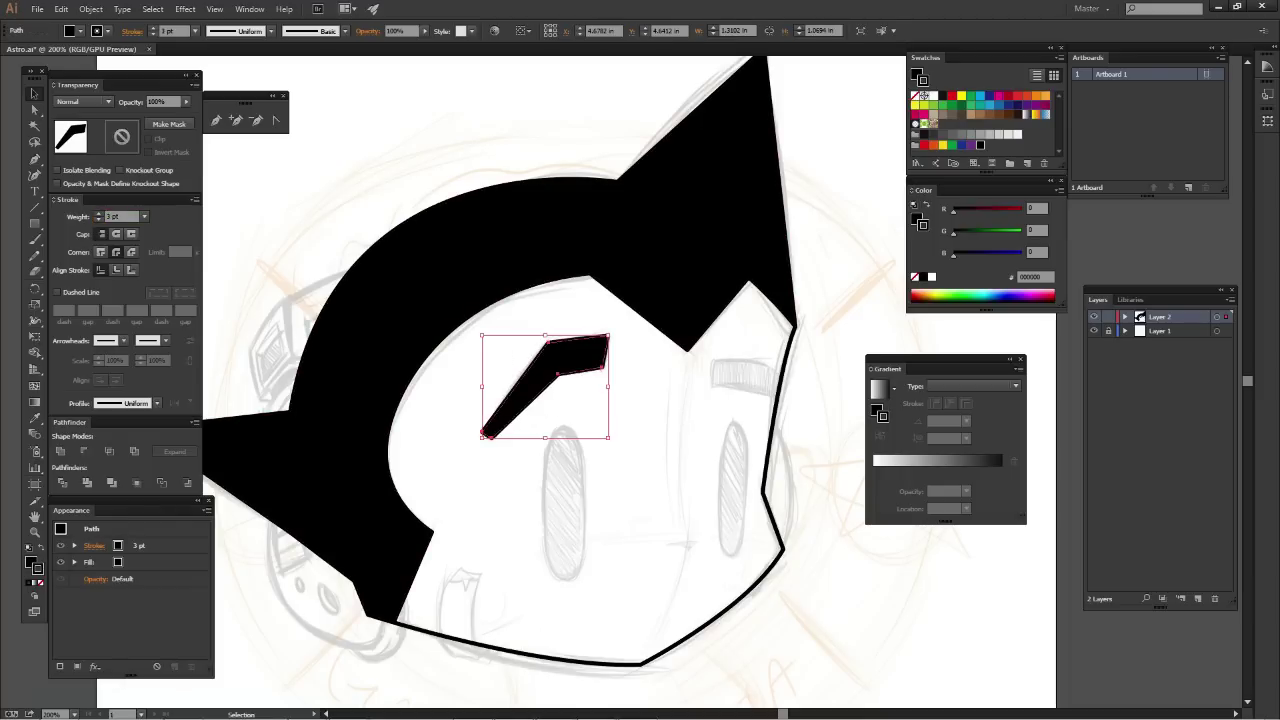
key(ctrl+shift+a)
Zoom out to the whole artboard and back in on the eyebrow
key(ctrl+minus)
key(ctrl+minus)
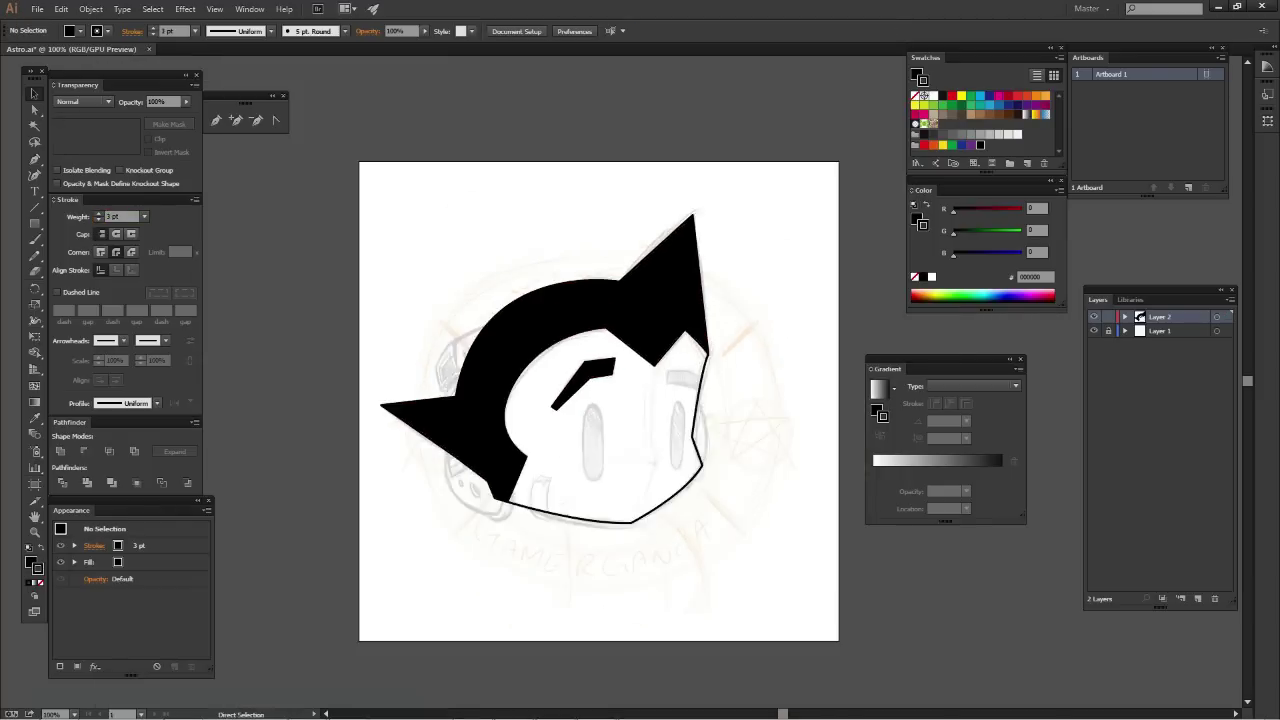
key(ctrl+minus)
key(ctrl+minus)
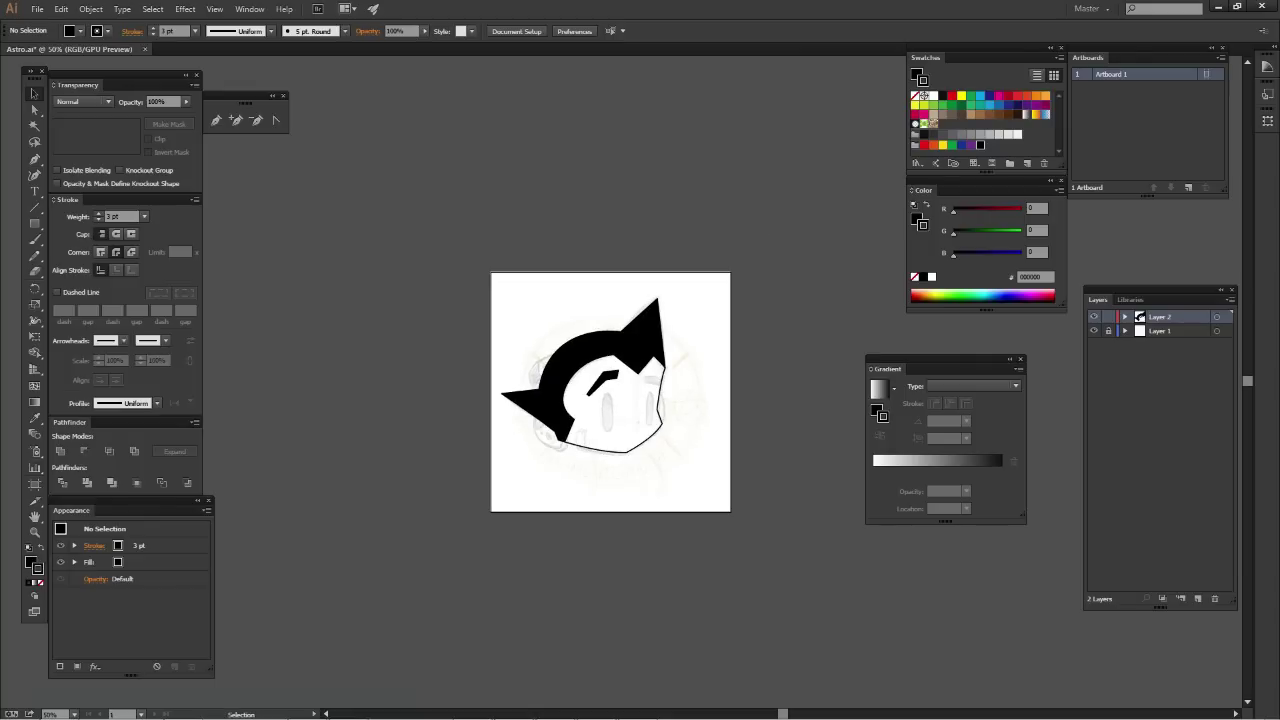
key(ctrl+plus)
key(ctrl+plus)
key(ctrl+plus)
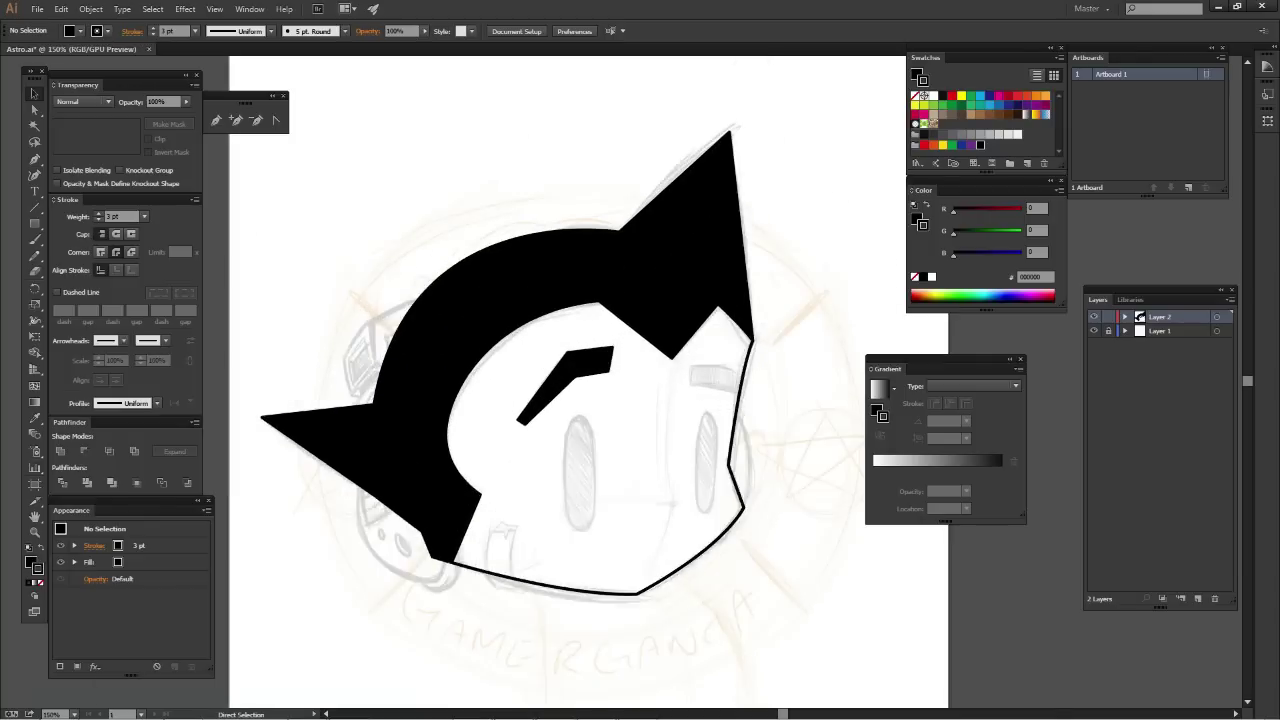
key(ctrl+plus)
key(ctrl+plus)
Fill the left sketched eye with two stacked circles joined by a rectangle
drag(540, 400, 645, 178)
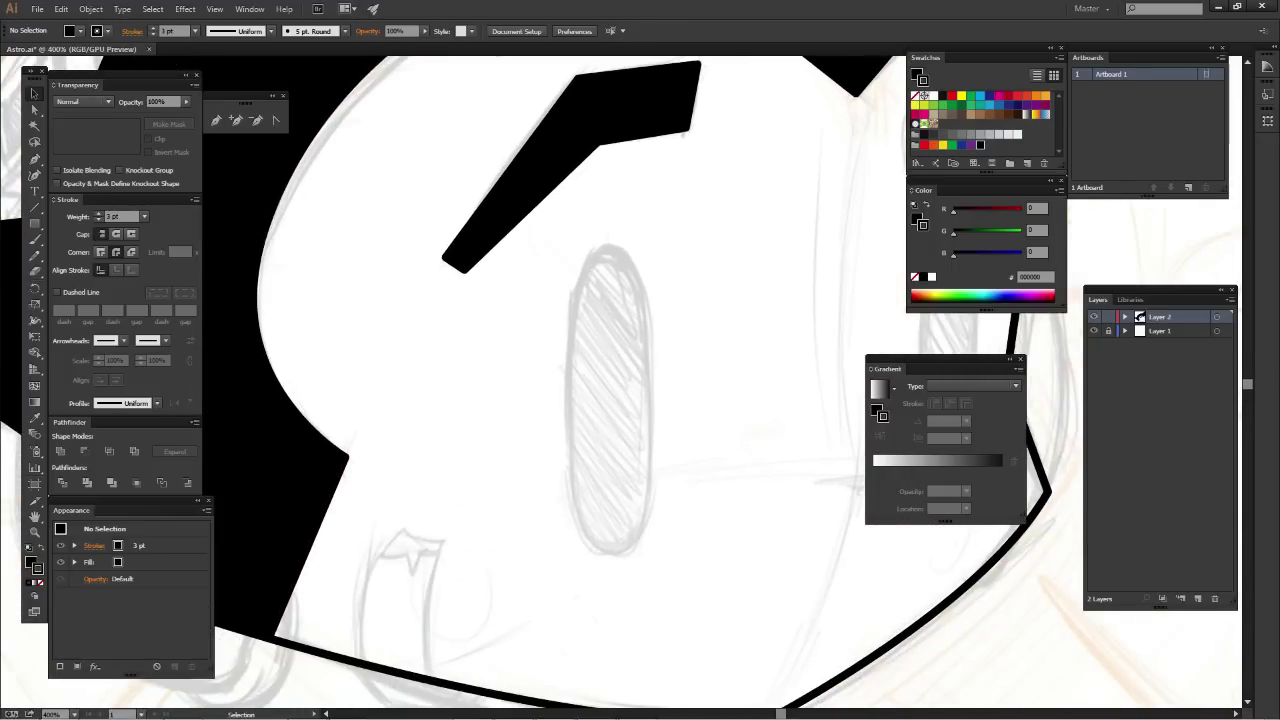
key(l)
drag(571, 248, 647, 324)
key(v)
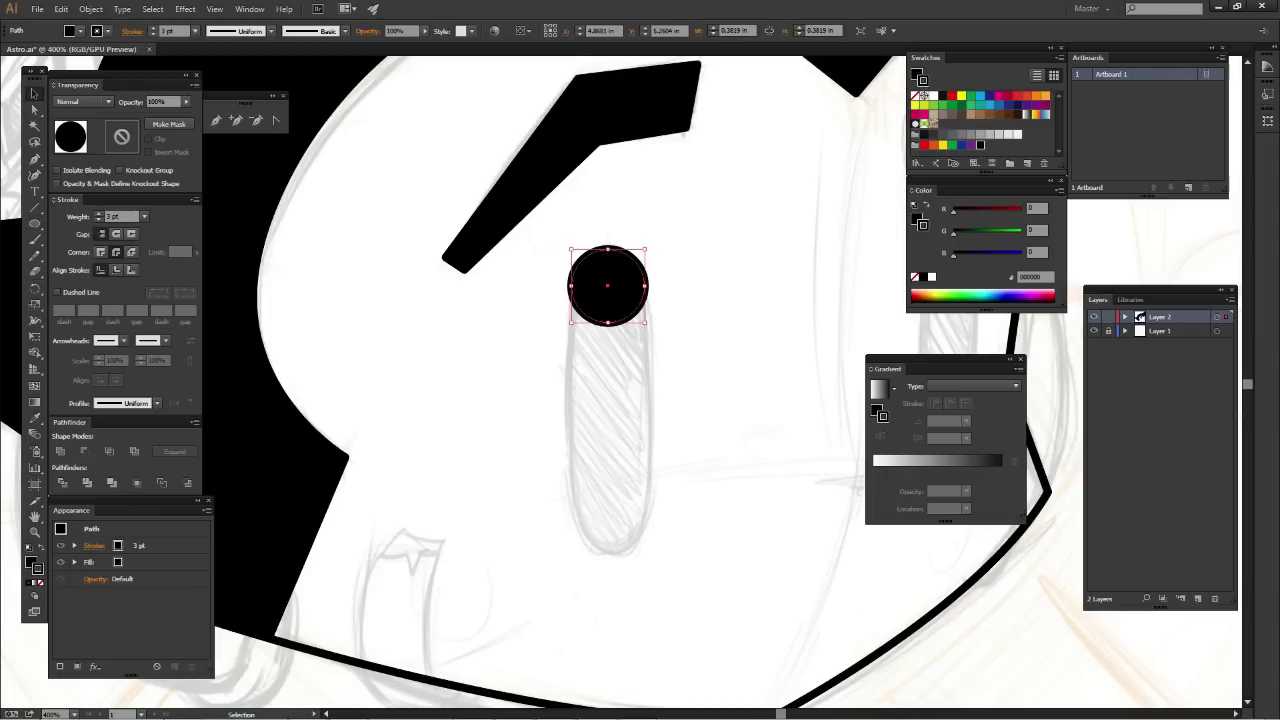
drag(608, 286, 608, 511)
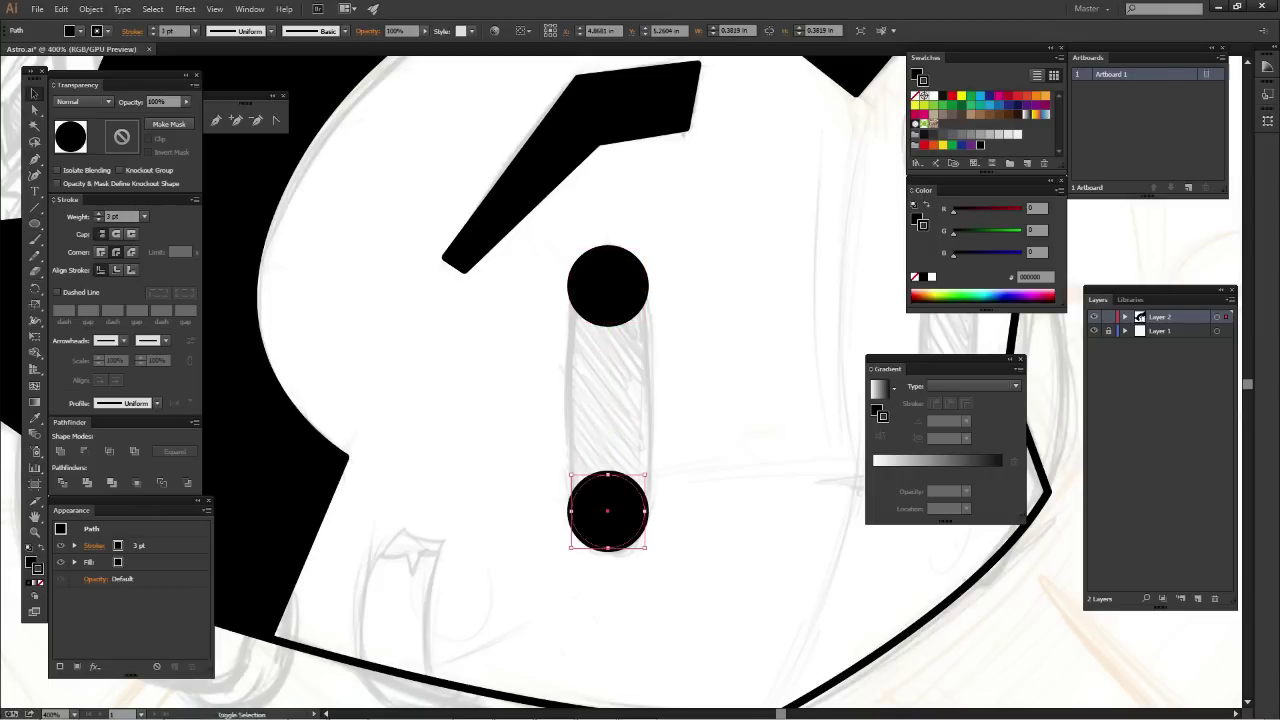
key(m)
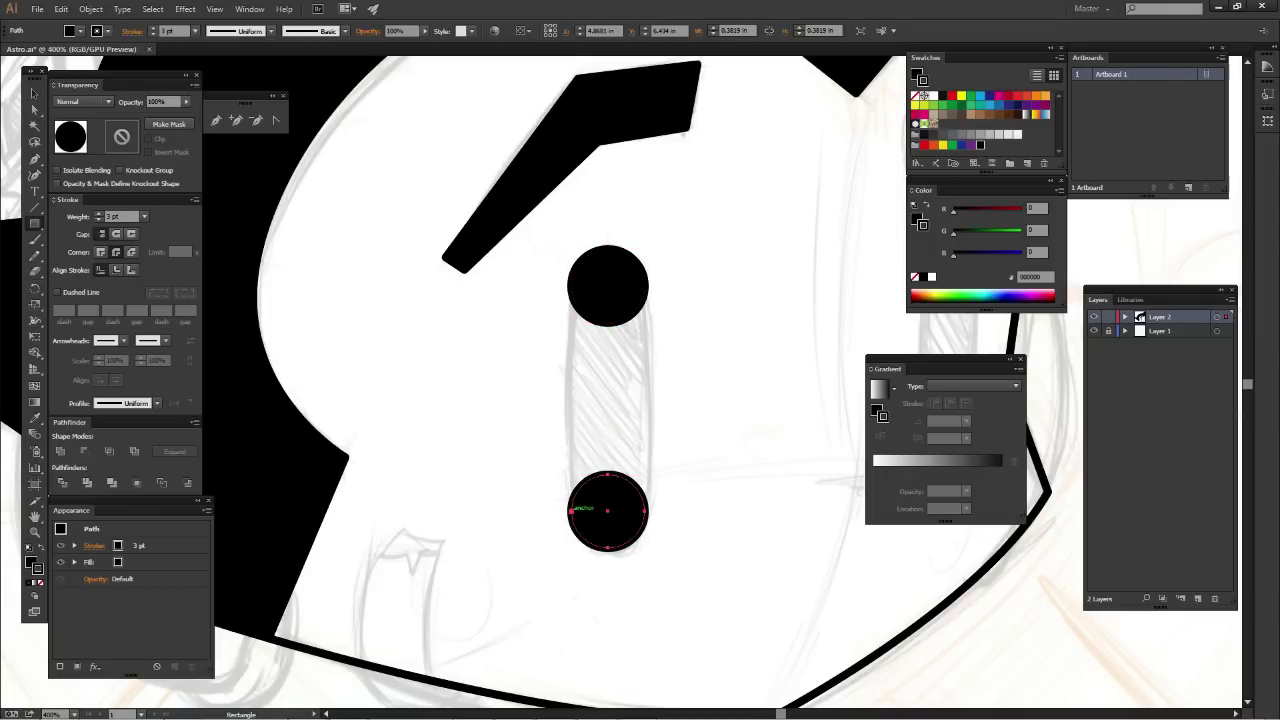
drag(570, 511, 652, 278)
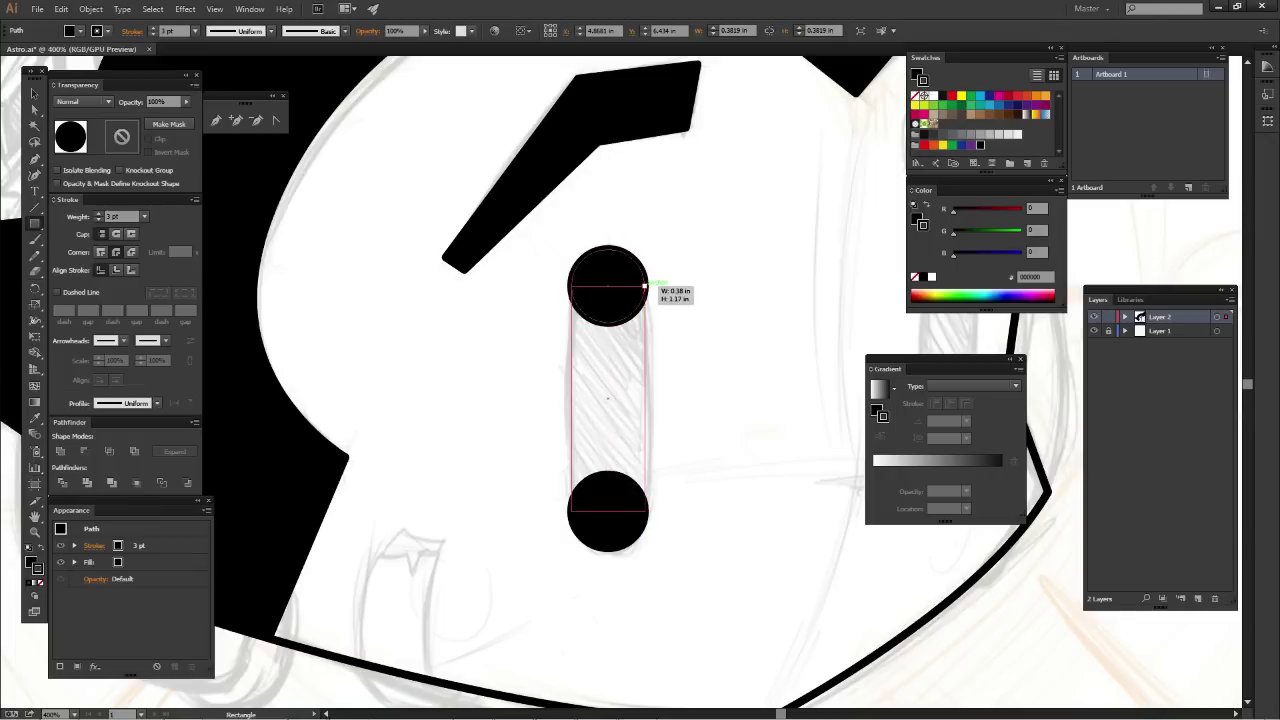
drag(652, 281, 644, 286)
key(v)
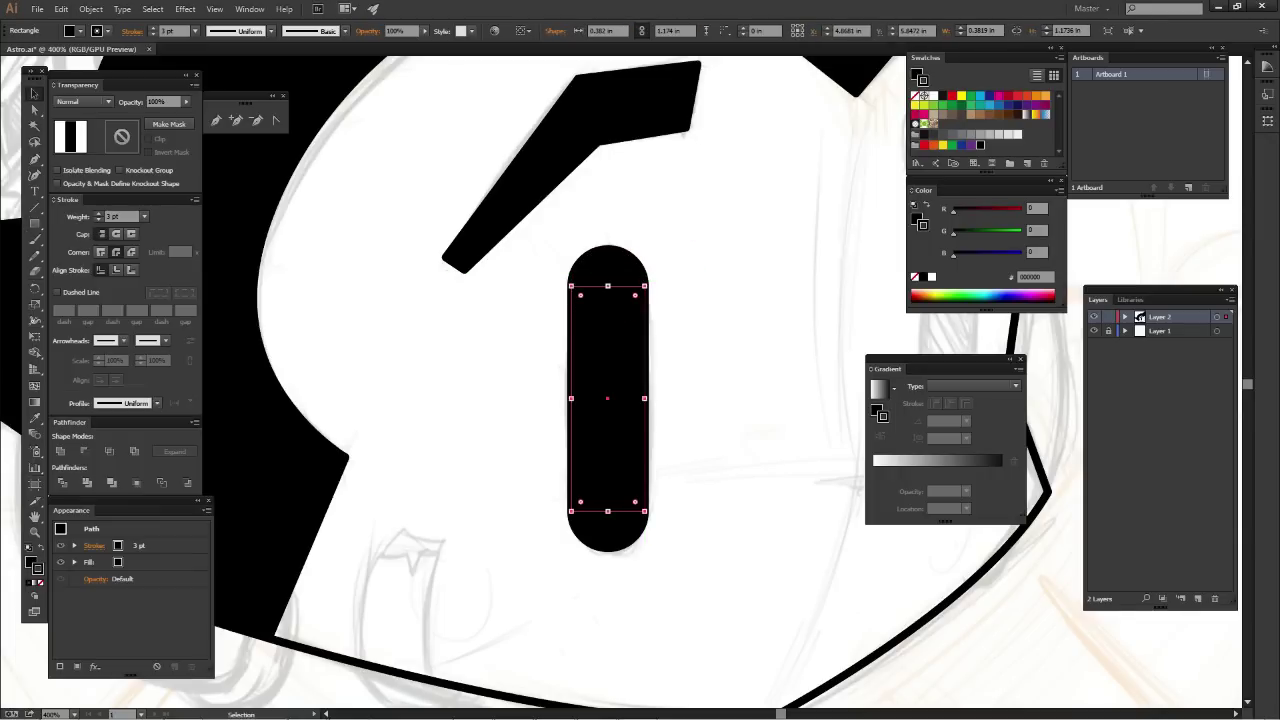
drag(678, 543, 627, 236)
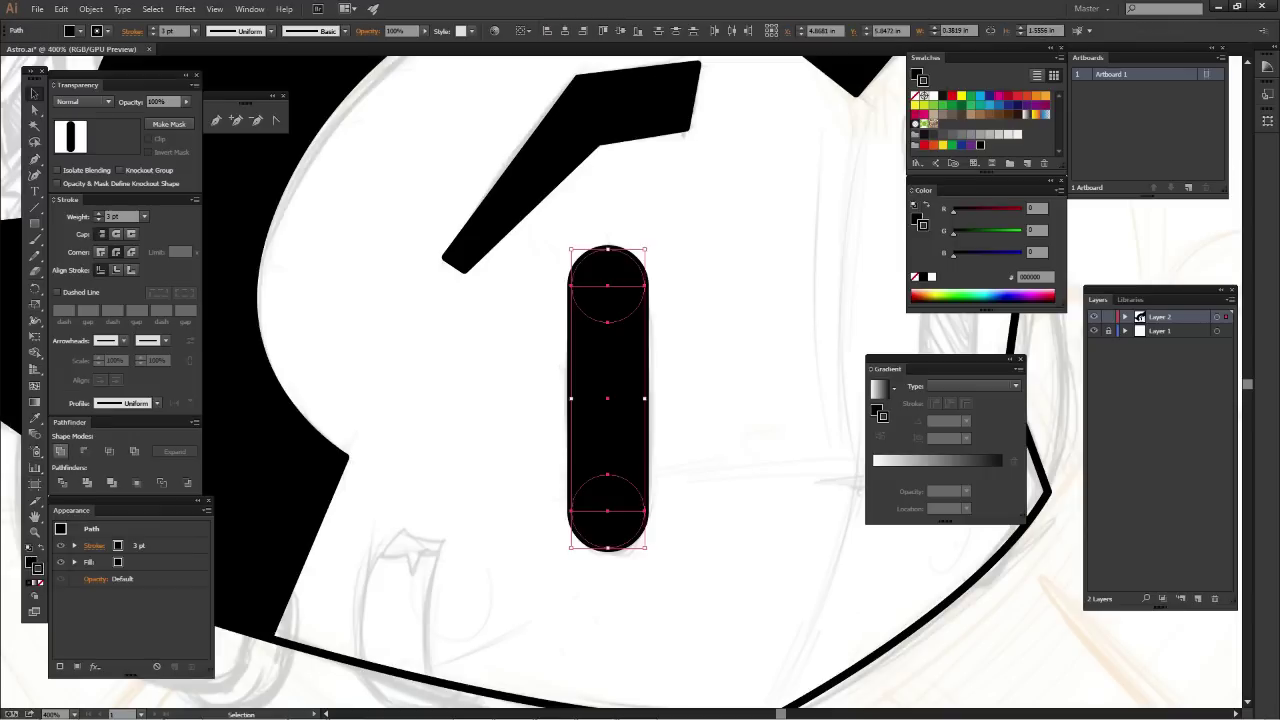
key(ctrl+shift+a)
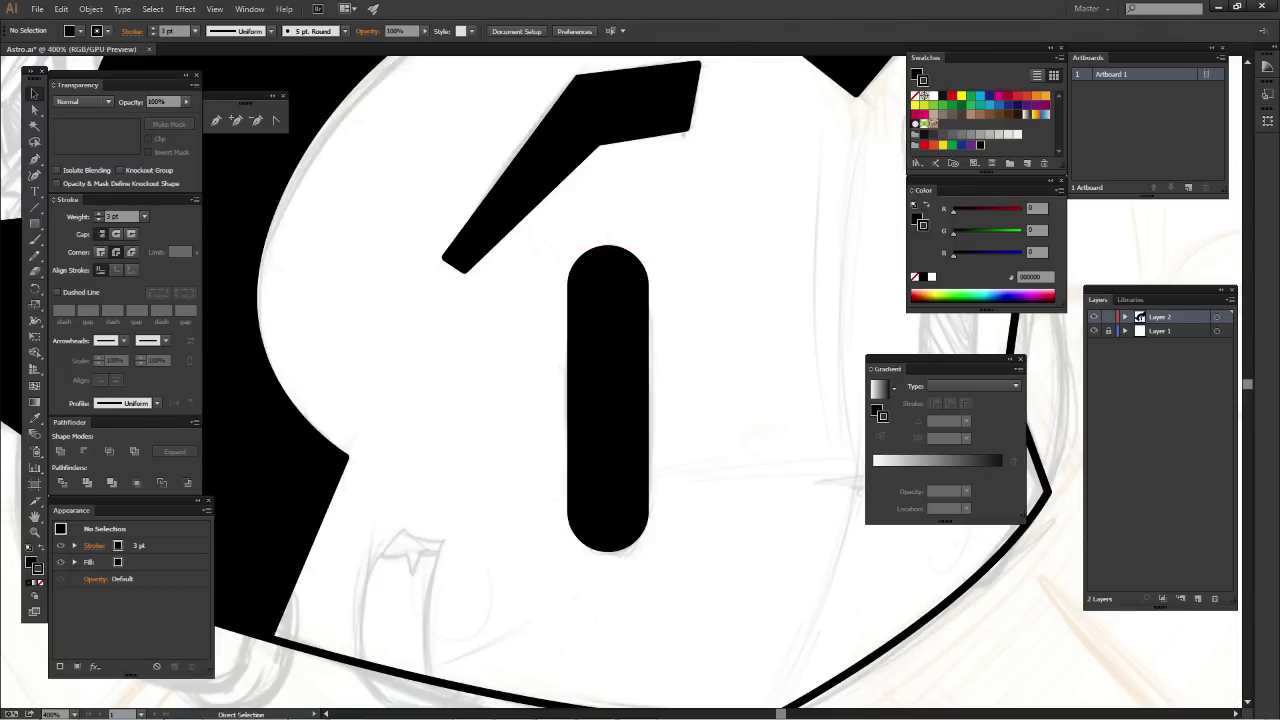
key(ctrl+minus)
key(ctrl+minus)
key(ctrl+minus)
key(ctrl+minus)
Draw a new black oval beside the existing black eye
key(ctrl+plus)
key(ctrl+plus)
key(ctrl+plus)
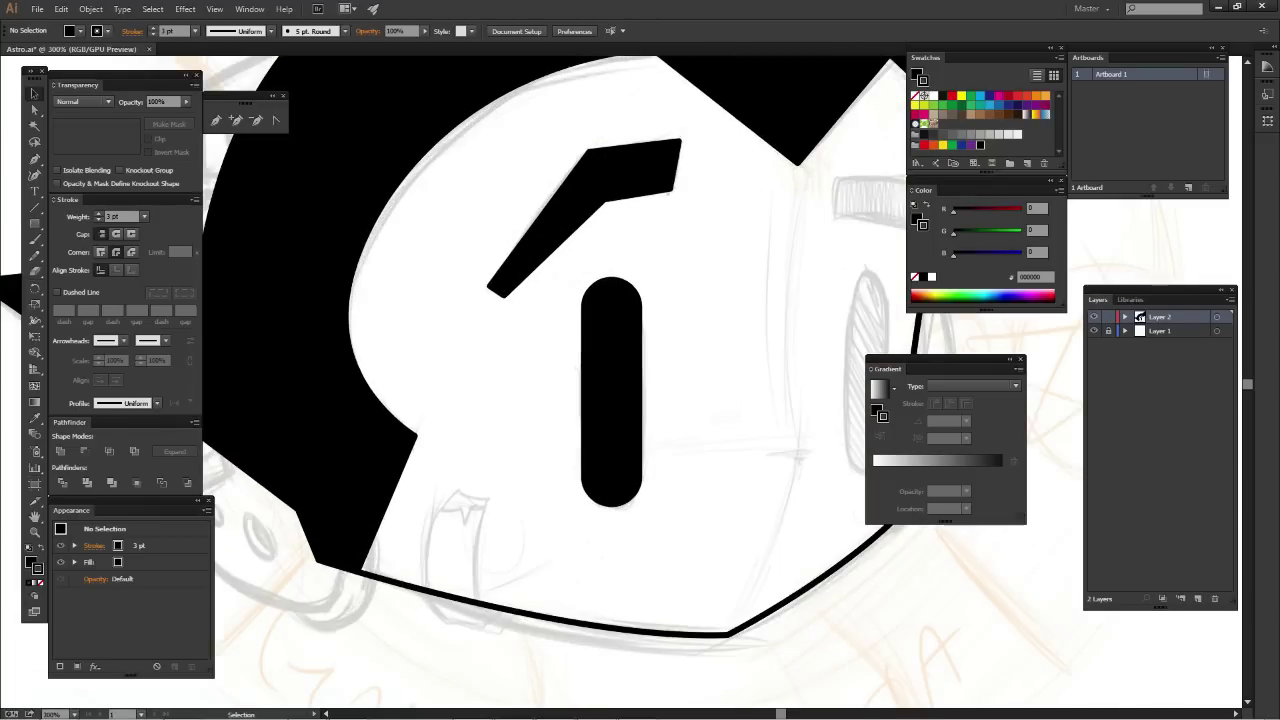
scroll(640, 380, right, 3)
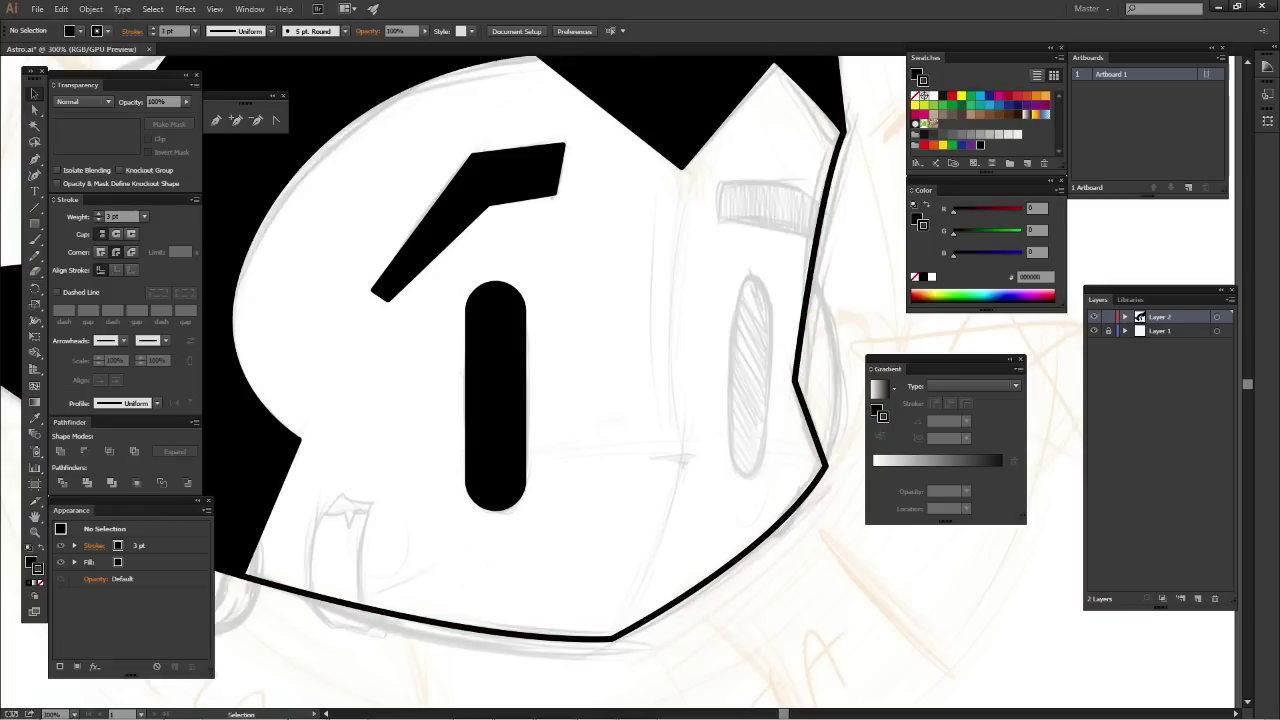
key(l)
drag(560, 297, 604, 504)
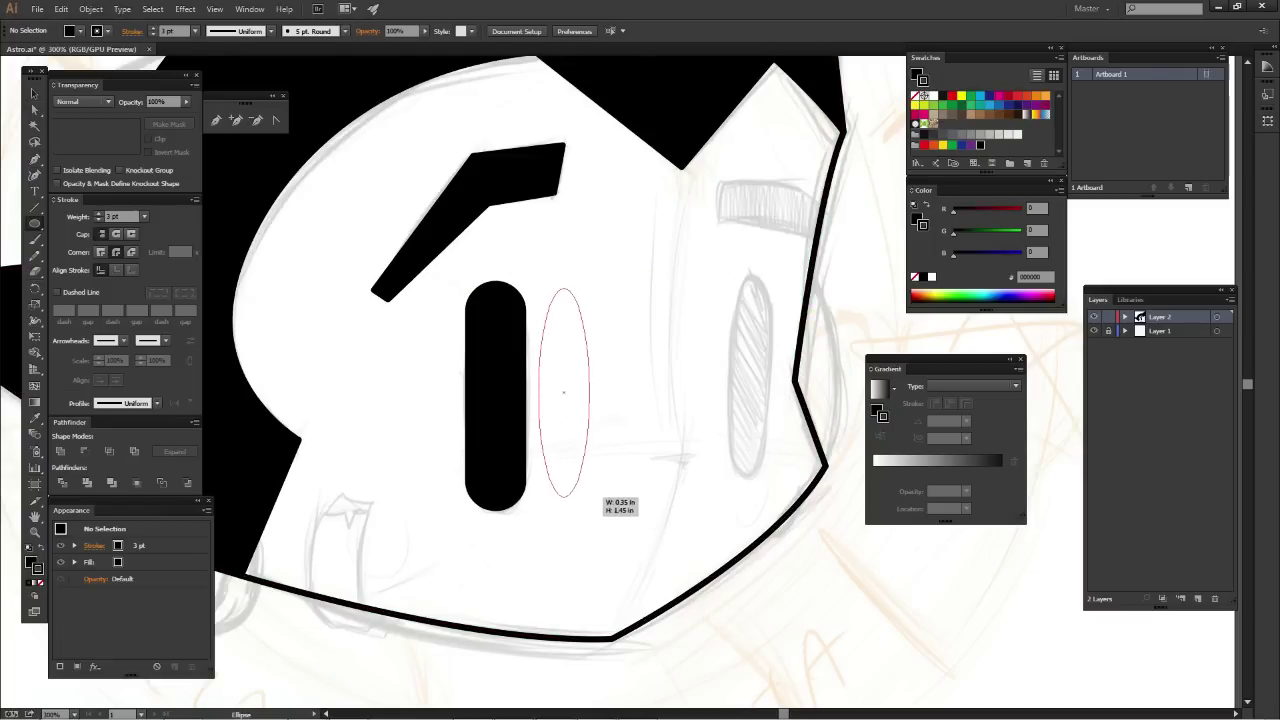
drag(605, 505, 591, 498)
key(v)
key(ctrl+shift+a)
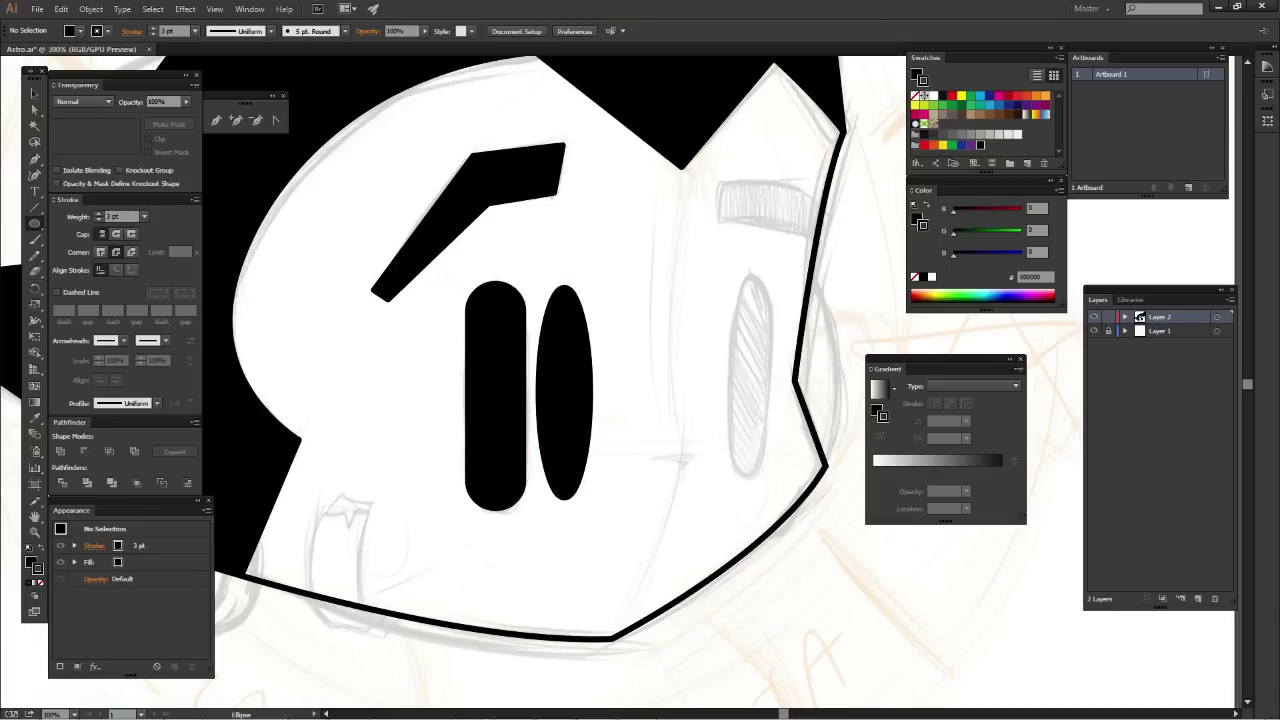
key(v)
Replace the capsule-shaped left eye with the oval, moved and enlarged to fill it
click(494, 505)
key(Delete)
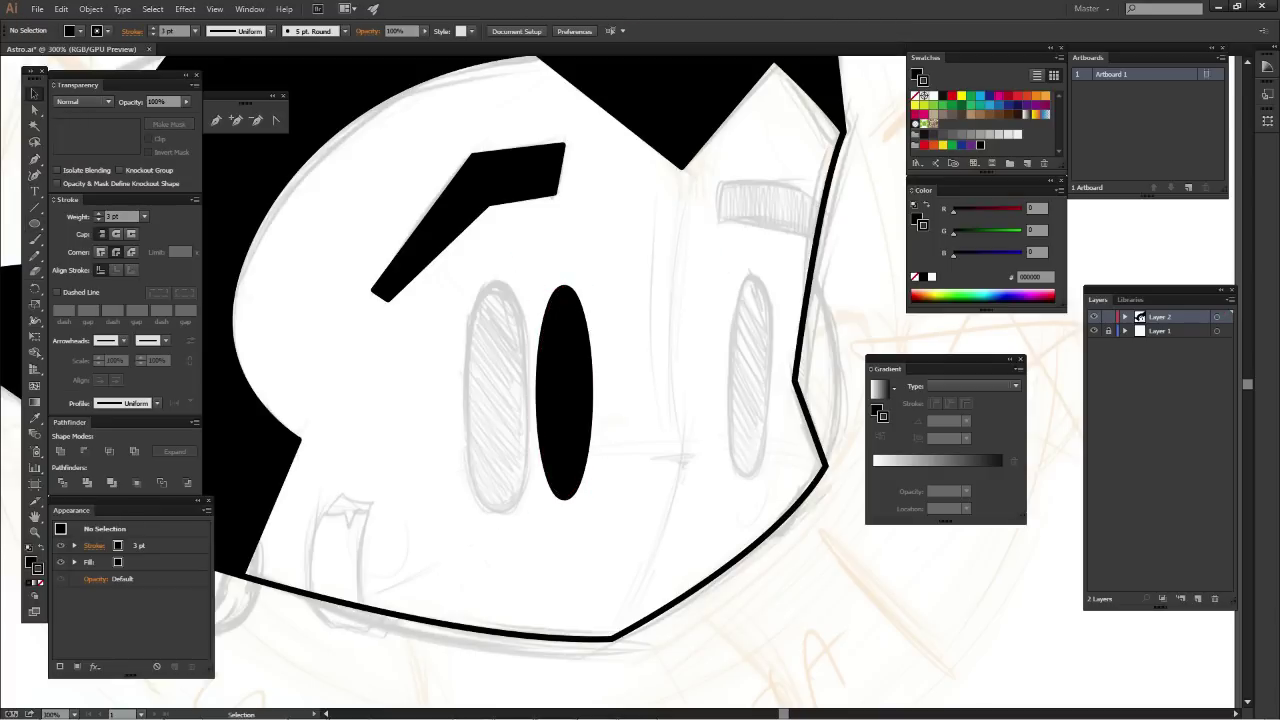
drag(585, 401, 517, 408)
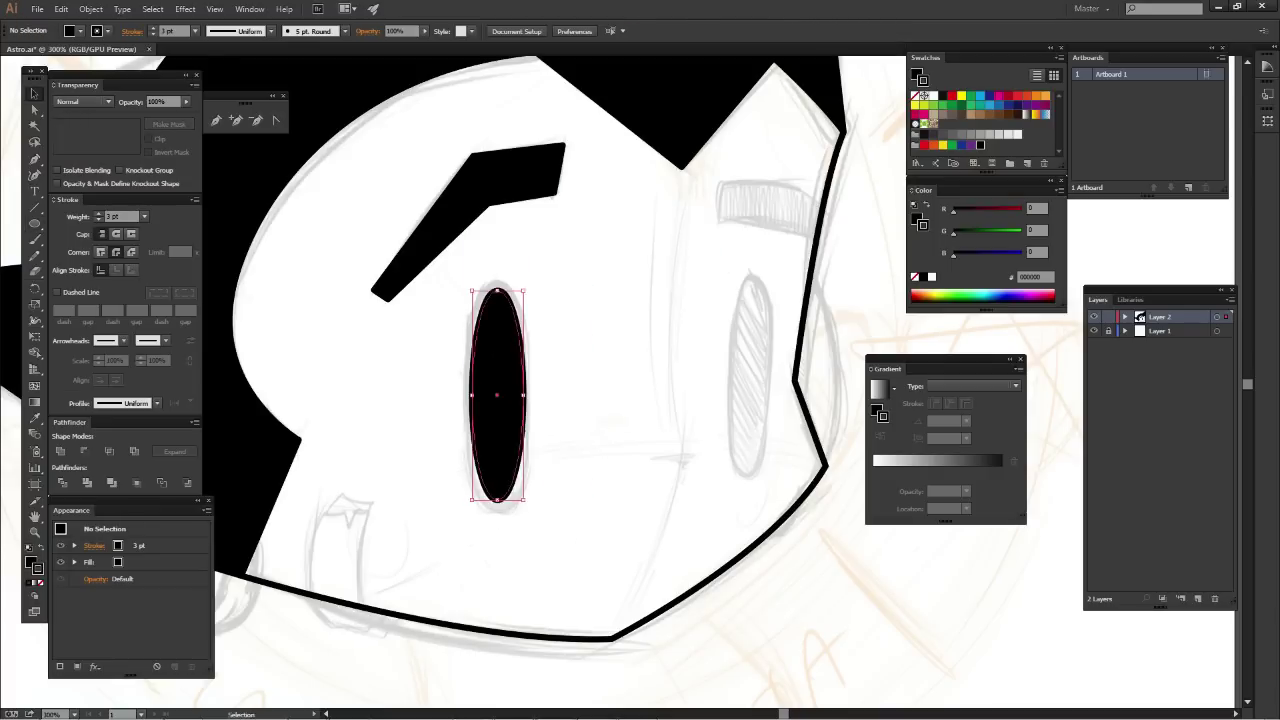
drag(524, 290, 527, 281)
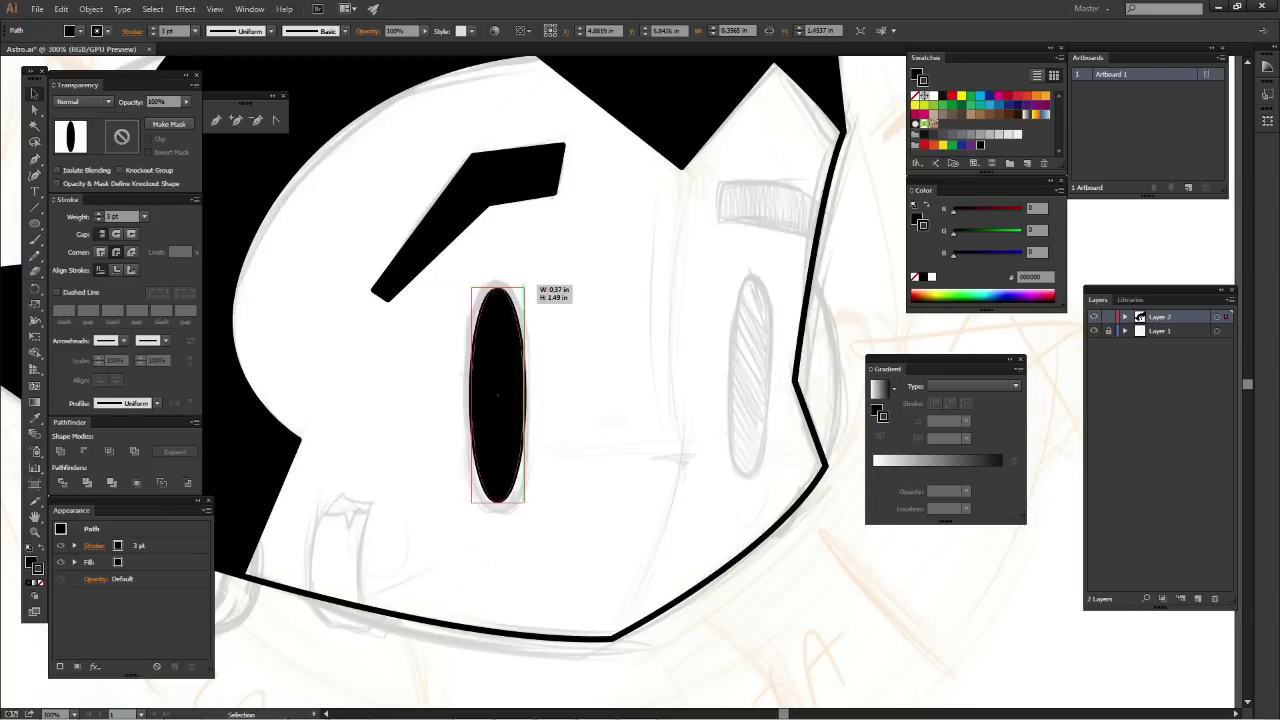
key(ctrl+shift+a)
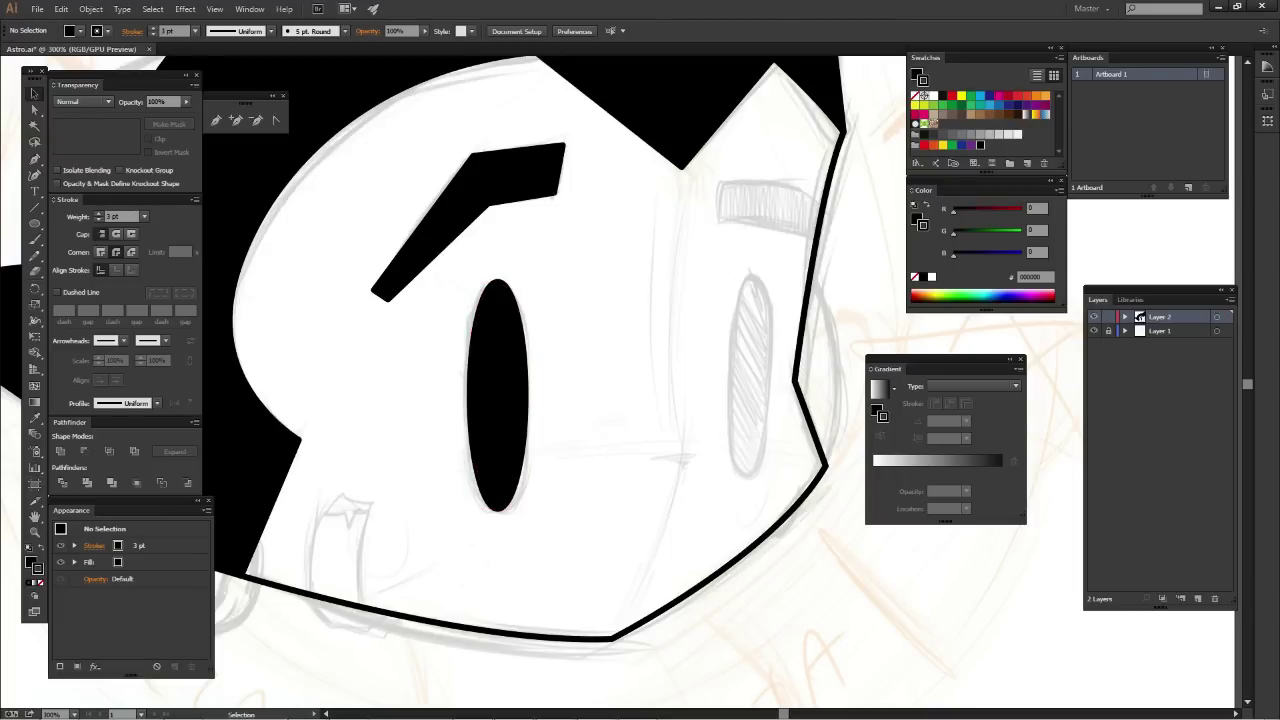
Copy the oval onto the right sketched eye, shrinking it and nudging it up
mouse_move(540, 400)
mouse_down()
mouse_move(513, 396)
mouse_move(721, 391)
mouse_up()
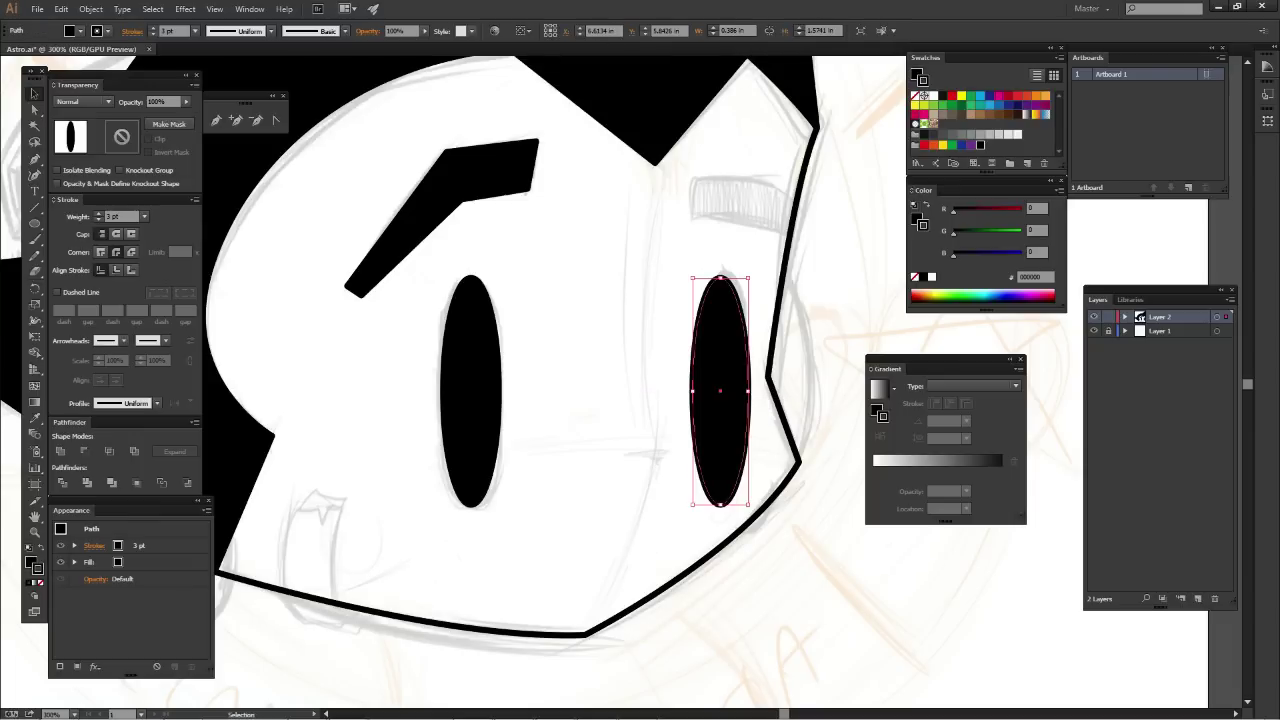
drag(751, 275, 745, 291)
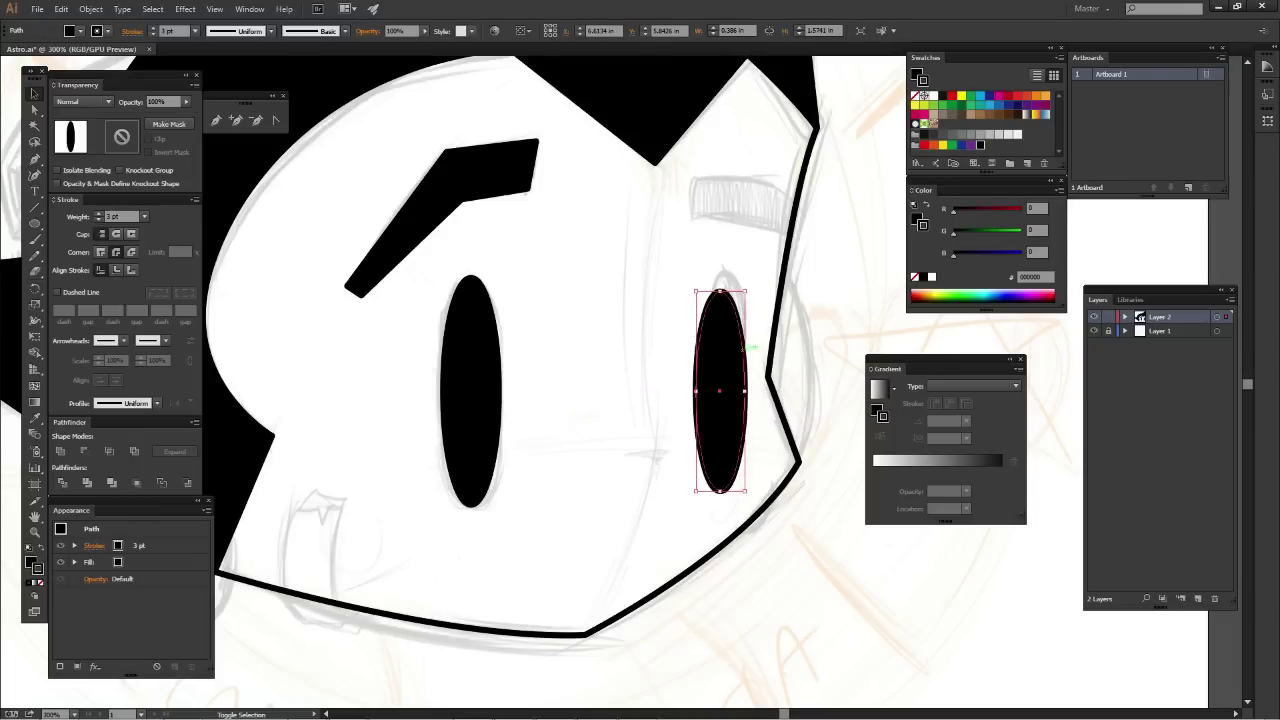
drag(719, 398, 719, 377)
key(ctrl+shift+a)
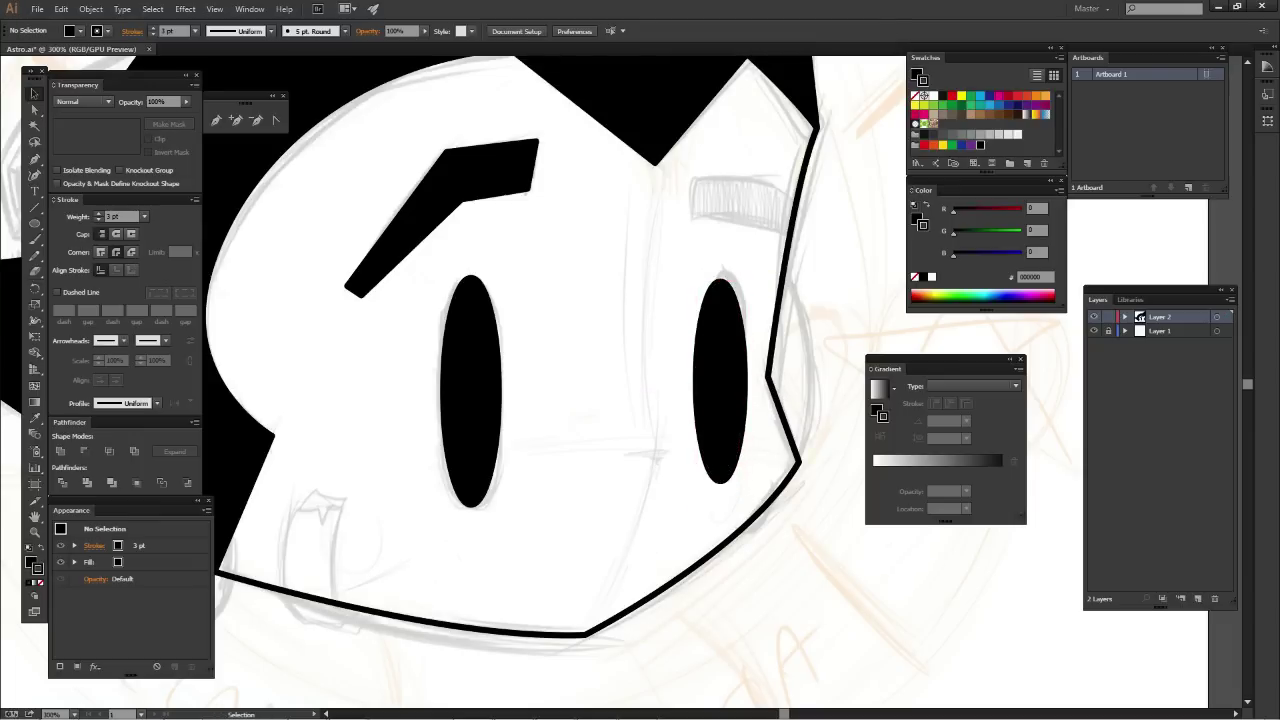
key(ctrl+minus)
key(ctrl+minus)
key(ctrl+plus)
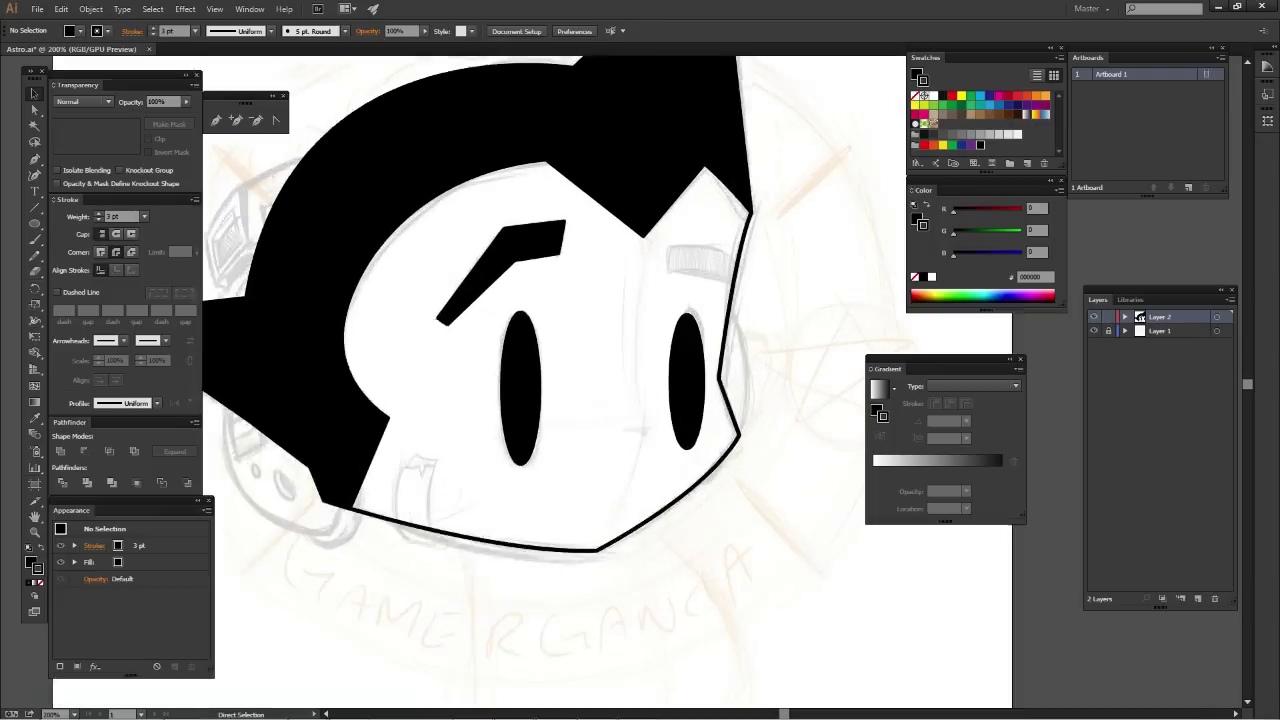
key(ctrl+plus)
Shorten the right eye oval top and bottom and raise it slightly, then view the artboard
click(719, 380)
drag(745, 281, 740, 297)
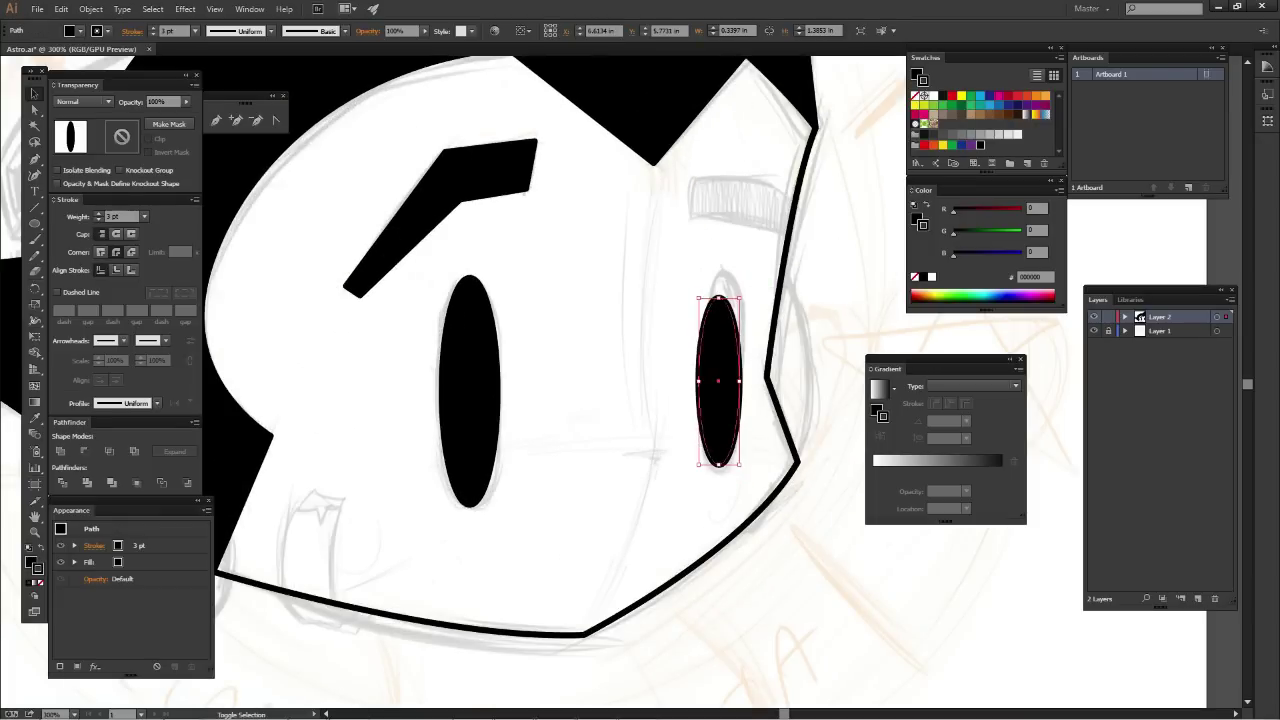
drag(725, 392, 725, 380)
key(ctrl+shift+a)
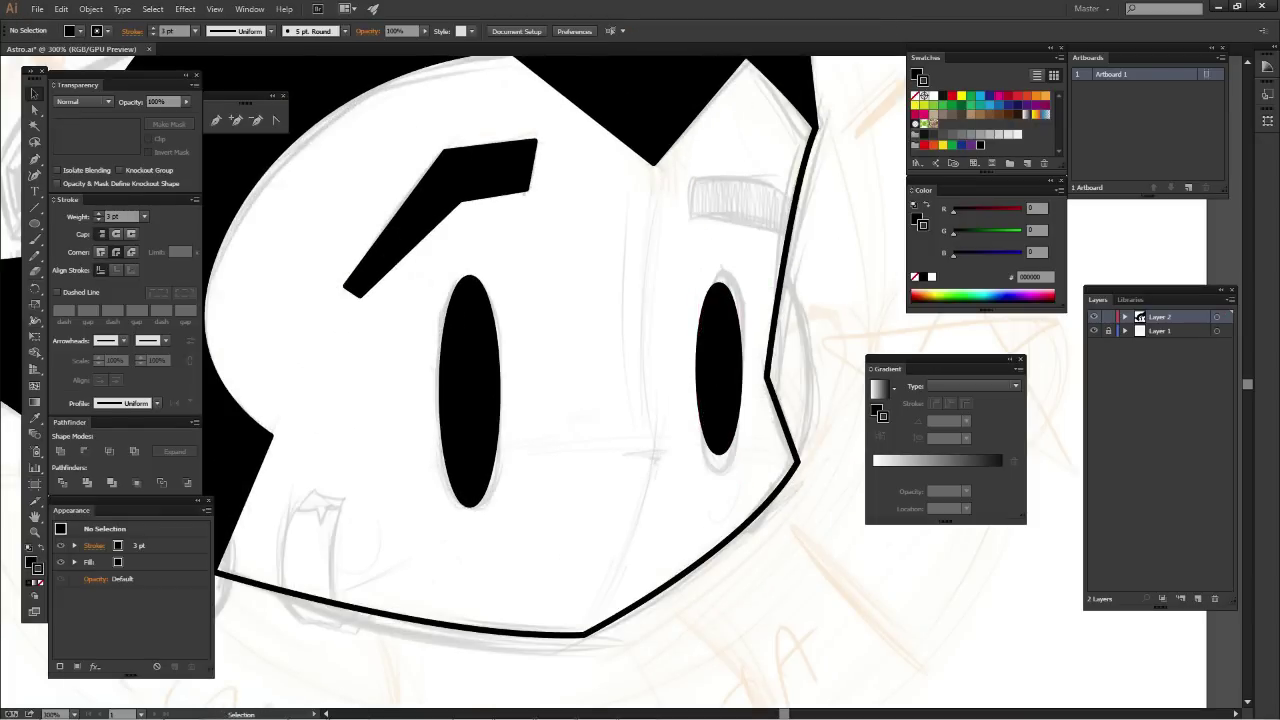
key(ctrl+minus)
key(ctrl+minus)
key(ctrl+minus)
key(ctrl+minus)
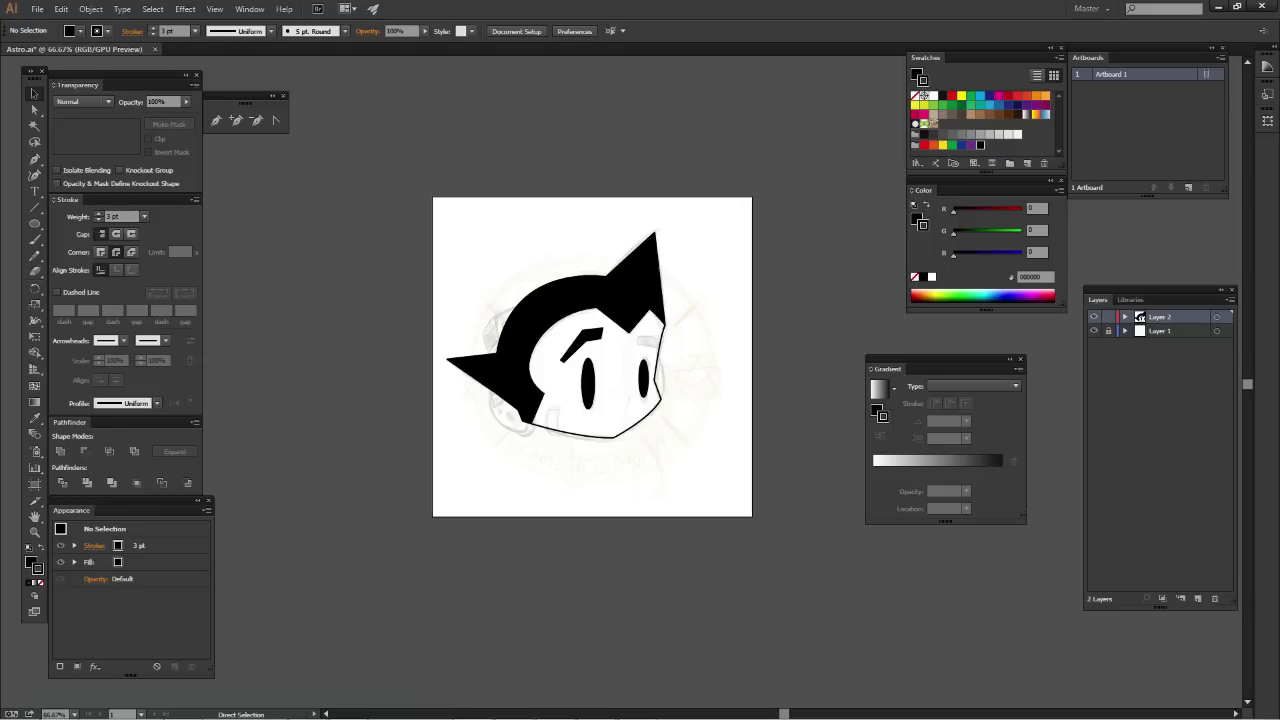
Lower the top edge of the right eye oval
key(ctrl+plus)
key(ctrl+plus)
click(672, 375)
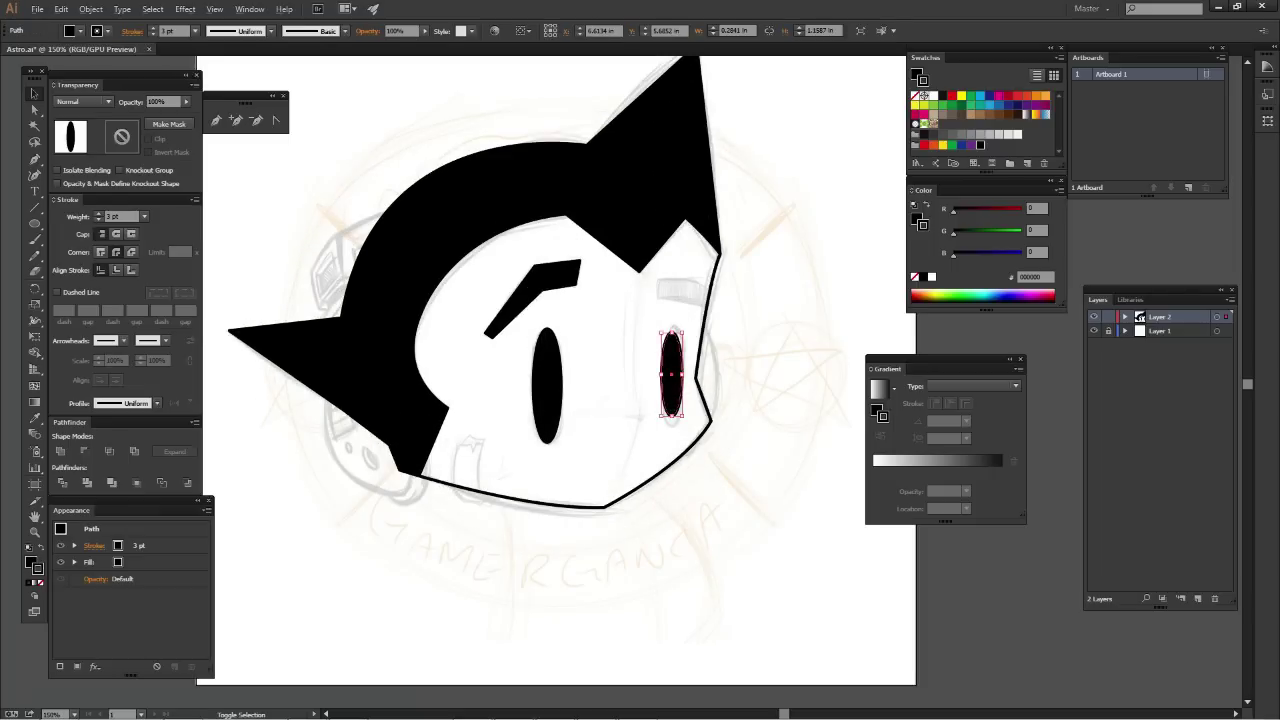
drag(684, 330, 688, 327)
key(ctrl+shift+a)
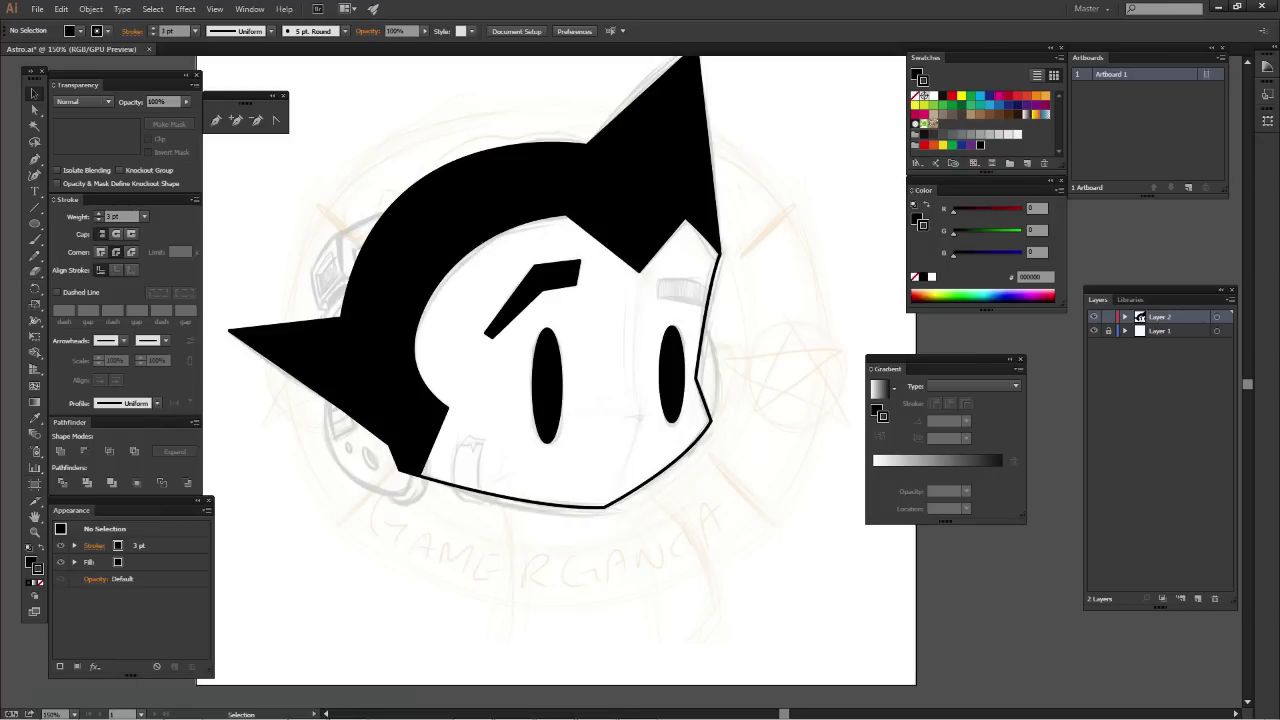
Set the spiky hair shape's fill to None, leaving only its outline
scroll(570, 380, up, 3)
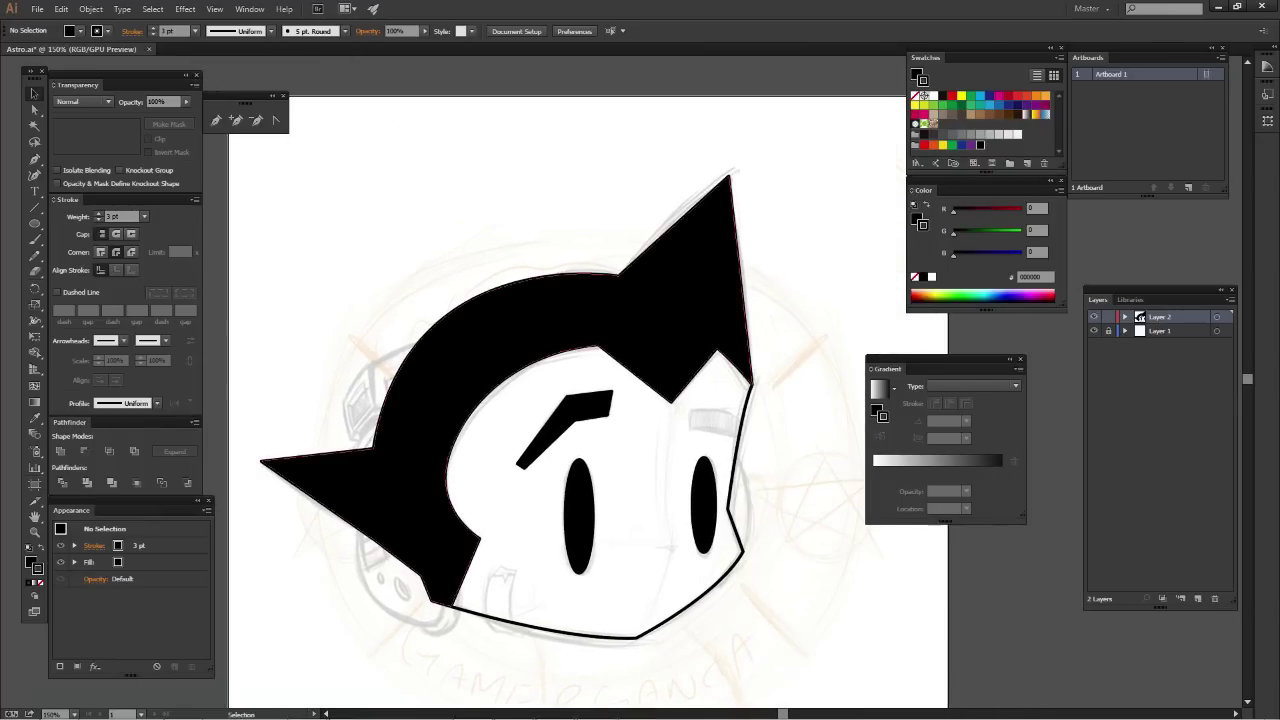
click(560, 310)
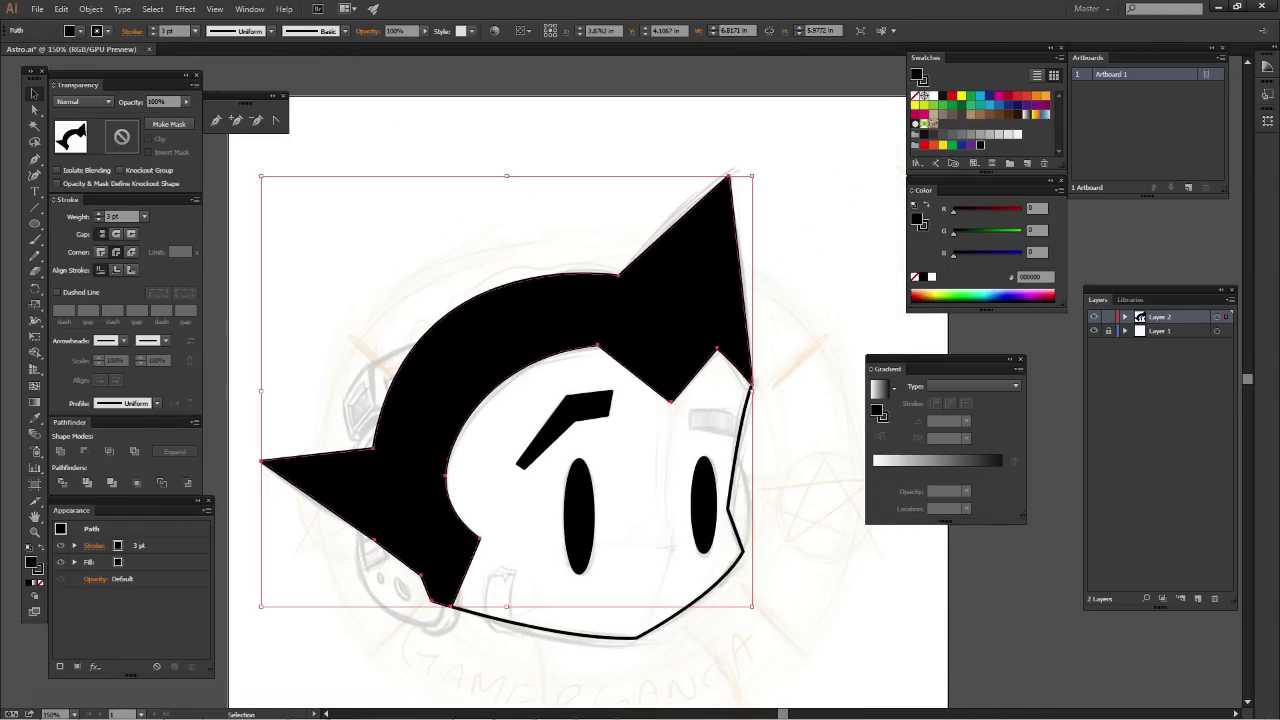
click(923, 96)
key(ctrl+shift+a)
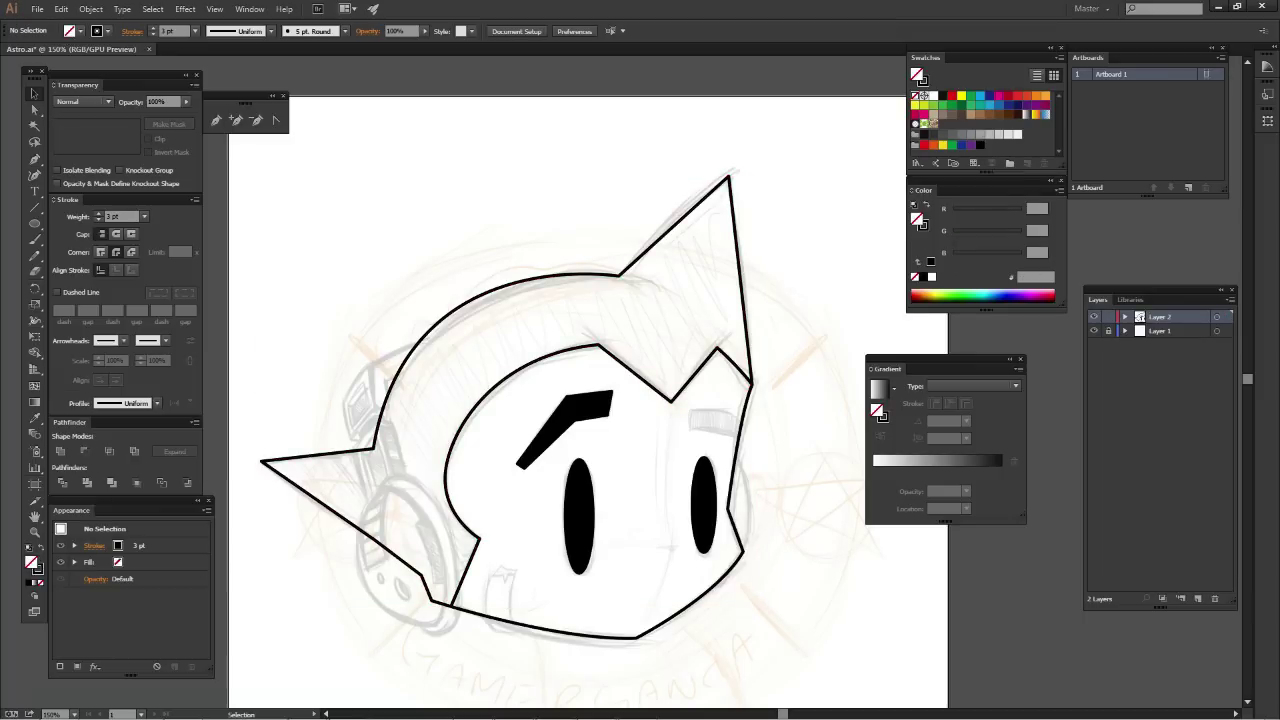
key(v)
Add a new layer for the headphone and frame the ear piece at 400%
key(ctrl+plus)
key(ctrl+plus)
drag(560, 420, 815, 150)
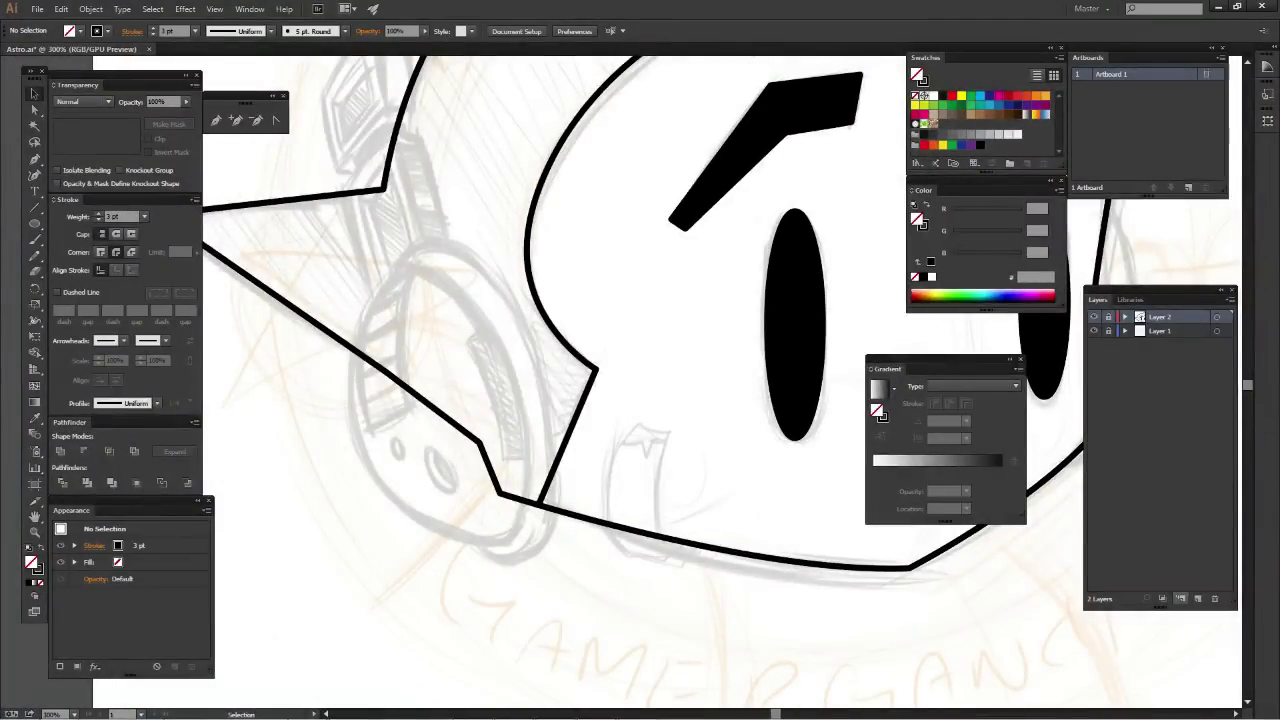
click(1181, 598)
key(p)
key(ctrl+plus)
drag(580, 400, 697, 364)
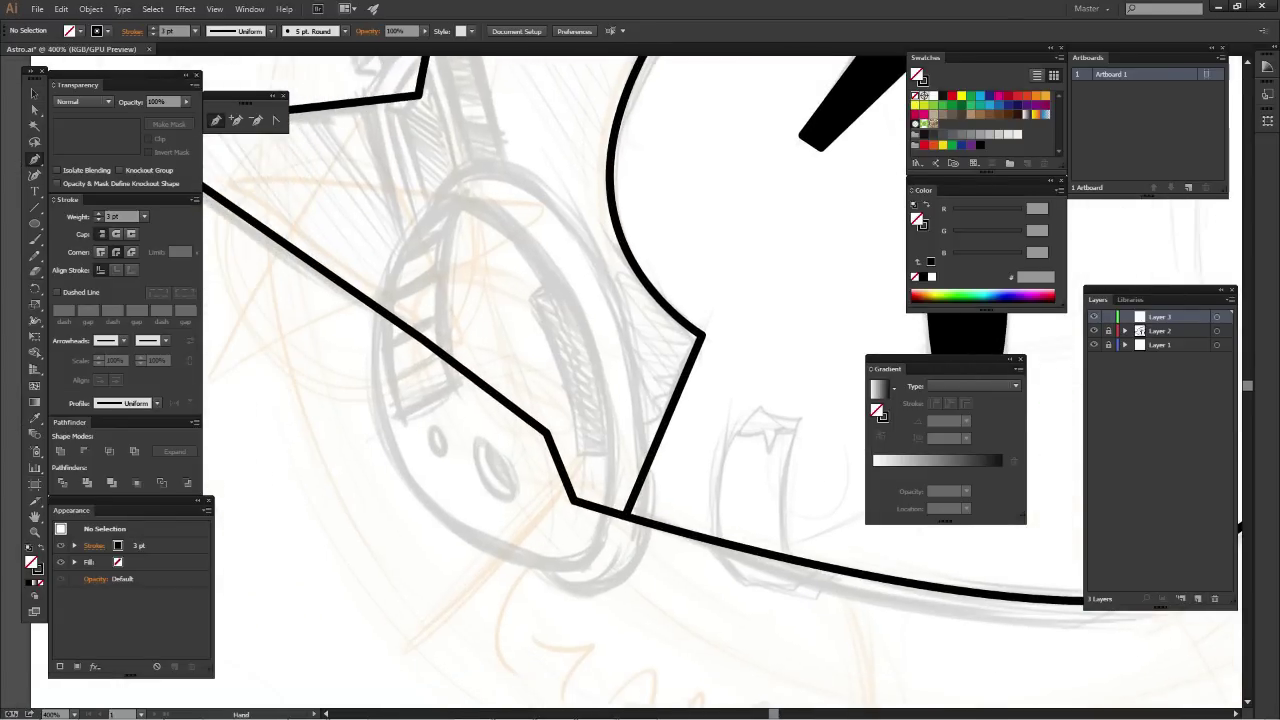
Trace a closed pointed-oval outline over the ear piece with the Pen tool, then hide the face artwork
click(446, 198)
scroll(470, 206, down, 2)
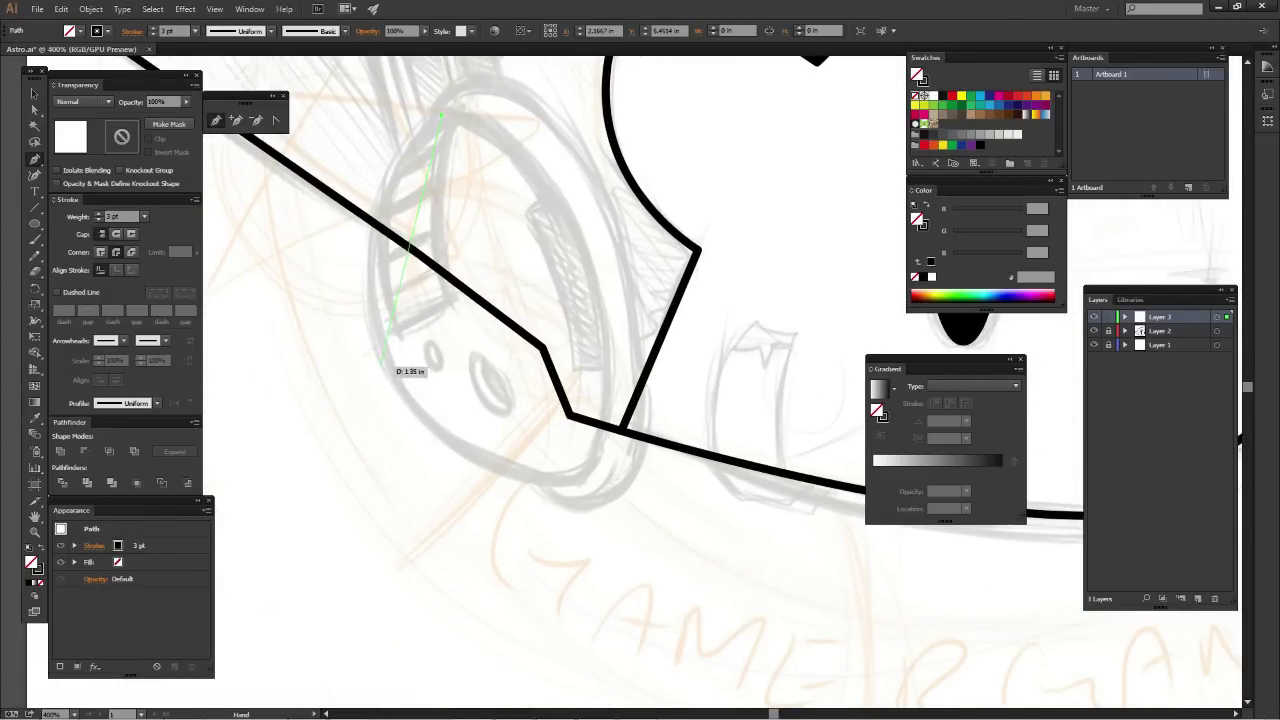
drag(384, 351, 437, 476)
drag(437, 476, 447, 476)
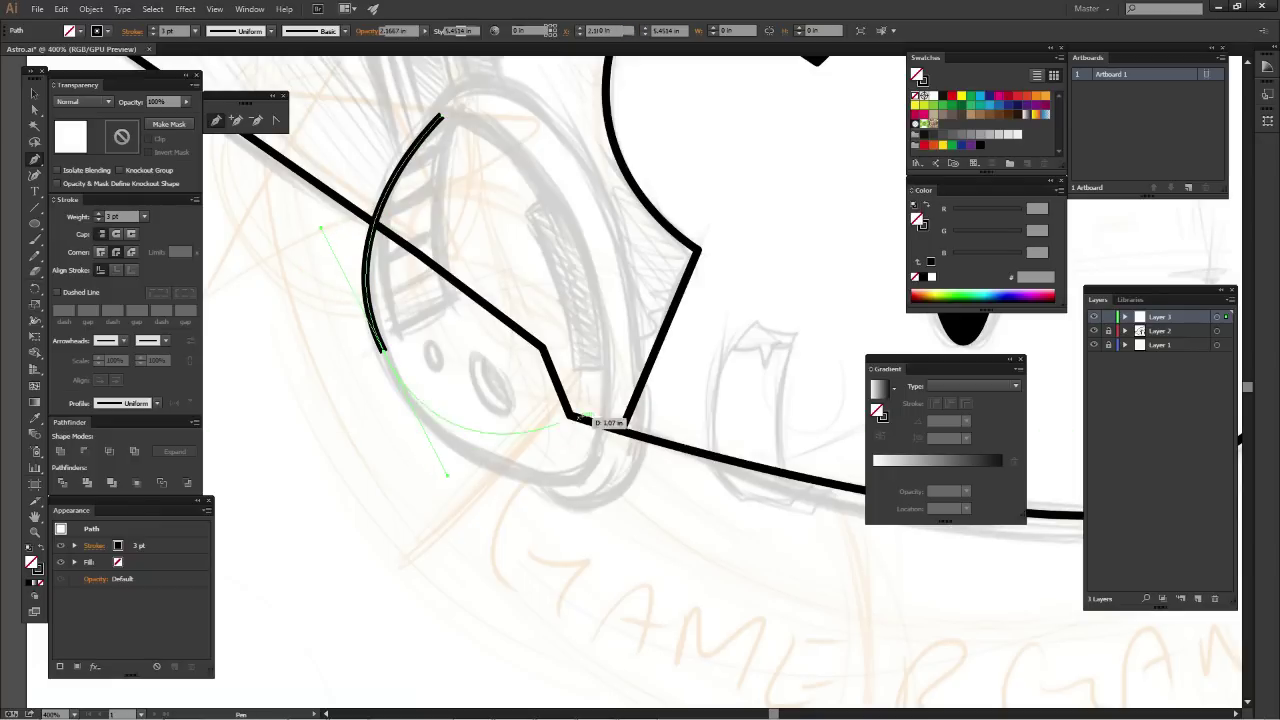
click(578, 472)
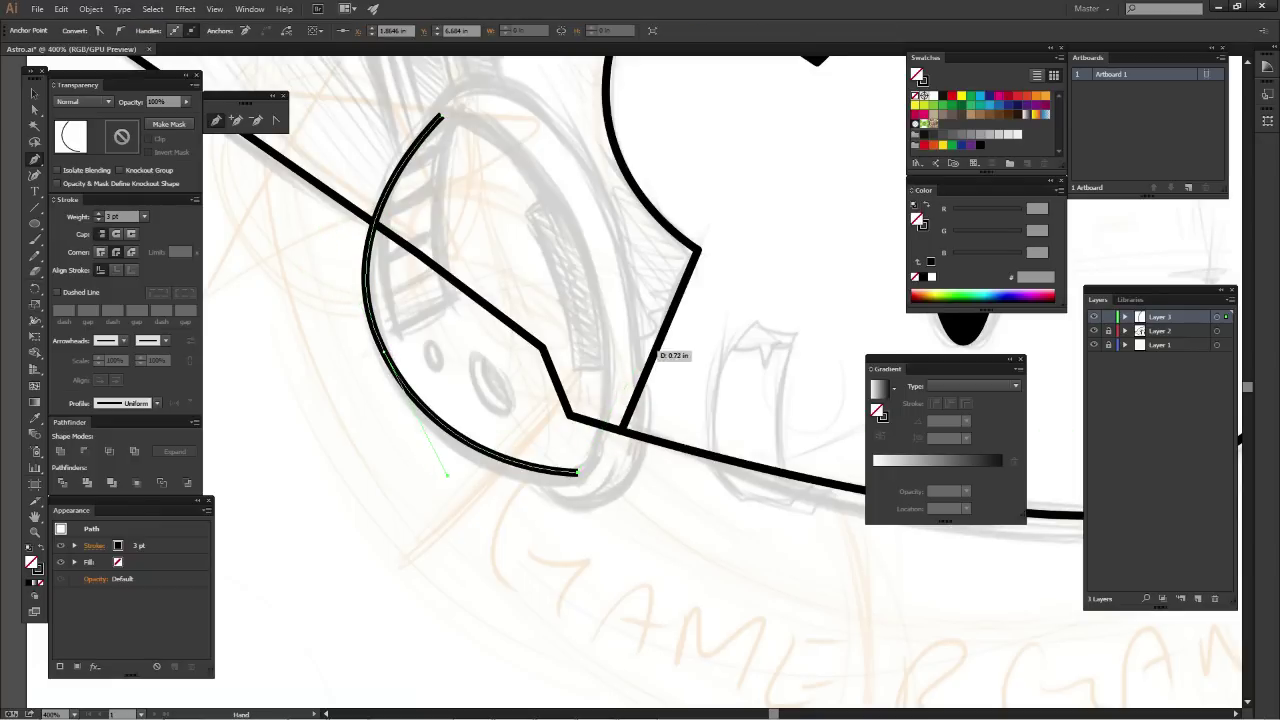
drag(655, 350, 643, 438)
key(ctrl+minus)
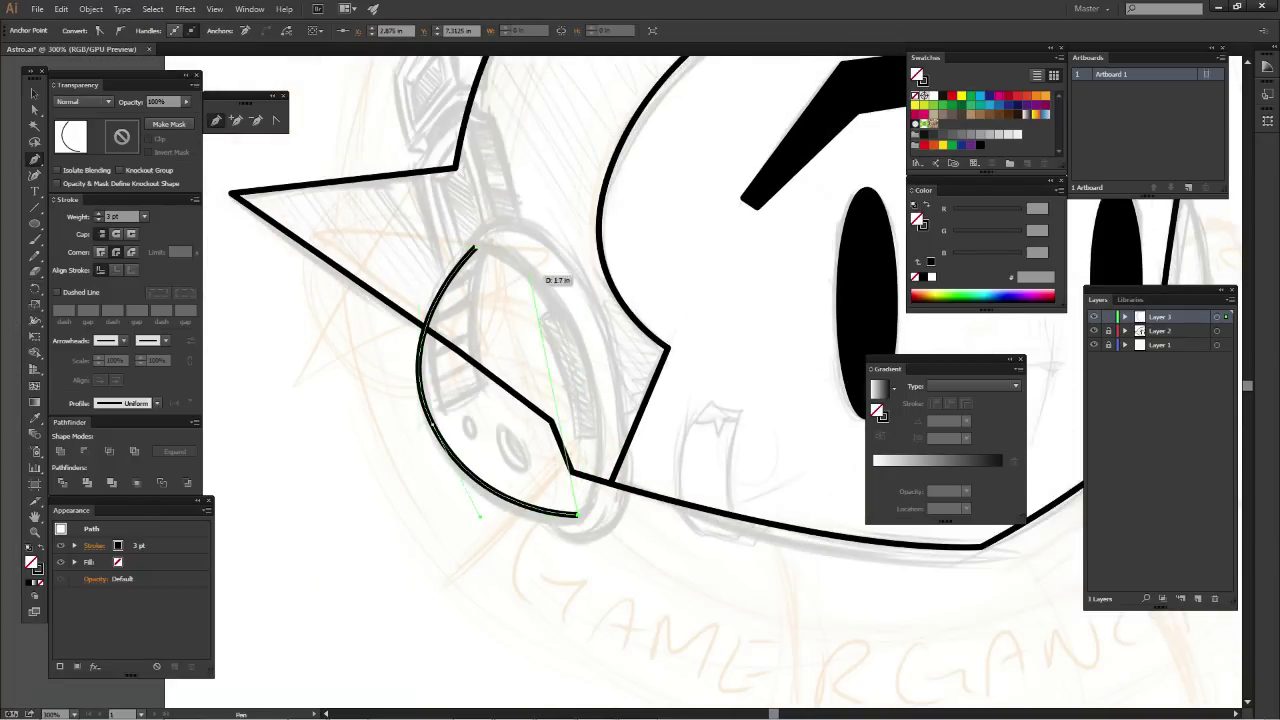
drag(476, 248, 655, 312)
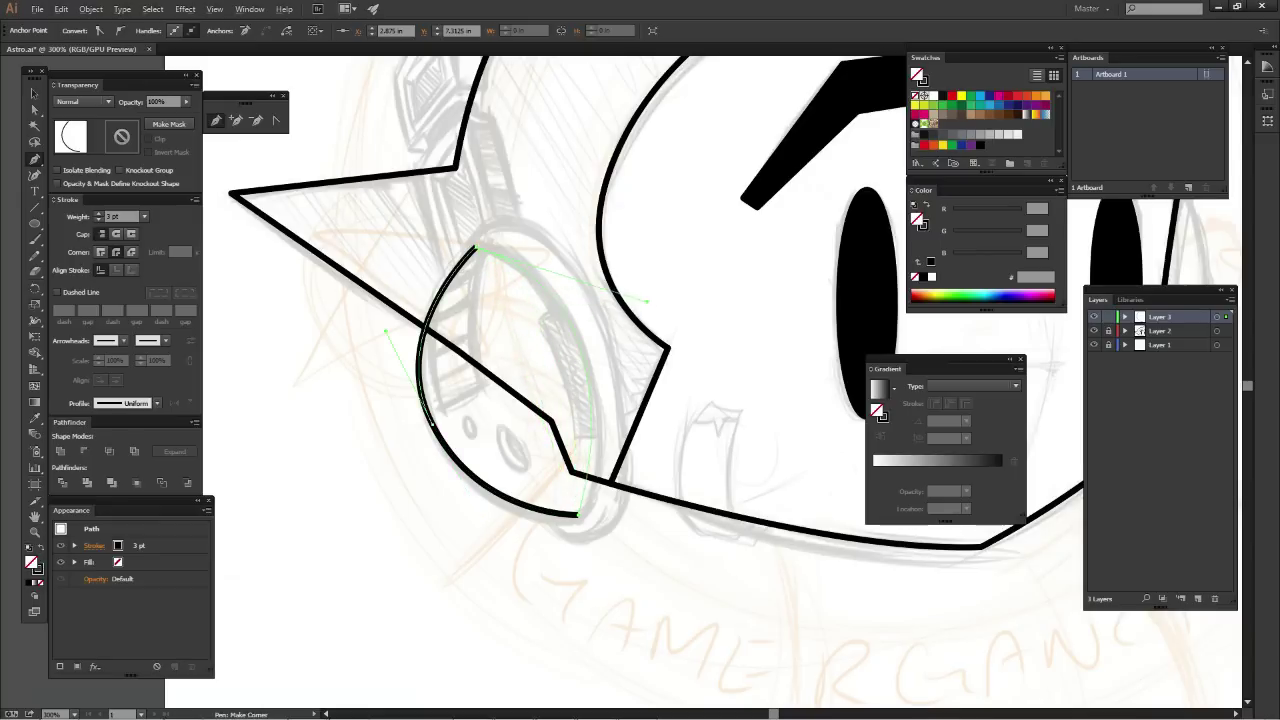
click(578, 515)
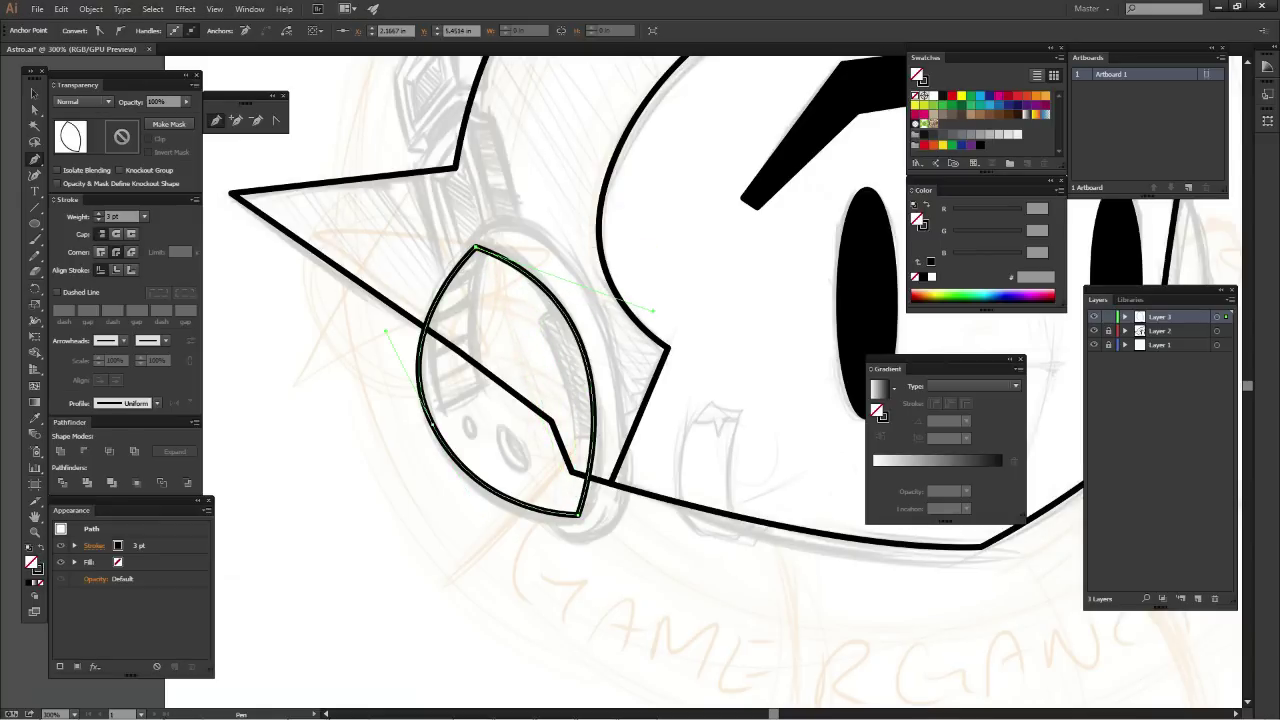
key(ctrl+shift+a)
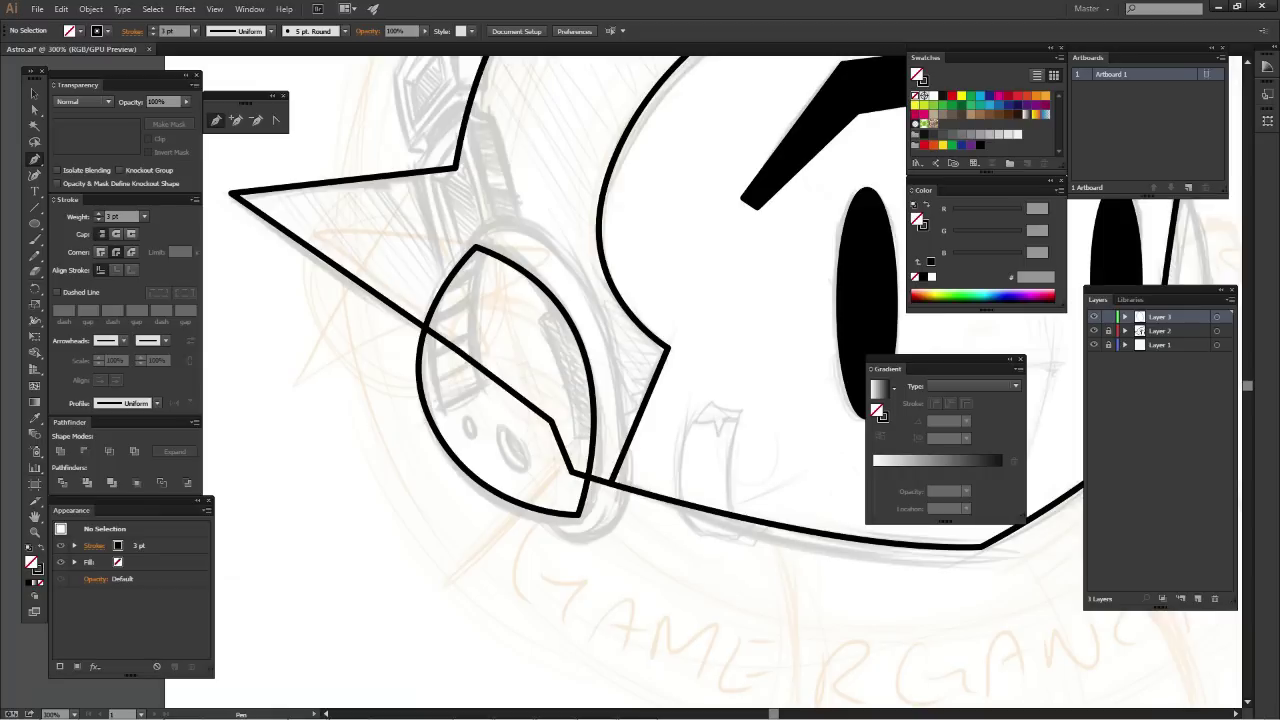
key(ctrl+z)
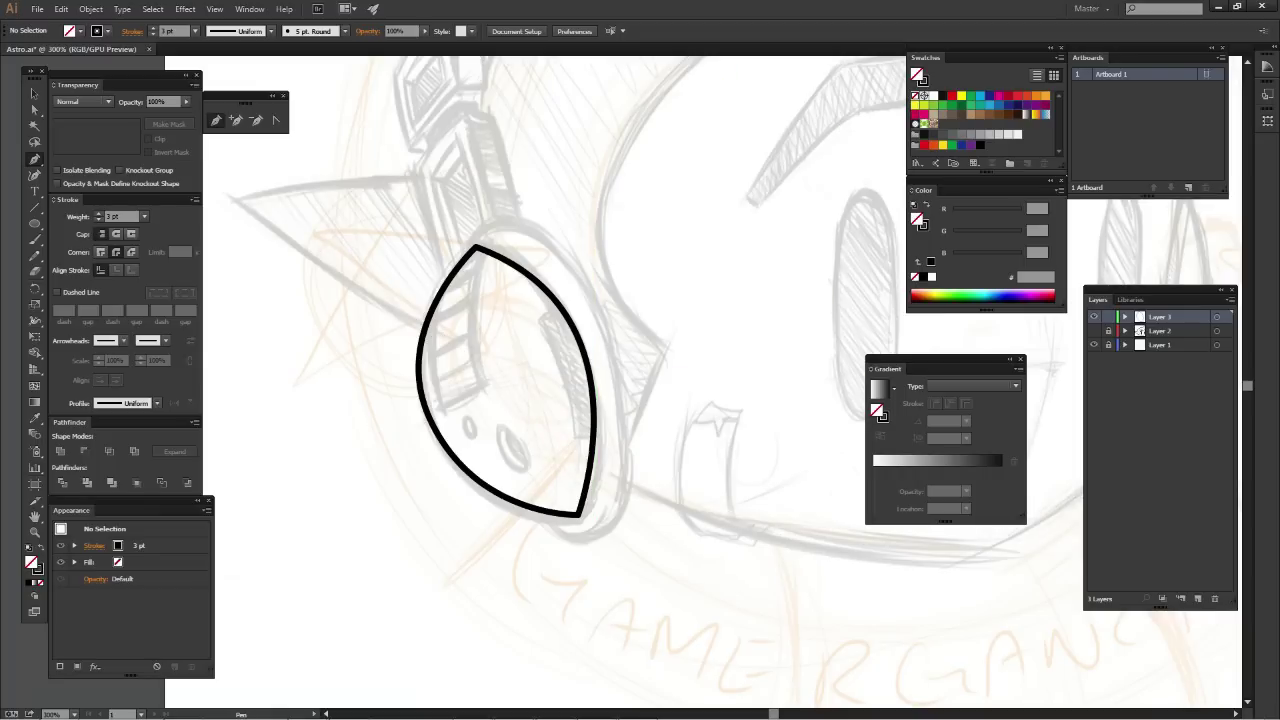
Round out the outline's left side by pulling its left anchor's handle
key(a)
click(432, 424)
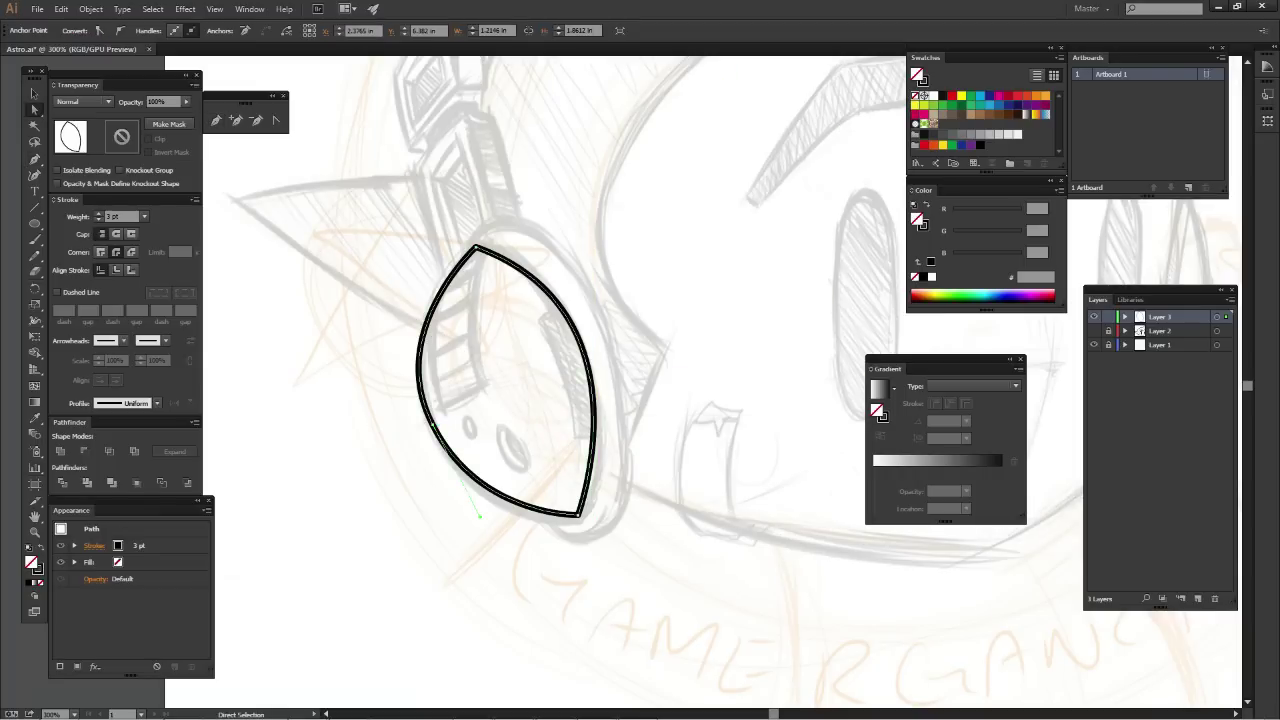
drag(432, 424, 386, 330)
key(ctrl+shift+a)
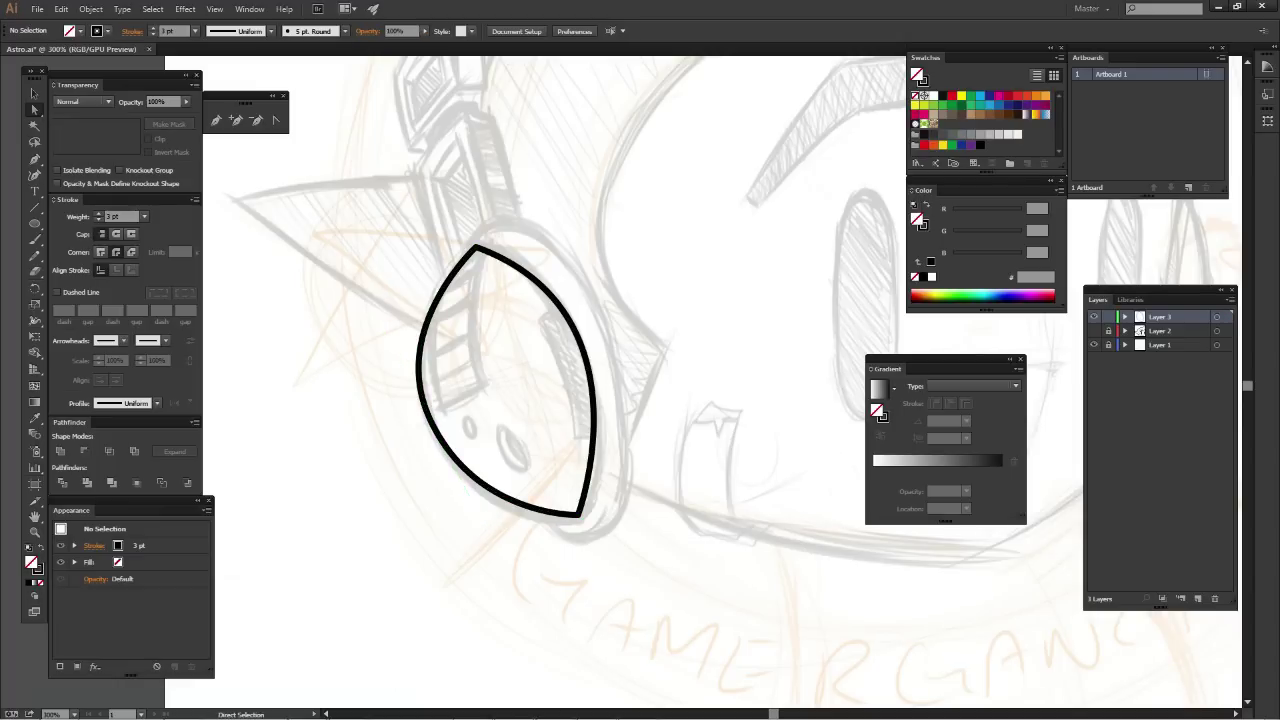
Start a larger outer rim path at the bottom tip, curving up to a smooth top anchor
key(l)
key(p)
key(ctrl+plus)
scroll(700, 380, down, 1)
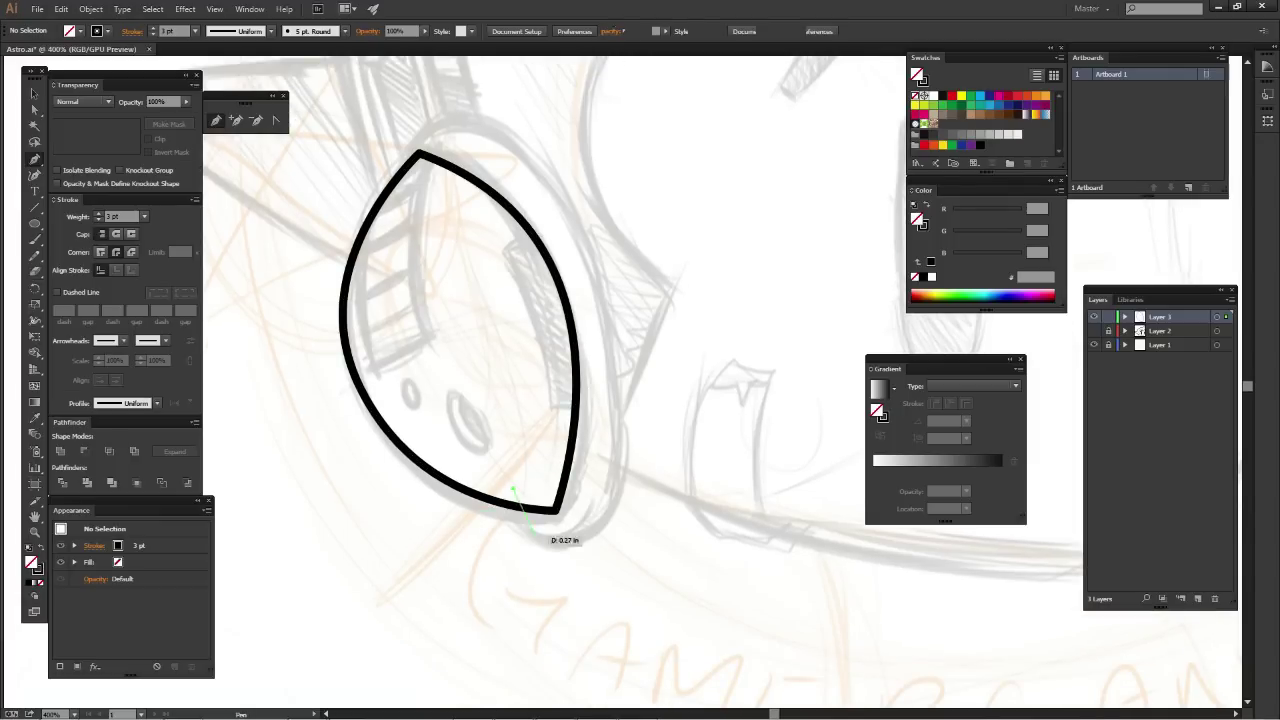
click(515, 495)
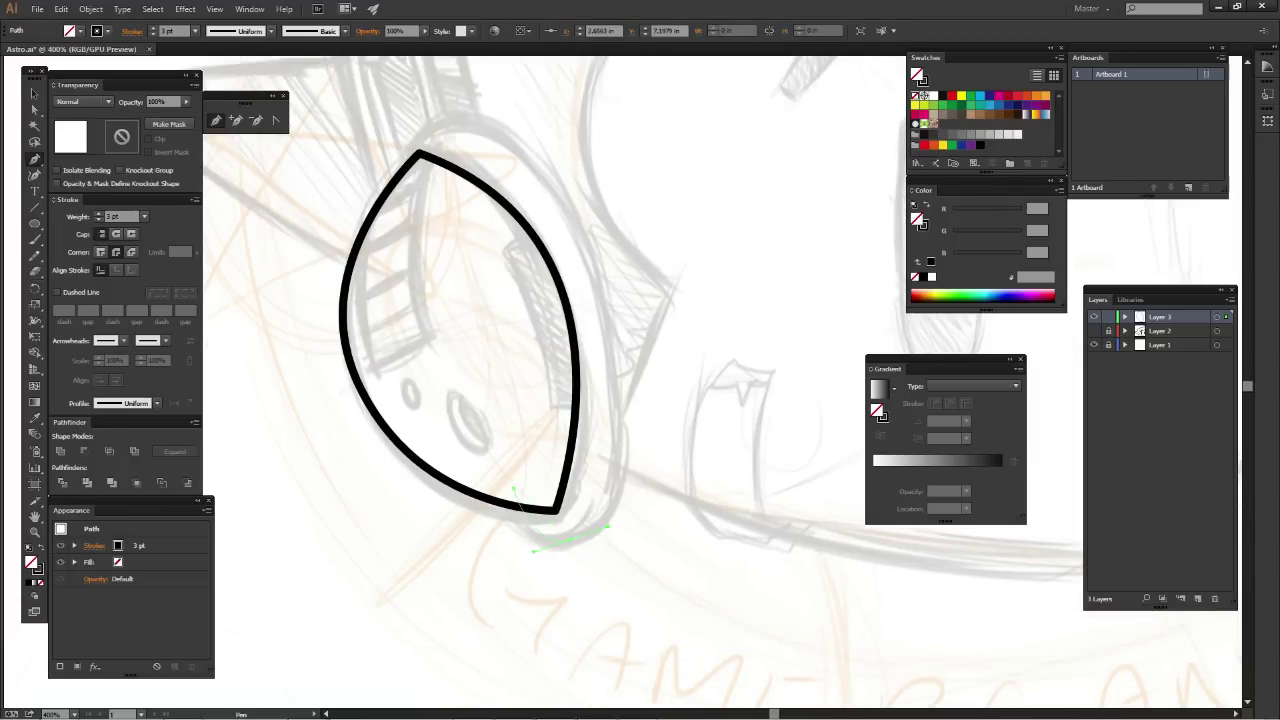
mouse_move(606, 525)
mouse_down()
mouse_move(614, 386)
mouse_move(588, 272)
mouse_up()
scroll(606, 525, up, 2)
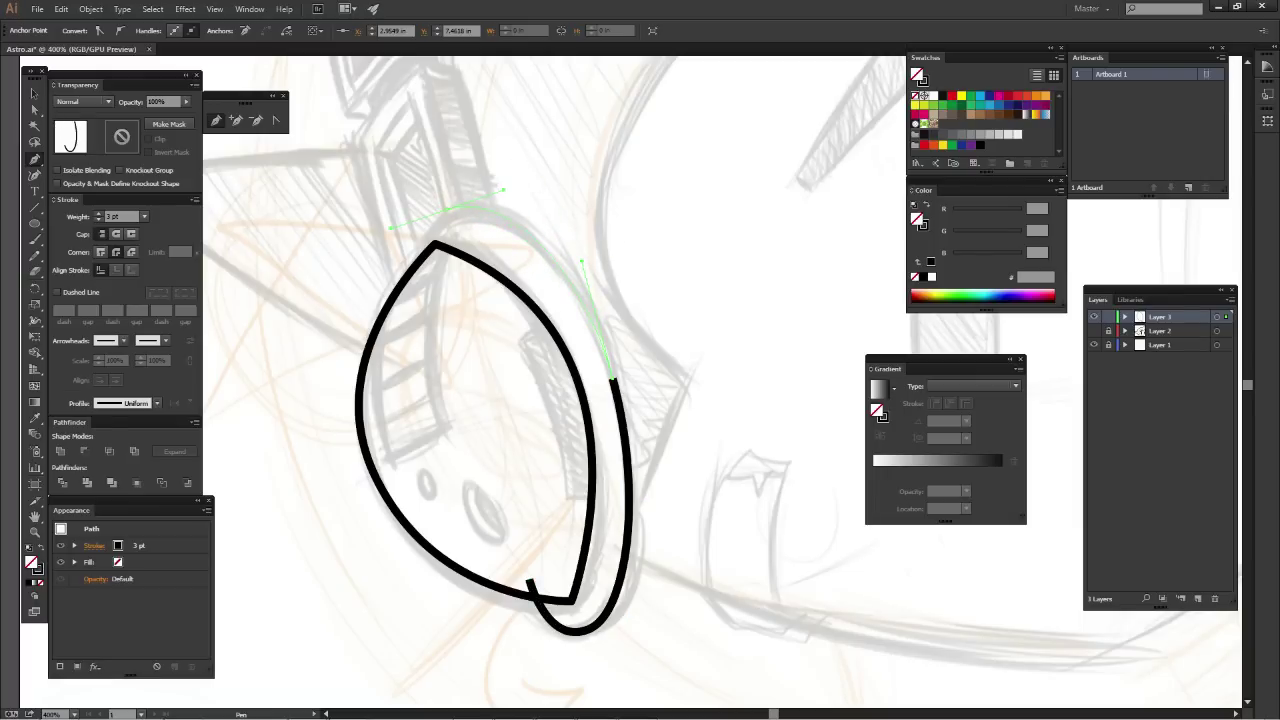
drag(448, 208, 440, 305)
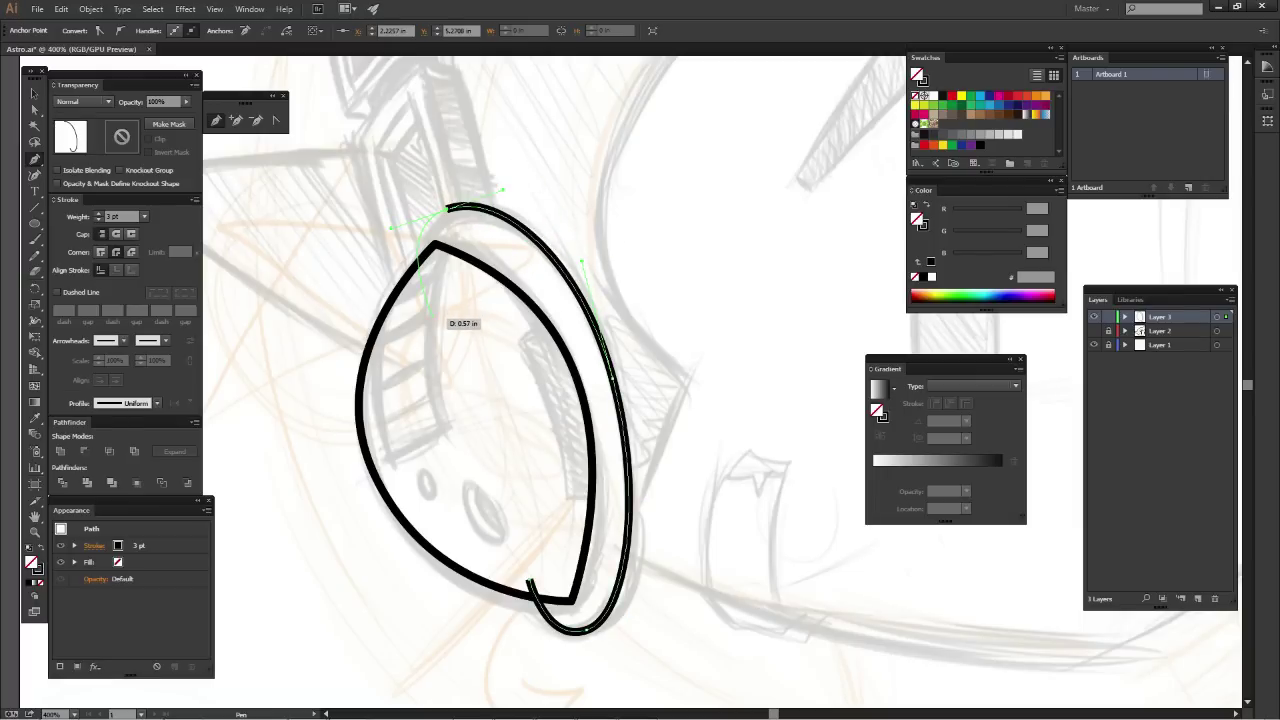
Curve the rim down the left side, close the loop, and tidy the bottom tip anchor
key(ctrl)
mouse_move(435, 243)
mouse_down()
mouse_move(525, 378)
mouse_move(500, 405)
mouse_move(434, 378)
mouse_move(390, 393)
mouse_move(385, 420)
mouse_move(357, 370)
mouse_move(530, 582)
mouse_up()
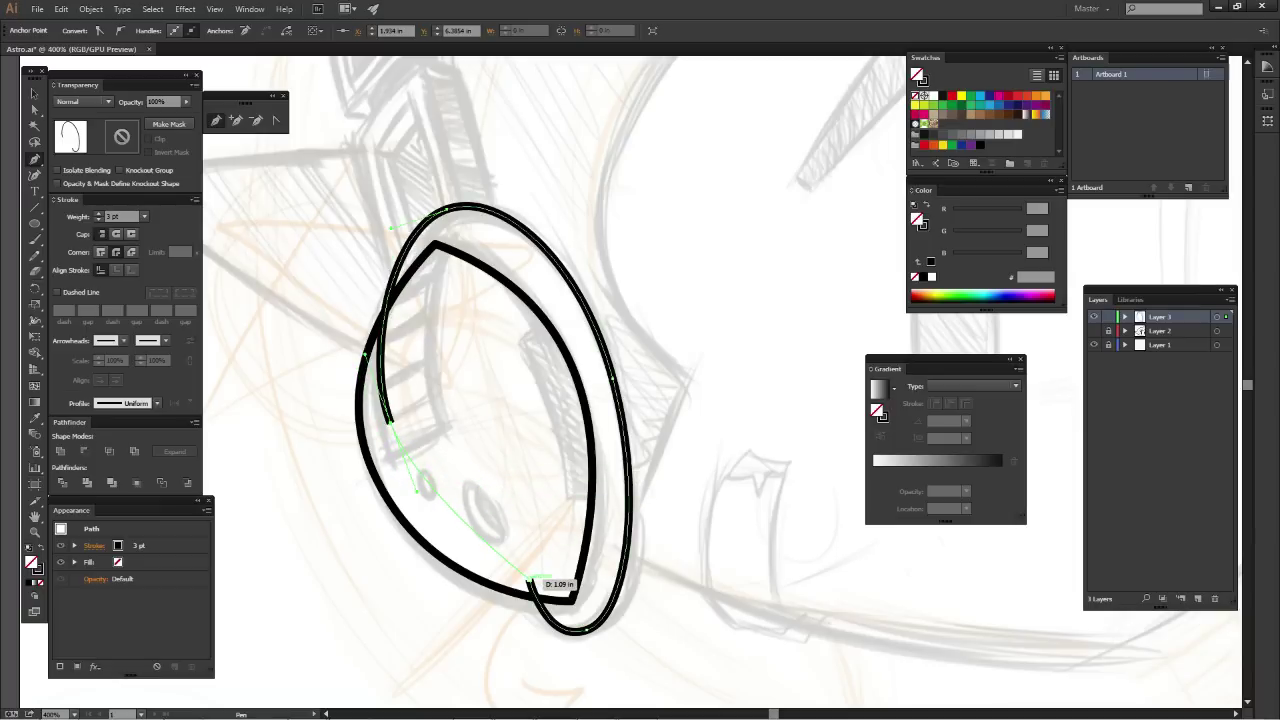
drag(530, 582, 545, 642)
ctrl+click(545, 642)
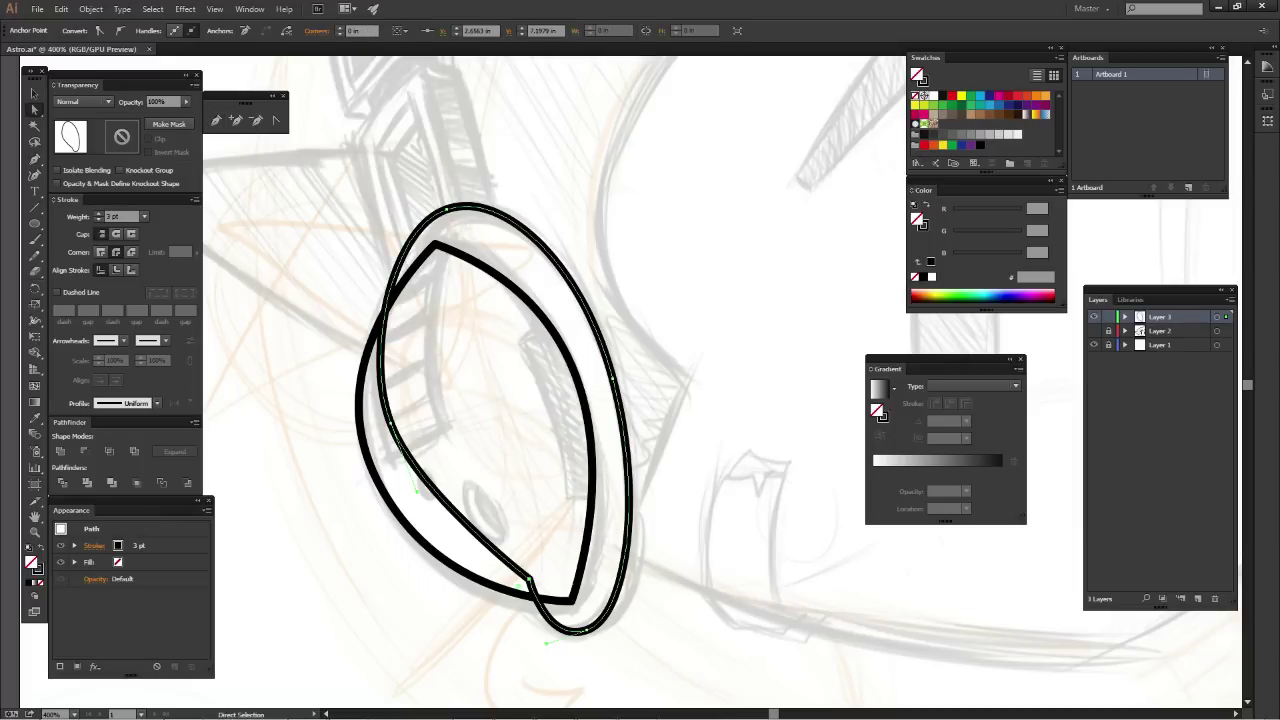
drag(550, 586, 508, 580)
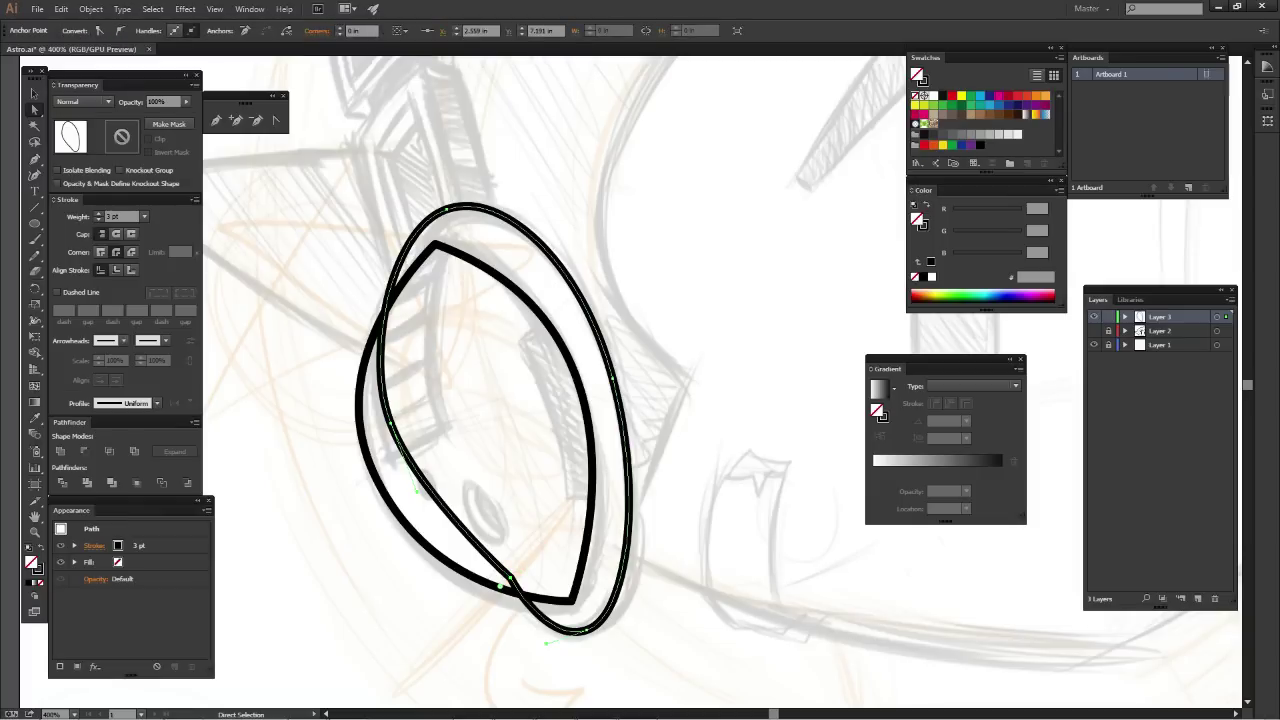
key(v)
click(440, 530)
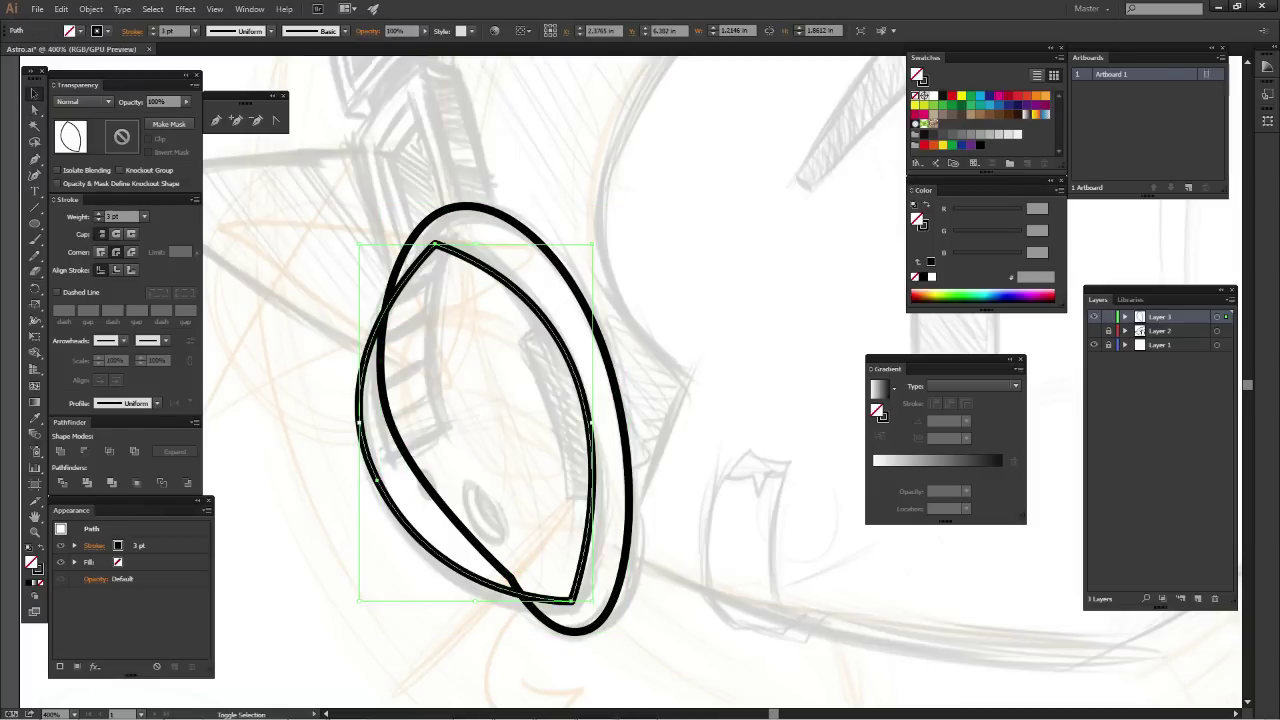
key(v)
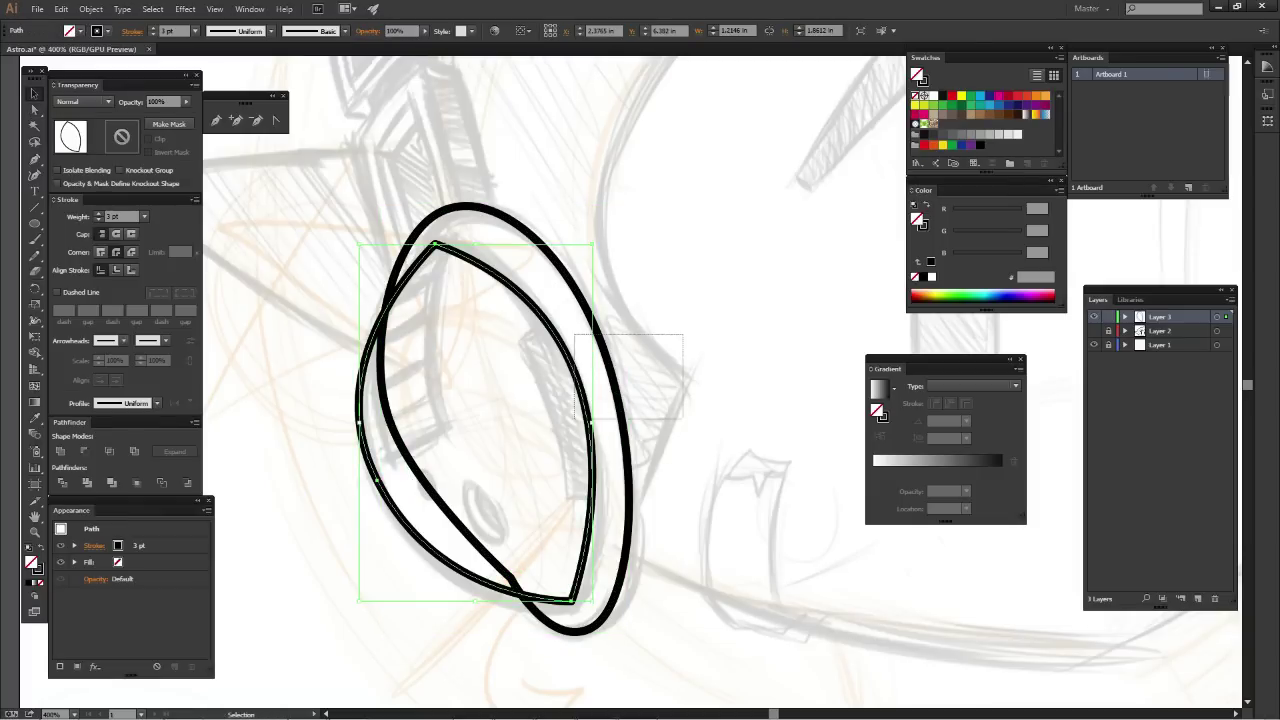
shift+click(618, 380)
click(84, 451)
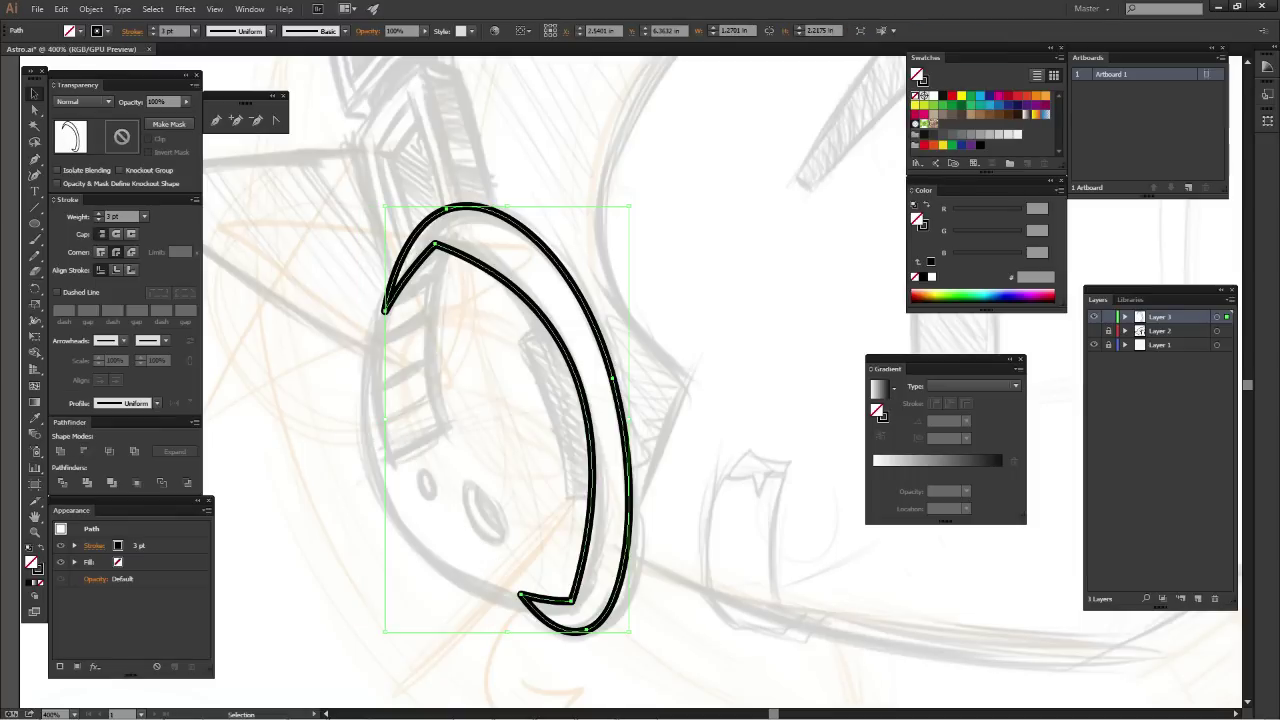
key(a)
key(v)
key(ctrl+shift+a)
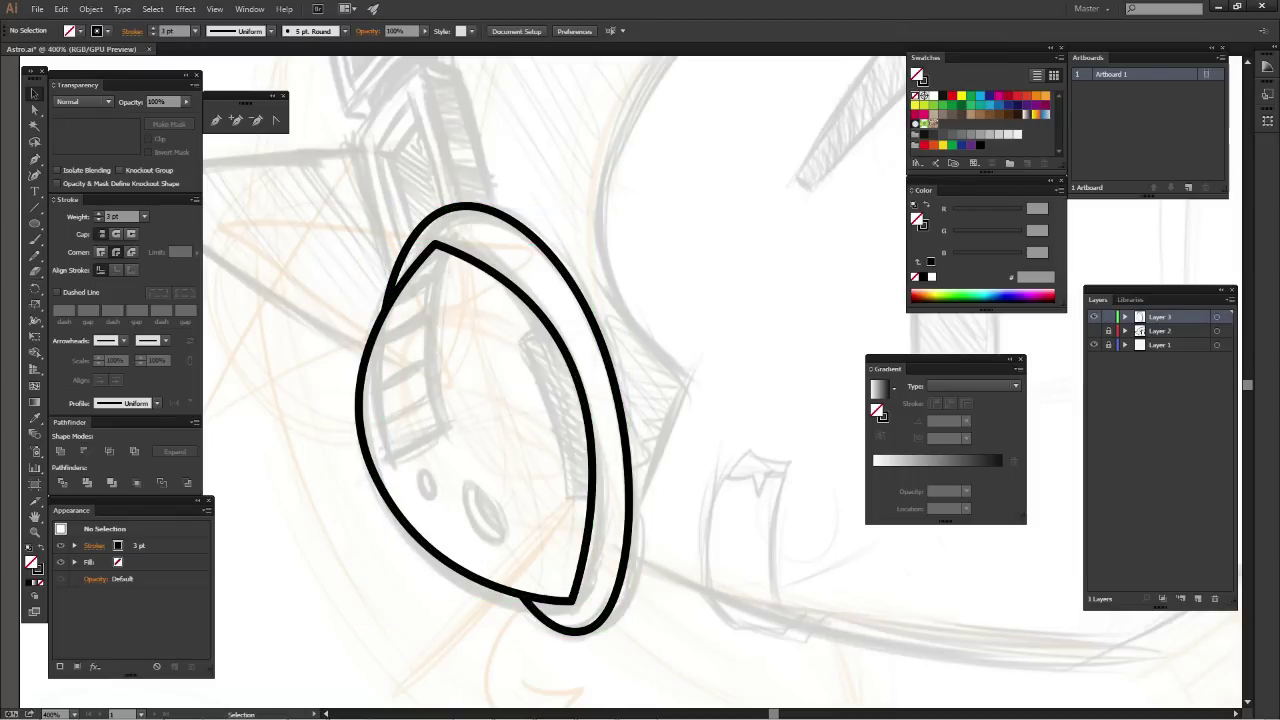
key(ctrl+minus)
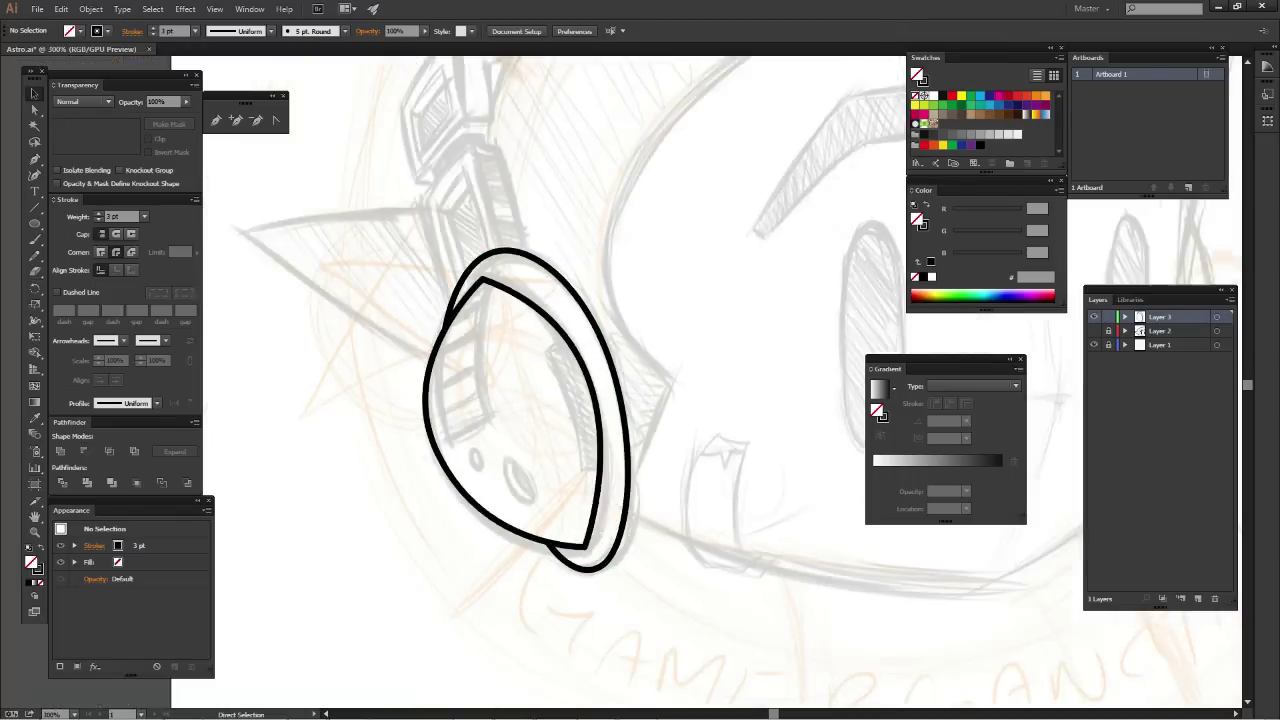
key(ctrl+minus)
key(ctrl+minus)
key(ctrl+minus)
key(ctrl+minus)
key(ctrl+plus)
key(ctrl+plus)
key(ctrl+plus)
key(ctrl+plus)
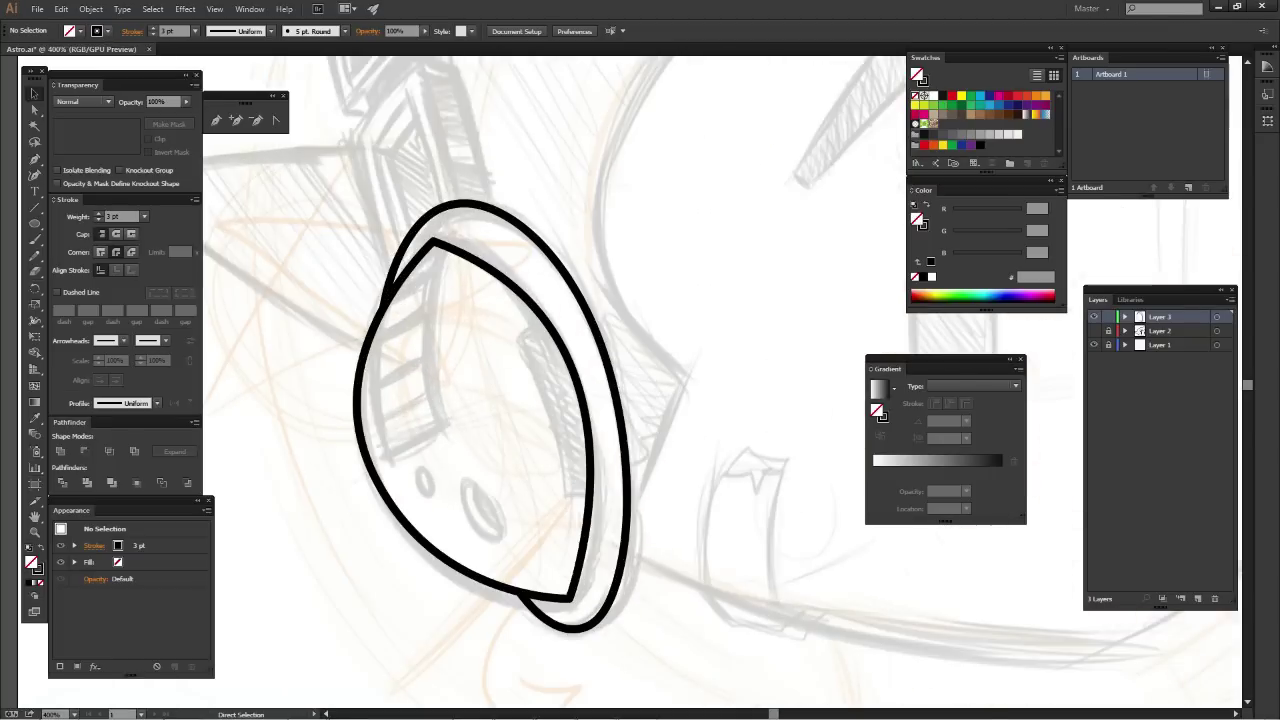
click(434, 244)
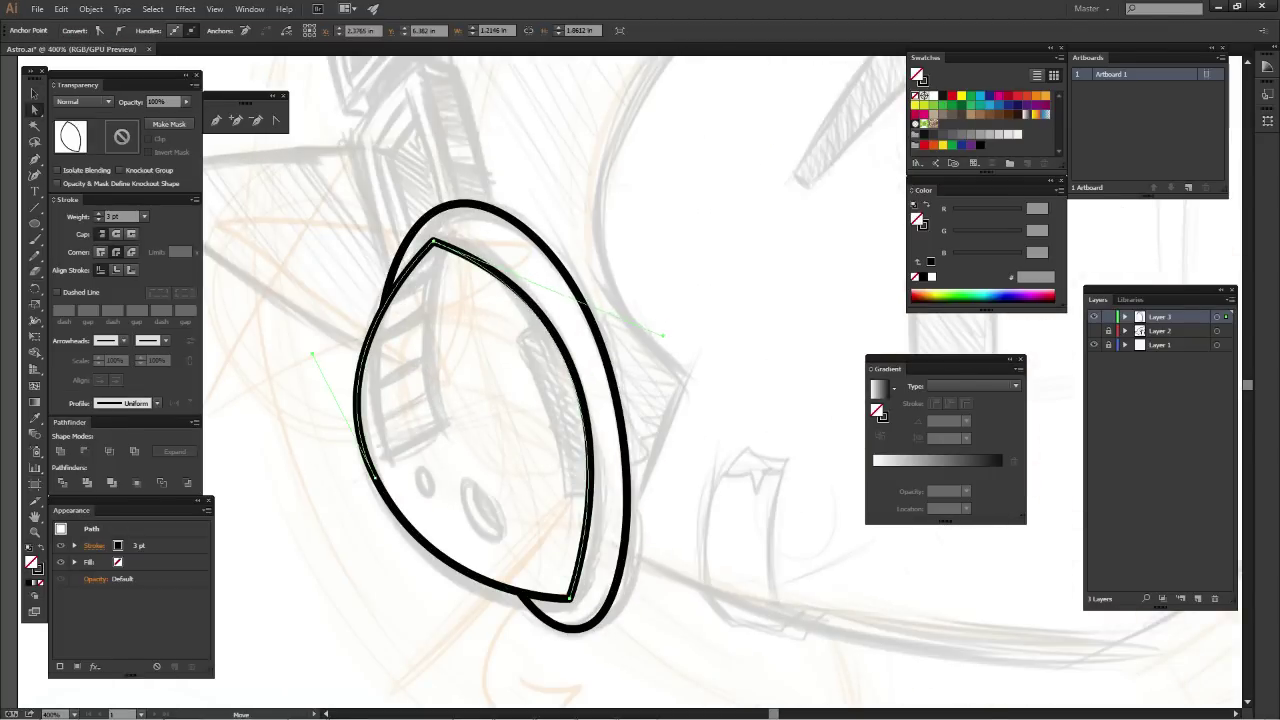
drag(668, 325, 663, 360)
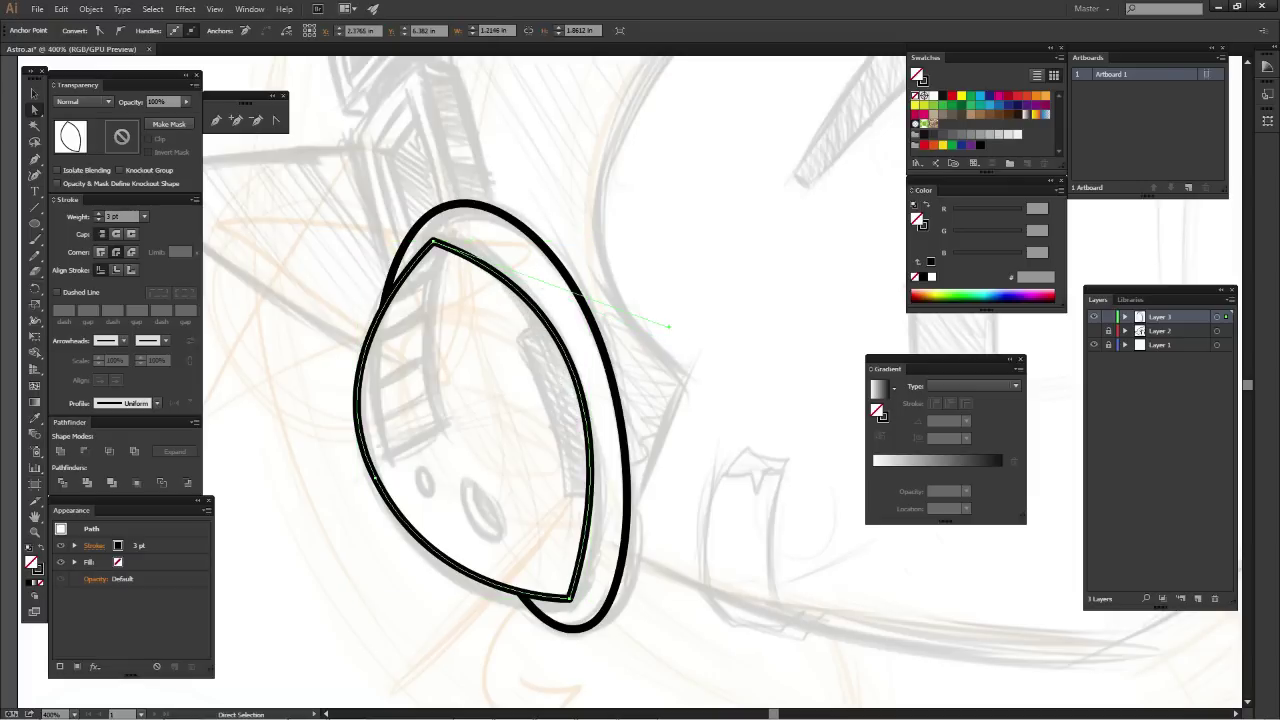
key(ctrl+shift+a)
key(ctrl+a)
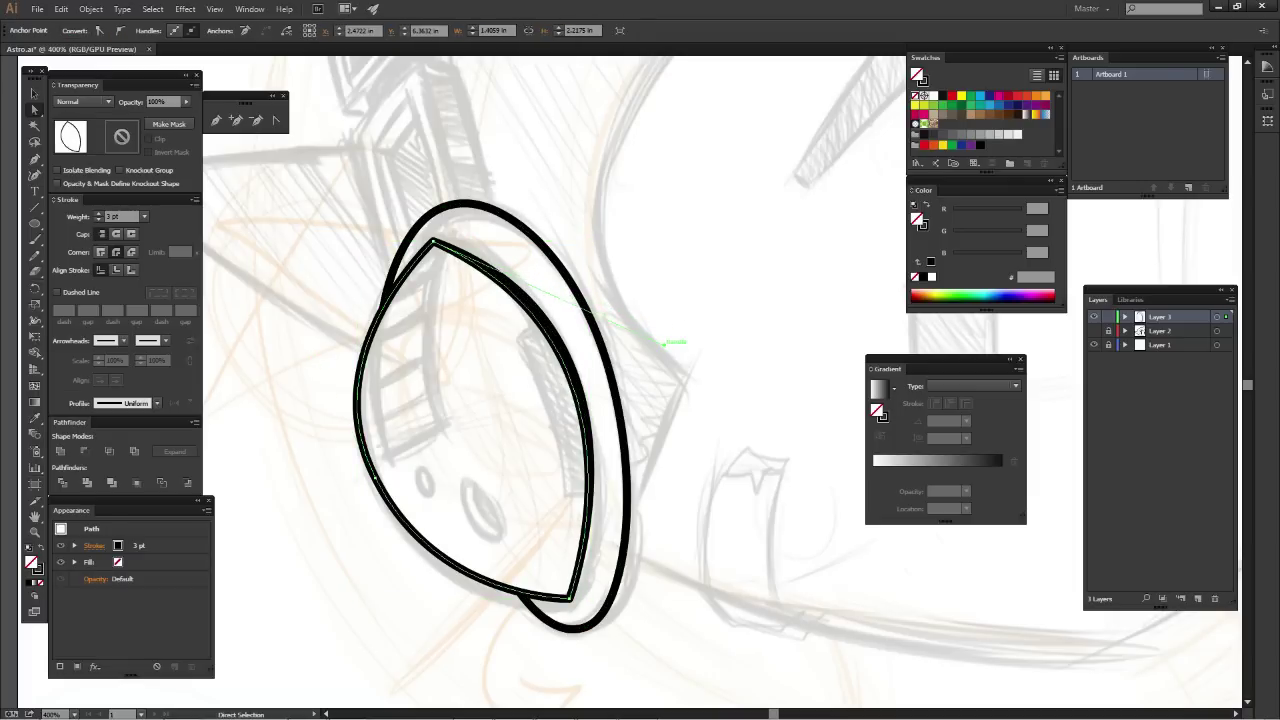
drag(357, 528, 514, 614)
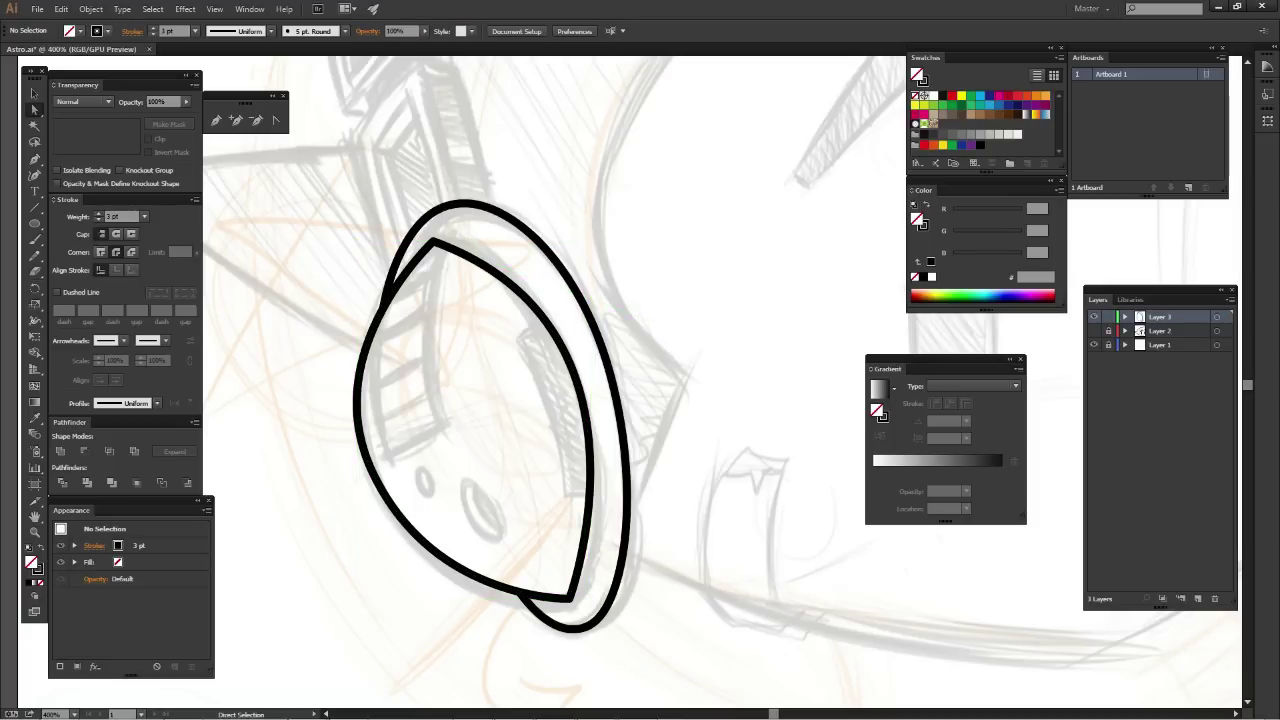
drag(500, 410, 586, 448)
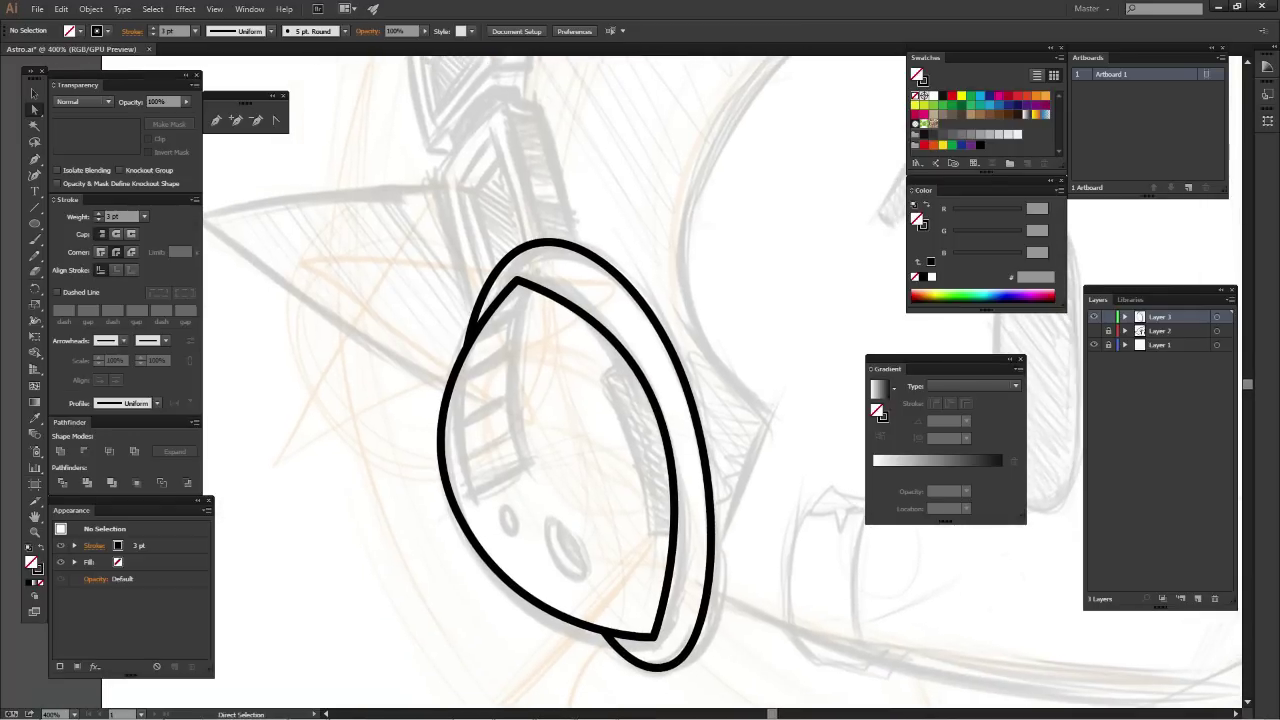
key(p)
key(ctrl+equal)
key(v)
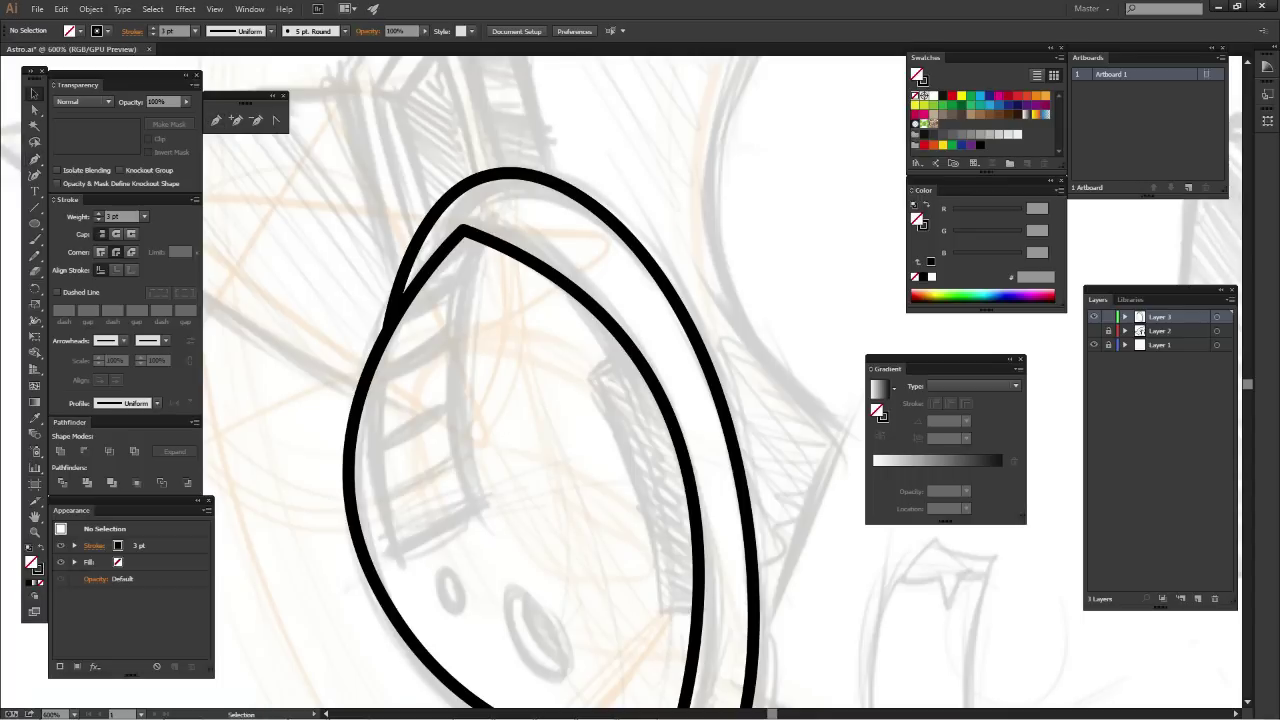
key(ctrl+a)
key(a)
key(ctrl+shift+a)
key(p)
drag(570, 420, 640, 424)
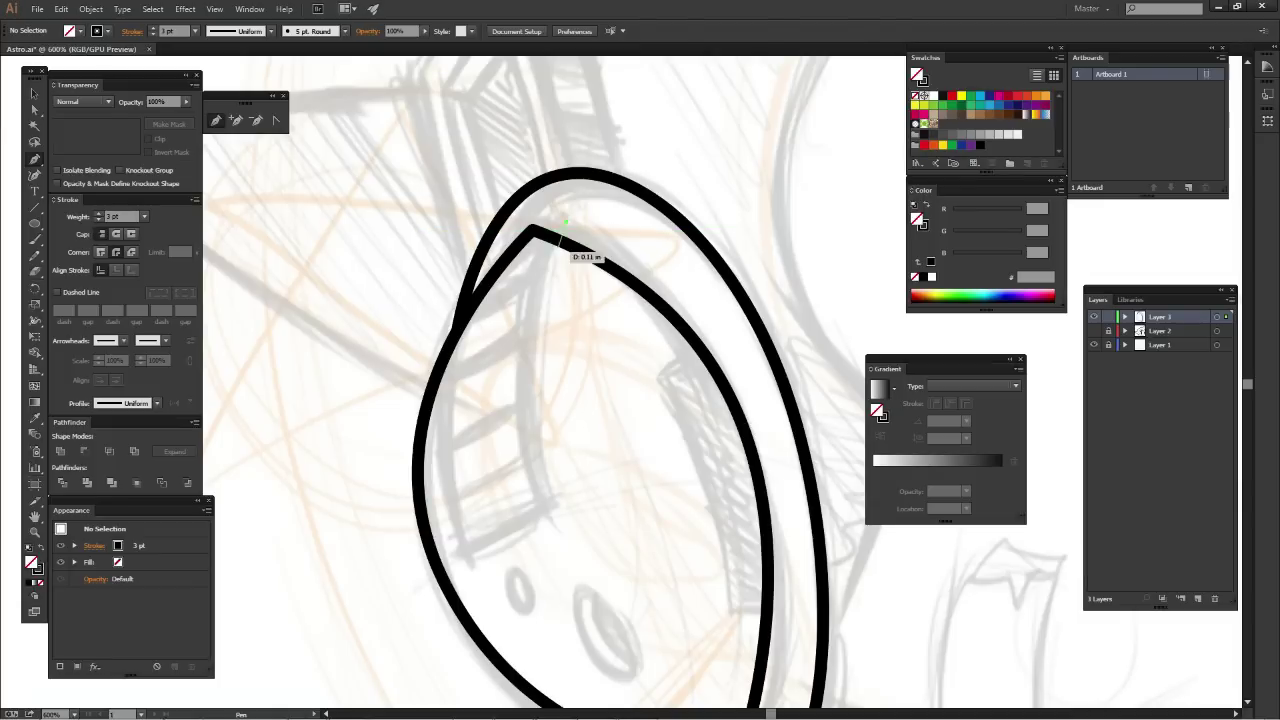
Draw a closed narrow band along the ear piece's upper-left inner edge
click(533, 231)
scroll(533, 231, down, 2)
drag(470, 387, 470, 524)
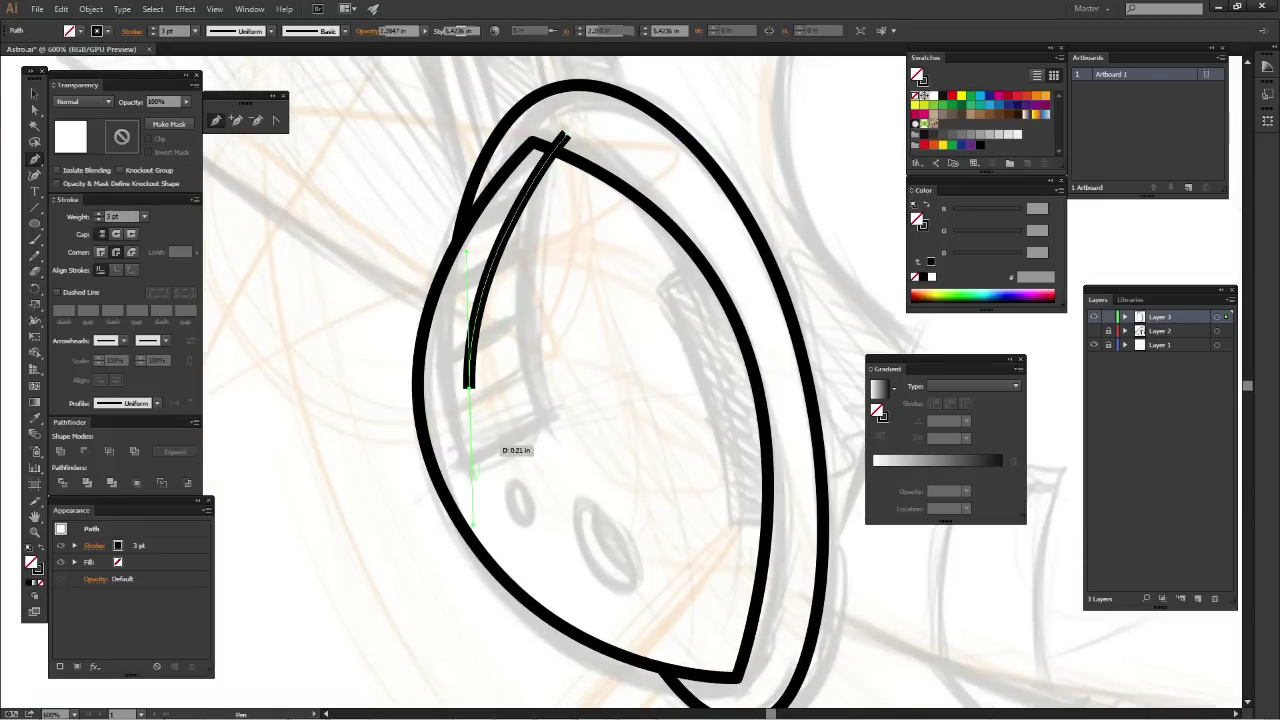
drag(470, 437, 528, 510)
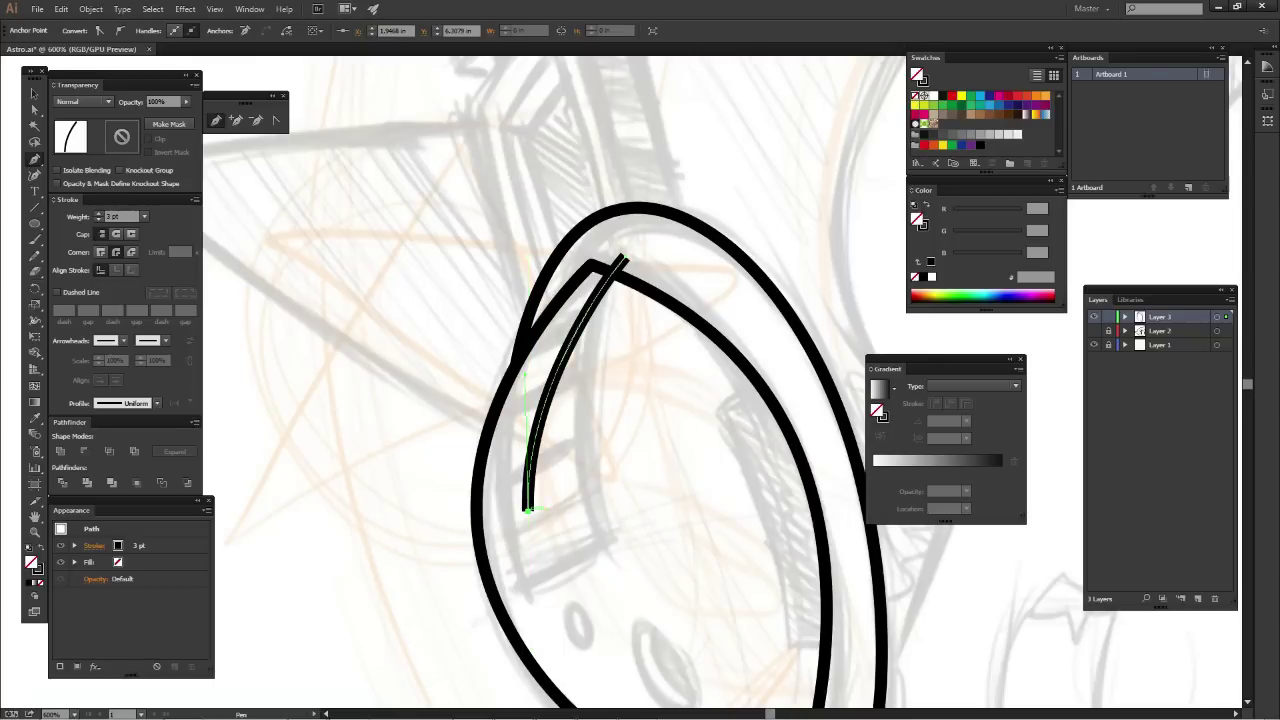
drag(457, 492, 464, 320)
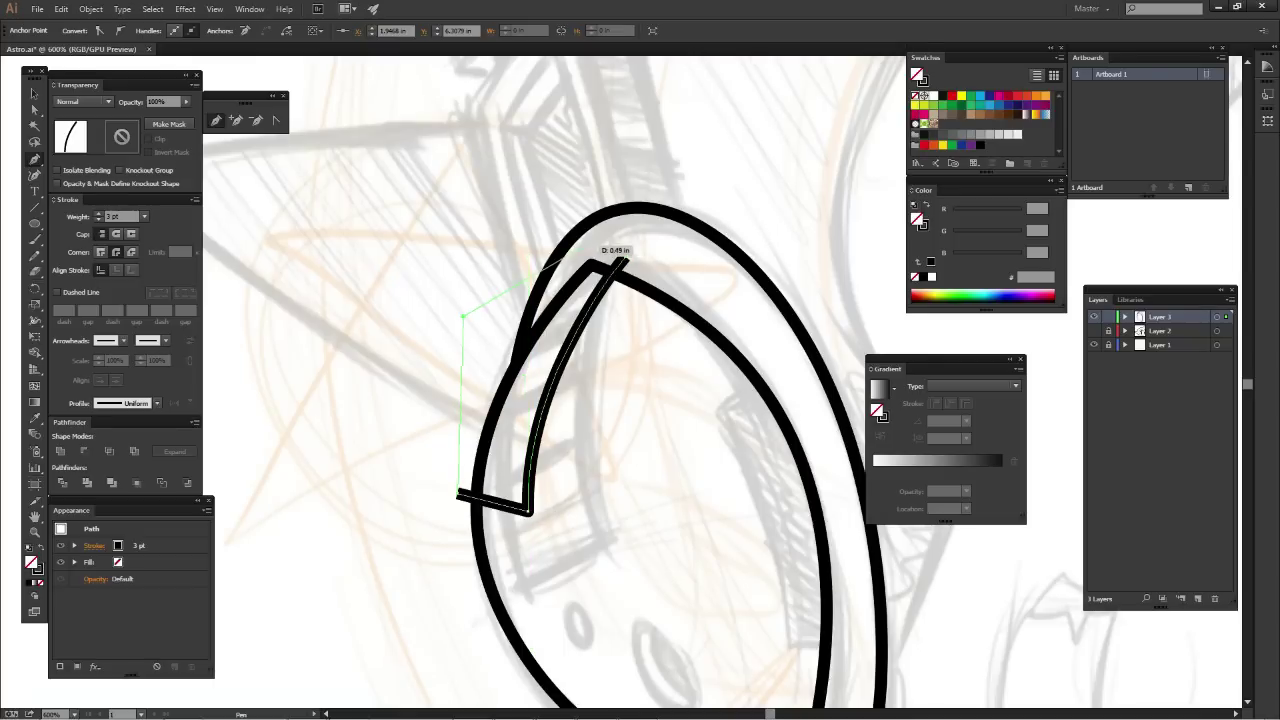
click(461, 316)
click(580, 240)
click(625, 258)
key(v)
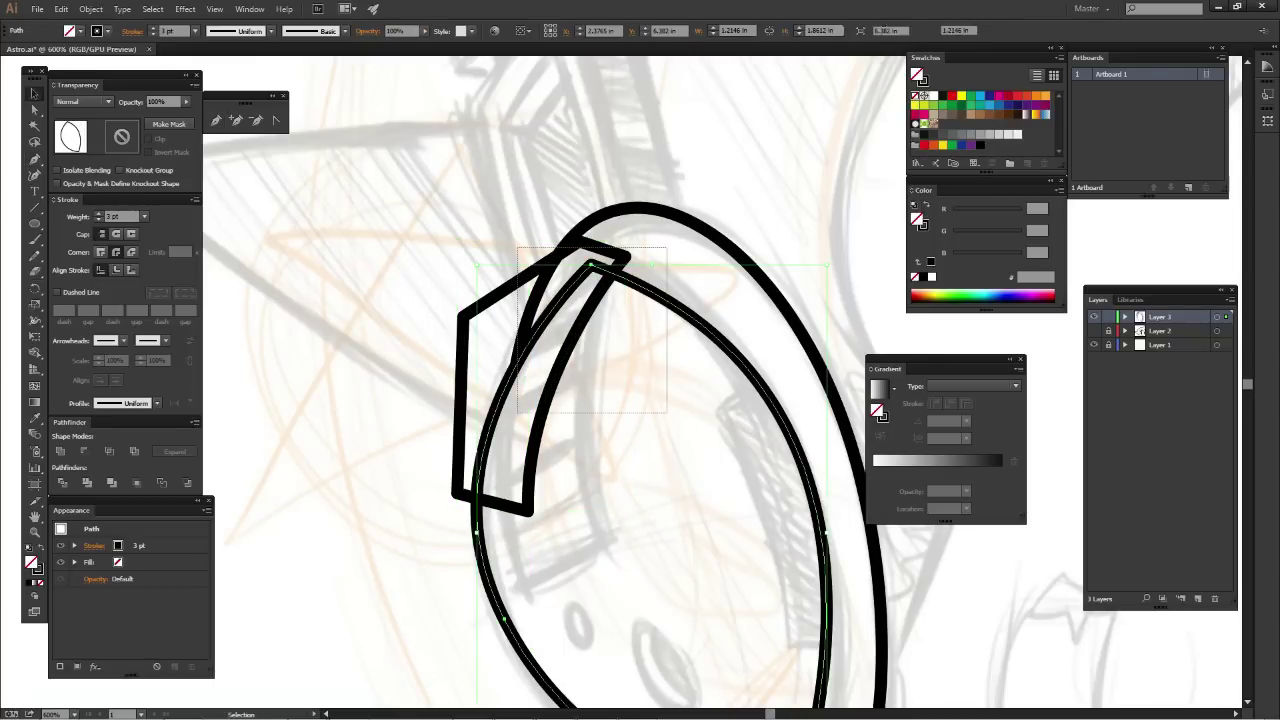
Try Pathfinder Intersect on the band and inner oval, then undo it
shift+click(660, 300)
click(109, 451)
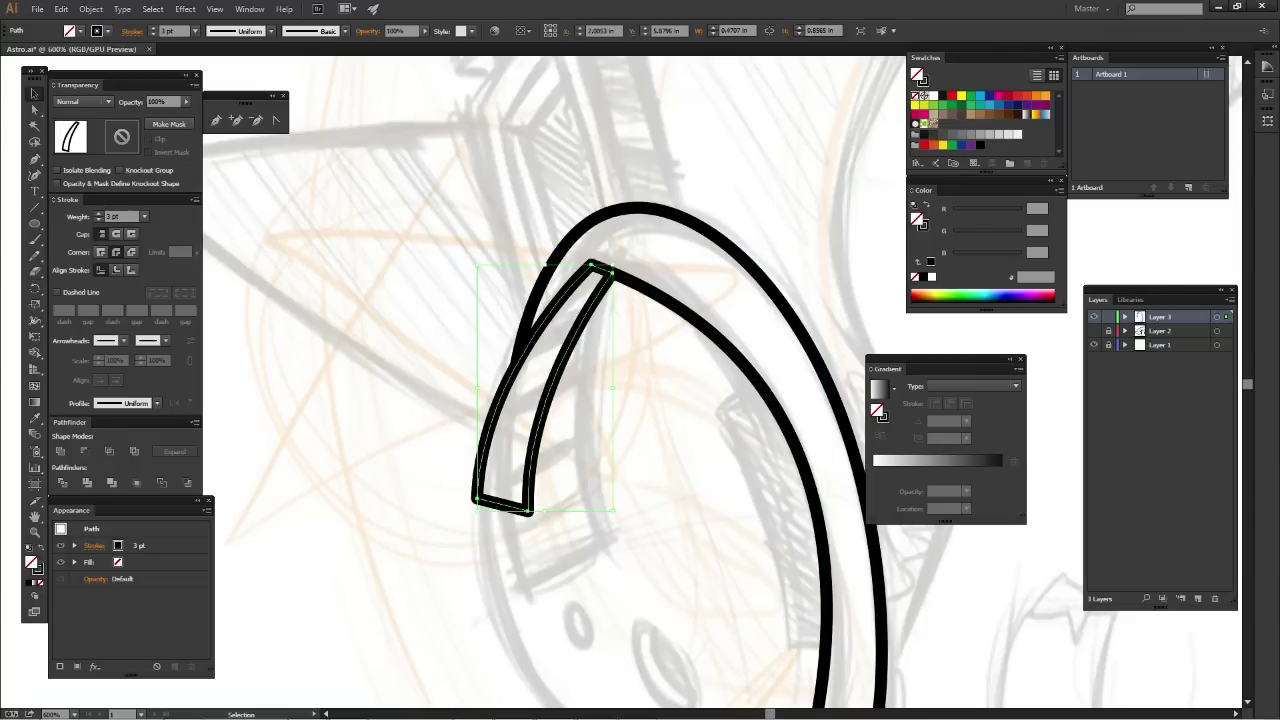
key(ctrl+z)
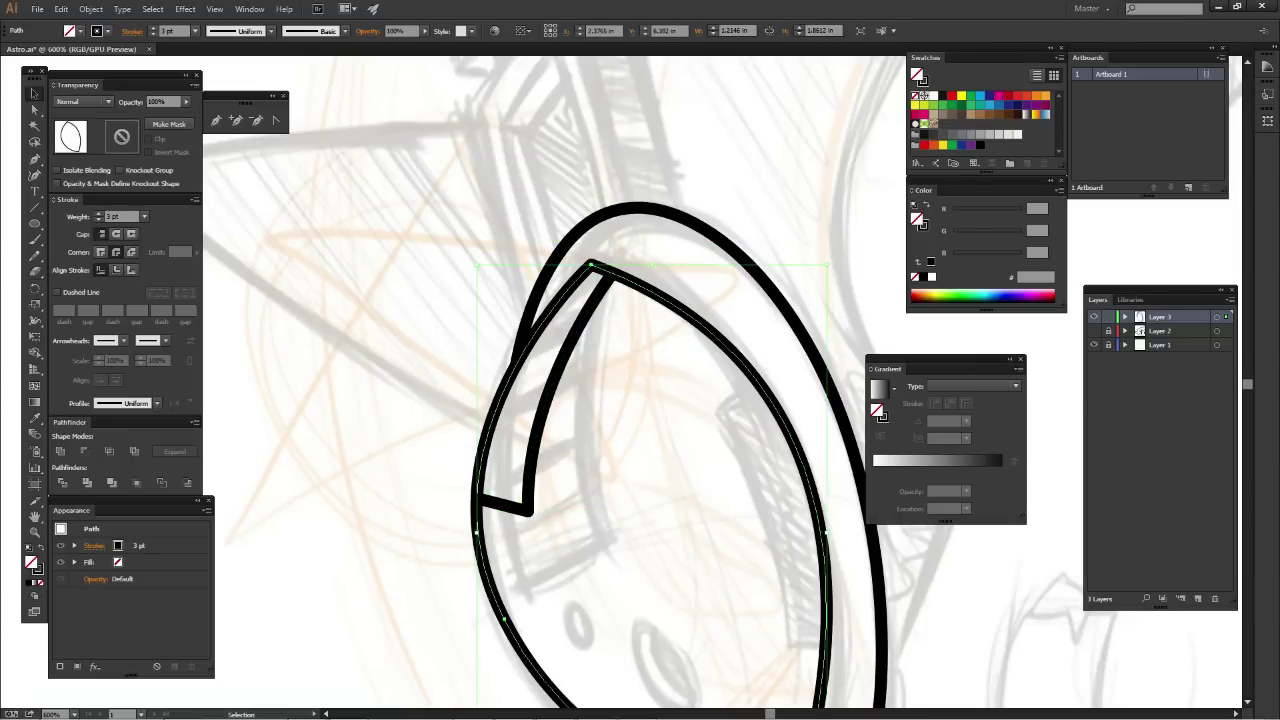
key(ctrl+shift+a)
click(522, 412)
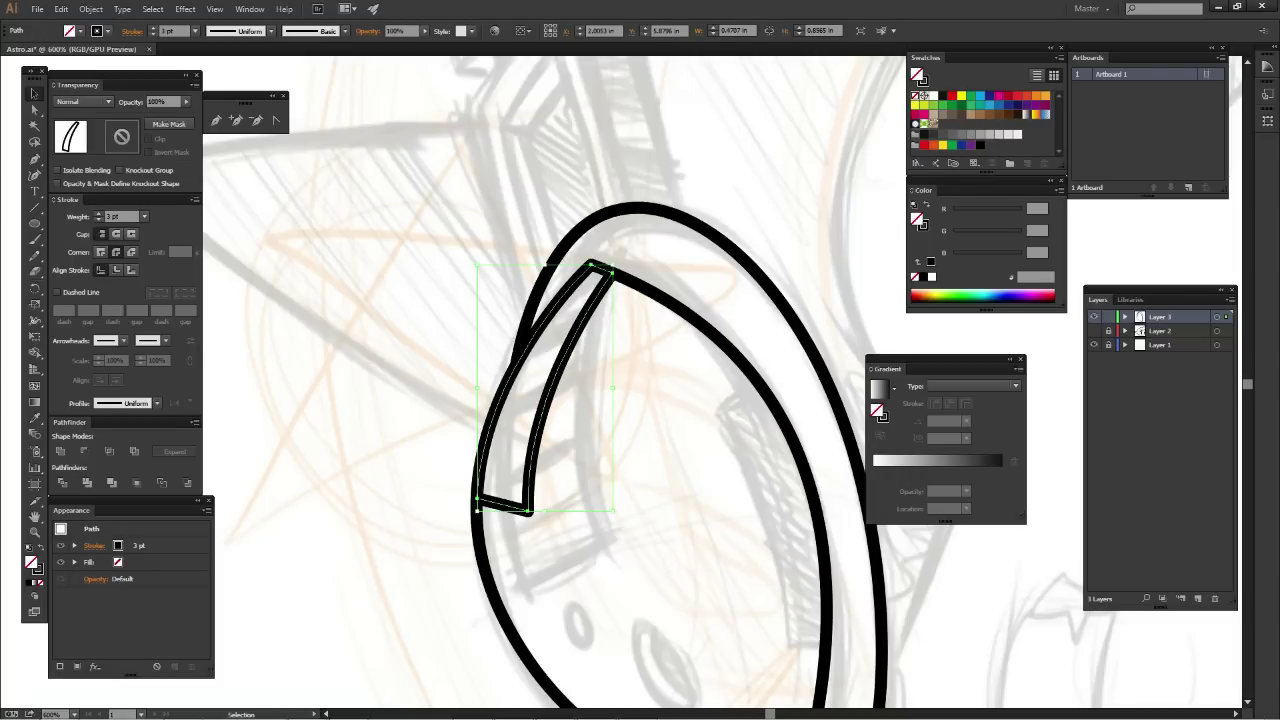
key(ctrl+shift+a)
Set the stroke weight to 2 pt for drawing with the Pen tool
key(ctrl+0)
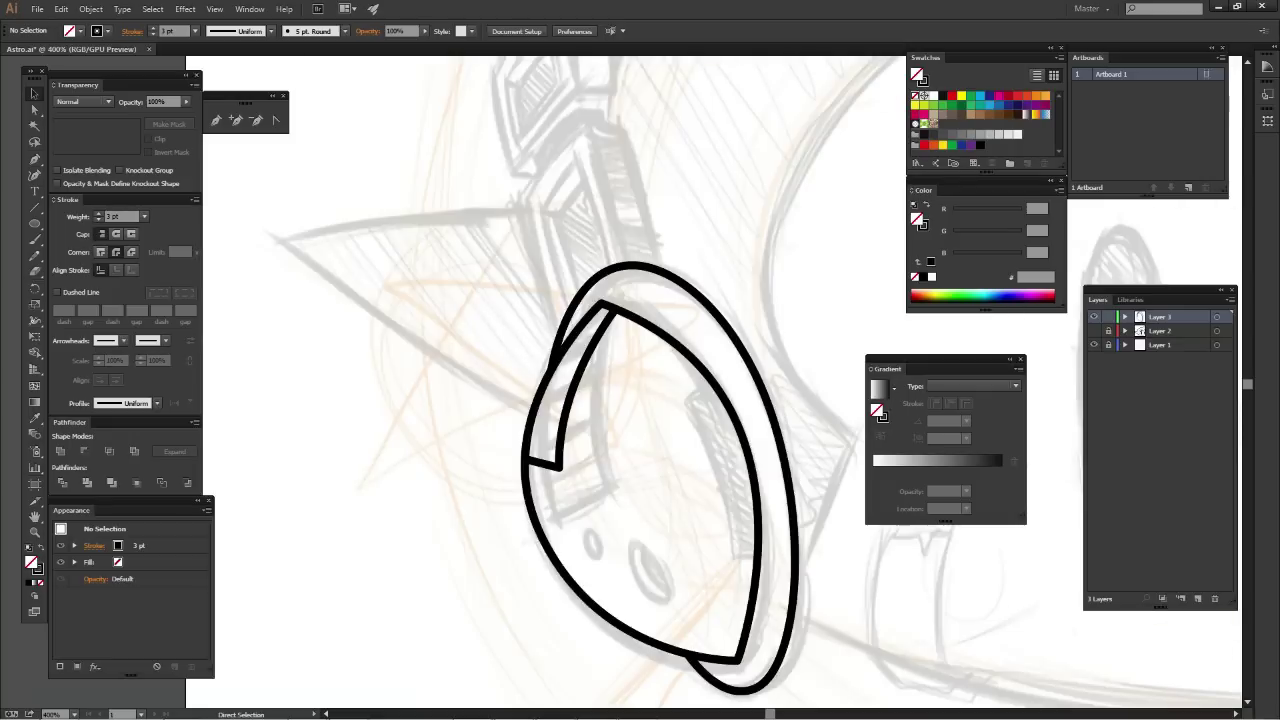
key(ctrl+plus)
key(ctrl+plus)
key(ctrl+plus)
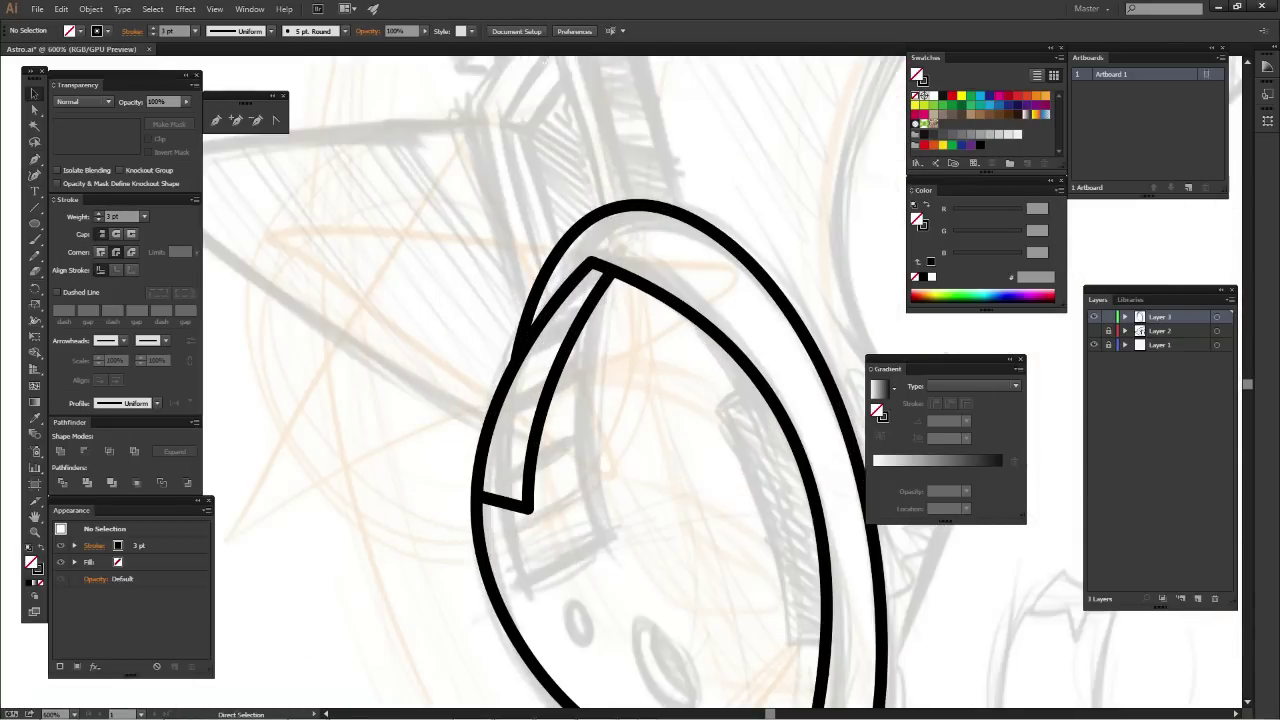
key(p)
key(ctrl+plus)
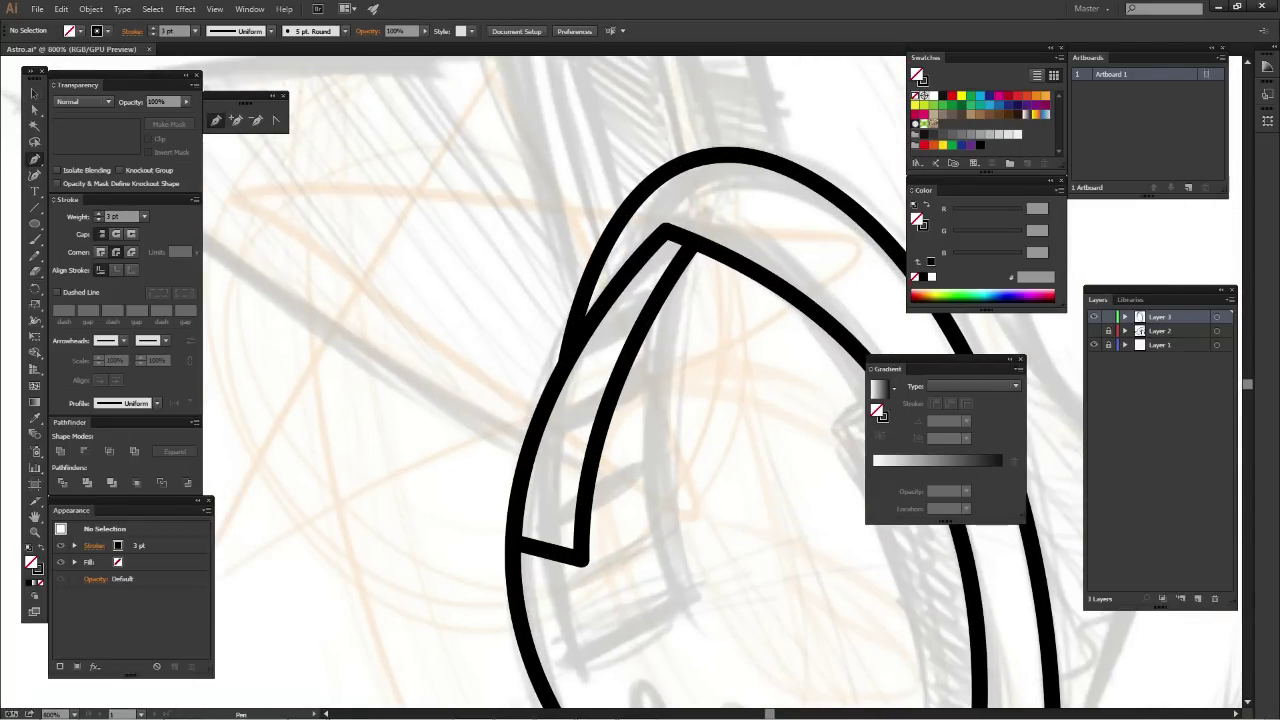
click(113, 216)
text(2)
key(Return)
Draw three short crossbars across the lower part of the curved band
click(517, 498)
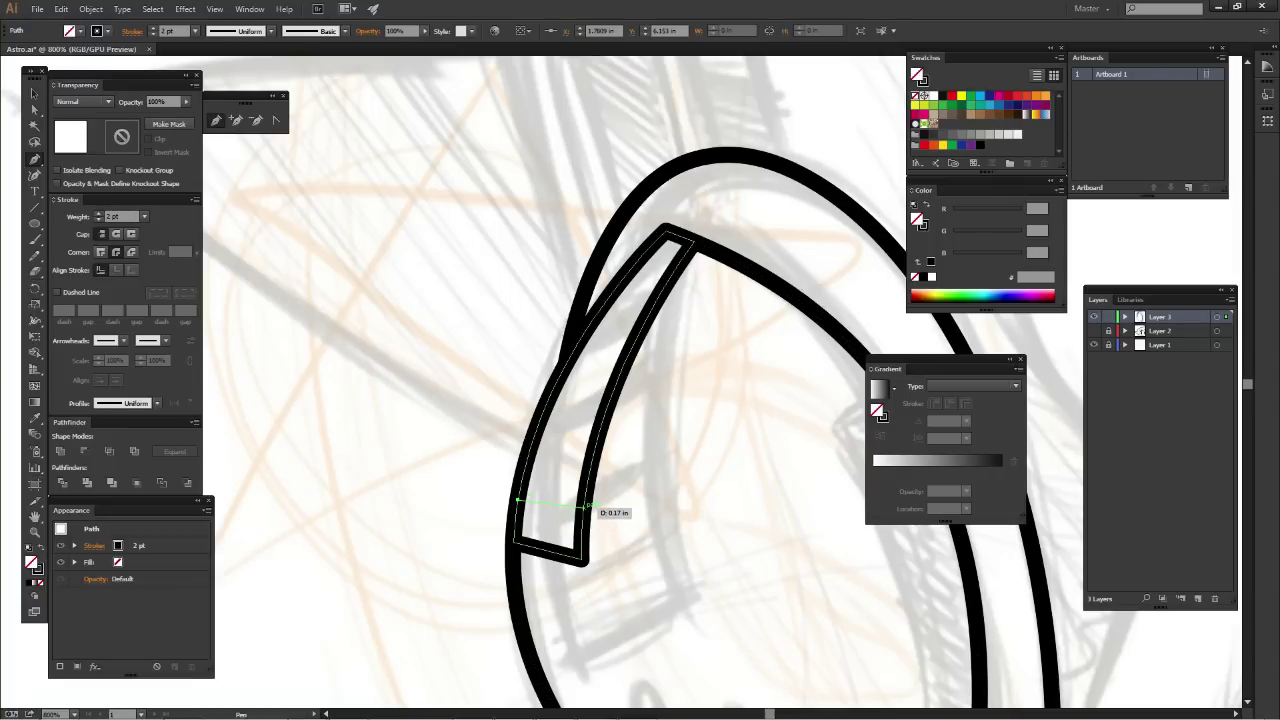
click(584, 505)
key(ctrl+shift+a)
scroll(640, 380, up, 1)
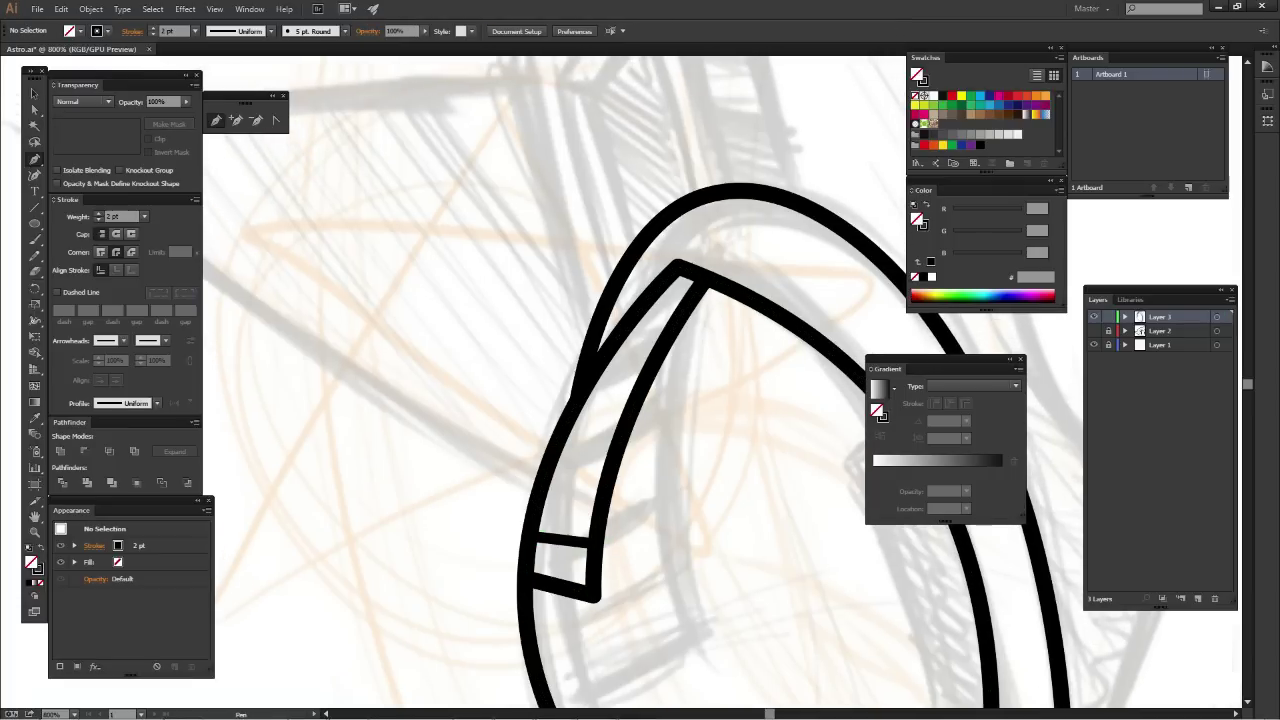
click(540, 484)
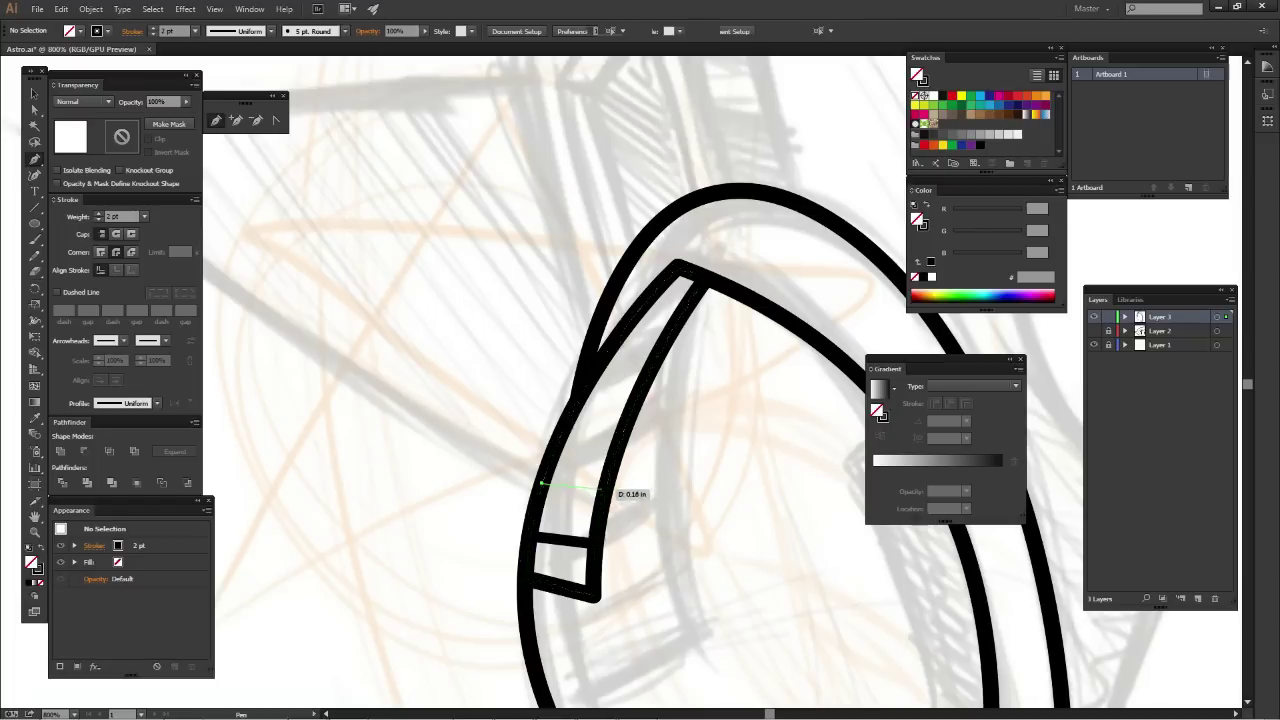
click(606, 491)
key(ctrl+shift+a)
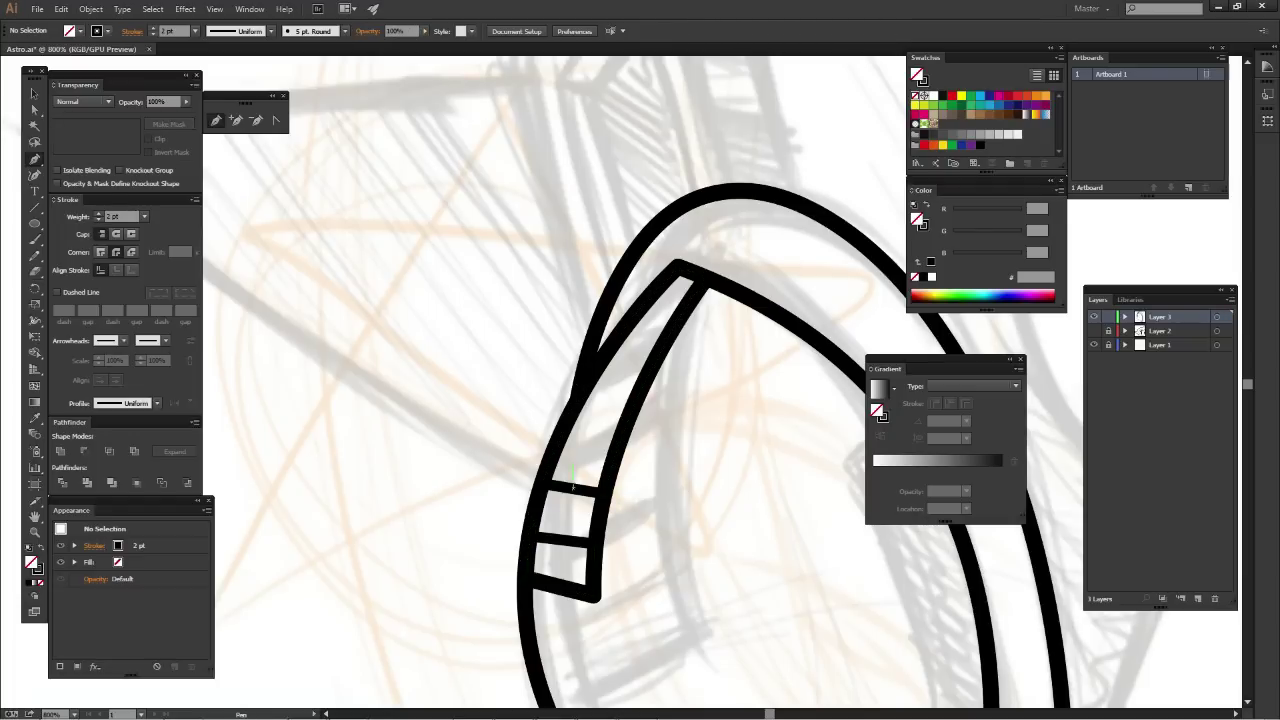
click(562, 430)
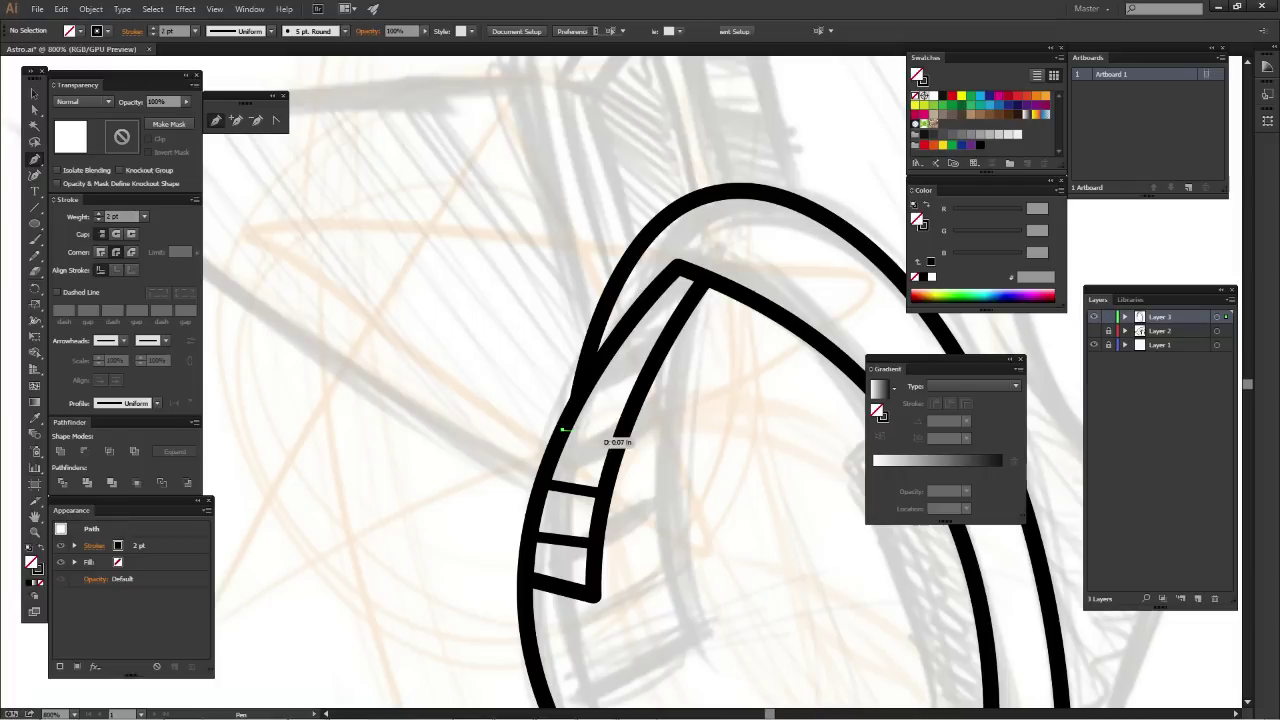
click(621, 442)
key(ctrl+shift+a)
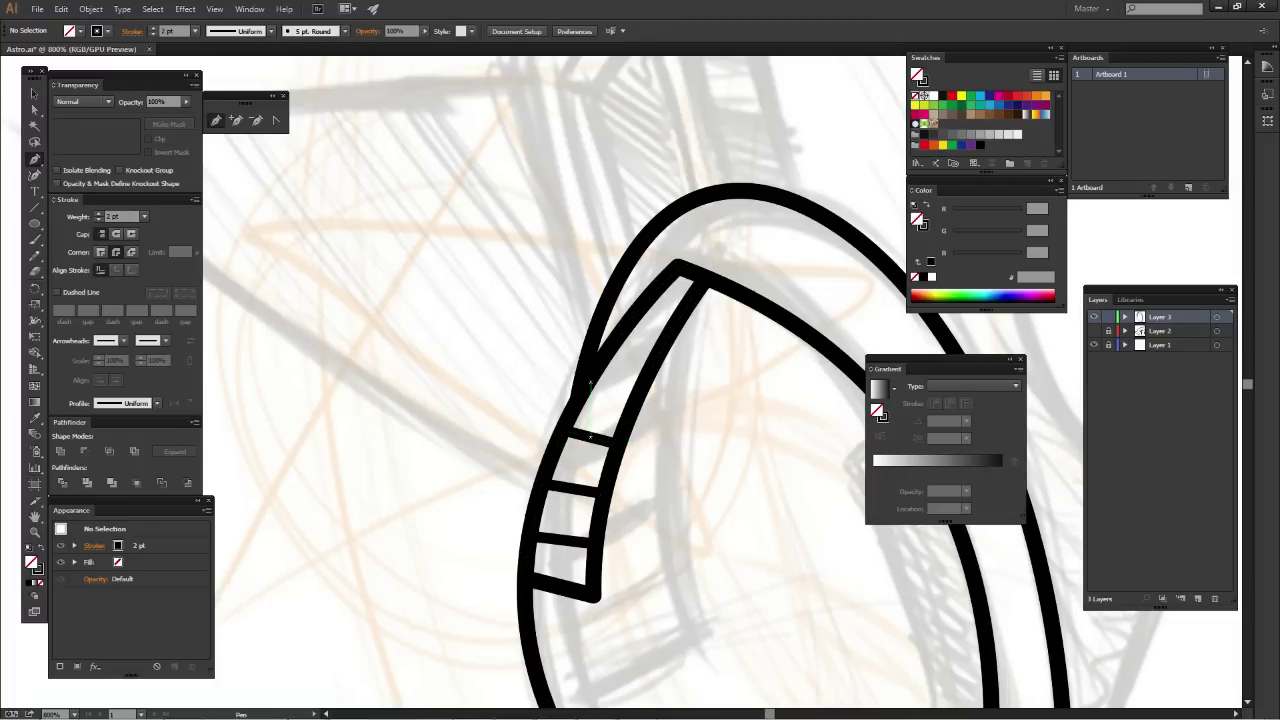
Add two more crossbars near the band's top, then zoom out to check the drawing
click(590, 377)
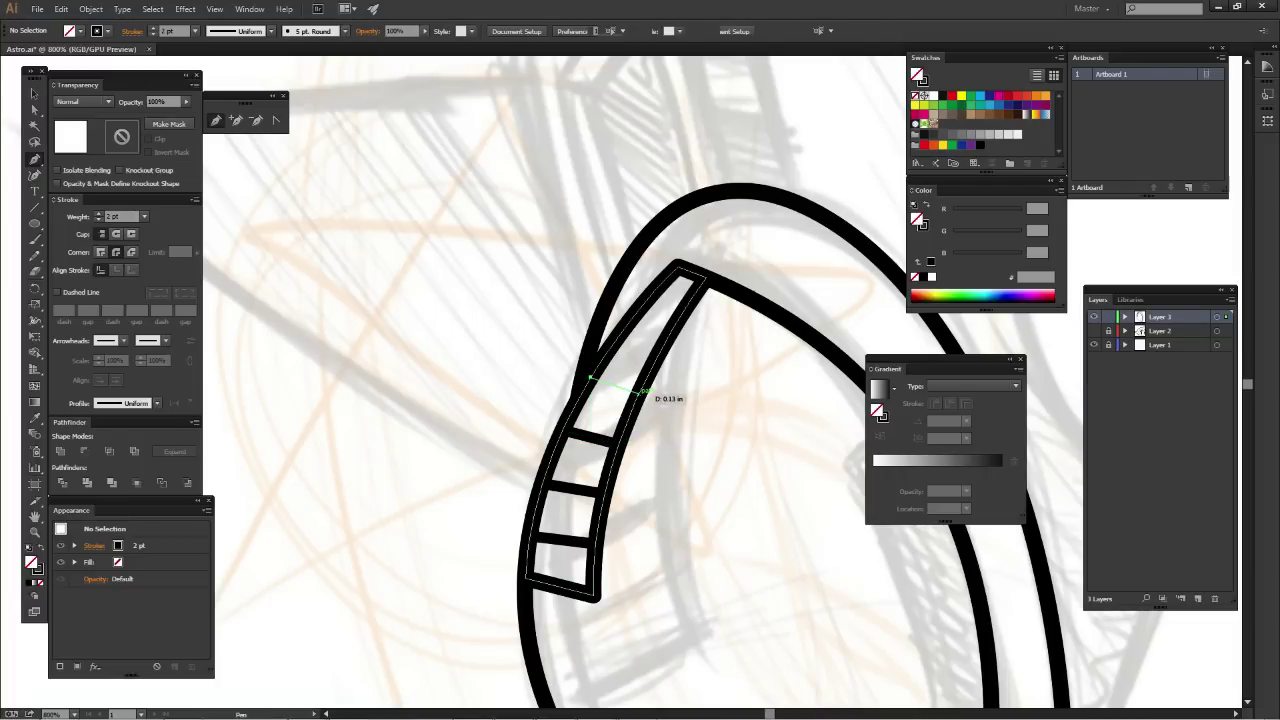
click(633, 390)
key(ctrl+shift+a)
drag(633, 390, 593, 467)
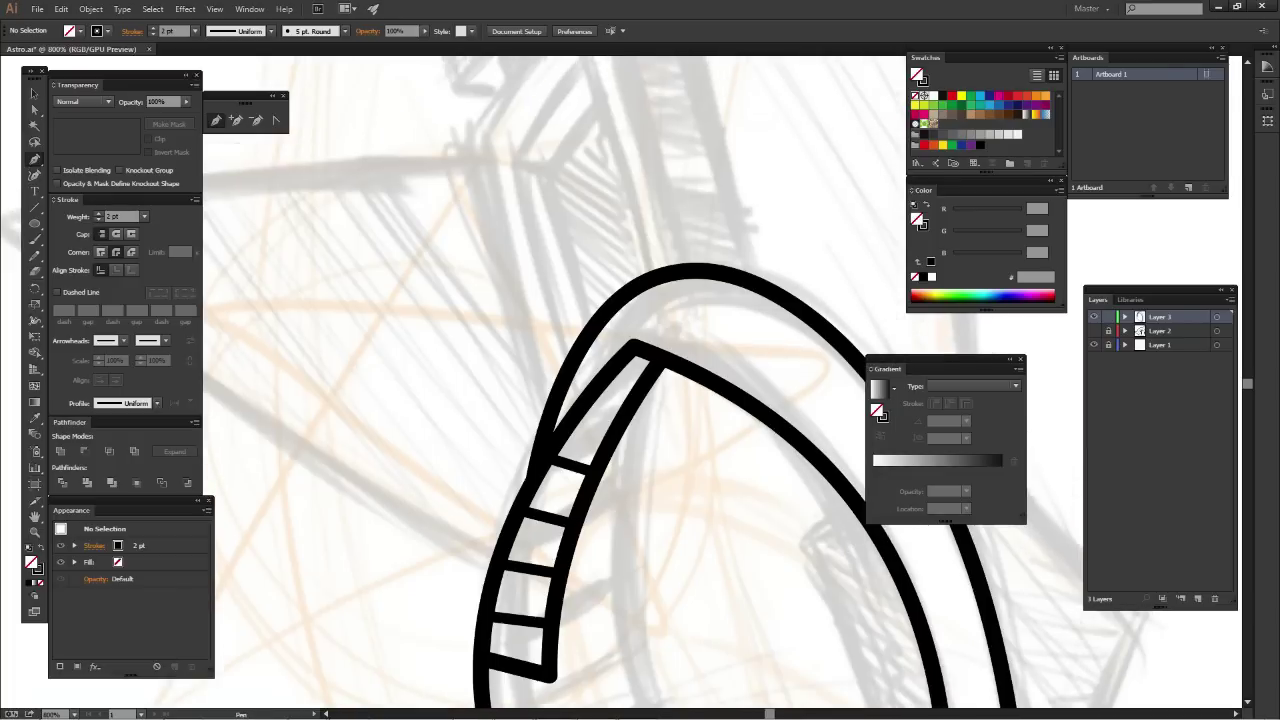
click(584, 404)
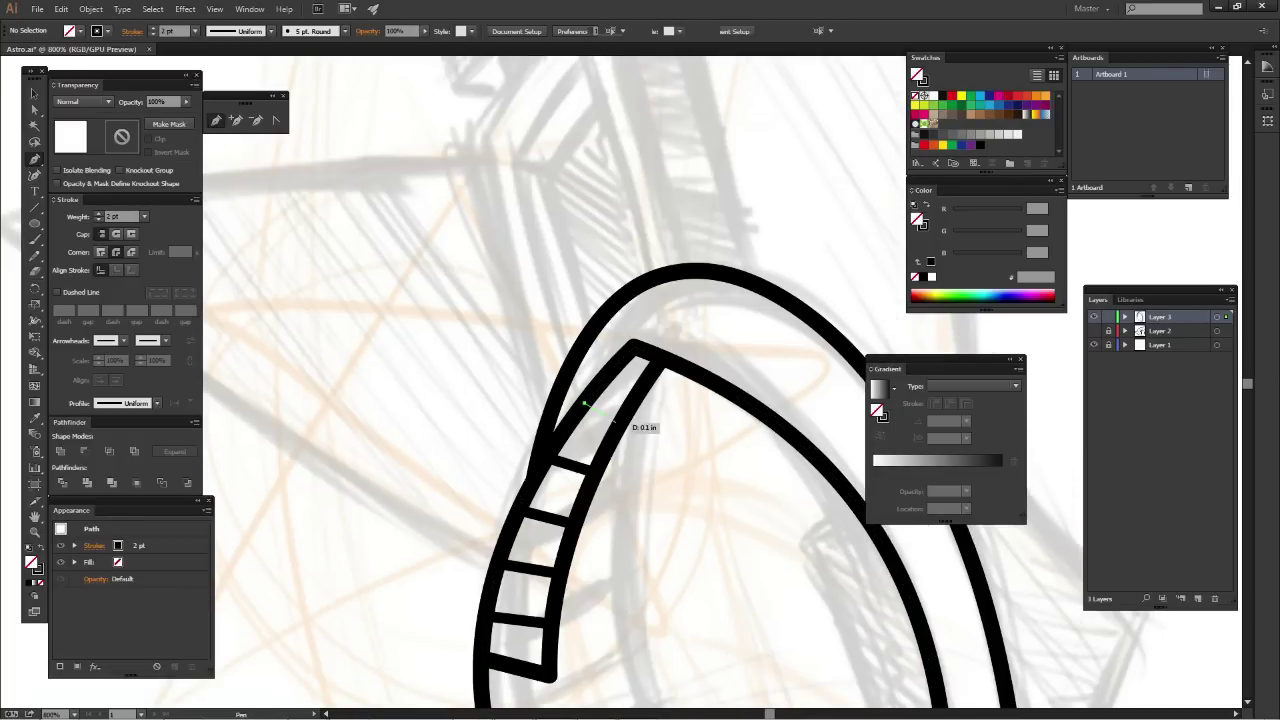
click(621, 421)
key(ctrl+shift+a)
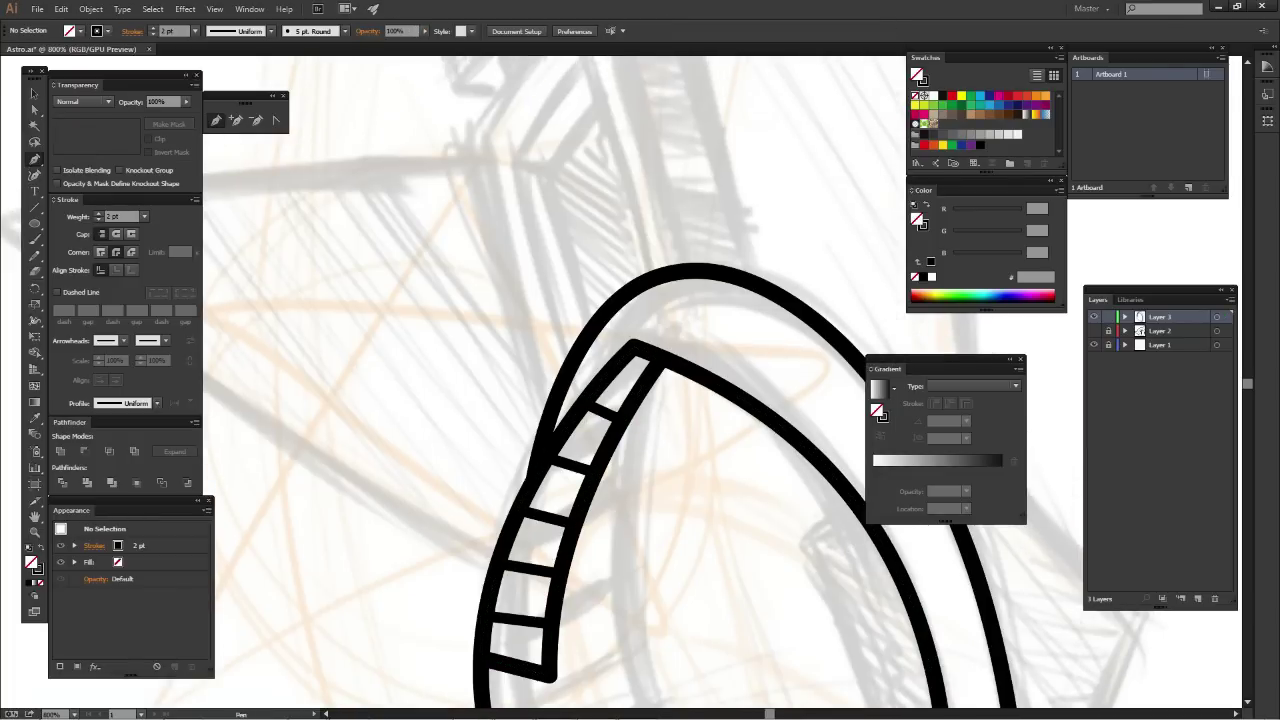
key(ctrl+0)
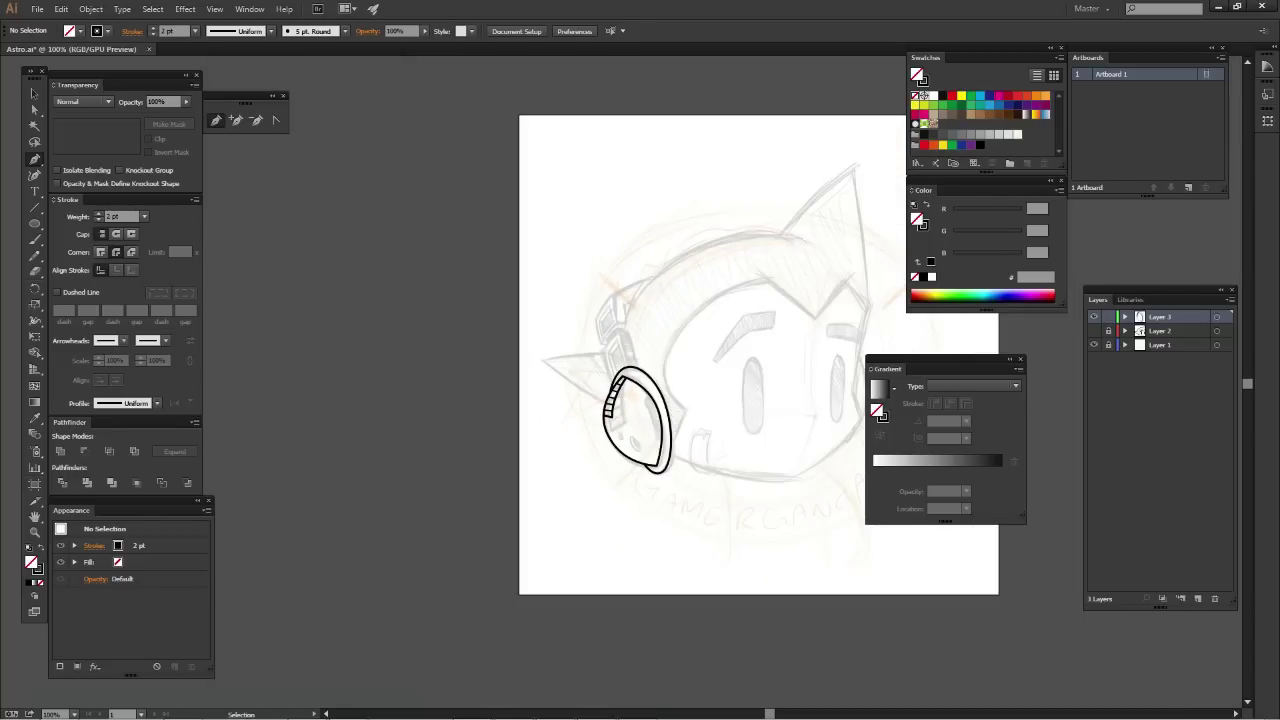
Draw a small ellipse on the ear piece's inner face and duplicate it offset slightly right
key(ctrl+plus)
key(ctrl+plus)
key(ctrl+plus)
key(ctrl+plus)
drag(700, 350, 510, 400)
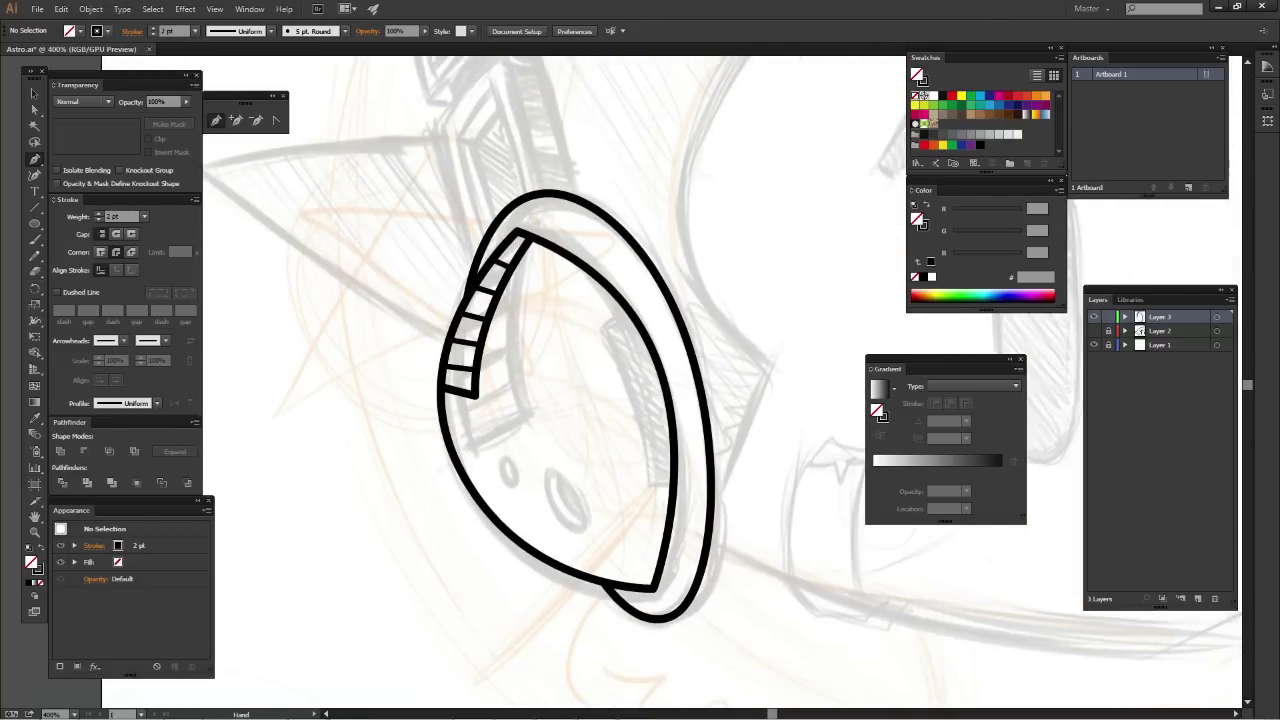
mouse_move(600, 420)
mouse_down()
mouse_move(636, 380)
mouse_move(644, 405)
mouse_up()
key(l)
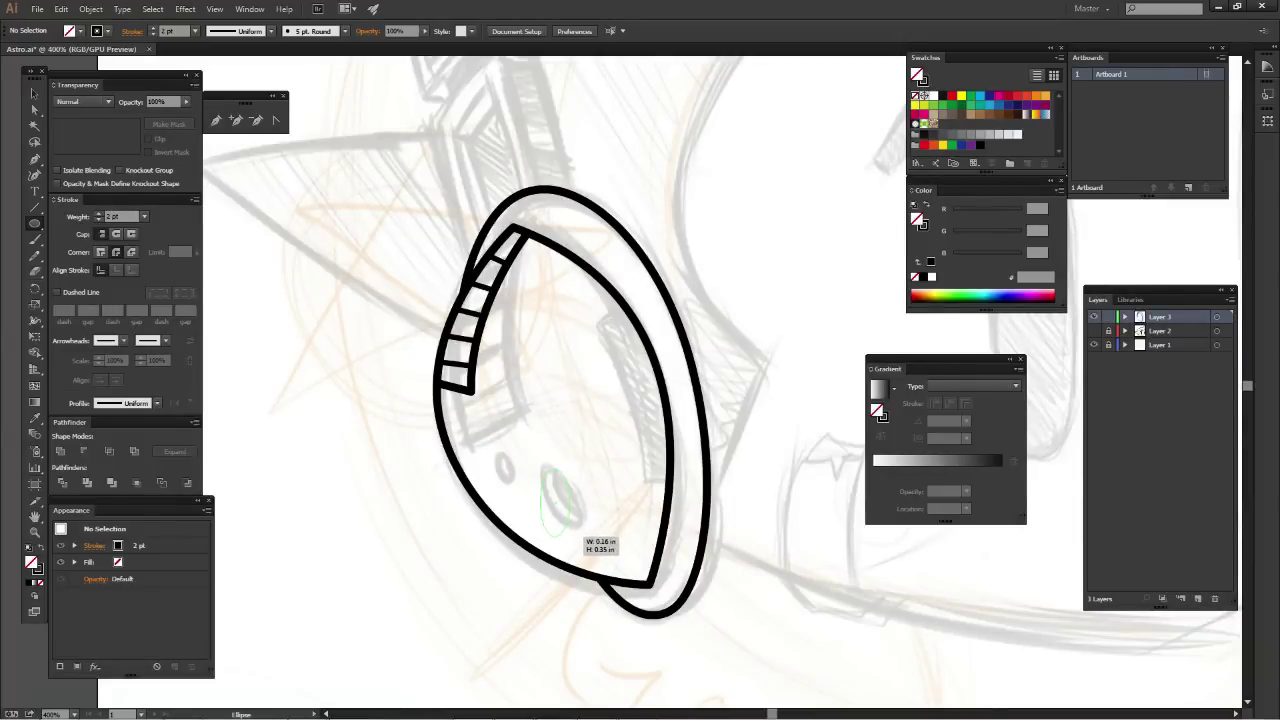
drag(538, 466, 570, 540)
key(ctrl+plus)
key(ctrl+plus)
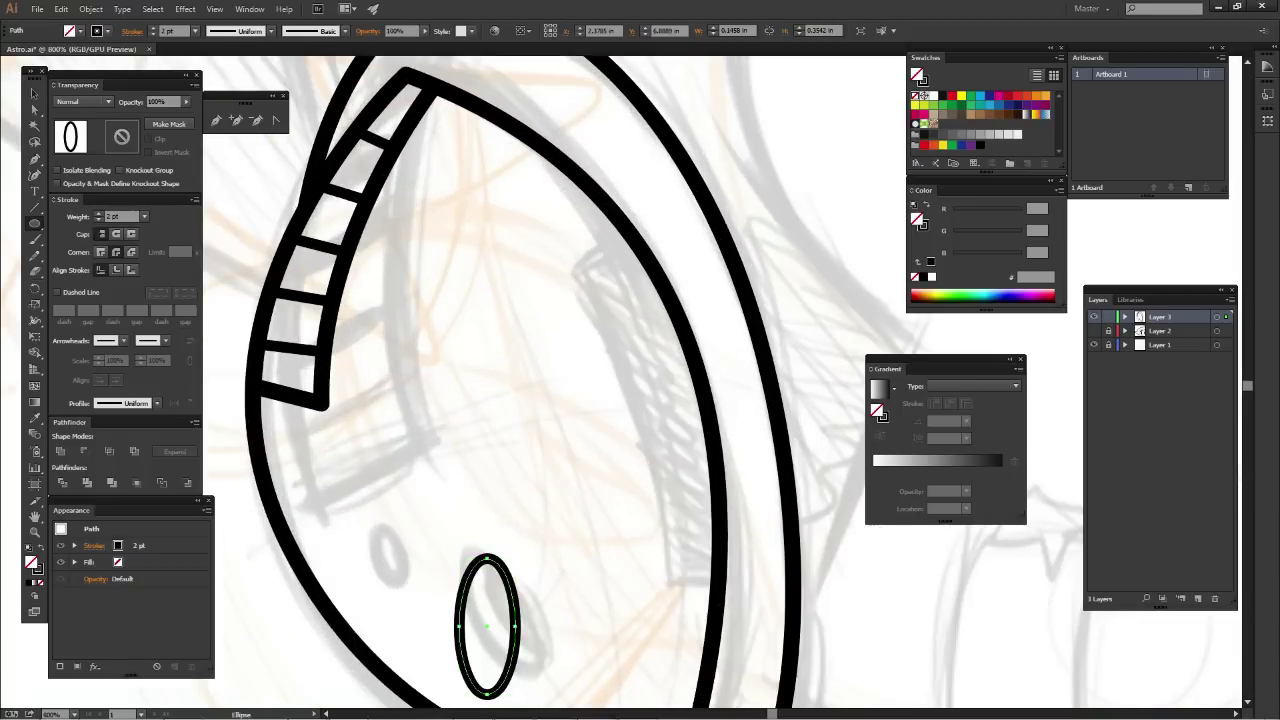
key(v)
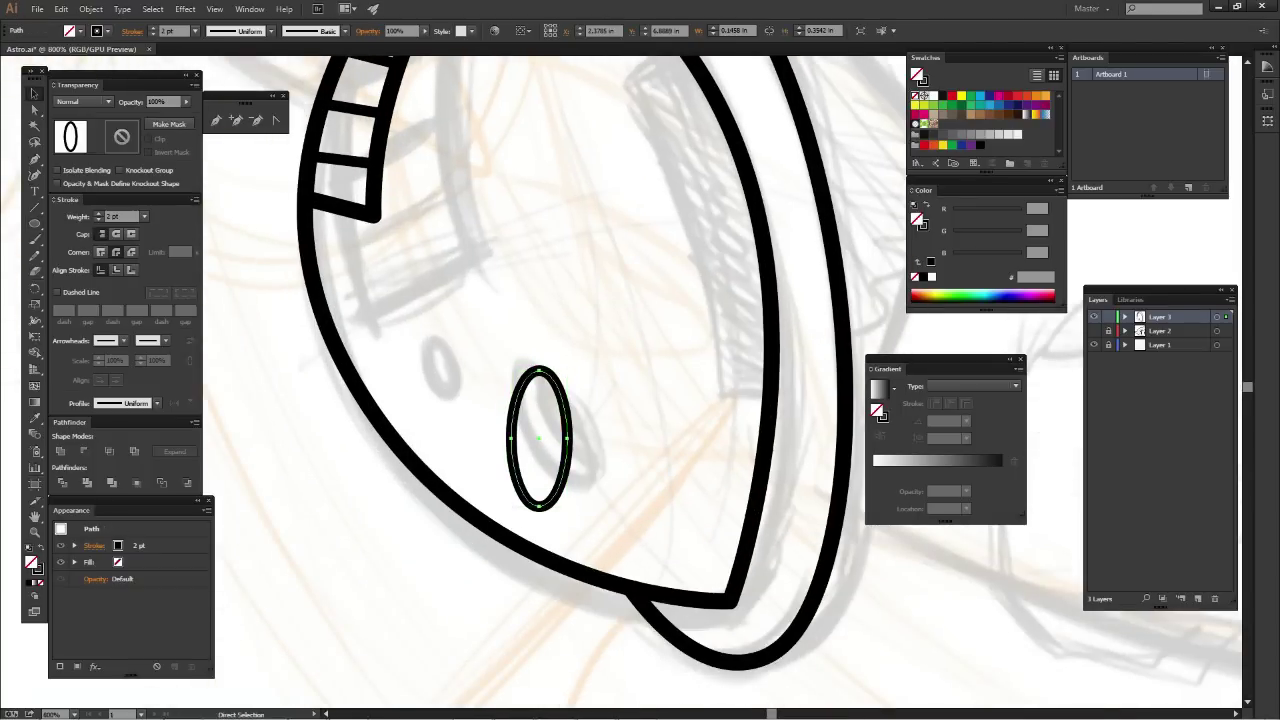
key(v)
drag(573, 456, 596, 456)
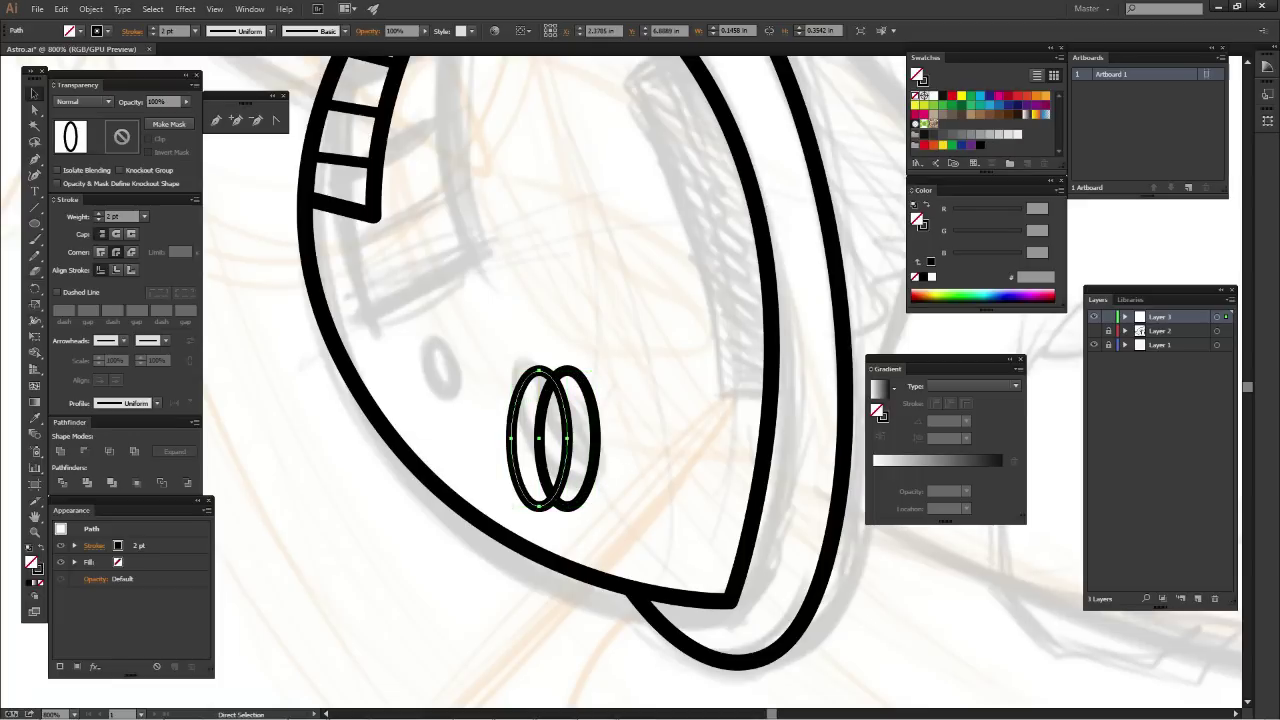
Try a Pathfinder Intersect on the two ear-hole ellipses, then undo it
key(ctrl+a)
click(110, 451)
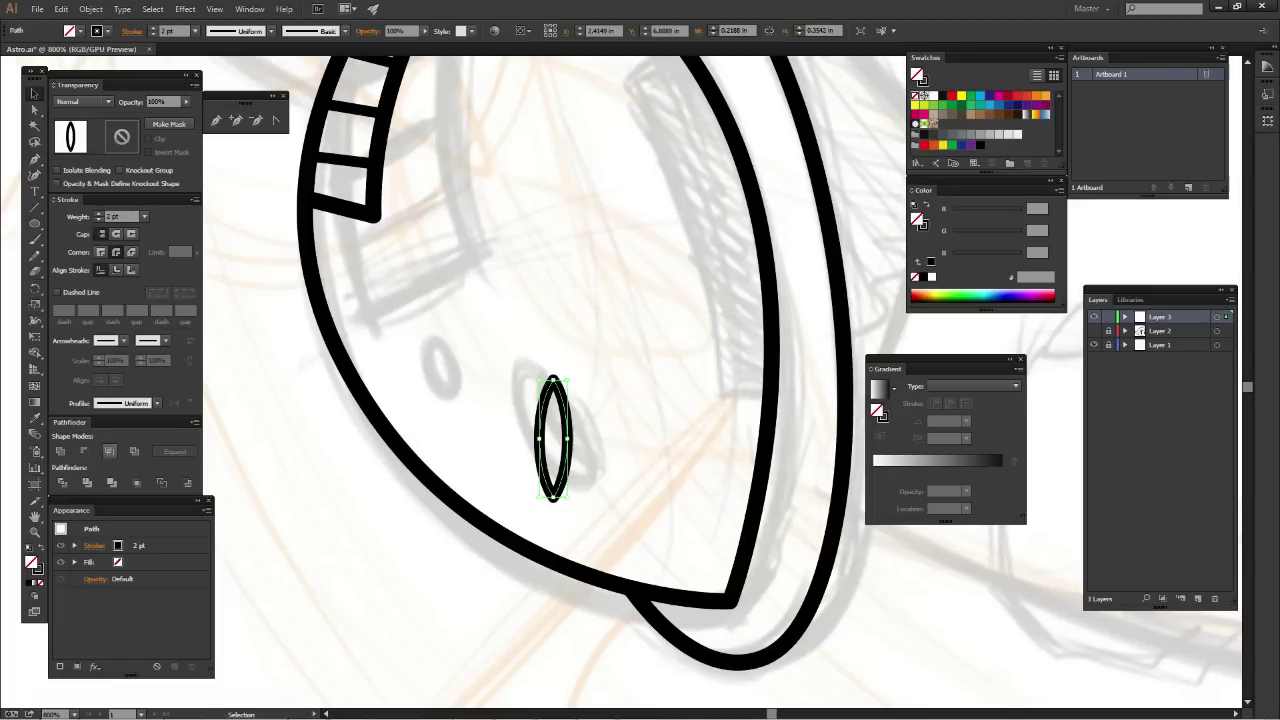
key(ctrl+z)
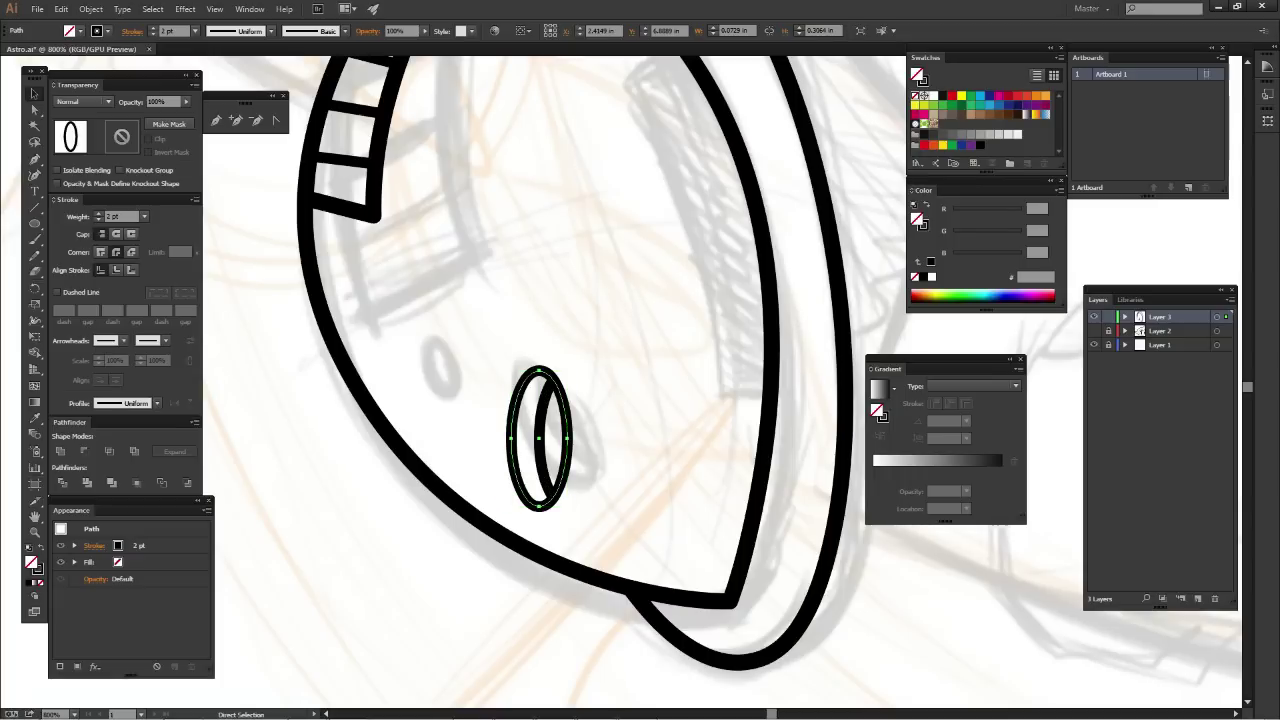
key(a)
key(v)
Check the inner and outer ellipses one at a time, then group both
click(545, 425)
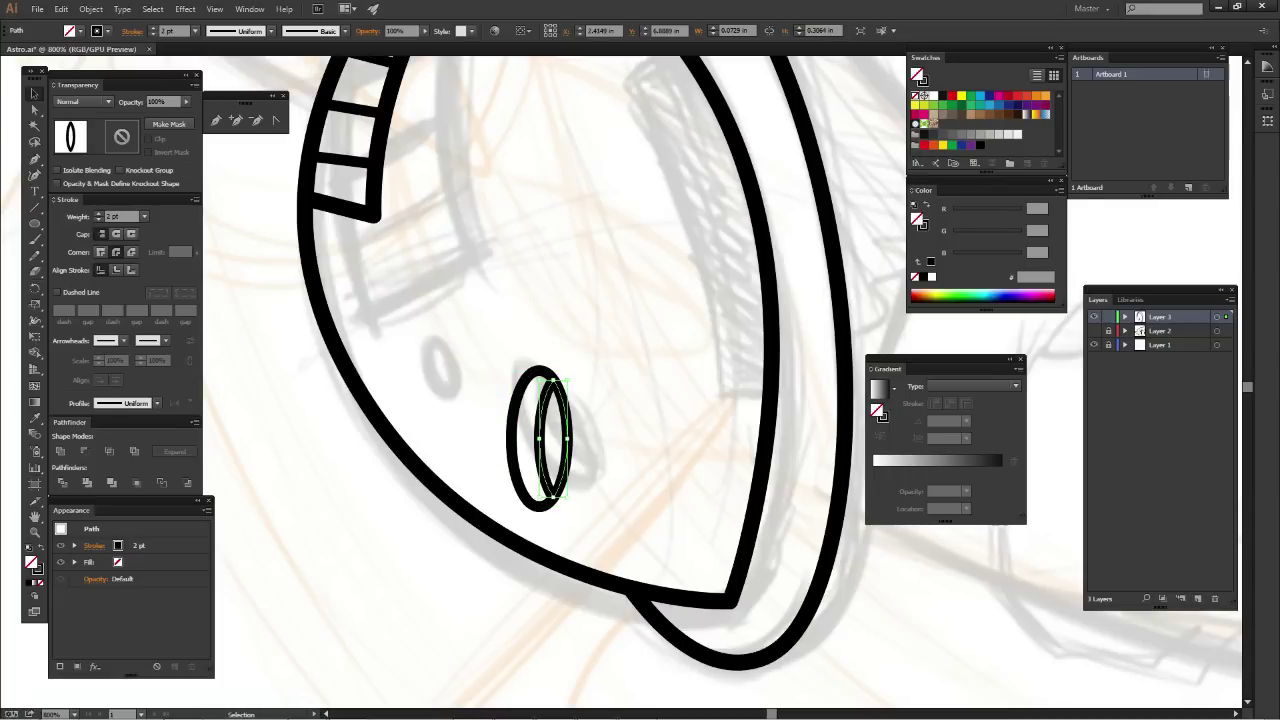
click(520, 393)
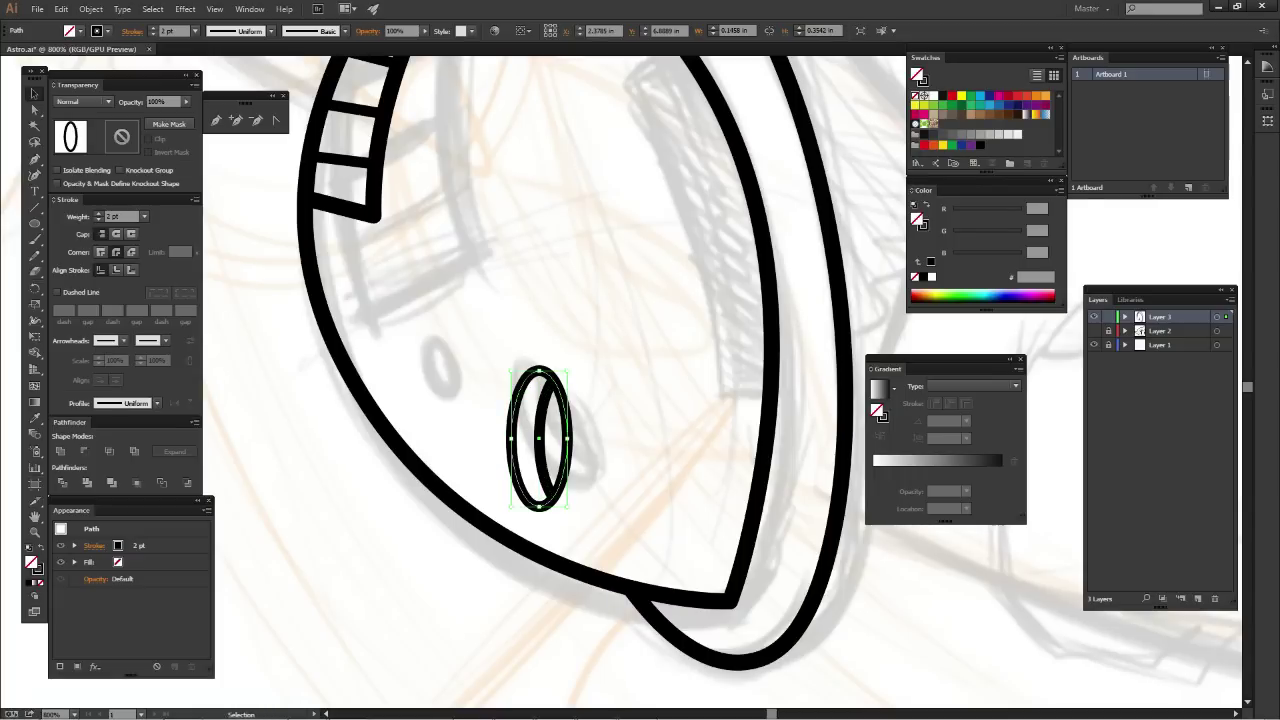
click(620, 430)
click(545, 425)
key(a)
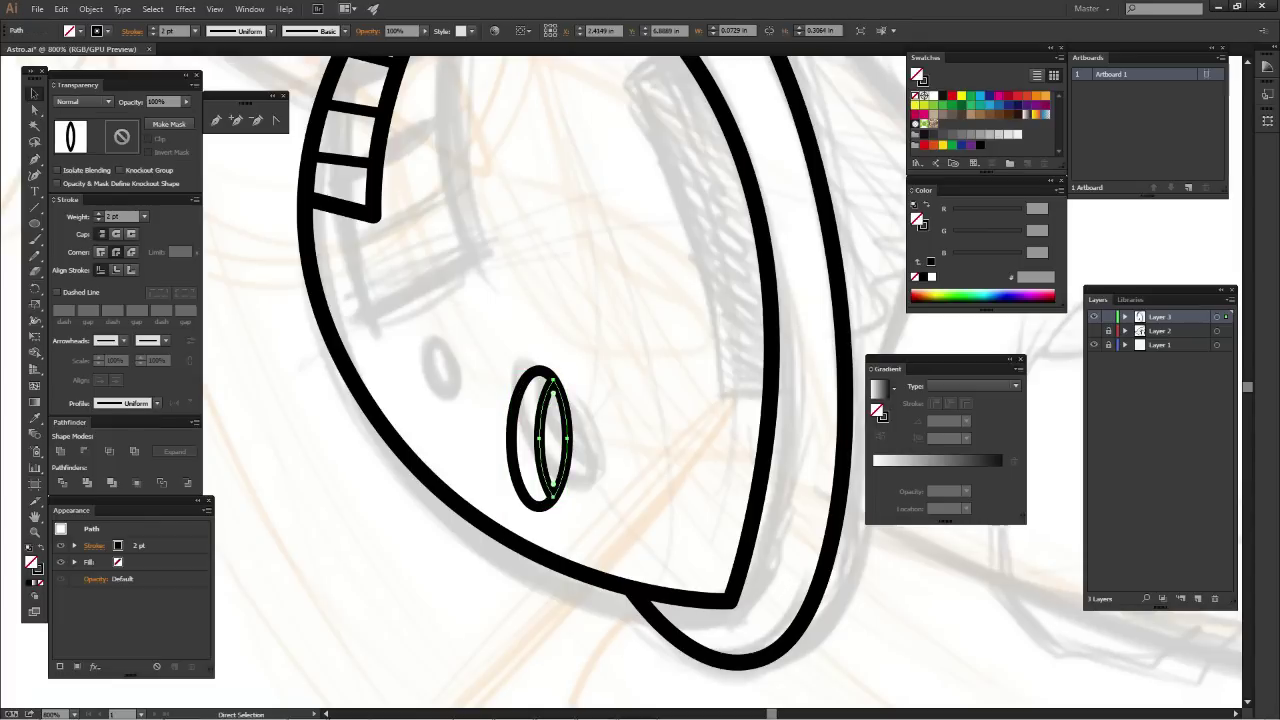
key(v)
key(ctrl+a)
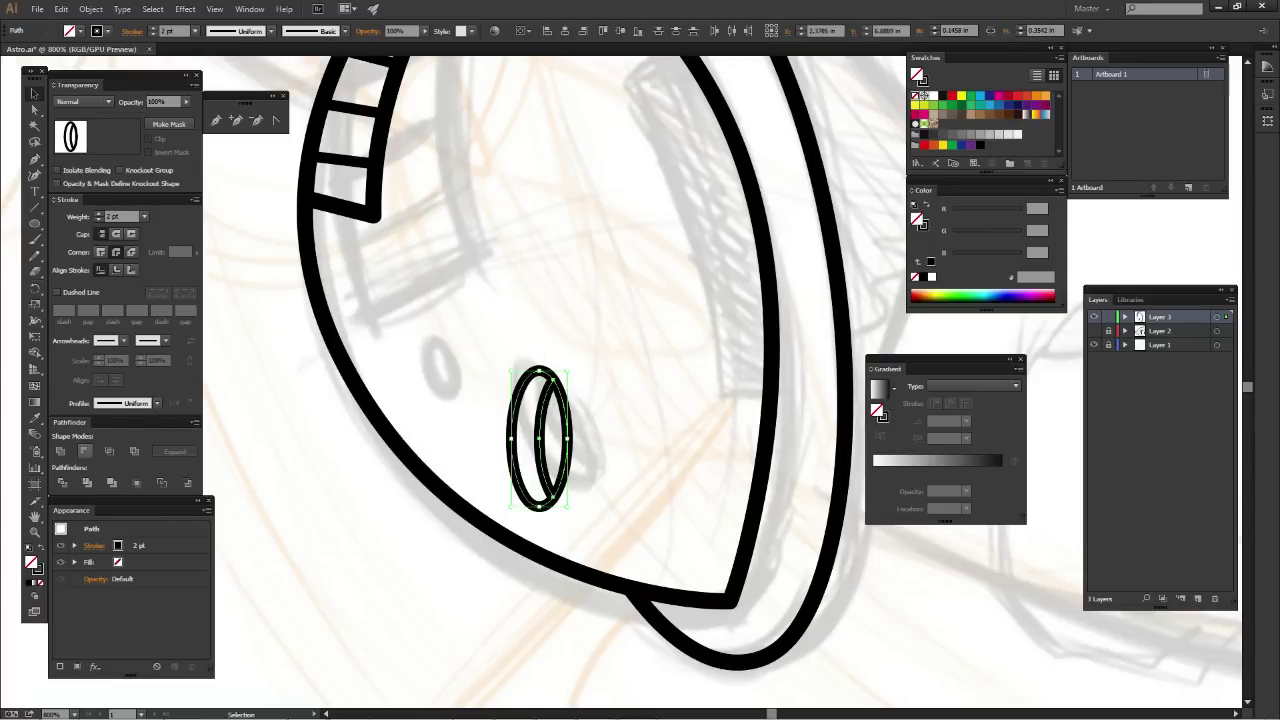
key(ctrl+g)
Ungroup the two ear-hole ellipses again from the right-click menu
key(ctrl+shift+a)
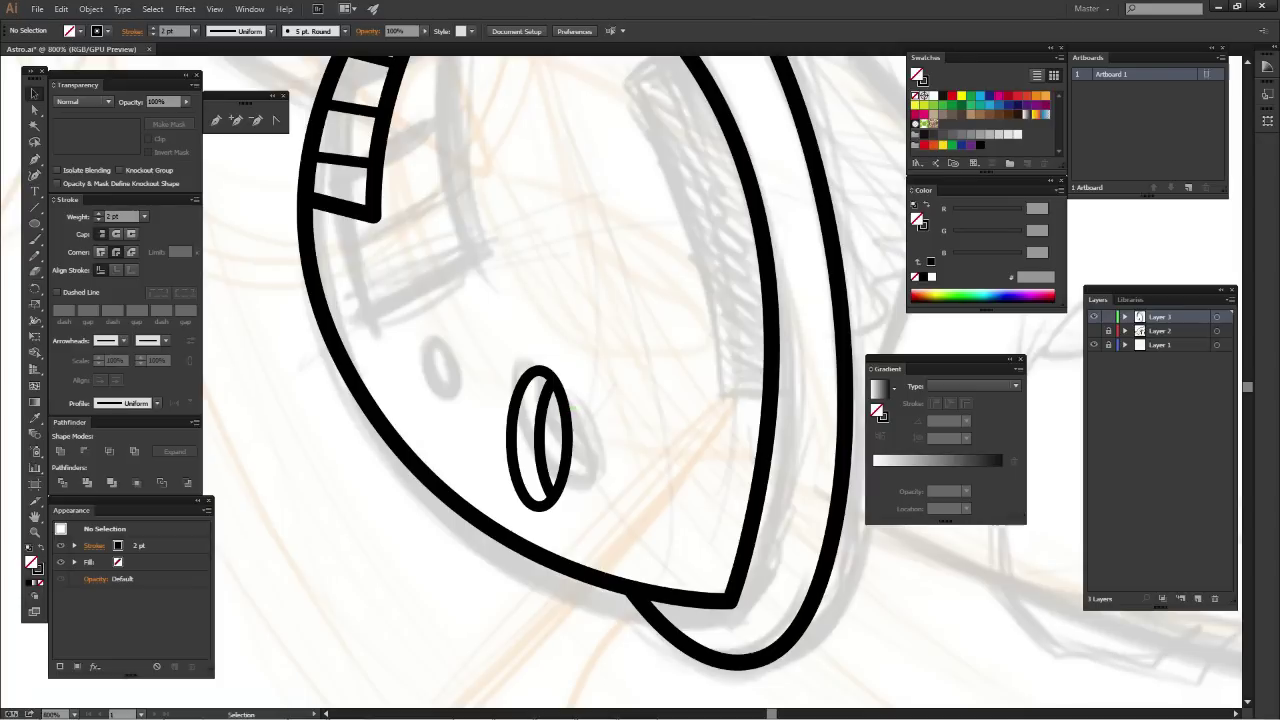
click(567, 411)
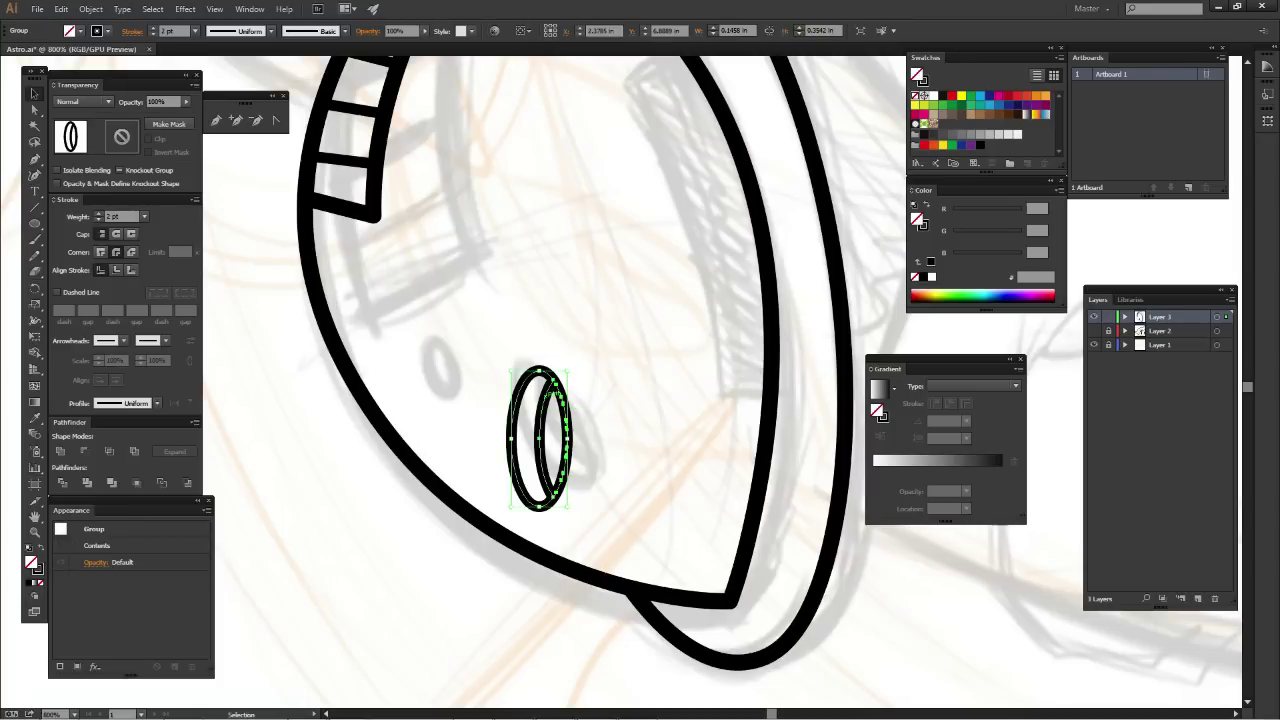
right_click(548, 395)
click(590, 476)
key(ctrl+shift+a)
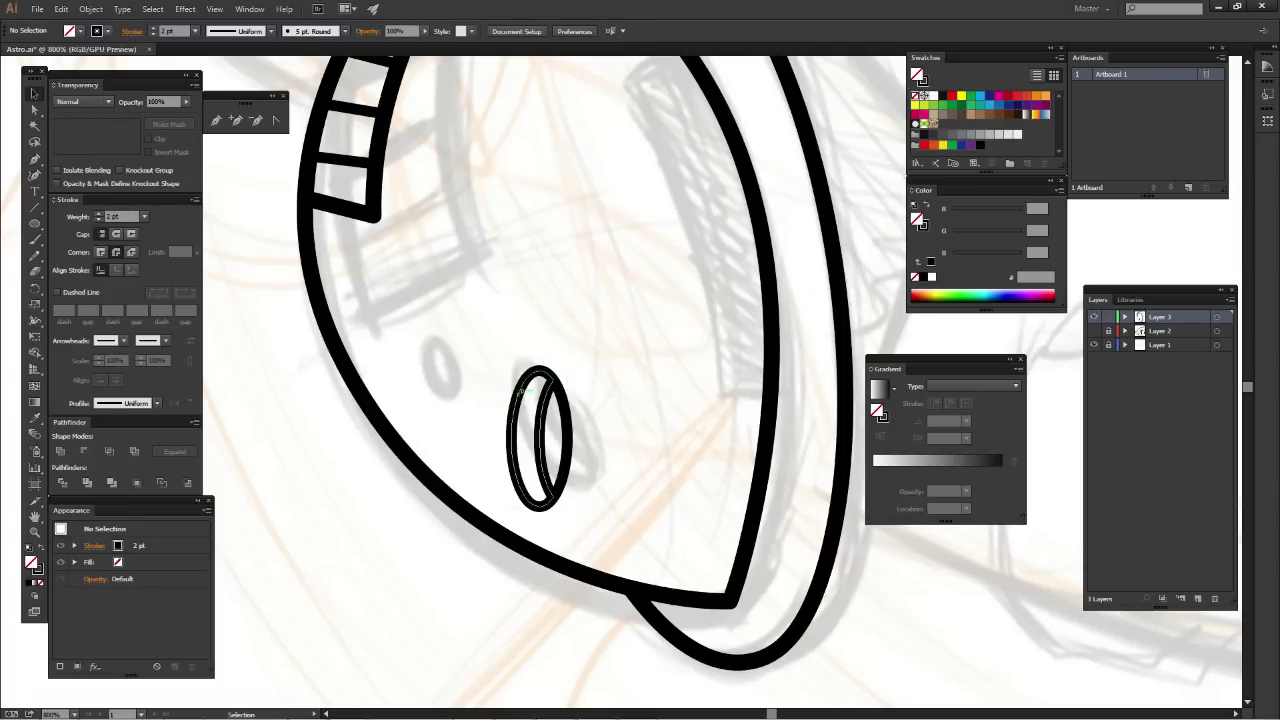
click(521, 393)
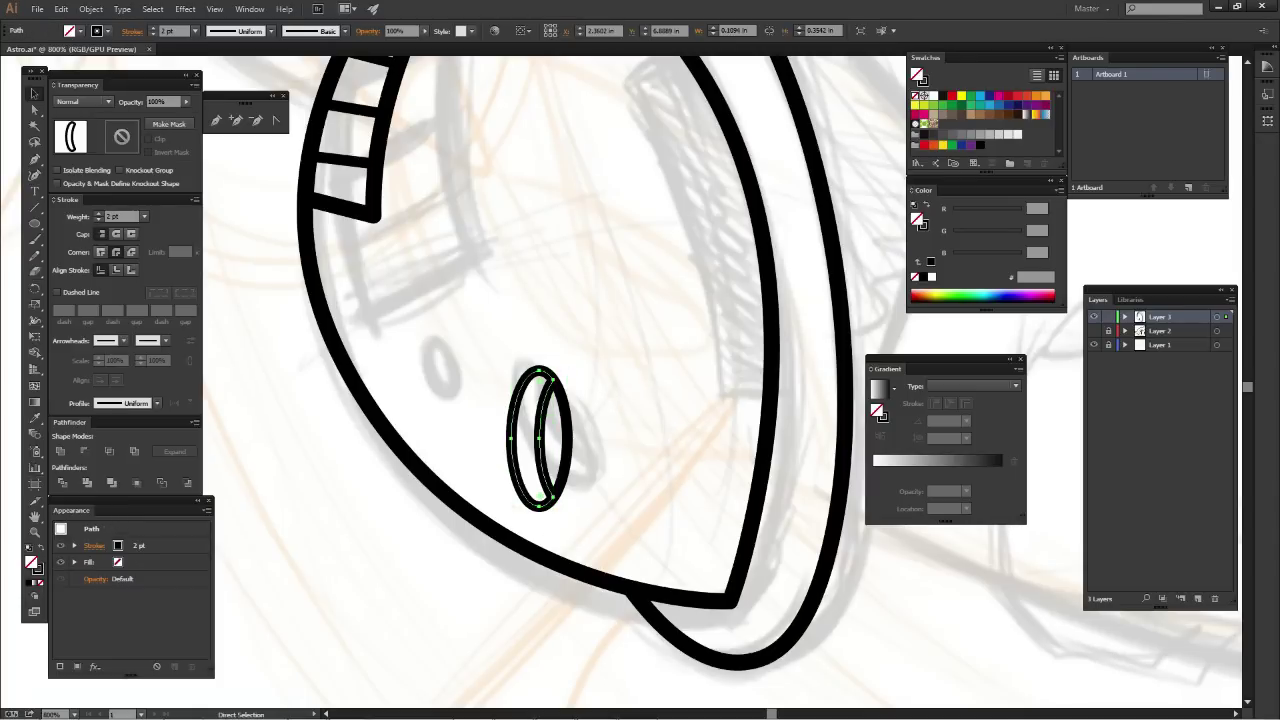
key(ctrl+shift+a)
Fill the thin inner ellipse solid black, after briefly deleting and restoring it
click(560, 435)
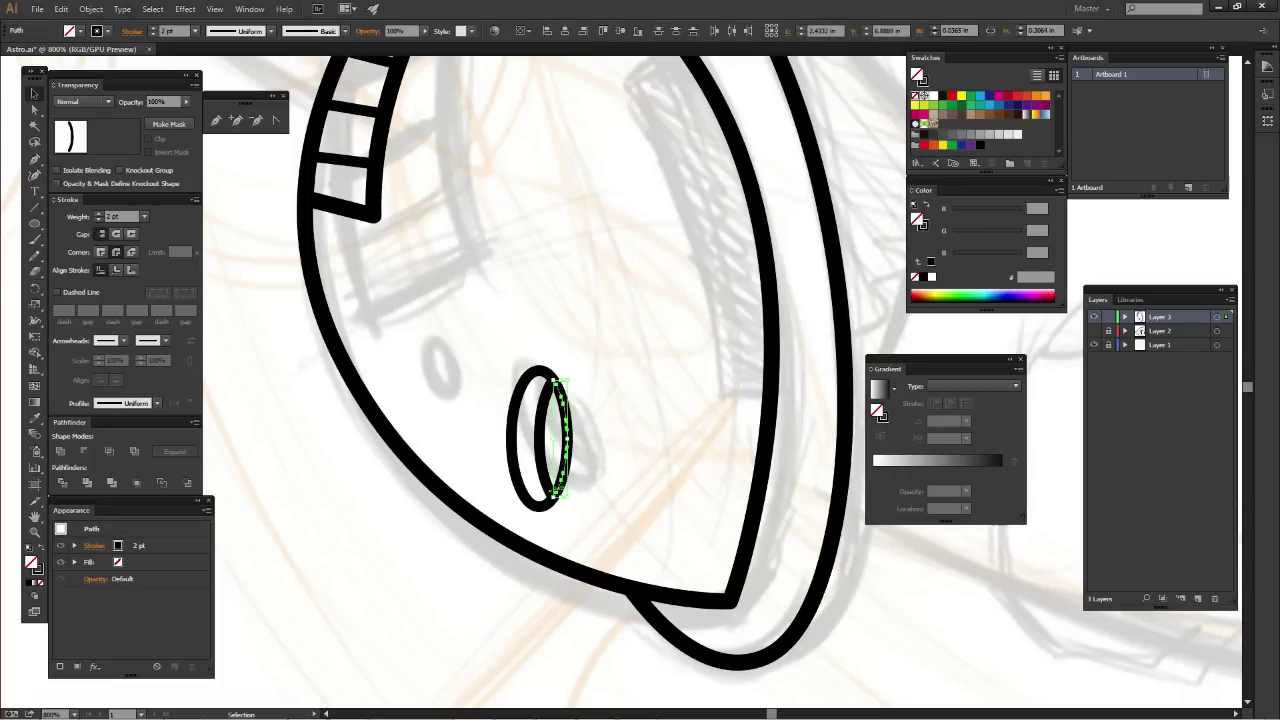
key(Delete)
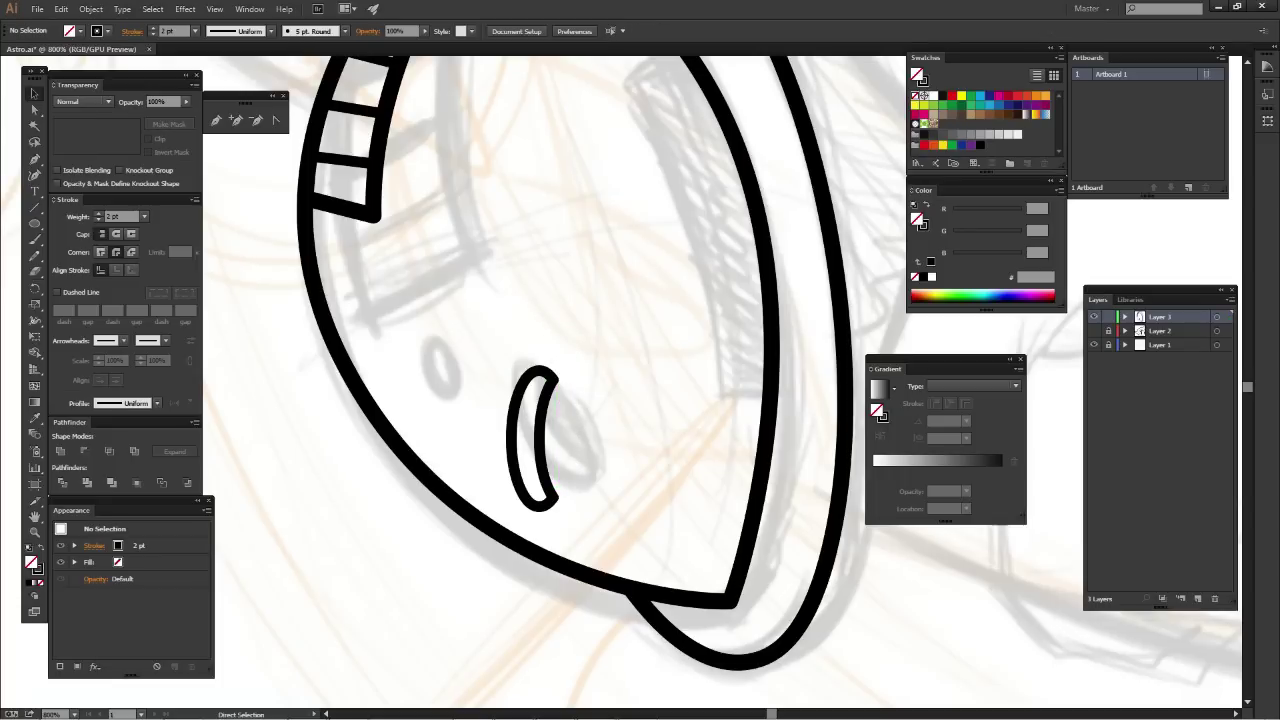
key(ctrl+z)
key(ctrl+shift+a)
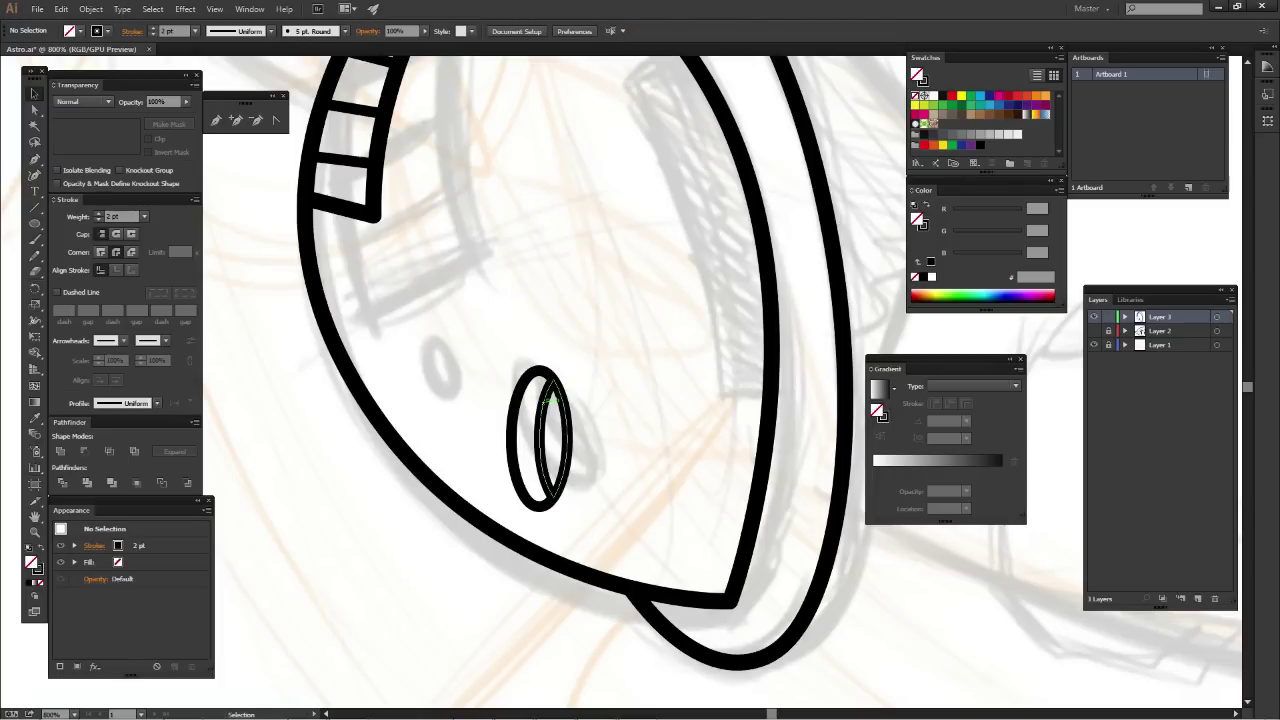
click(551, 400)
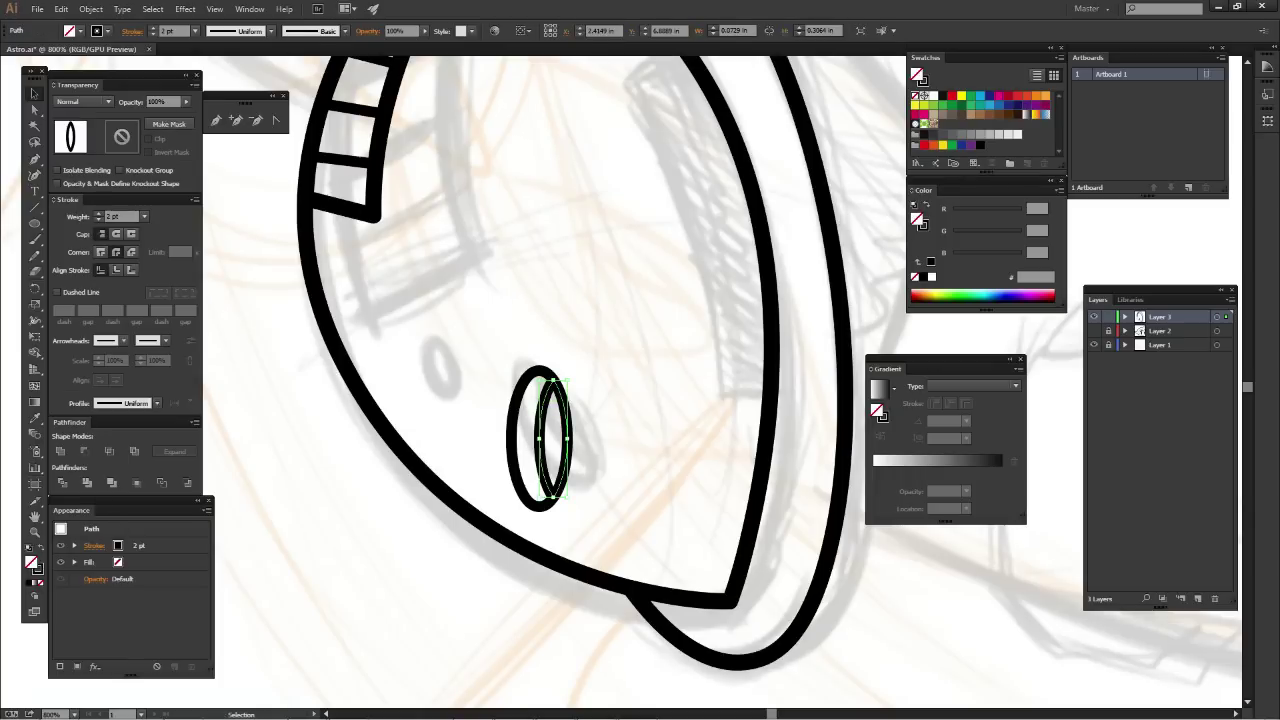
click(941, 95)
key(ctrl+shift+a)
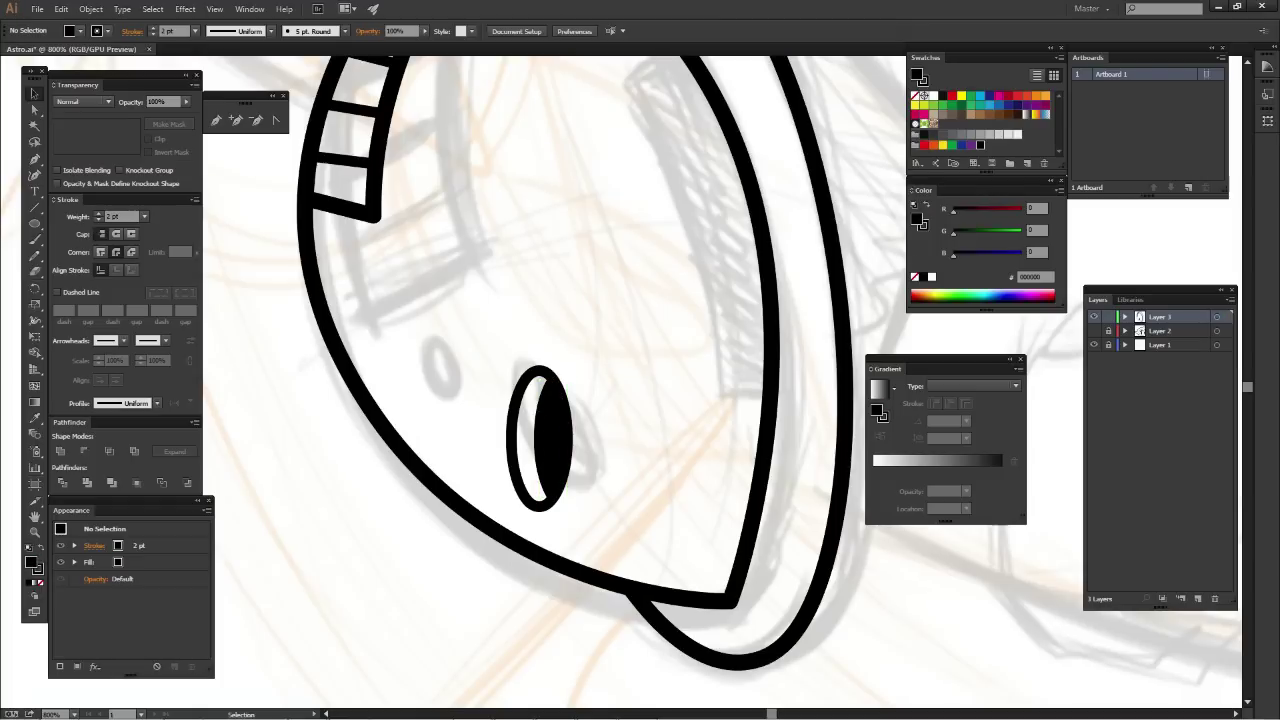
Tilt and widen both hole ellipses, then zoom out to the whole head
drag(512, 343, 590, 450)
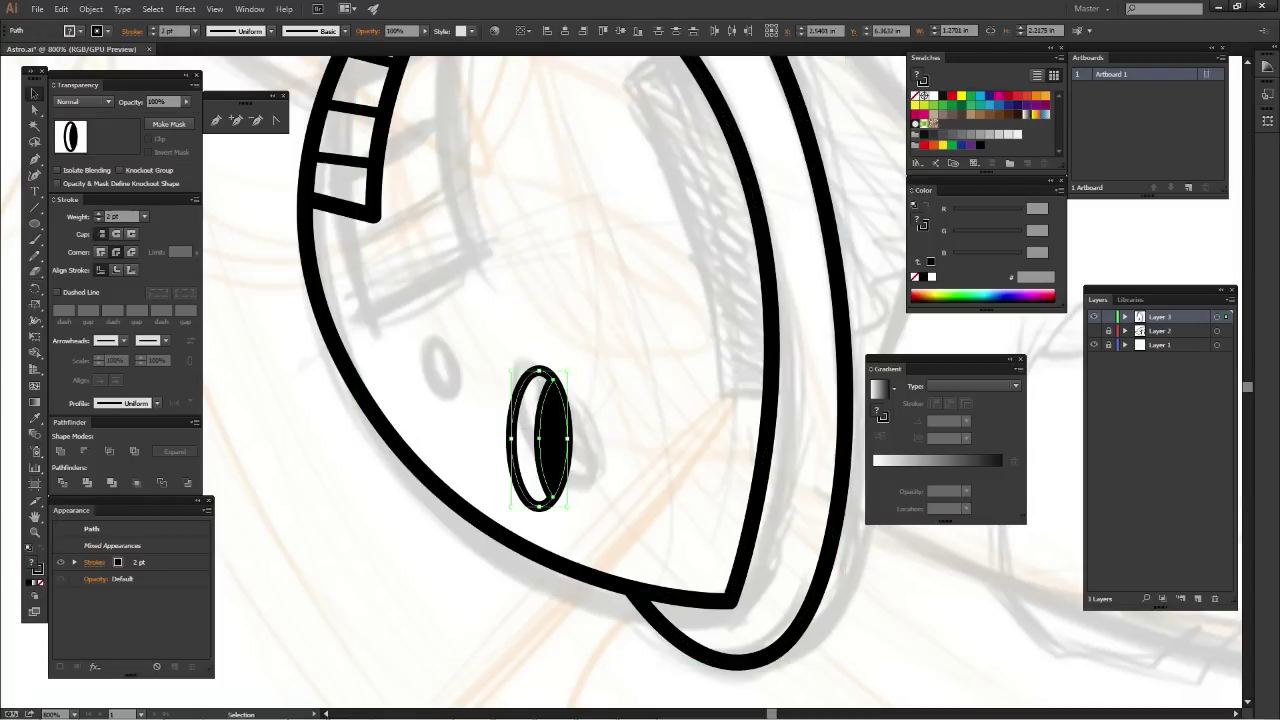
key(ctrl+shift+a)
drag(486, 360, 560, 410)
drag(568, 508, 601, 498)
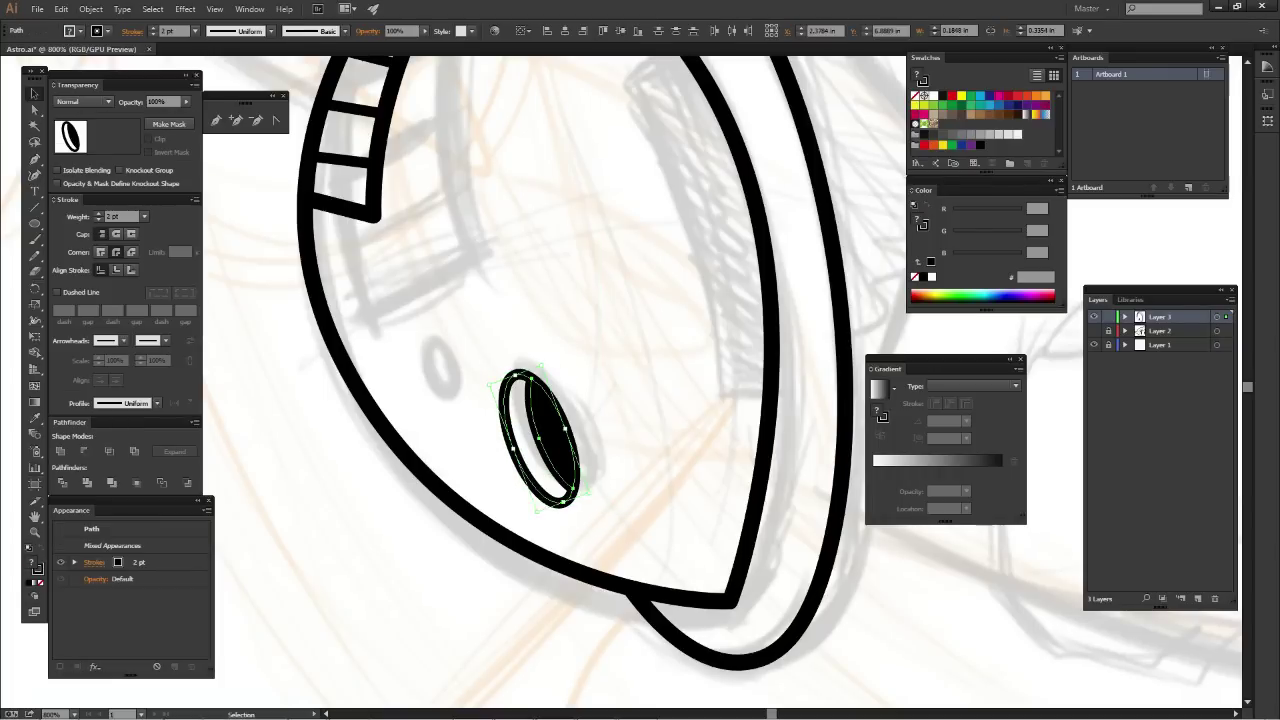
key(ctrl+shift+a)
key(ctrl+minus)
key(ctrl+minus)
key(ctrl+minus)
key(ctrl+minus)
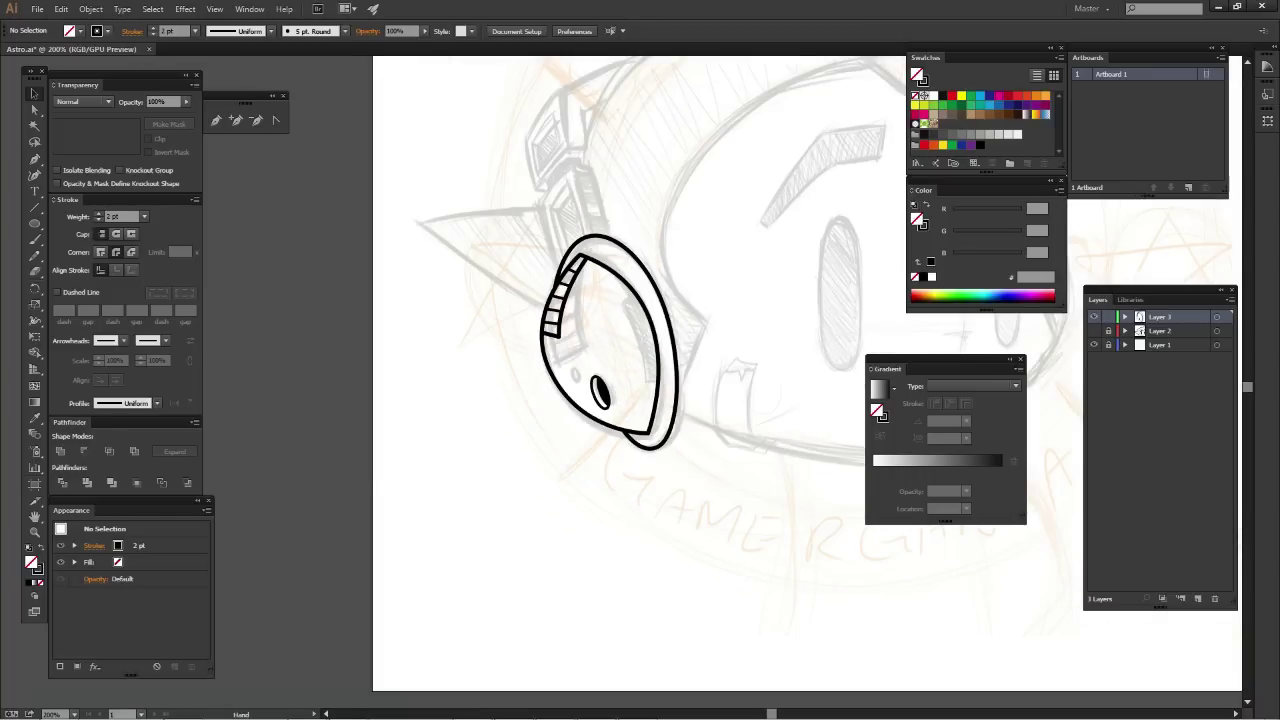
drag(640, 360, 485, 510)
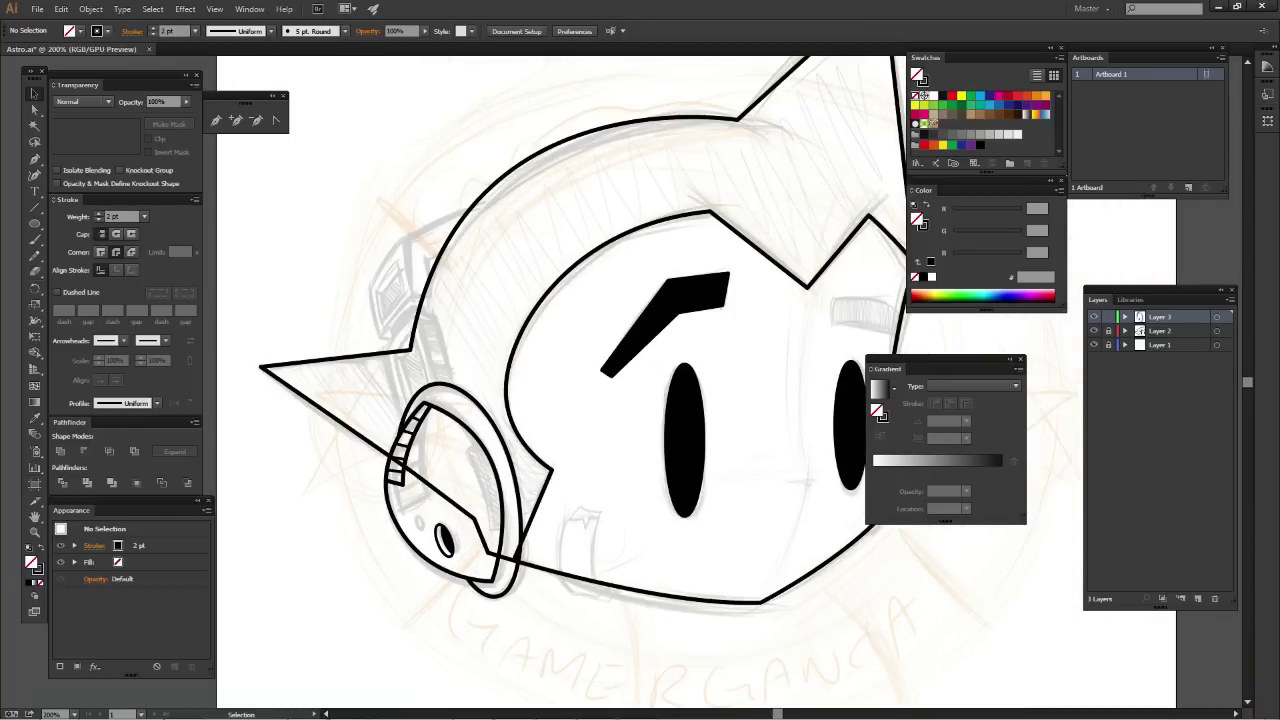
drag(640, 360, 572, 387)
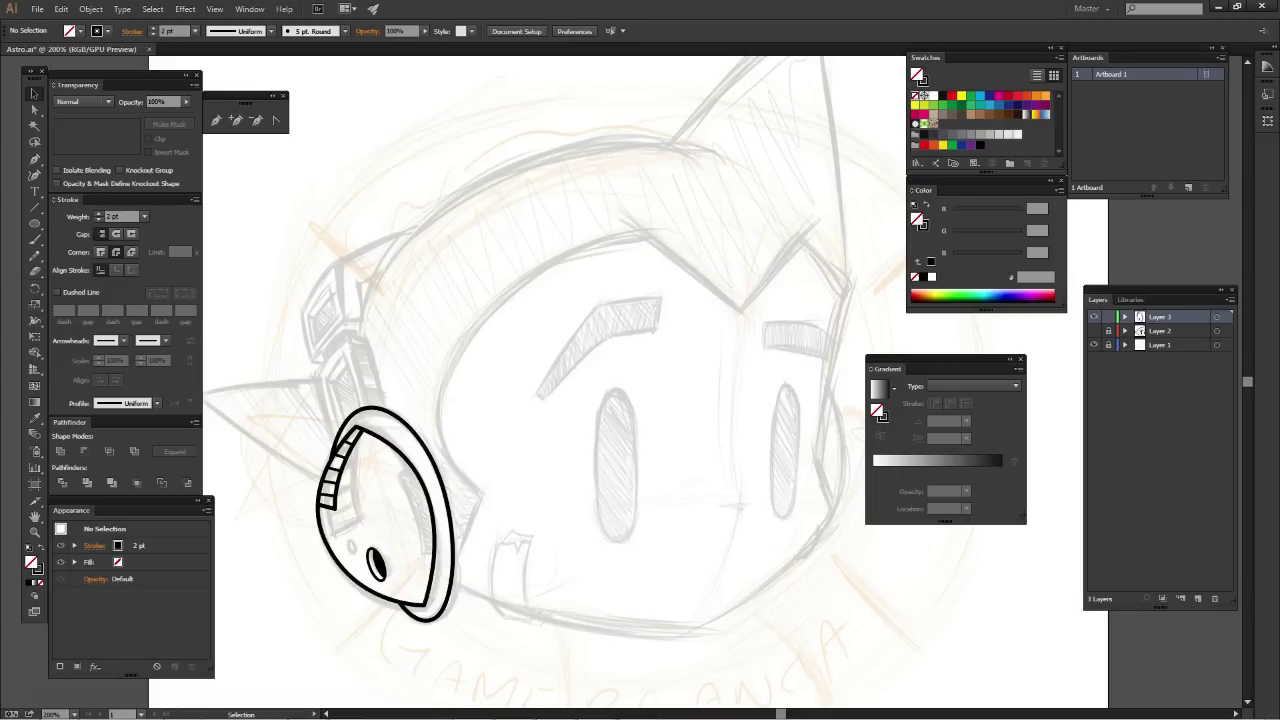
scroll(650, 380, left, 1)
scroll(650, 380, left, 4)
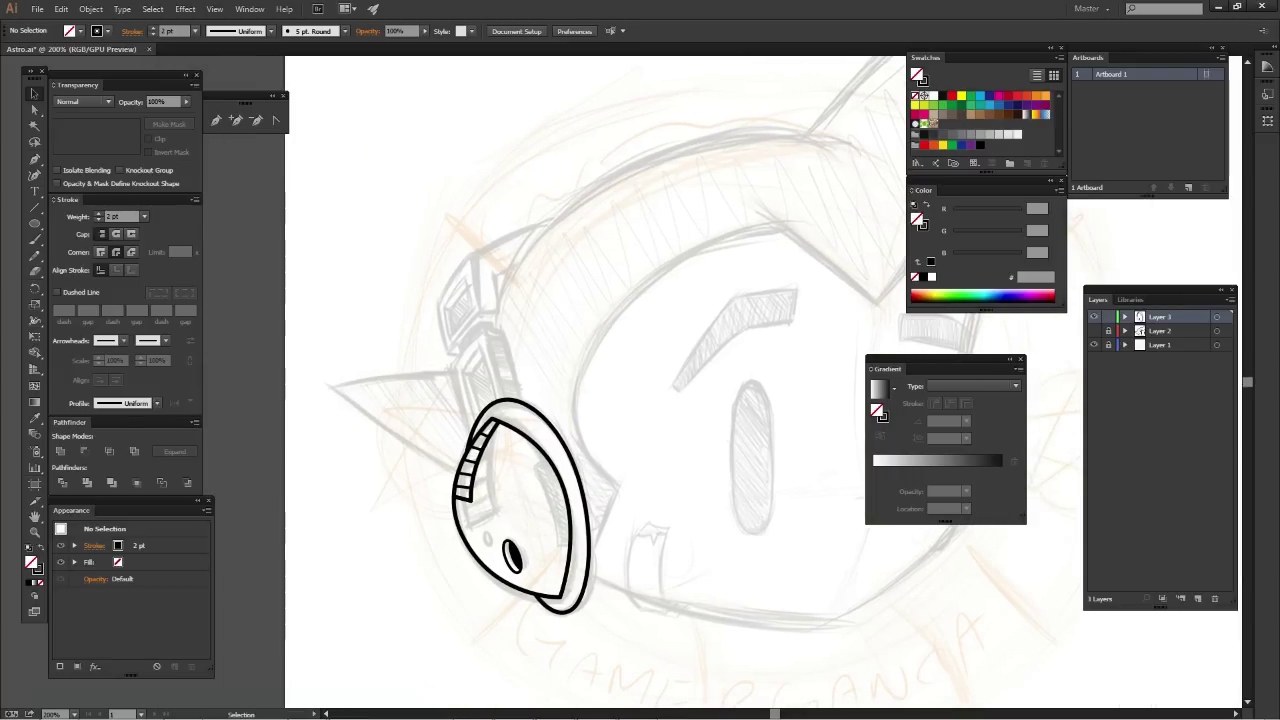
scroll(517, 400, up, 2)
scroll(517, 400, up, 2)
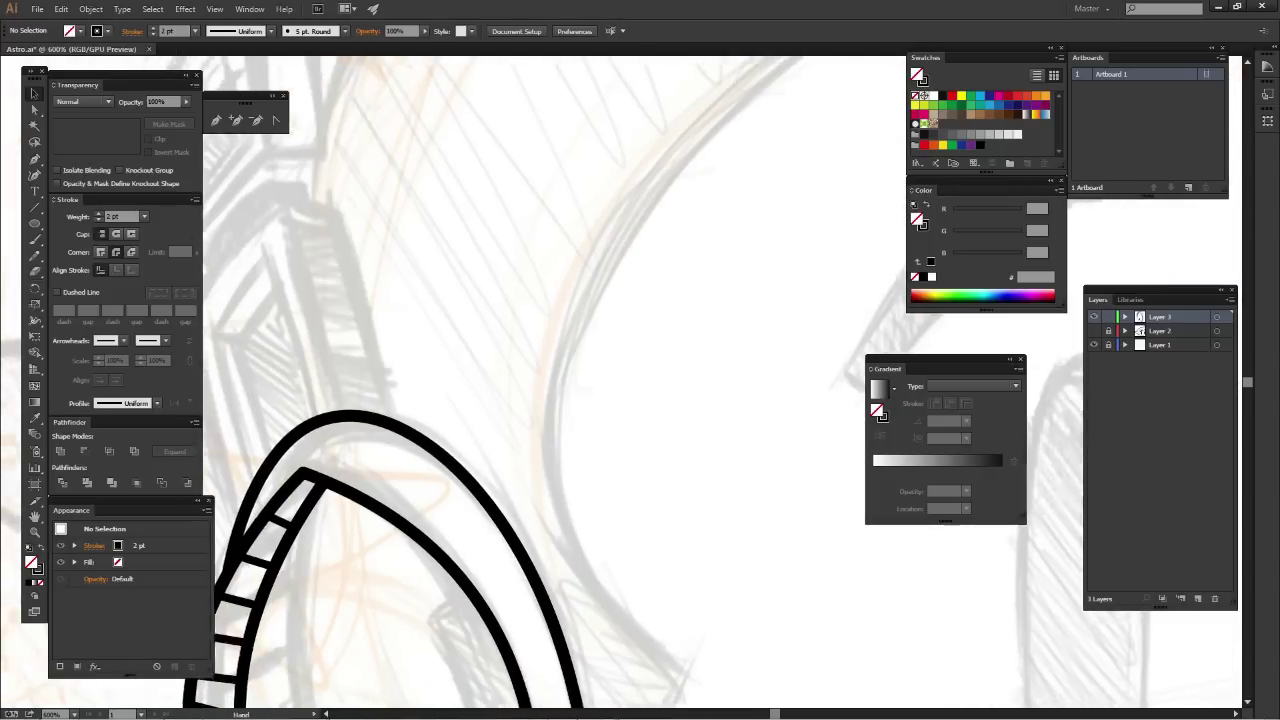
scroll(517, 400, up, 1)
drag(517, 400, 712, 380)
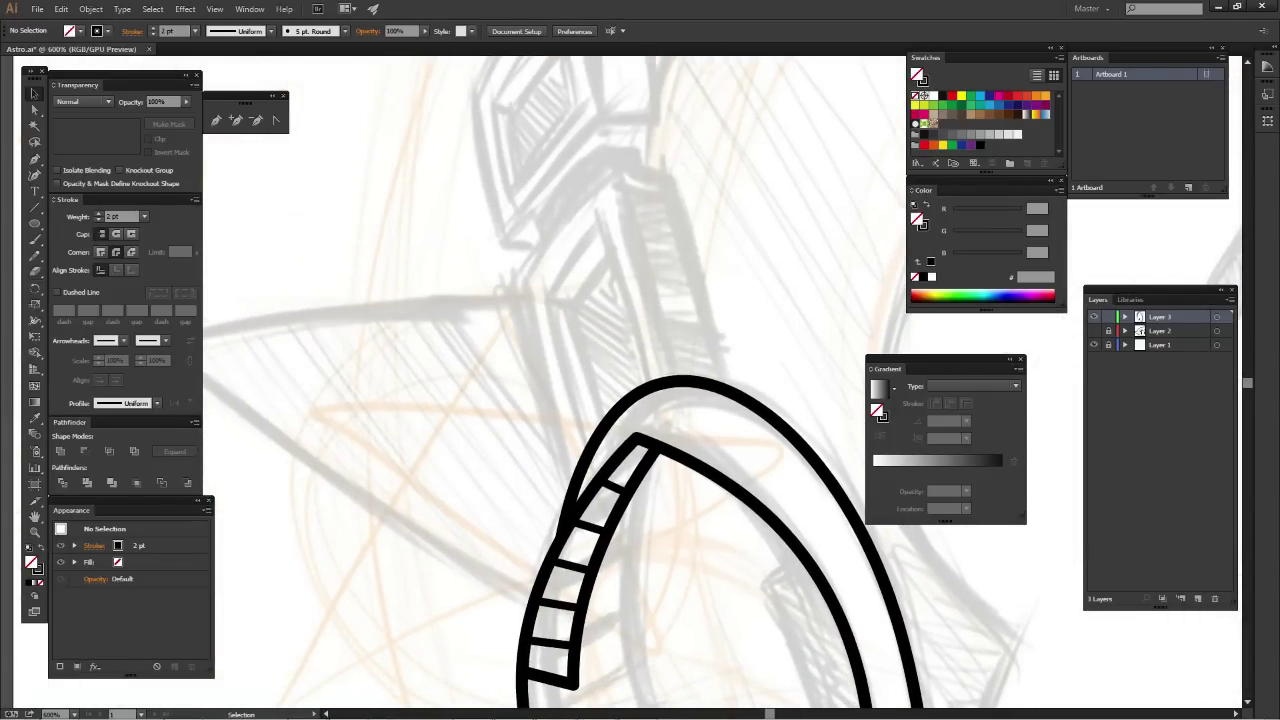
key(p)
scroll(640, 400, down, 1)
scroll(640, 400, up, 1)
drag(600, 380, 575, 480)
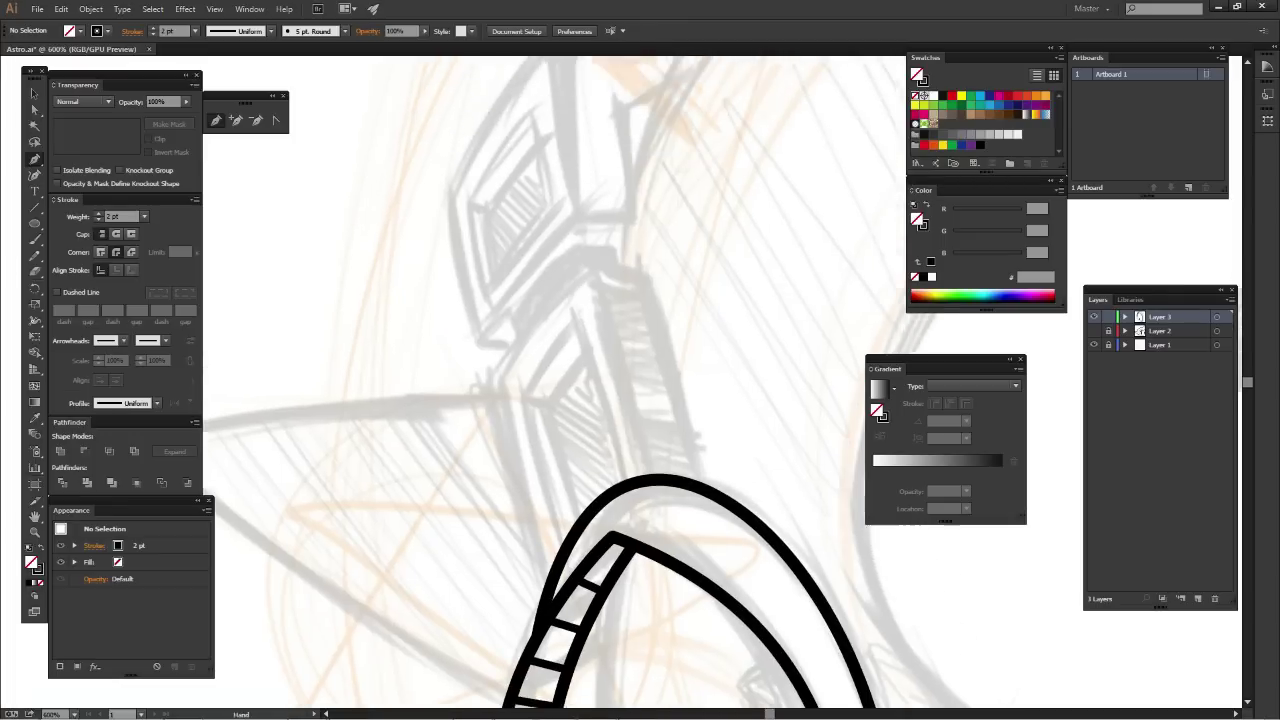
mouse_move(640, 400)
mouse_down()
mouse_move(608, 411)
mouse_move(615, 295)
mouse_up()
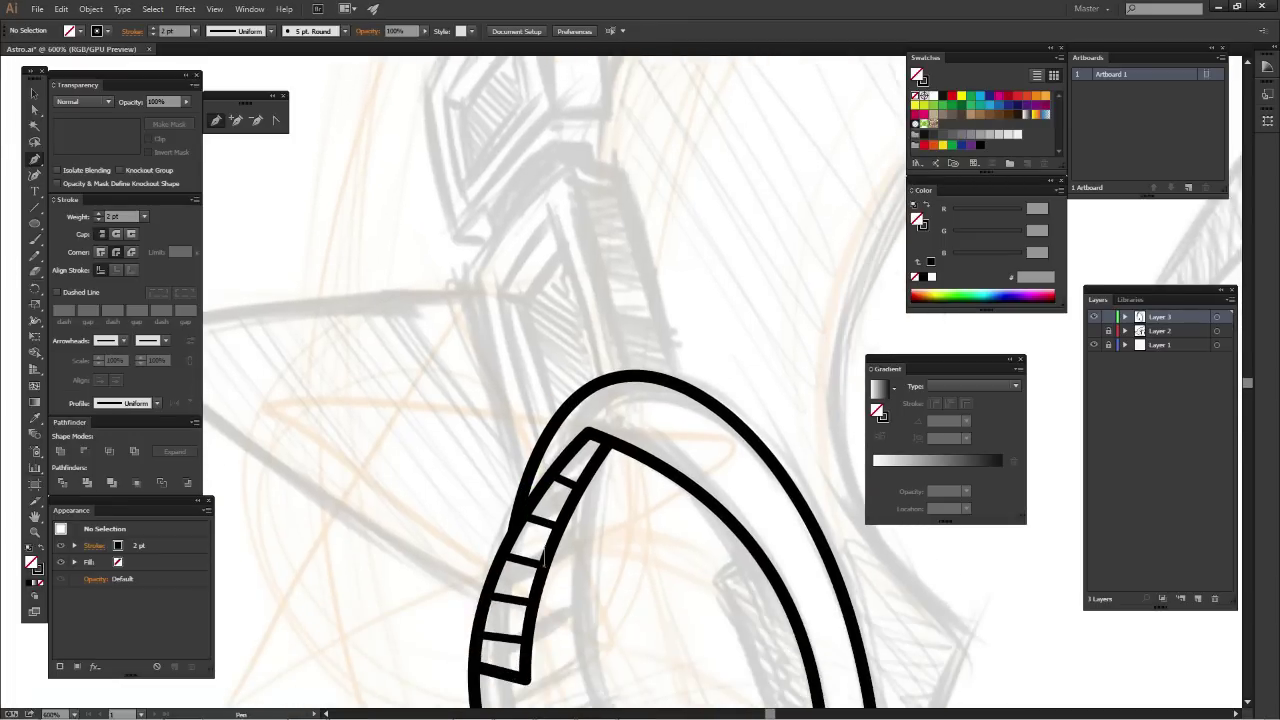
click(553, 597)
drag(458, 92, 508, 234)
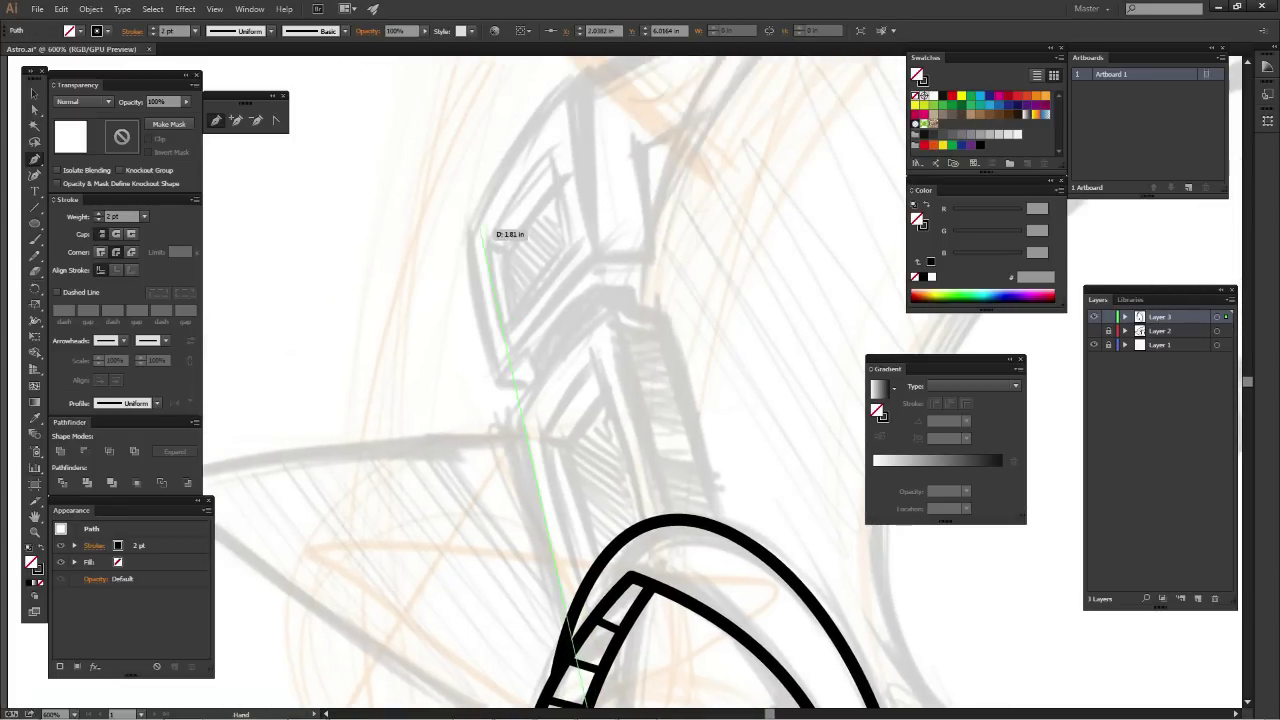
click(475, 232)
drag(575, 205, 532, 346)
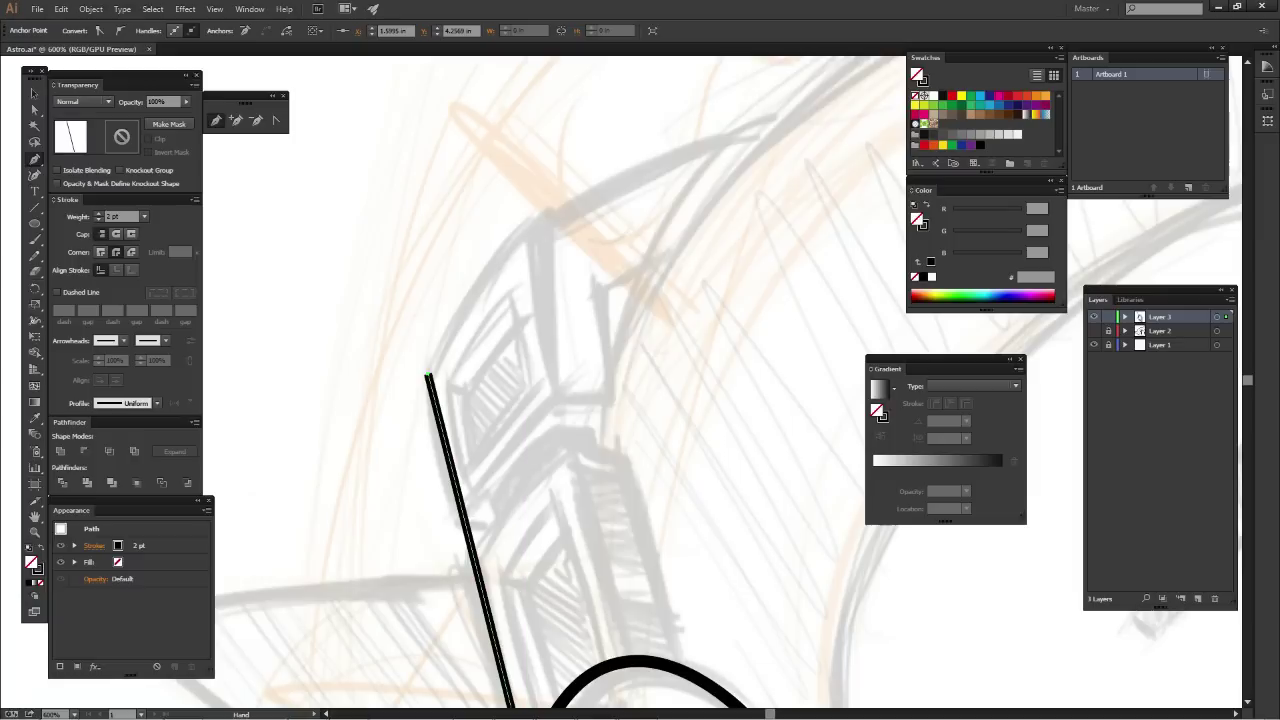
click(546, 214)
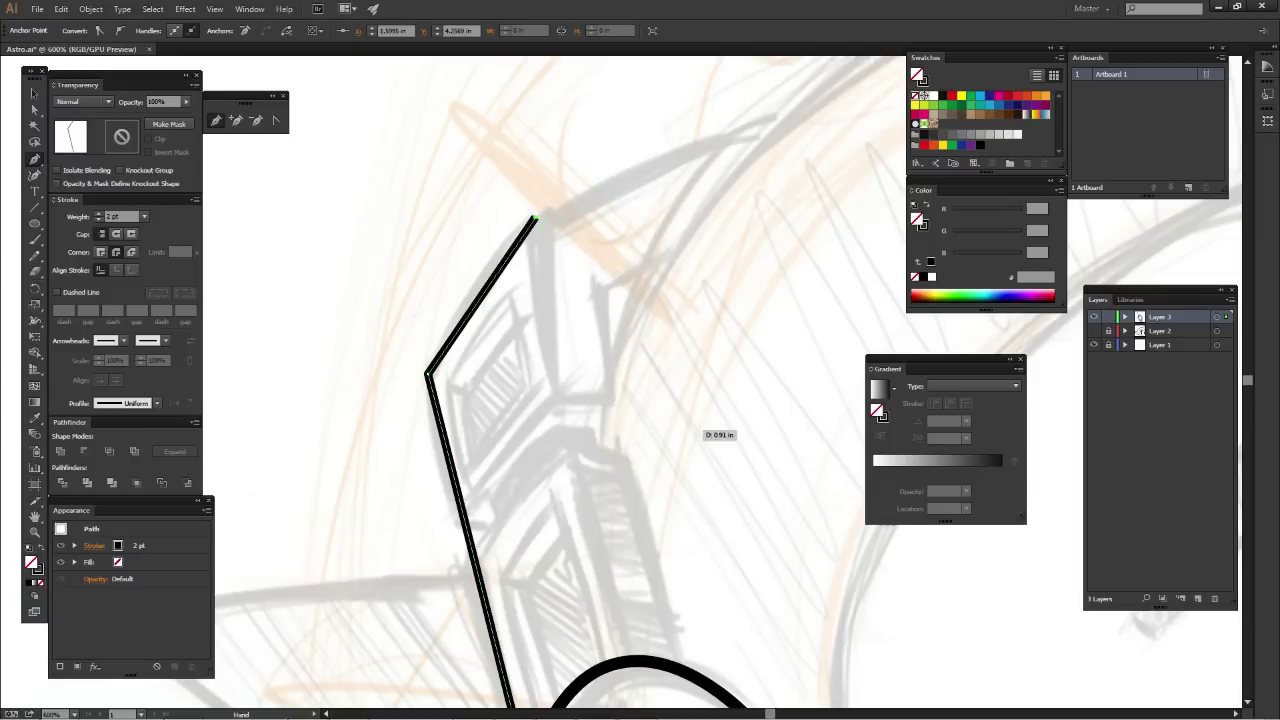
mouse_move(690, 432)
mouse_down()
mouse_move(674, 320)
mouse_move(627, 237)
mouse_up()
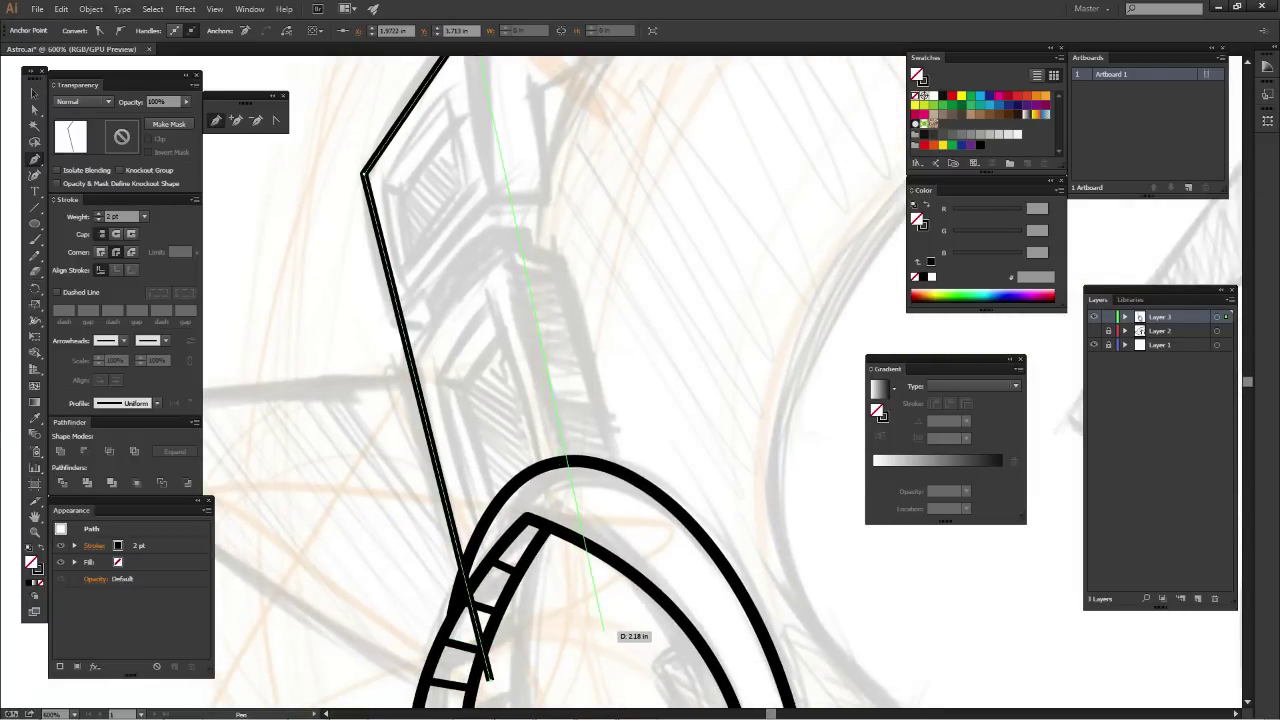
click(600, 628)
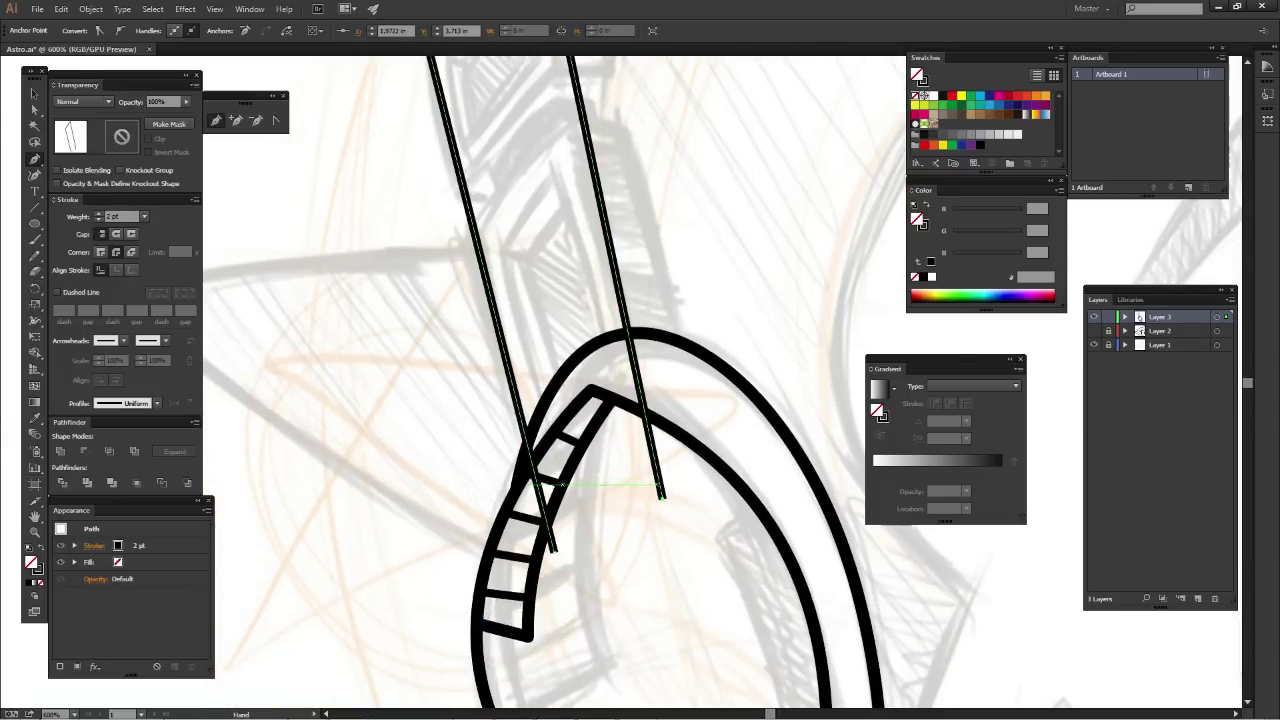
drag(600, 628, 660, 495)
key(ctrl+z)
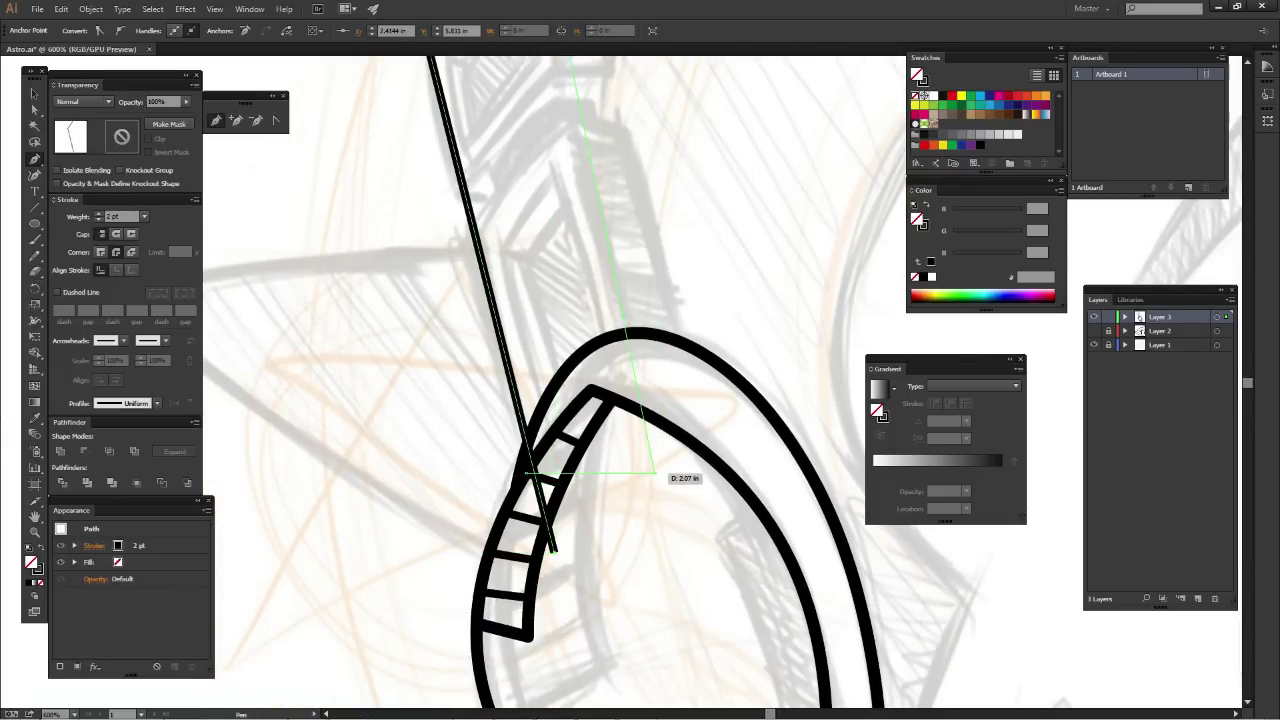
click(660, 472)
click(555, 553)
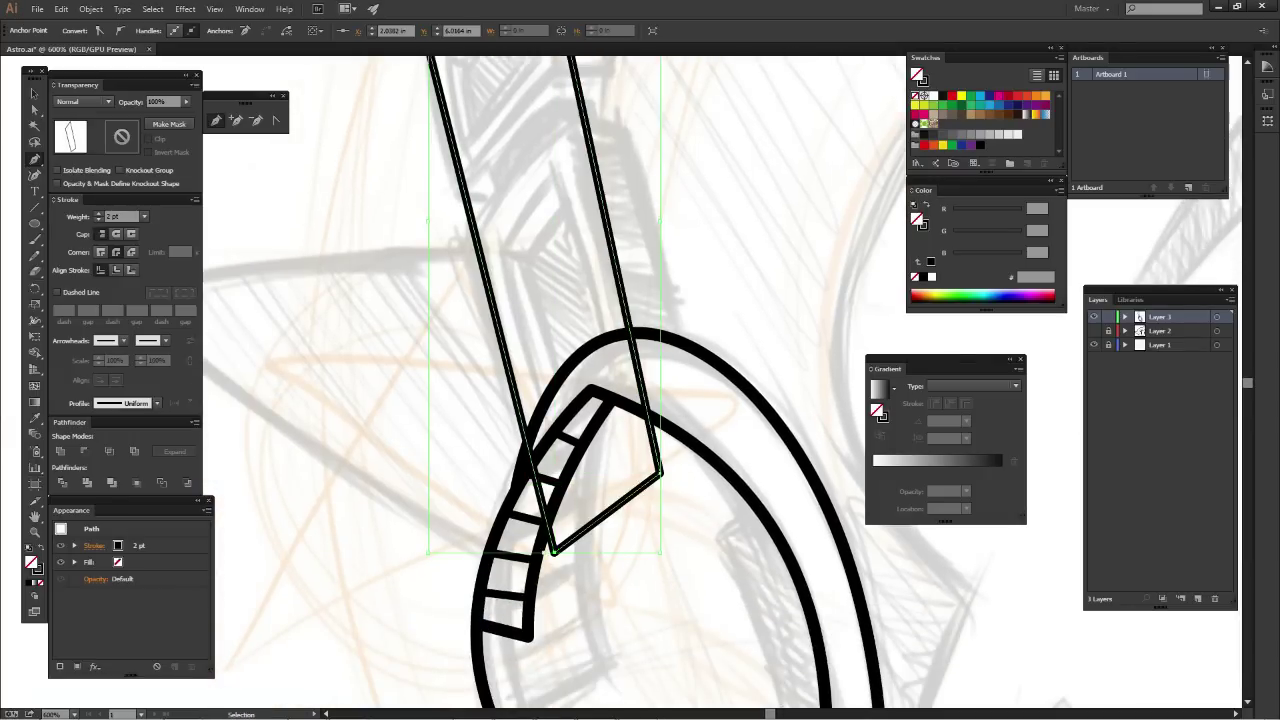
key(ctrl+shift+a)
drag(555, 553, 445, 715)
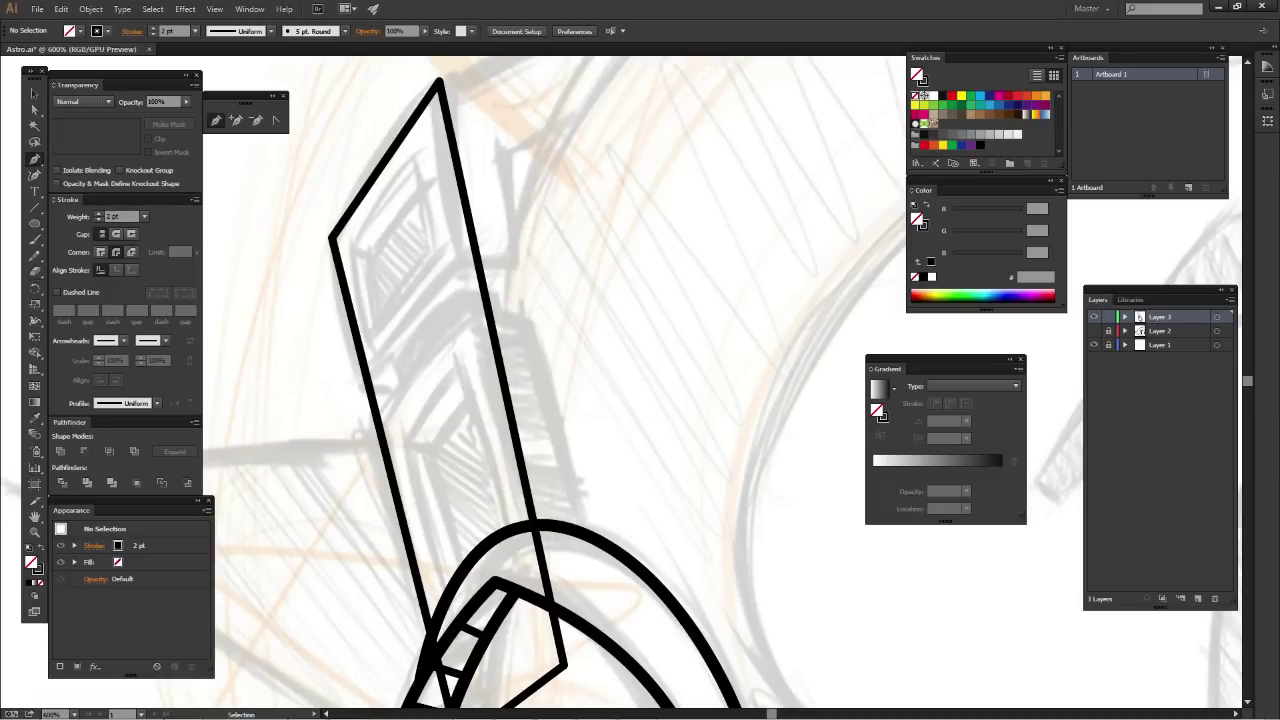
key(ctrl+minus)
key(ctrl+minus)
key(ctrl+minus)
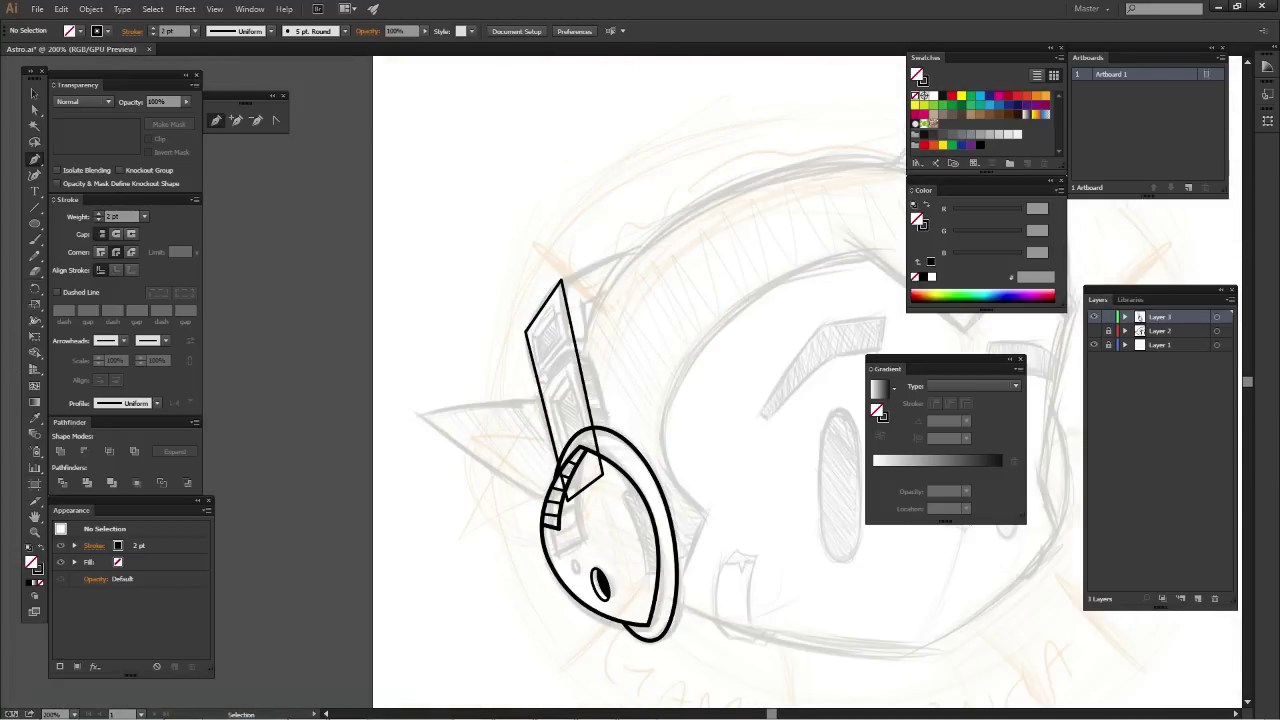
key(ctrl+plus)
key(ctrl+plus)
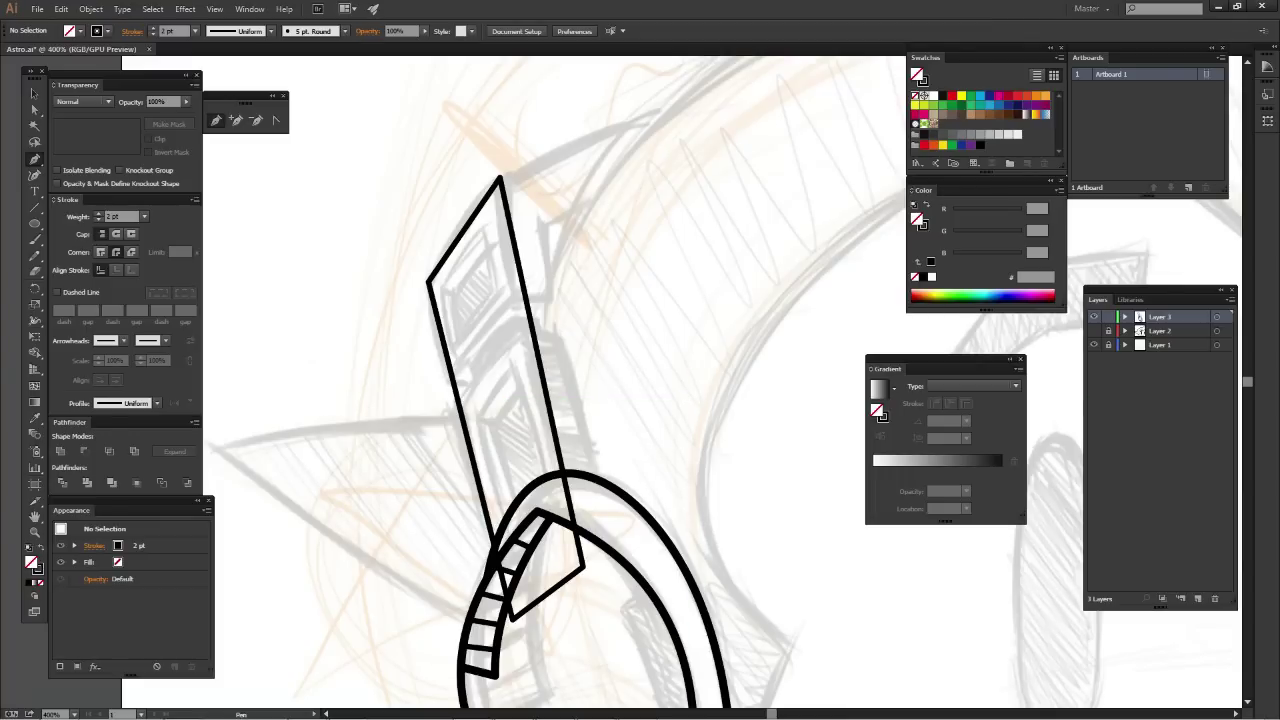
key(v)
click(527, 300)
Delete the old antenna shape and zoom in on the ear piece to redraw it
key(Delete)
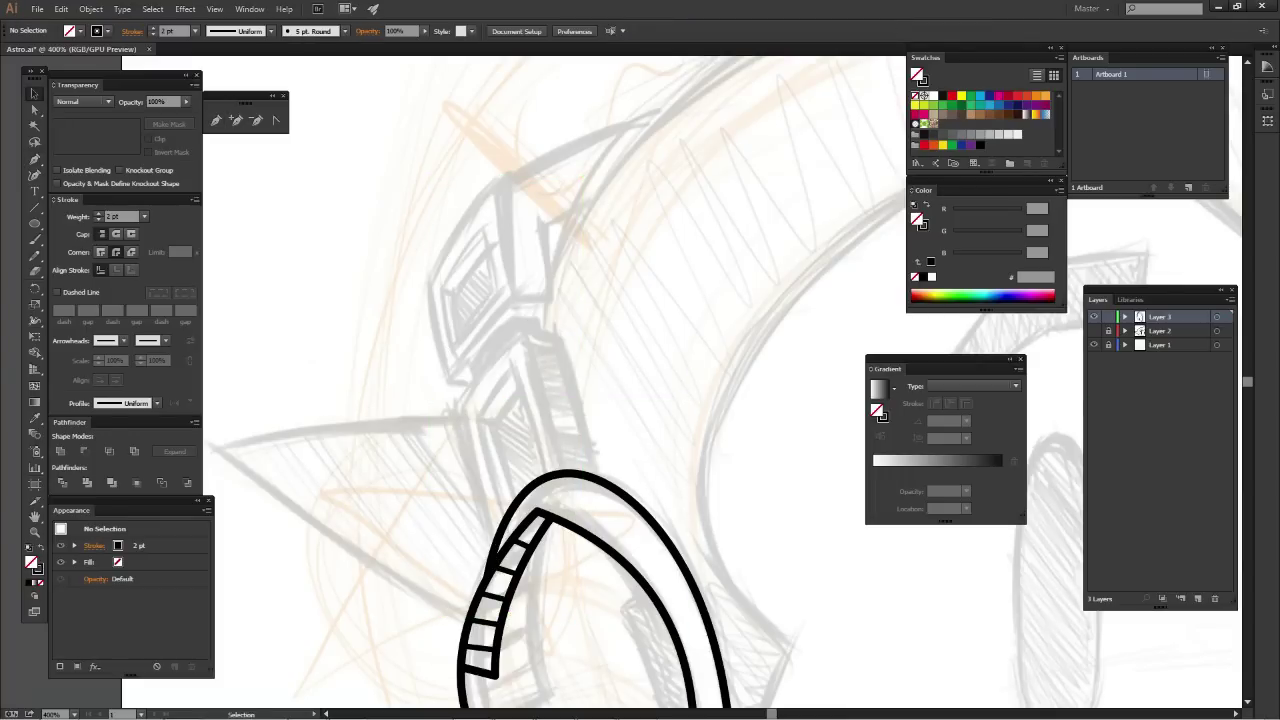
key(ctrl+plus)
key(p)
scroll(505, 522, down, 1)
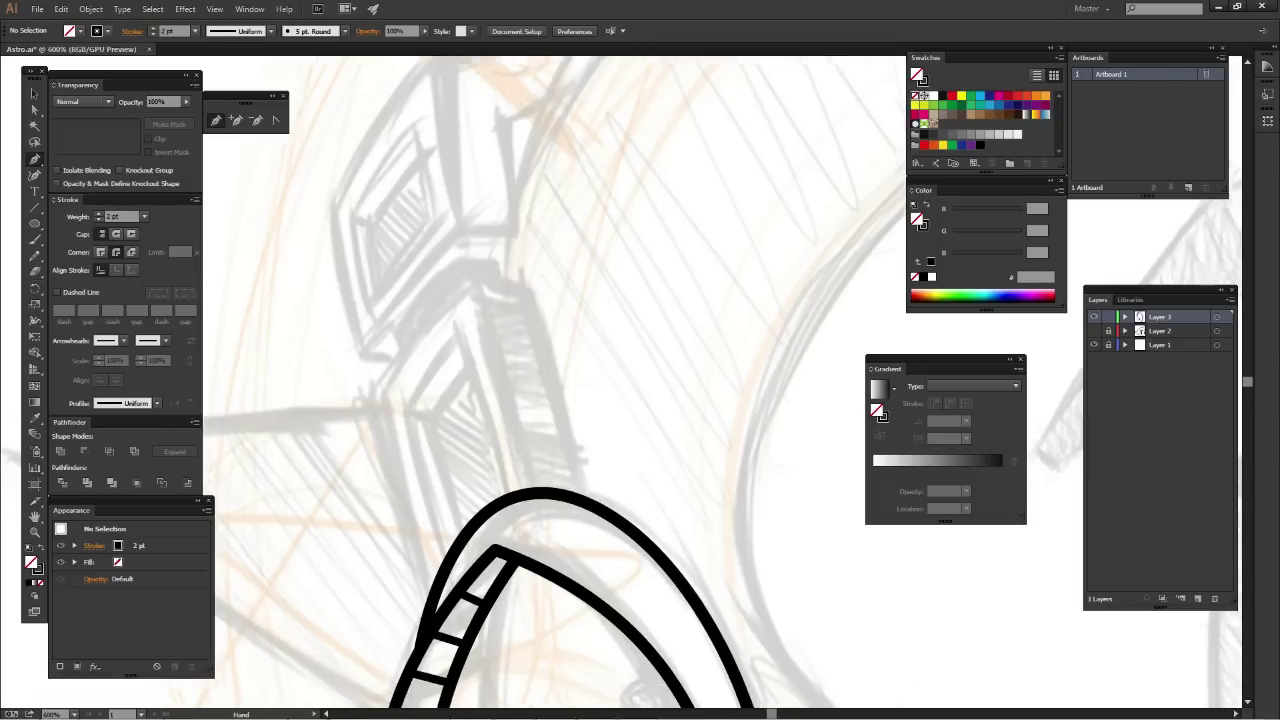
scroll(505, 522, down, 2)
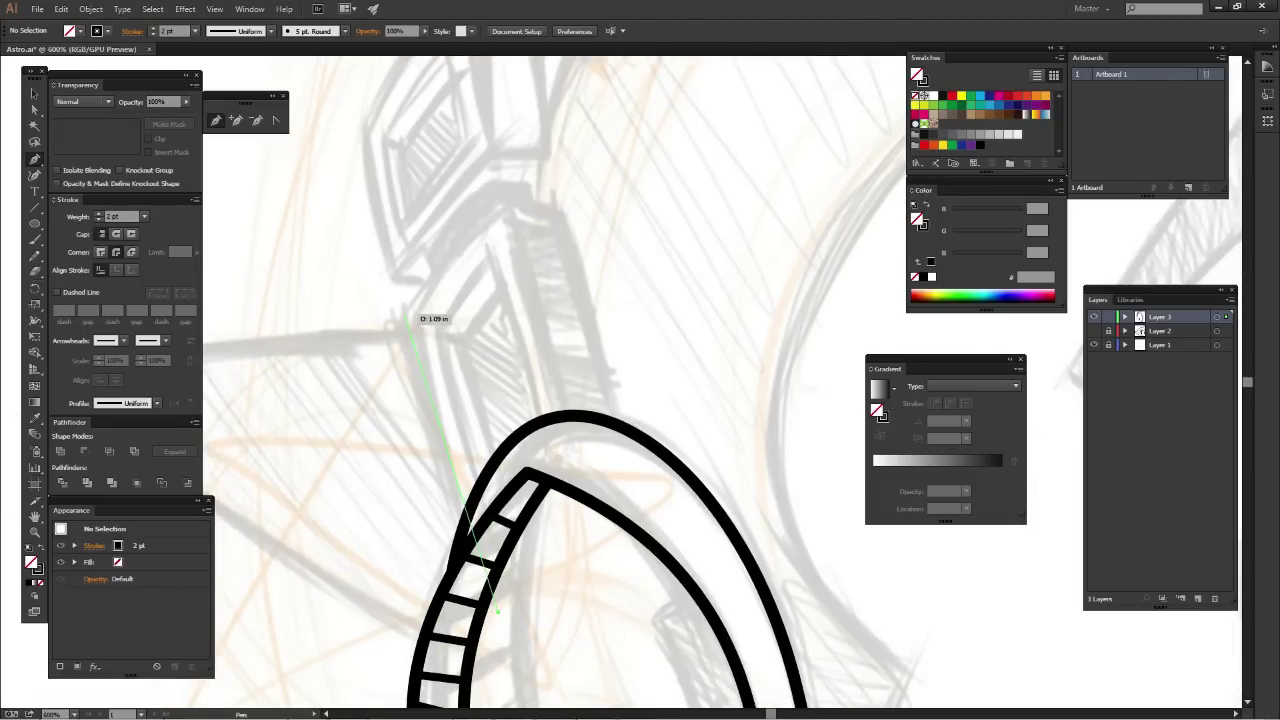
click(421, 317)
key(ctrl+z)
Draw the closed antenna front face with the Pen tool, rising from the ring
click(487, 632)
click(460, 523)
click(405, 313)
click(502, 204)
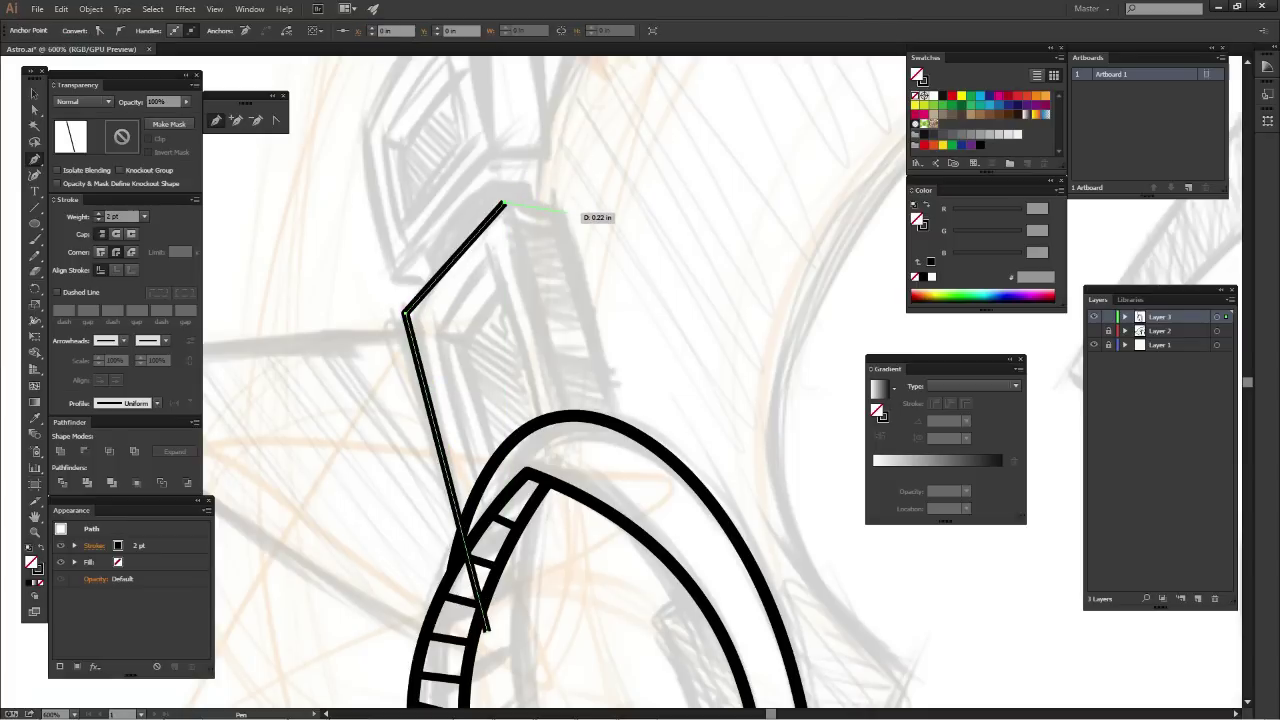
click(564, 212)
drag(603, 294, 578, 189)
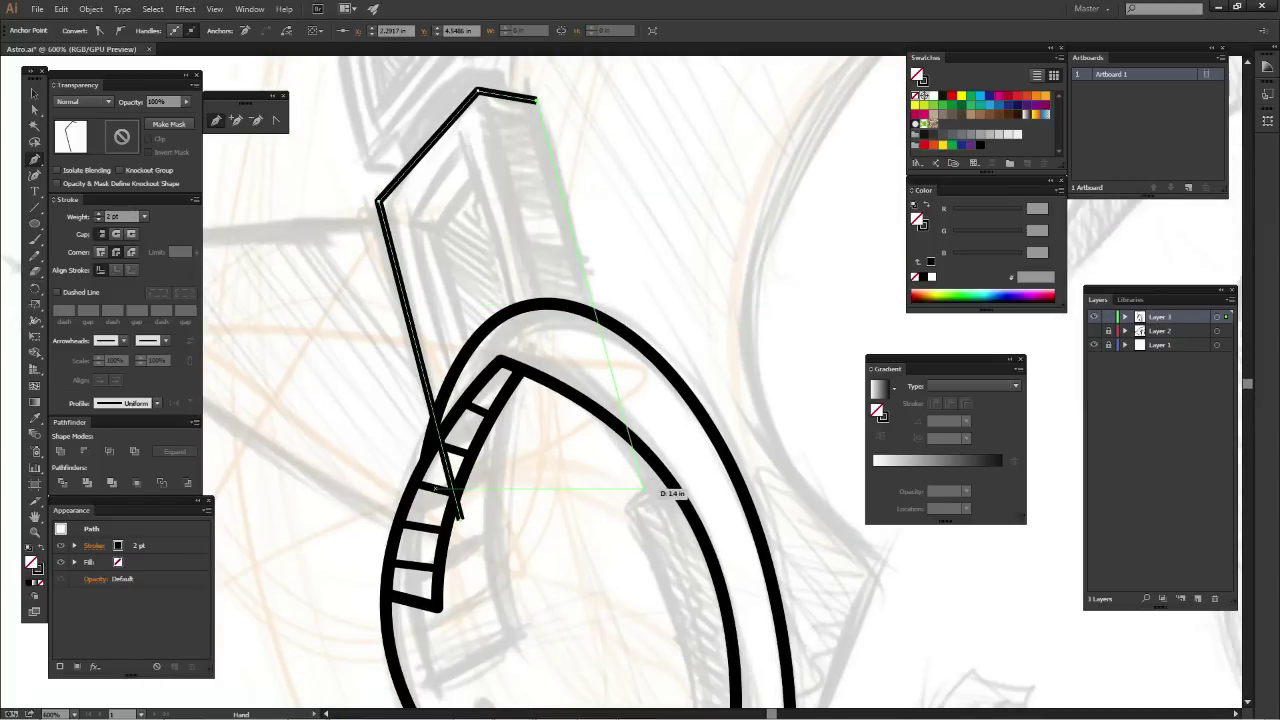
click(645, 494)
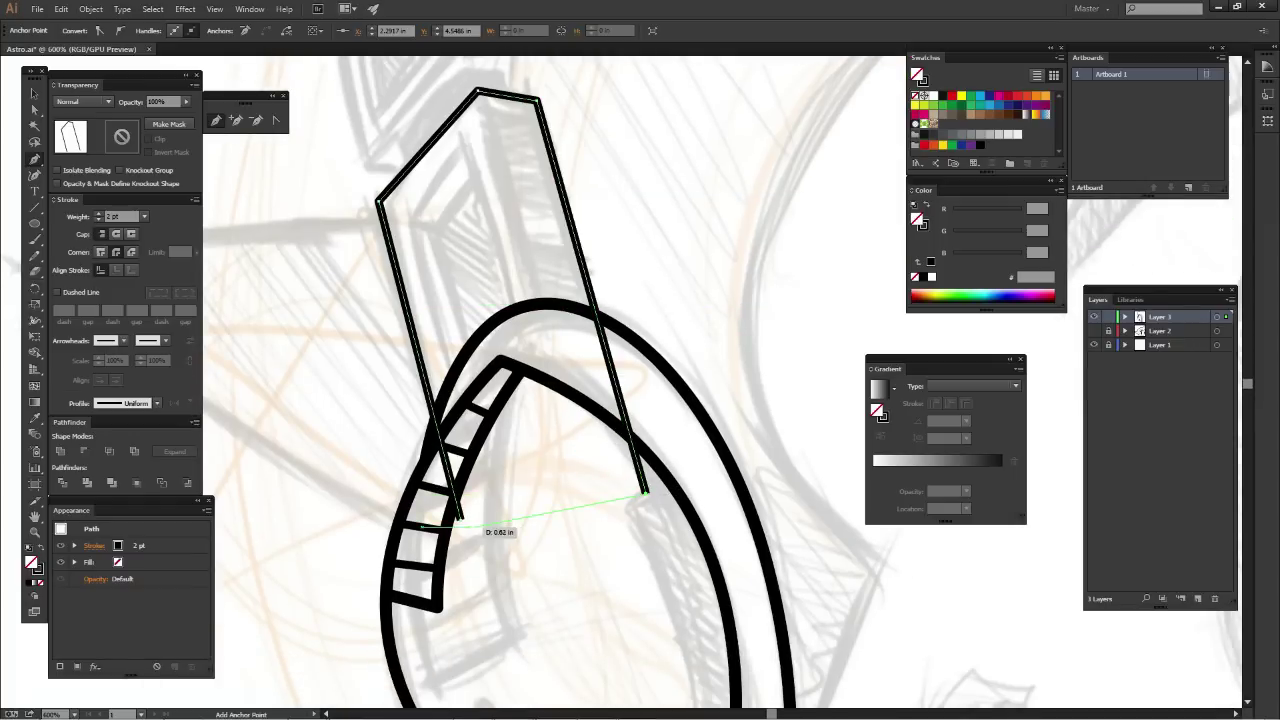
click(460, 519)
key(ctrl+shift+a)
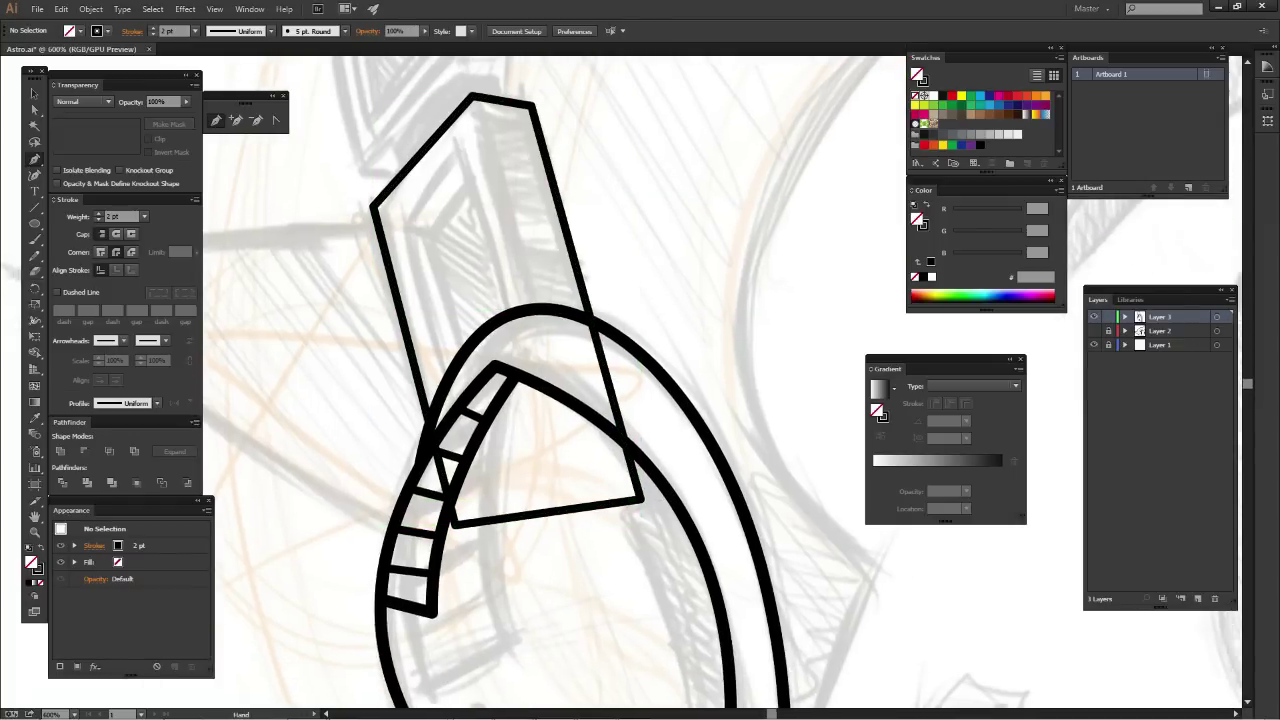
Draw the antenna's closed outer side outline around the front face
drag(600, 400, 564, 445)
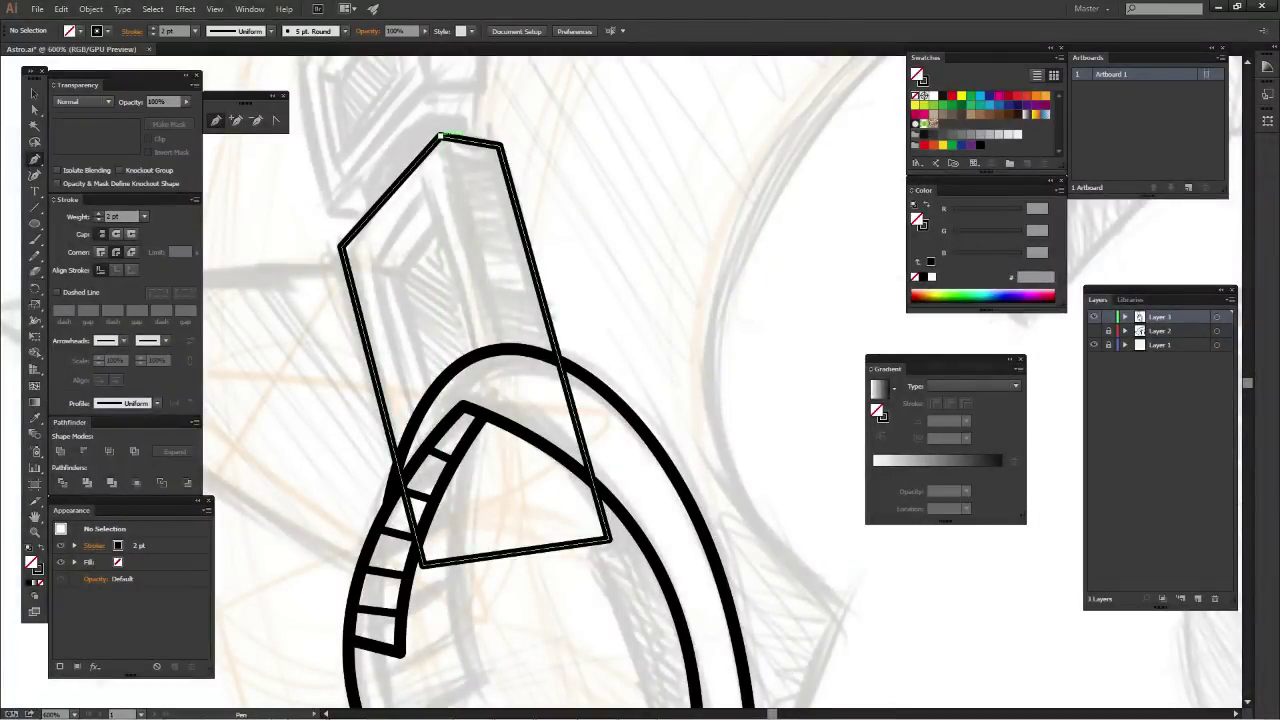
click(440, 135)
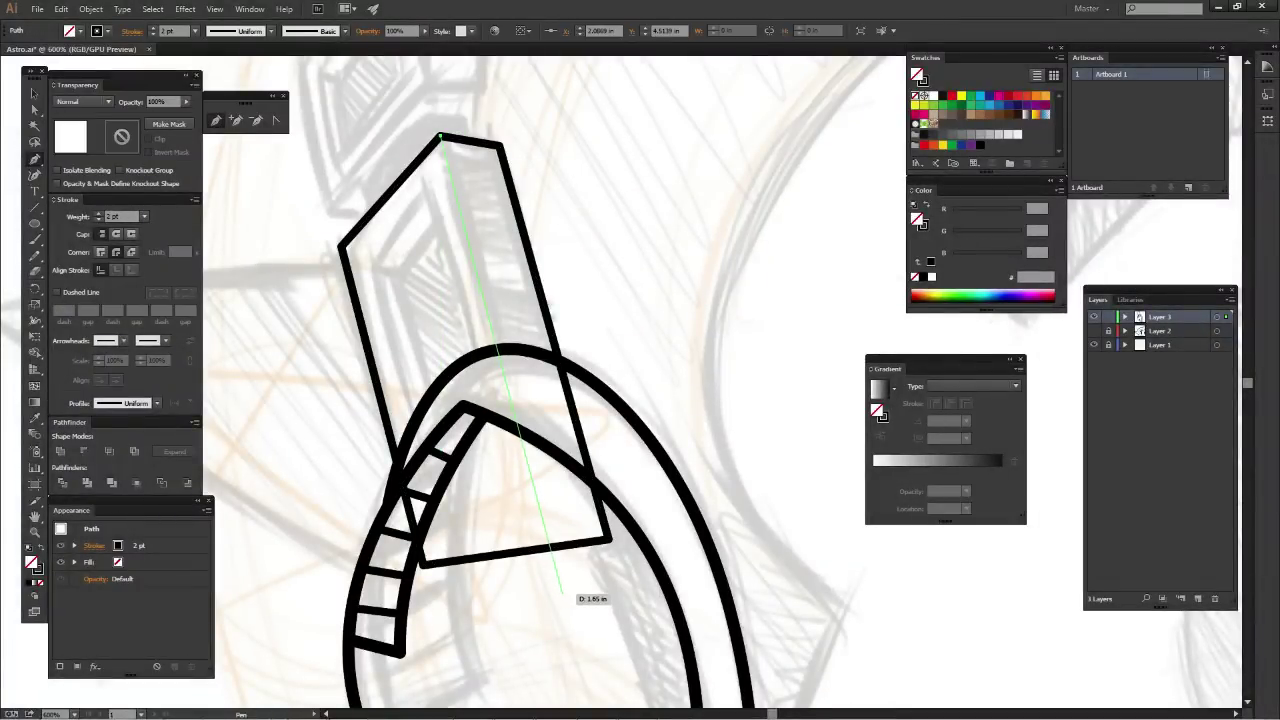
click(562, 592)
click(660, 560)
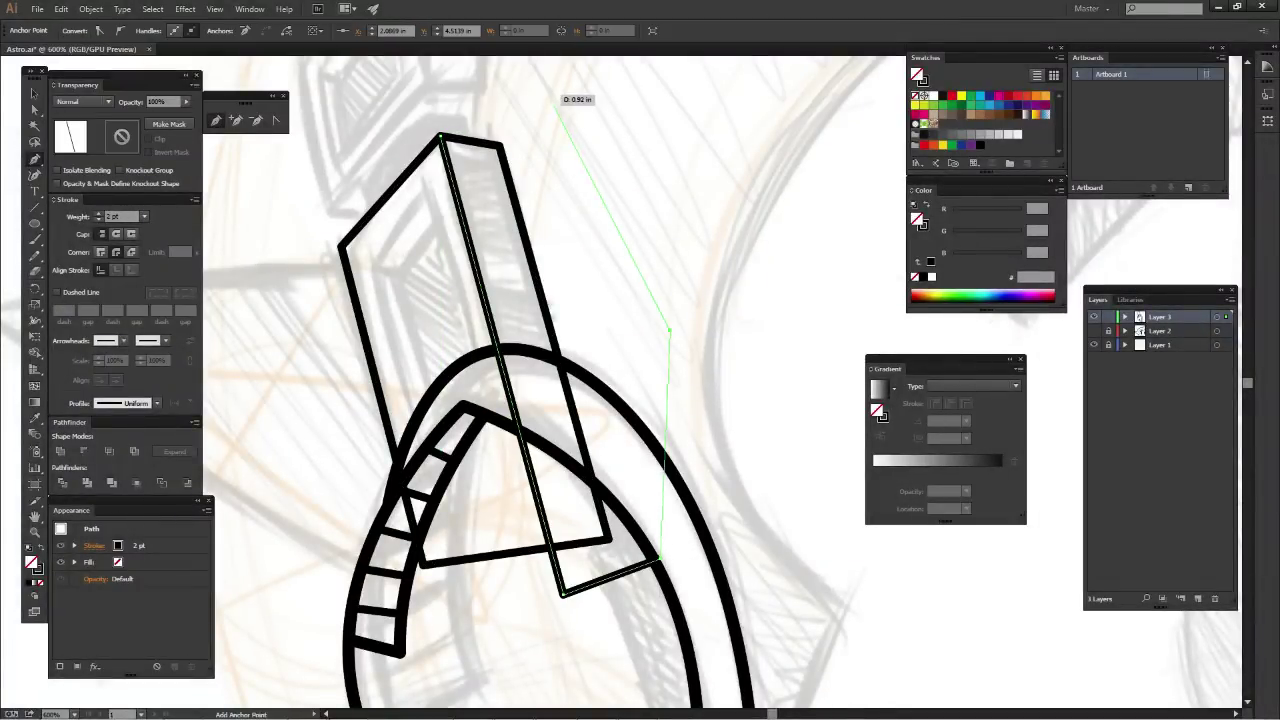
click(670, 330)
click(548, 92)
click(465, 92)
click(440, 135)
Select all antenna shapes, try Pathfinder Intersect, then undo it
key(v)
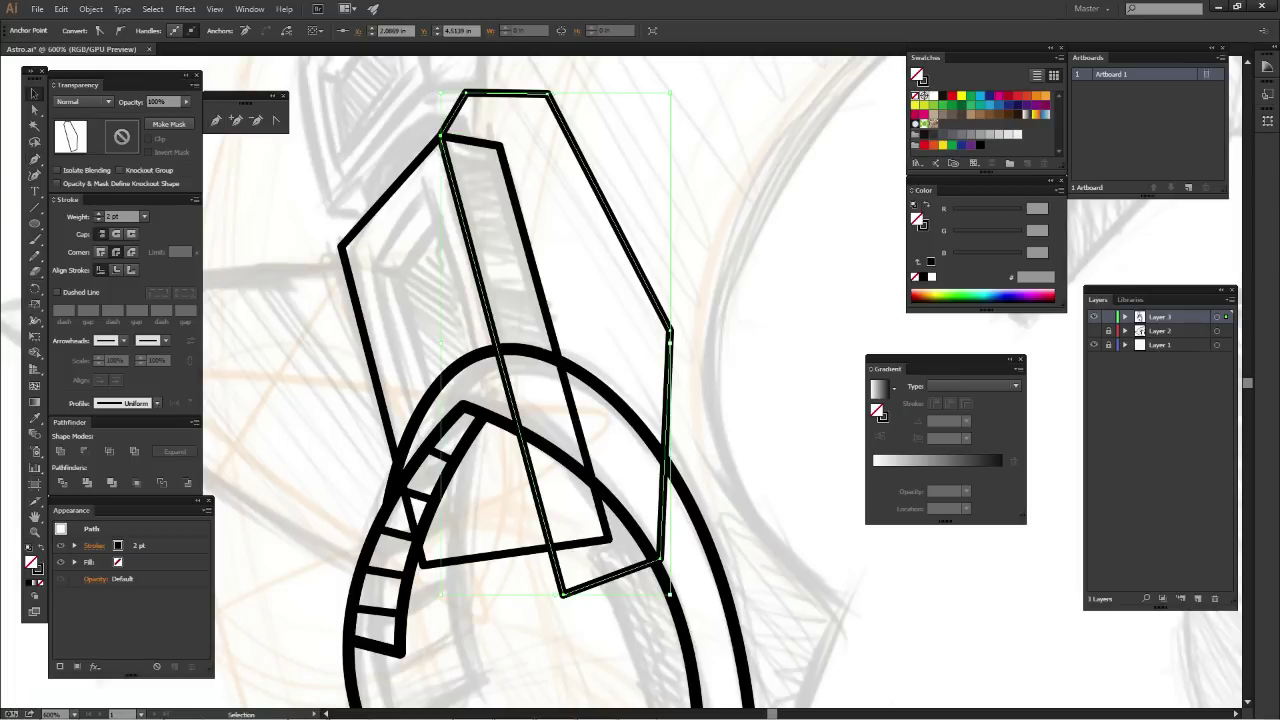
key(ctrl+a)
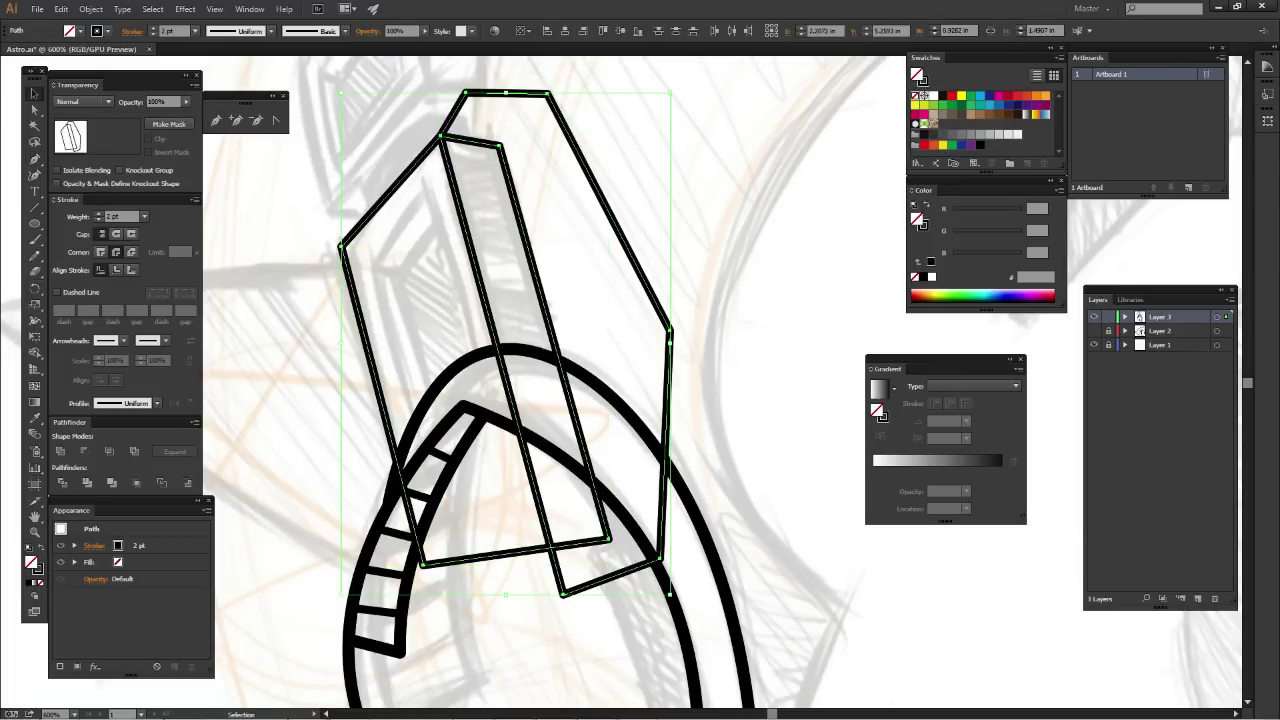
click(109, 451)
key(ctrl+z)
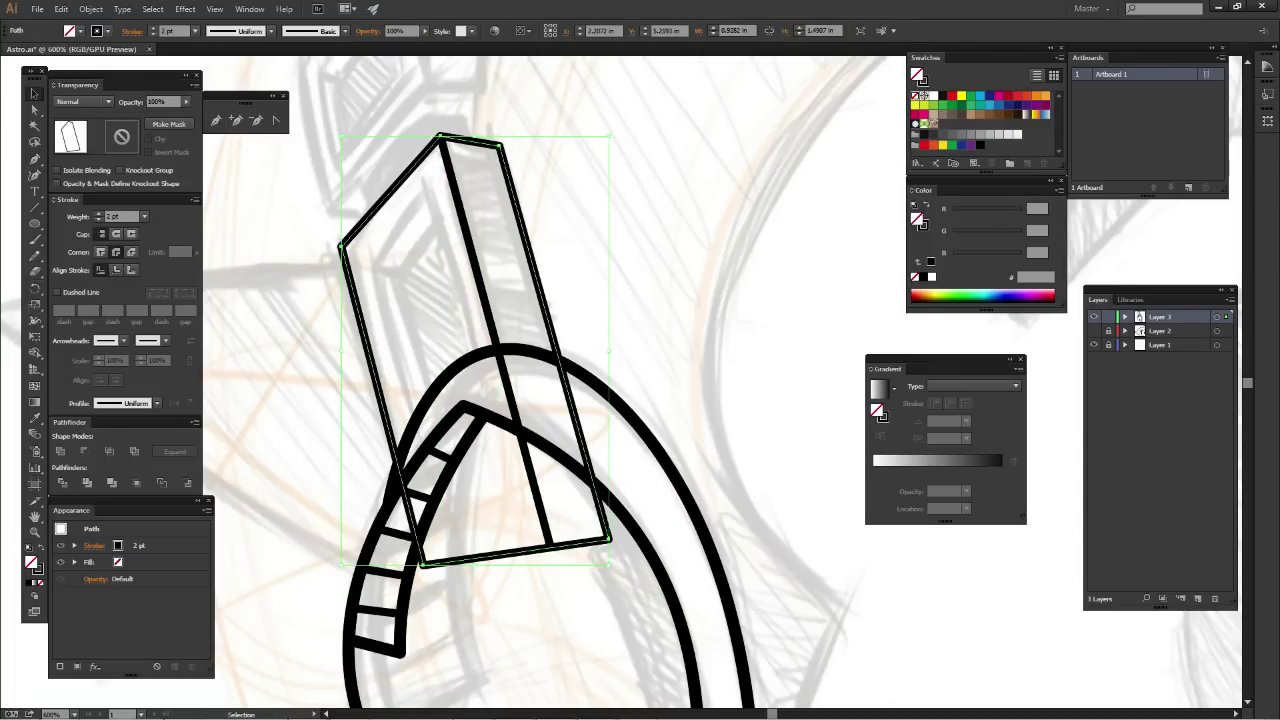
Cut the front face out of the antenna's side panel with Pathfinder Minus Front
key(ctrl+shift+a)
mouse_move(500, 350)
mouse_down()
mouse_move(508, 481)
mouse_move(565, 301)
mouse_up()
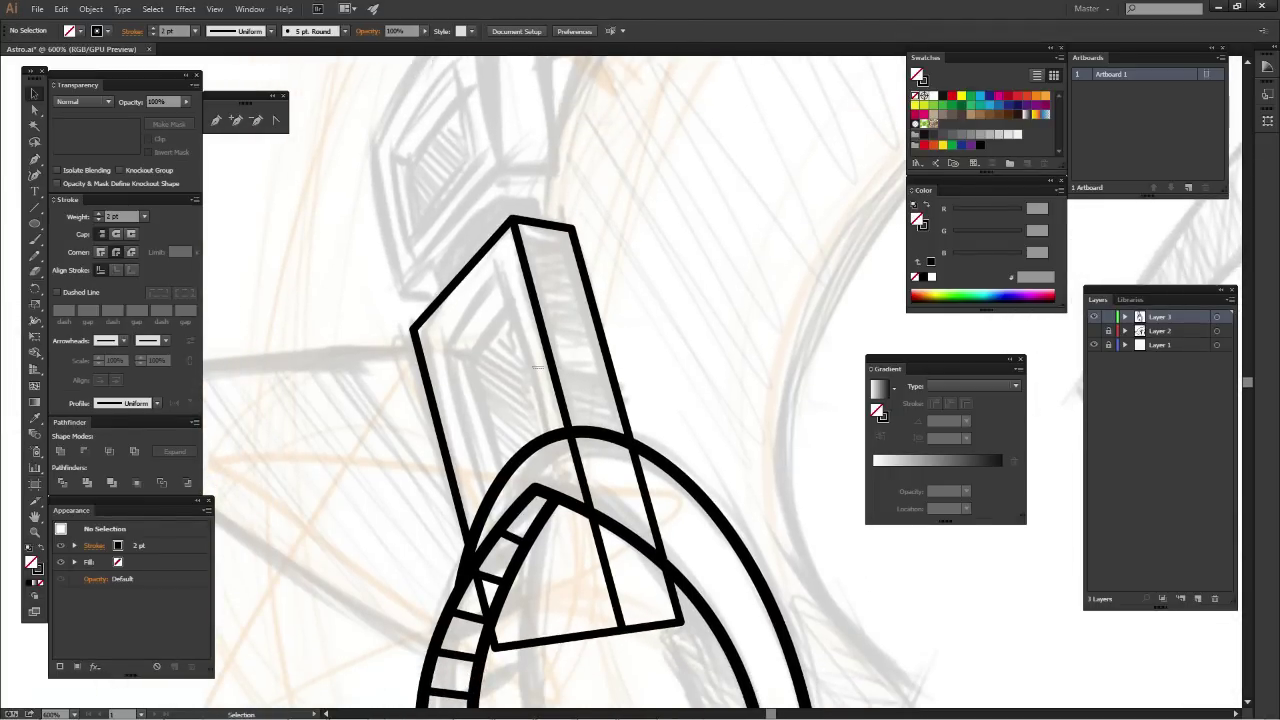
key(a)
click(551, 367)
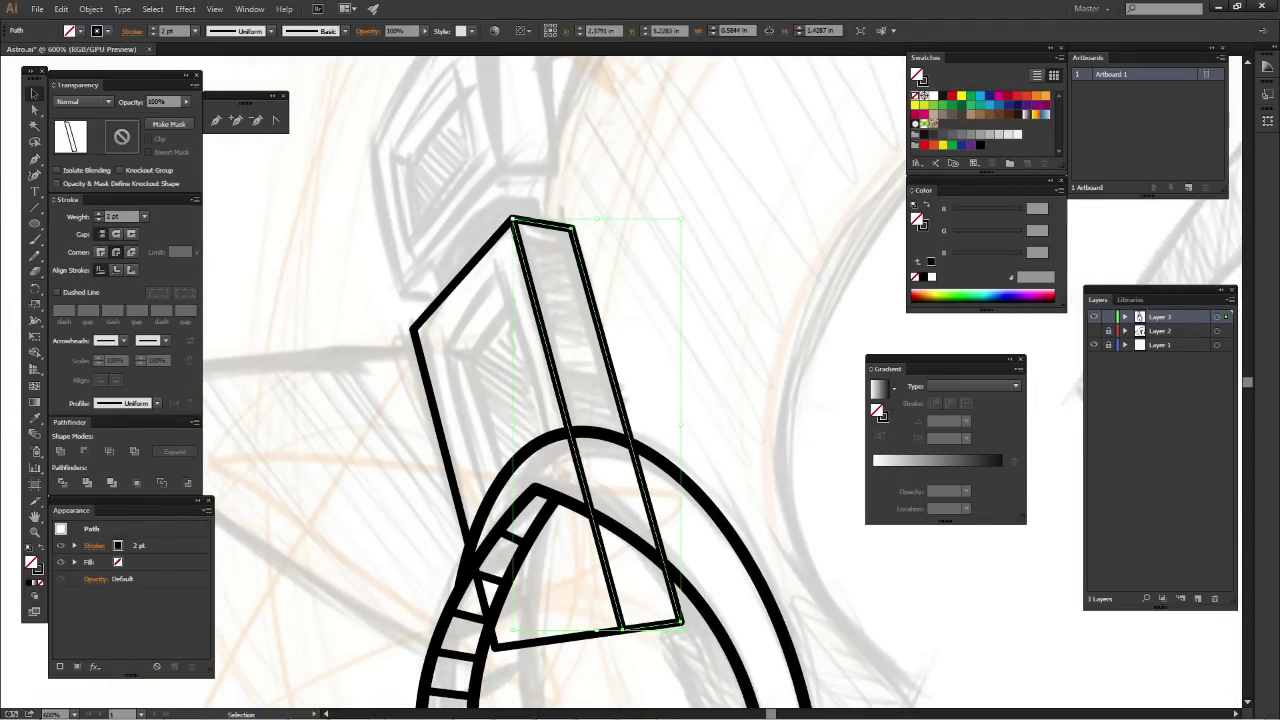
key(v)
click(85, 451)
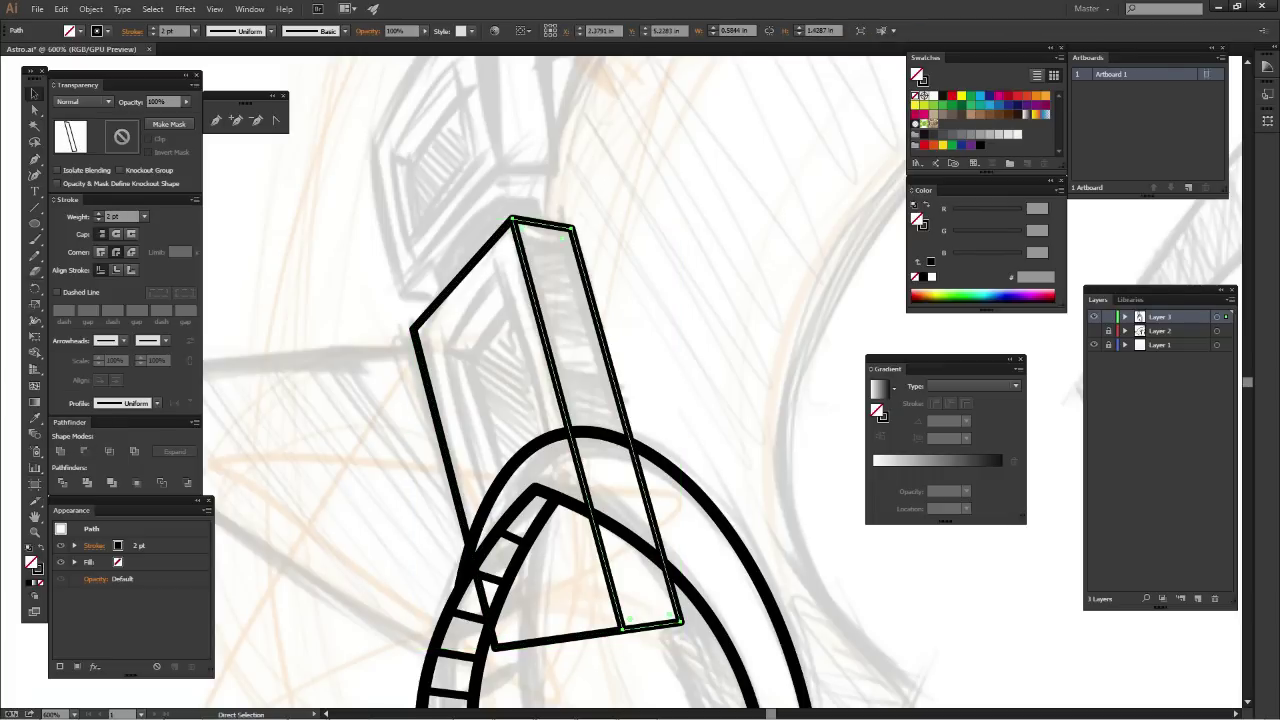
Open Offset Path for the antenna block outline: 0.1389 in offset, Miter joins
click(414, 332)
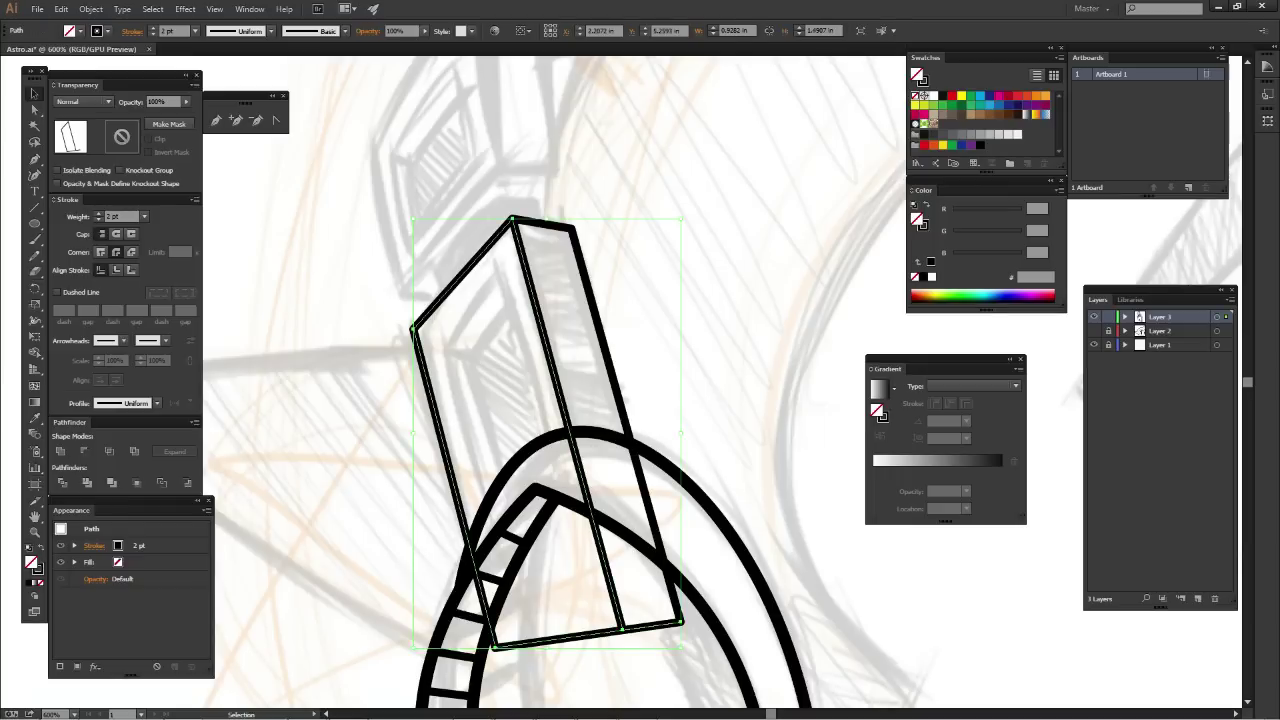
click(91, 9)
mouse_move(105, 280)
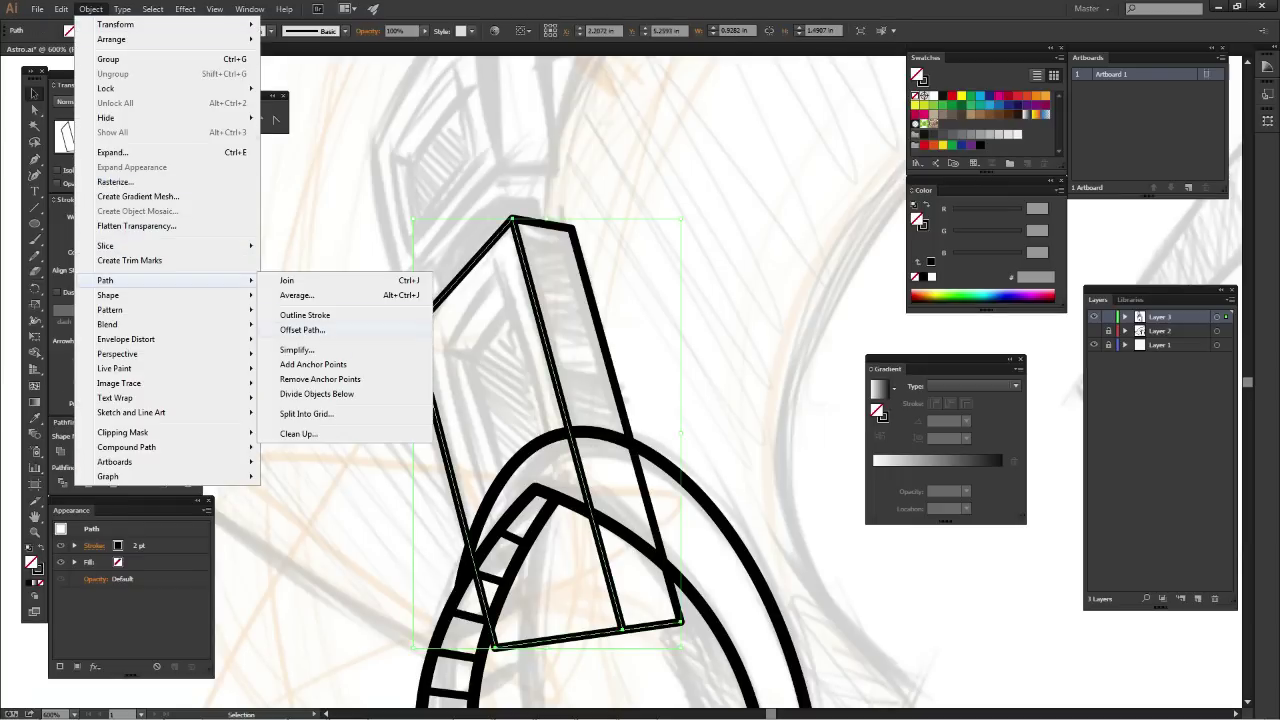
click(302, 330)
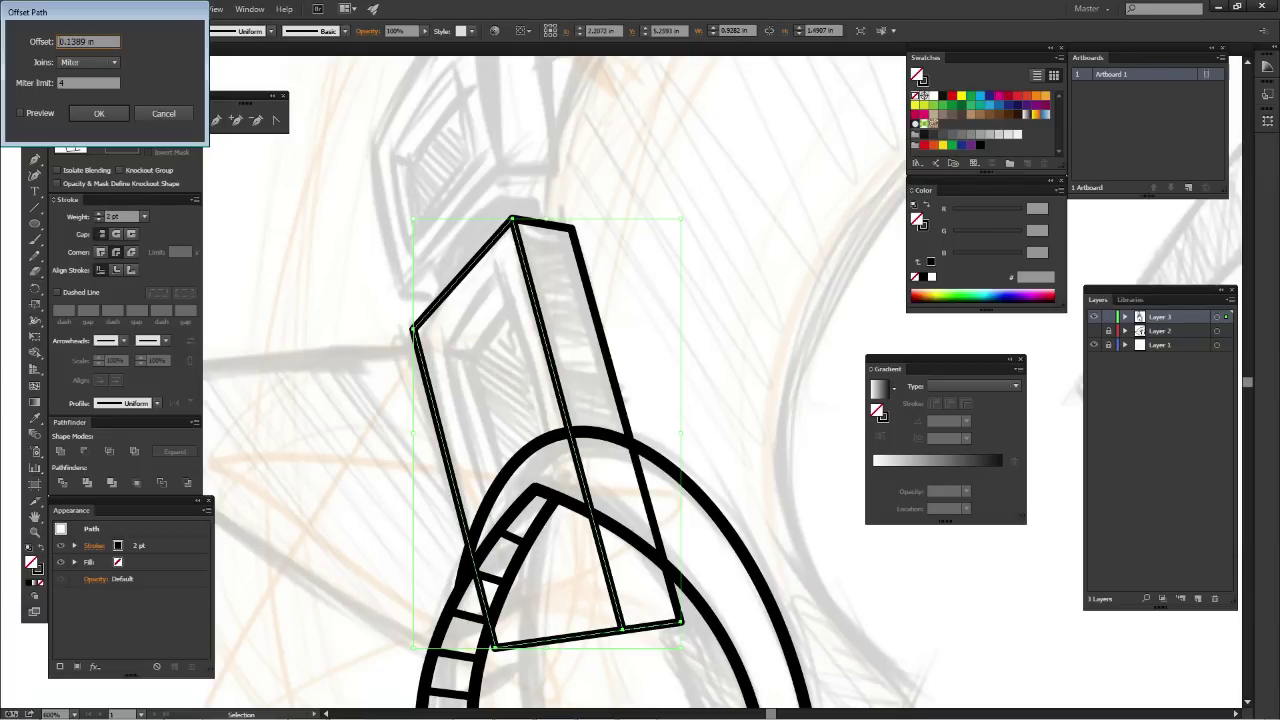
text(-0.1389)
Inset the tall arm's box face with a -0.1389 in Offset Path copy
click(20, 113)
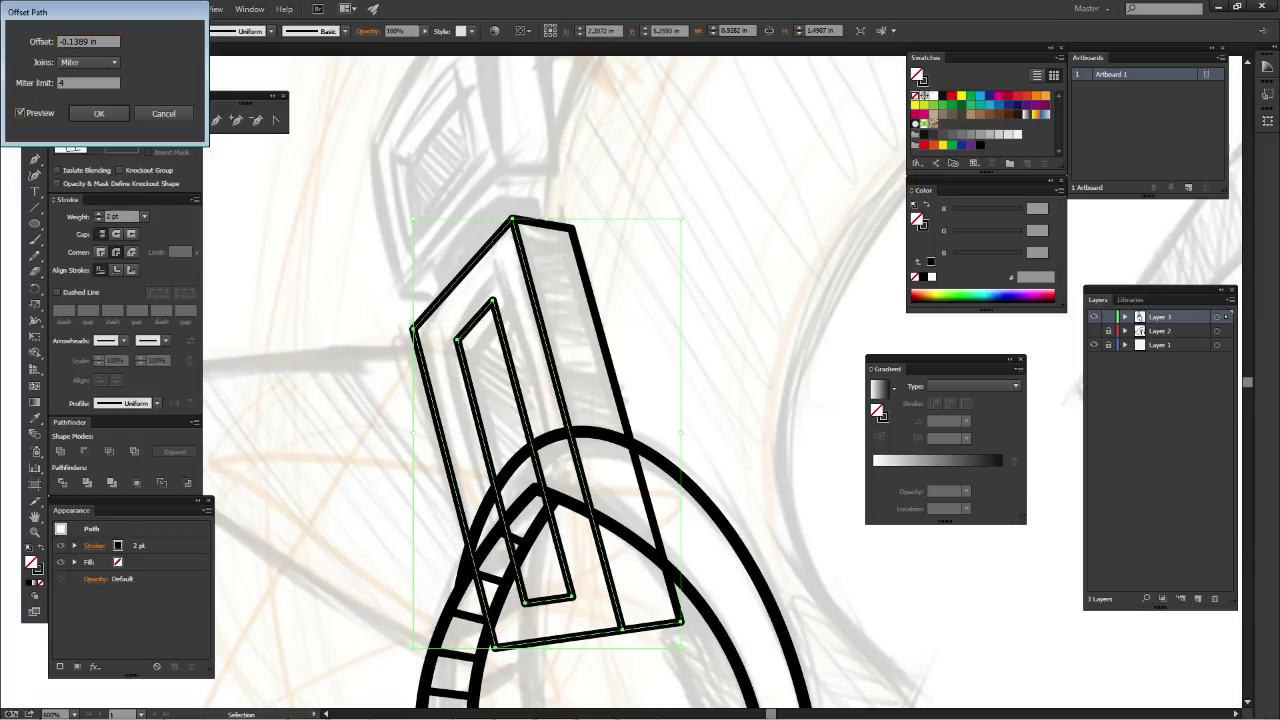
click(99, 113)
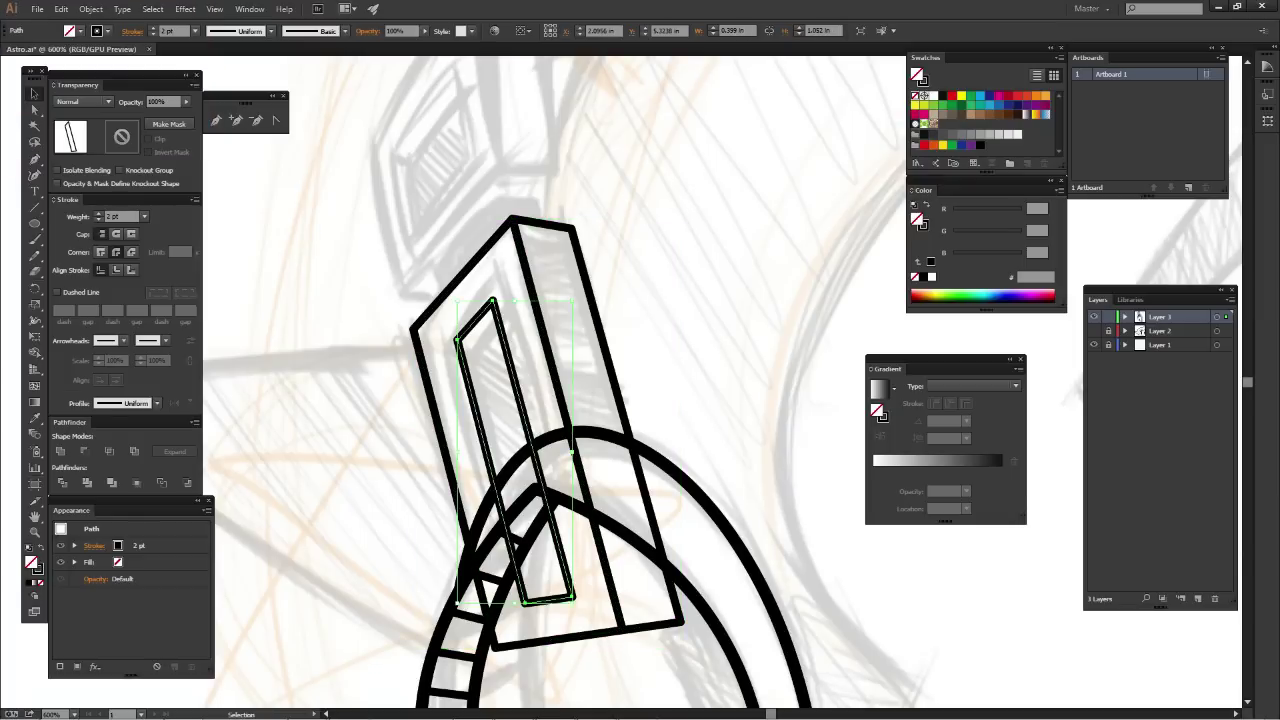
key(ctrl+shift+a)
mouse_move(640, 300)
mouse_down()
mouse_move(614, 328)
mouse_move(616, 525)
mouse_up()
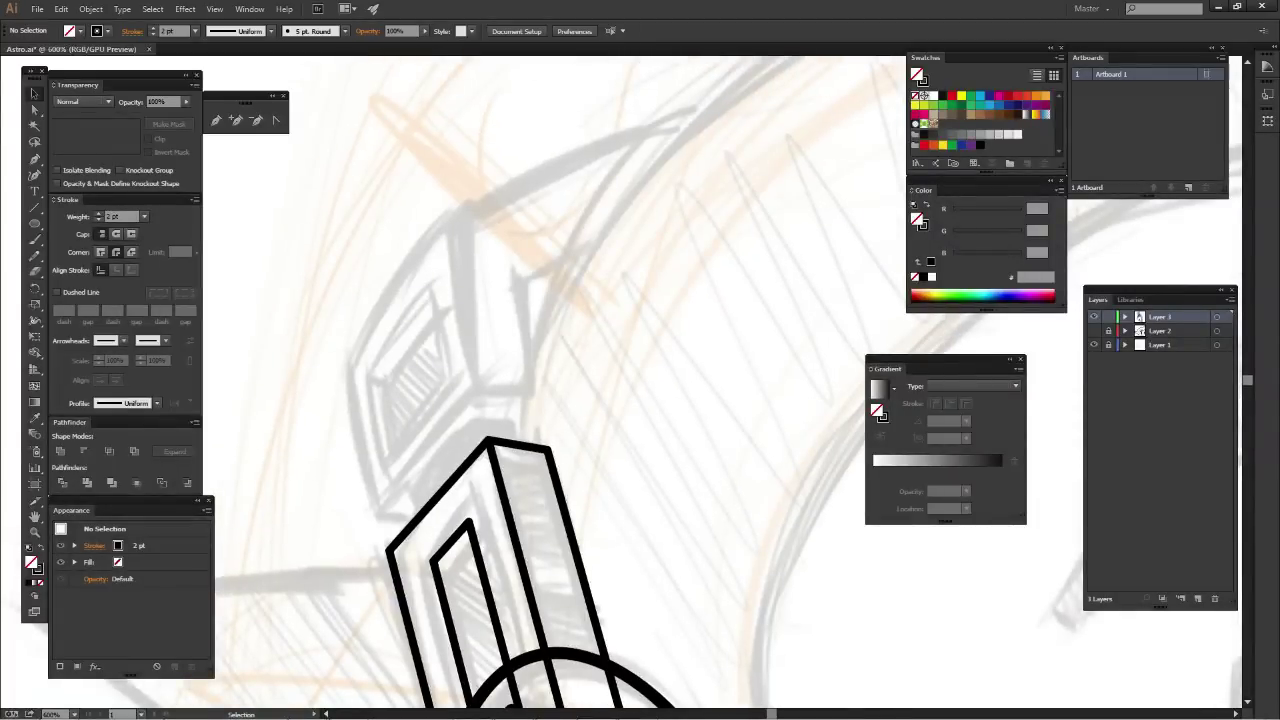
Trace the earpiece sketch's lower corner and top edge with the Pen tool, with Layer 2 shown
key(p)
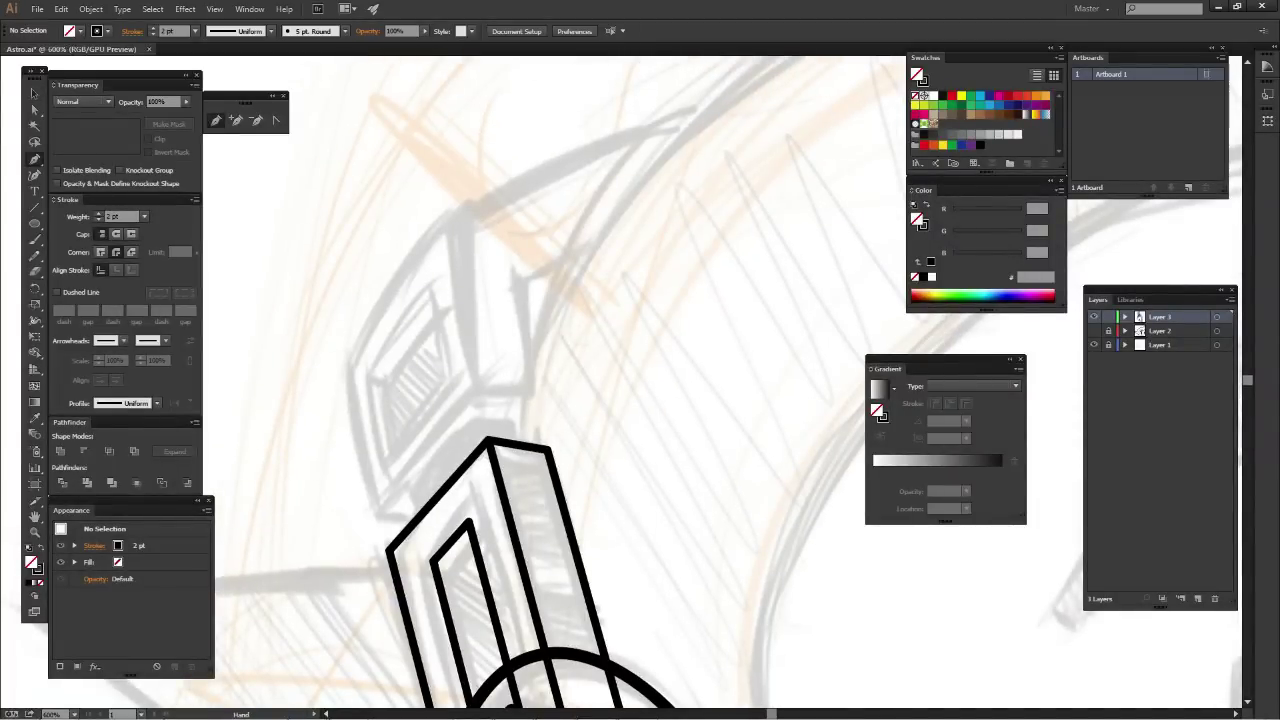
drag(560, 400, 633, 433)
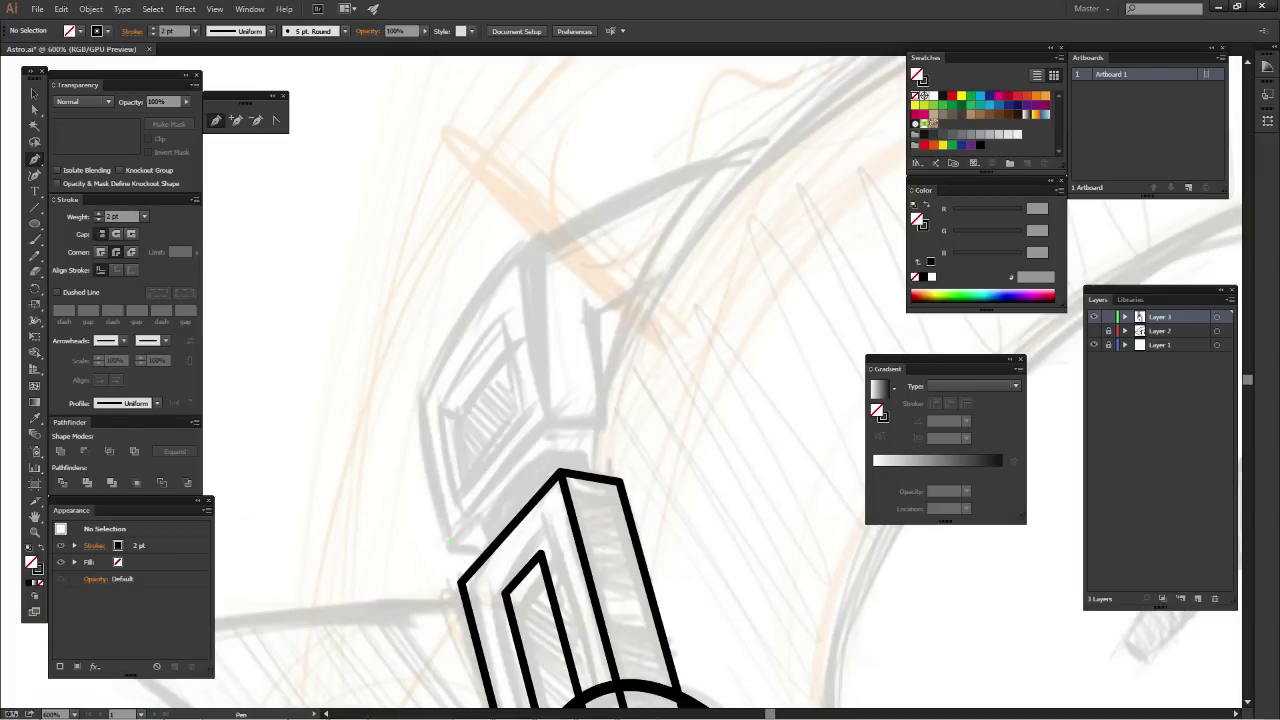
click(449, 543)
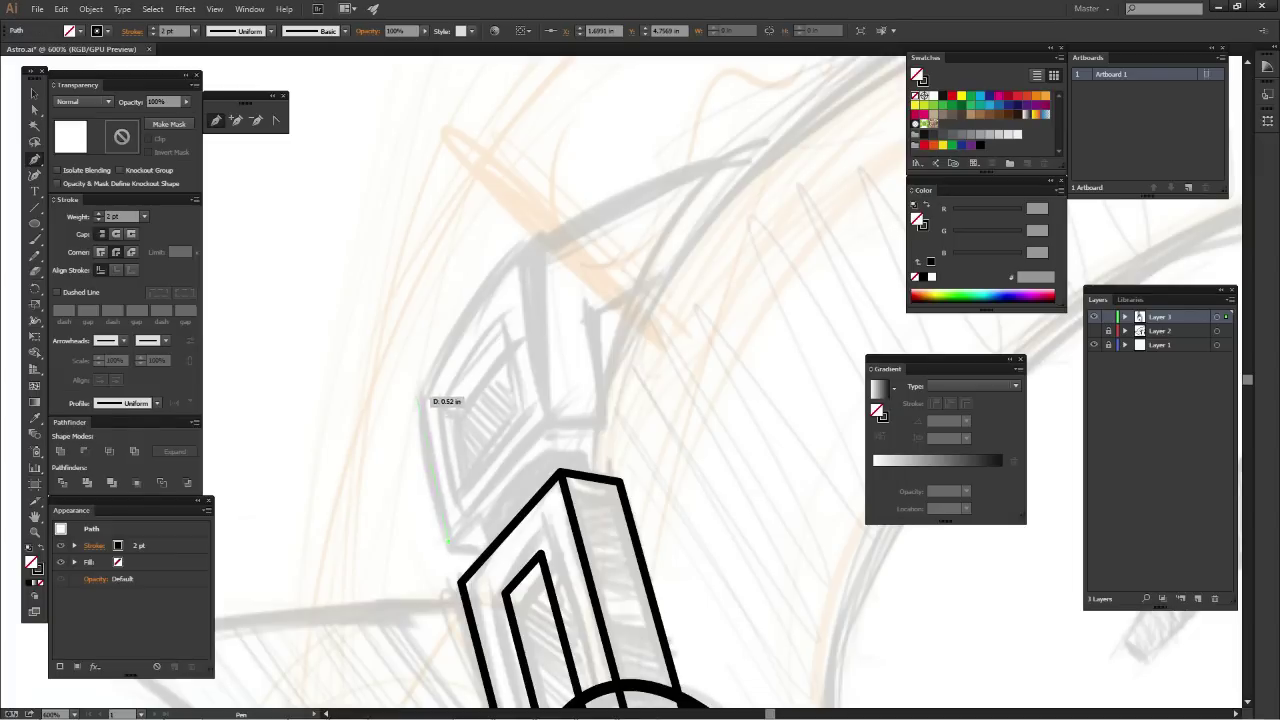
click(420, 395)
mouse_move(558, 245)
mouse_down()
mouse_move(525, 285)
mouse_move(585, 265)
mouse_up()
drag(674, 250, 607, 338)
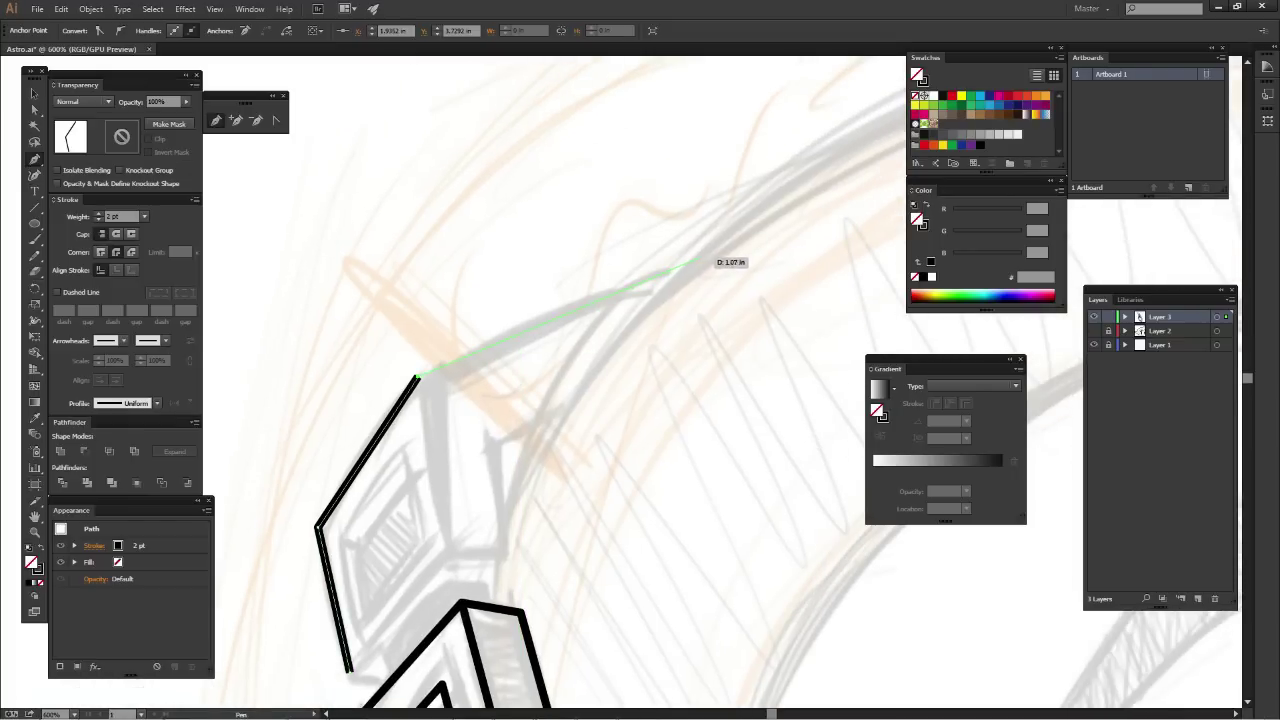
click(1093, 330)
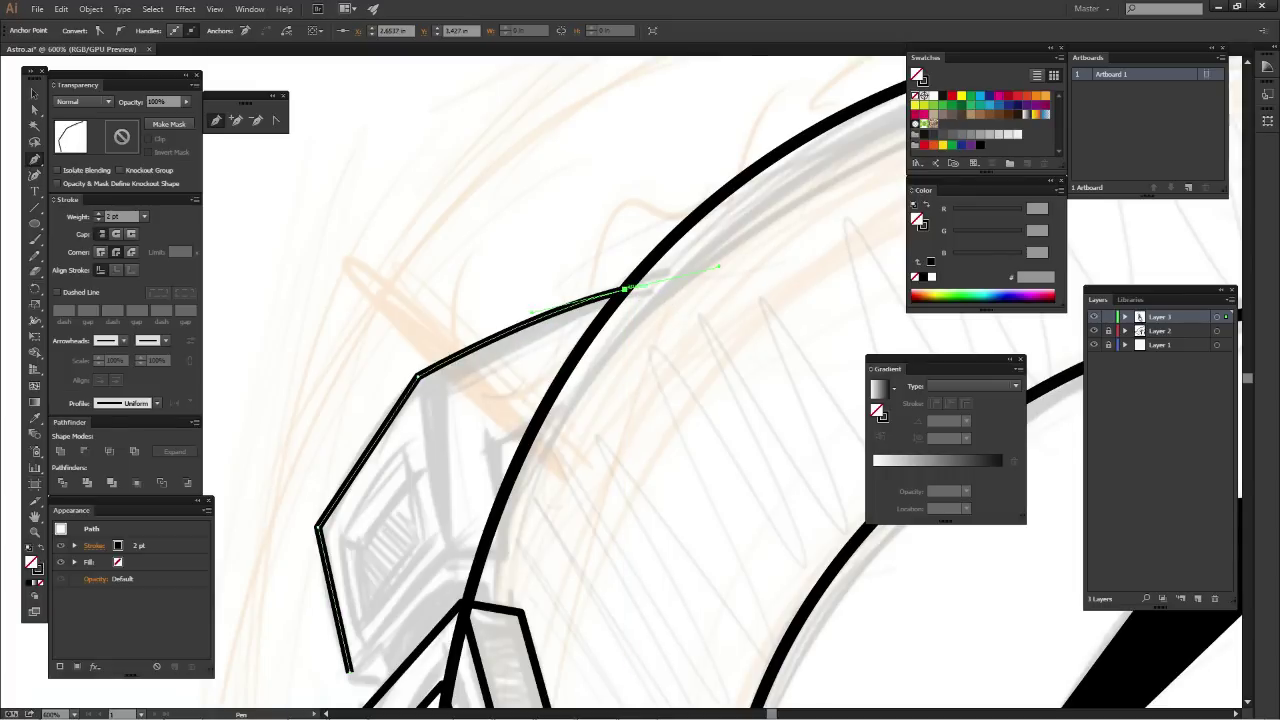
Carry the outline down along the black arc and close it at its start
mouse_move(582, 402)
mouse_down()
mouse_move(590, 345)
mouse_move(516, 392)
mouse_up()
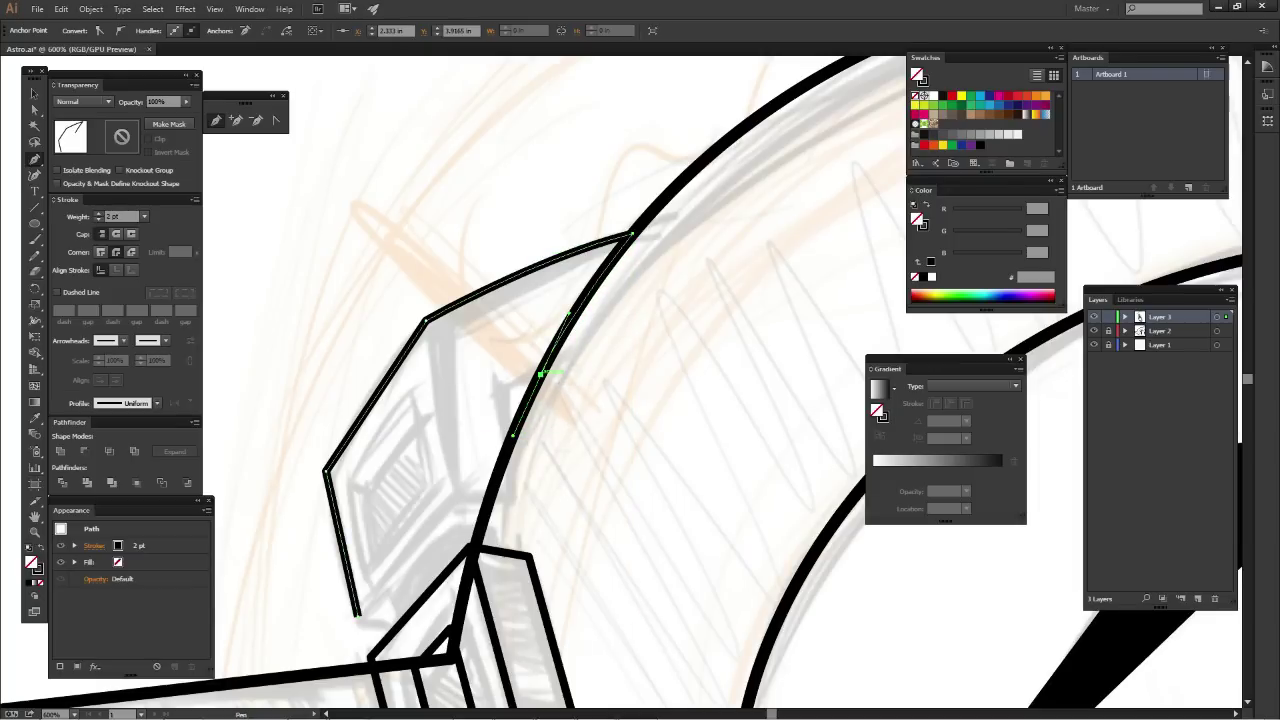
scroll(513, 394, down, 2)
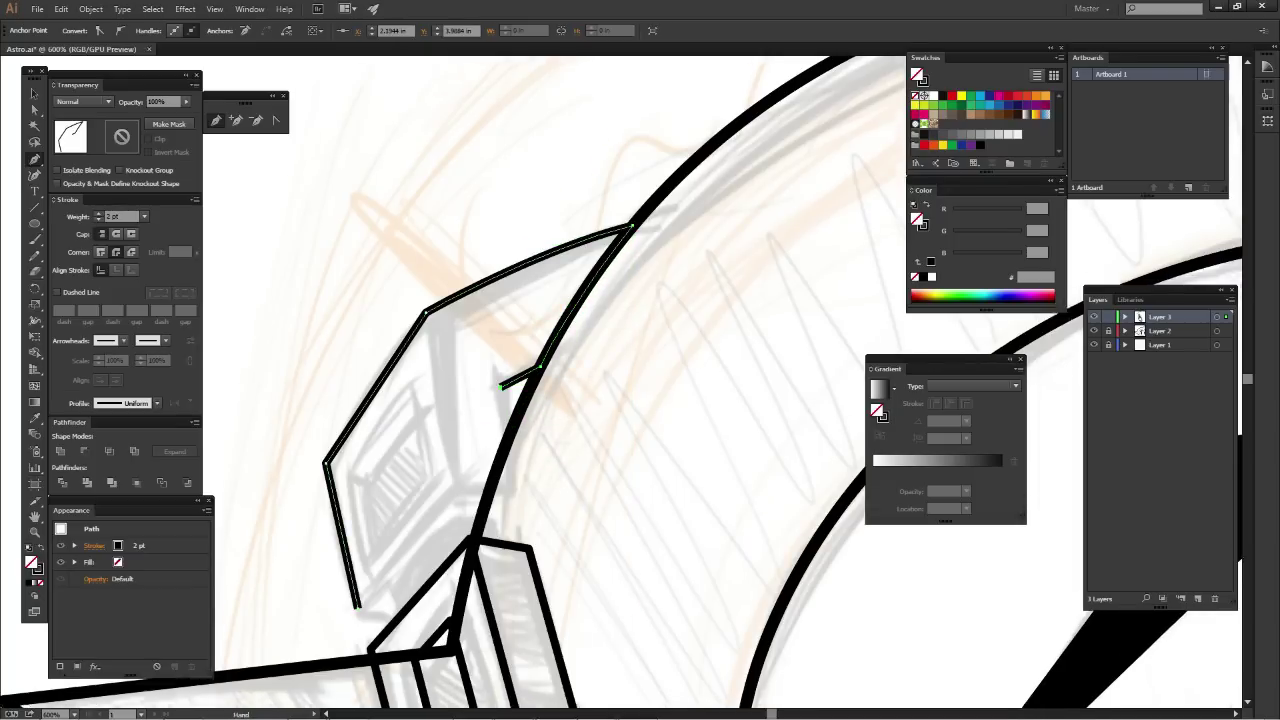
drag(515, 432, 517, 436)
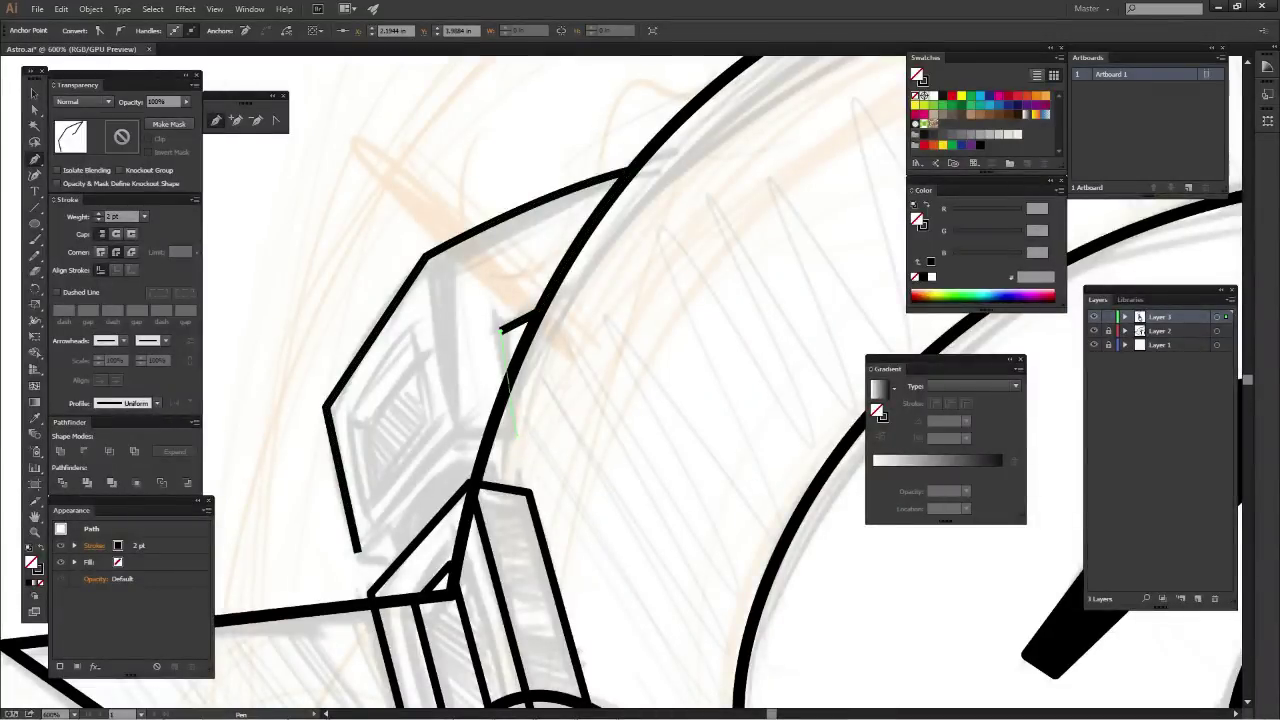
scroll(517, 436, down, 2)
scroll(517, 436, left, 1)
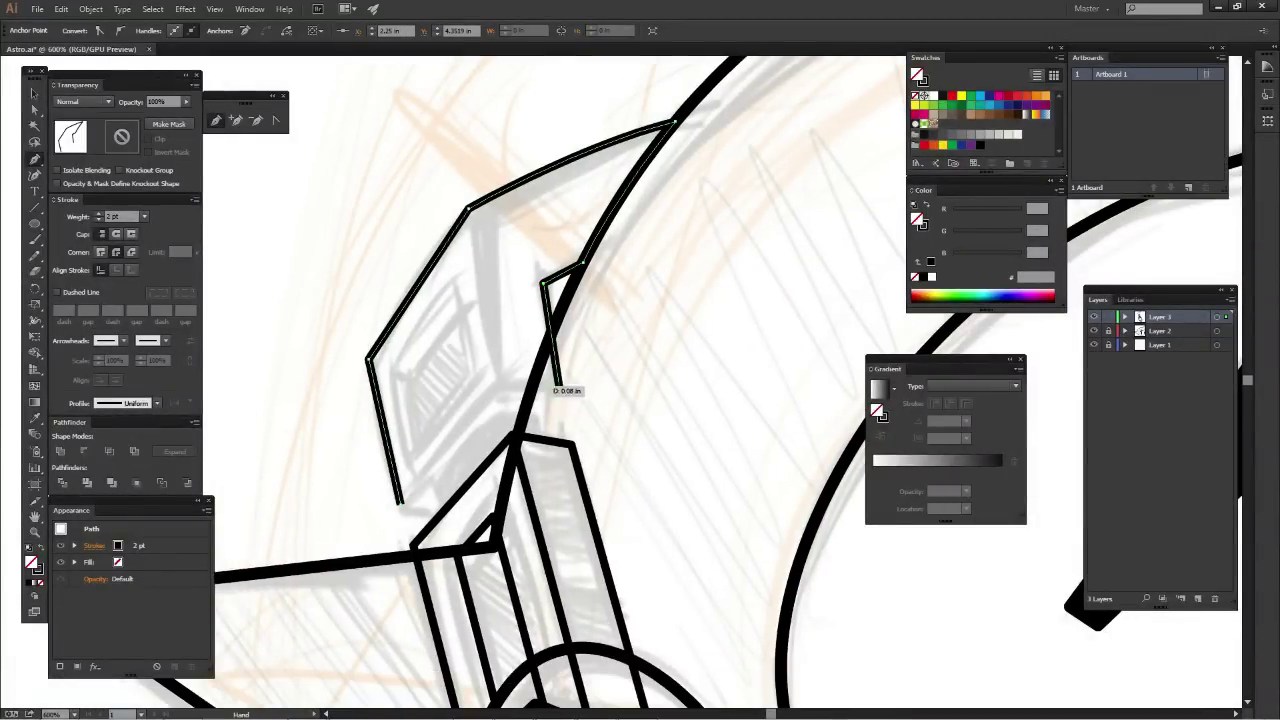
click(414, 541)
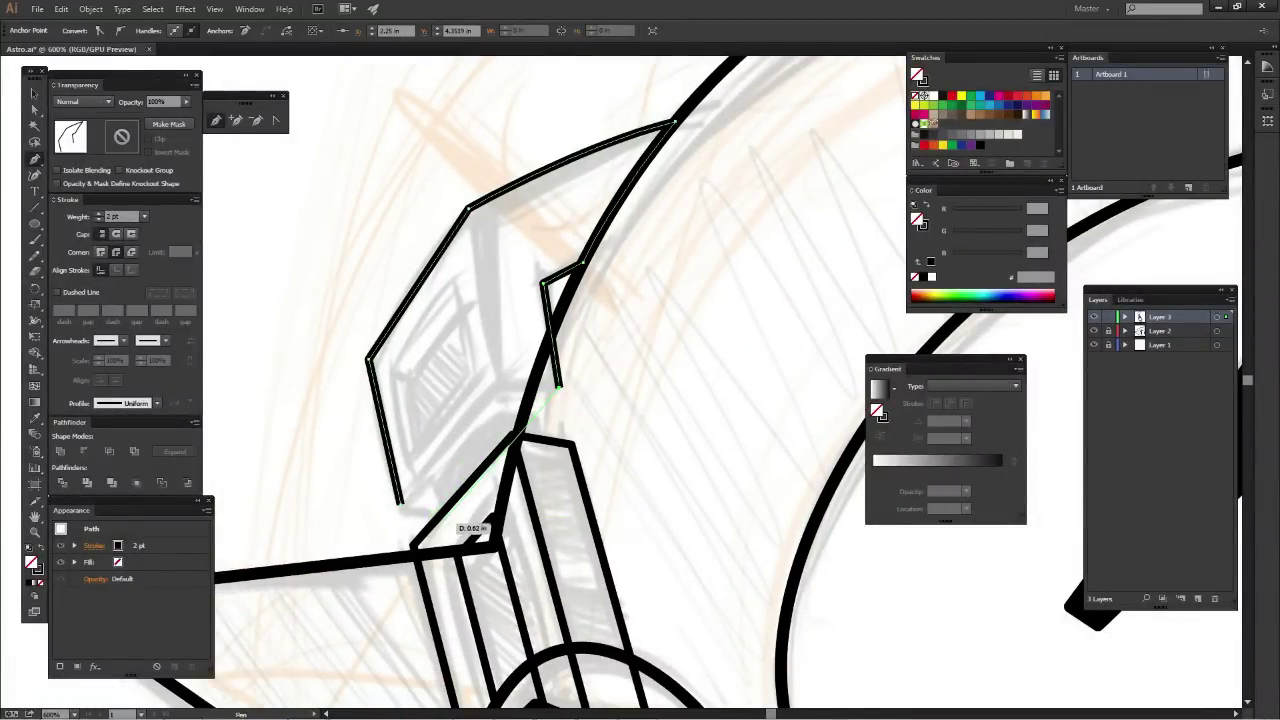
key(ctrl+z)
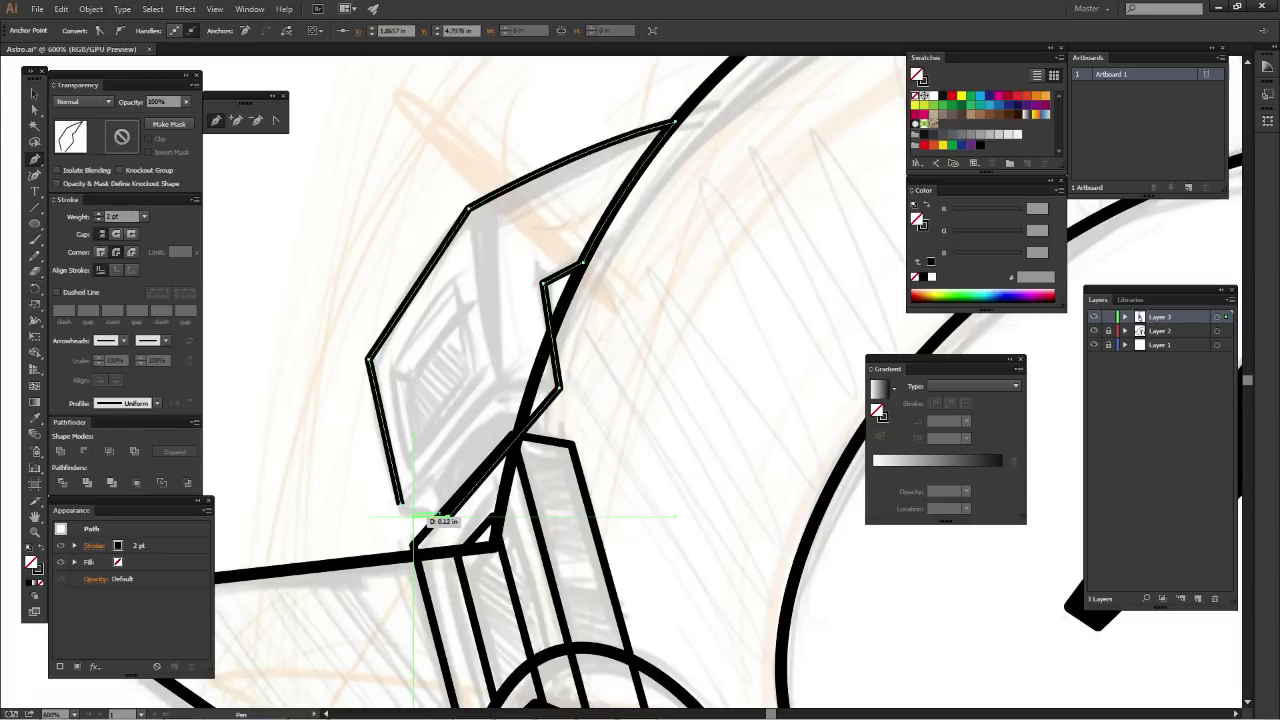
click(447, 517)
click(400, 505)
key(v)
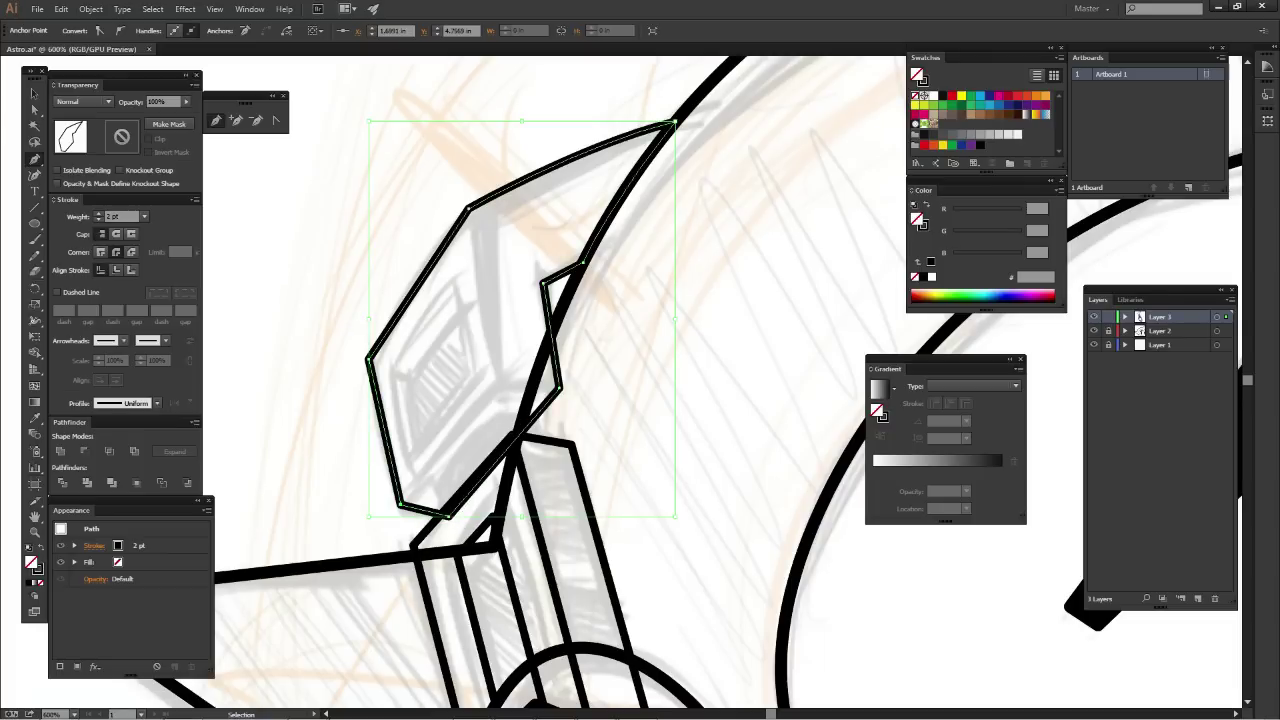
key(ctrl+shift+a)
drag(640, 400, 677, 421)
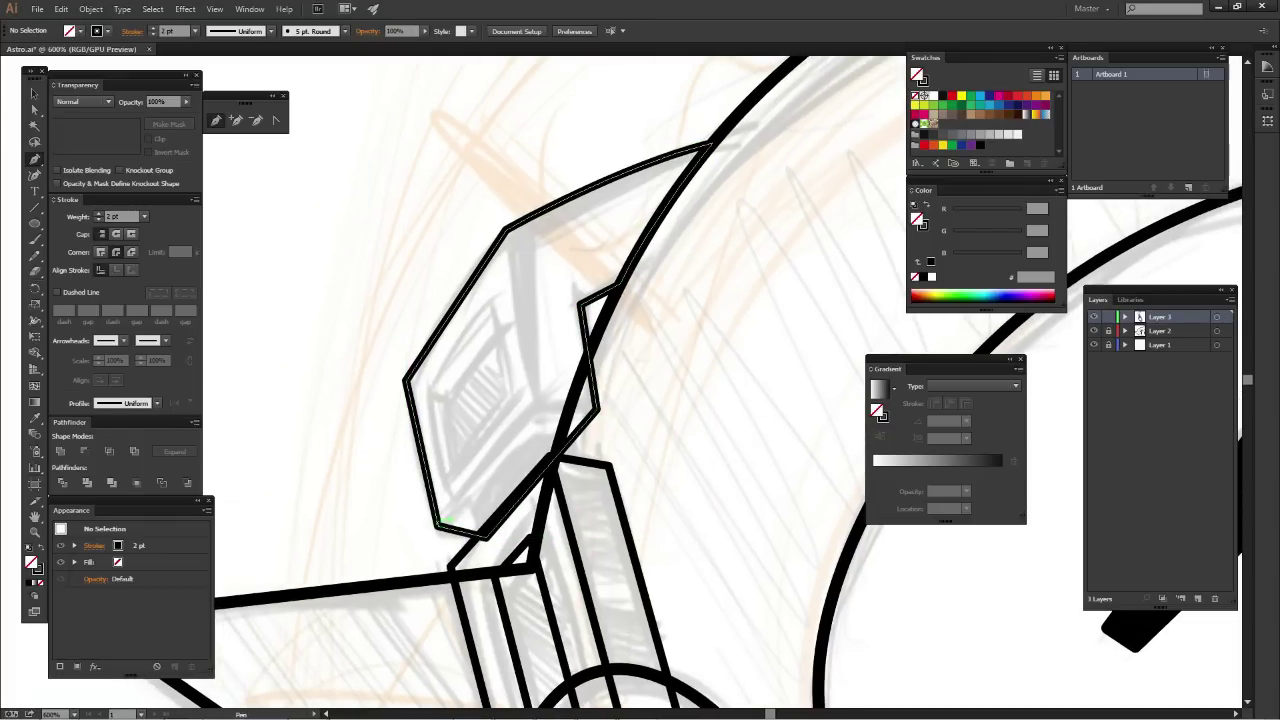
Draw the six-corner earpiece face path along its left side with the Pen tool
click(545, 400)
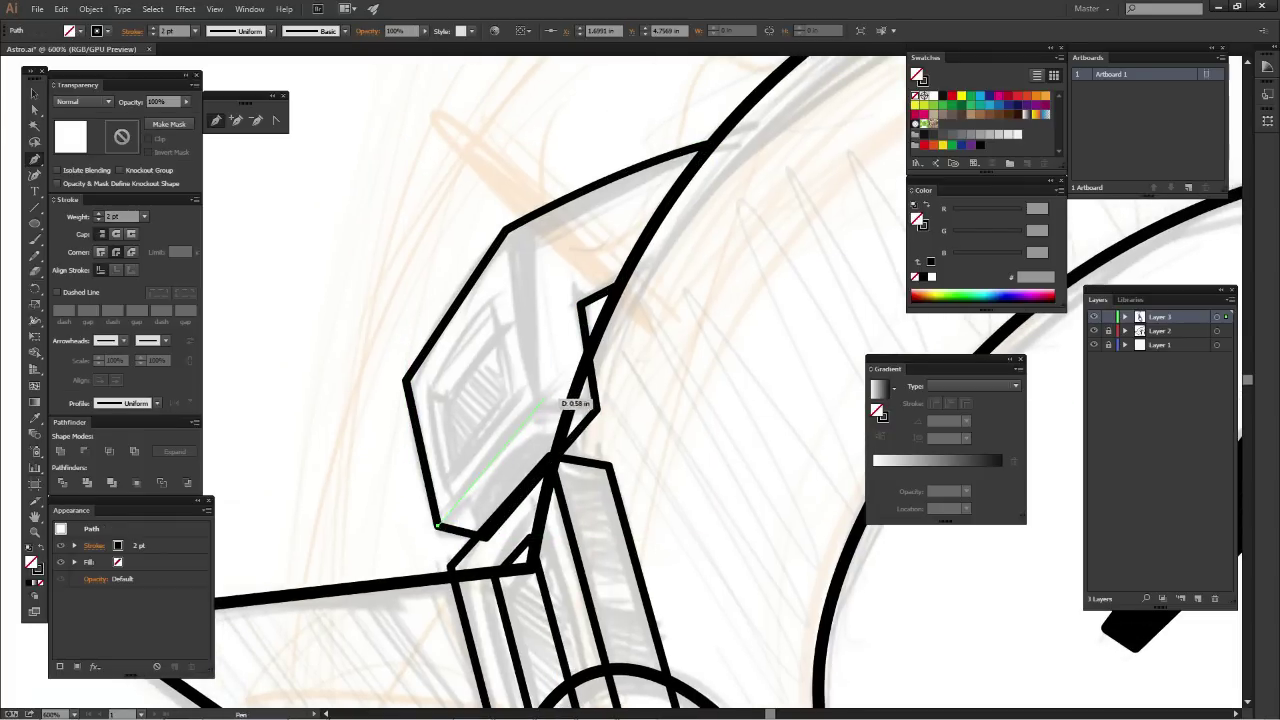
click(492, 190)
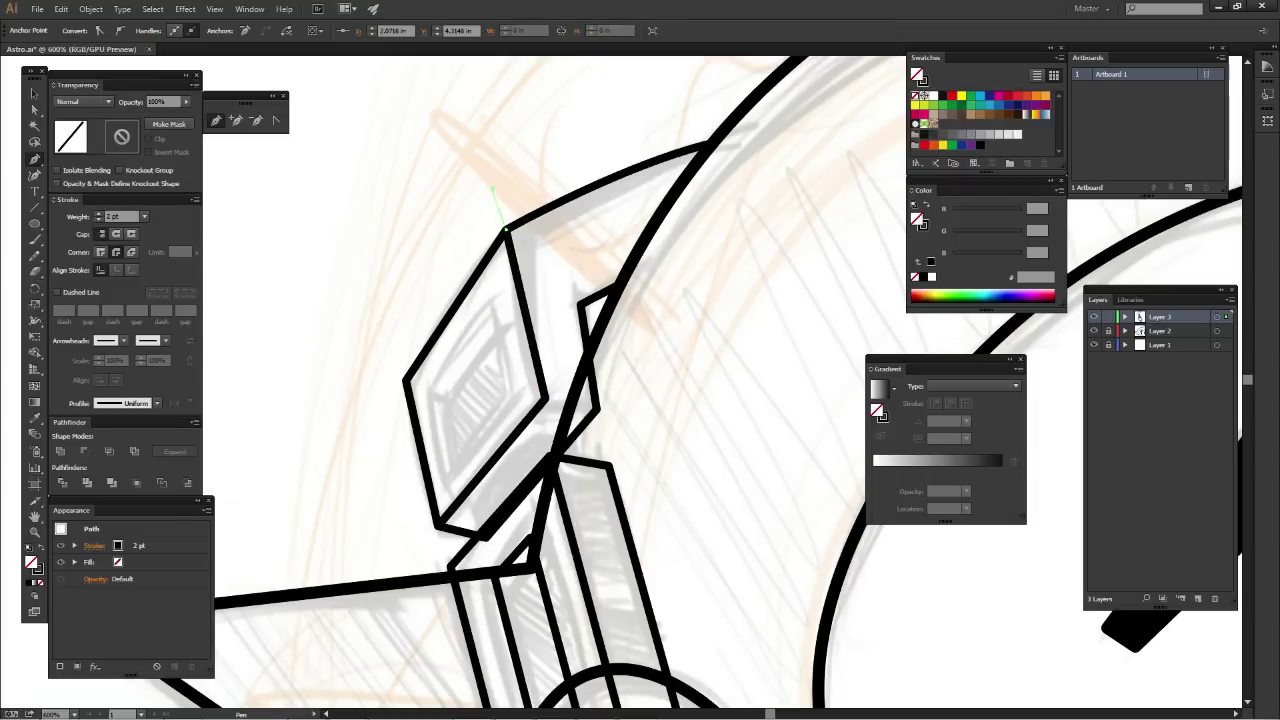
click(365, 325)
click(378, 468)
click(398, 518)
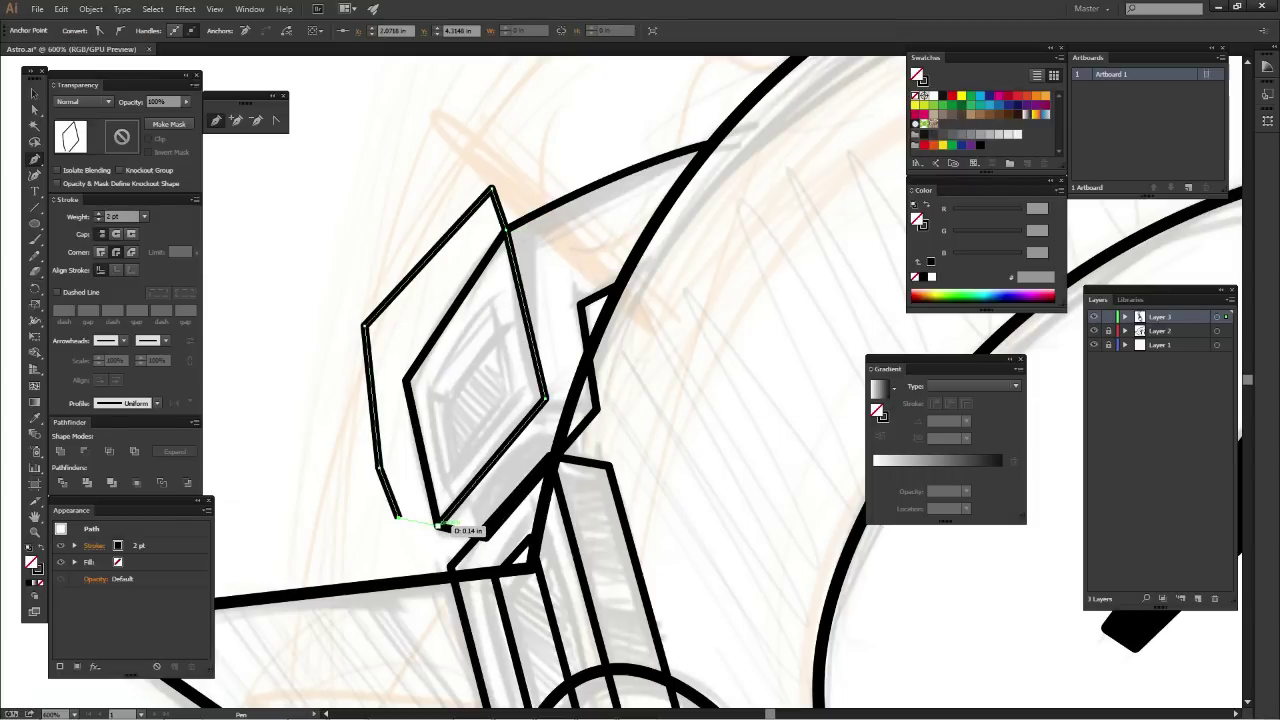
click(438, 524)
key(ctrl+shift+a)
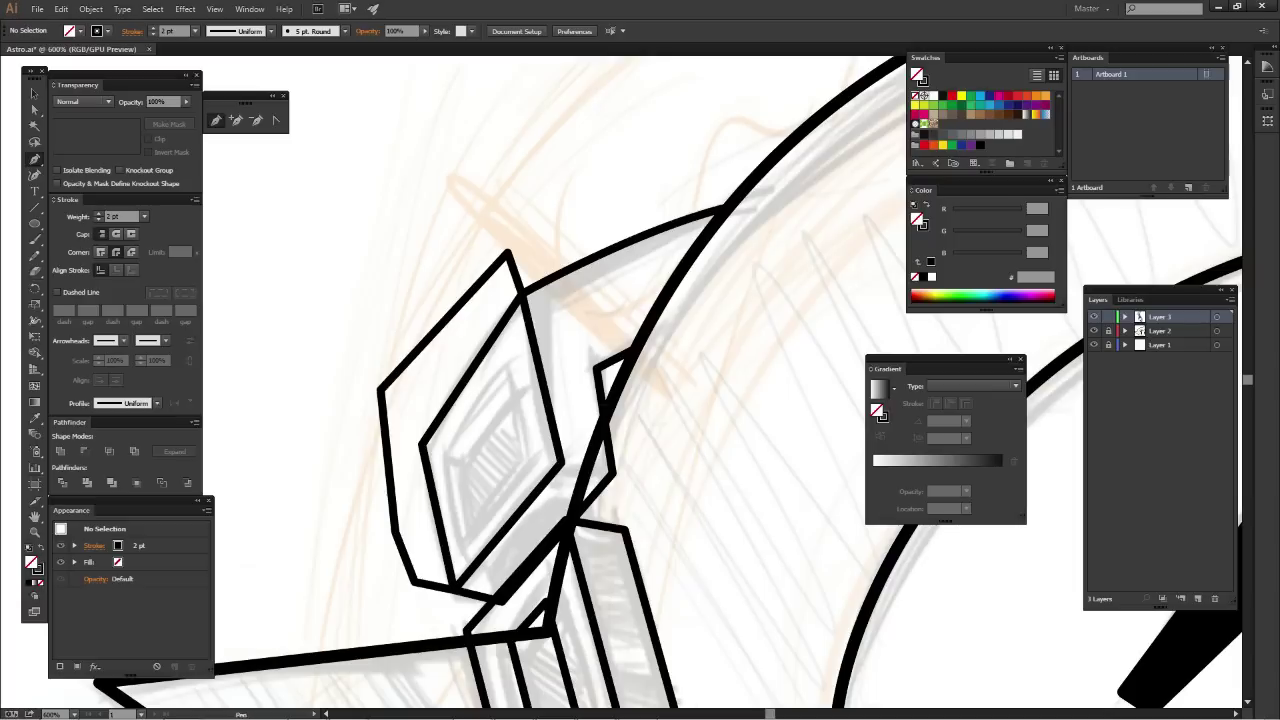
Marquee-select the earpiece paths, undo and redo the last change, then deselect
scroll(463, 498, up, 1)
key(v)
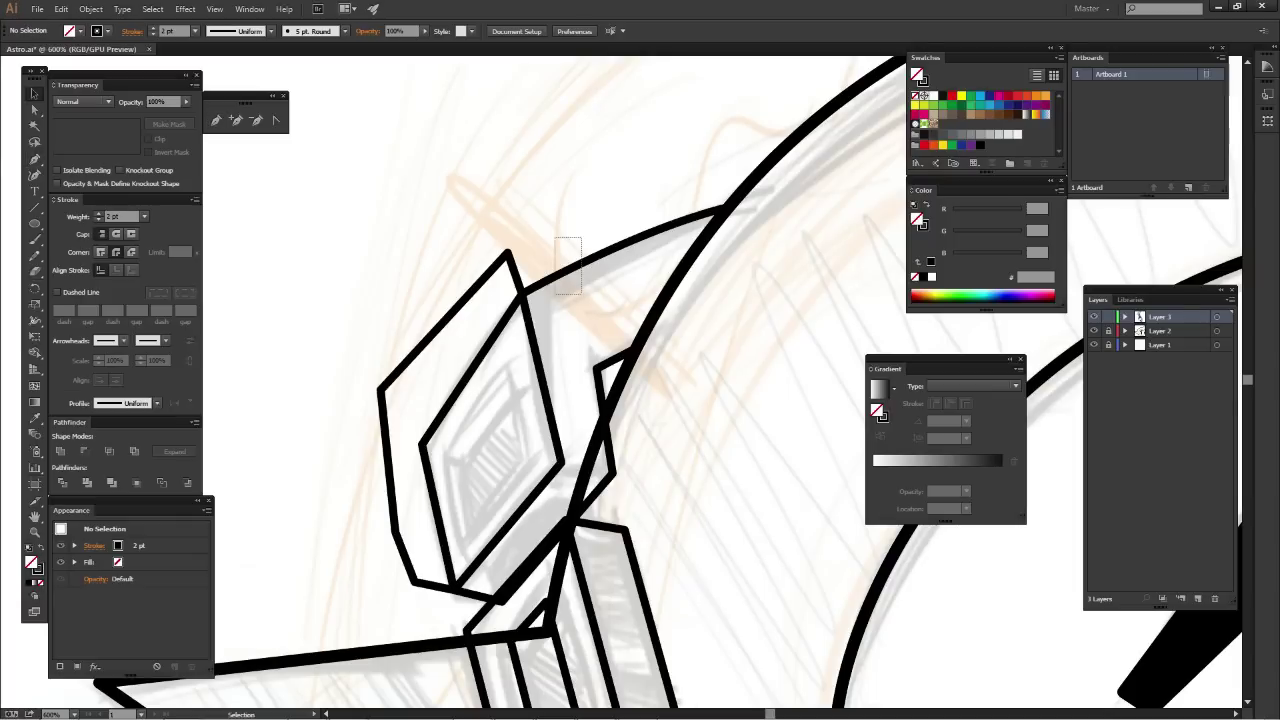
drag(555, 238, 580, 294)
drag(545, 210, 512, 354)
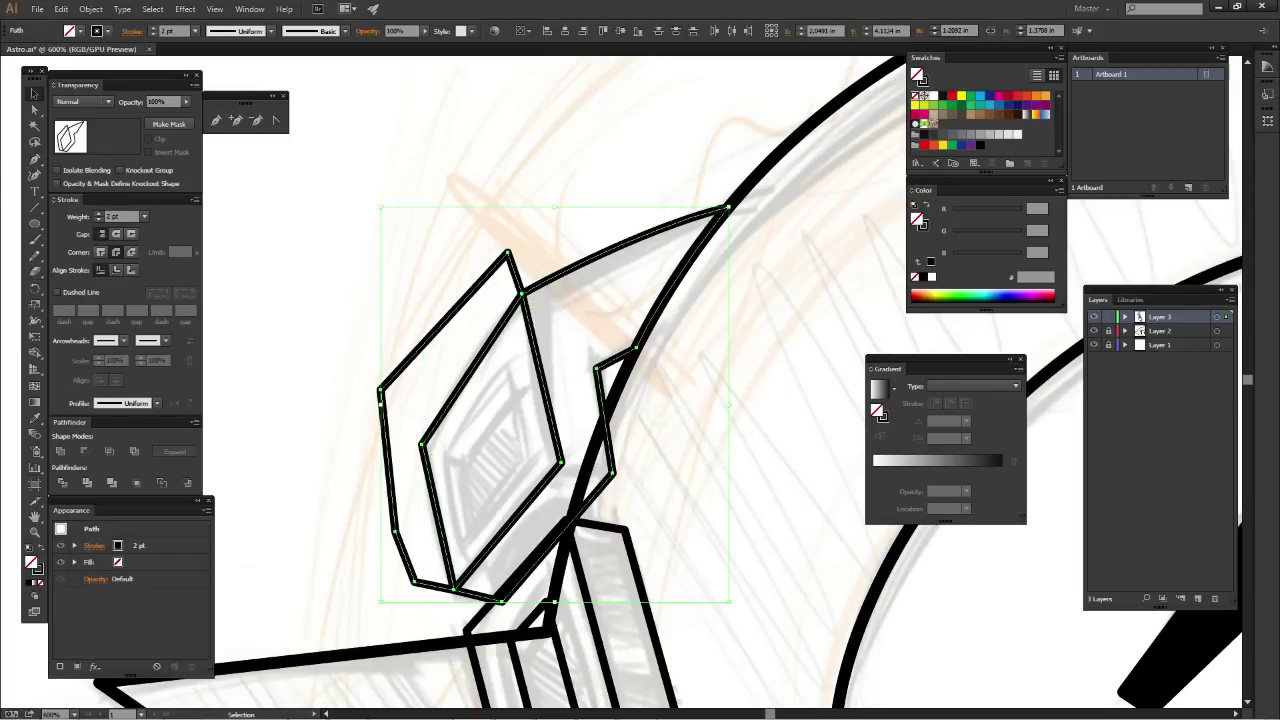
key(ctrl+z)
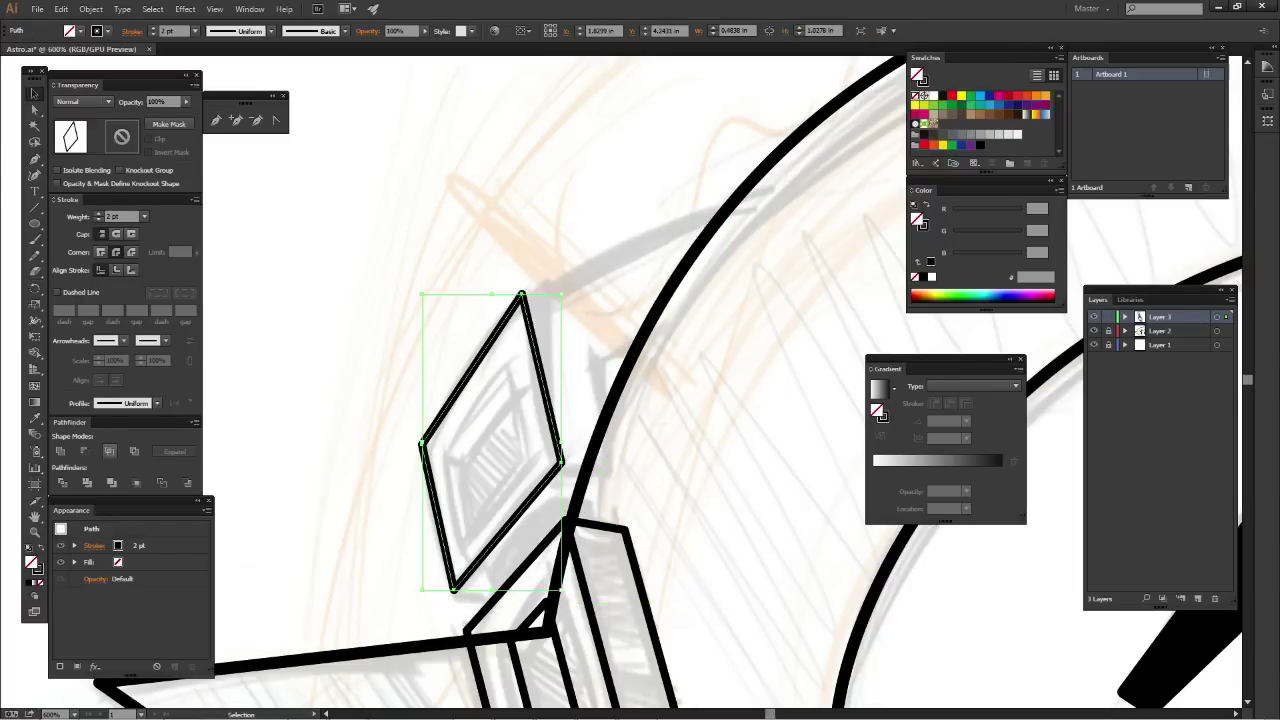
key(ctrl+shift+z)
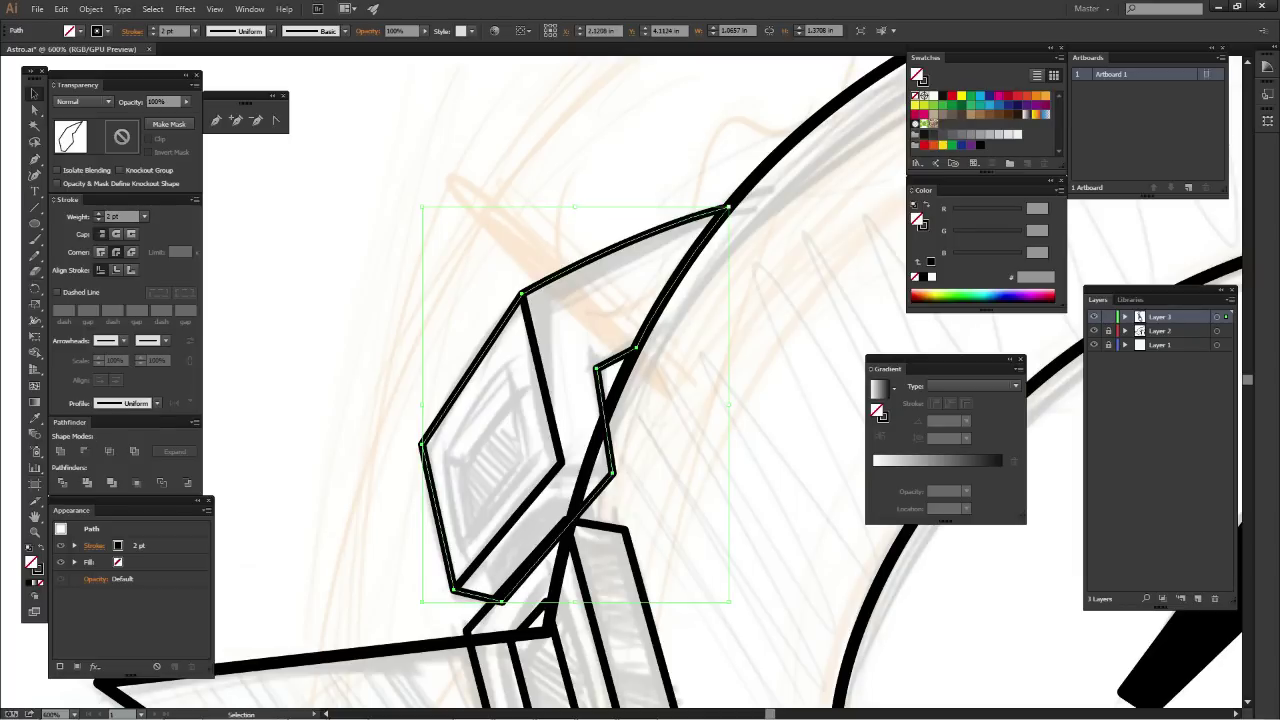
key(ctrl+shift+a)
drag(640, 400, 666, 312)
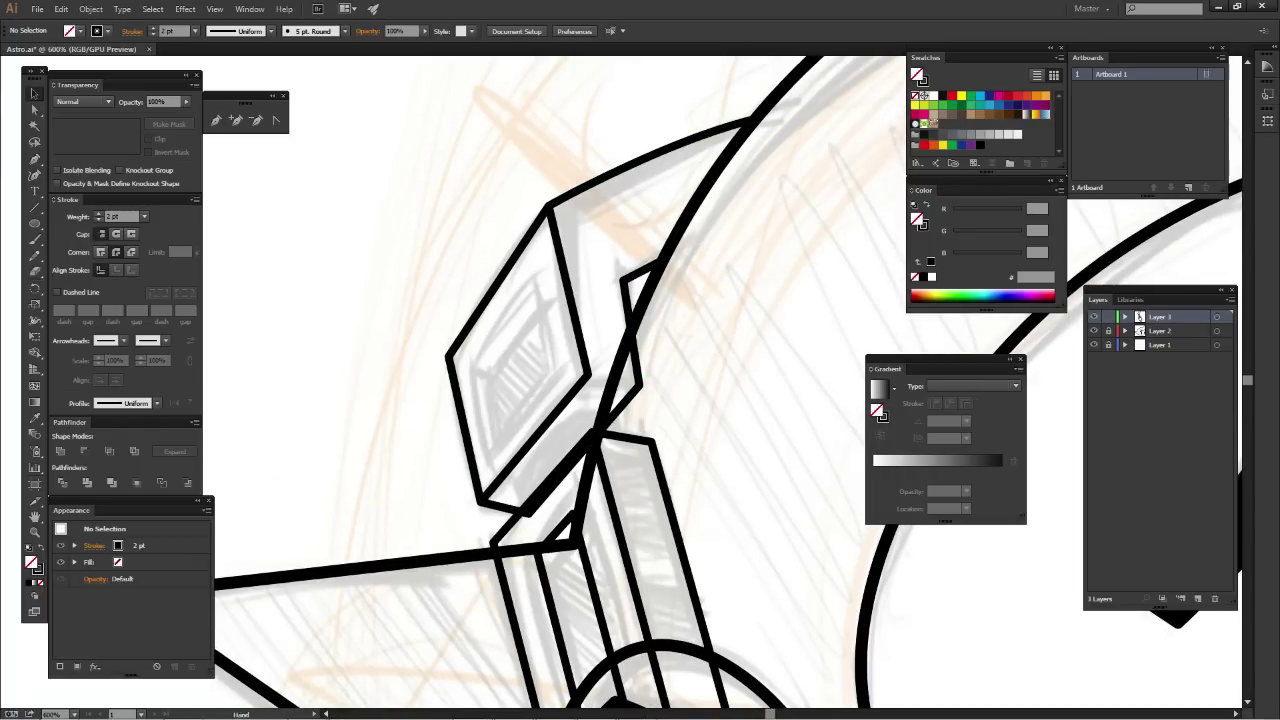
Hide Layer 2's thick black strokes and check the upper earpiece outline
drag(648, 378, 615, 409)
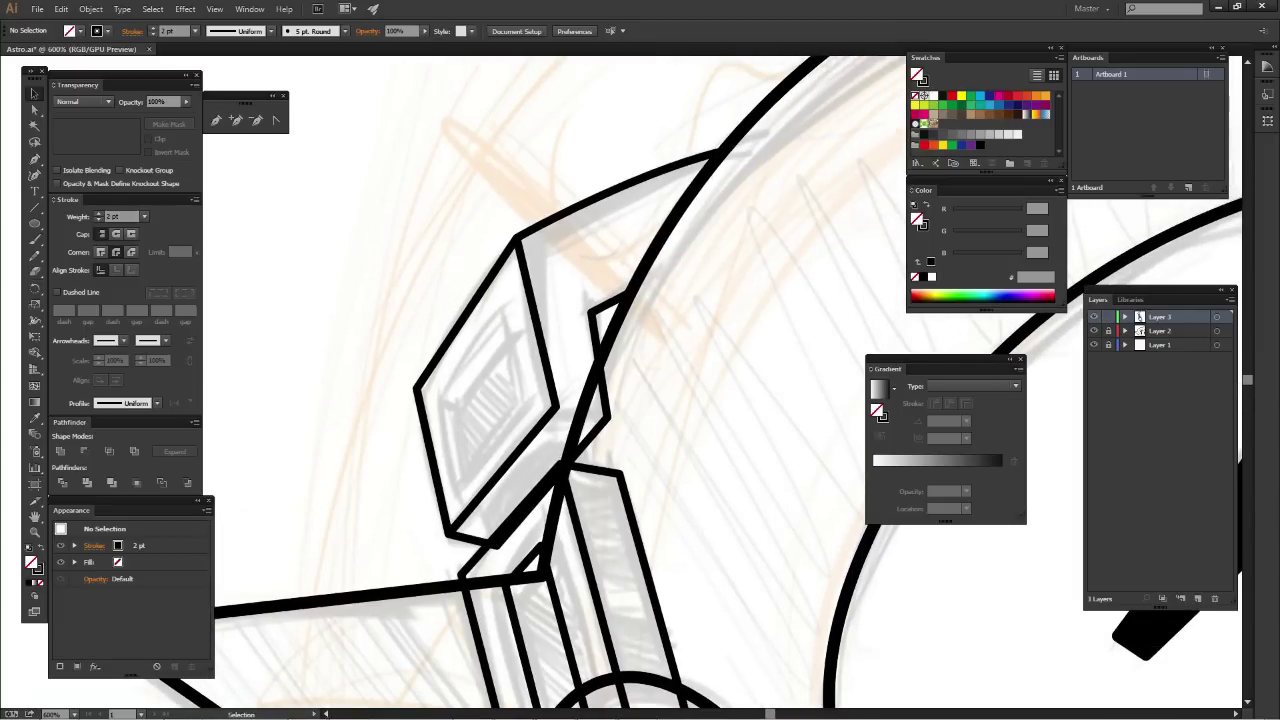
key(p)
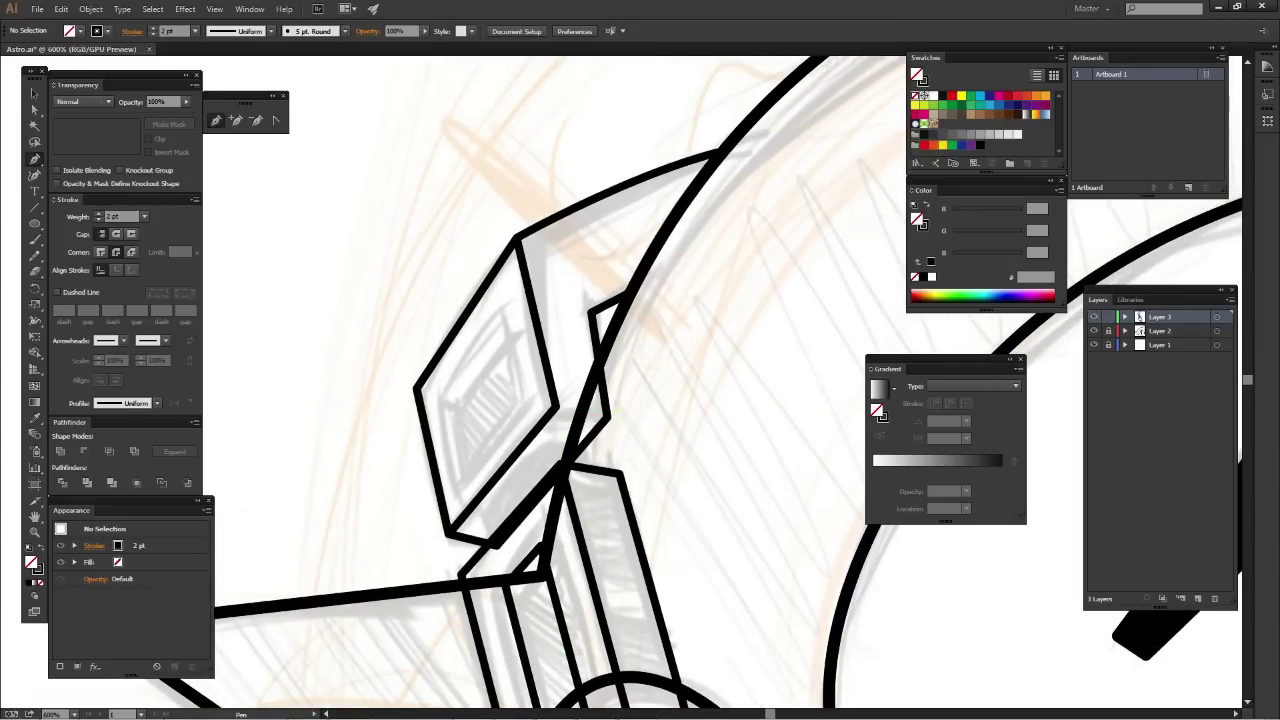
drag(556, 407, 526, 367)
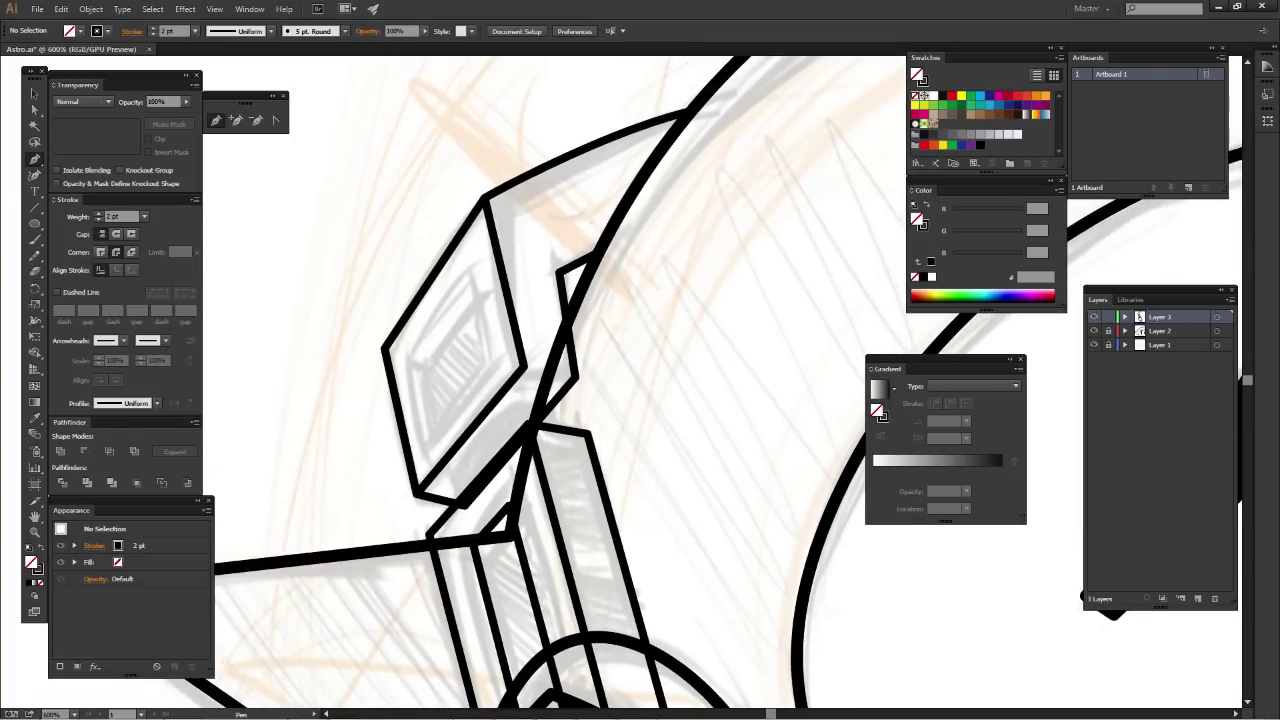
click(1093, 330)
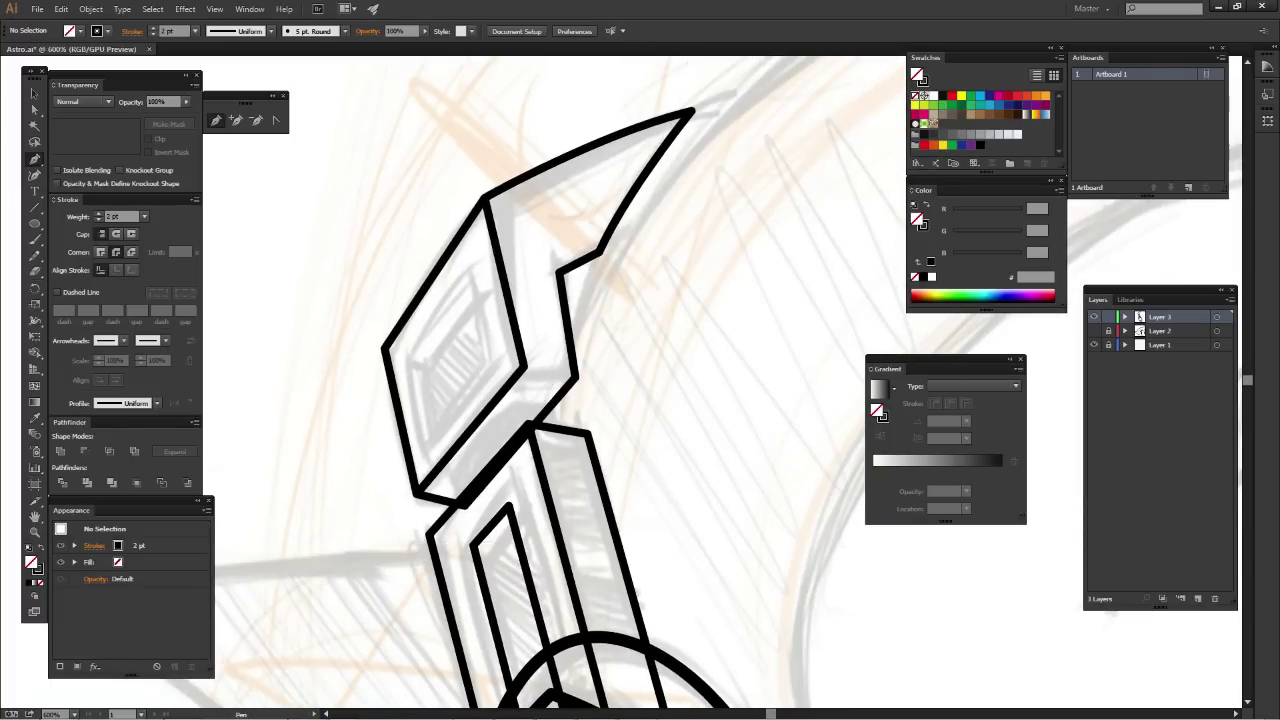
drag(560, 400, 629, 350)
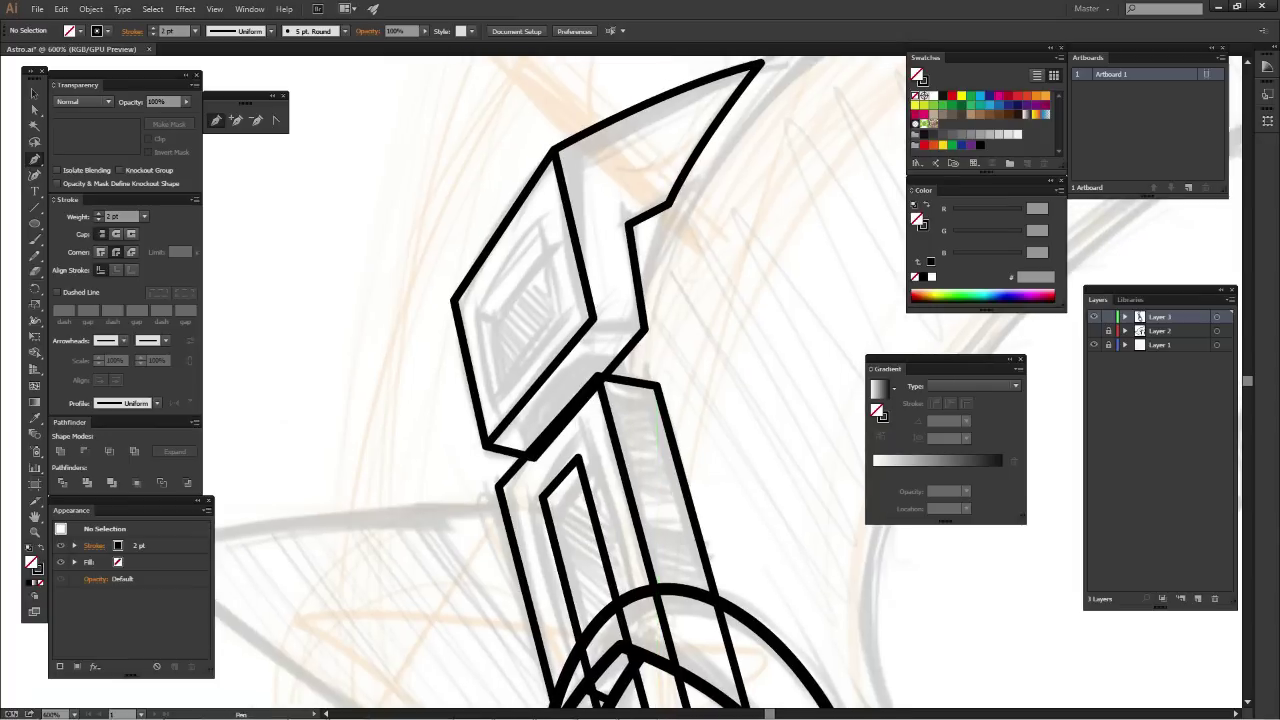
key(v)
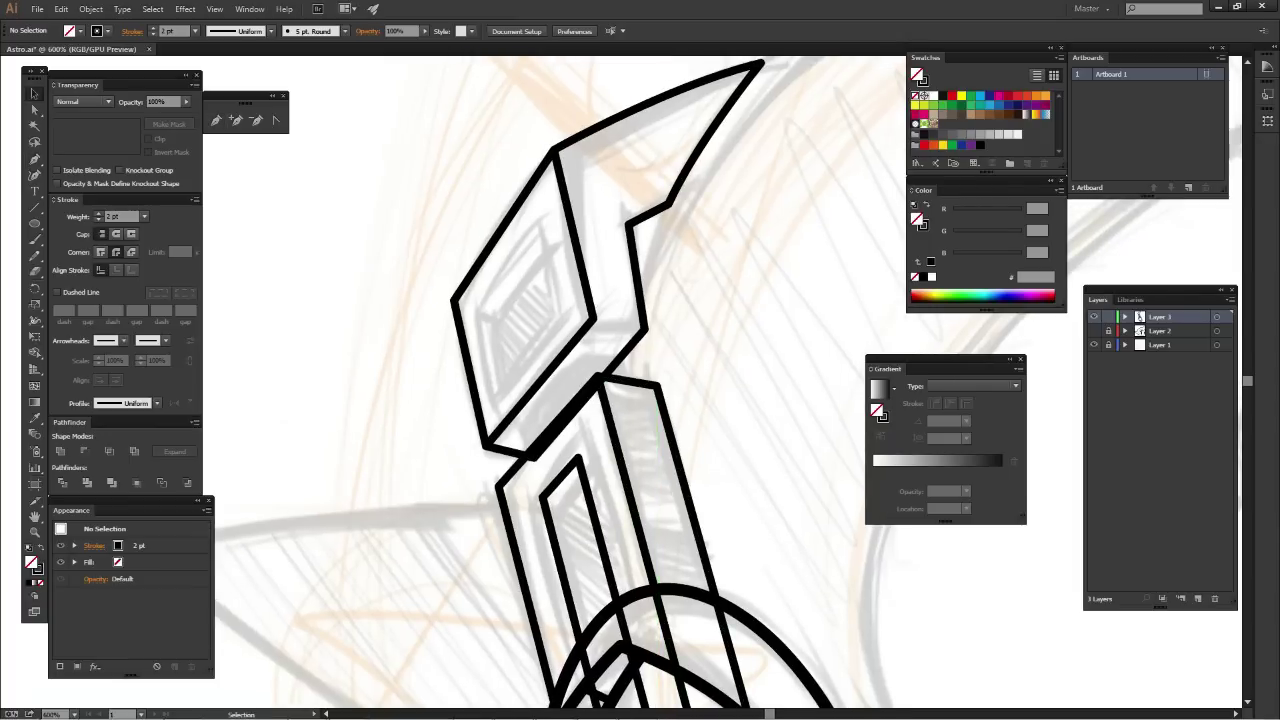
click(602, 380)
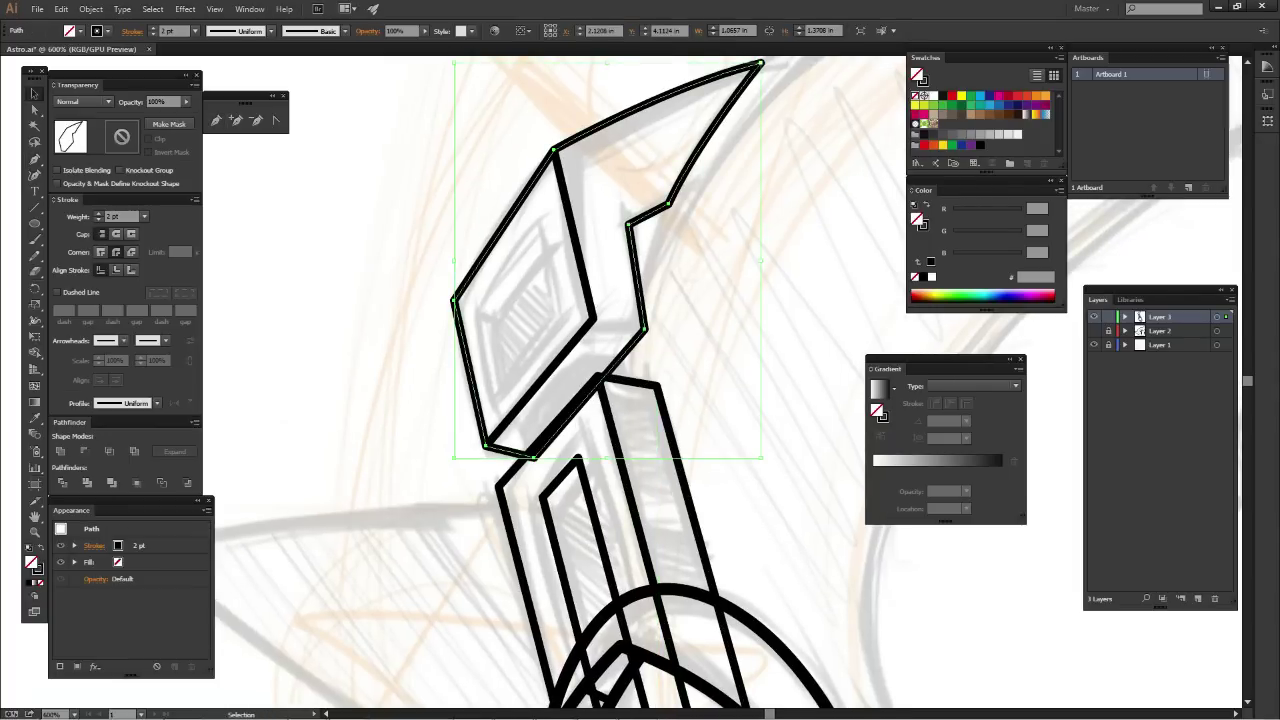
key(ctrl+shift+a)
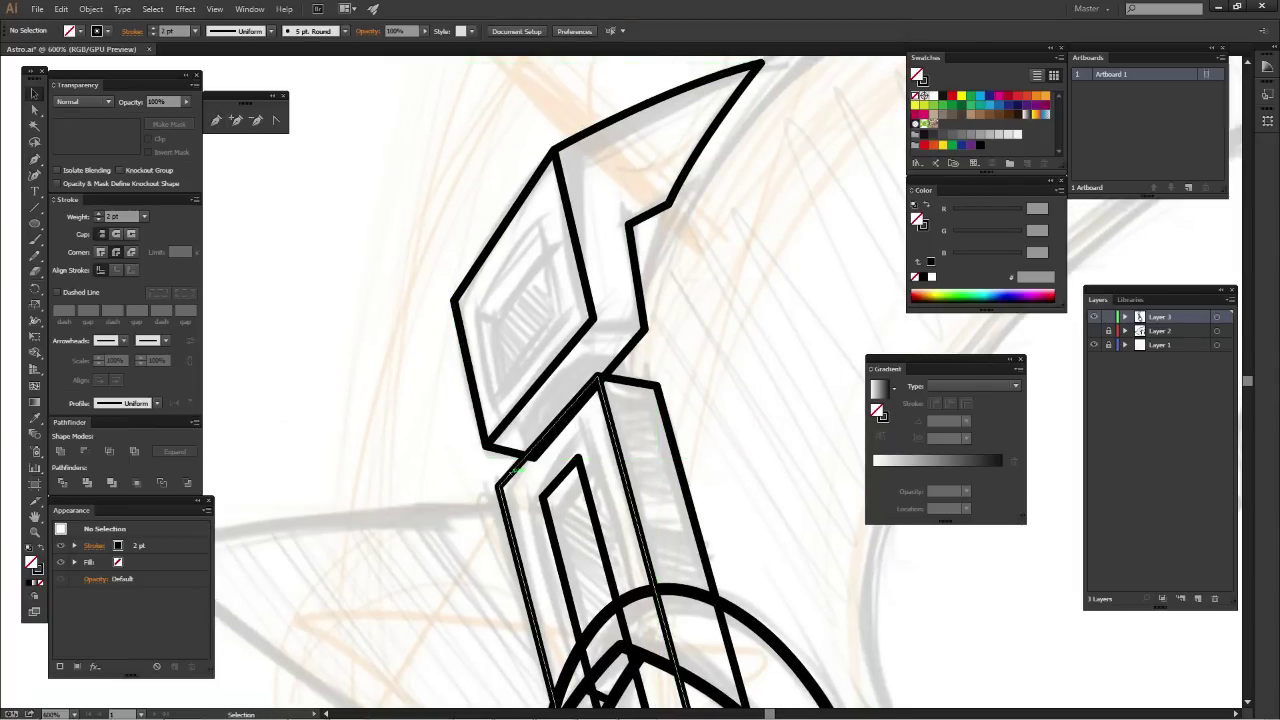
Subtract the lower strip from the upper block with Pathfinder Minus Front
click(512, 468)
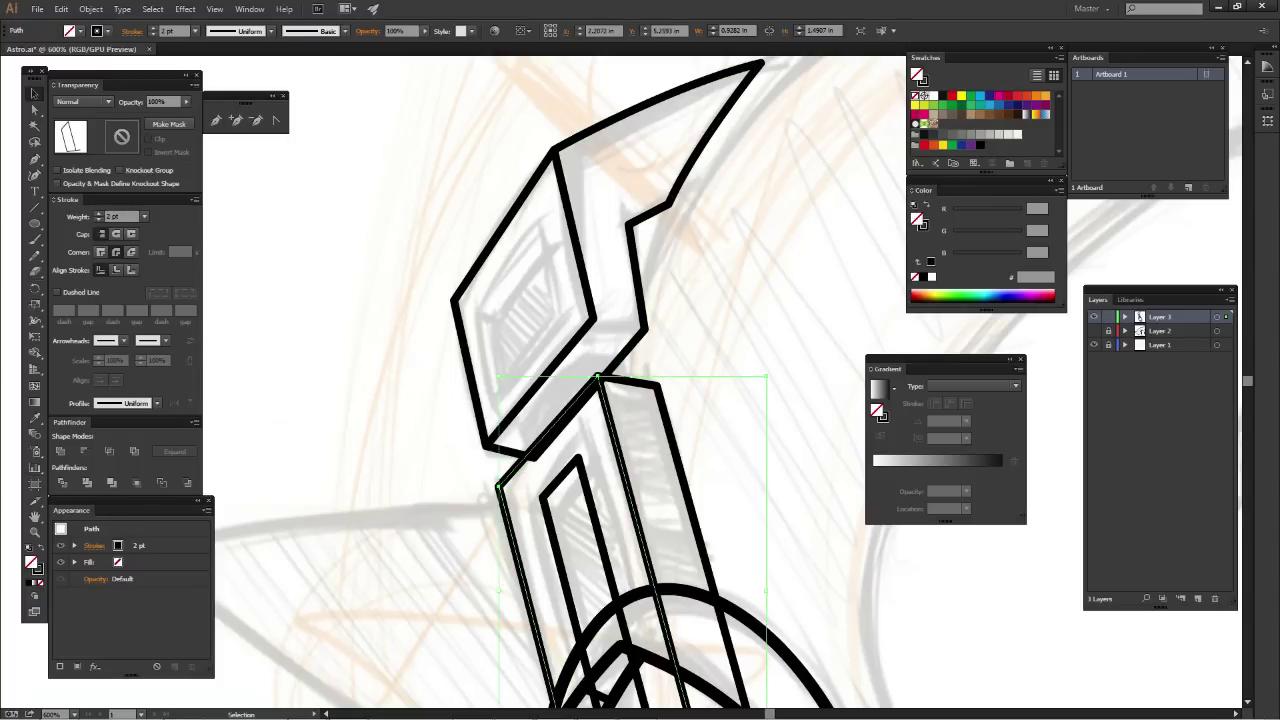
shift+click(647, 328)
click(84, 451)
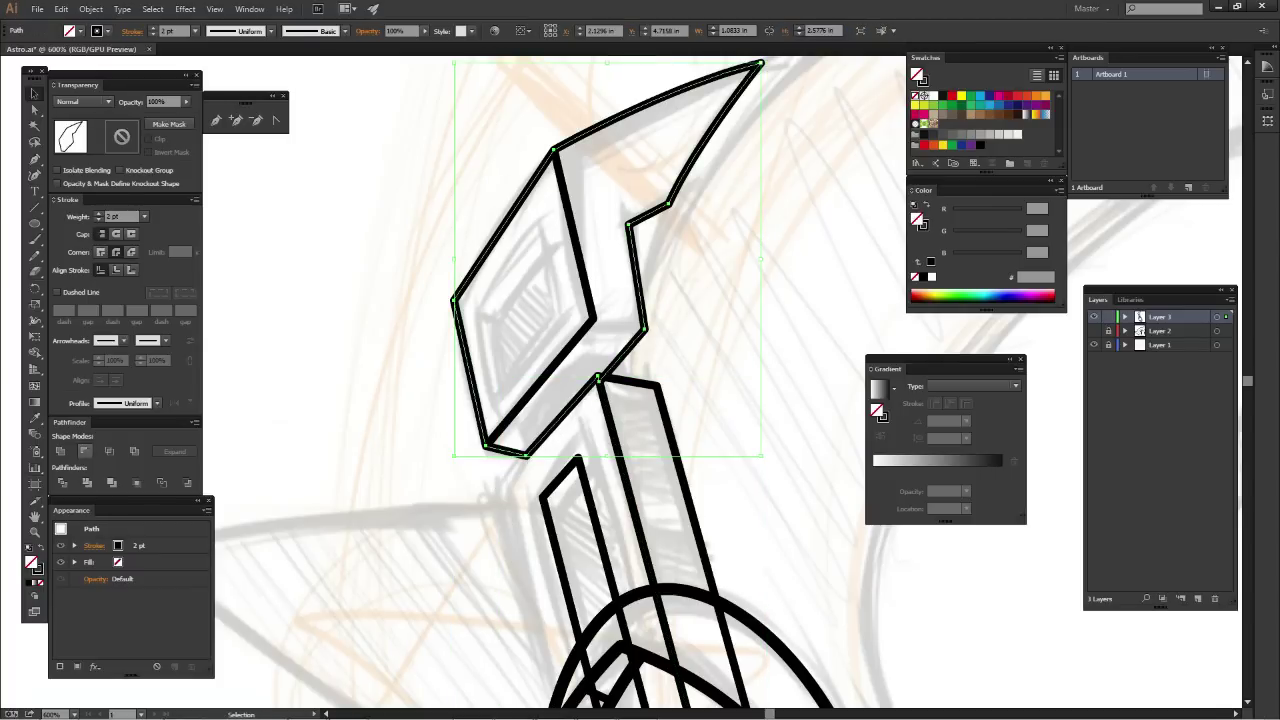
key(ctrl+shift+a)
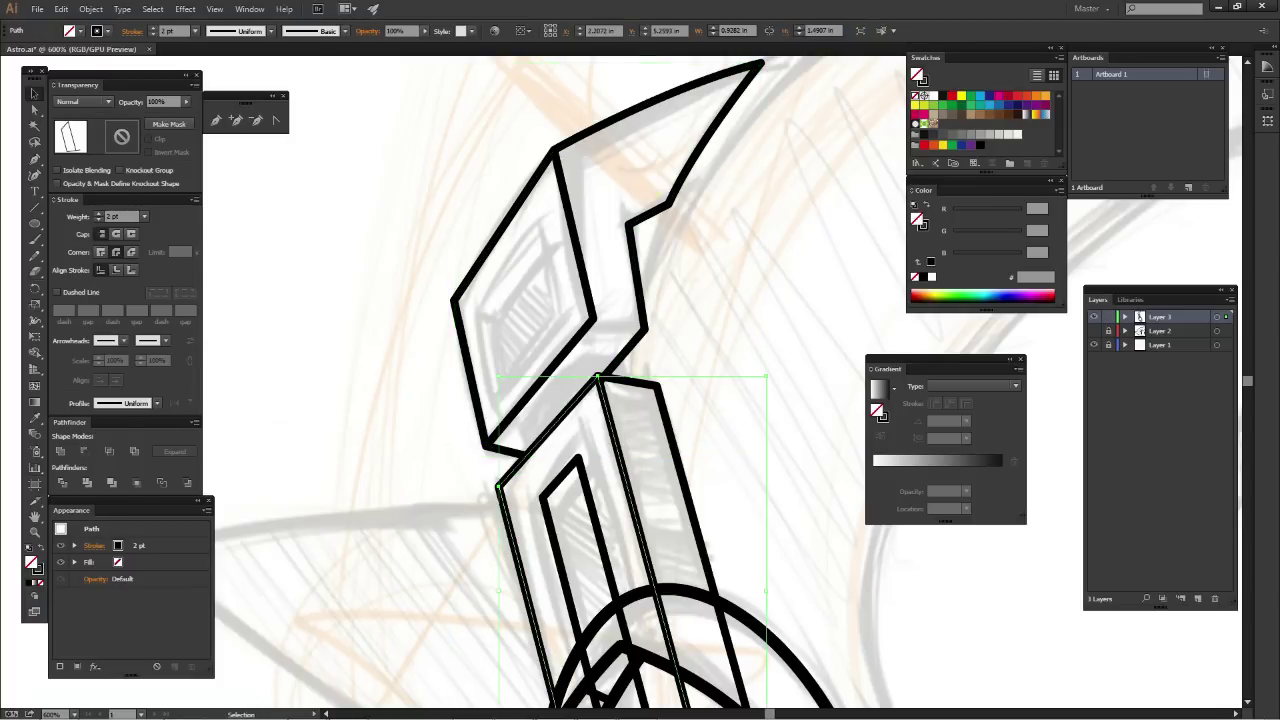
scroll(640, 380, up, 1)
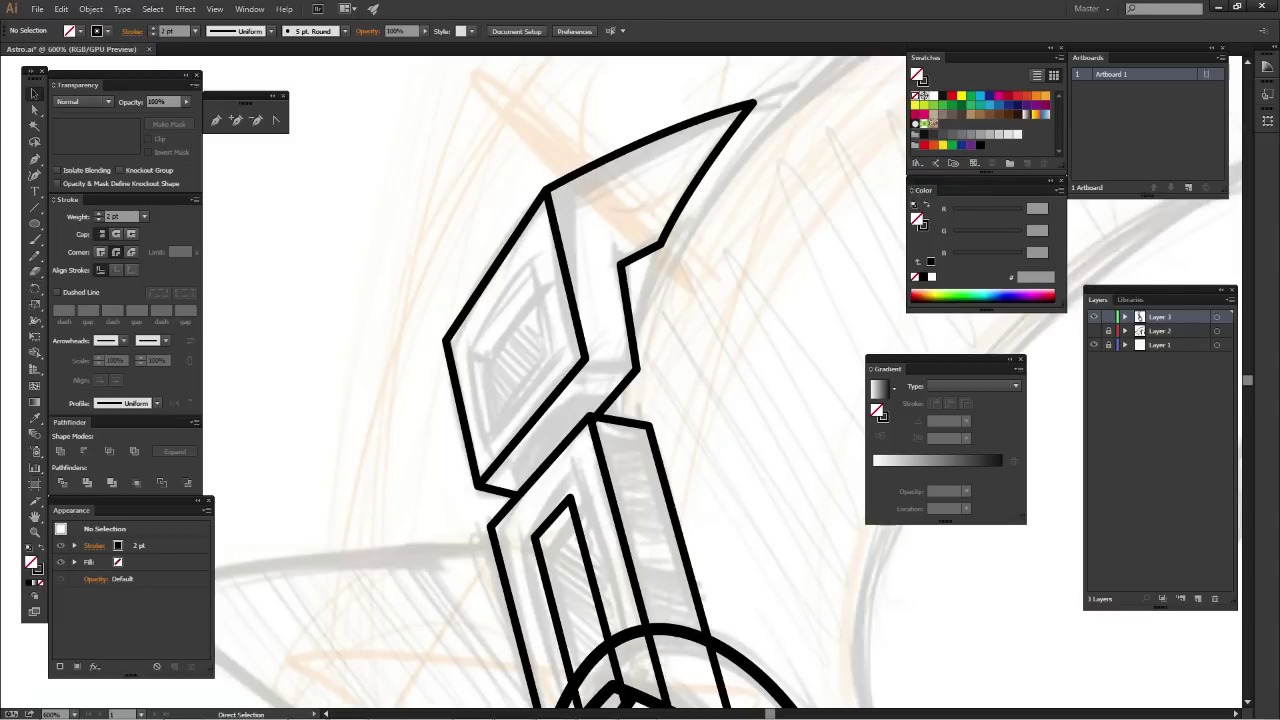
key(v)
key(ctrl+minus)
key(ctrl+minus)
key(ctrl+minus)
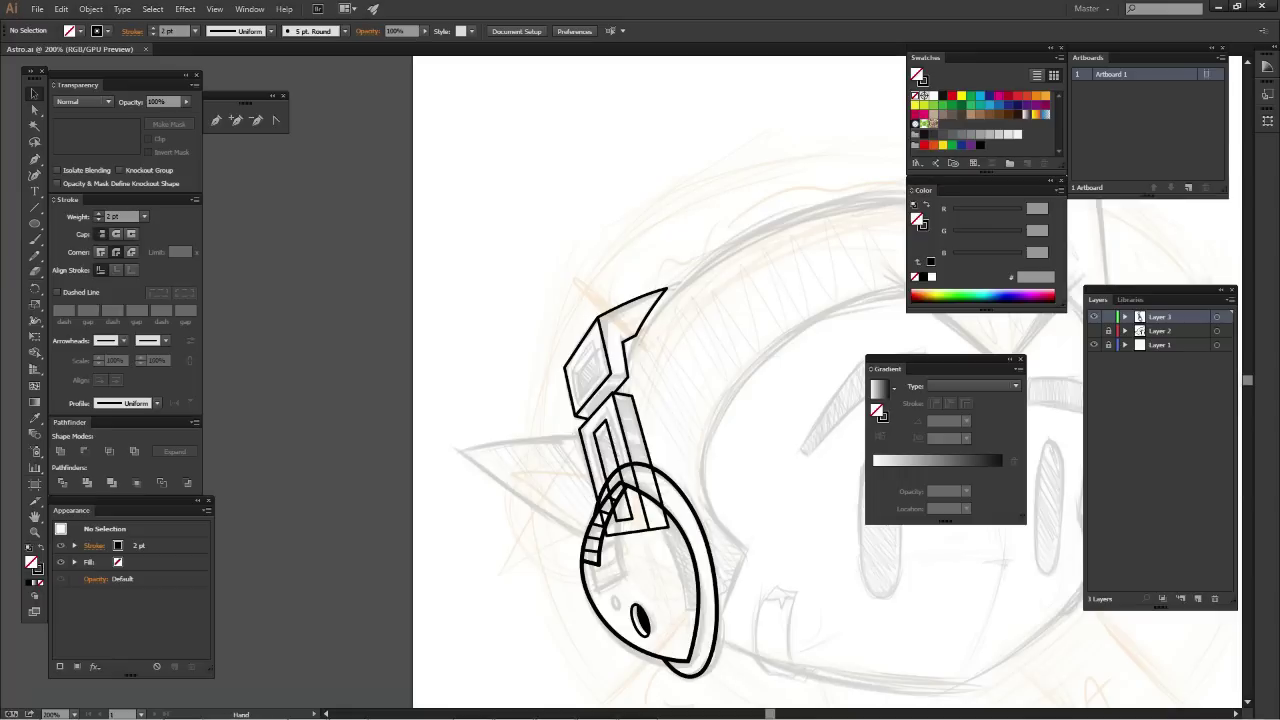
mouse_move(640, 400)
mouse_down()
mouse_move(648, 432)
mouse_move(605, 315)
mouse_up()
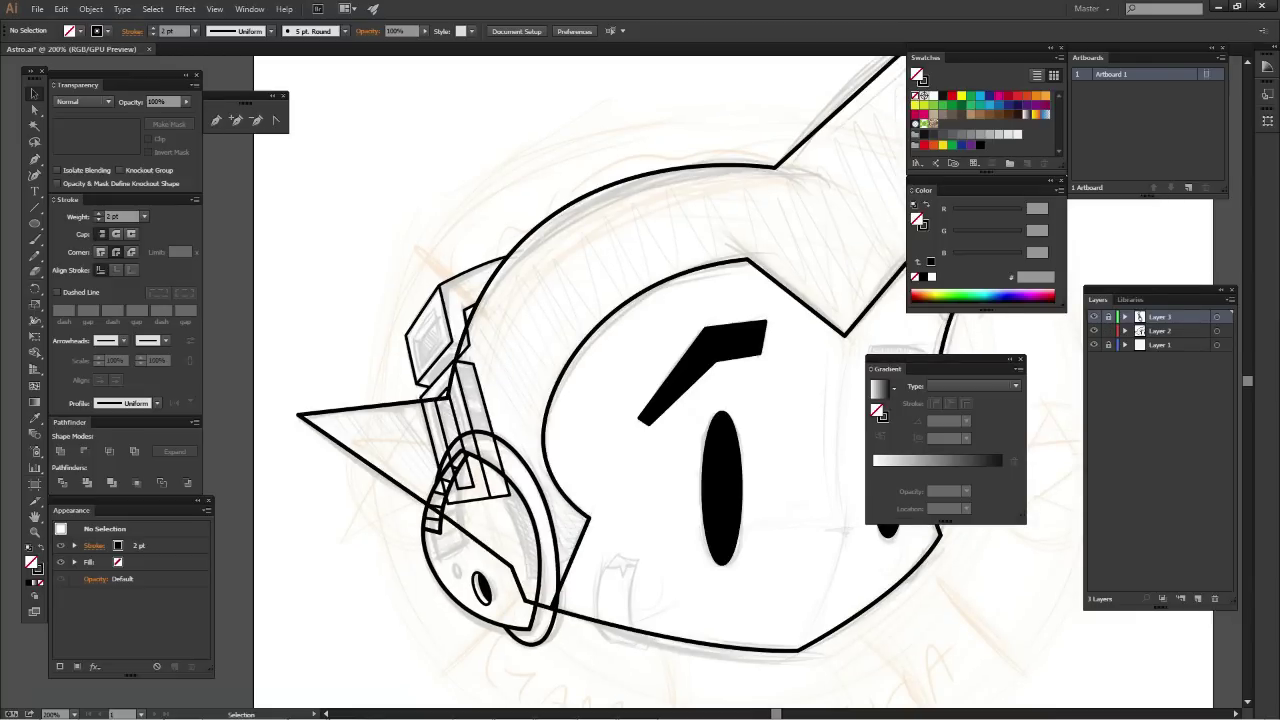
drag(640, 400, 618, 247)
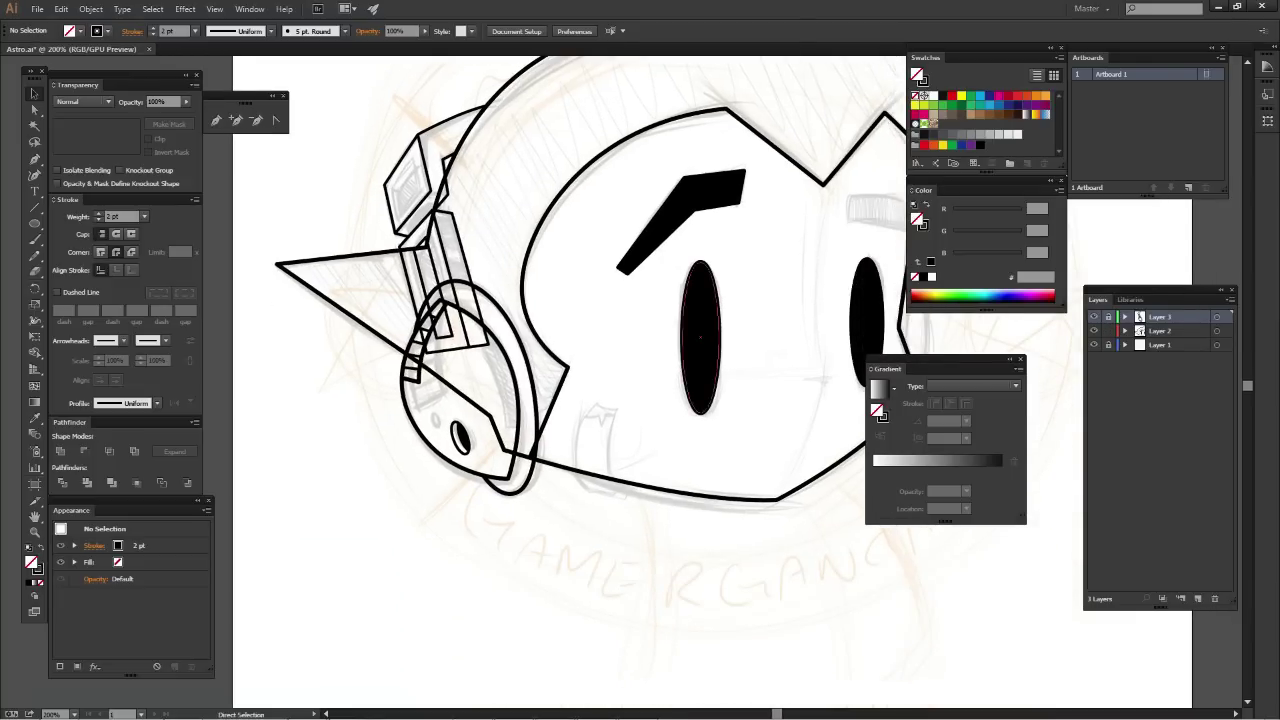
key(ctrl+equal)
key(ctrl+equal)
key(ctrl+equal)
drag(640, 400, 640, 264)
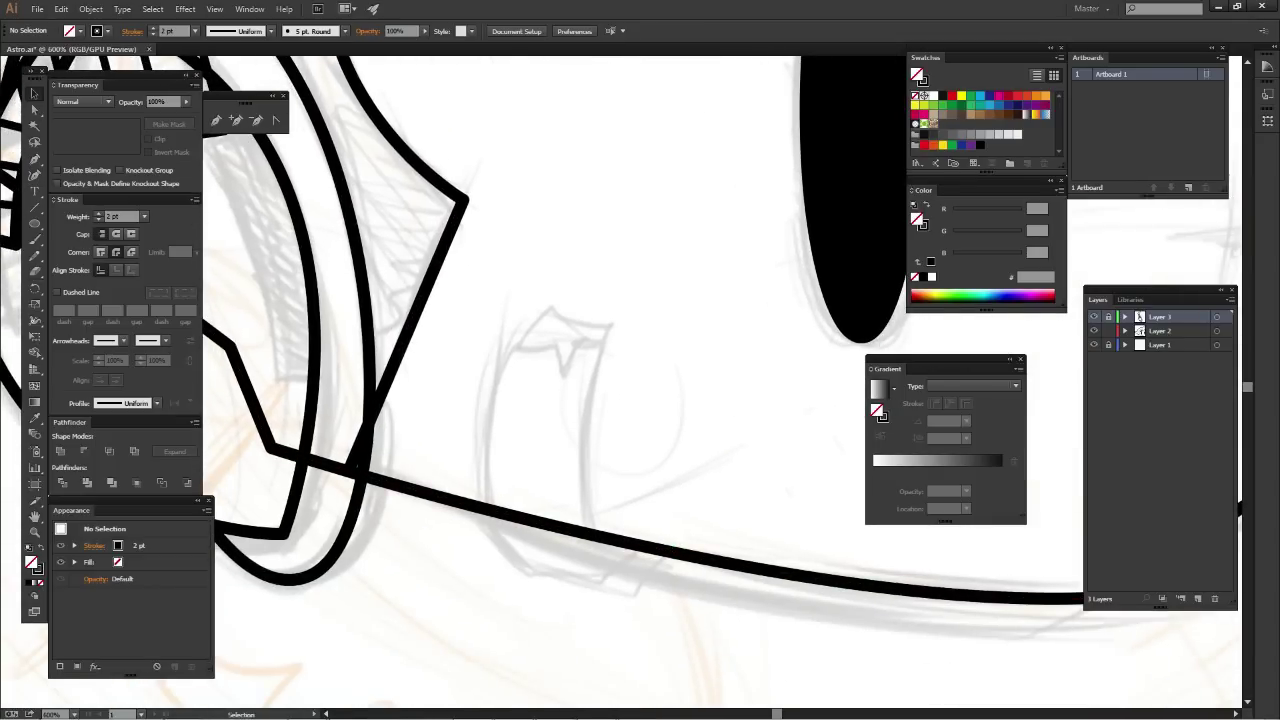
On Layer 2, draw the tooth's left side and notched top edge from the jaw line
key(p)
drag(490, 508, 530, 553)
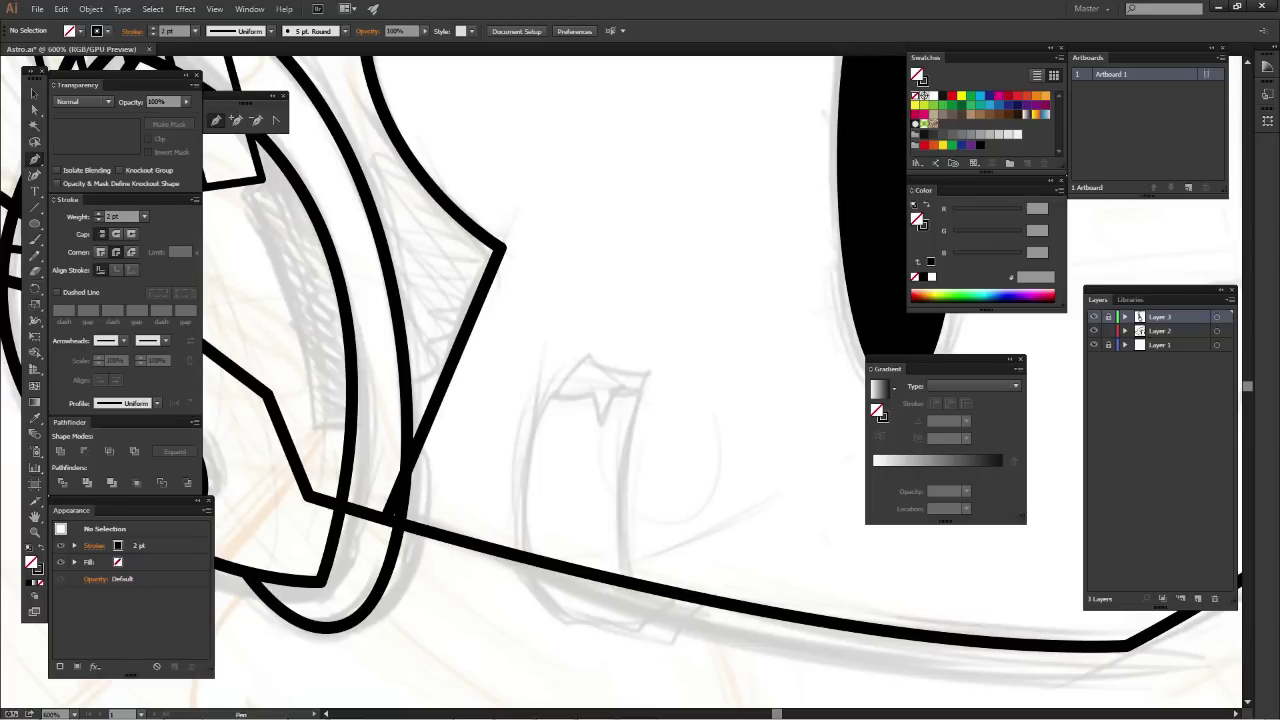
click(1160, 330)
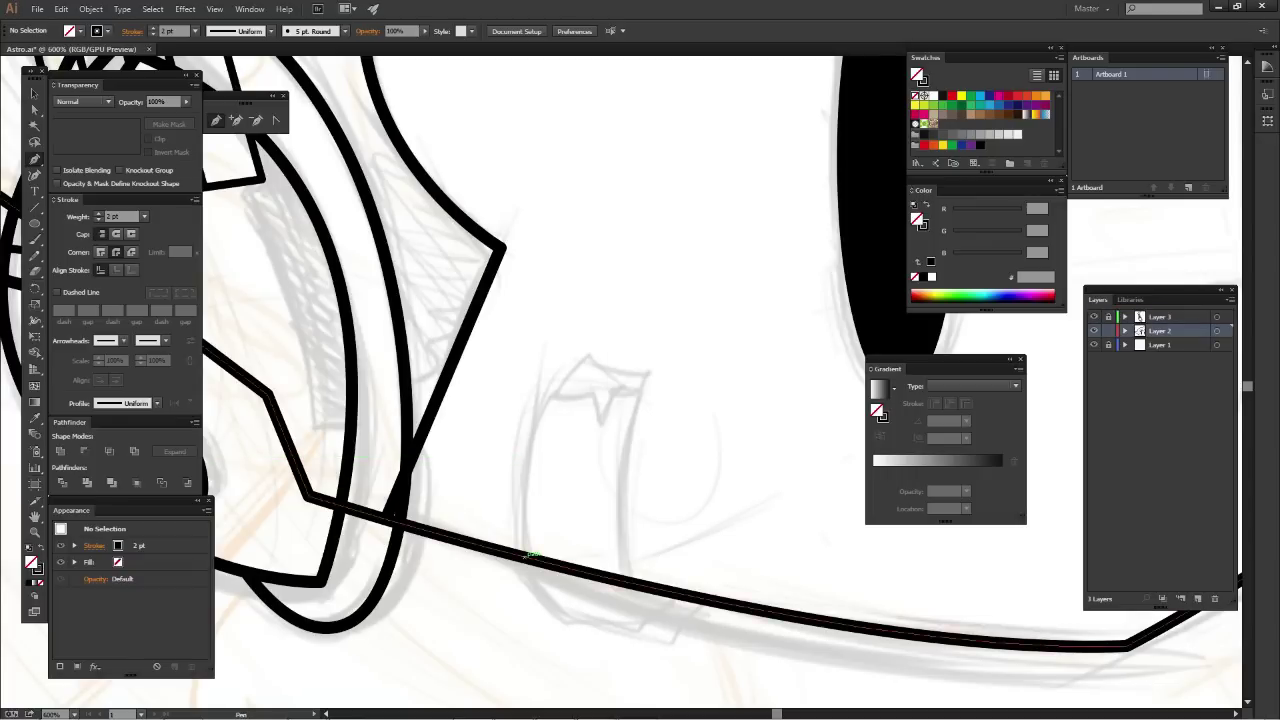
click(530, 557)
mouse_move(550, 405)
mouse_down()
mouse_move(530, 460)
mouse_move(570, 374)
mouse_up()
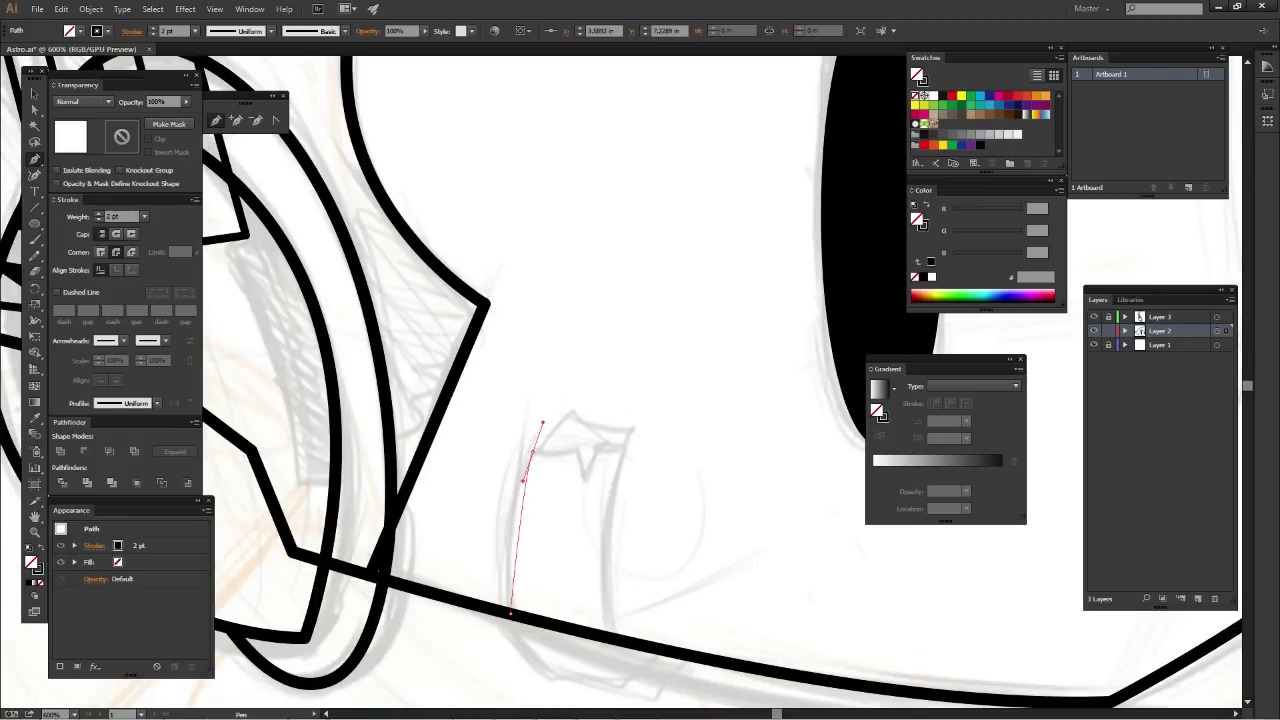
click(531, 453)
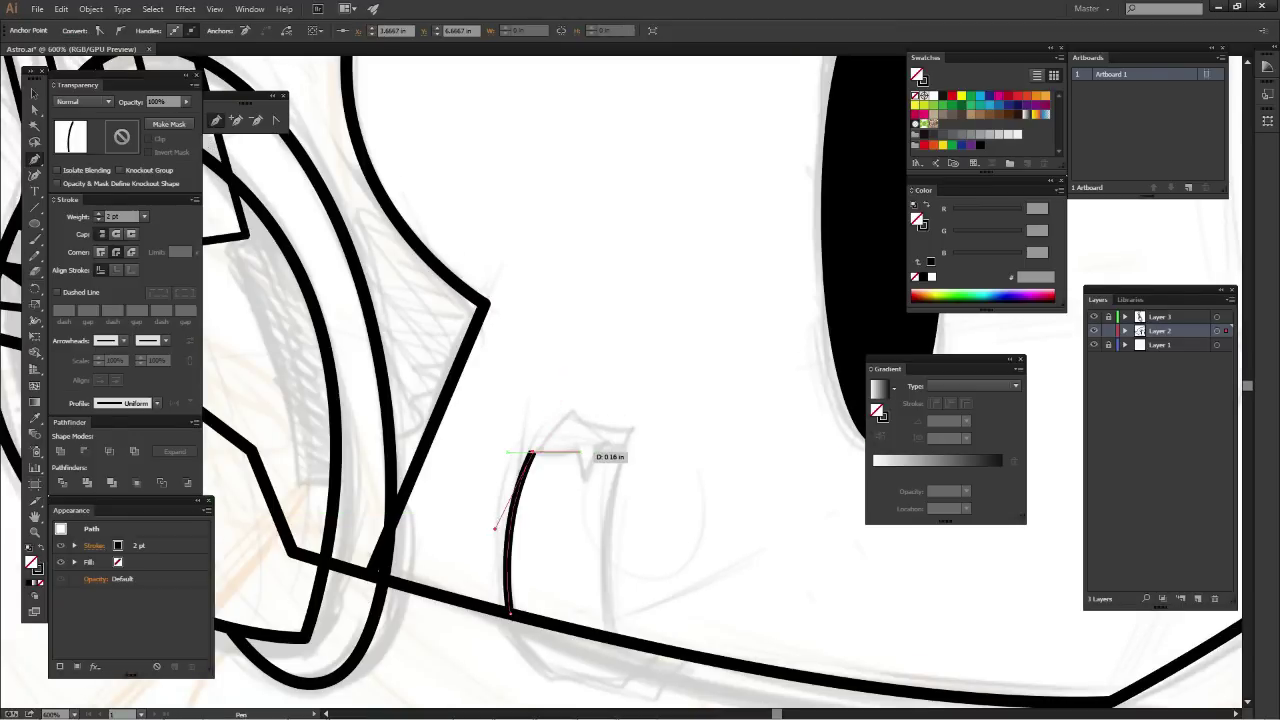
click(578, 452)
click(583, 476)
click(597, 446)
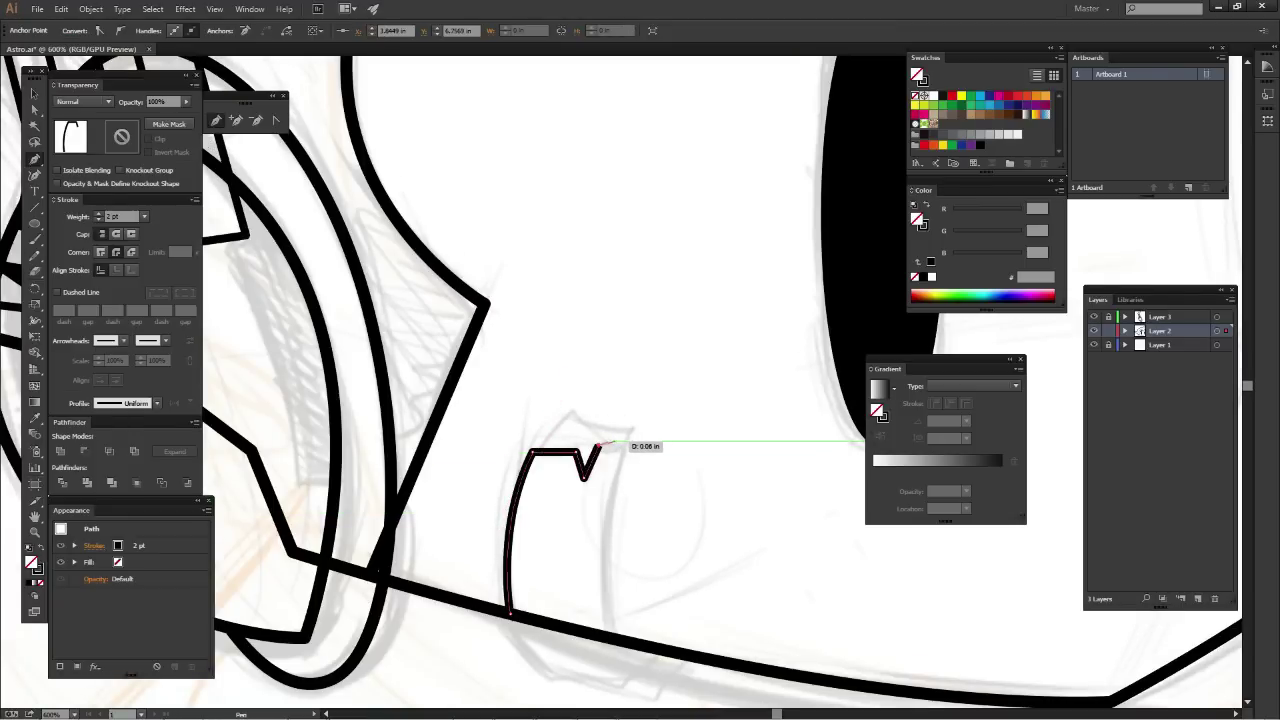
click(625, 446)
Curve the tooth's right side down to the jaw and close the outline
scroll(625, 446, down, 3)
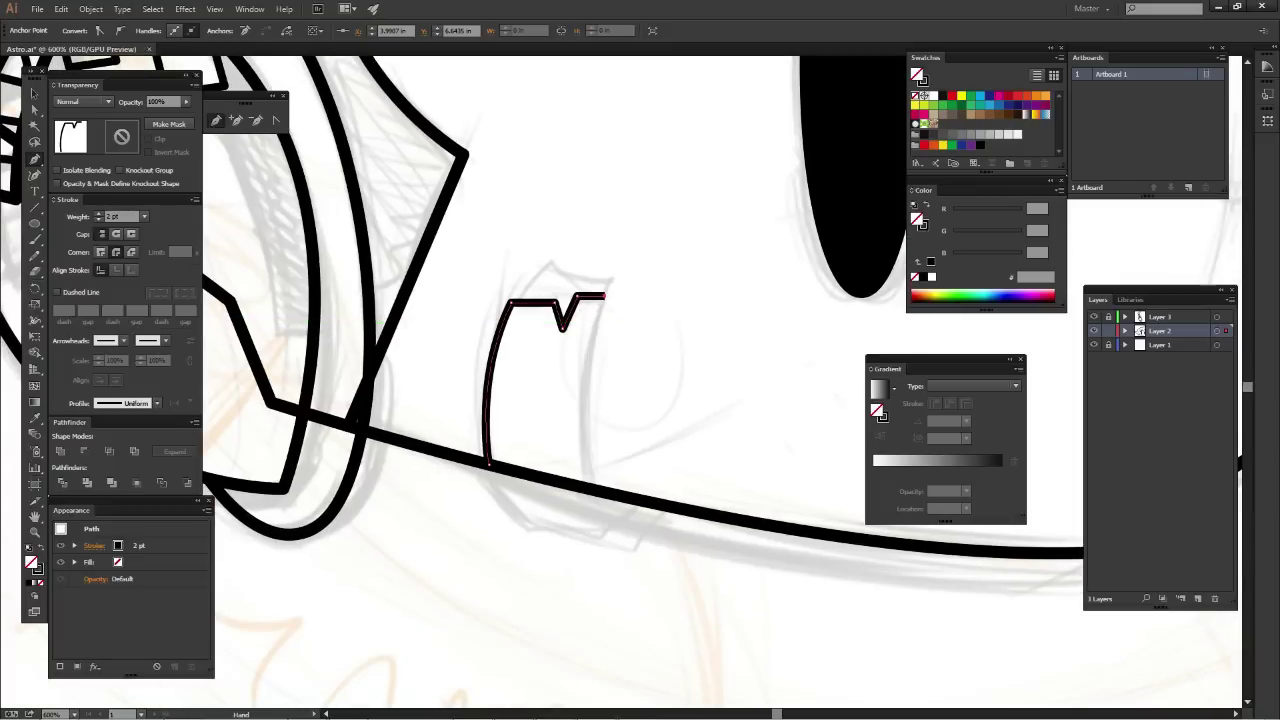
drag(589, 488, 605, 580)
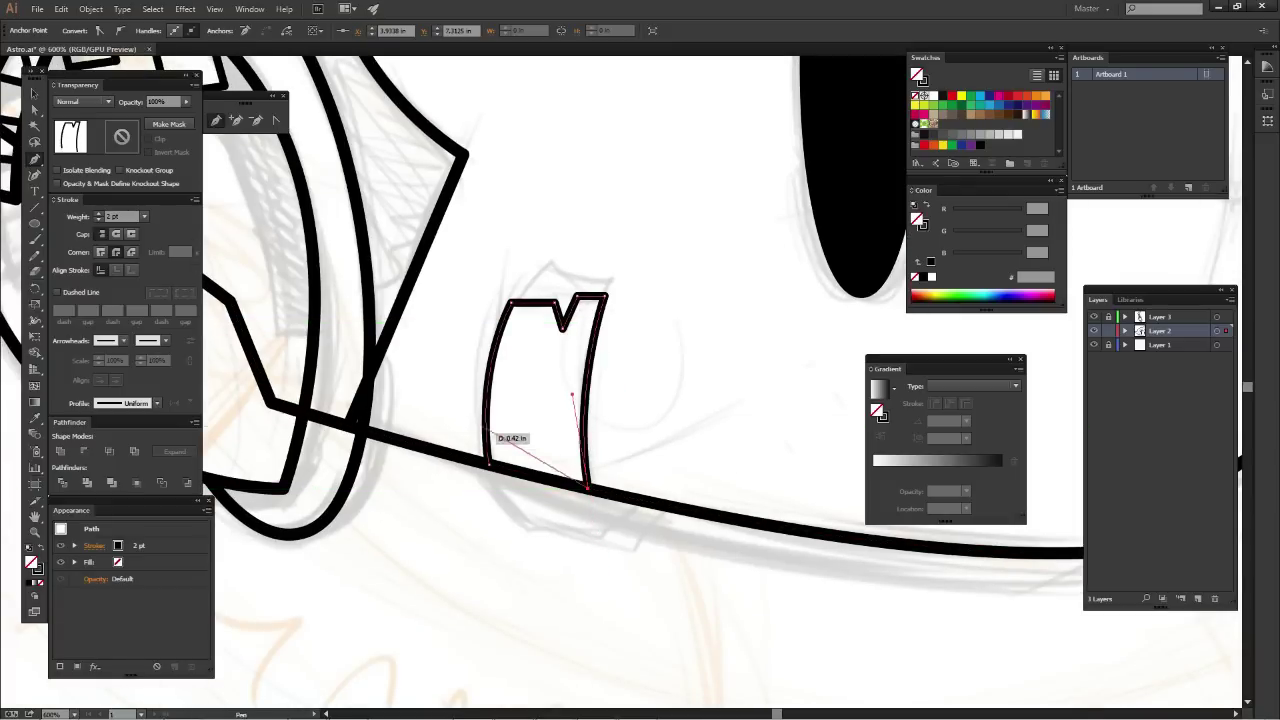
click(488, 463)
key(v)
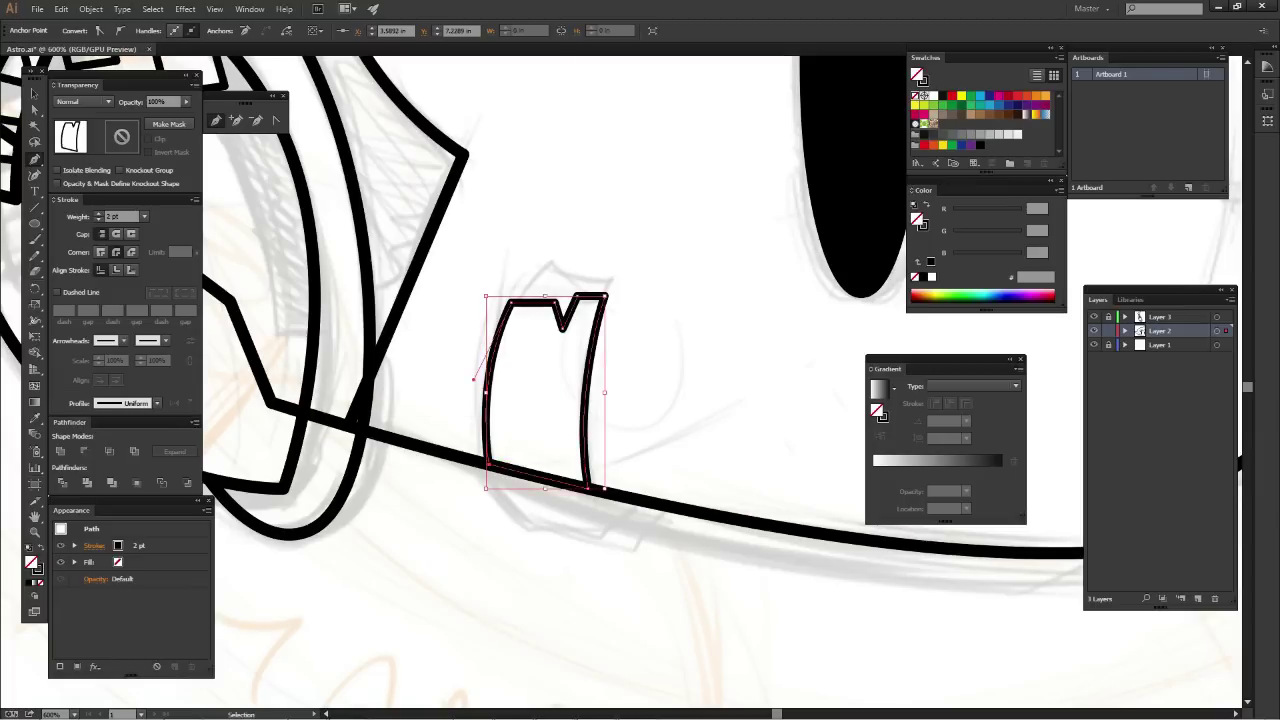
key(ctrl+shift+a)
key(ctrl+0)
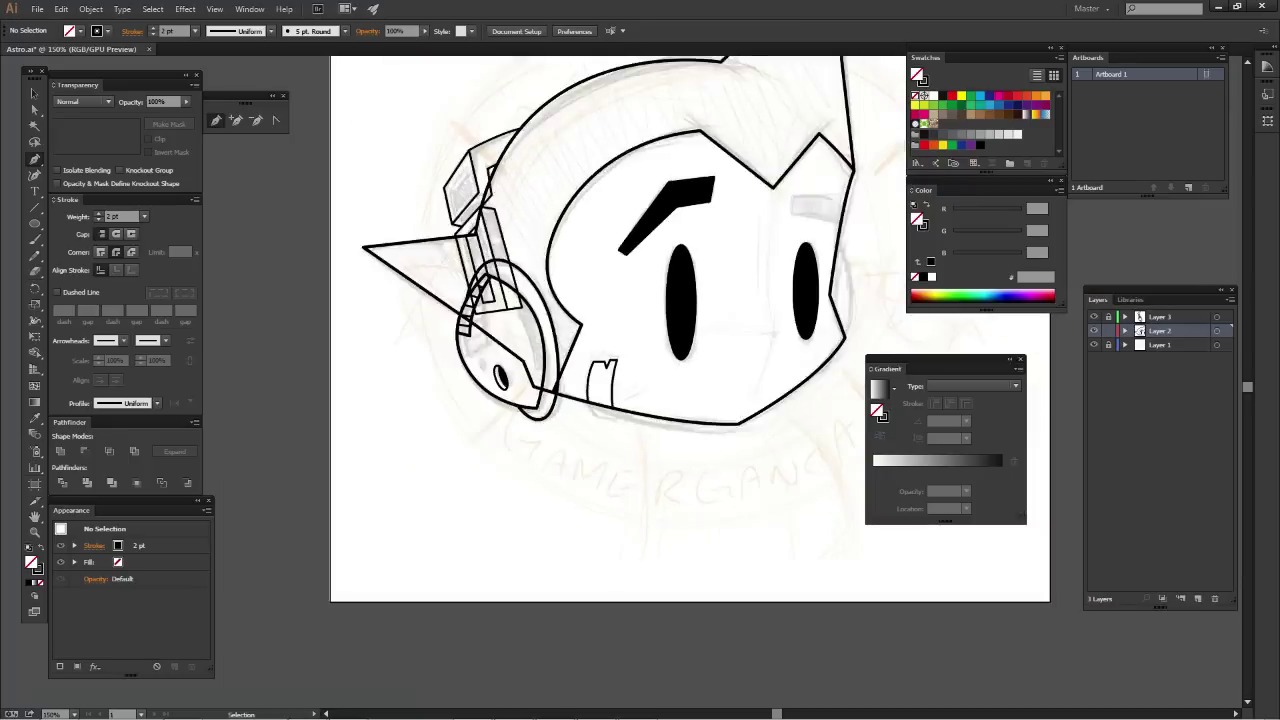
key(p)
scroll(619, 384, up, 2)
scroll(619, 384, up, 2)
scroll(619, 384, up, 1)
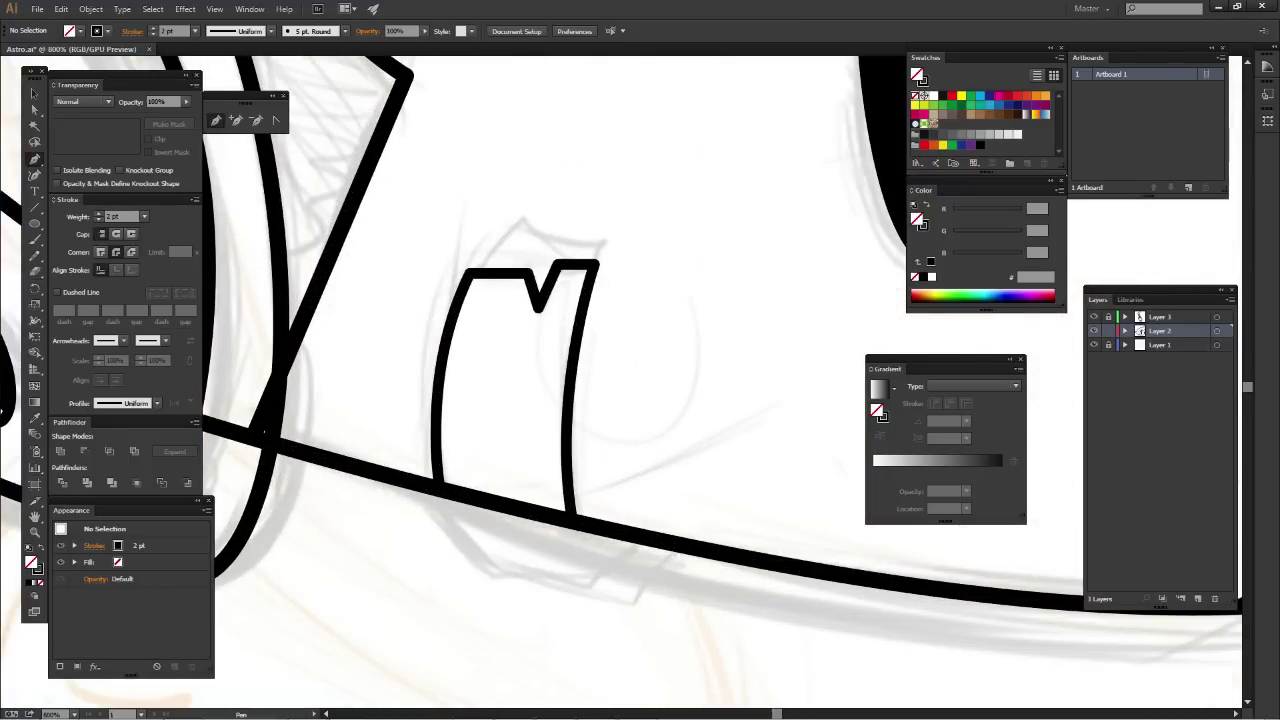
Start a shape beside the tooth with an upper edge and zigzag right edge
drag(600, 380, 470, 470)
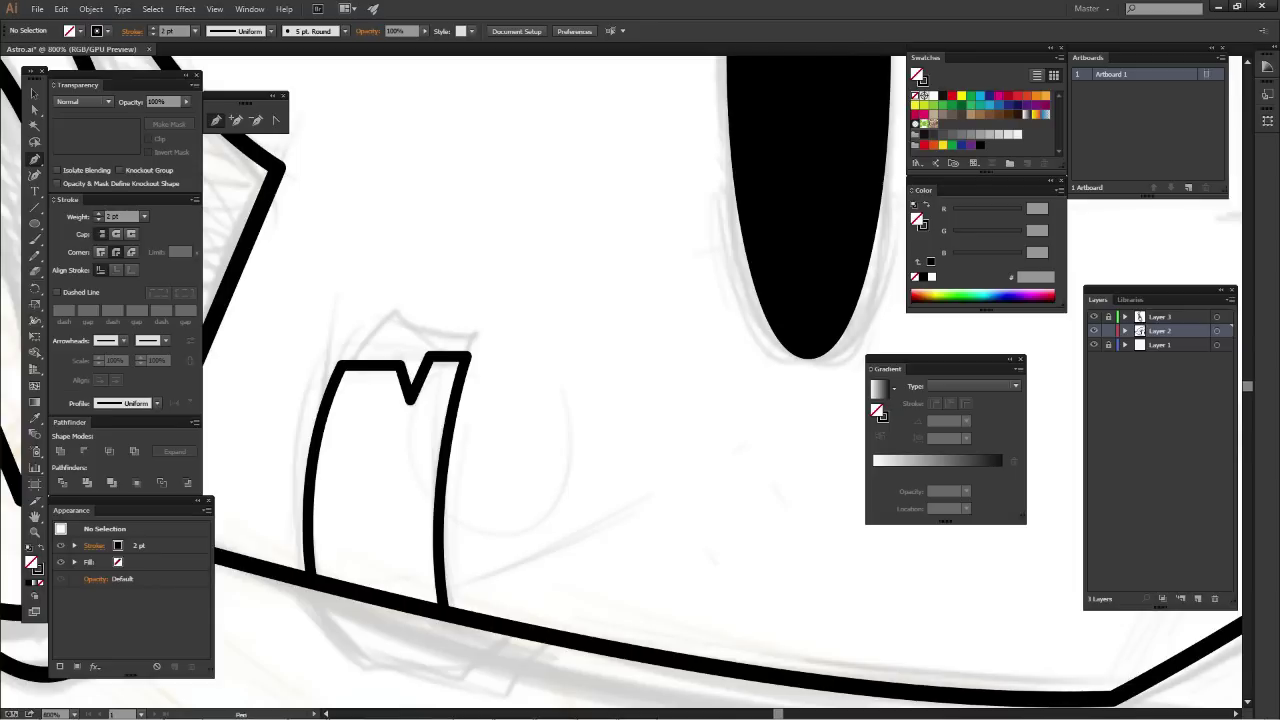
click(437, 549)
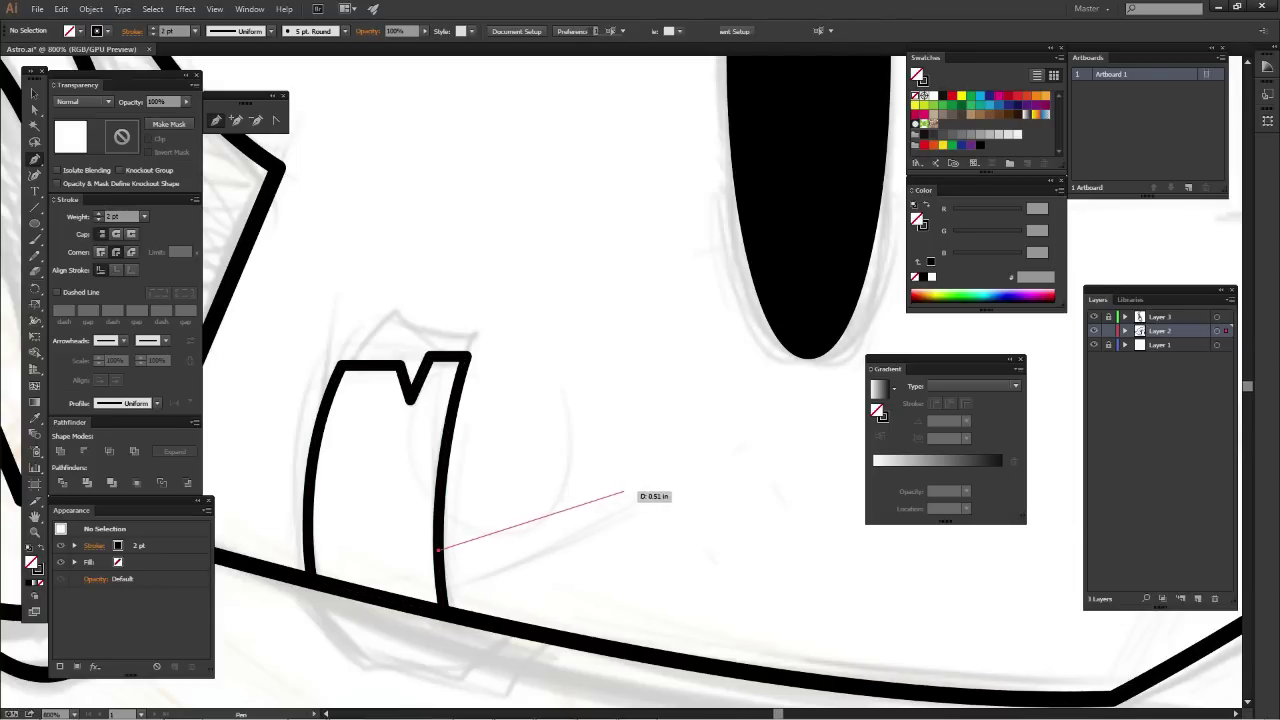
click(624, 492)
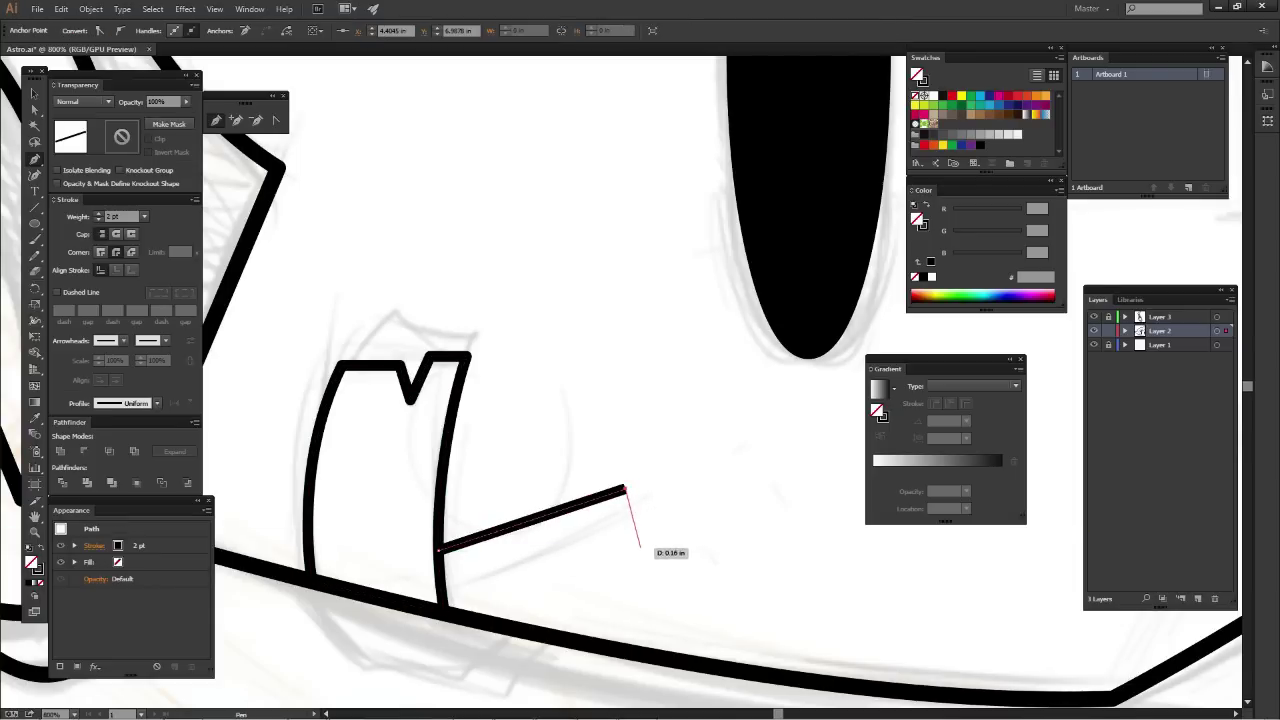
click(631, 517)
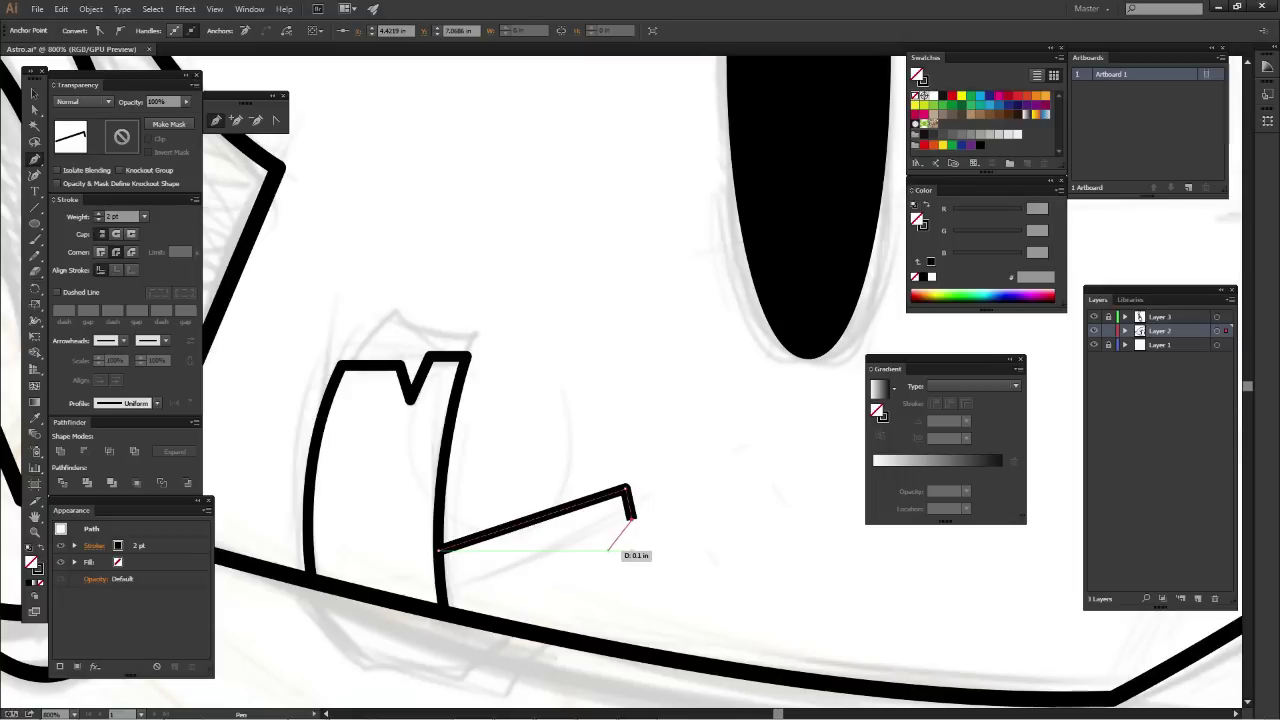
click(610, 549)
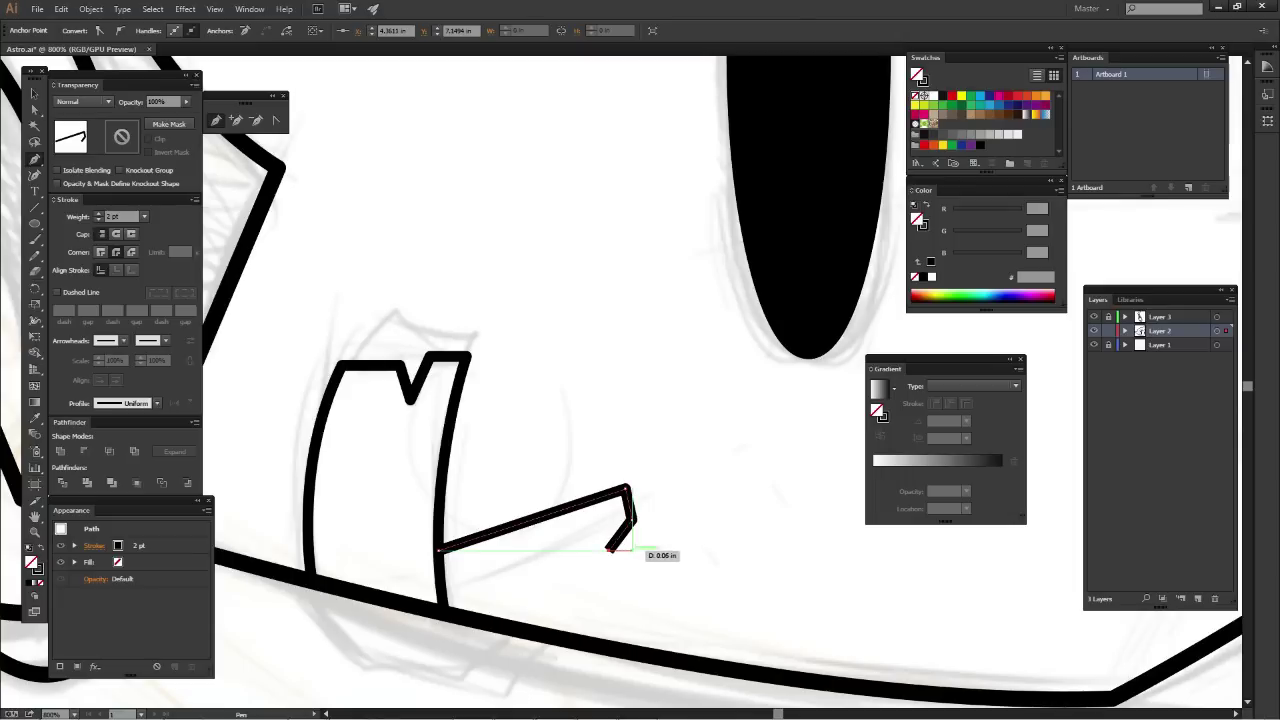
click(631, 549)
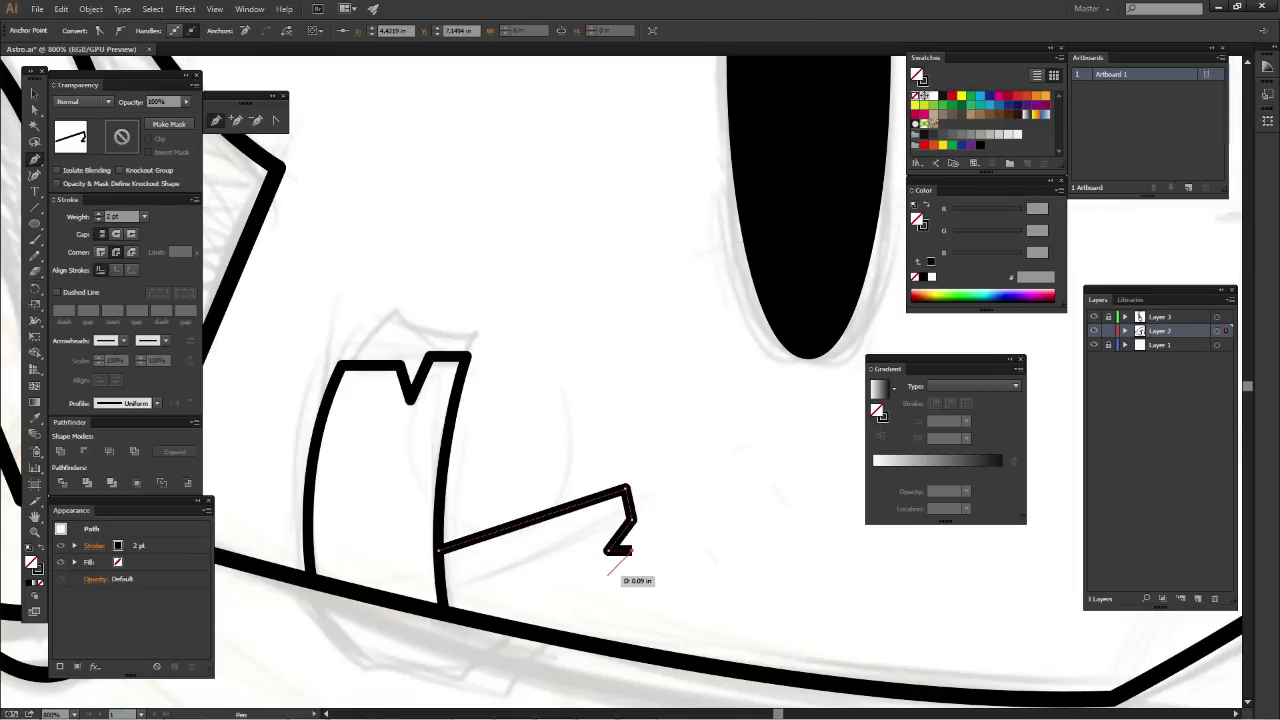
click(607, 575)
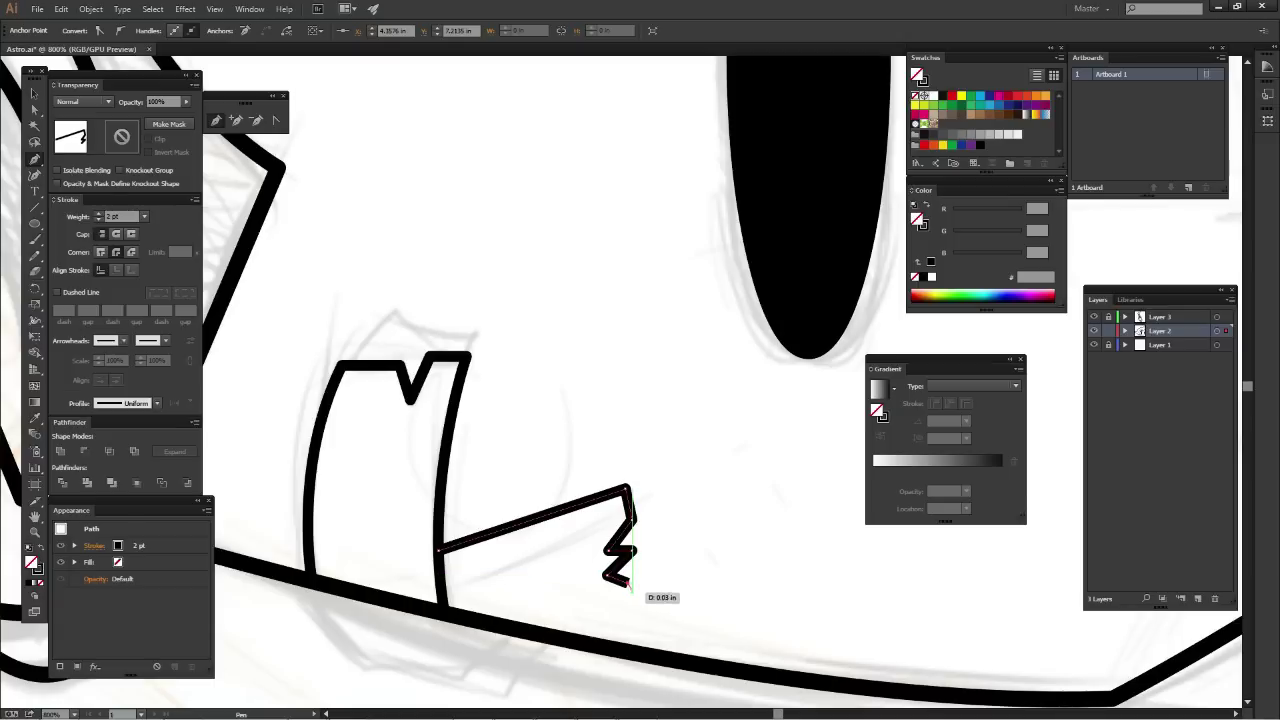
click(632, 602)
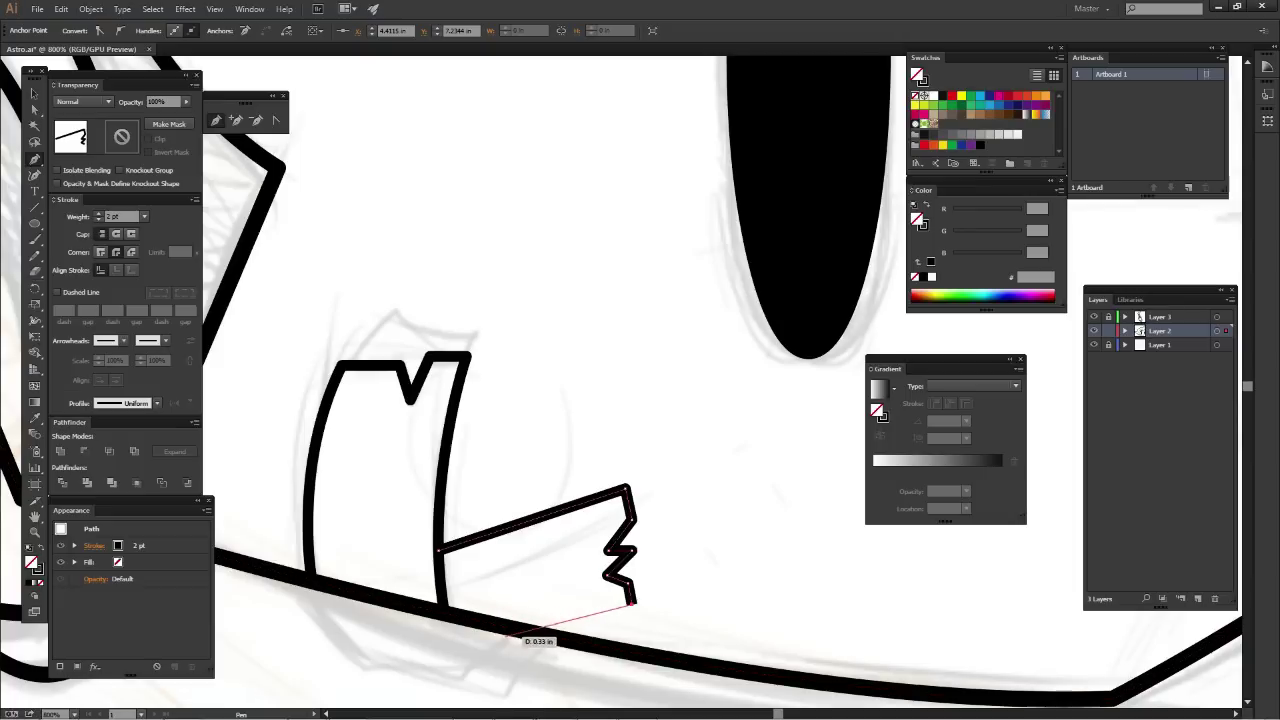
Draw the lower edge back to the tooth's base, close the shape, and zoom out
click(532, 632)
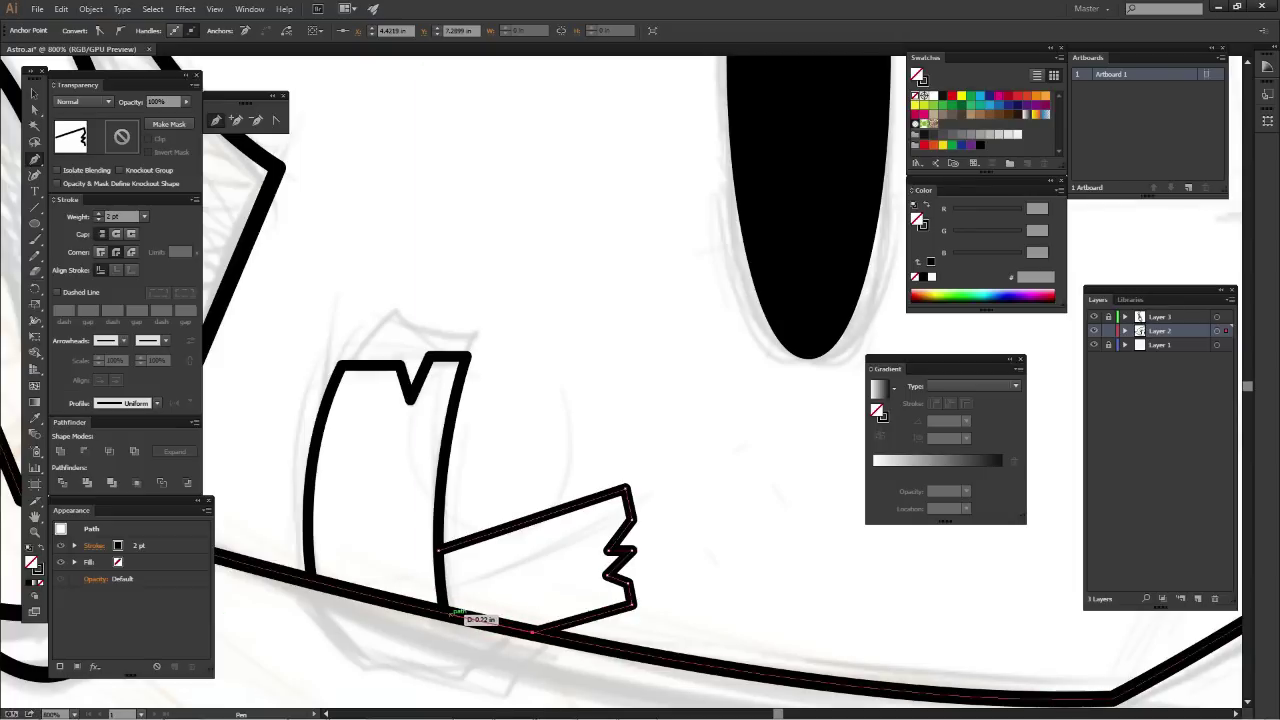
click(443, 611)
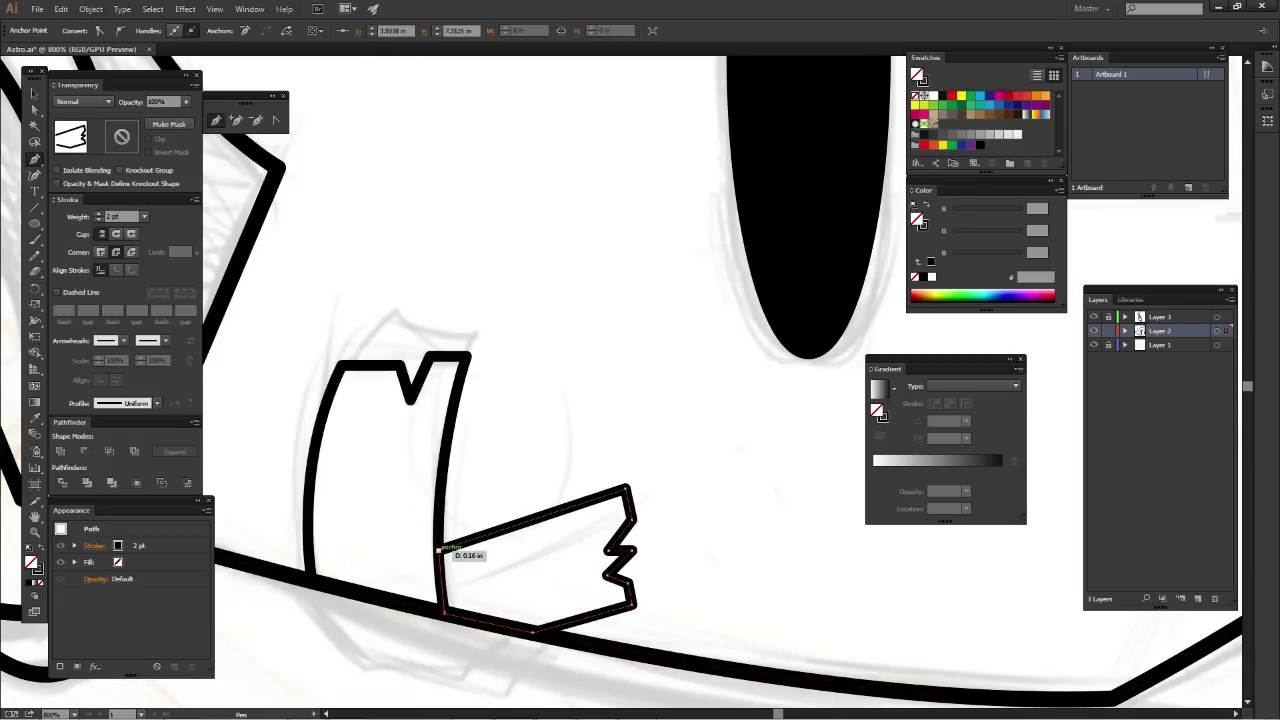
click(440, 549)
key(ctrl+shift+a)
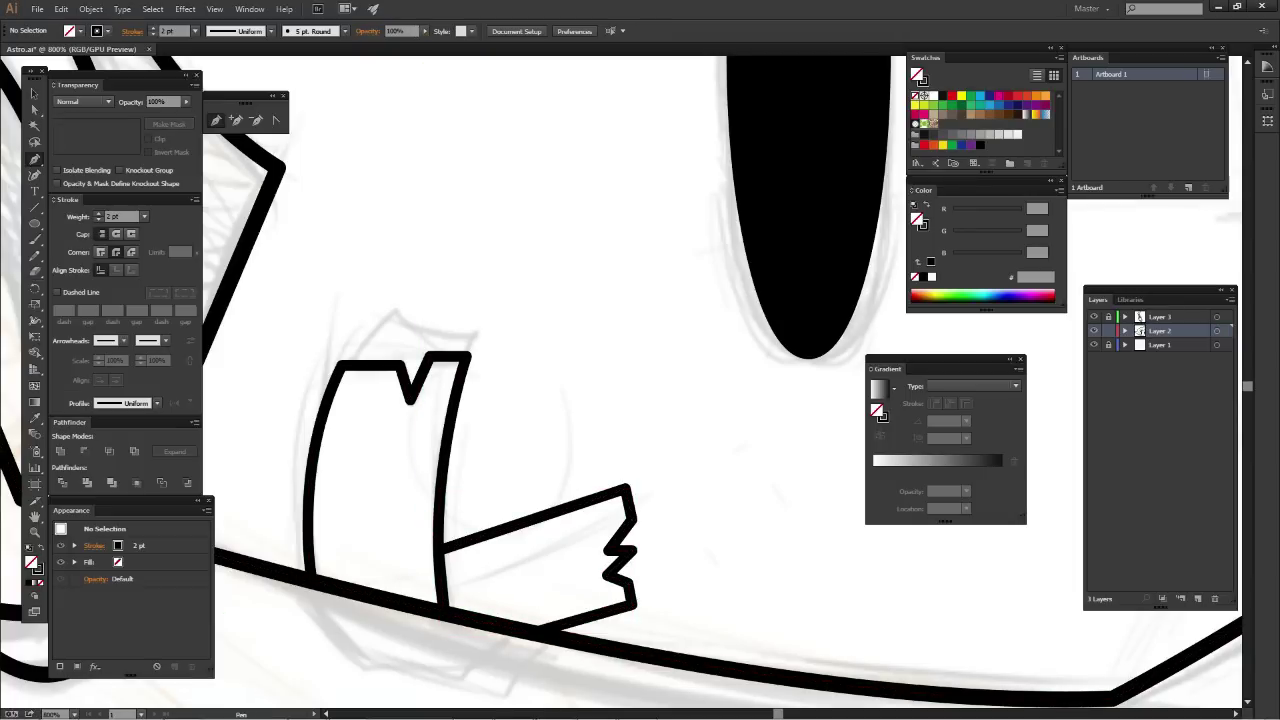
key(ctrl+minus)
key(ctrl+minus)
key(ctrl+minus)
key(ctrl+minus)
key(ctrl+minus)
Zoom into the headphones and select the tall band rectangle
key(ctrl+plus)
key(ctrl+plus)
key(ctrl+plus)
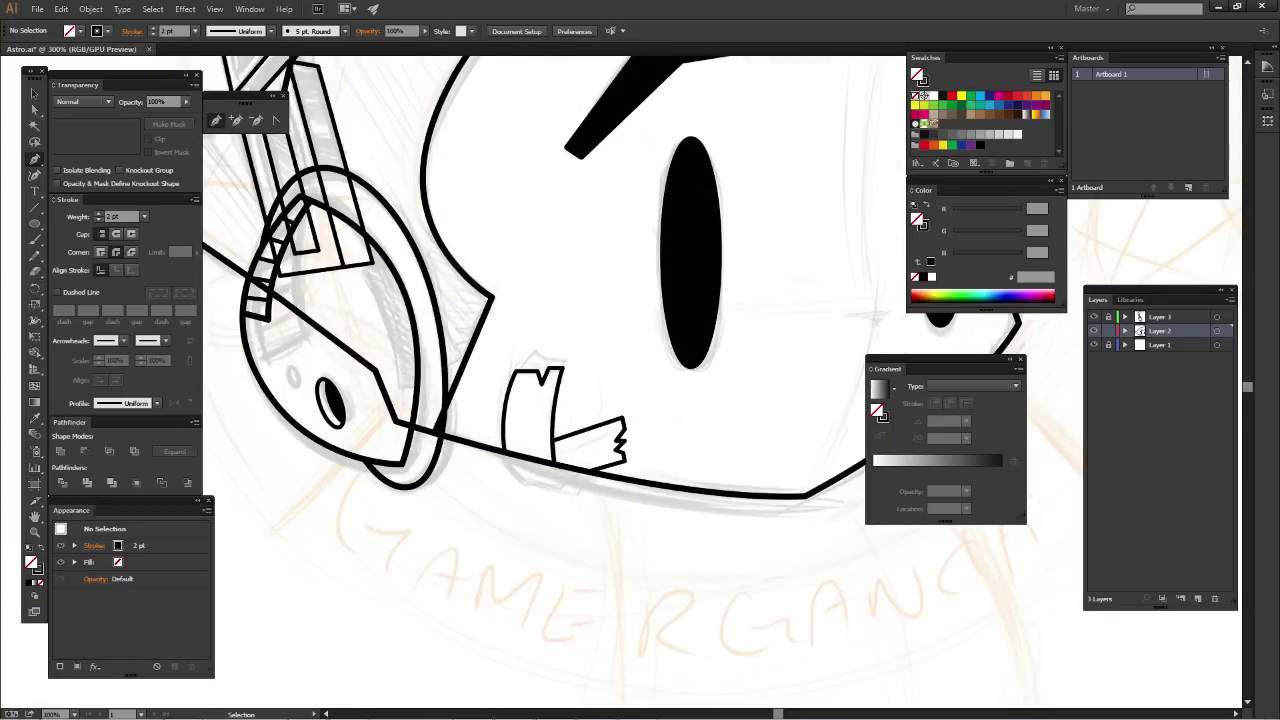
mouse_move(460, 165)
mouse_down()
mouse_move(575, 410)
mouse_move(688, 380)
mouse_up()
key(ctrl+plus)
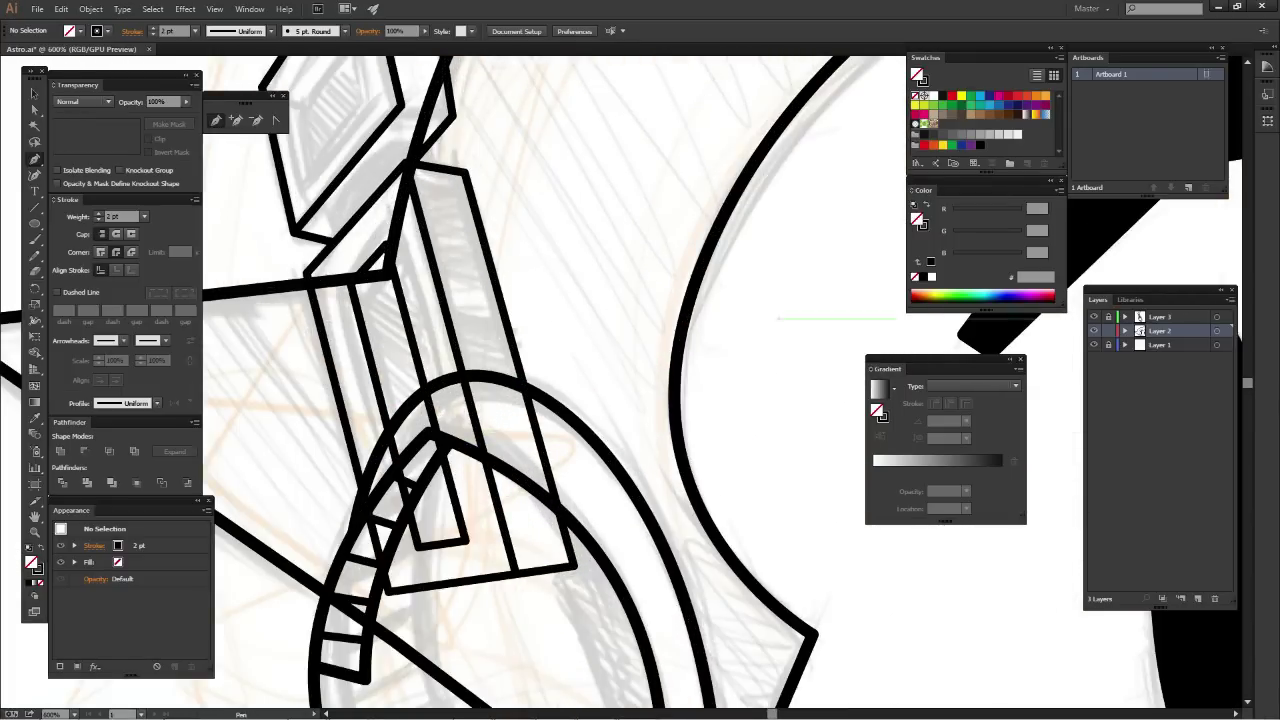
key(ctrl+plus)
key(v)
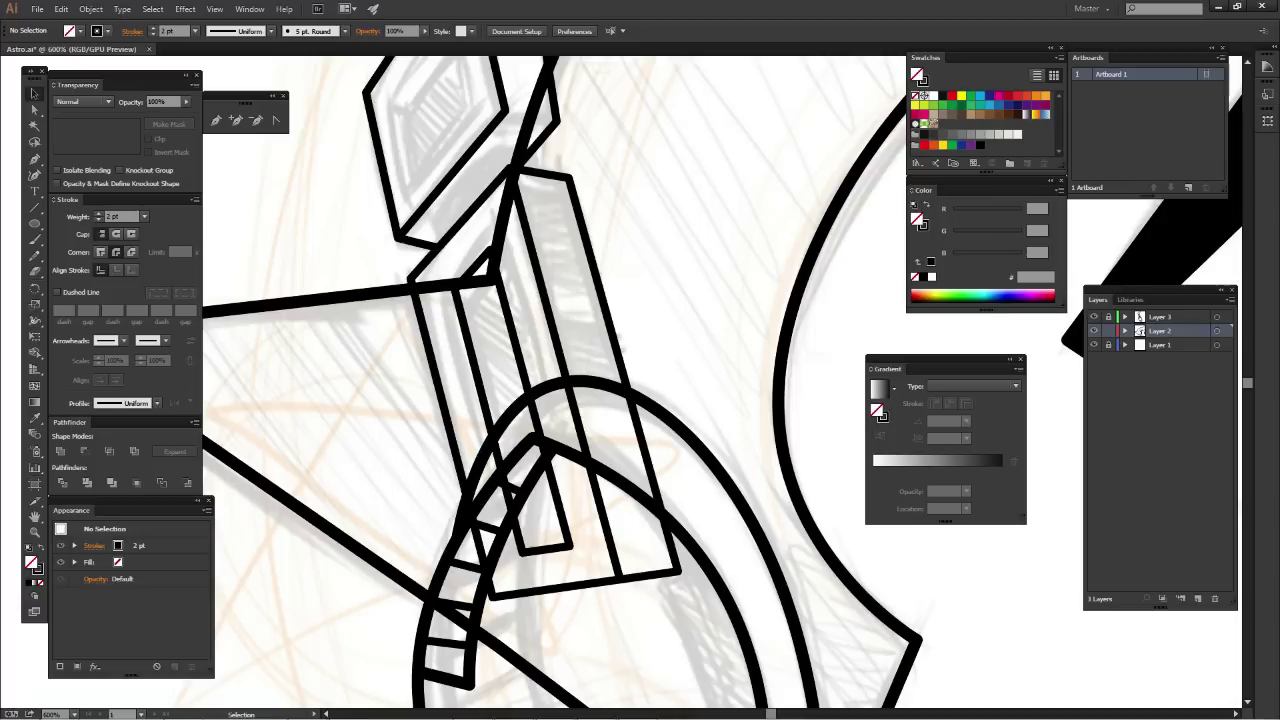
click(616, 340)
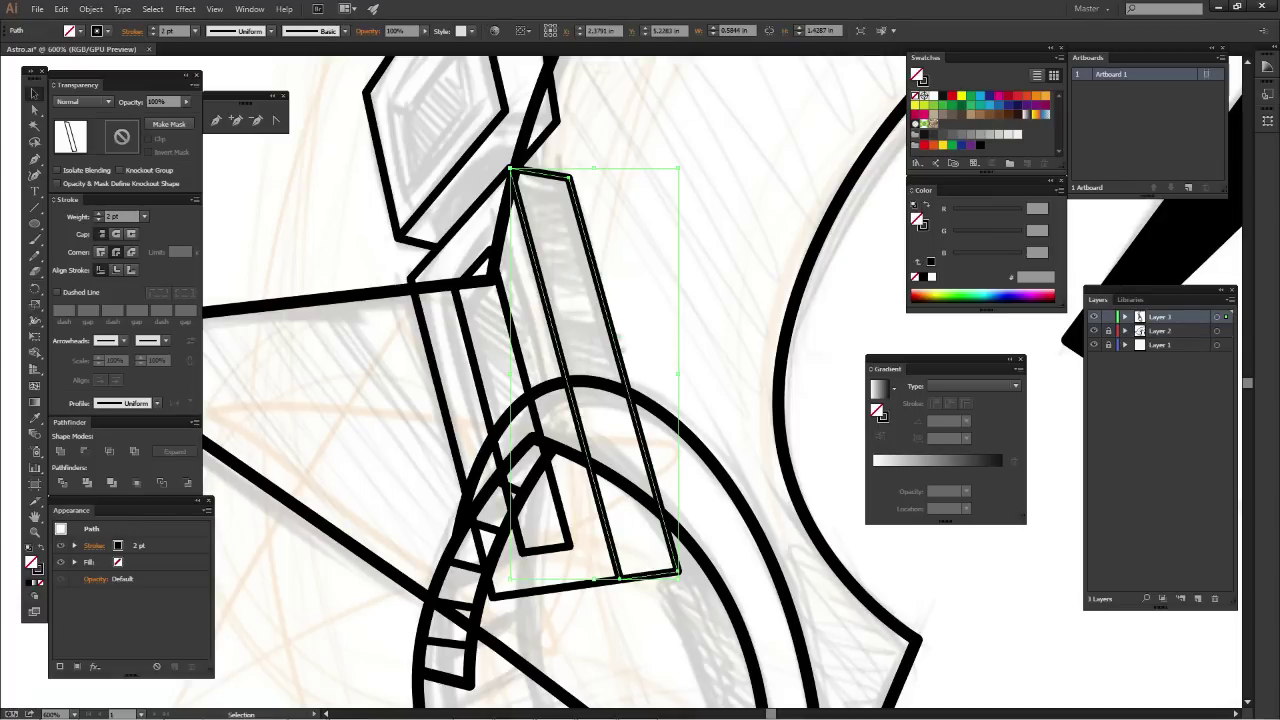
Add the head and strap lines and set all their strokes to 3 pt
key(ctrl+minus)
scroll(560, 380, up, 3)
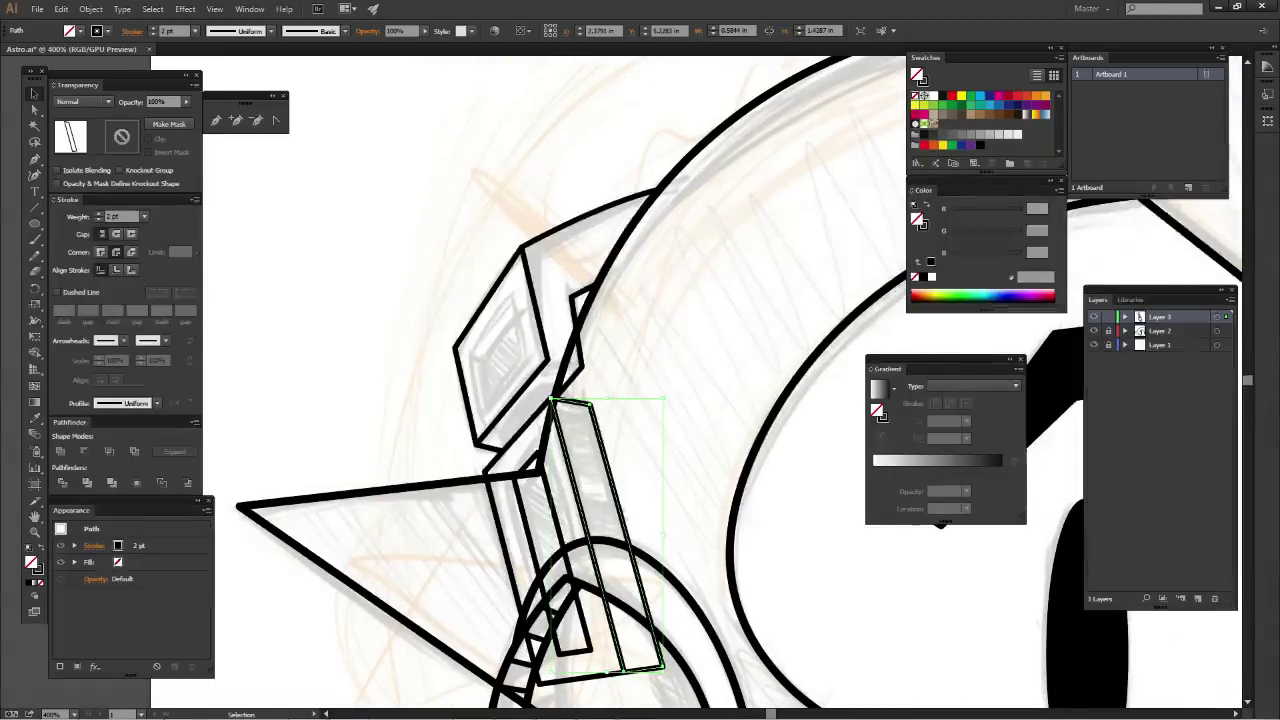
drag(415, 262, 508, 400)
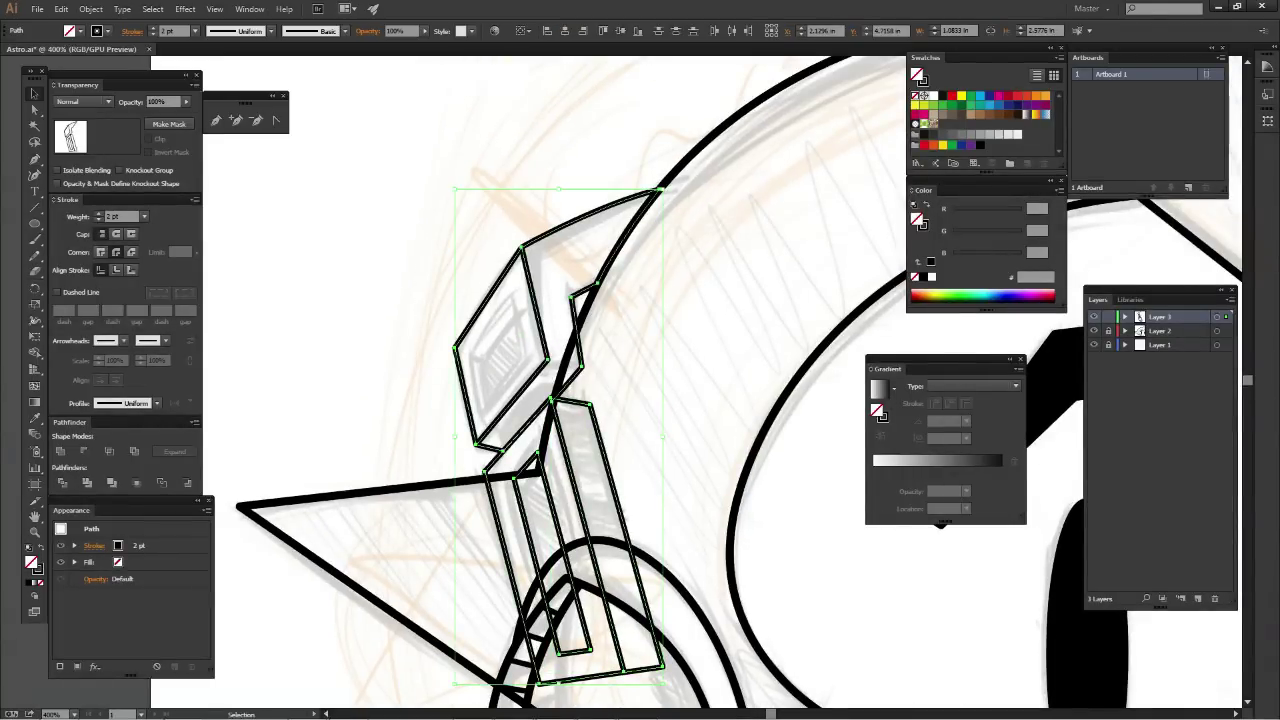
click(144, 216)
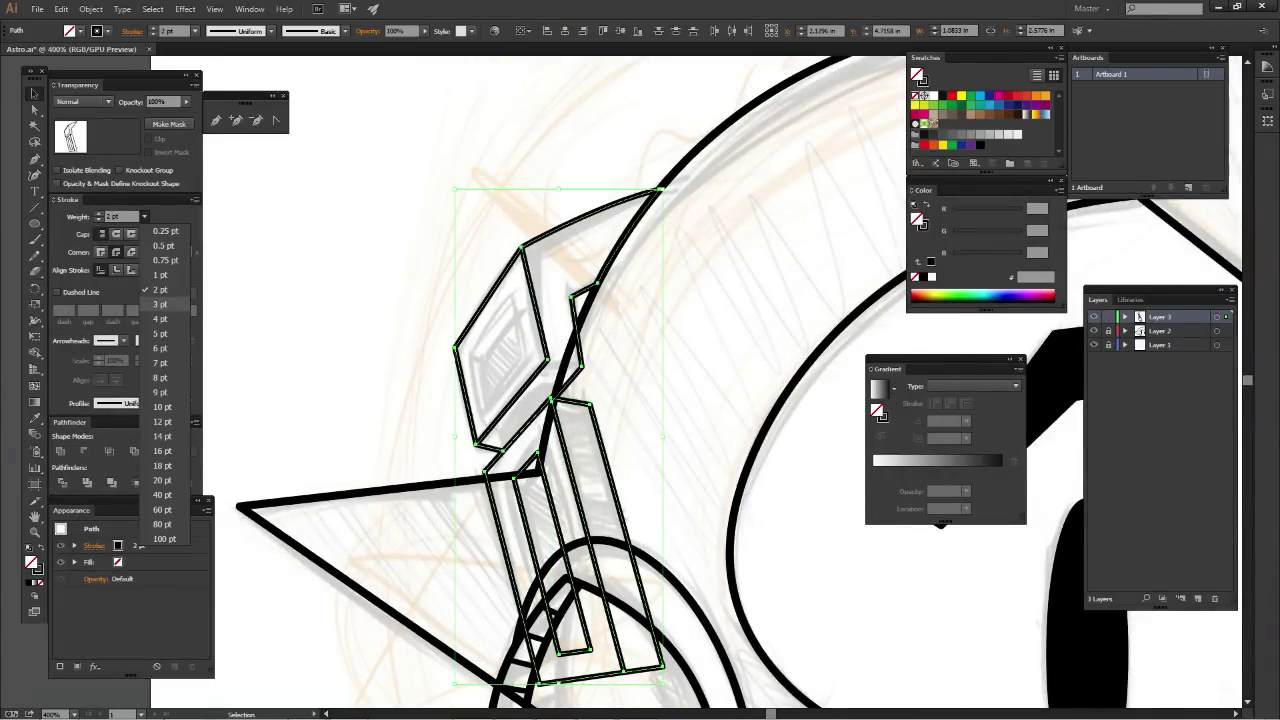
click(160, 304)
click(685, 360)
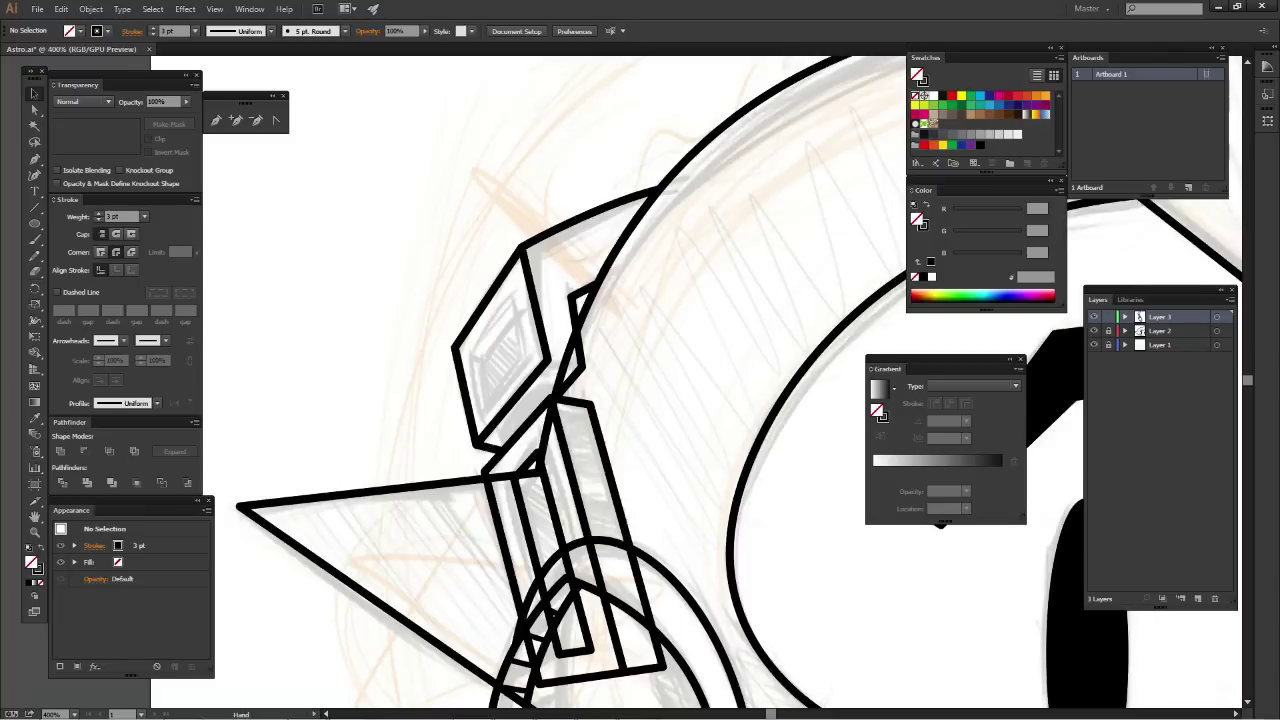
drag(640, 400, 628, 294)
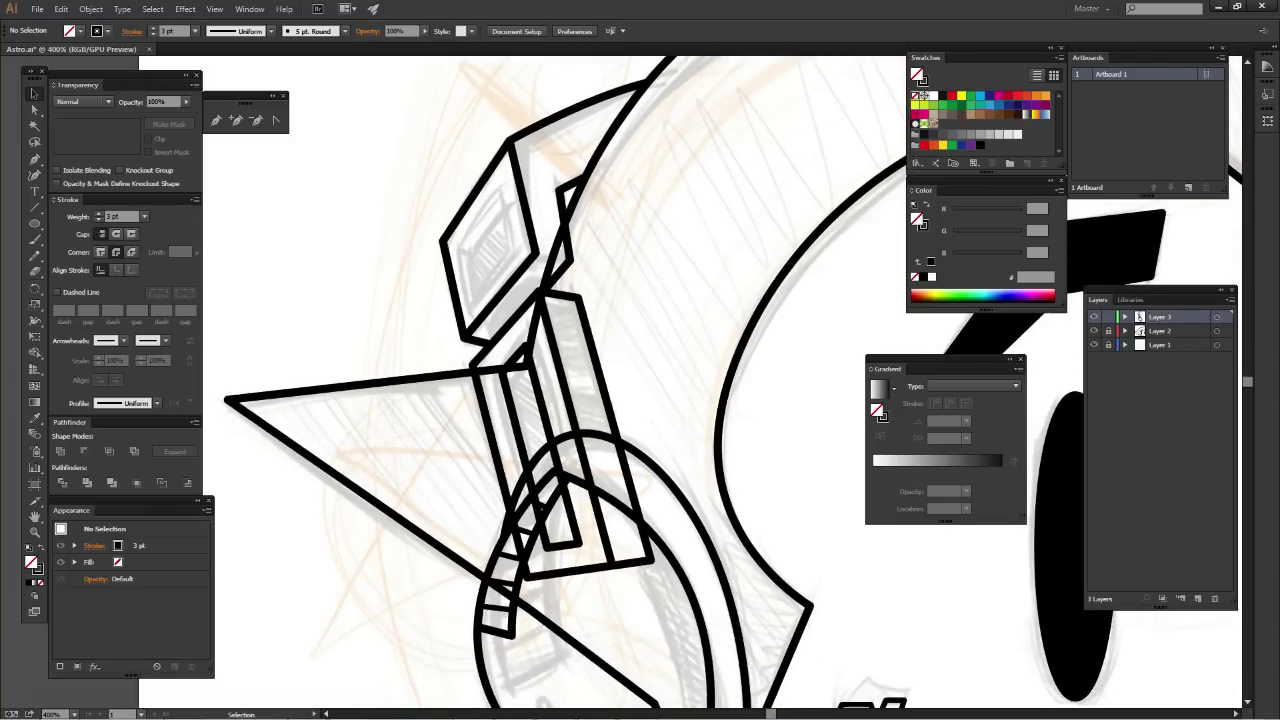
Alt-drag an outward-bulging copy of the earpiece oval and combine both into a compound path
key(space)
drag(661, 470, 652, 340)
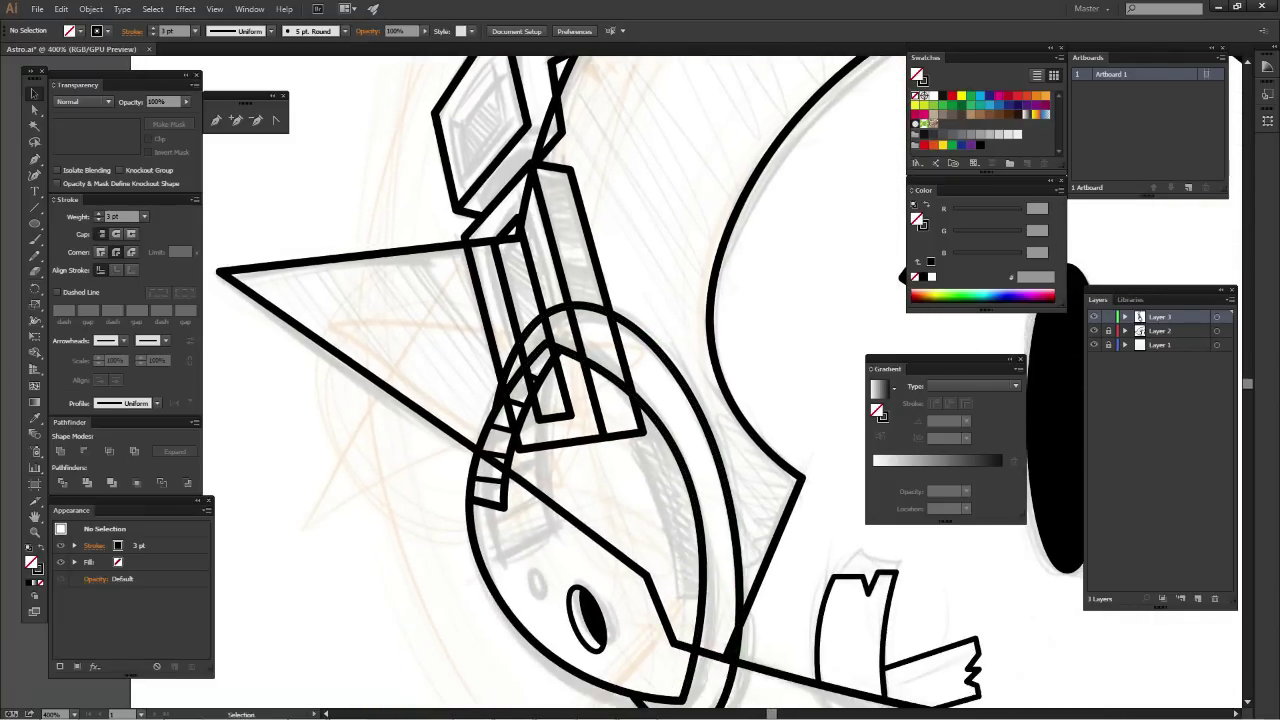
click(472, 578)
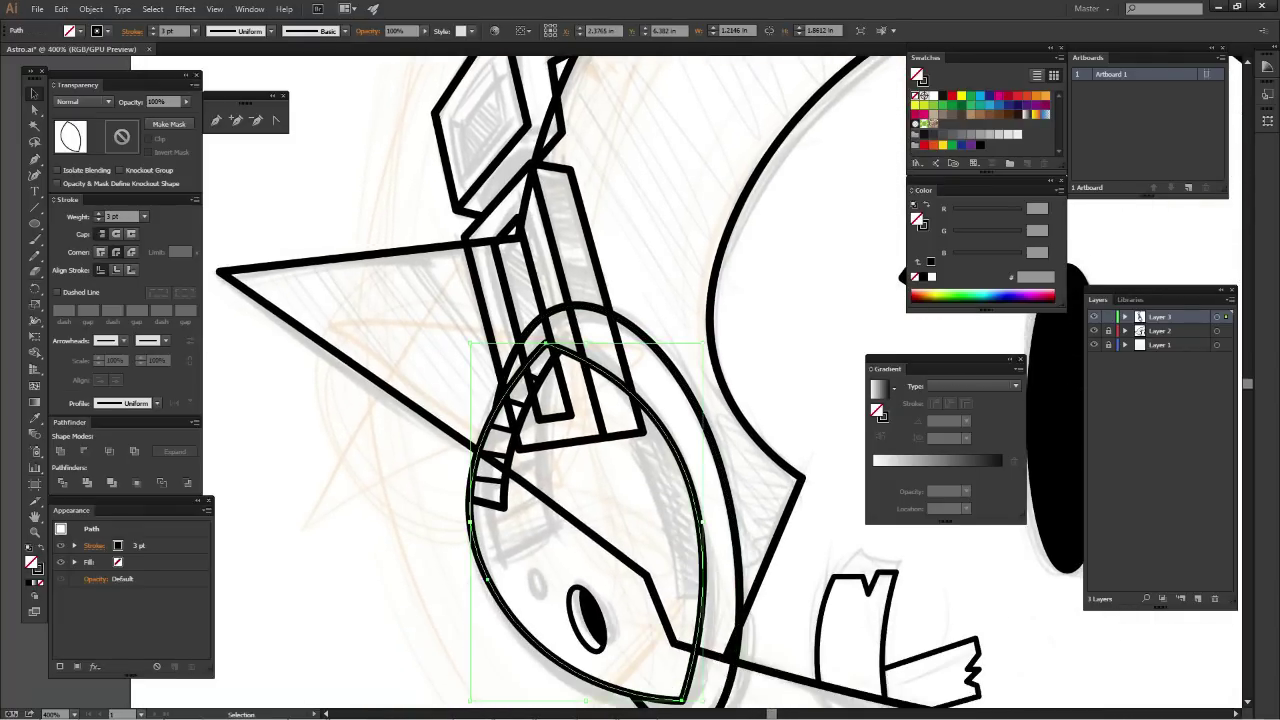
drag(704, 452, 738, 478)
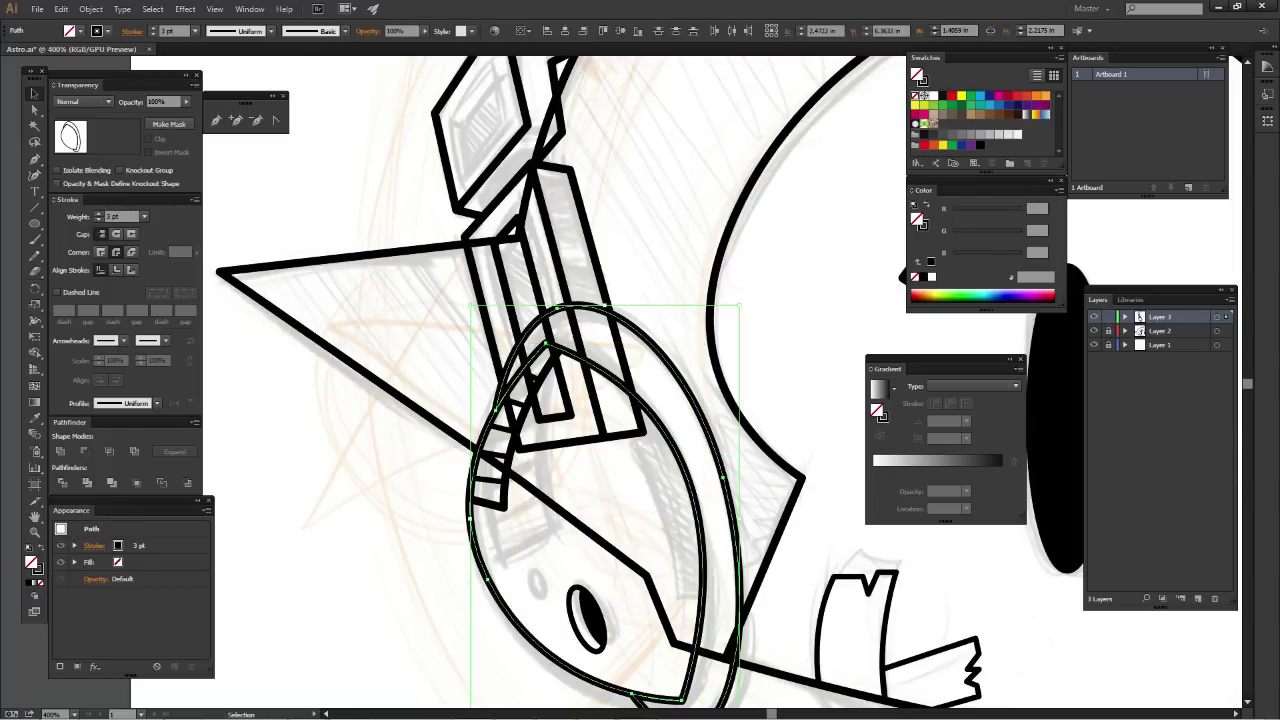
key(a)
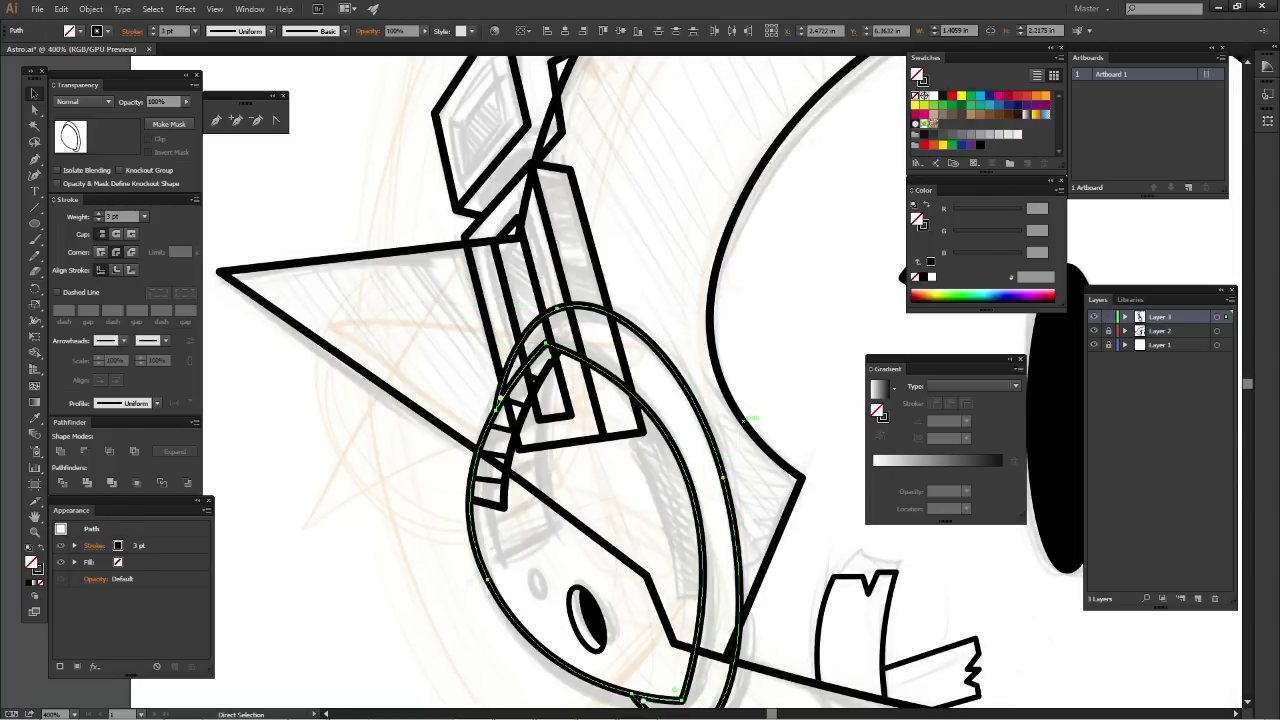
key(v)
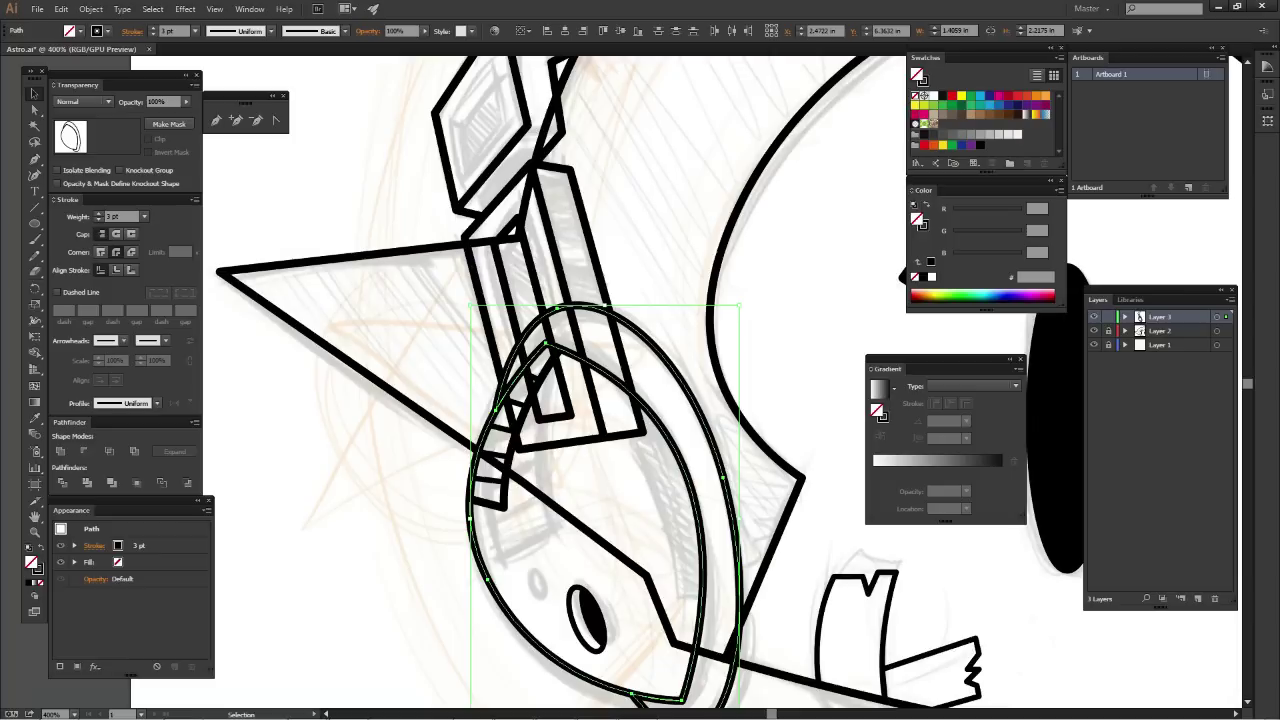
click(60, 451)
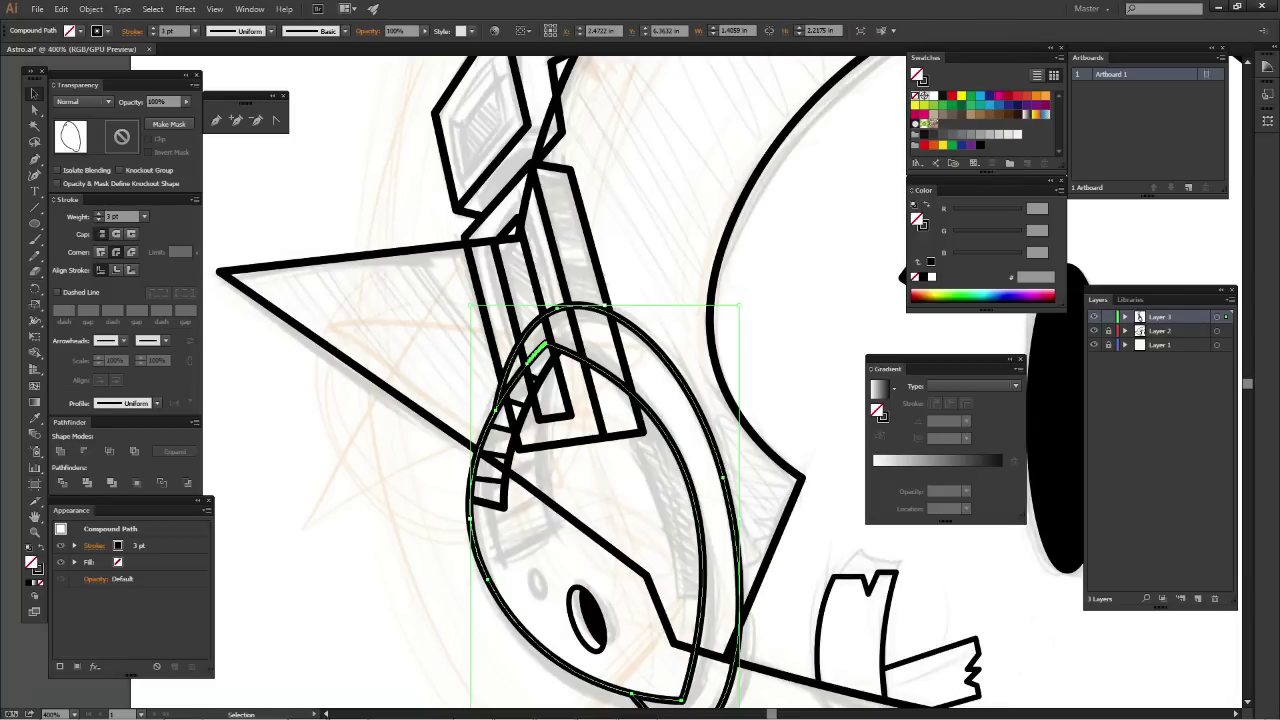
Inspect the arc's anchors and reselect the compound arc path
key(a)
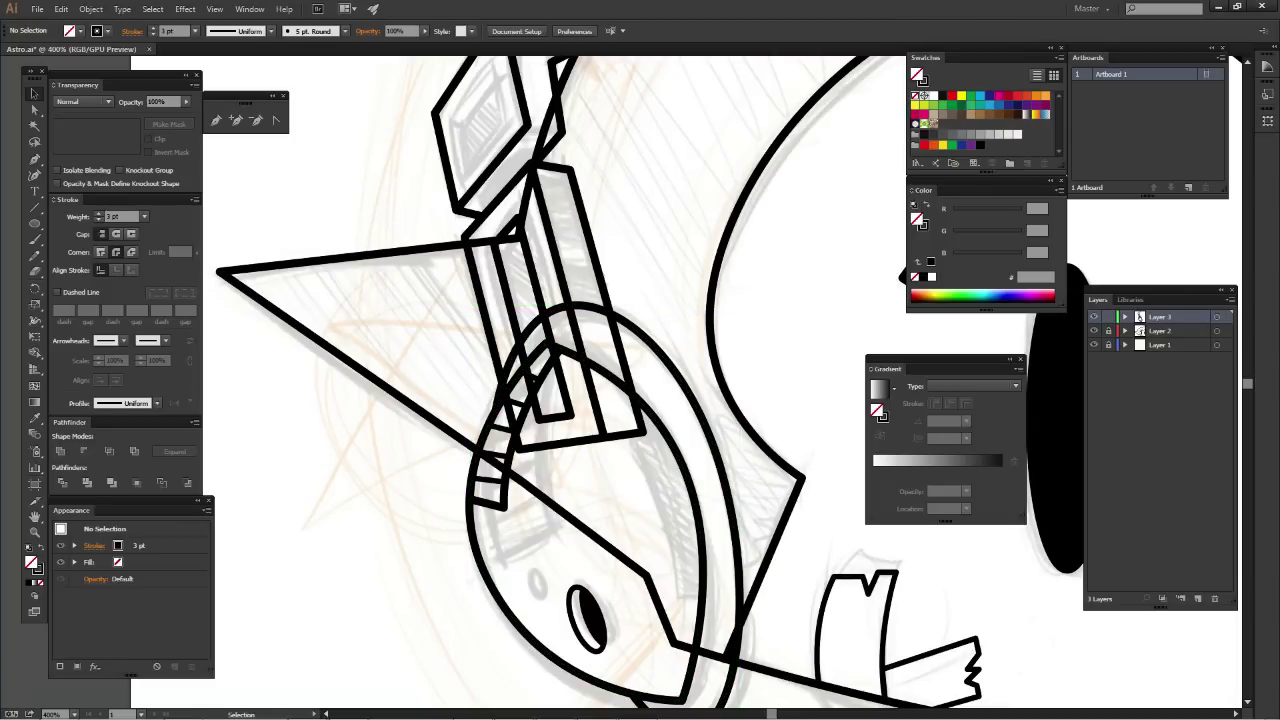
click(545, 345)
key(ctrl+shift+a)
key(v)
click(670, 427)
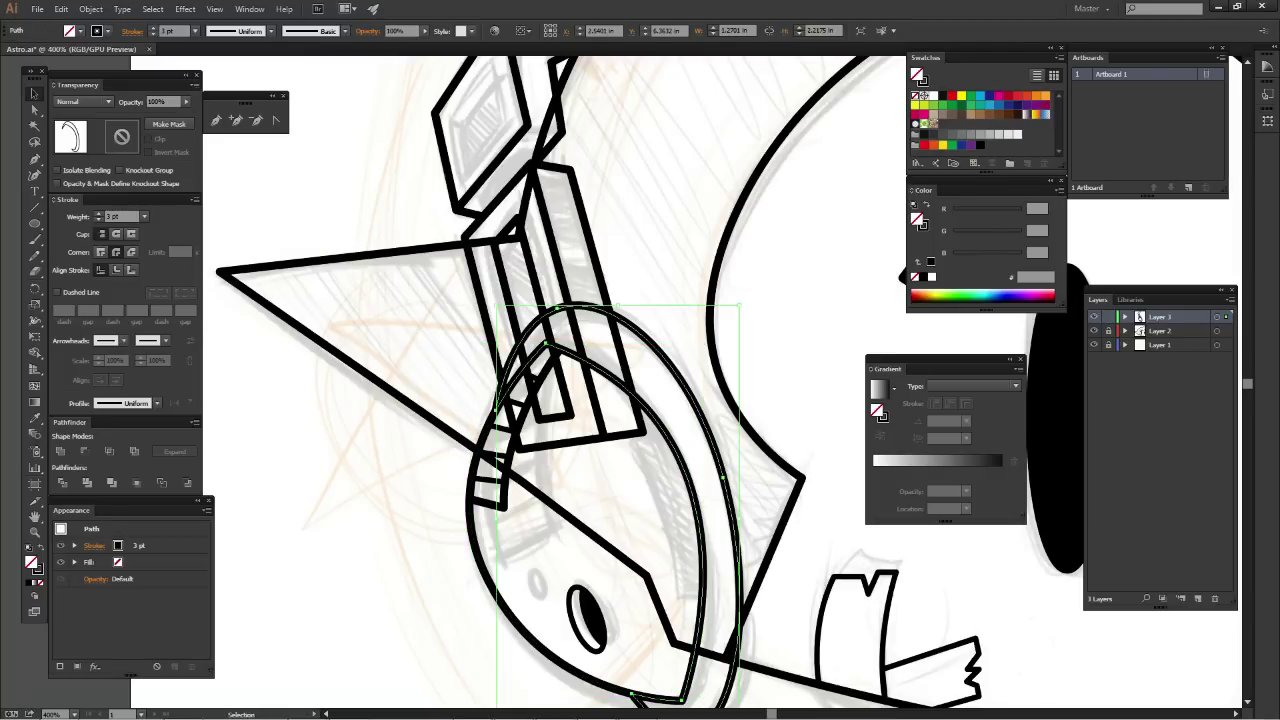
key(ctrl+shift+a)
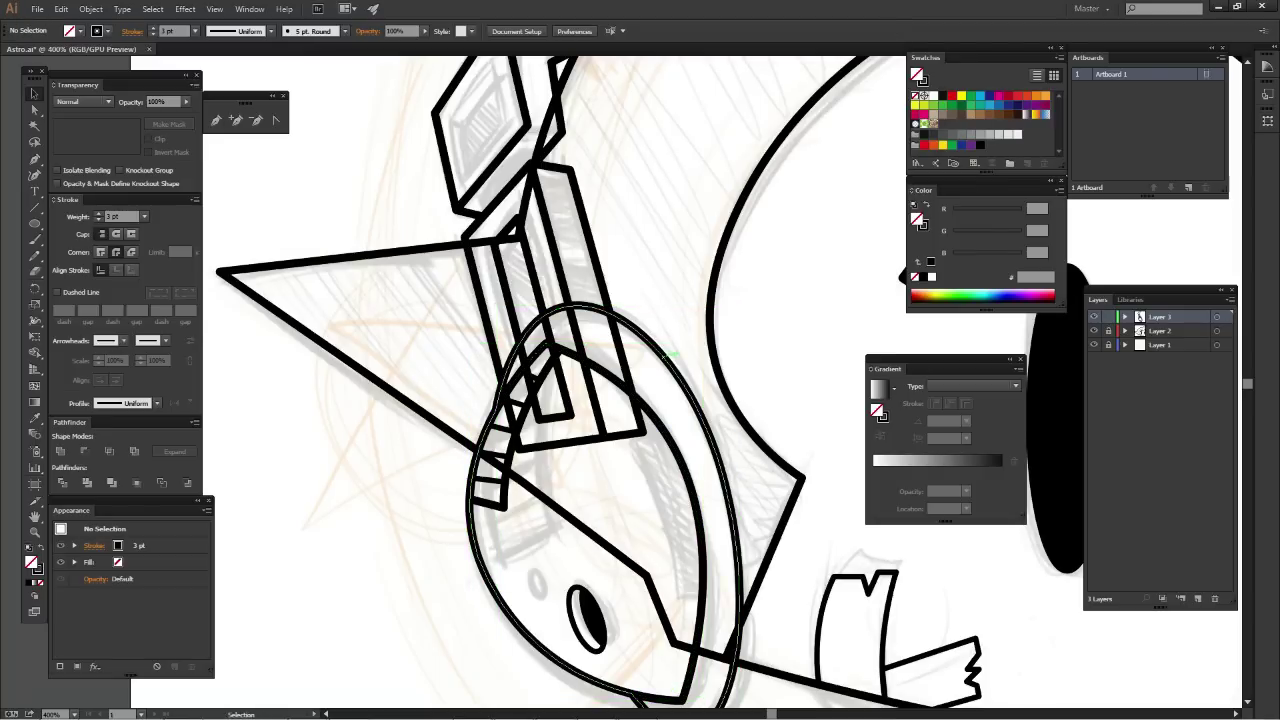
click(666, 354)
right_click(625, 352)
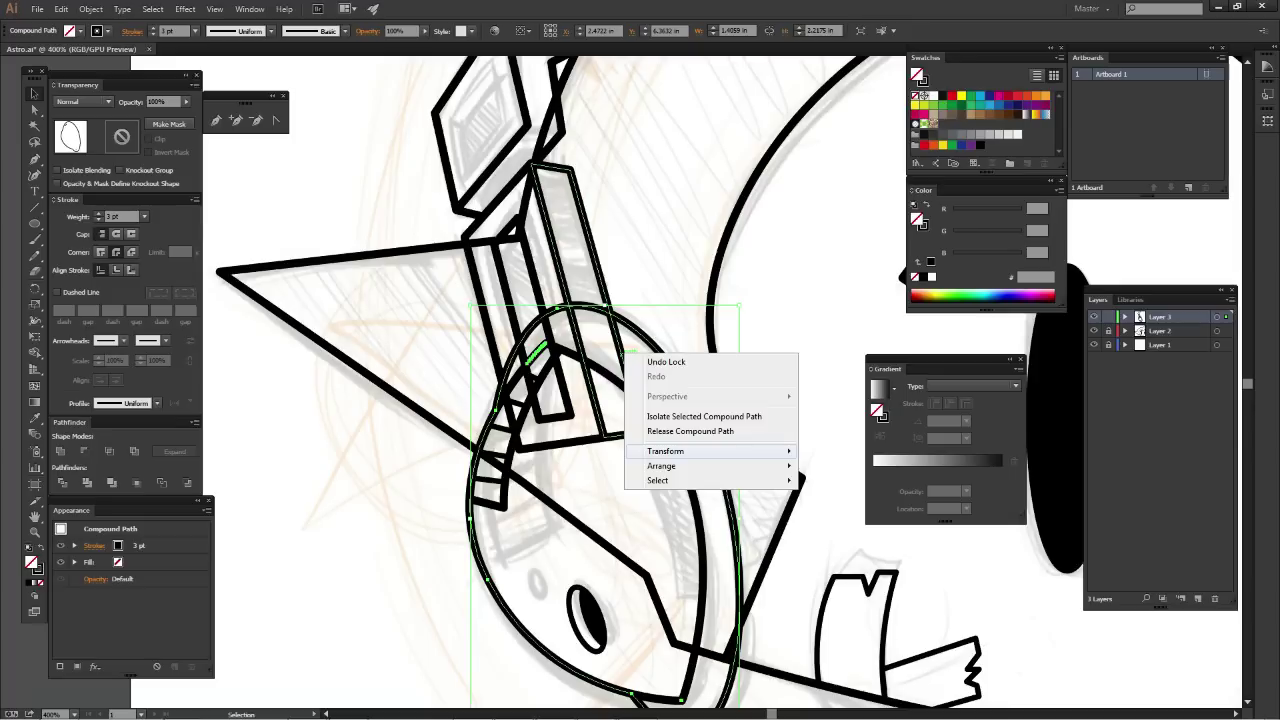
key(Escape)
key(ctrl+shift+a)
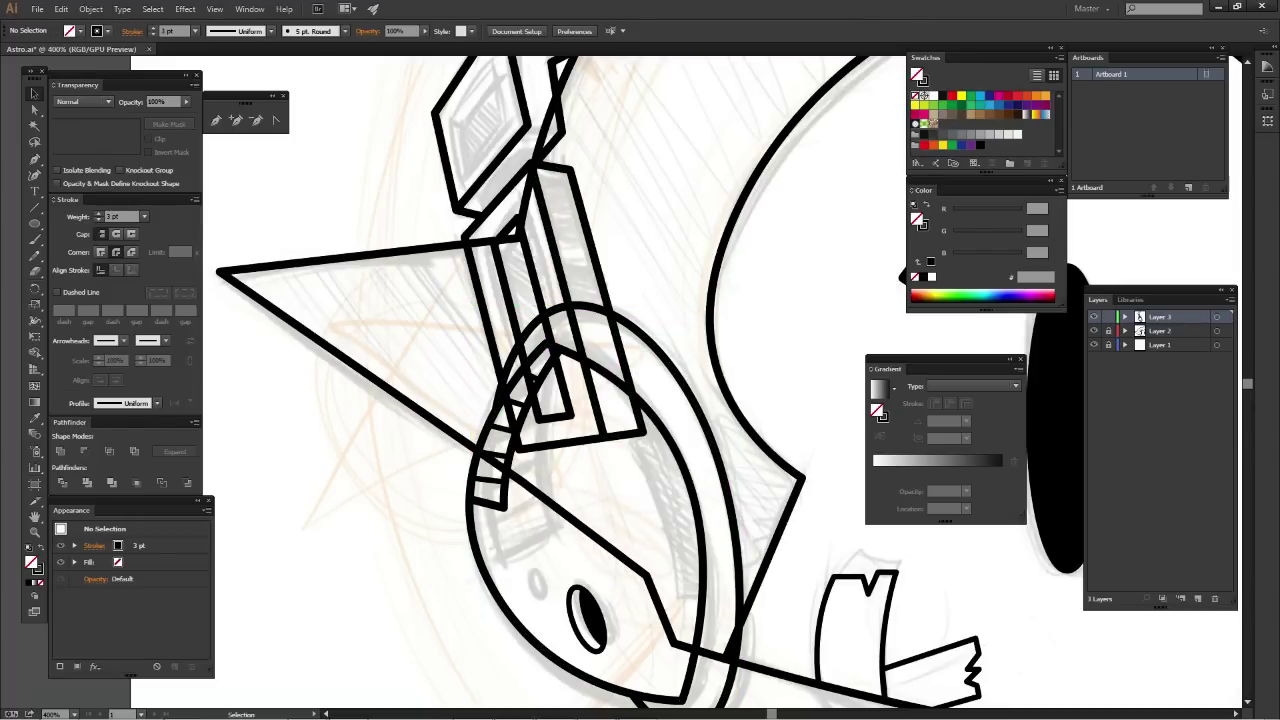
click(538, 352)
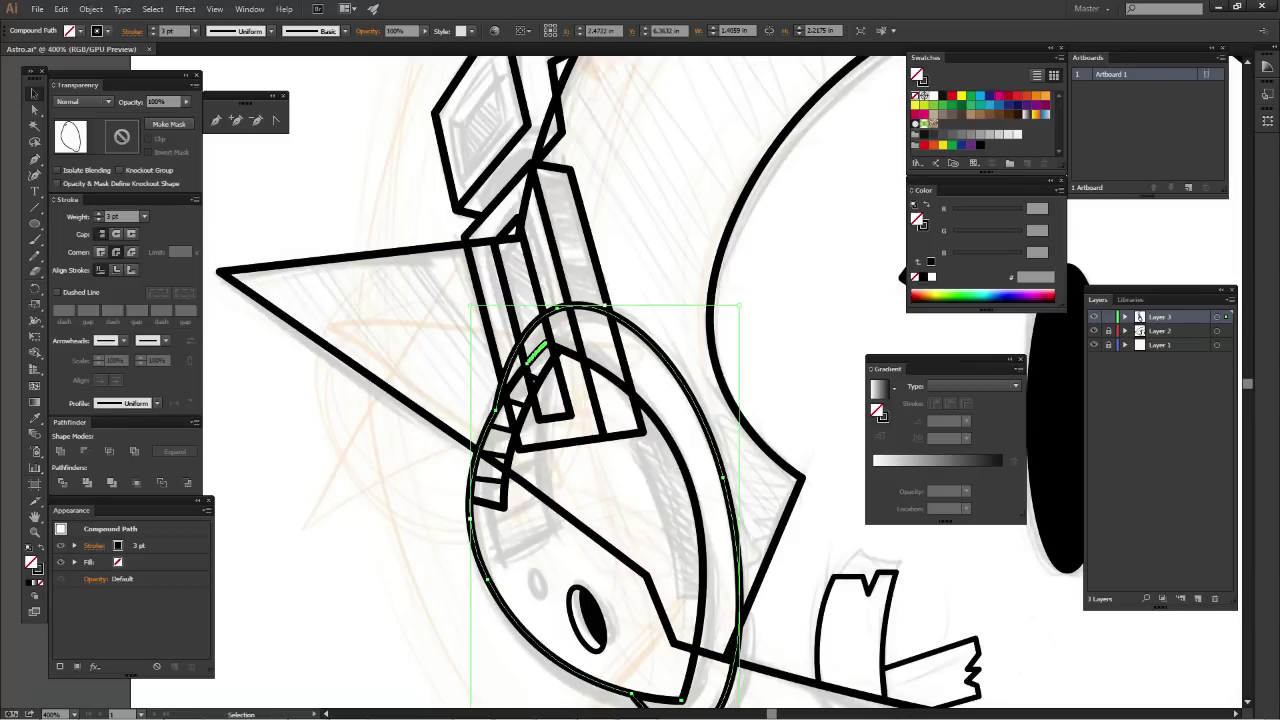
key(a)
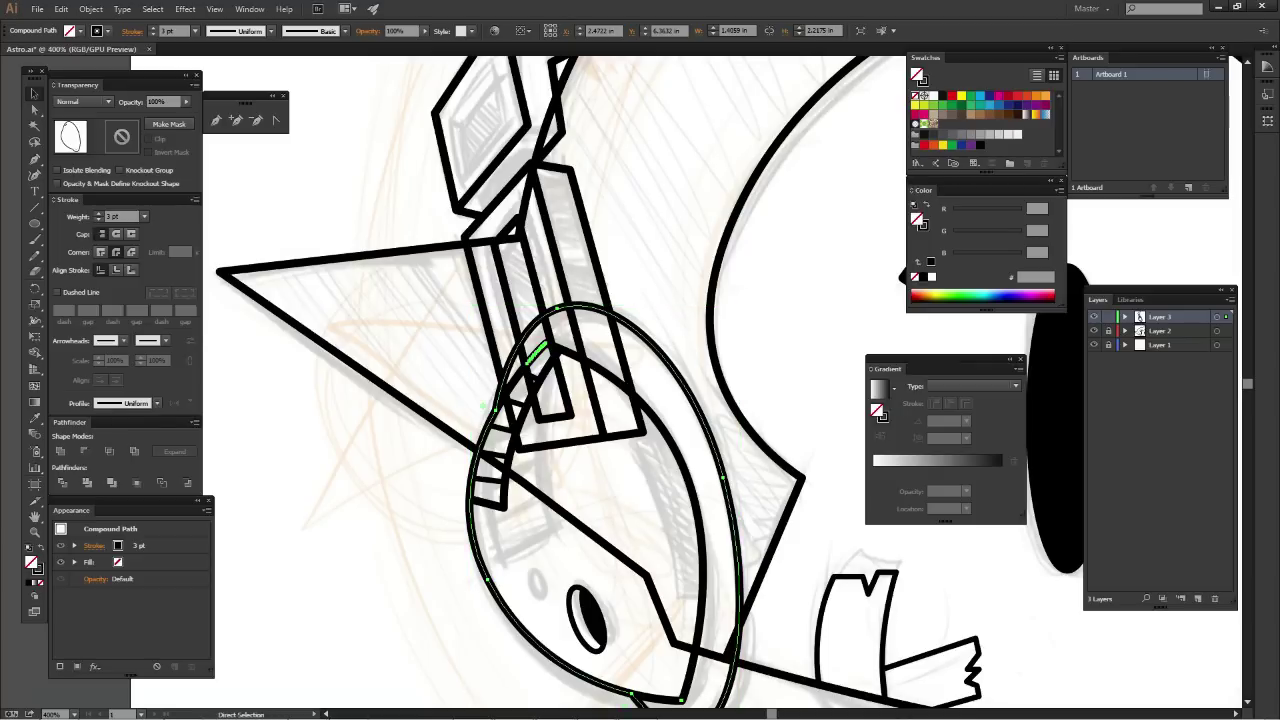
drag(514, 290, 536, 398)
Give the thin inner band rectangle an opacity mask with the arc filled black
key(v)
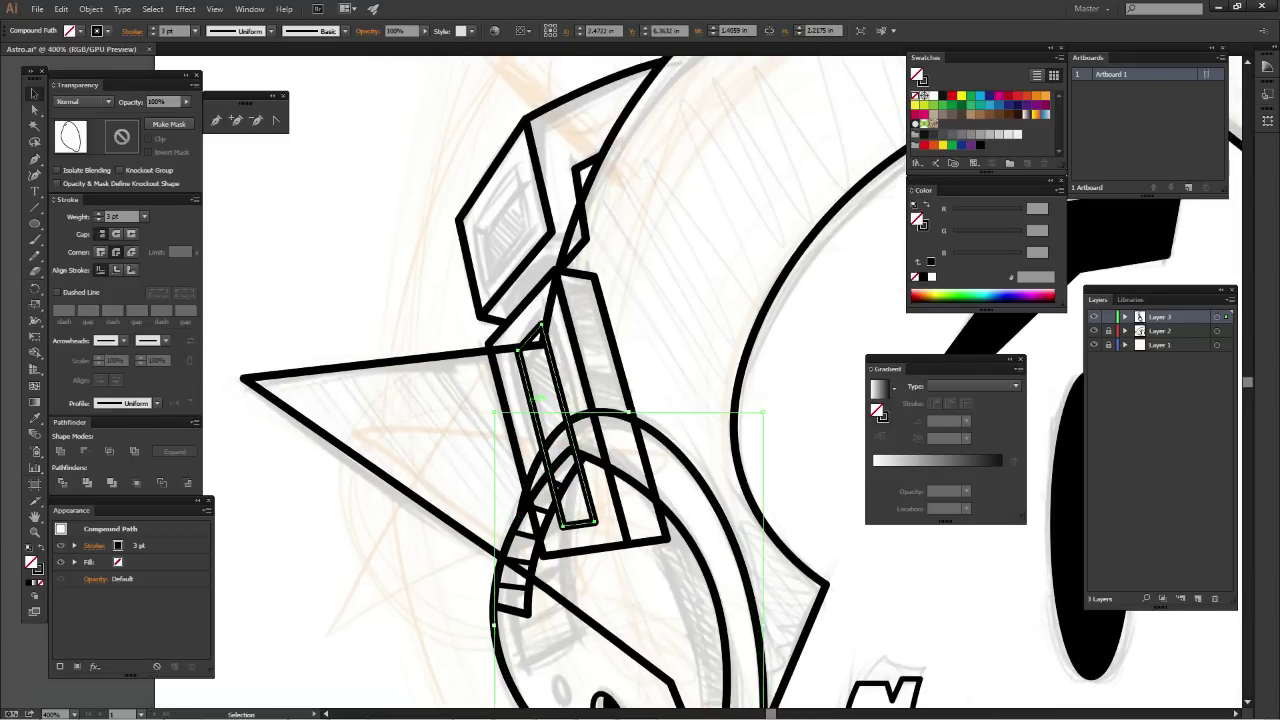
click(537, 397)
click(169, 124)
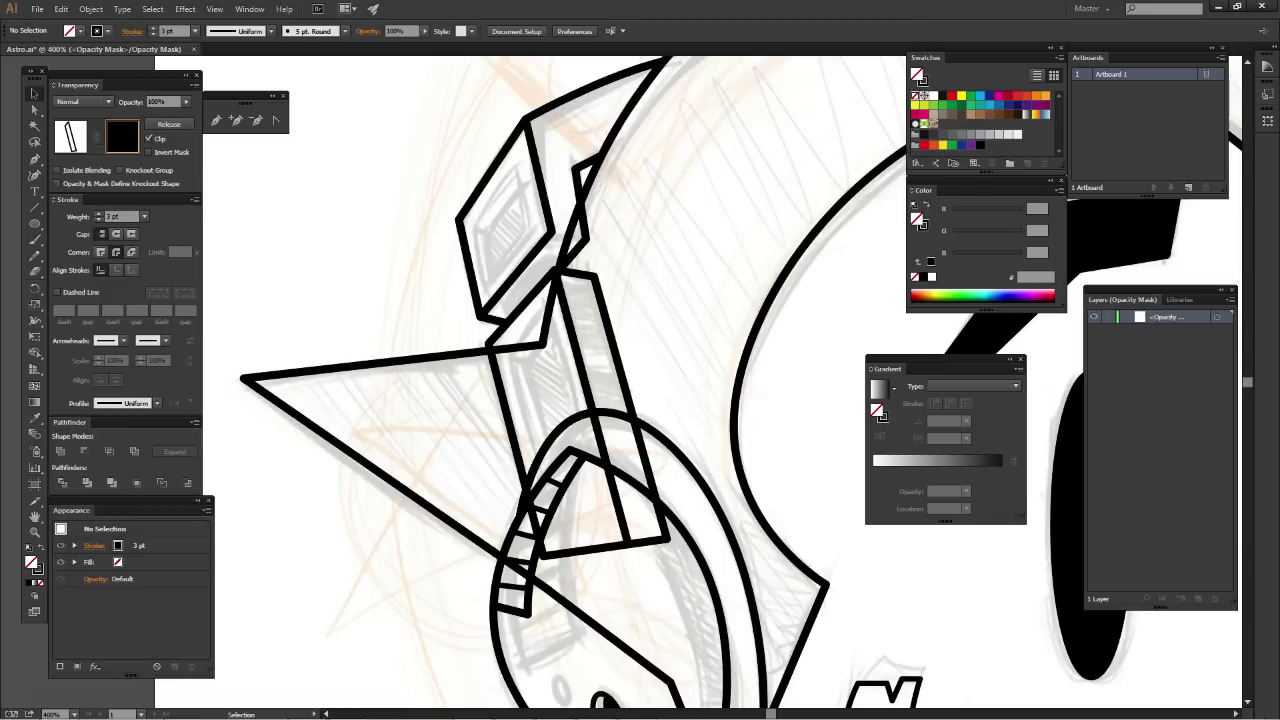
click(122, 137)
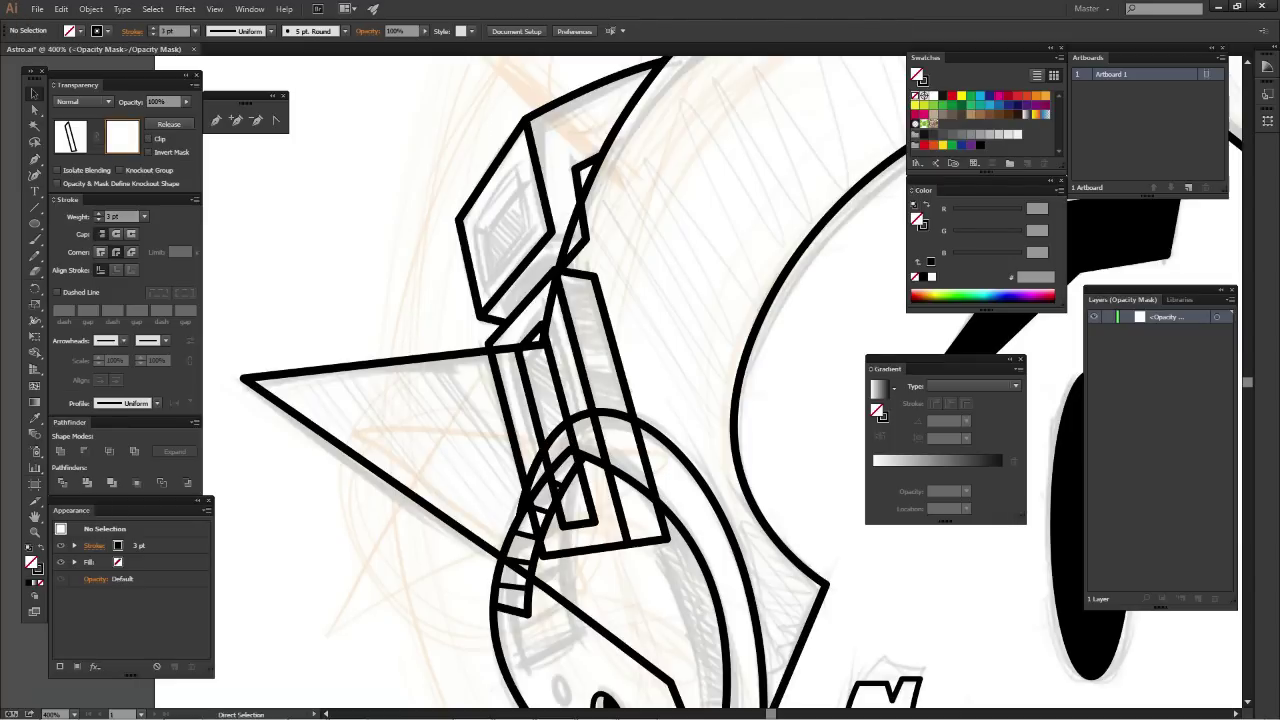
click(560, 460)
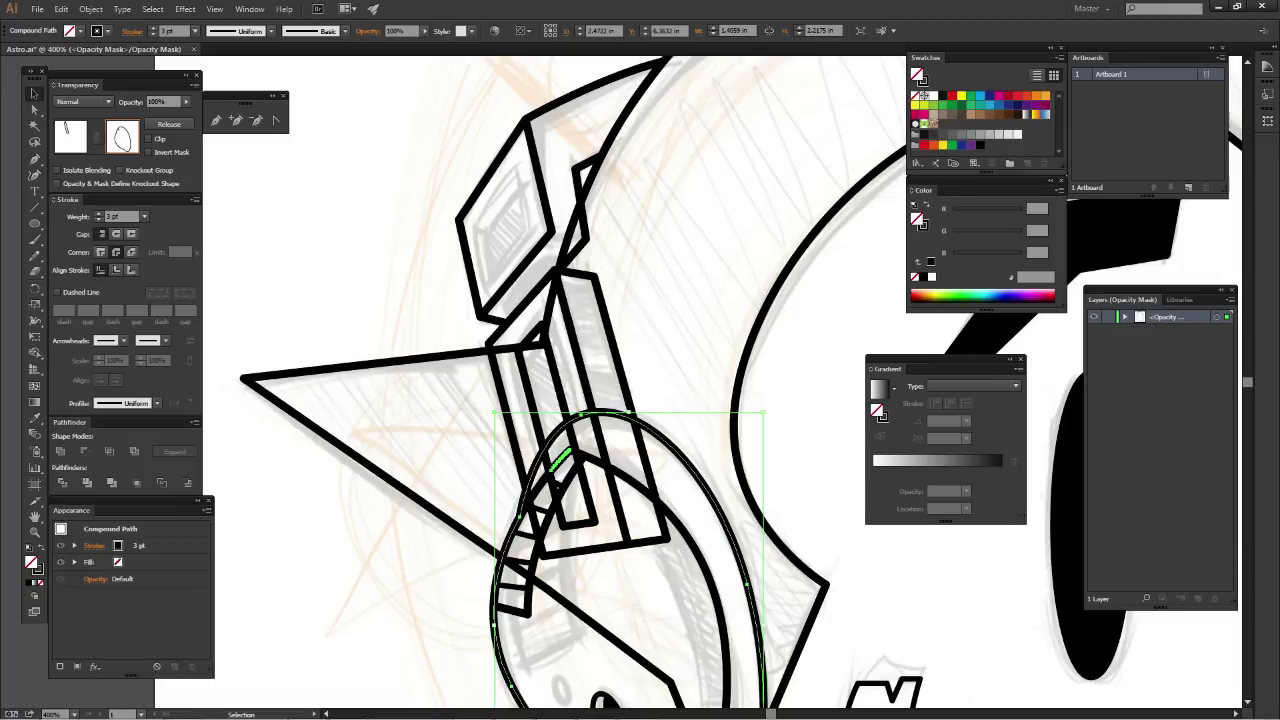
click(924, 95)
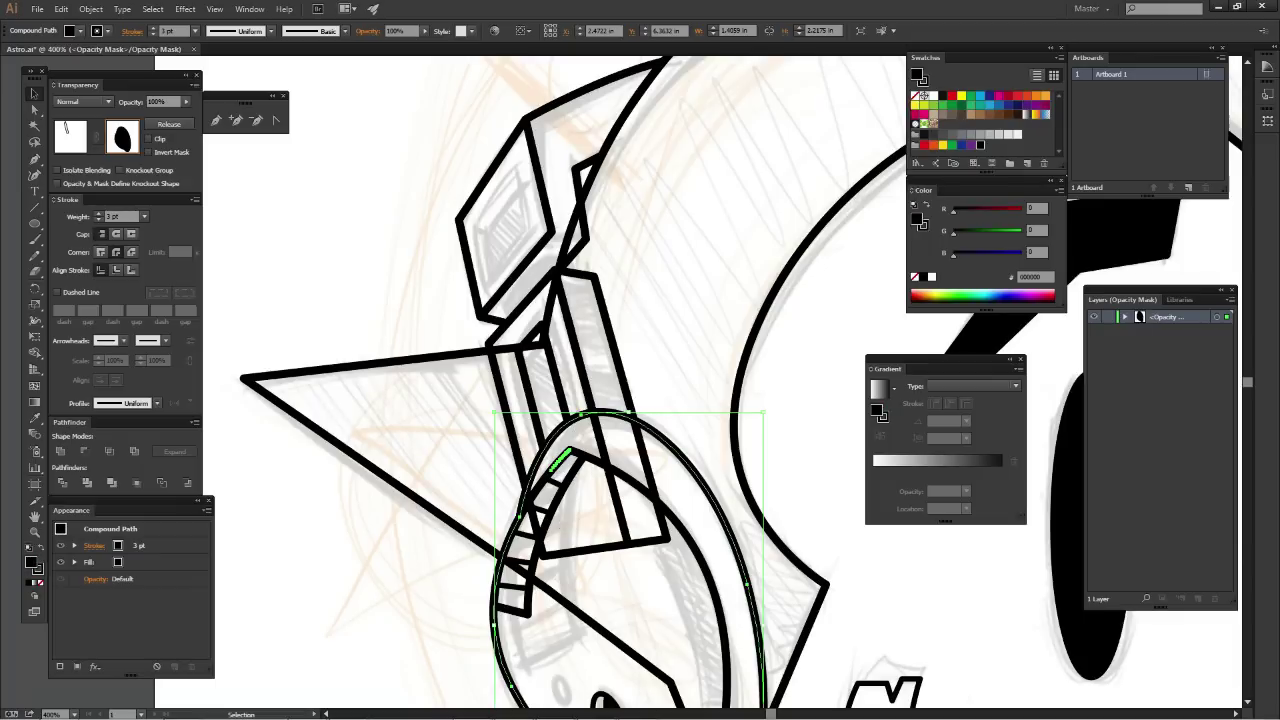
key(ctrl+shift+a)
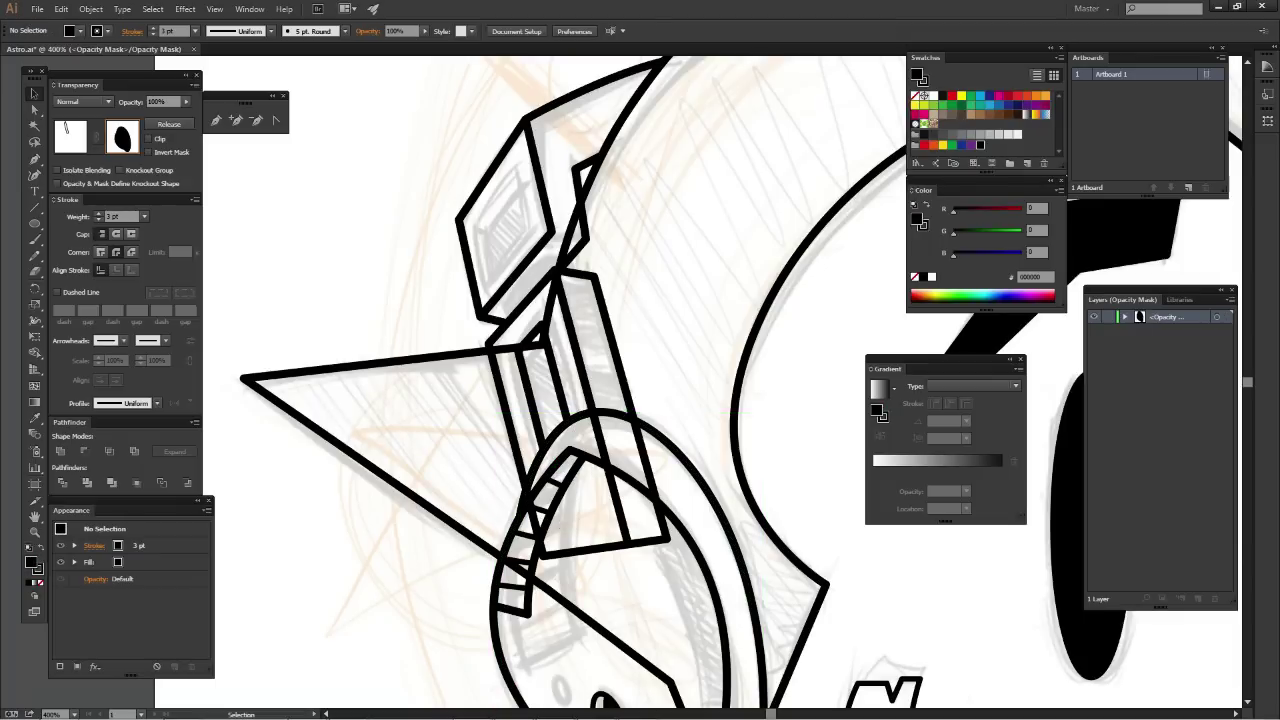
click(70, 136)
key(ctrl+shift+a)
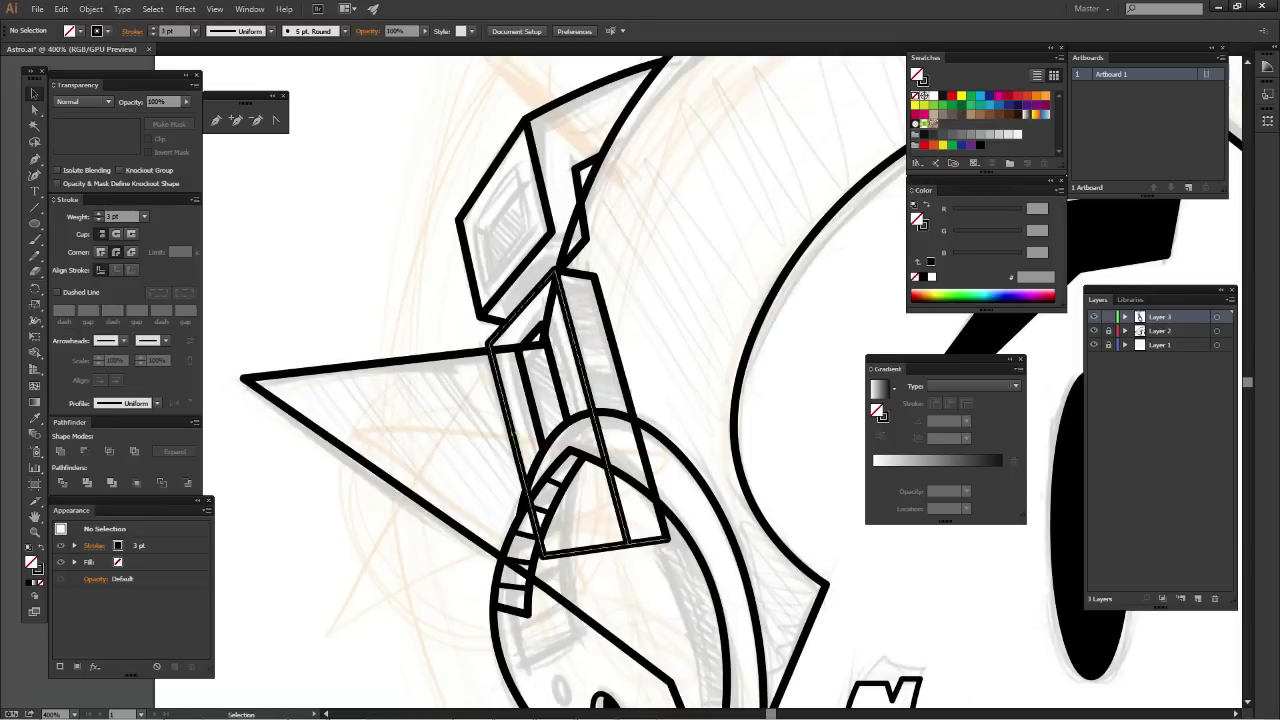
Add an opacity mask to the long band path
click(517, 431)
click(168, 124)
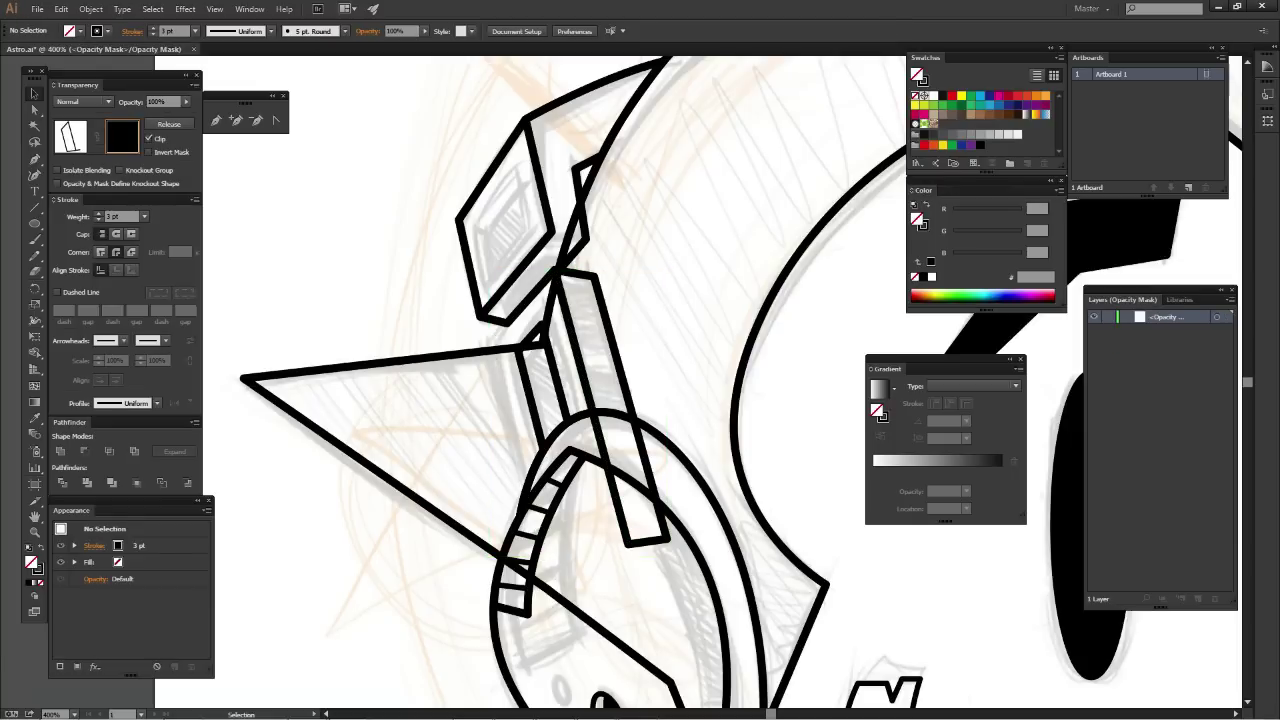
click(563, 458)
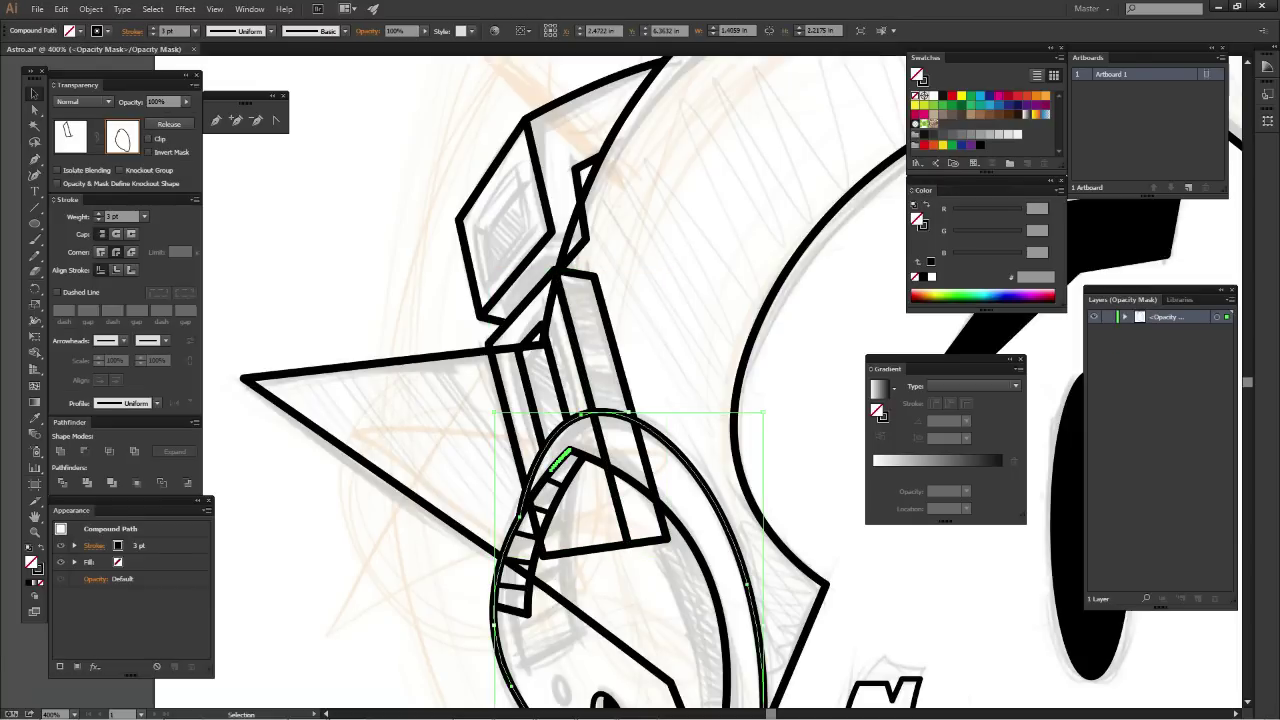
key(ctrl+shift+a)
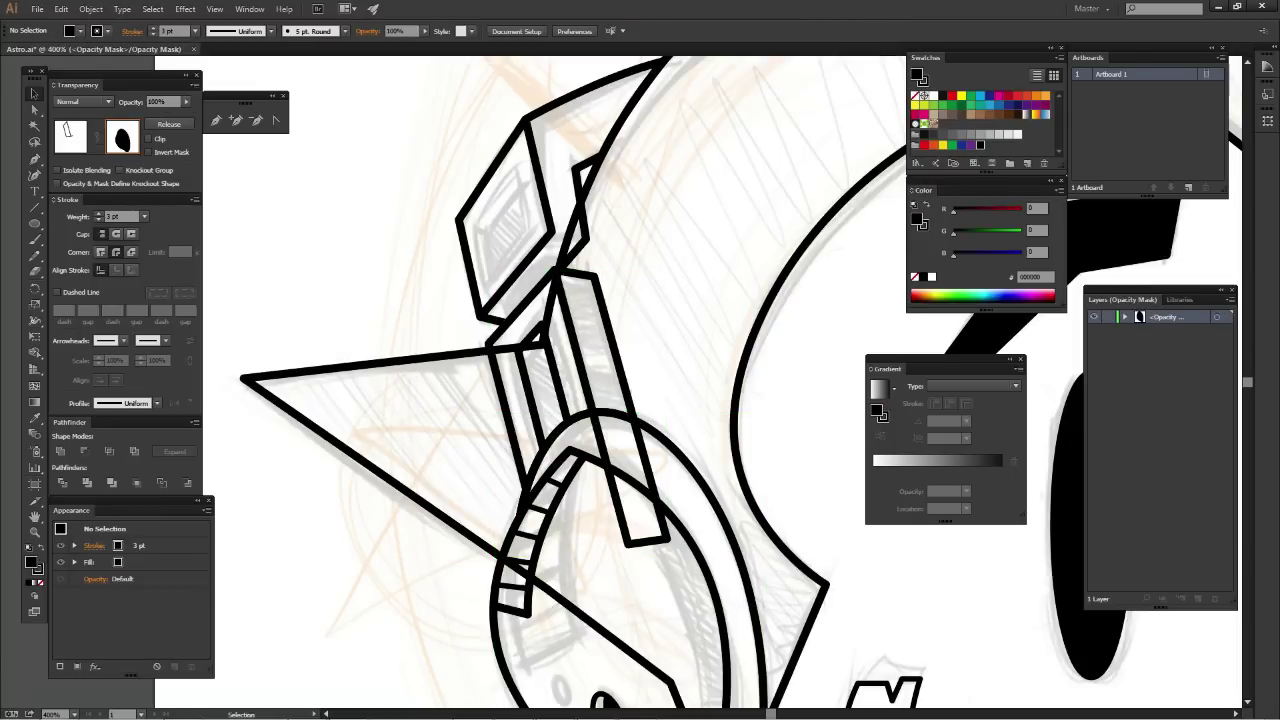
click(70, 136)
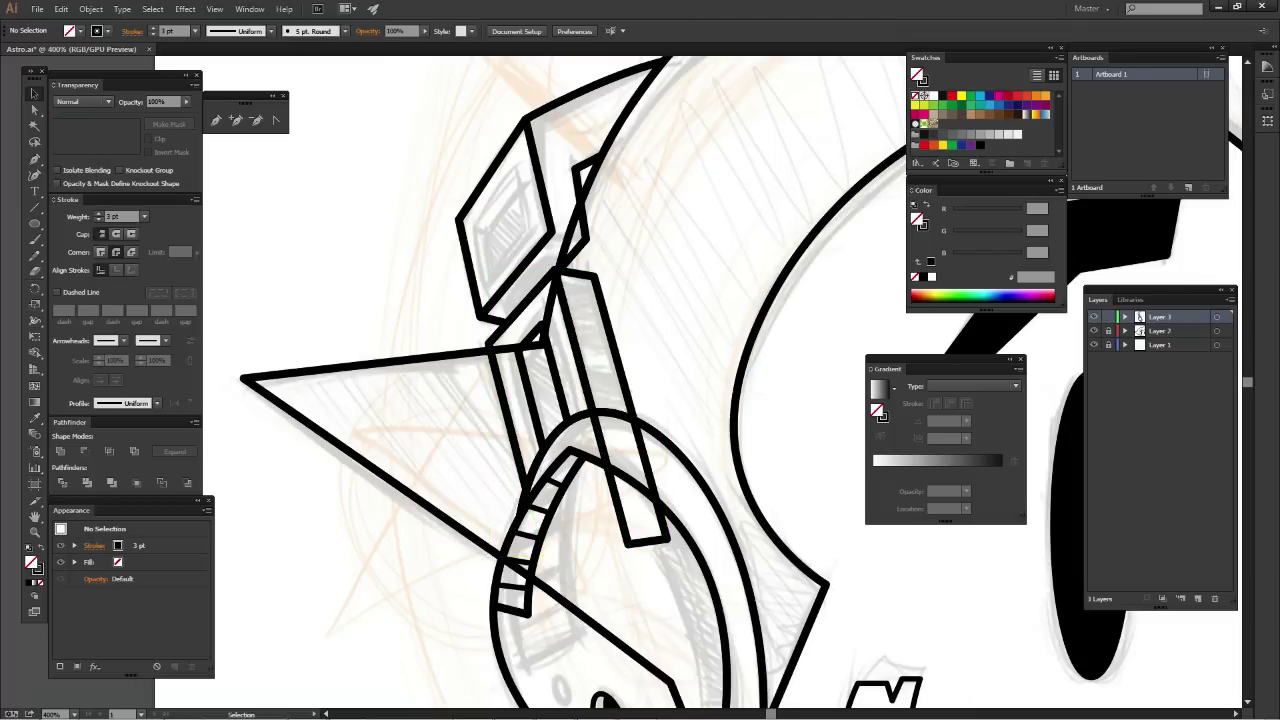
Mask the tall band rectangle with the arc pasted in front and filled black
click(645, 458)
click(168, 124)
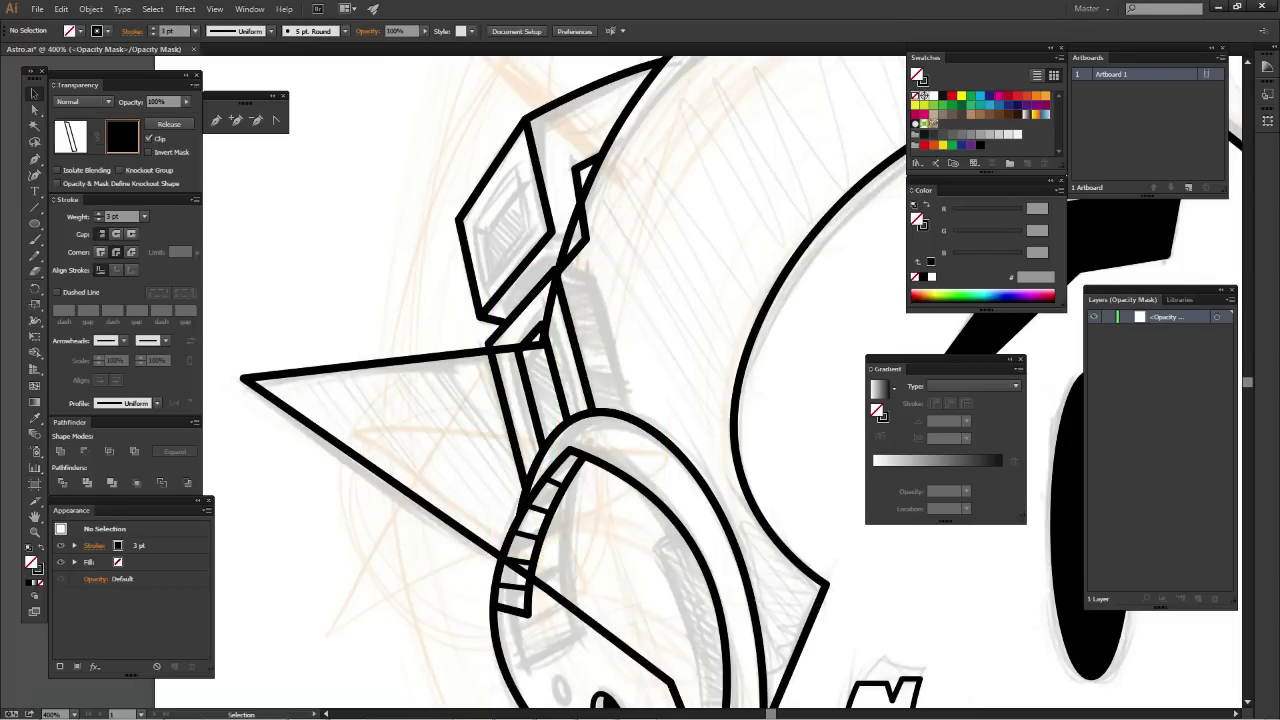
key(ctrl+f)
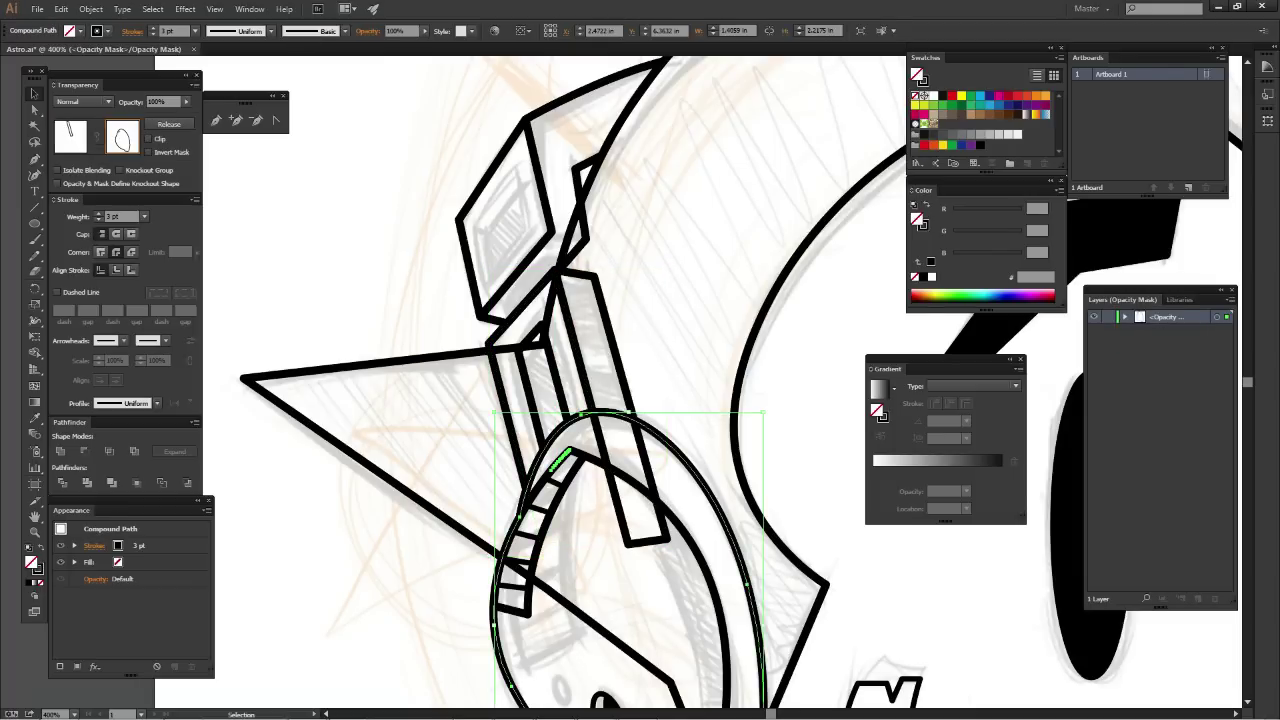
click(980, 145)
key(ctrl+shift+a)
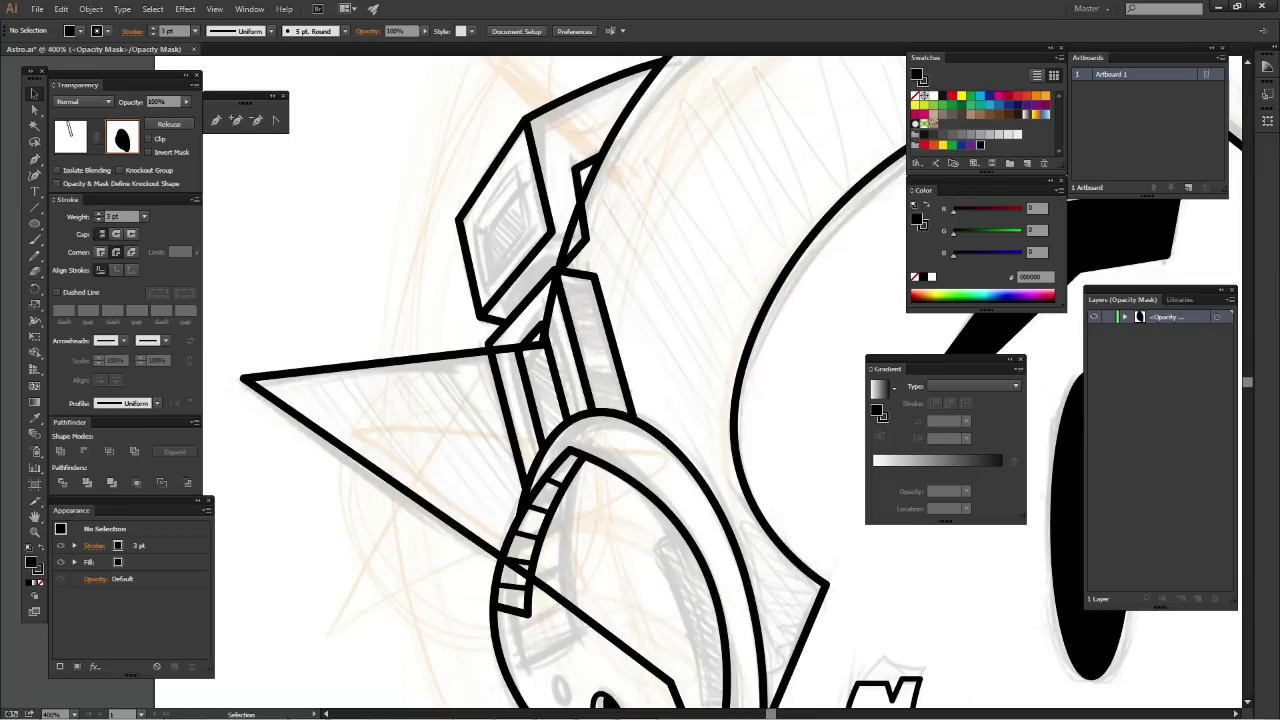
click(70, 135)
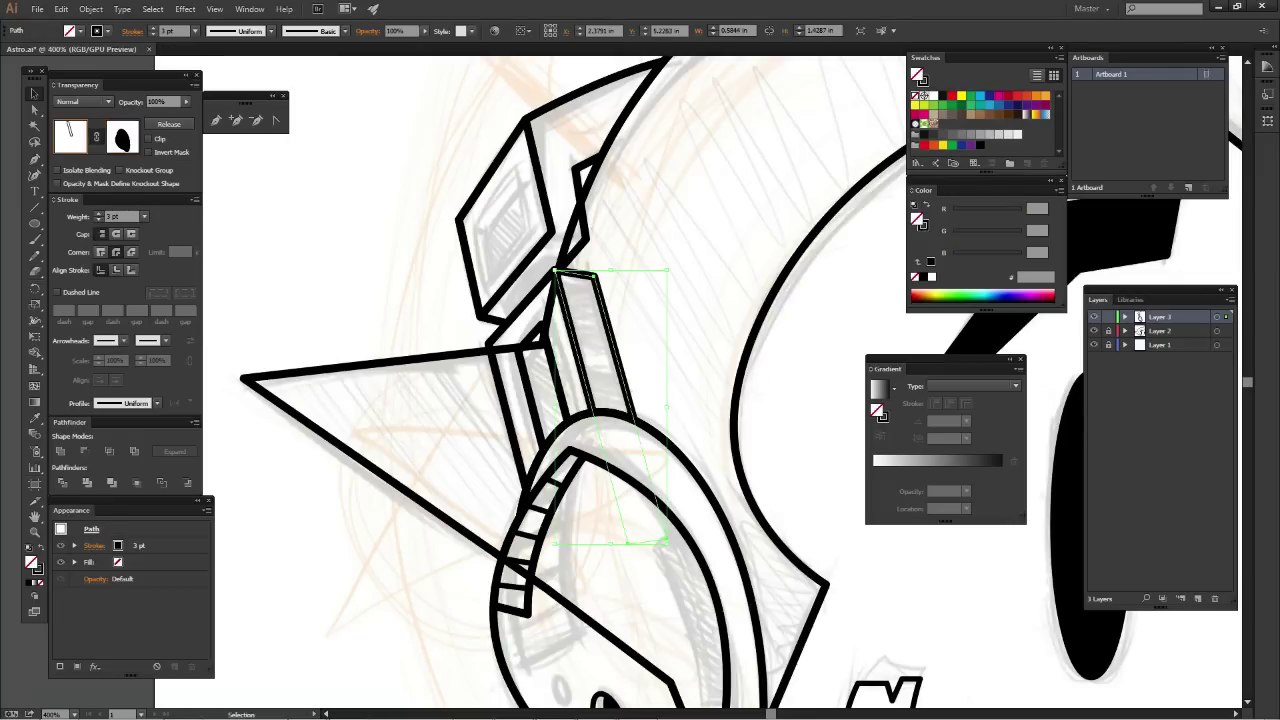
key(ctrl+shift+a)
click(70, 135)
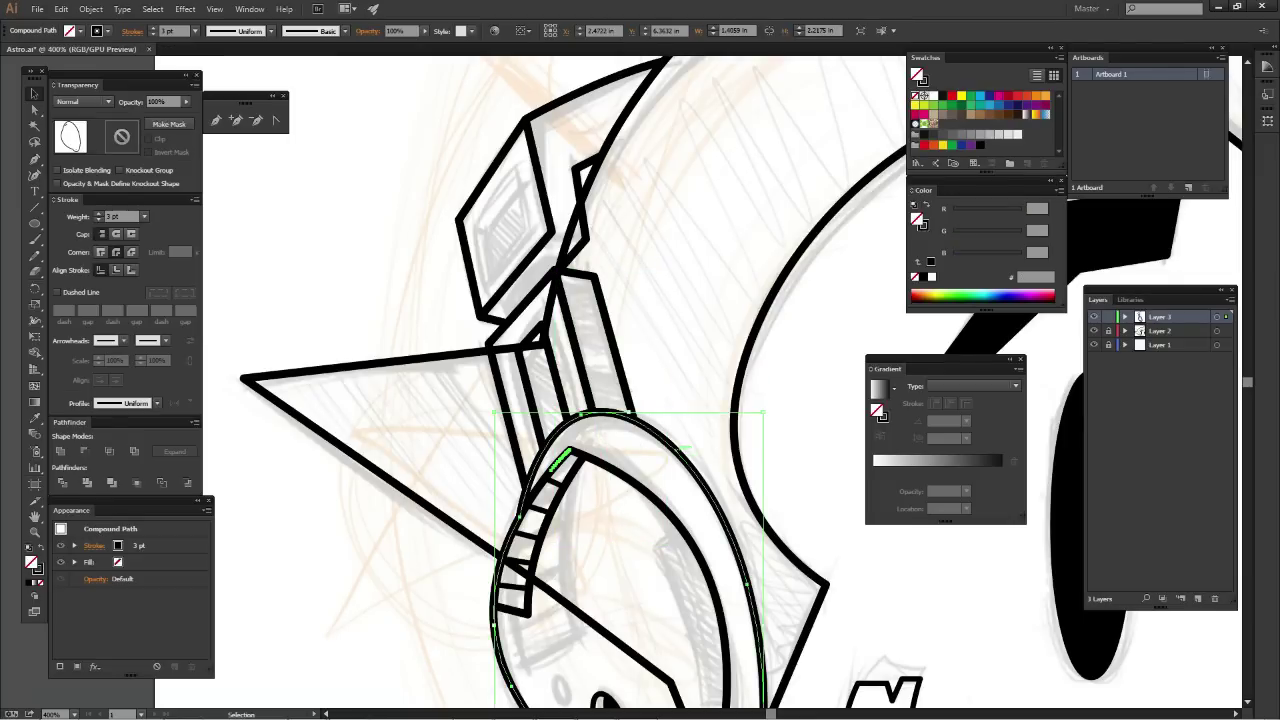
key(ctrl+shift+a)
Inset the stalk's diamond outline with an Offset Path of -0.125 in
drag(640, 380, 636, 445)
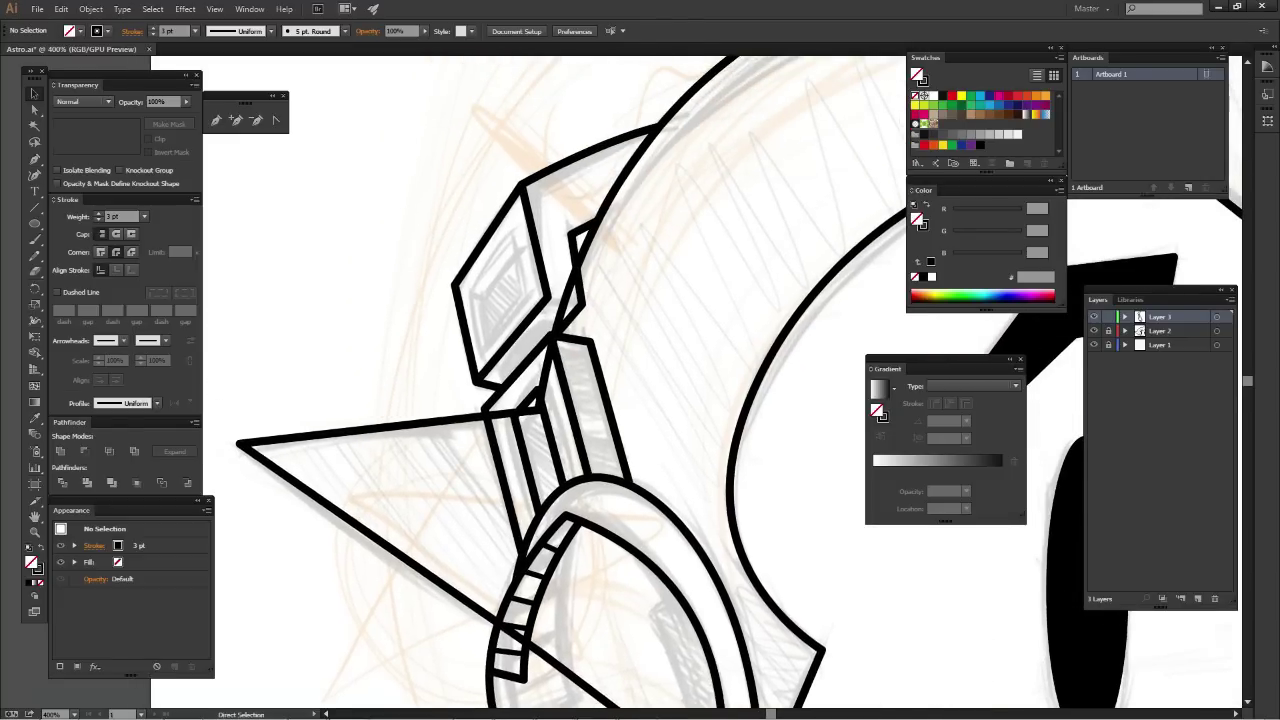
key(ctrl+plus)
mouse_move(600, 380)
mouse_down()
mouse_move(690, 420)
mouse_move(698, 363)
mouse_up()
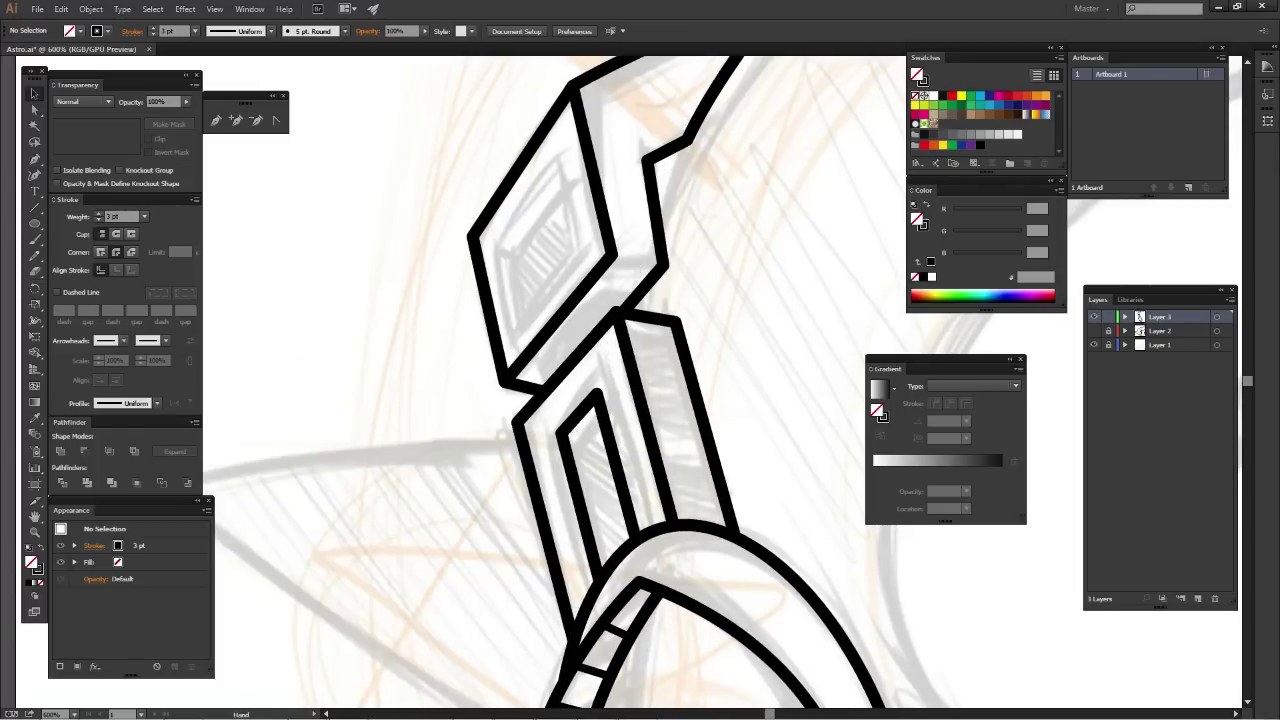
drag(600, 380, 642, 509)
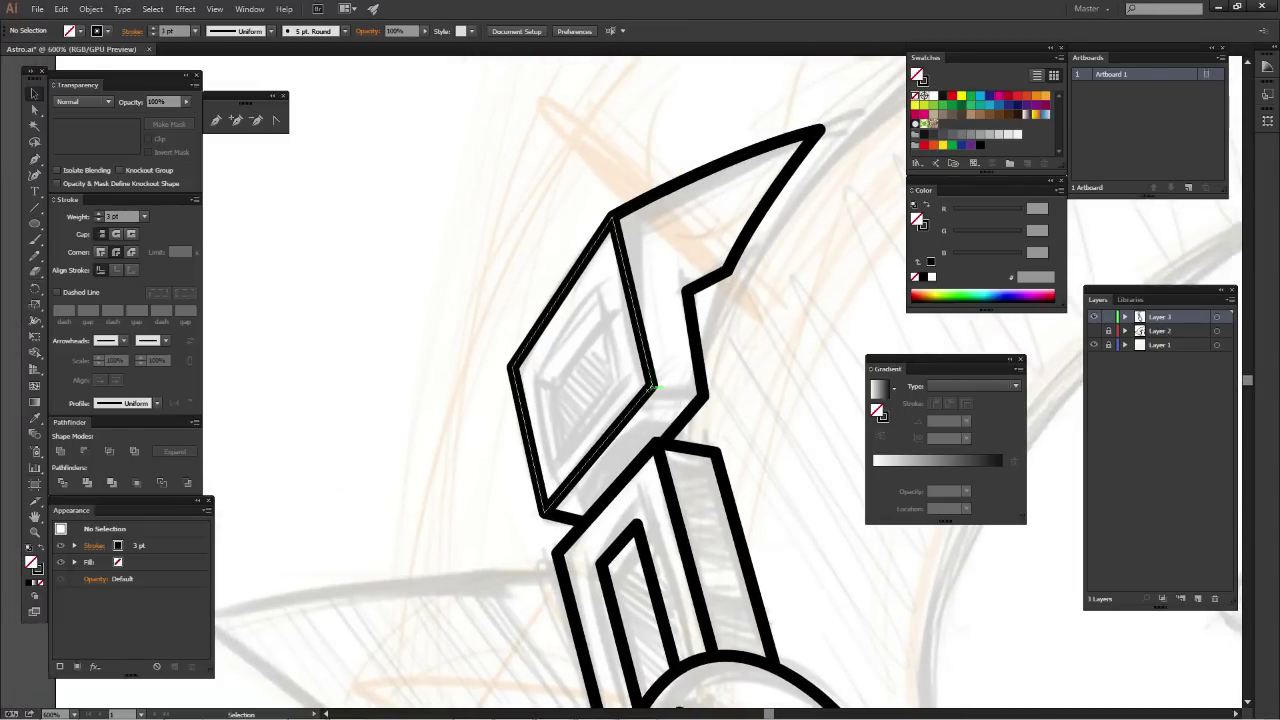
click(527, 440)
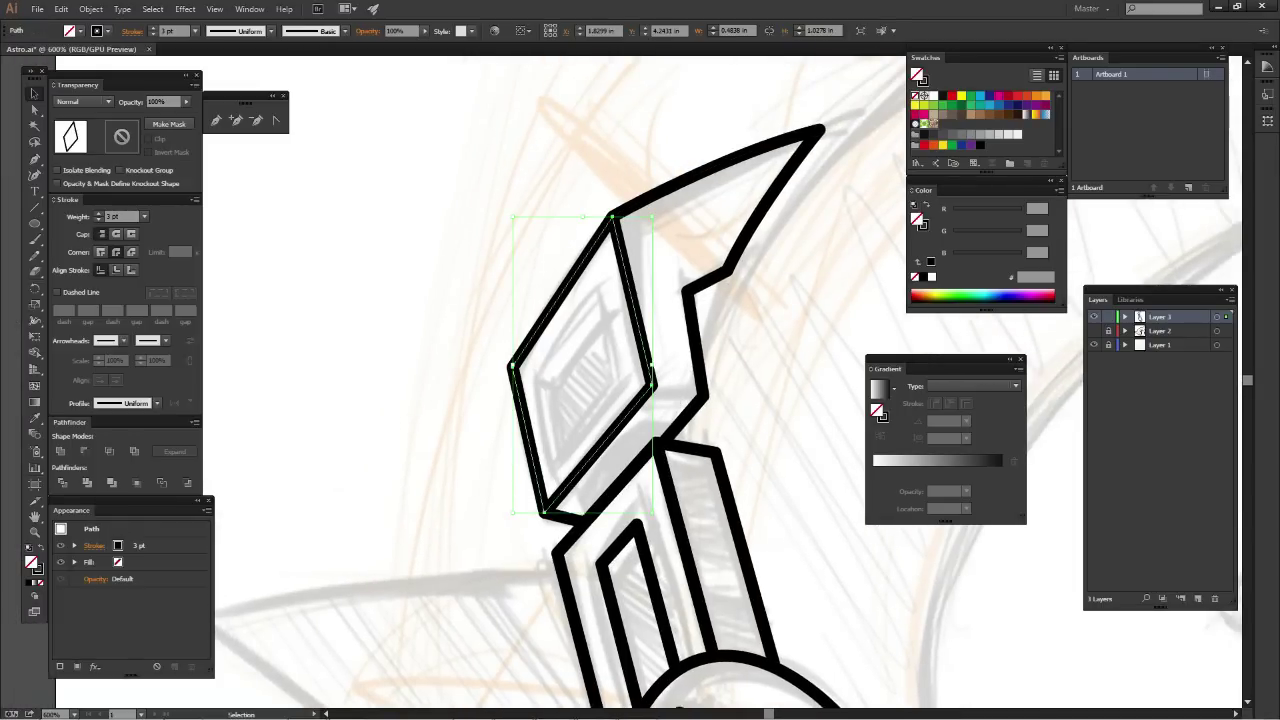
click(91, 9)
mouse_move(106, 280)
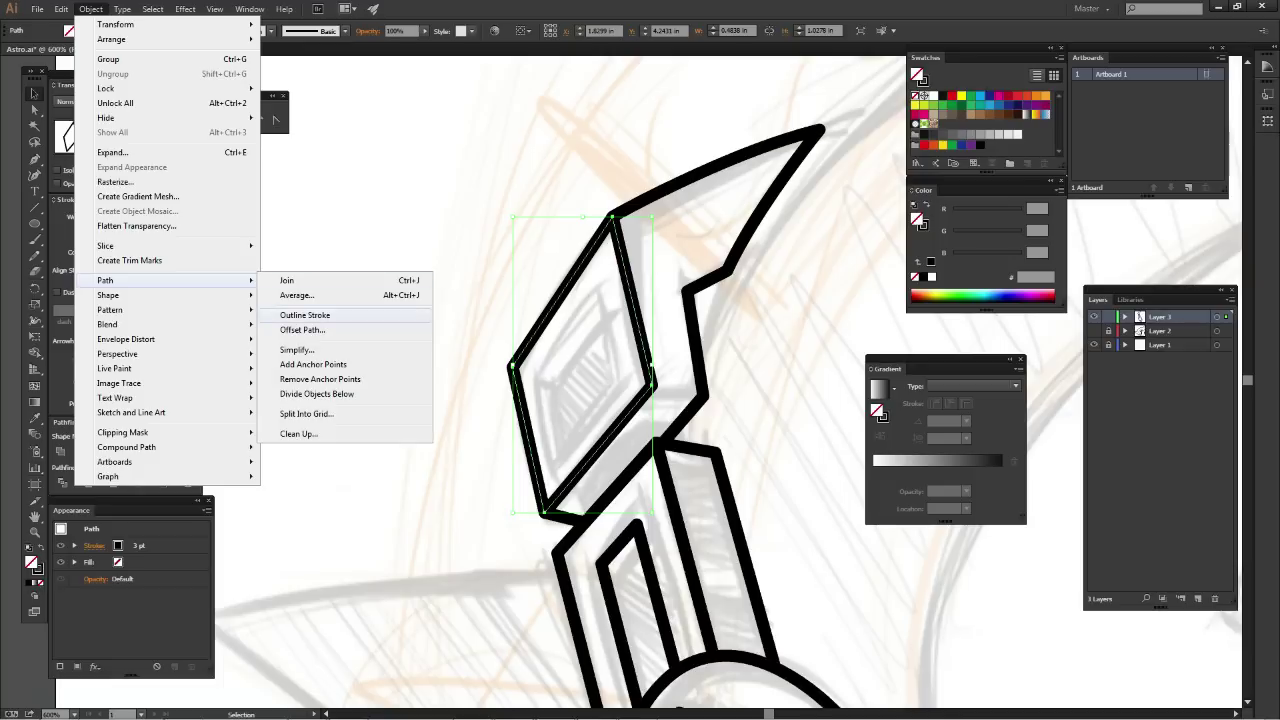
click(302, 329)
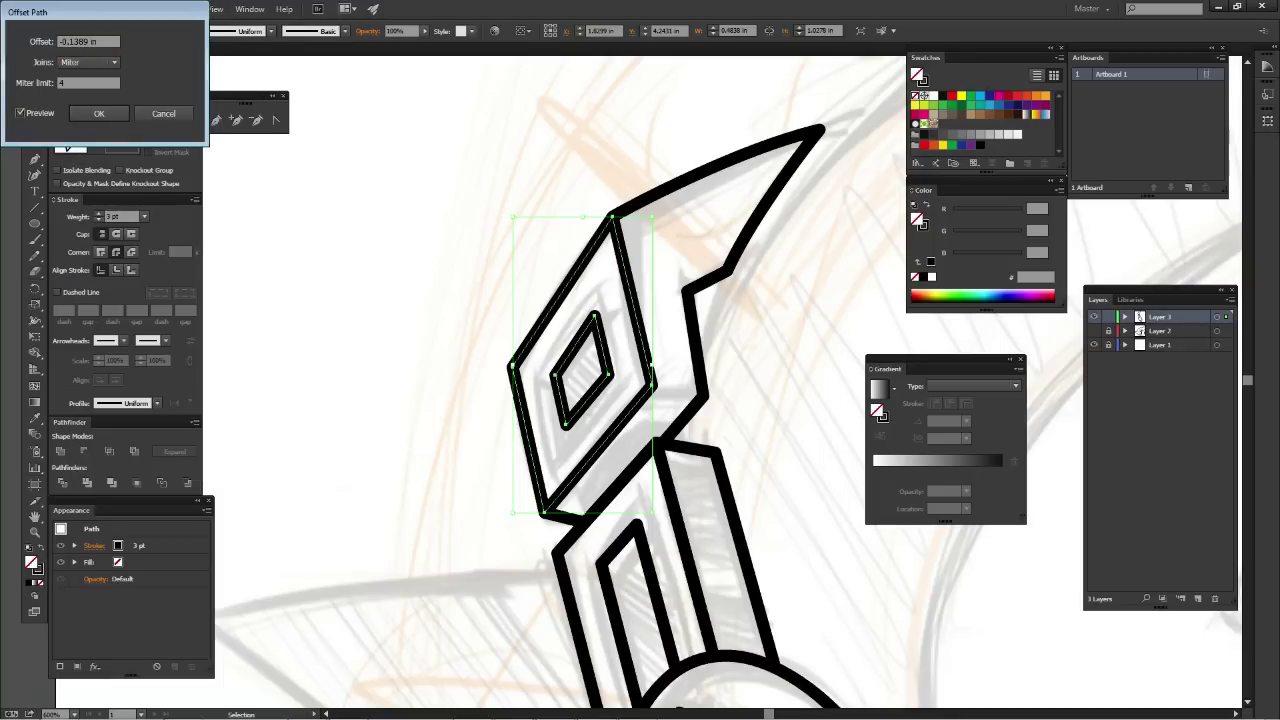
key(Tab)
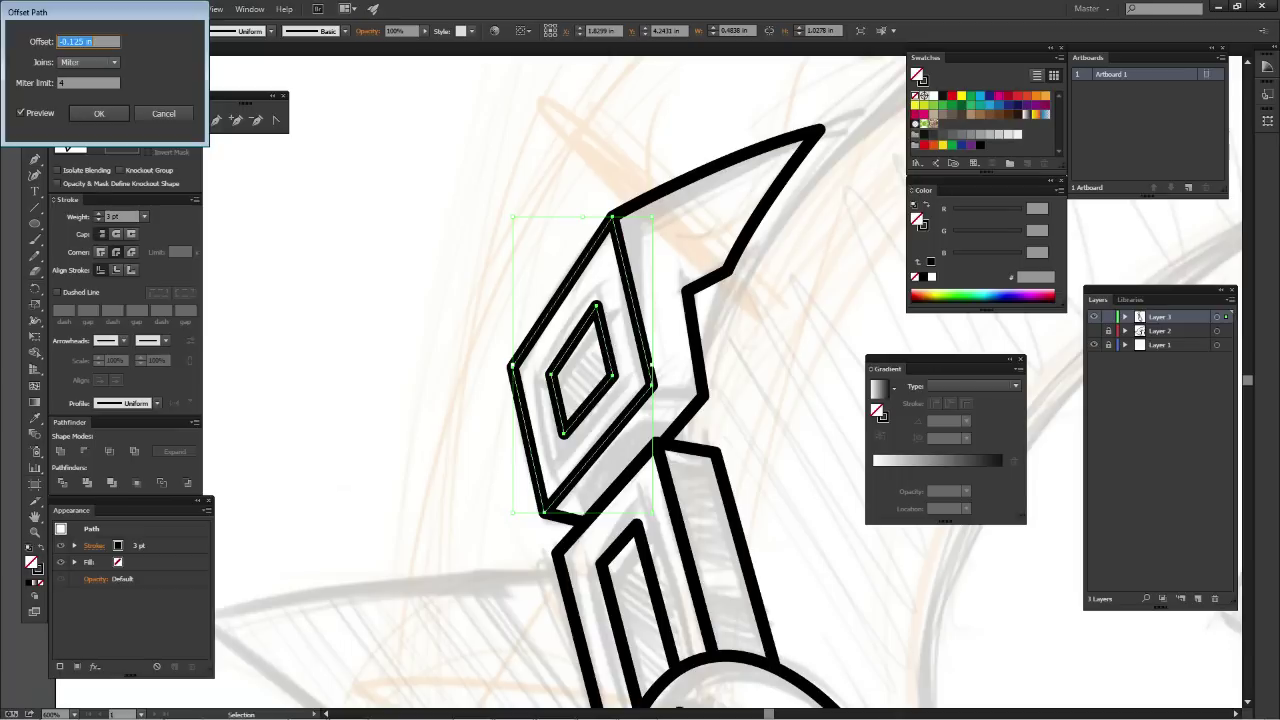
key(Up)
key(Return)
key(ctrl+shift+a)
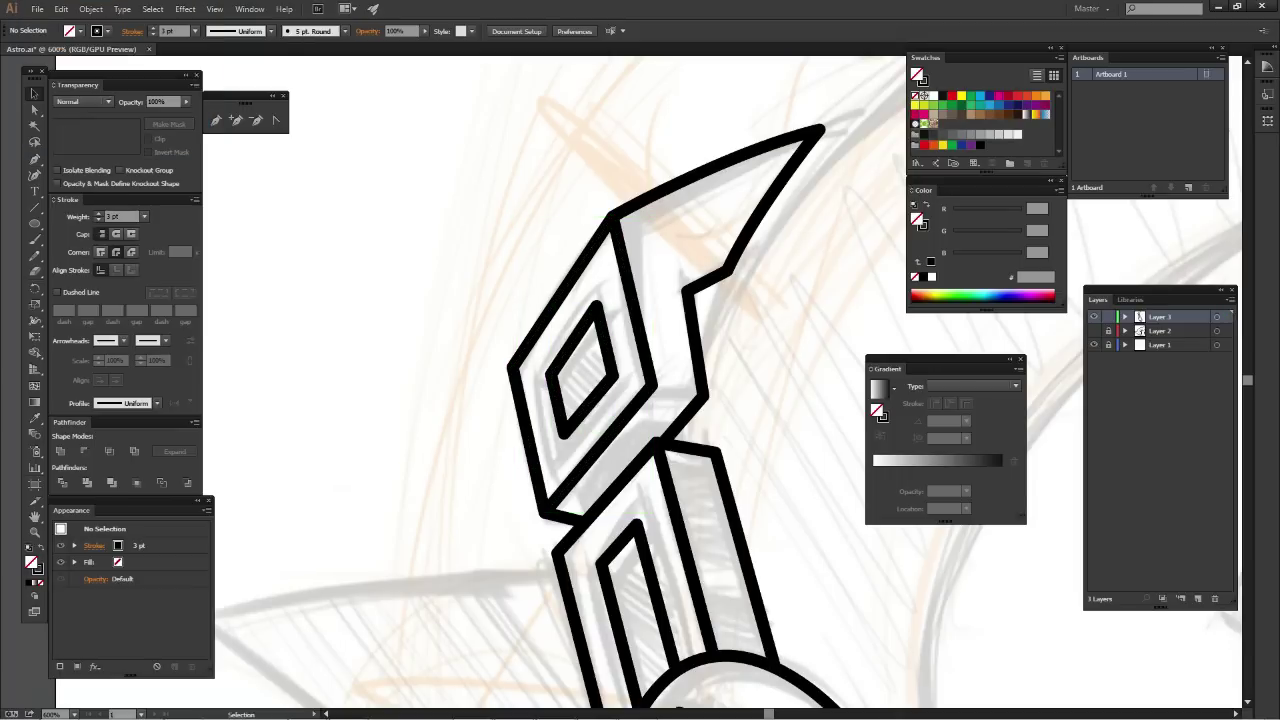
Draw a short Pen edge line across the diamond block
scroll(560, 380, right, 3)
key(p)
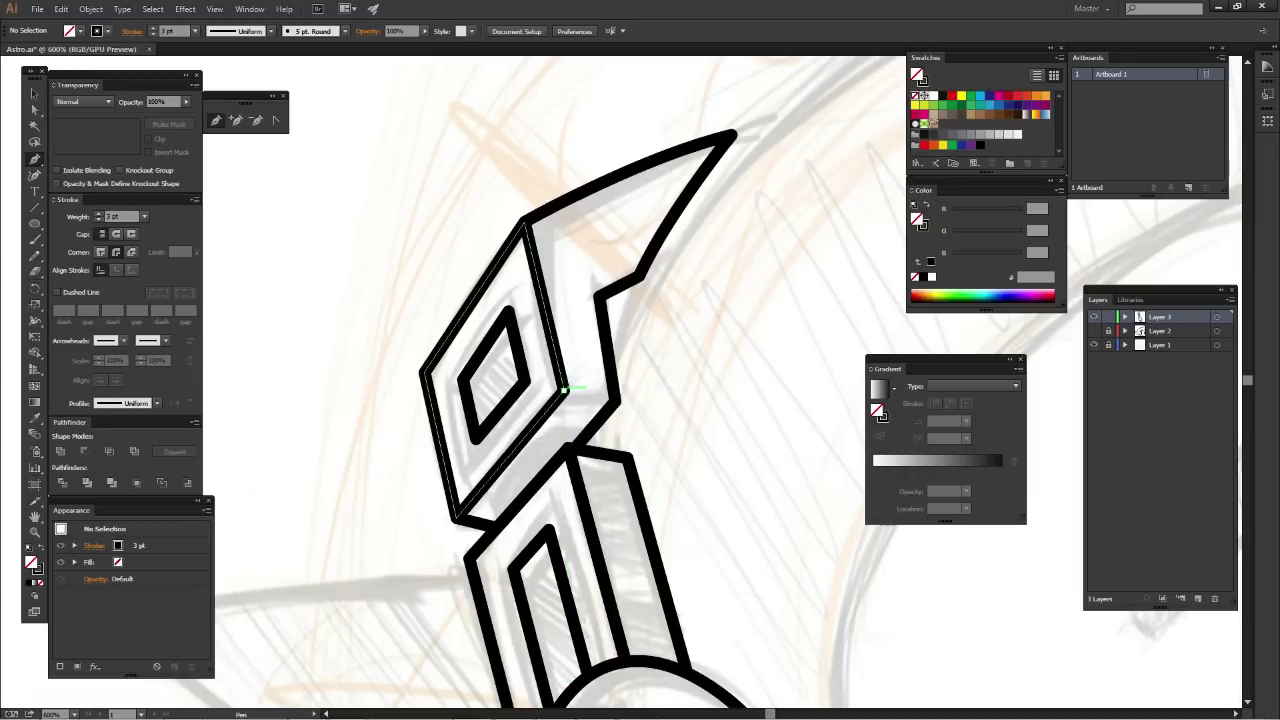
drag(565, 391, 616, 401)
click(617, 401)
key(ctrl+shift+a)
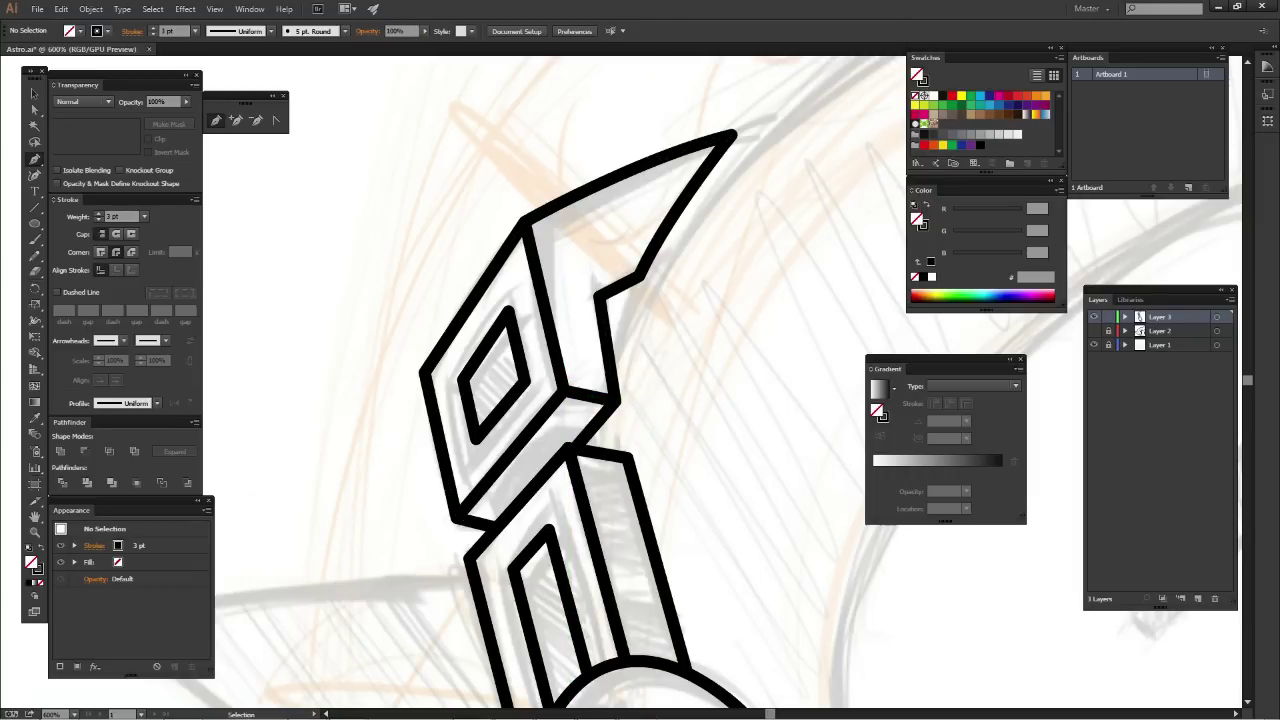
Place the connector shape's corners from the block's lower edge toward the bar top
key(ctrl+minus)
key(ctrl+minus)
key(ctrl+minus)
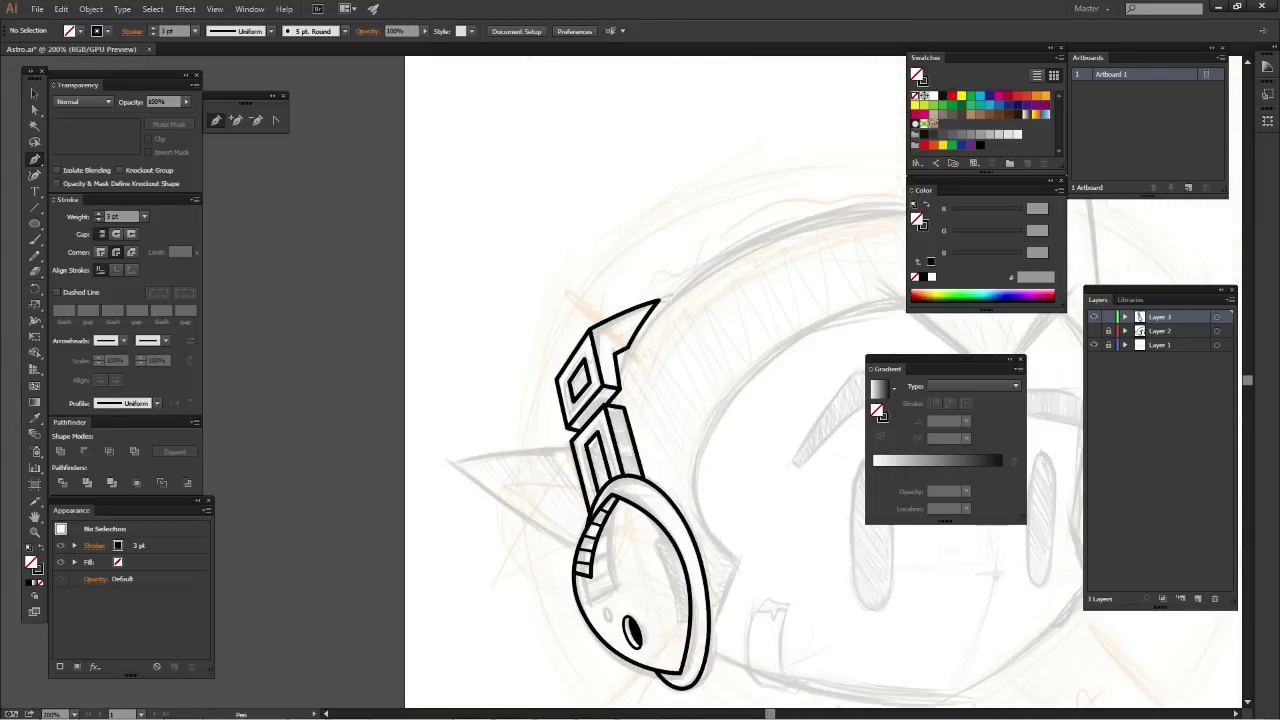
key(ctrl+plus)
key(ctrl+plus)
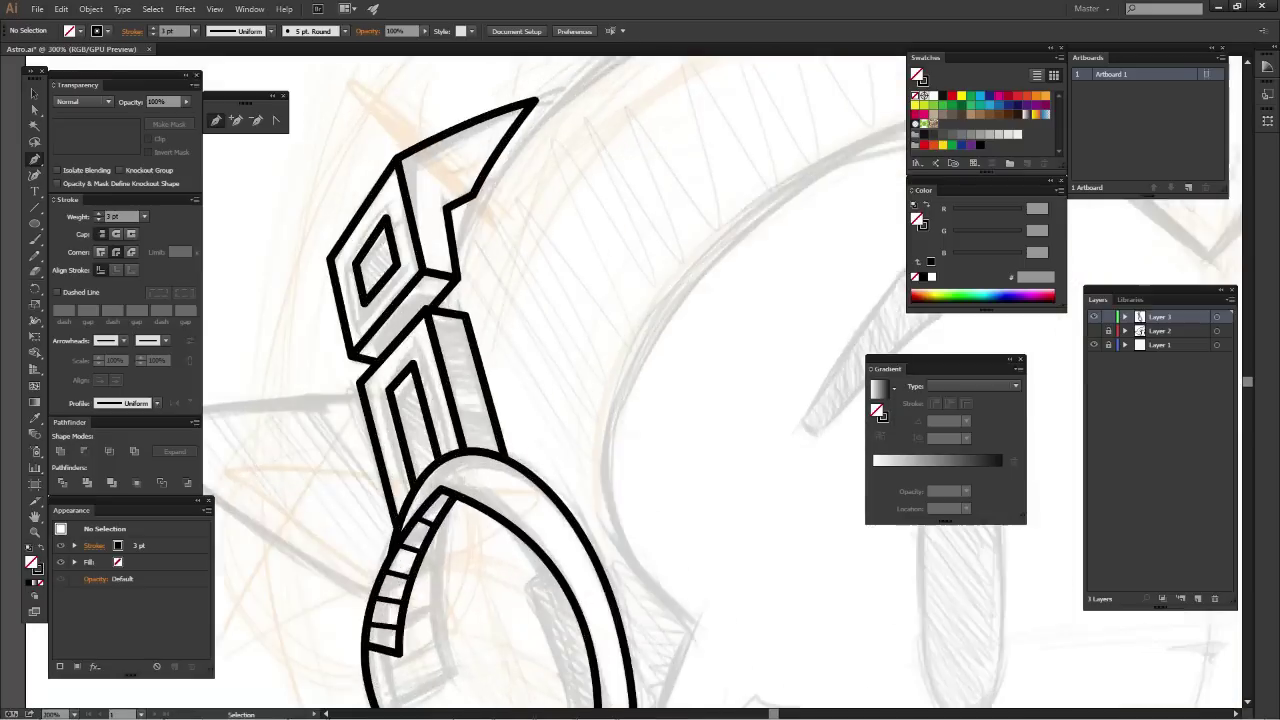
key(ctrl+plus)
key(ctrl+plus)
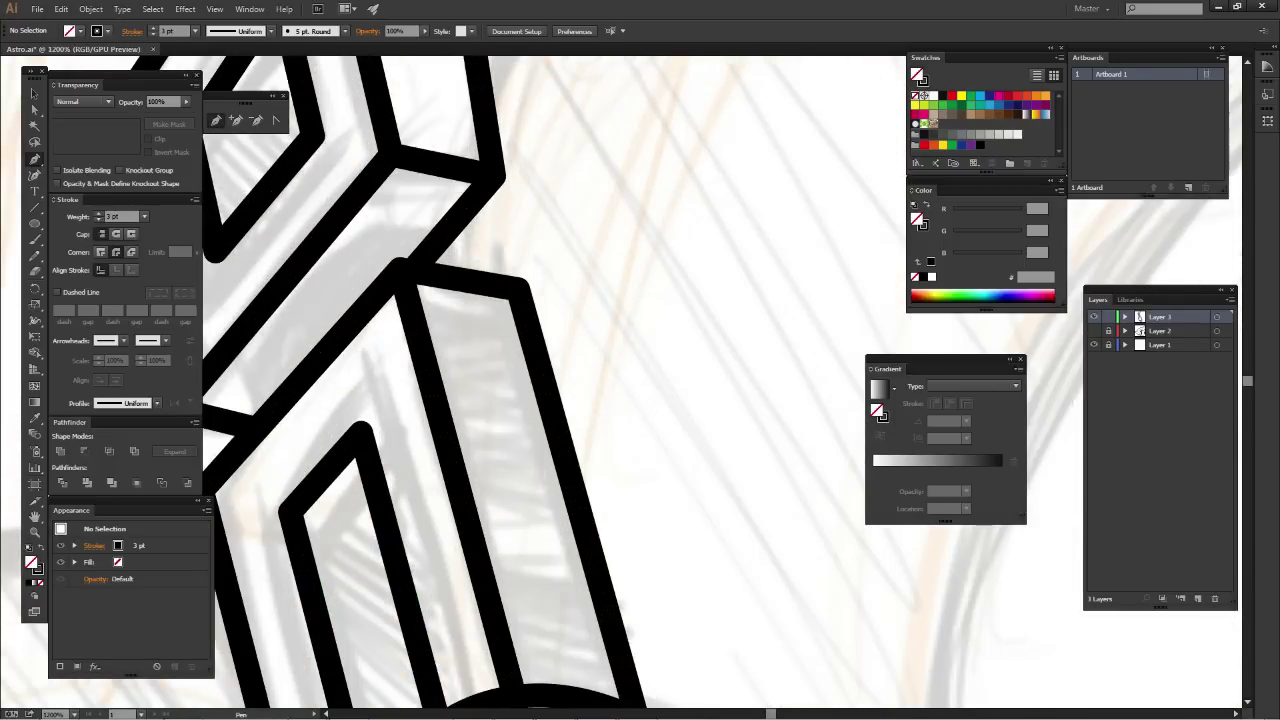
key(ctrl+plus)
drag(560, 400, 640, 432)
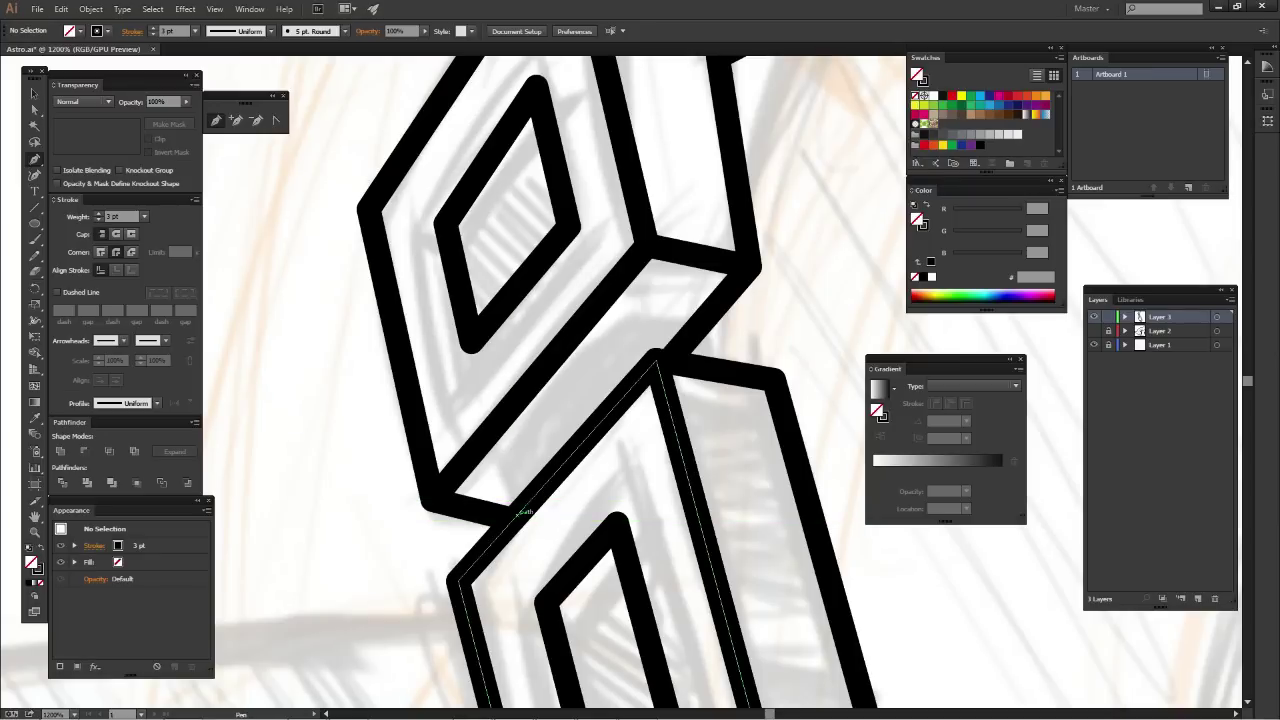
click(518, 512)
click(500, 465)
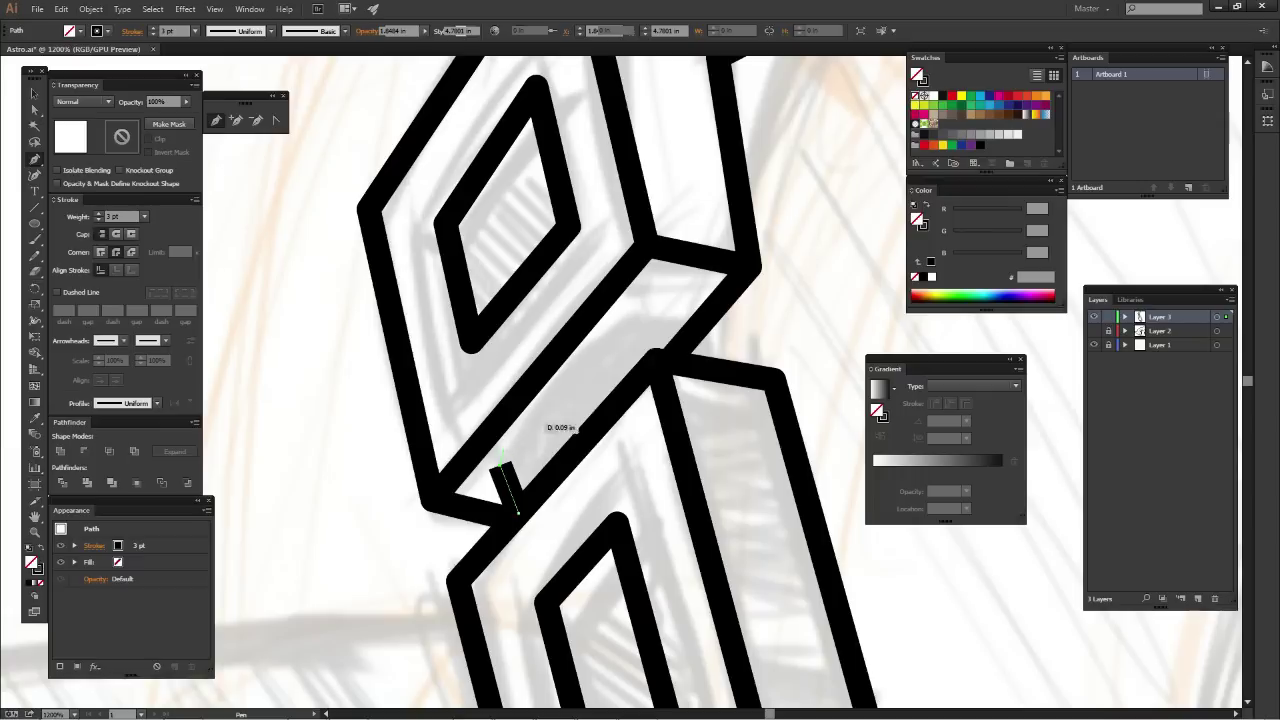
click(622, 314)
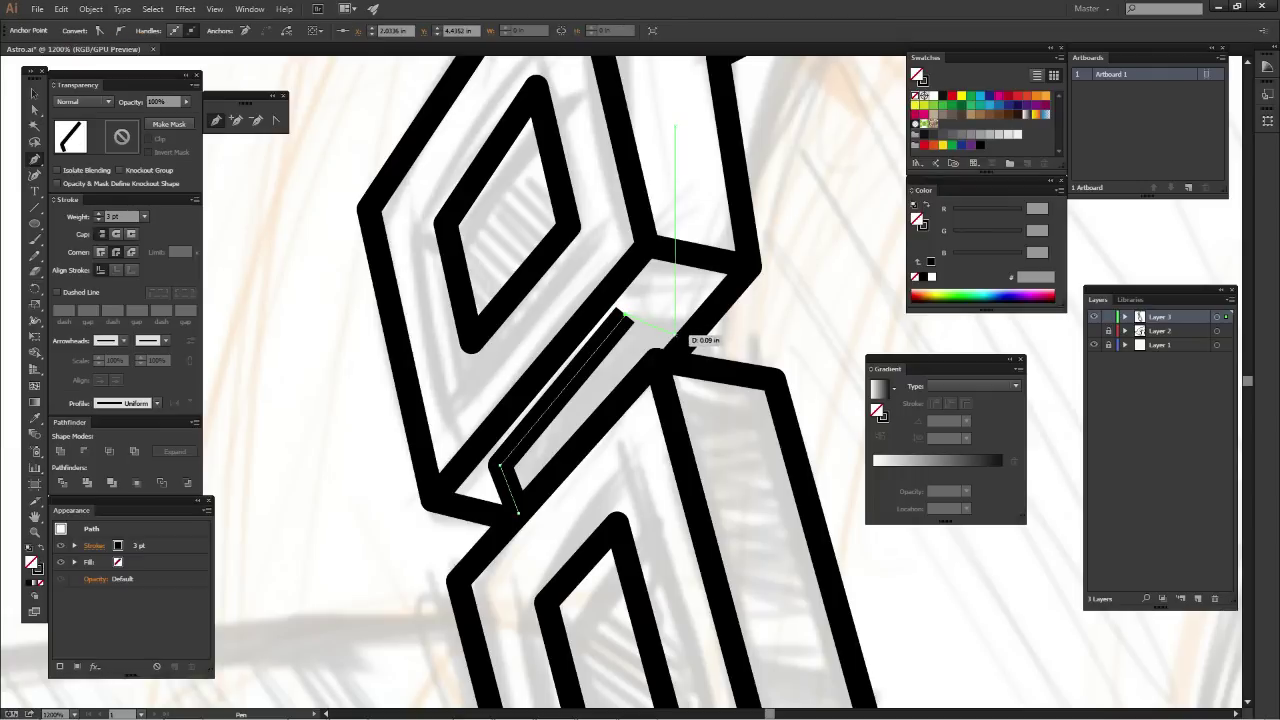
click(678, 340)
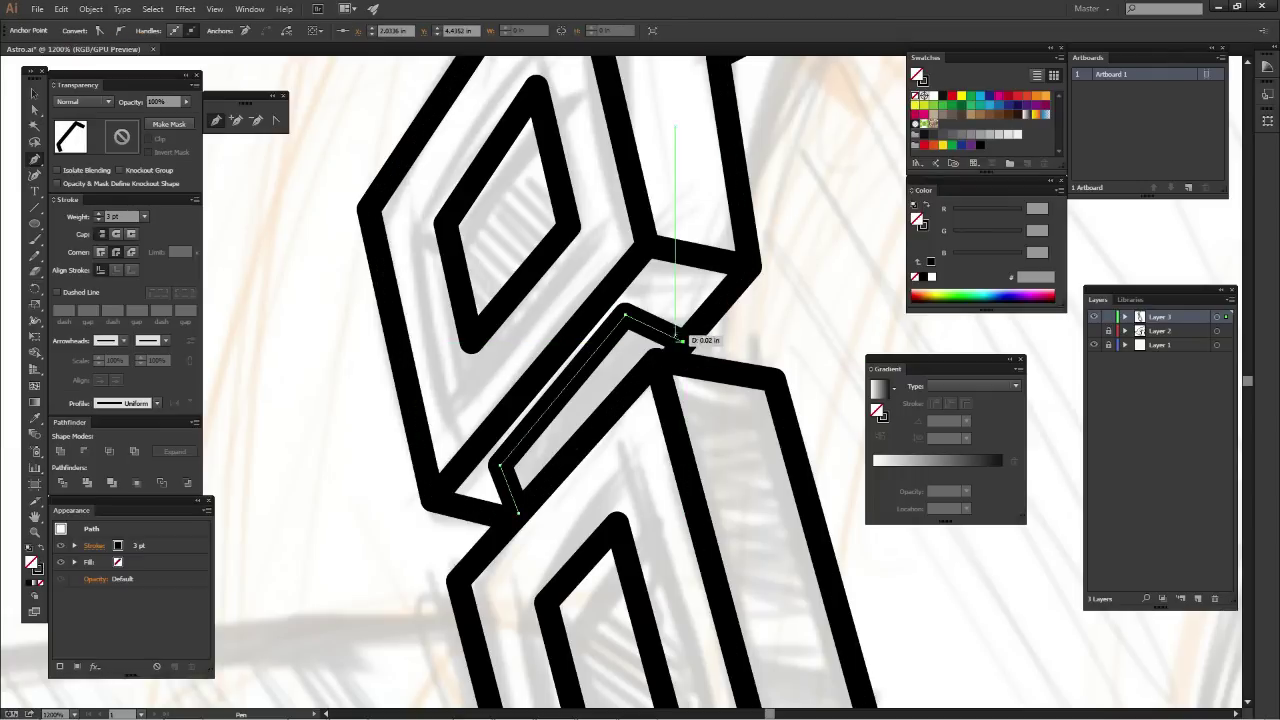
key(ctrl+z)
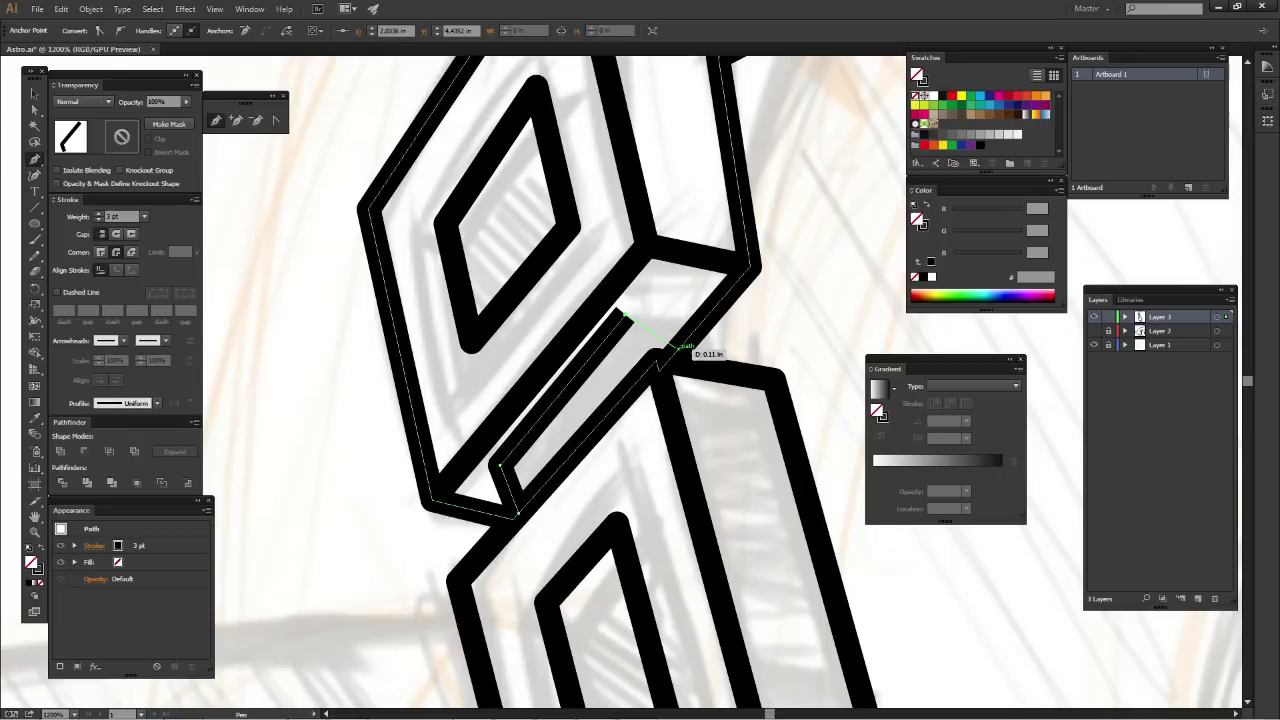
click(679, 346)
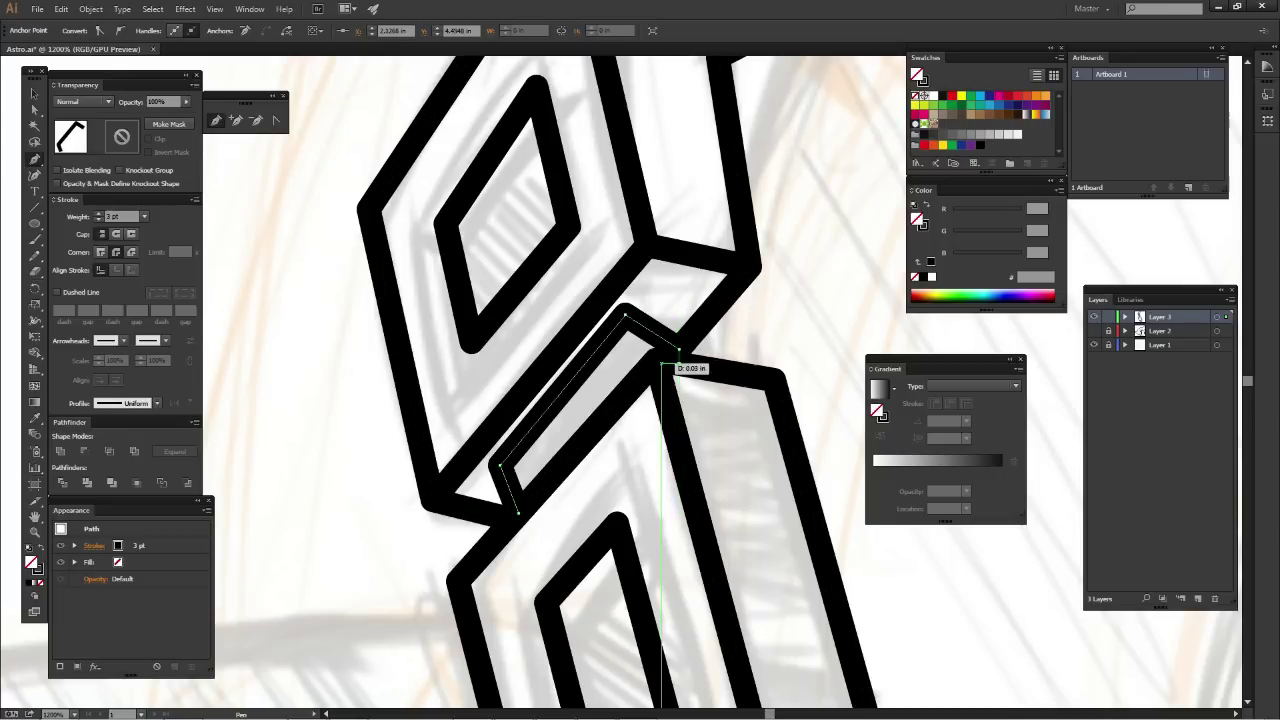
Close the connector shape at its start point and fill it black
click(659, 358)
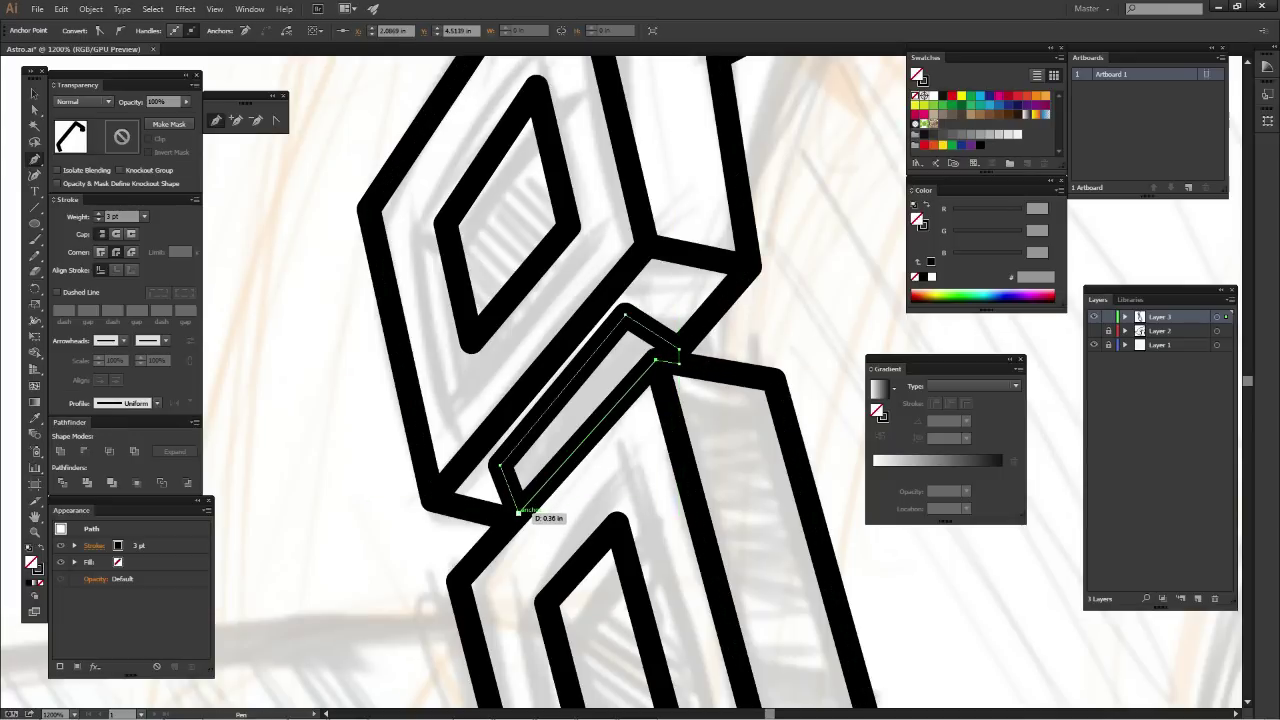
click(518, 511)
key(shift+x)
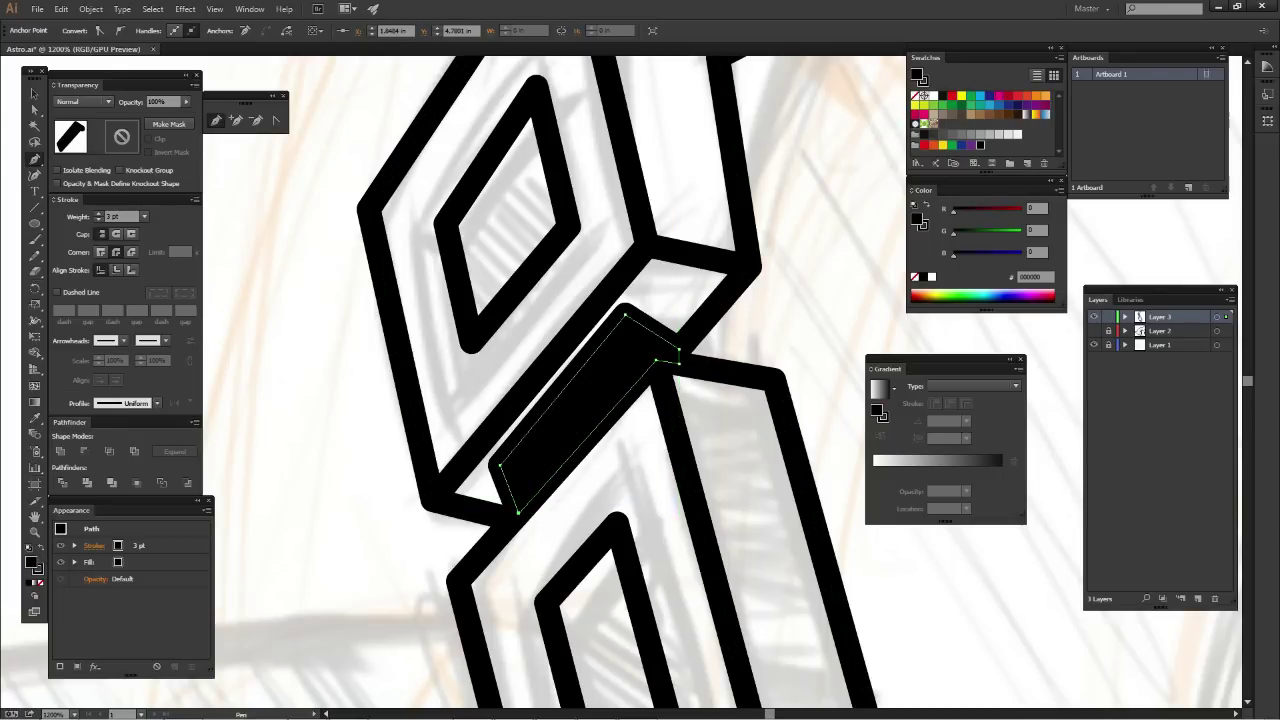
key(ctrl+shift+a)
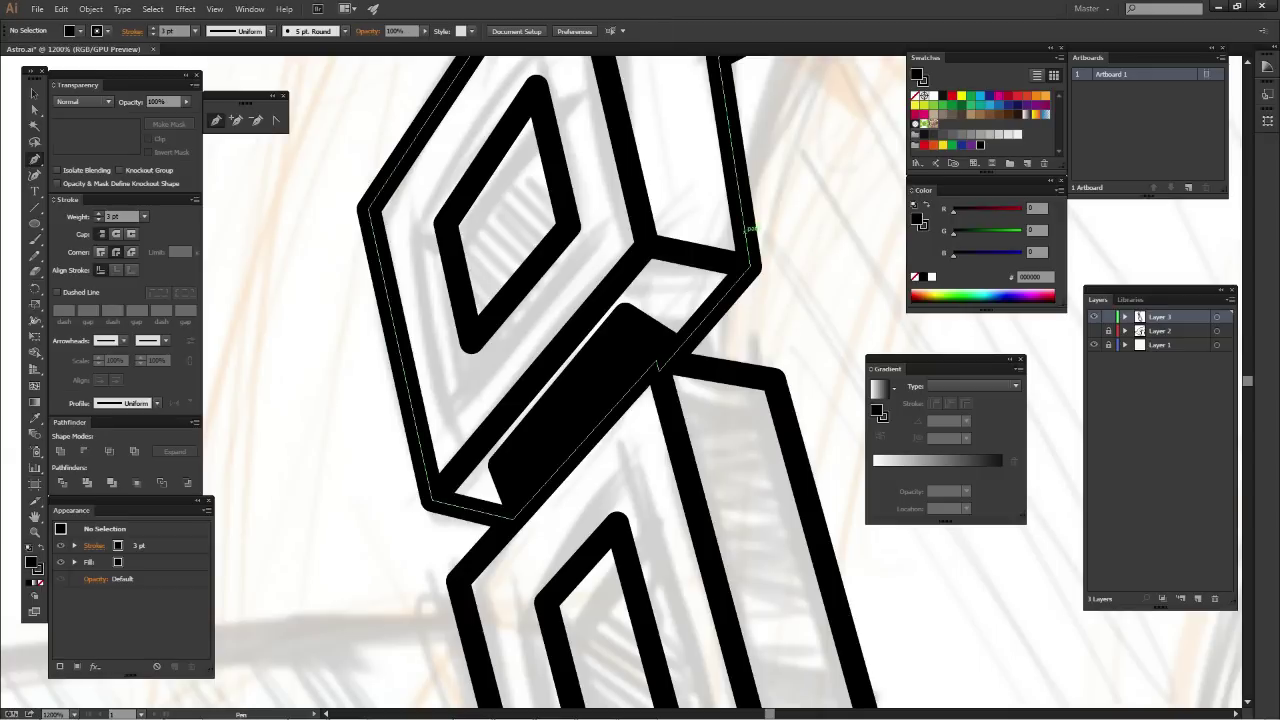
key(ctrl+minus)
key(ctrl+minus)
key(ctrl+minus)
Drag the black connector's corner anchors into place with Direct Selection
key(ctrl+equal)
key(ctrl+equal)
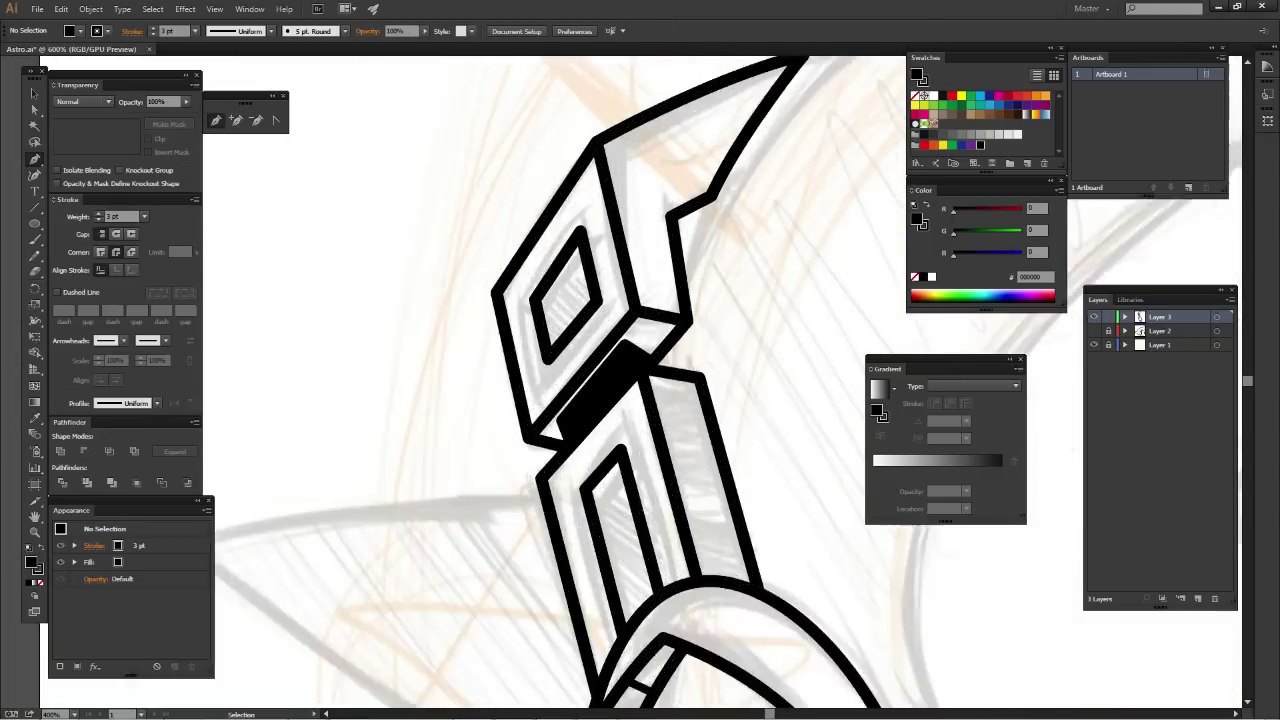
key(ctrl+equal)
key(ctrl+equal)
key(a)
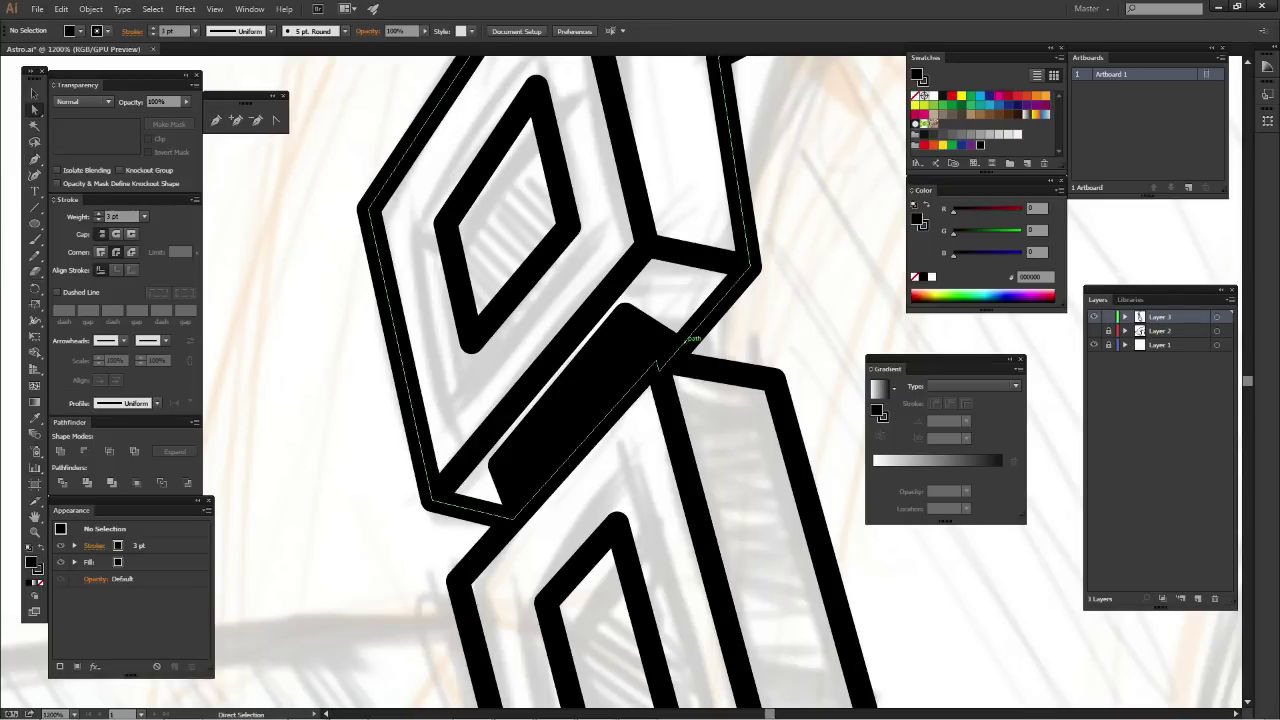
click(686, 336)
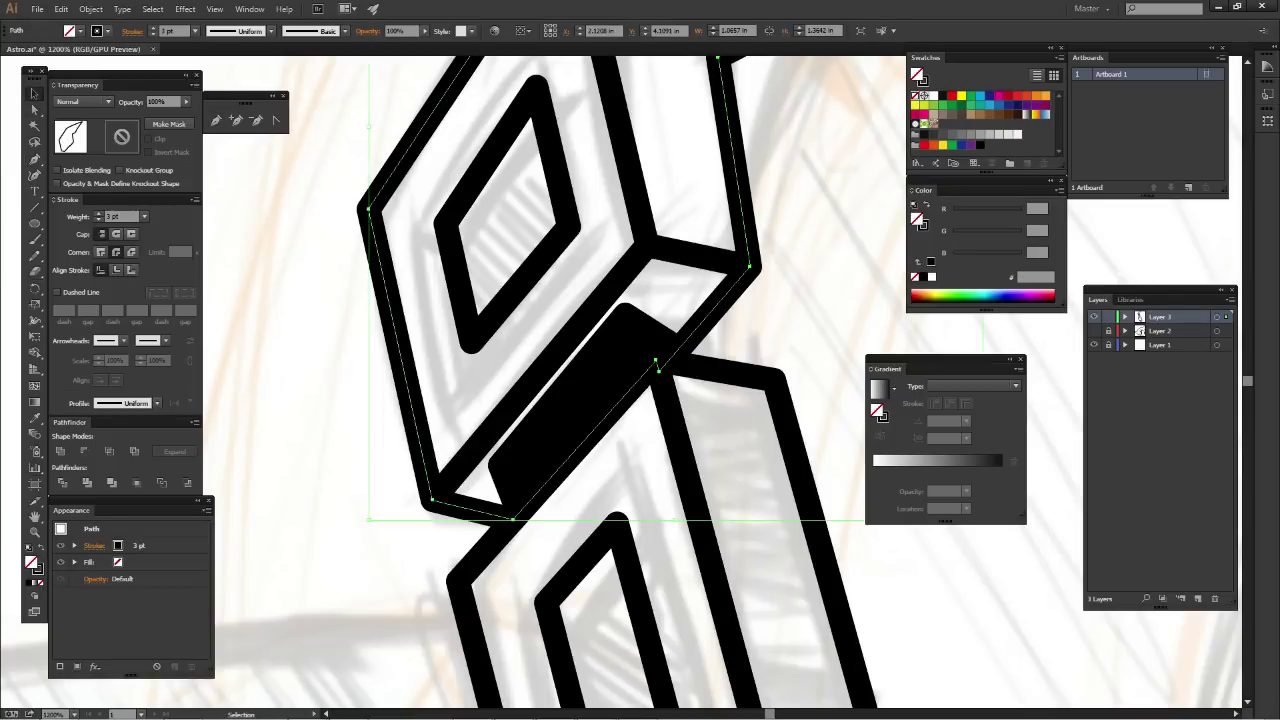
key(ctrl+shift+a)
key(a)
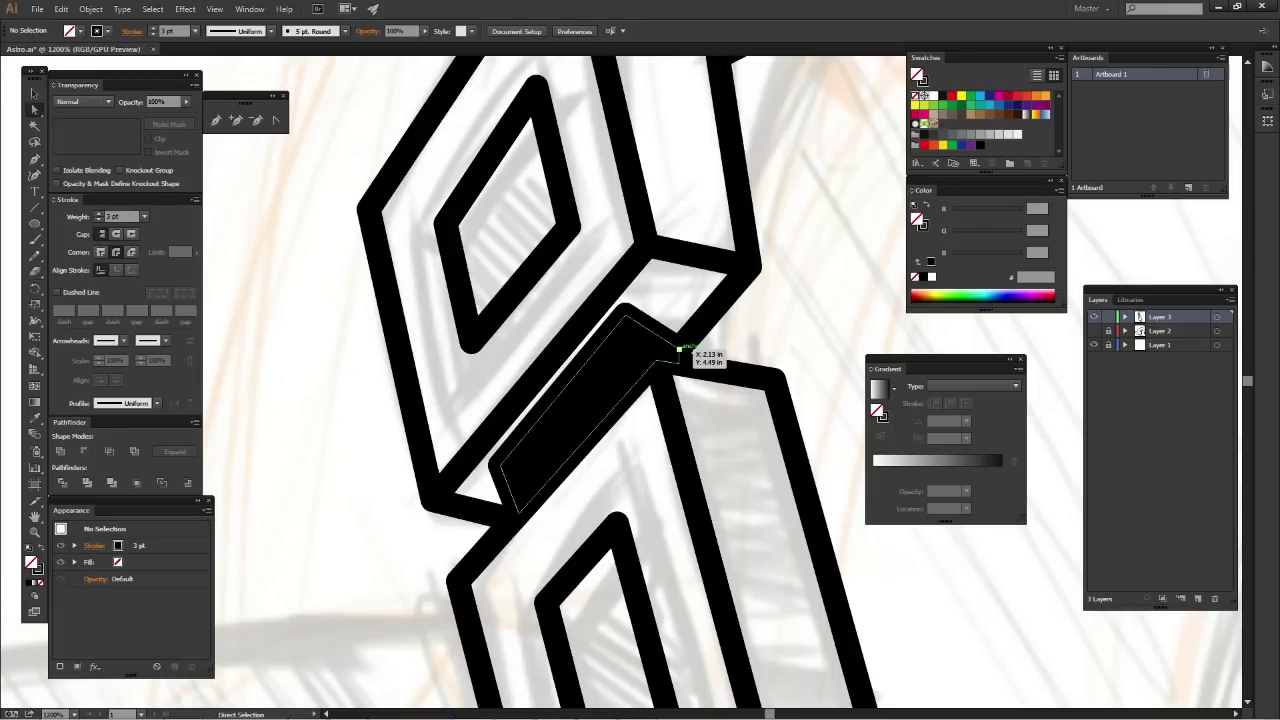
mouse_move(678, 347)
mouse_down()
mouse_move(670, 337)
mouse_move(676, 361)
mouse_up()
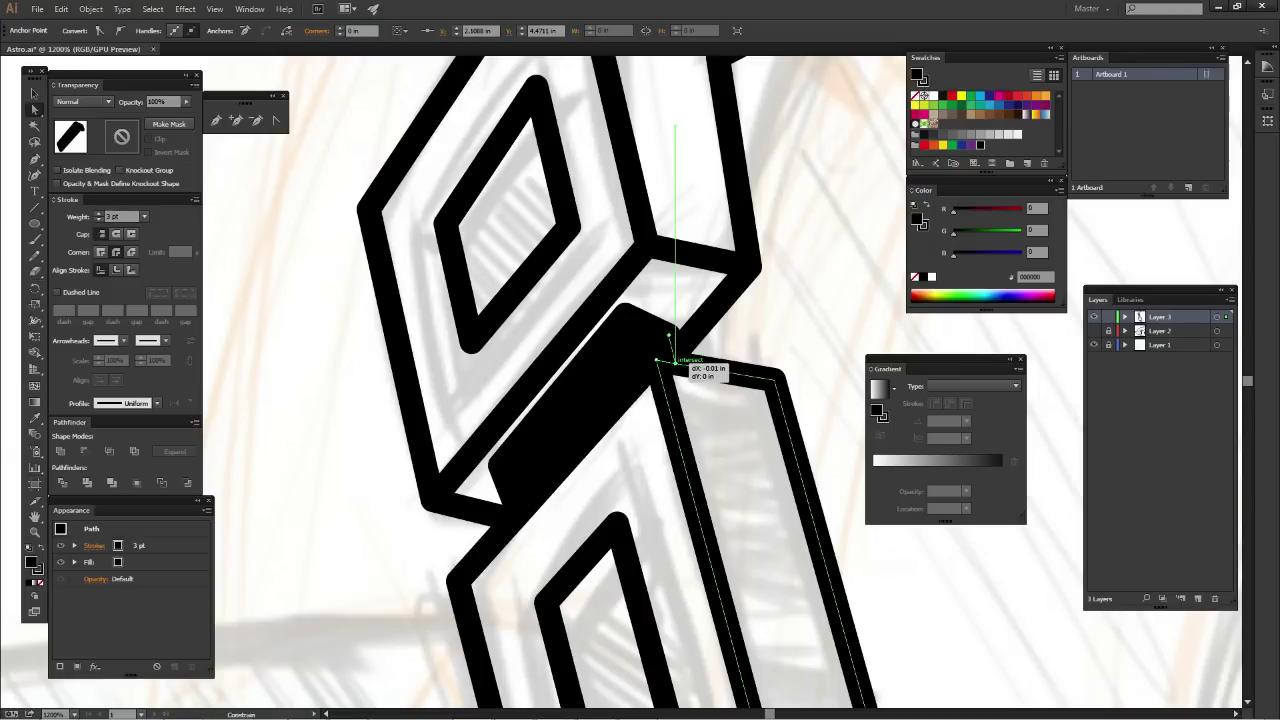
key(ctrl+shift+a)
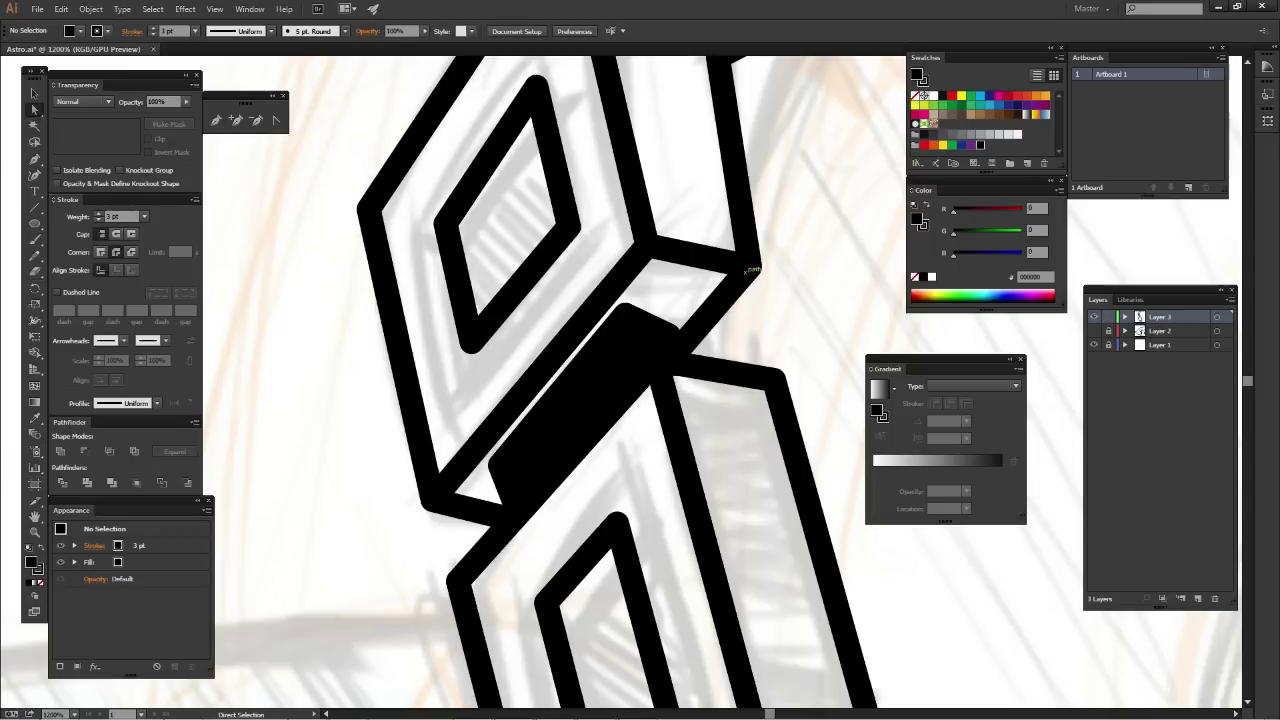
drag(624, 308, 630, 315)
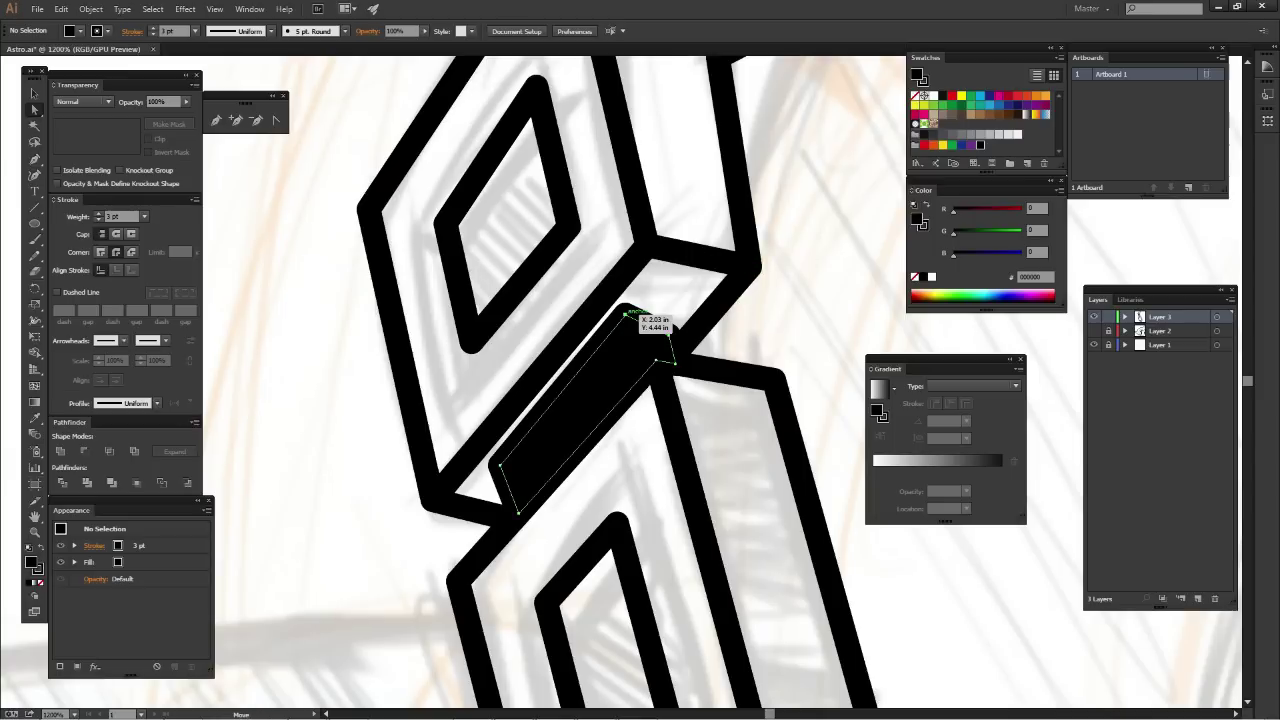
key(ctrl+shift+a)
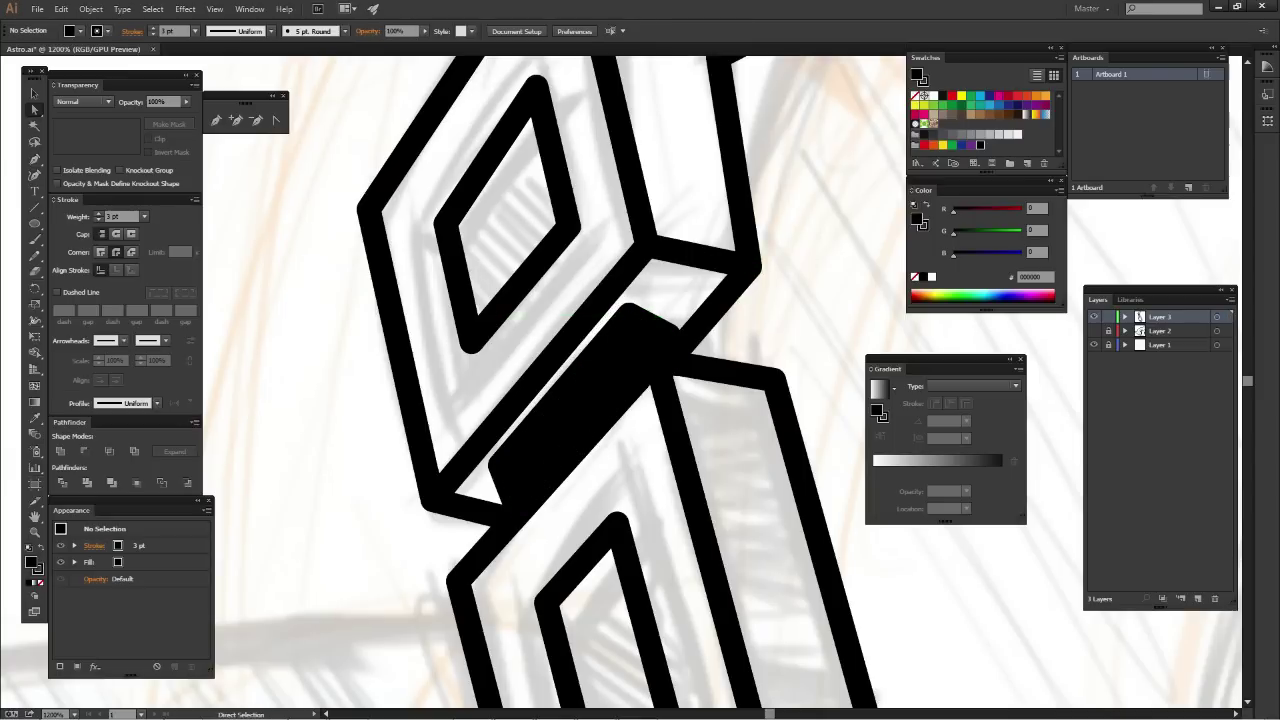
Zoom out to check the headphone, then zoom back in on the headphone arm
key(ctrl+minus)
key(ctrl+minus)
key(ctrl+minus)
key(ctrl+minus)
key(ctrl+minus)
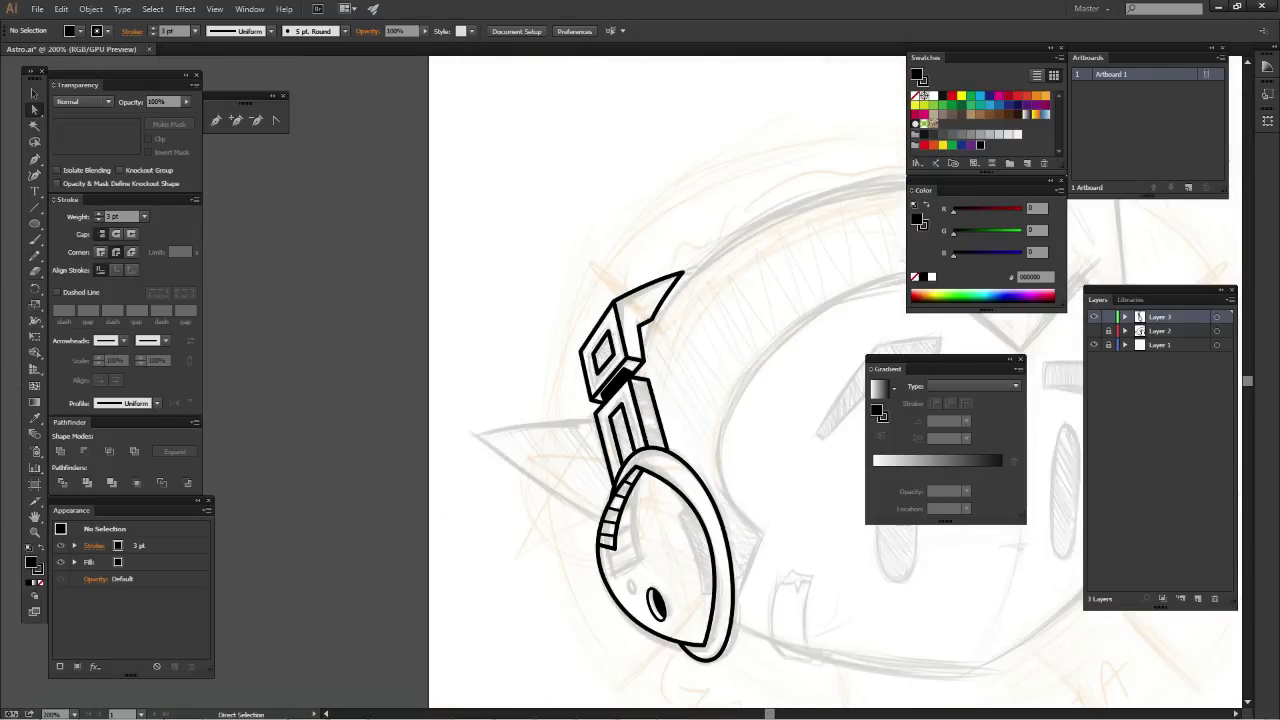
scroll(683, 388, right, 3)
key(ctrl+plus)
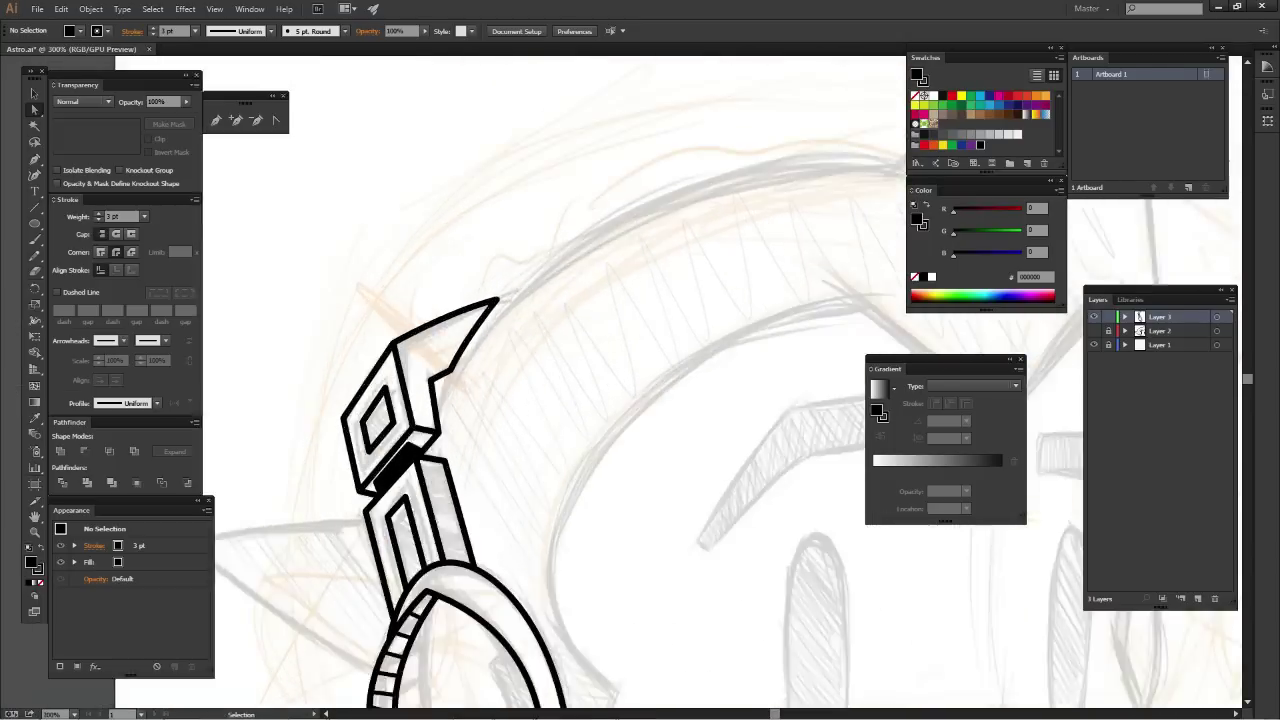
key(ctrl+plus)
scroll(554, 382, down, 3)
scroll(554, 382, left, 2)
scroll(554, 382, left, 3)
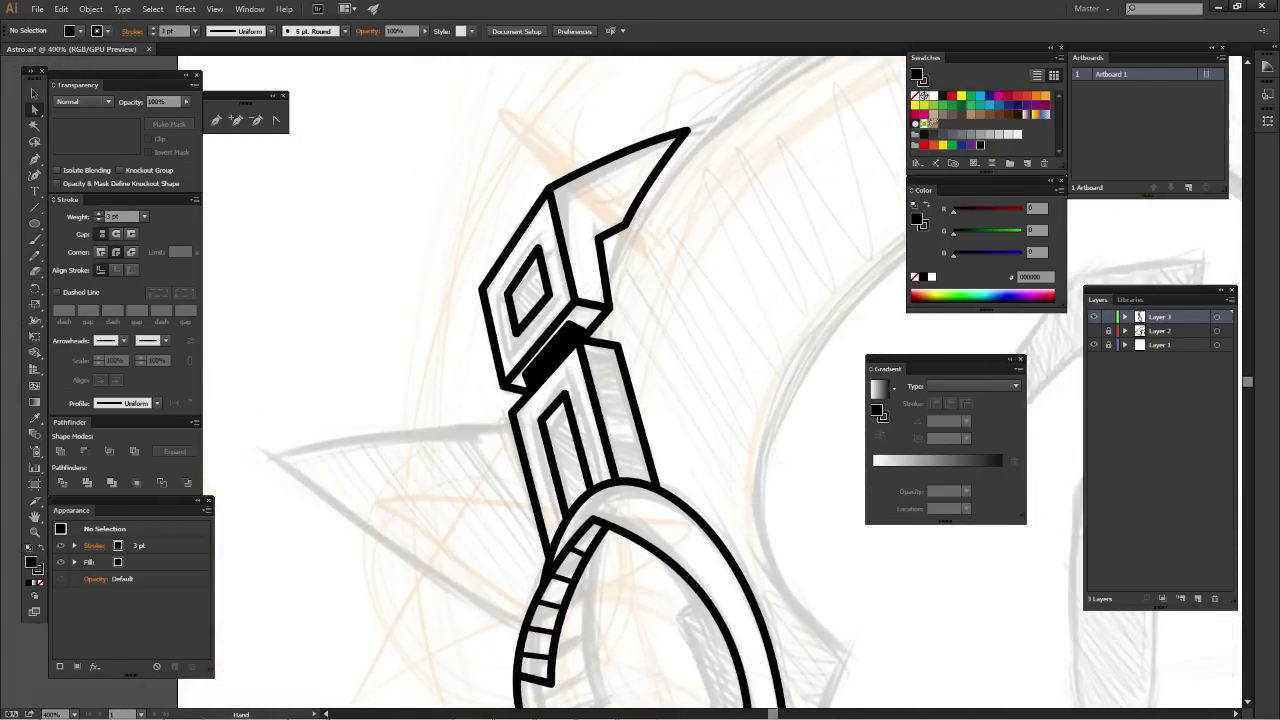
key(v)
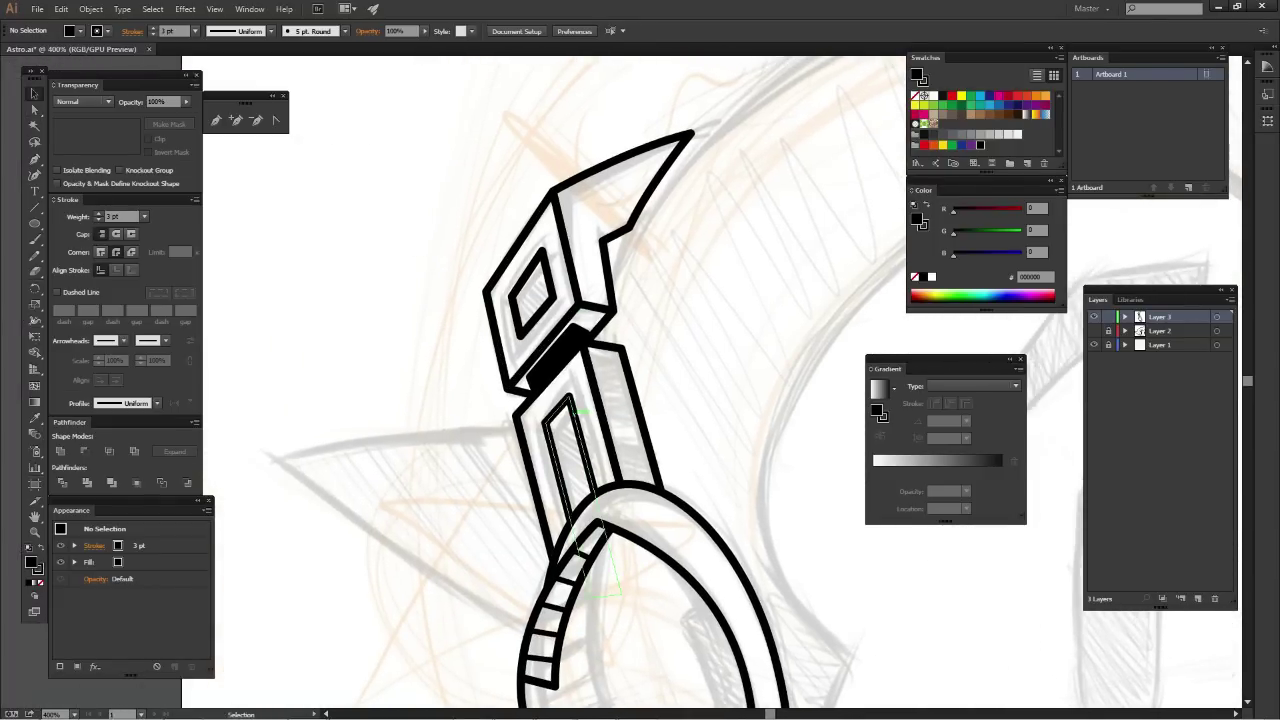
scroll(584, 481, up, 1)
Alt-drag a copy of the inner slot outline and Pathfinder-Intersect it with the original
scroll(584, 481, up, 1)
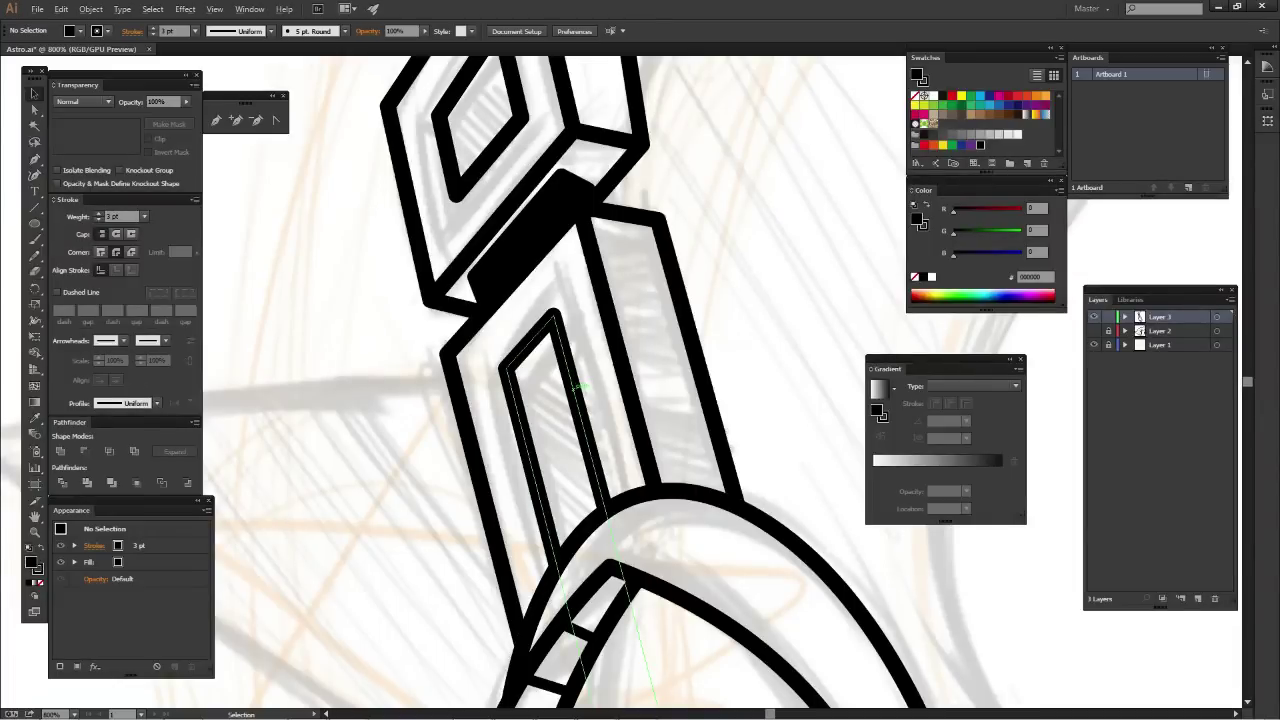
drag(577, 386, 610, 403)
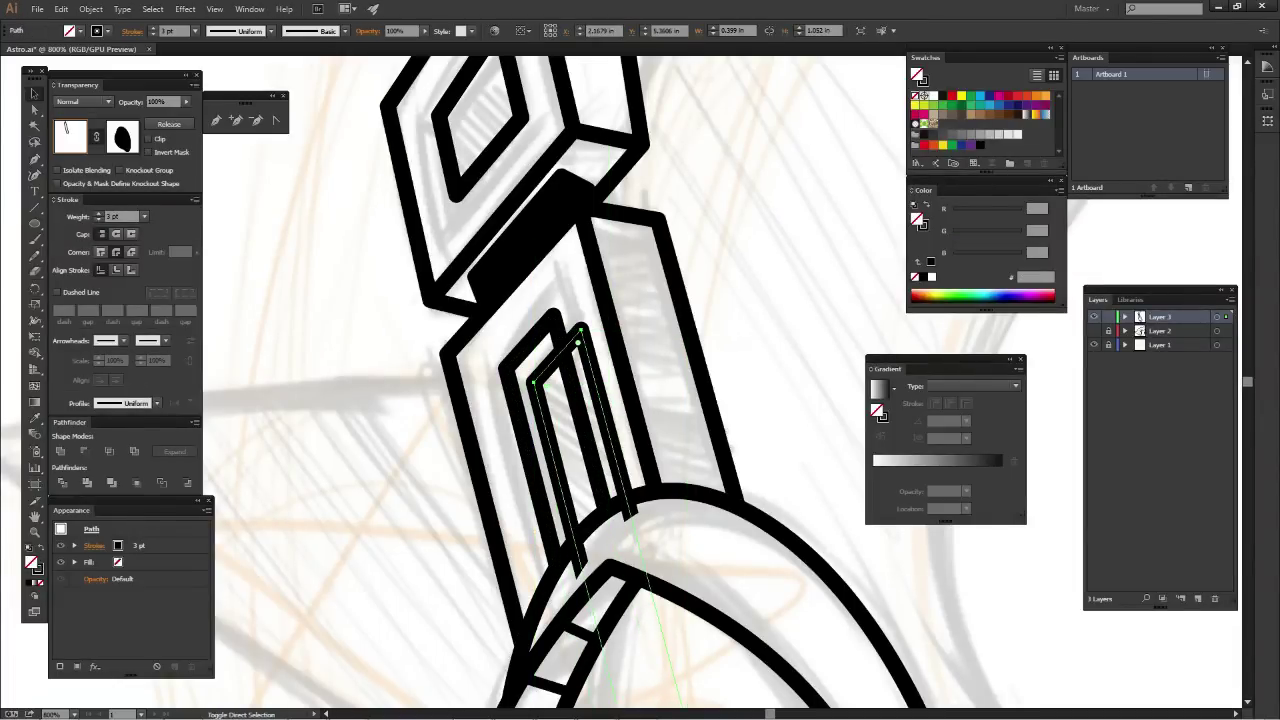
drag(610, 403, 582, 391)
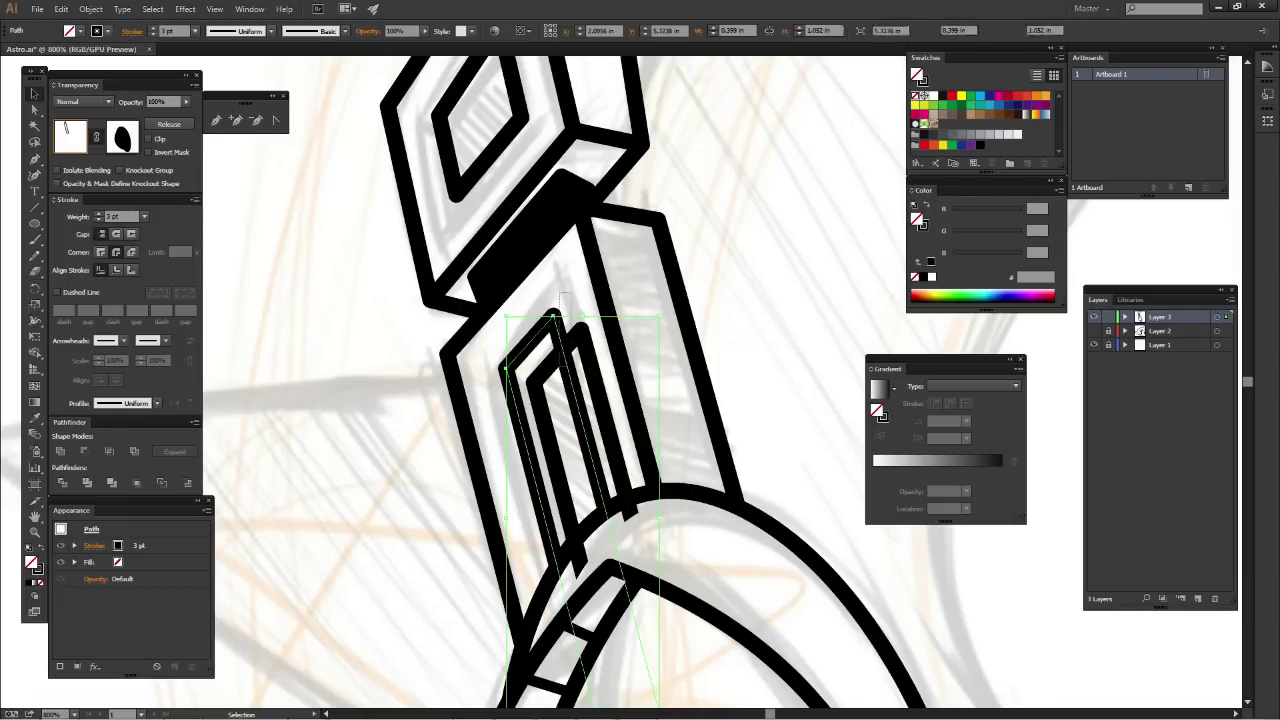
shift+click(580, 340)
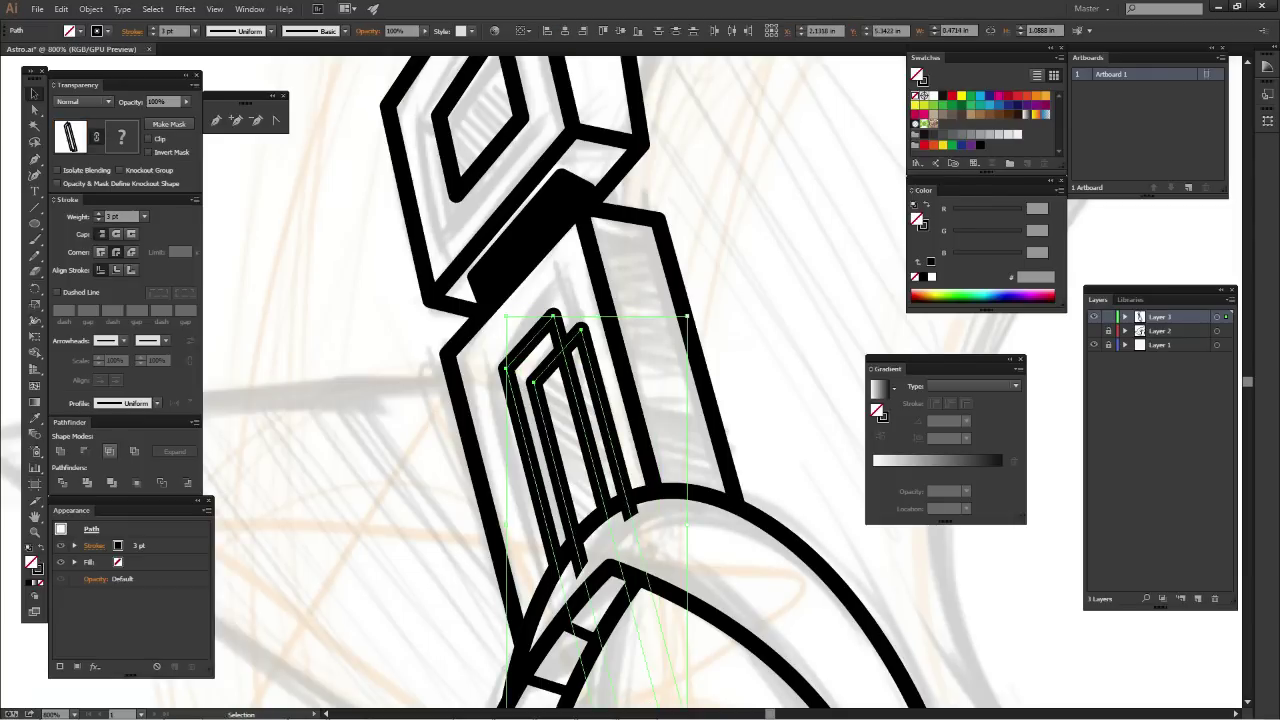
click(110, 451)
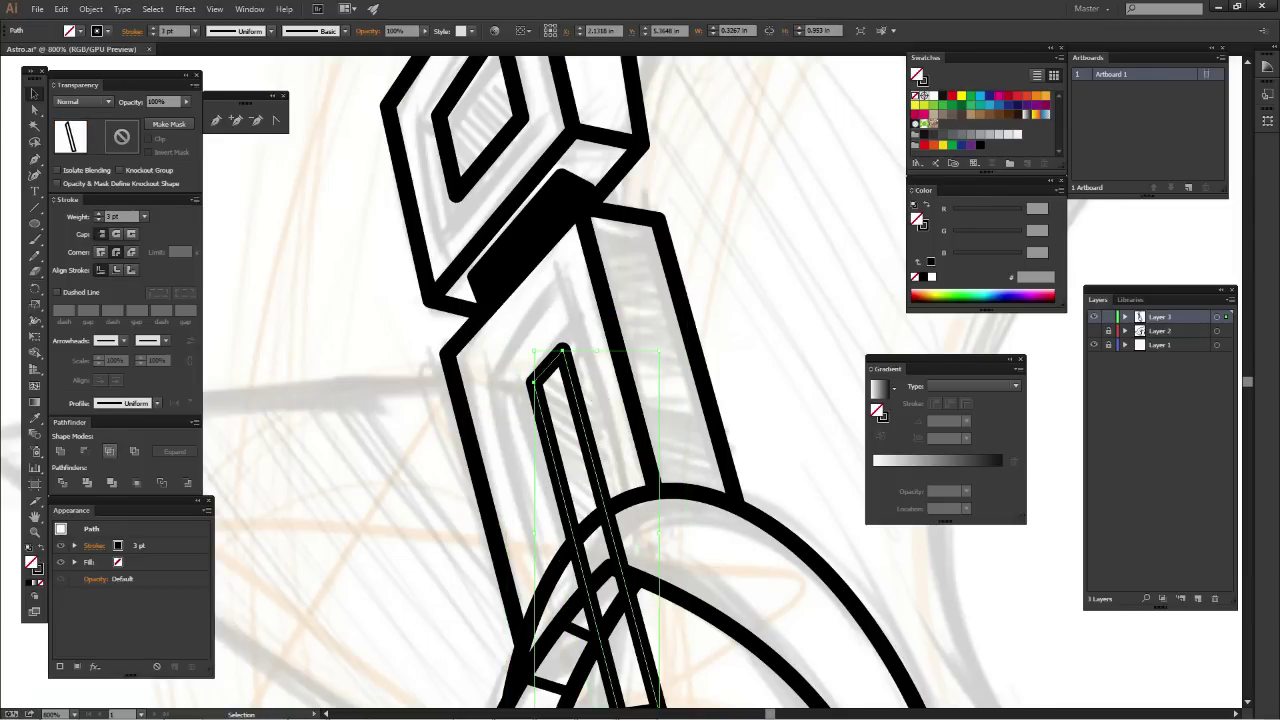
key(ctrl+shift+a)
Fill the resulting narrow inner path black
drag(700, 420, 720, 345)
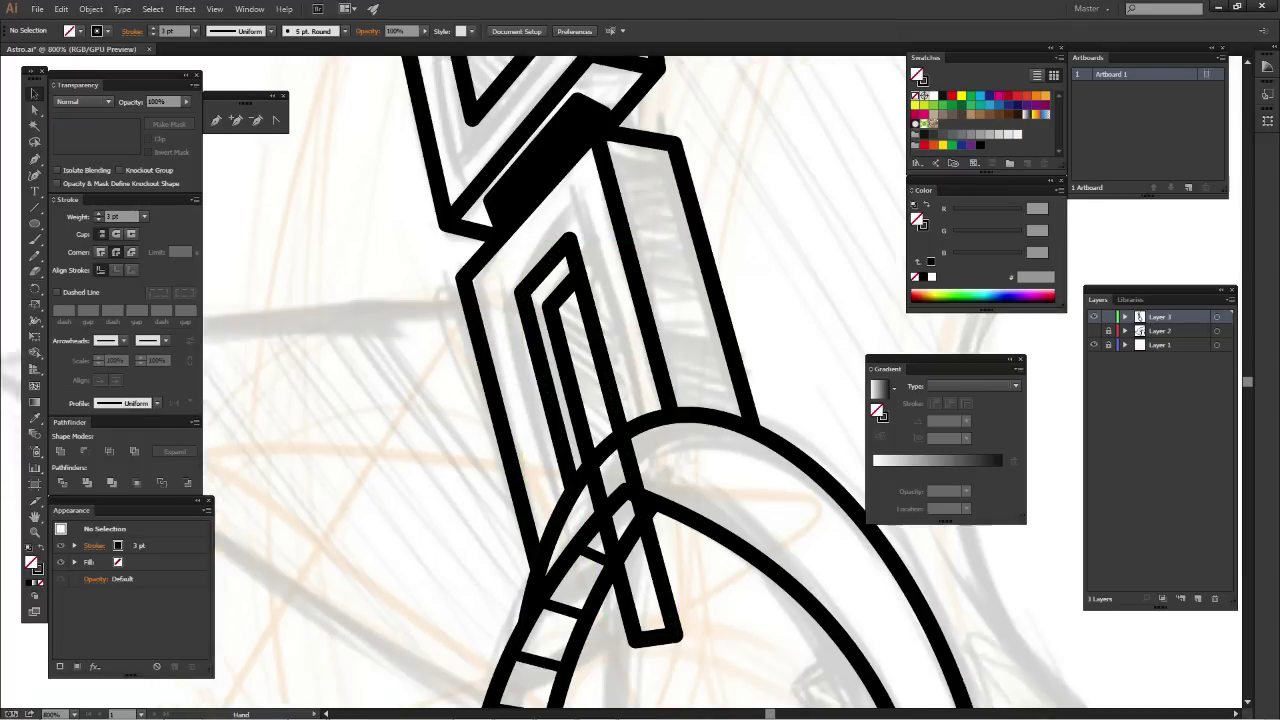
drag(576, 397, 596, 362)
click(596, 362)
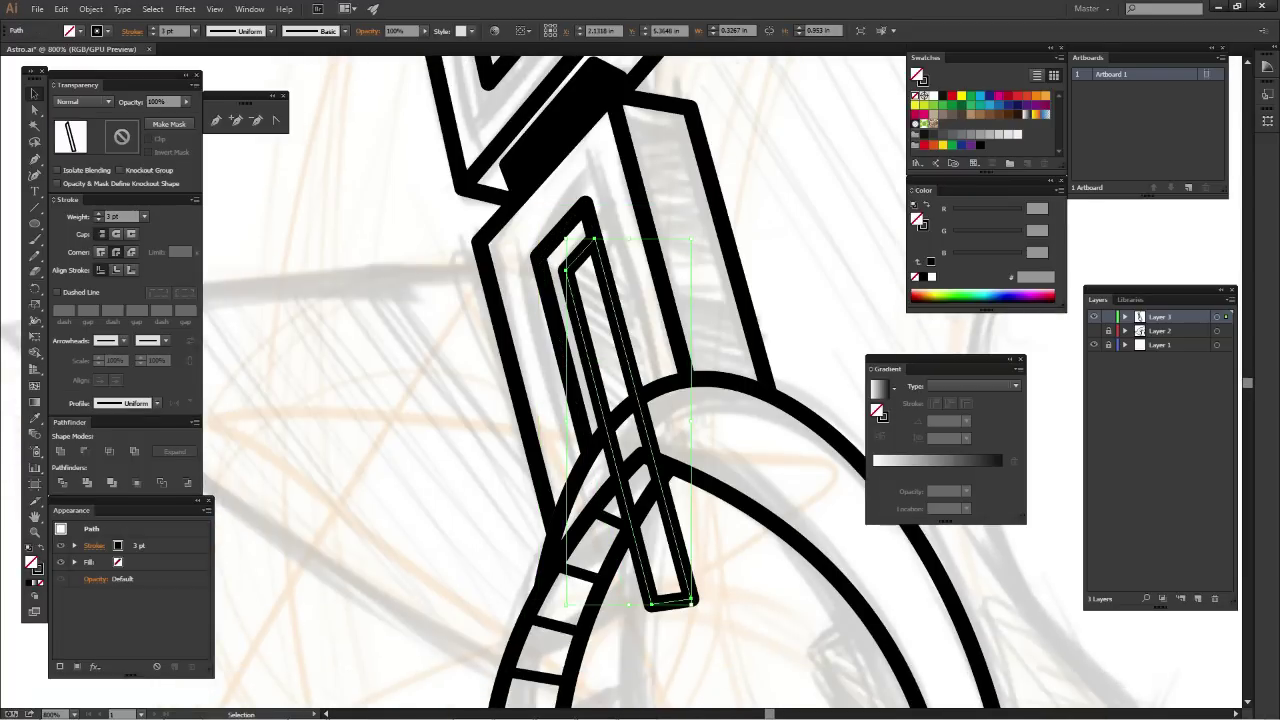
click(981, 145)
key(ctrl+shift+a)
Clip the black bar with an opacity mask from the pasted slot shape
drag(640, 360, 695, 445)
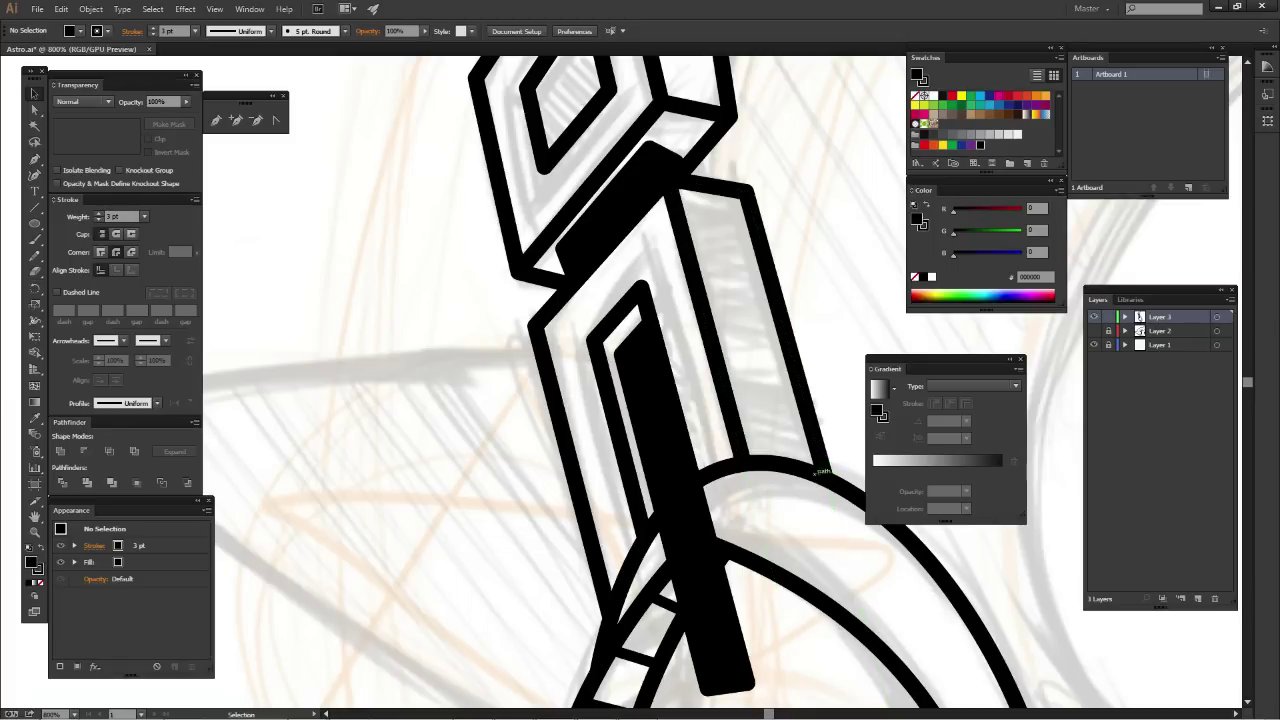
drag(791, 350, 676, 260)
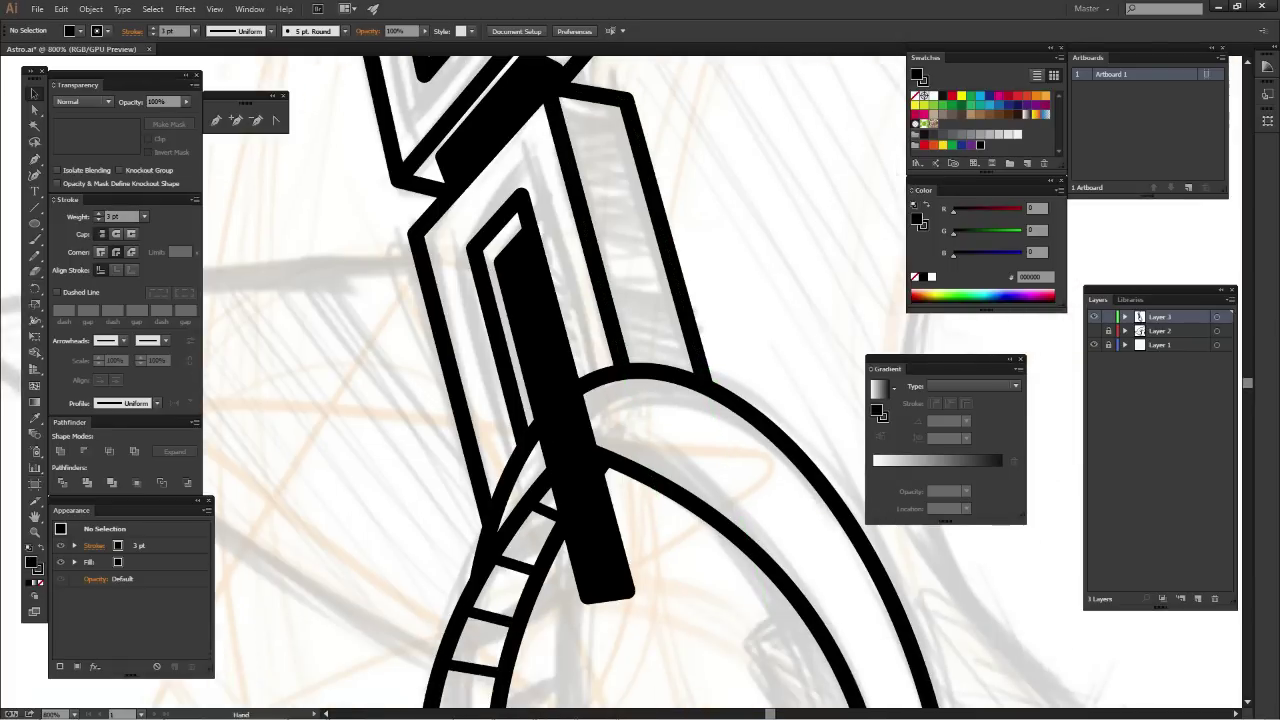
click(676, 260)
click(121, 138)
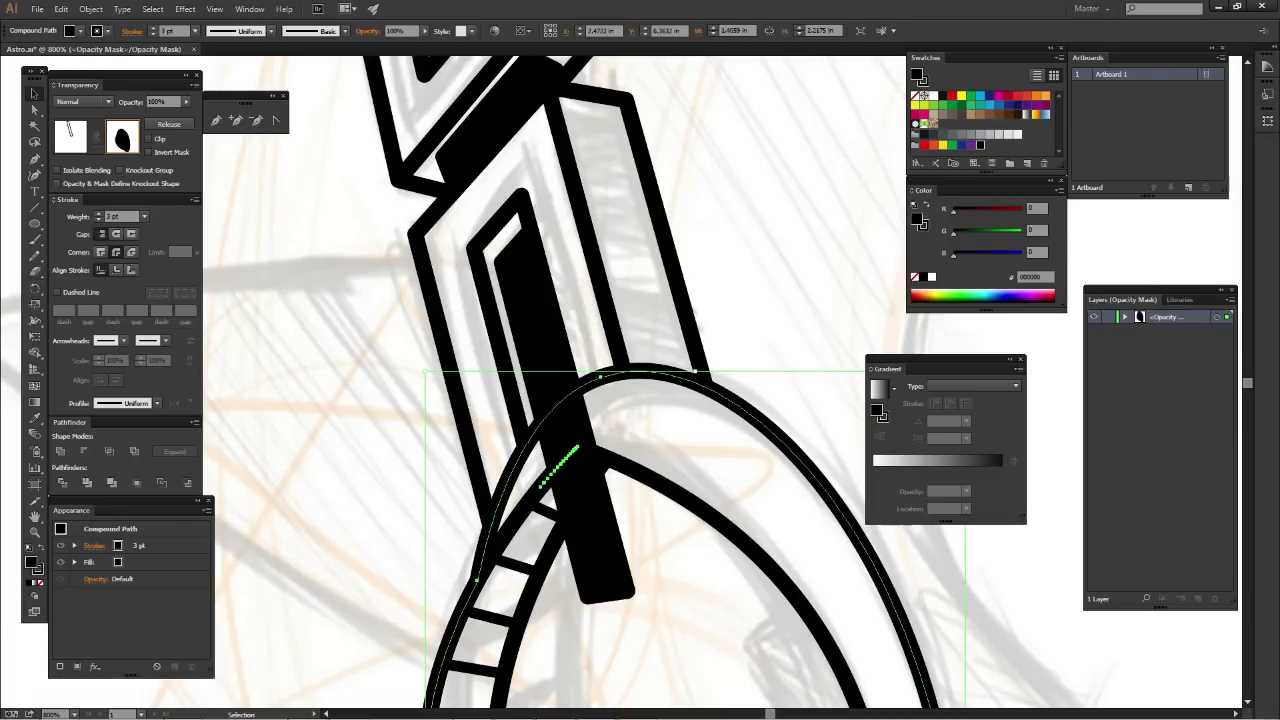
click(70, 135)
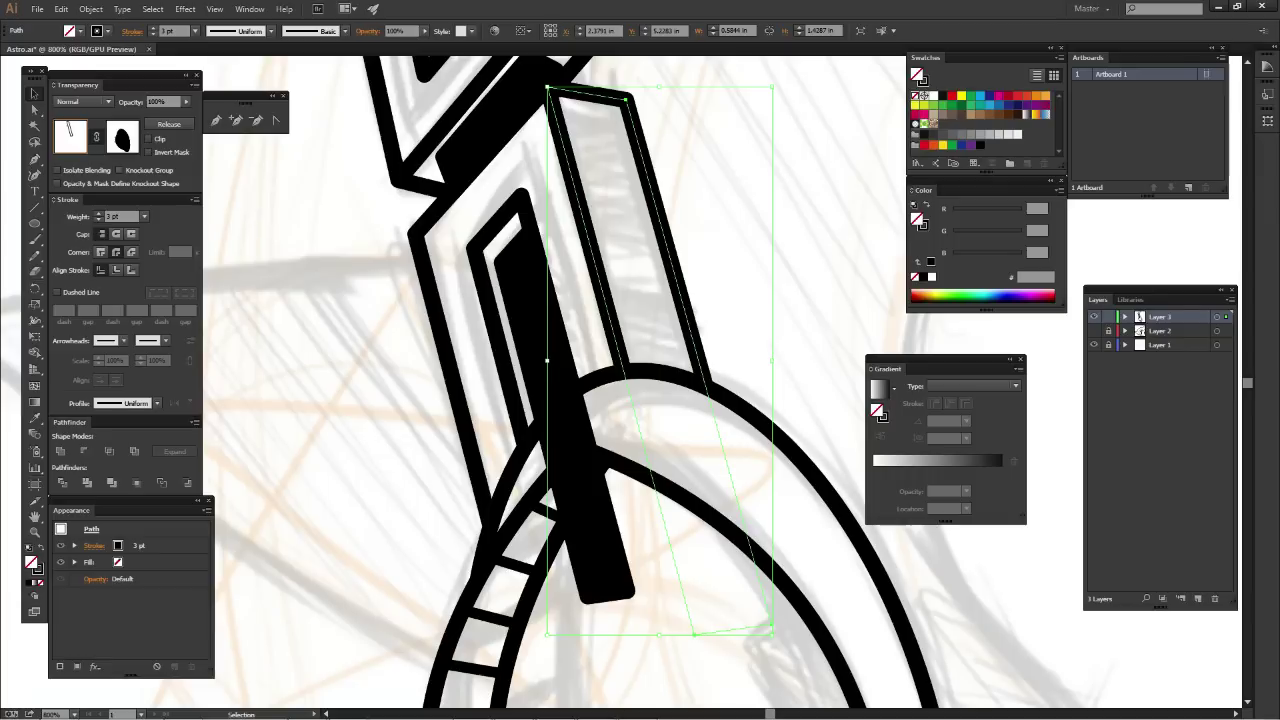
click(560, 420)
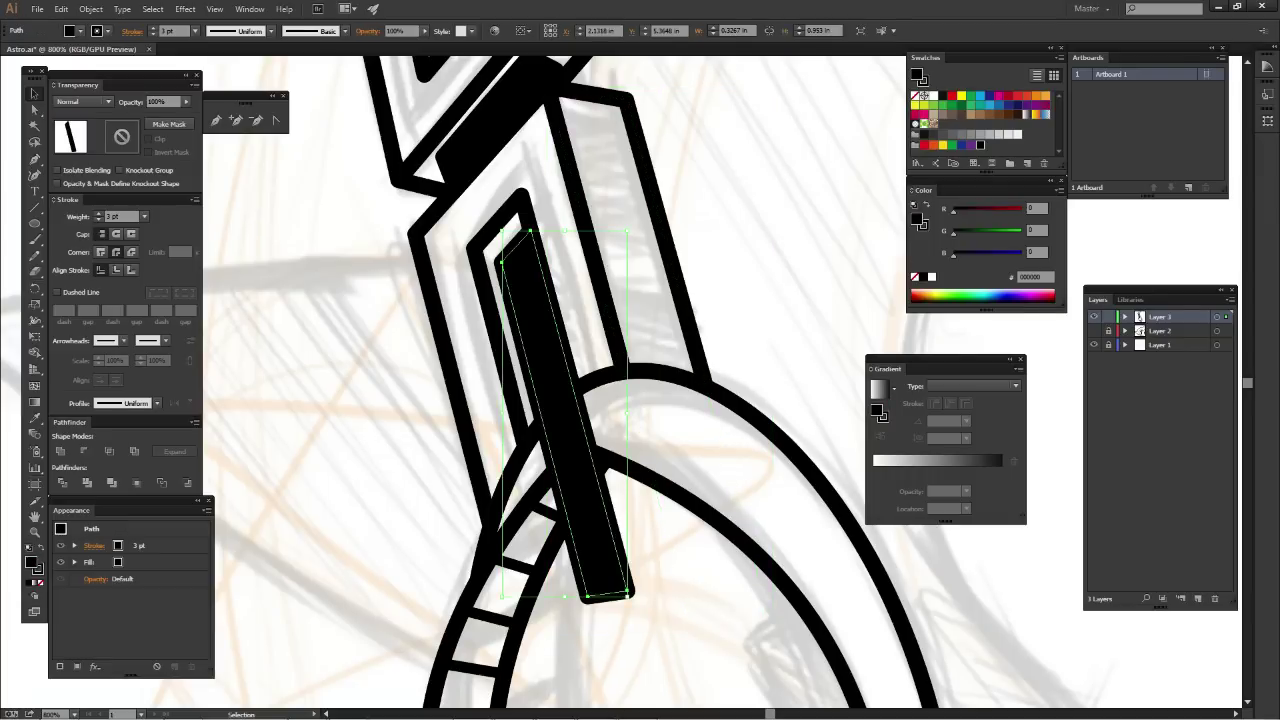
click(169, 124)
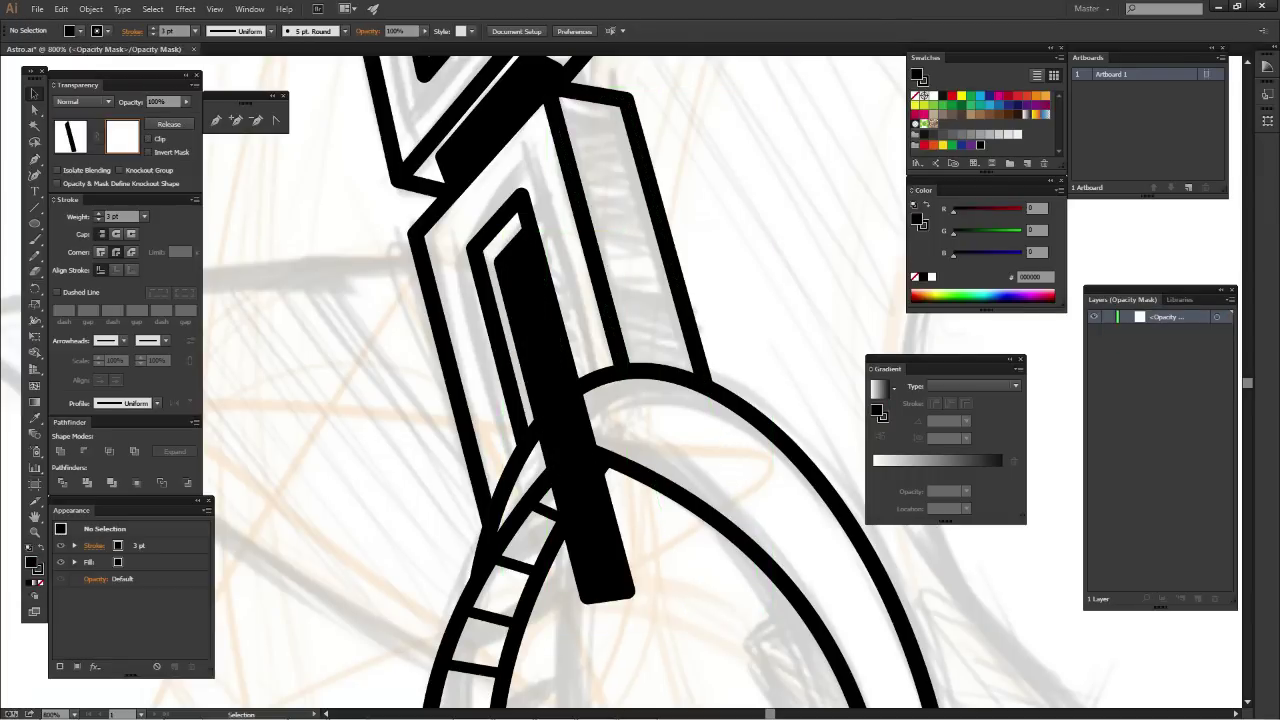
key(ctrl+f)
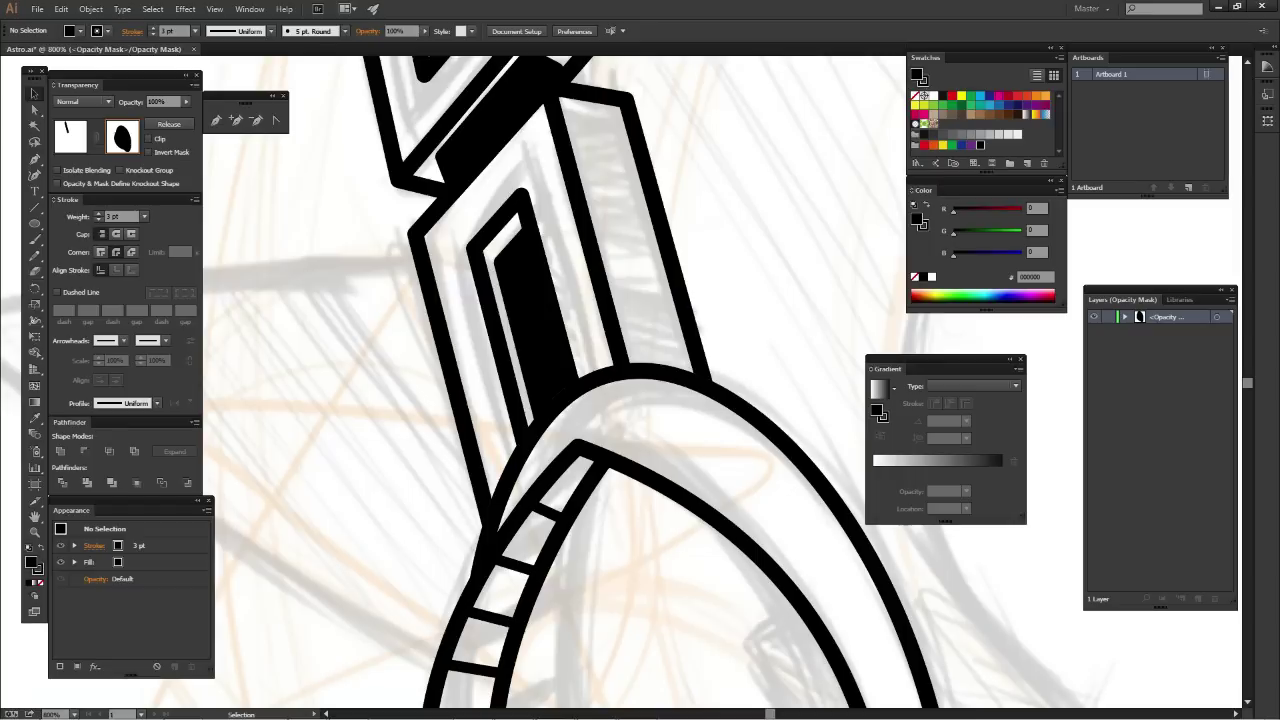
click(70, 136)
click(490, 296)
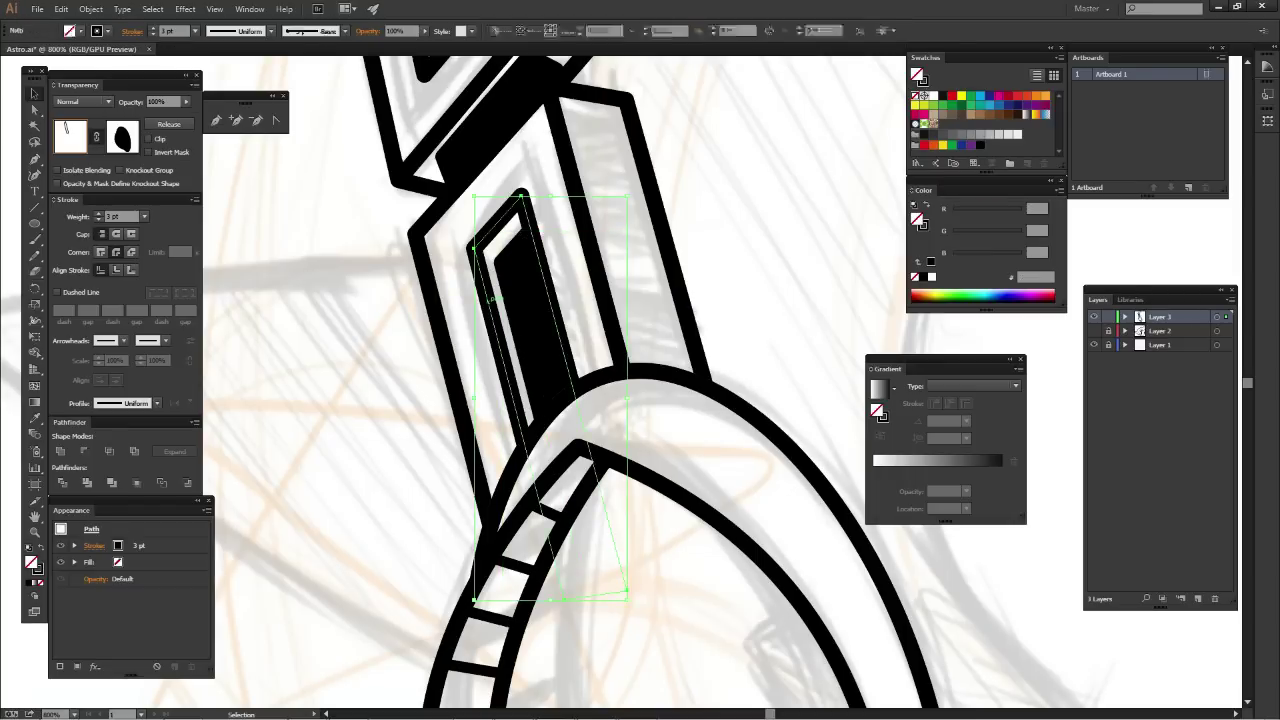
key(ctrl+shift+a)
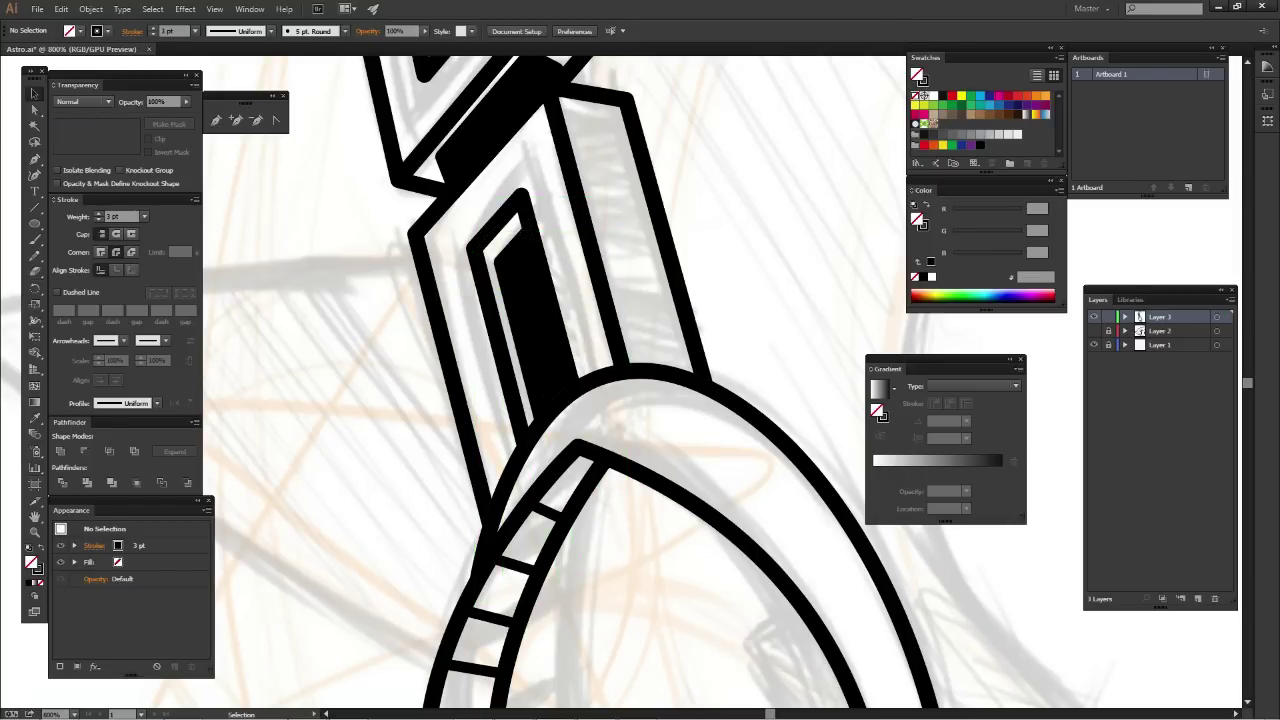
key(ctrl+minus)
Alt-drag a copy of the upper block's diamond window slightly down-right
drag(560, 360, 503, 543)
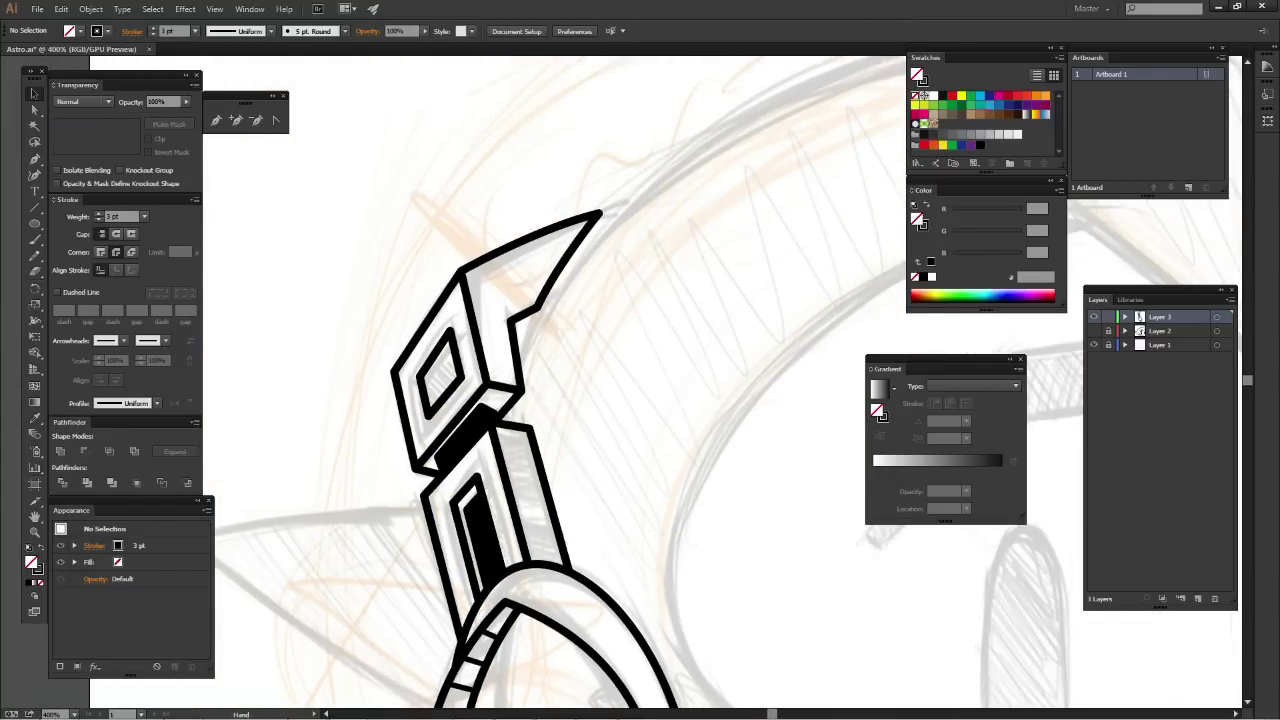
key(ctrl+plus)
key(ctrl+plus)
mouse_move(560, 360)
mouse_down()
mouse_move(750, 430)
mouse_move(647, 385)
mouse_up()
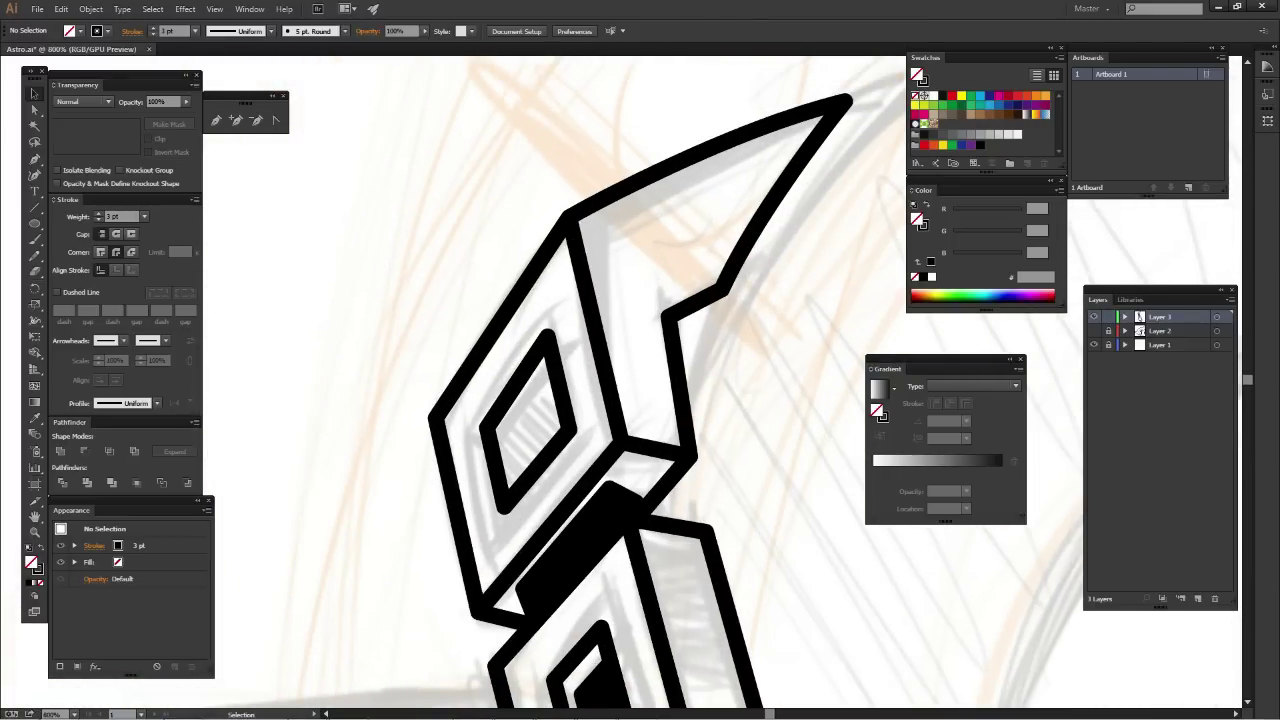
click(547, 337)
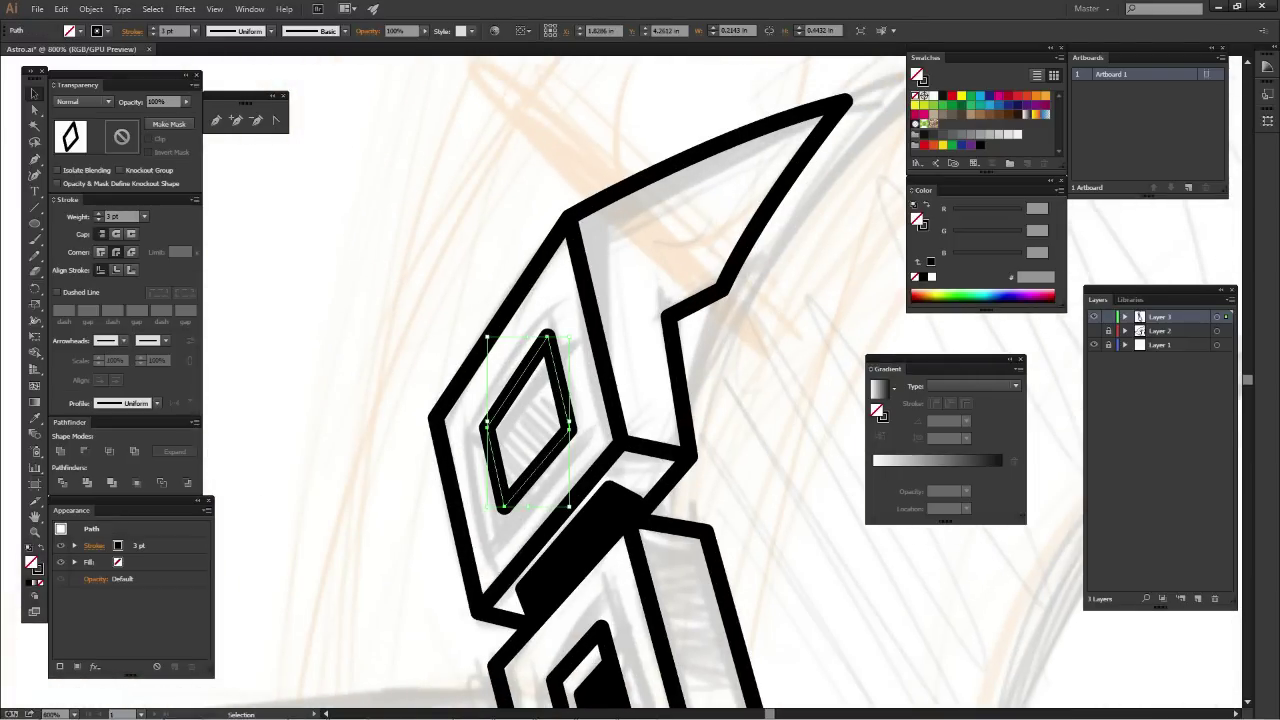
drag(566, 441, 598, 446)
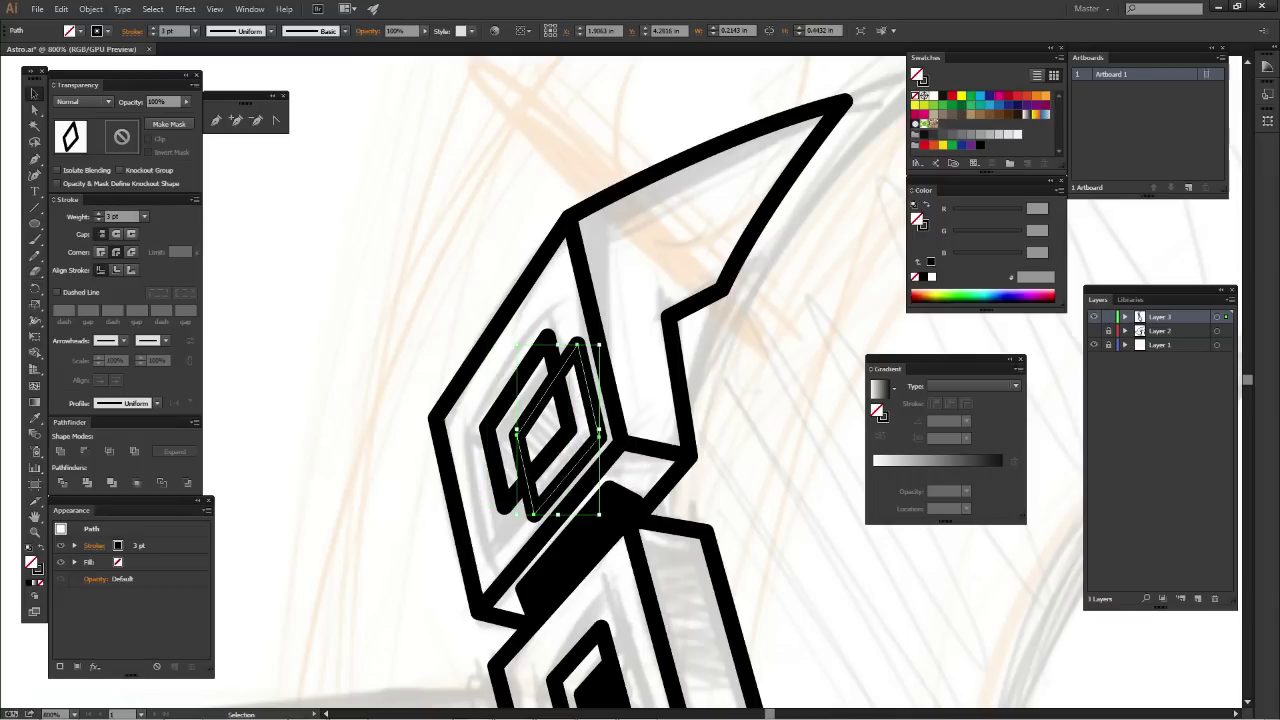
Intersect the two diamonds, restore the outer window, and fill the inner diamond black
click(516, 382)
key(a)
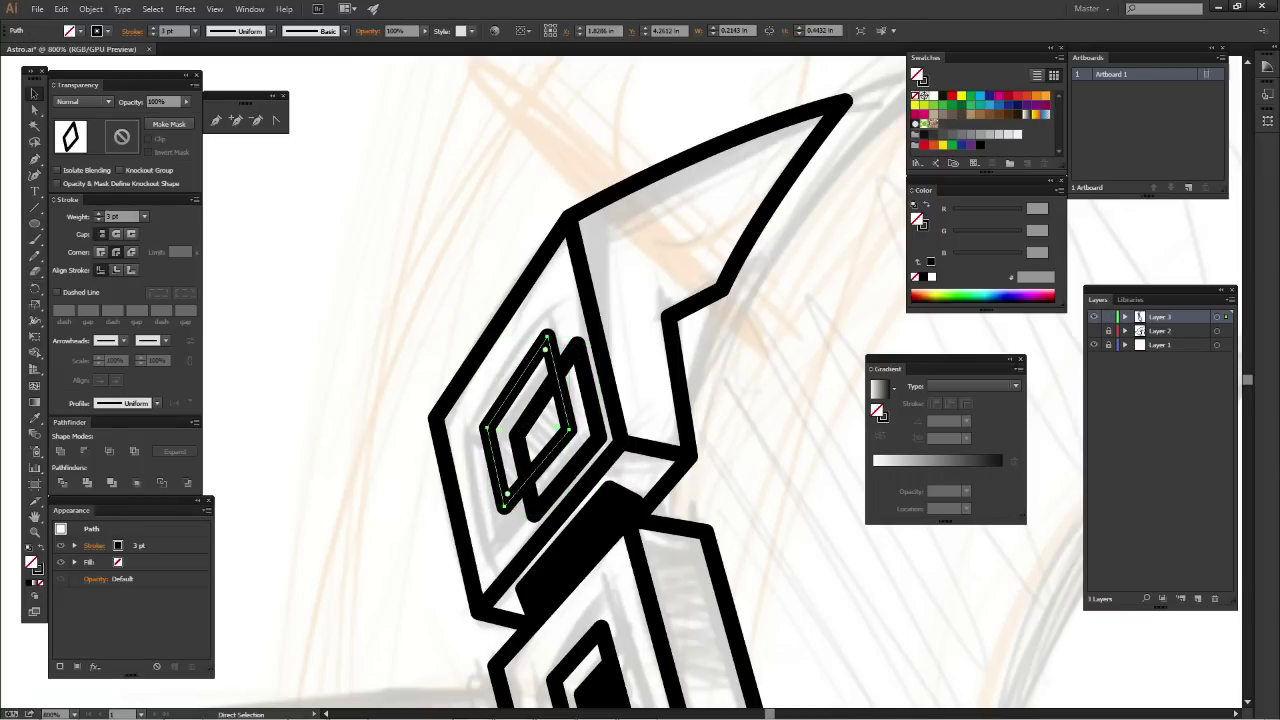
key(v)
drag(531, 321, 600, 516)
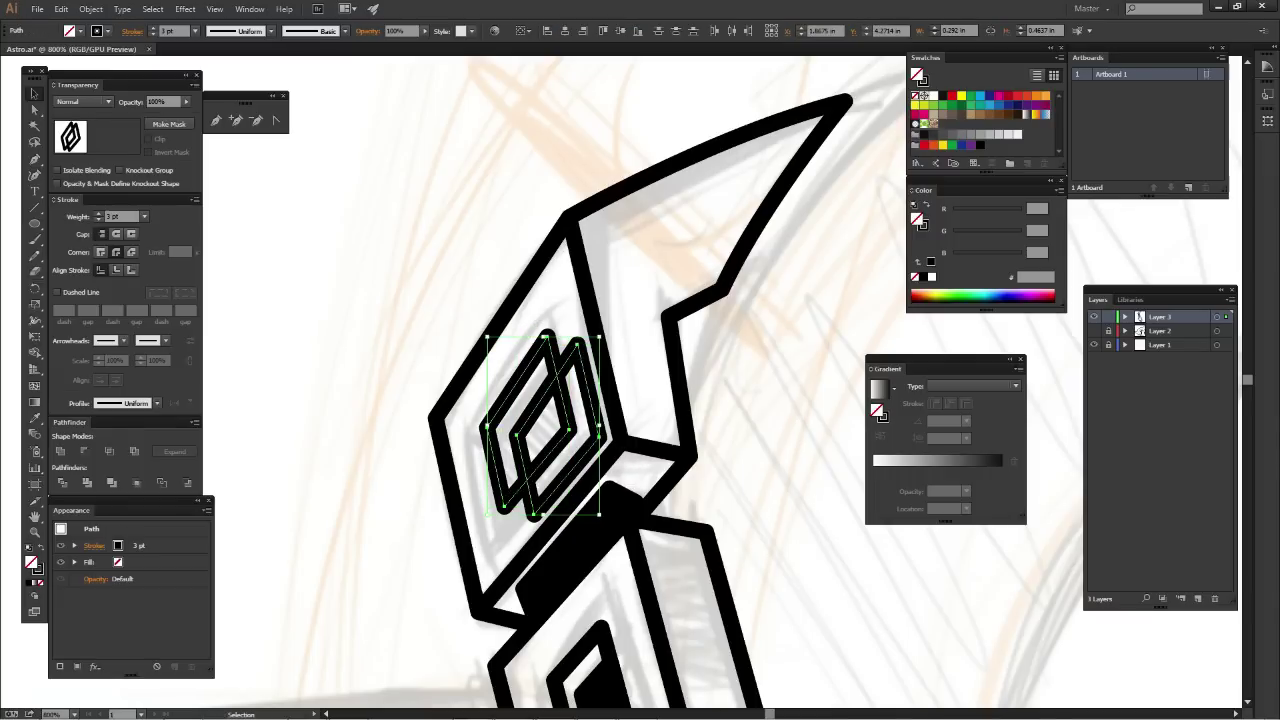
click(110, 450)
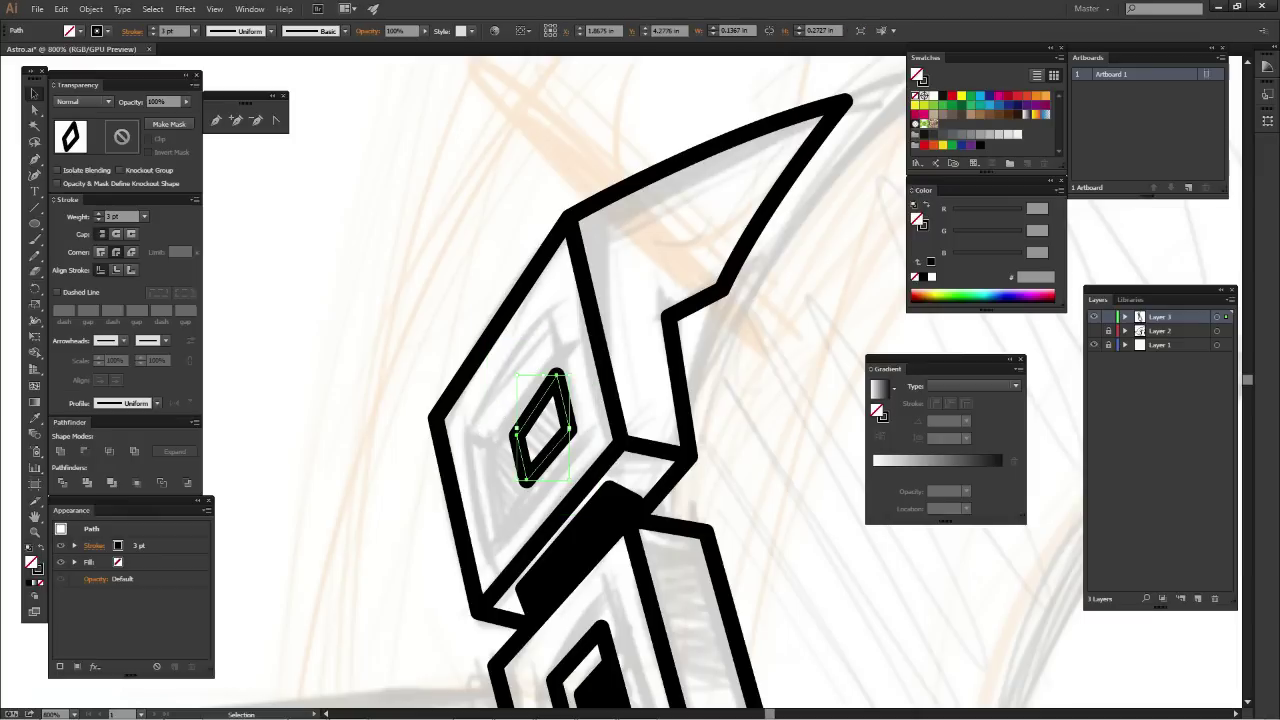
key(ctrl+z)
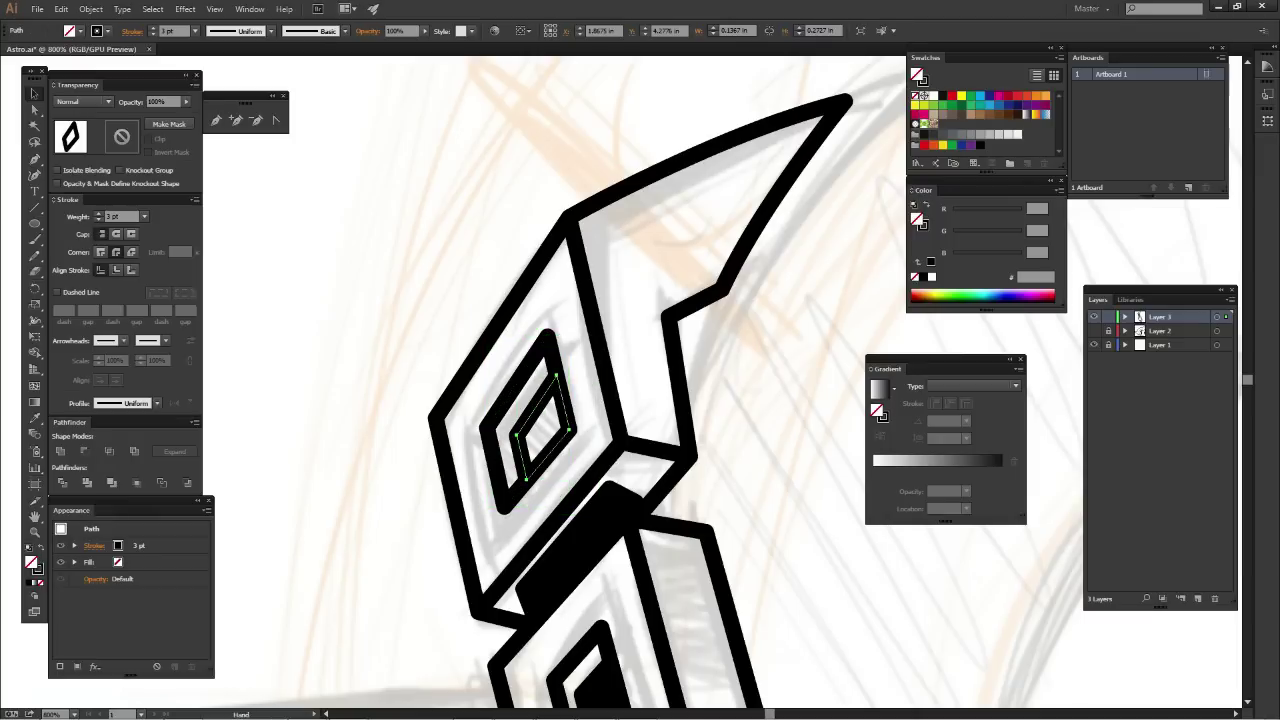
drag(560, 460, 540, 380)
click(980, 145)
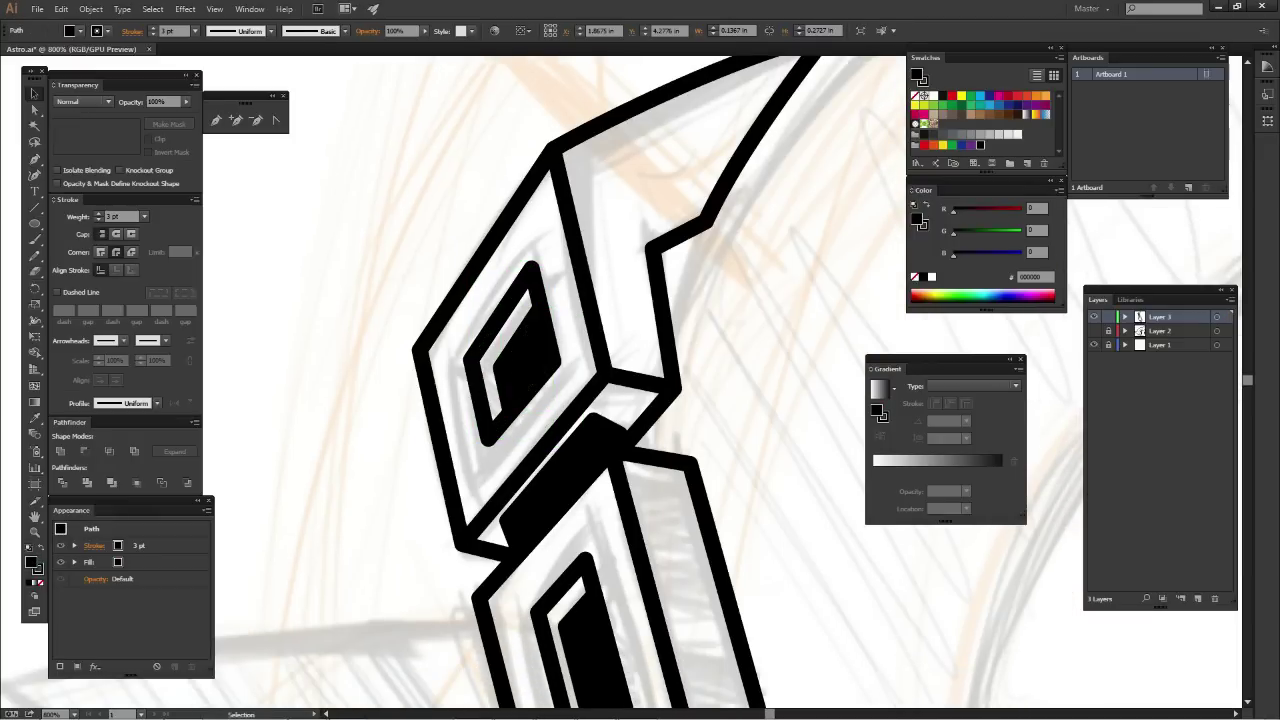
key(ctrl+shift+a)
key(ctrl+minus)
key(ctrl+minus)
key(ctrl+minus)
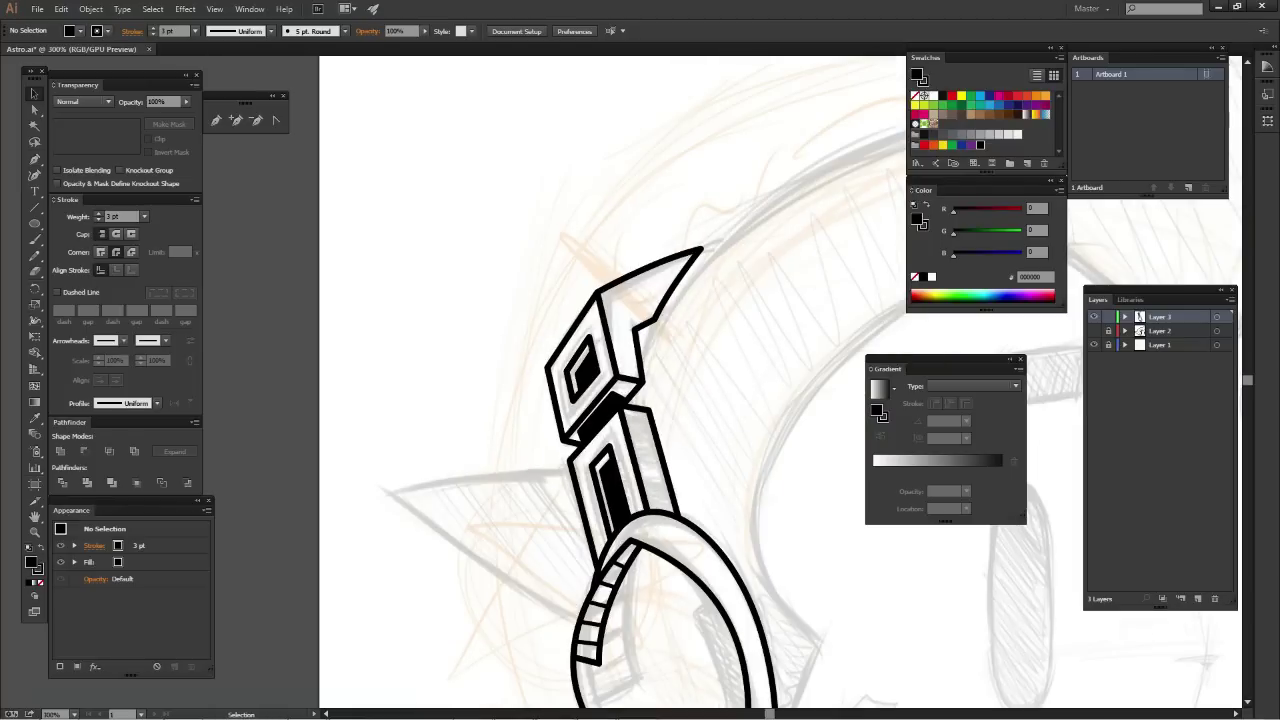
Make Layer 2 active and fill the spiky hair outline with black
drag(700, 400, 535, 380)
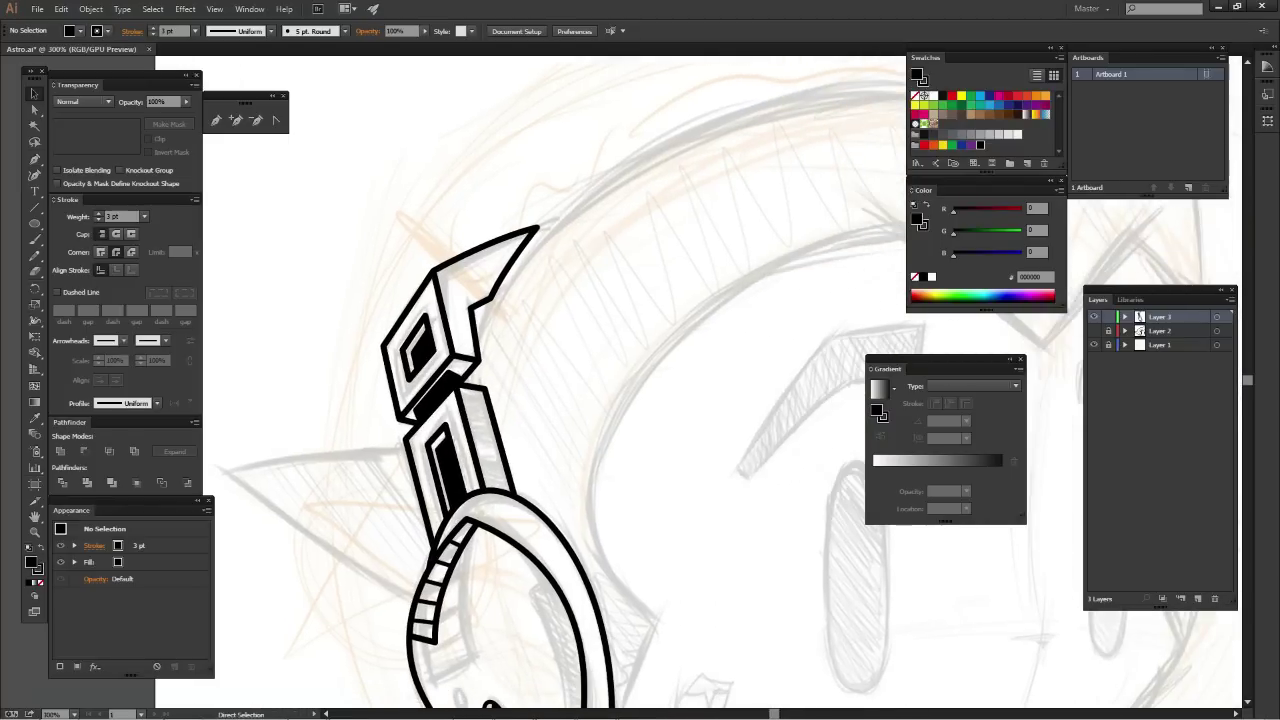
key(v)
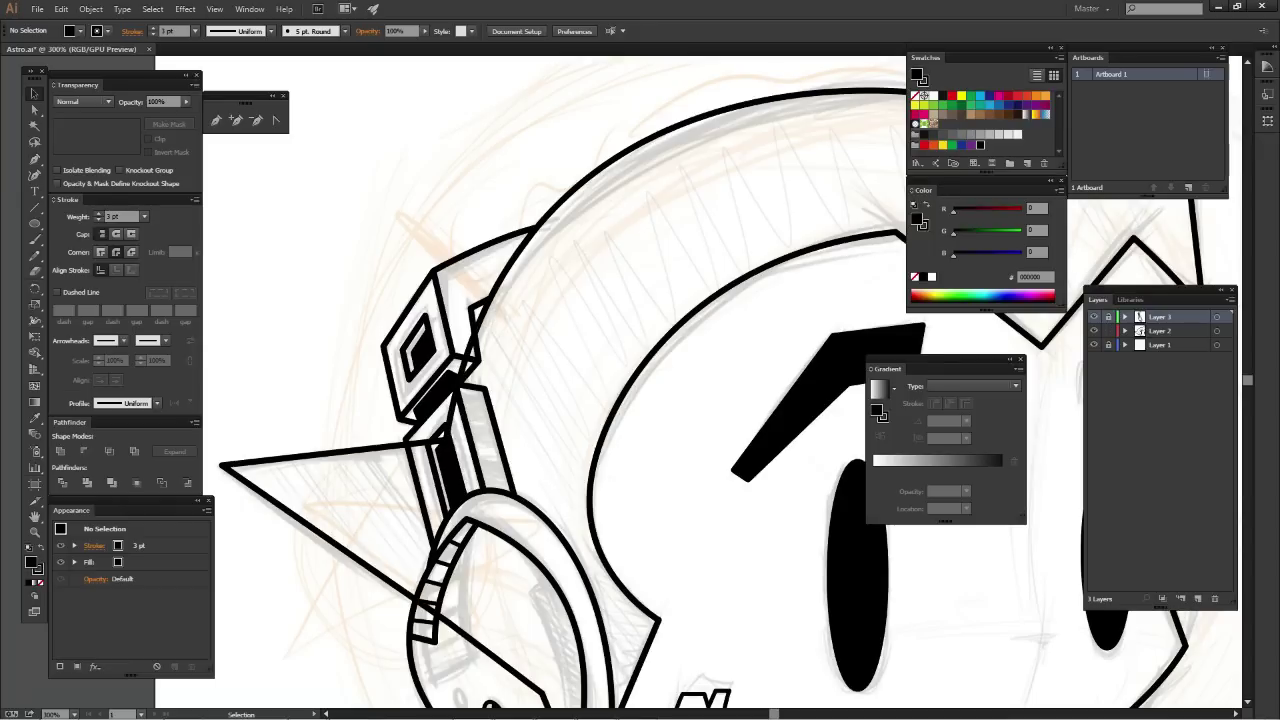
click(1160, 330)
click(674, 333)
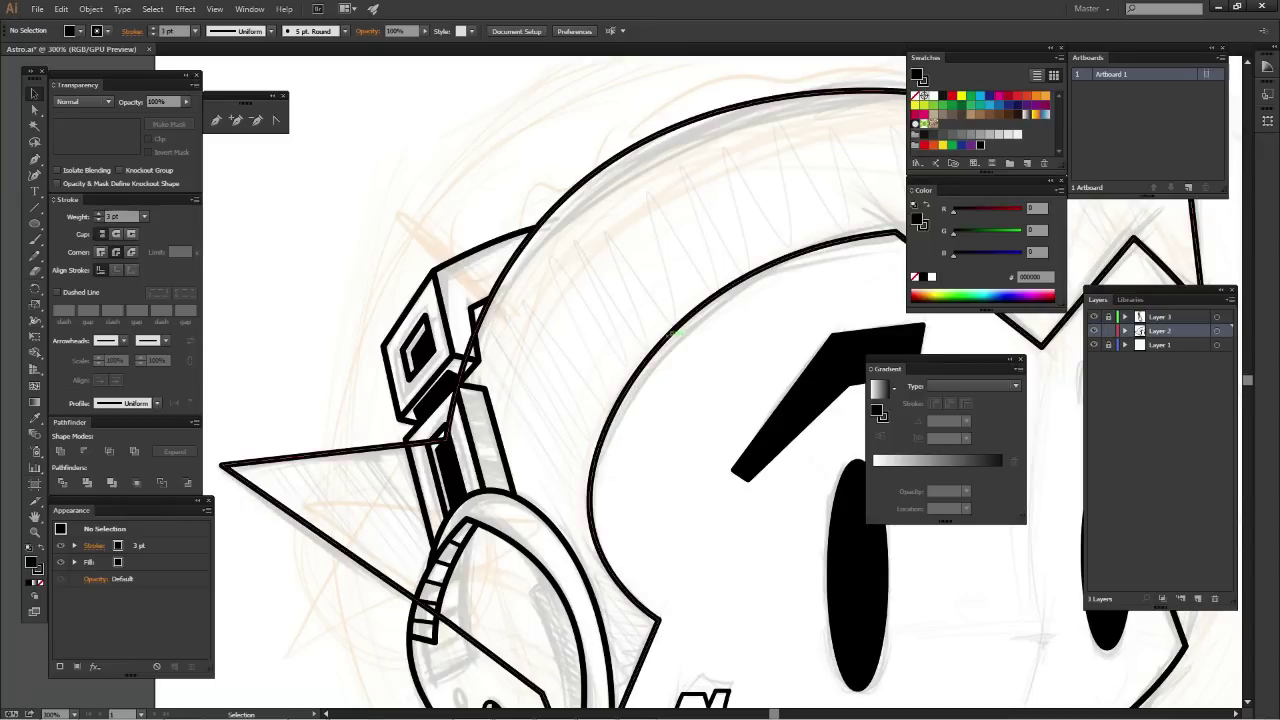
click(922, 95)
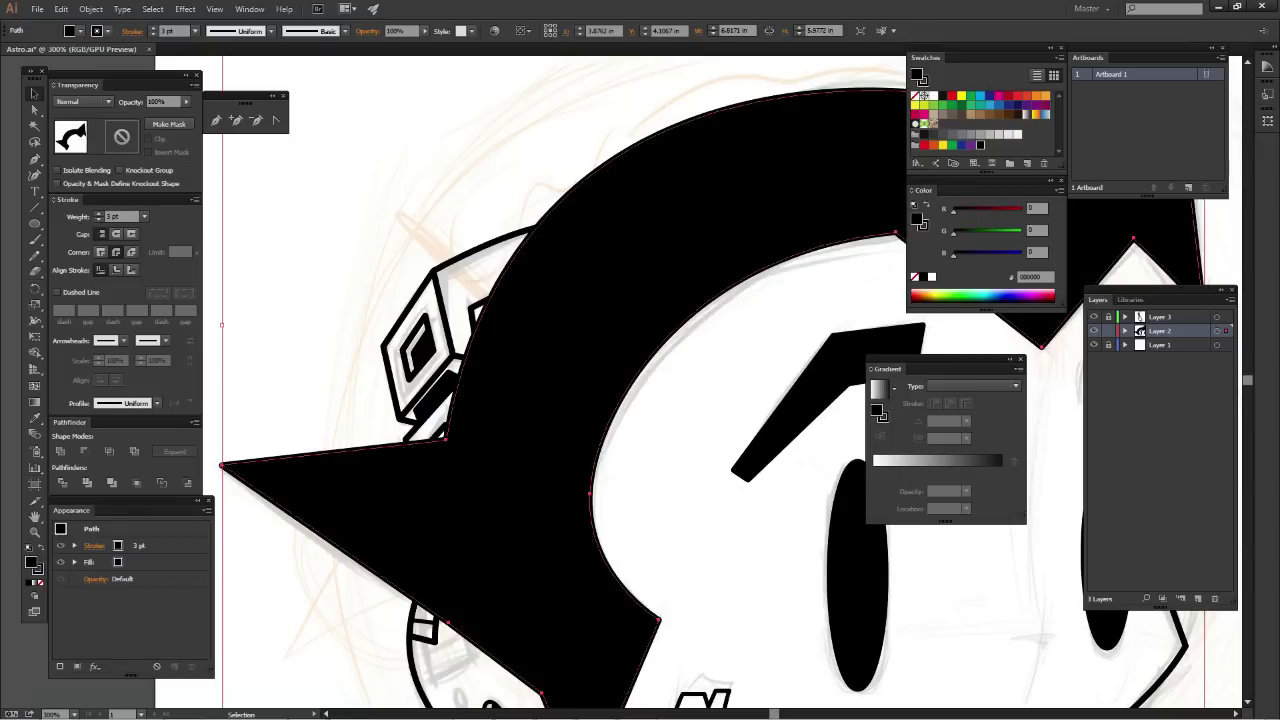
key(ctrl+shift+a)
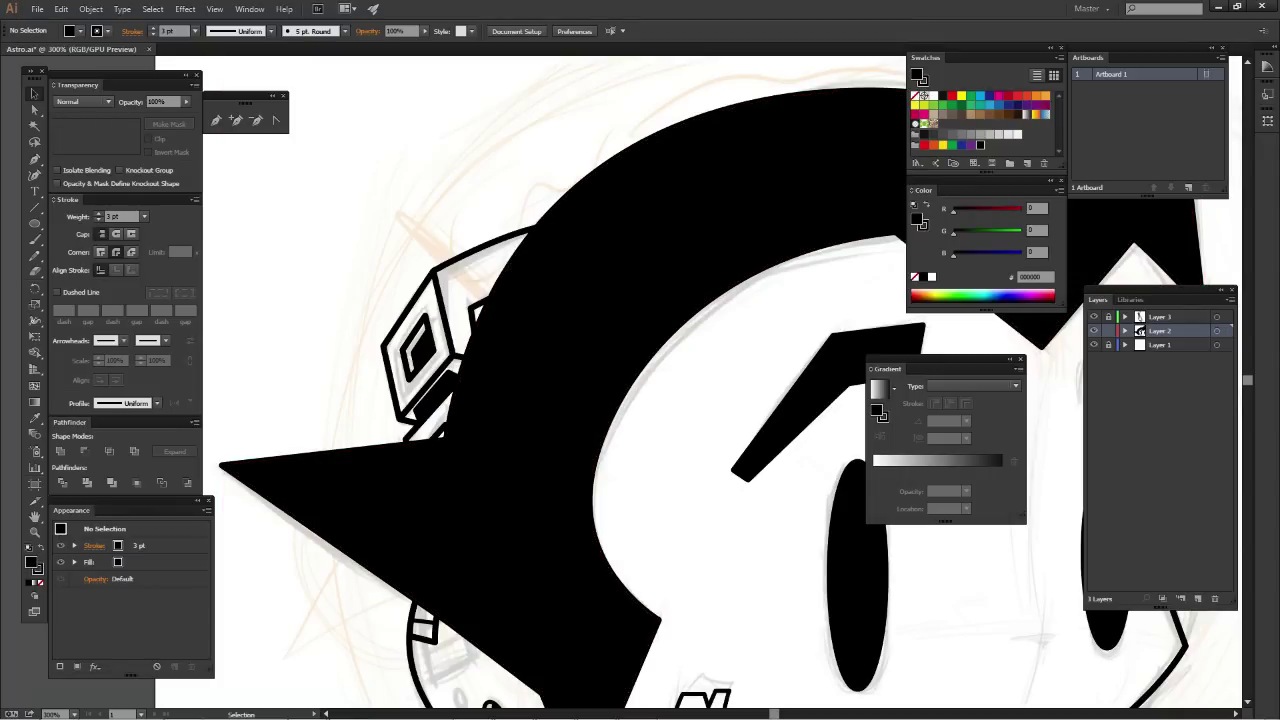
key(ctrl+minus)
key(ctrl+minus)
key(ctrl+minus)
key(ctrl+minus)
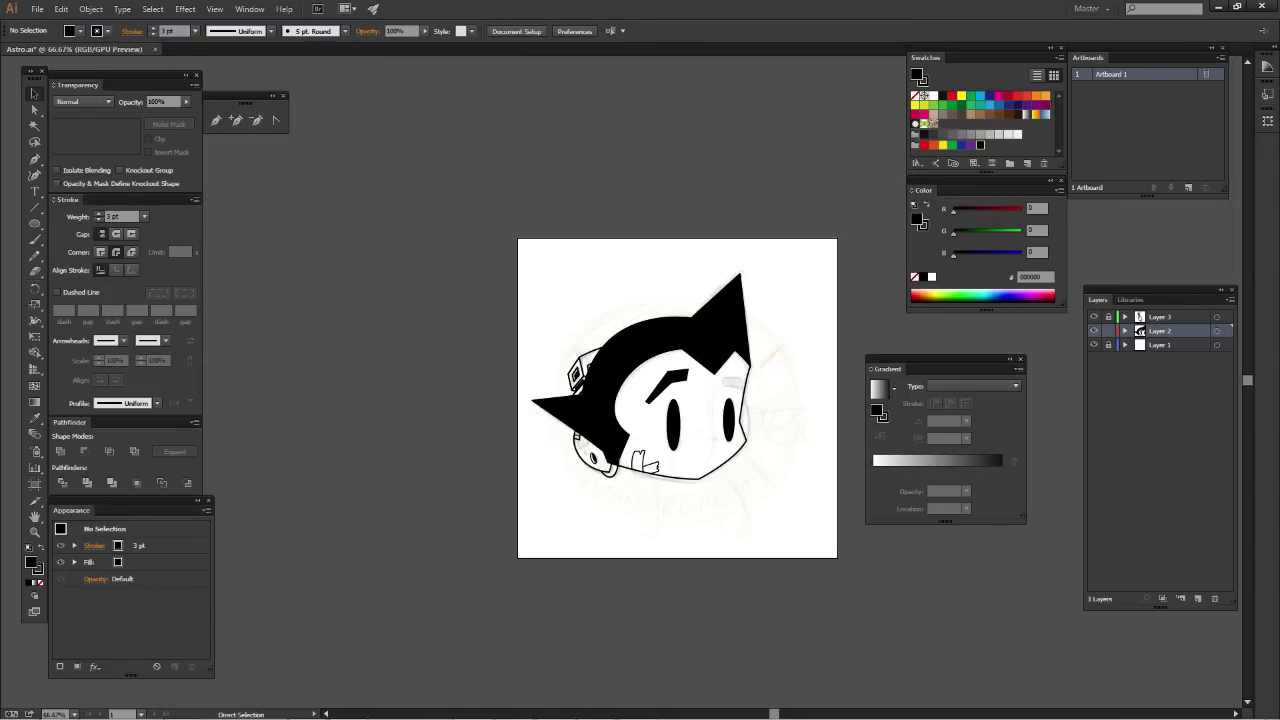
key(ctrl+plus)
key(ctrl+plus)
key(ctrl+plus)
mouse_move(737, 414)
mouse_down()
mouse_move(600, 478)
mouse_move(530, 483)
mouse_up()
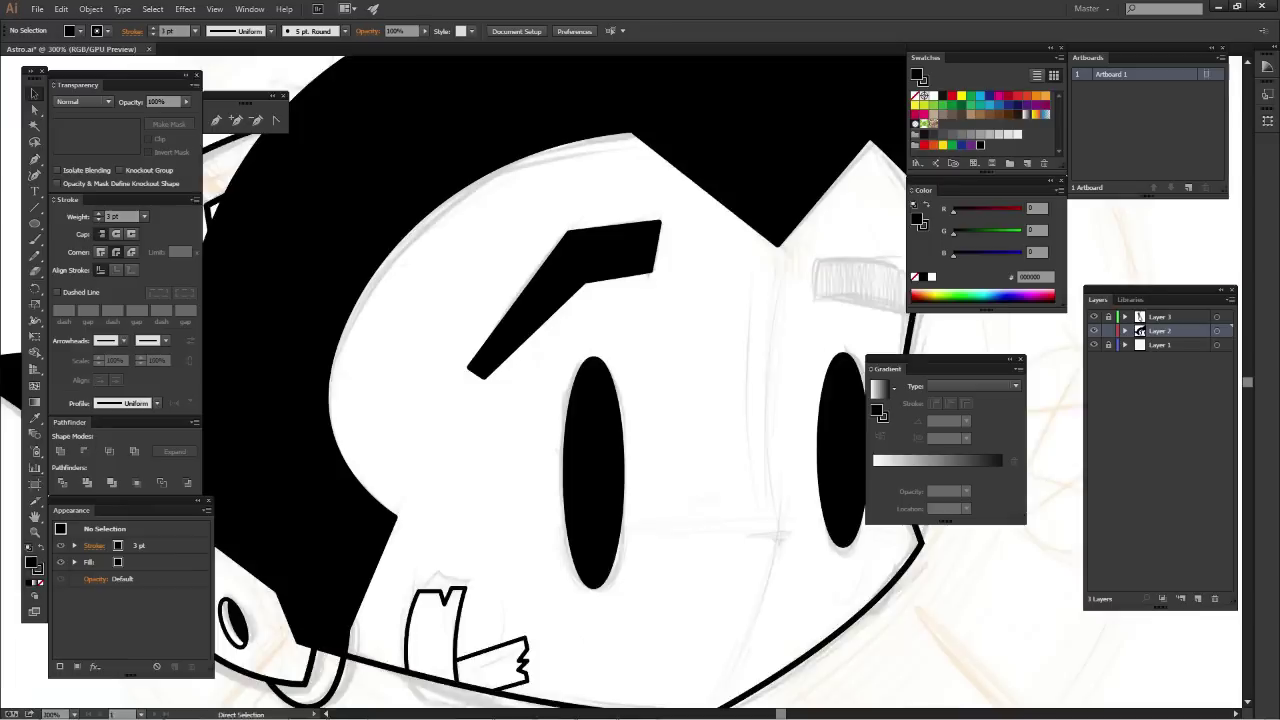
Set the stroke to None and the fill to white for new shapes
key(ctrl+plus)
key(ctrl+plus)
drag(640, 400, 645, 393)
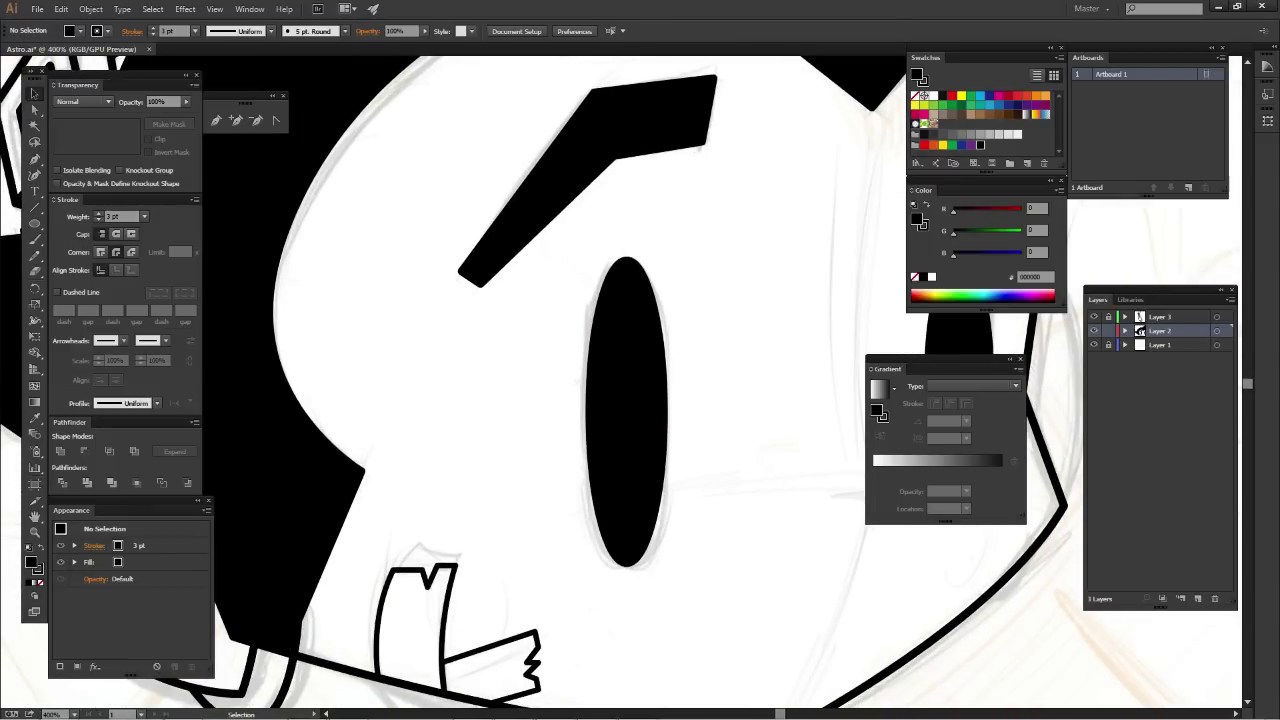
key(x)
key(slash)
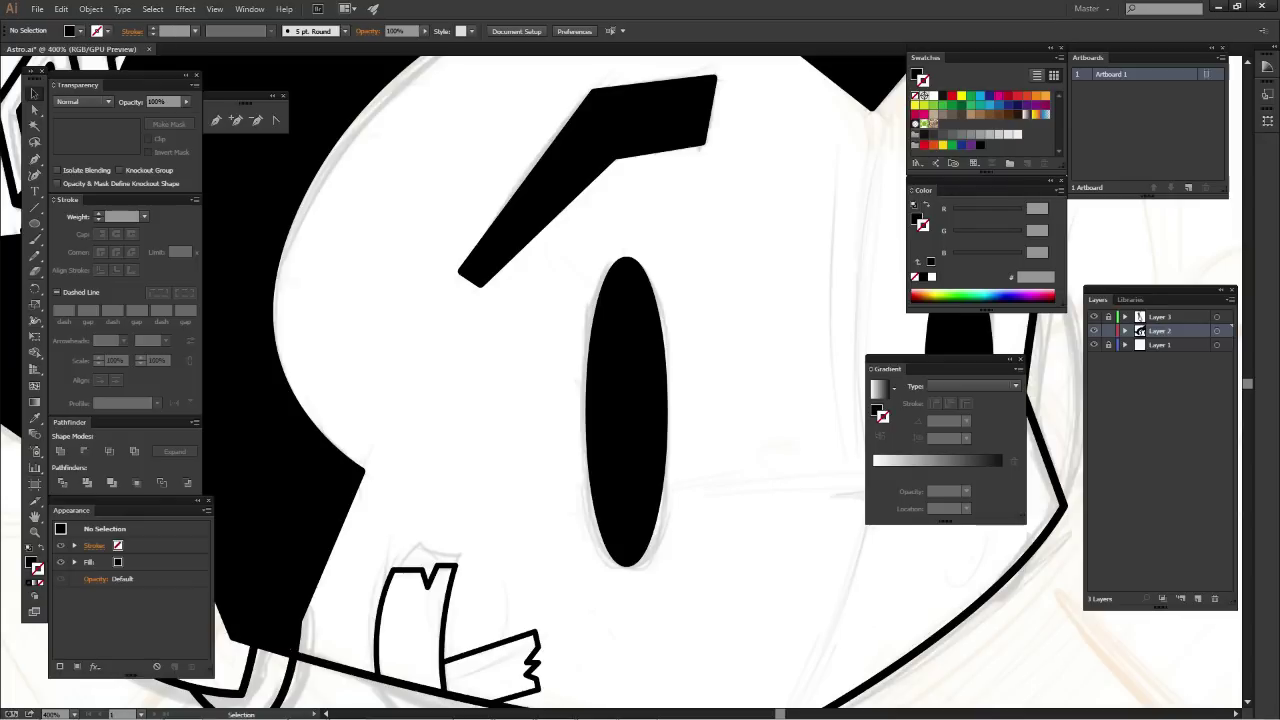
key(x)
click(923, 95)
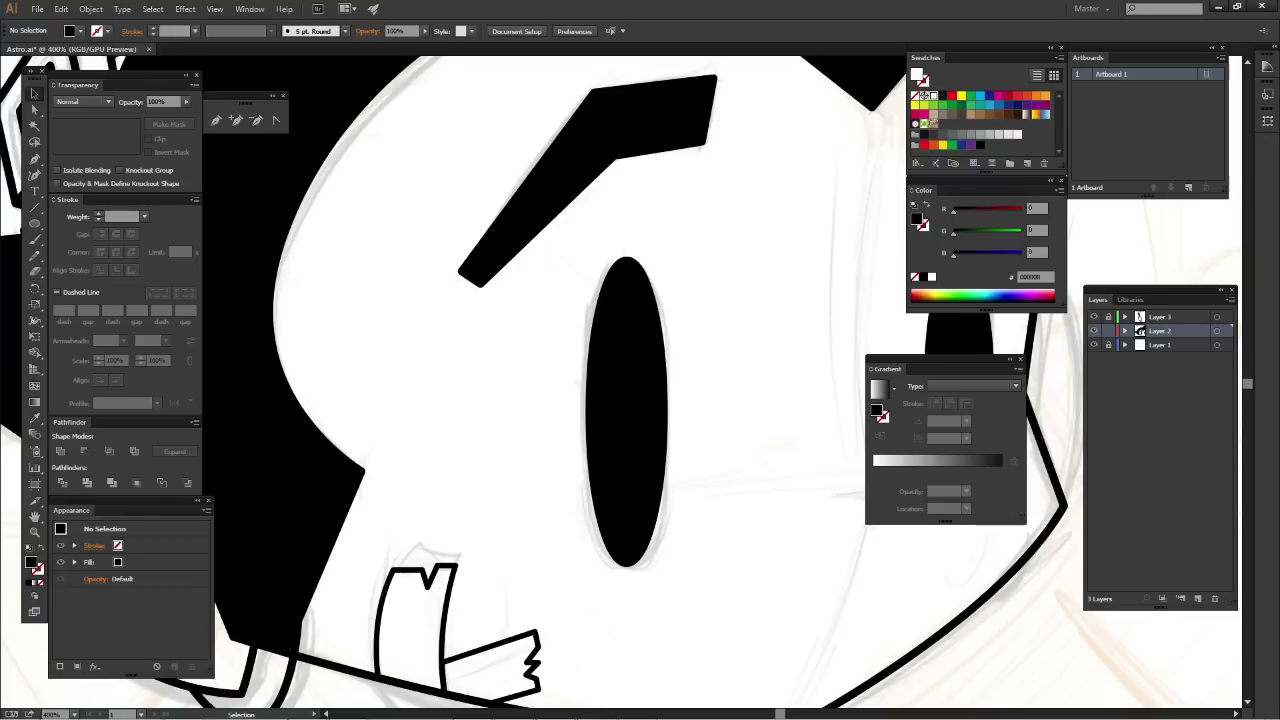
Draw white oval highlights and small glint dots inside both eyes with the Ellipse tool
key(l)
drag(670, 418, 712, 396)
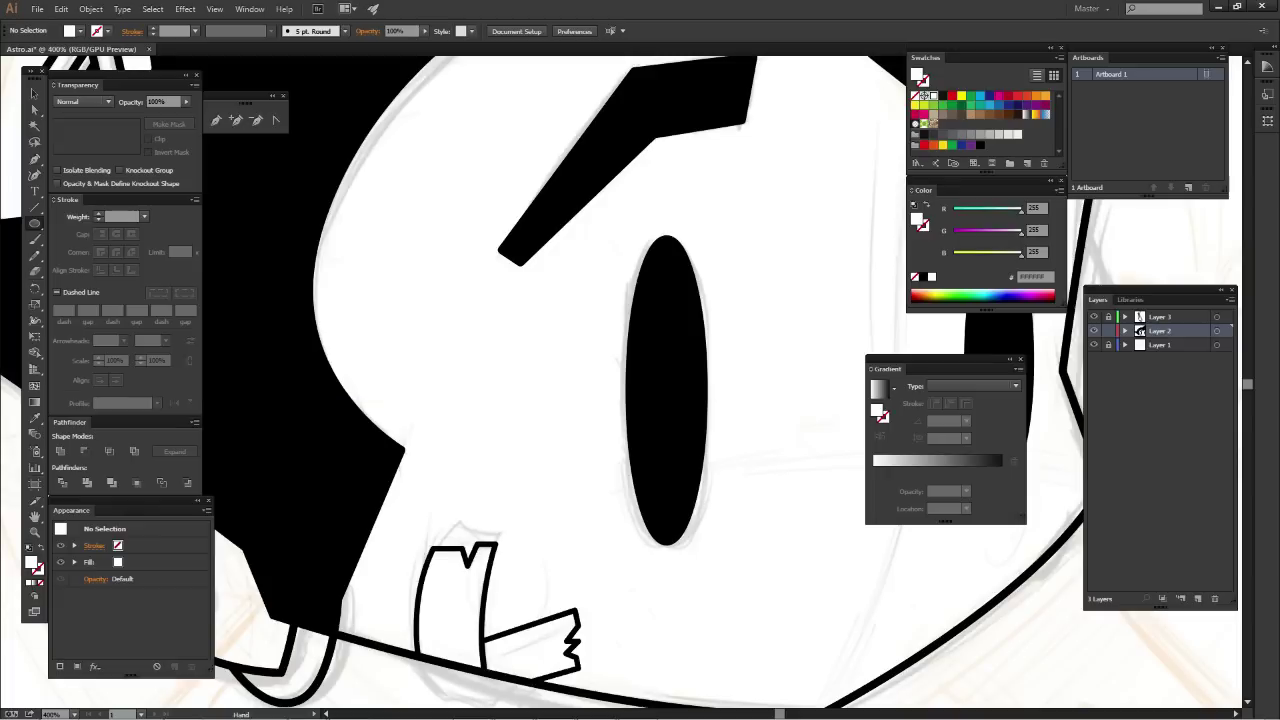
mouse_move(650, 300)
mouse_down()
mouse_move(683, 422)
mouse_move(666, 399)
mouse_up()
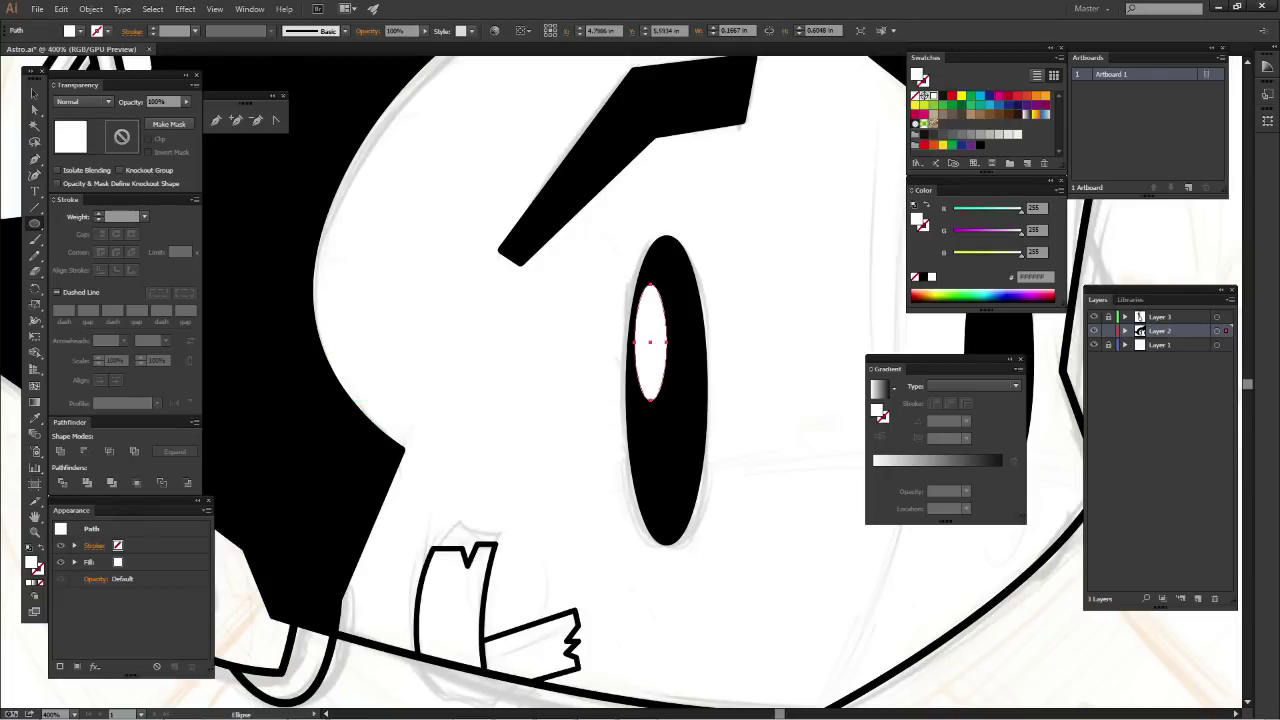
mouse_move(679, 455)
mouse_down()
mouse_move(689, 480)
mouse_move(436, 580)
mouse_up()
key(ctrl+shift+a)
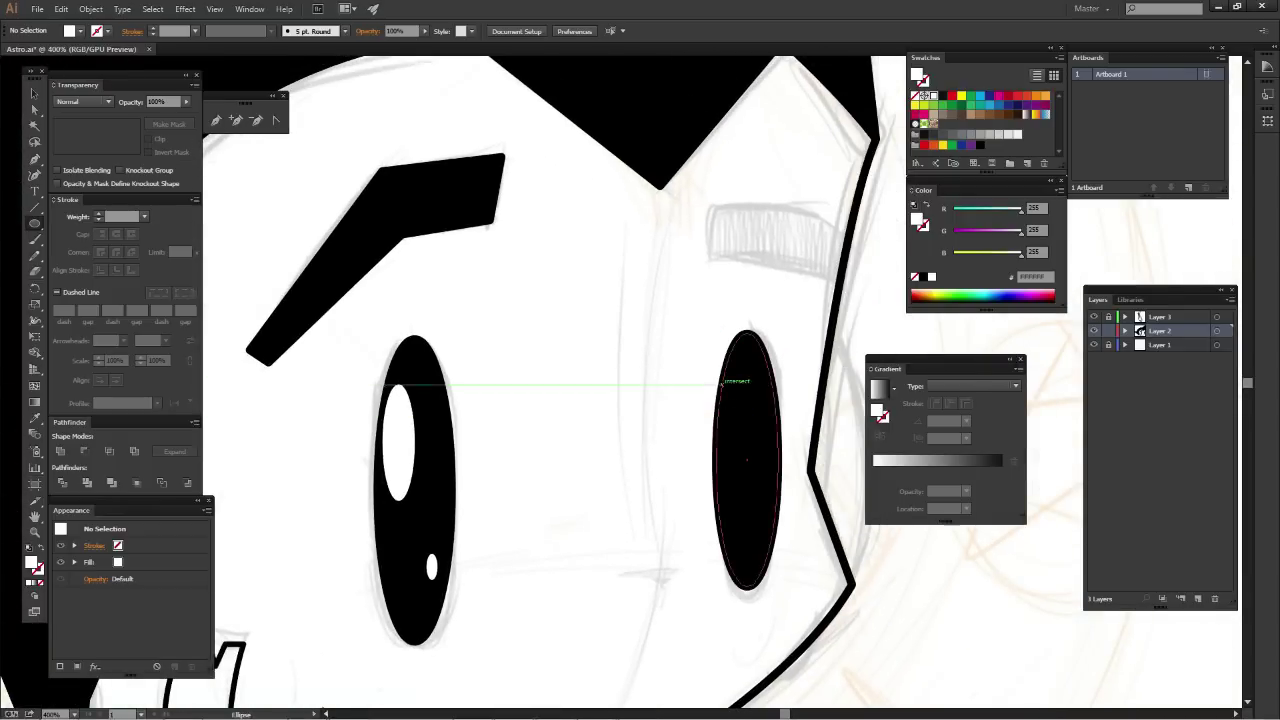
drag(729, 372, 765, 487)
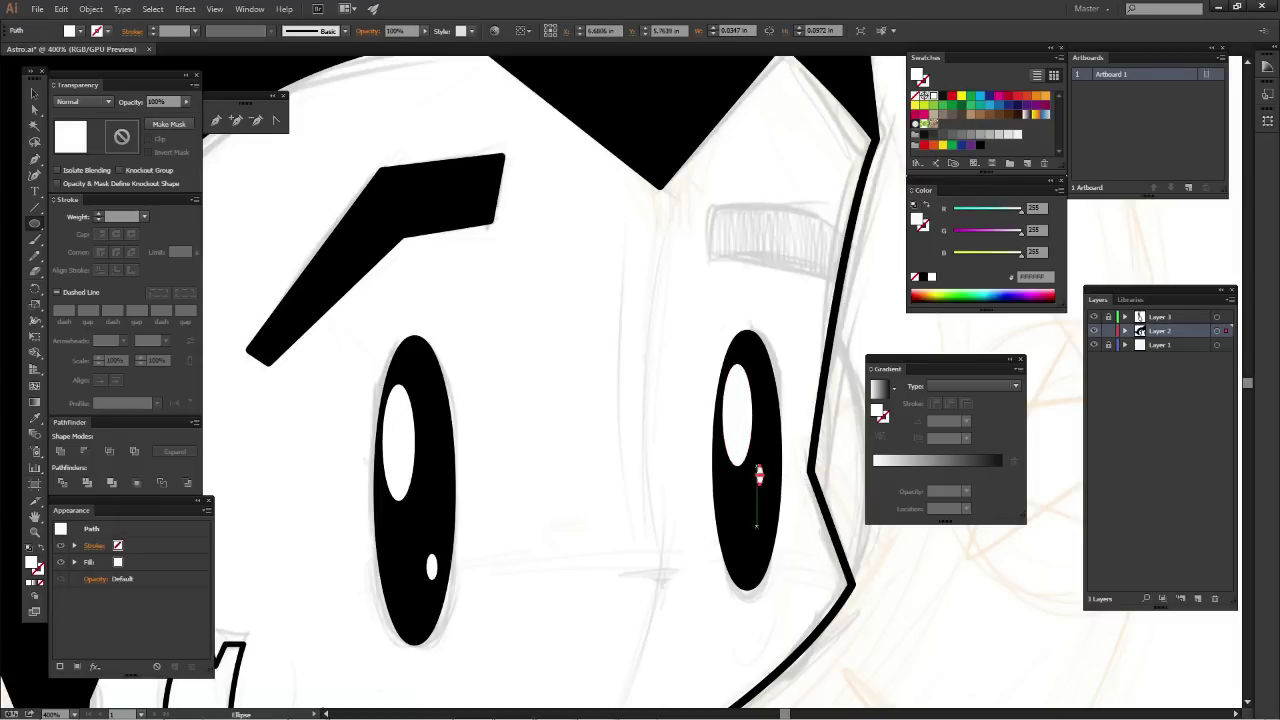
drag(744, 530, 747, 532)
key(ctrl+z)
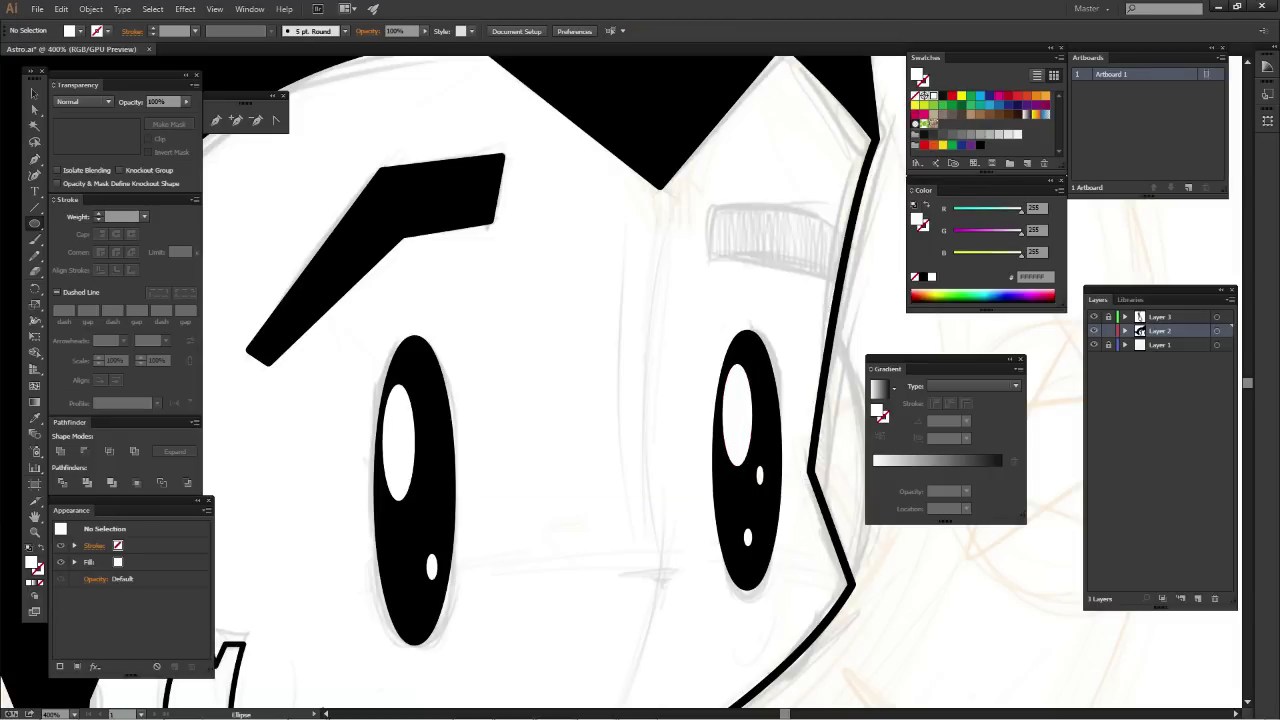
key(ctrl+0)
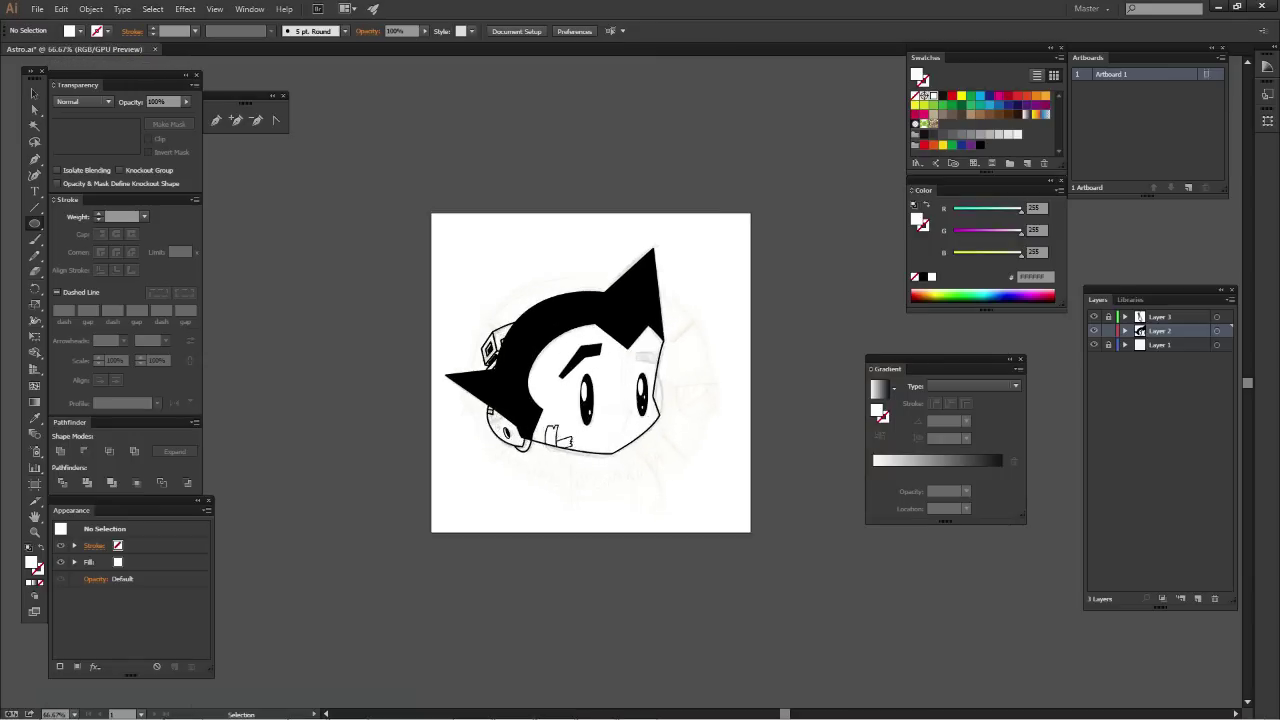
key(ctrl+plus)
key(ctrl+plus)
key(ctrl+plus)
key(ctrl+plus)
Change the hair shape's fill to the light blue 00AEEF swatch
mouse_move(480, 460)
mouse_down()
mouse_move(645, 381)
mouse_move(835, 426)
mouse_up()
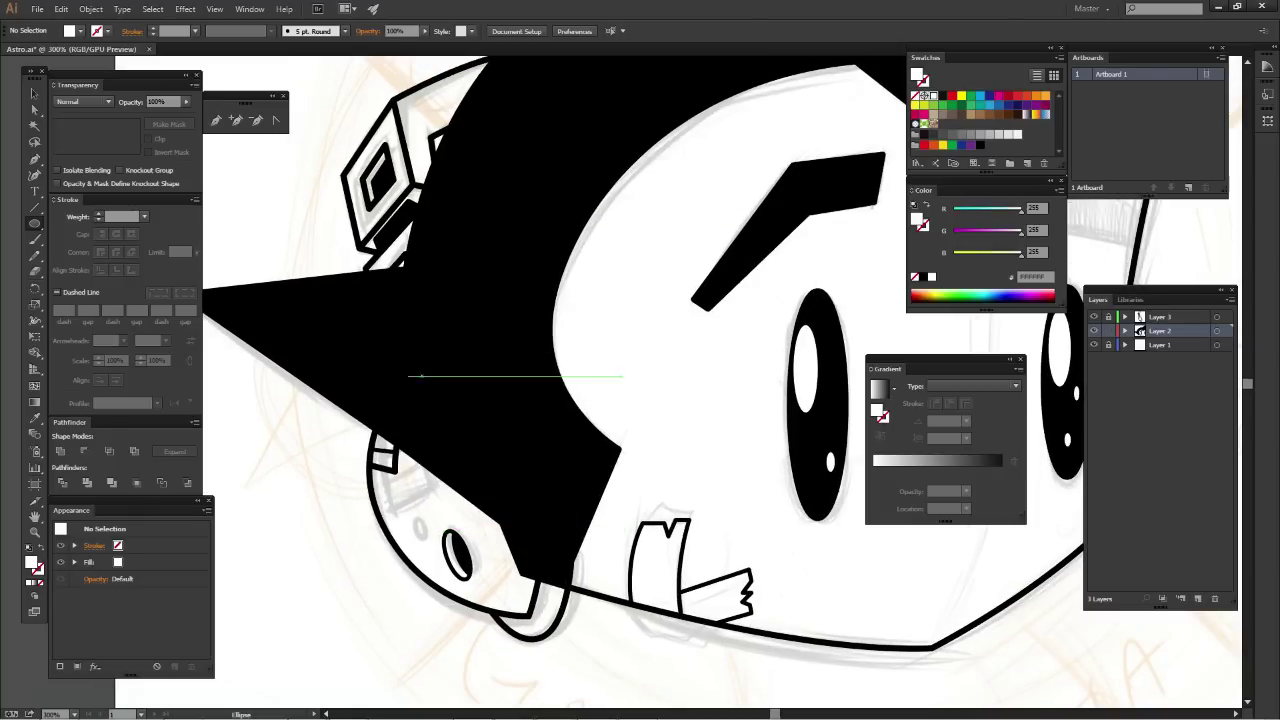
key(v)
click(577, 397)
click(560, 420)
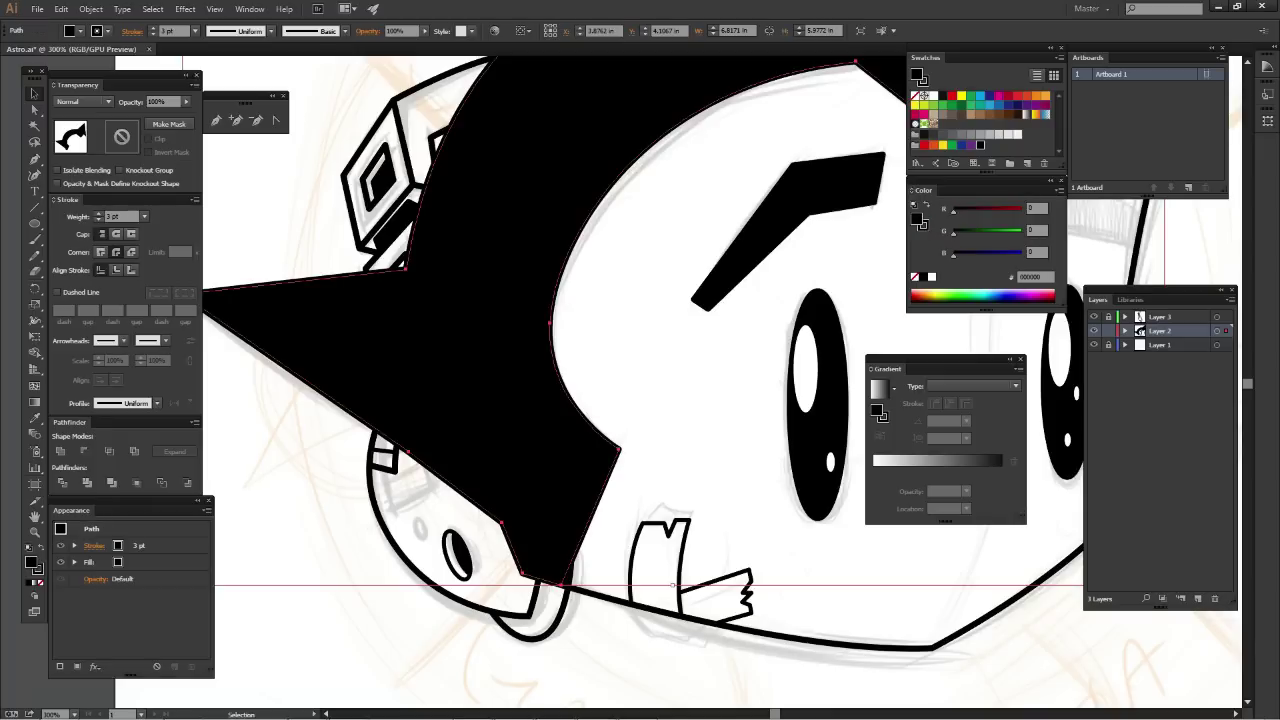
click(980, 95)
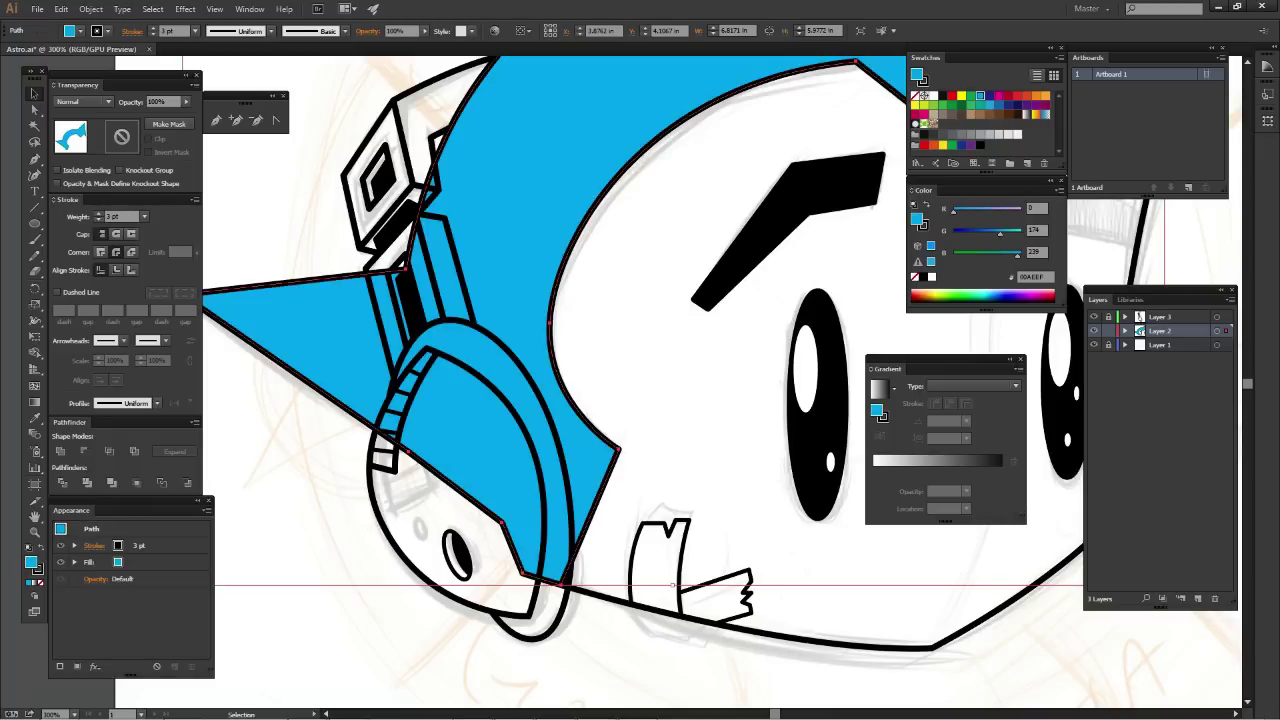
key(ctrl+shift+a)
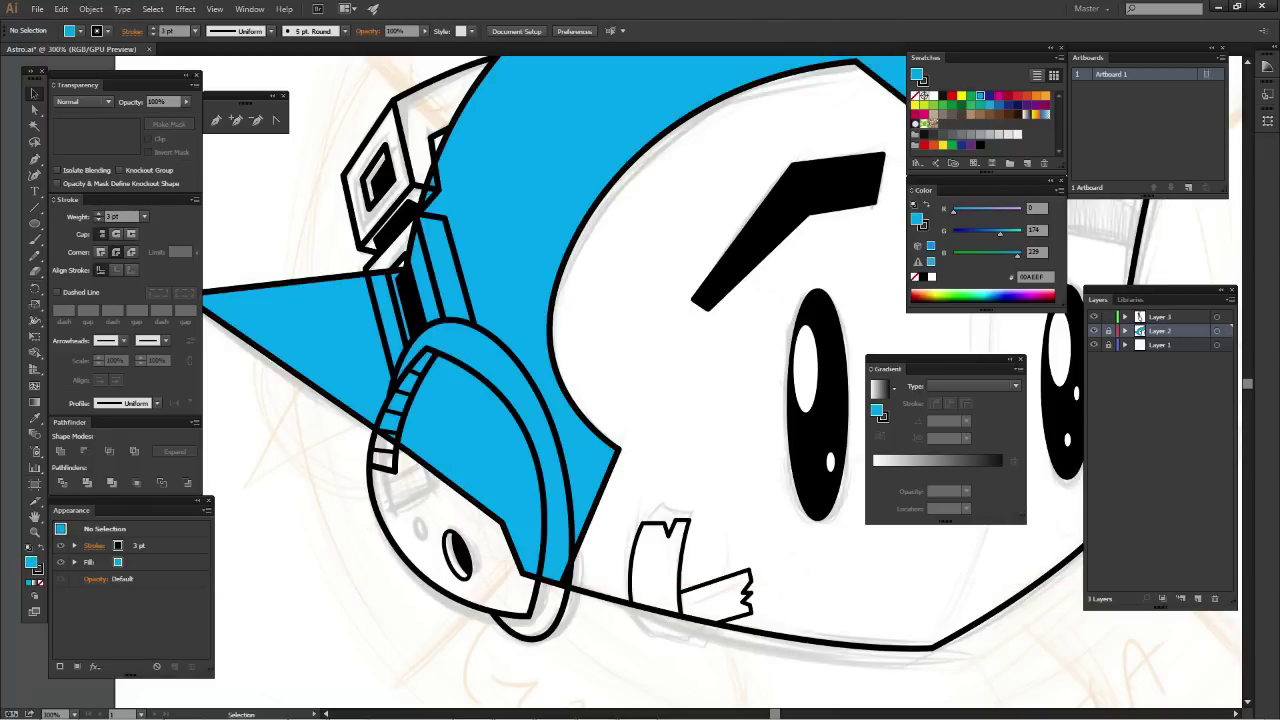
Select the headphone outlines on Layer 3, then clear the selection
drag(640, 400, 724, 405)
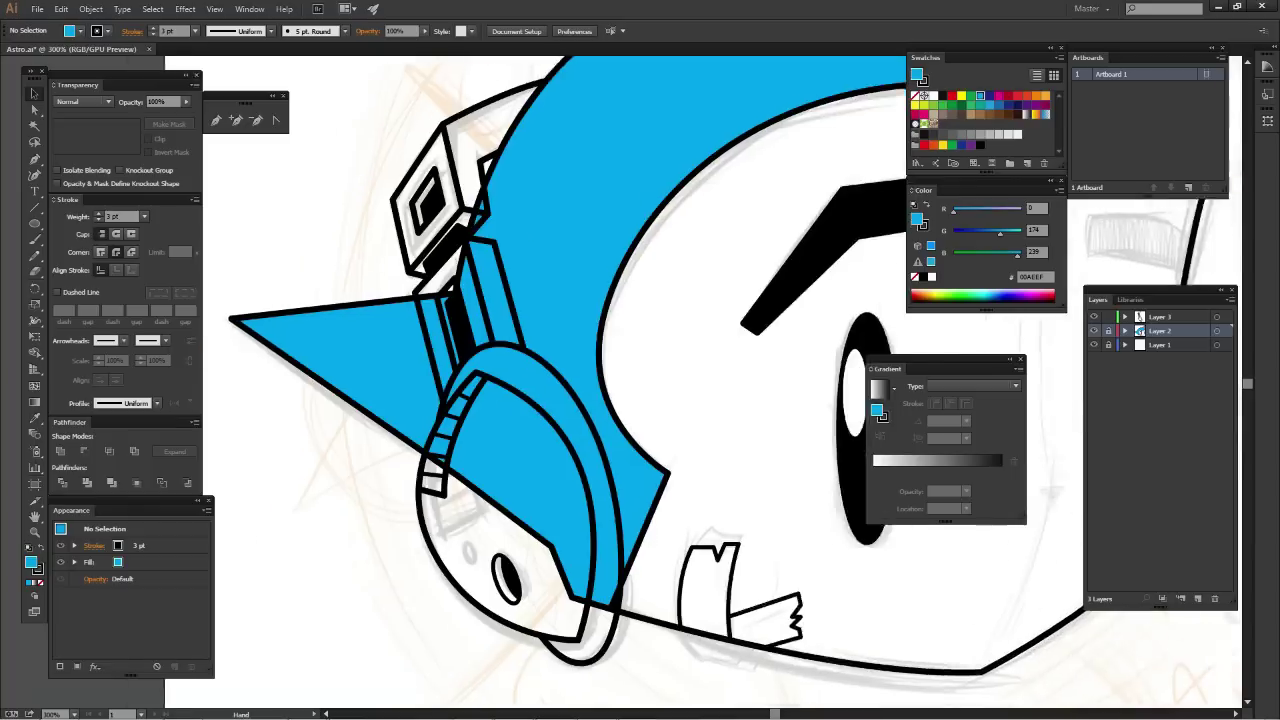
drag(643, 426, 667, 422)
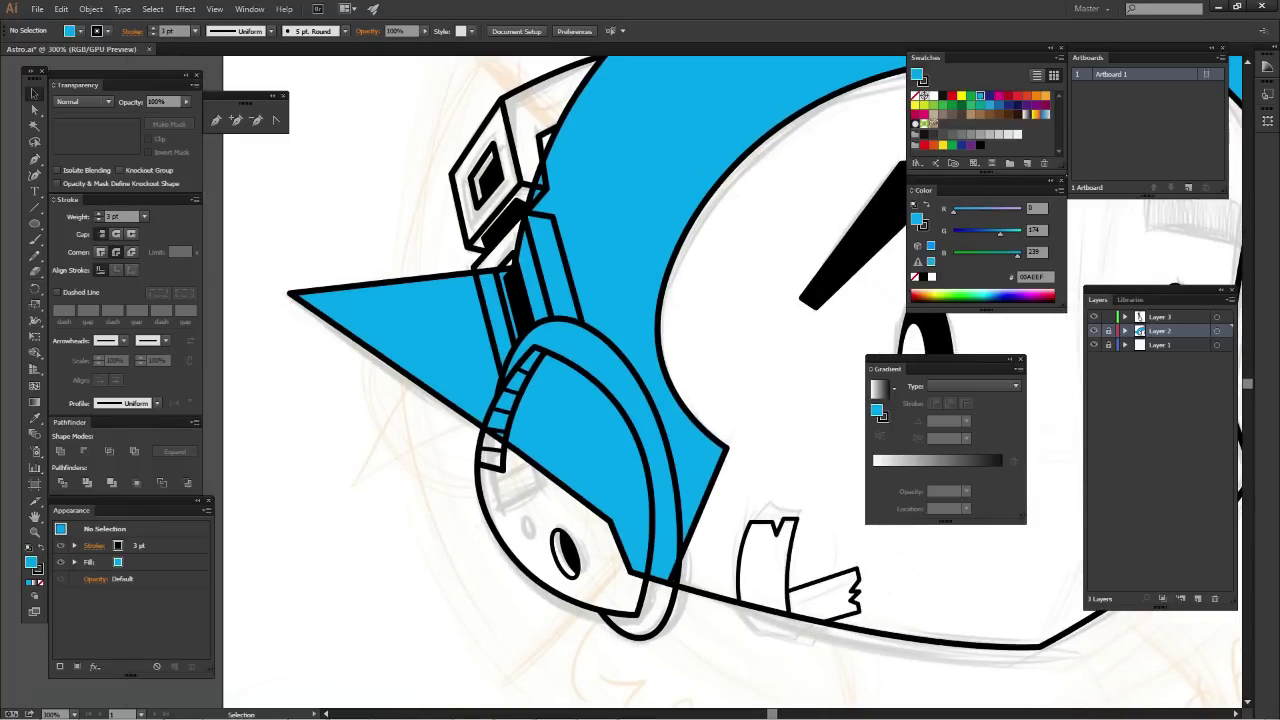
scroll(622, 383, down, 1)
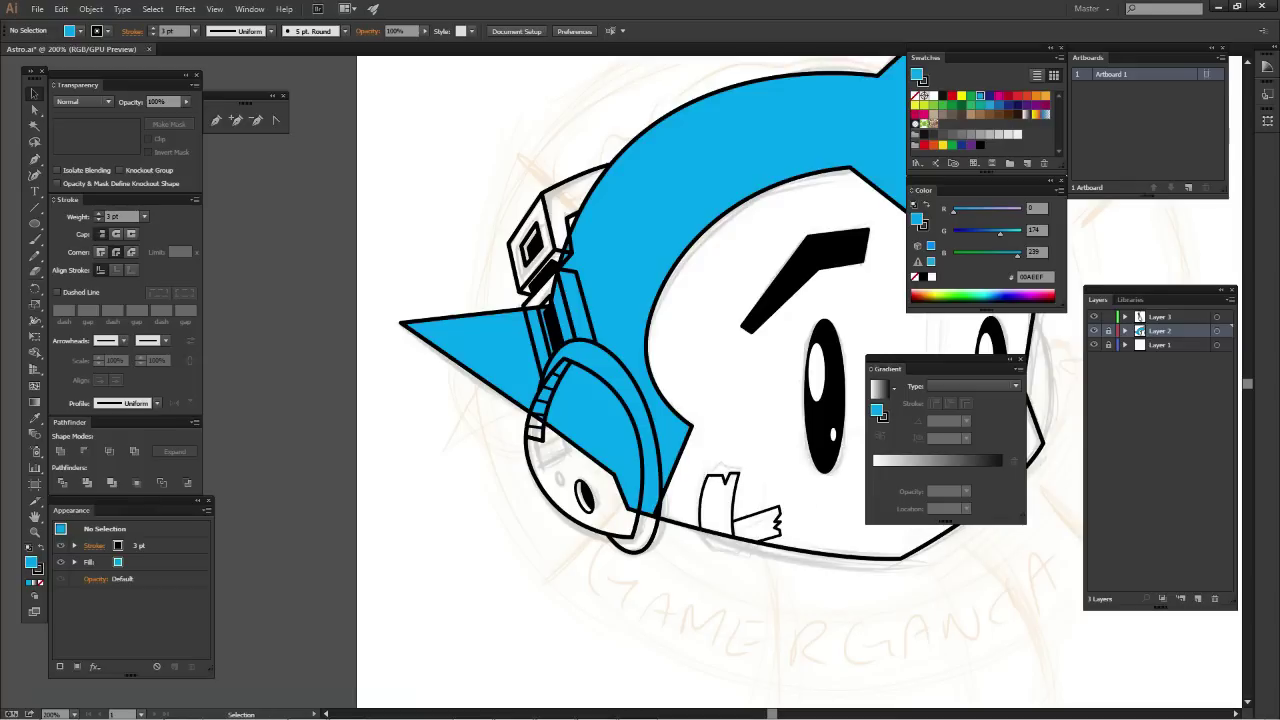
drag(459, 175, 662, 588)
key(ctrl+shift+a)
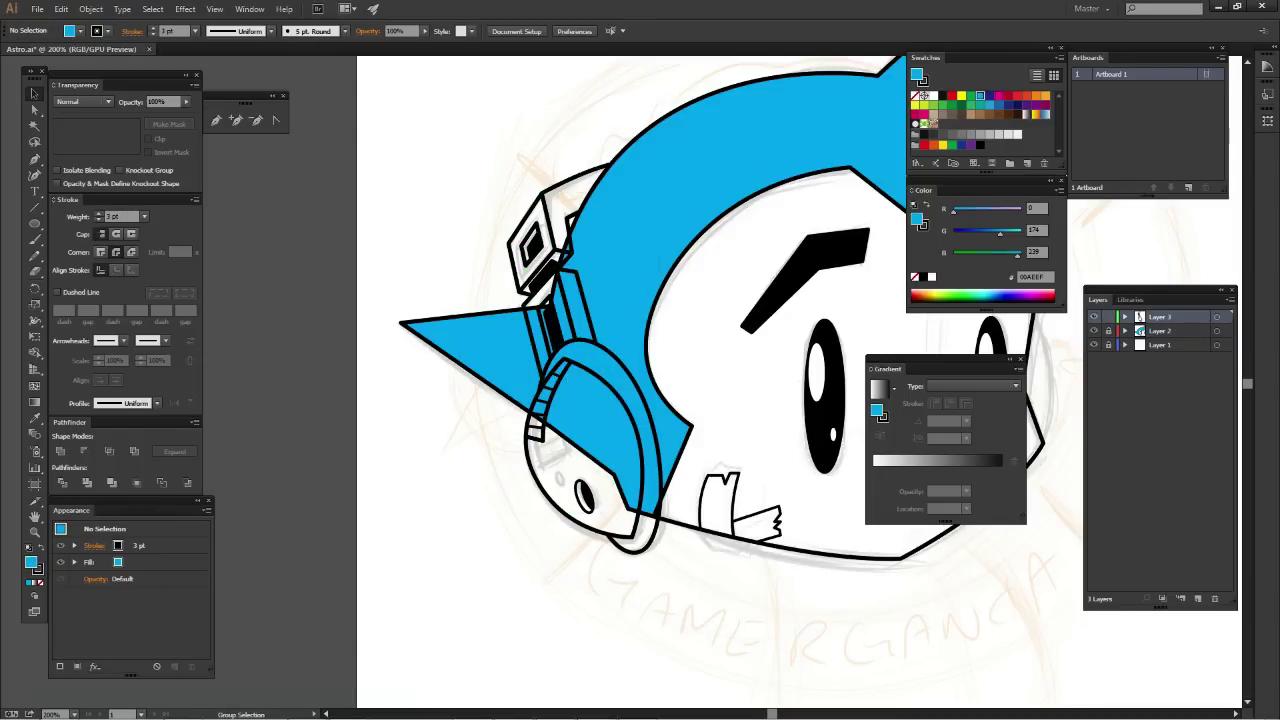
key(ctrl+z)
Select the headphone box, strap pieces and outer arc paths to inspect their anchor points
key(ctrl+shift+a)
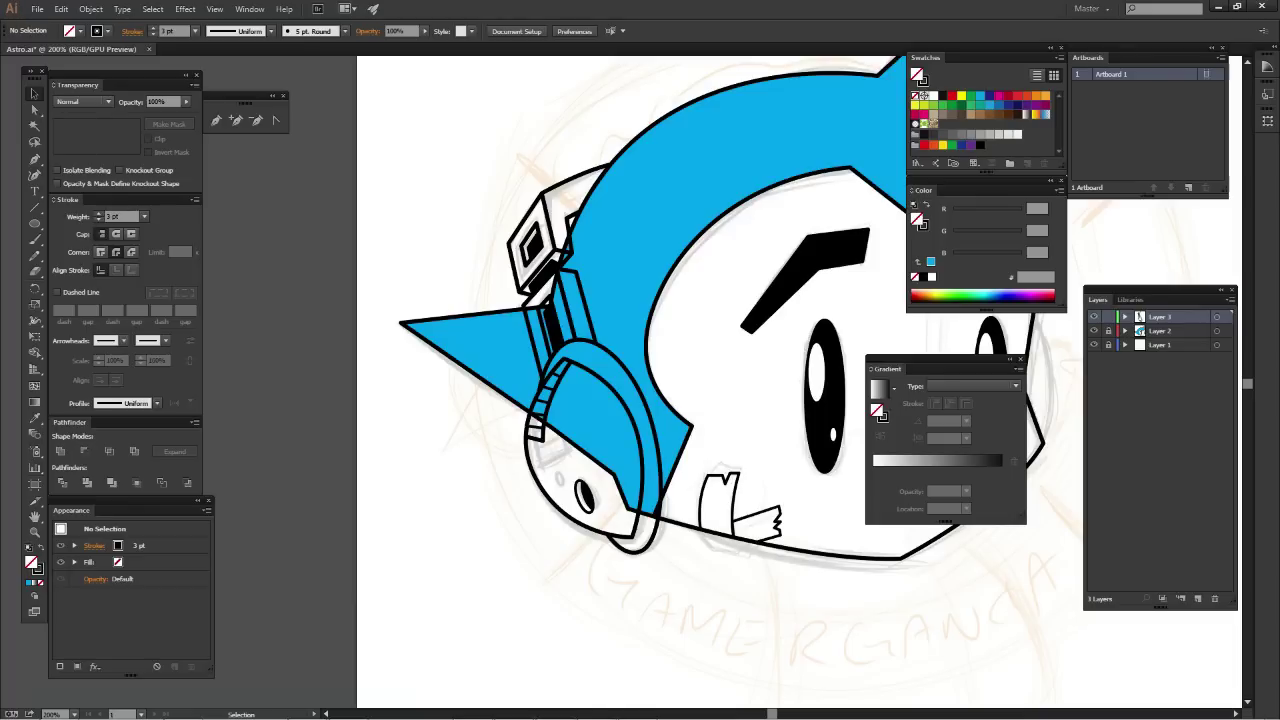
drag(548, 161, 600, 192)
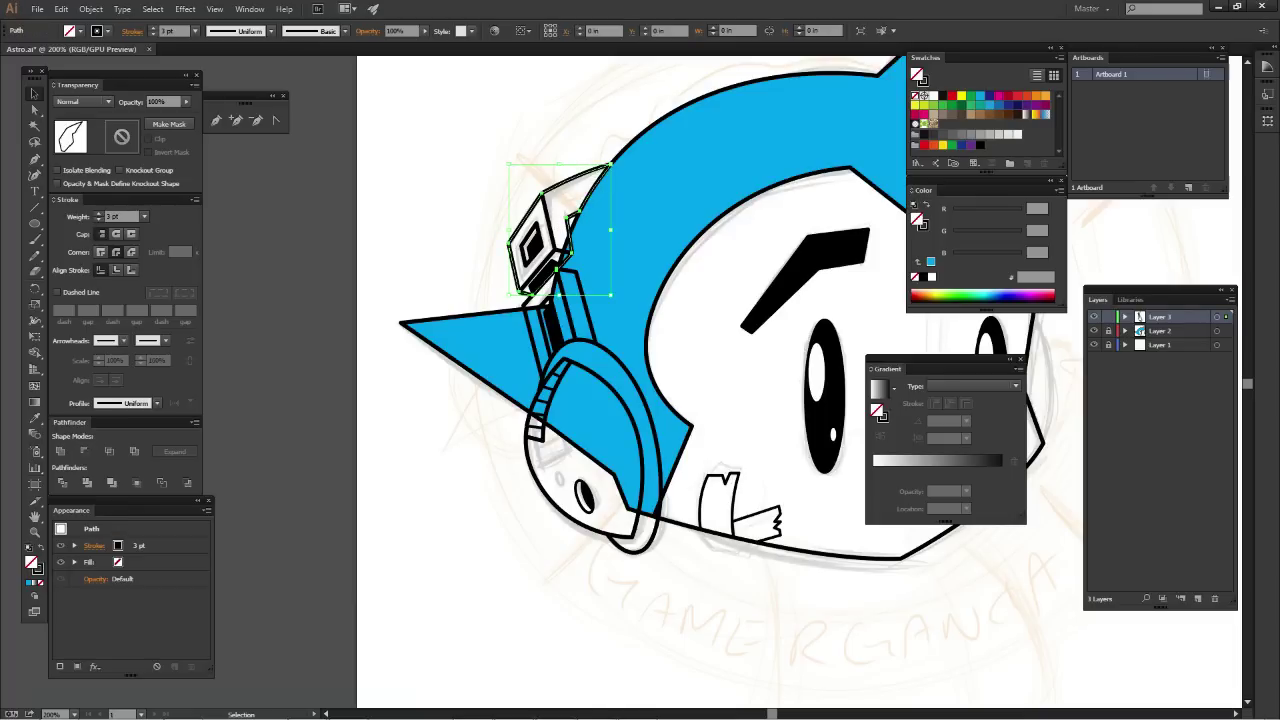
shift+click(597, 314)
shift+click(545, 345)
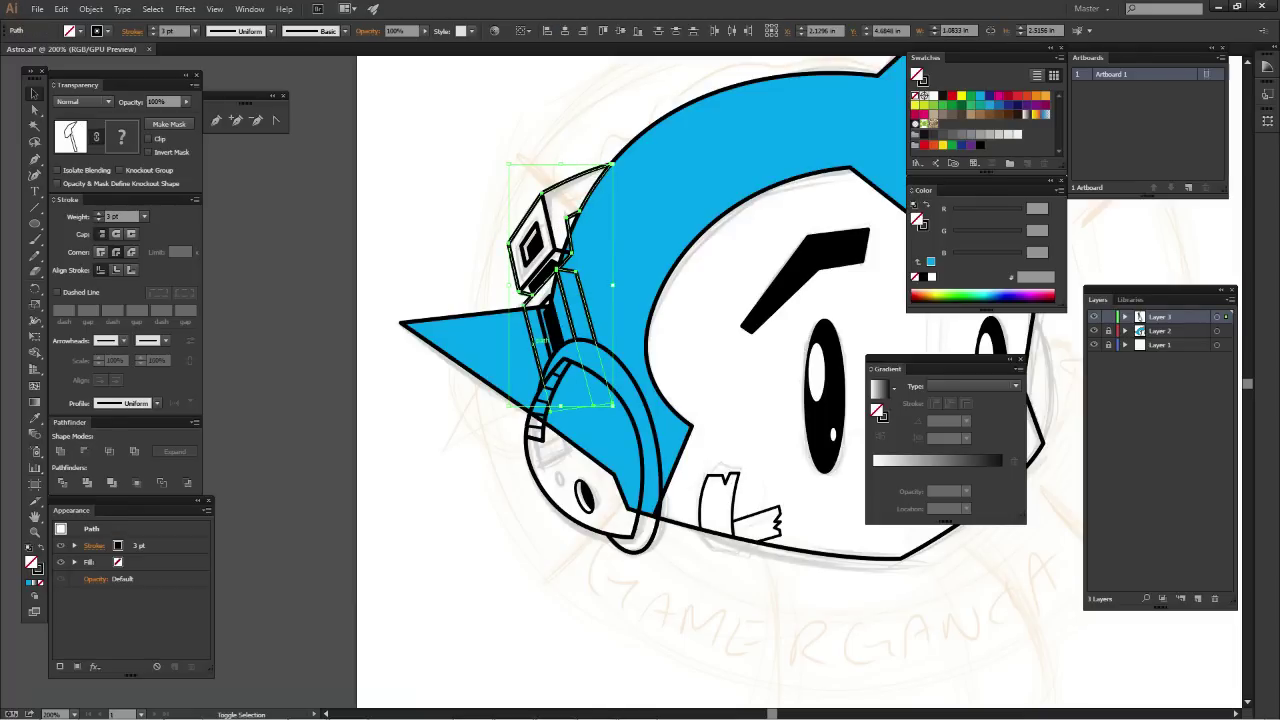
shift+click(654, 406)
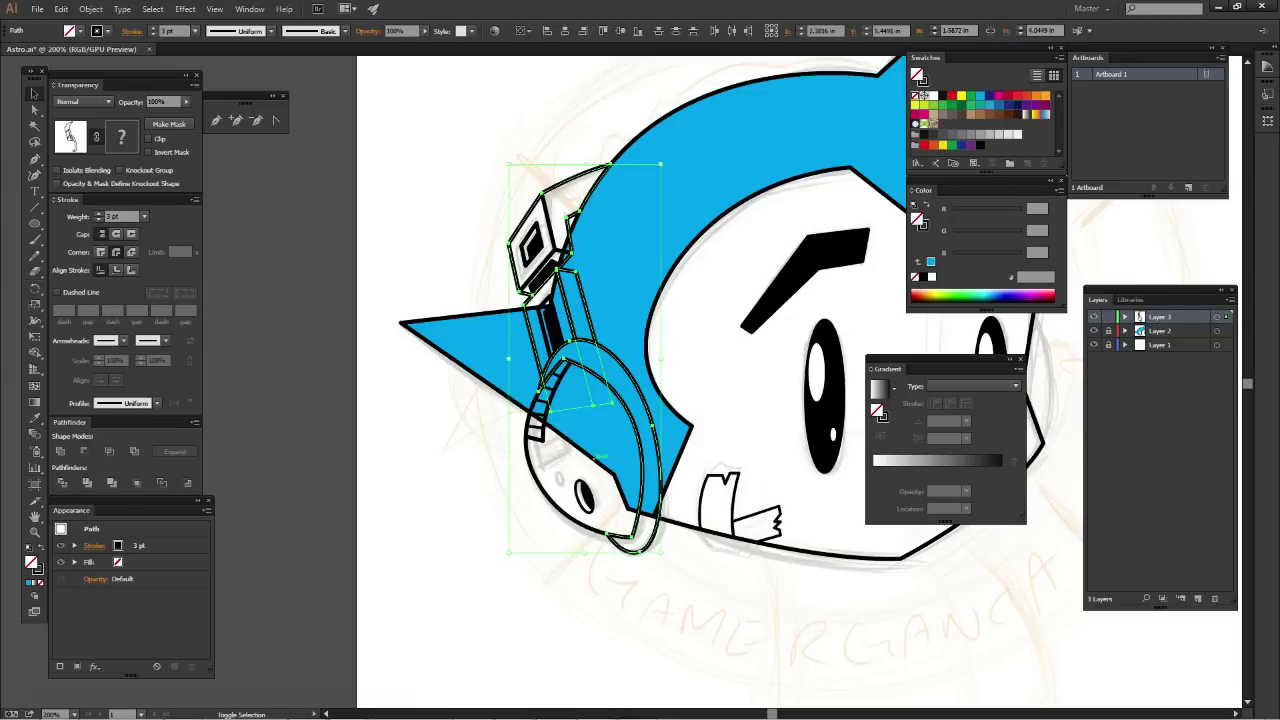
key(a)
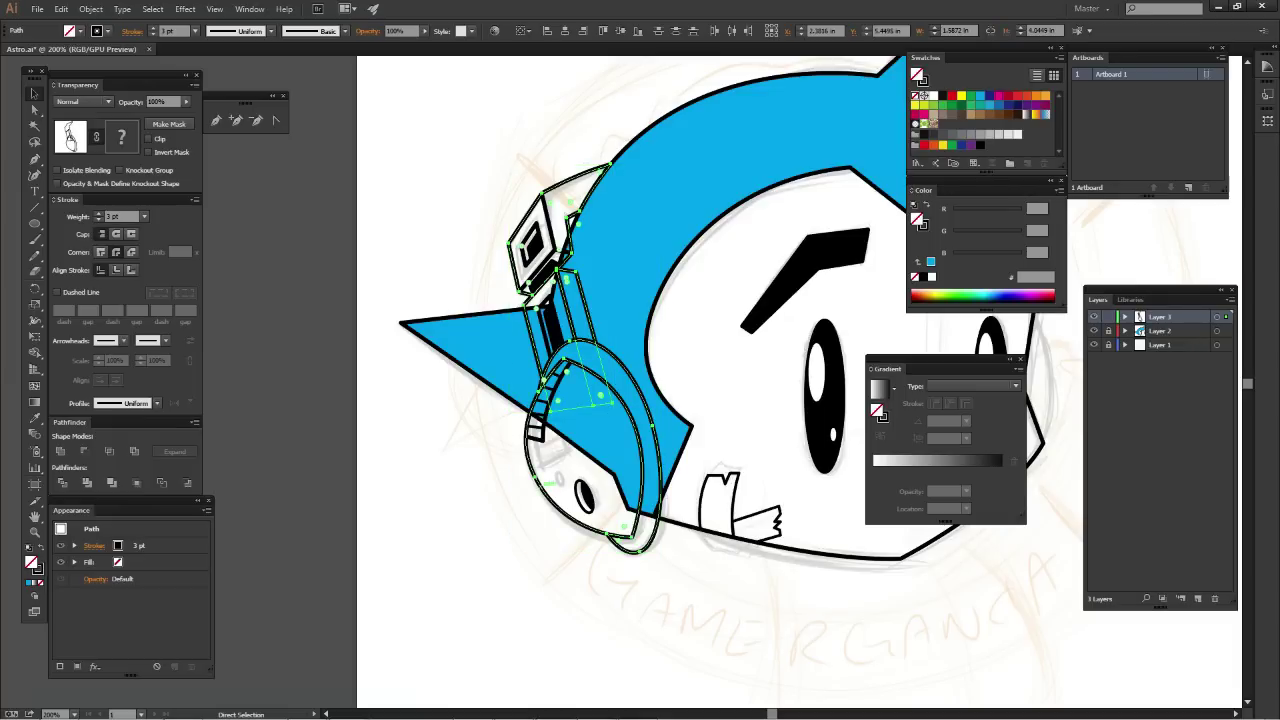
key(v)
key(ctrl+shift+a)
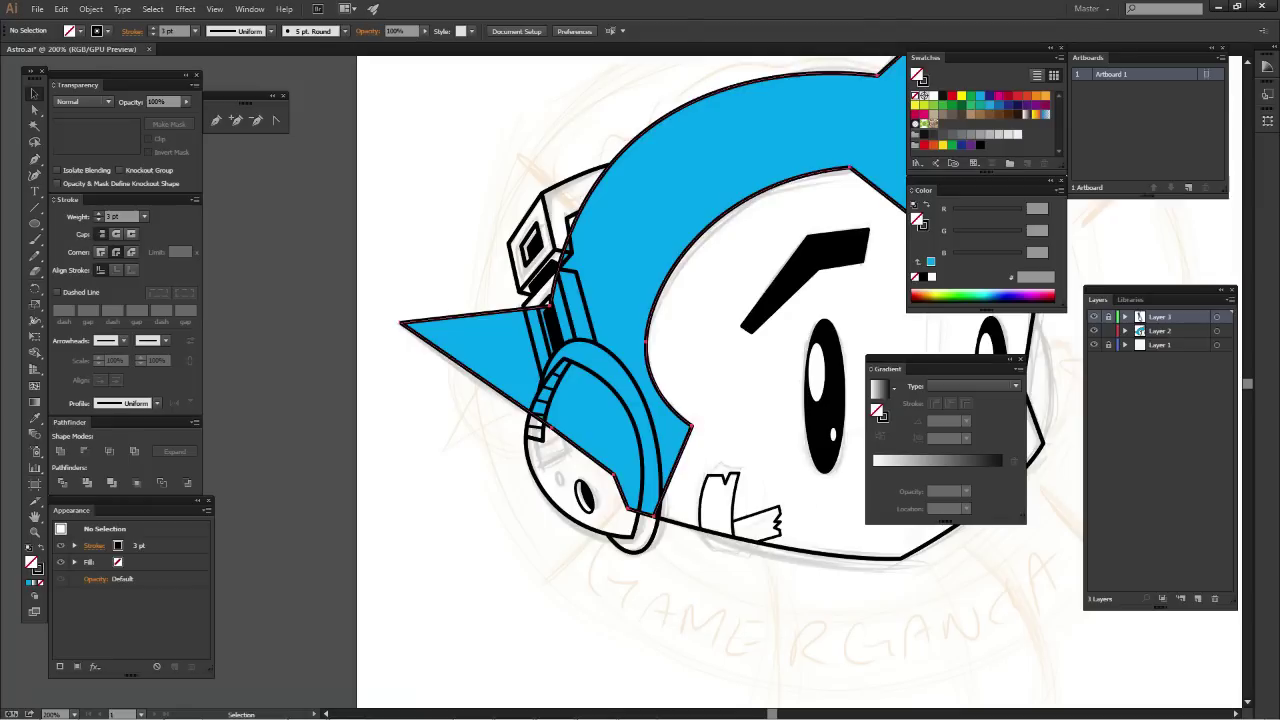
Give the blue hair shape an opacity mask holding the headphone shape filled black
click(720, 110)
click(168, 124)
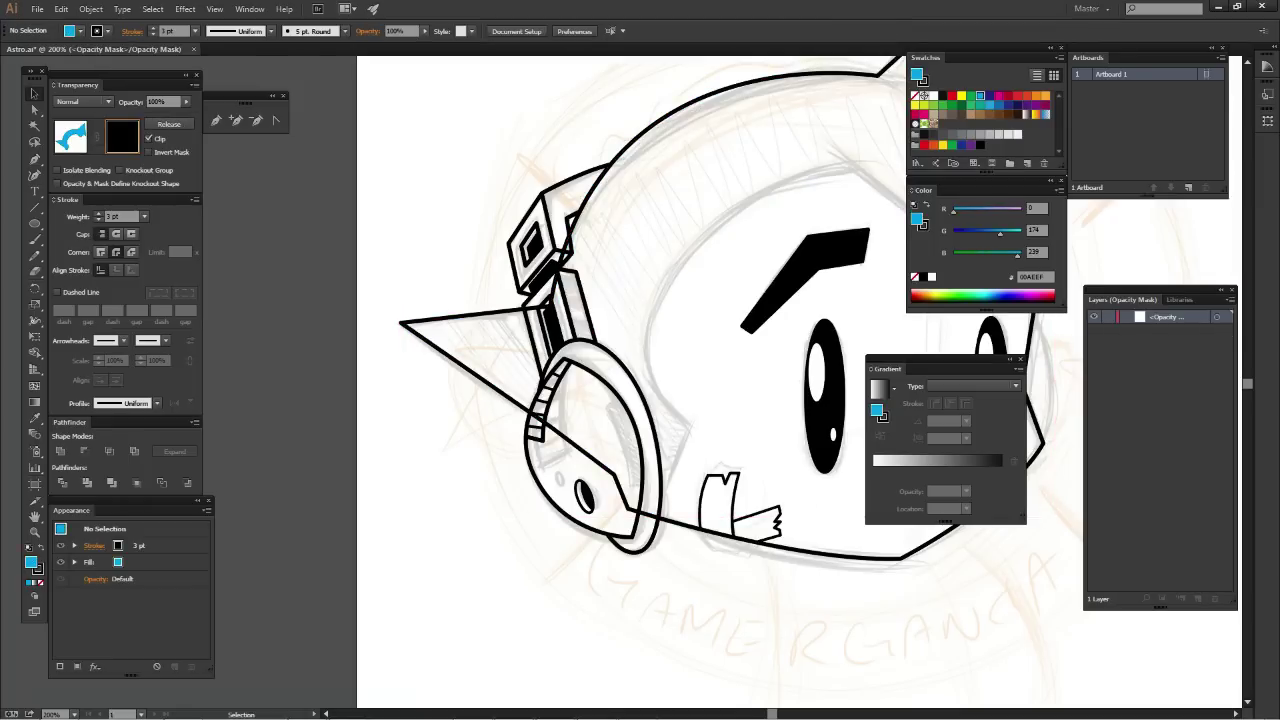
key(ctrl+f)
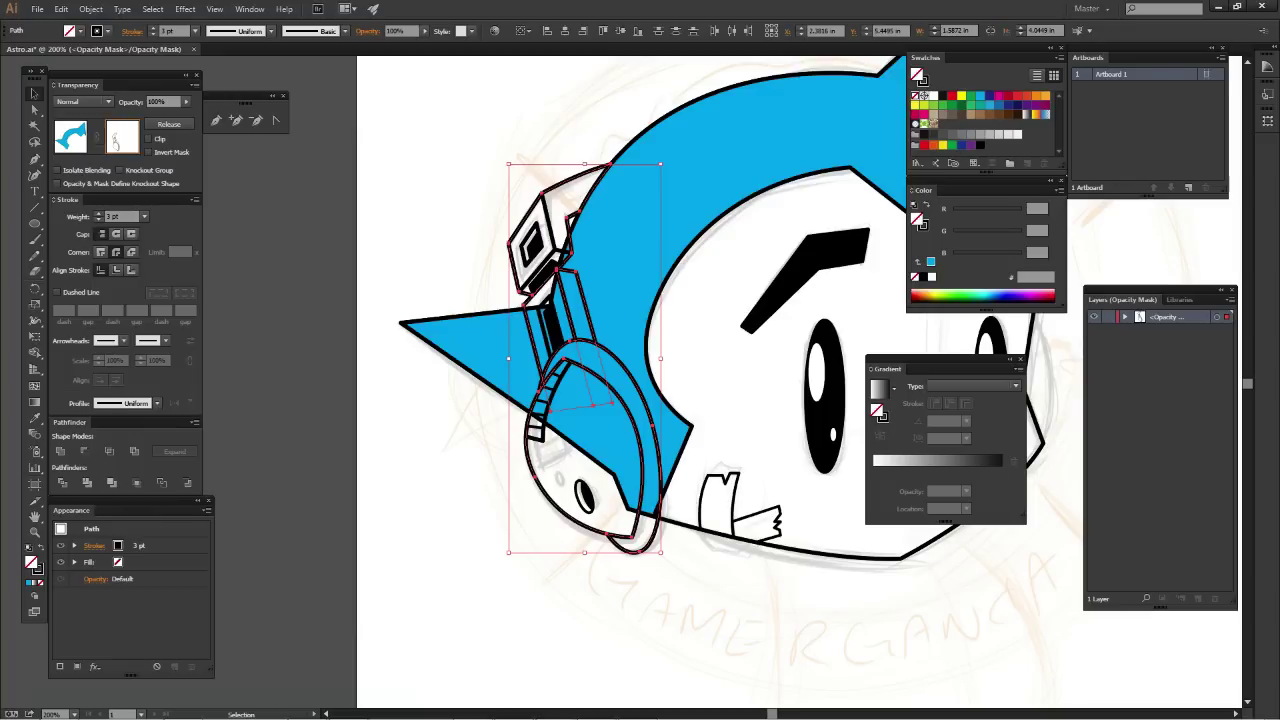
click(922, 96)
key(ctrl+shift+a)
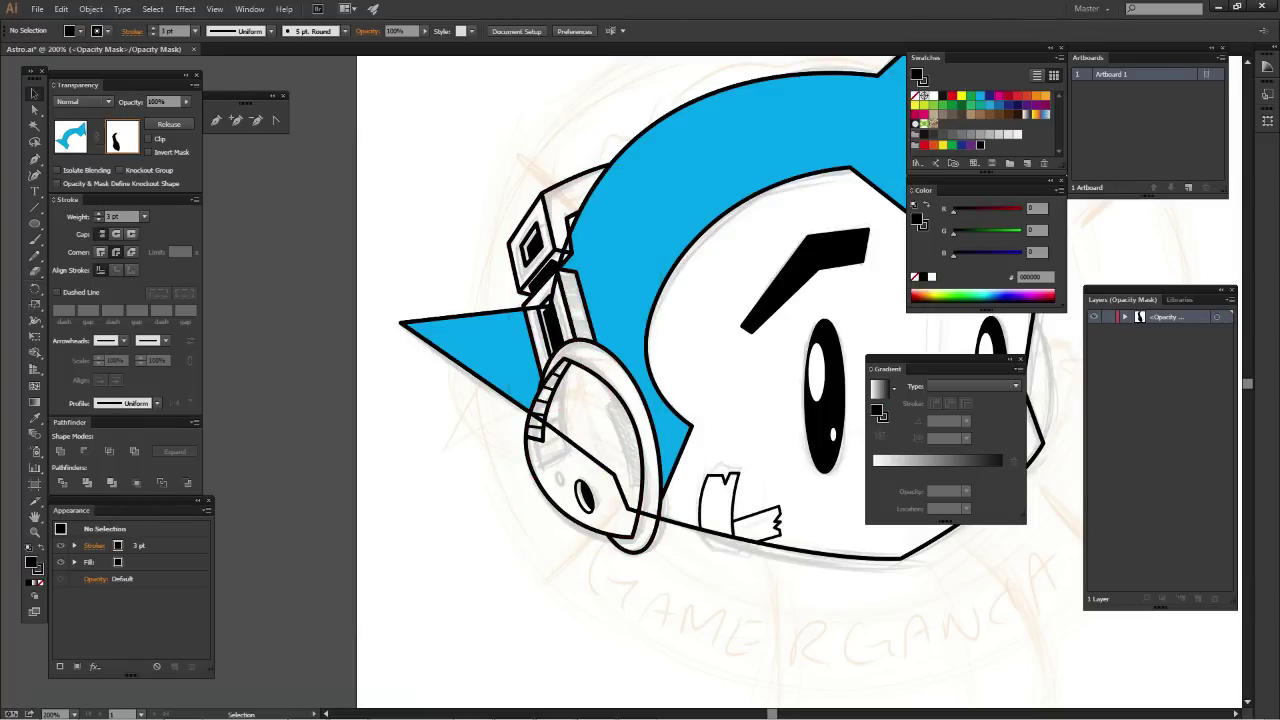
click(71, 137)
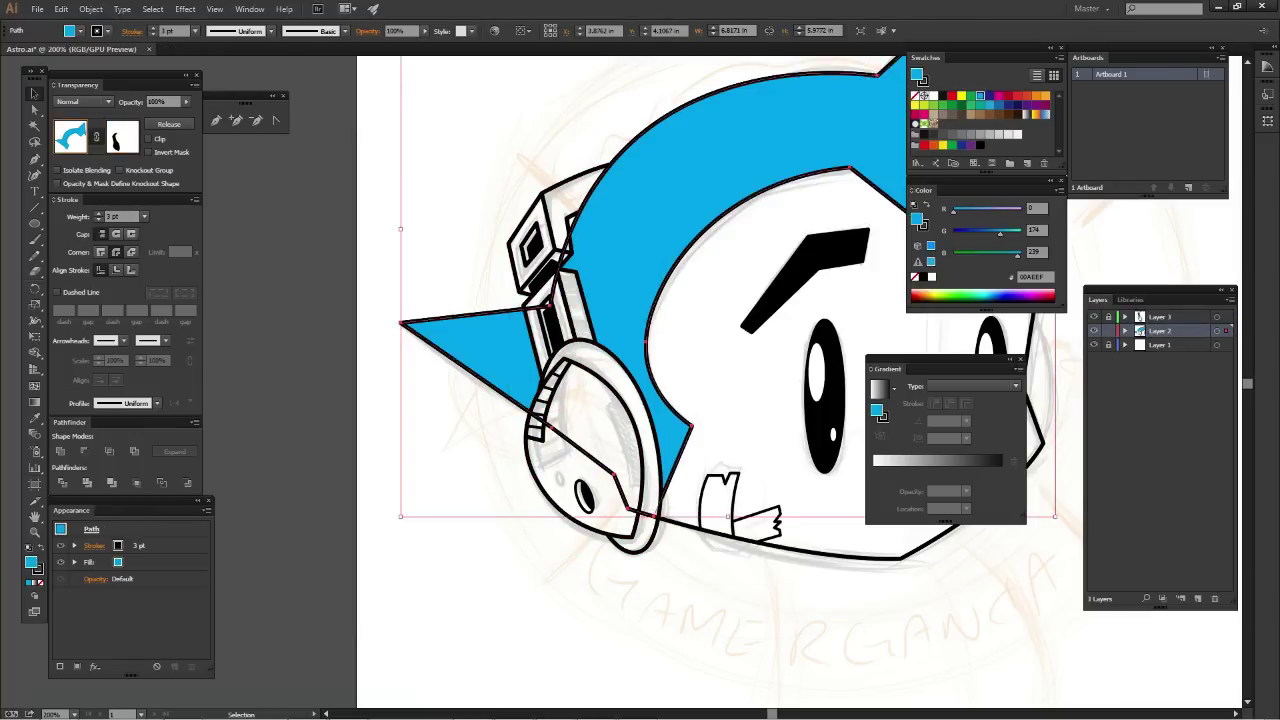
key(ctrl+shift+a)
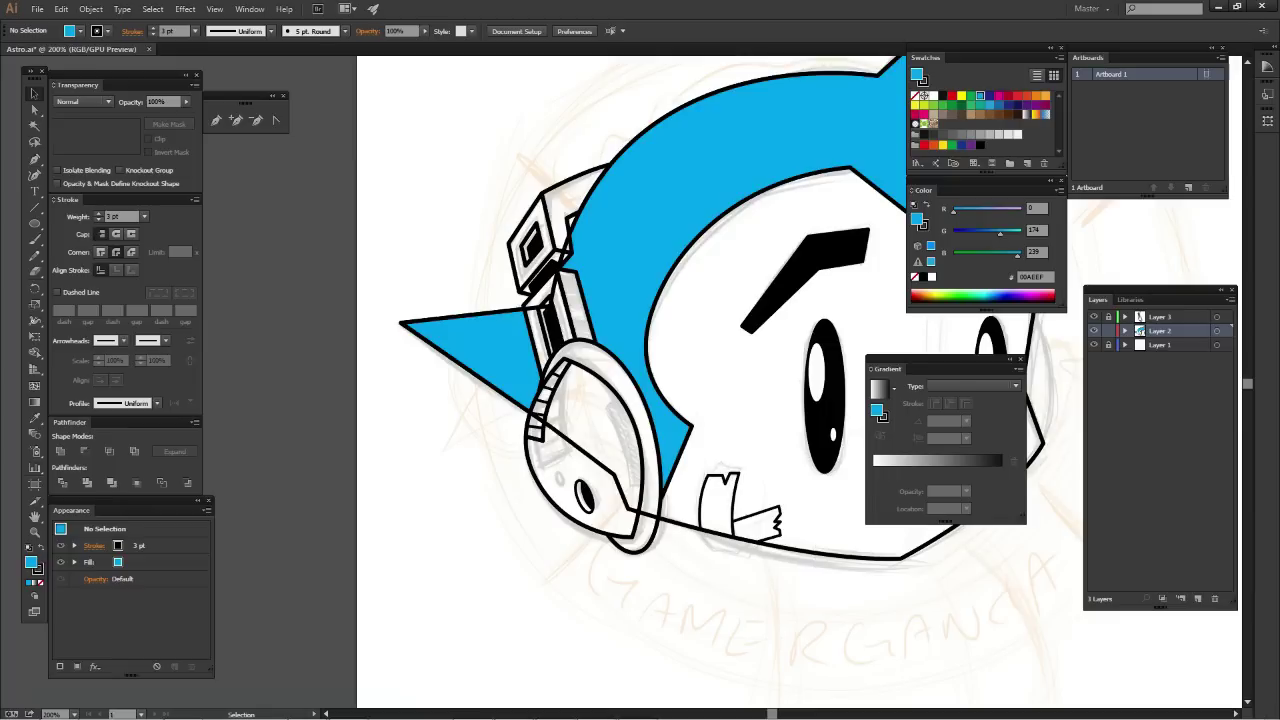
Apply the same black headphone opacity mask to the hair outline path
key(ctrl+z)
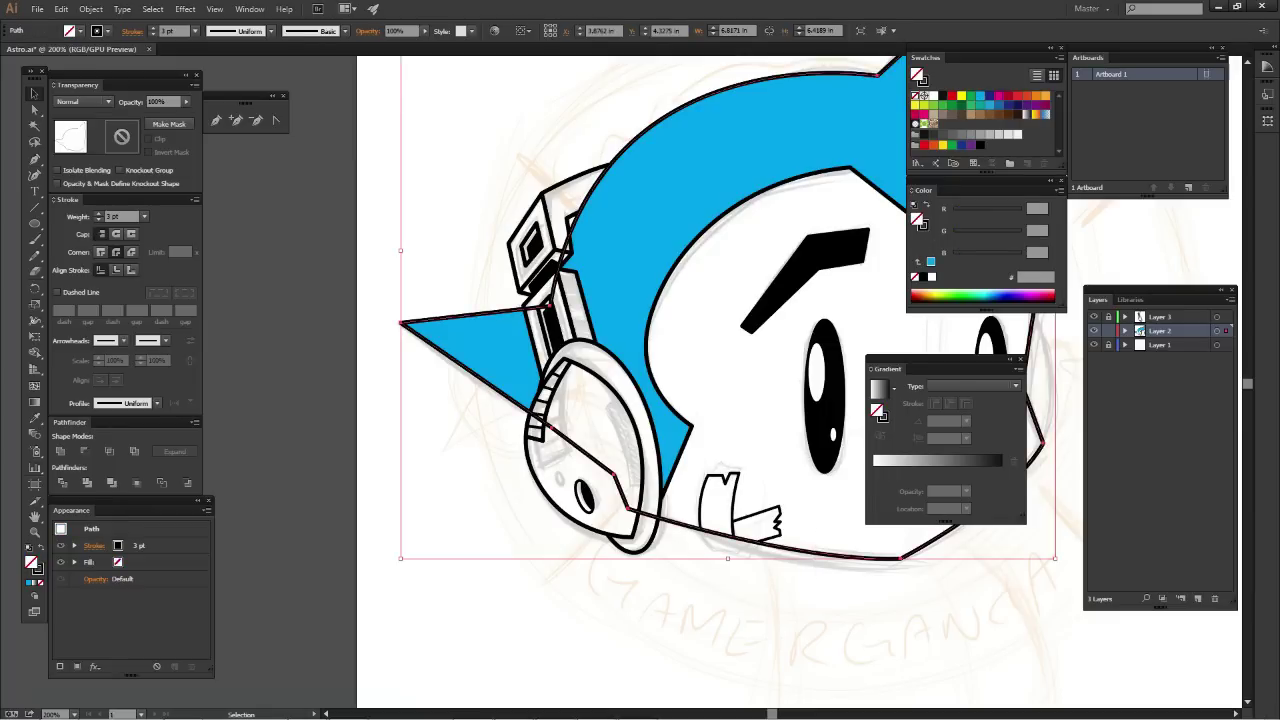
click(169, 124)
key(ctrl+f)
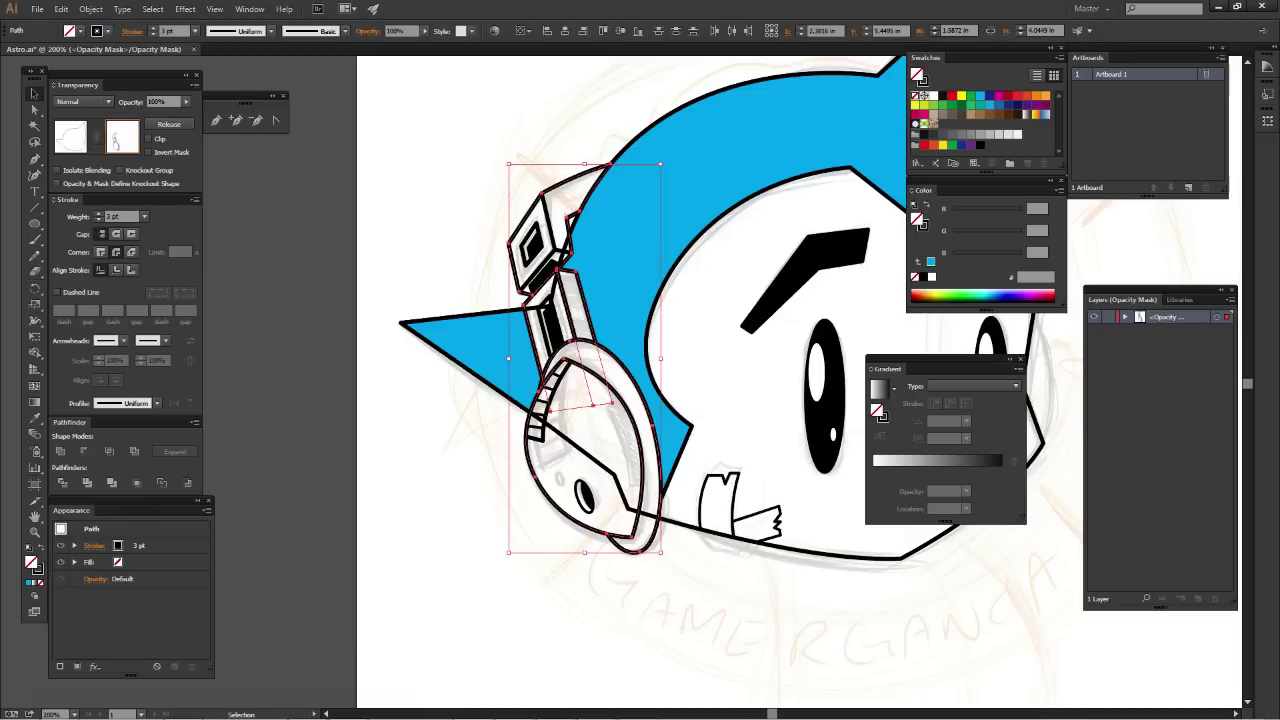
click(923, 95)
key(ctrl+shift+a)
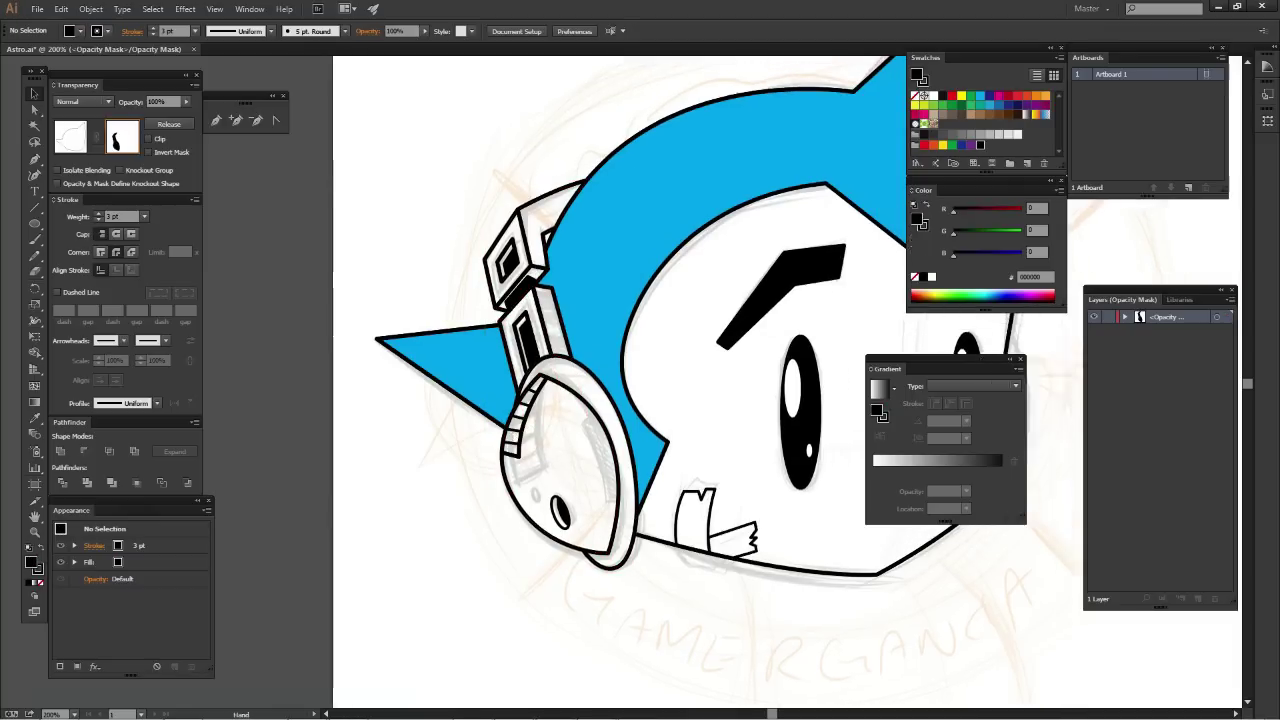
click(70, 135)
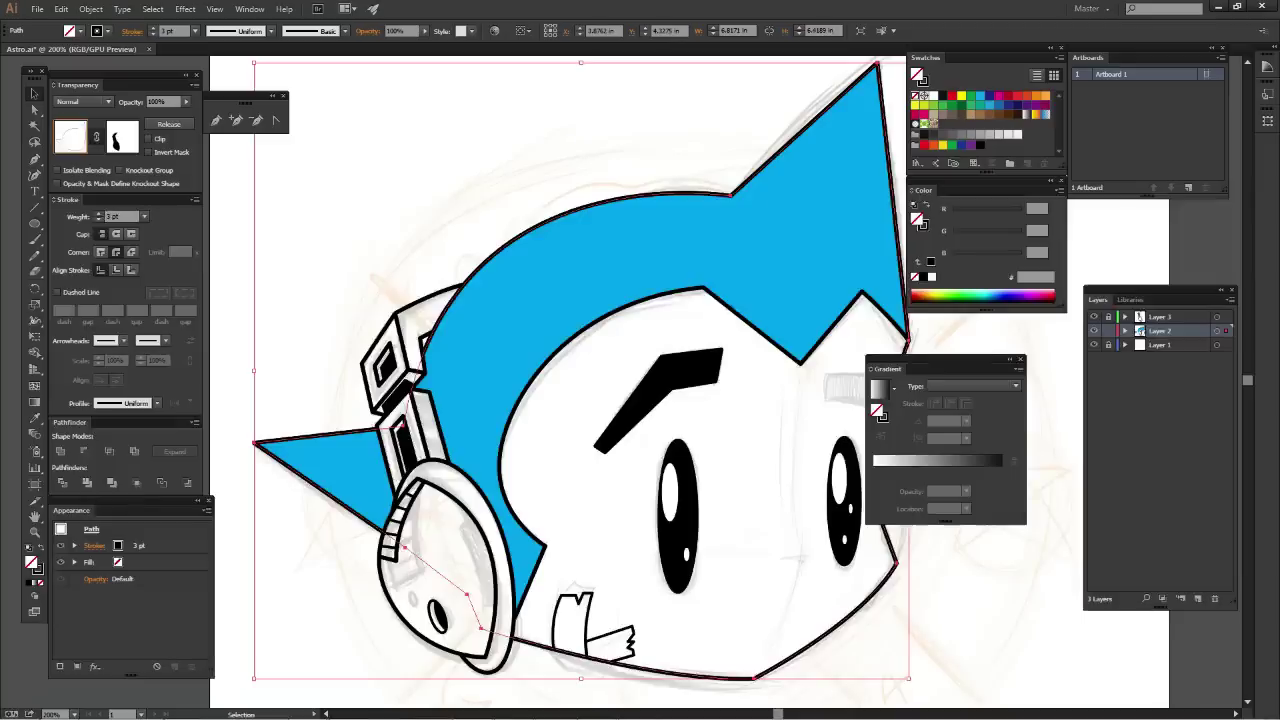
key(ctrl+shift+a)
Change the hair fill from 00AEEF blue to solid black
click(756, 321)
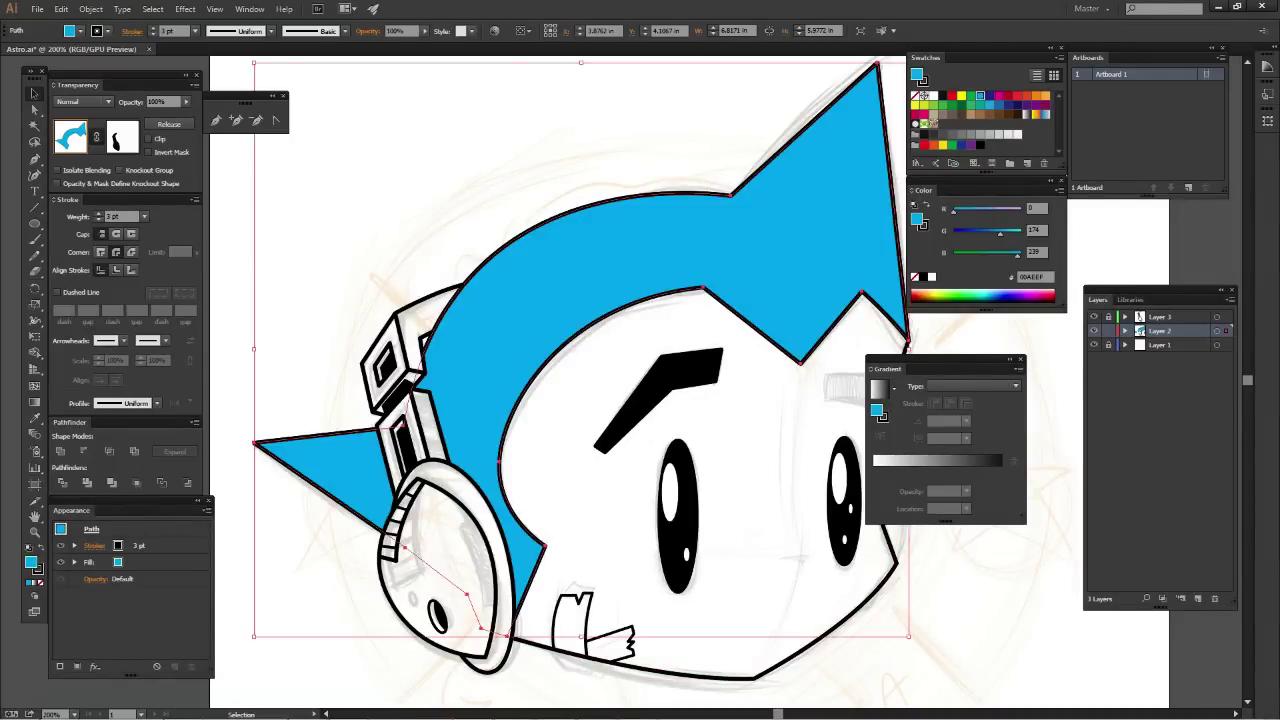
click(980, 145)
key(ctrl+shift+a)
drag(700, 450, 626, 334)
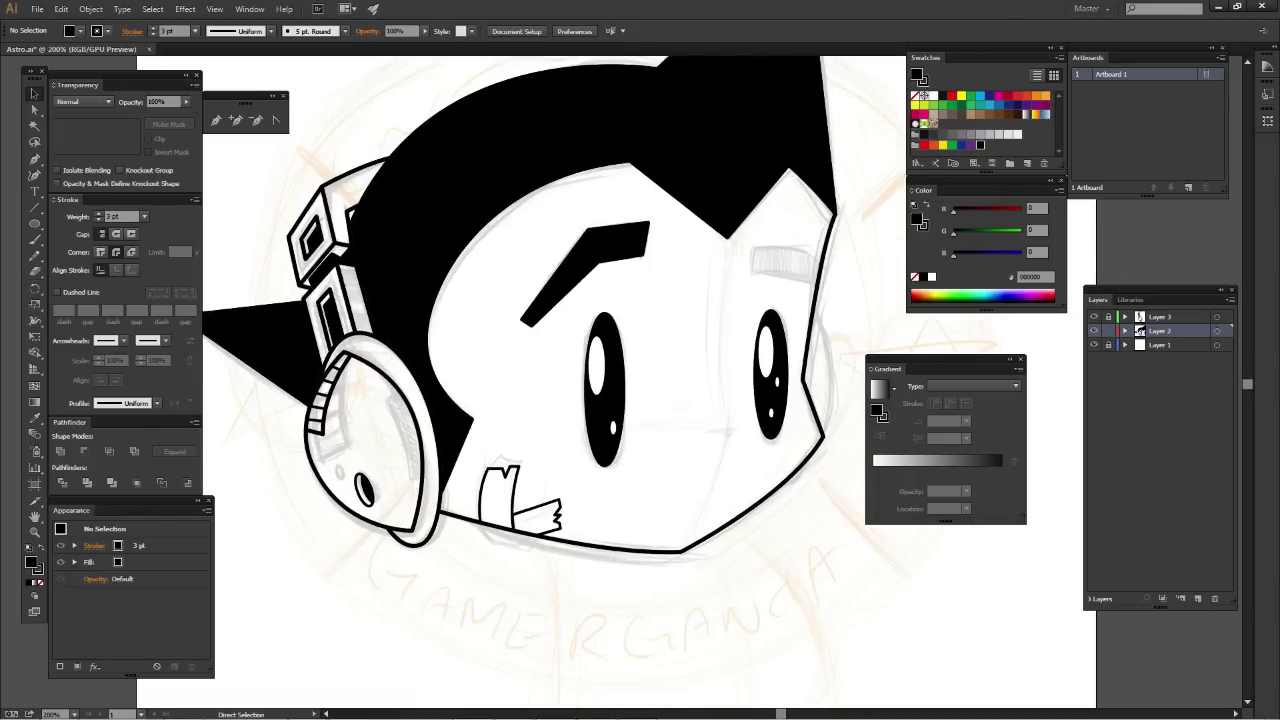
Save the file, add Layer 4 above Layer 3, and zoom in on the headphone rim
key(ctrl+s)
click(1198, 598)
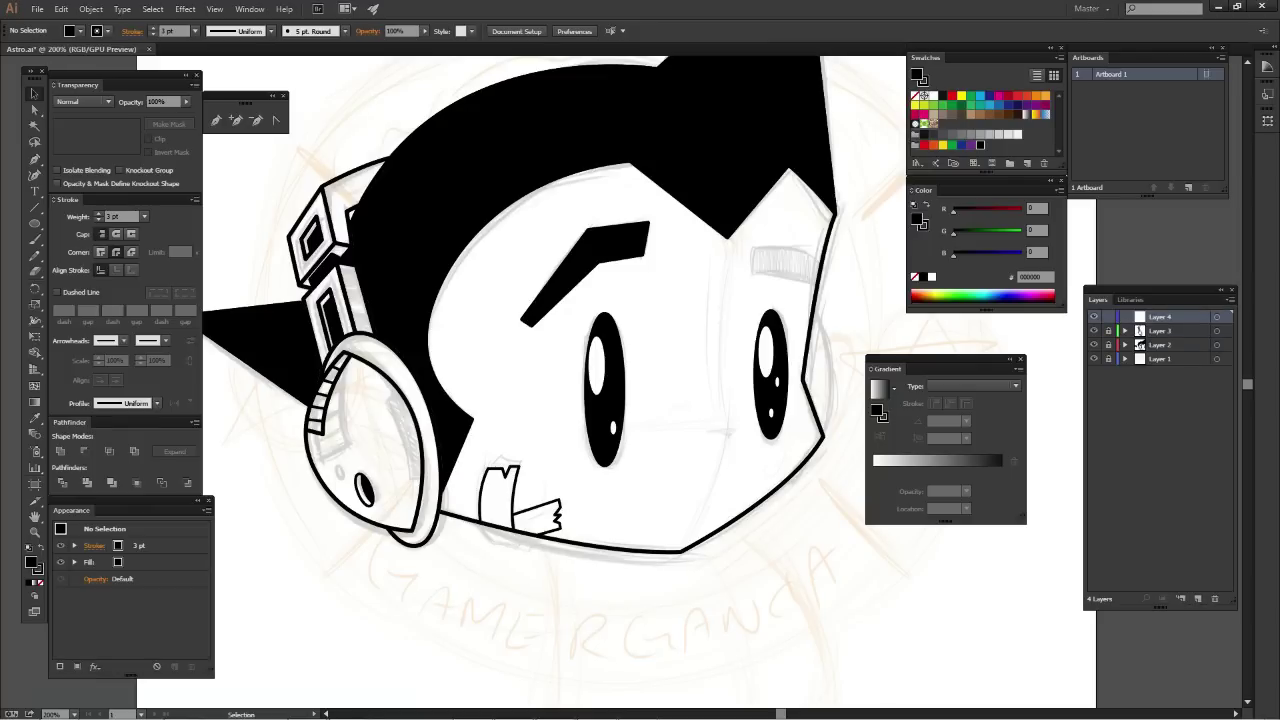
key(ctrl+equal)
drag(500, 400, 795, 240)
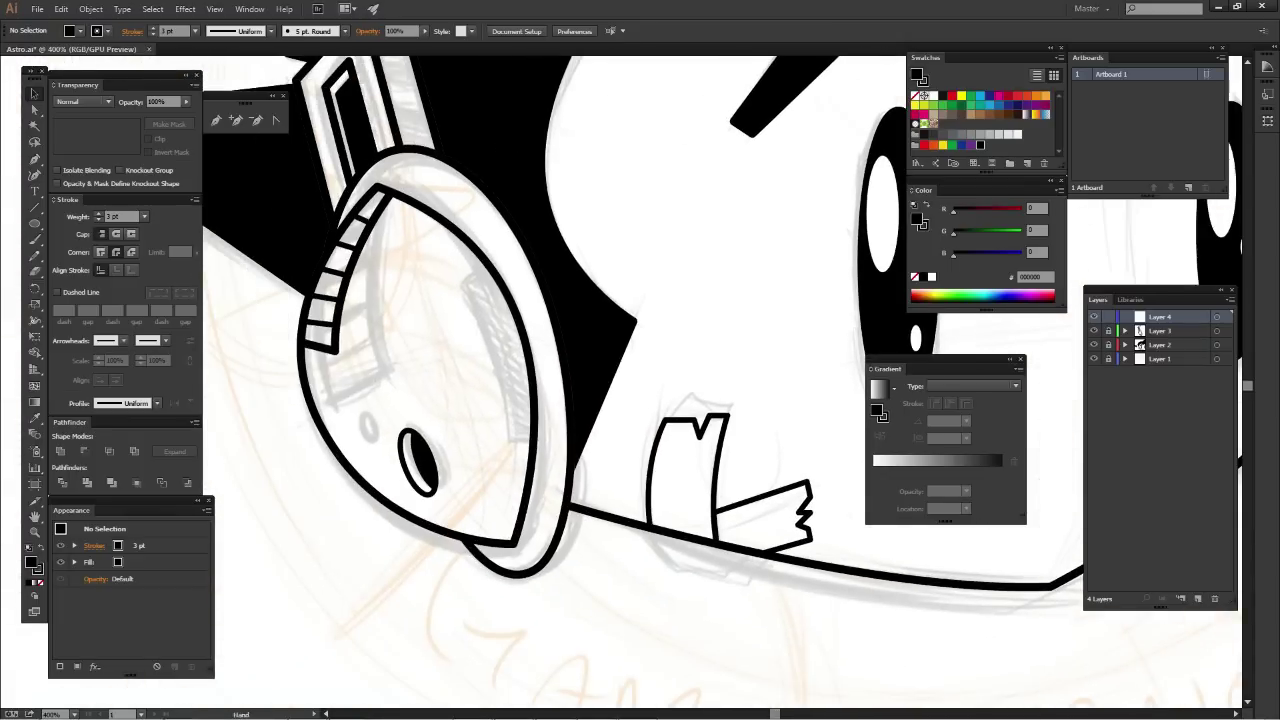
drag(500, 400, 596, 405)
key(ctrl+equal)
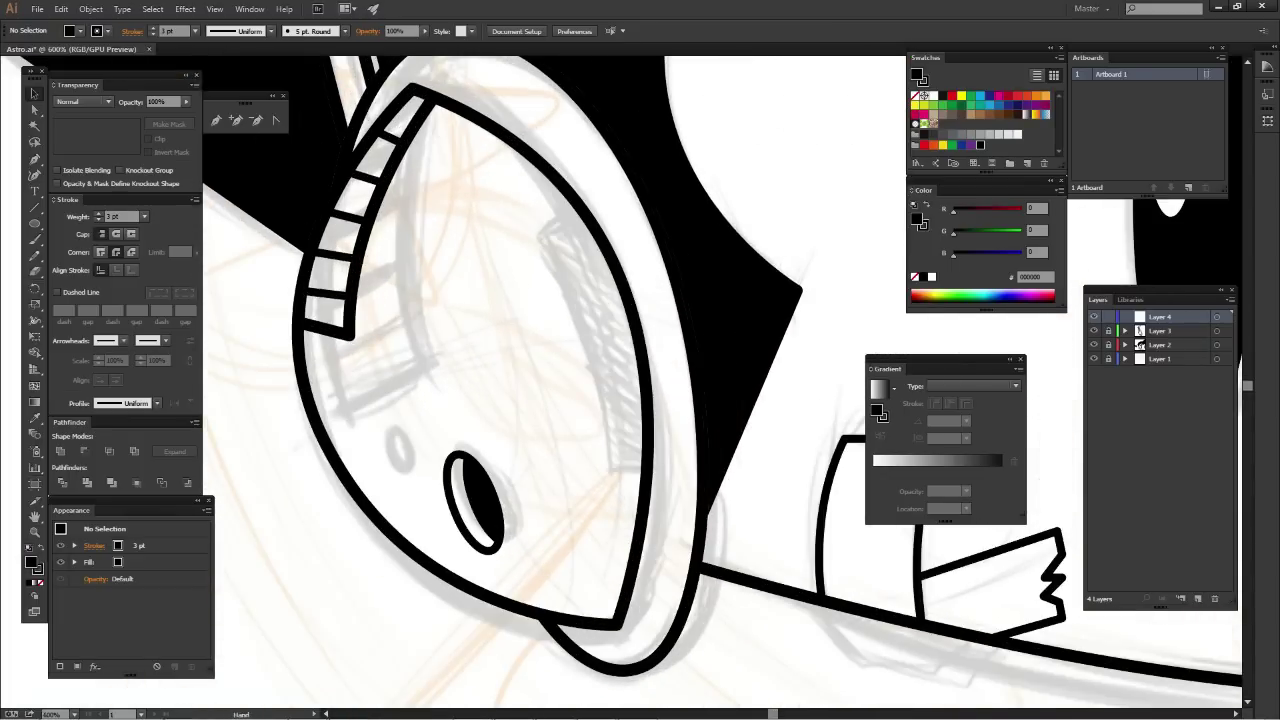
mouse_move(600, 300)
mouse_down()
mouse_move(585, 415)
mouse_move(605, 480)
mouse_move(630, 490)
mouse_up()
key(p)
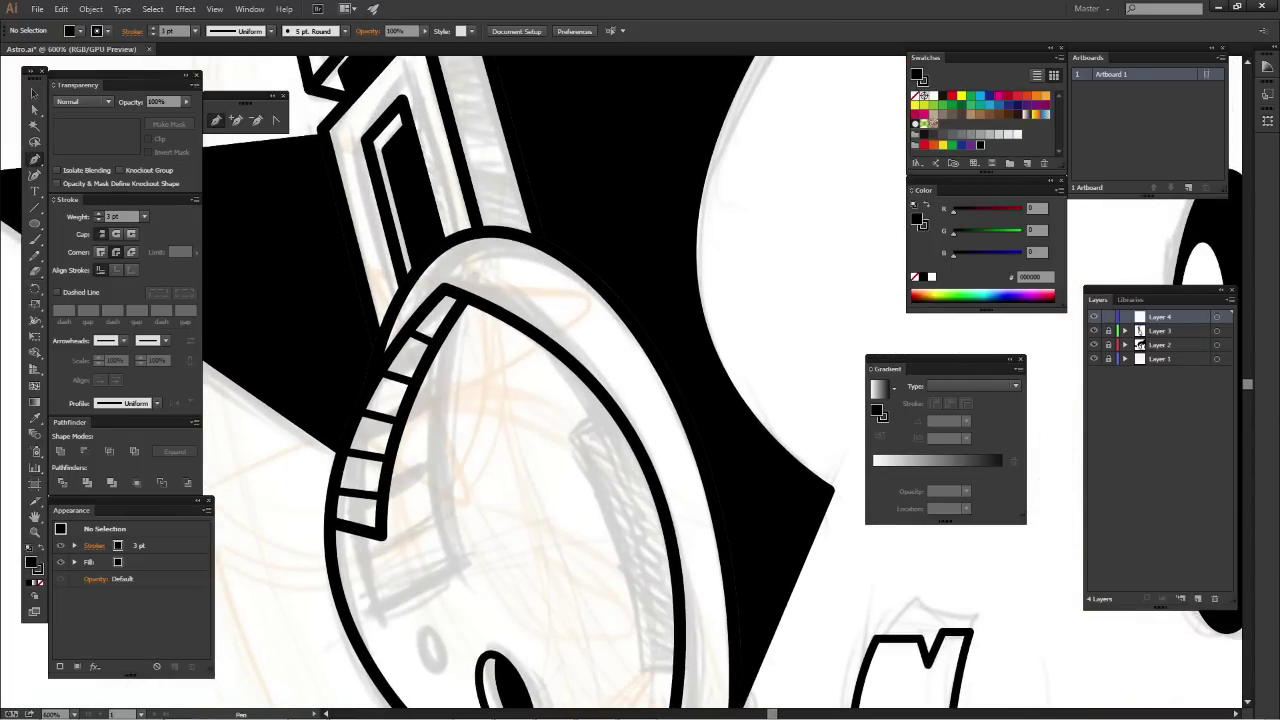
key(ctrl+equal)
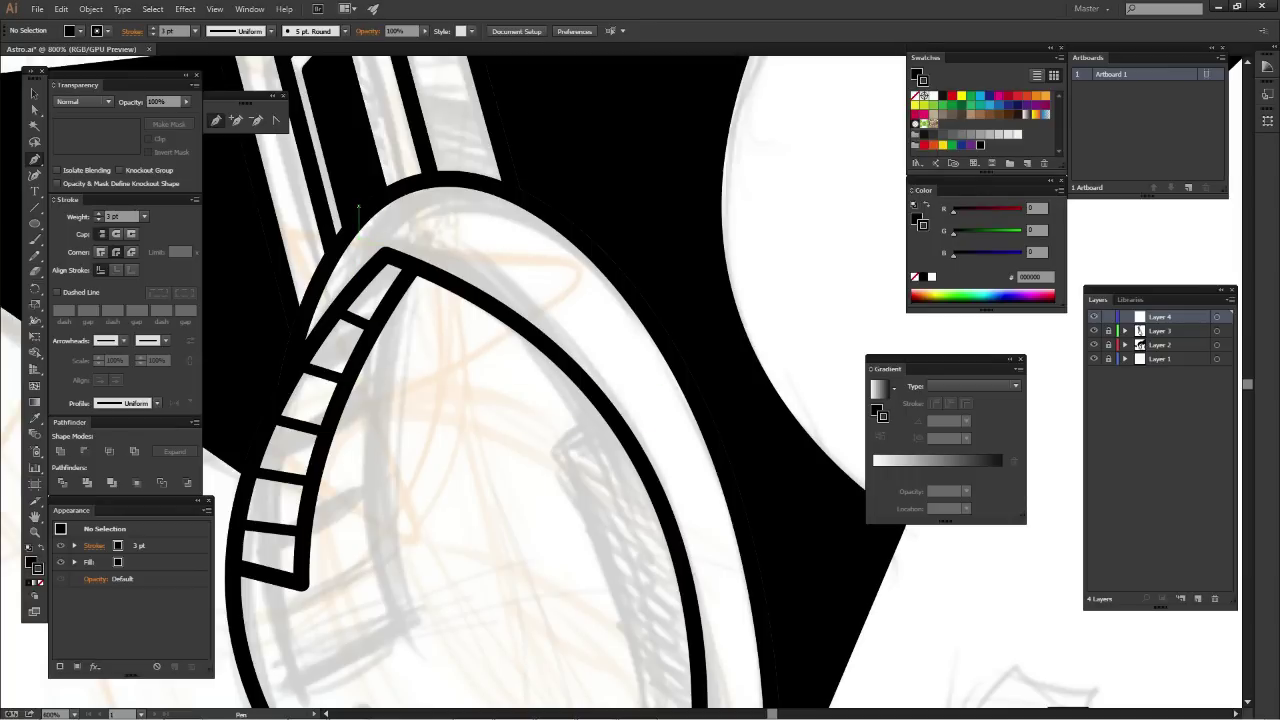
With no stroke, begin a black curved shape along the top of the headphone rim
key(slash)
click(331, 283)
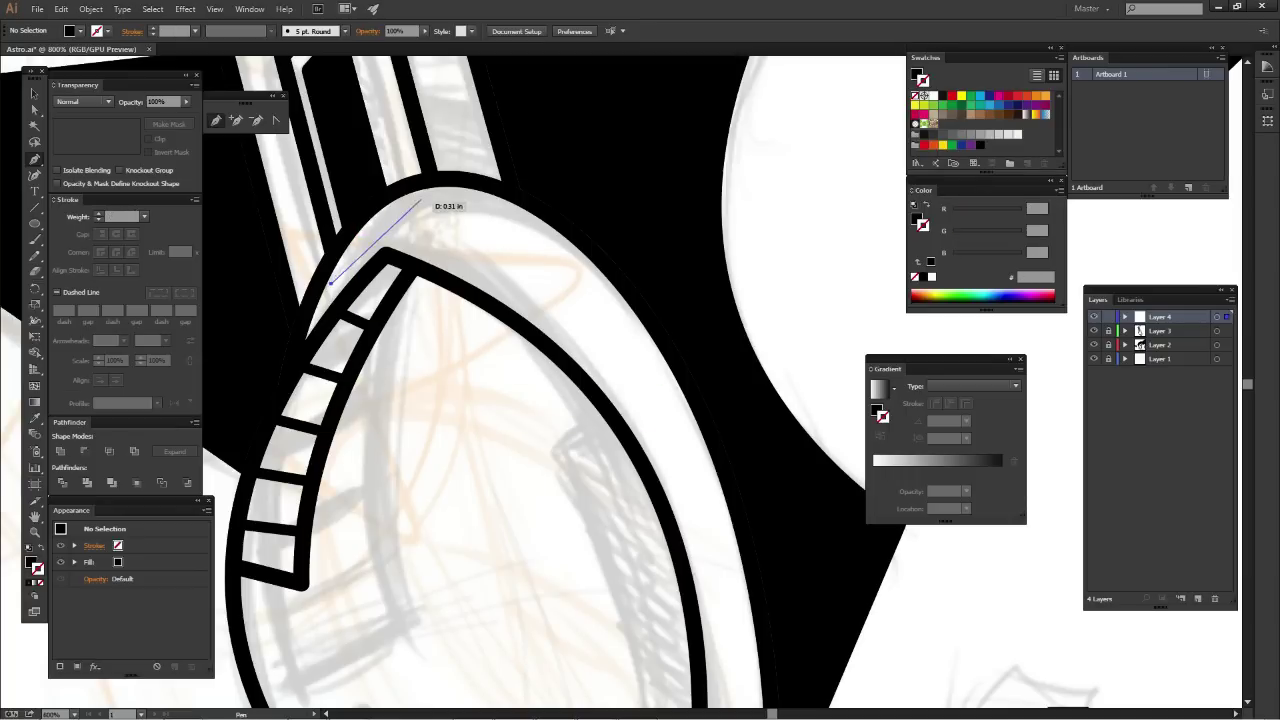
drag(450, 187, 372, 213)
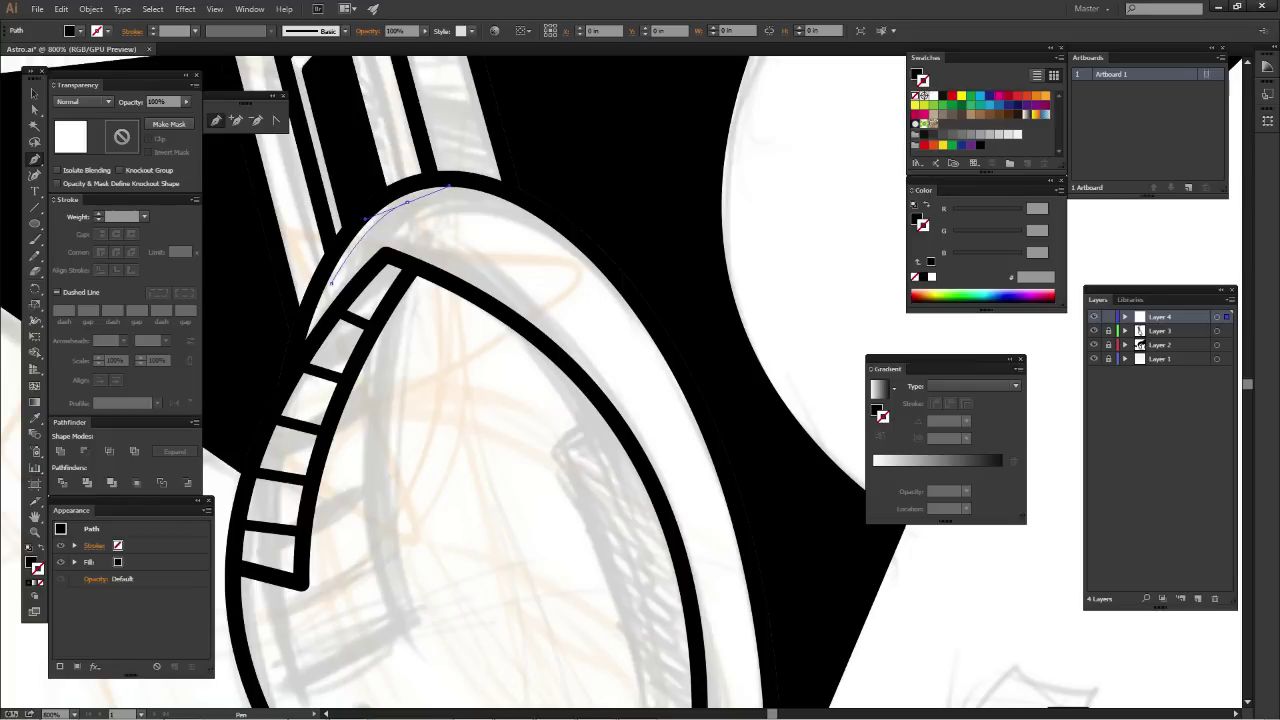
drag(555, 205, 598, 240)
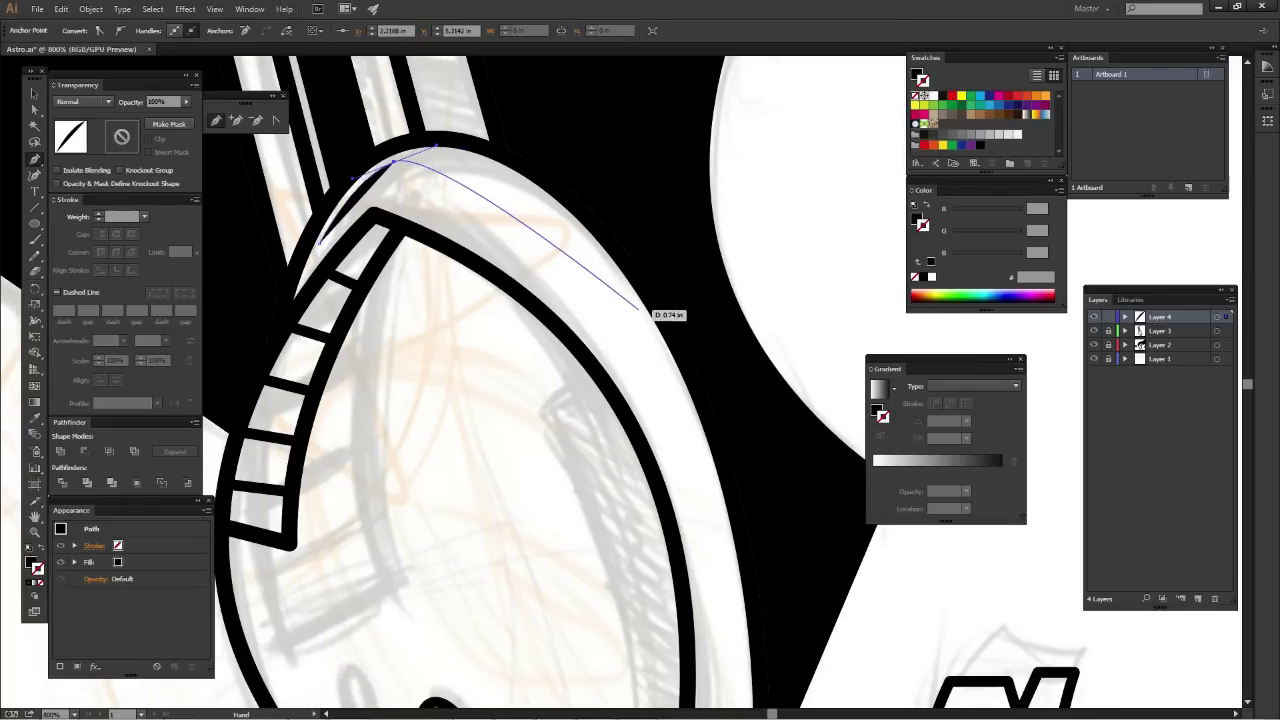
drag(640, 312, 735, 460)
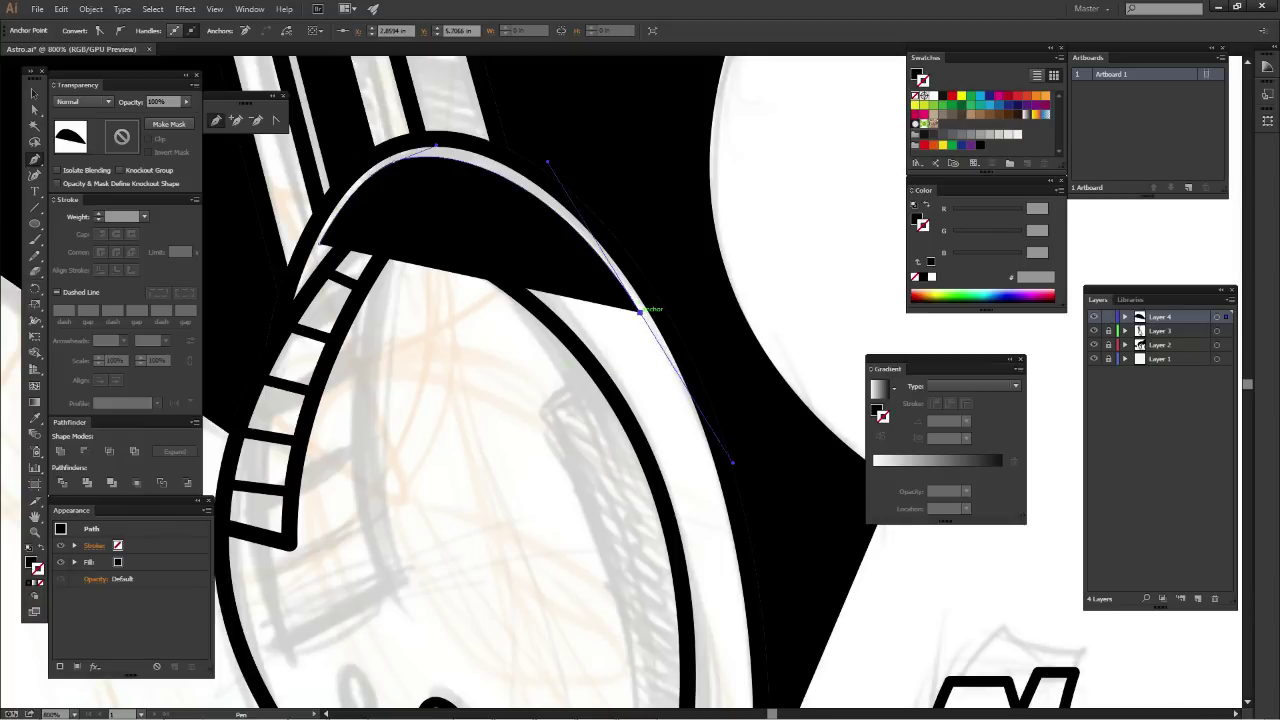
Bring the shape back along the rim top to close a thin crescent, then deselect
click(640, 312)
drag(402, 177, 291, 201)
click(375, 182)
drag(318, 243, 320, 244)
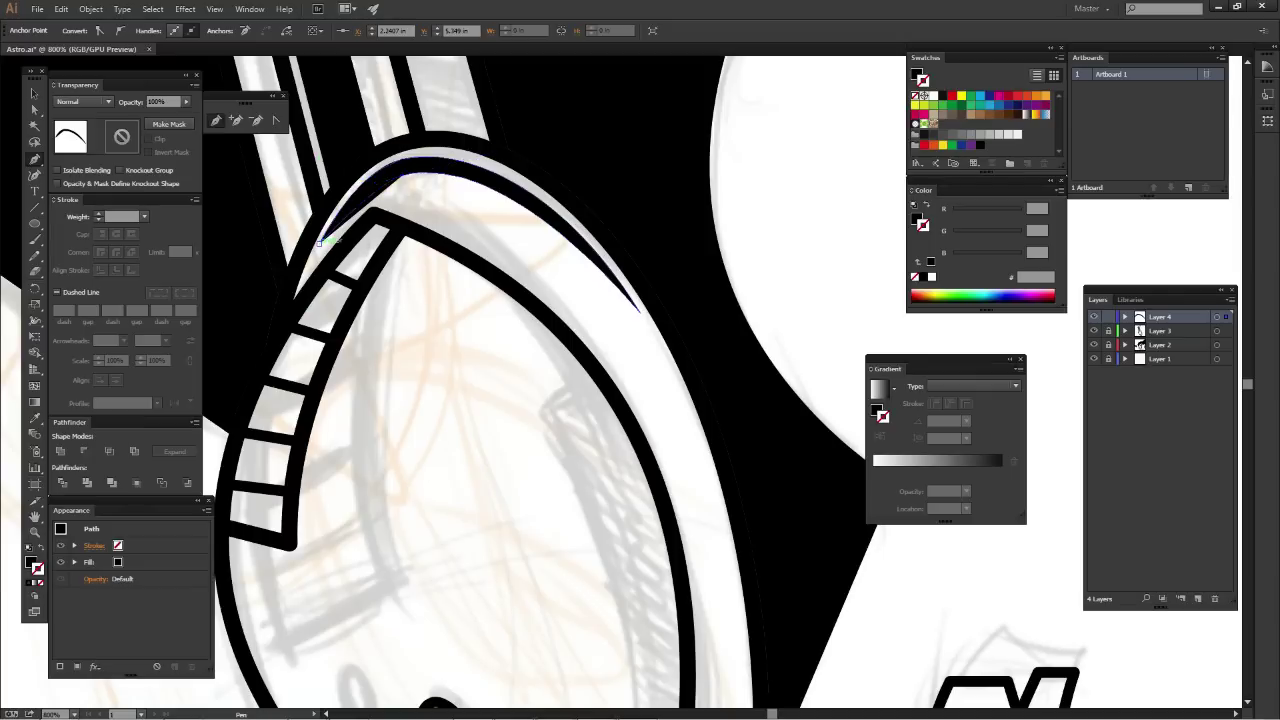
key(ctrl+shift+a)
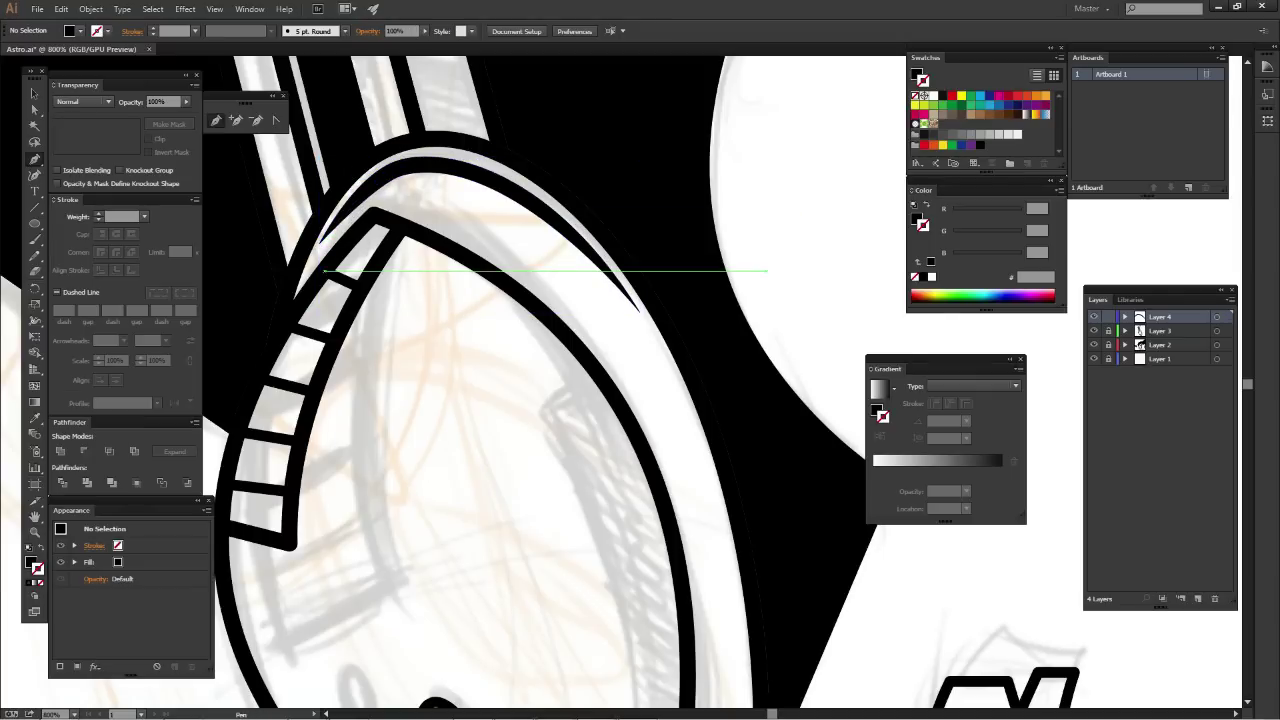
scroll(600, 330, down, 3)
scroll(600, 330, down, 3)
scroll(600, 330, up, 3)
scroll(639, 560, up, 1)
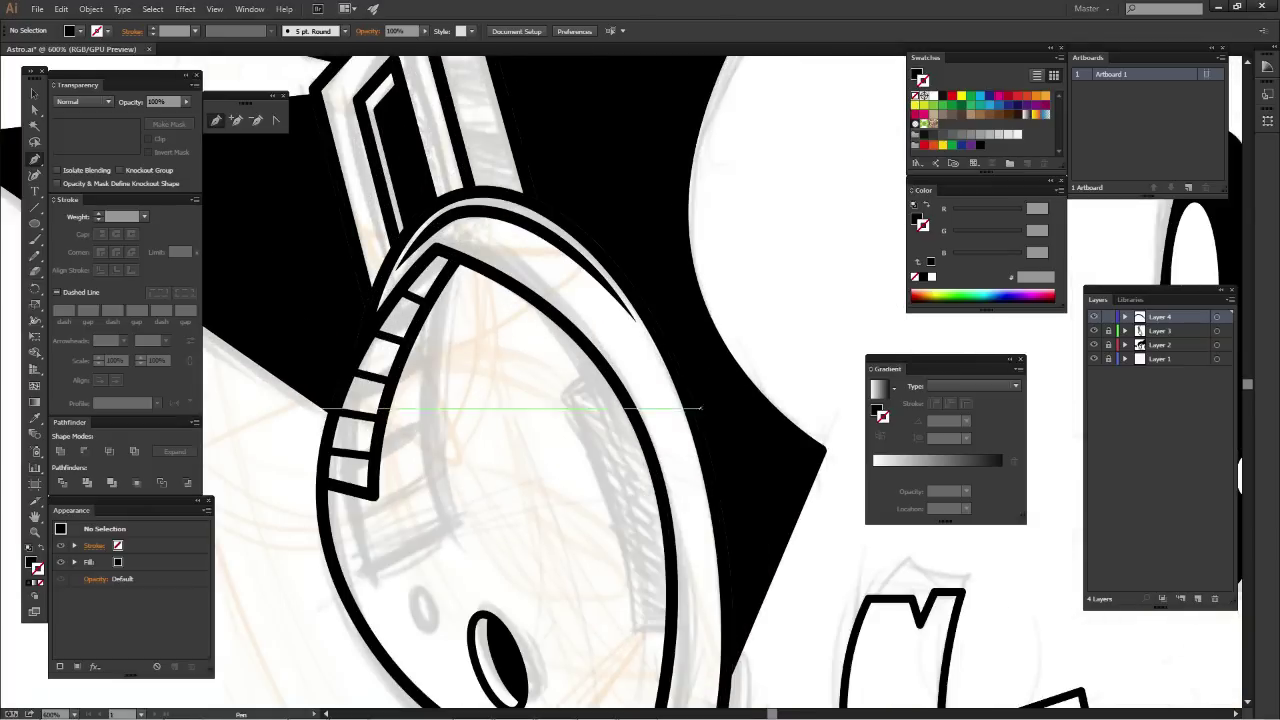
scroll(639, 560, up, 1)
Zoom in and start a black sliver along the earcup's lower edge, curving up its side
key(ctrl+plus)
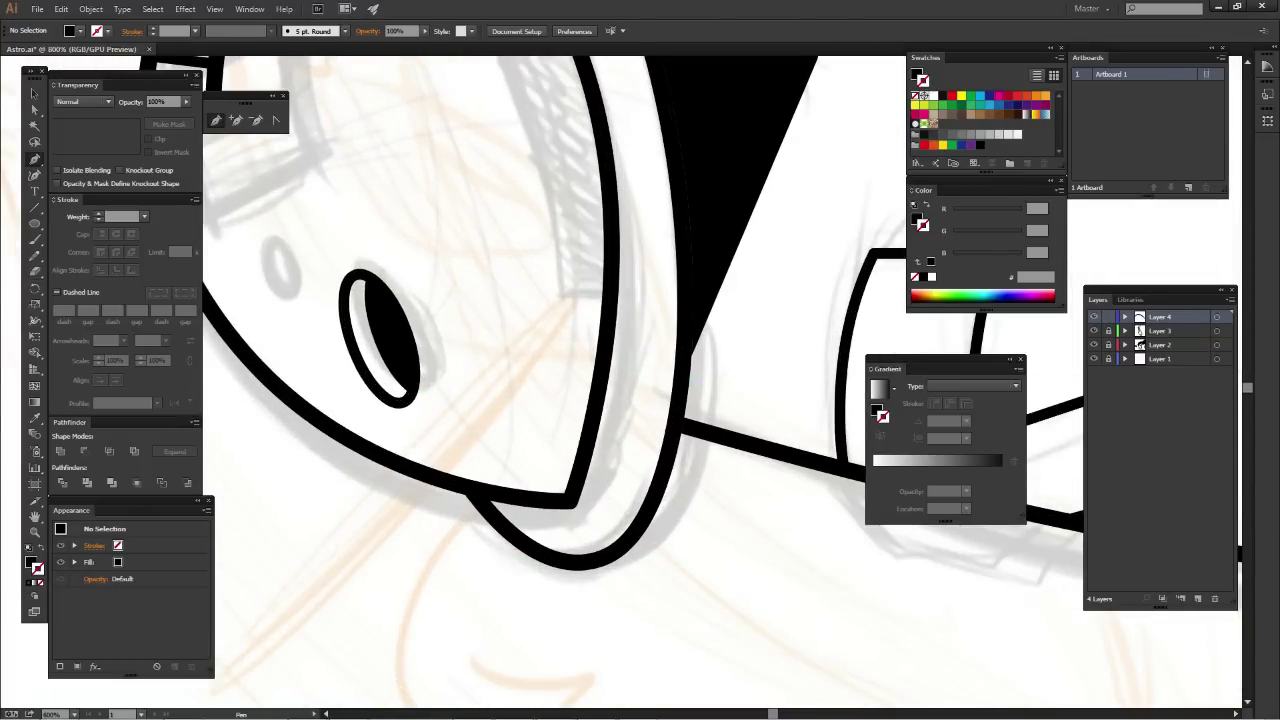
click(484, 497)
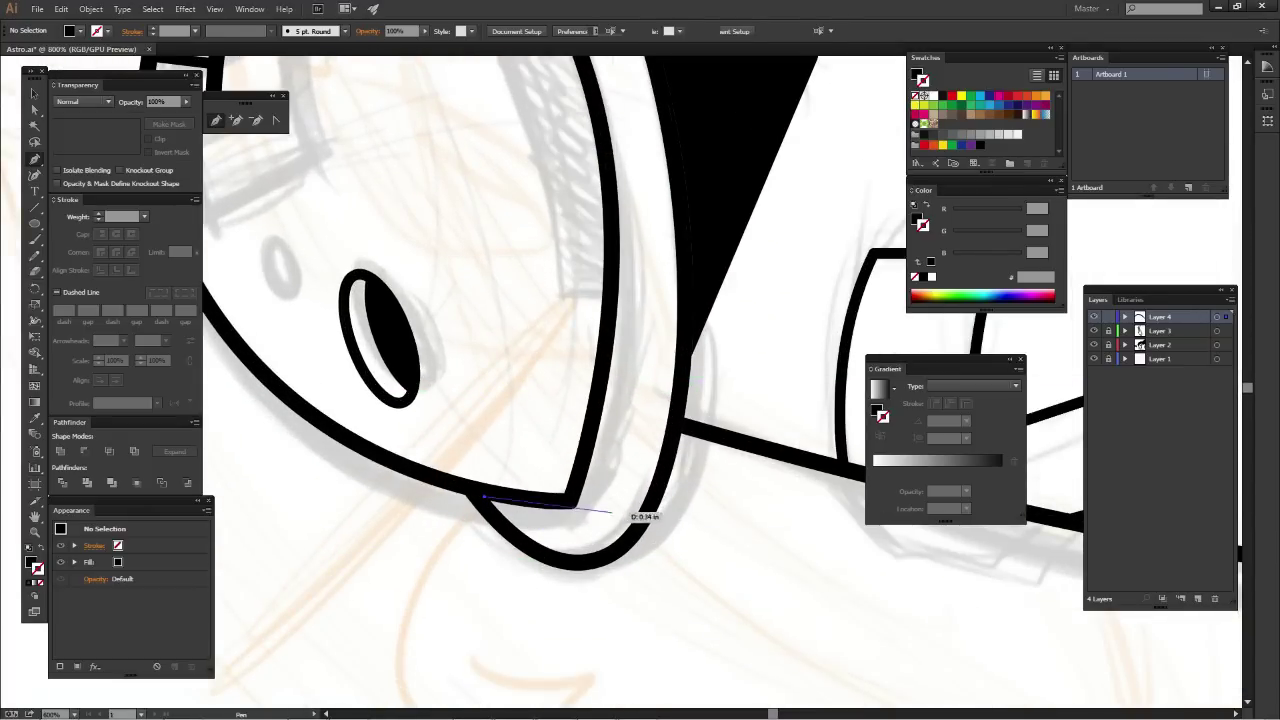
drag(580, 514, 613, 494)
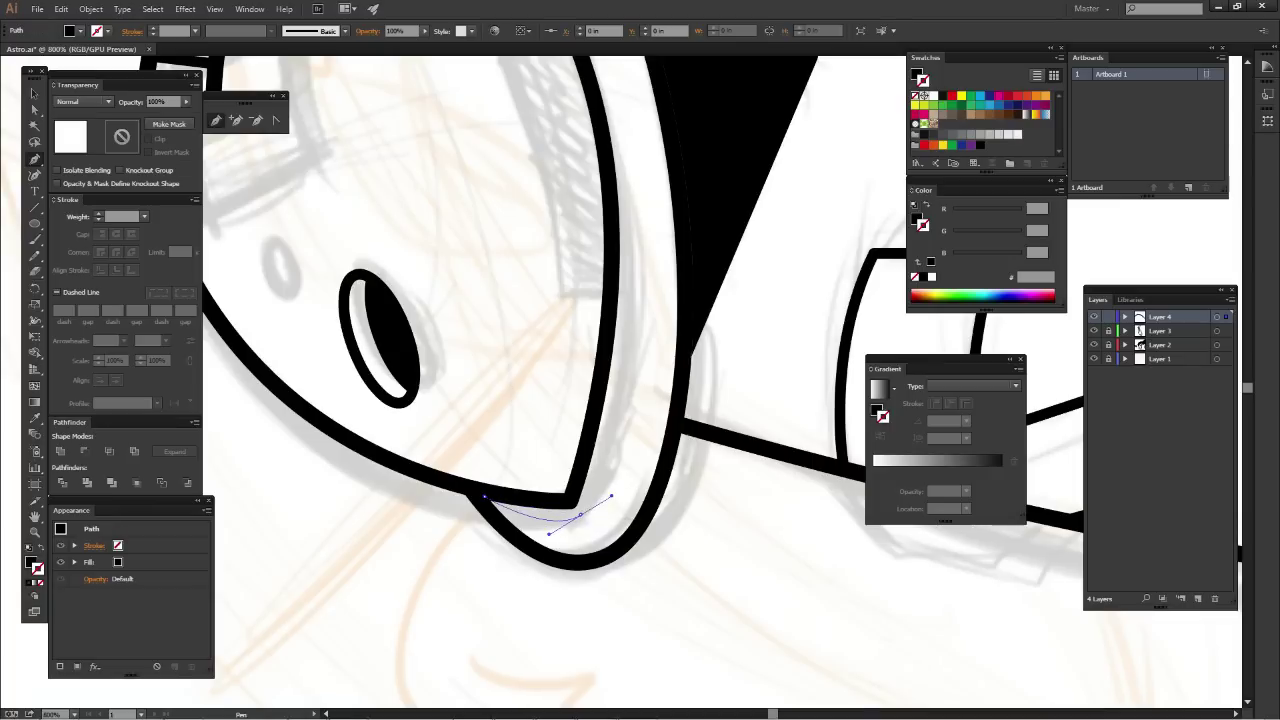
drag(668, 298, 643, 363)
click(616, 342)
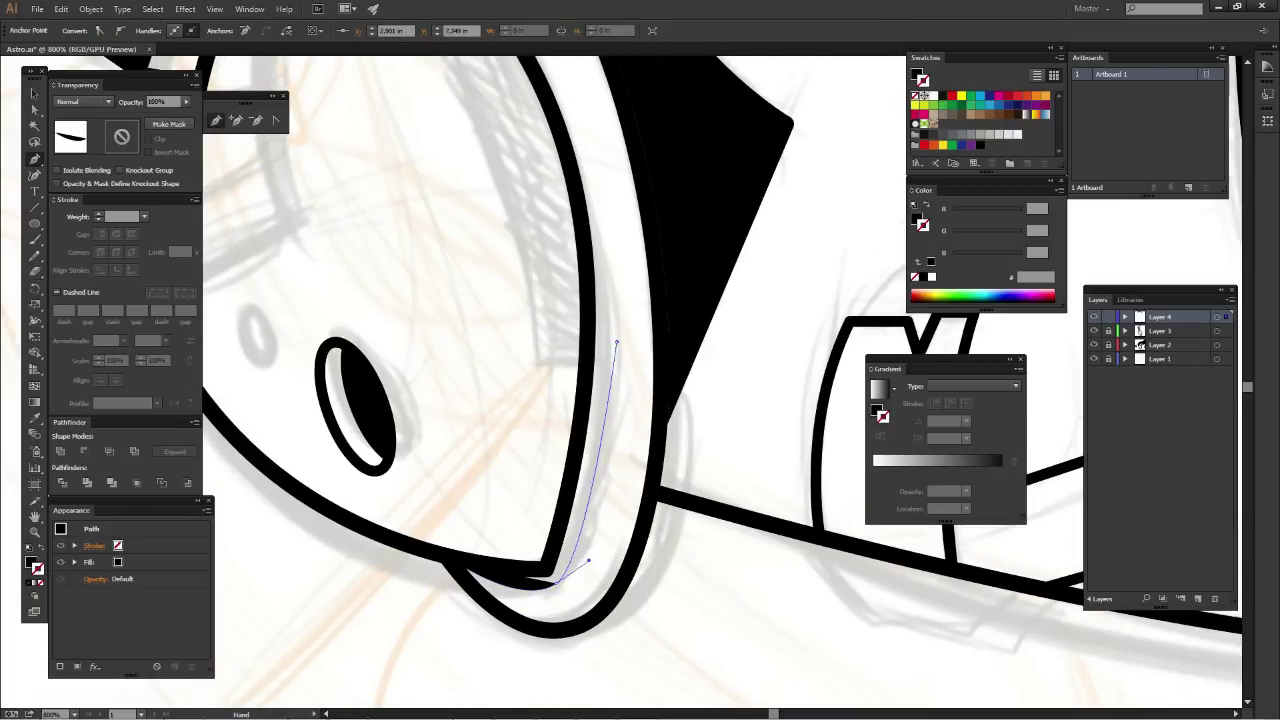
drag(625, 262, 616, 251)
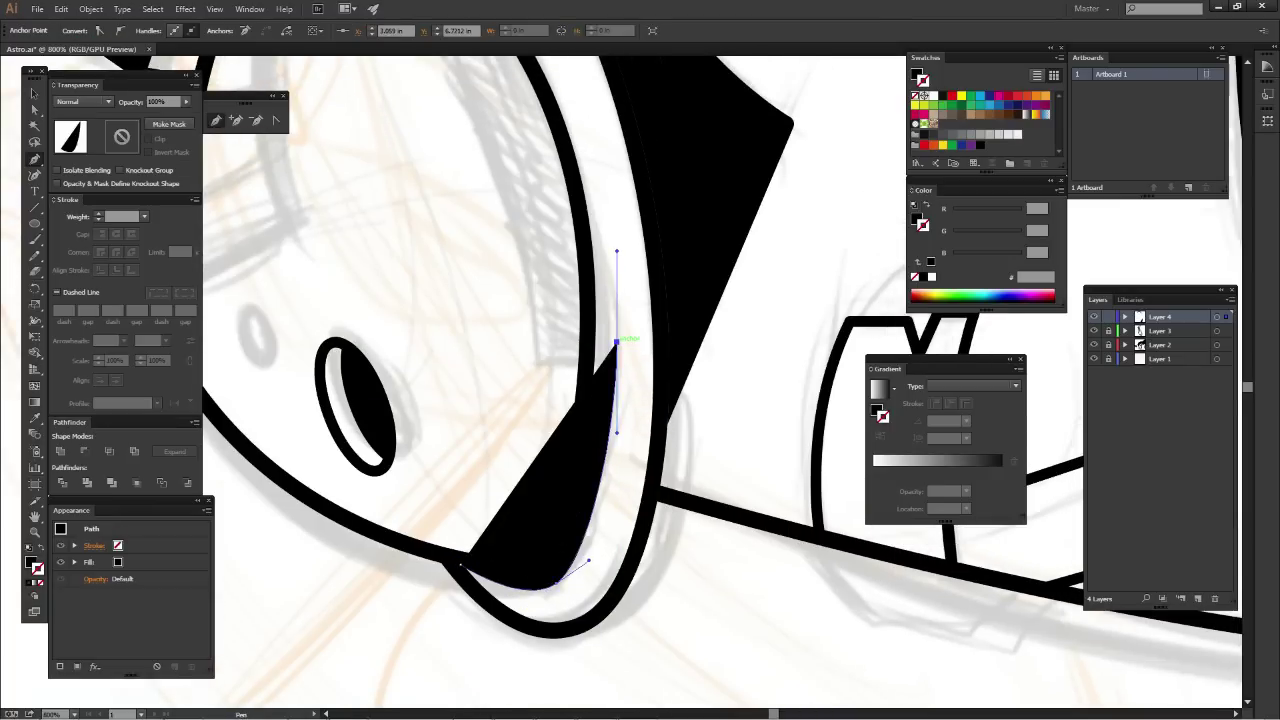
Add smooth points that narrow and reshape the sliver along the lower earcup curve
drag(653, 480, 660, 360)
drag(597, 445, 602, 430)
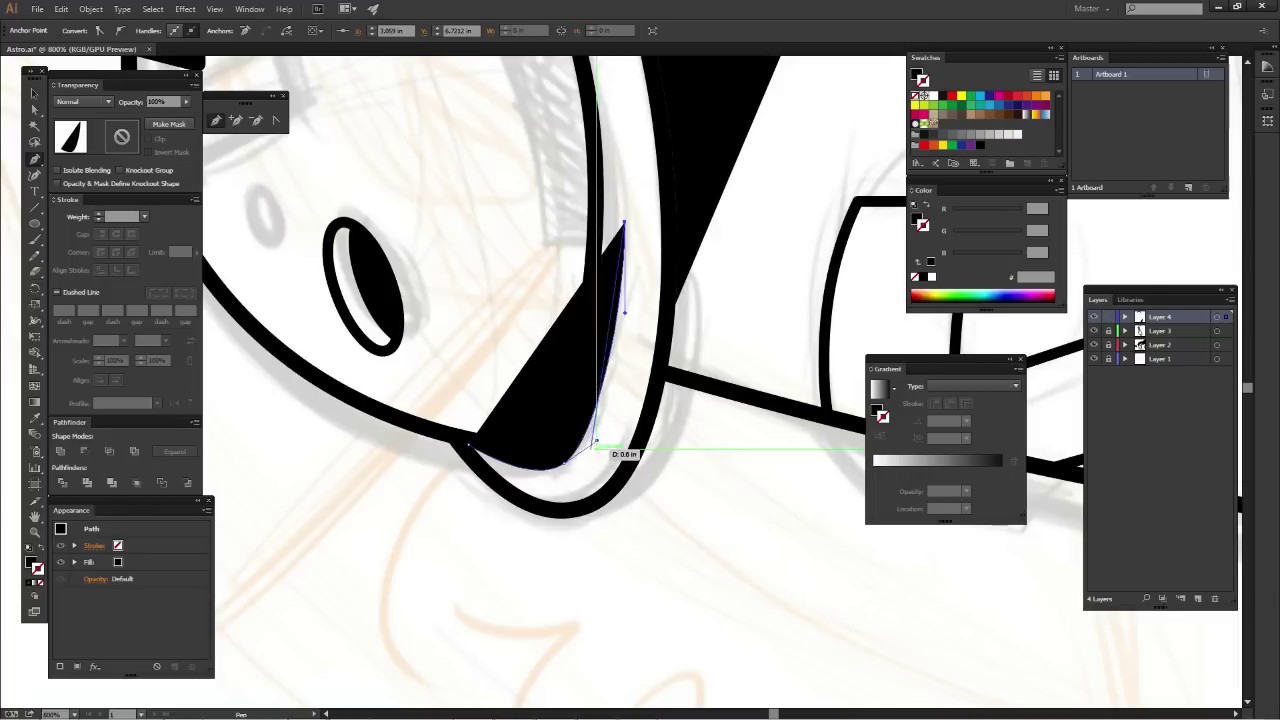
drag(567, 497, 633, 377)
click(600, 437)
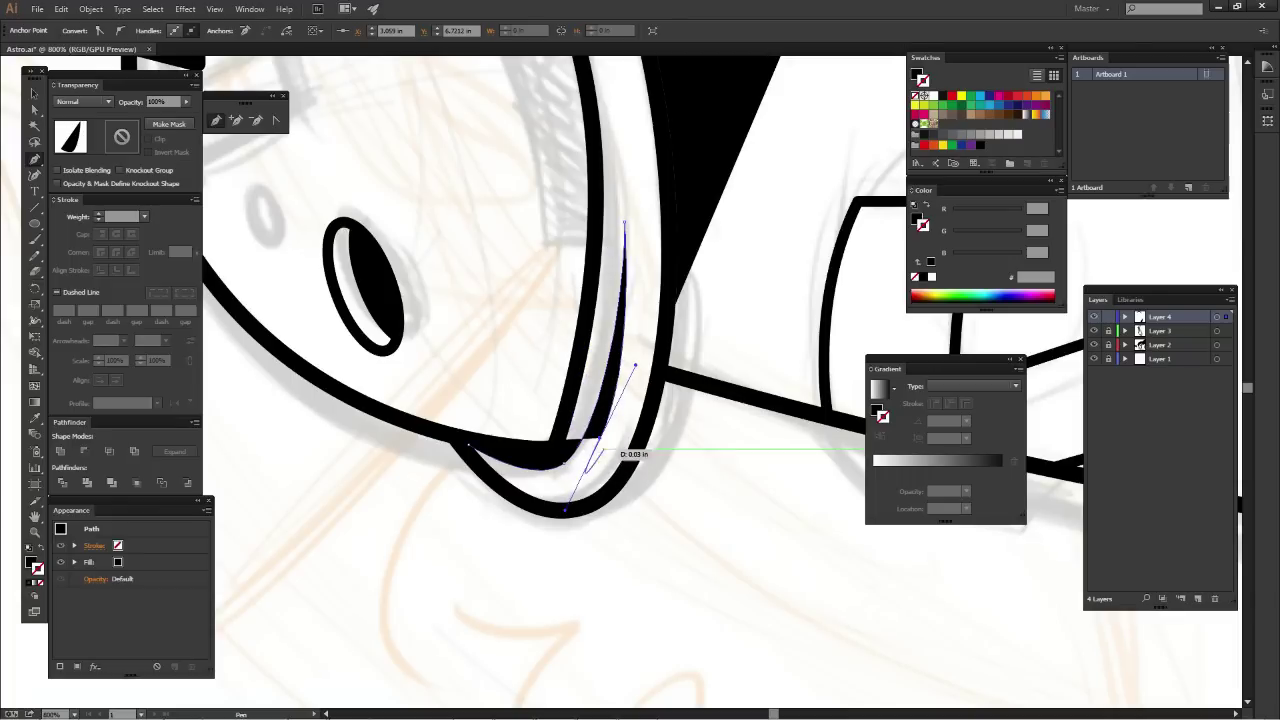
drag(592, 432, 540, 527)
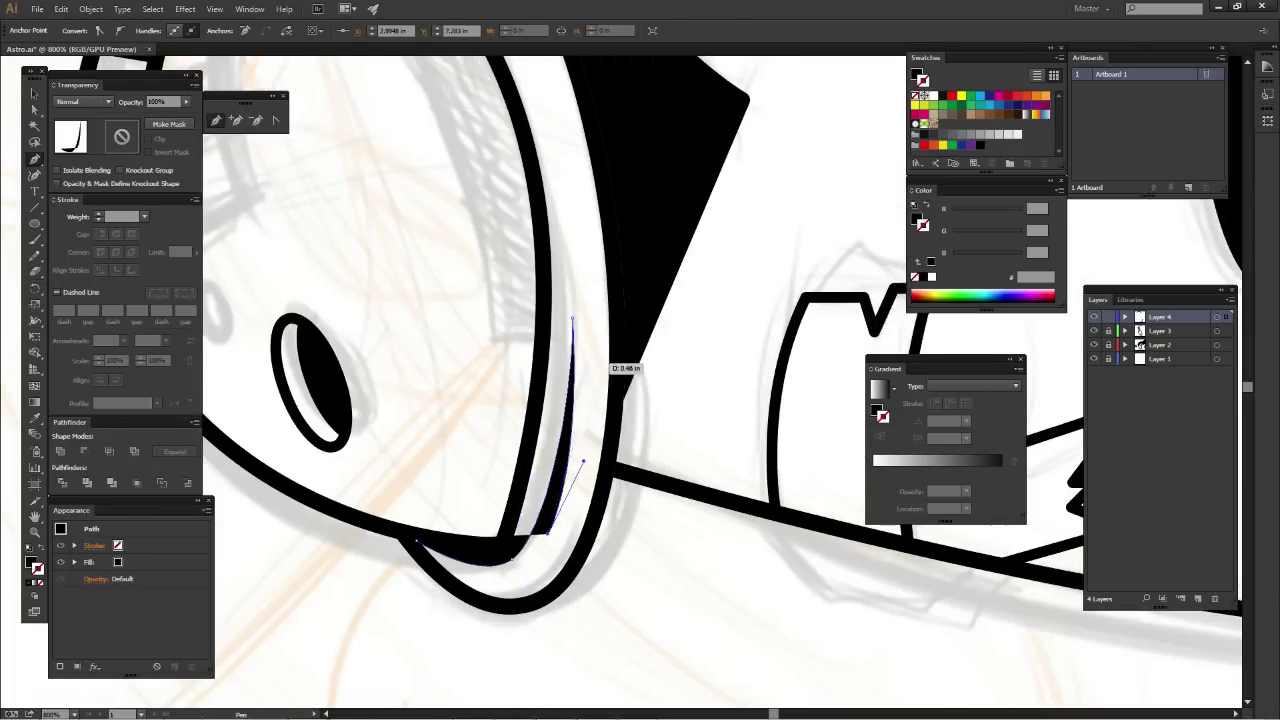
drag(596, 363, 598, 261)
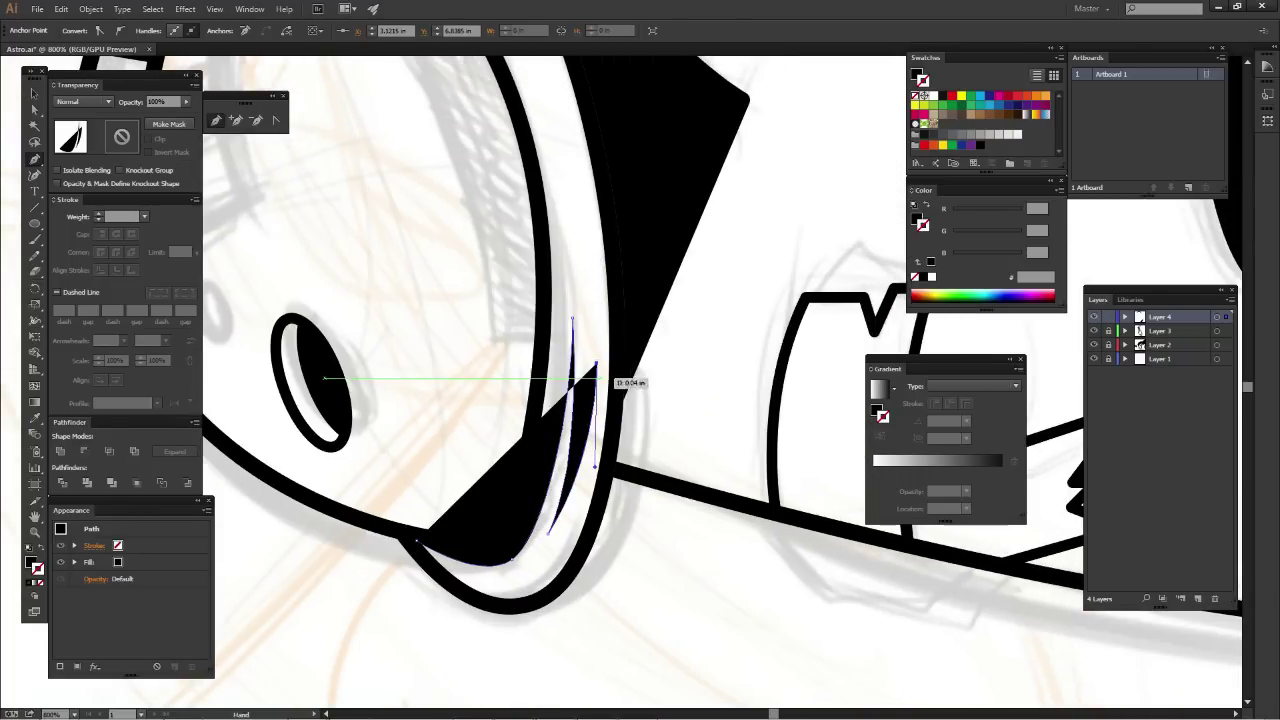
drag(620, 377, 689, 207)
drag(595, 413, 528, 446)
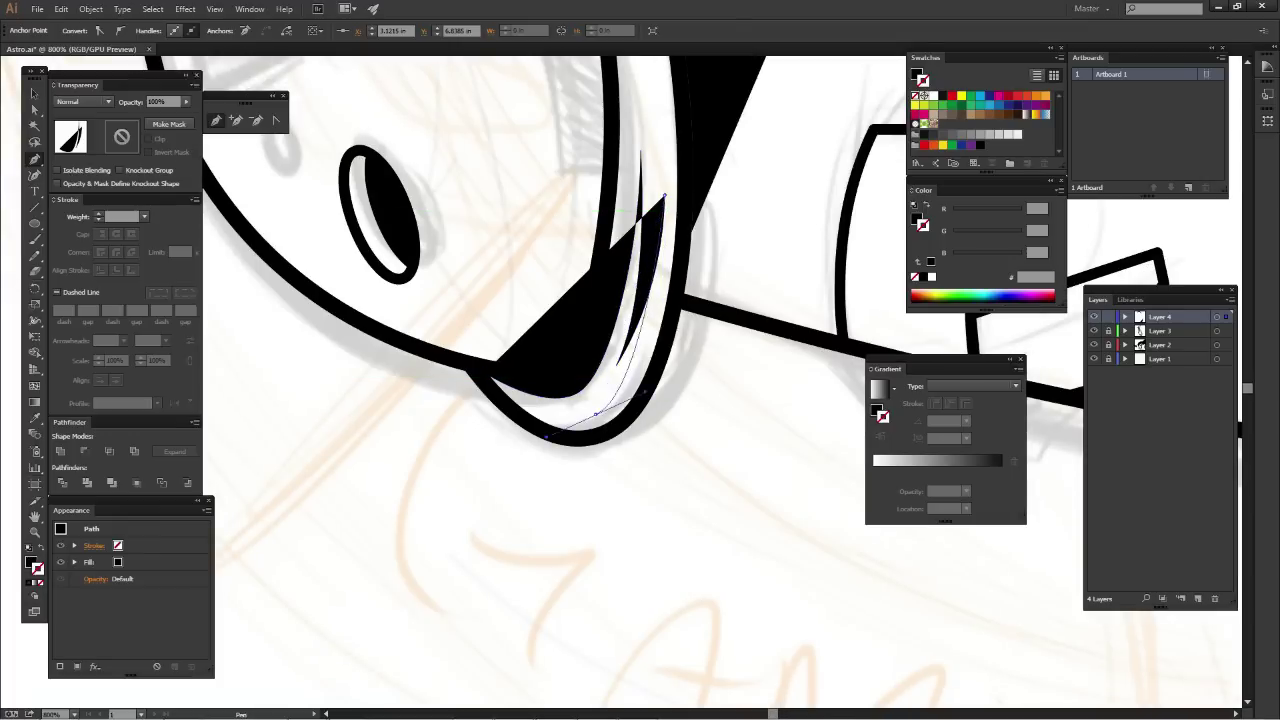
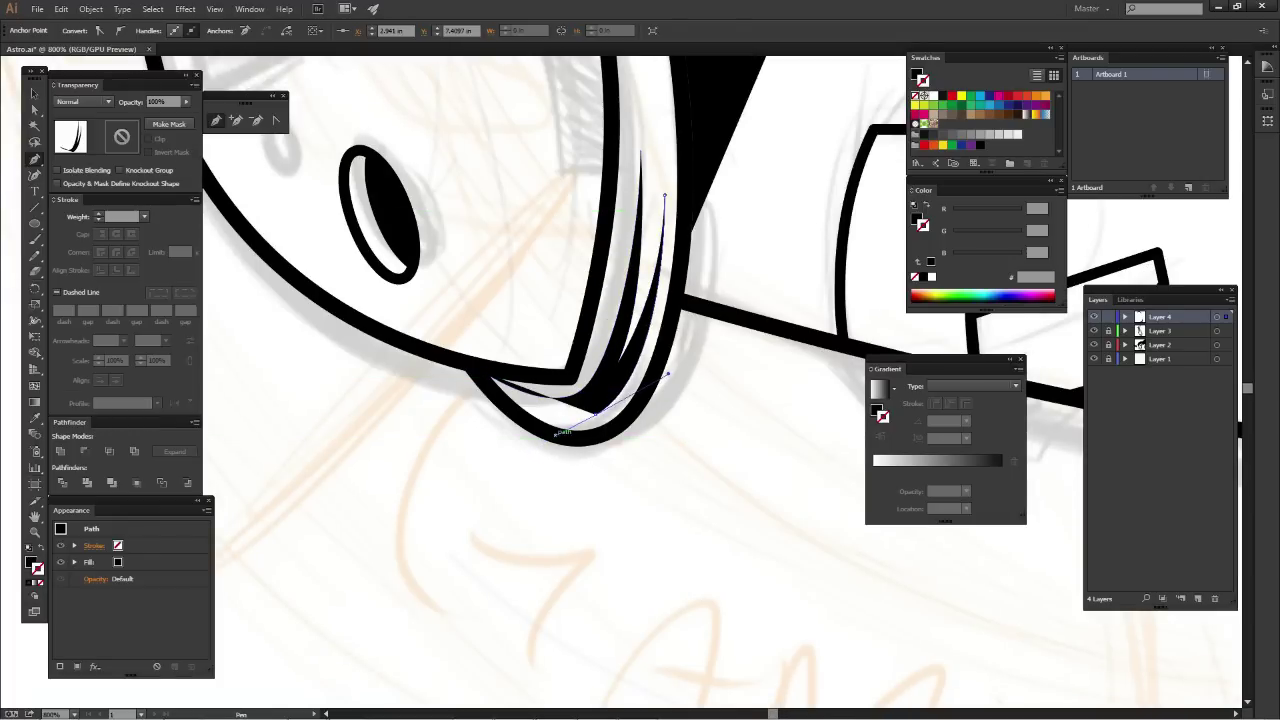
Close the thin highlight path, adjust its left end and deselect it
mouse_move(484, 372)
mouse_down()
mouse_move(520, 412)
mouse_move(510, 406)
mouse_up()
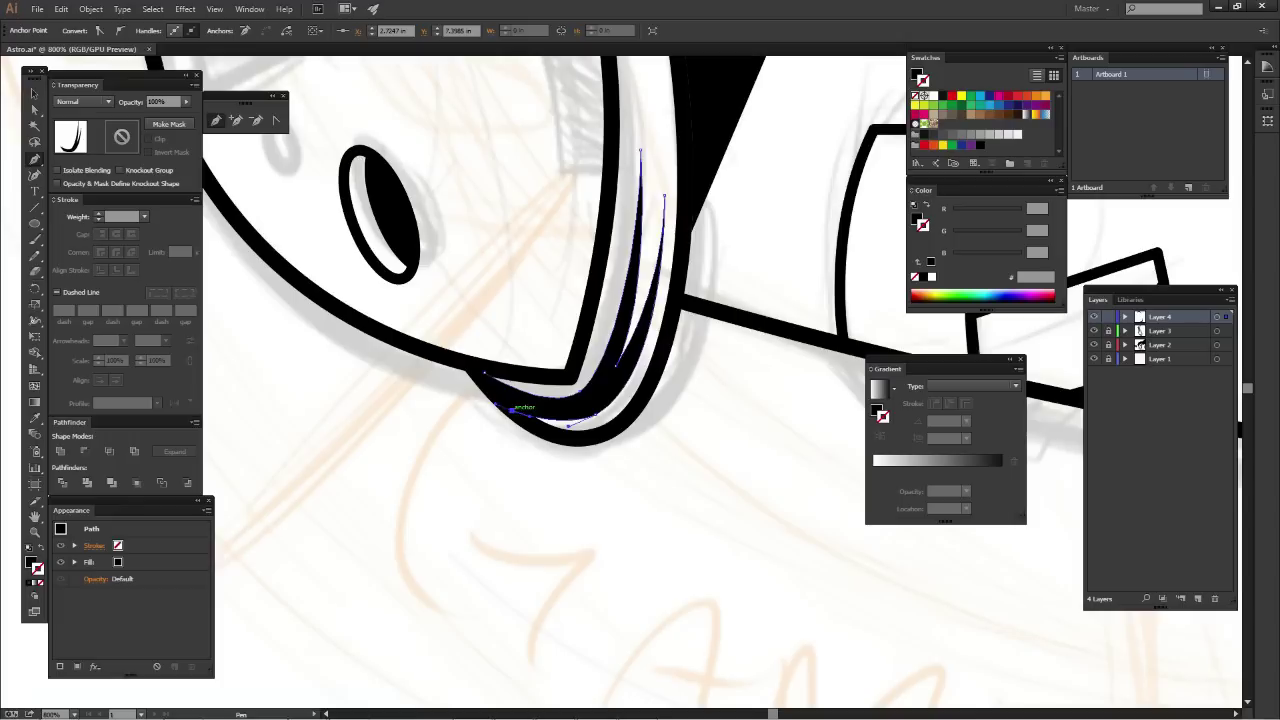
drag(480, 376, 484, 378)
key(ctrl+shift+a)
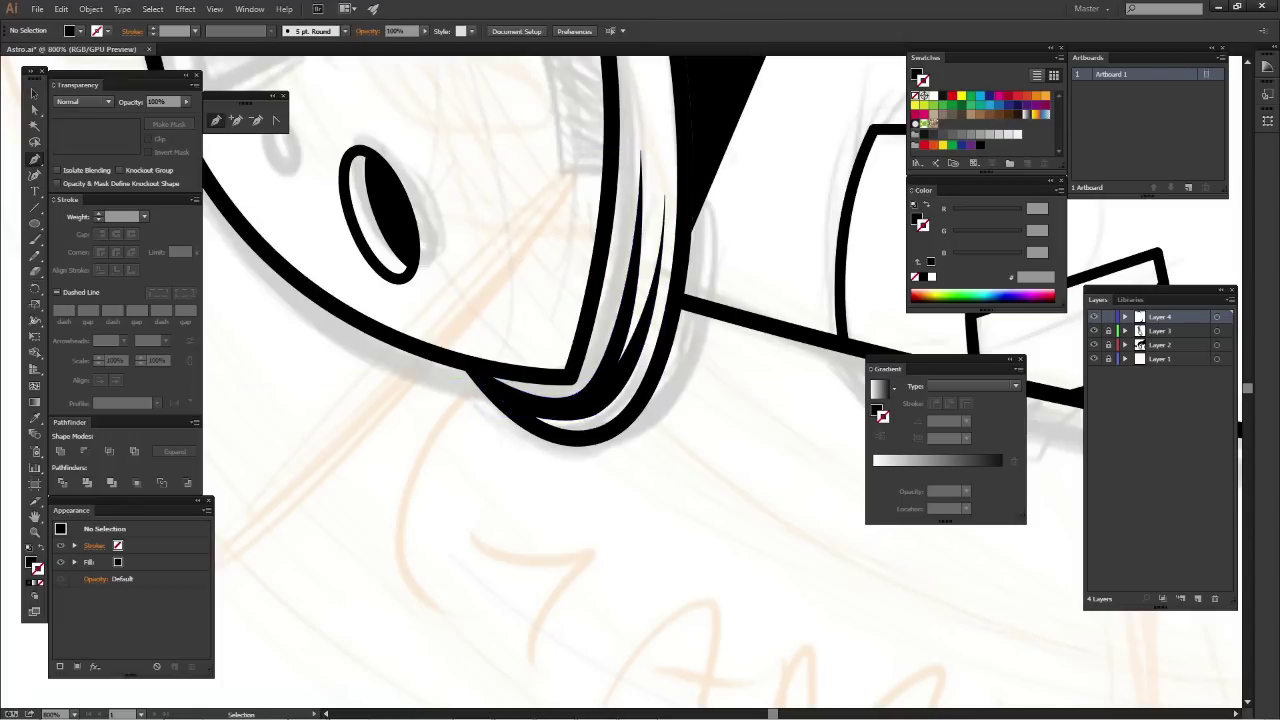
scroll(620, 370, down, 5)
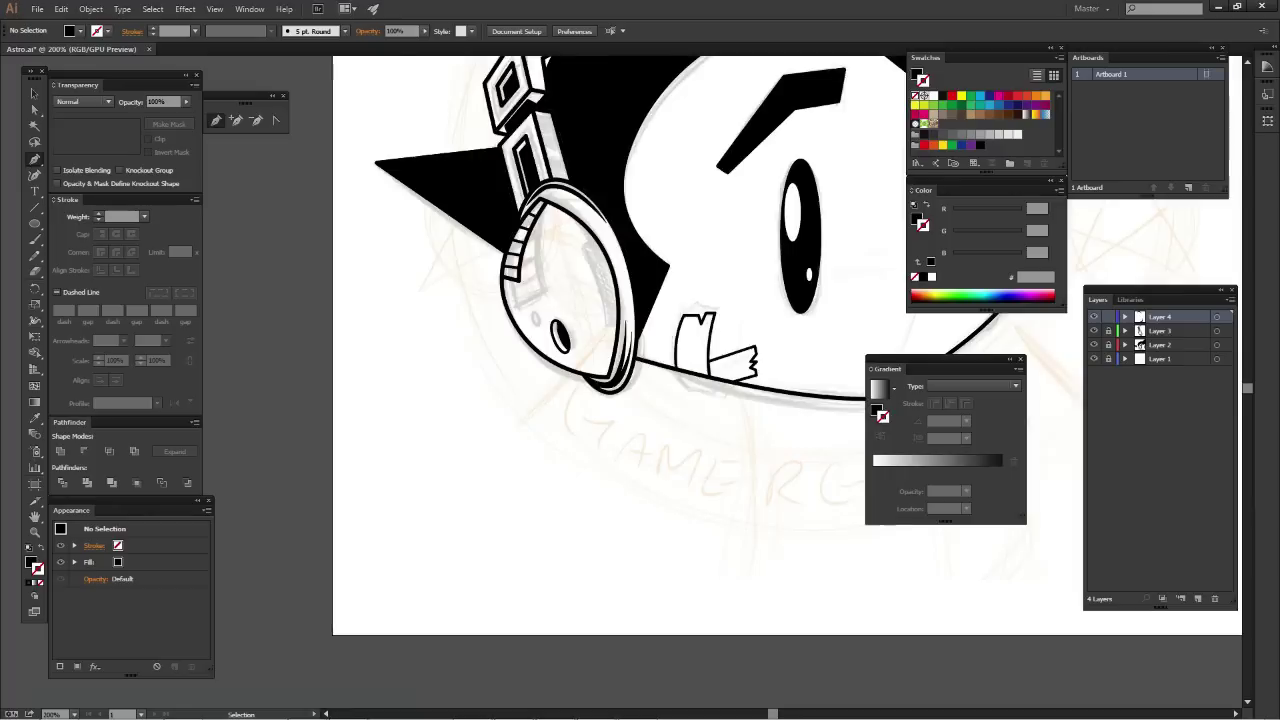
scroll(620, 370, up, 3)
scroll(612, 385, up, 3)
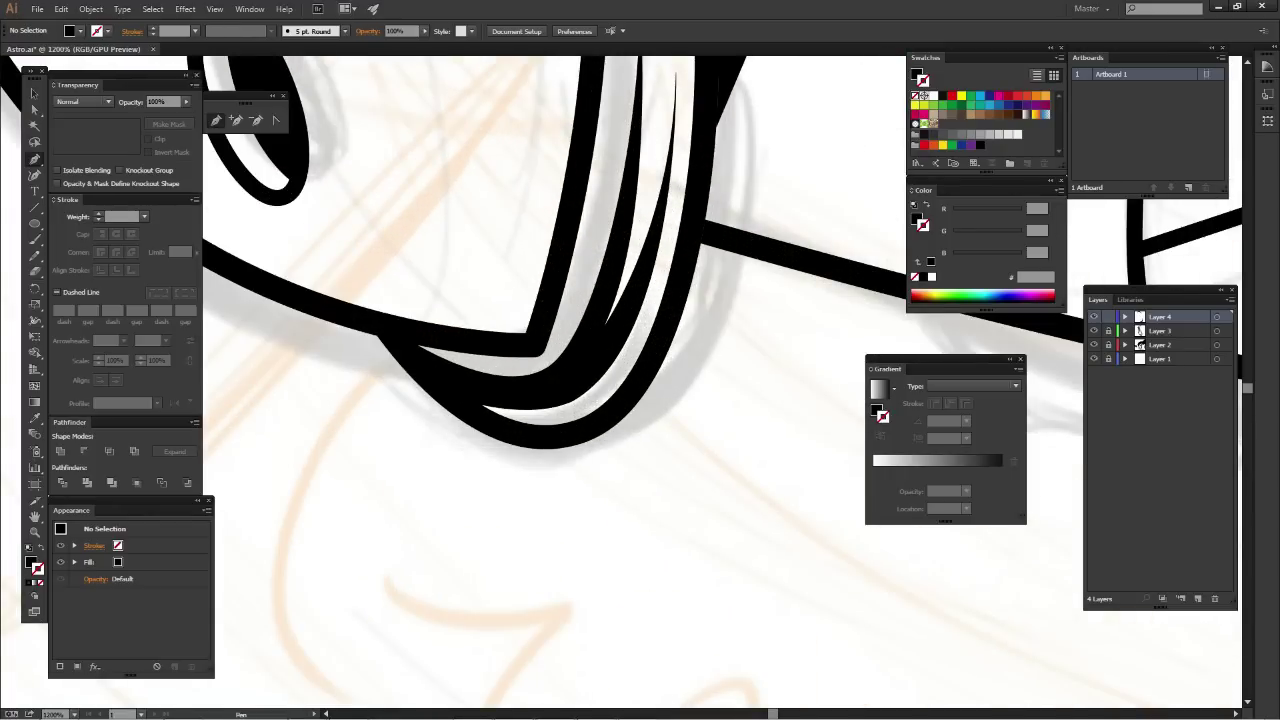
Select the thin stripes inside the earcup rim with Direct Selection and delete them
key(a)
drag(400, 60, 672, 405)
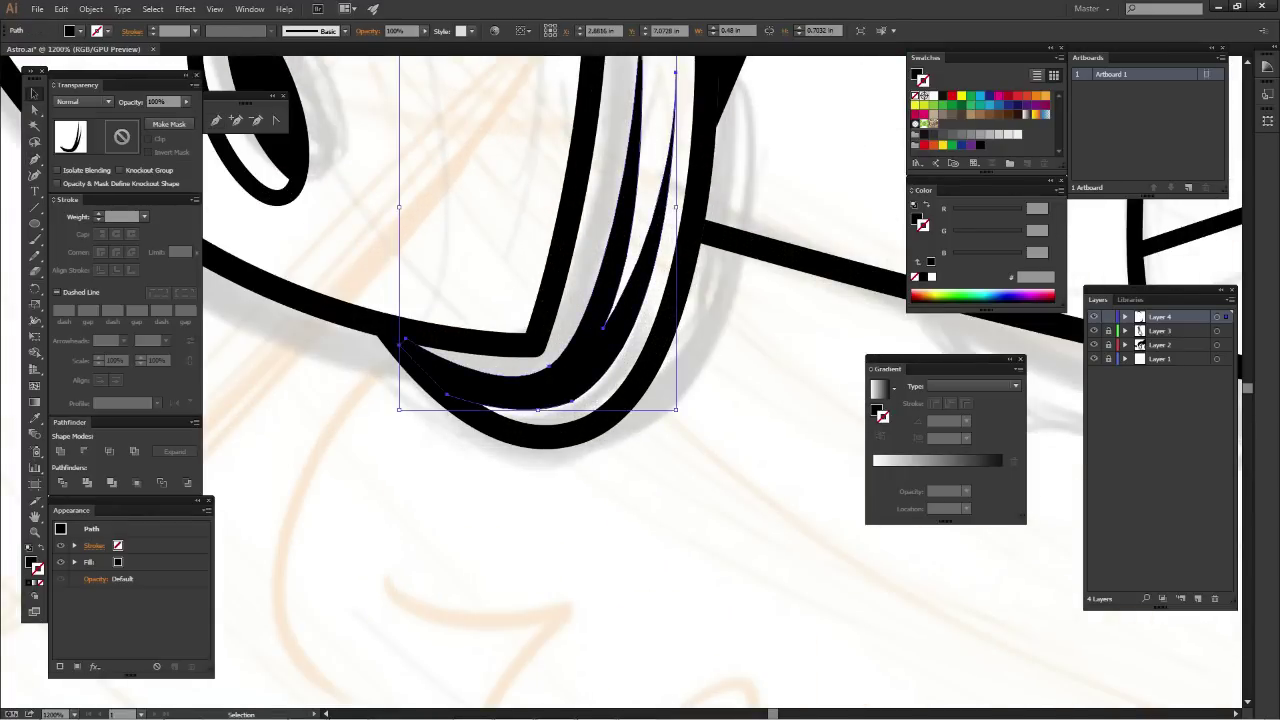
key(Delete)
scroll(670, 268, down, 3)
scroll(670, 268, up, 2)
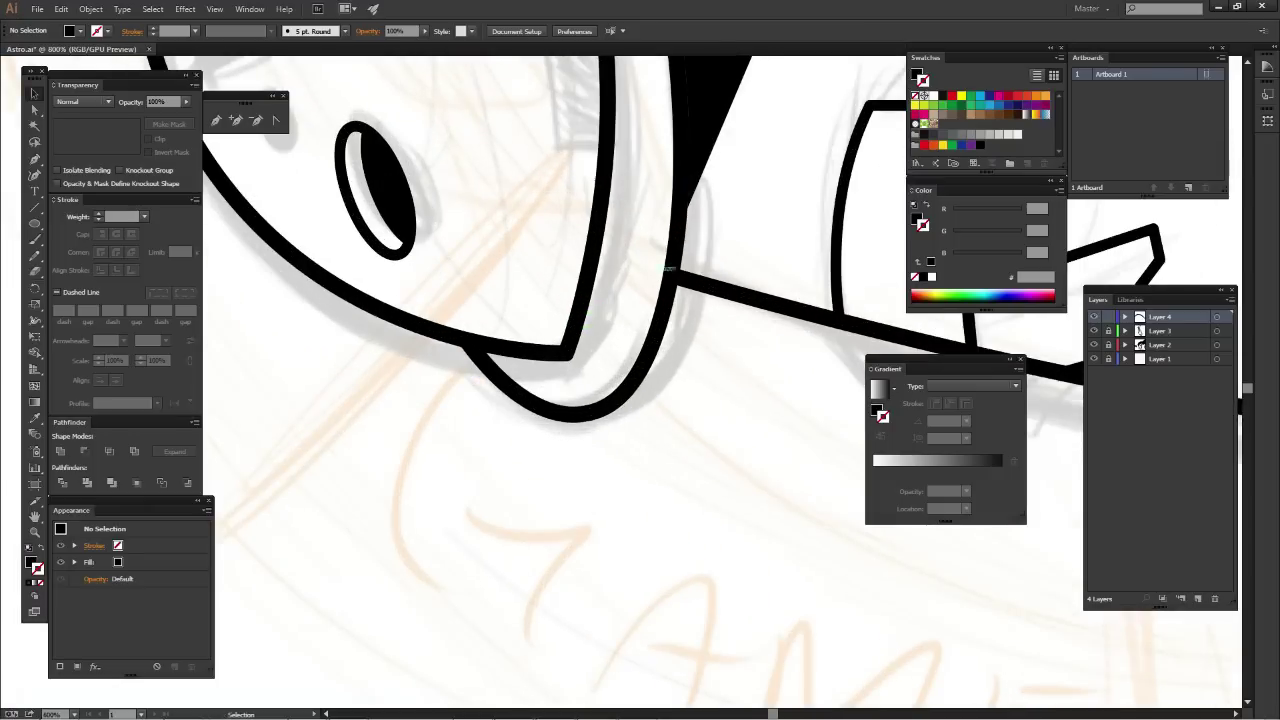
drag(488, 363, 418, 508)
Draw a closed black crescent along the earcup's lower rim with the Pen tool
key(p)
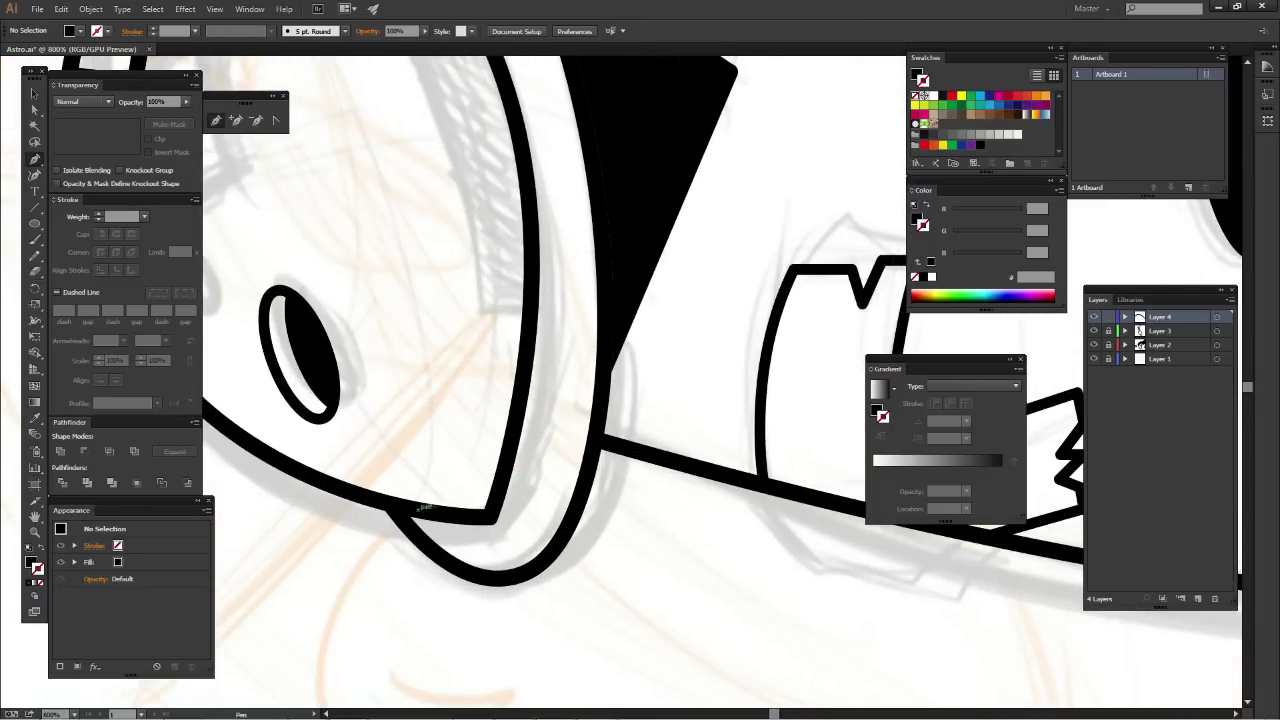
click(402, 507)
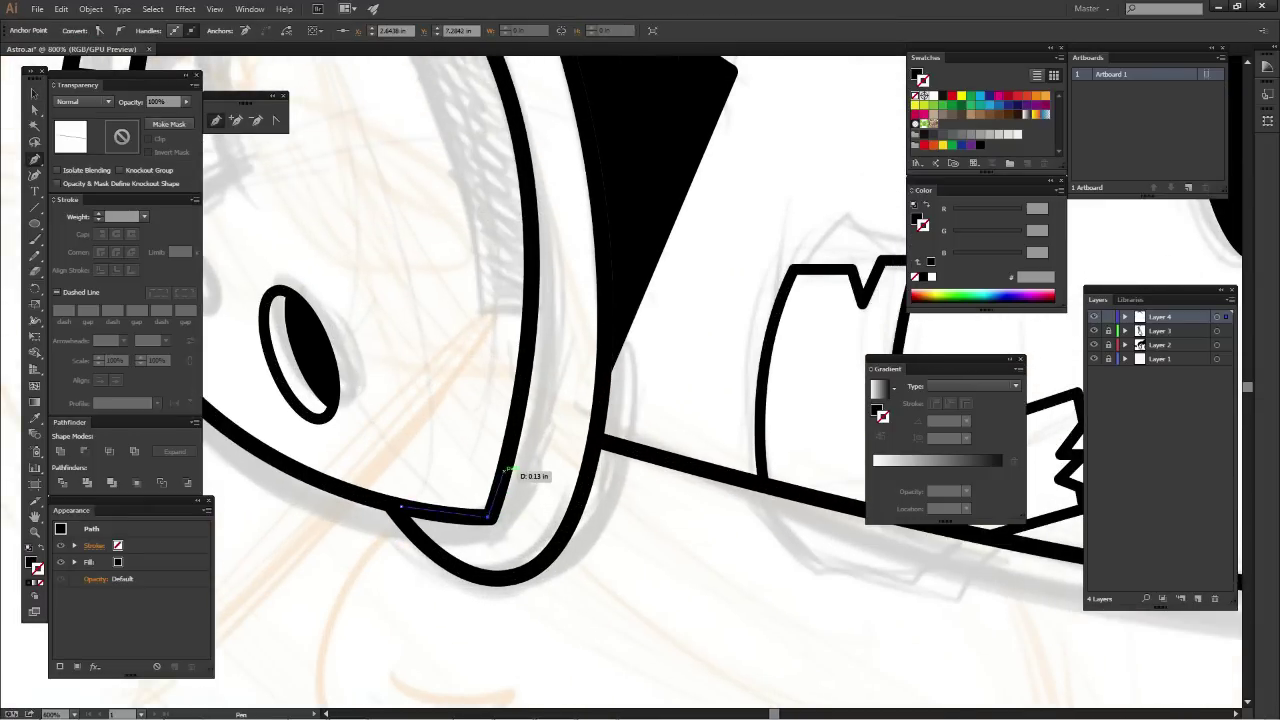
click(490, 516)
drag(550, 400, 545, 452)
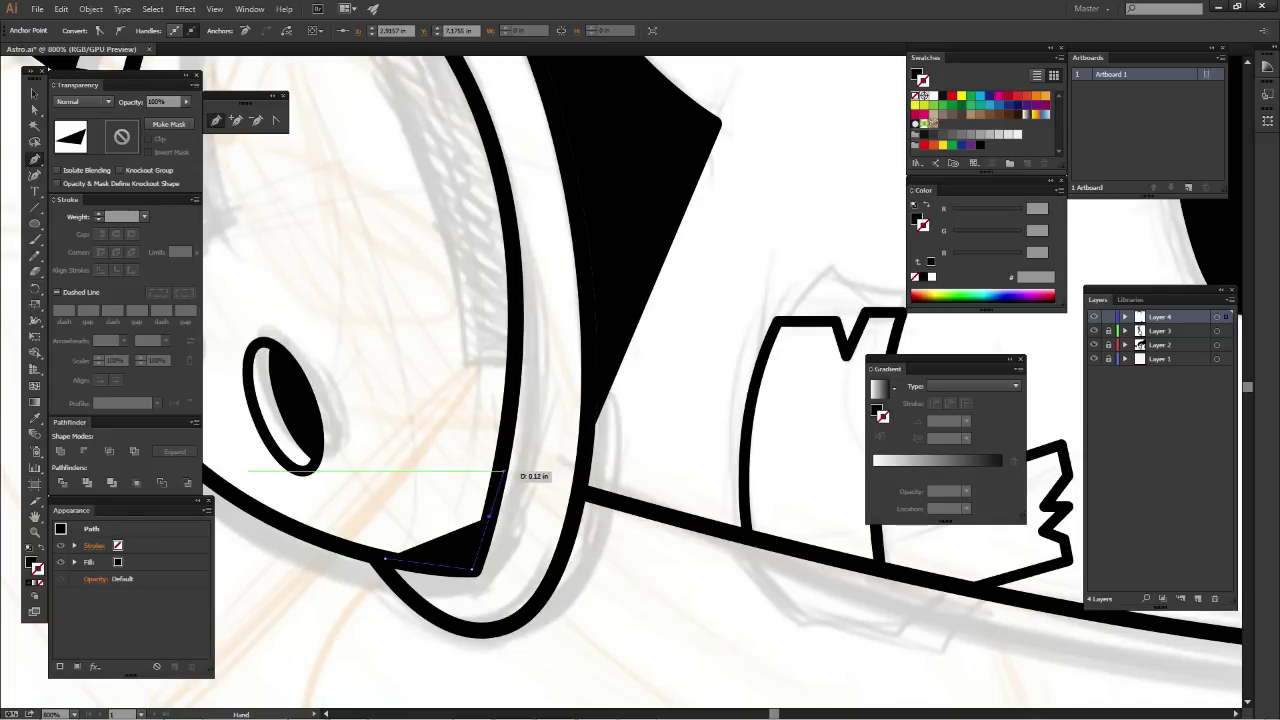
click(500, 462)
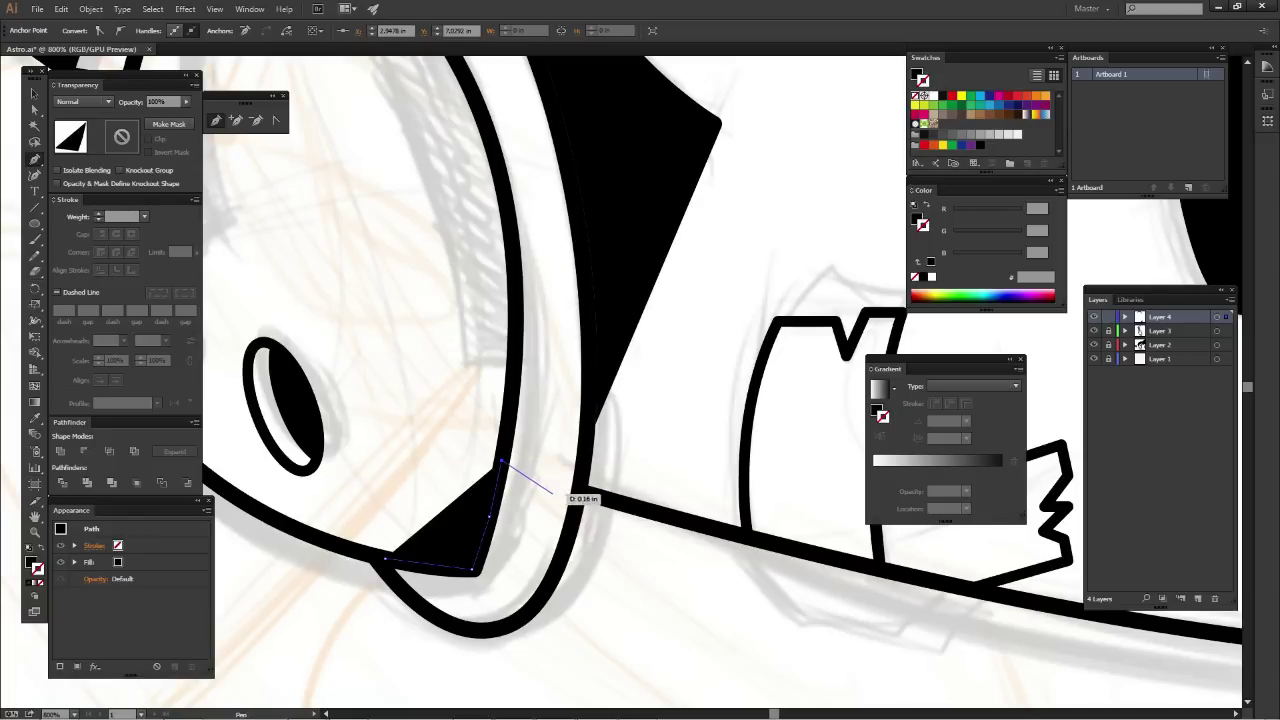
drag(538, 489, 560, 492)
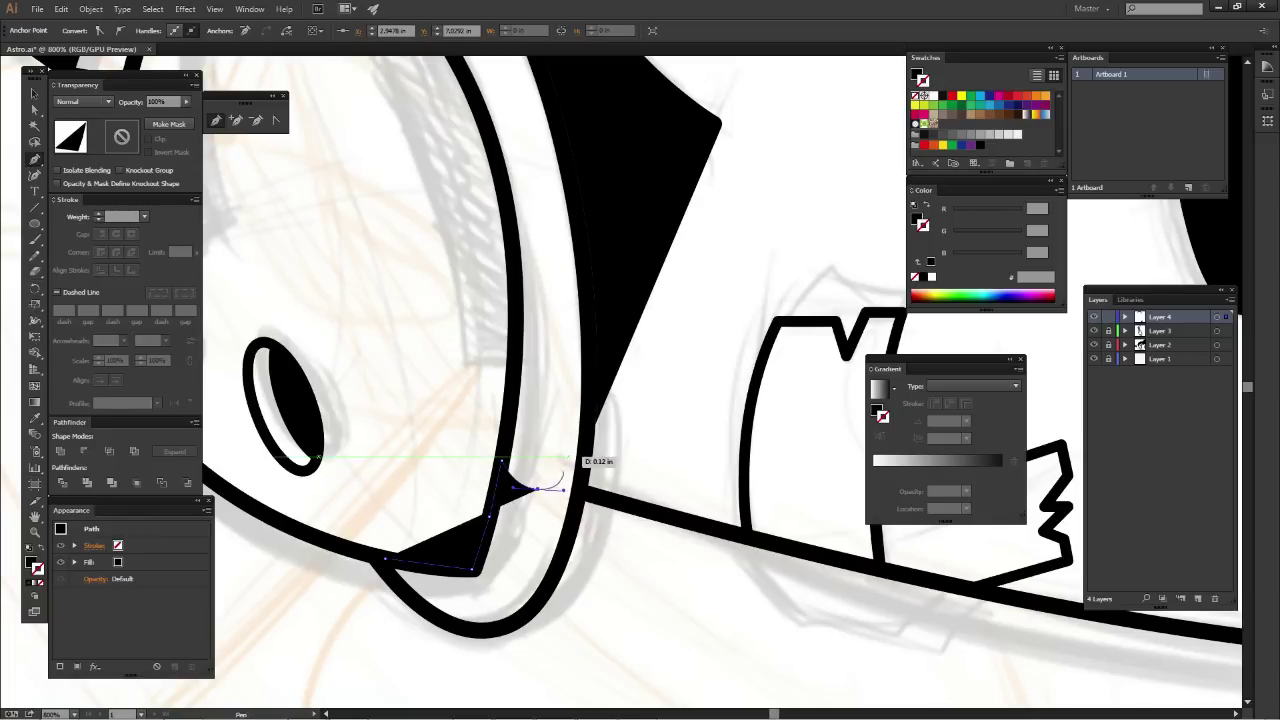
mouse_move(602, 419)
mouse_down()
mouse_move(586, 451)
mouse_move(574, 408)
mouse_move(619, 309)
mouse_up()
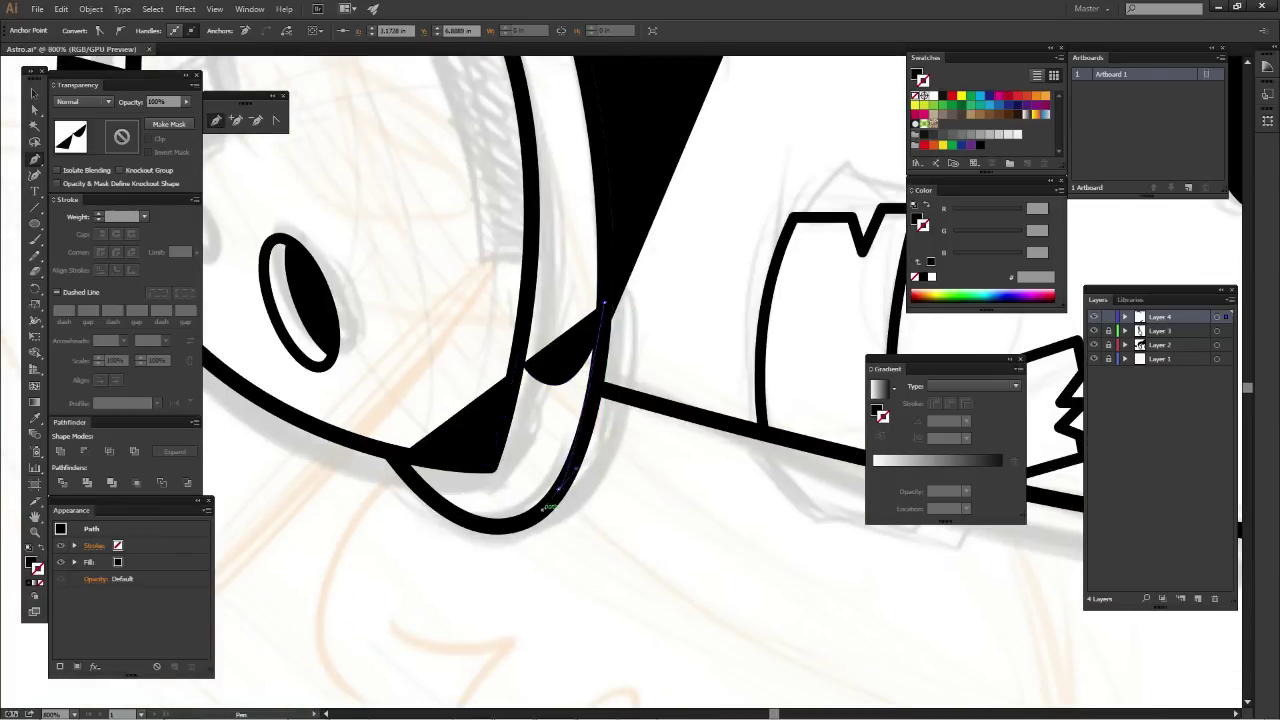
mouse_move(527, 519)
mouse_down()
mouse_move(458, 516)
mouse_move(437, 500)
mouse_up()
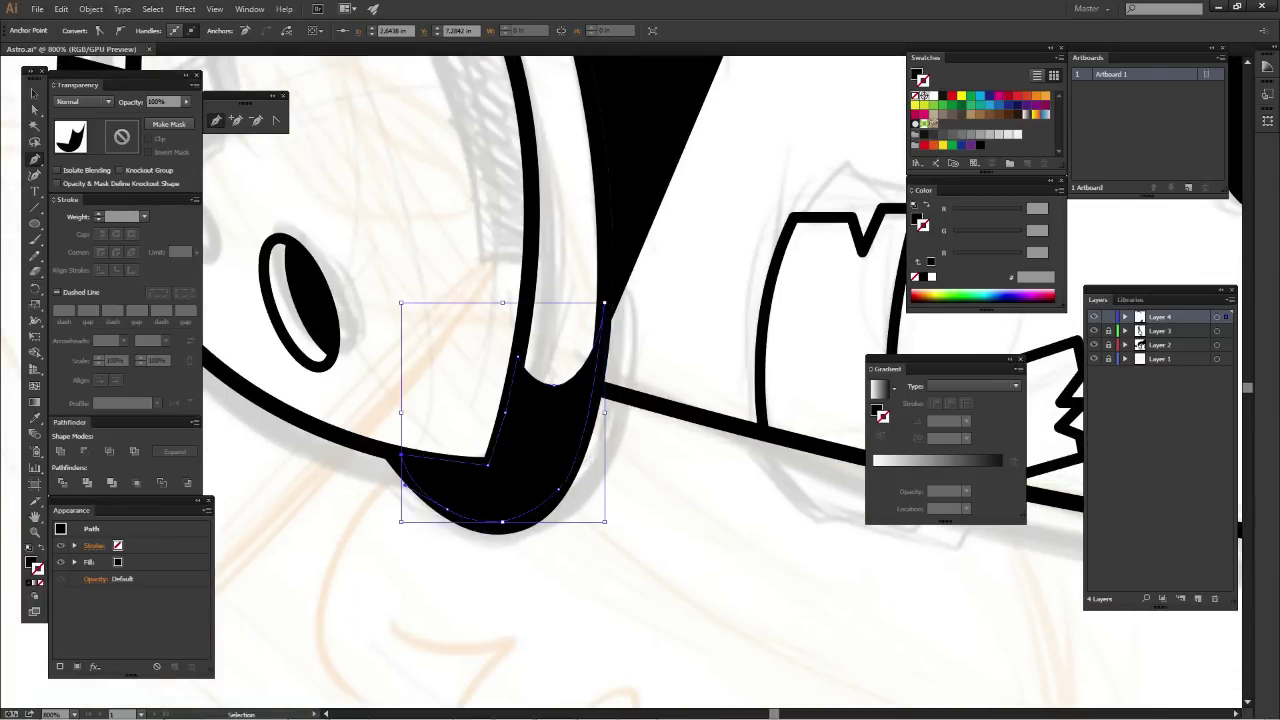
ctrl+click(420, 560)
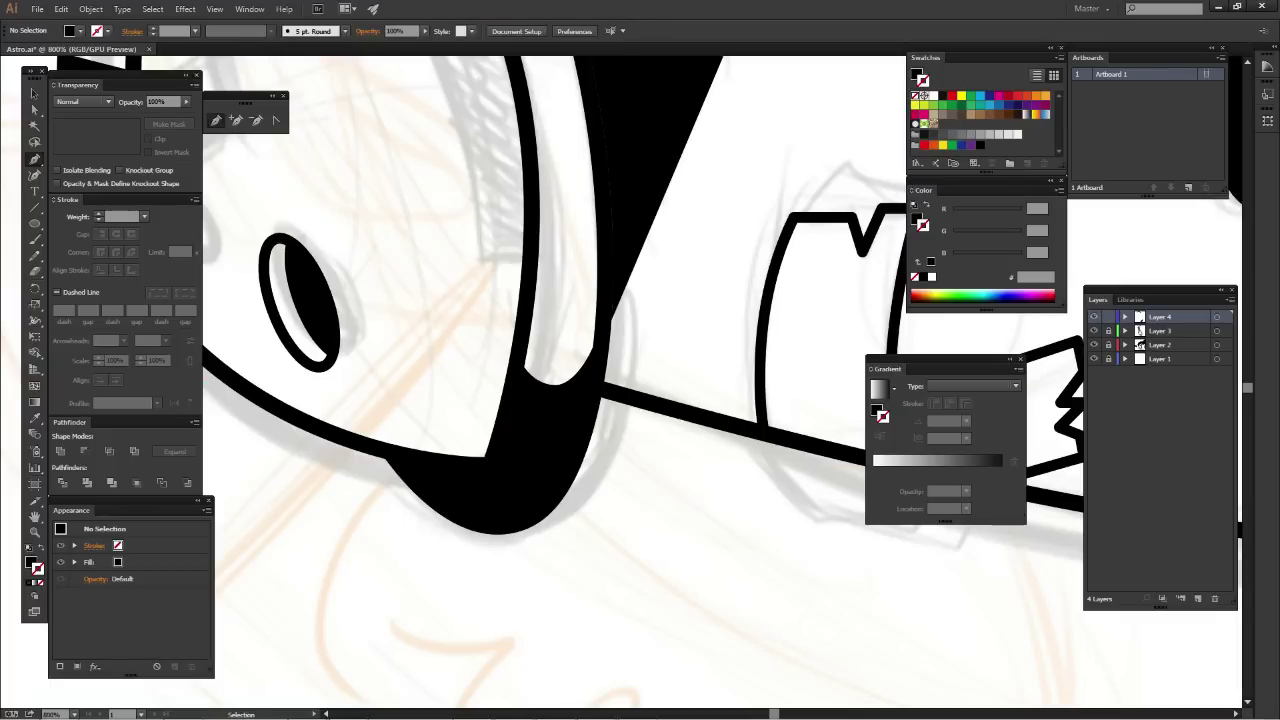
Pan to the filled crescent and zoom out to see the whole character
scroll(748, 252, down, 2)
scroll(748, 252, down, 2)
scroll(748, 252, up, 2)
scroll(748, 252, up, 2)
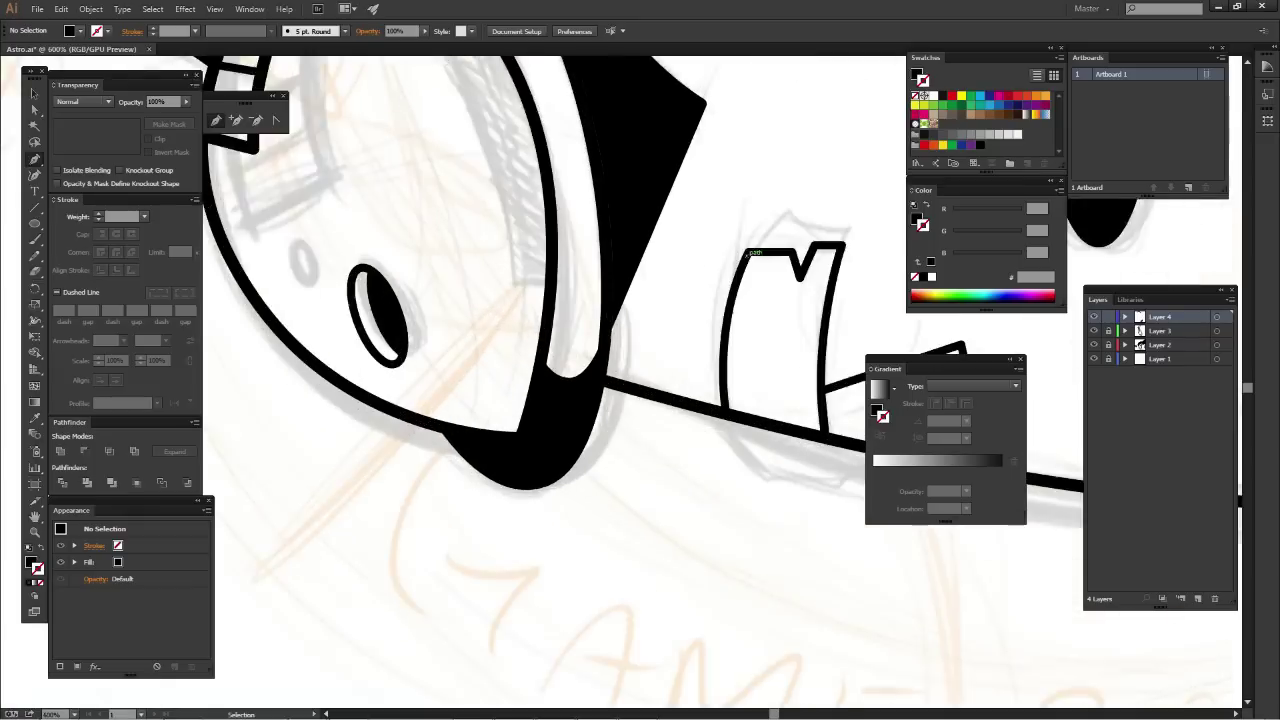
scroll(630, 390, up, 1)
scroll(630, 390, up, 1)
mouse_move(590, 410)
mouse_down()
mouse_move(605, 480)
mouse_move(685, 467)
mouse_up()
key(ctrl+minus)
key(ctrl+minus)
key(ctrl+minus)
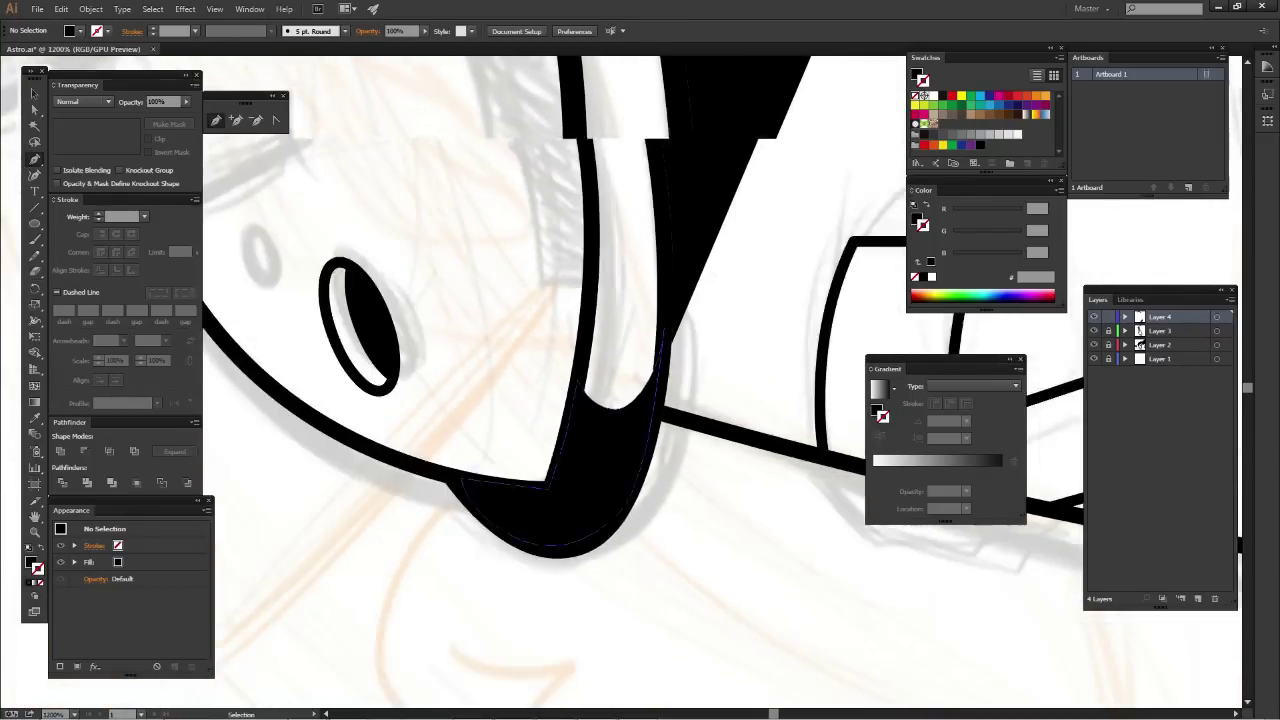
key(ctrl+minus)
key(ctrl+minus)
key(ctrl+minus)
key(ctrl+minus)
Zoom in on the earcup top and select the headband piece above it
key(ctrl+plus)
key(ctrl+plus)
key(ctrl+plus)
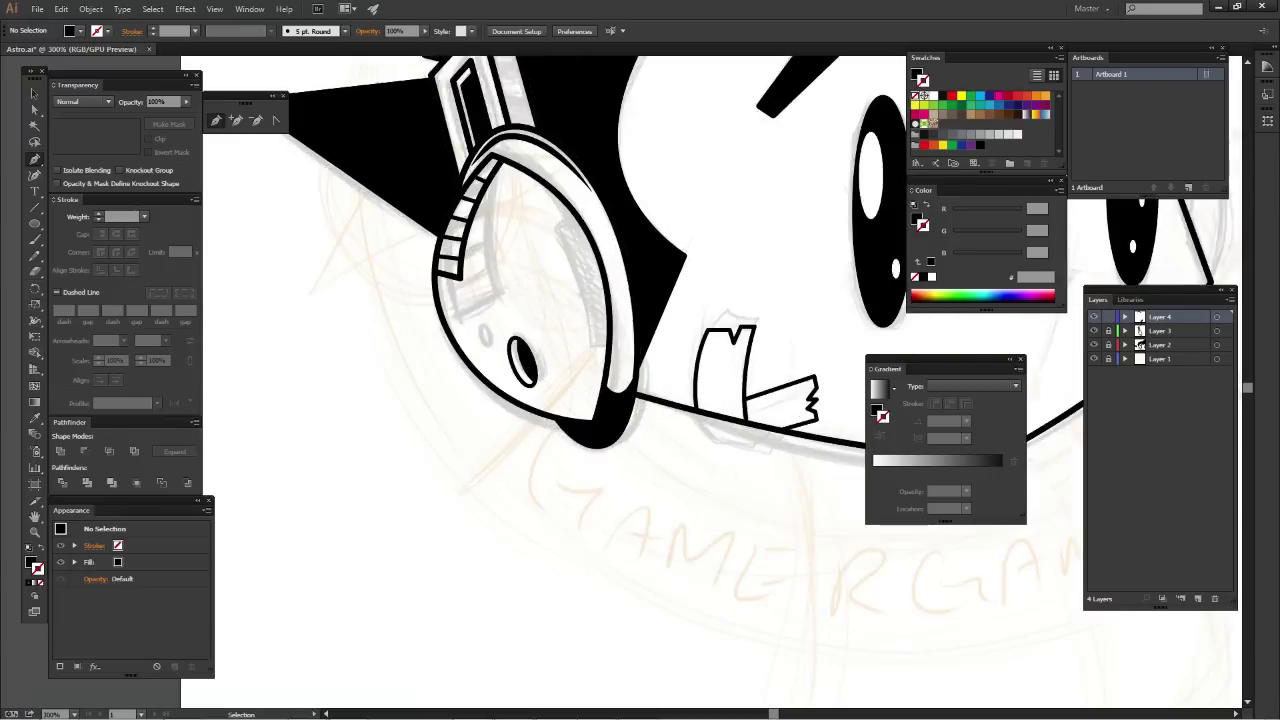
key(ctrl+plus)
mouse_move(600, 300)
mouse_down()
mouse_move(637, 357)
mouse_move(589, 465)
mouse_move(667, 605)
mouse_up()
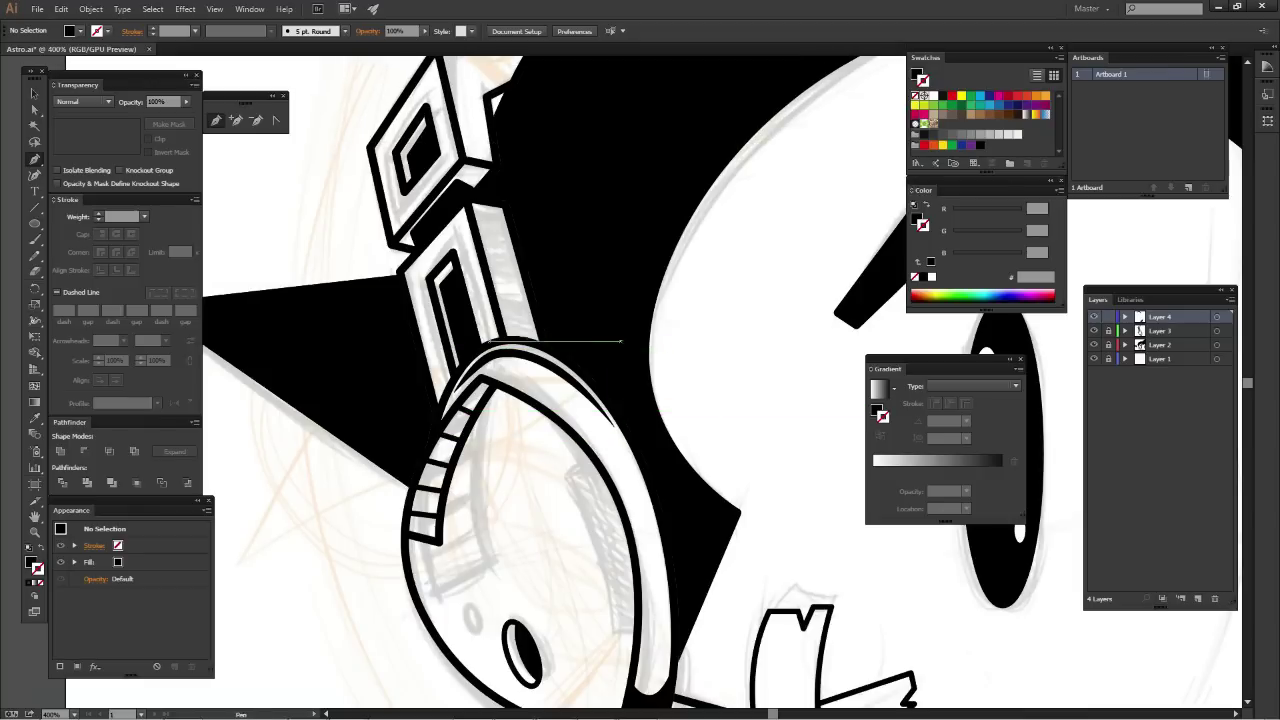
key(v)
click(545, 360)
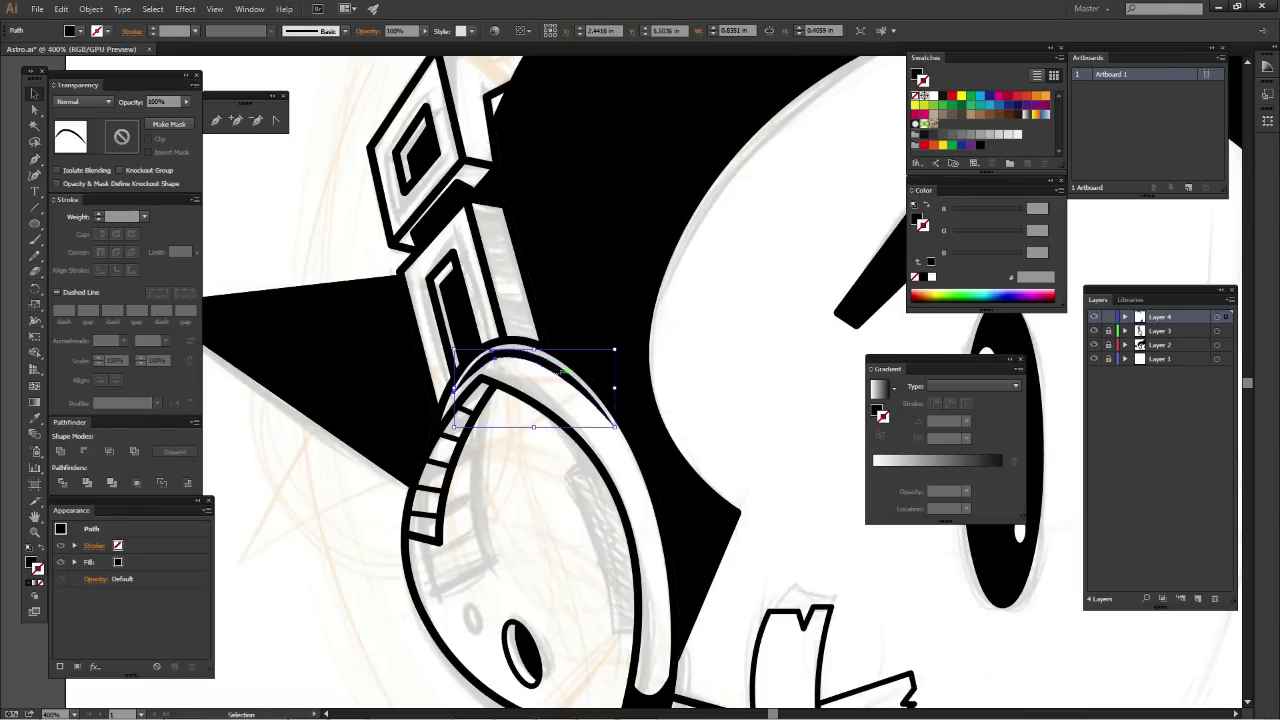
key(ctrl+plus)
Draw a thin curved closed sliver hugging the top of the earcup rim
key(p)
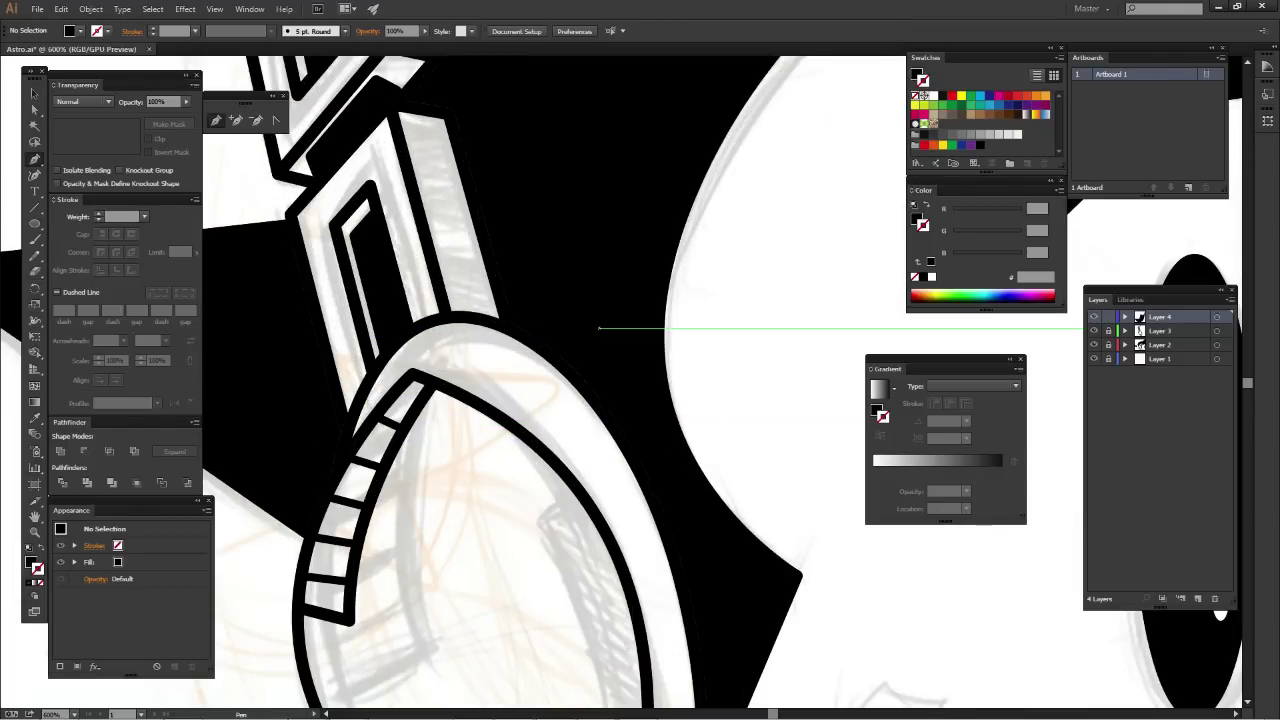
click(352, 435)
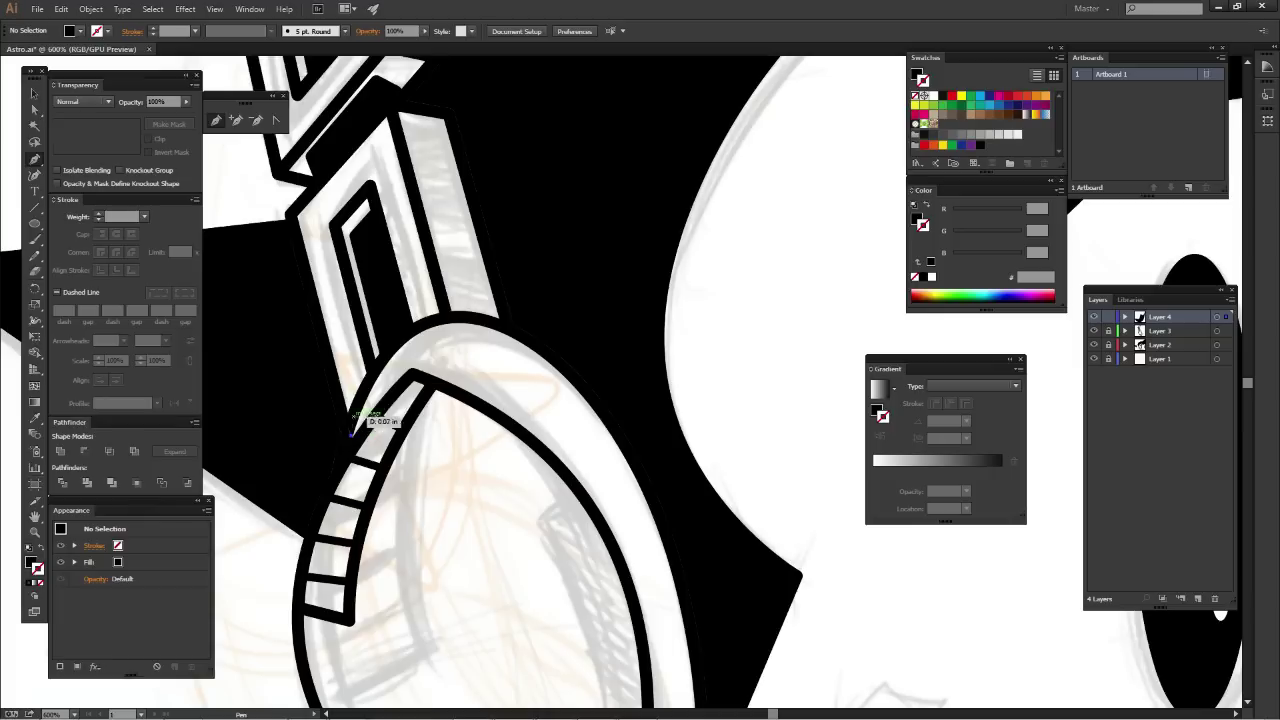
drag(438, 327, 465, 316)
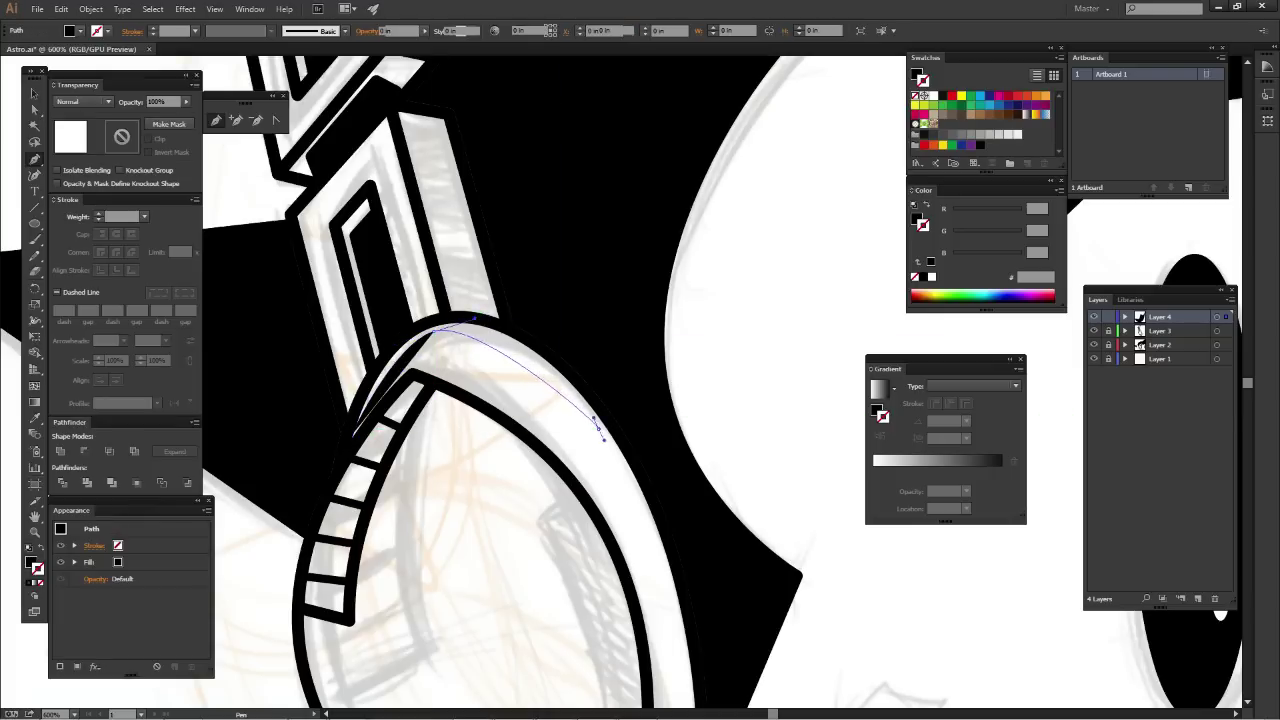
drag(598, 427, 655, 503)
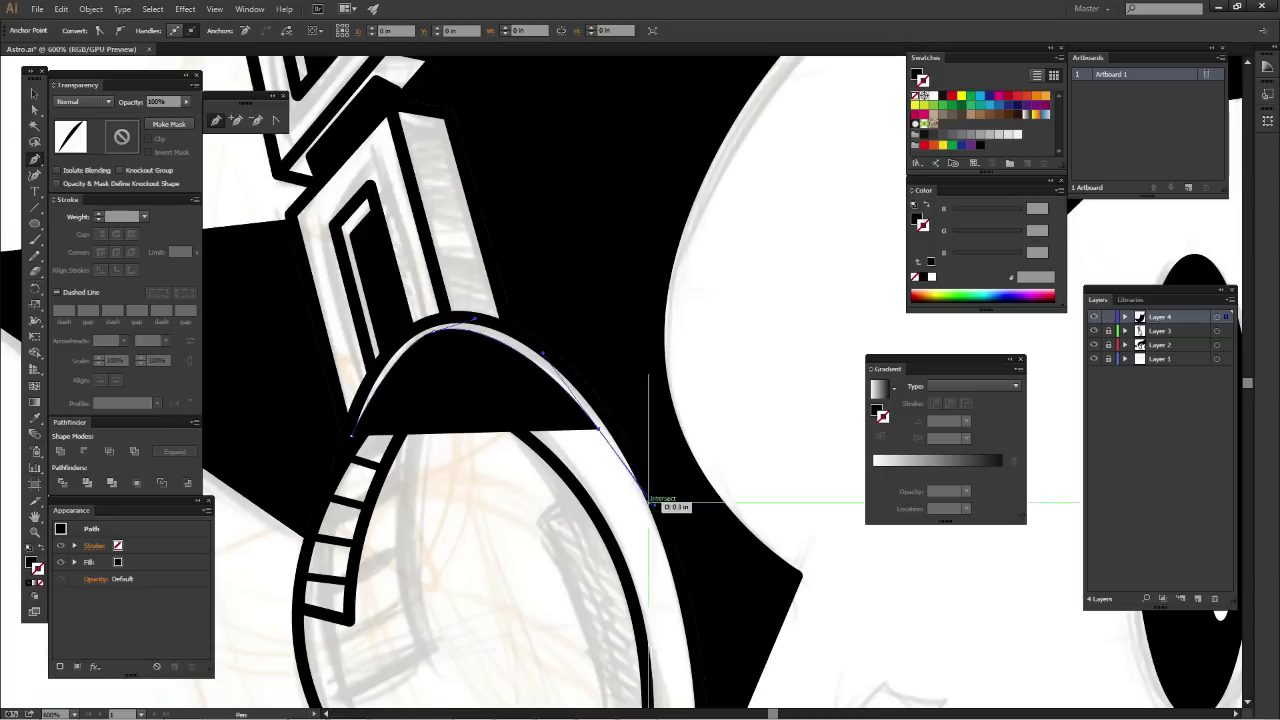
click(598, 427)
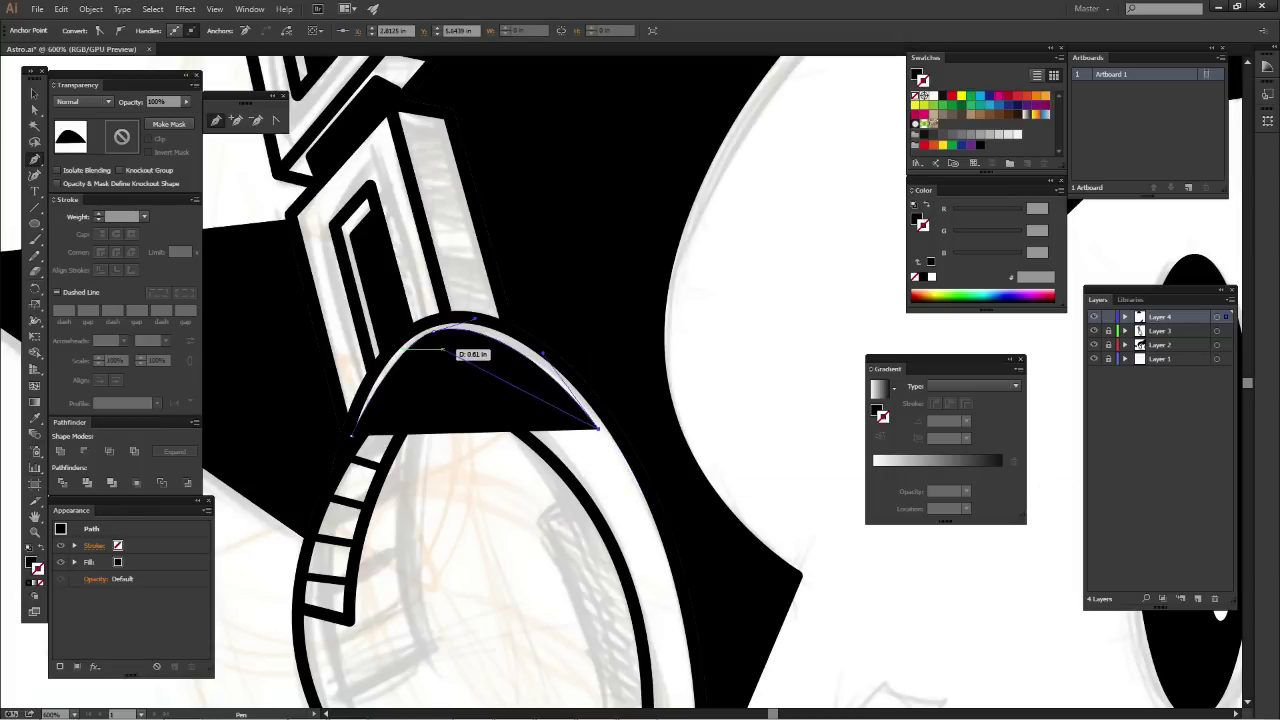
mouse_move(441, 349)
mouse_down()
mouse_move(388, 352)
mouse_move(423, 352)
mouse_up()
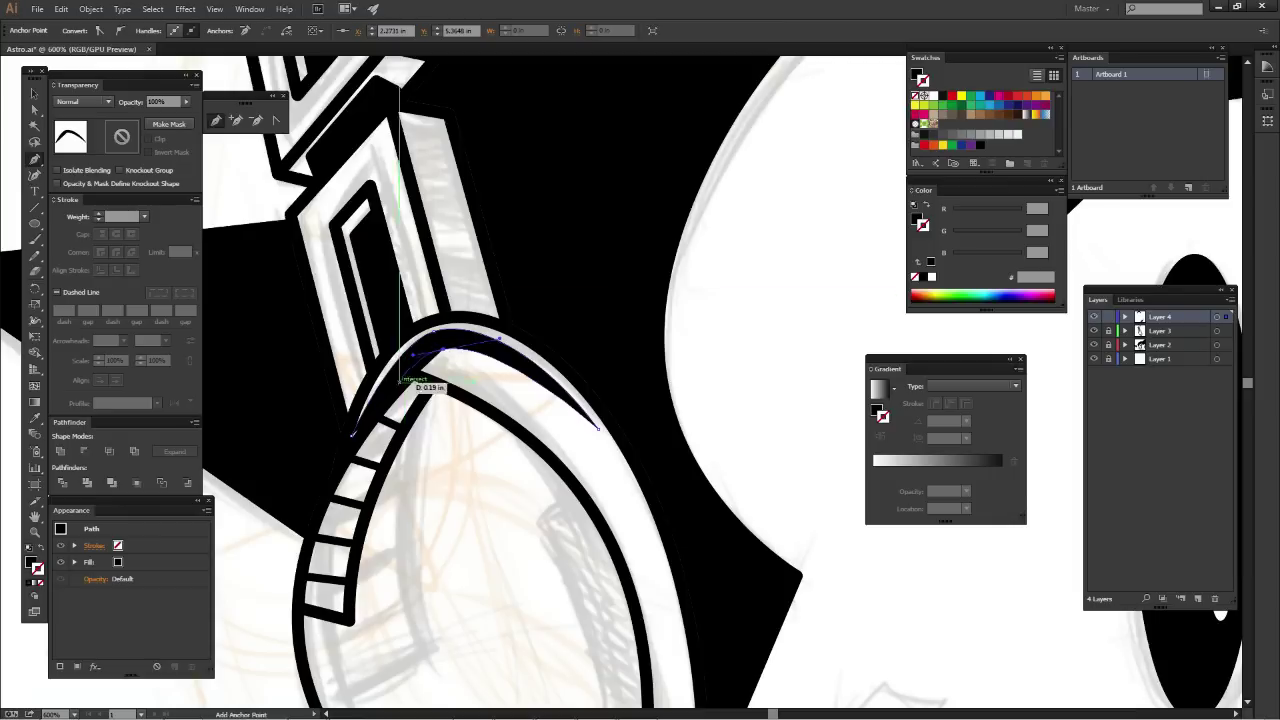
click(378, 428)
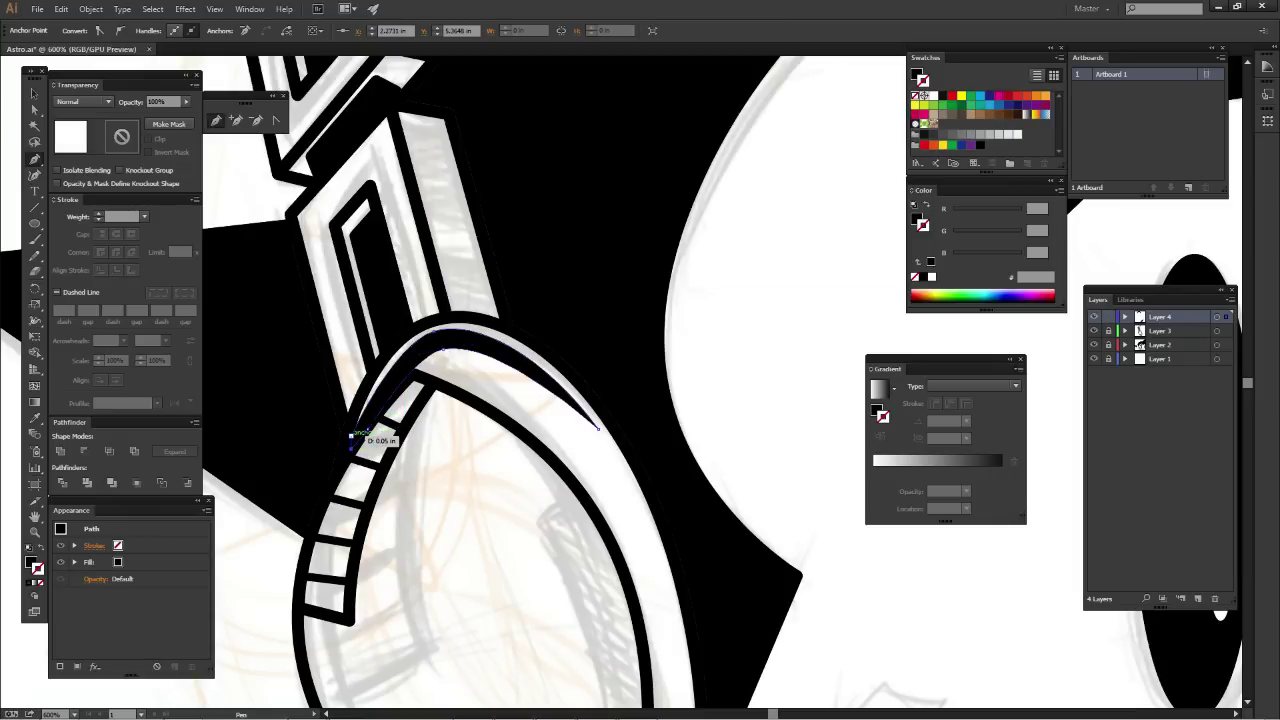
ctrl+click(408, 353)
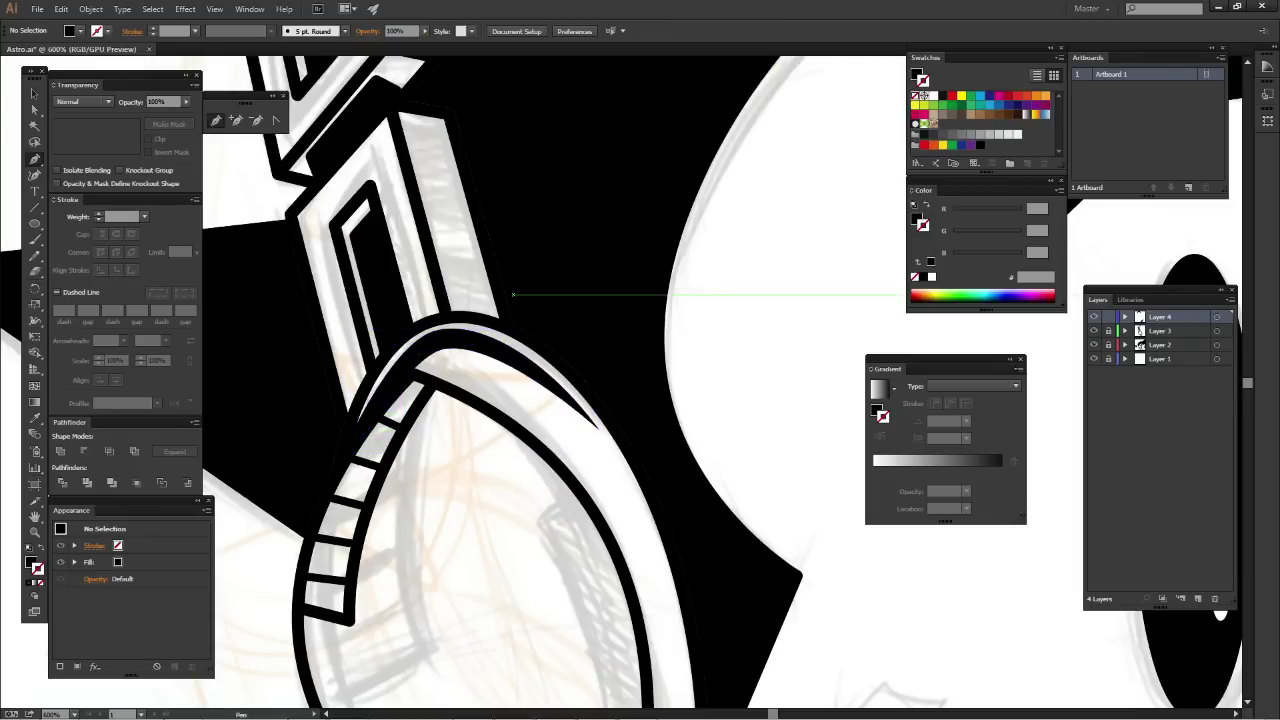
key(ctrl+minus)
key(ctrl+minus)
key(ctrl+minus)
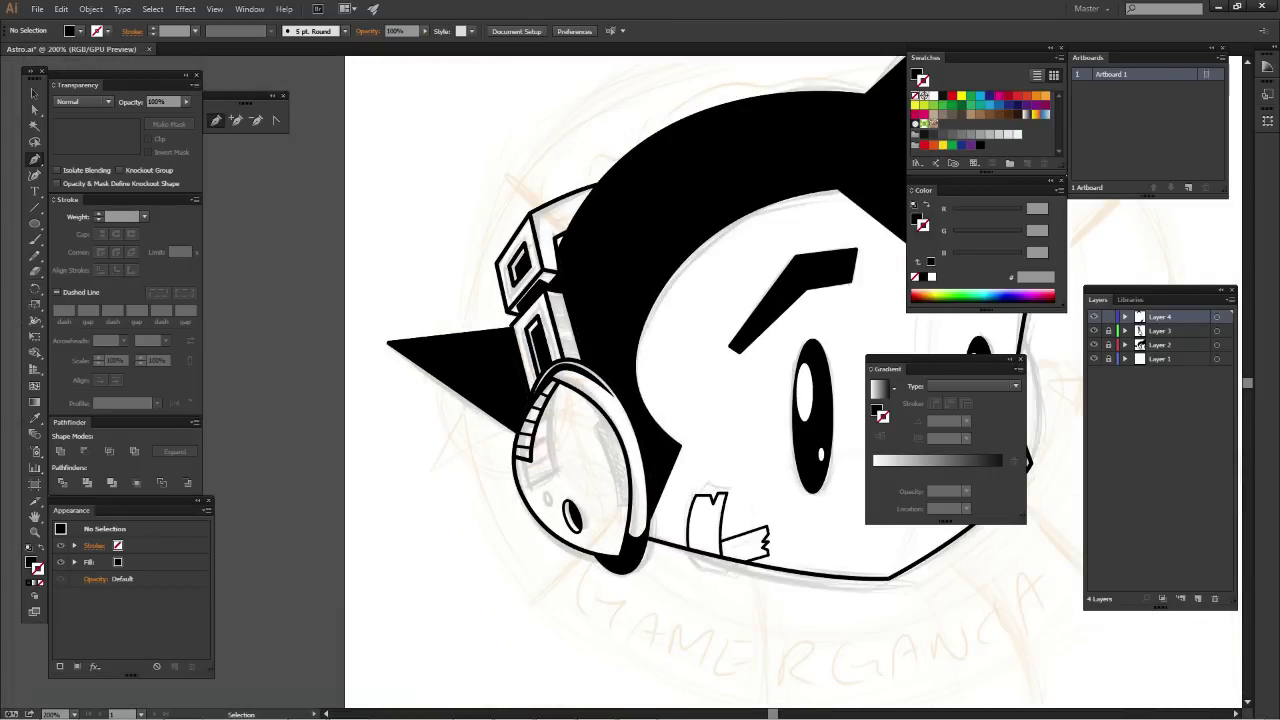
Delete the black curve lying over the top of the earcup
key(ctrl+plus)
key(ctrl+plus)
key(v)
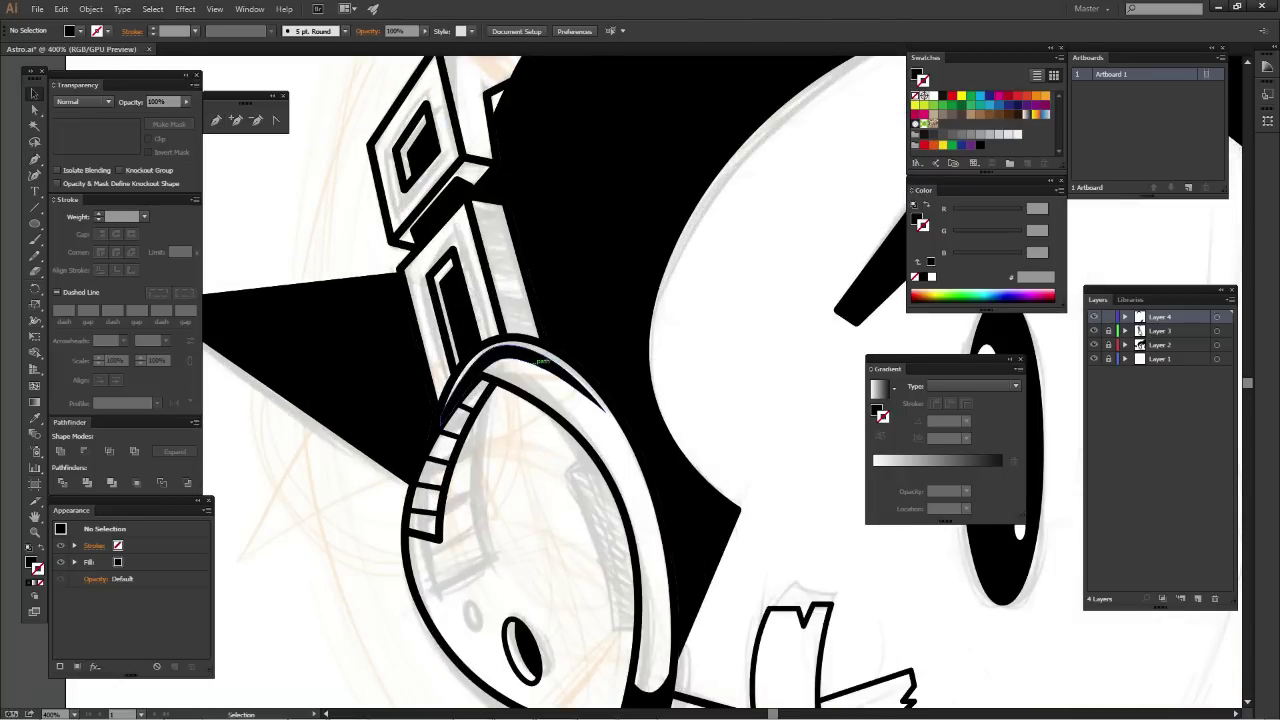
click(538, 360)
key(Delete)
Start the tapered mouth stroke between Astro's eyes with the Pen tool
drag(640, 500, 615, 340)
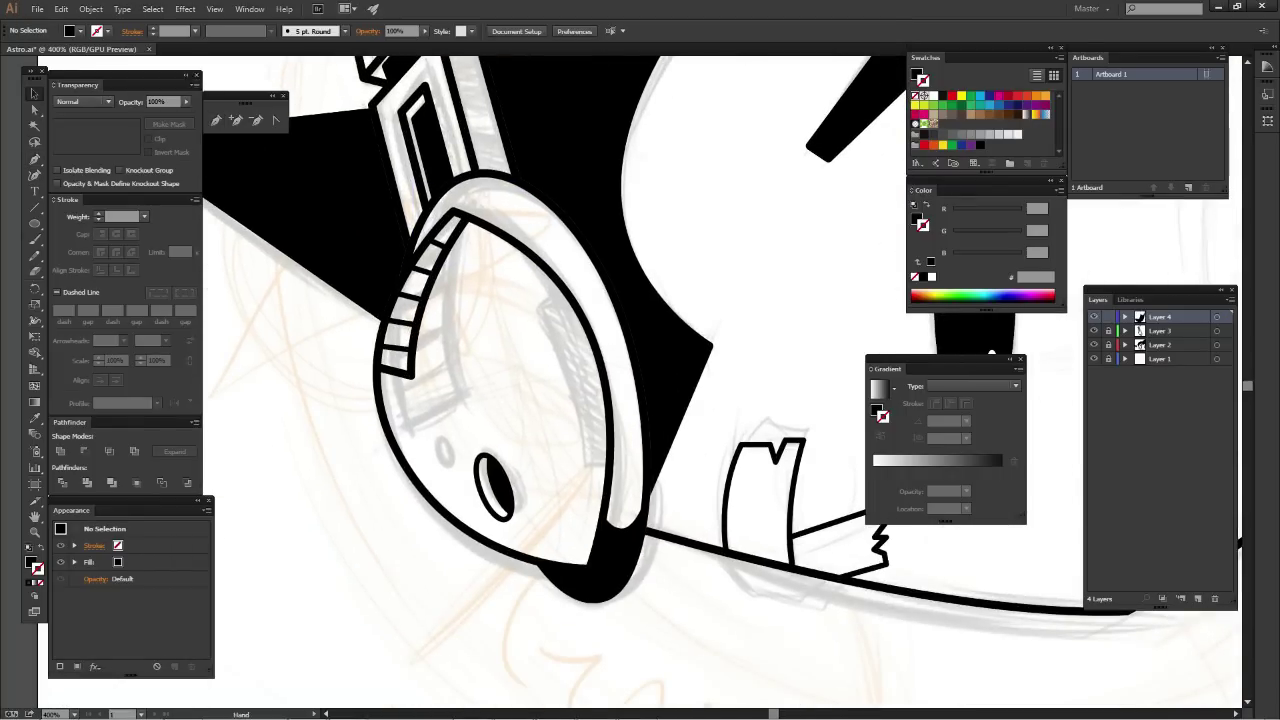
drag(700, 400, 470, 595)
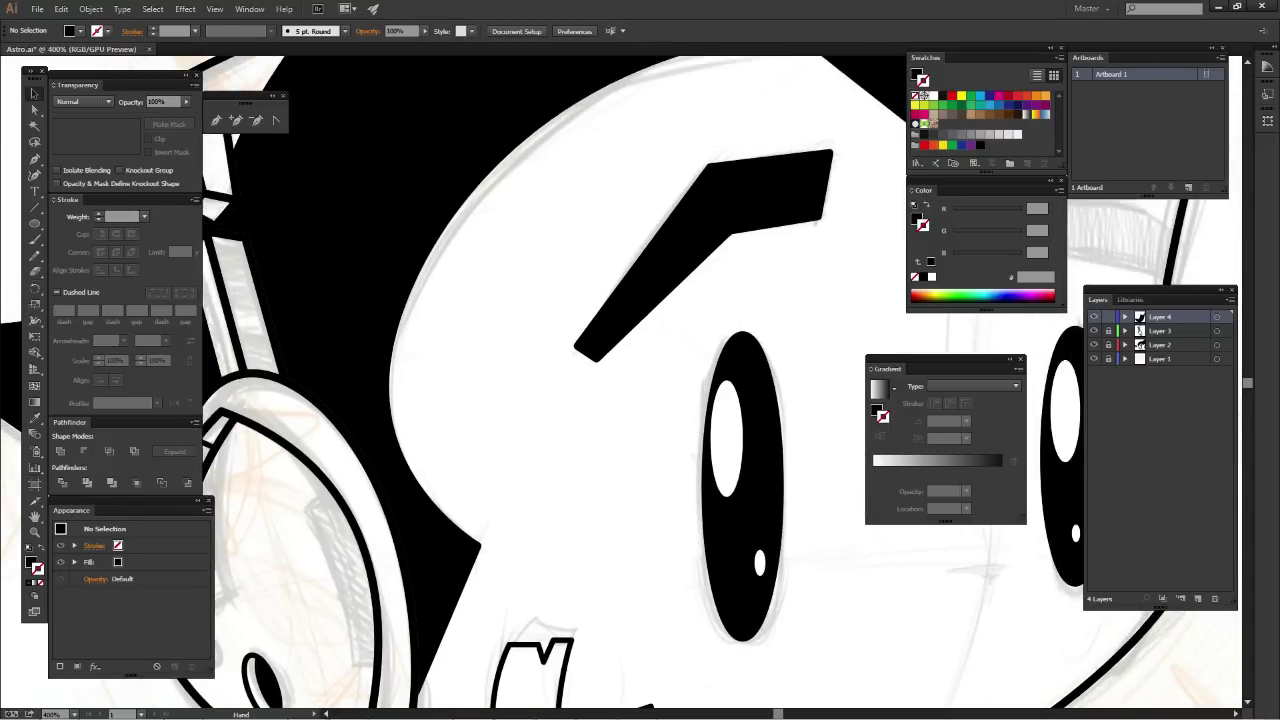
mouse_move(640, 400)
mouse_down()
mouse_move(594, 360)
mouse_move(471, 374)
mouse_move(280, 317)
mouse_move(260, 267)
mouse_up()
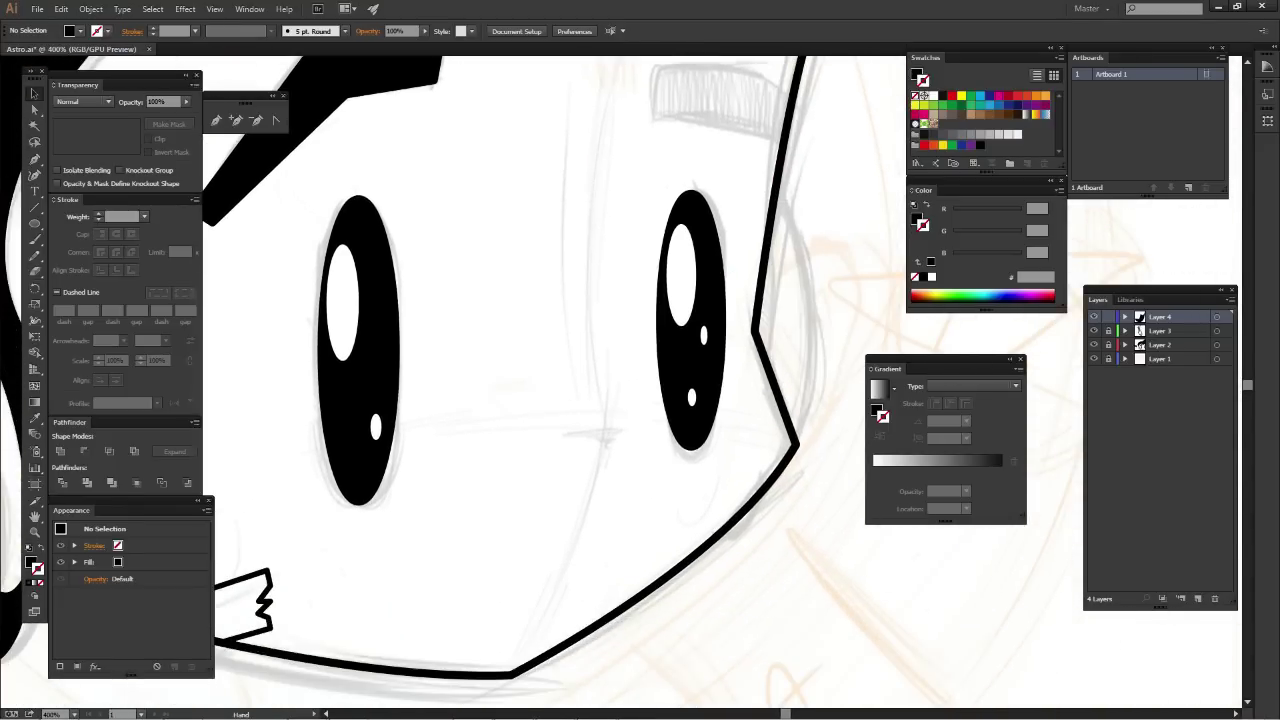
key(ctrl+plus)
key(ctrl+plus)
key(ctrl+plus)
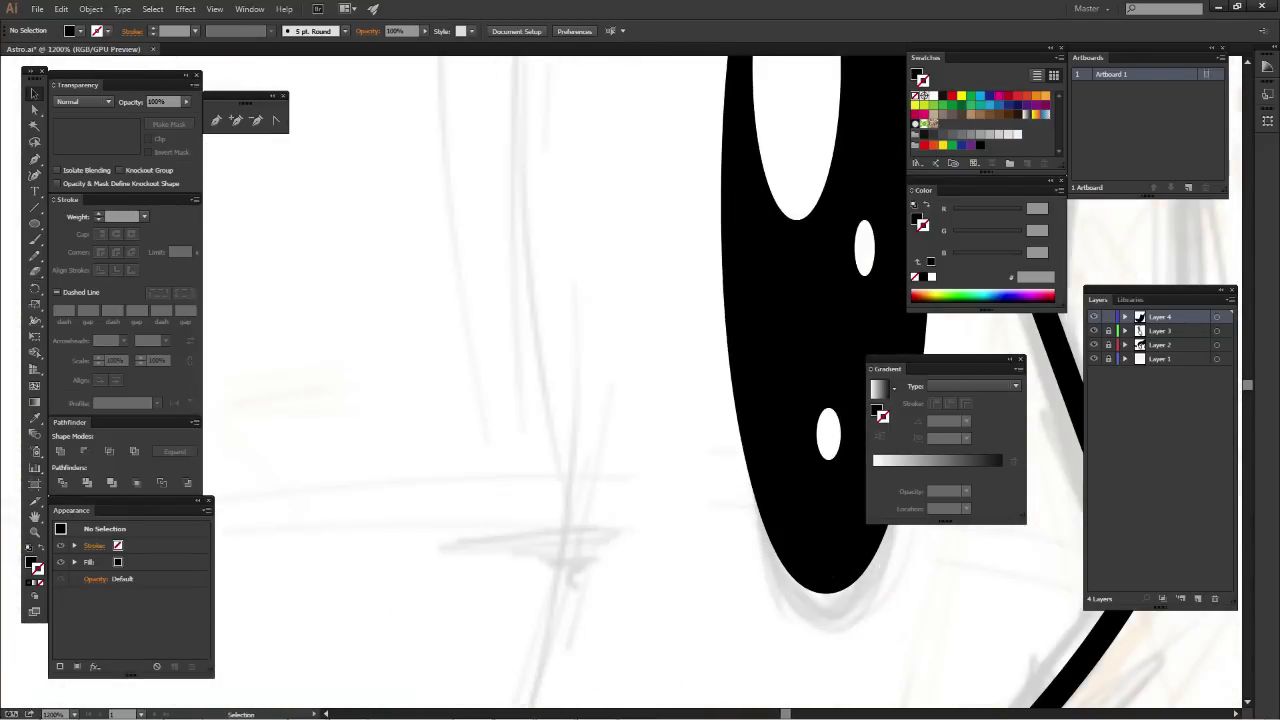
drag(640, 400, 678, 330)
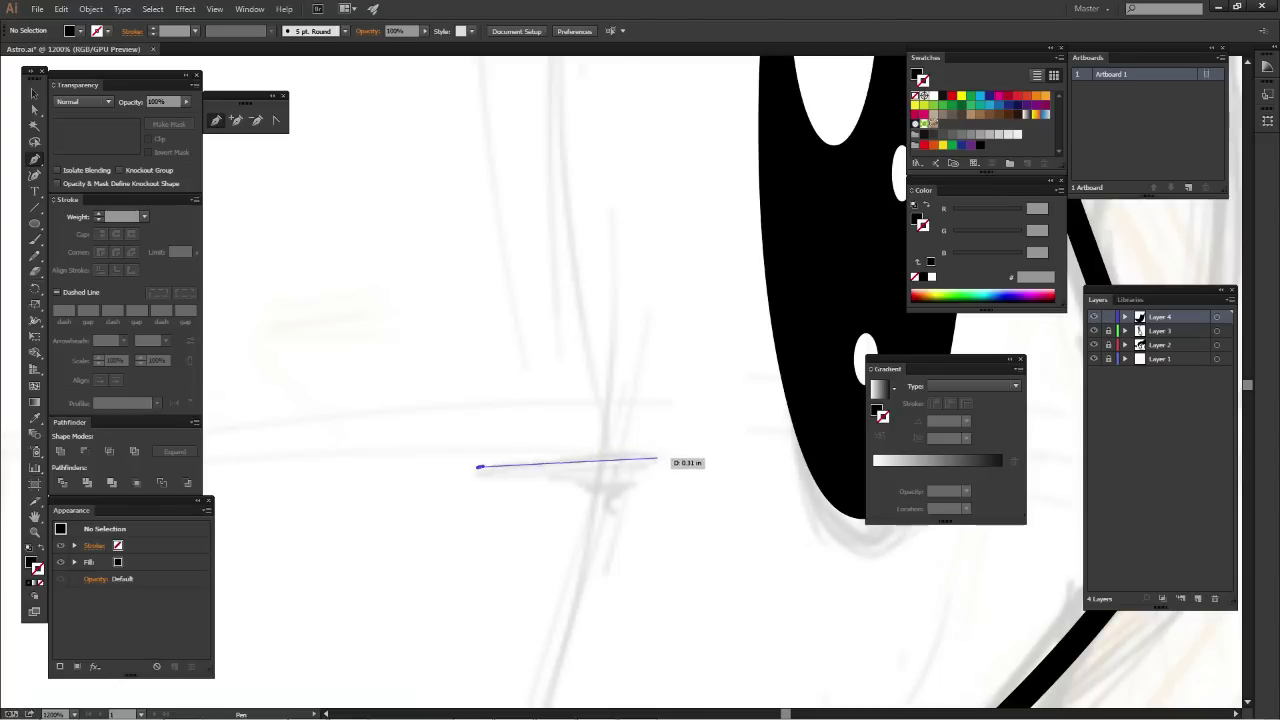
drag(528, 458, 657, 451)
key(ctrl+z)
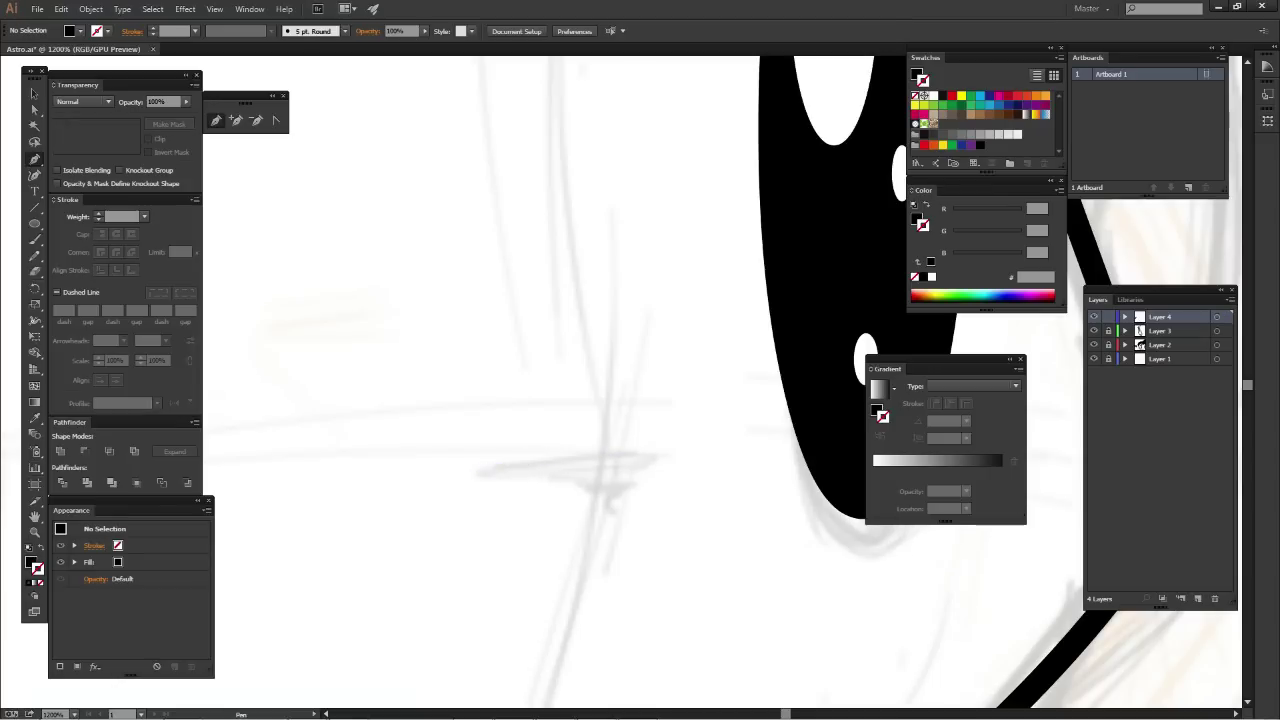
mouse_move(614, 451)
mouse_down()
mouse_move(655, 459)
mouse_move(617, 470)
mouse_up()
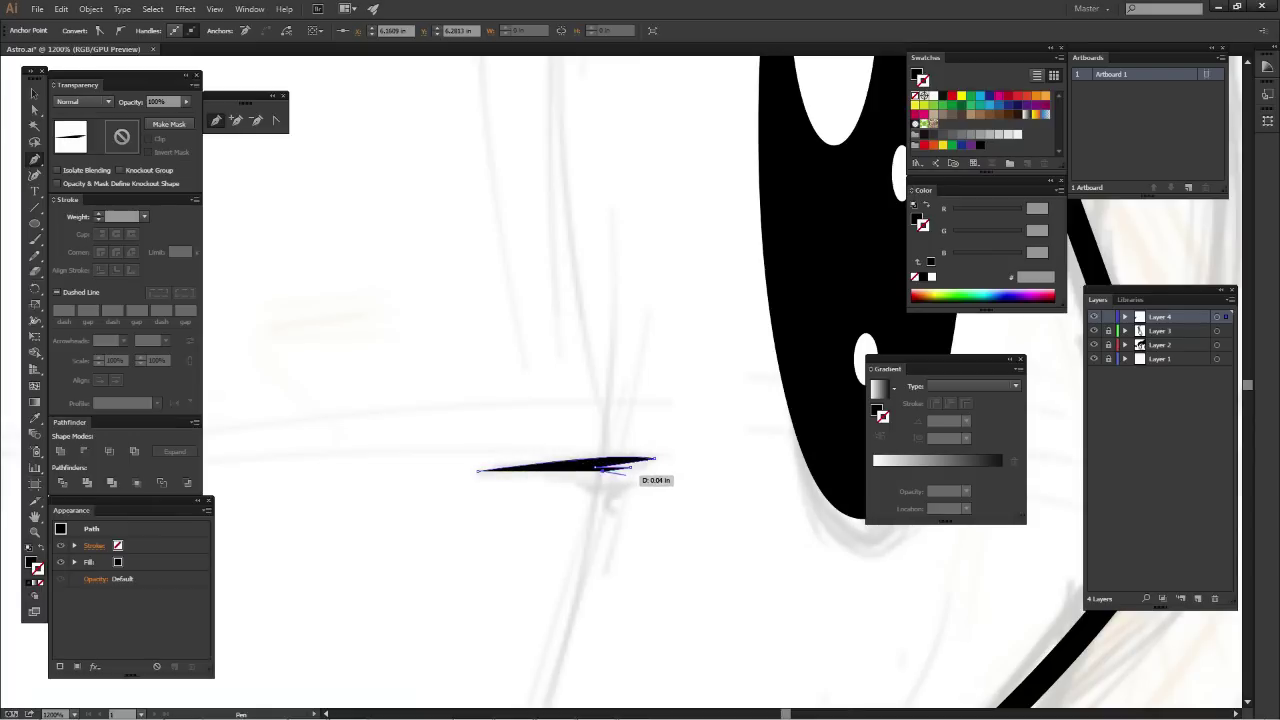
mouse_move(613, 473)
mouse_down()
mouse_move(604, 486)
mouse_move(597, 469)
mouse_move(604, 485)
mouse_up()
Give the mouth shape a sharp left corner and refine its tip with the Anchor Point tool
scroll(618, 460, up, 3)
mouse_move(600, 600)
mouse_down()
mouse_move(626, 484)
mouse_move(498, 486)
mouse_up()
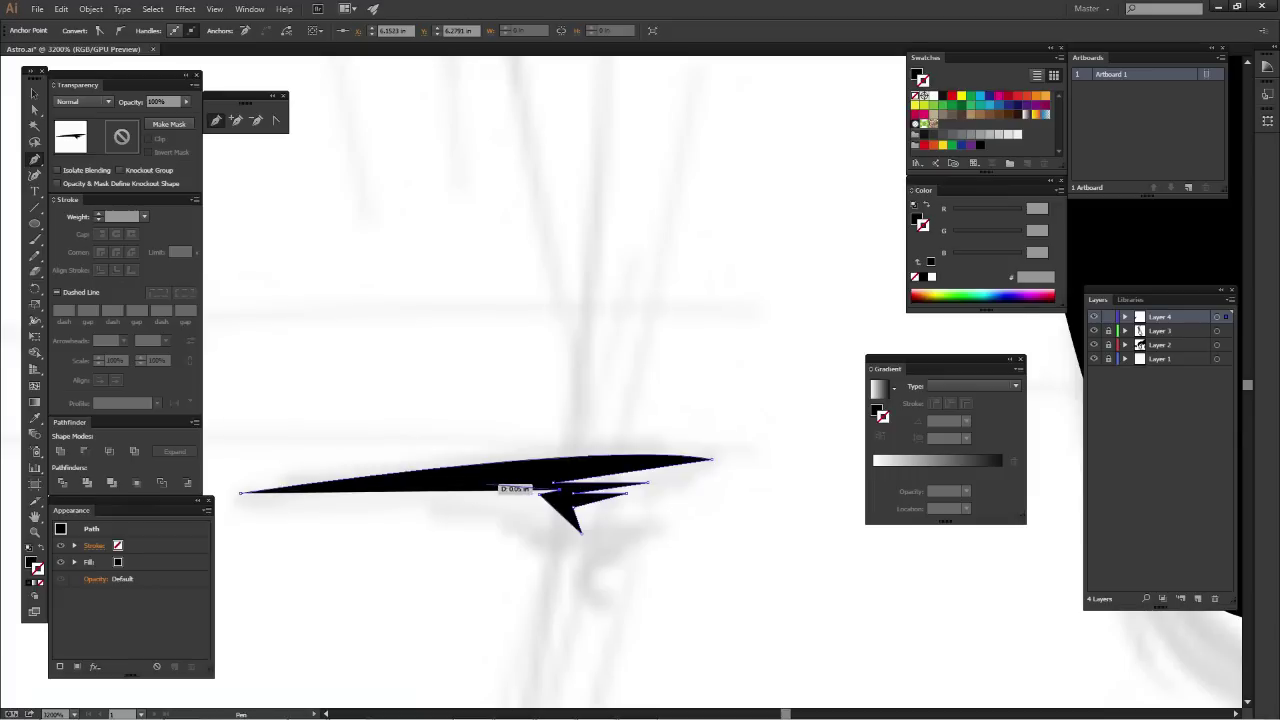
drag(580, 470, 724, 438)
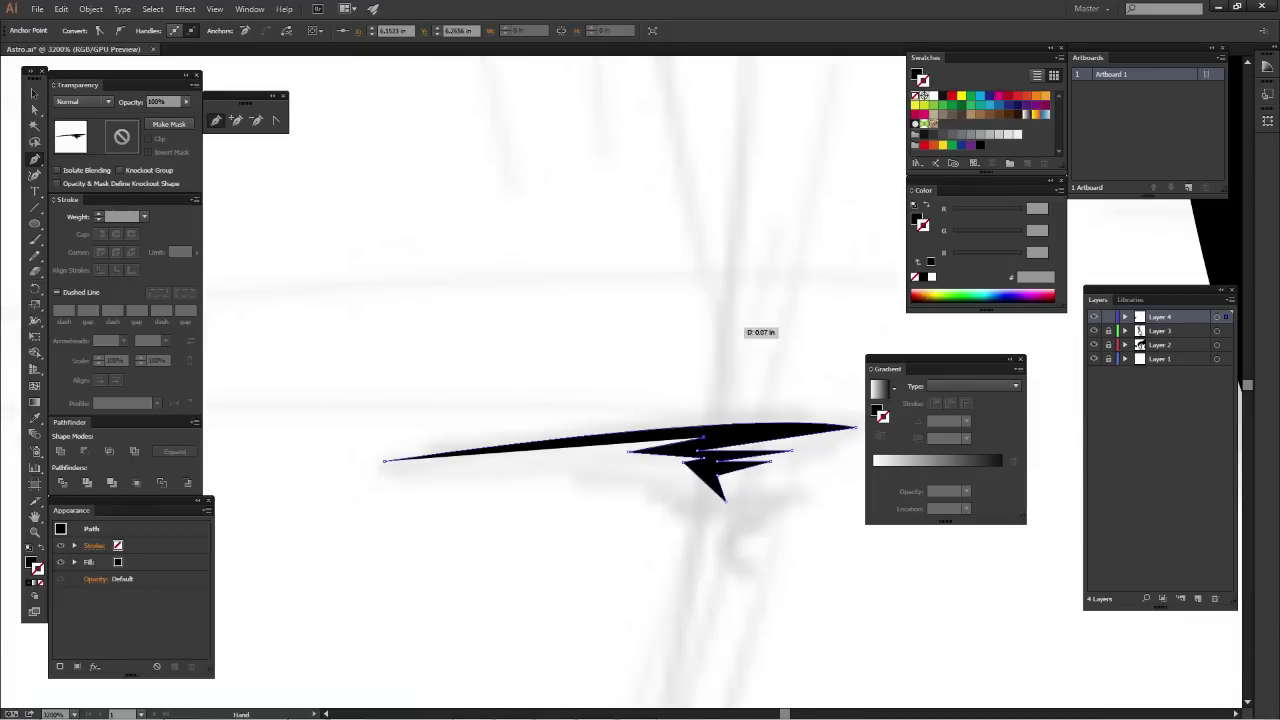
drag(457, 441, 385, 460)
key(v)
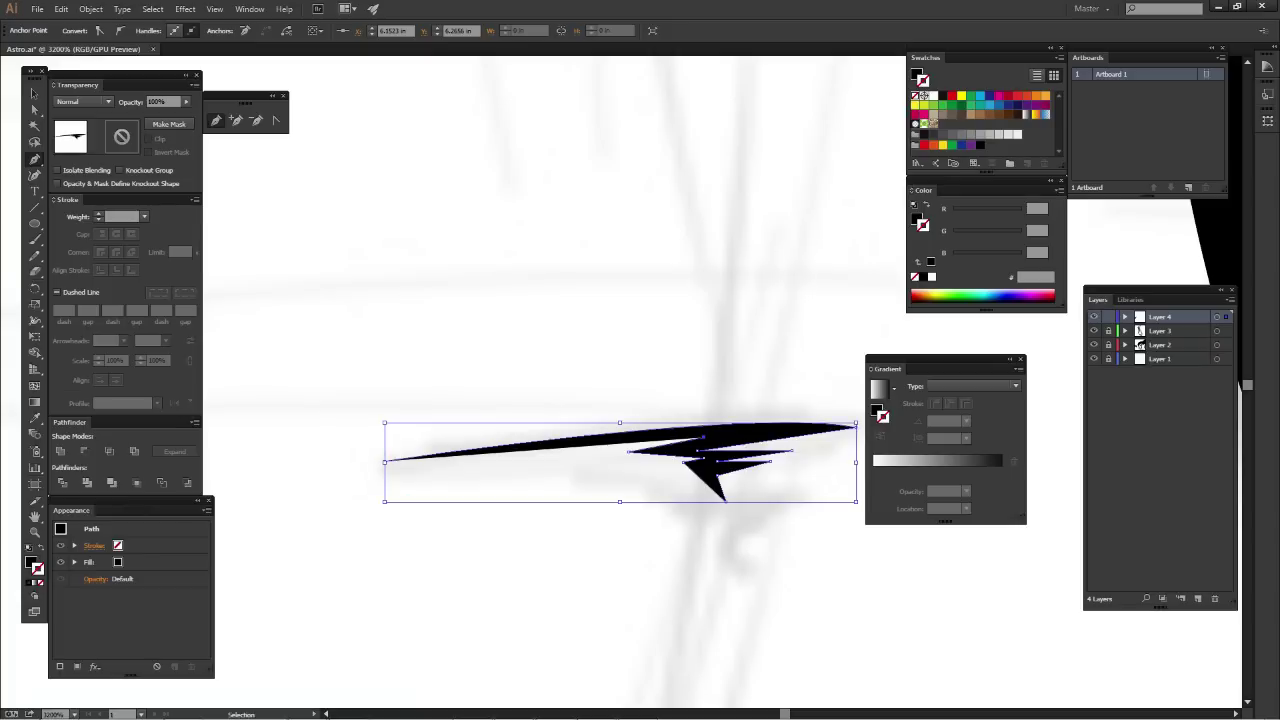
key(shift+c)
drag(385, 461, 384, 461)
key(v)
key(ctrl+shift+a)
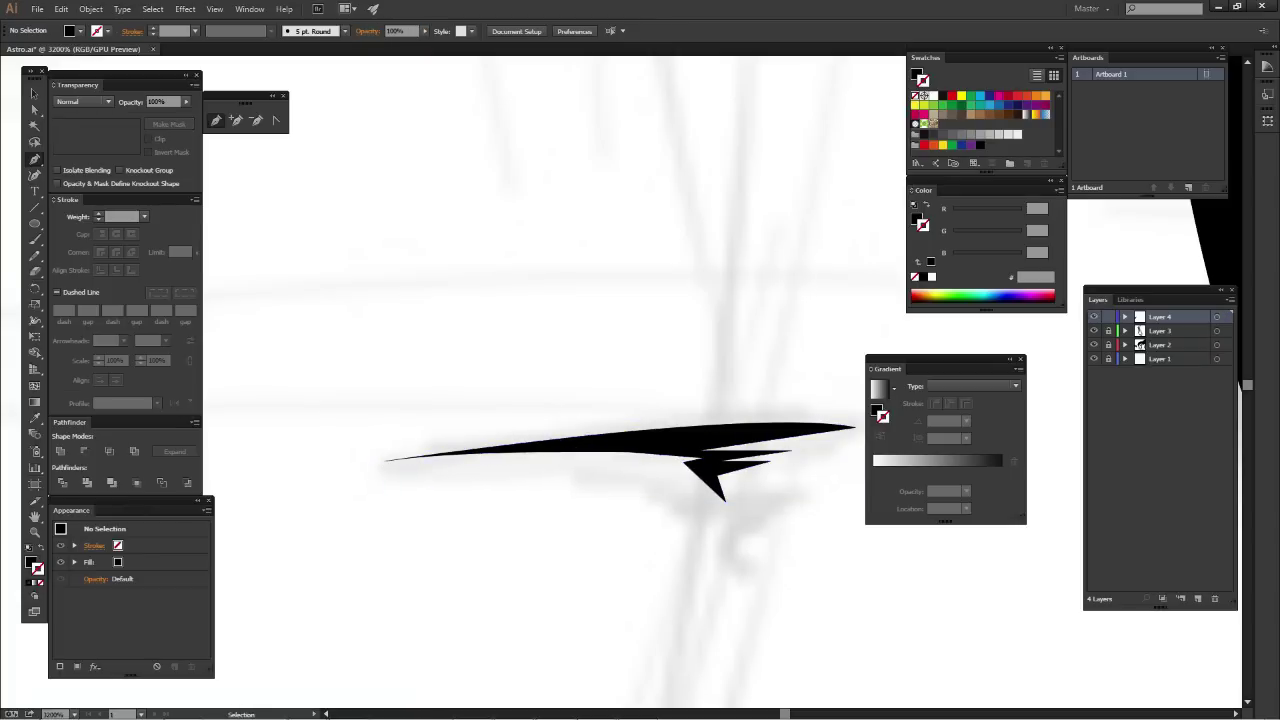
Zoom out to view the face, then zoom in on the headphone band block
key(ctrl+minus)
key(ctrl+minus)
key(ctrl+minus)
key(ctrl+minus)
key(ctrl+minus)
key(ctrl+minus)
key(ctrl+minus)
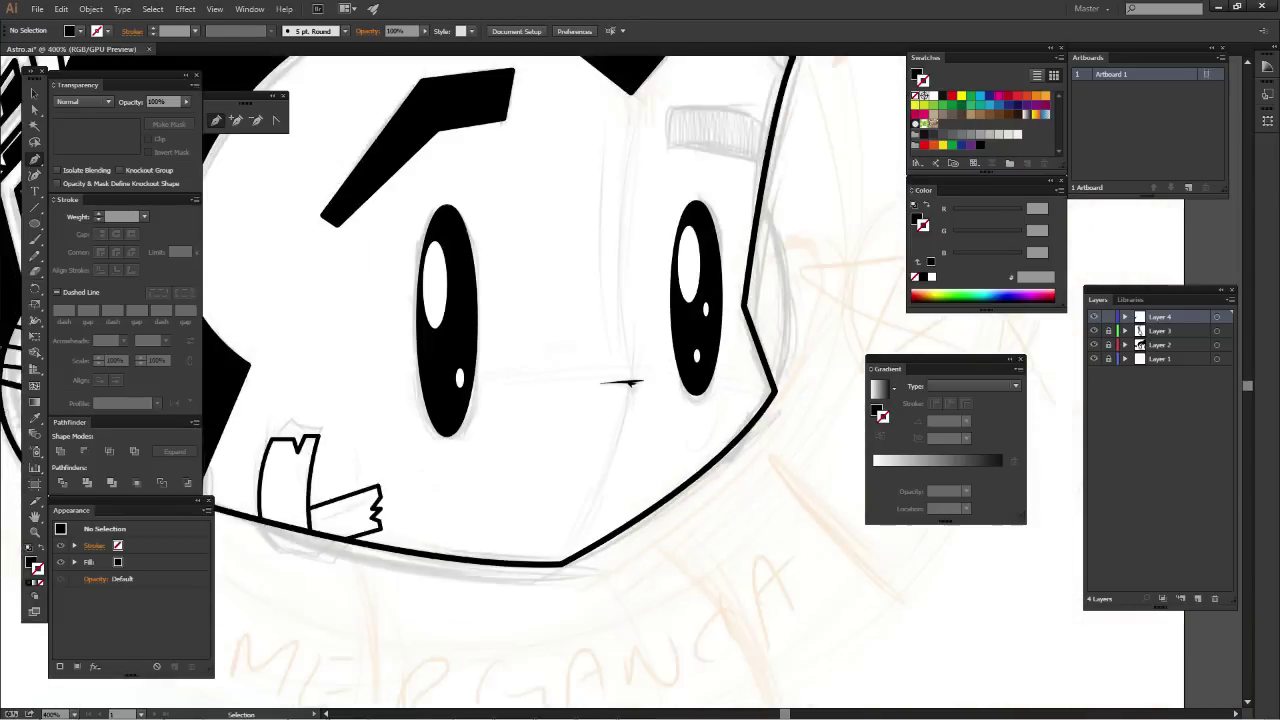
key(ctrl+minus)
mouse_move(640, 380)
mouse_down()
mouse_move(716, 478)
mouse_move(743, 485)
mouse_move(815, 462)
mouse_up()
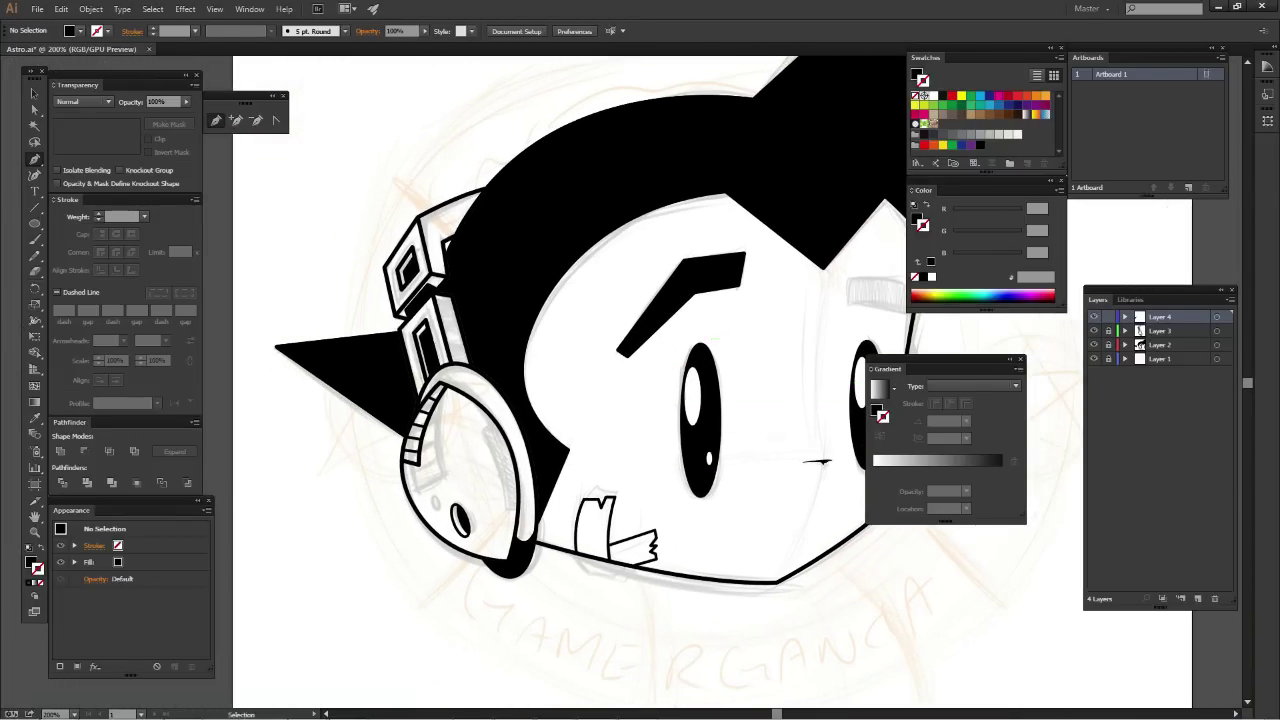
key(ctrl+equal)
key(ctrl+equal)
key(ctrl+equal)
mouse_move(180, 540)
mouse_down()
mouse_move(420, 560)
mouse_move(550, 590)
mouse_up()
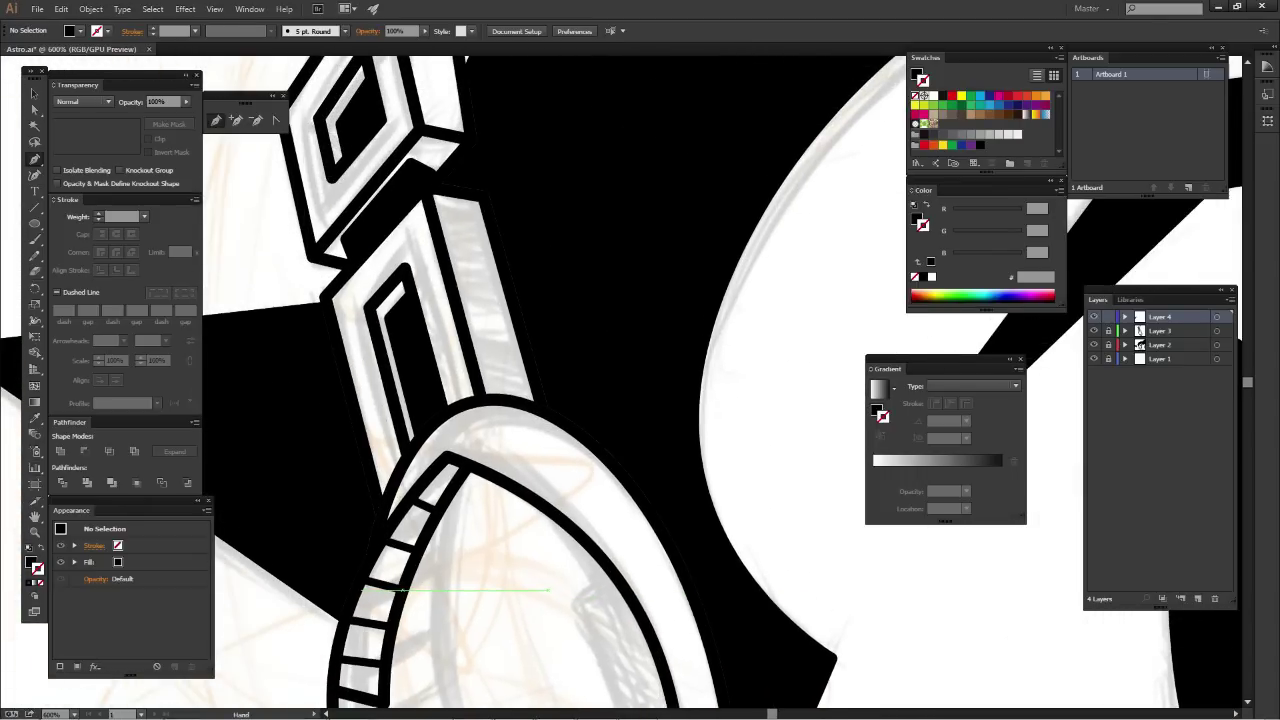
key(ctrl+equal)
key(ctrl+equal)
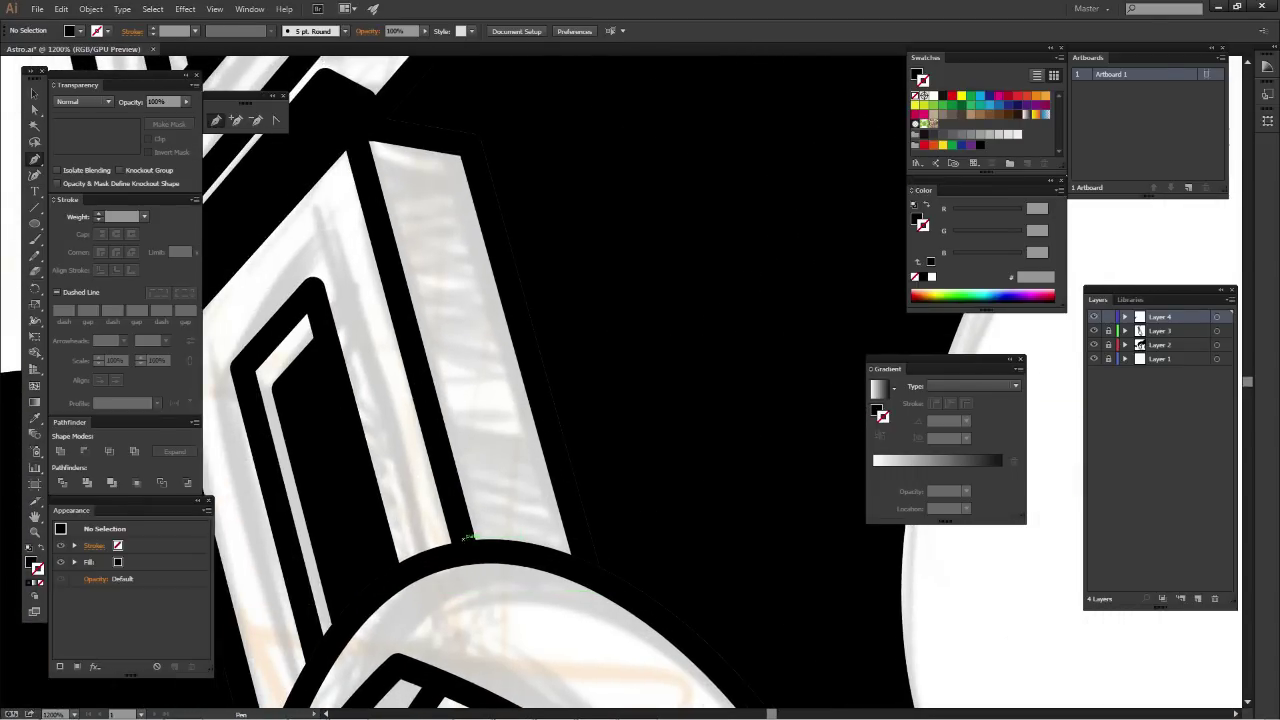
Draw a closed black zigzag spike shape along the band block's bottom edge
click(432, 386)
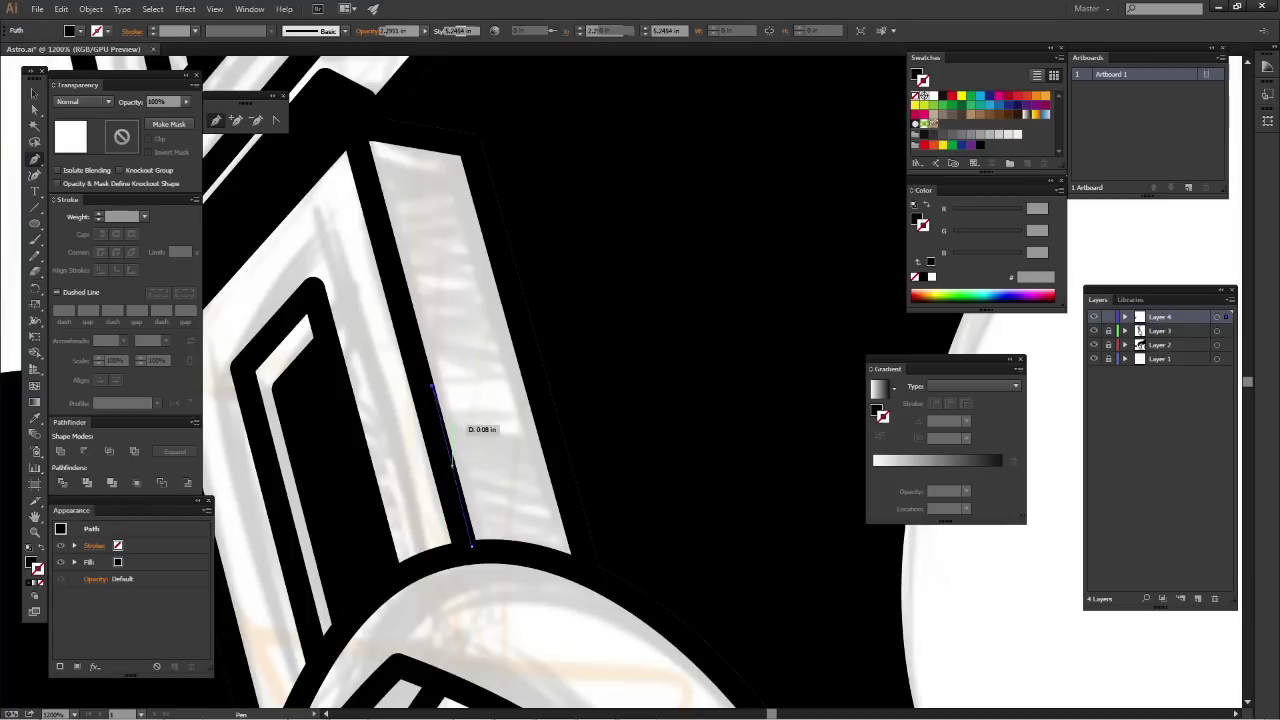
click(480, 513)
click(457, 406)
click(498, 521)
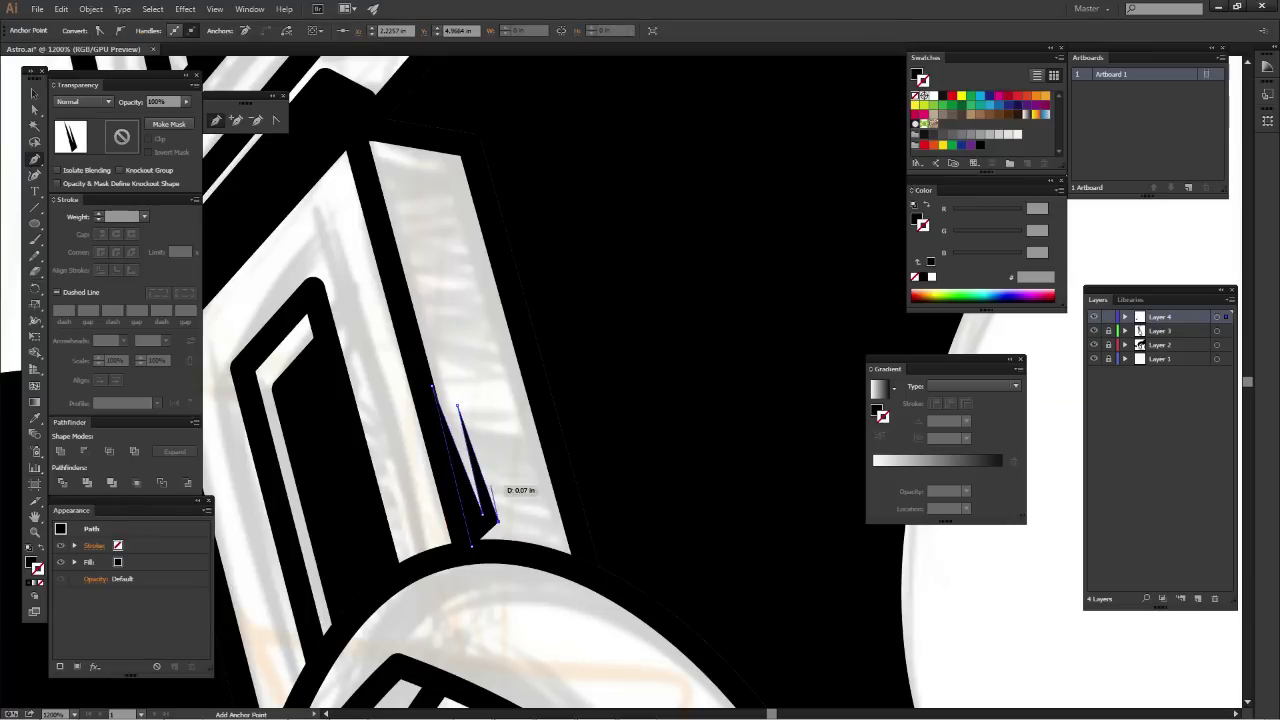
click(460, 340)
click(518, 523)
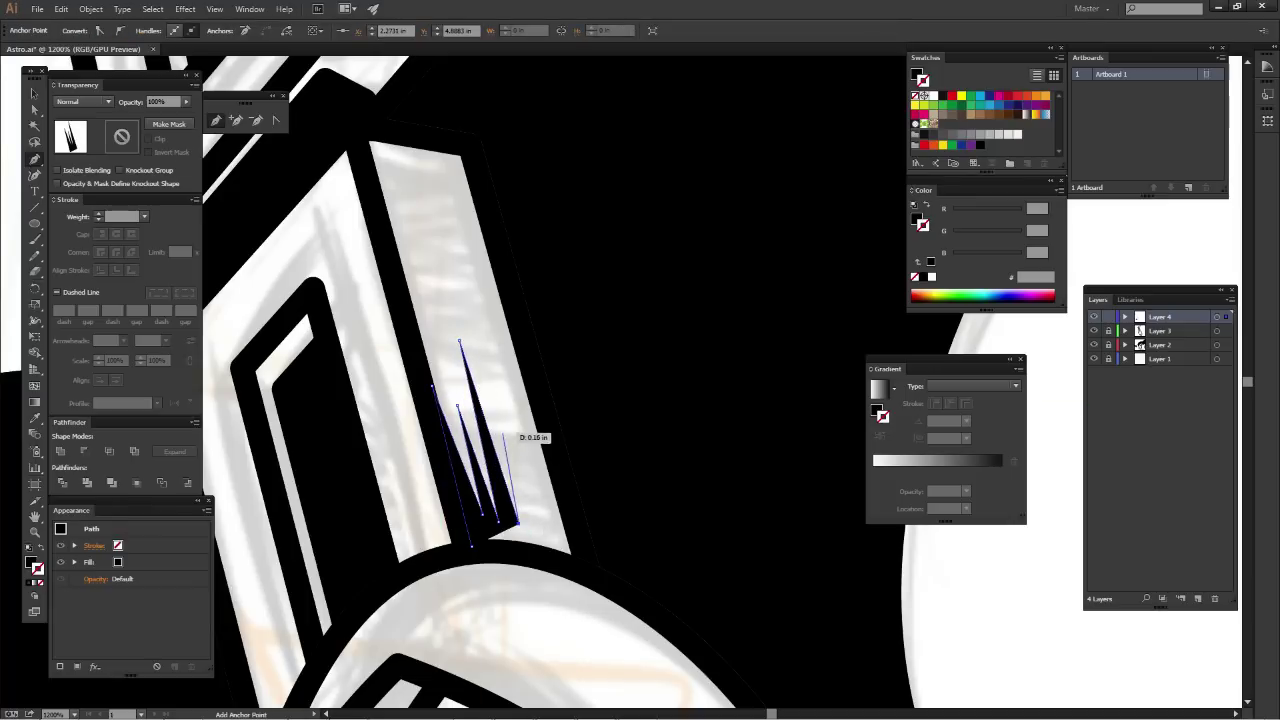
click(502, 433)
click(539, 529)
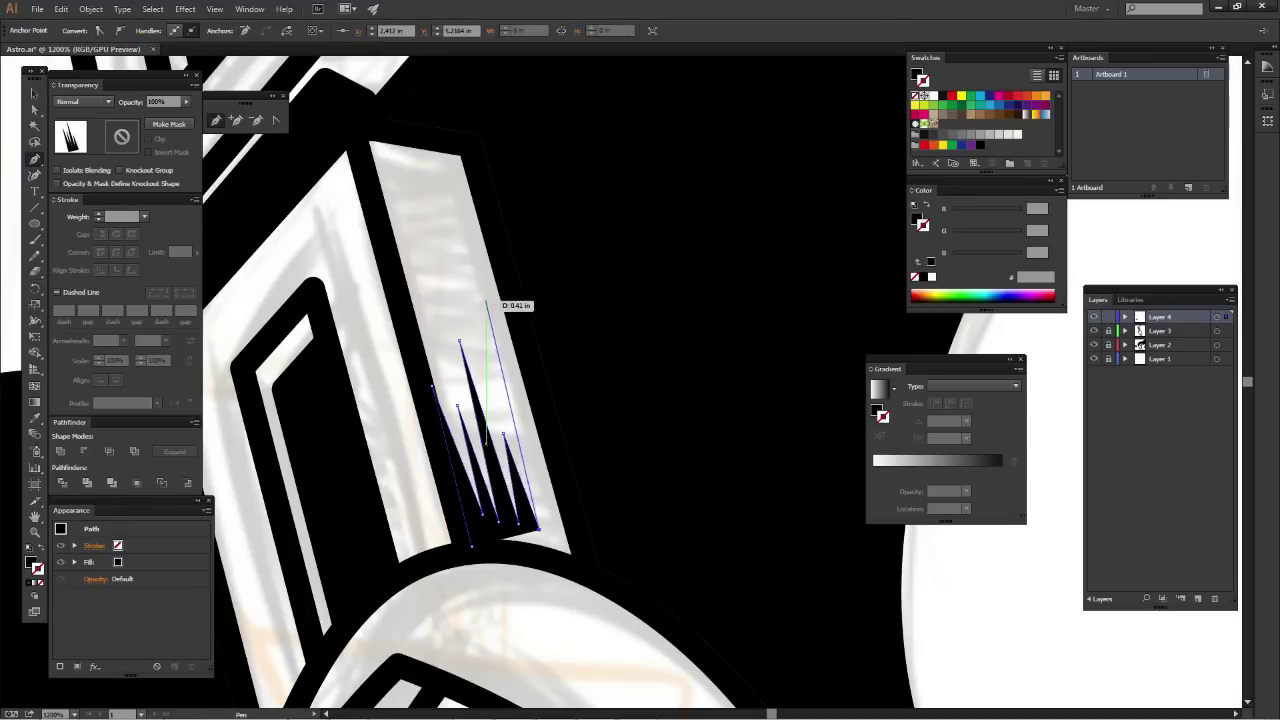
click(489, 300)
click(568, 556)
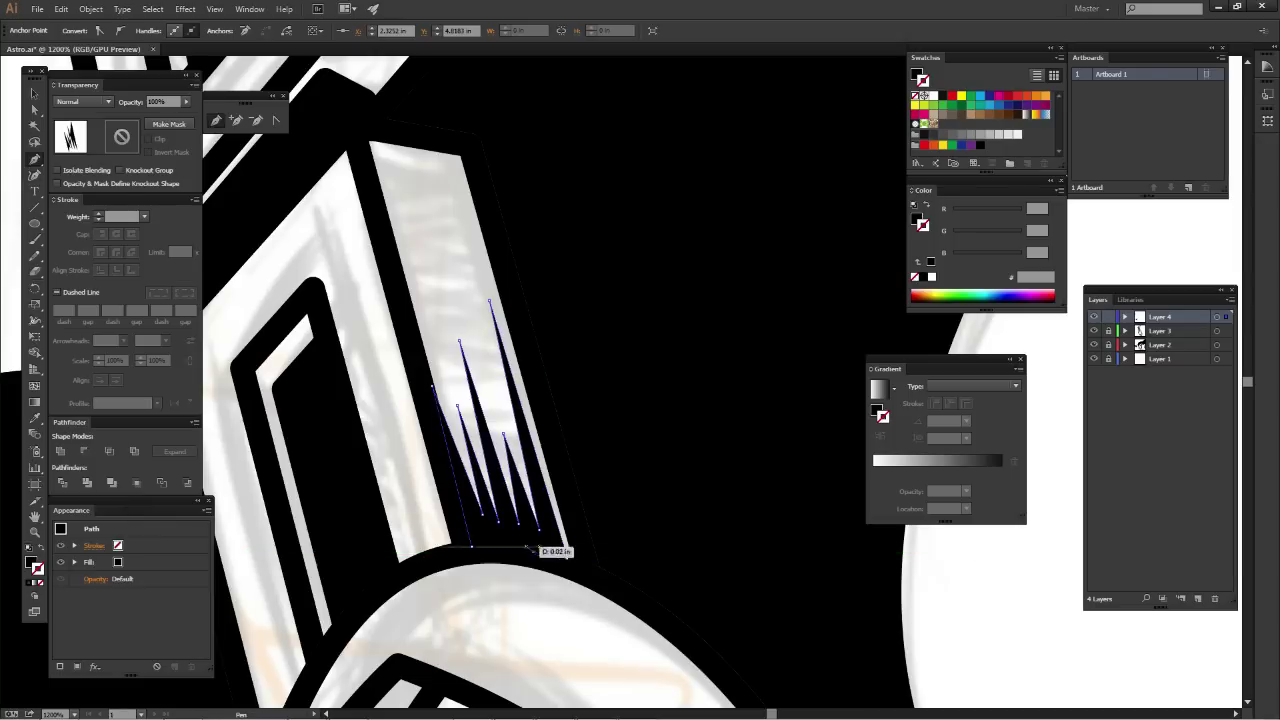
click(471, 547)
key(ctrl+shift+a)
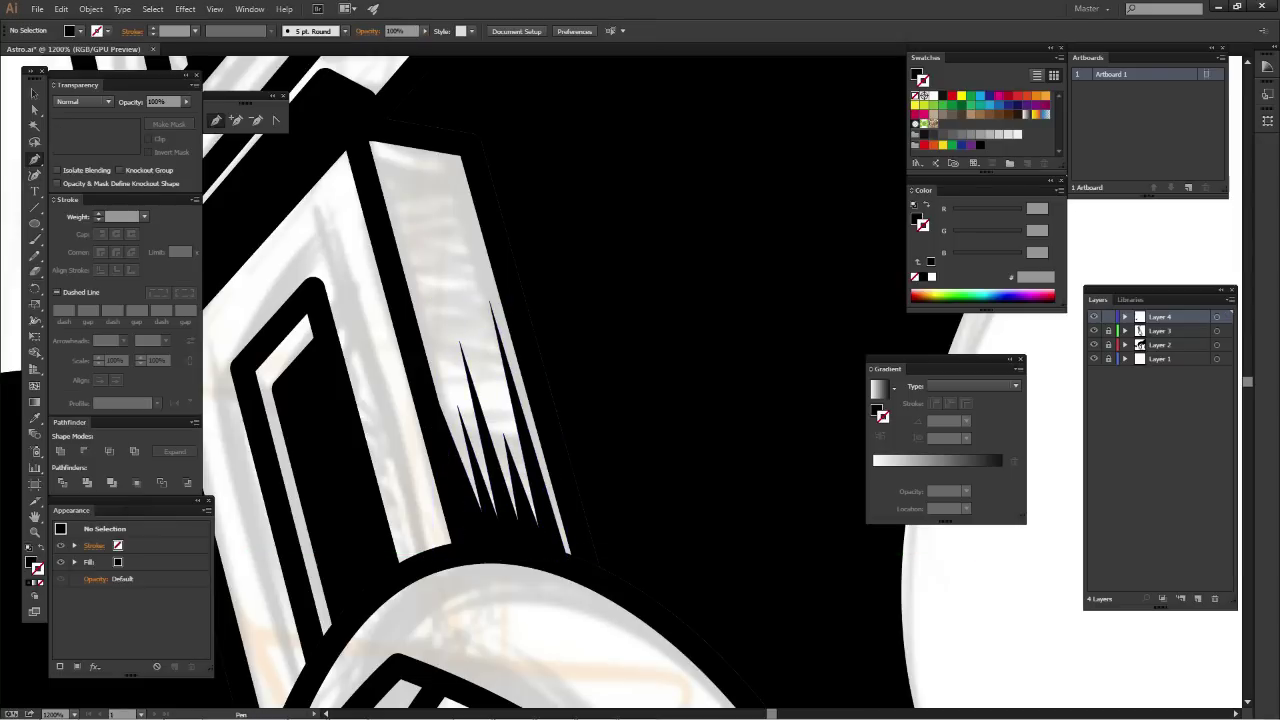
Draw a second closed zigzag spike shape along the block's top edge
scroll(724, 324, down, 2)
scroll(724, 324, down, 2)
scroll(724, 324, up, 1)
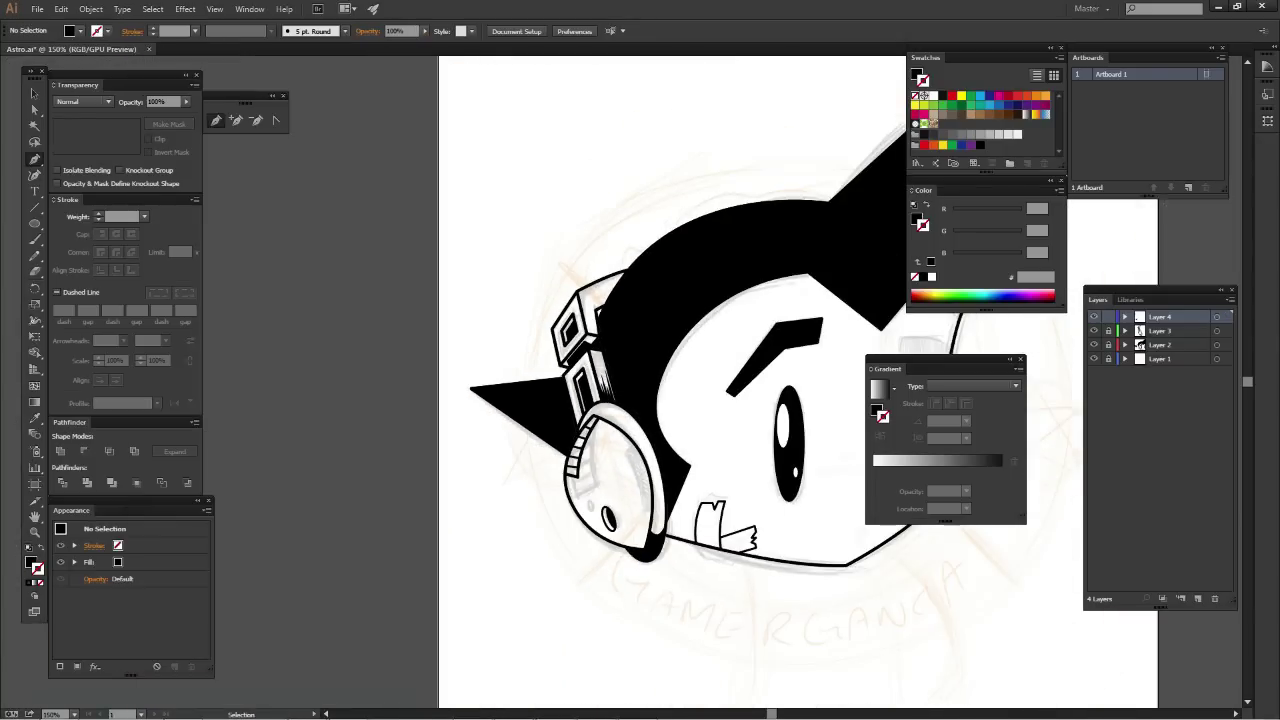
scroll(724, 324, up, 2)
scroll(553, 296, up, 1)
scroll(553, 296, up, 1)
key(p)
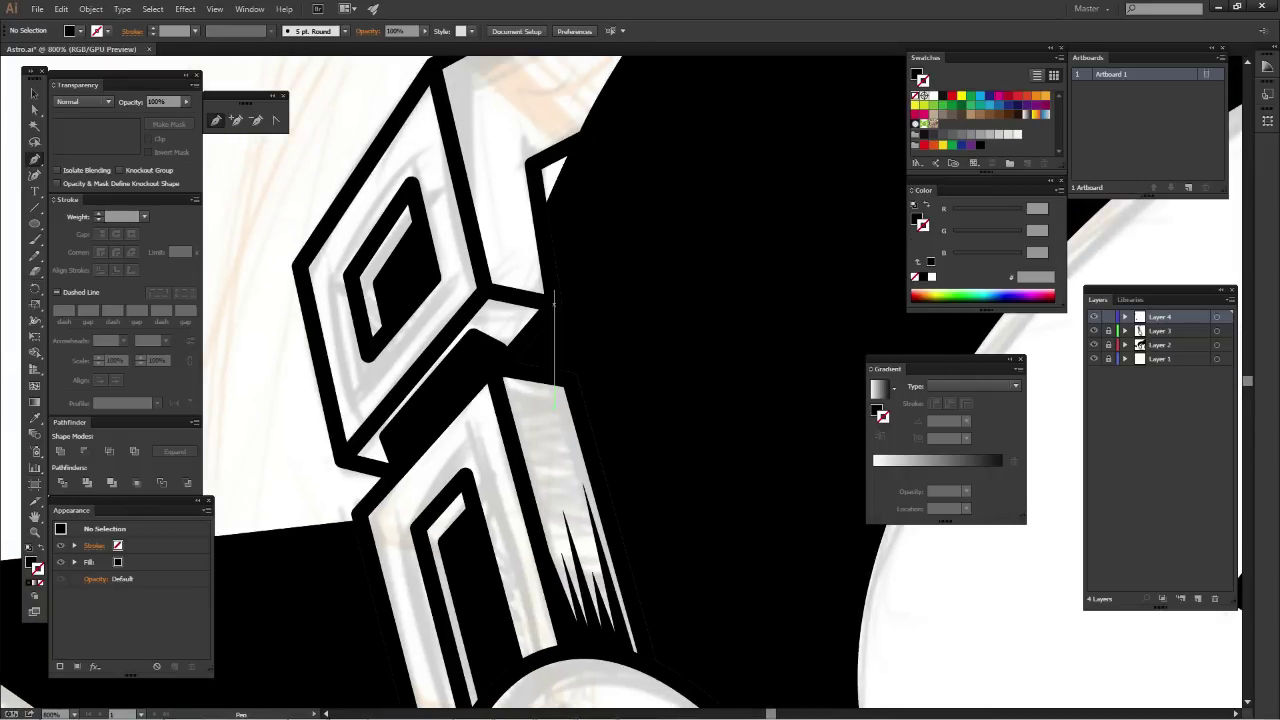
click(498, 372)
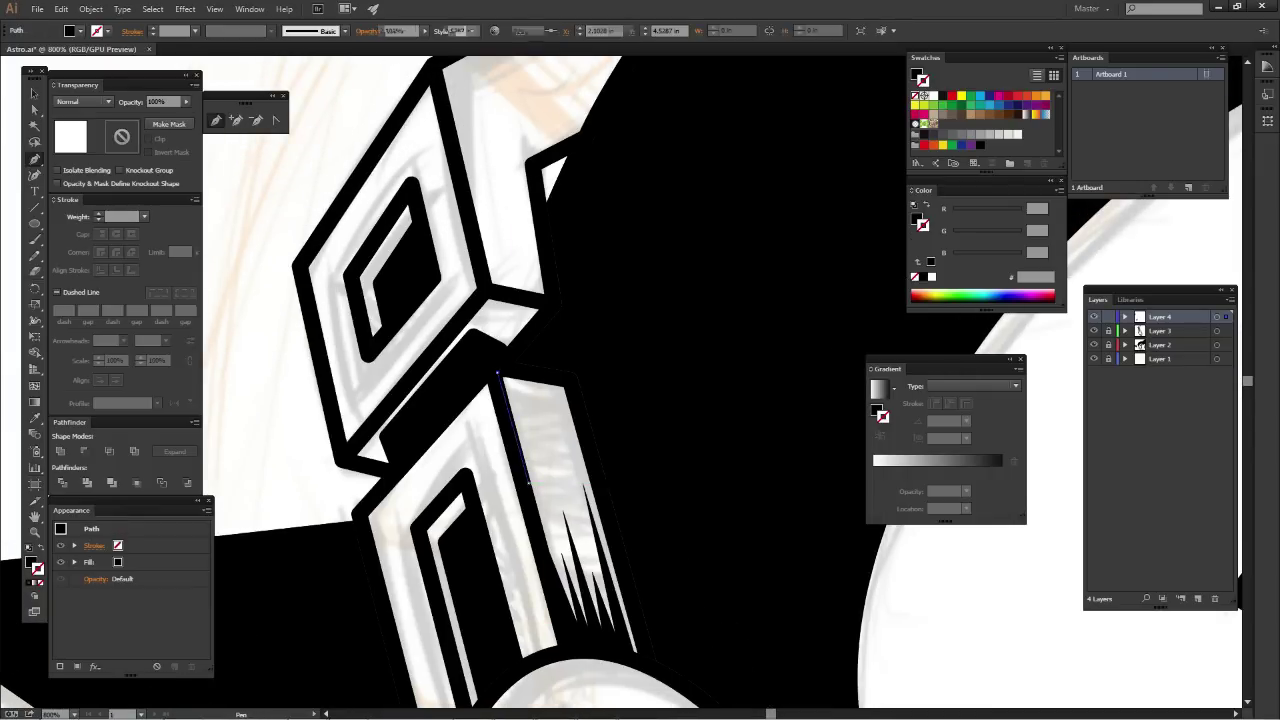
drag(543, 485, 553, 392)
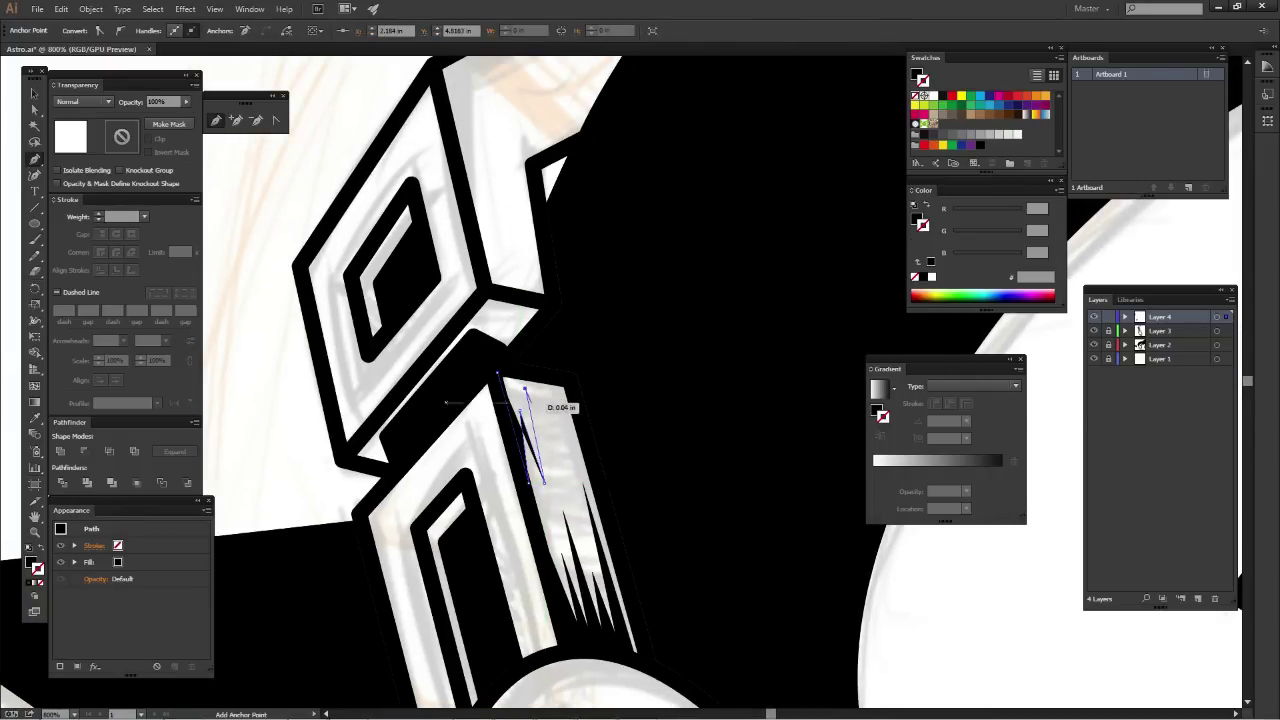
click(538, 390)
click(563, 458)
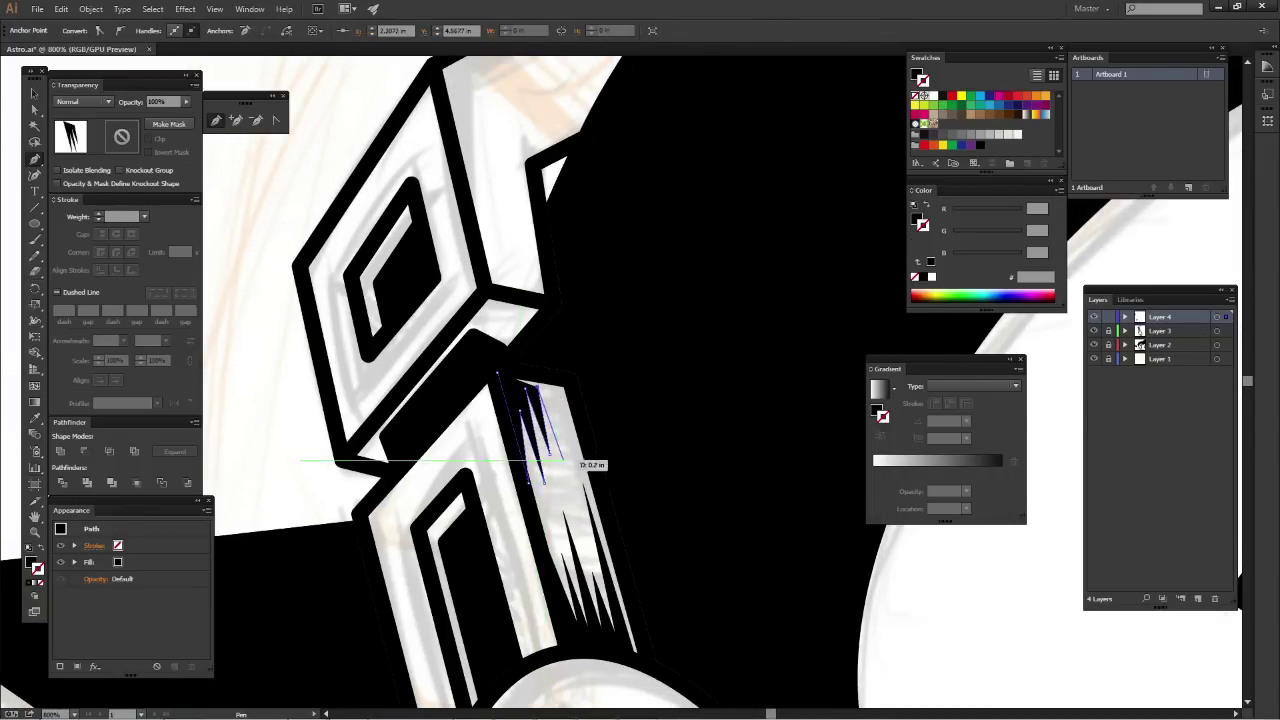
click(554, 391)
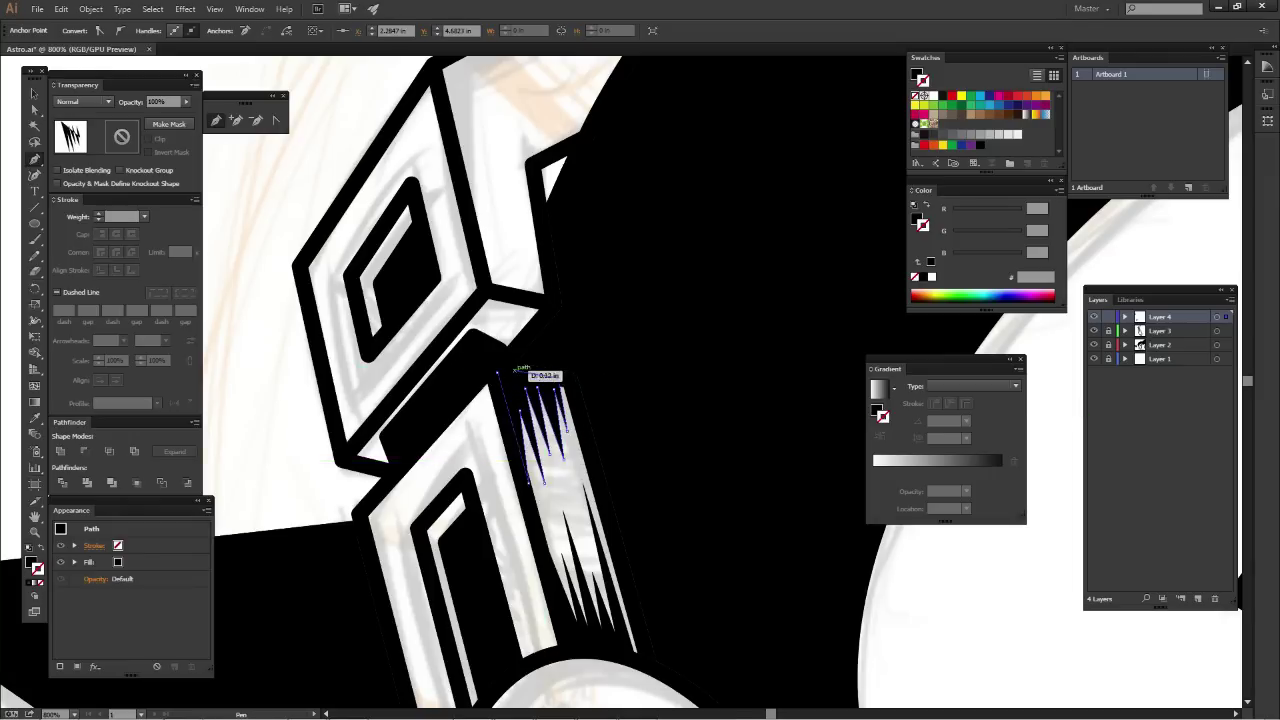
click(497, 374)
key(v)
key(ctrl+shift+a)
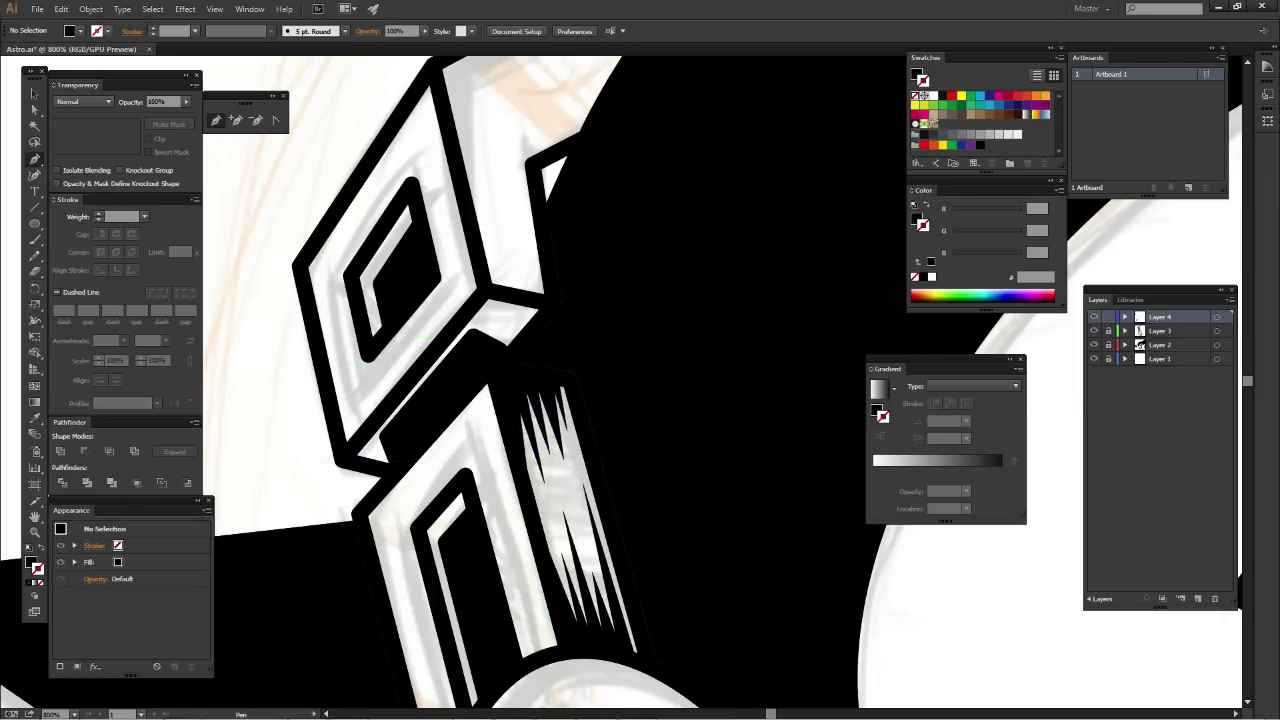
key(ctrl+minus)
key(ctrl+minus)
key(ctrl+minus)
key(ctrl+minus)
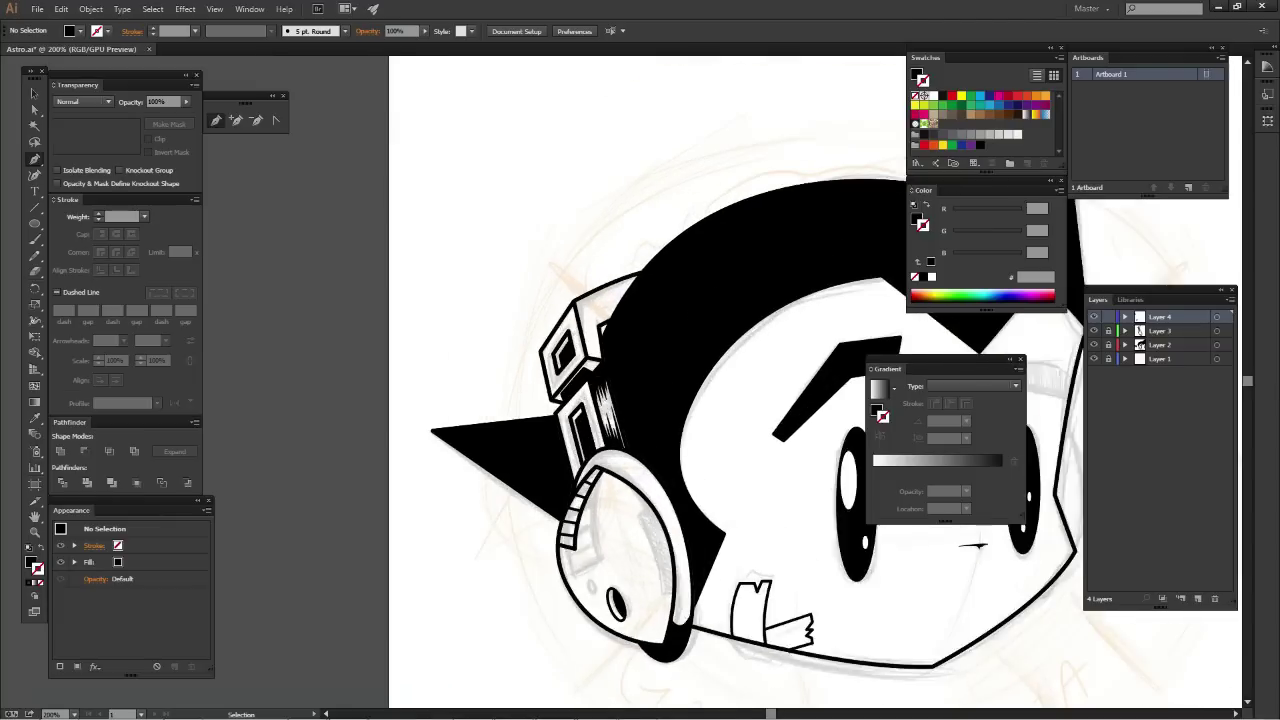
Start a jagged spike shape at the inner edge of the upper earphone block
key(ctrl+plus)
key(ctrl+plus)
key(ctrl+plus)
key(ctrl+plus)
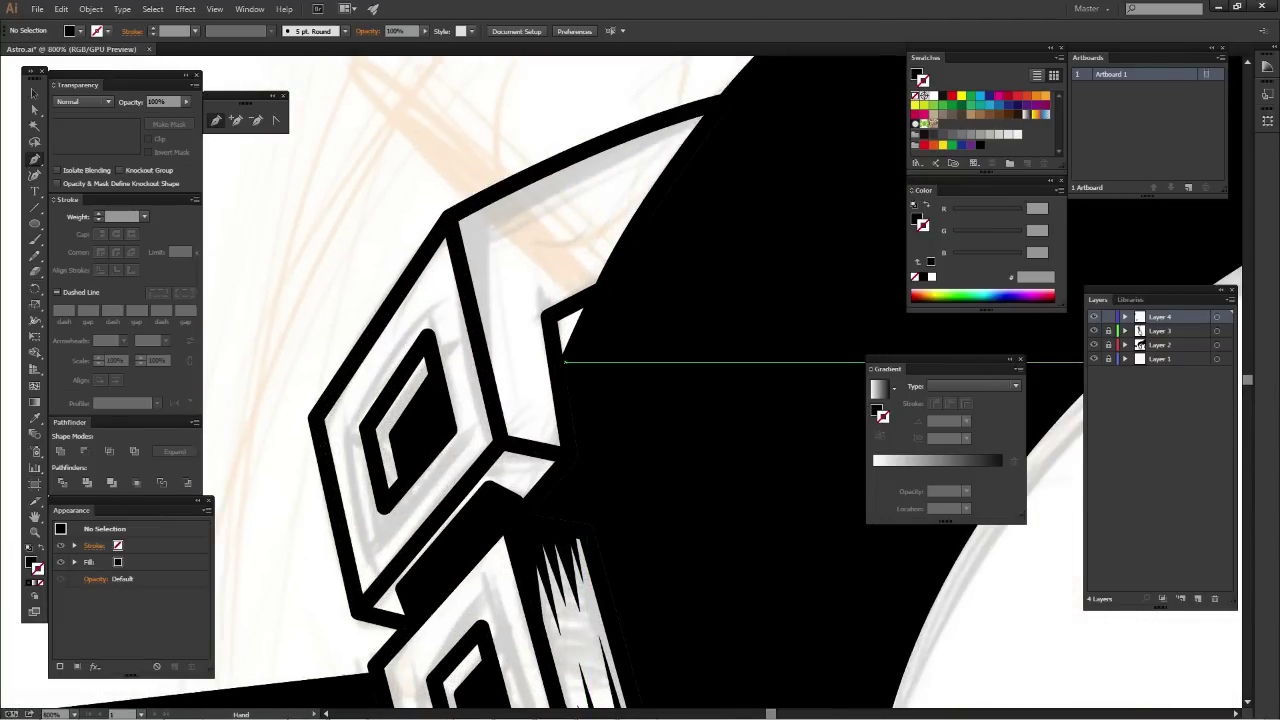
mouse_move(565, 362)
mouse_down()
mouse_move(565, 435)
mouse_move(612, 454)
mouse_up()
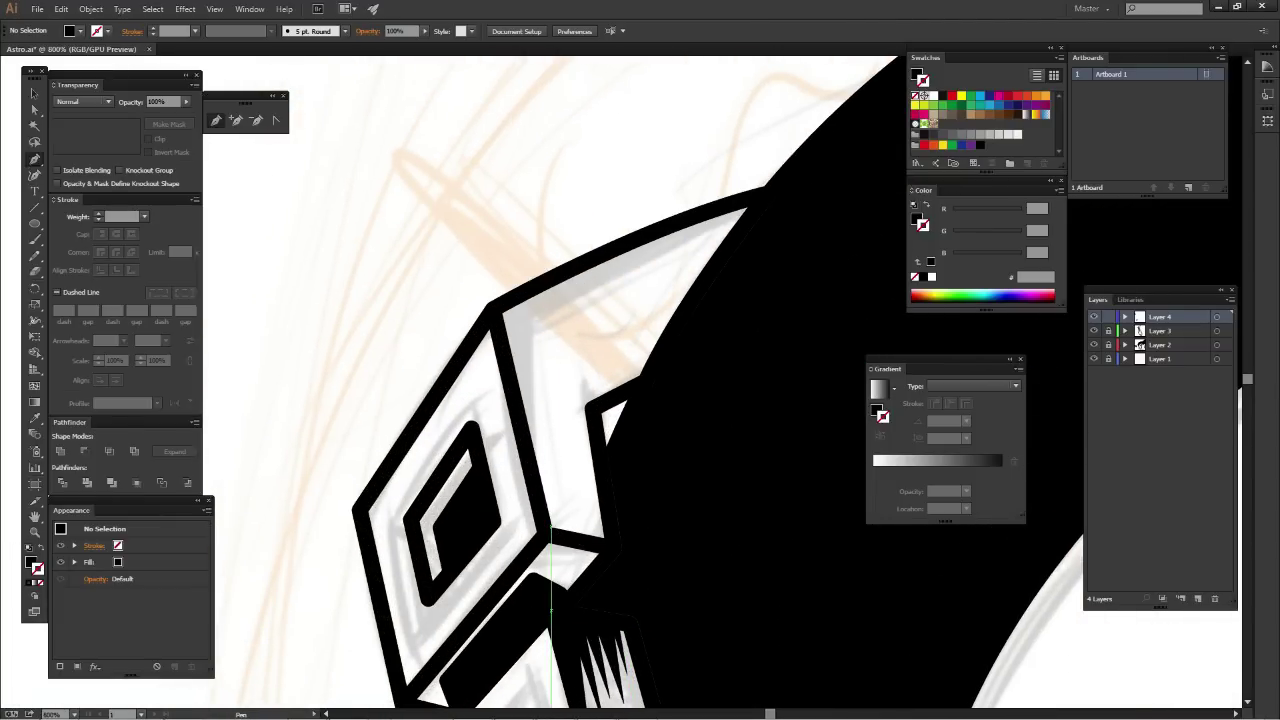
click(552, 528)
click(530, 433)
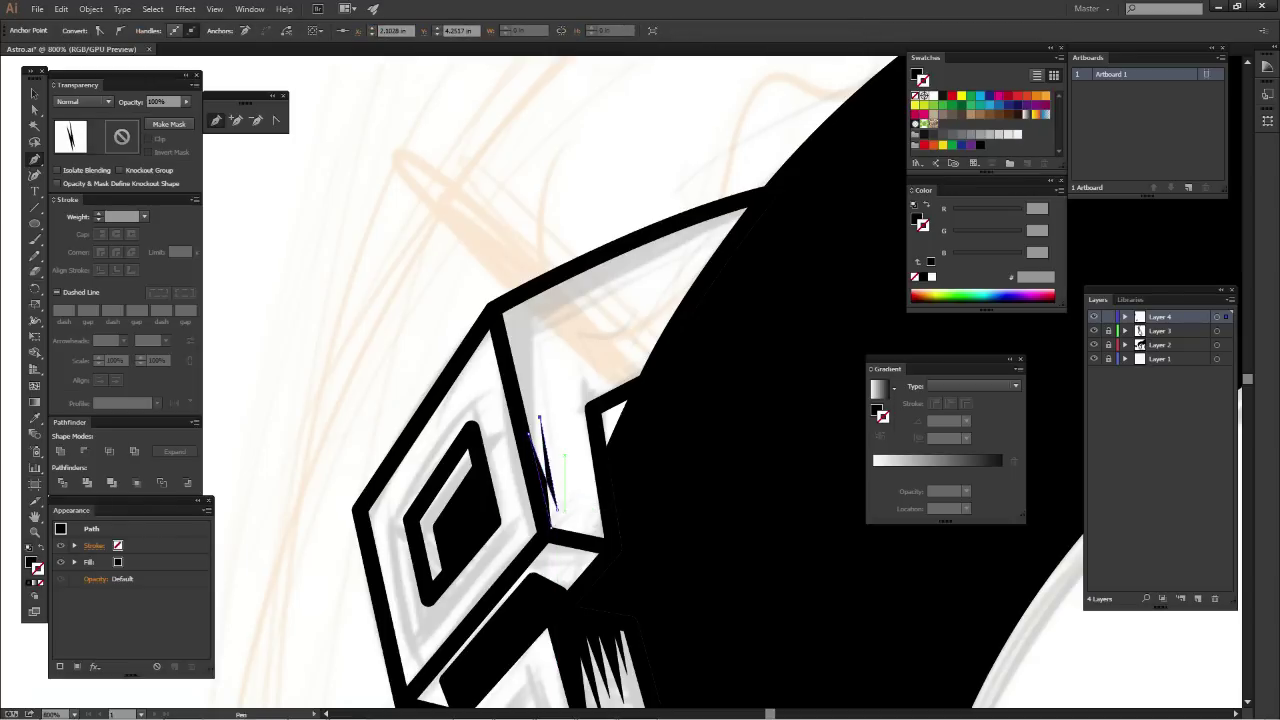
drag(565, 488, 560, 578)
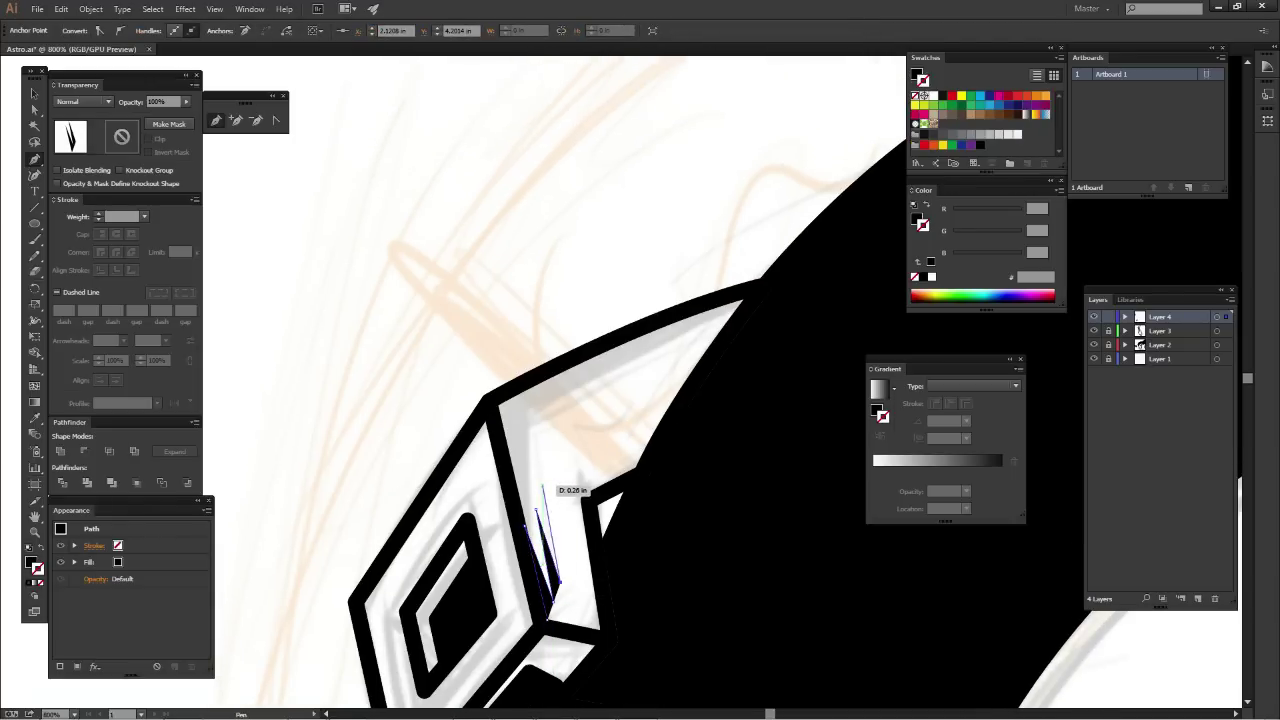
click(575, 578)
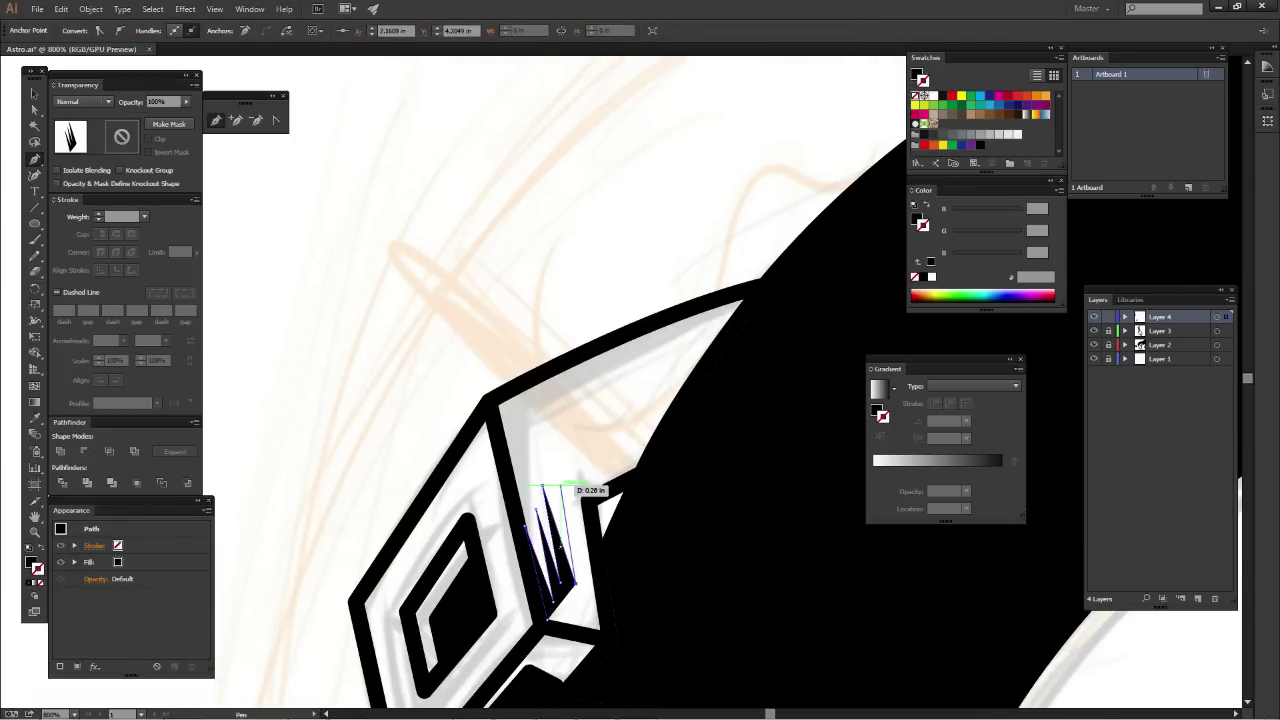
click(561, 479)
Extend the zigzag spikes along the block edge and close the black shape
click(658, 432)
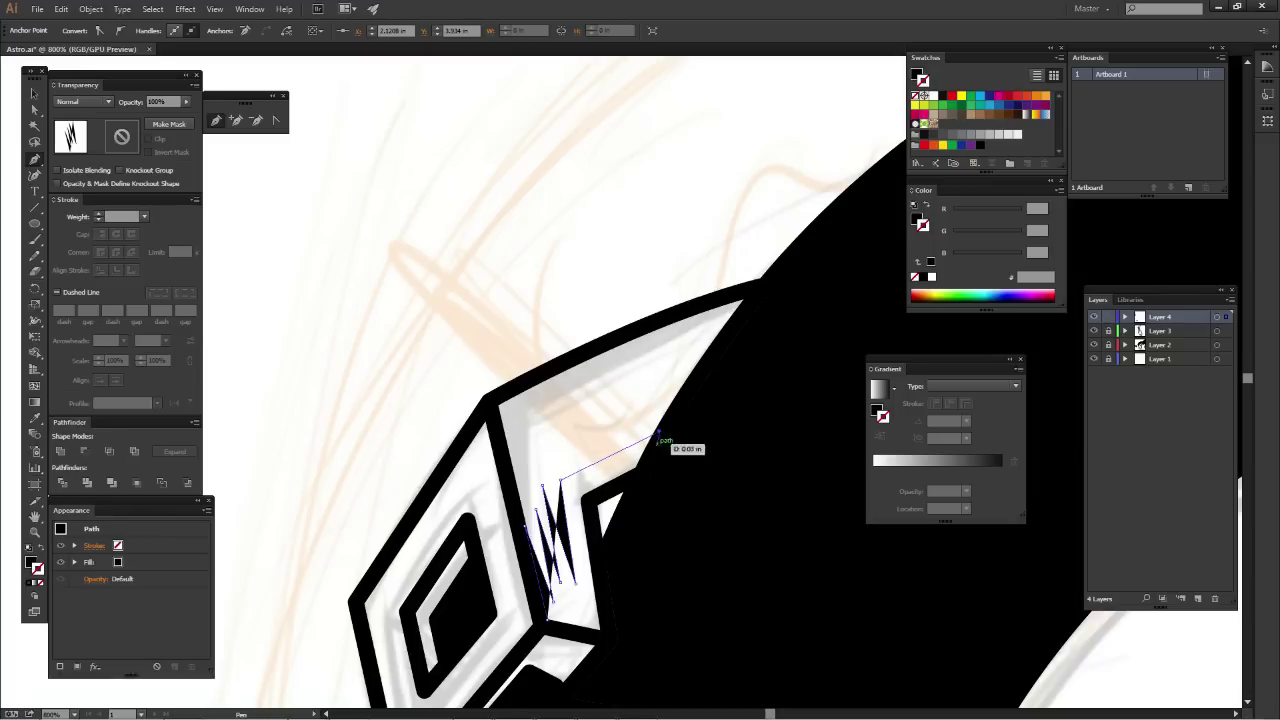
click(642, 473)
click(588, 497)
drag(604, 510, 580, 385)
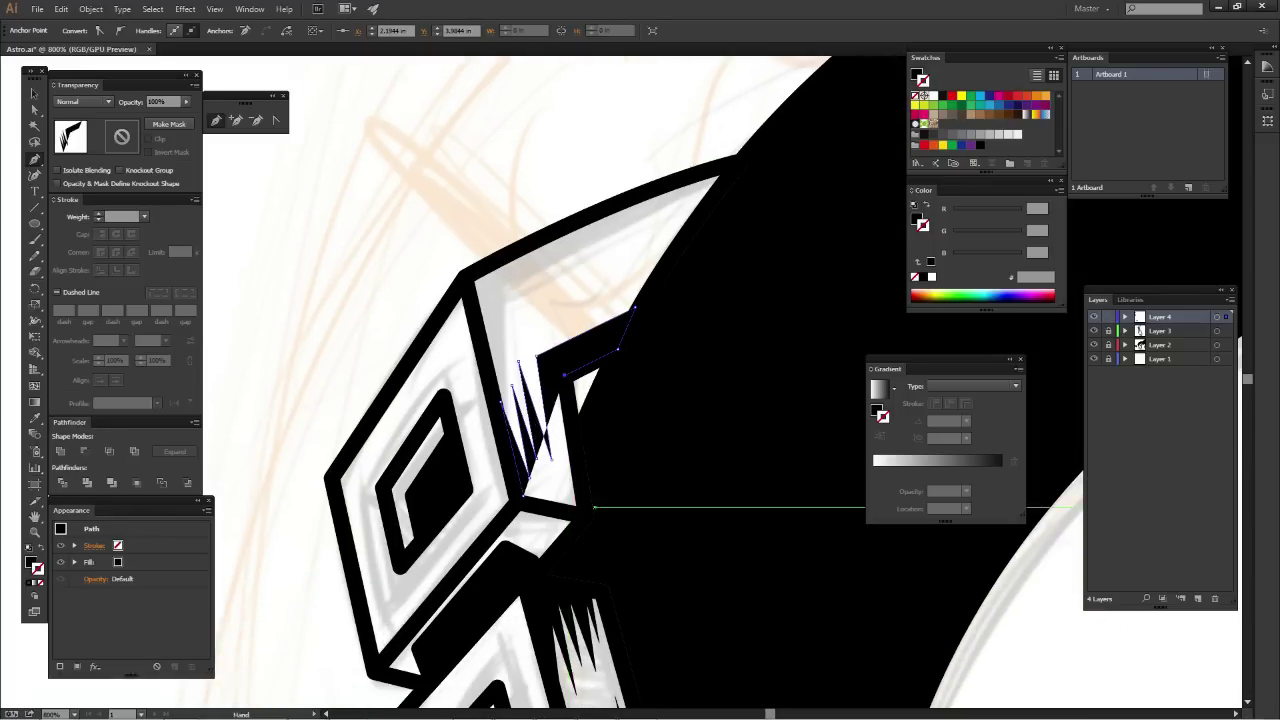
click(584, 516)
click(524, 496)
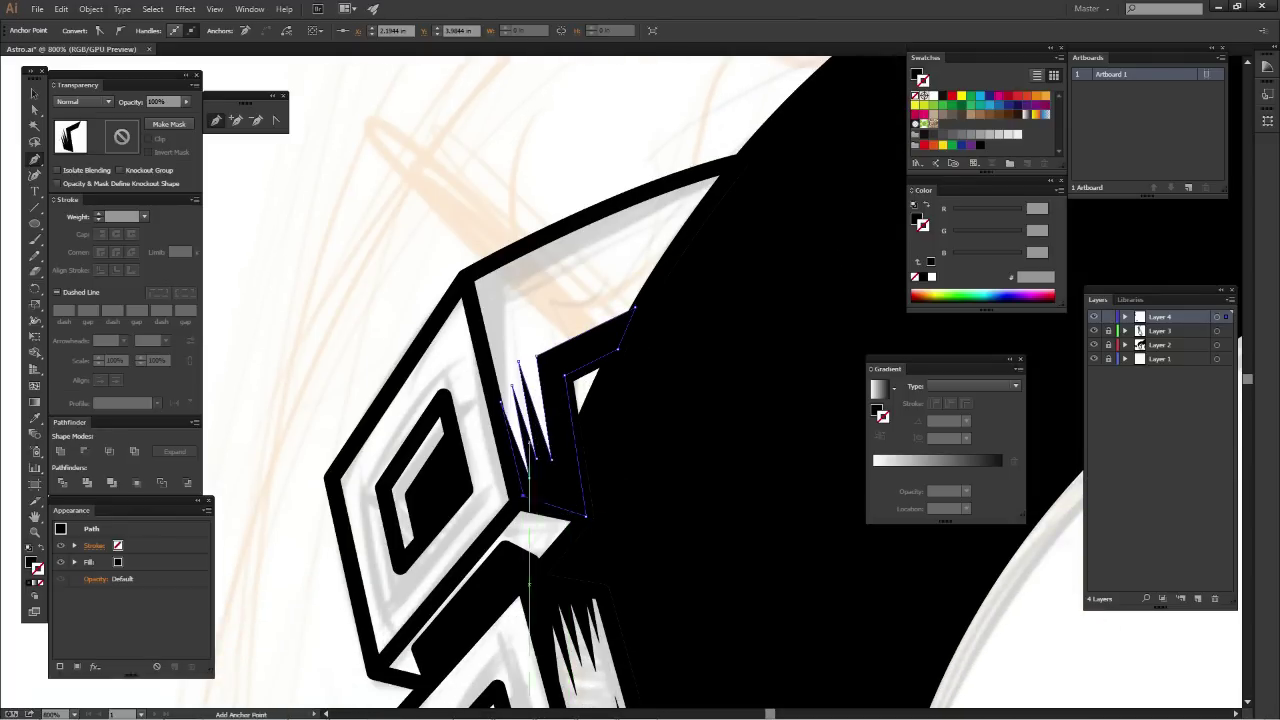
key(ctrl+shift+a)
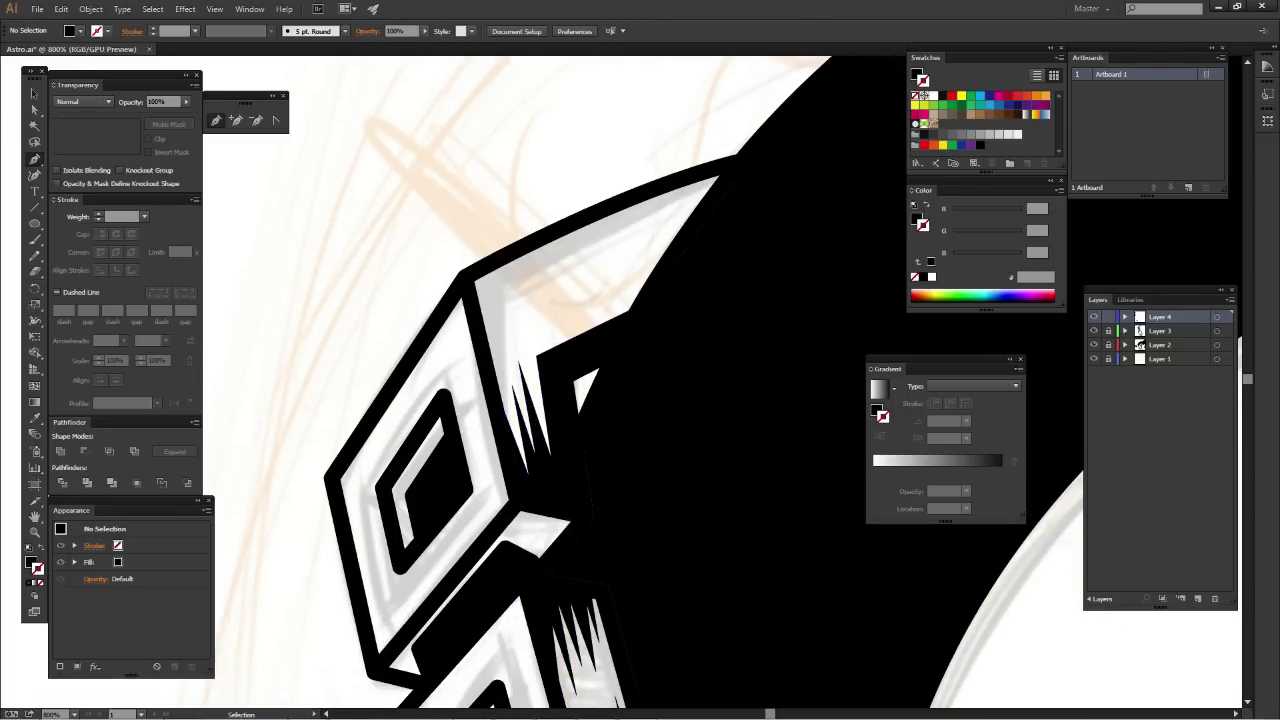
scroll(560, 430, down, 3)
scroll(560, 430, down, 3)
scroll(560, 430, up, 2)
Draw a thin black sliver along the lower earphone block's inner edge
scroll(560, 430, up, 2)
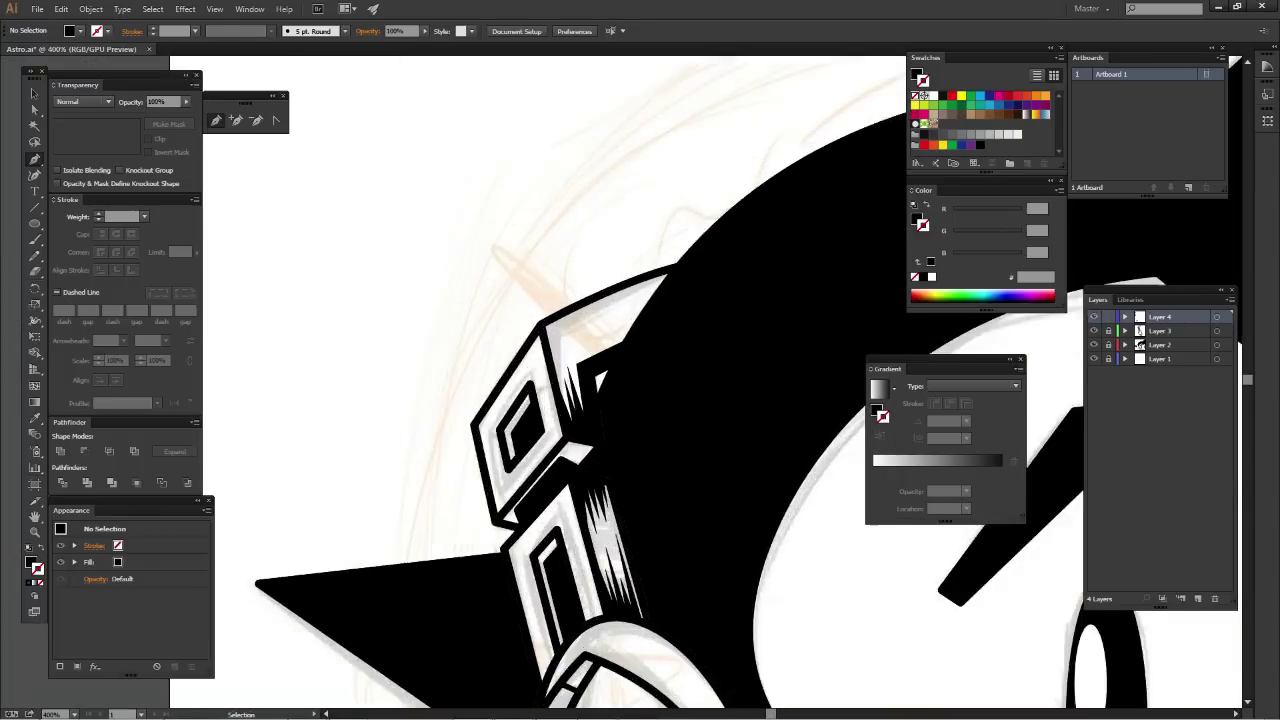
scroll(560, 520, up, 1)
scroll(550, 550, up, 1)
scroll(580, 400, up, 1)
scroll(582, 375, up, 1)
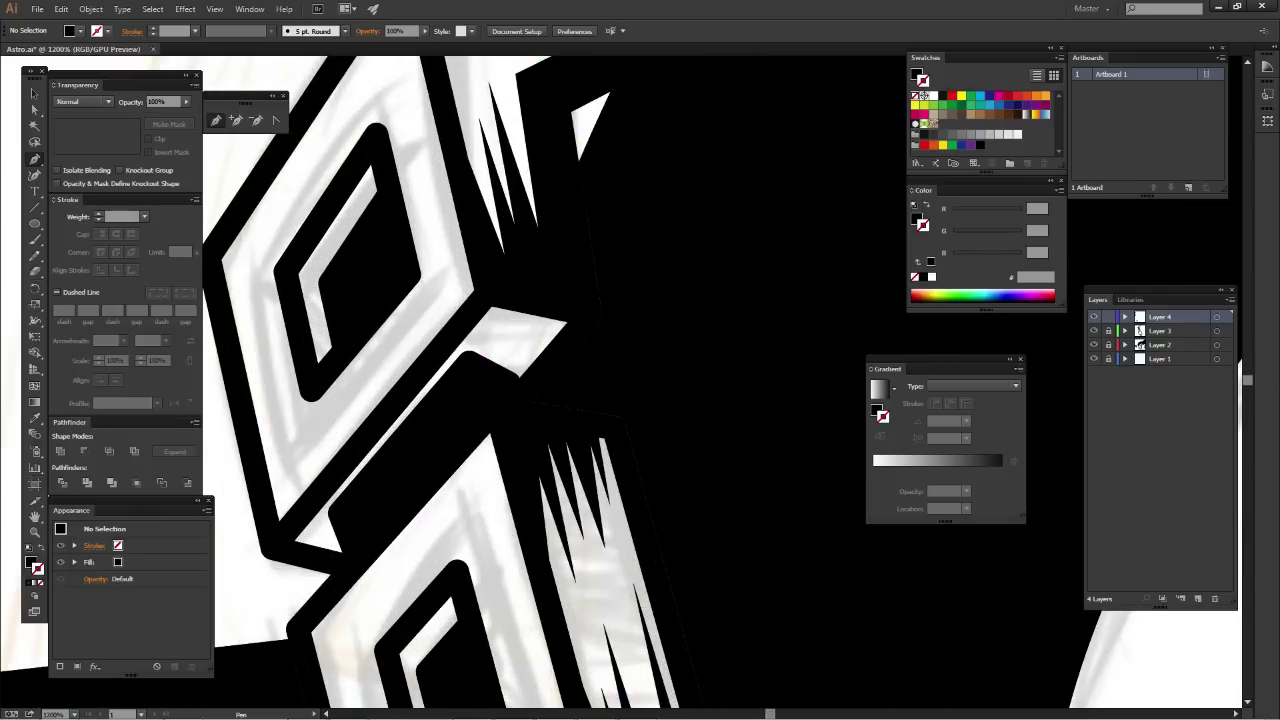
mouse_move(528, 520)
mouse_down()
mouse_move(675, 260)
mouse_move(678, 220)
mouse_up()
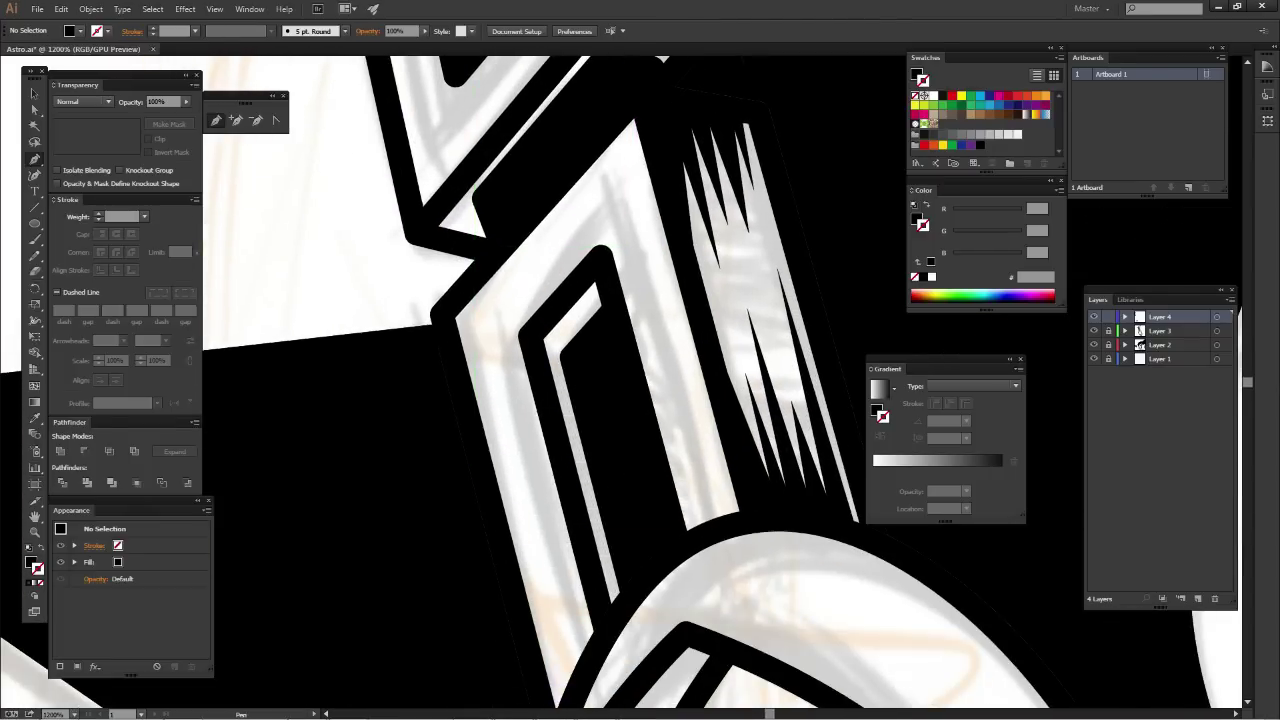
click(462, 318)
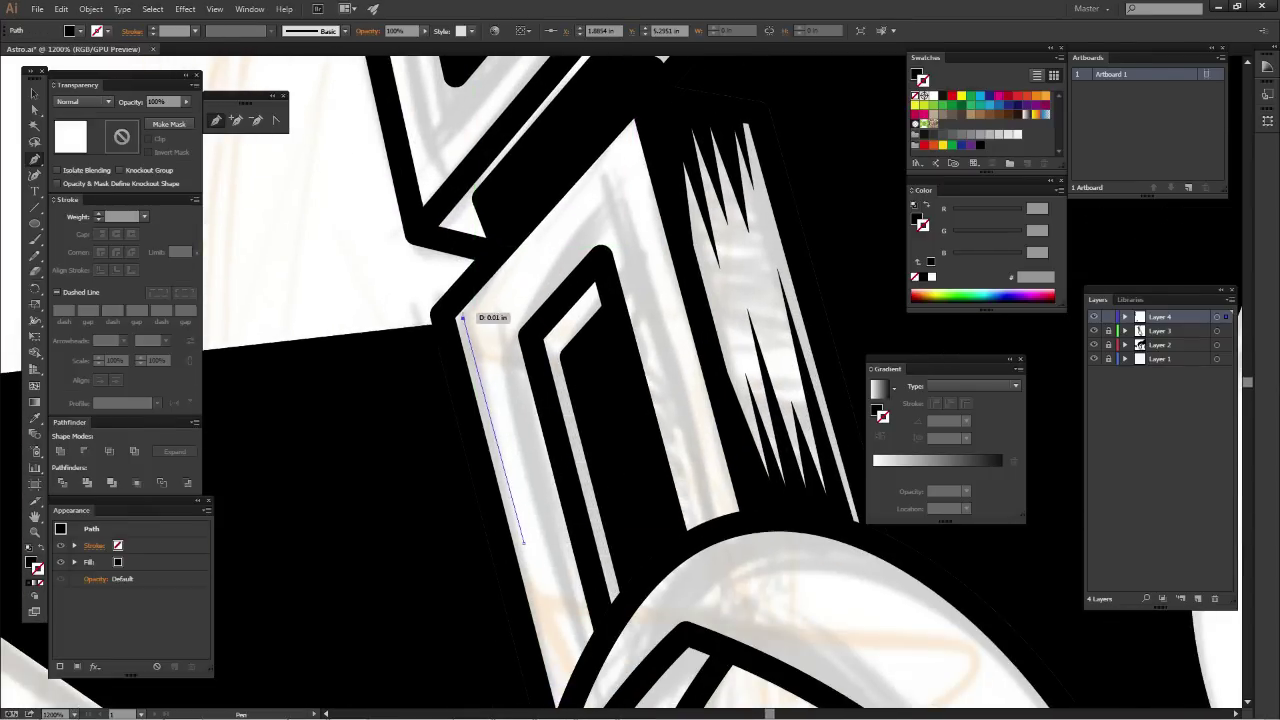
click(633, 141)
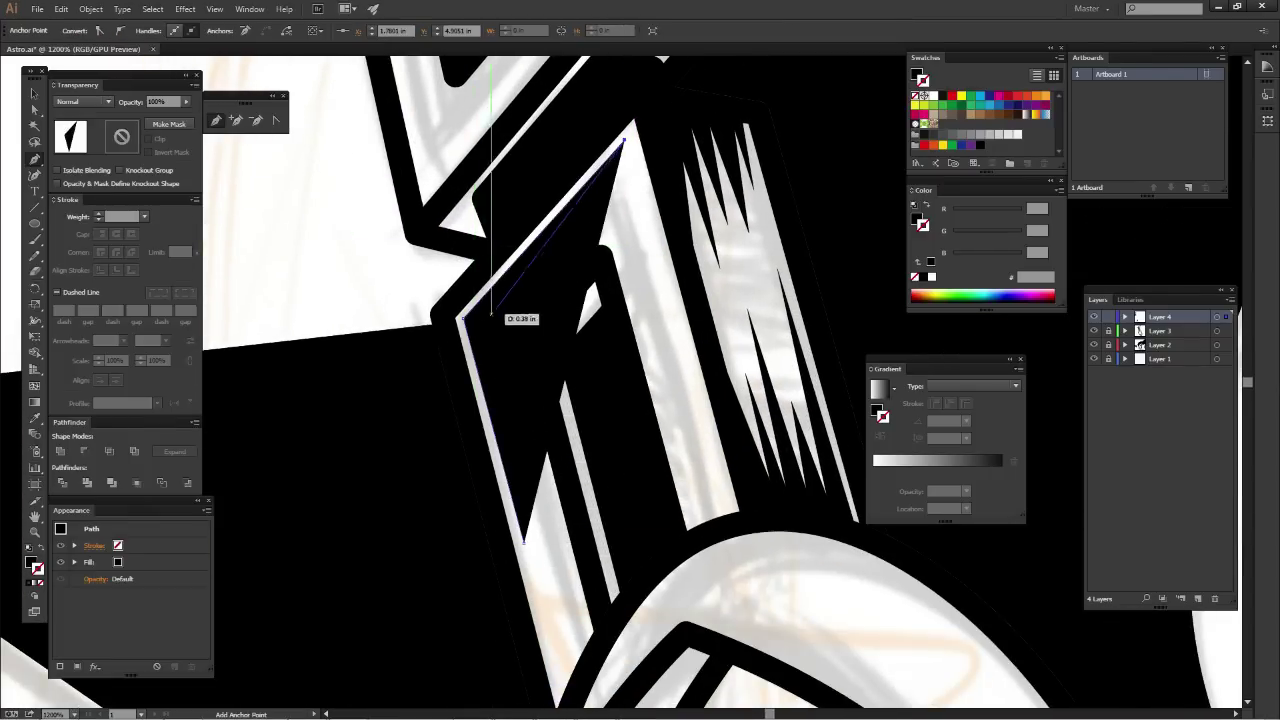
click(484, 316)
click(522, 543)
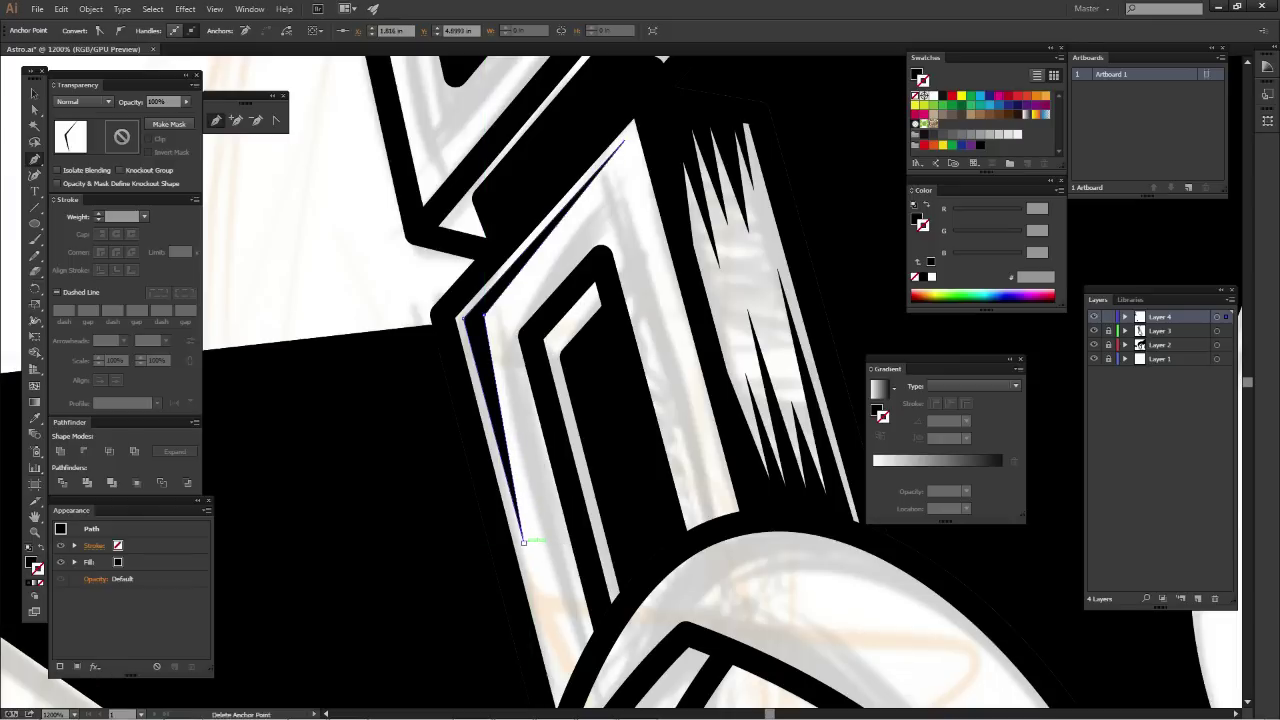
Draw a second thin sliver on the block's right inner panel
scroll(762, 376, down, 3)
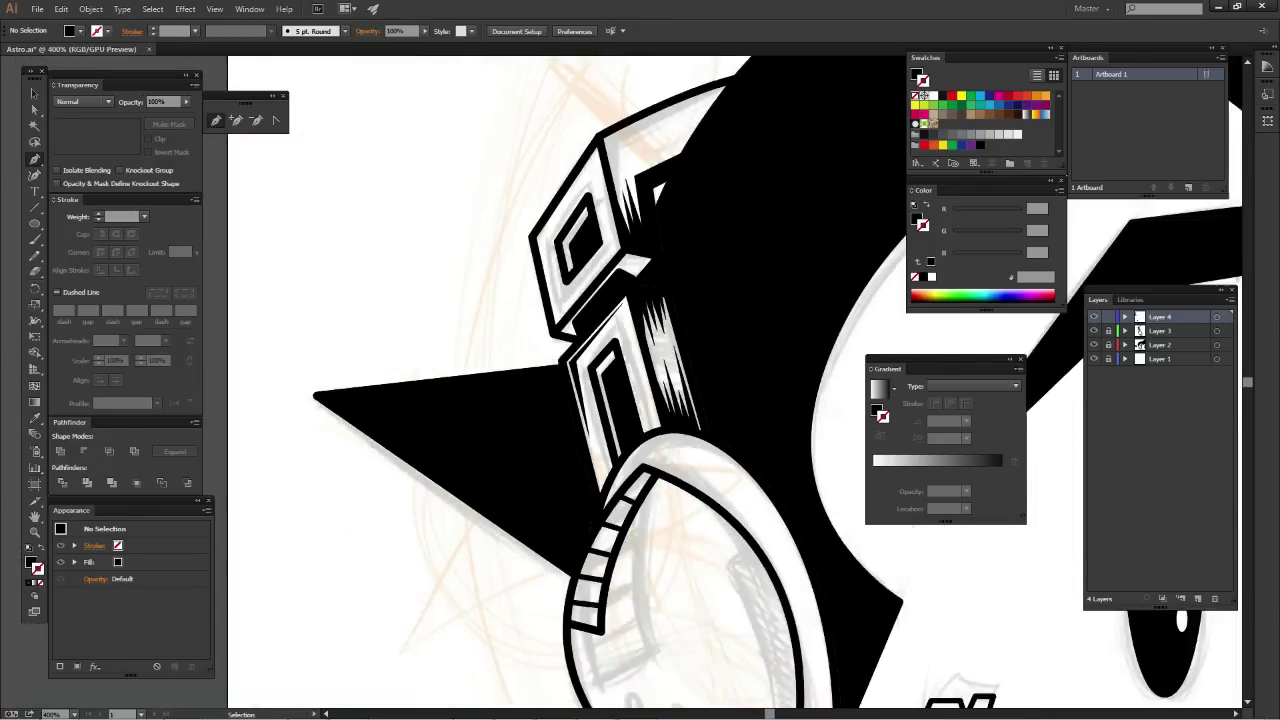
scroll(762, 376, up, 3)
drag(762, 376, 605, 414)
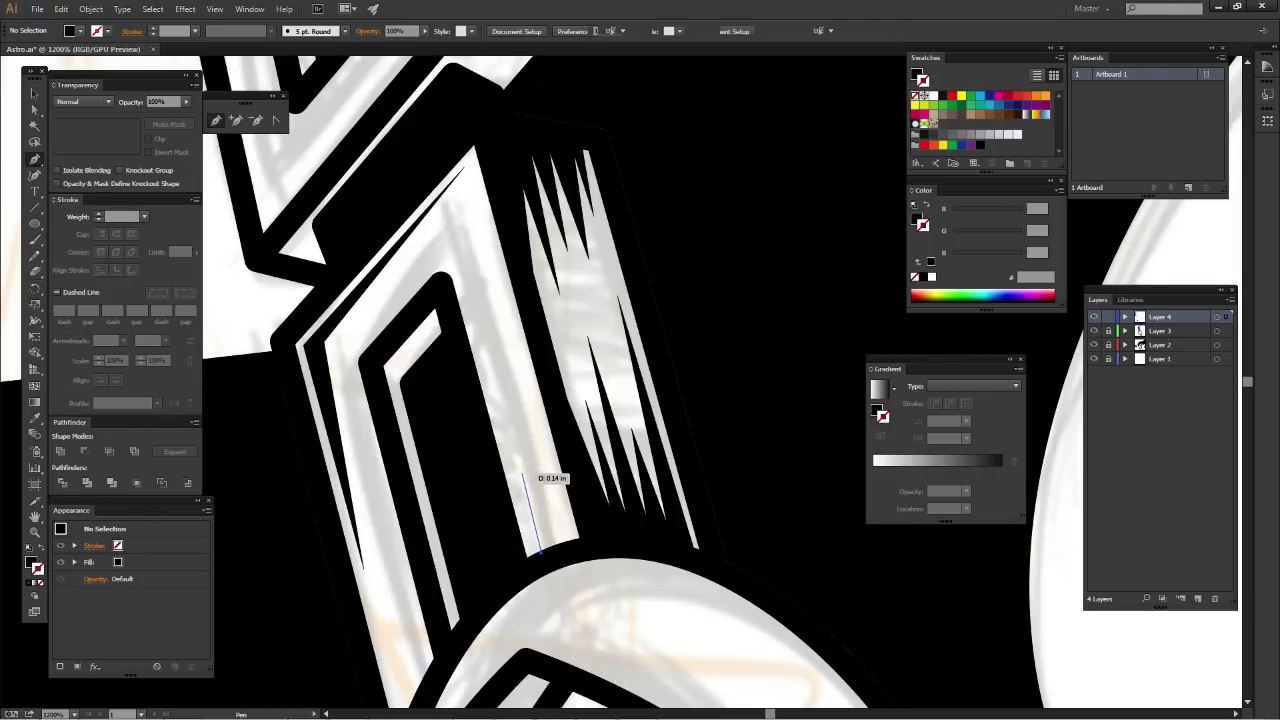
click(521, 473)
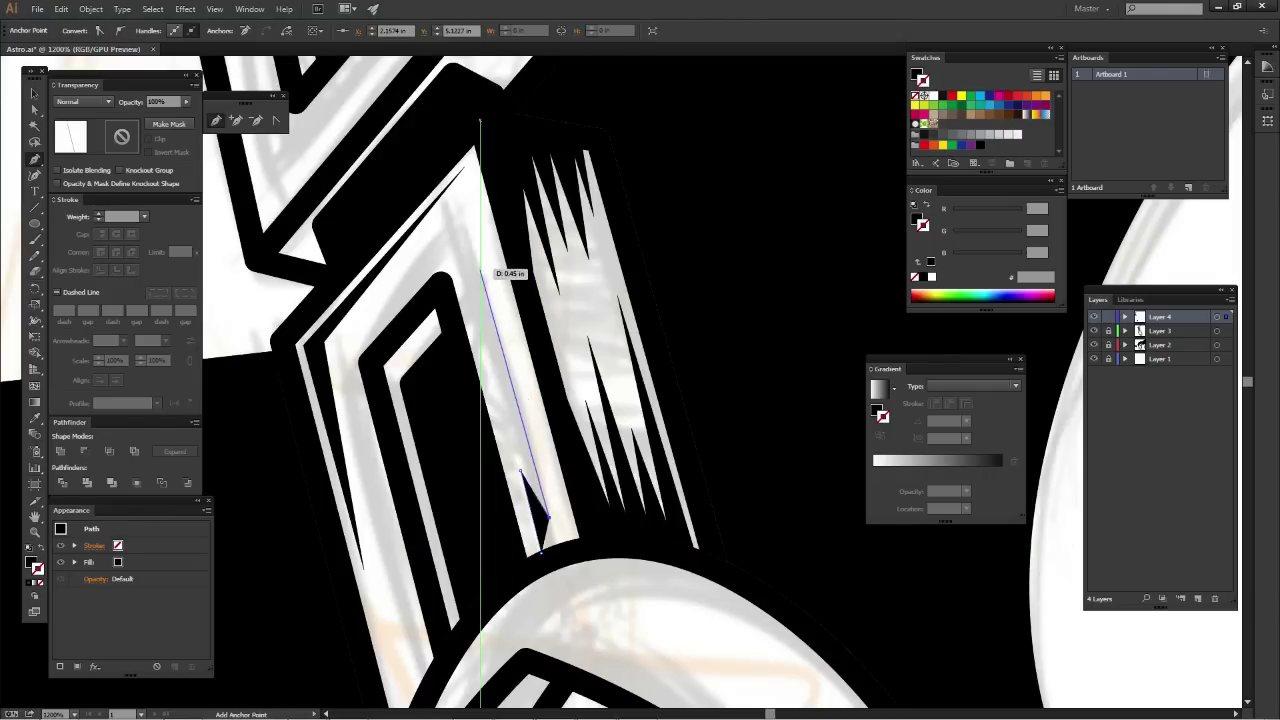
click(480, 268)
click(548, 518)
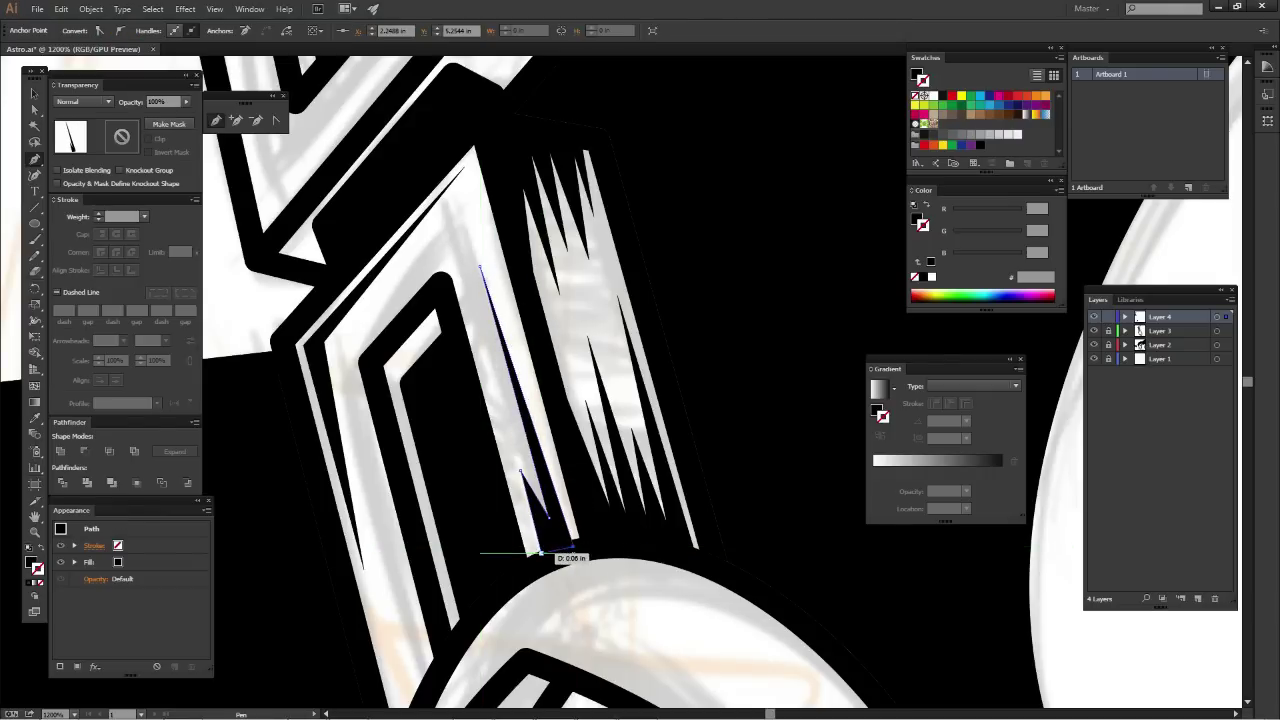
key(ctrl+shift+a)
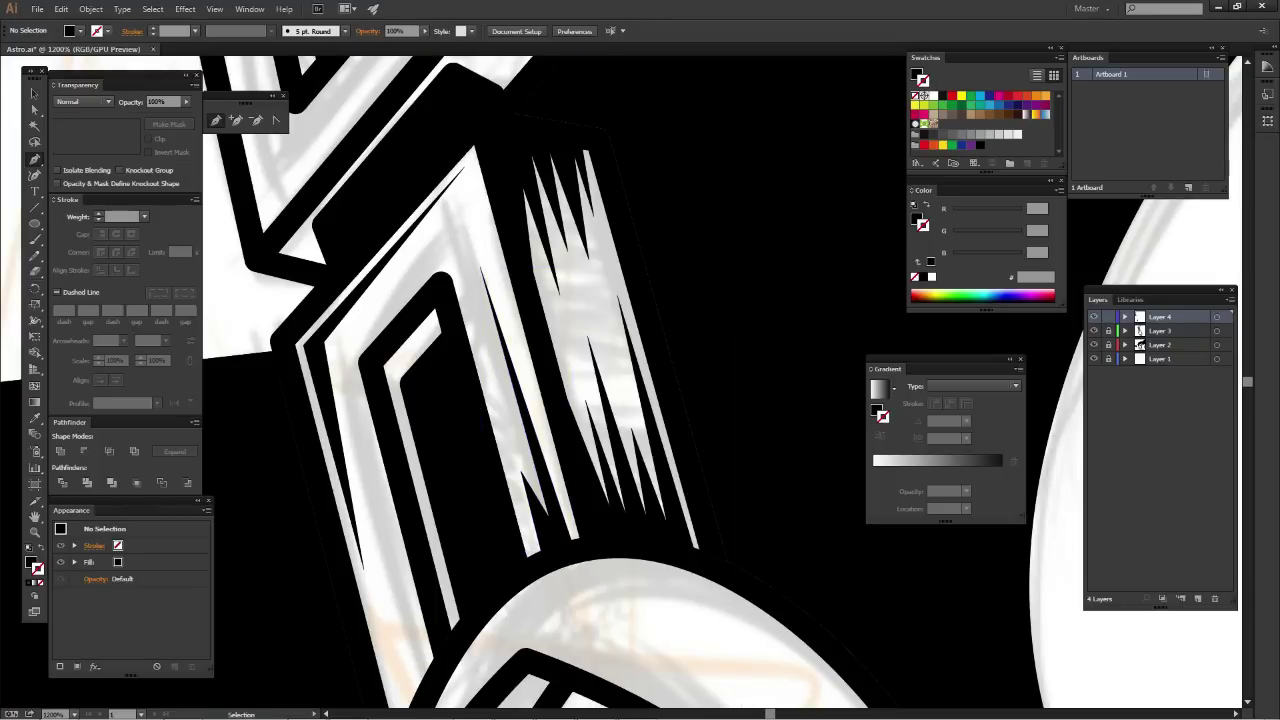
key(ctrl+minus)
key(ctrl+minus)
key(ctrl+minus)
key(ctrl+minus)
key(ctrl+minus)
key(ctrl+plus)
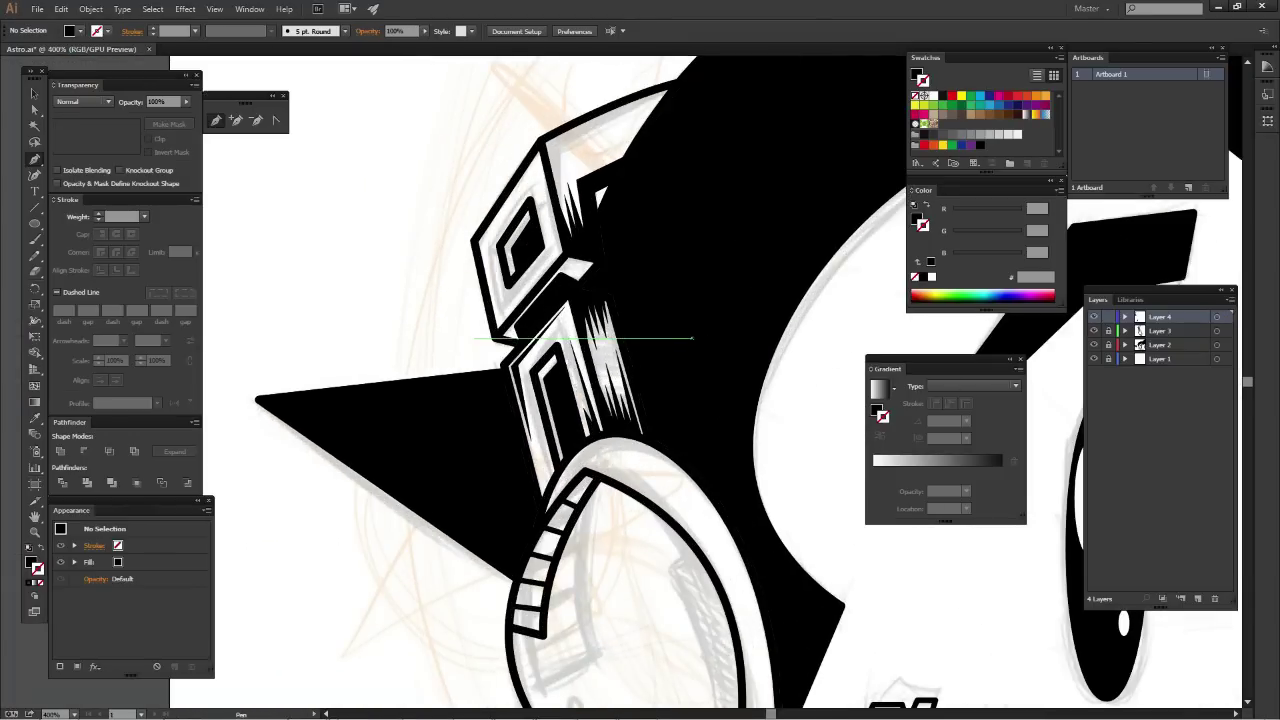
Draw a spiked highlight shape along the top rim of the upper earphone block
drag(750, 271, 713, 434)
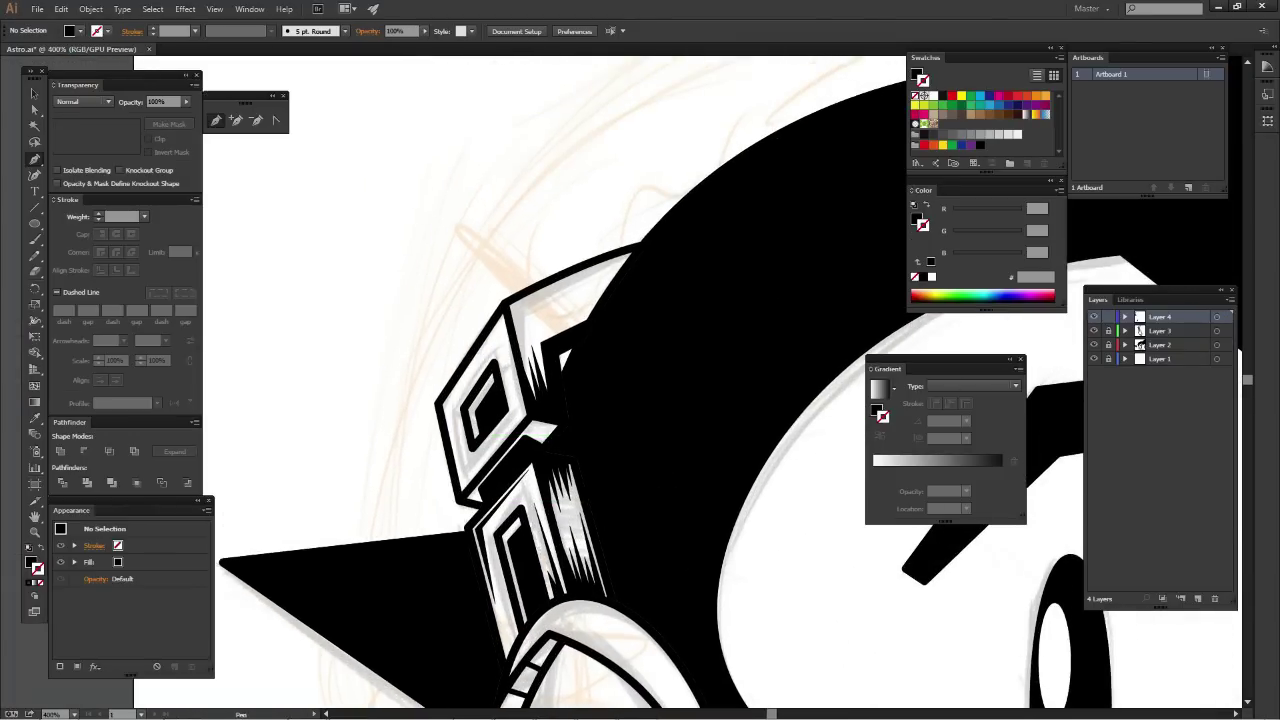
key(ctrl+plus)
drag(597, 128, 630, 318)
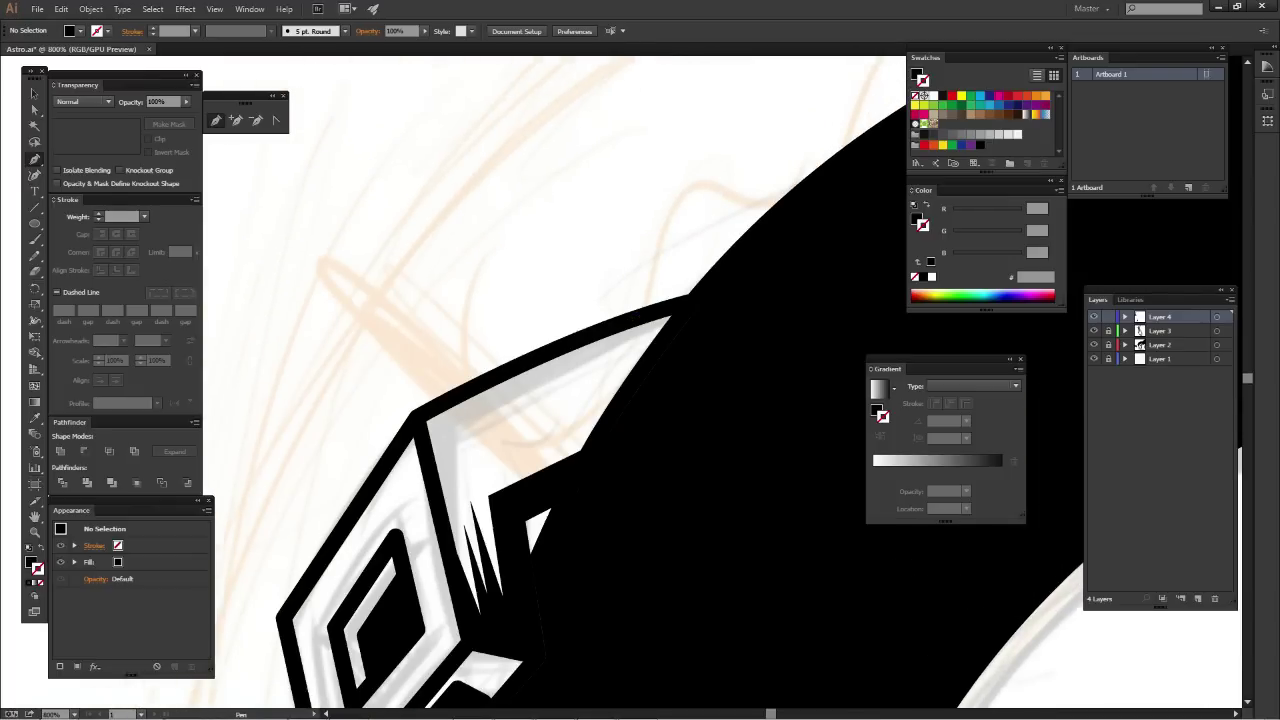
click(684, 301)
click(446, 420)
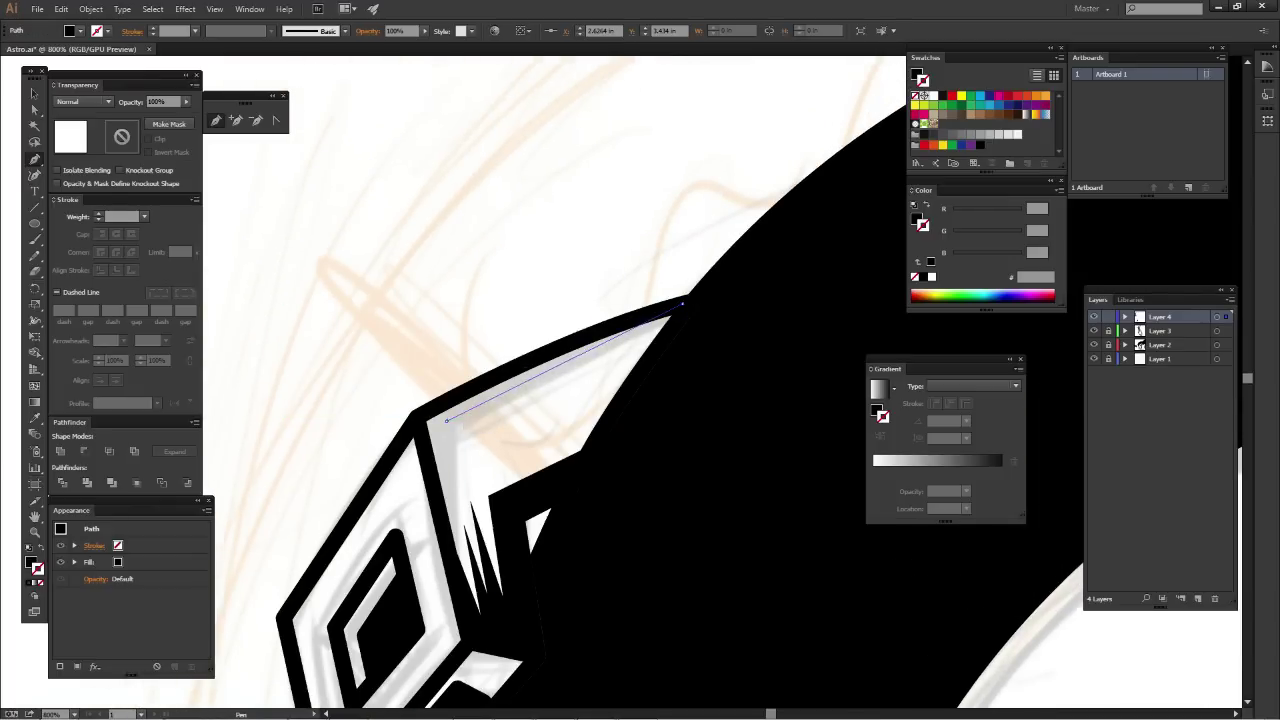
drag(446, 420, 466, 419)
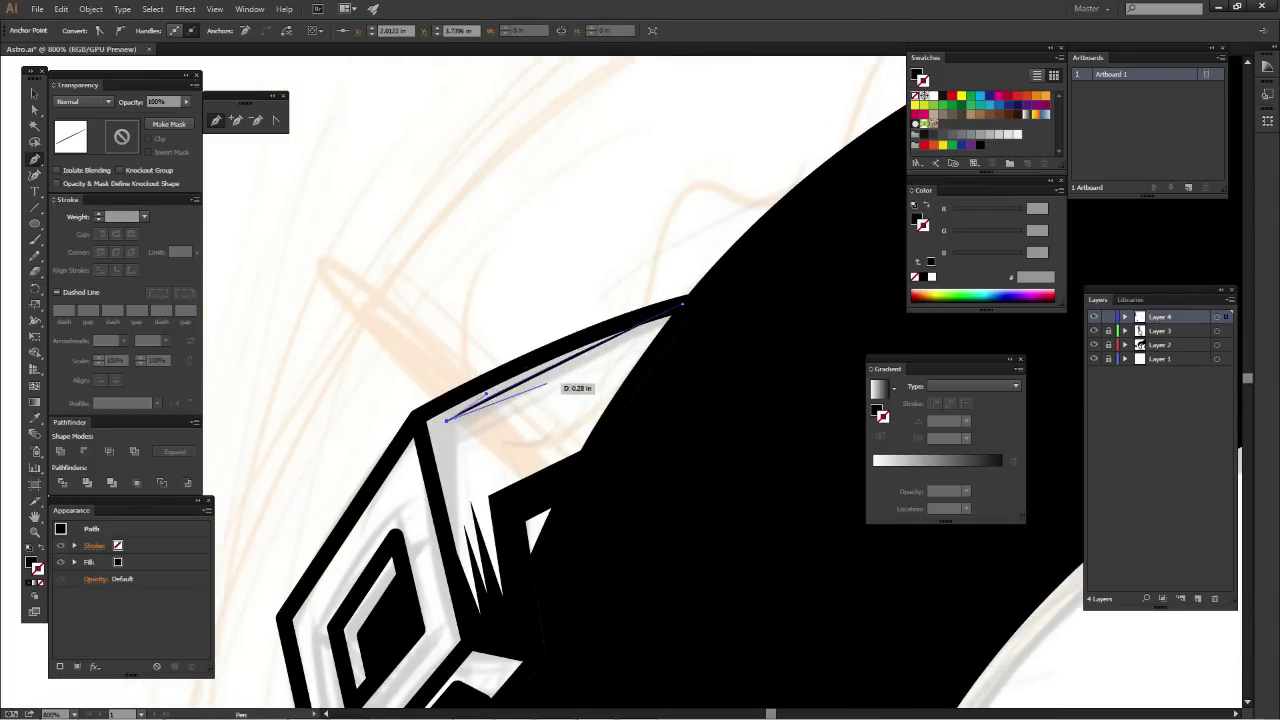
drag(547, 383, 592, 380)
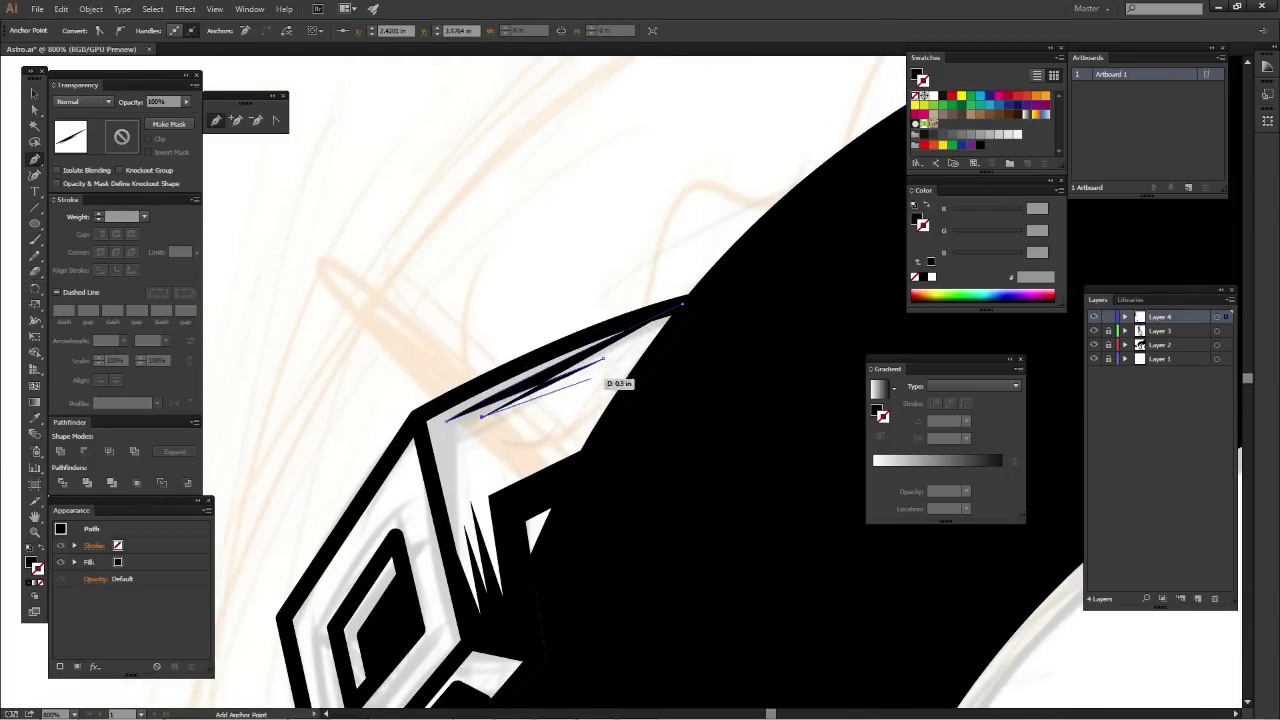
drag(519, 415, 597, 408)
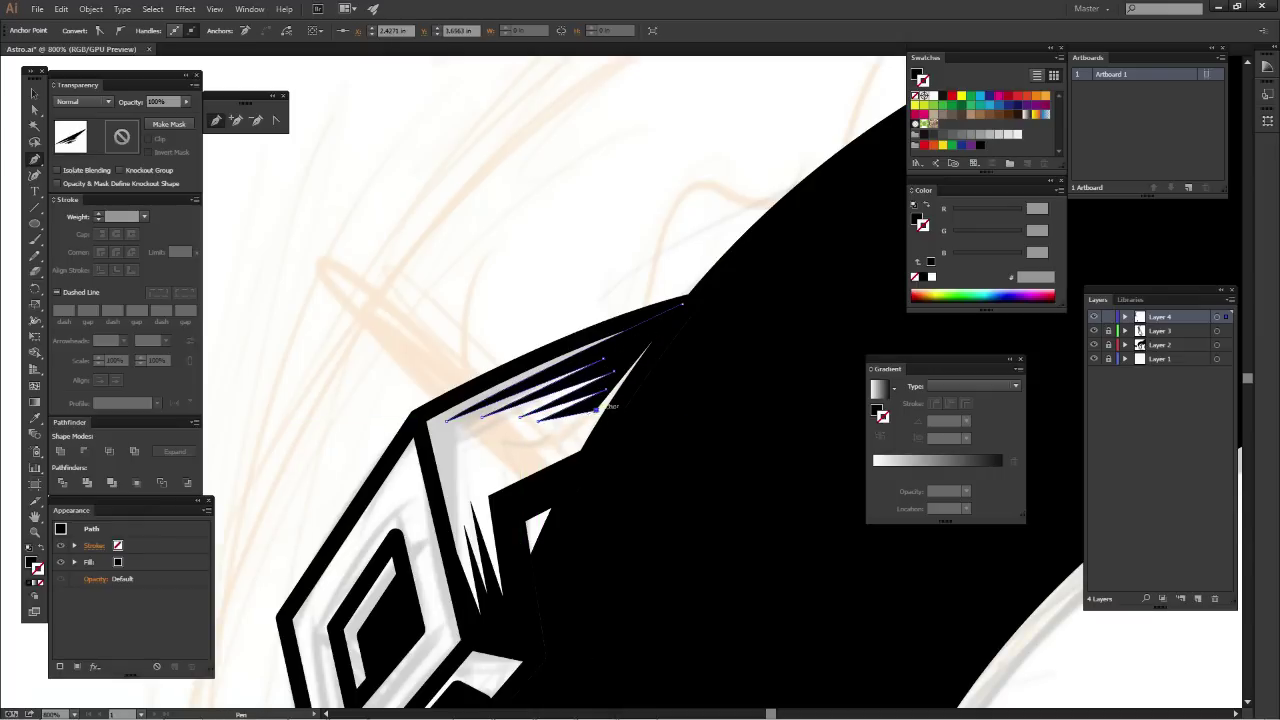
mouse_move(488, 460)
mouse_down()
mouse_move(583, 441)
mouse_move(541, 471)
mouse_move(552, 476)
mouse_up()
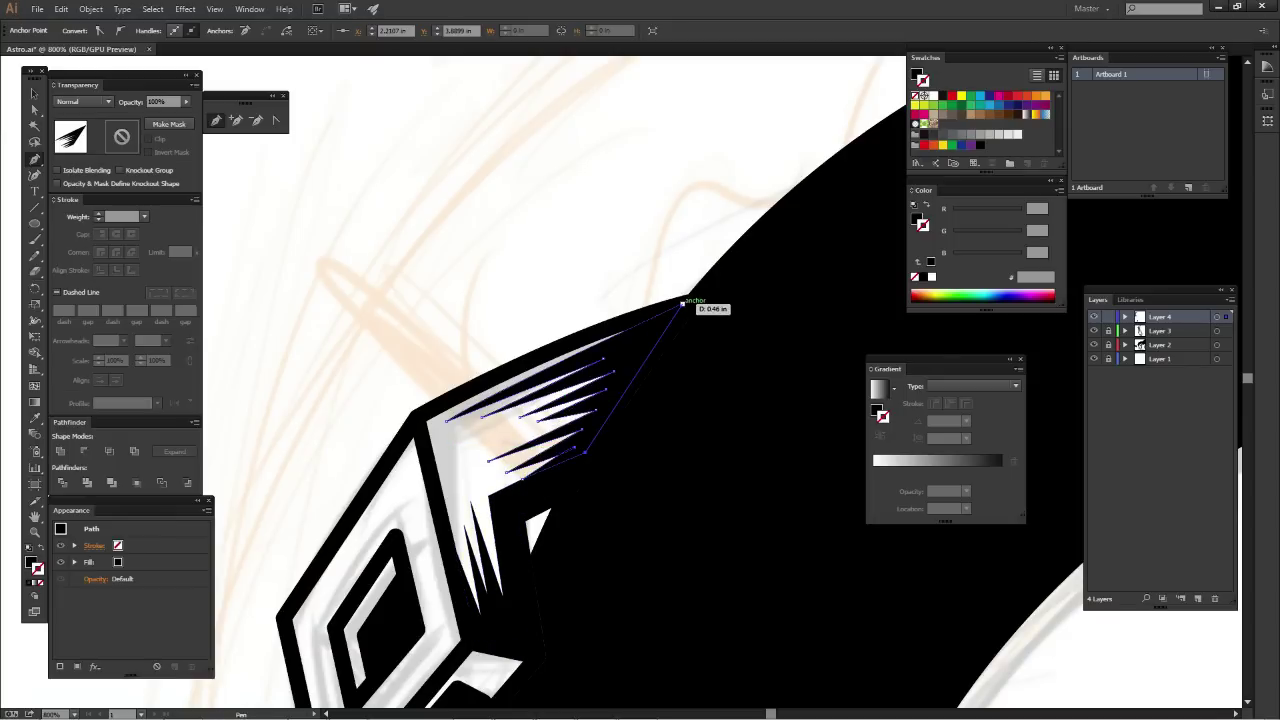
click(682, 300)
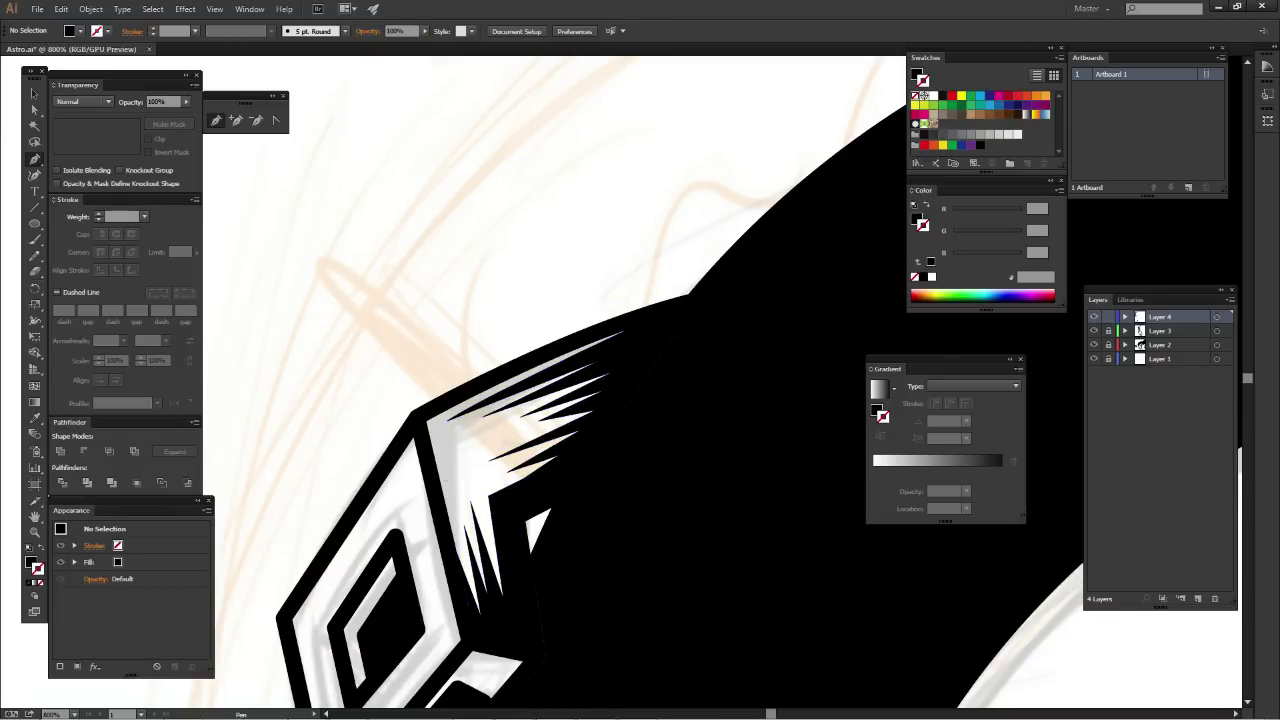
Zoom out to the whole head, then reframe and zoom in on the face
key(ctrl+minus)
key(ctrl+minus)
key(ctrl+minus)
key(ctrl+minus)
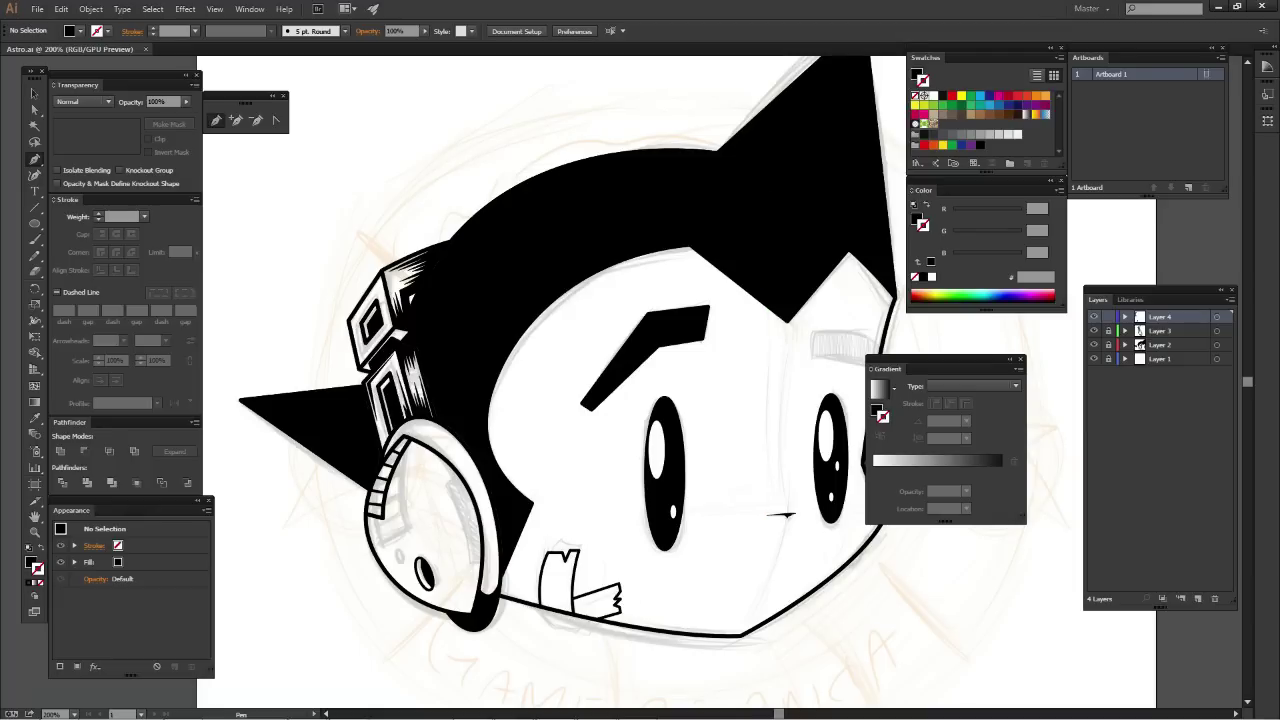
drag(783, 515, 738, 552)
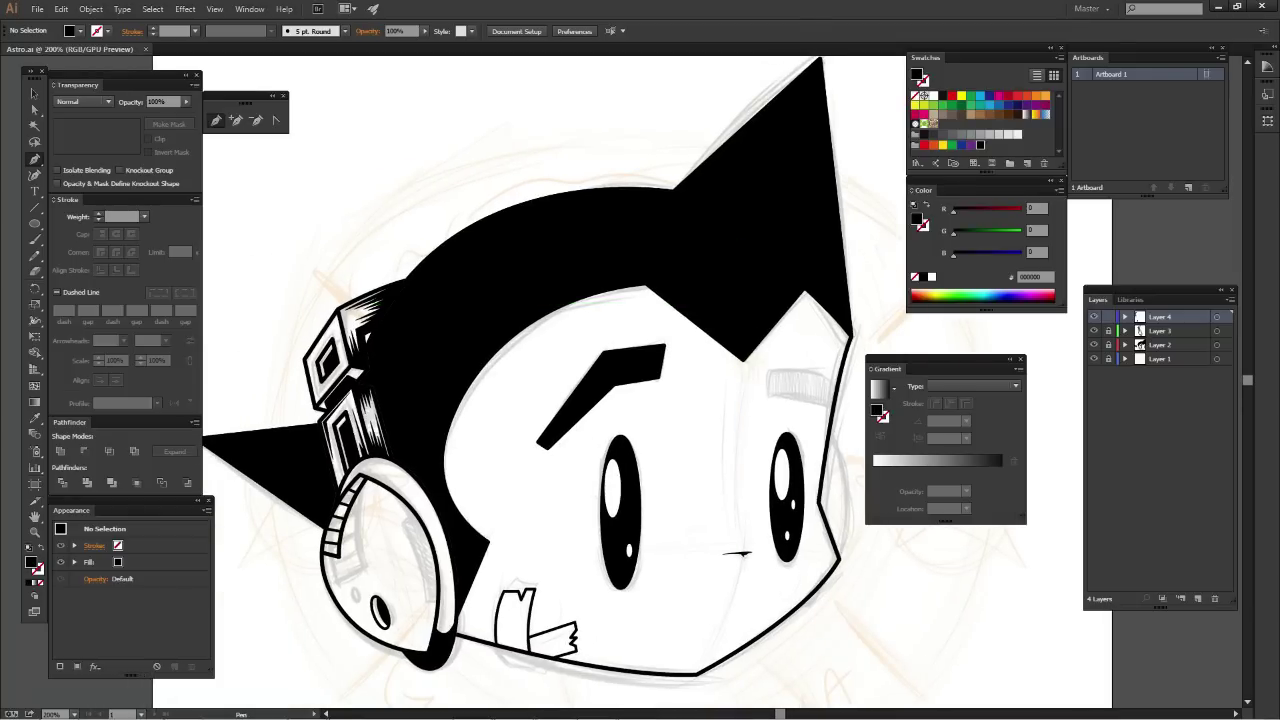
key(ctrl+plus)
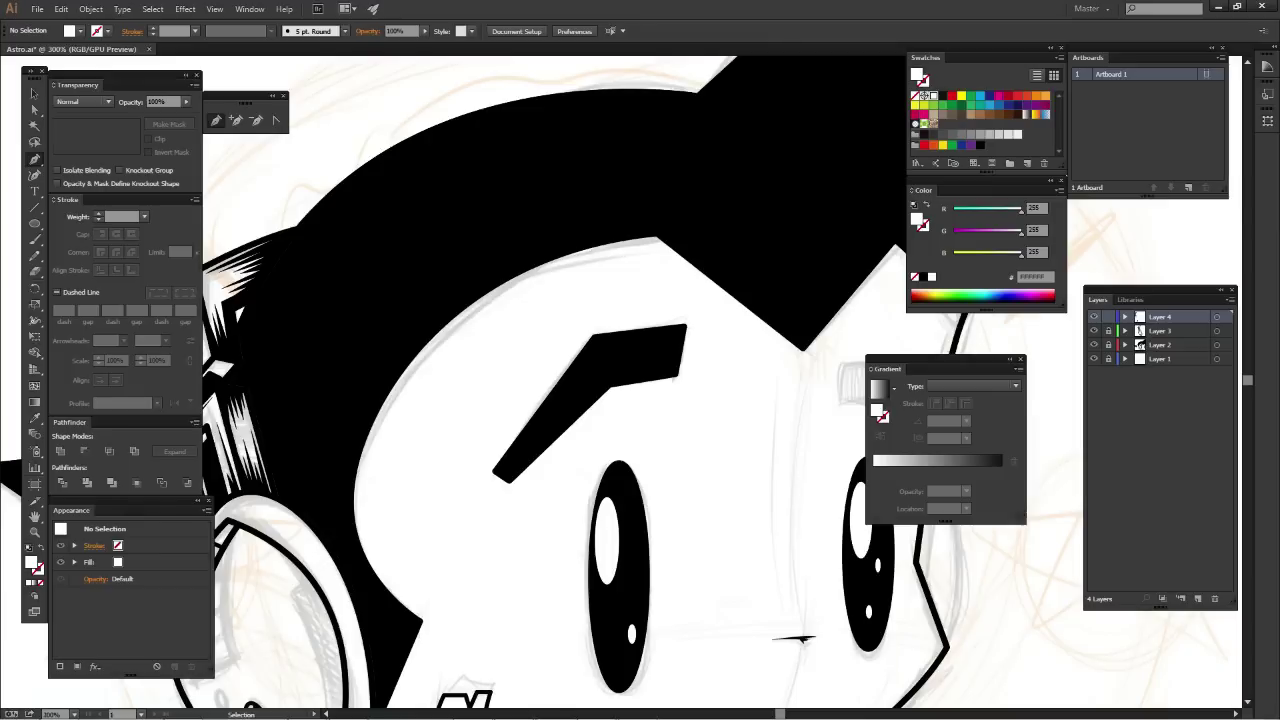
Close a three-point white sliver along the top edge of the ear-side hair spike
drag(435, 497, 755, 447)
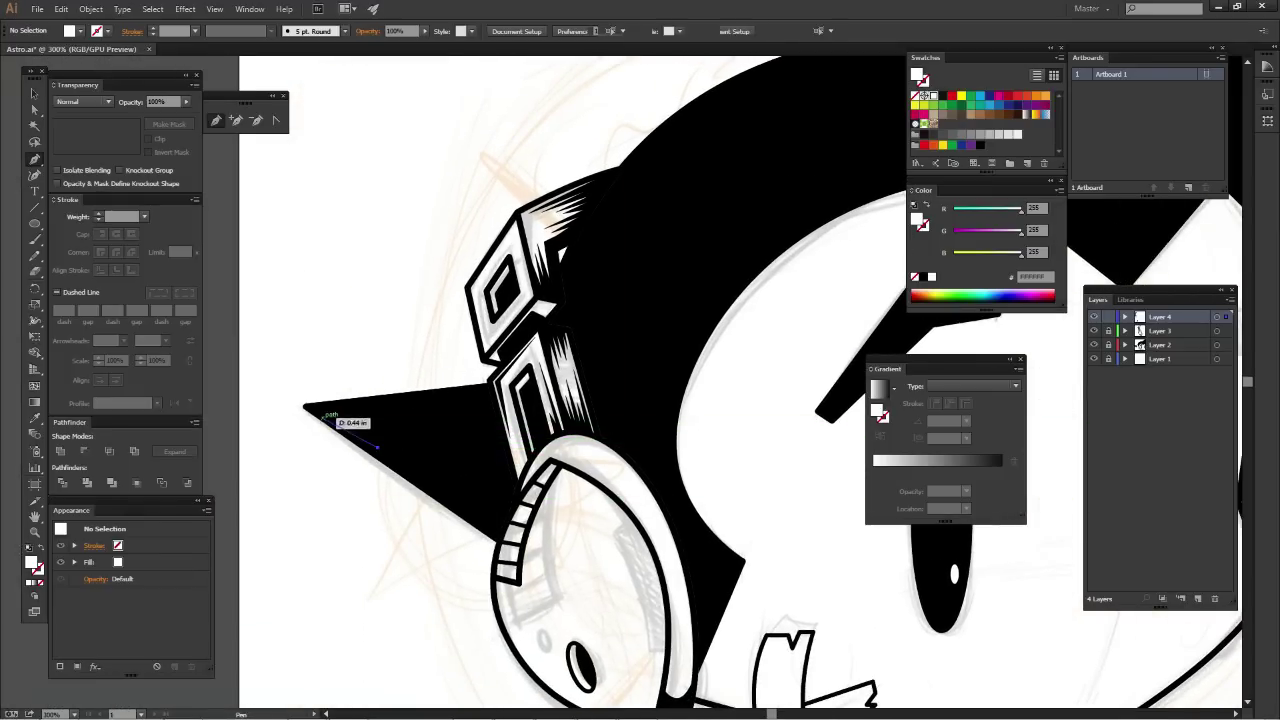
drag(327, 409, 378, 447)
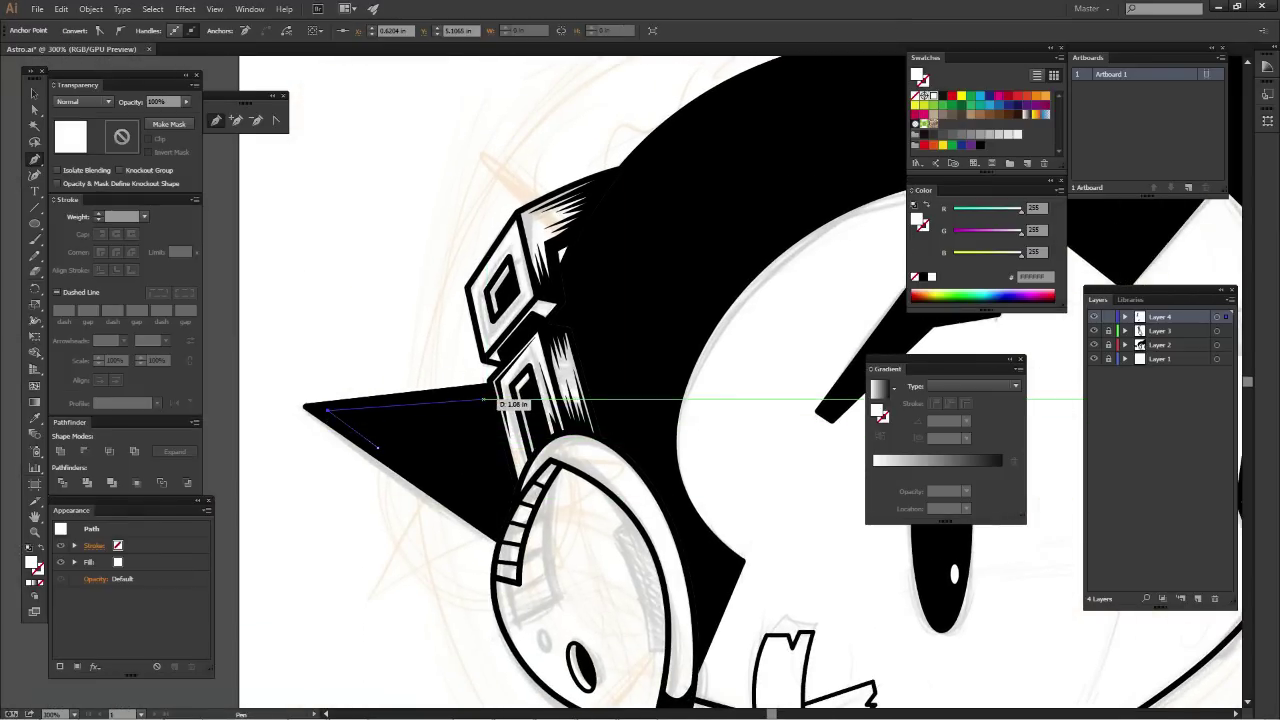
click(488, 401)
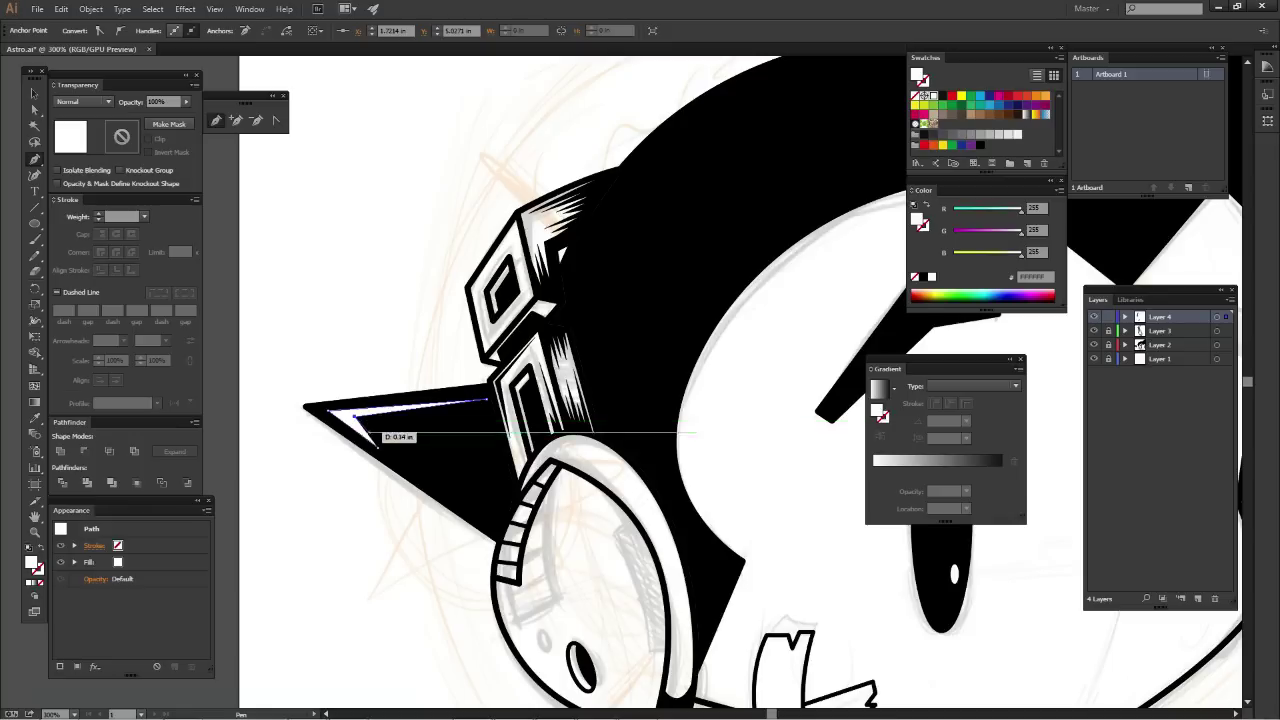
click(328, 409)
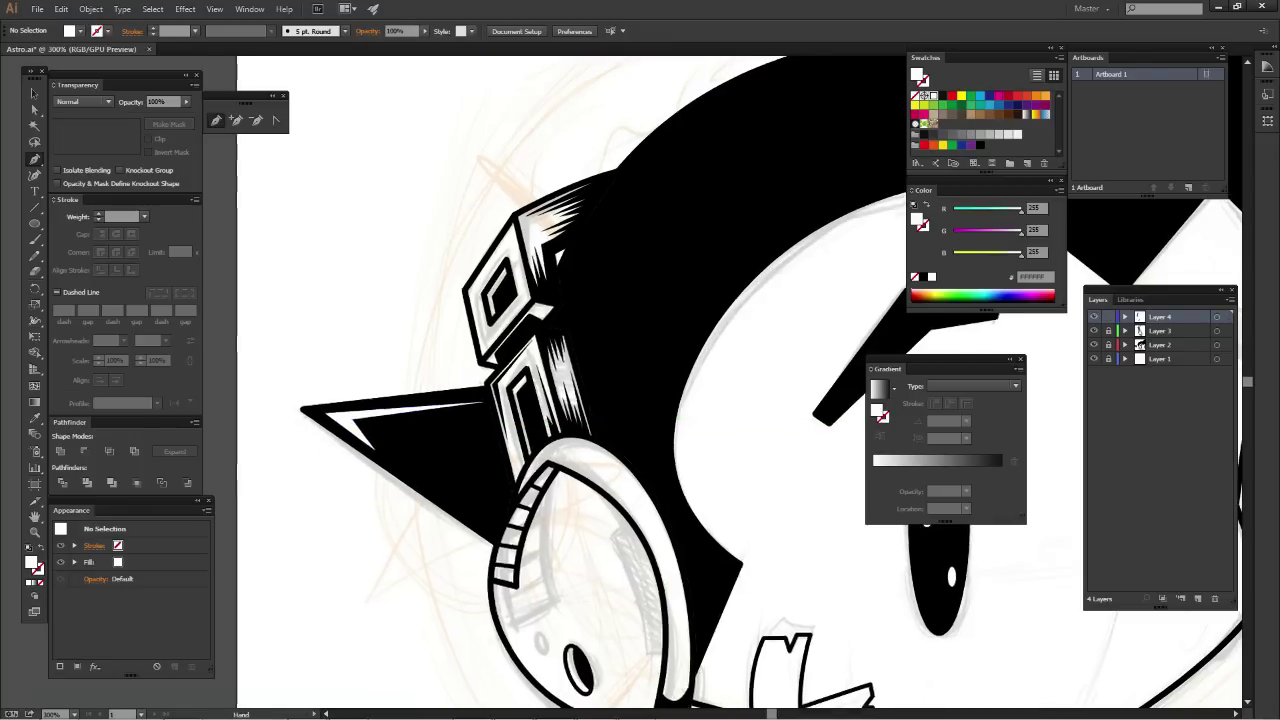
drag(450, 300, 330, 505)
Draw a white stripe following the hair's top edge up to the spike's peak
click(472, 437)
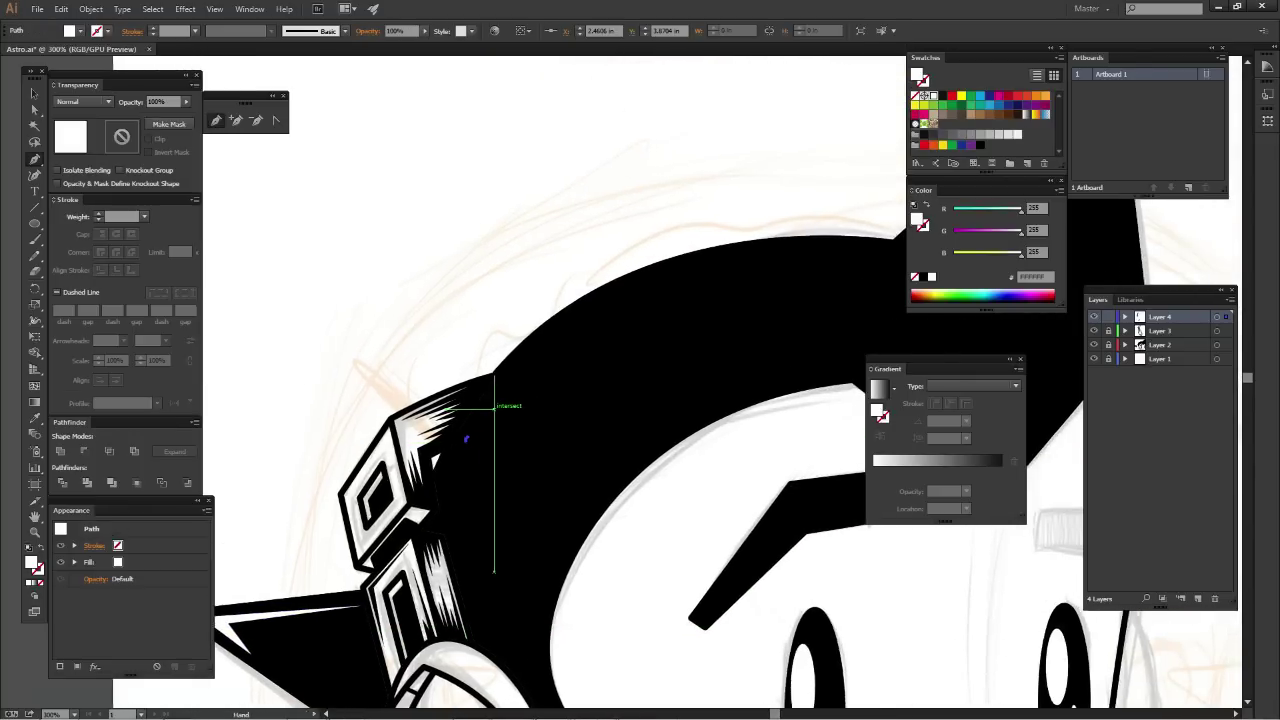
drag(500, 391, 310, 374)
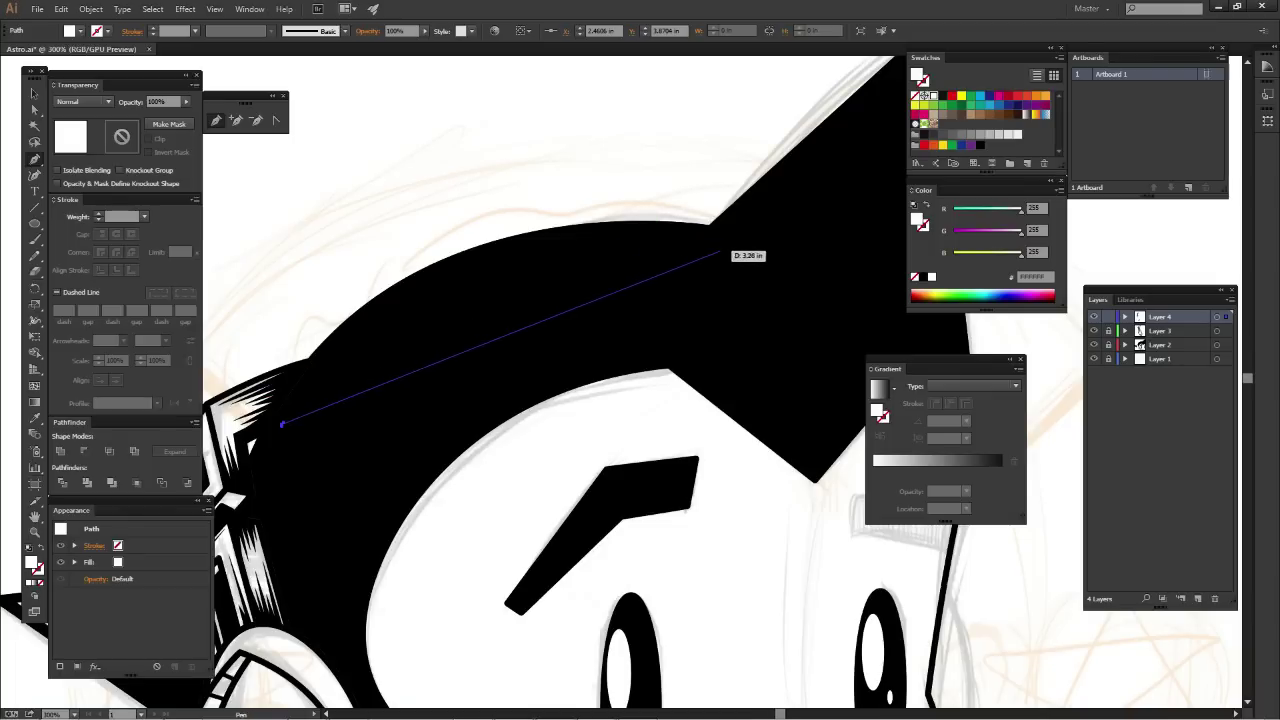
drag(715, 244, 1021, 289)
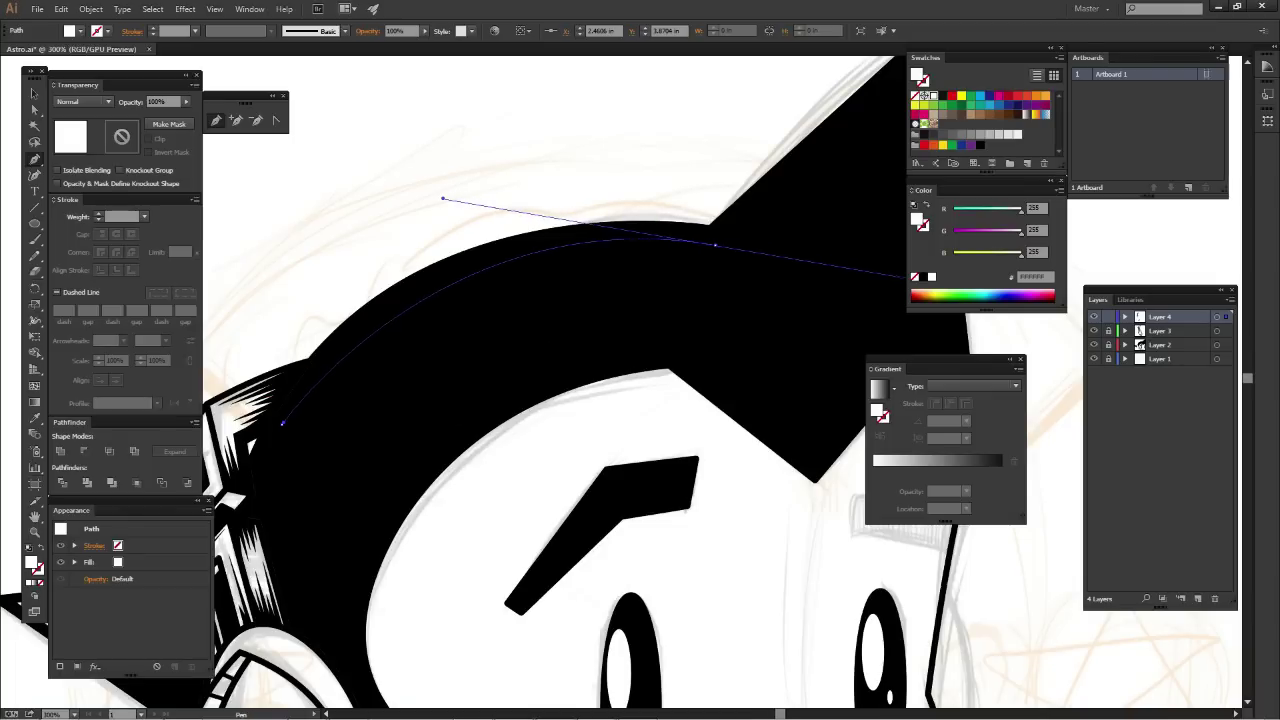
drag(725, 250, 640, 405)
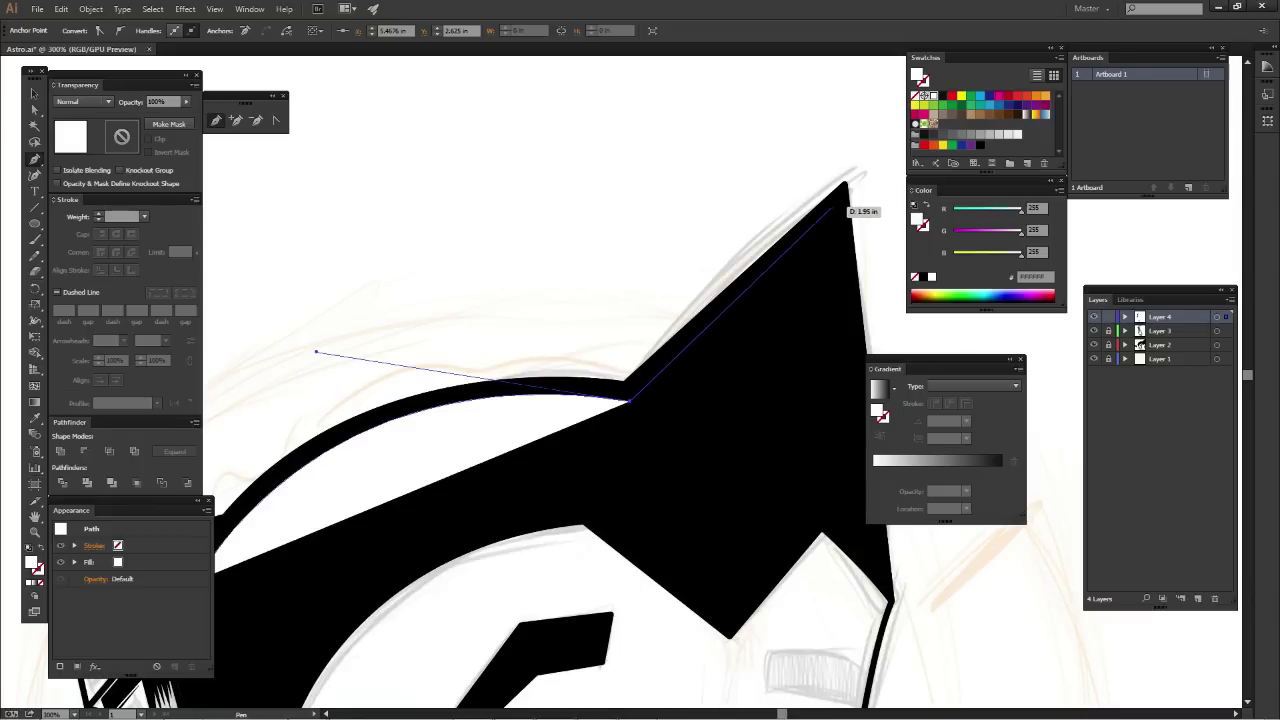
click(836, 206)
click(803, 252)
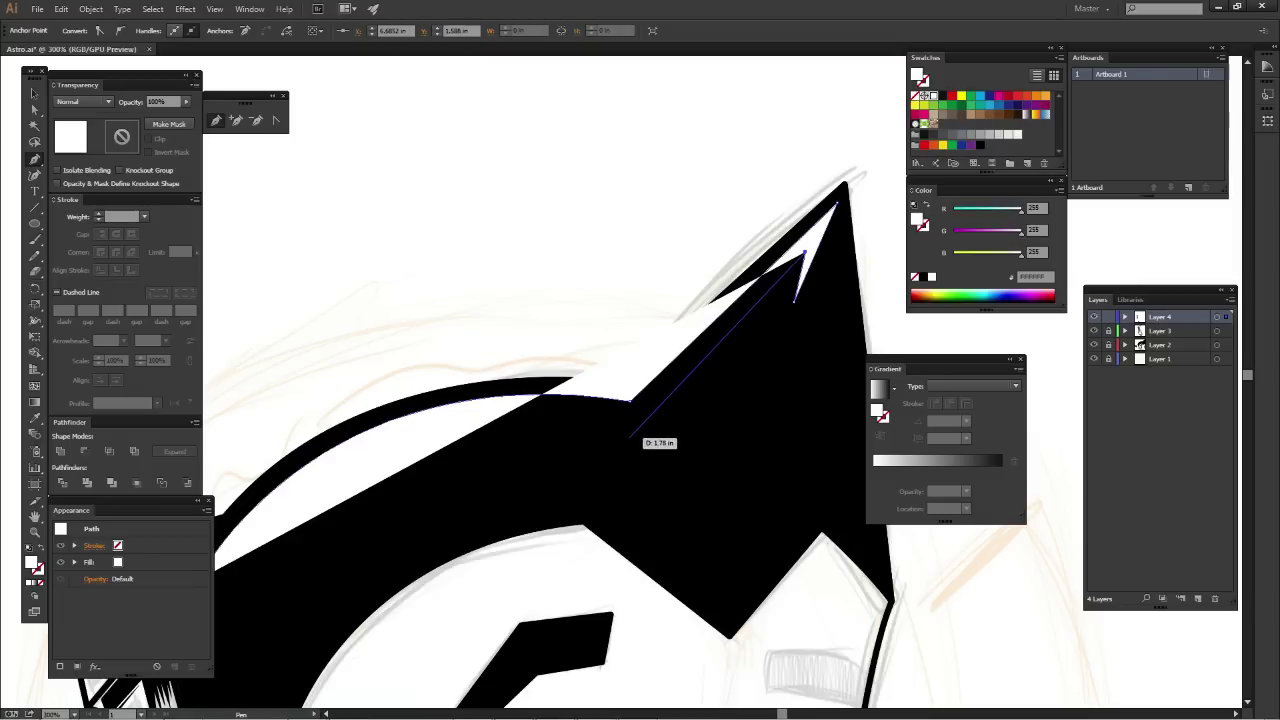
click(632, 438)
key(ctrl+minus)
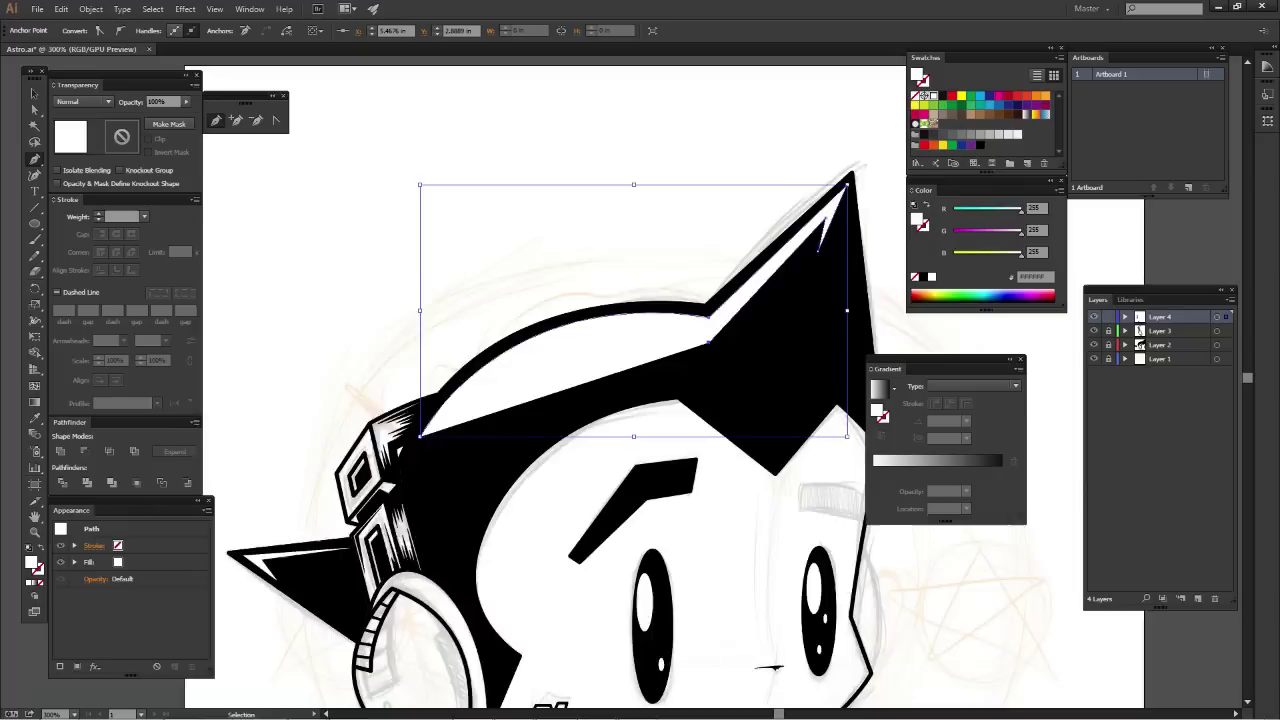
key(ctrl+minus)
key(p)
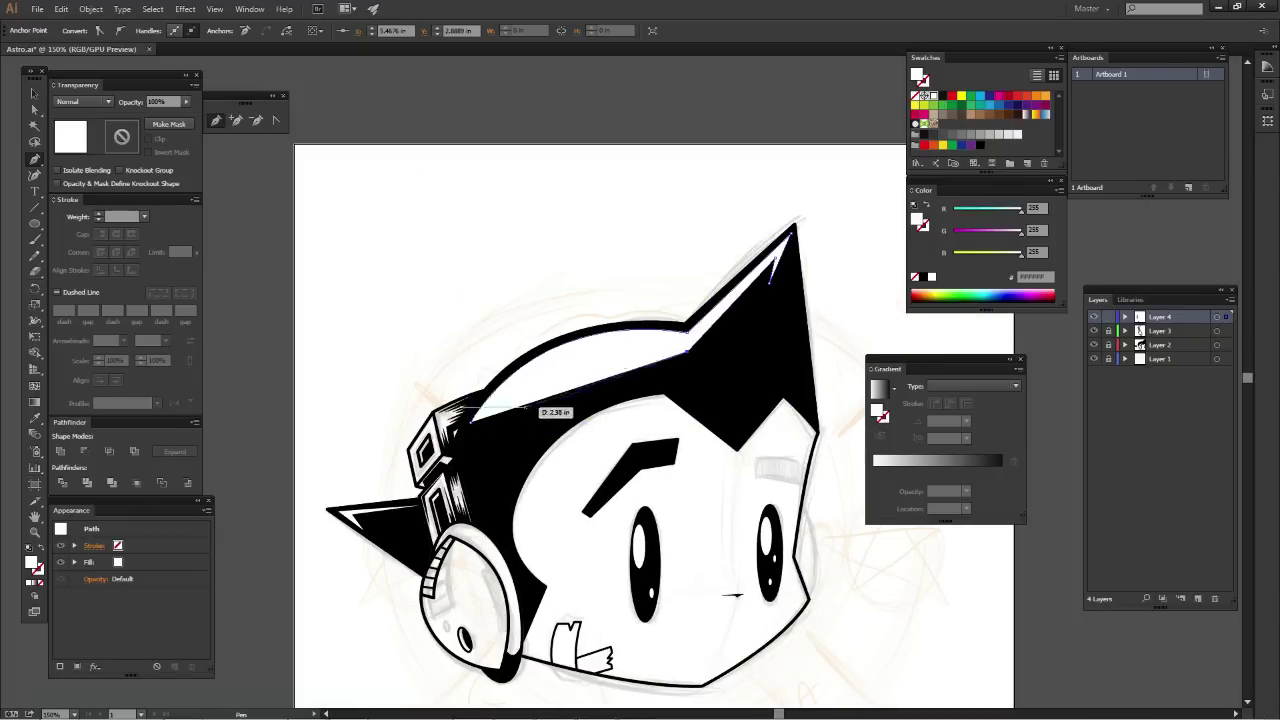
key(v)
key(ctrl+plus)
key(p)
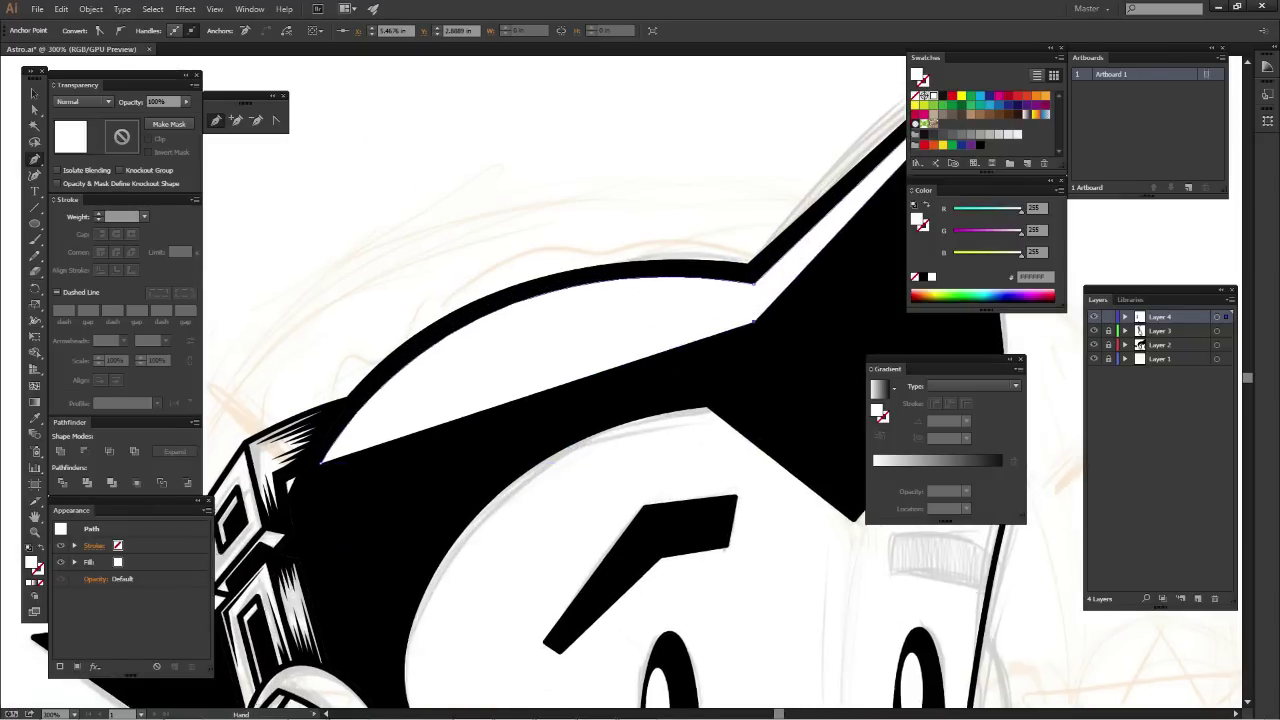
Add a thin curved white highlight beneath the rim stripe, then deselect it
drag(700, 285, 700, 355)
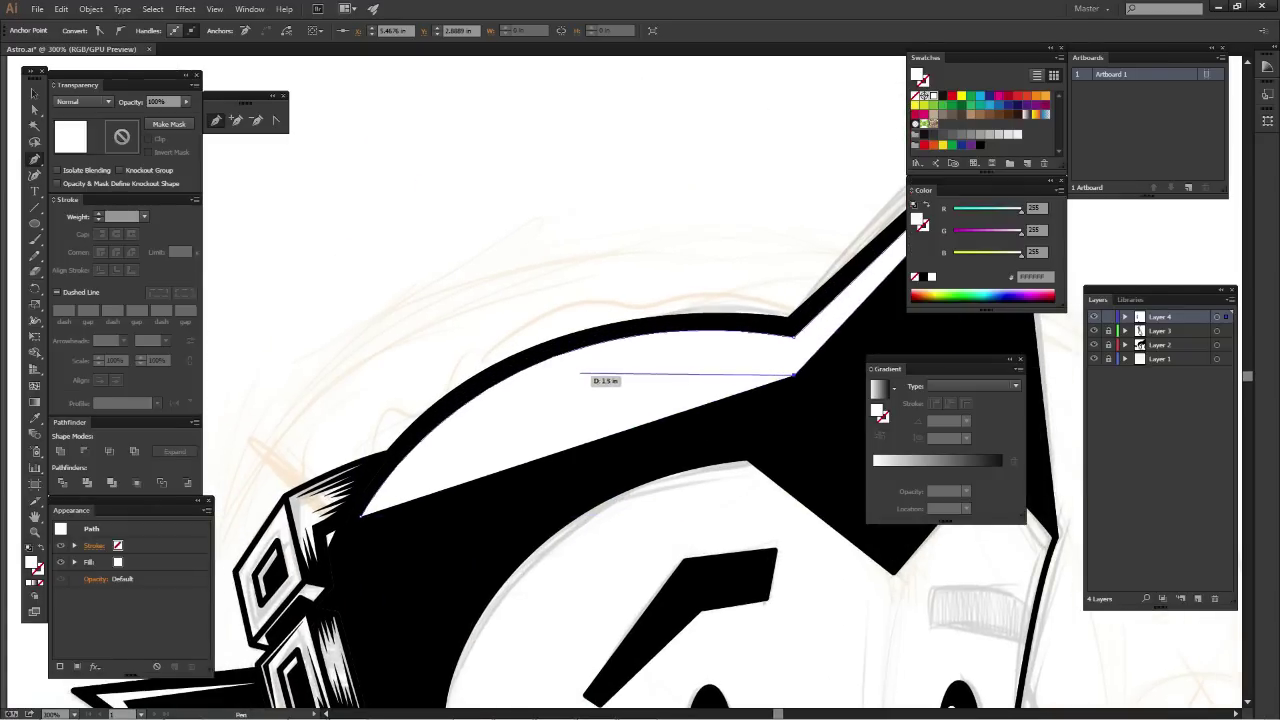
drag(574, 378, 438, 426)
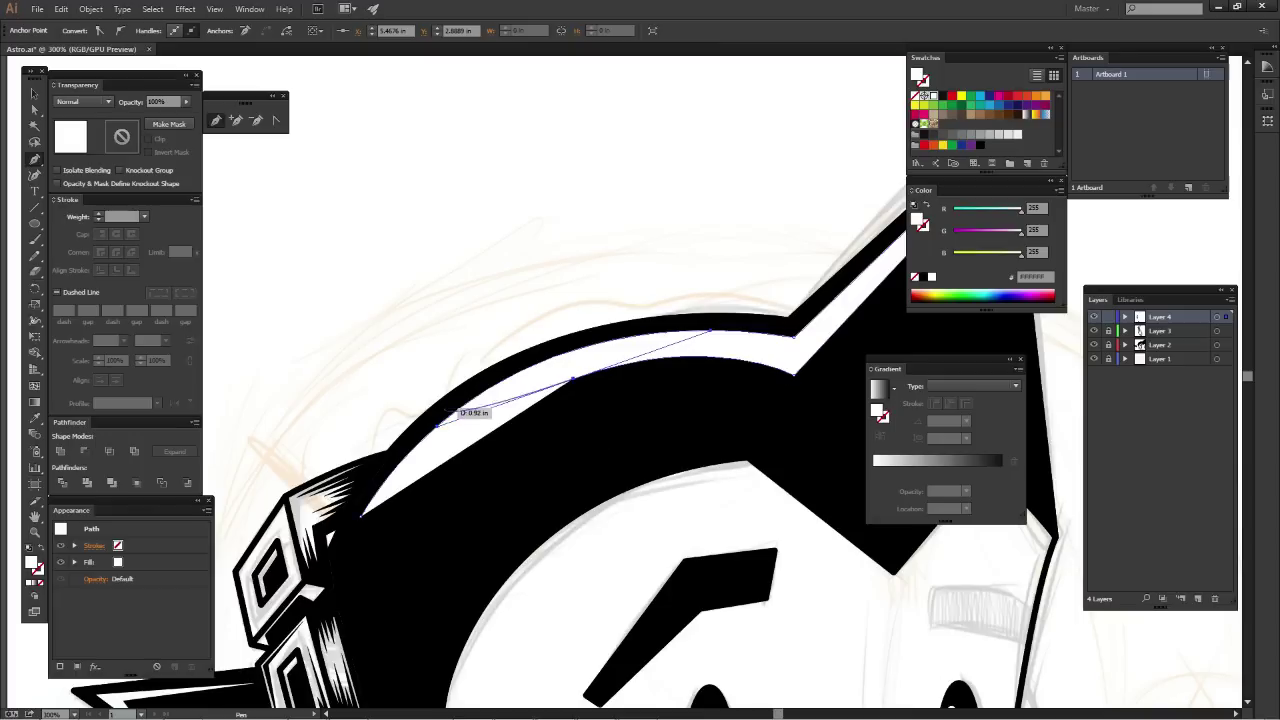
mouse_move(711, 330)
mouse_down()
mouse_move(676, 347)
mouse_move(716, 294)
mouse_up()
click(676, 347)
drag(519, 365, 431, 437)
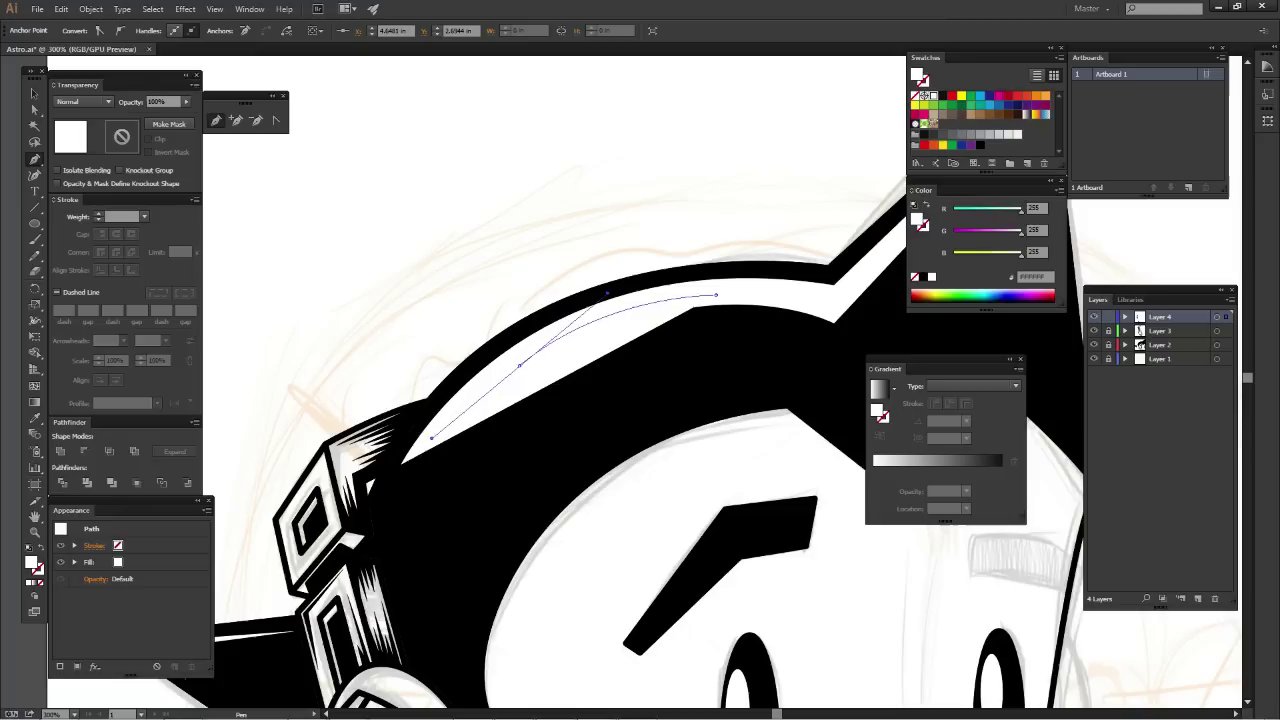
click(400, 463)
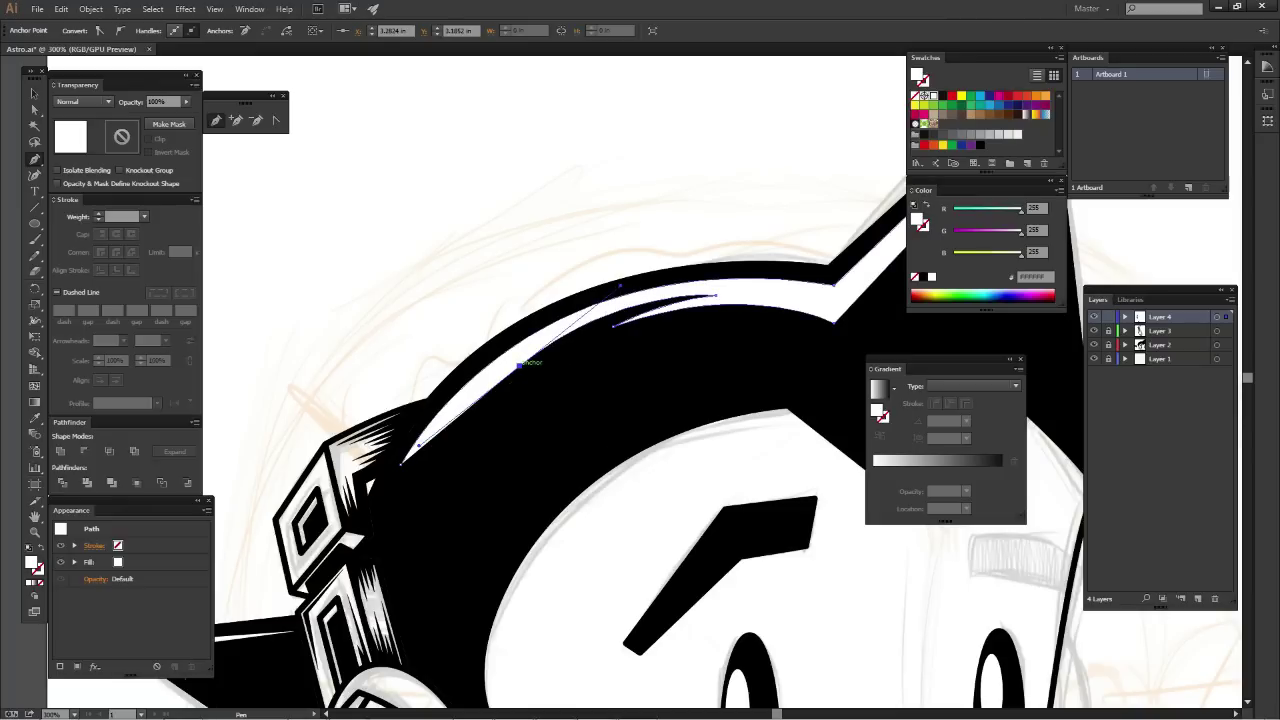
drag(555, 344, 380, 485)
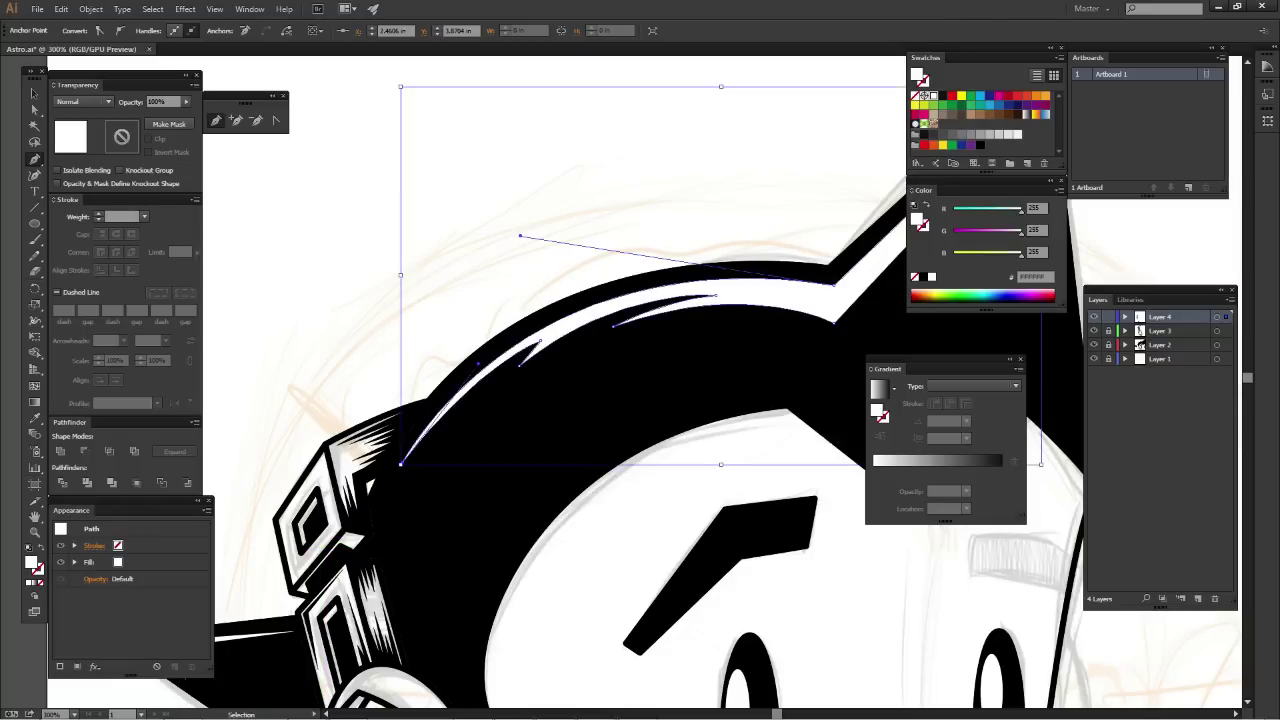
key(ctrl+shift+a)
key(ctrl+minus)
key(ctrl+minus)
key(ctrl+minus)
key(ctrl+minus)
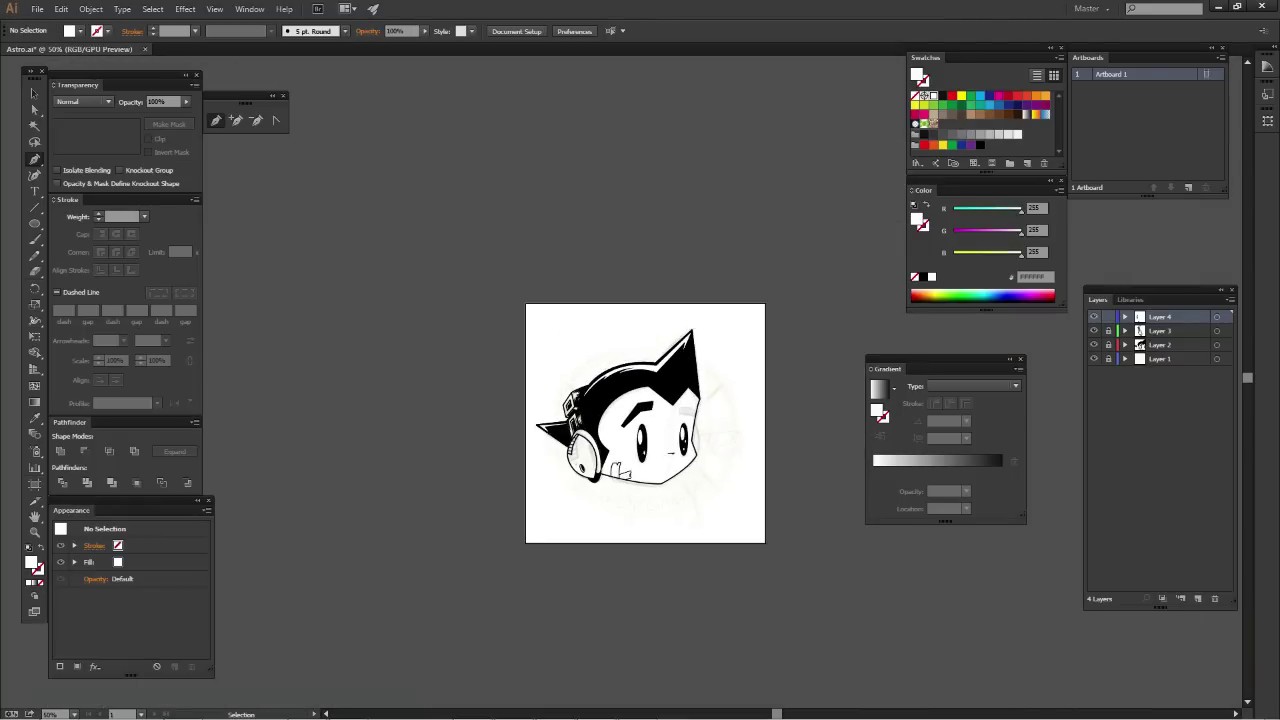
Zoom in on the hair above the eyebrow and start a curved white highlight
key(ctrl+equal)
key(ctrl+equal)
drag(850, 548, 776, 445)
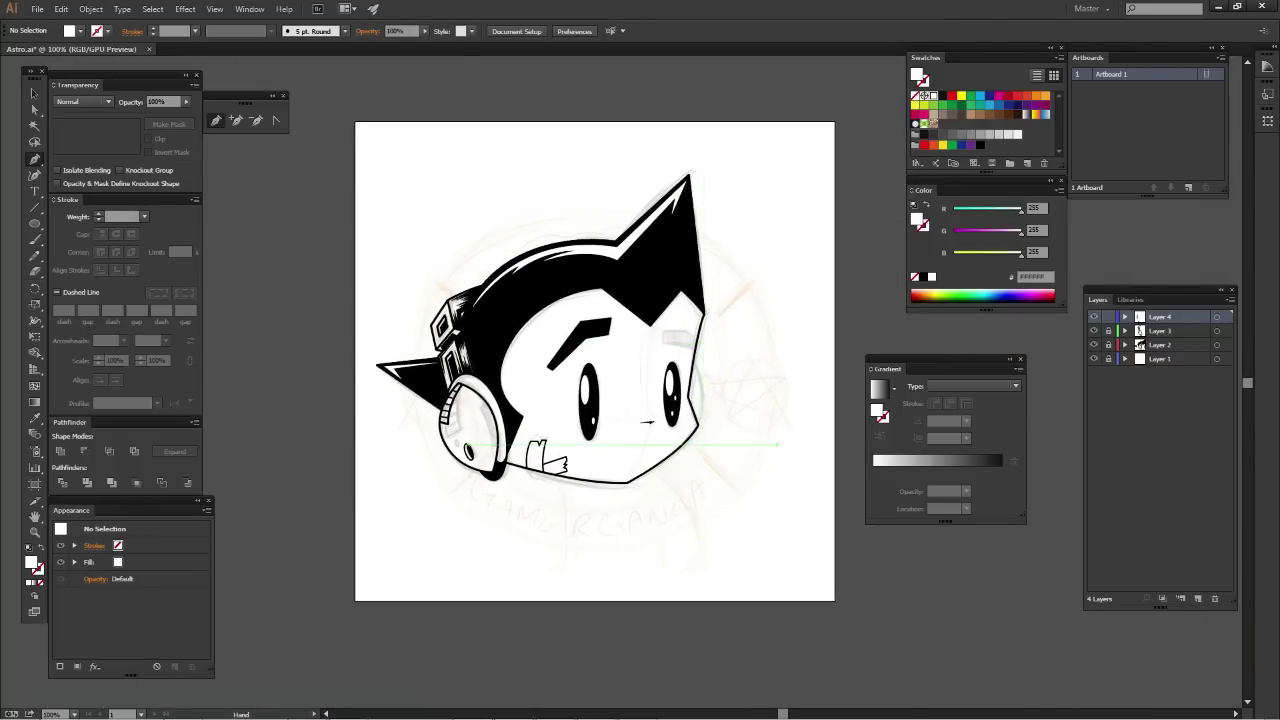
key(ctrl+equal)
key(ctrl+equal)
key(ctrl+equal)
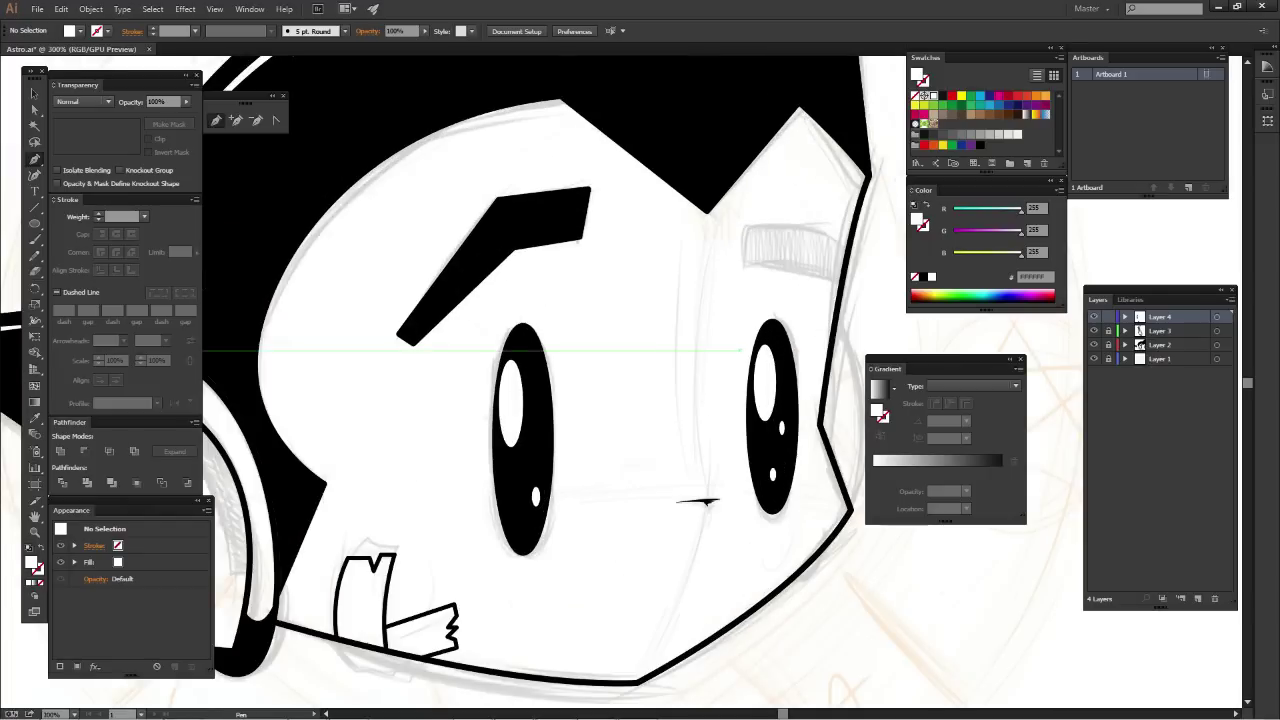
mouse_move(780, 428)
mouse_down()
mouse_move(858, 374)
mouse_move(872, 459)
mouse_move(1007, 445)
mouse_move(963, 597)
mouse_up()
key(ctrl+equal)
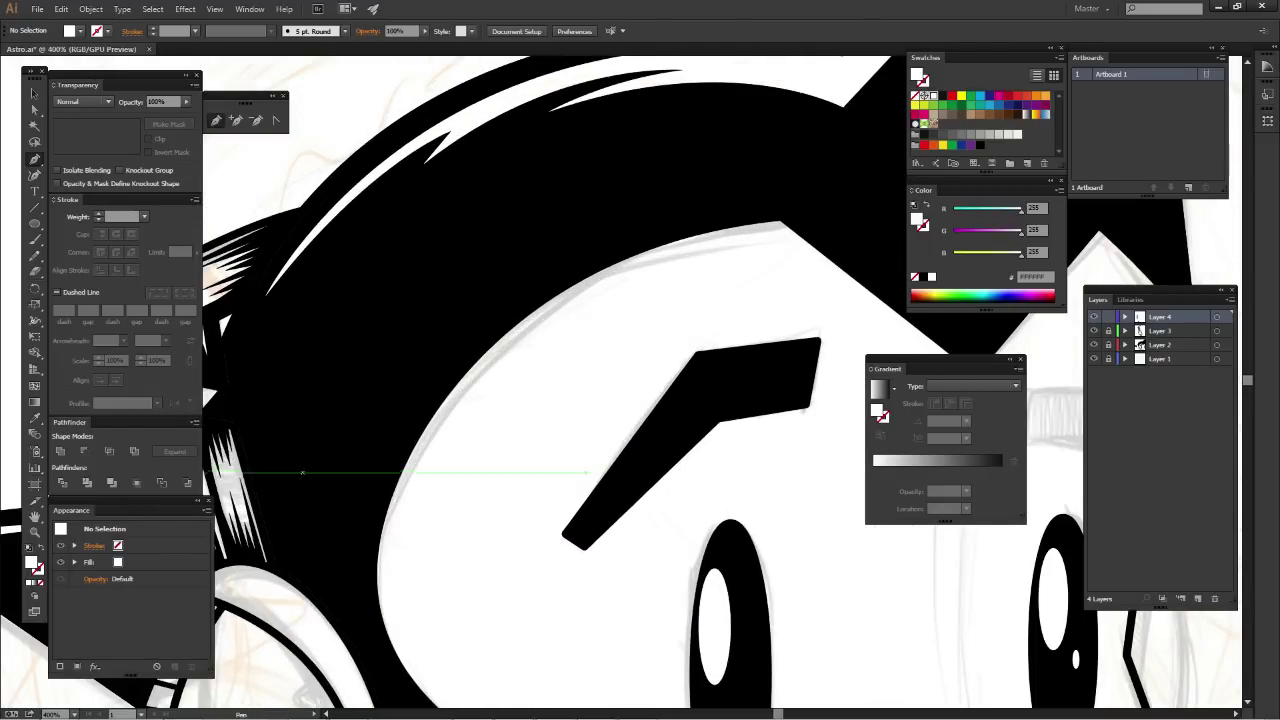
click(402, 512)
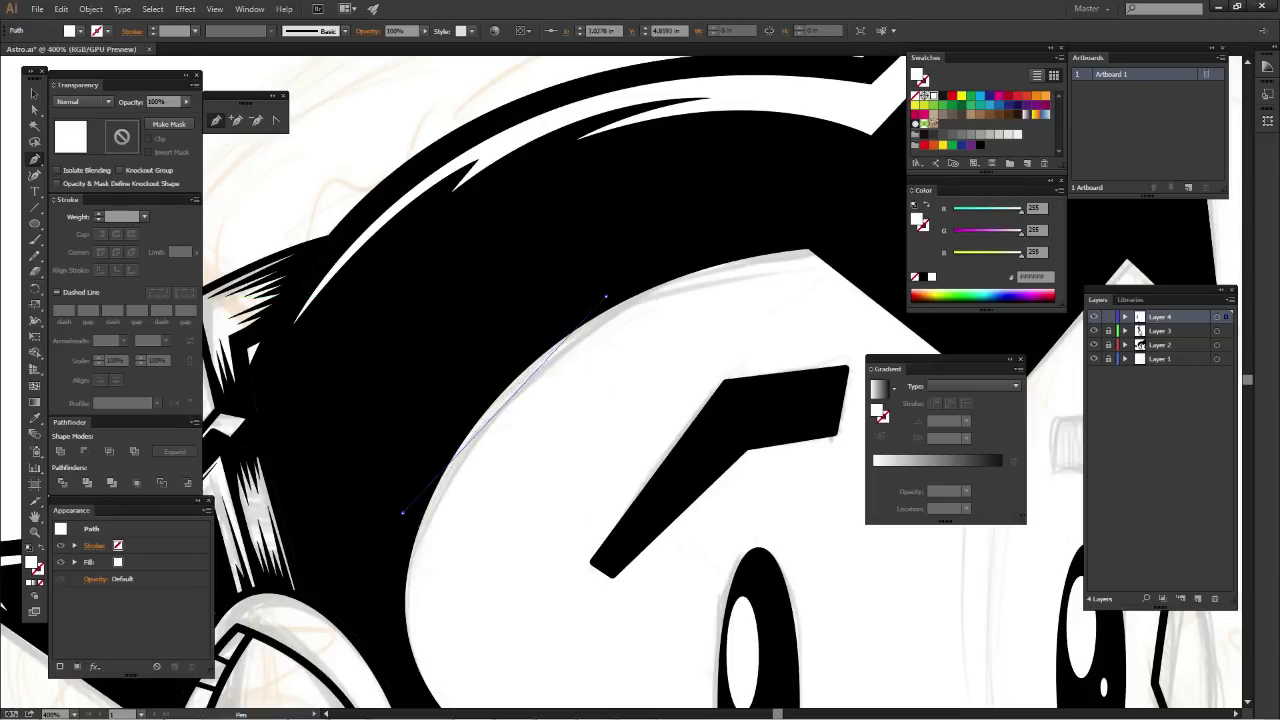
drag(605, 297, 739, 231)
click(605, 297)
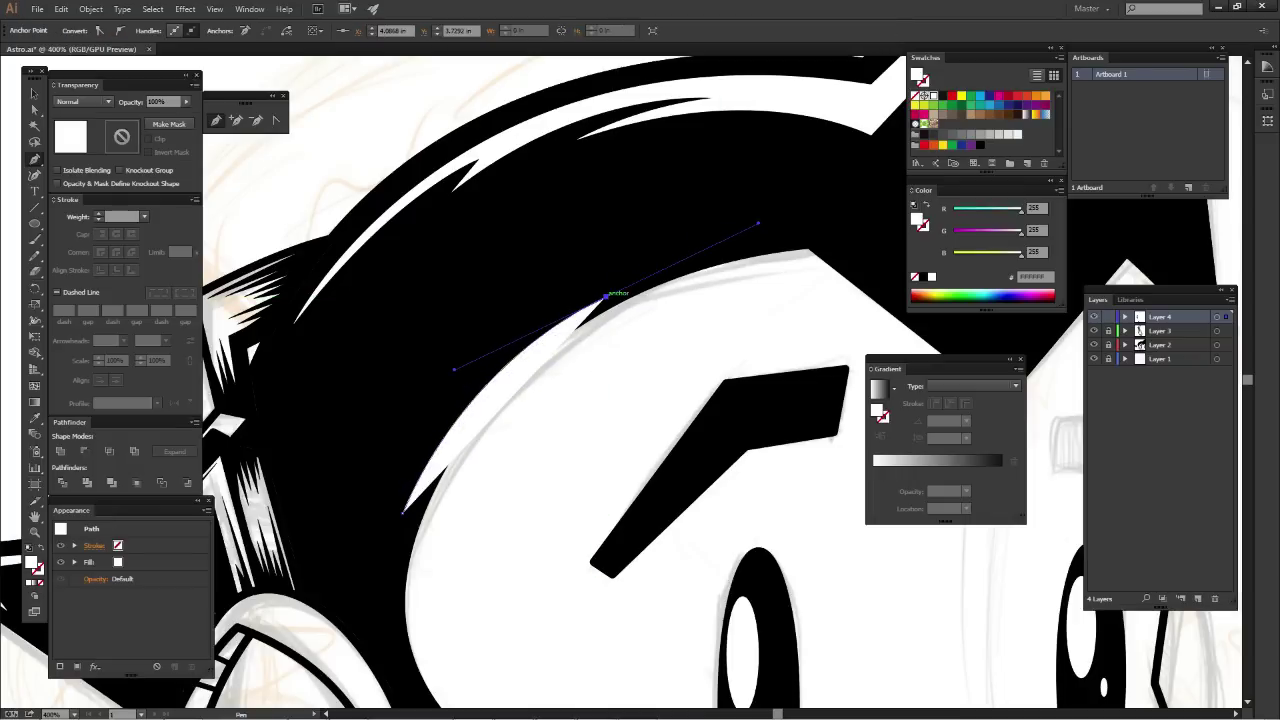
Curve the highlight back down, redo its lower point, and close the sliver
drag(505, 355, 536, 290)
drag(471, 345, 423, 411)
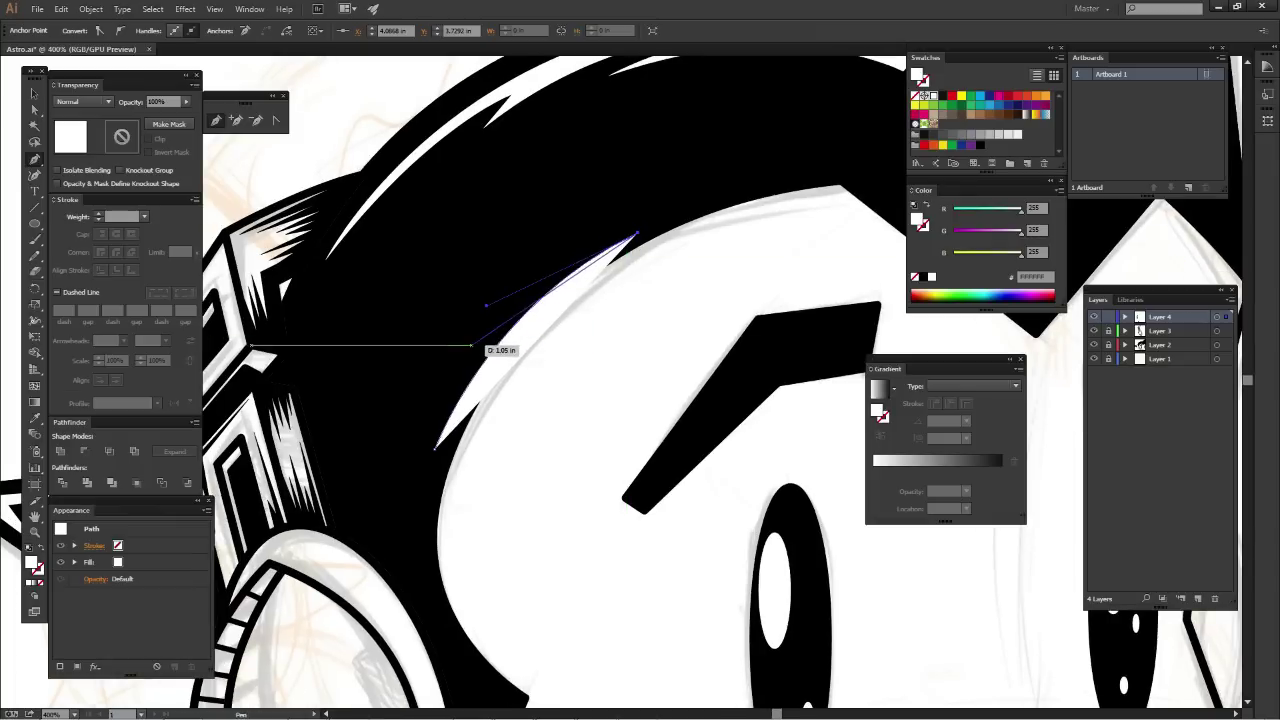
click(434, 449)
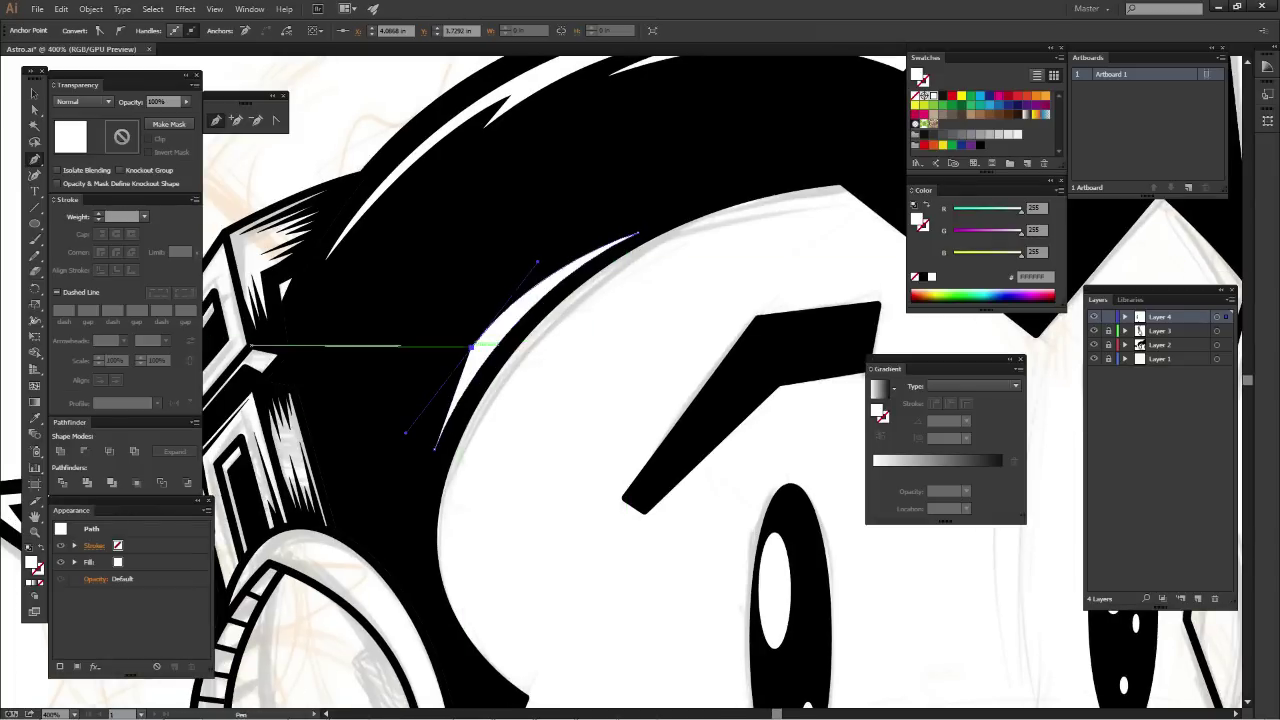
key(ctrl+z)
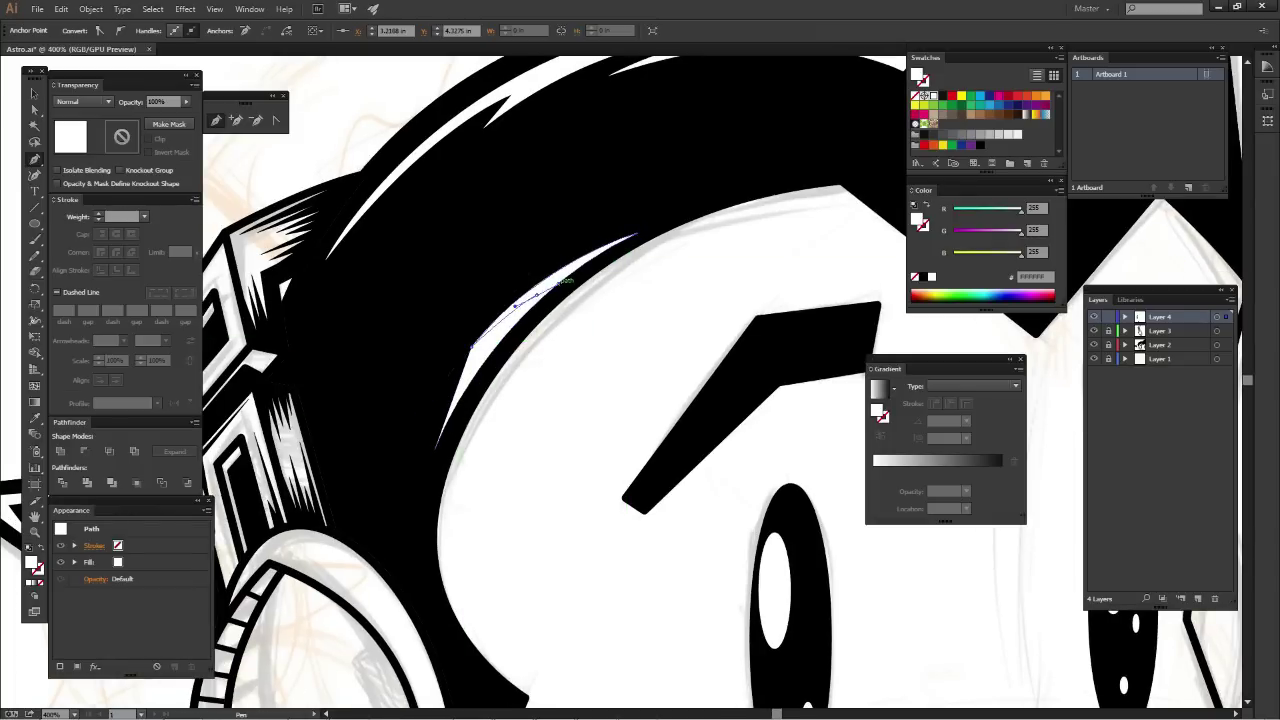
click(434, 449)
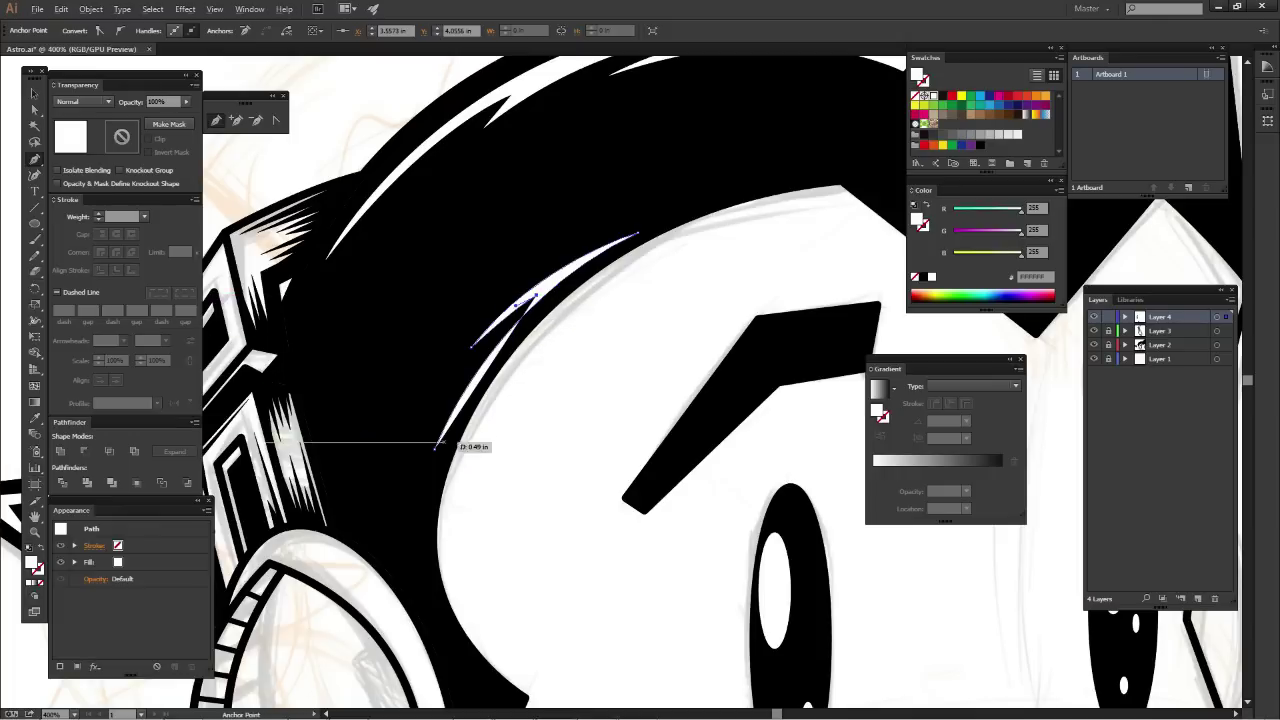
drag(436, 447, 434, 449)
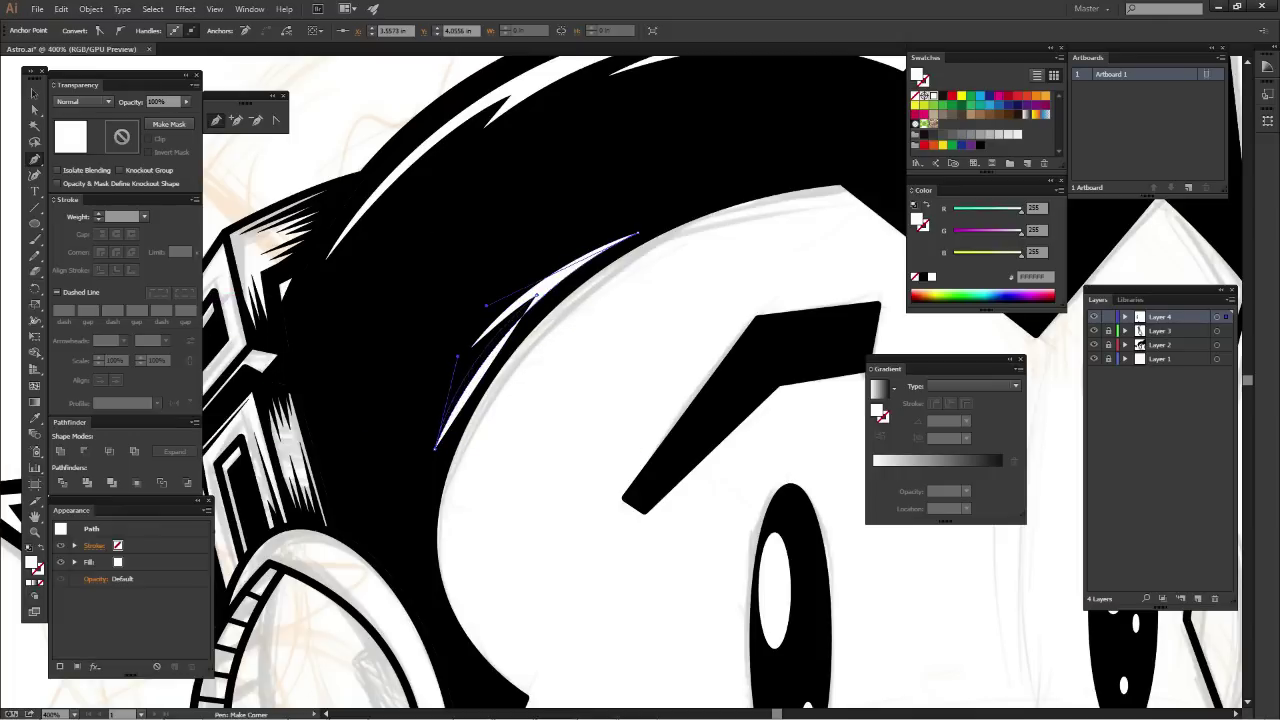
ctrl+click(460, 440)
key(ctrl+minus)
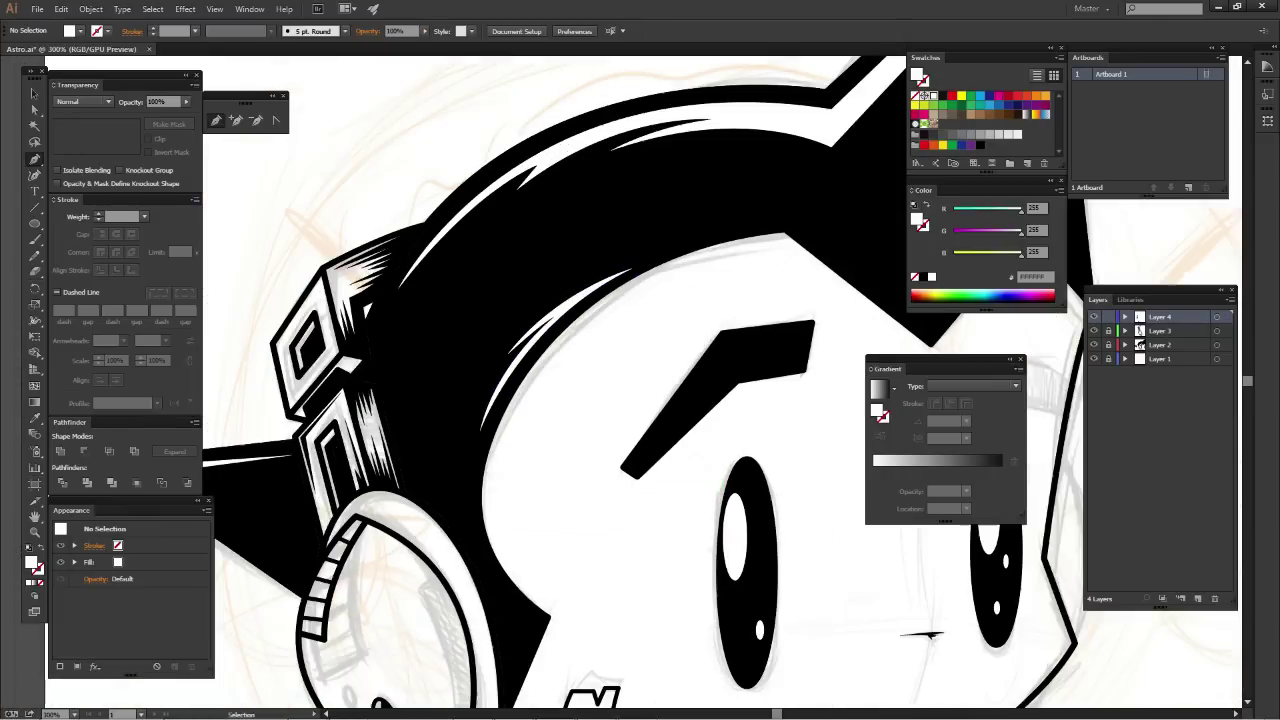
key(ctrl+minus)
key(ctrl+minus)
Zoom in on the earphone's lower rim with black as the fill colour
scroll(767, 346, right, 3)
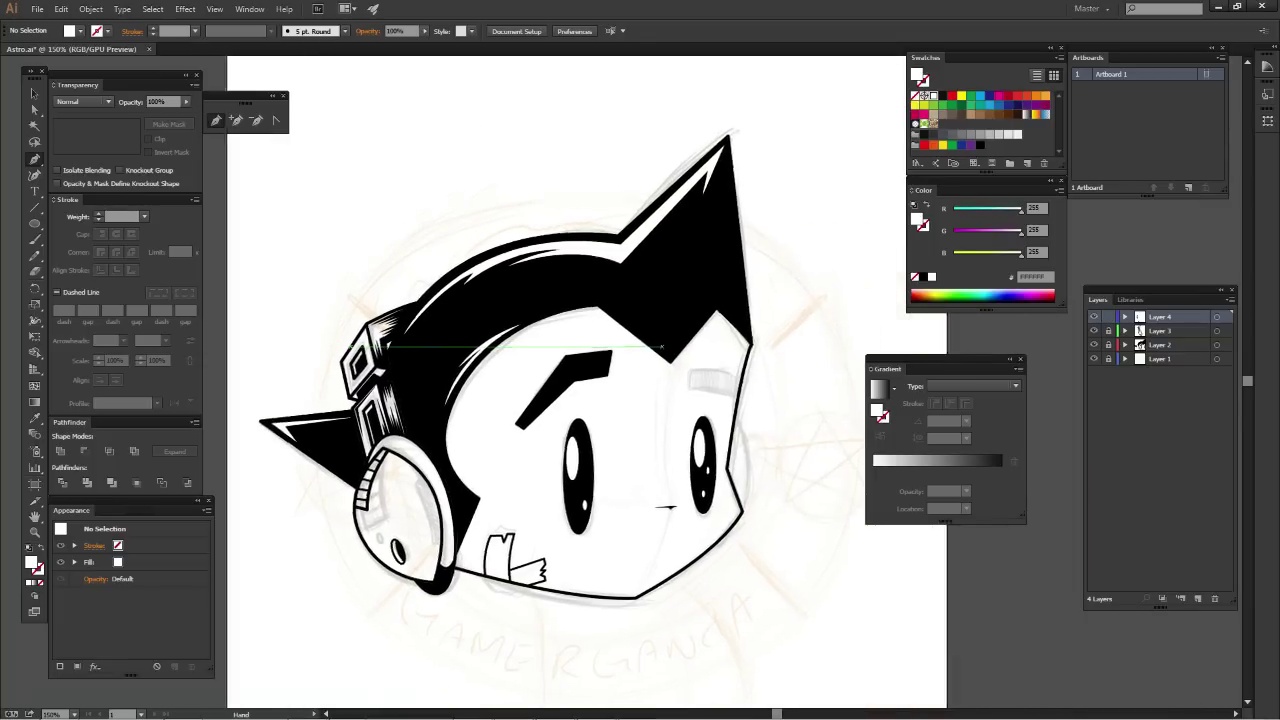
scroll(767, 346, down, 2)
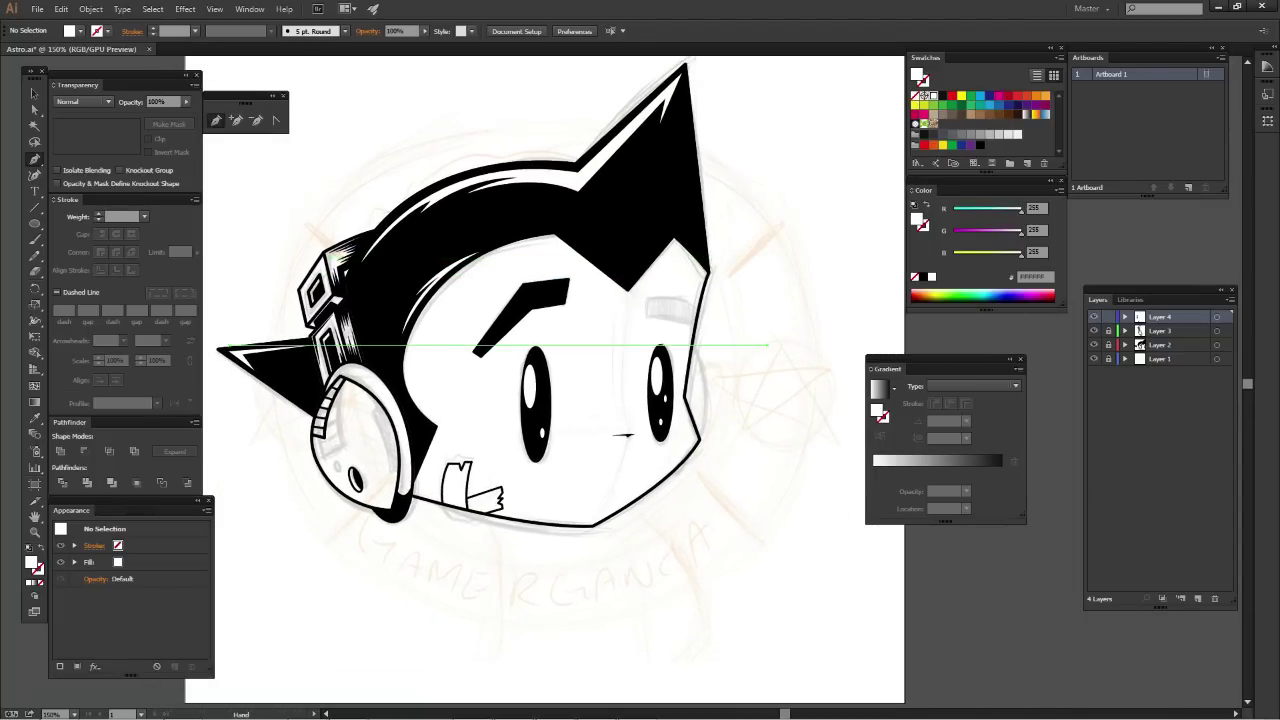
scroll(595, 380, left, 2)
key(ctrl+plus)
key(ctrl+plus)
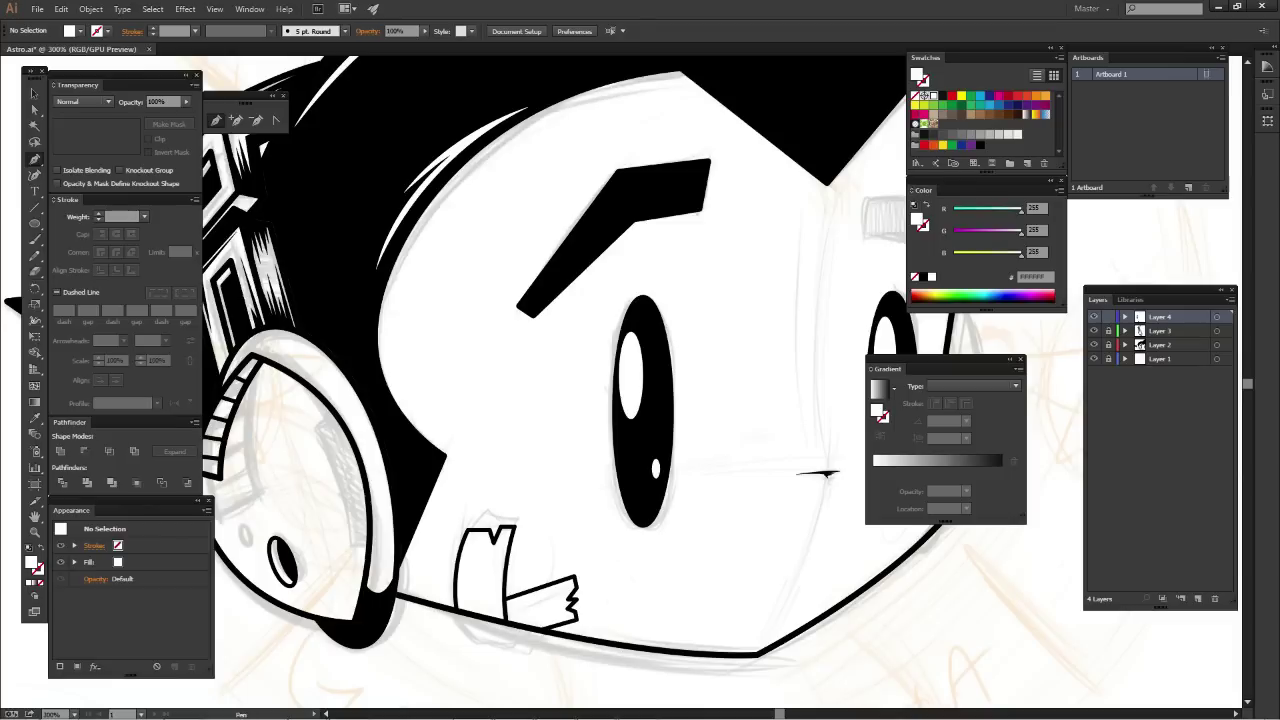
drag(825, 473, 948, 378)
key(v)
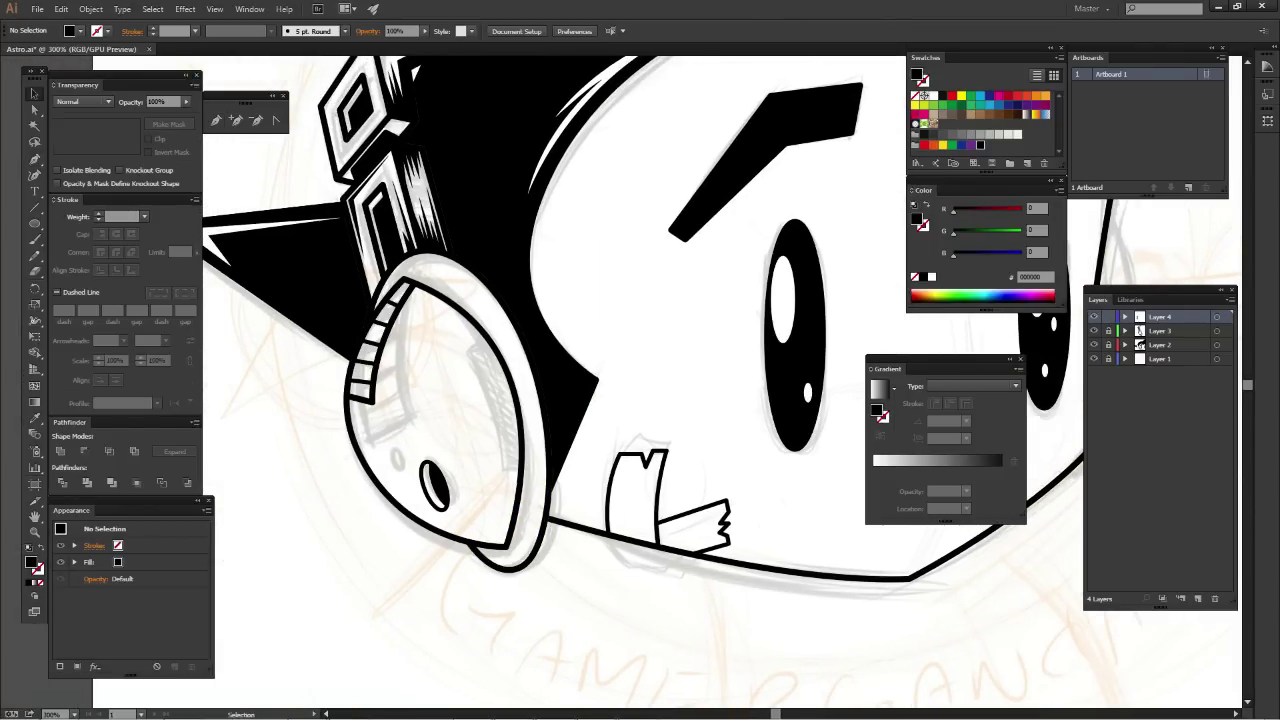
key(ctrl+plus)
drag(640, 500, 845, 375)
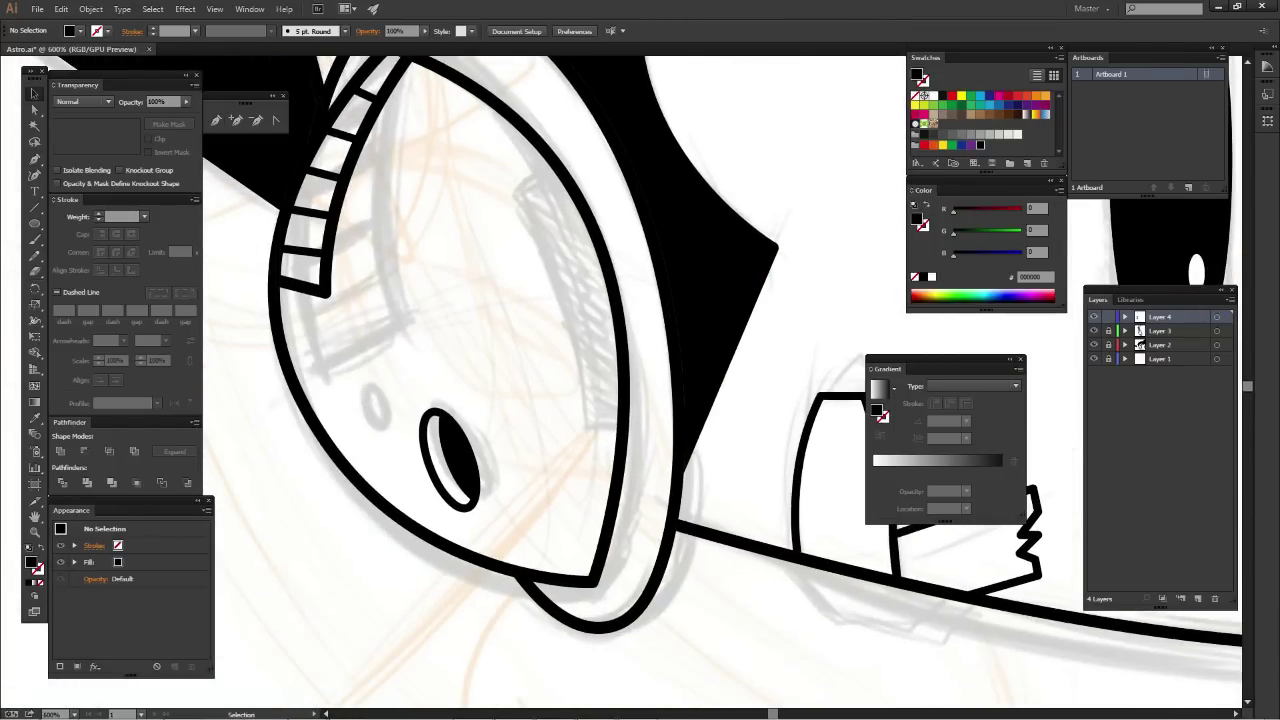
key(ctrl+plus)
drag(405, 482, 452, 402)
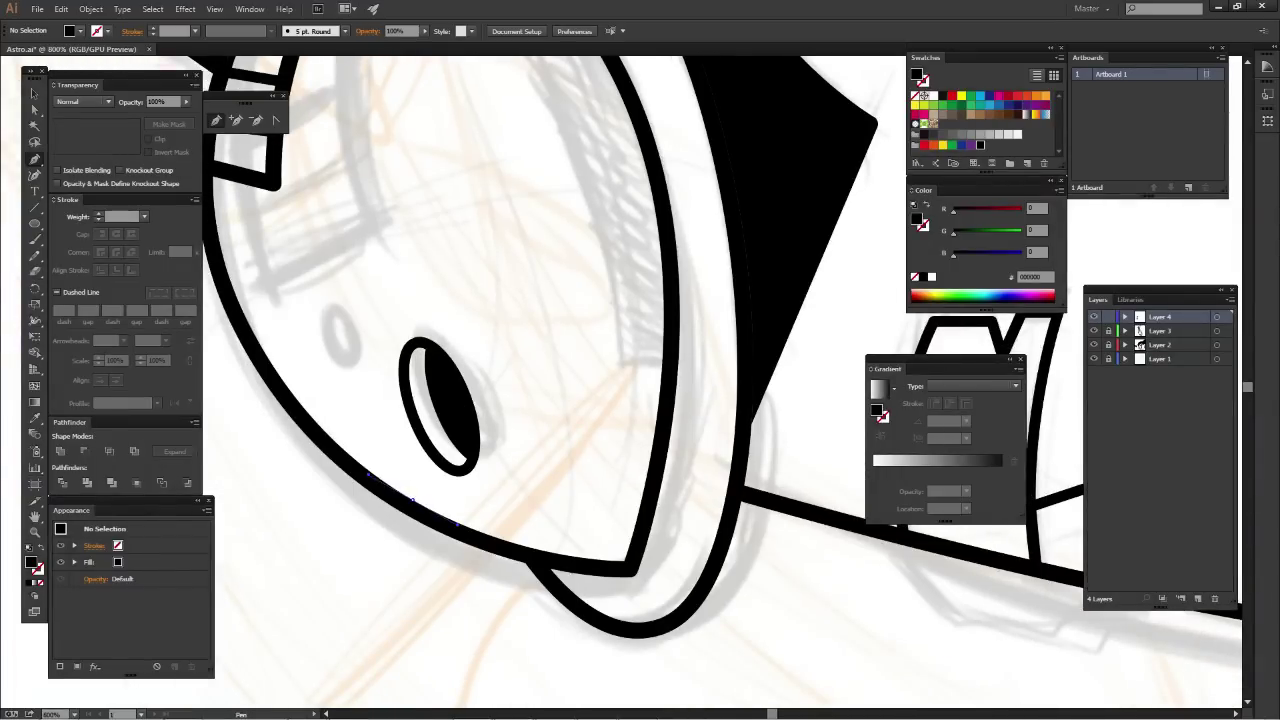
Draw a black shadow shape along the earphone's inner lower-right rim
drag(606, 482, 649, 440)
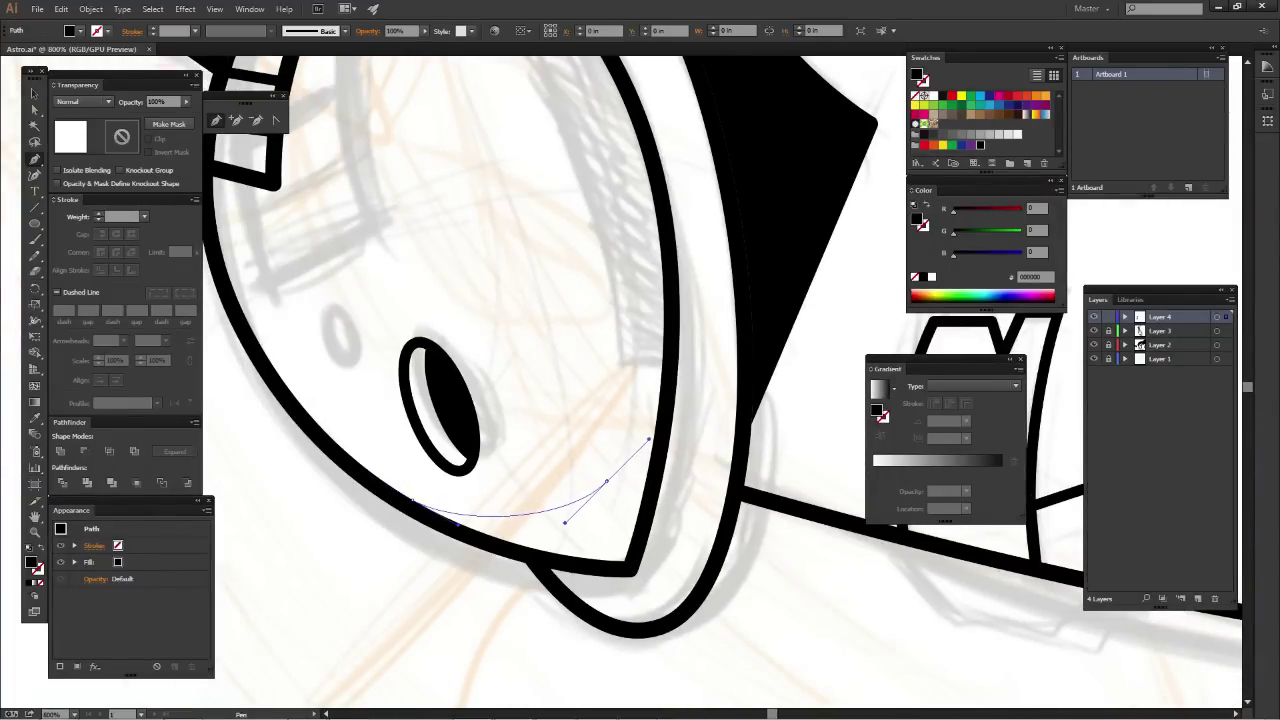
drag(676, 350, 660, 425)
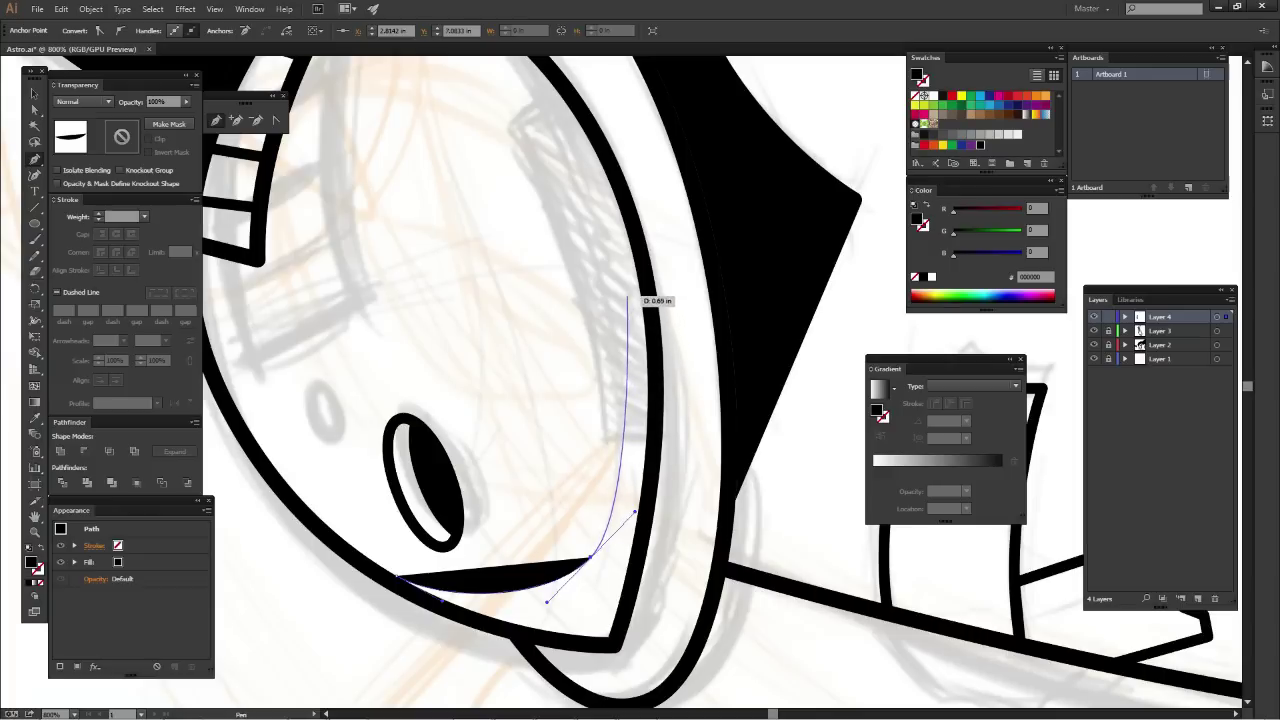
key(ctrl)
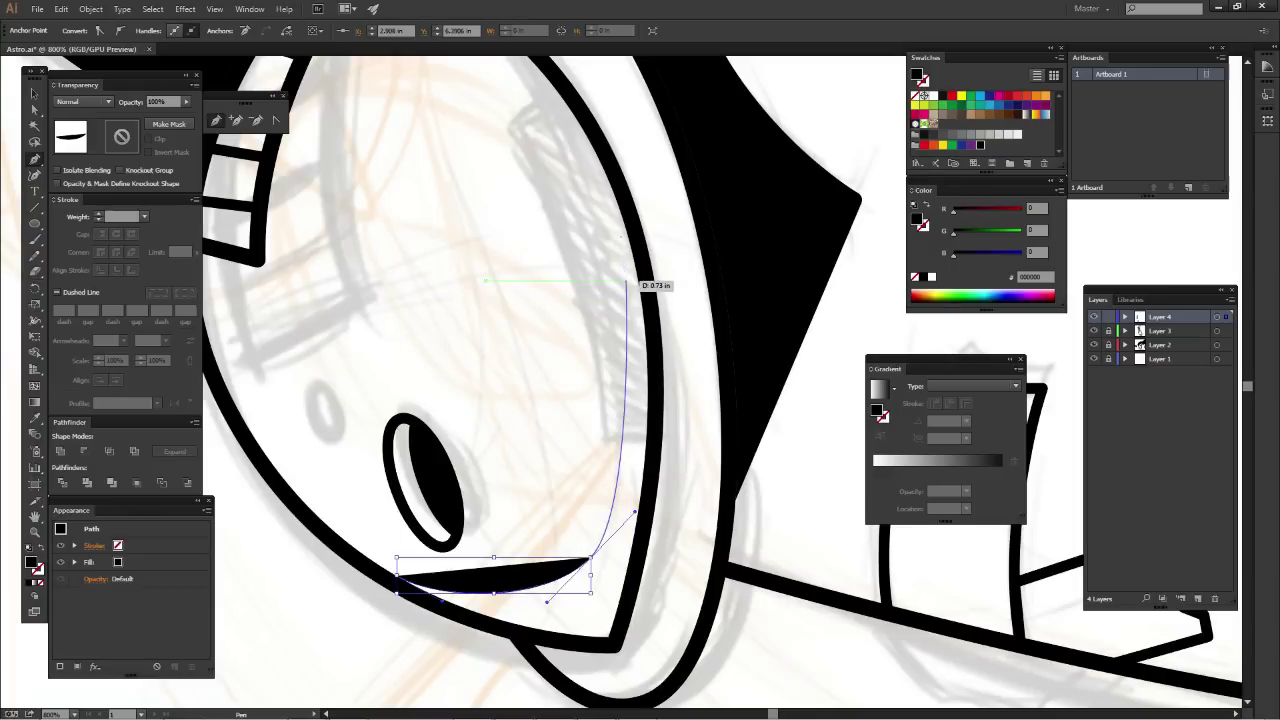
drag(617, 268, 606, 211)
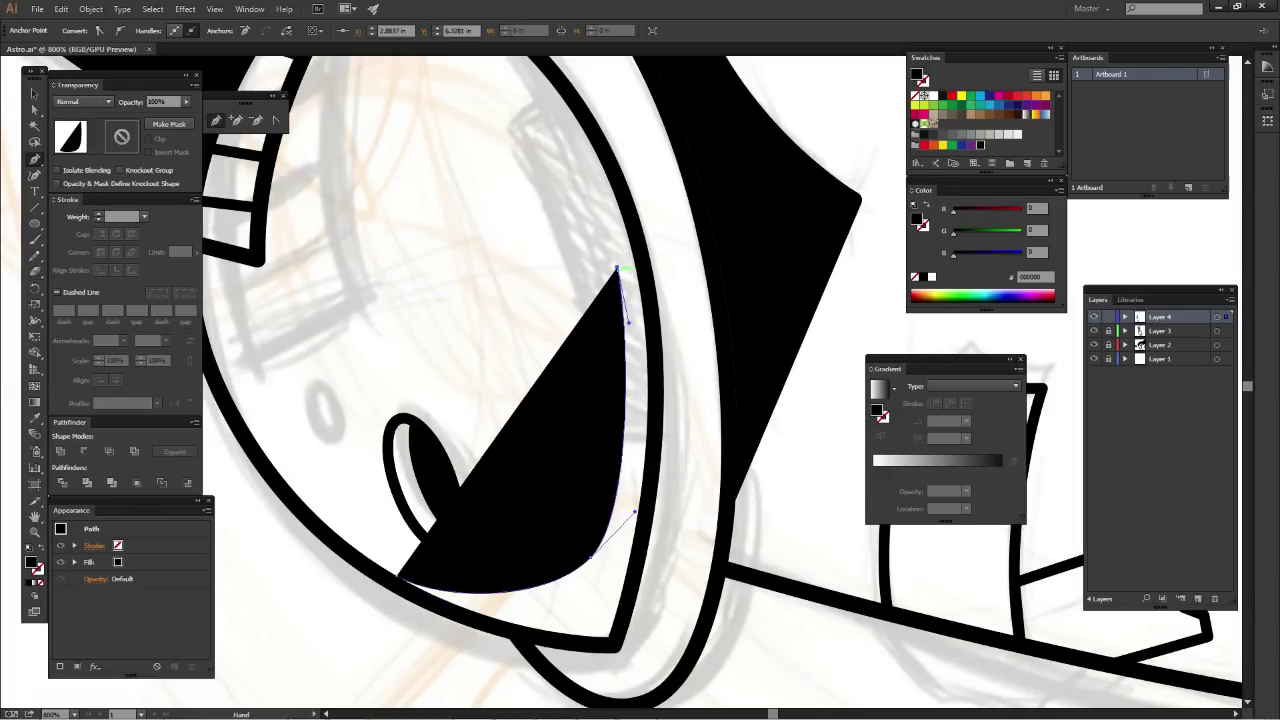
drag(660, 338, 648, 270)
drag(623, 352, 593, 457)
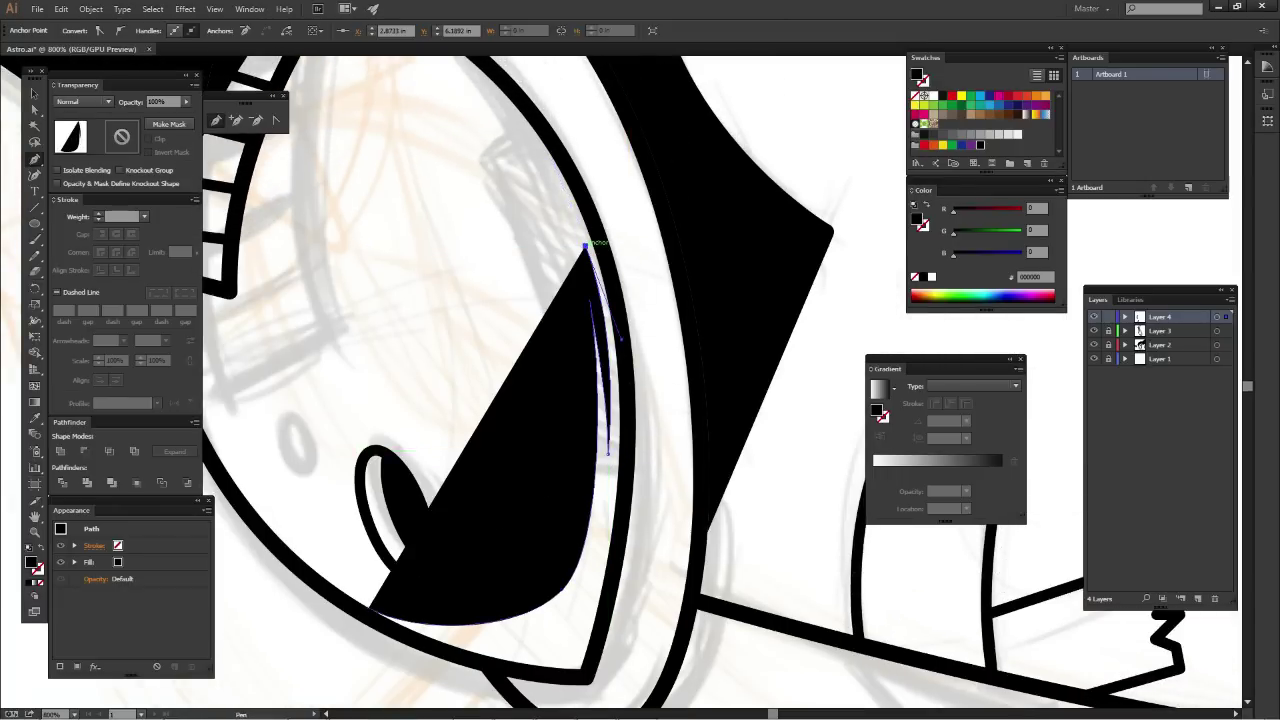
drag(582, 236, 571, 128)
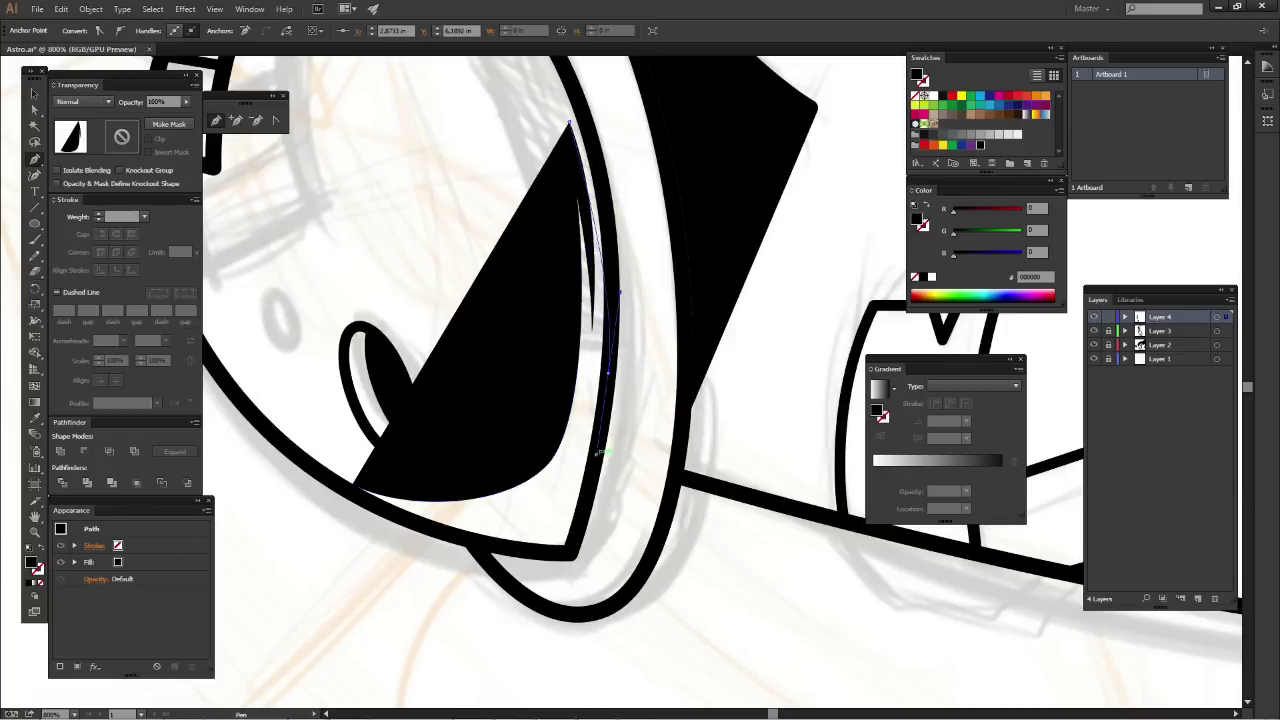
mouse_move(571, 128)
mouse_down()
mouse_move(594, 445)
mouse_move(645, 478)
mouse_up()
click(600, 447)
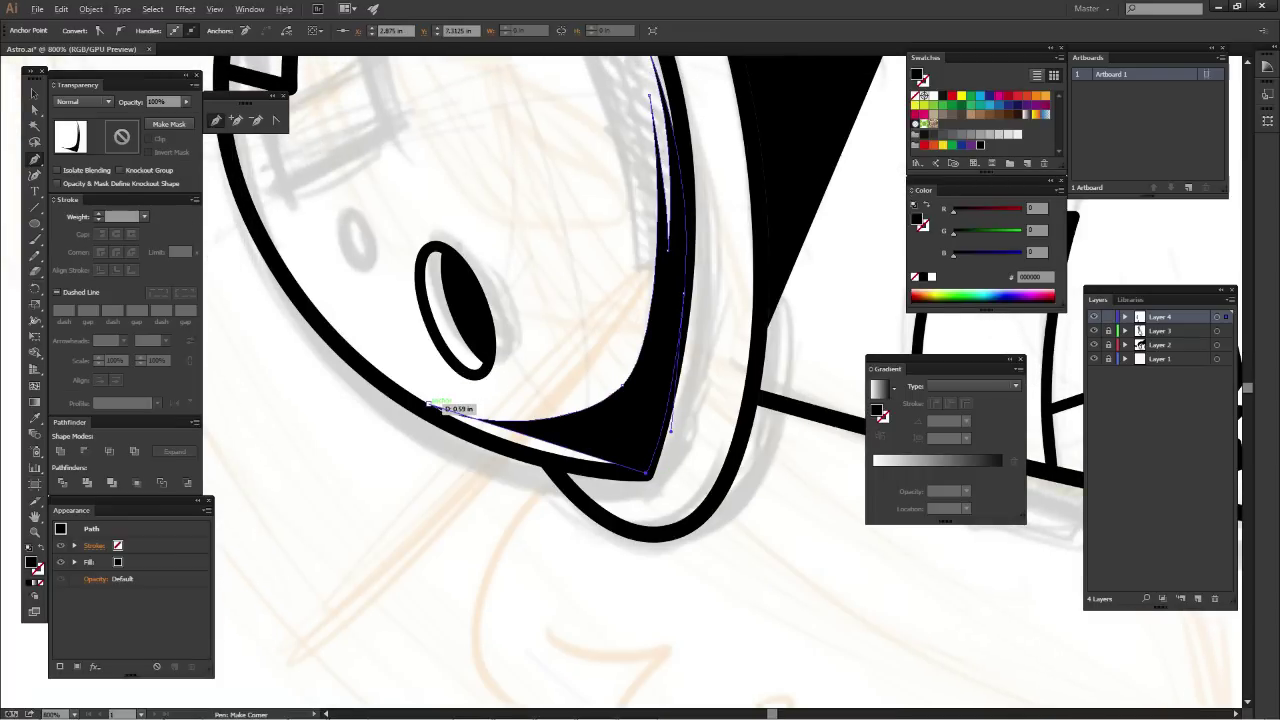
drag(473, 427, 481, 452)
key(ctrl+shift+a)
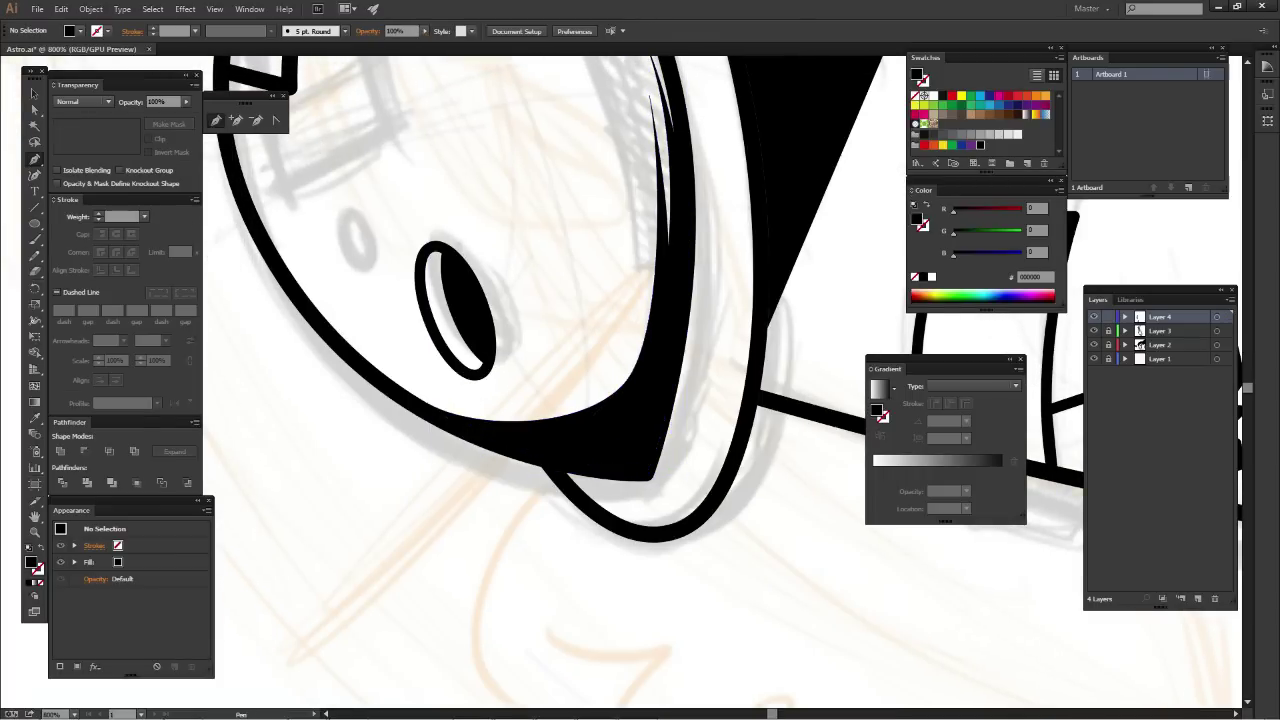
Draw a thin curved black stripe along the lower rim beside the shadow
scroll(640, 380, down, 2)
scroll(640, 380, down, 2)
scroll(640, 380, down, 2)
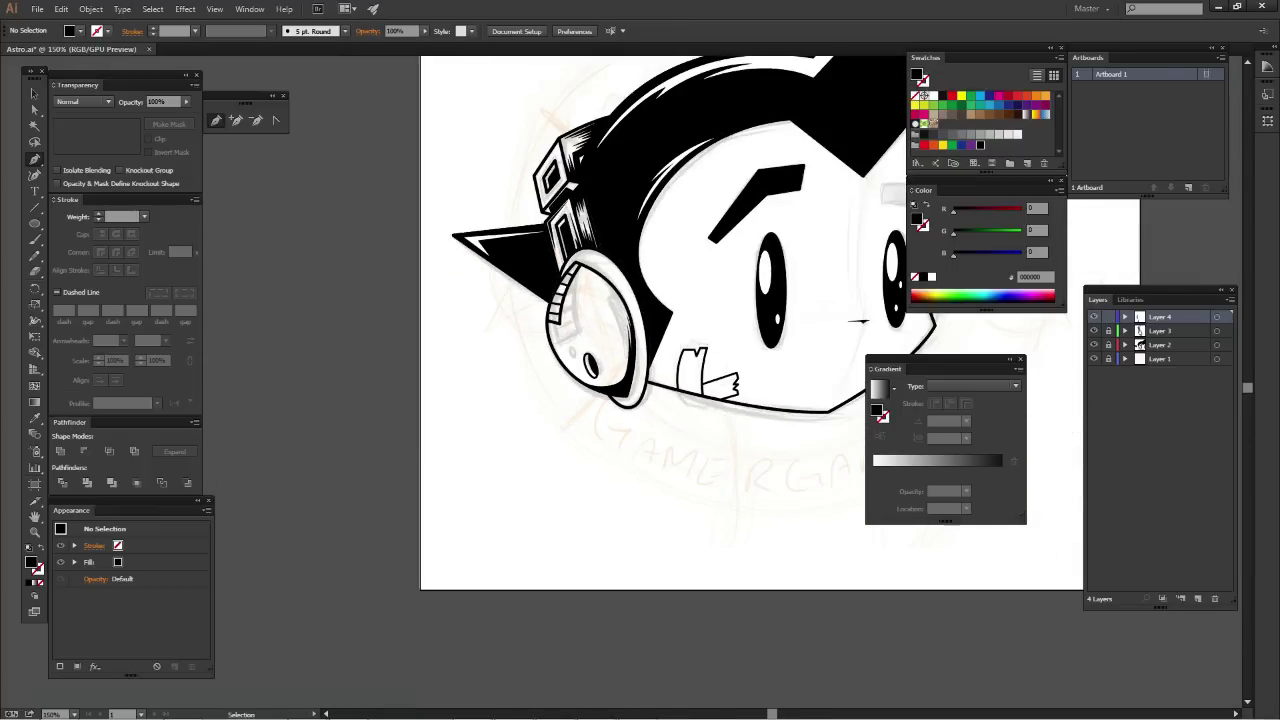
scroll(640, 380, up, 2)
key(ctrl+equal)
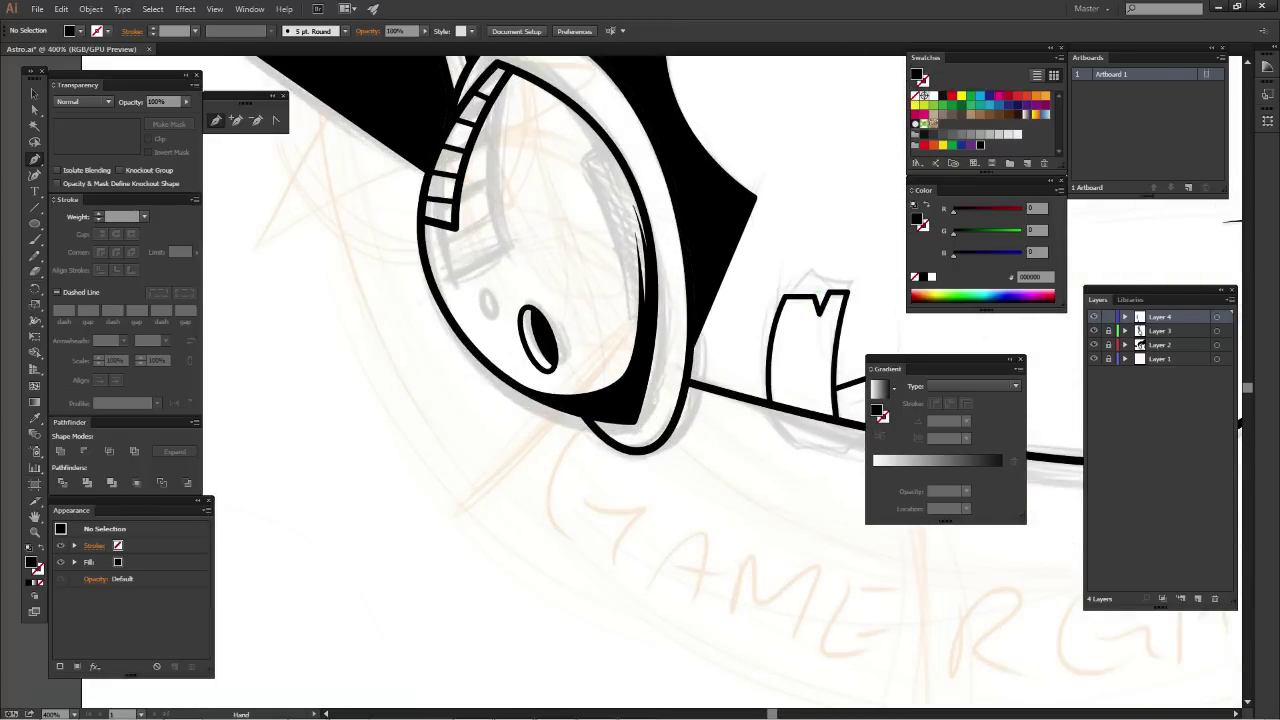
drag(741, 308, 622, 335)
key(ctrl+equal)
key(ctrl+equal)
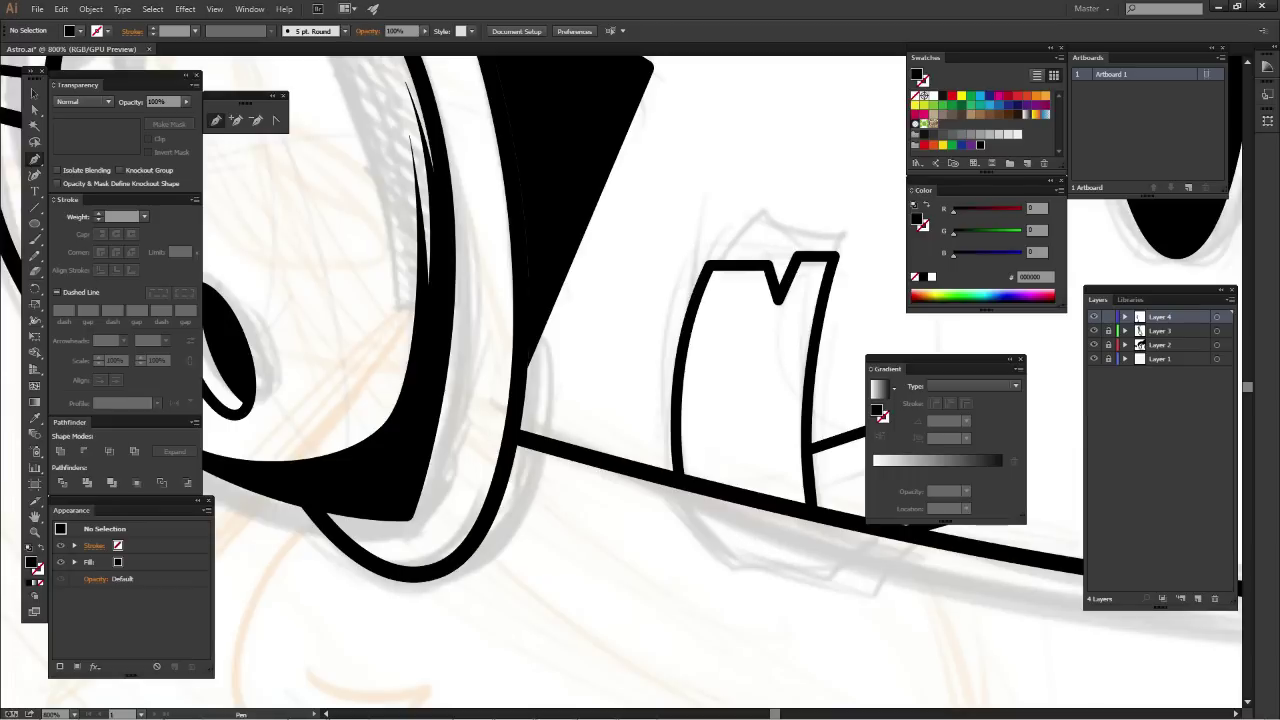
drag(640, 400, 696, 408)
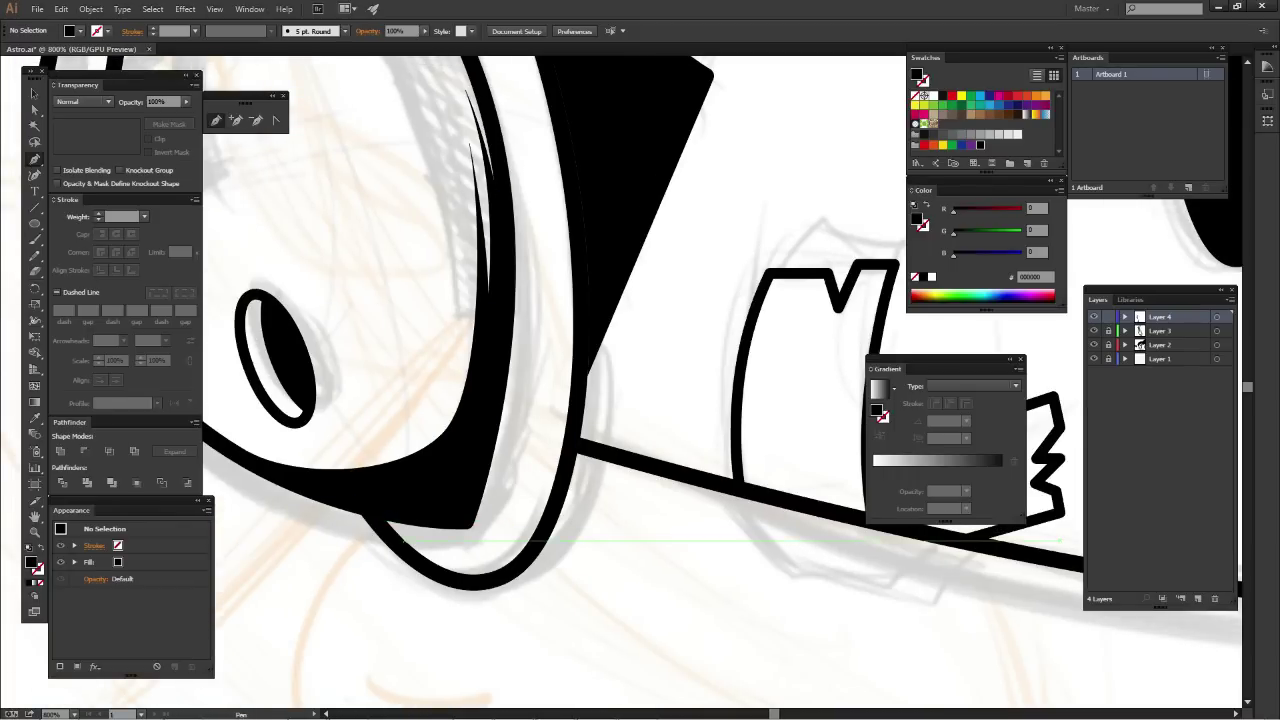
click(397, 537)
mouse_move(520, 486)
mouse_down()
mouse_move(553, 390)
mouse_move(541, 340)
mouse_move(566, 190)
mouse_move(579, 335)
mouse_up()
scroll(547, 366, up, 3)
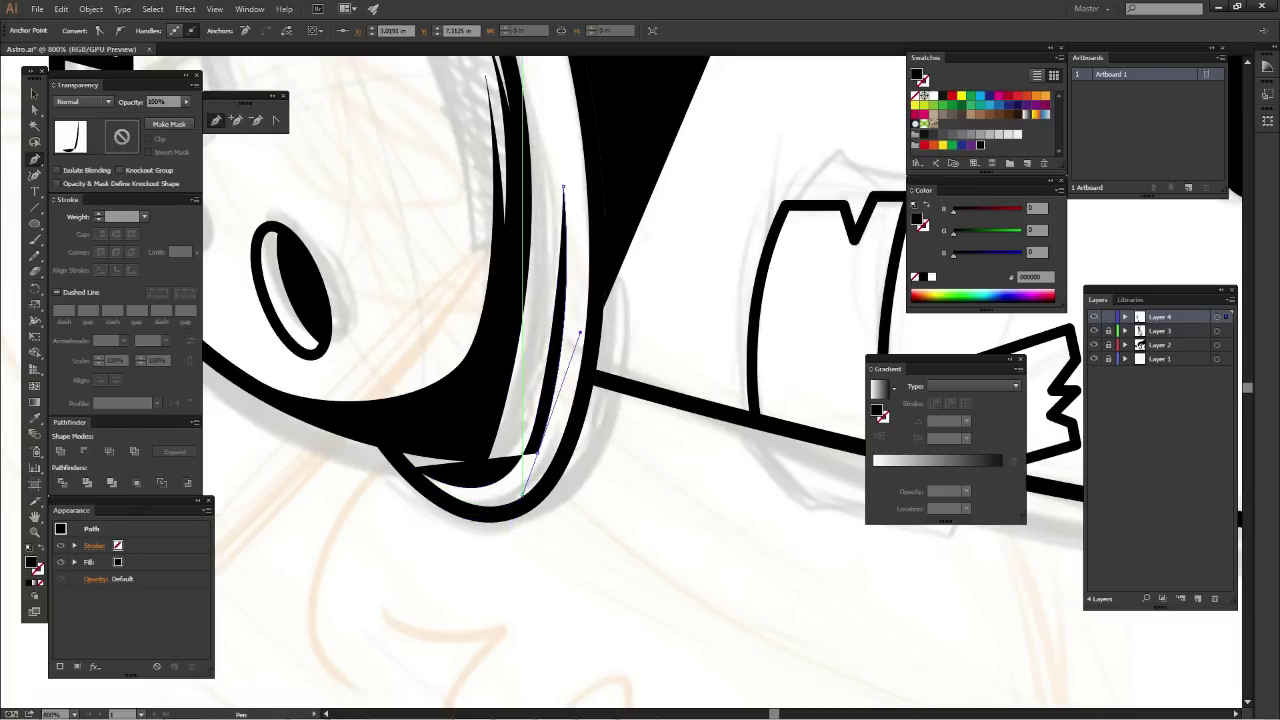
drag(457, 480, 418, 478)
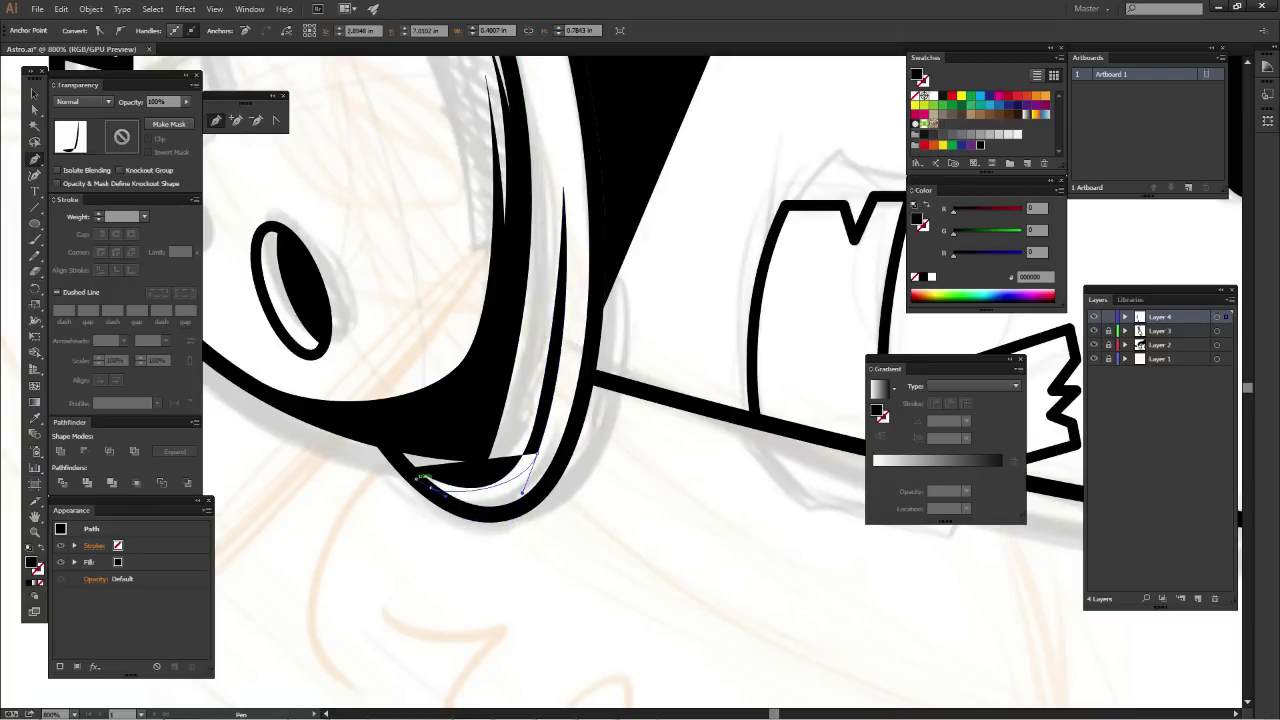
Remove a stray anchor and tighten the stripe's bottom curve, then deselect it
click(405, 466)
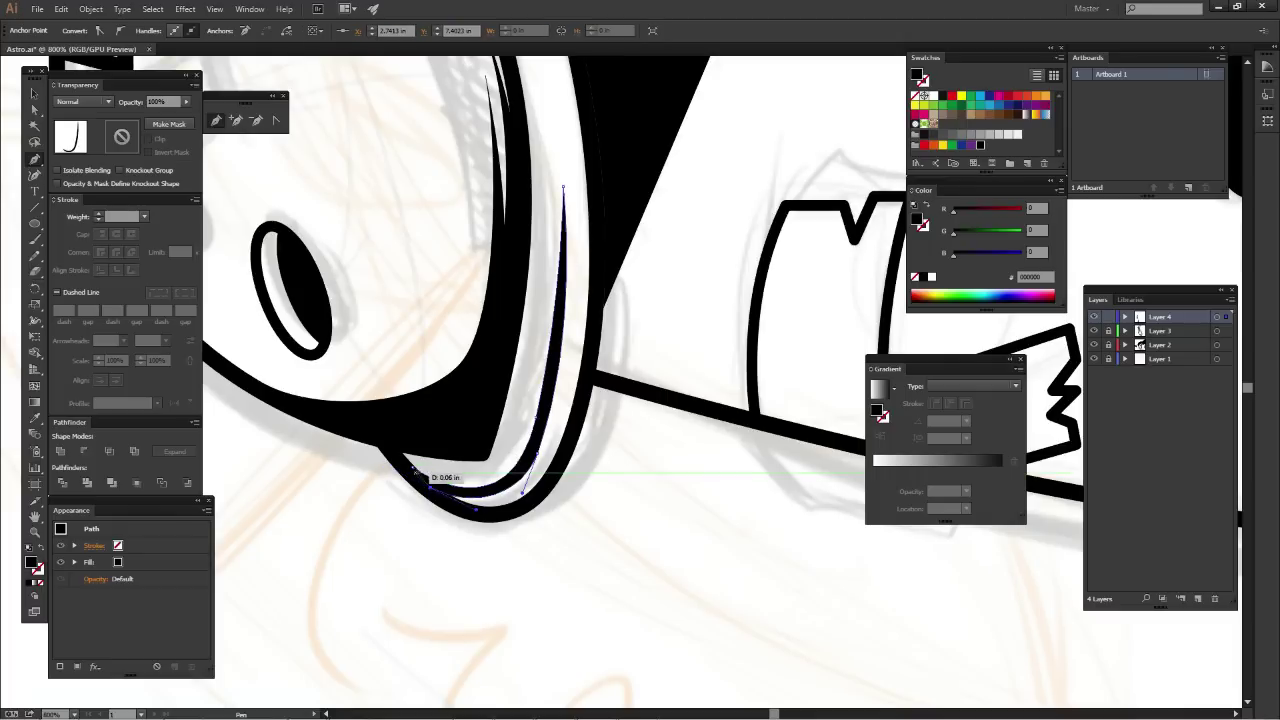
key(ctrl)
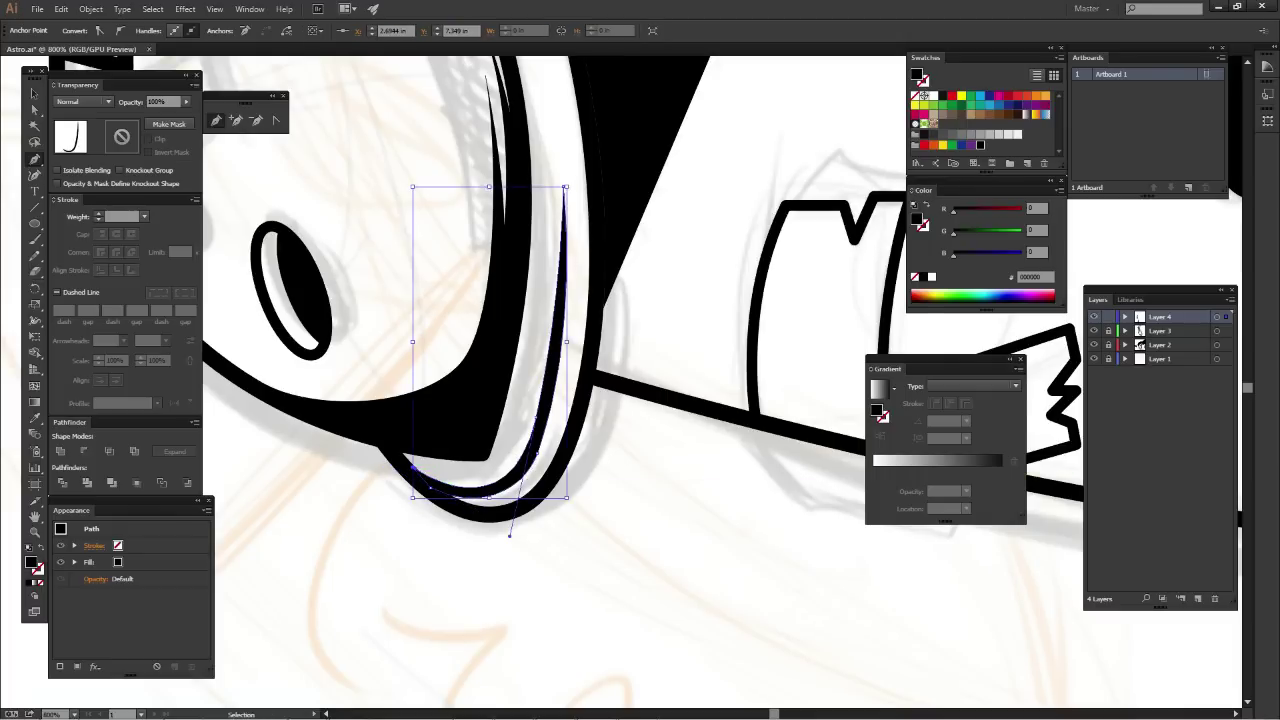
drag(524, 488, 526, 482)
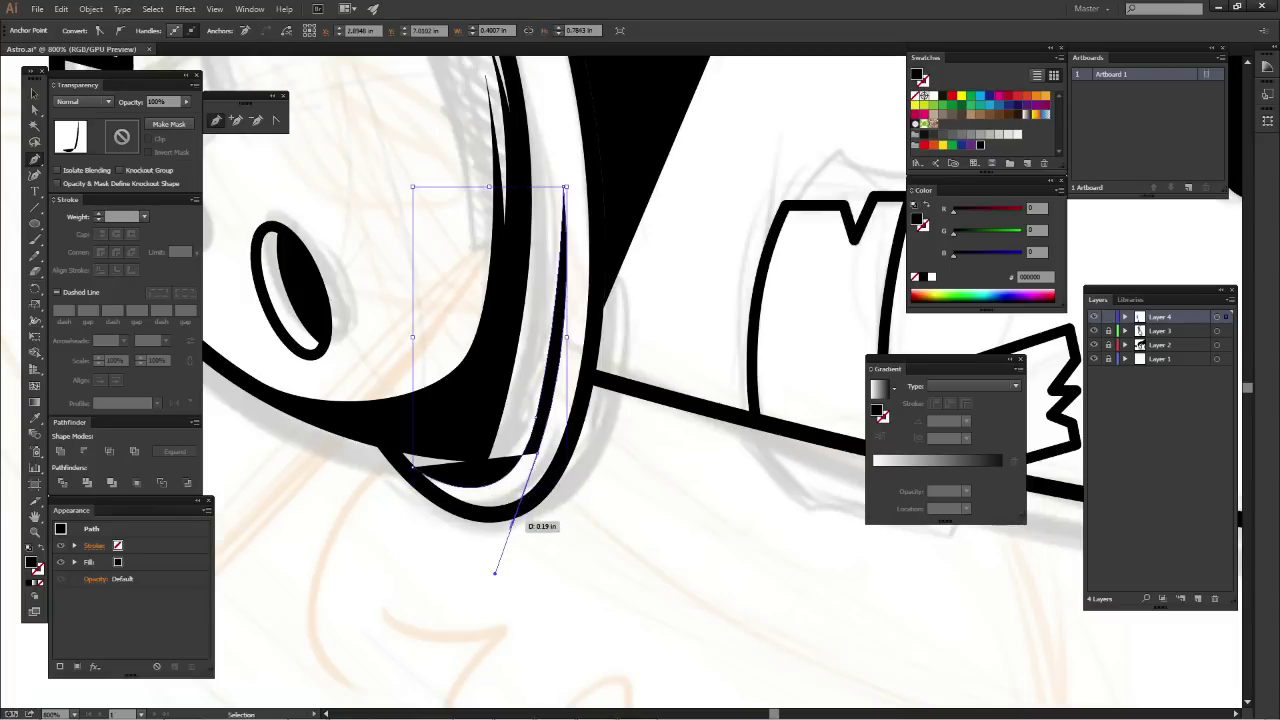
drag(495, 572, 500, 557)
mouse_move(524, 504)
mouse_down()
mouse_move(484, 516)
mouse_move(415, 470)
mouse_up()
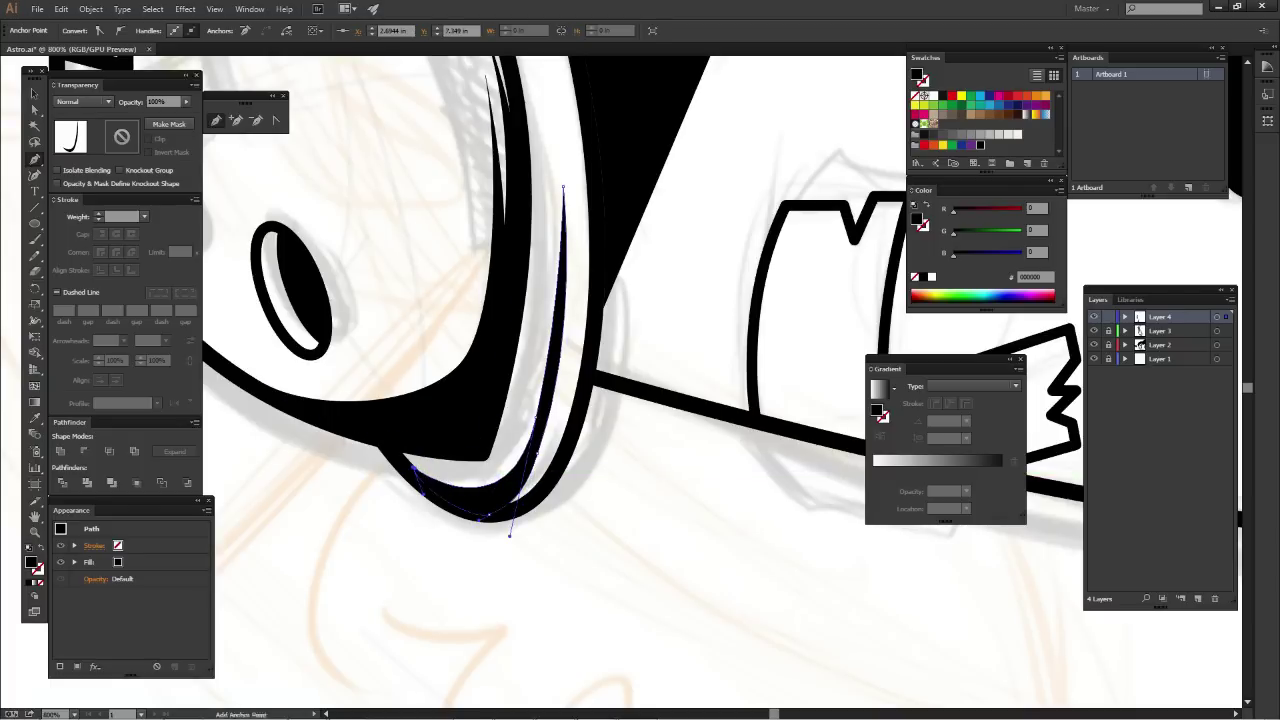
key(ctrl+shift+a)
key(ctrl+minus)
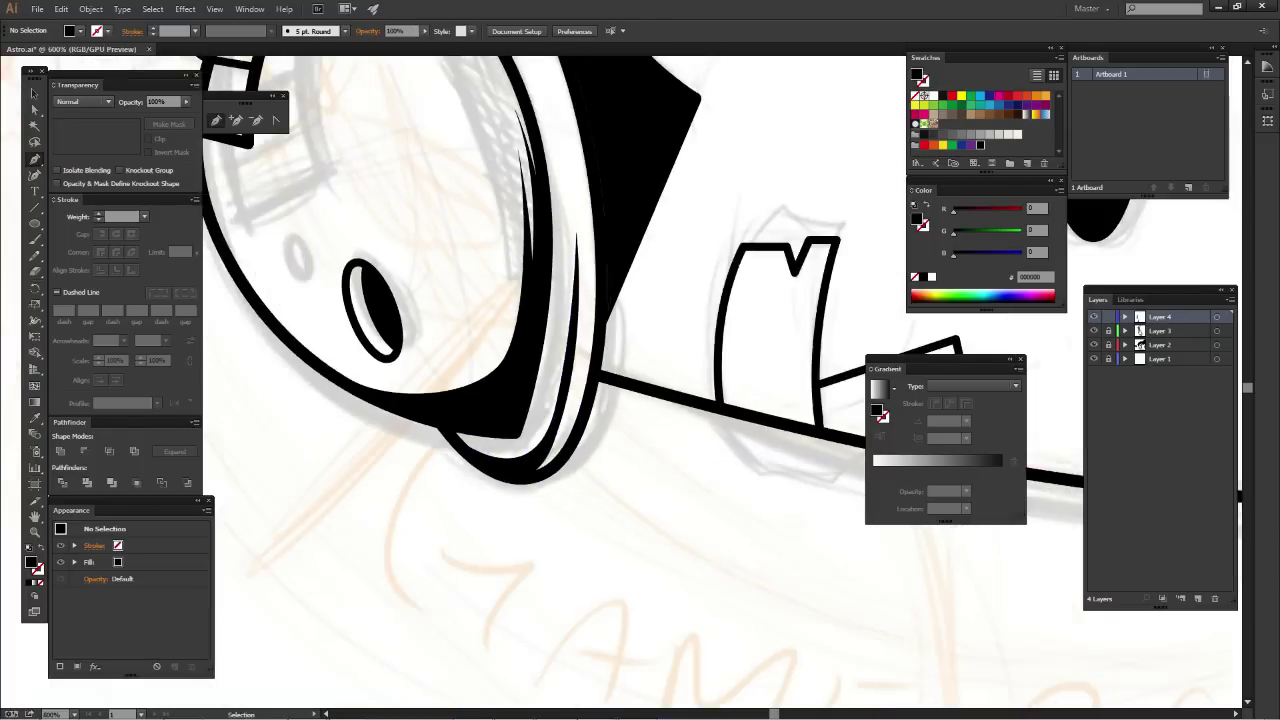
key(ctrl+minus)
key(ctrl+minus)
key(ctrl+minus)
key(ctrl+plus)
key(ctrl+plus)
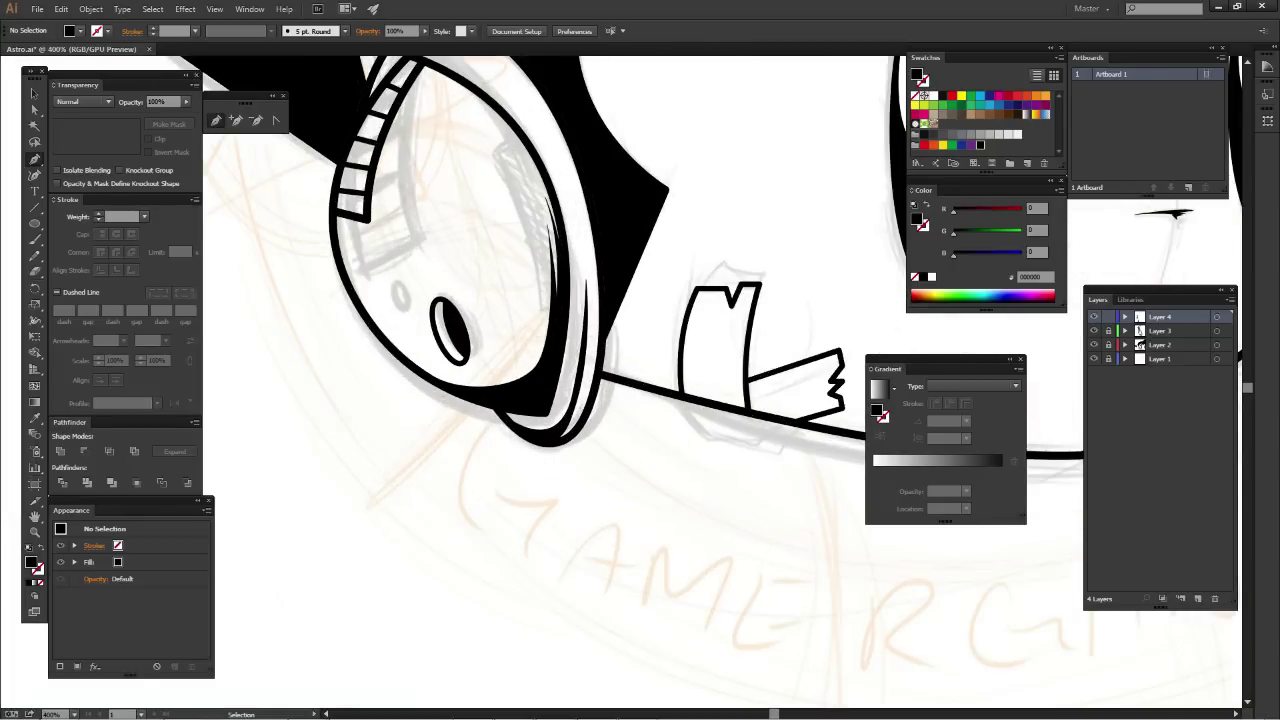
key(ctrl+plus)
Draw a sharp-tipped black crescent over the earcup's top beneath the headband, then deselect
mouse_move(640, 400)
mouse_down()
mouse_move(743, 444)
mouse_move(818, 610)
mouse_up()
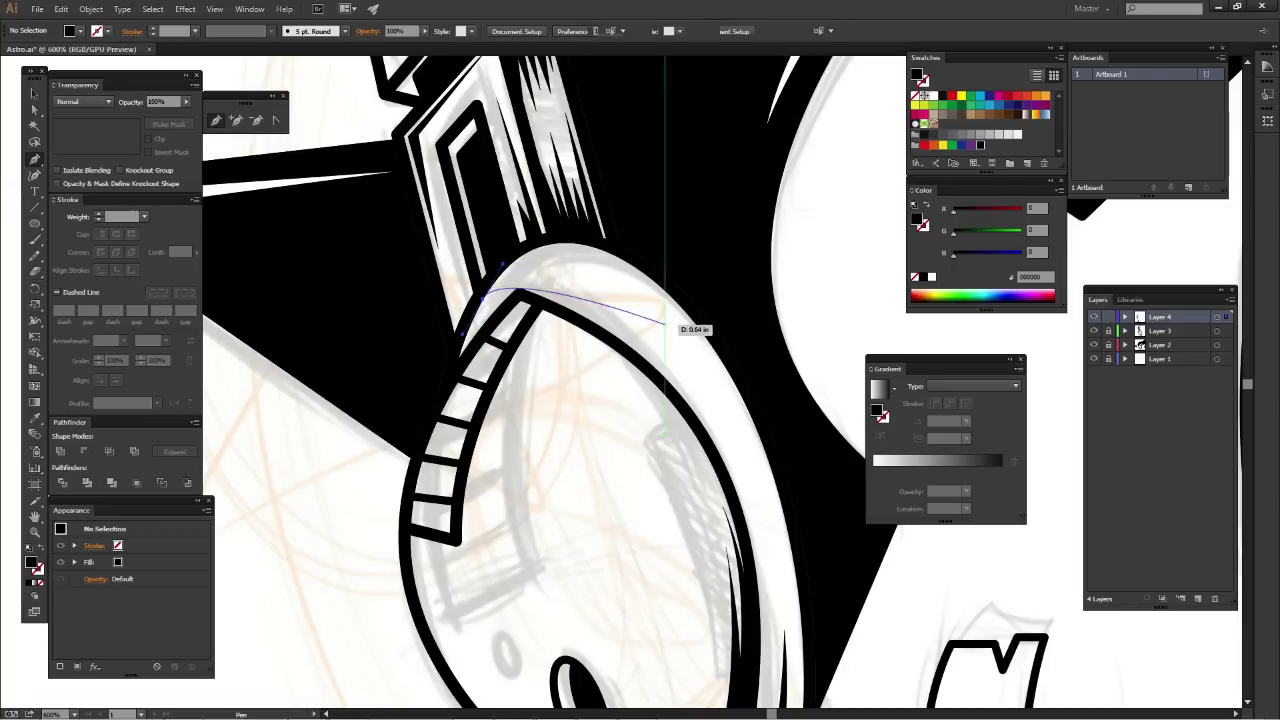
drag(688, 360, 797, 504)
drag(537, 243, 440, 245)
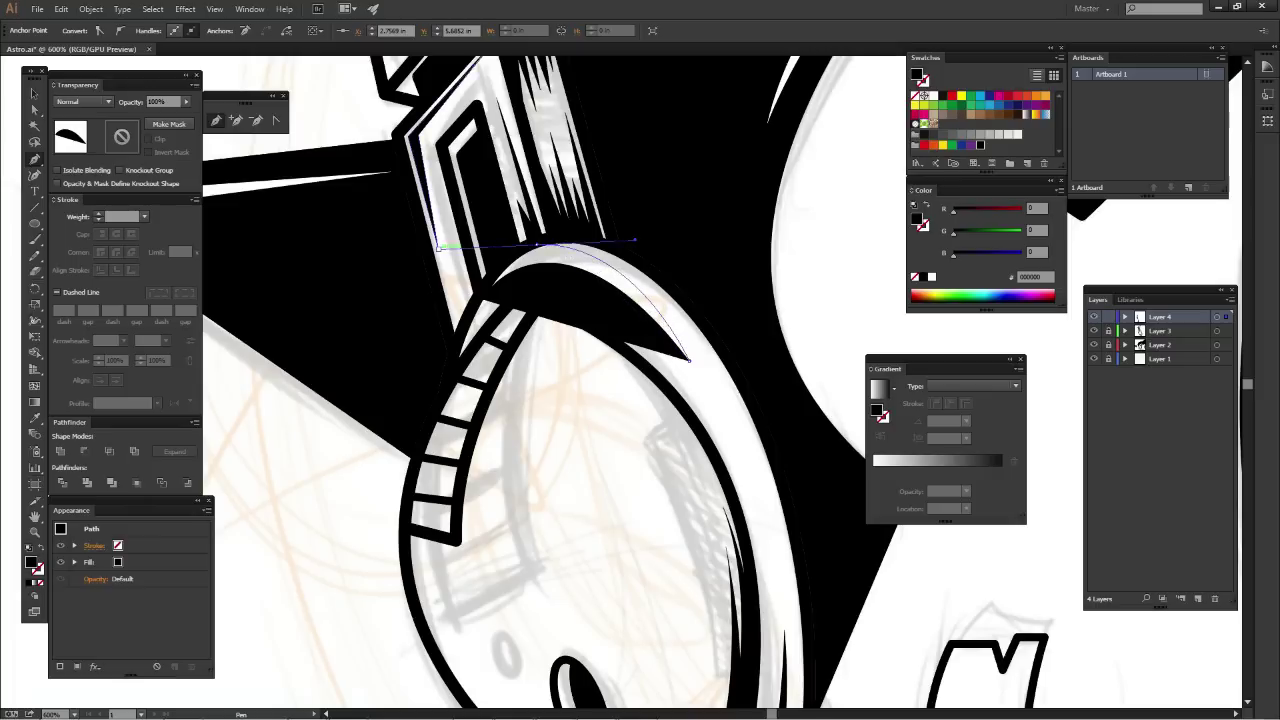
click(537, 243)
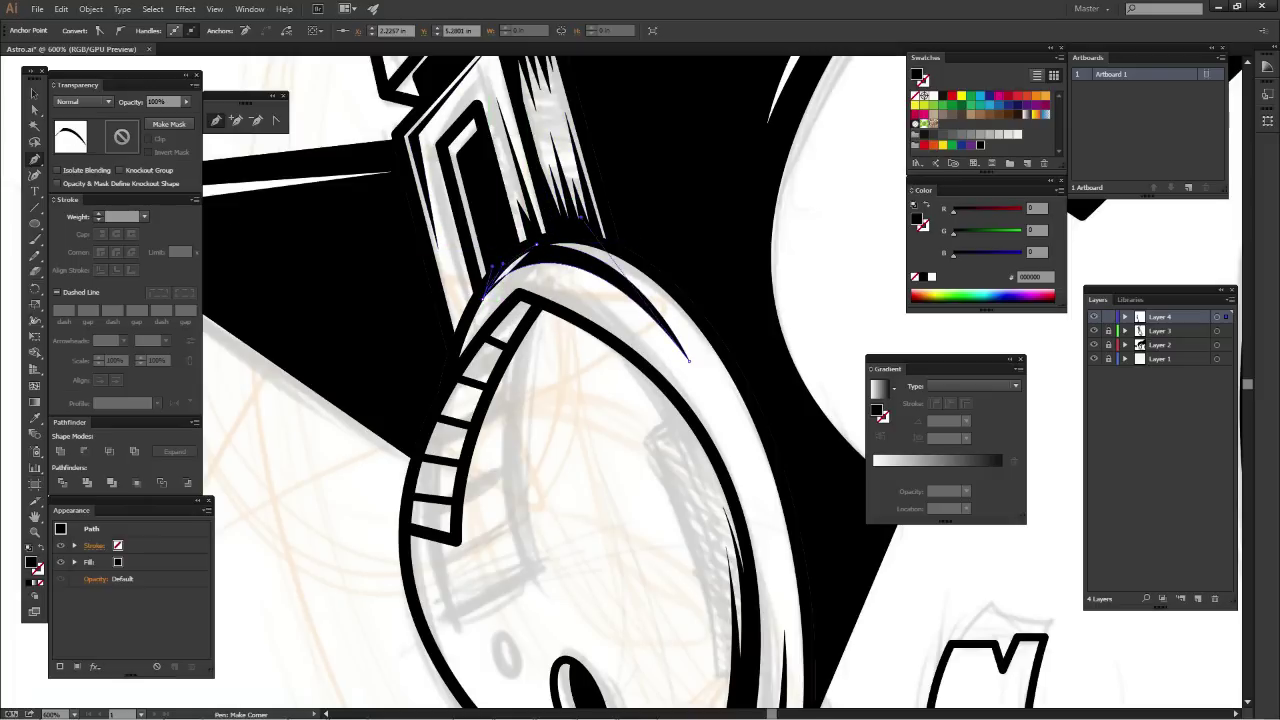
click(484, 296)
key(ctrl+shift+a)
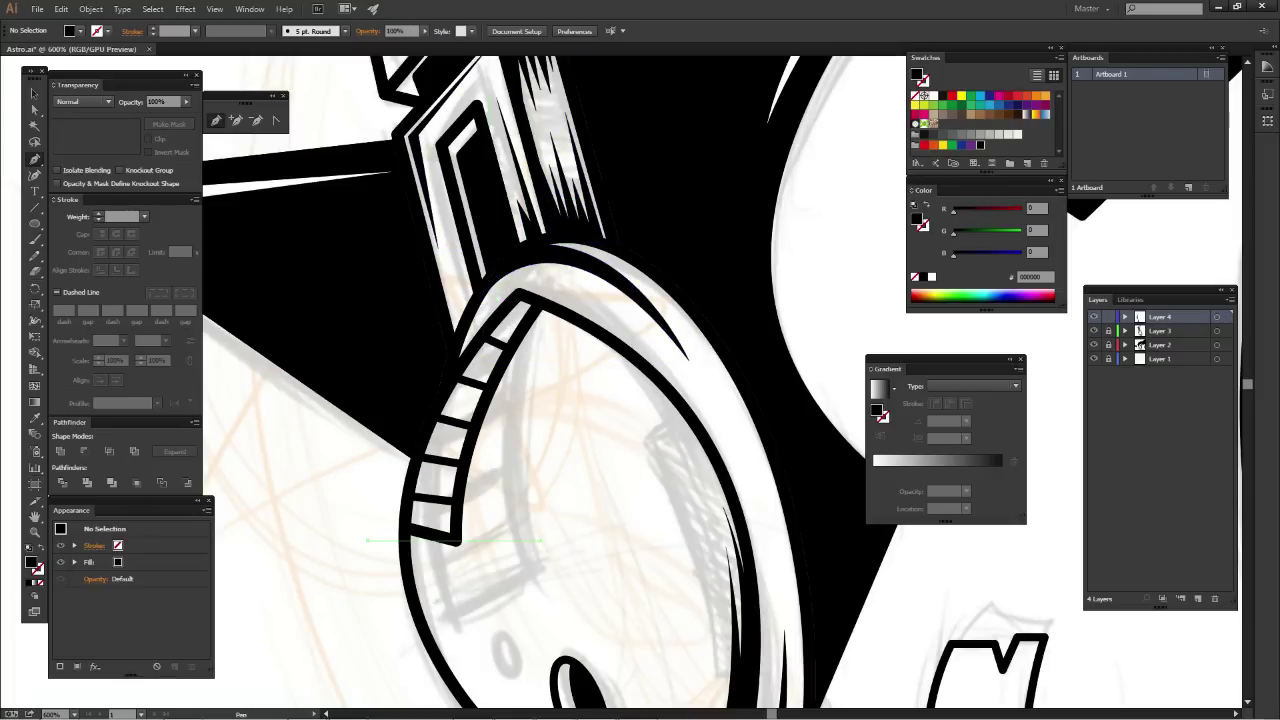
key(ctrl+minus)
key(ctrl+minus)
key(ctrl+minus)
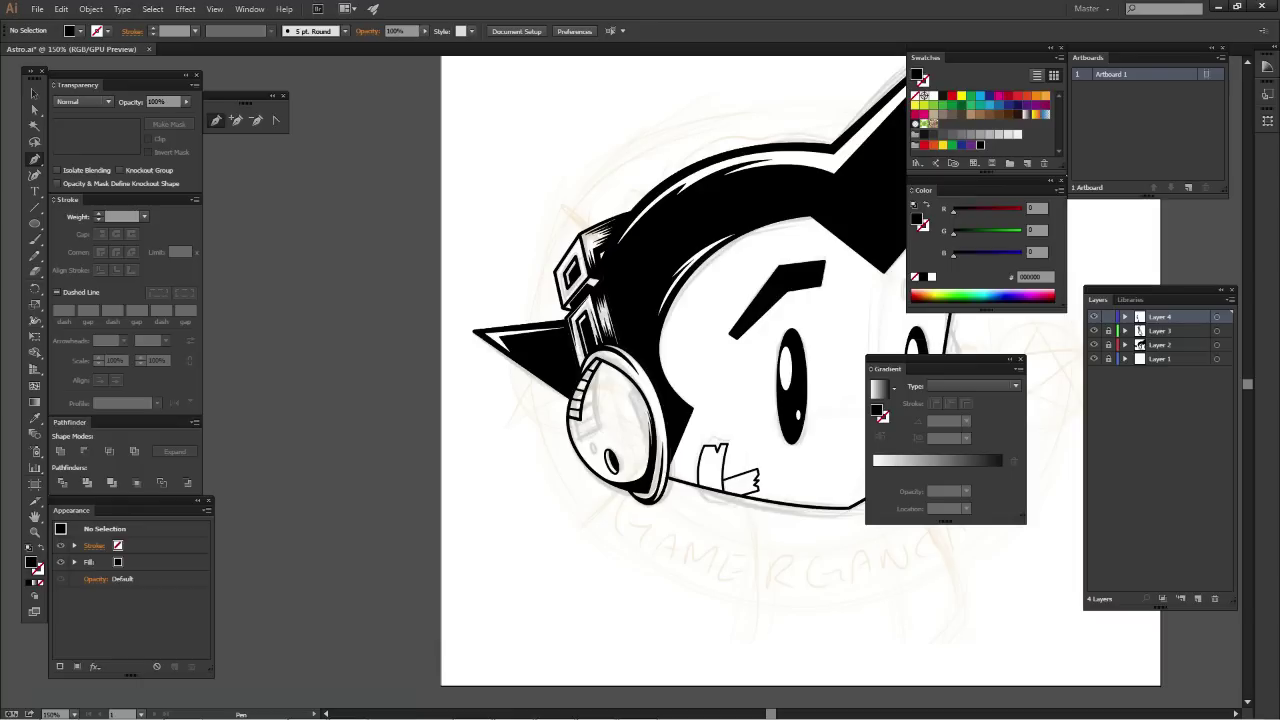
Zoom in on the earphone rim's top beside the ladder stripes
drag(700, 400, 514, 485)
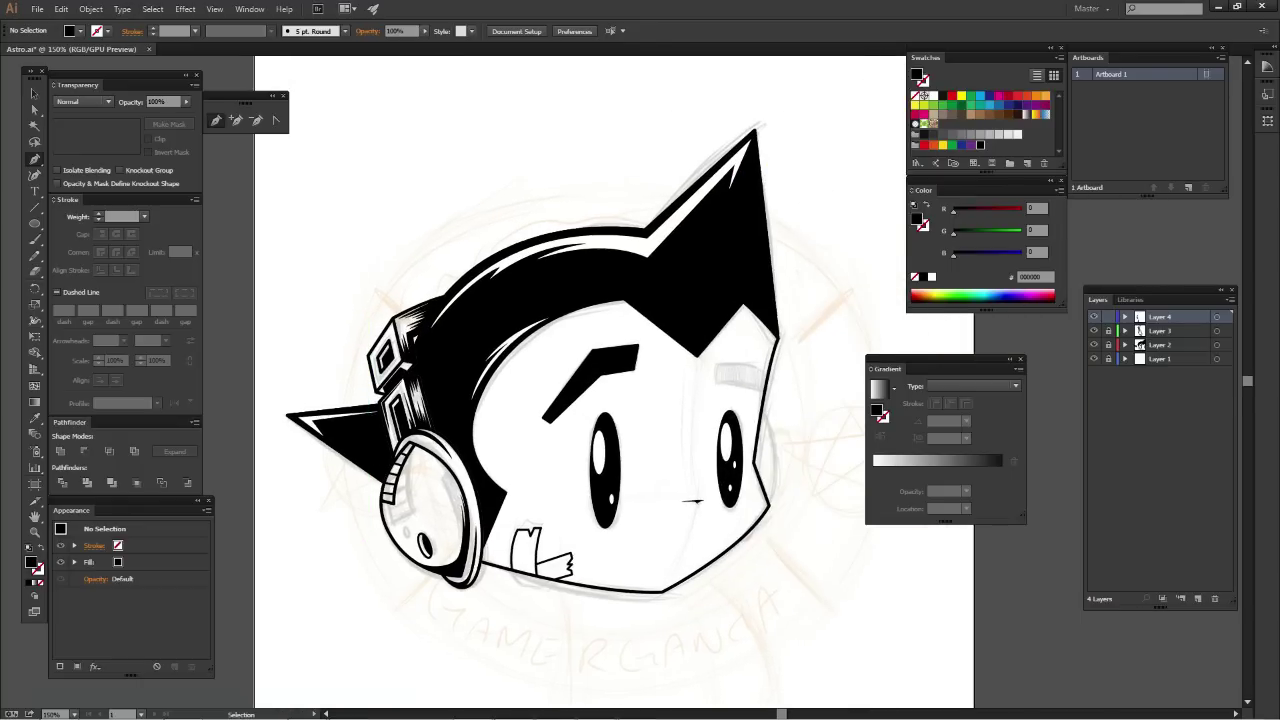
key(ctrl+plus)
key(ctrl+plus)
key(ctrl+plus)
drag(300, 500, 530, 280)
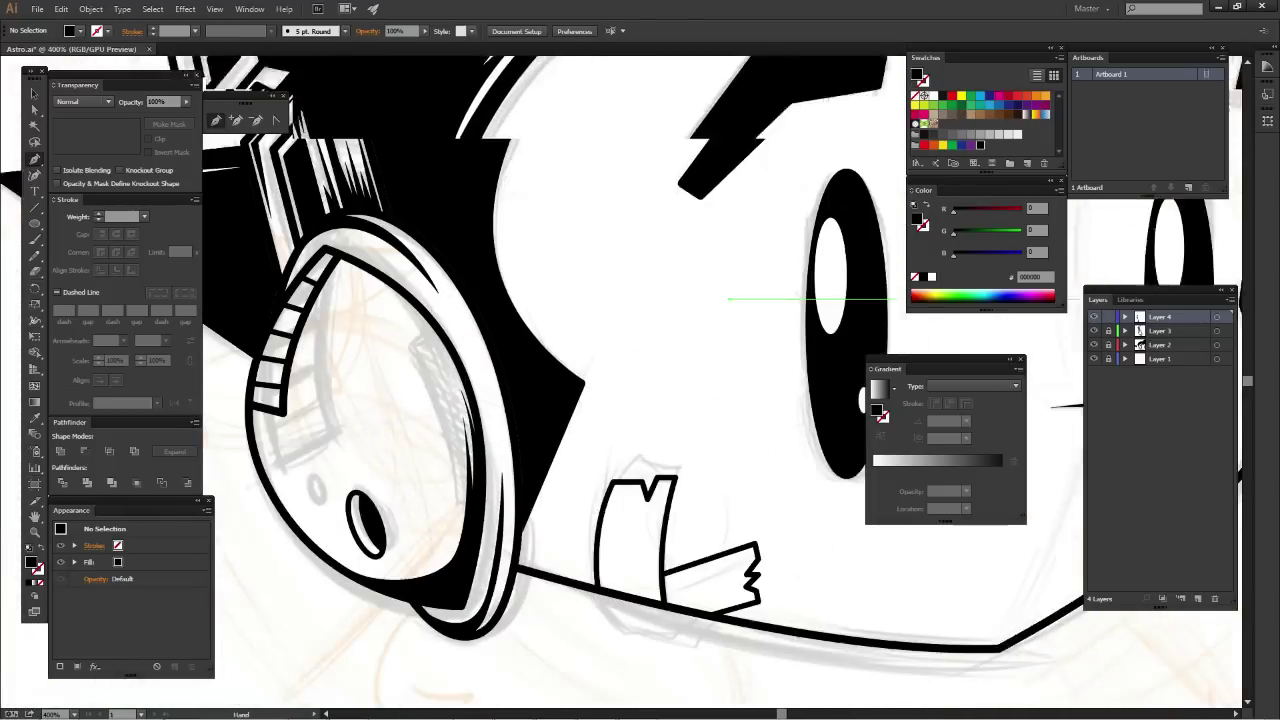
mouse_move(640, 360)
mouse_down()
mouse_move(760, 370)
mouse_move(790, 390)
mouse_up()
key(ctrl)
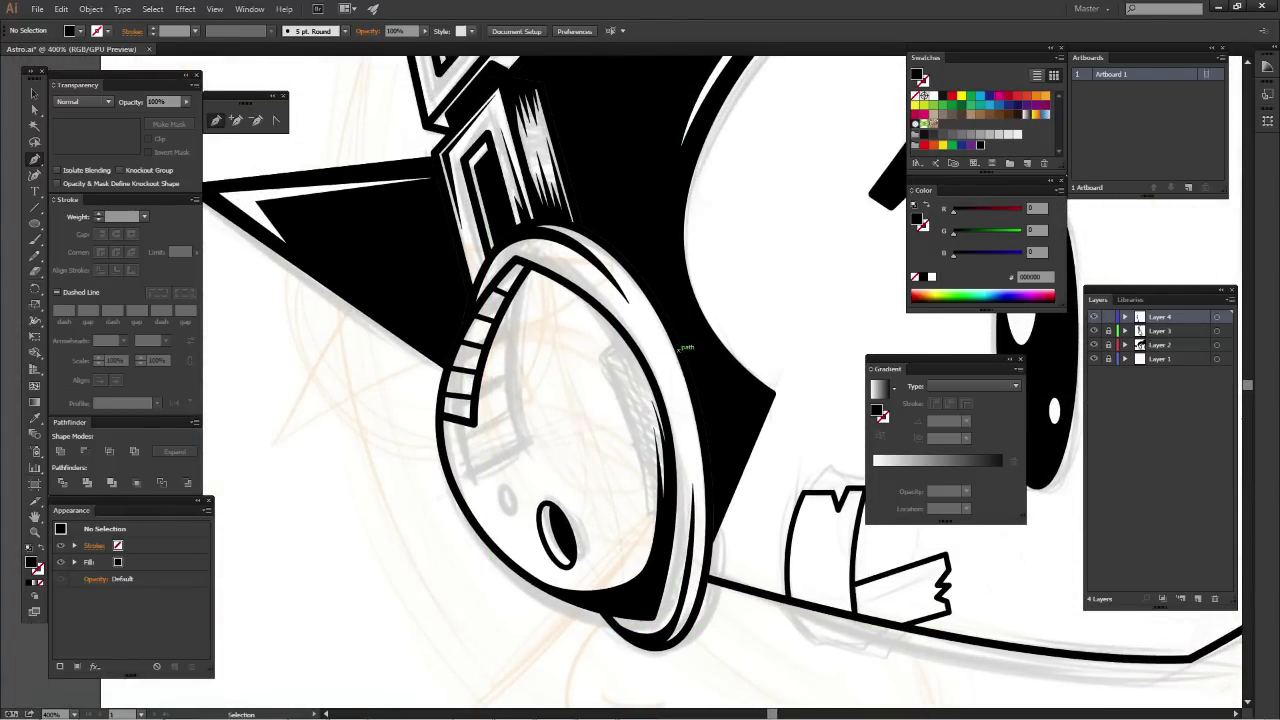
key(ctrl+plus)
key(ctrl+plus)
key(ctrl+plus)
drag(450, 400, 750, 430)
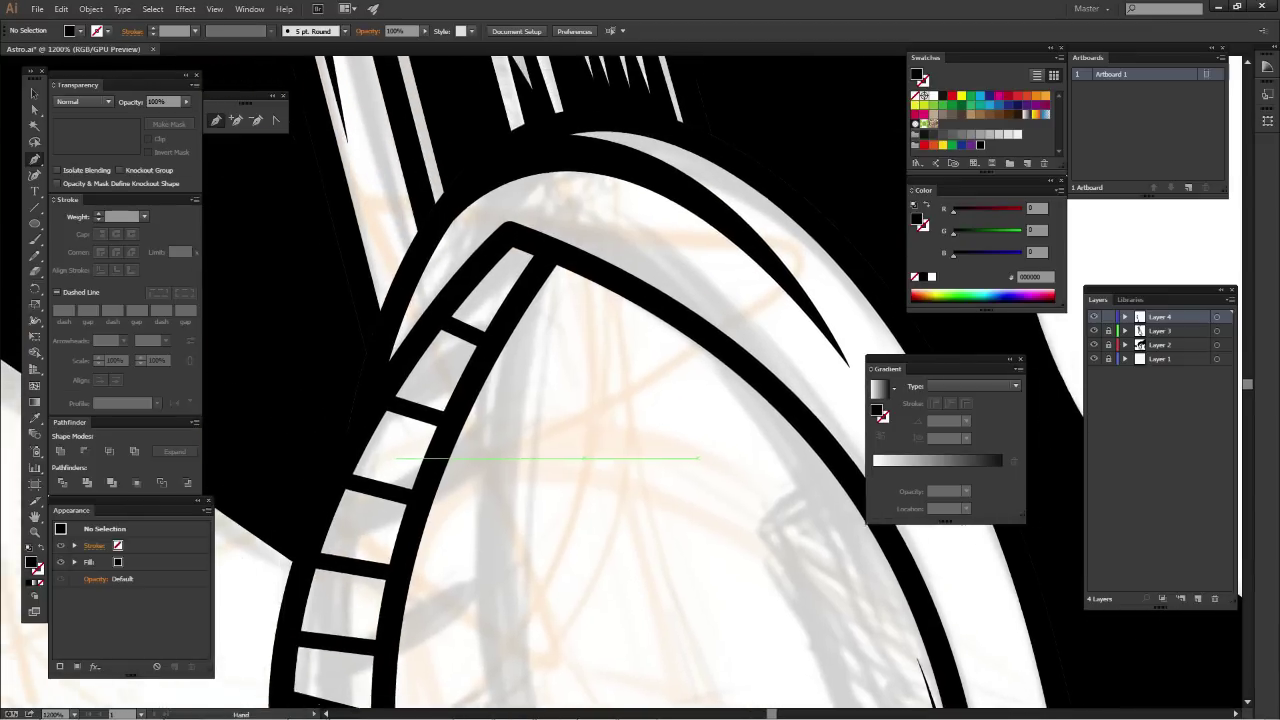
mouse_move(445, 458)
mouse_down()
mouse_move(460, 470)
mouse_move(493, 410)
mouse_move(428, 398)
mouse_up()
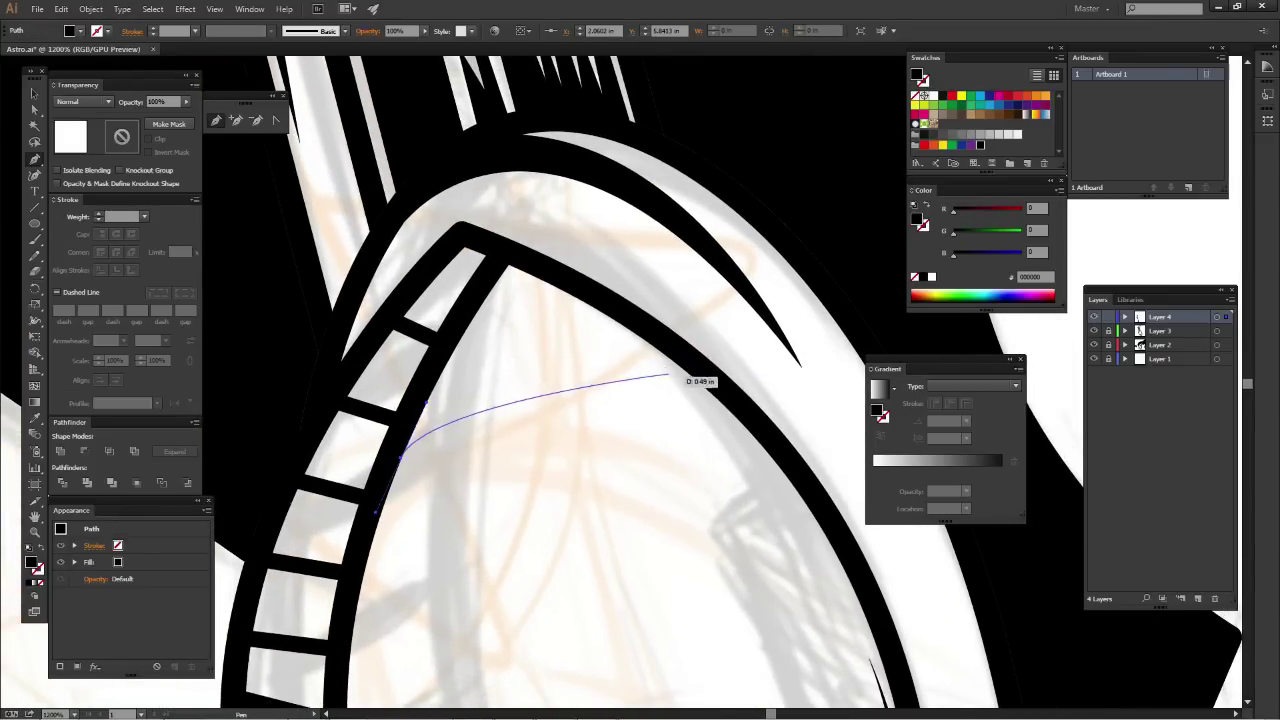
Draw a closed black crescent just inside the rim's top, then deselect
mouse_move(695, 400)
mouse_down()
mouse_move(793, 482)
mouse_move(728, 403)
mouse_move(512, 392)
mouse_up()
drag(590, 399, 593, 399)
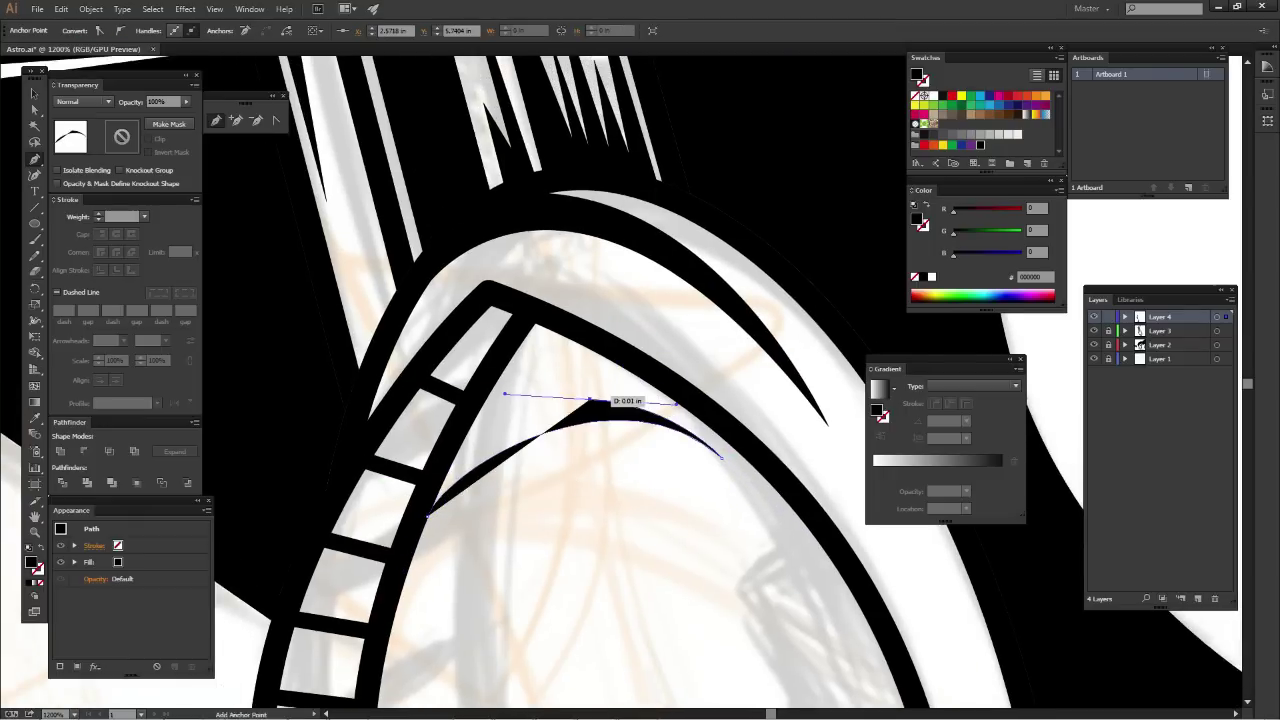
click(775, 507)
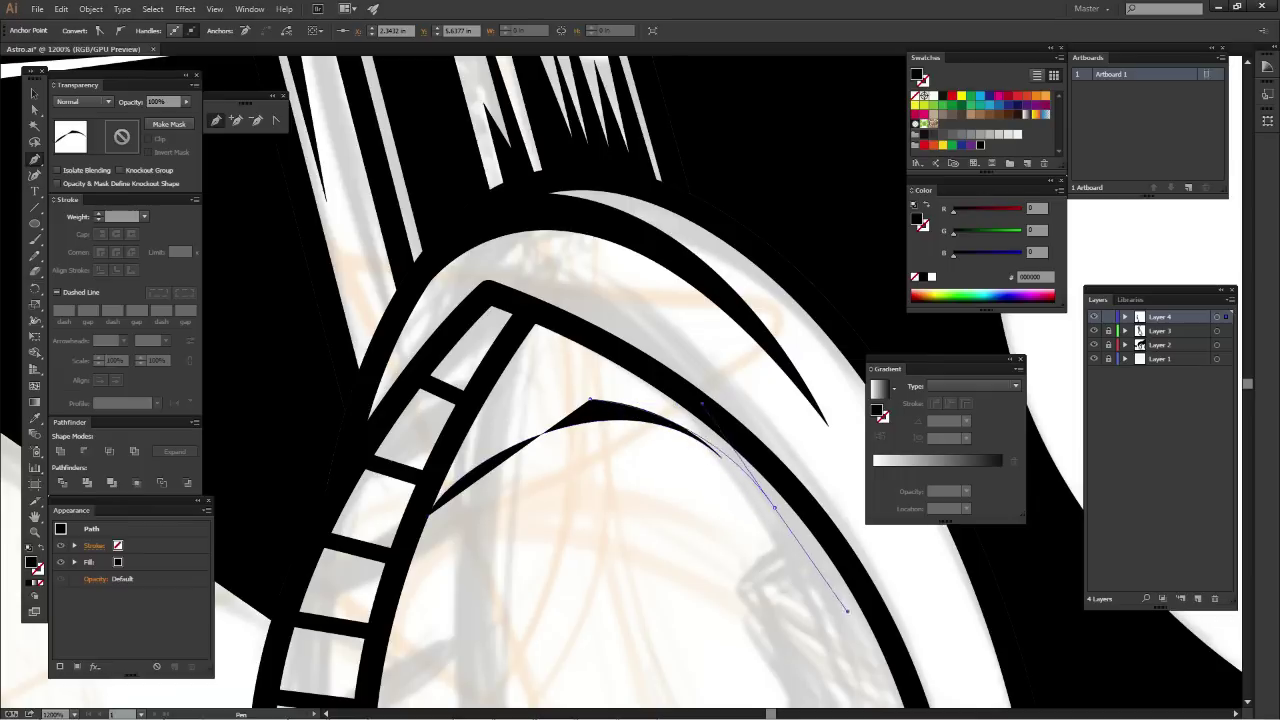
drag(880, 645, 889, 649)
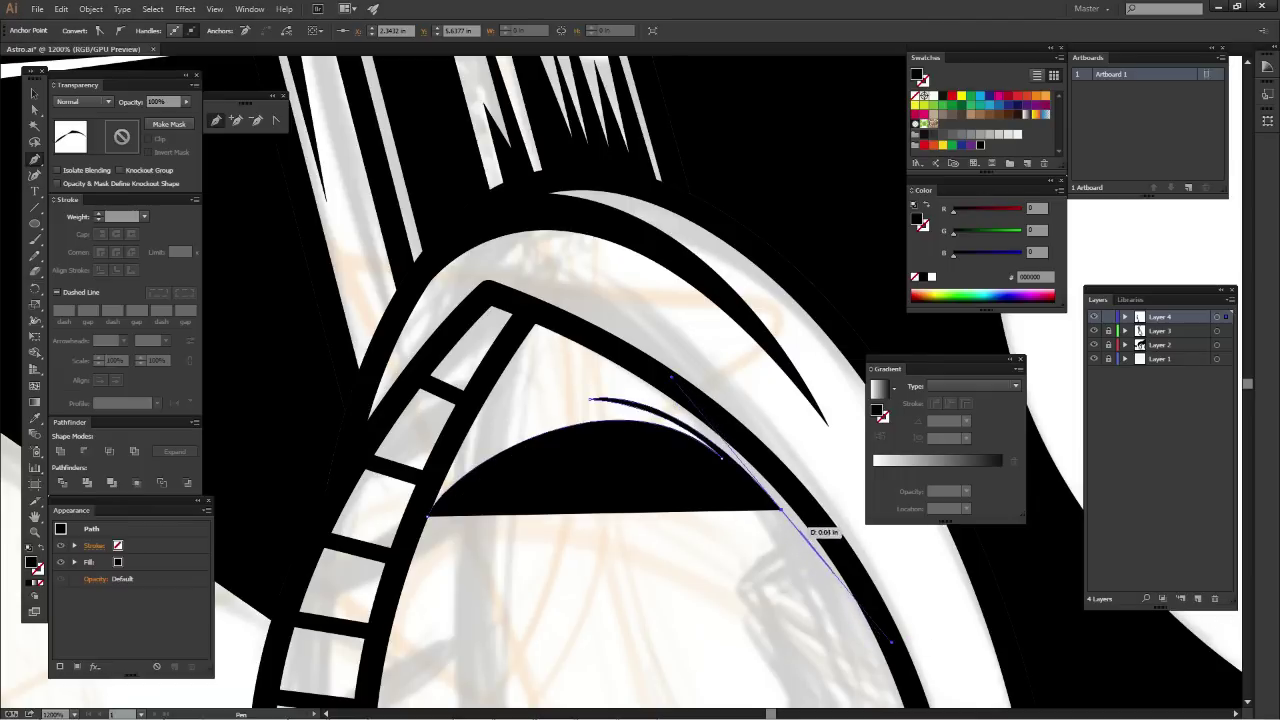
drag(531, 313, 722, 388)
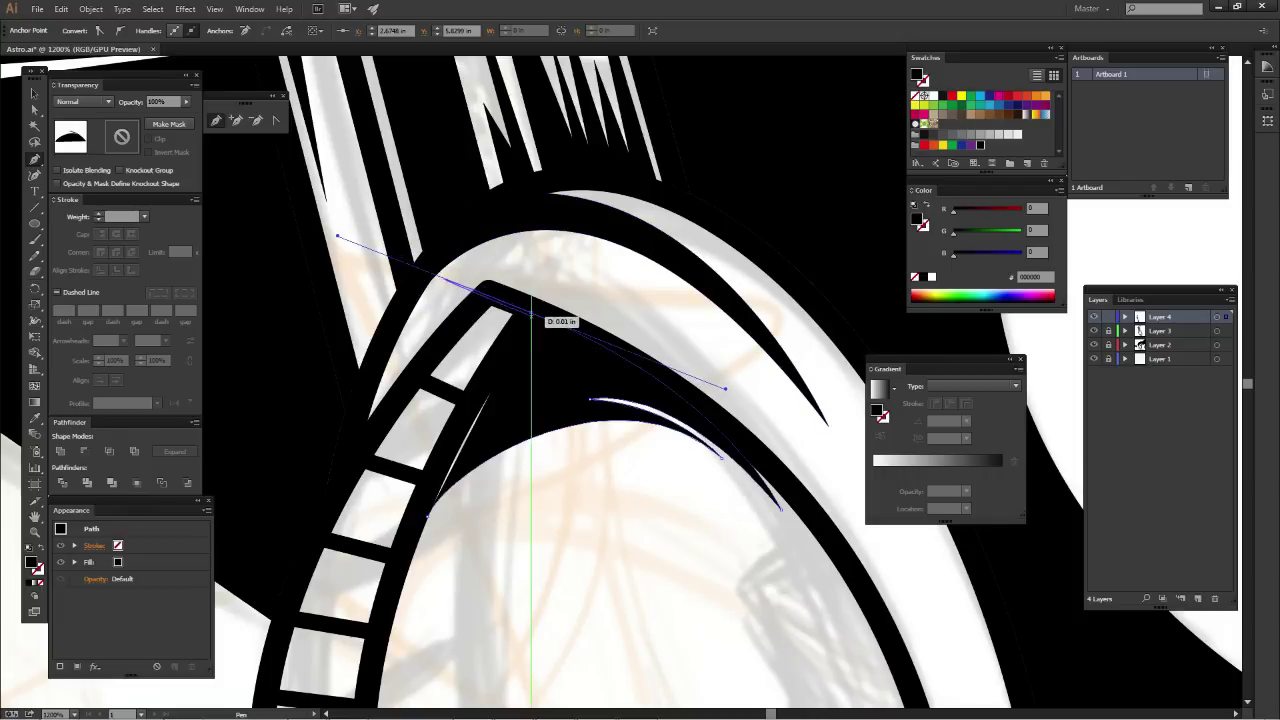
click(531, 313)
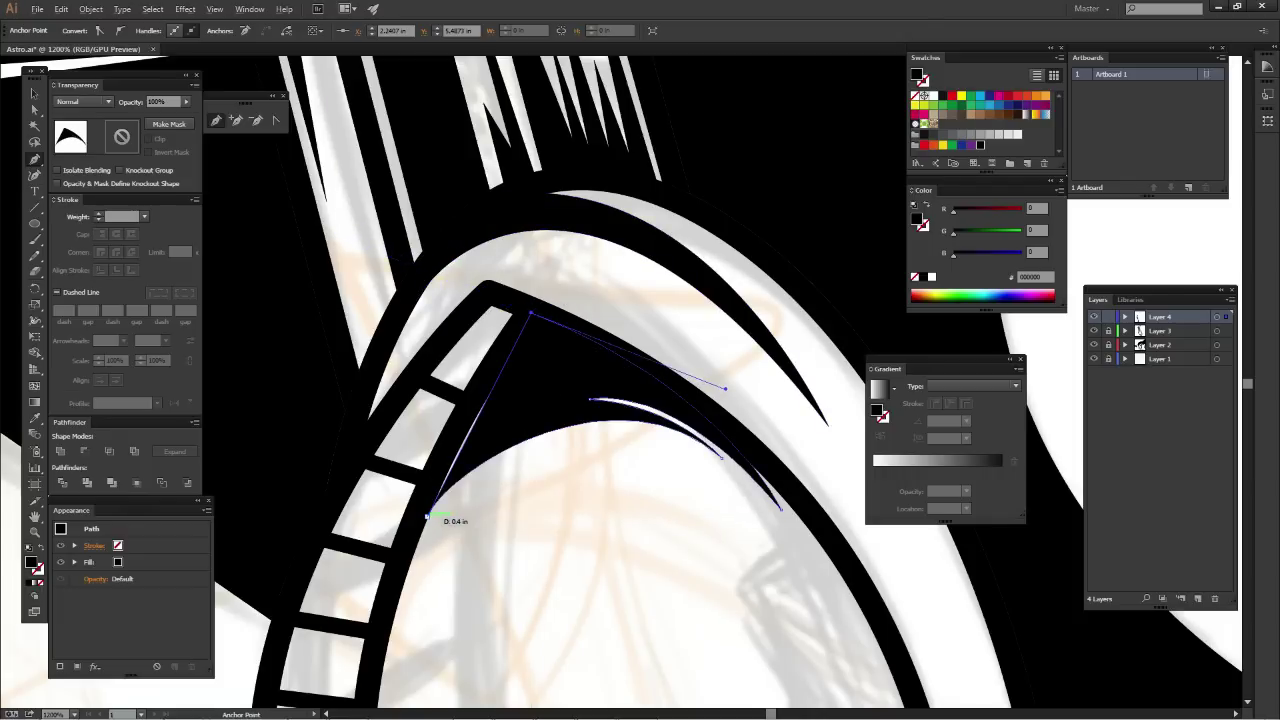
drag(430, 515, 434, 438)
ctrl+click(434, 440)
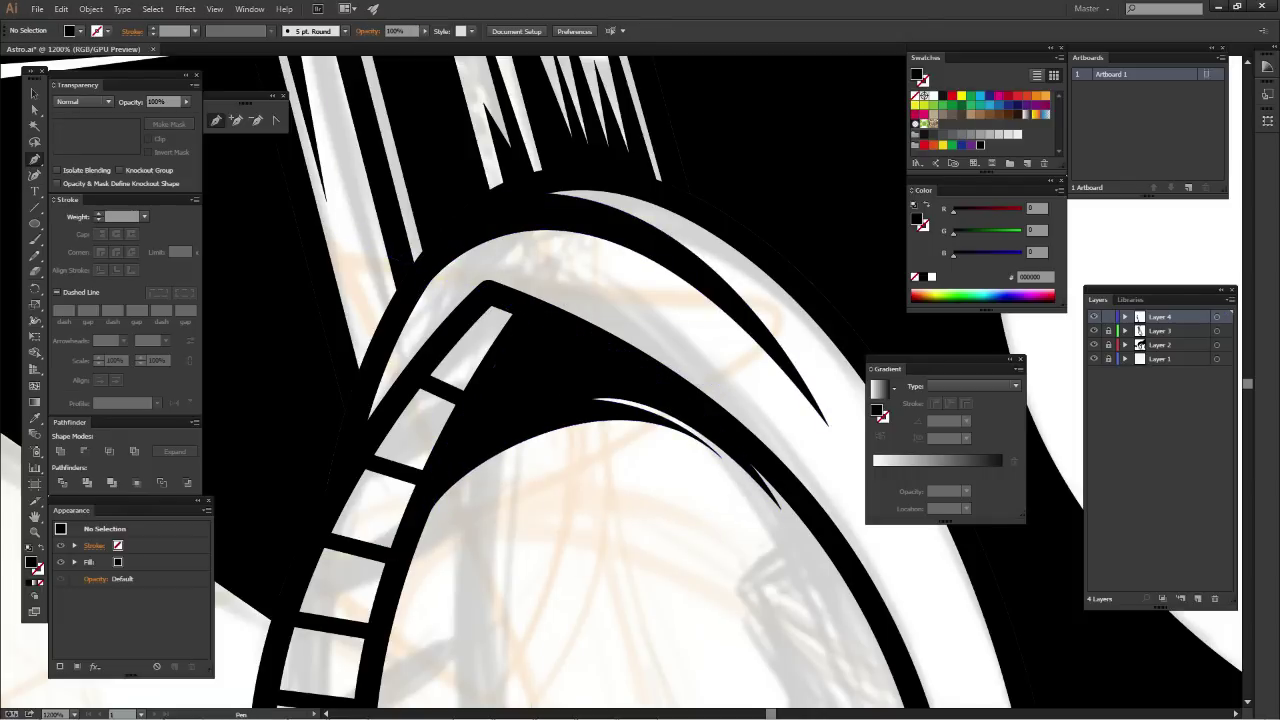
key(ctrl+minus)
key(ctrl+minus)
key(ctrl+minus)
key(ctrl+minus)
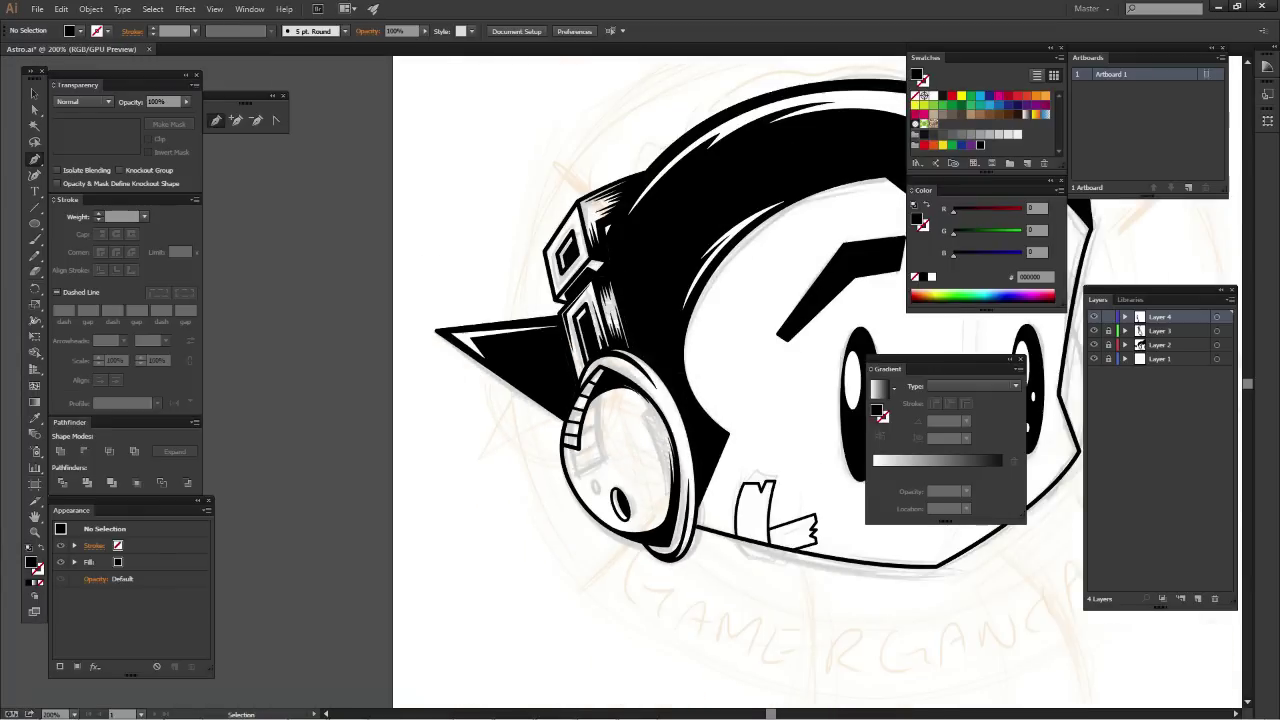
At 600%, draw a closed thin black sliver down the earphone dome's right inner side
scroll(612, 392, up, 2)
scroll(612, 392, up, 1)
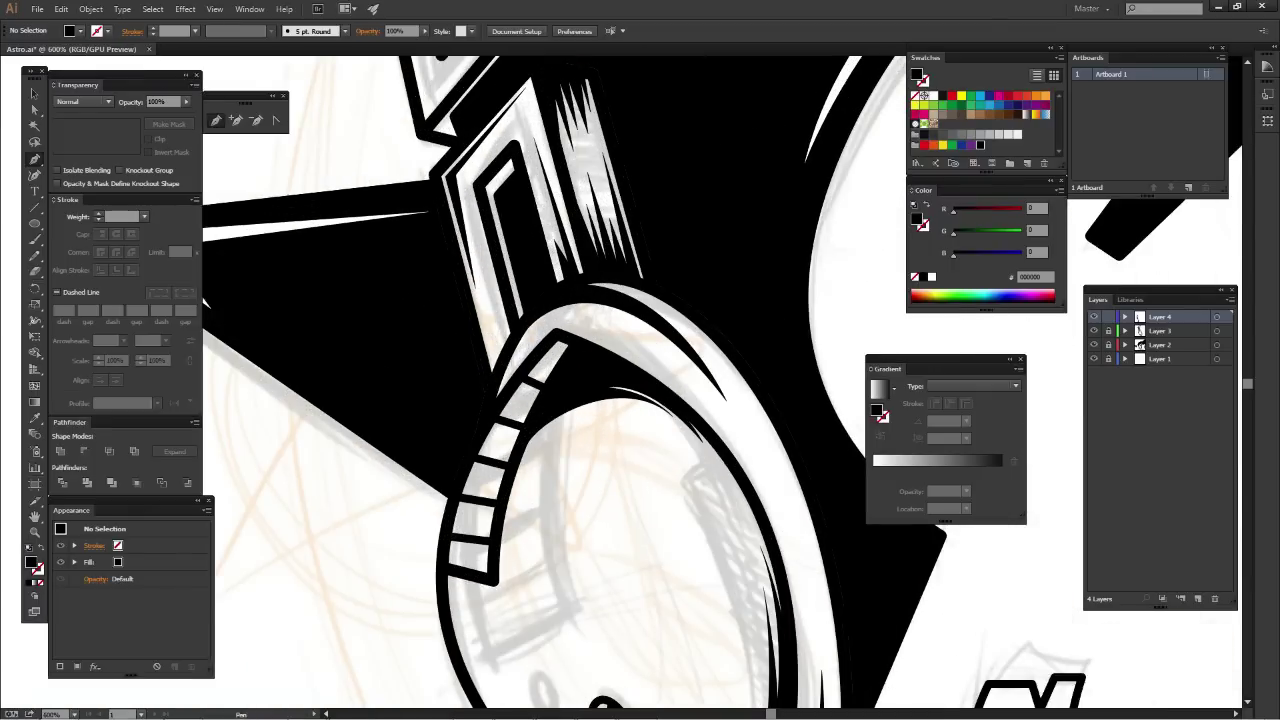
mouse_move(640, 420)
mouse_down()
mouse_move(556, 260)
mouse_move(540, 260)
mouse_up()
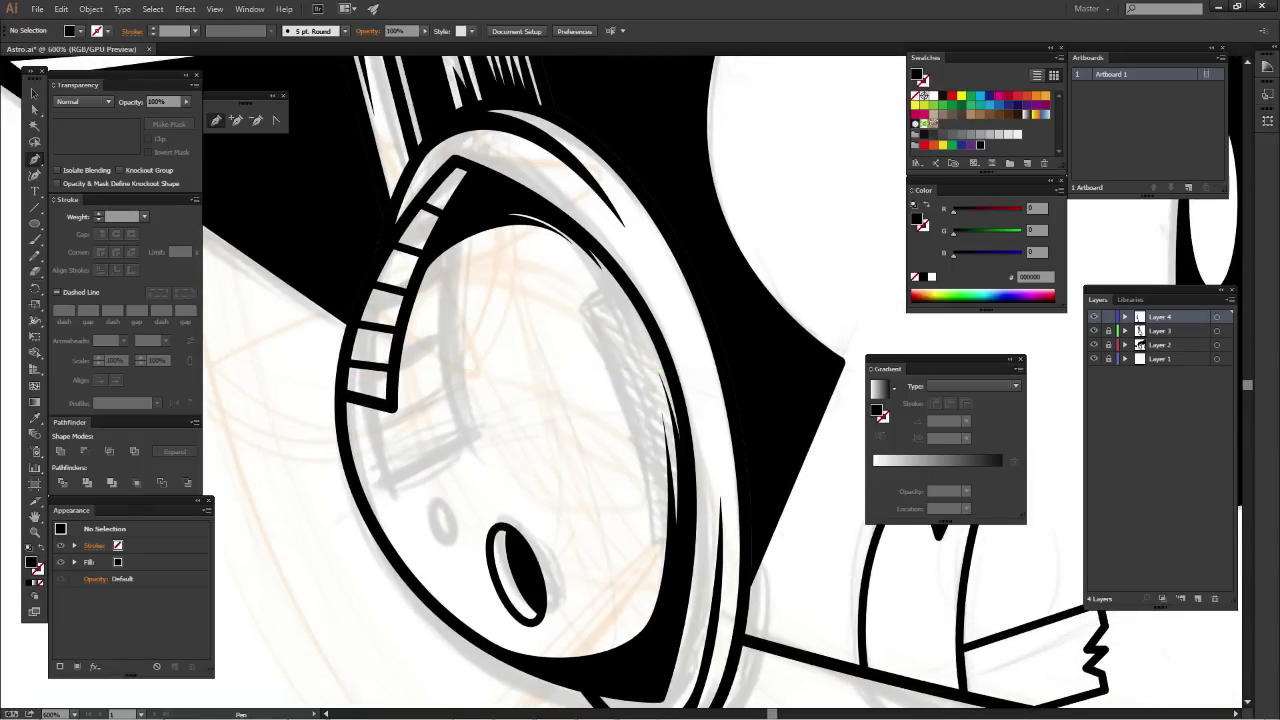
click(645, 570)
drag(645, 570, 645, 610)
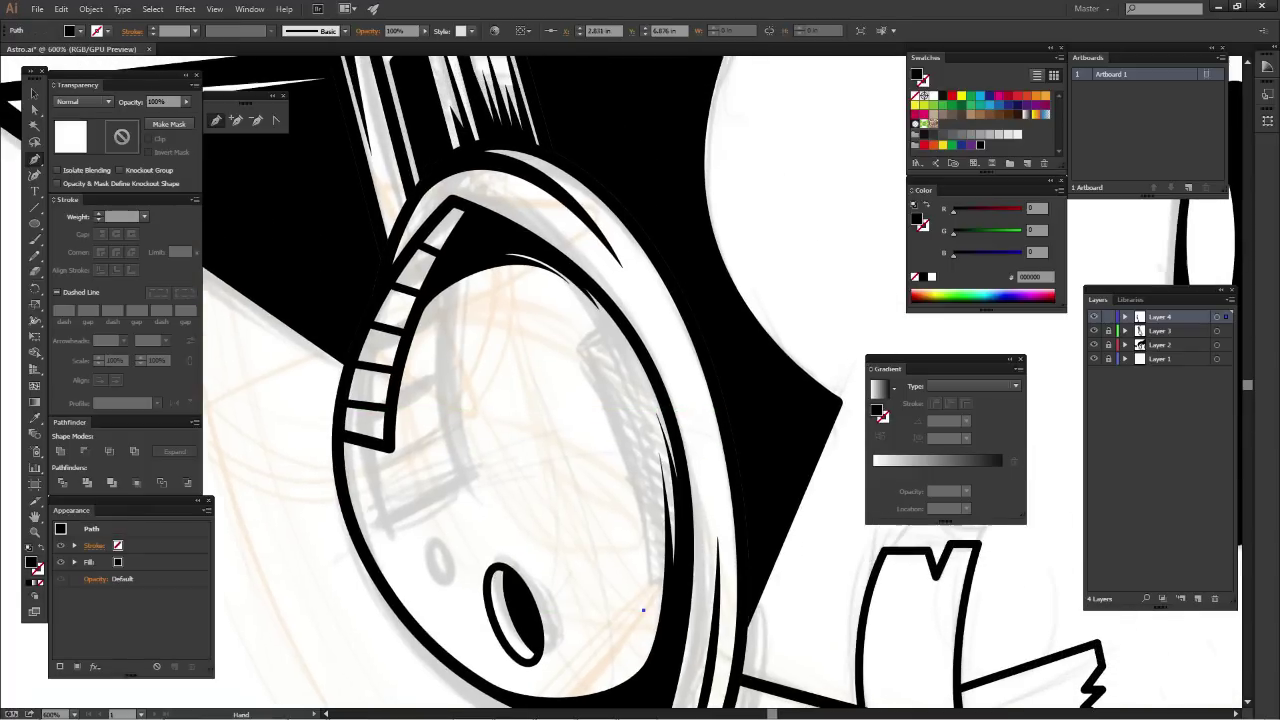
drag(583, 312, 497, 183)
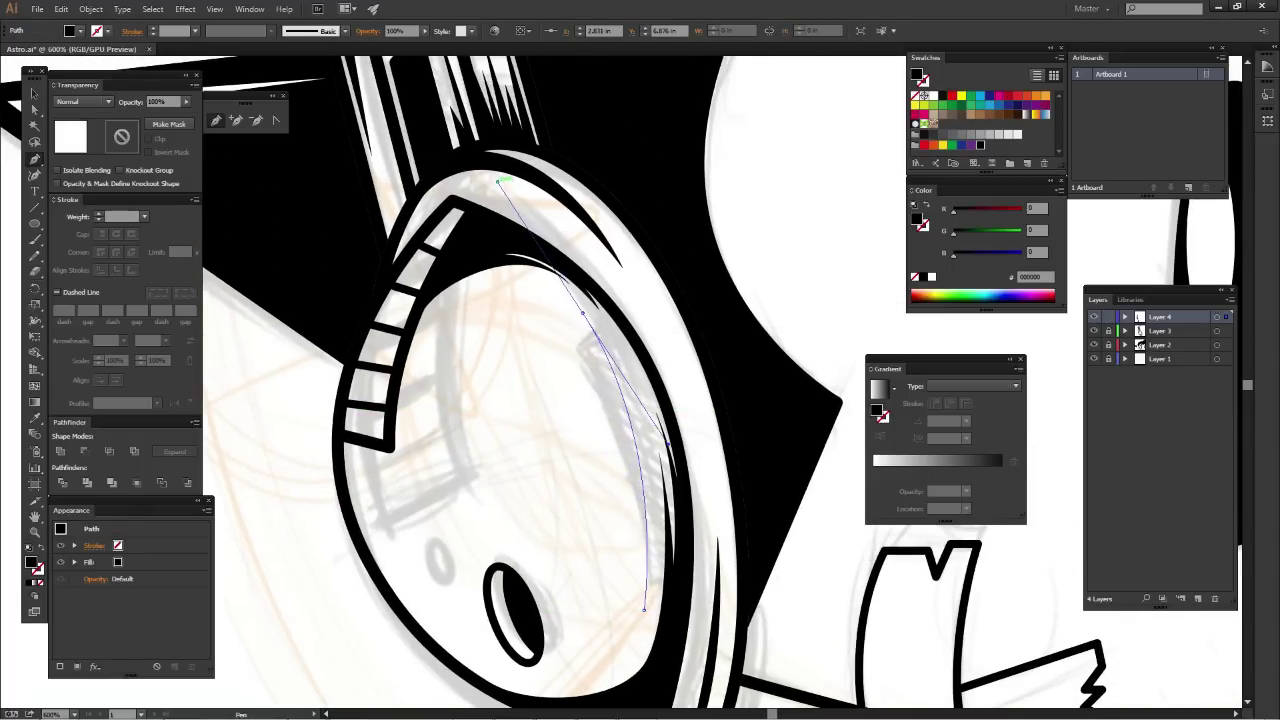
drag(583, 314, 568, 234)
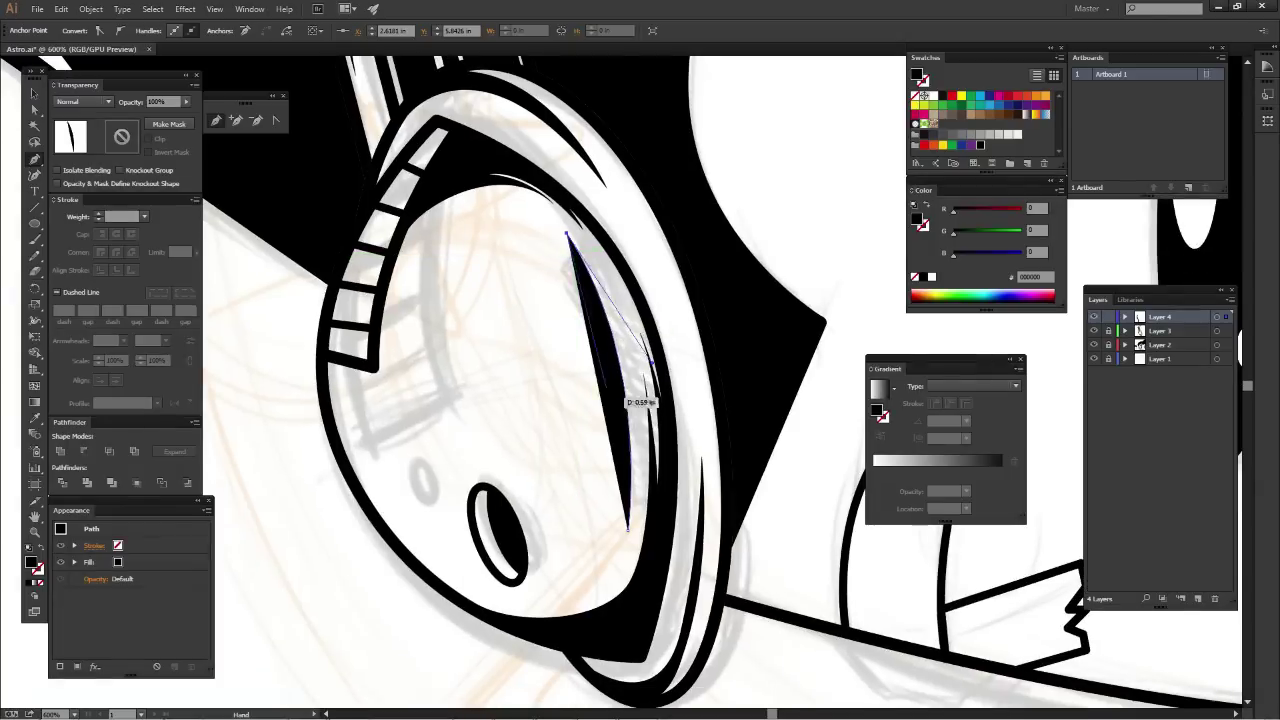
drag(612, 410, 614, 457)
click(628, 528)
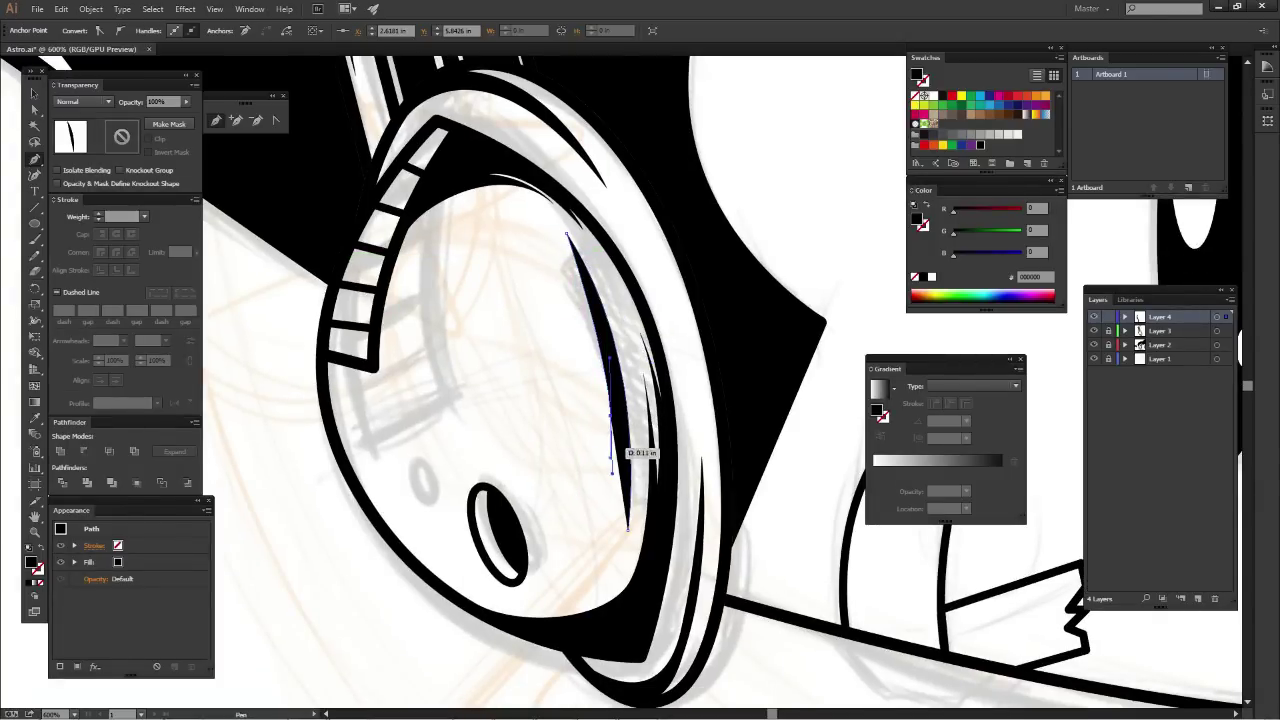
Adjust a point on the sliver, deselect it, and zoom back out to the whole head
key(ctrl+shift+a)
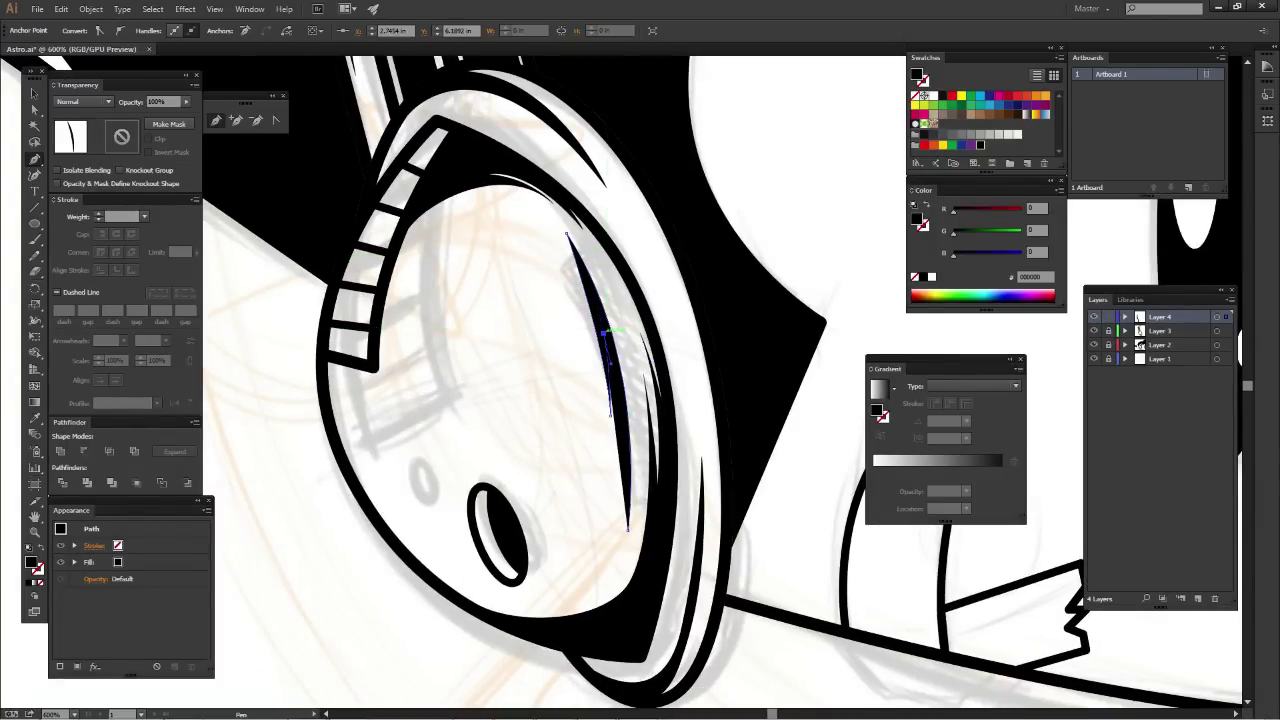
drag(660, 410, 646, 318)
click(614, 432)
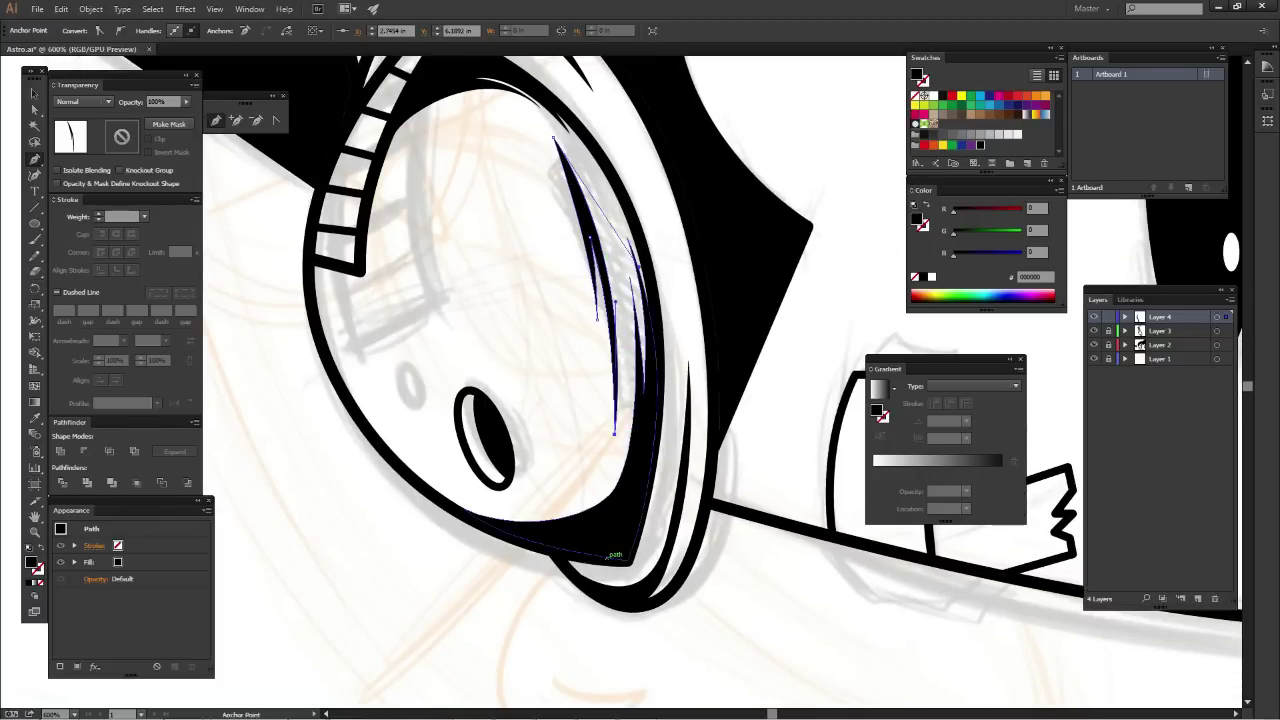
key(v)
key(ctrl+shift+a)
key(ctrl+minus)
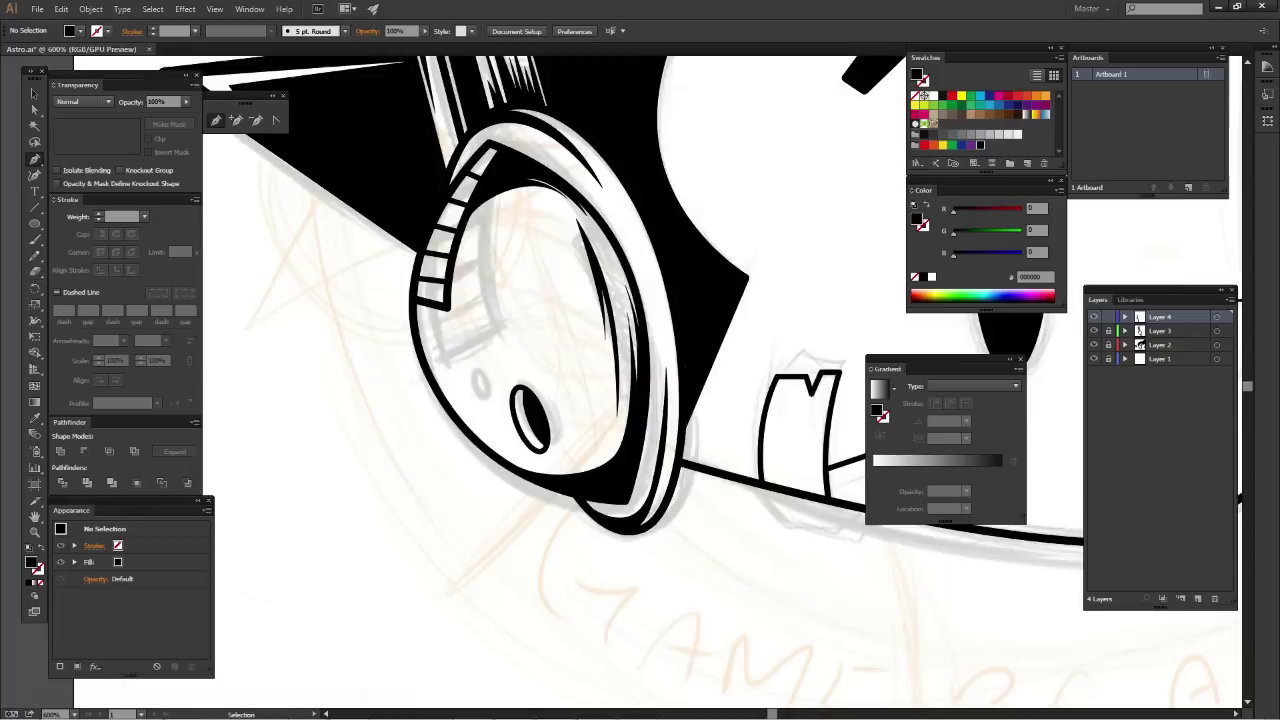
key(ctrl+minus)
key(ctrl+minus)
mouse_move(700, 350)
mouse_down()
mouse_move(530, 410)
mouse_move(490, 470)
mouse_up()
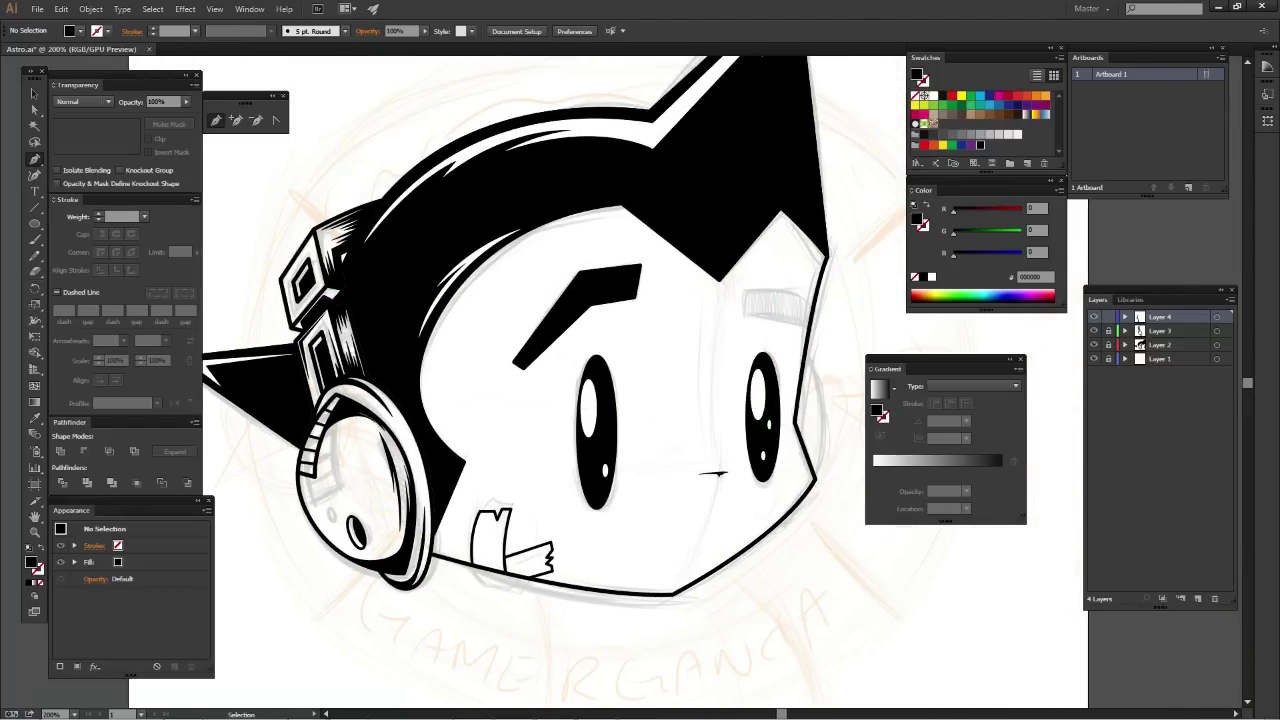
Save the Astro file, zoom onto the right eyebrow, and switch to no fill with black 1 pt stroke
key(ctrl+s)
key(p)
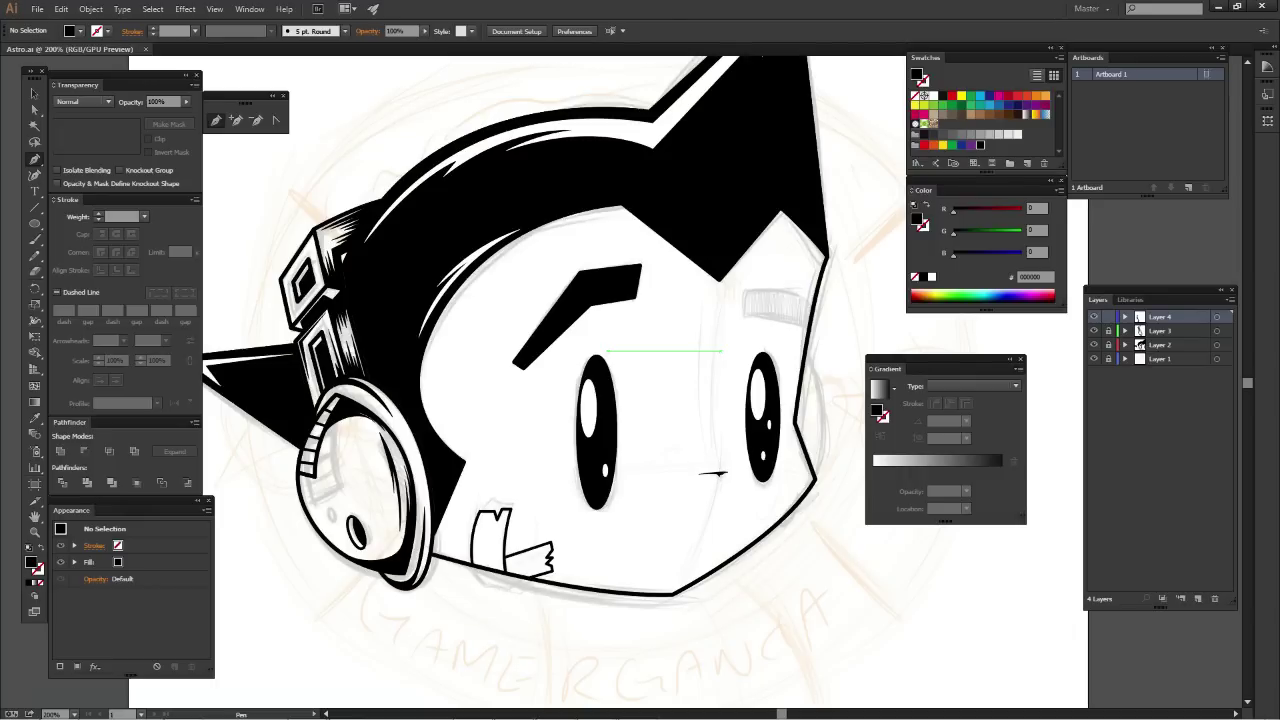
key(ctrl+plus)
key(ctrl+plus)
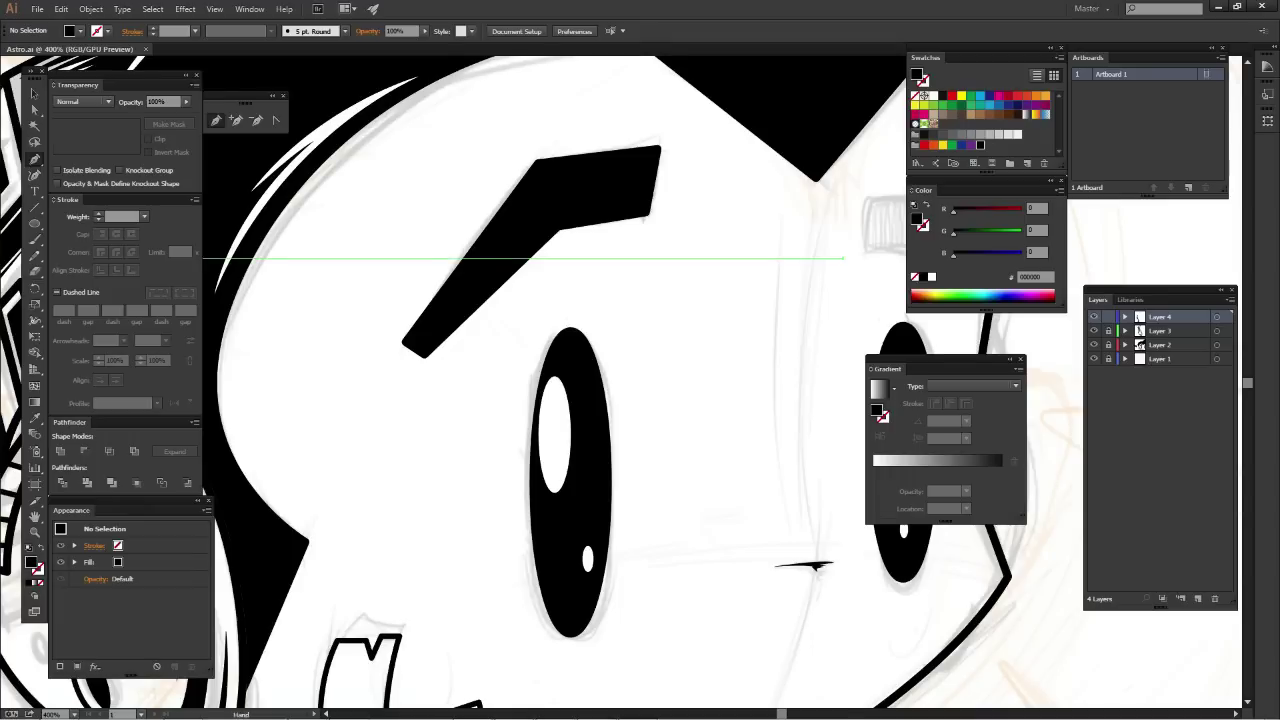
drag(700, 300, 500, 400)
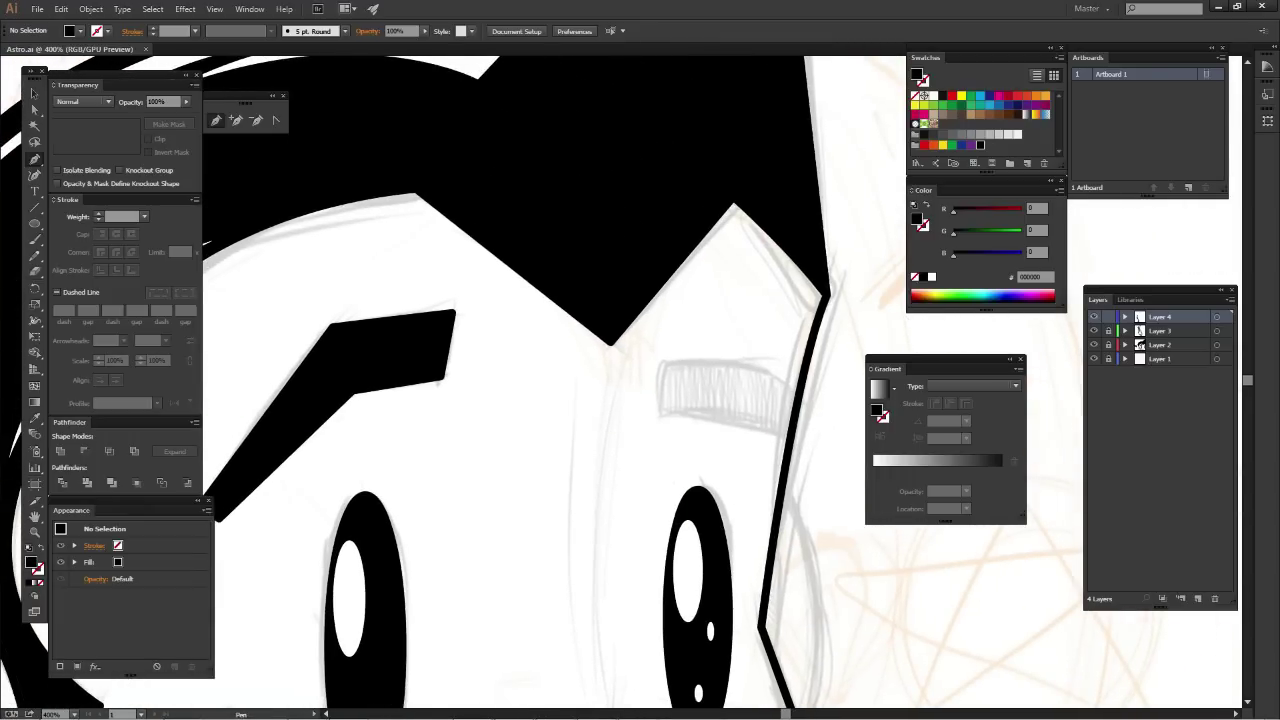
key(shift+x)
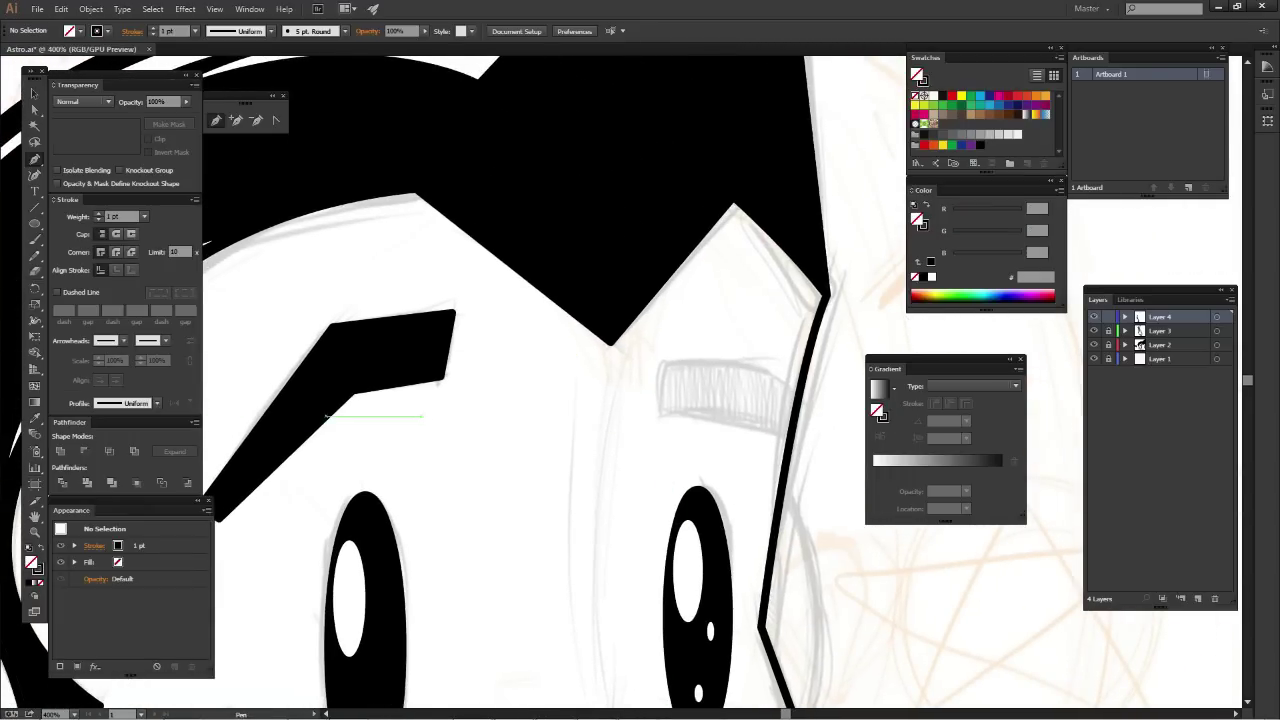
Sample the black 3 pt style and draw a closed curved right-eyebrow shape over the sketch
key(i)
click(325, 415)
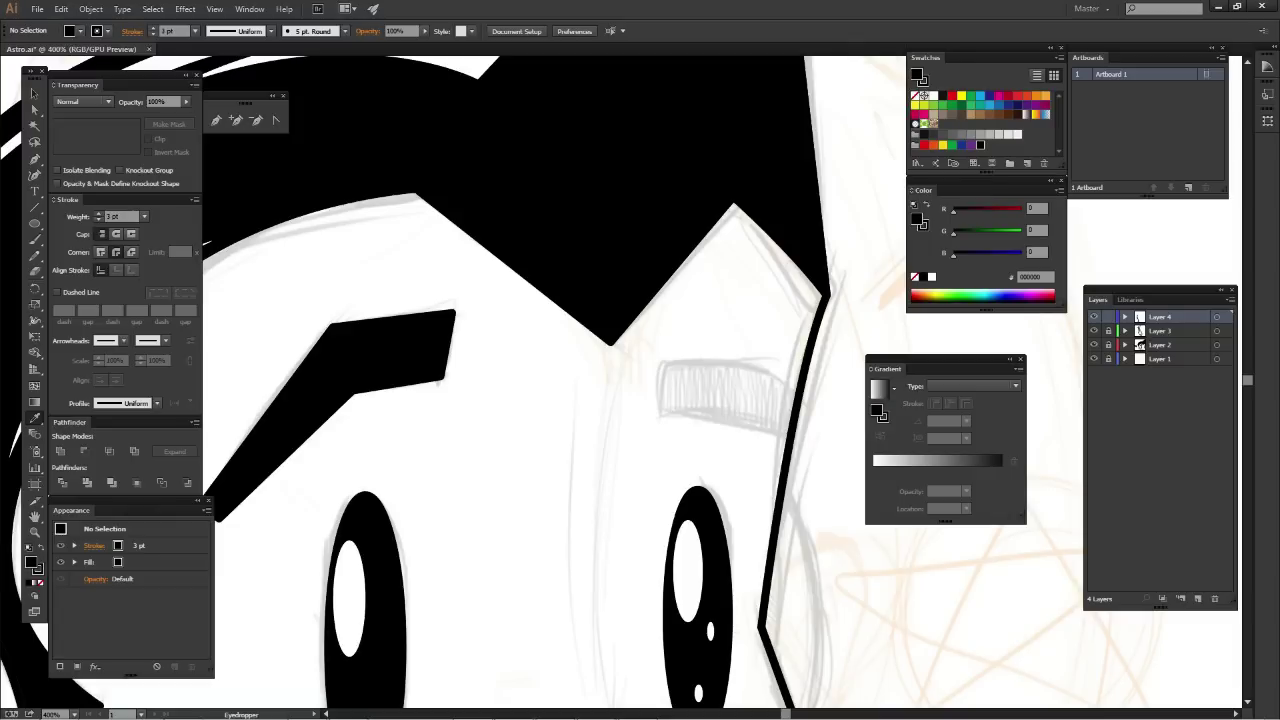
key(p)
click(661, 362)
drag(661, 362, 596, 325)
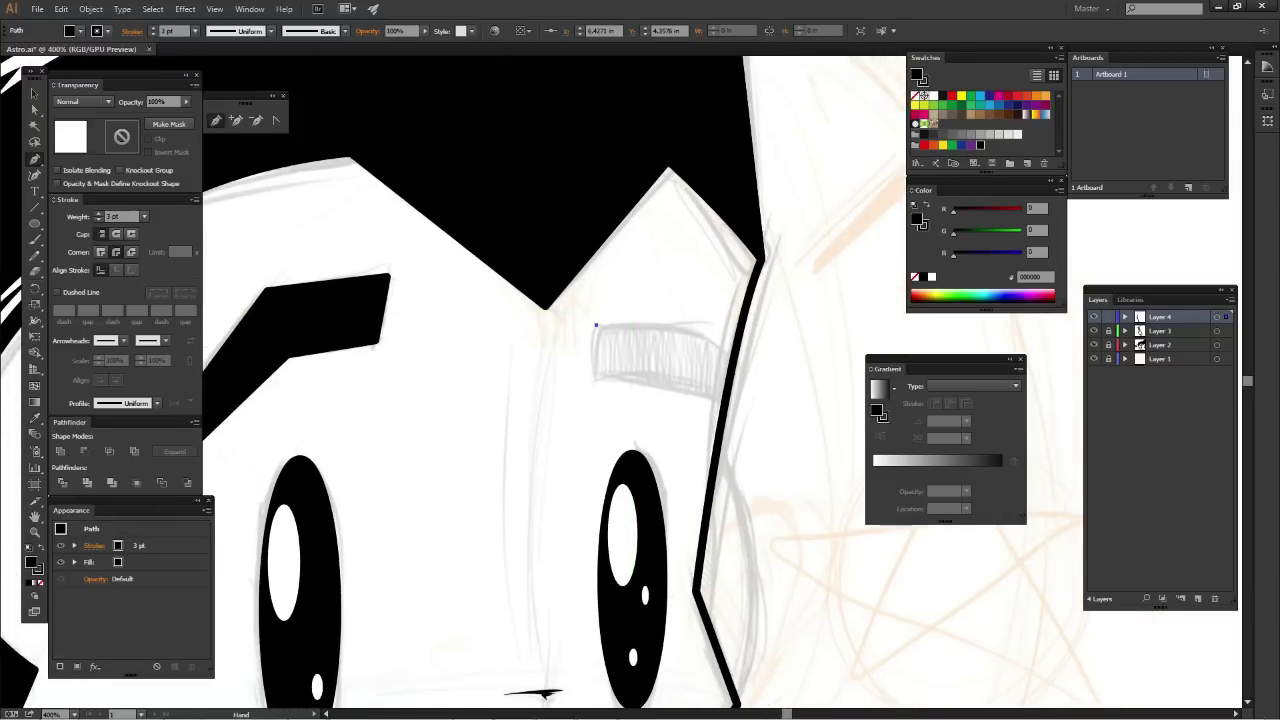
drag(740, 360, 785, 397)
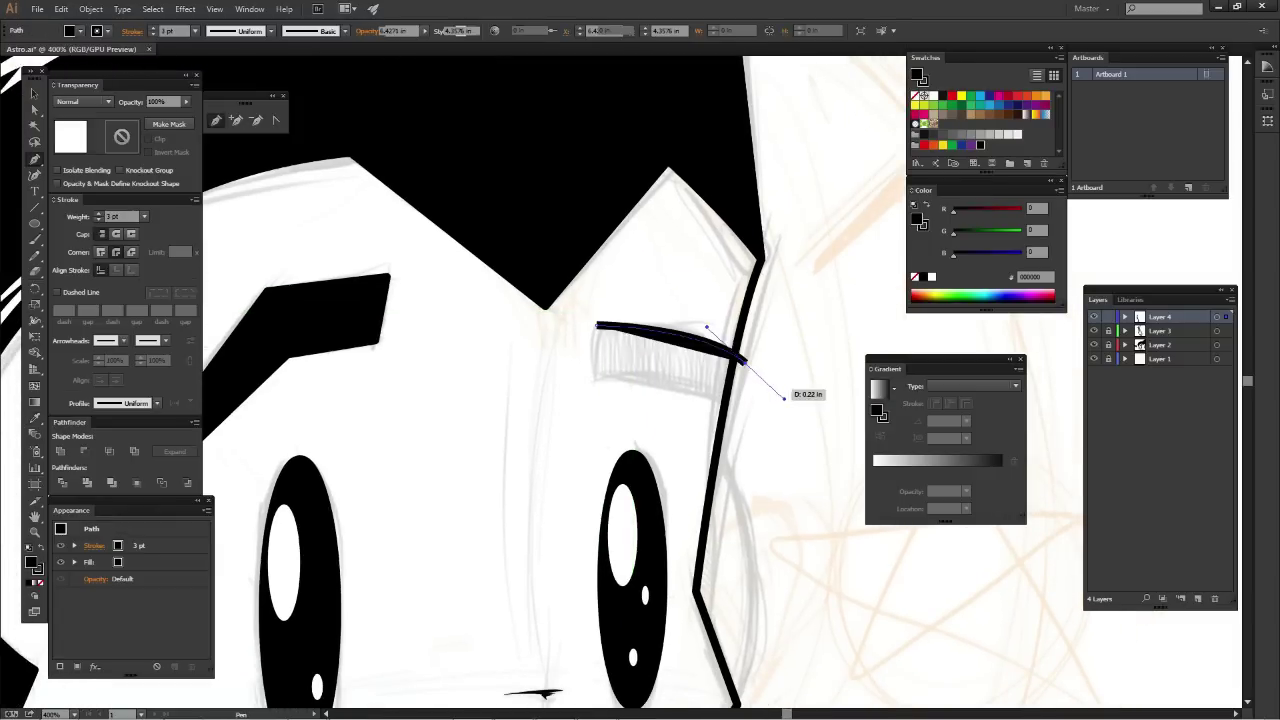
key(ctrl+z)
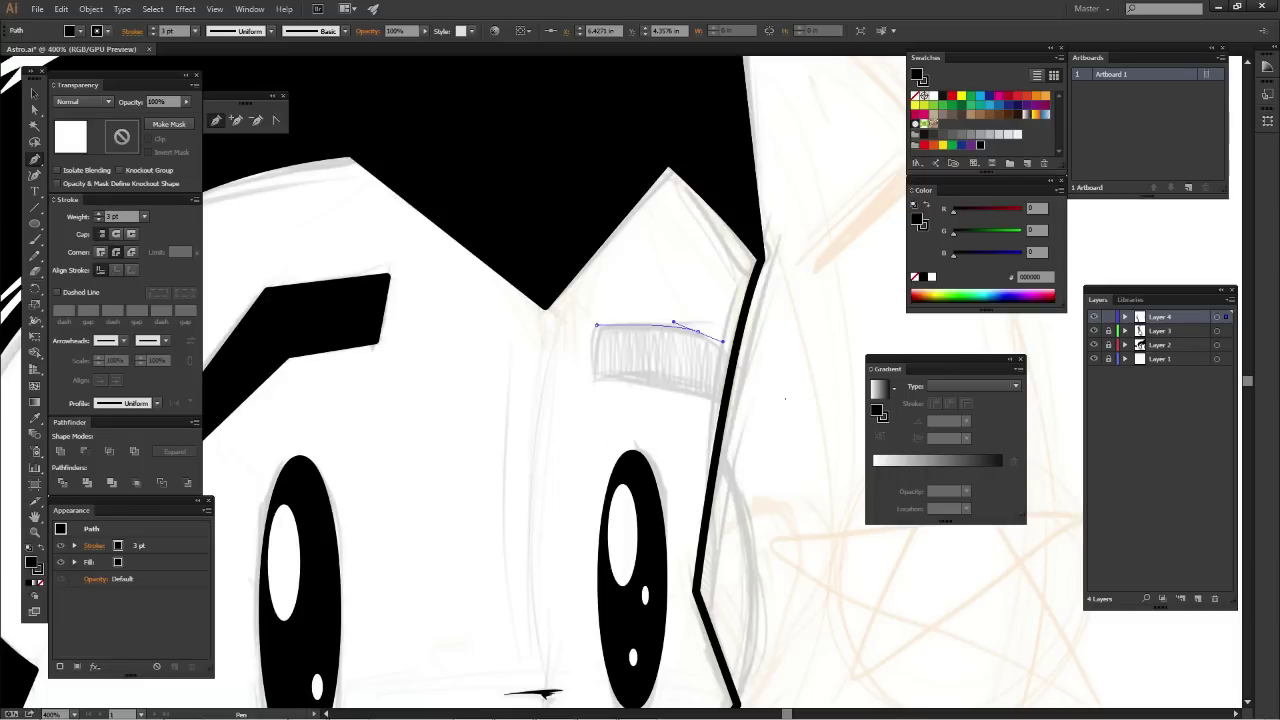
drag(697, 330, 745, 372)
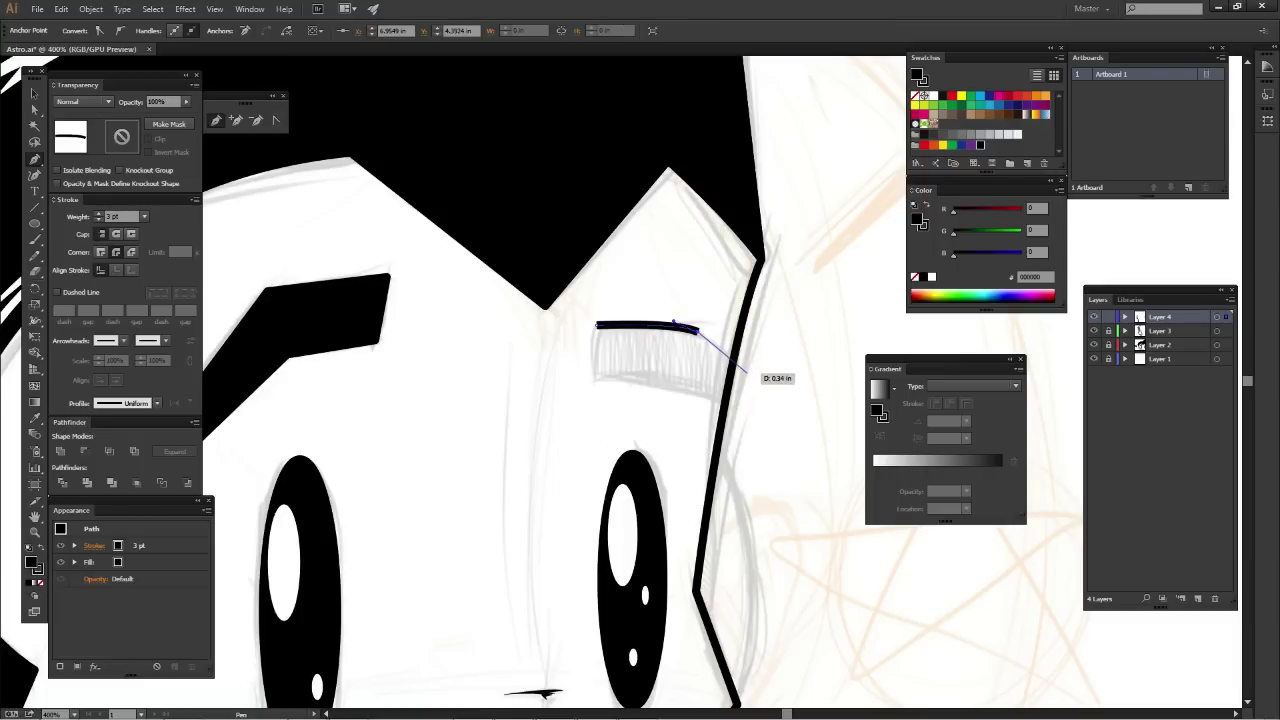
click(745, 365)
click(733, 412)
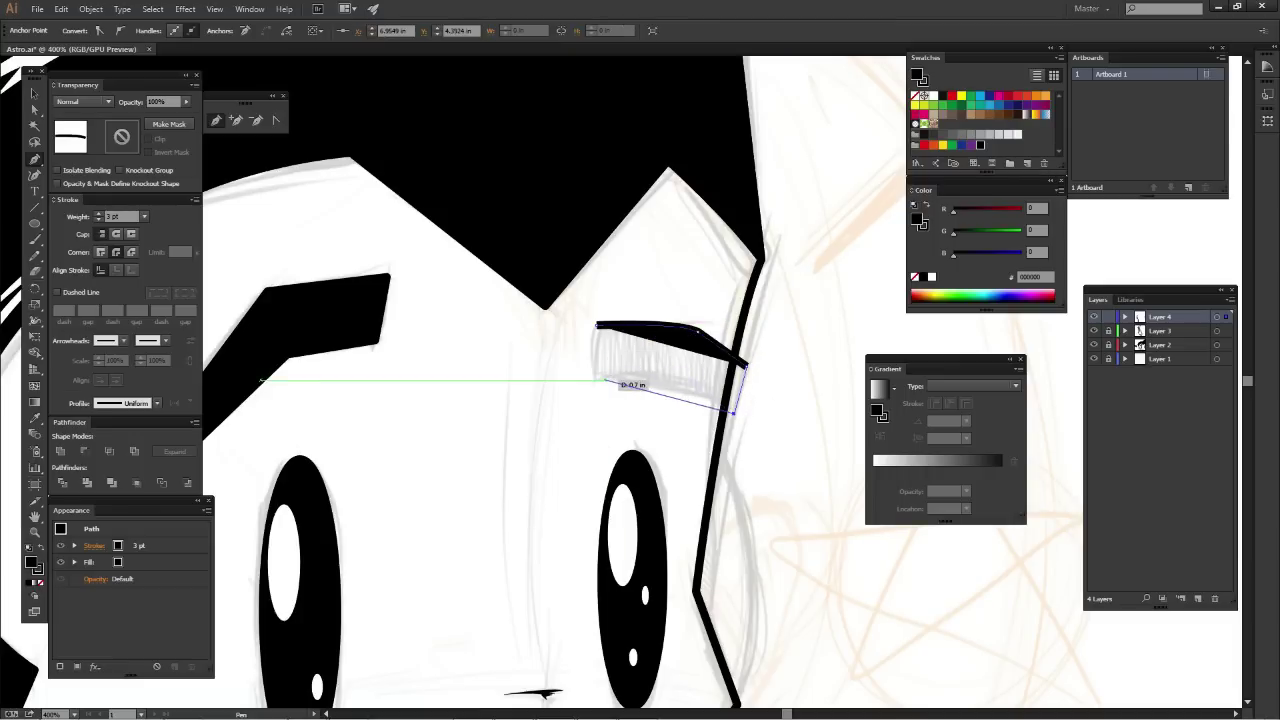
drag(603, 381, 528, 379)
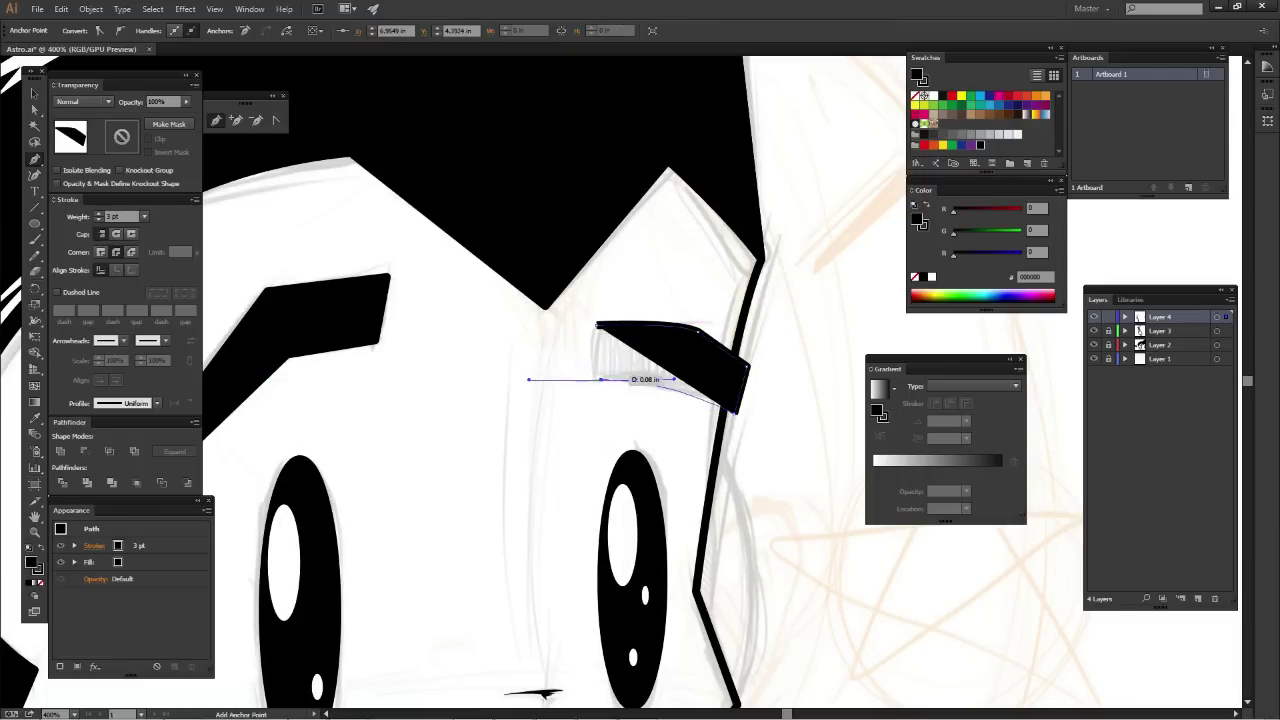
click(596, 325)
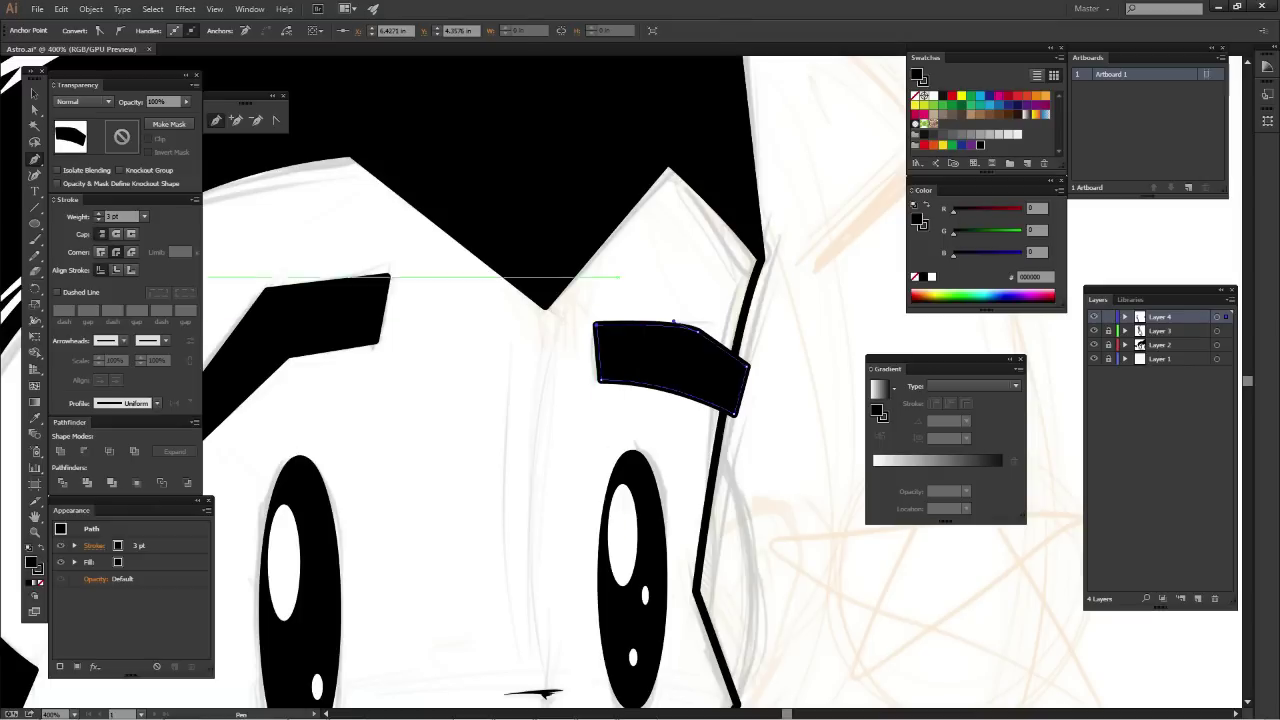
Select the eyebrow with the diagonal face outline and trim it using Pathfinder Intersect
key(a)
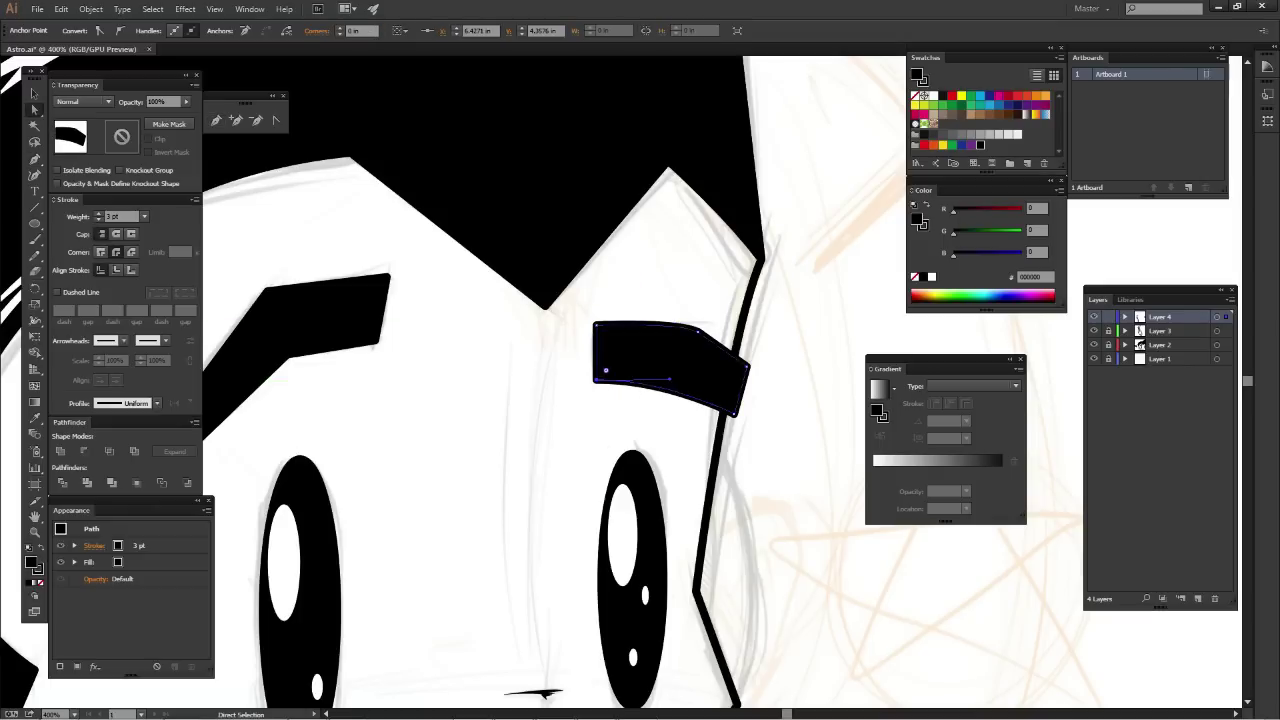
key(ctrl+shift+a)
key(v)
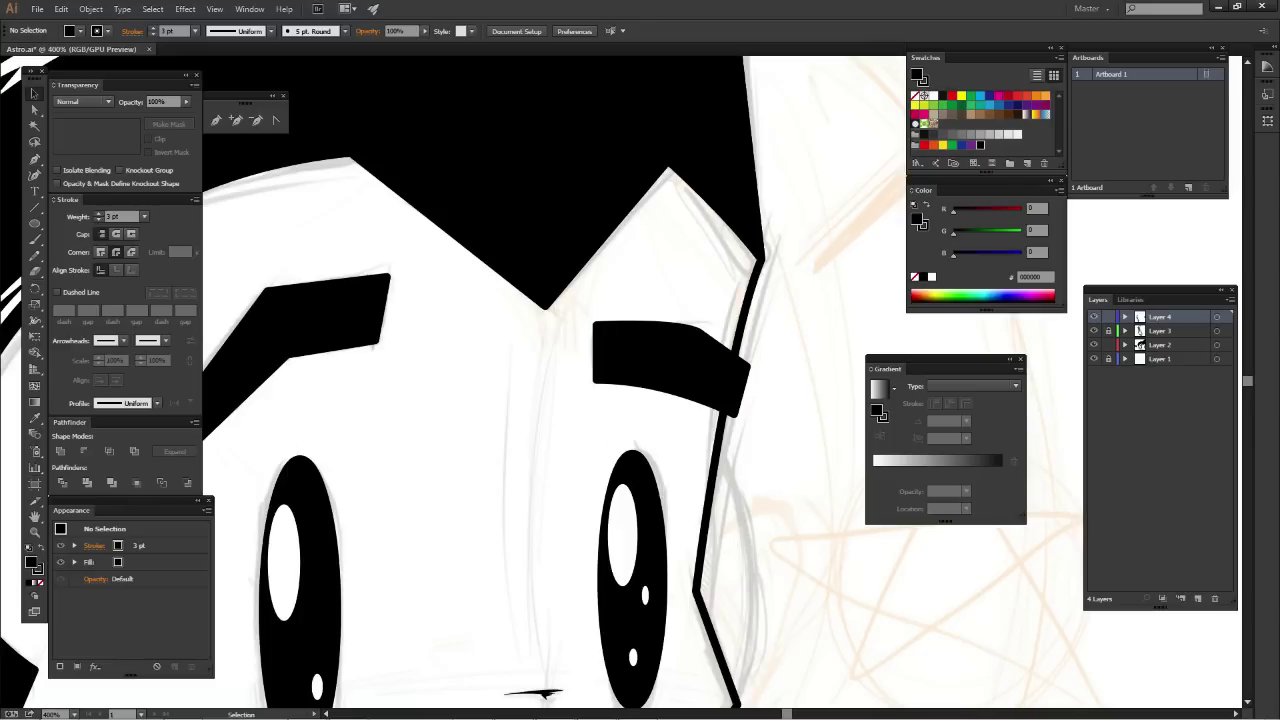
click(724, 470)
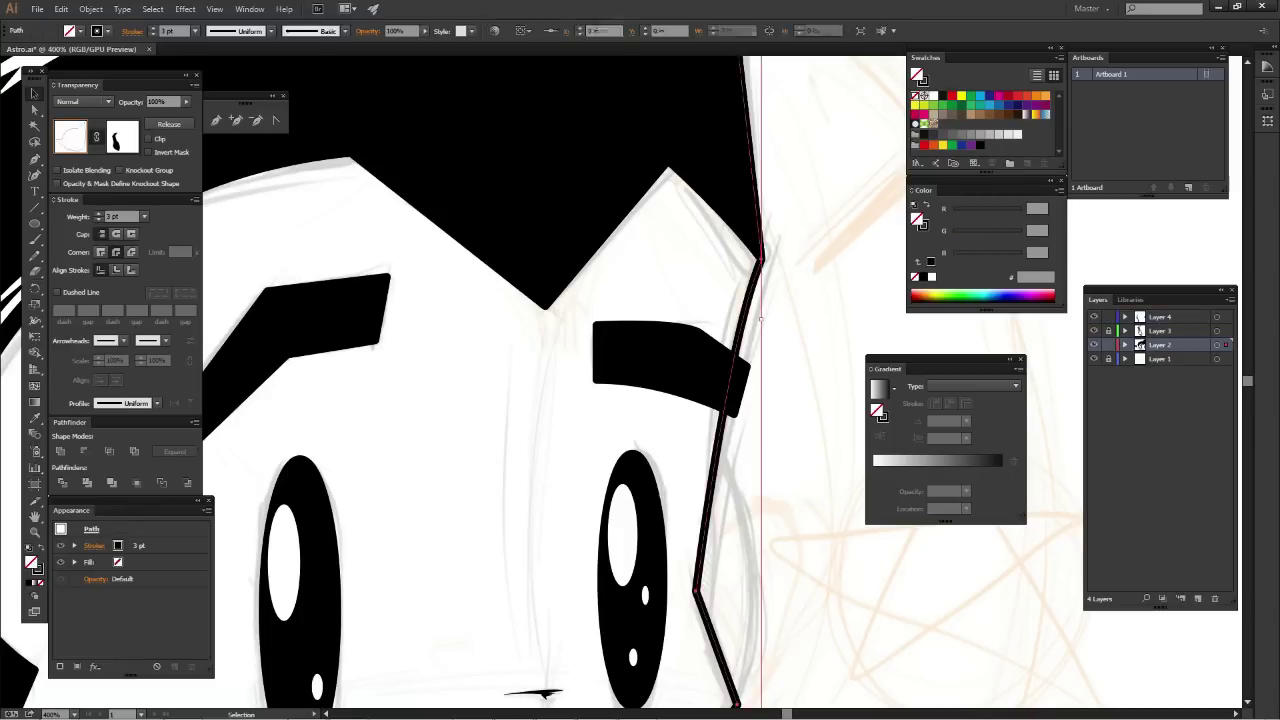
key(ctrl+shift+a)
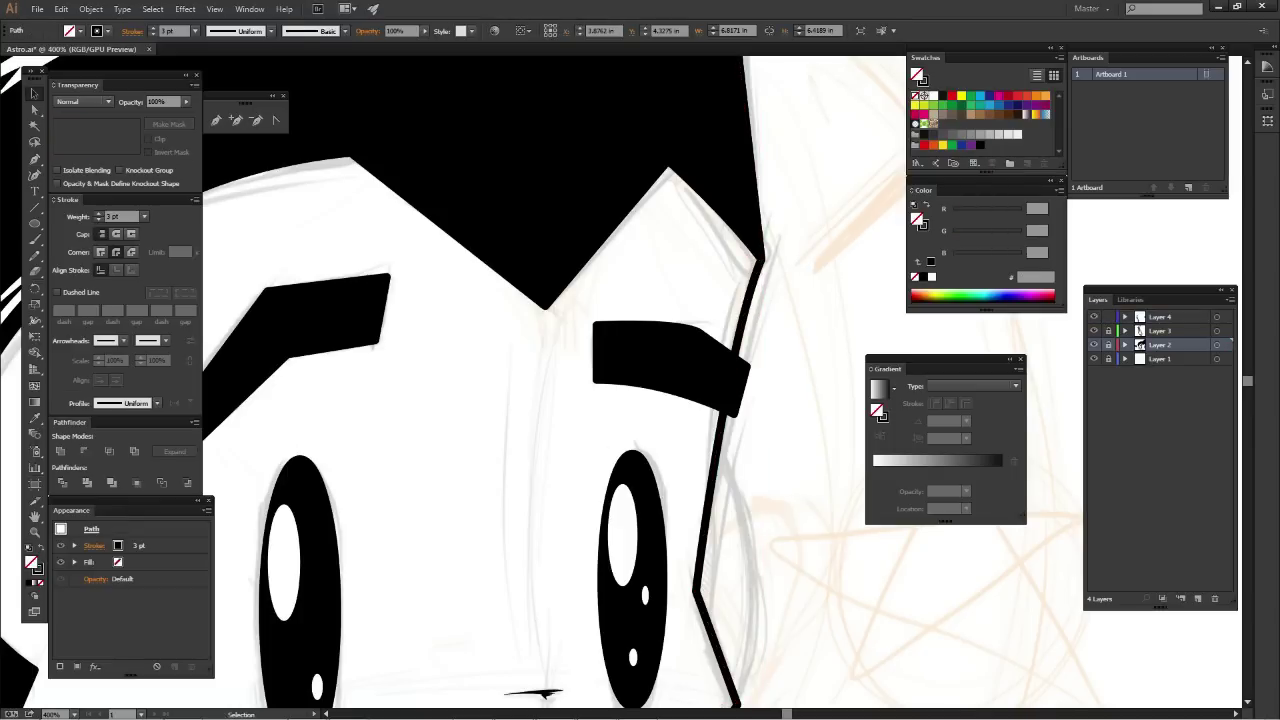
key(a)
click(1216, 316)
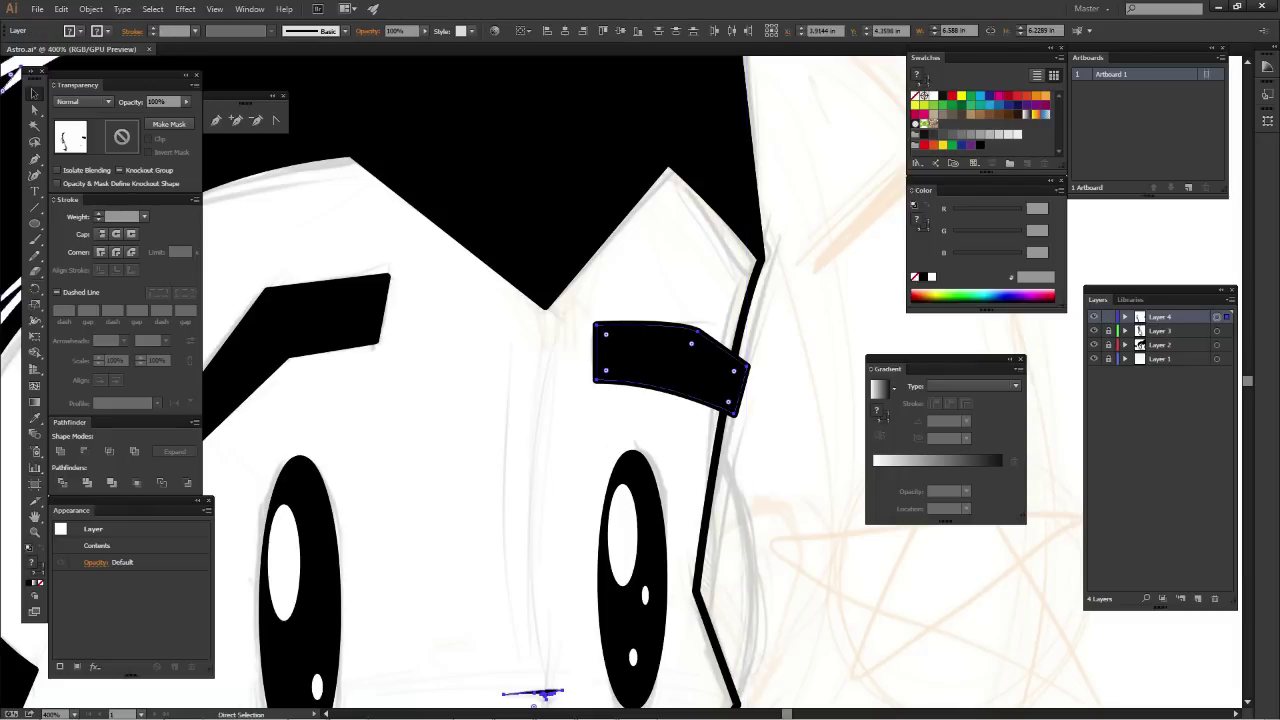
key(v)
click(760, 318)
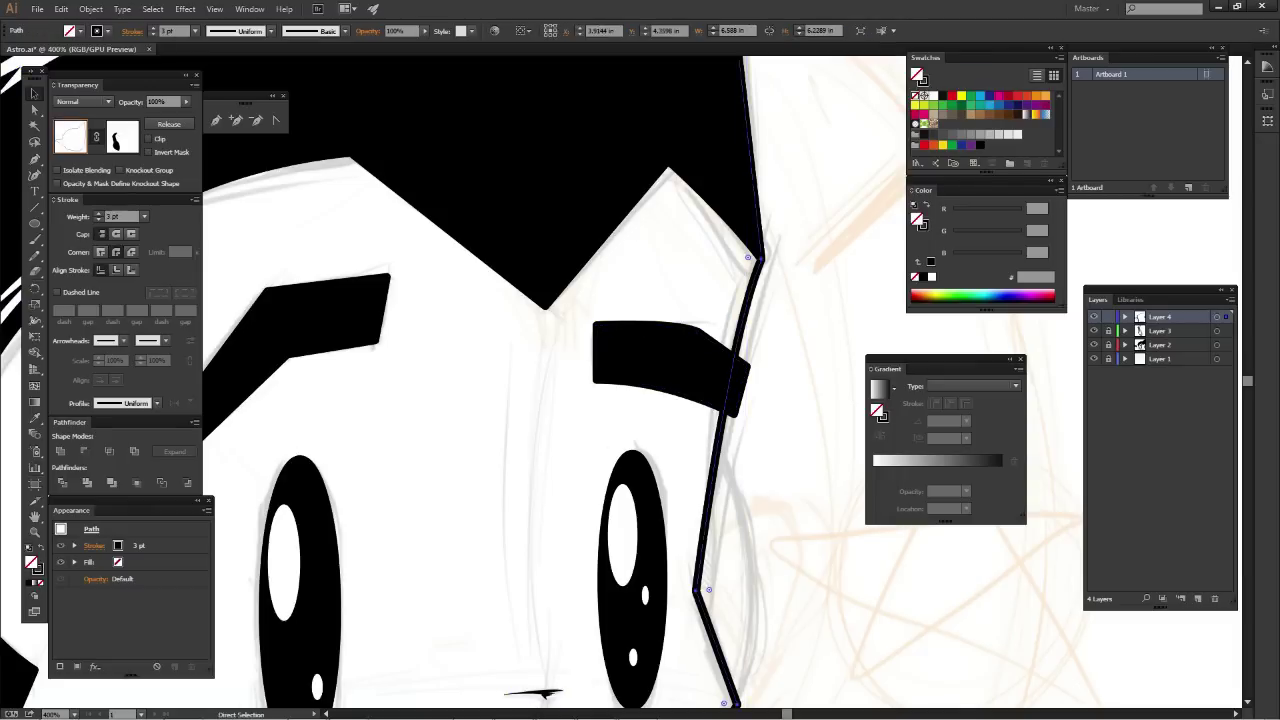
key(ctrl+shift+a)
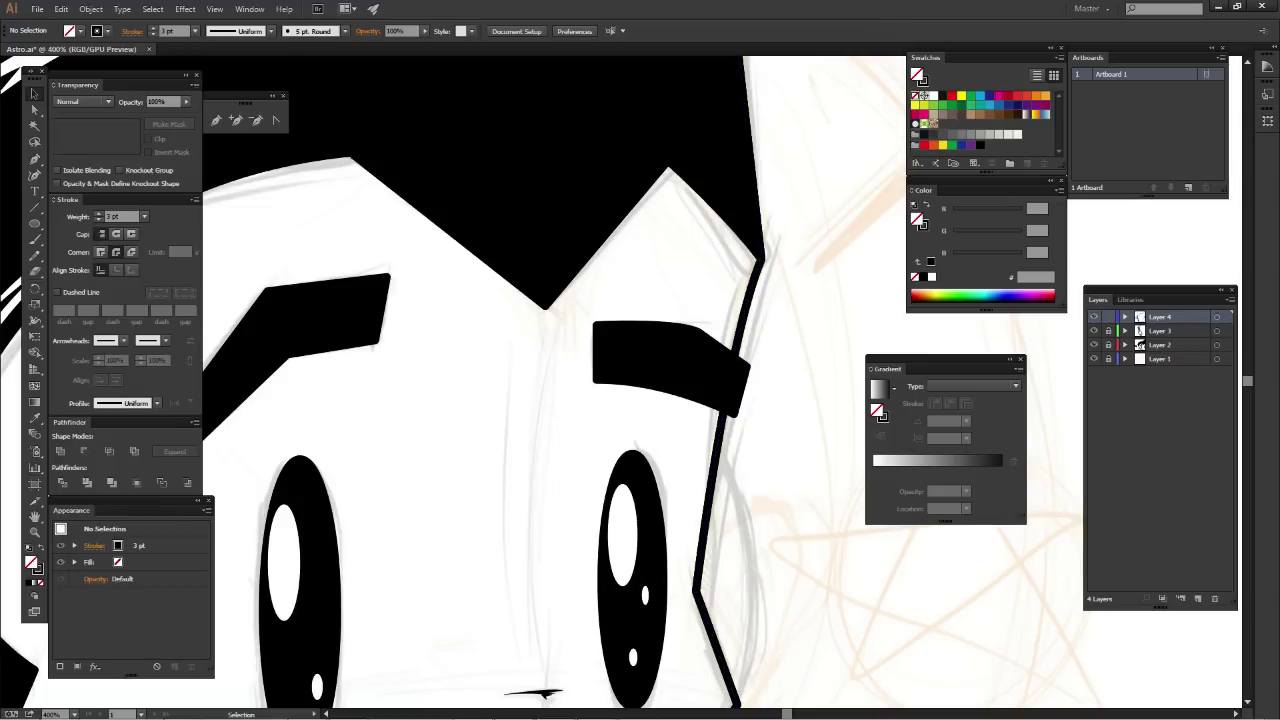
click(760, 318)
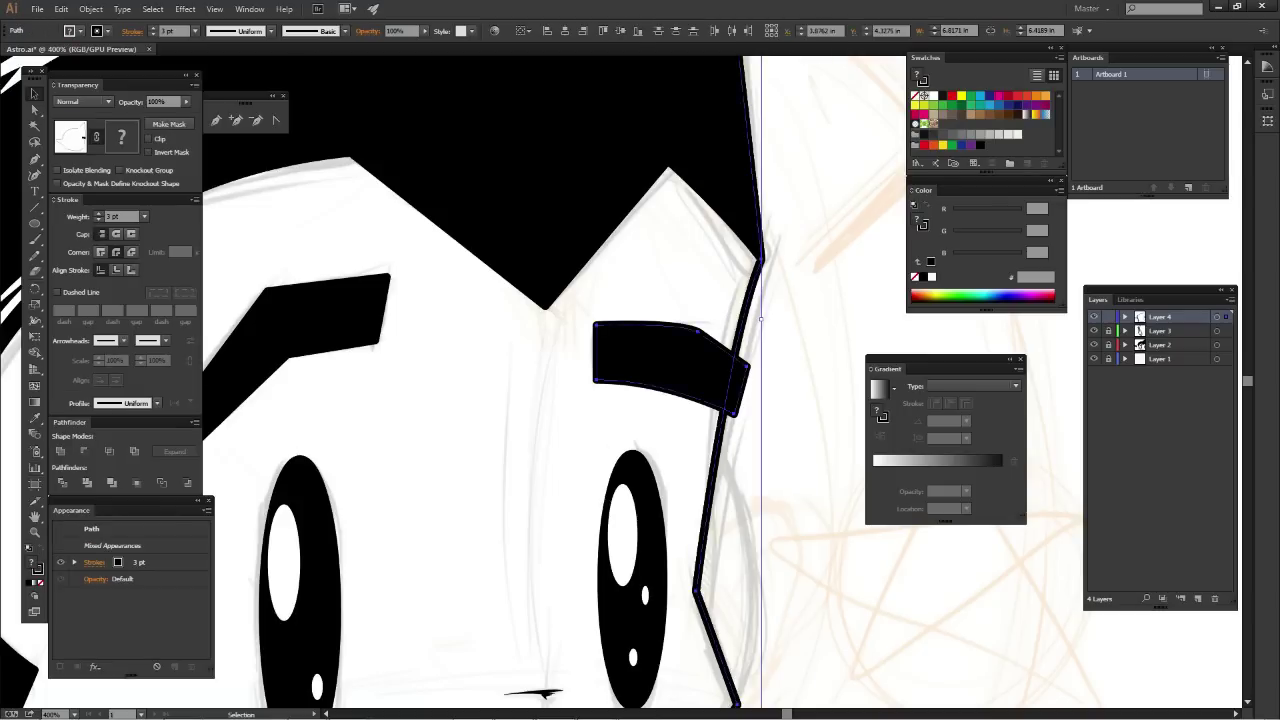
click(110, 451)
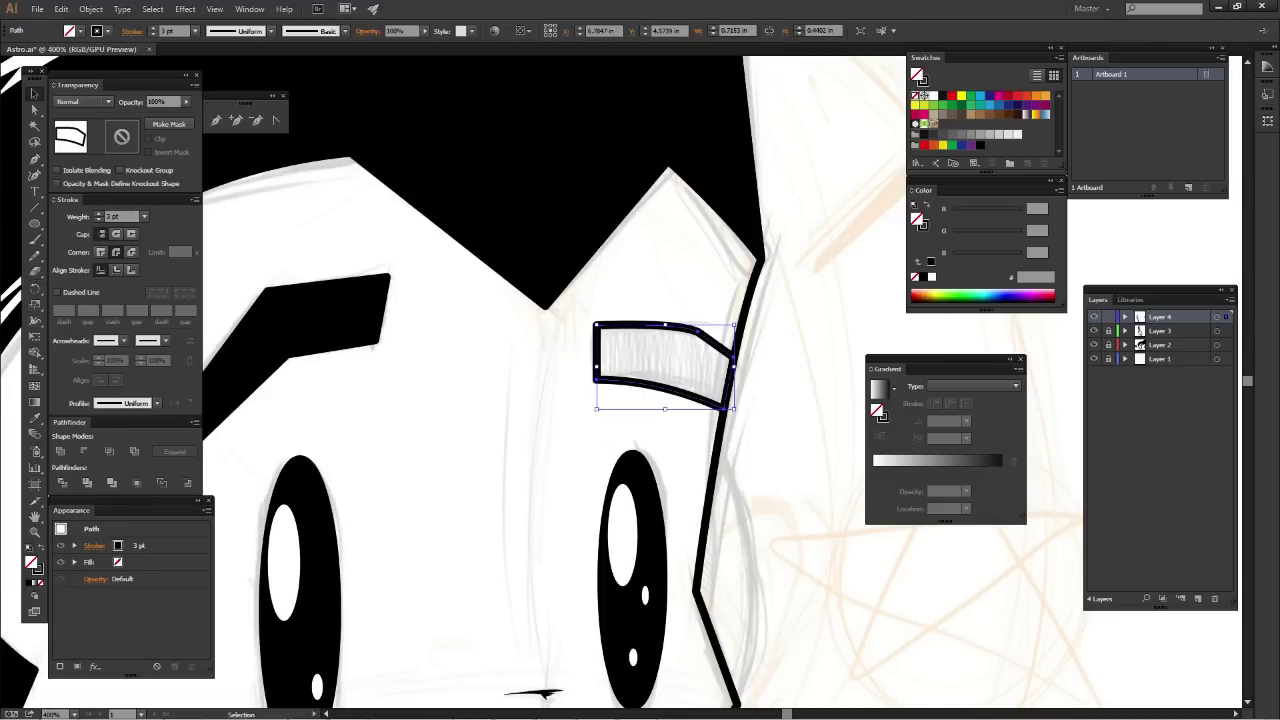
Fill the trimmed eyebrow with black and deselect it
key(ctrl+shift+a)
click(597, 355)
click(927, 95)
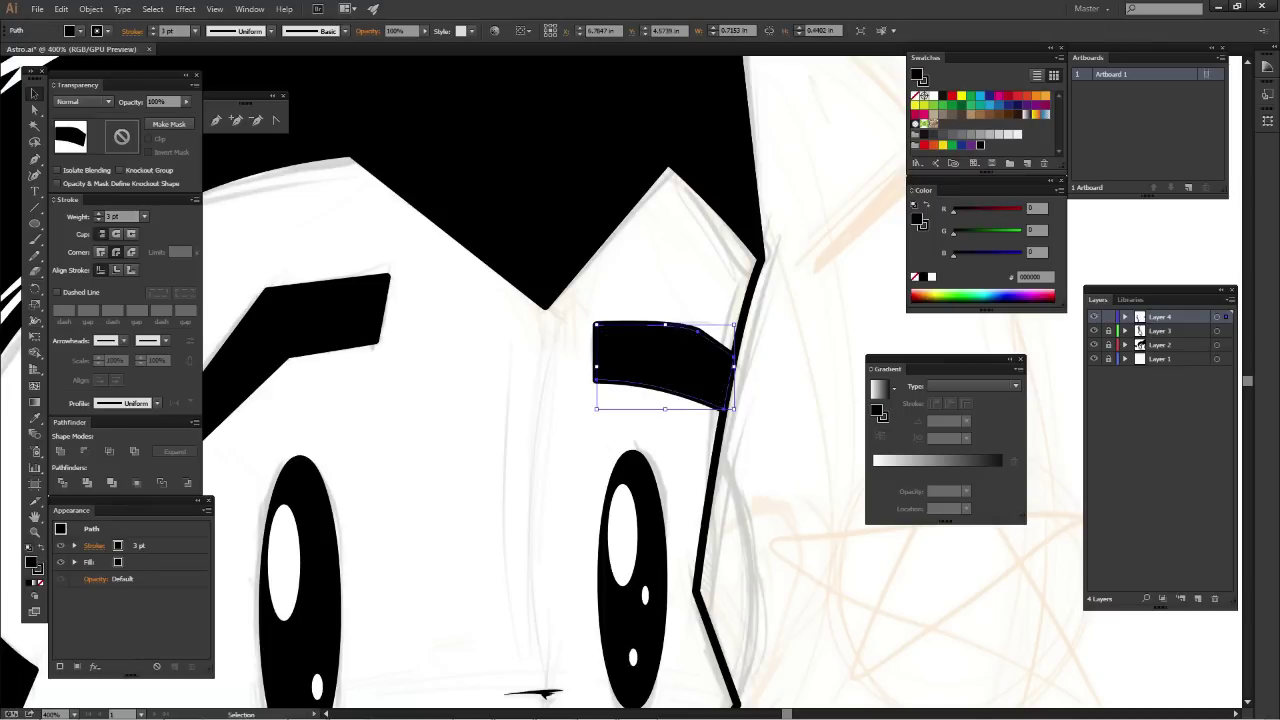
key(ctrl+shift+a)
Zoom onto the hair above the eyebrows and set a white fill with no stroke
key(ctrl+minus)
key(ctrl+minus)
key(ctrl+minus)
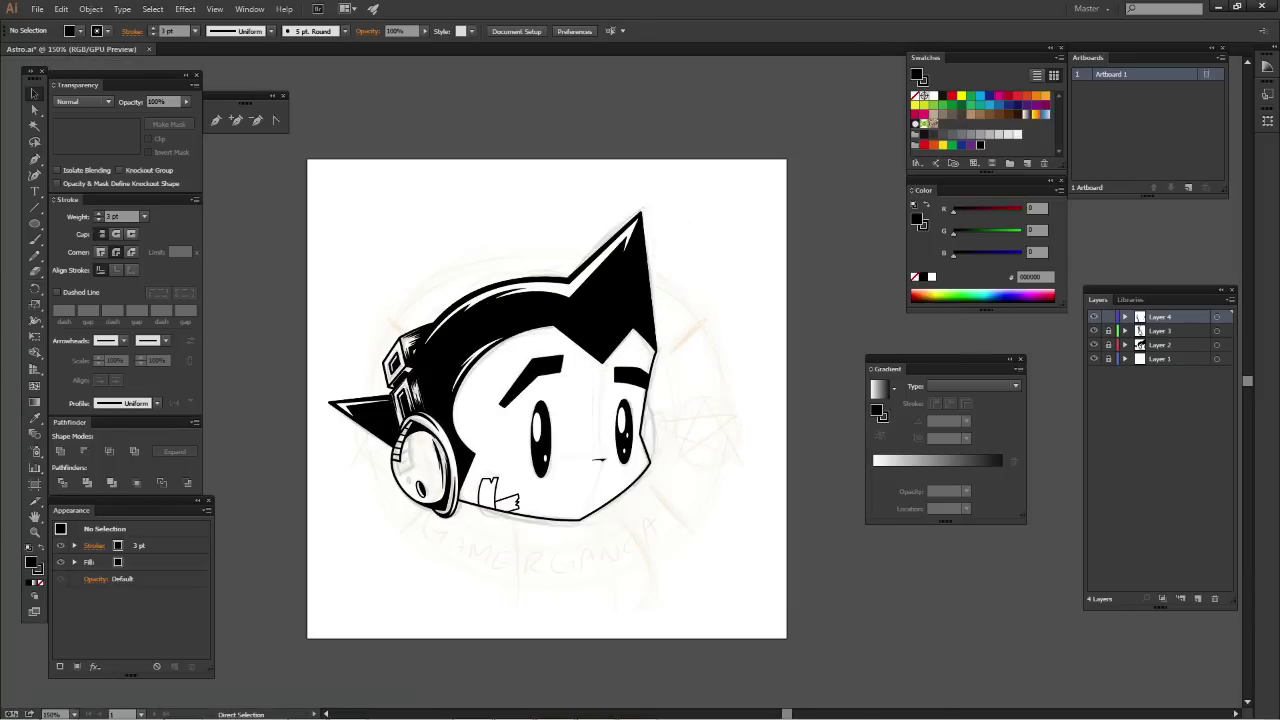
mouse_move(640, 435)
mouse_down()
mouse_move(653, 405)
mouse_move(698, 371)
mouse_move(675, 428)
mouse_up()
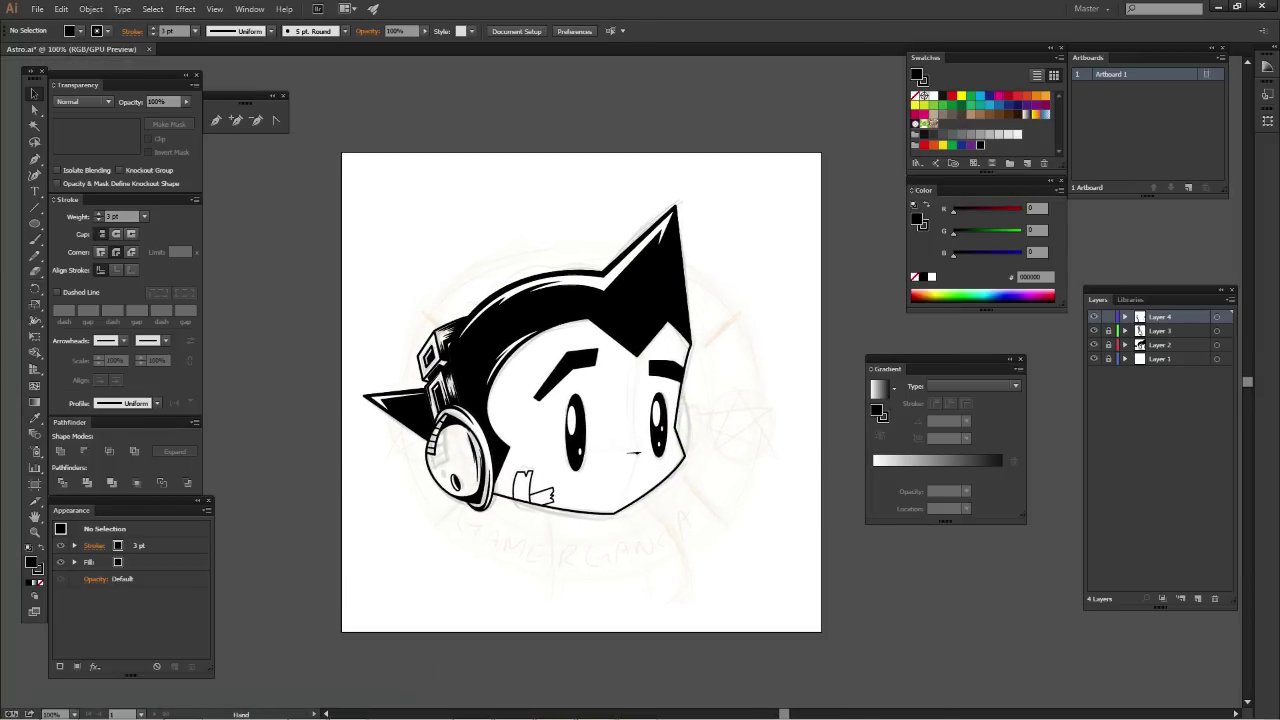
key(ctrl+plus)
key(ctrl+plus)
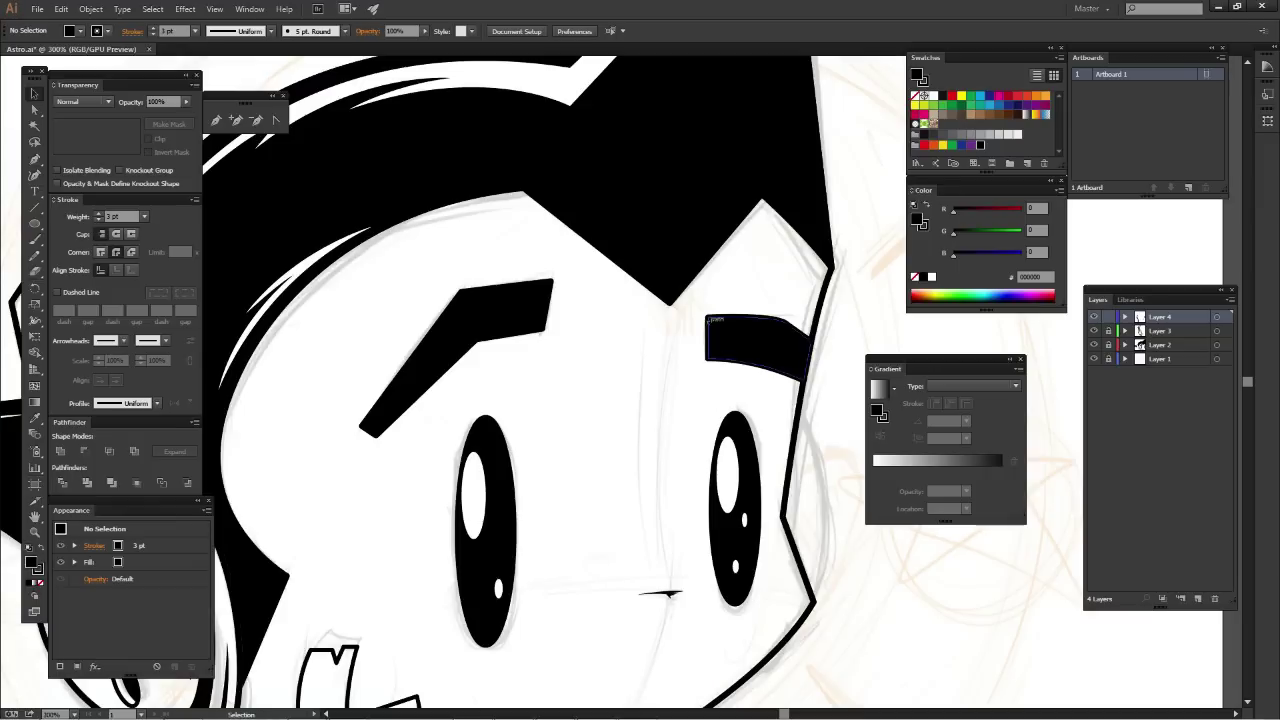
drag(560, 300, 542, 468)
key(p)
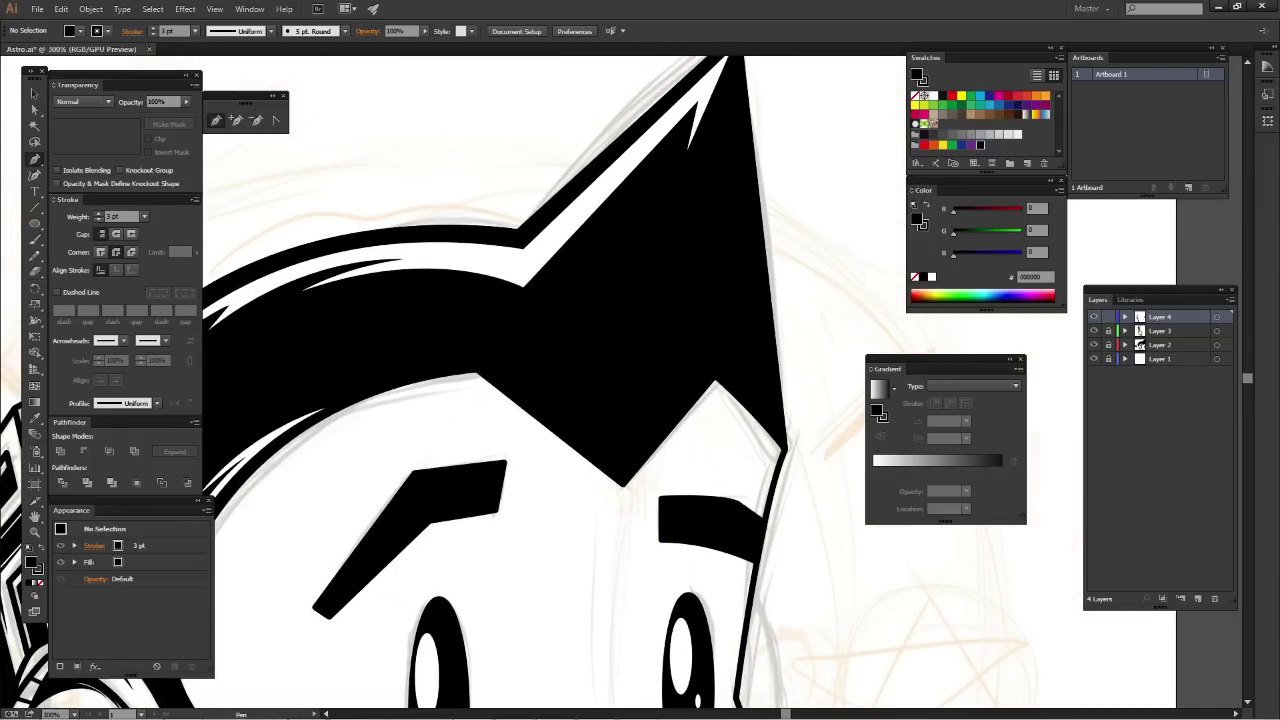
click(924, 96)
key(x)
click(915, 95)
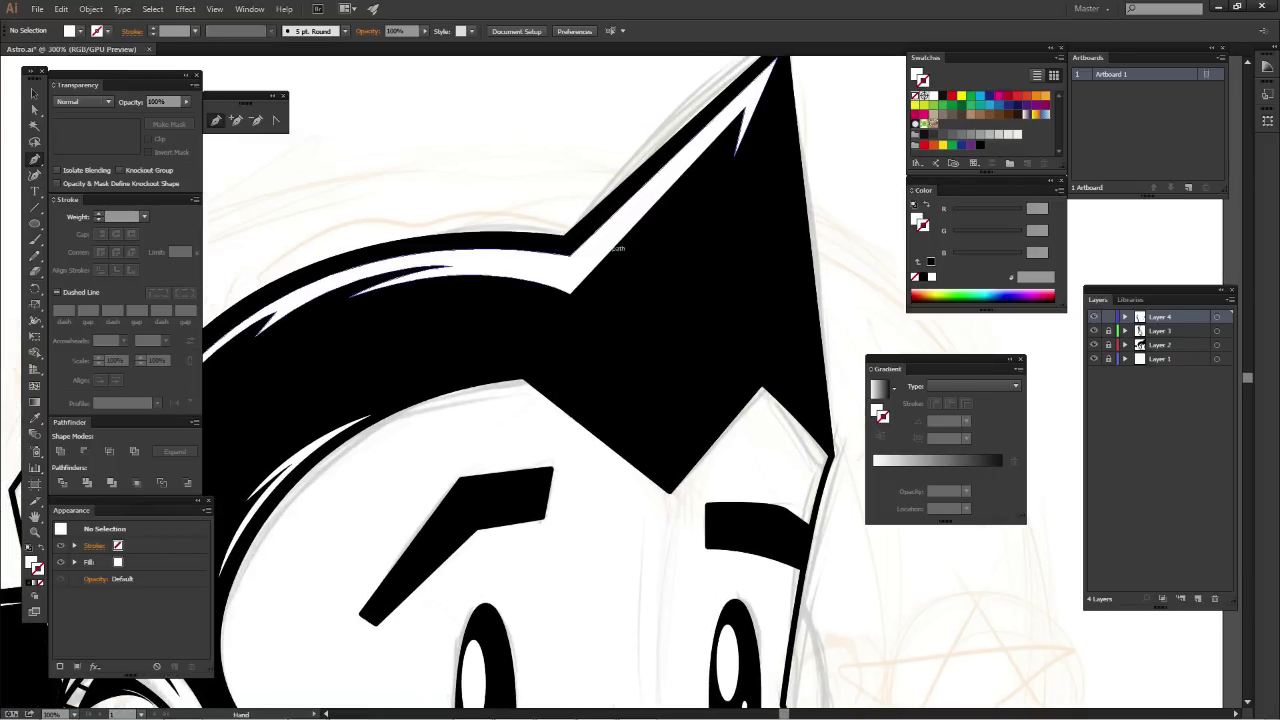
Draw a four-point white highlight in the hair, review it, then delete it
click(520, 365)
click(673, 490)
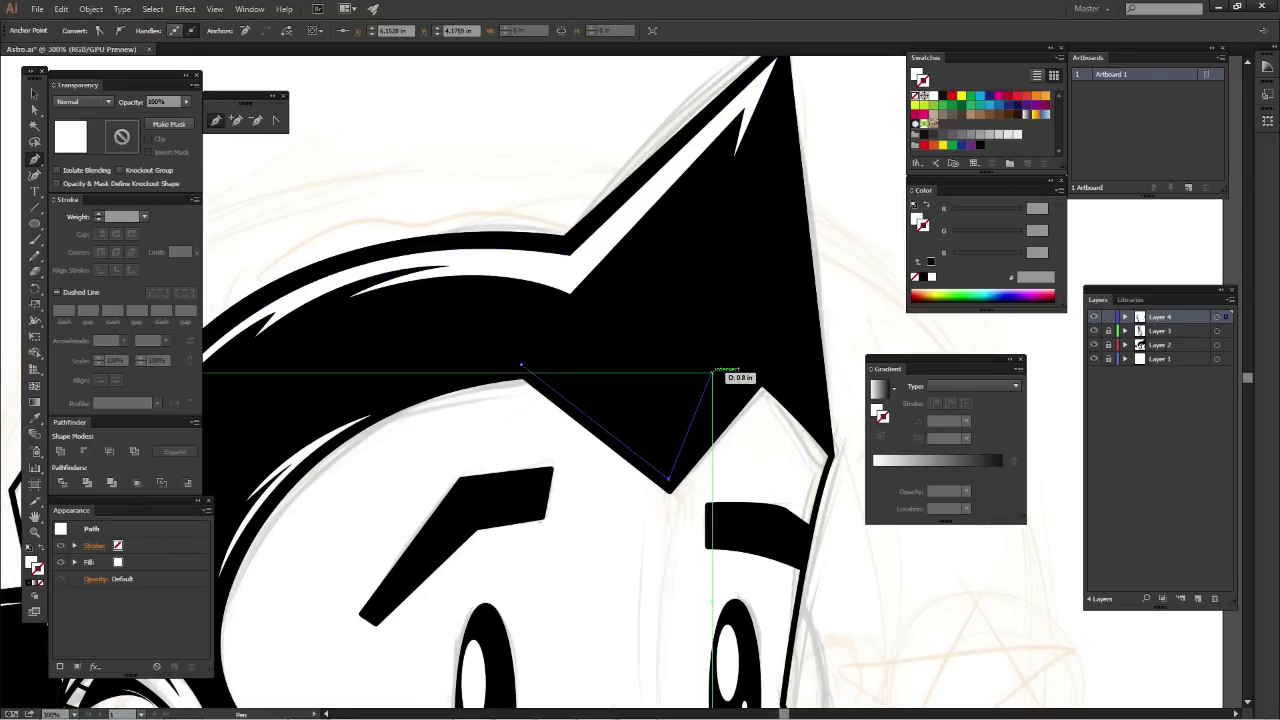
click(711, 367)
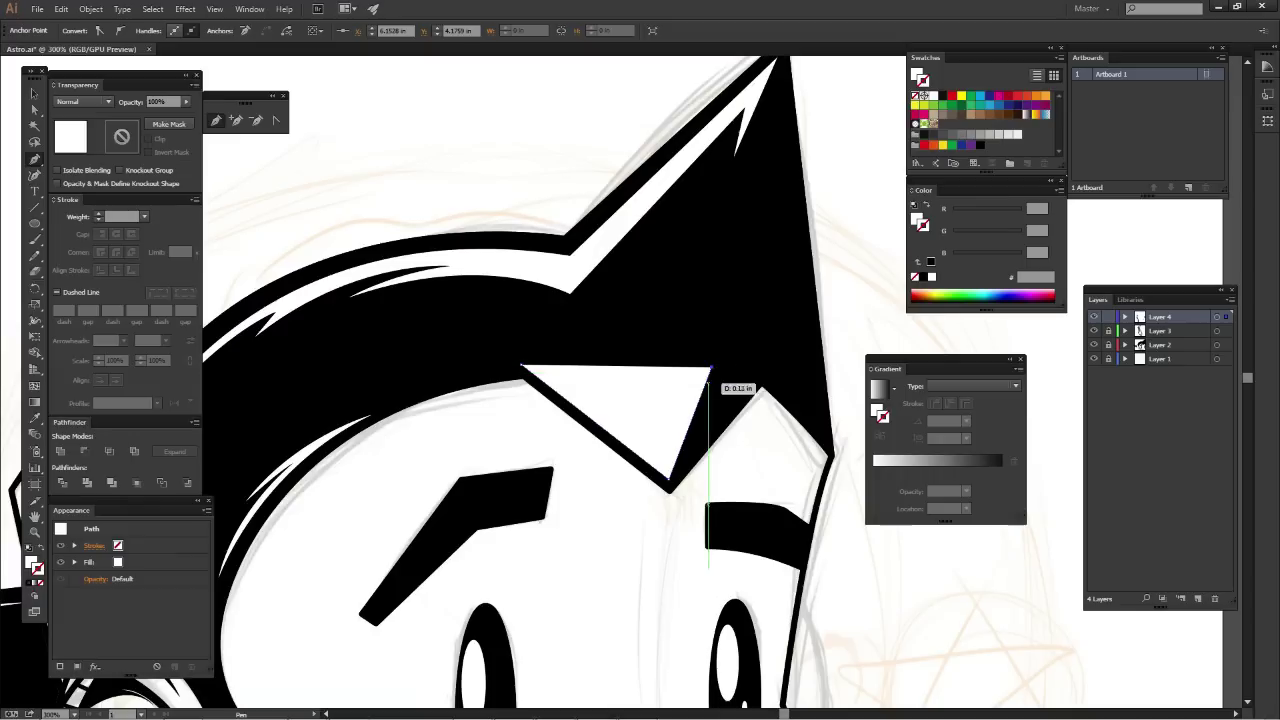
click(648, 428)
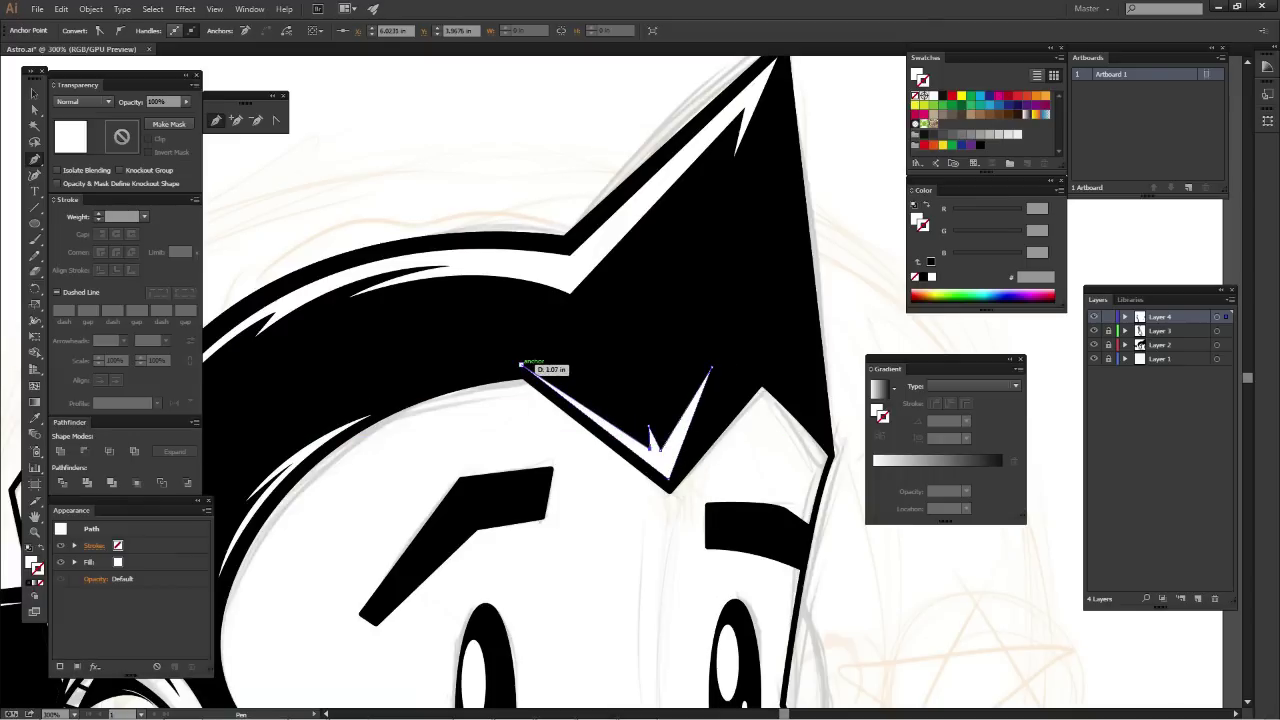
ctrl+click(729, 429)
key(ctrl+minus)
key(ctrl+minus)
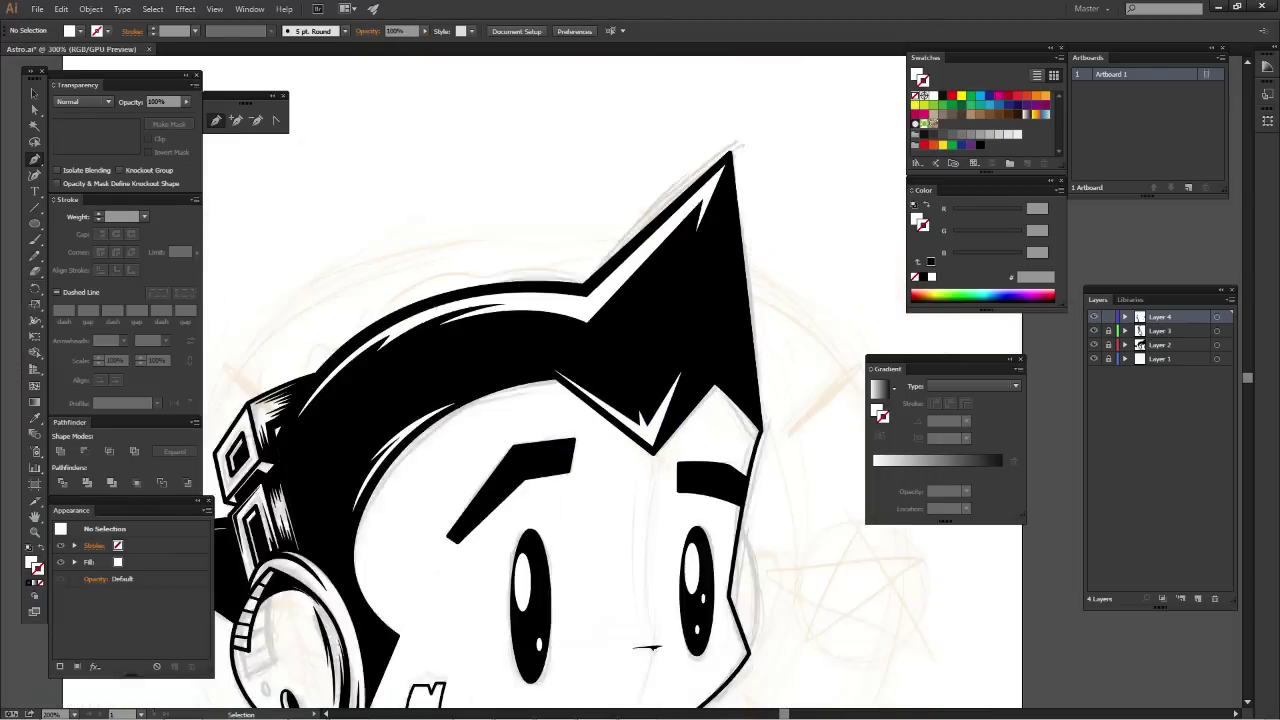
key(ctrl+minus)
key(ctrl+minus)
key(ctrl+equal)
key(ctrl+equal)
key(ctrl+equal)
key(v)
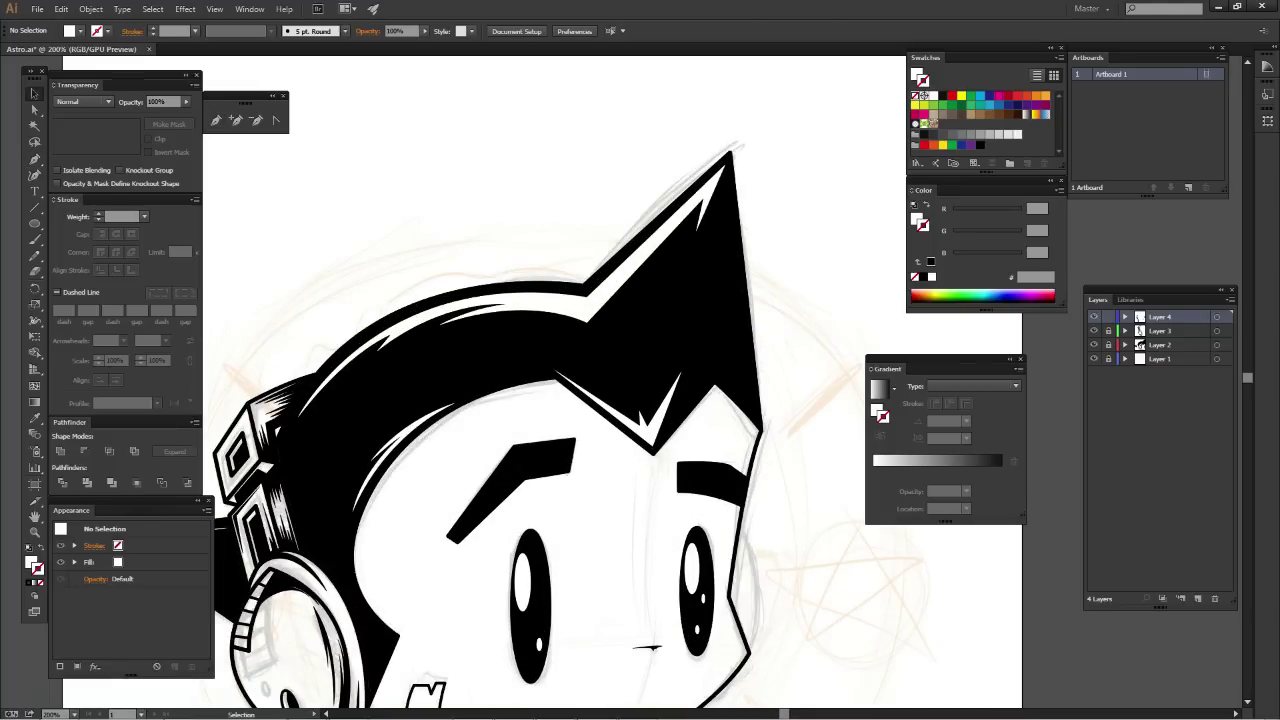
click(640, 414)
key(Delete)
Redraw the white hair highlight as a closed triangle, deselect it, and zoom out
key(p)
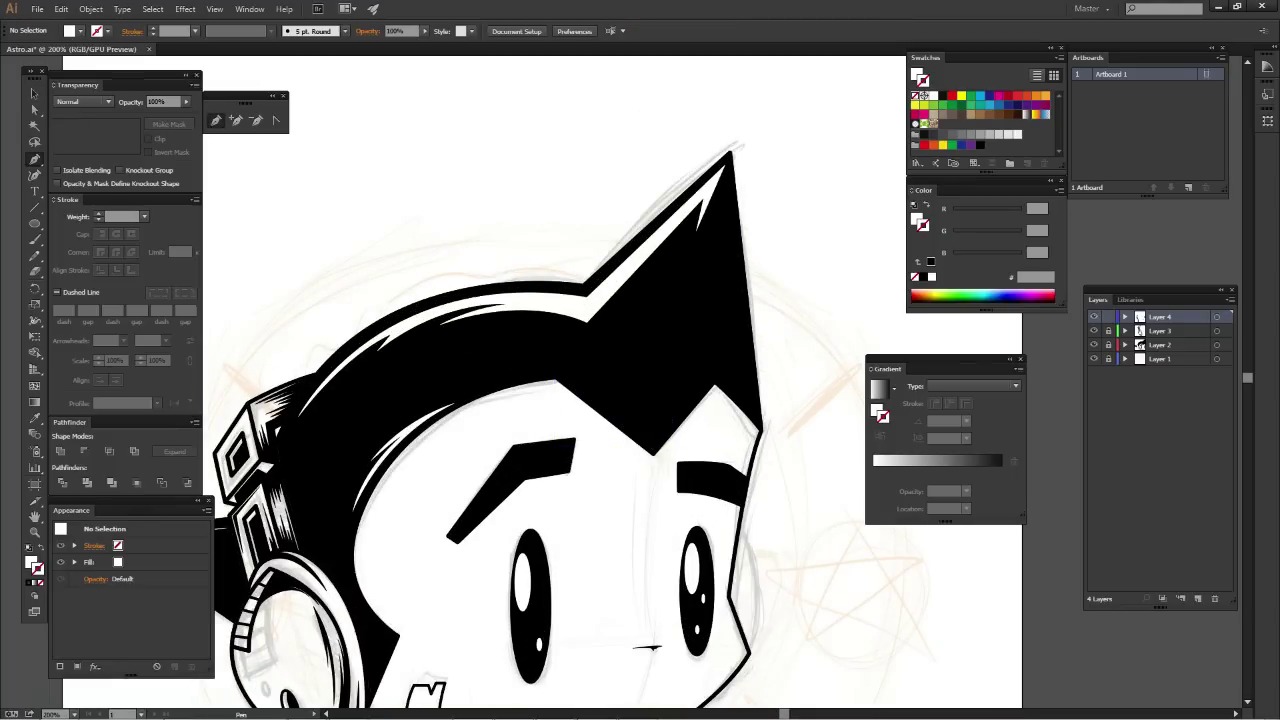
key(ctrl+equal)
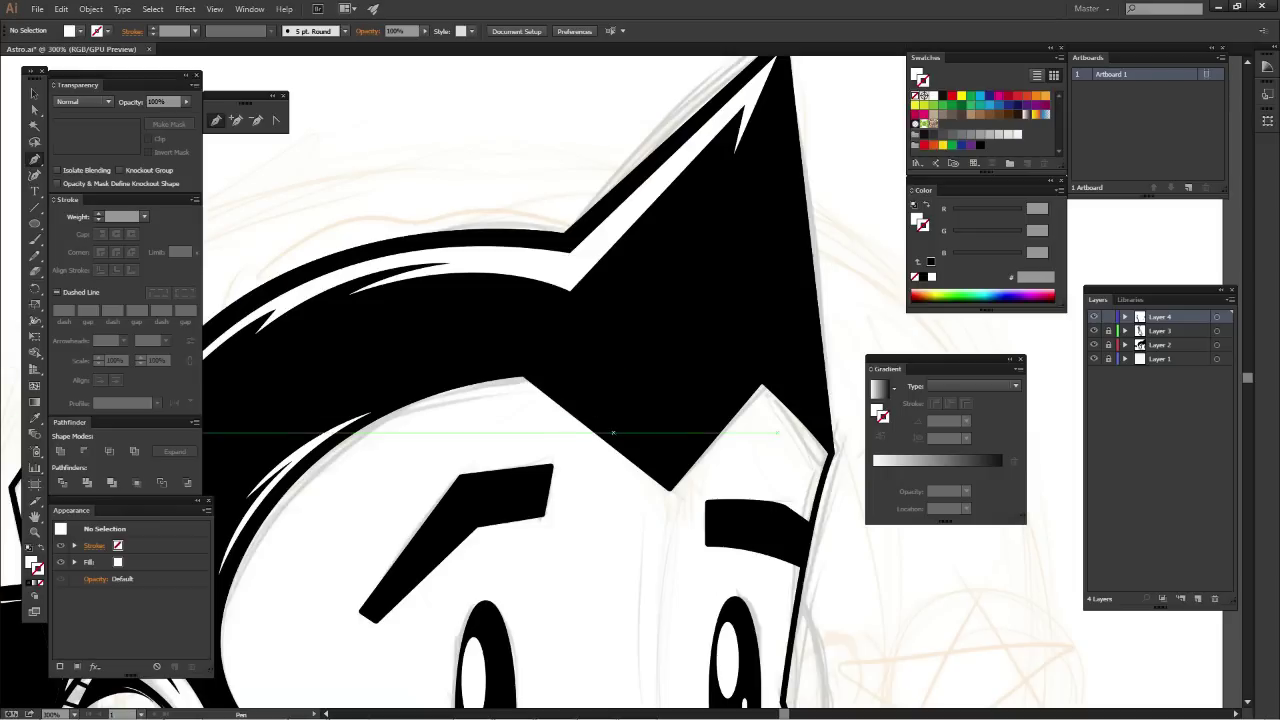
click(620, 440)
click(667, 485)
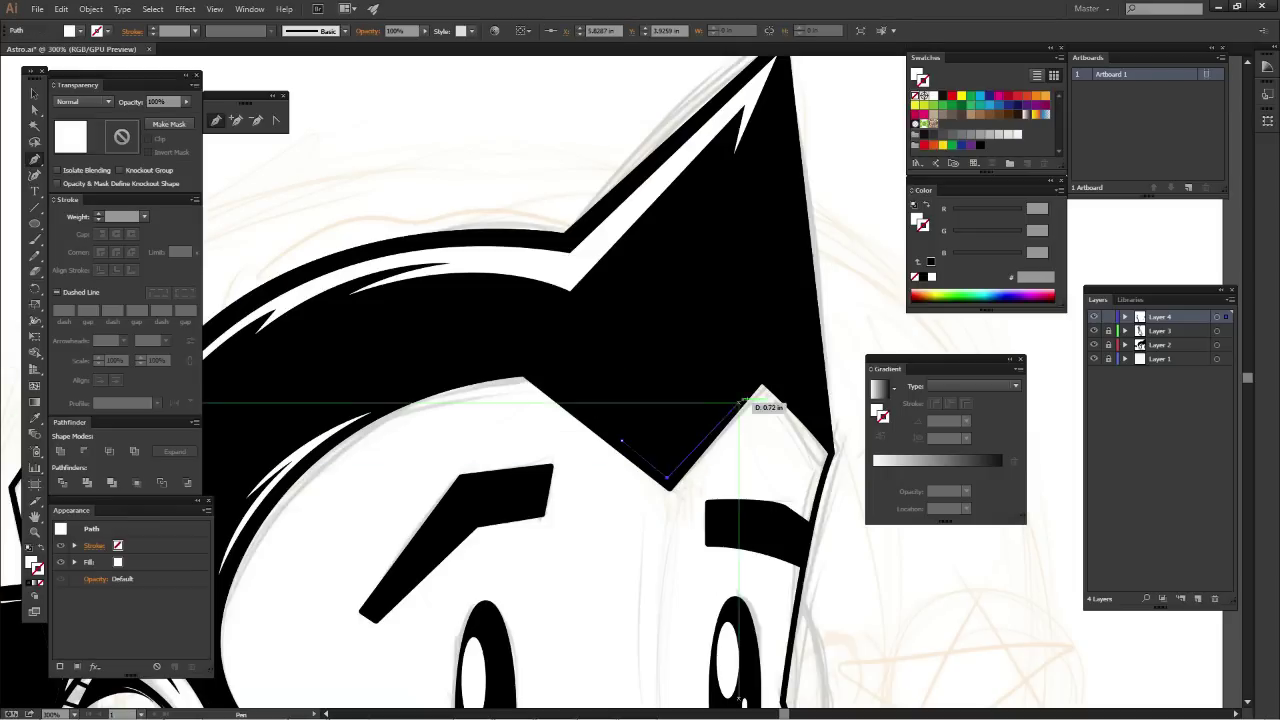
click(758, 372)
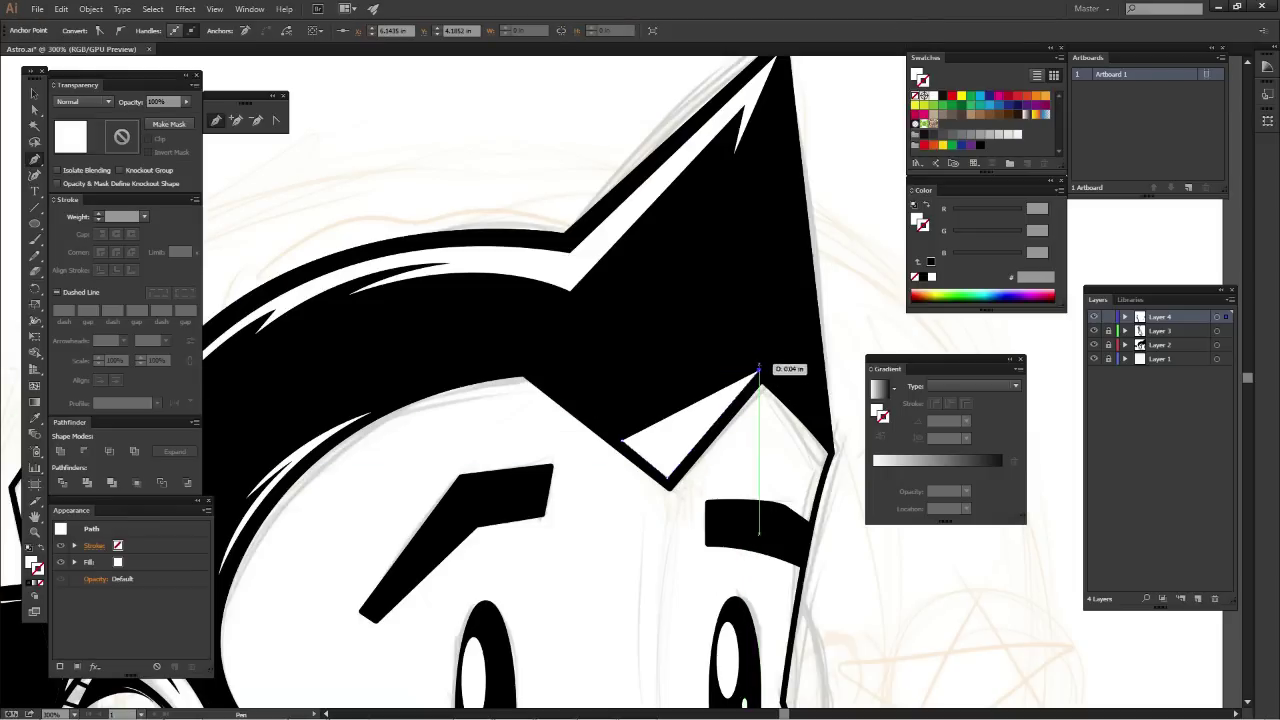
drag(777, 368, 765, 440)
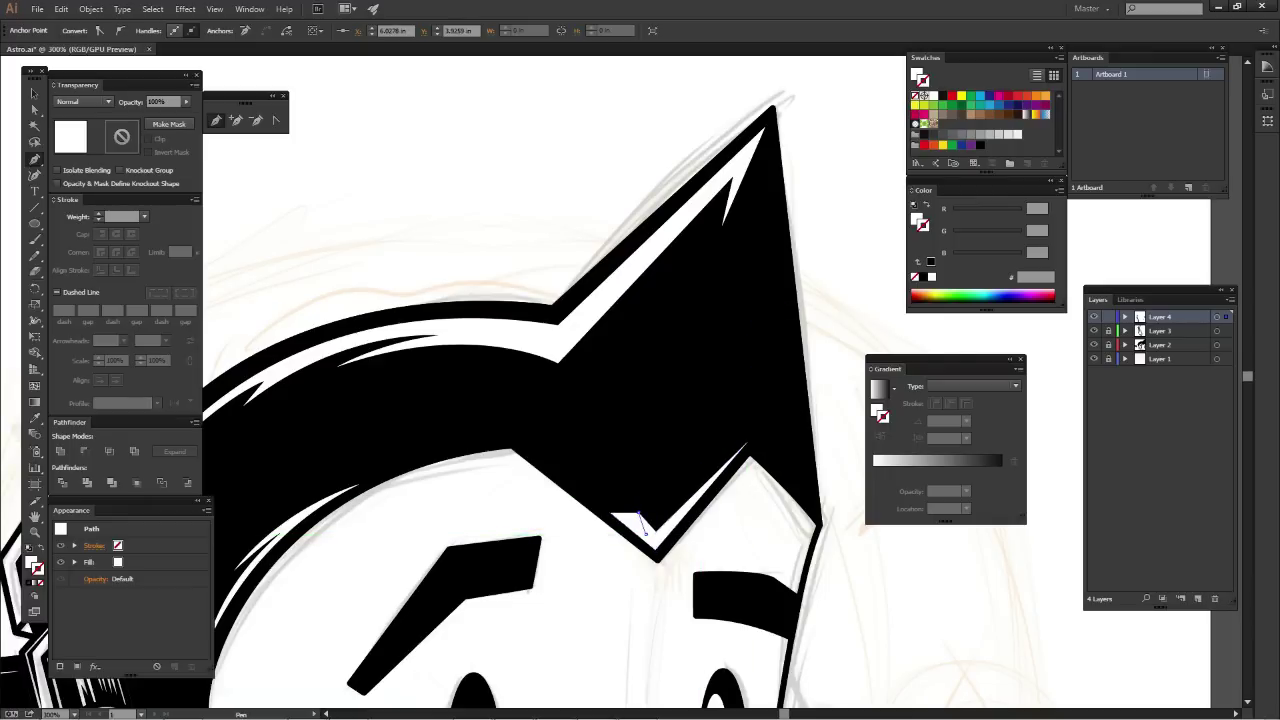
click(610, 513)
key(ctrl+shift+a)
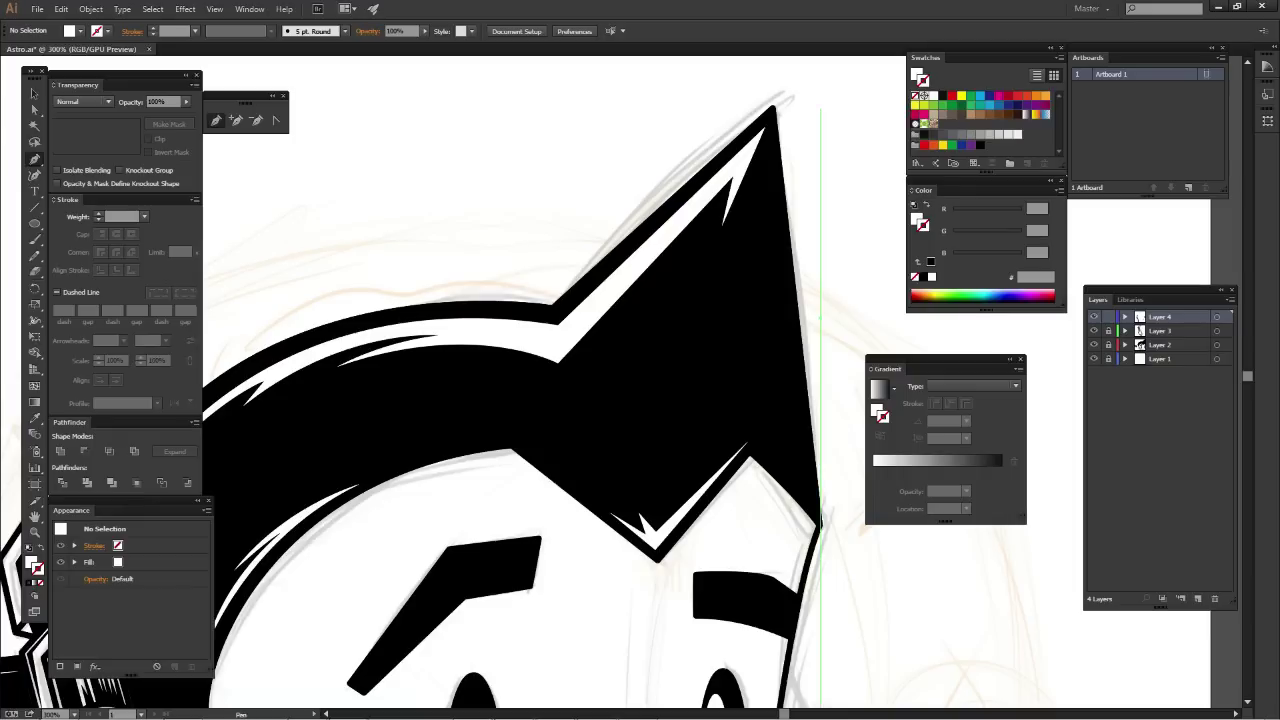
key(ctrl+minus)
key(ctrl+minus)
key(ctrl+minus)
key(ctrl+minus)
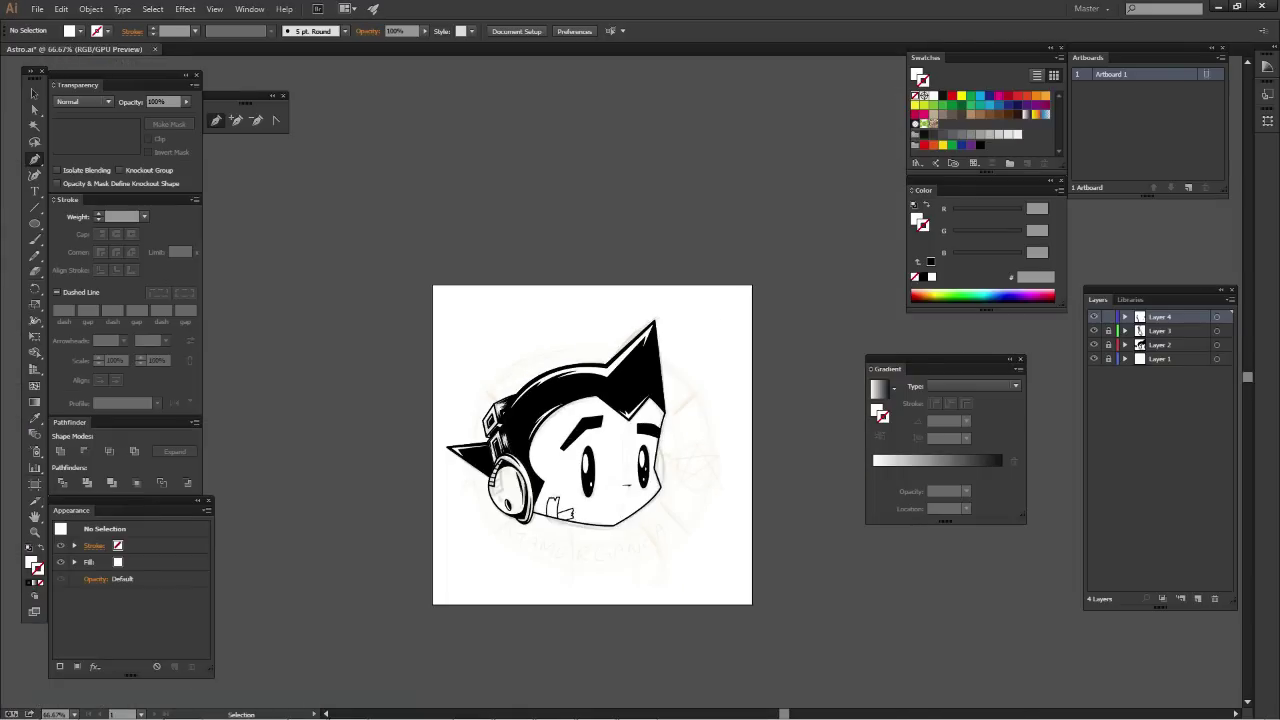
Delete the white highlight on the lower hair spike
key(ctrl+plus)
key(ctrl+plus)
key(v)
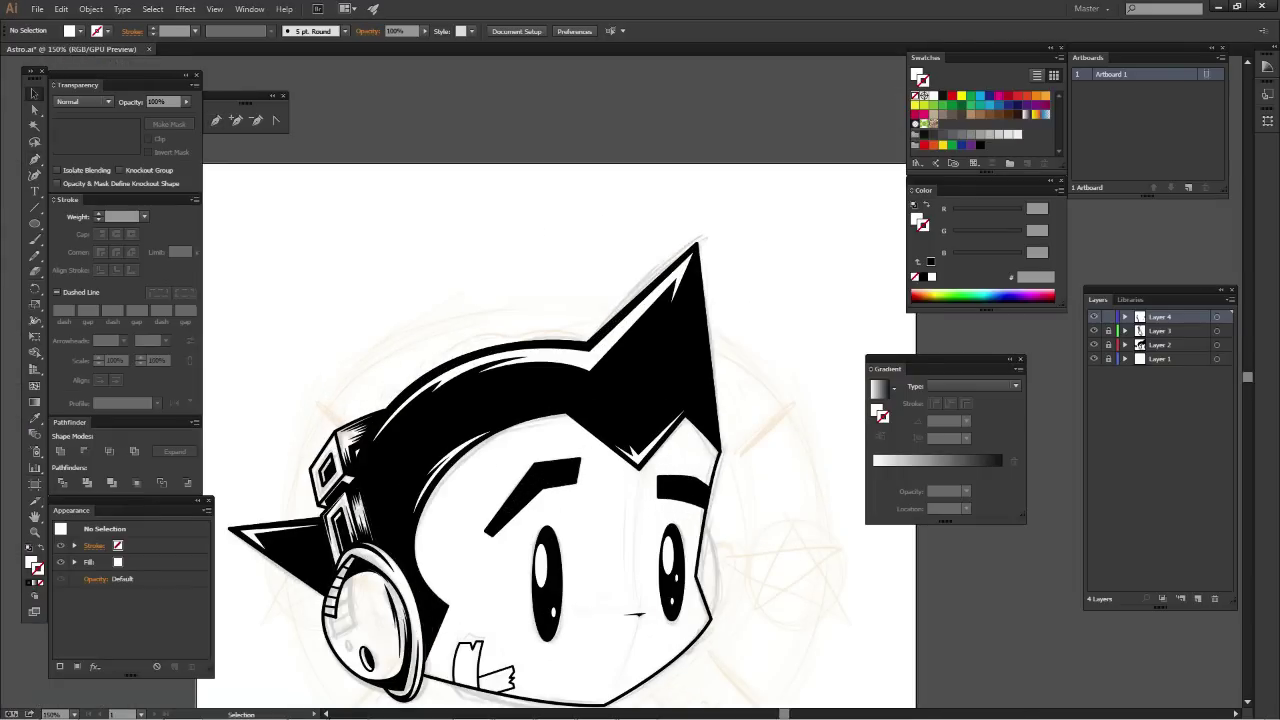
click(632, 455)
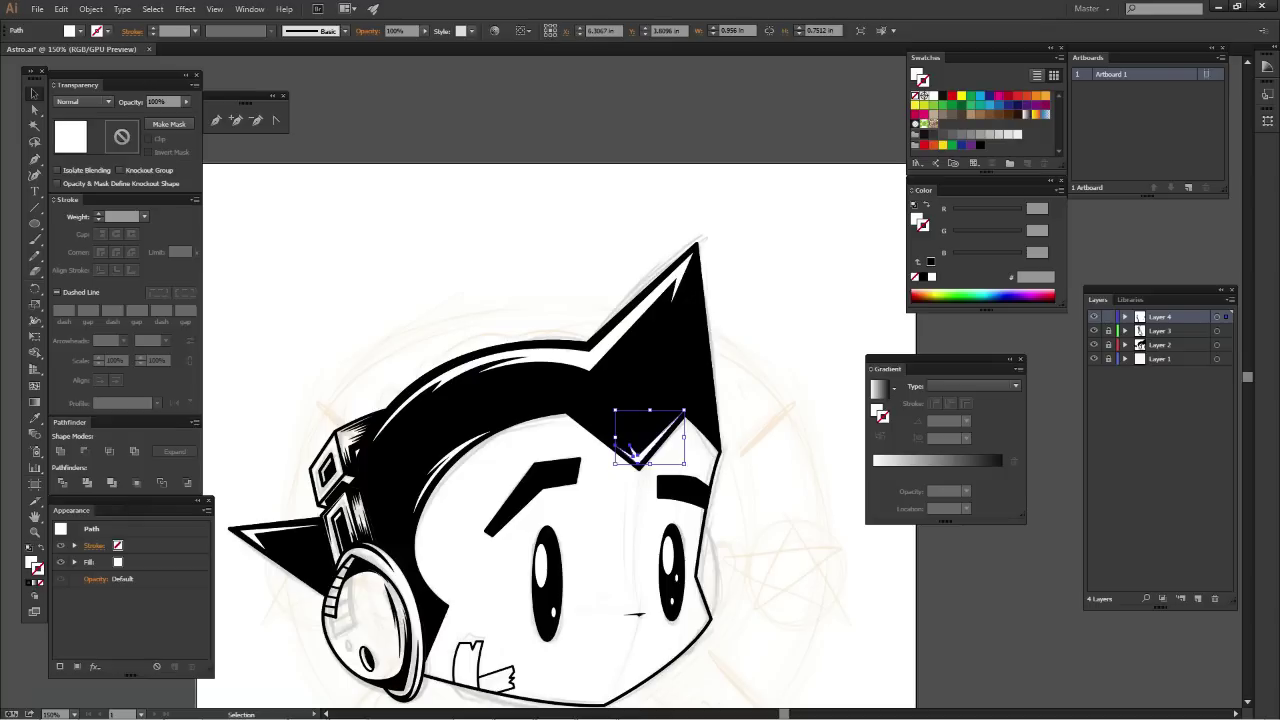
key(Delete)
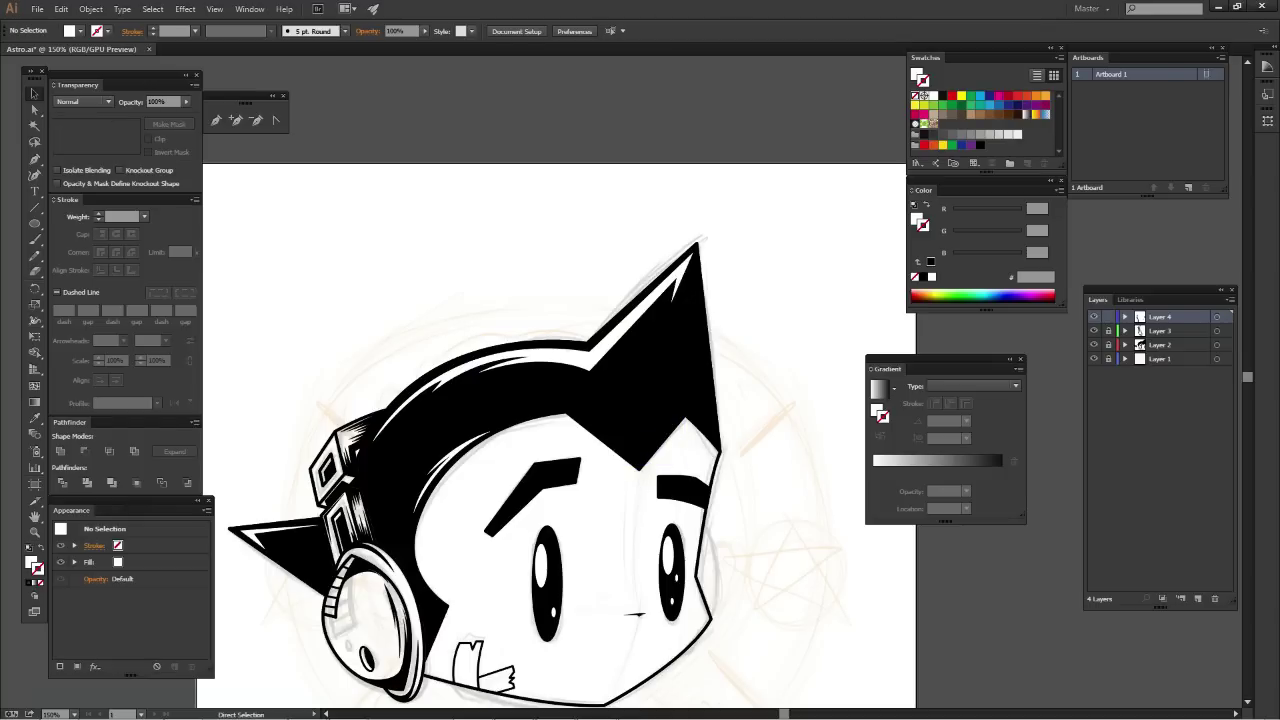
Zoom in on the upper goggle box and set the fill colour to black
drag(560, 450, 640, 270)
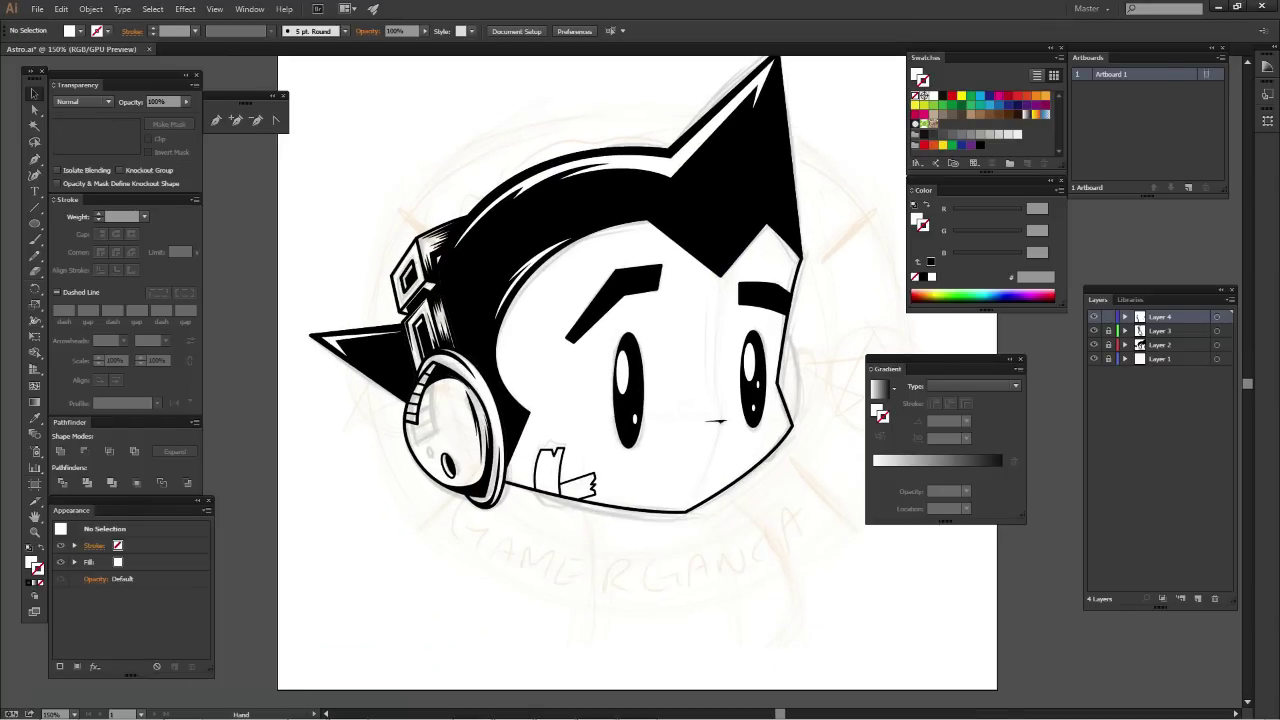
drag(640, 400, 629, 410)
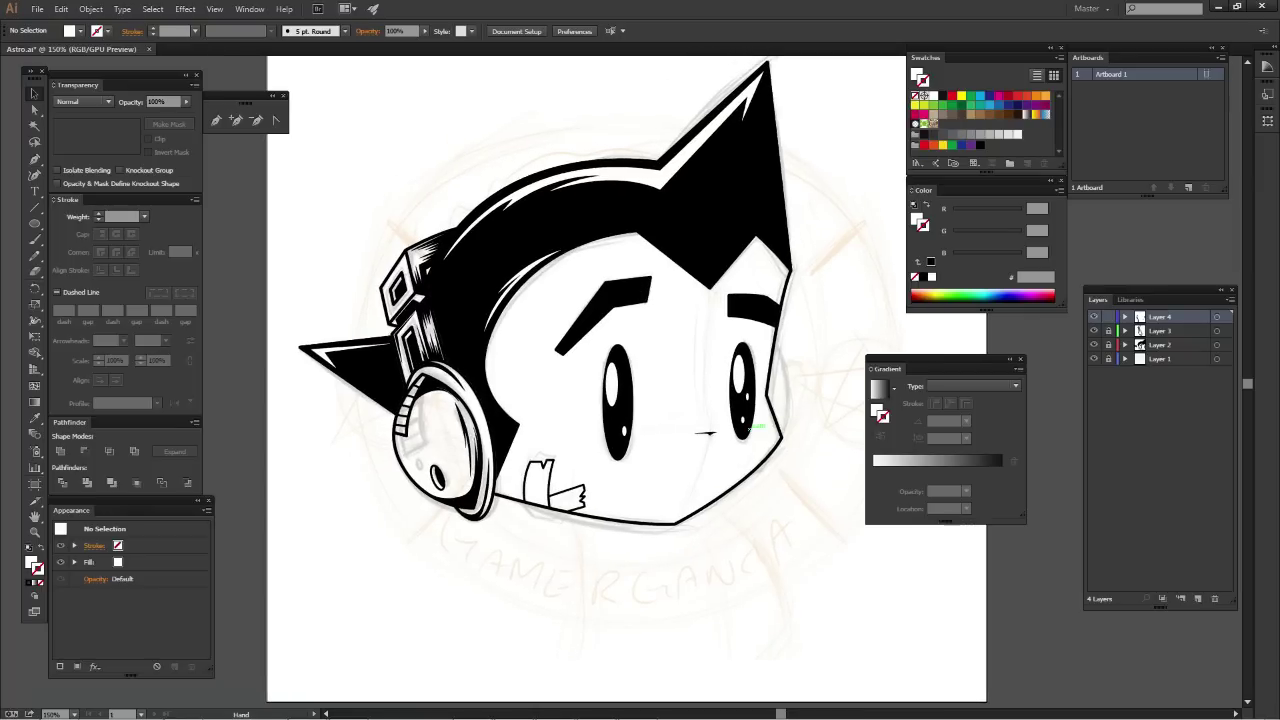
drag(560, 380, 705, 445)
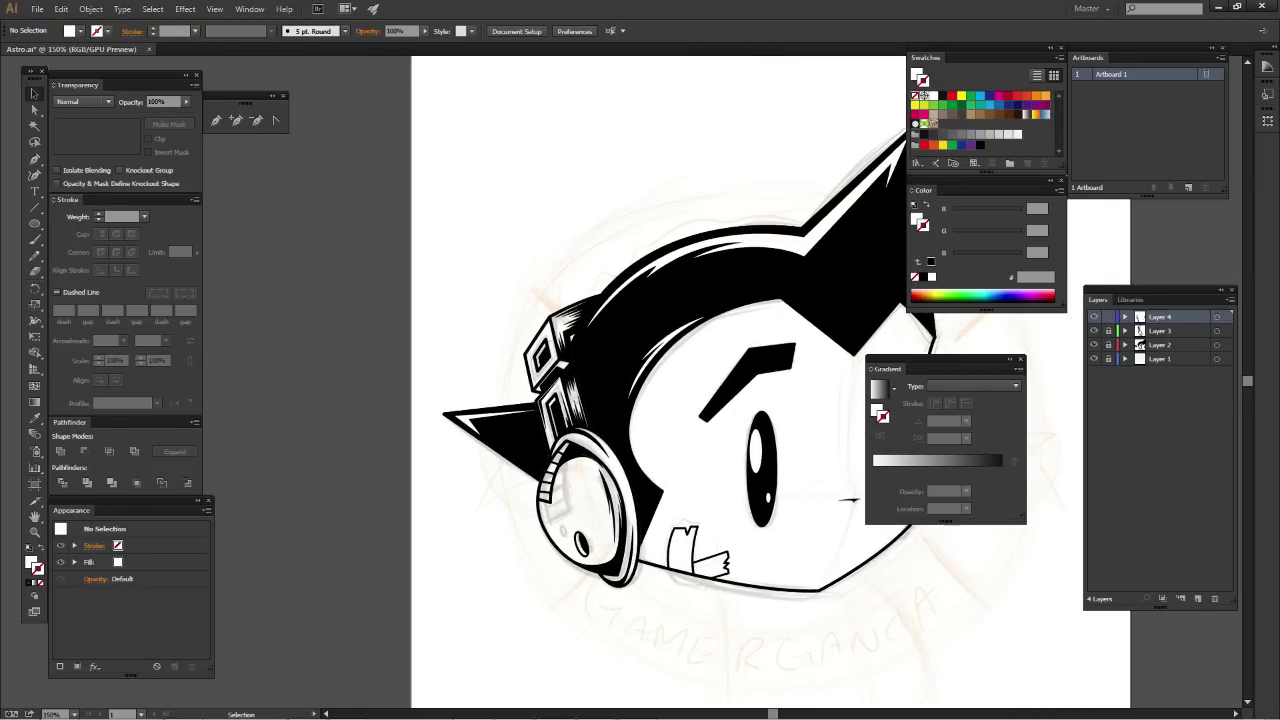
scroll(674, 428, up, 4)
scroll(674, 428, up, 3)
drag(560, 380, 680, 495)
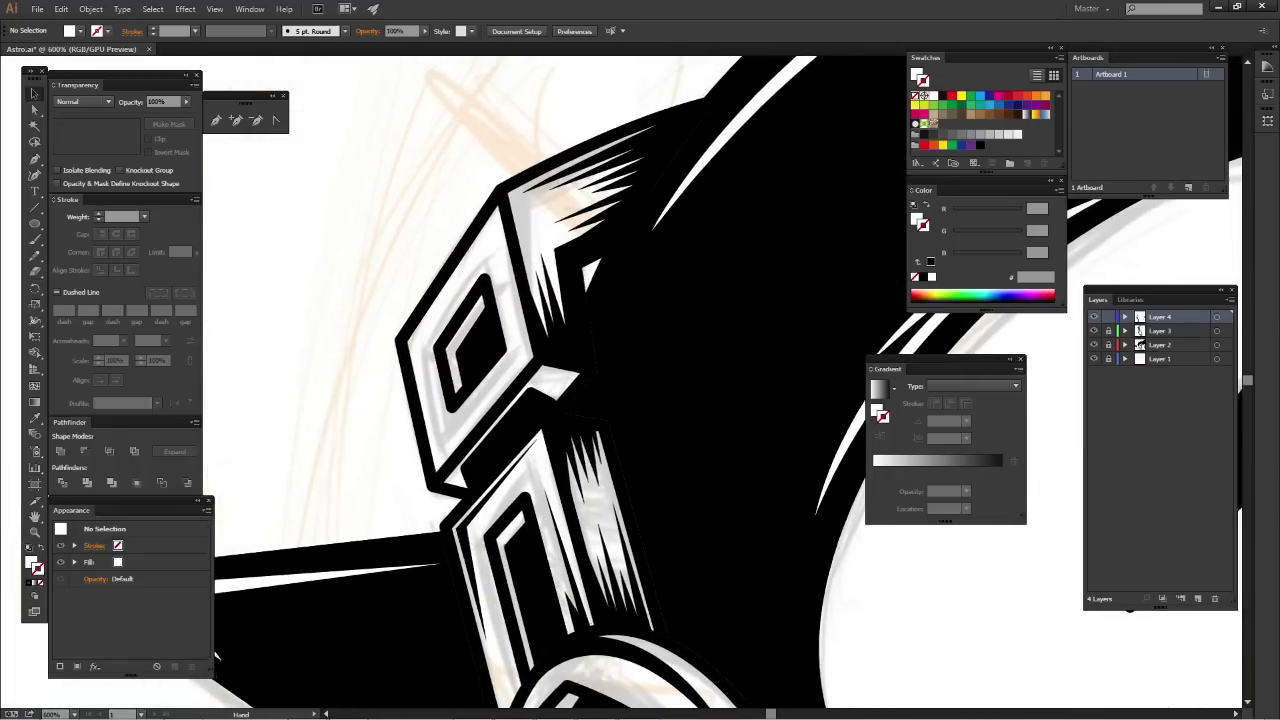
scroll(692, 338, up, 1)
key(p)
scroll(692, 338, up, 1)
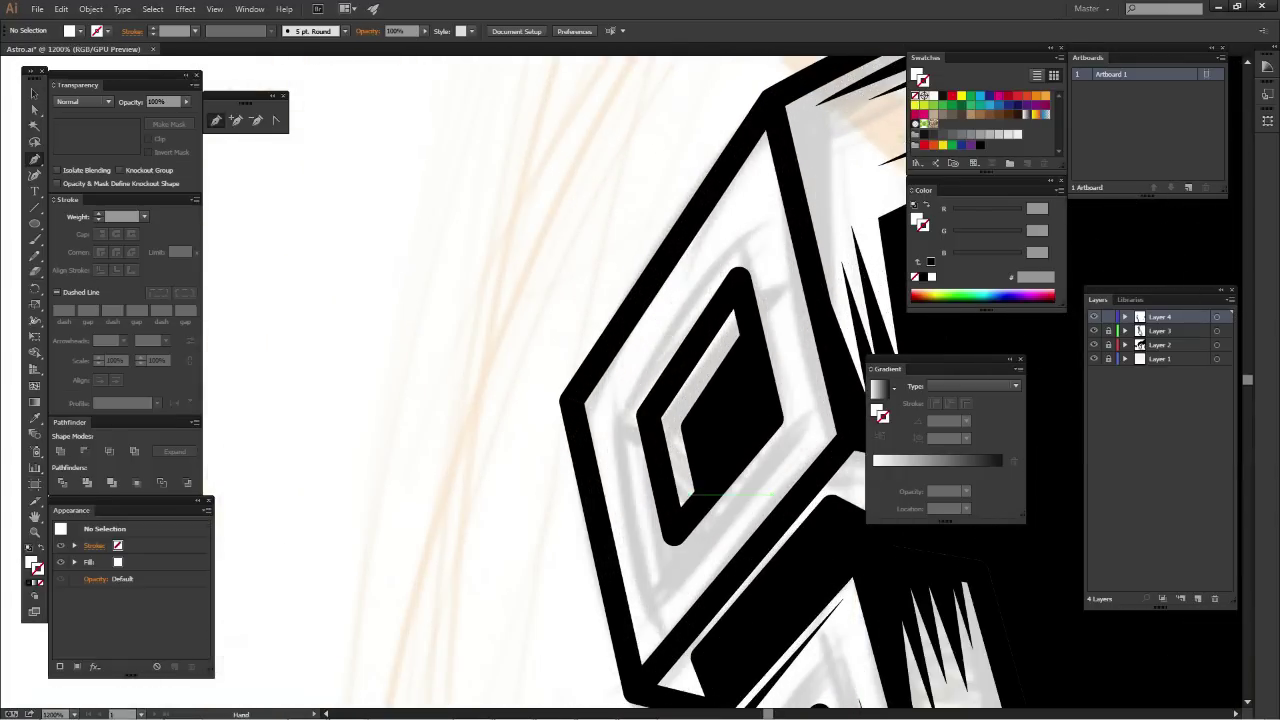
drag(700, 450, 643, 342)
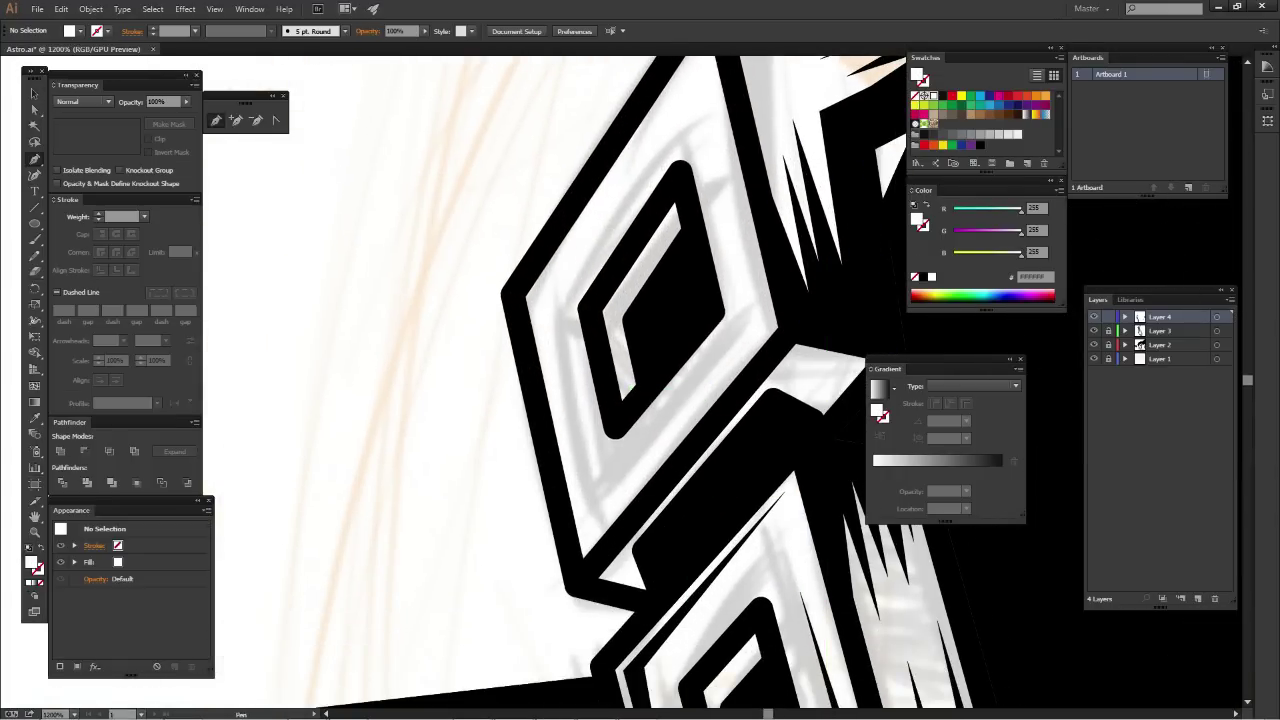
click(980, 145)
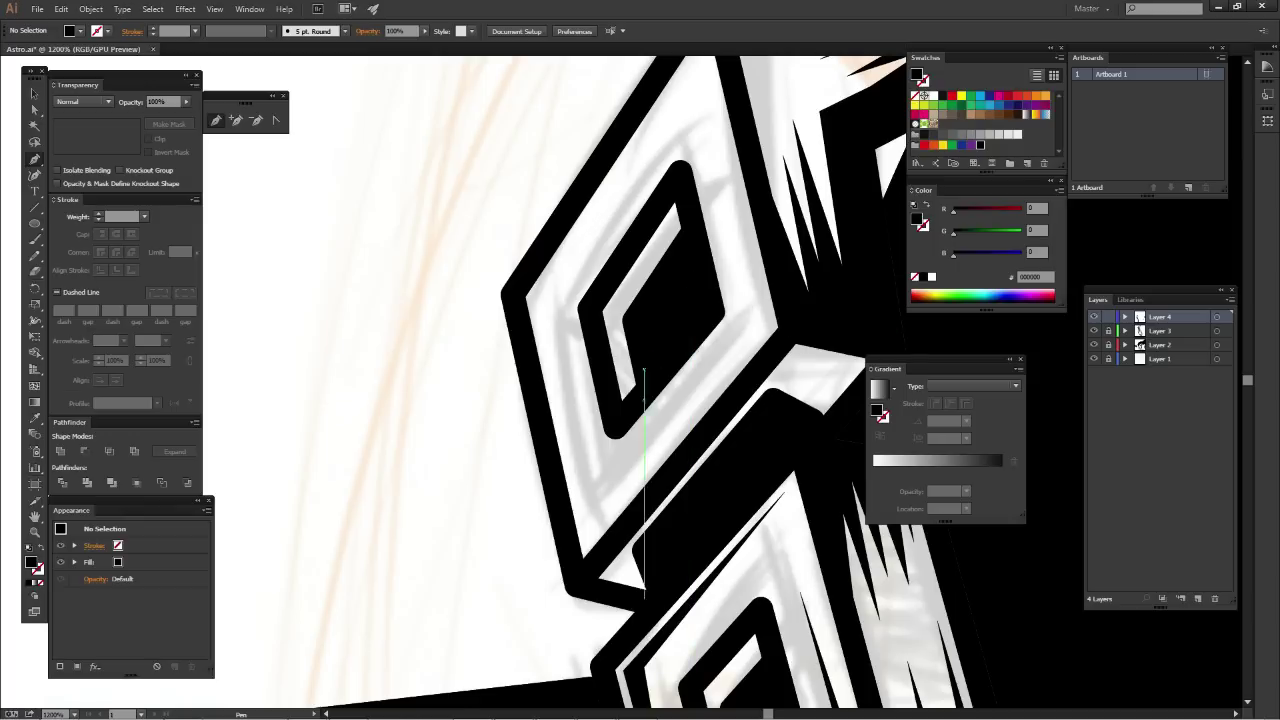
Draw a closed thin black stripe along the goggle box's white rim
drag(644, 370, 692, 380)
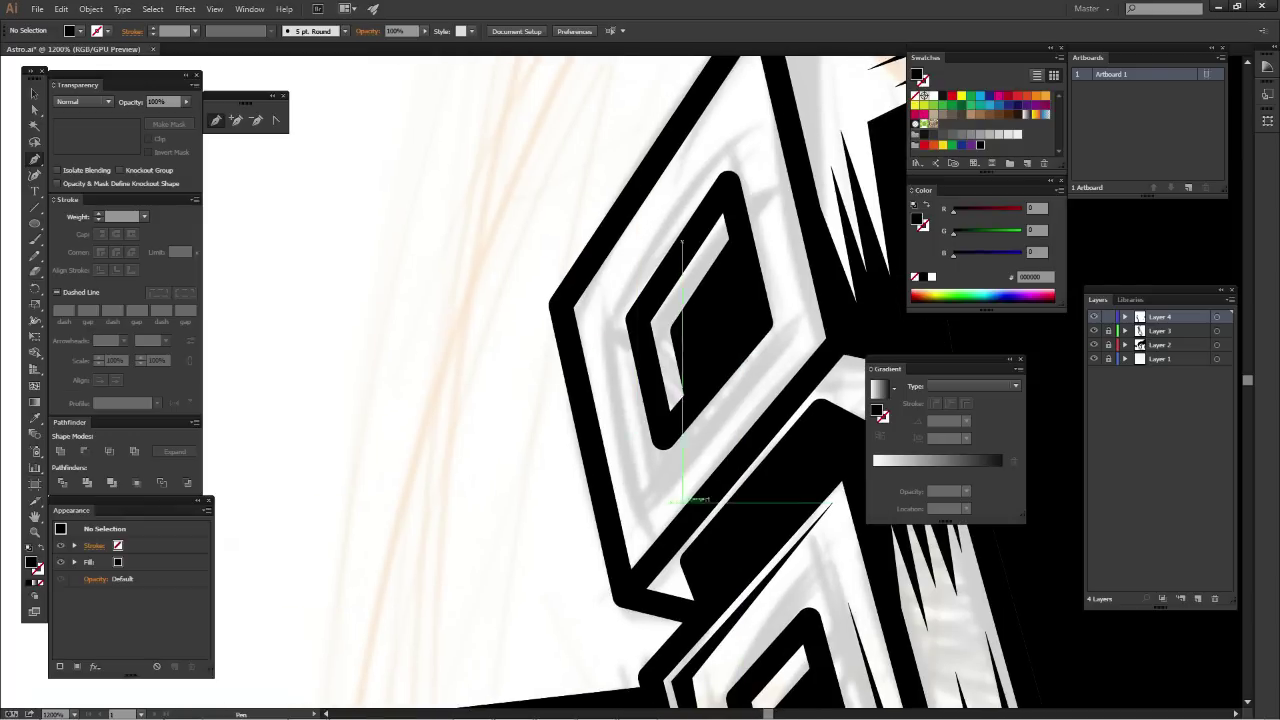
click(805, 350)
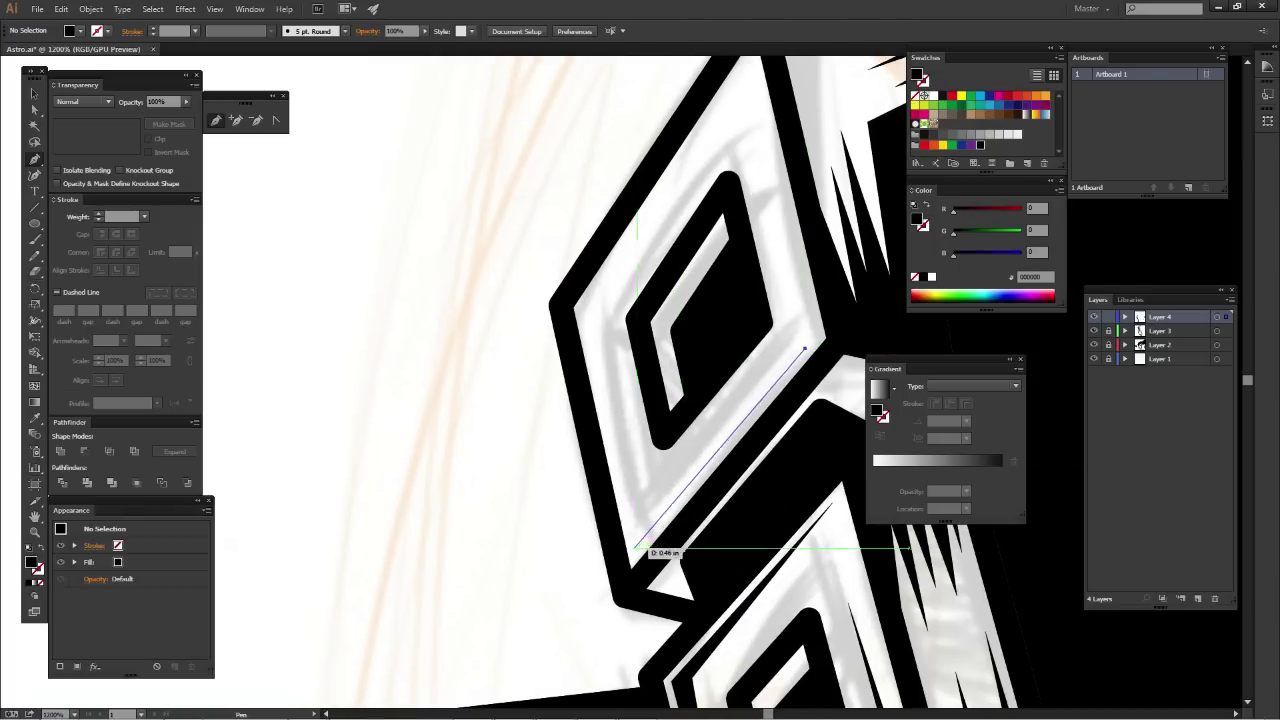
click(637, 546)
click(584, 311)
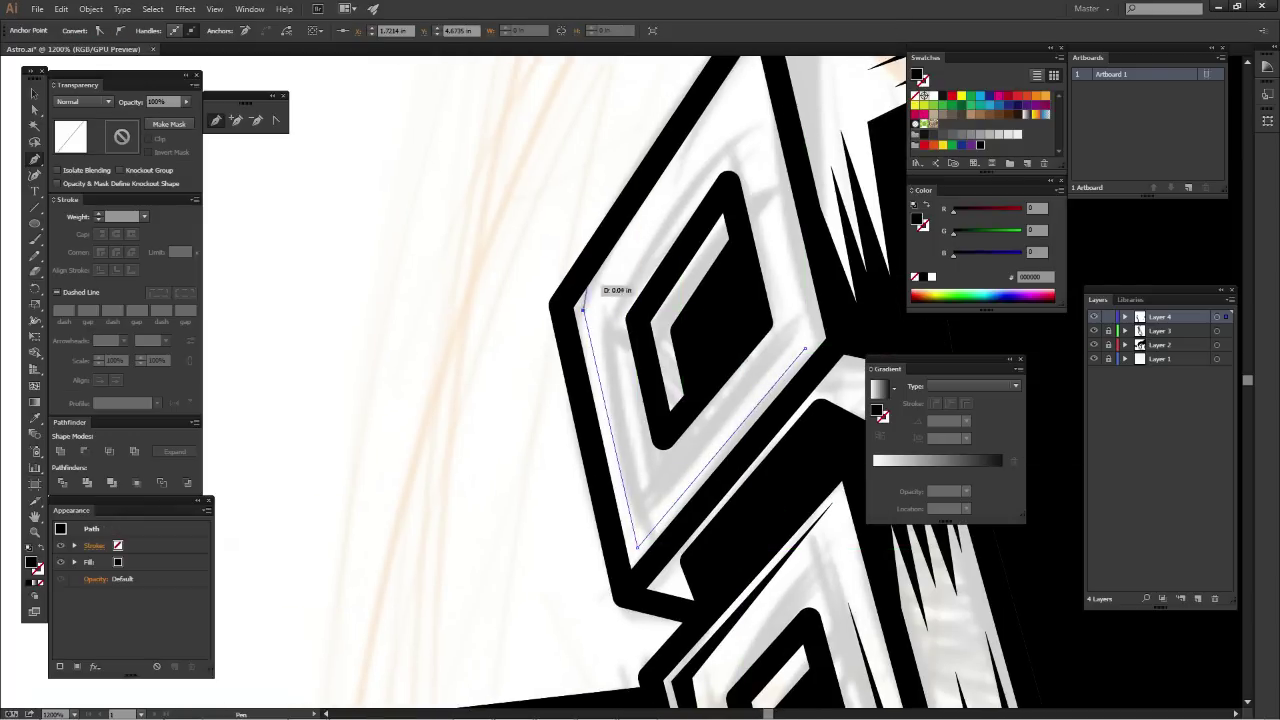
click(731, 87)
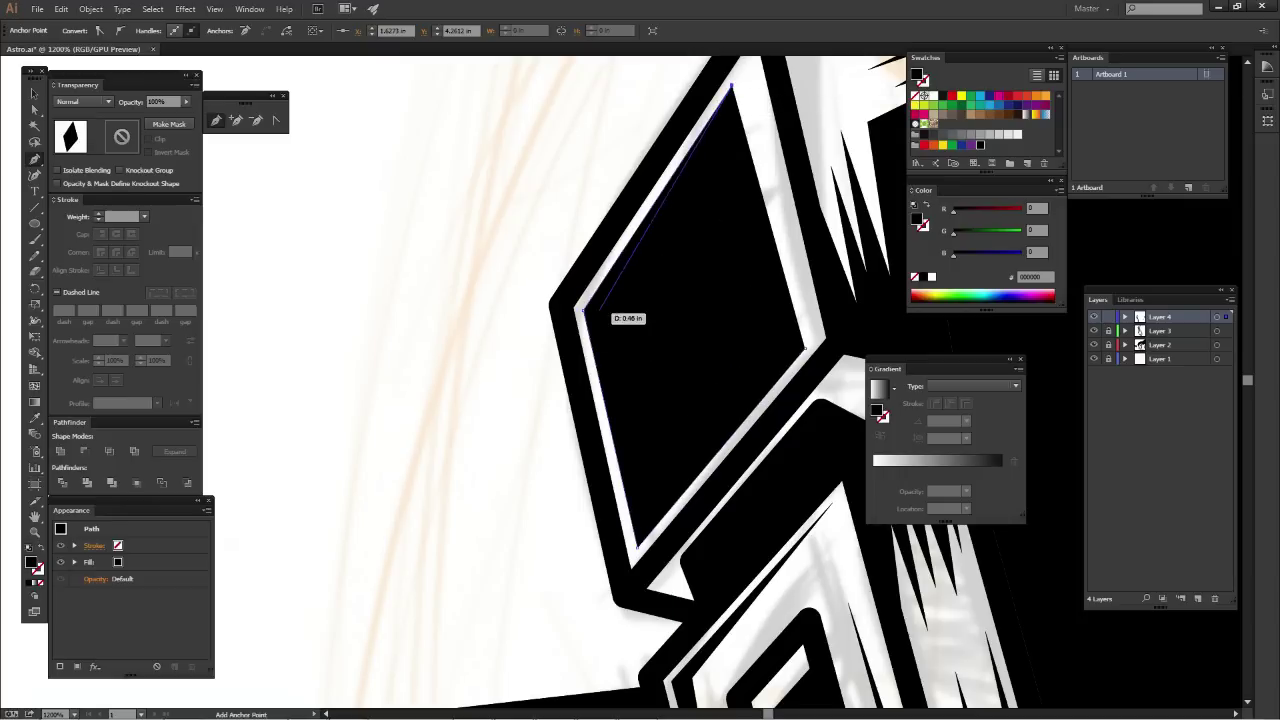
click(600, 317)
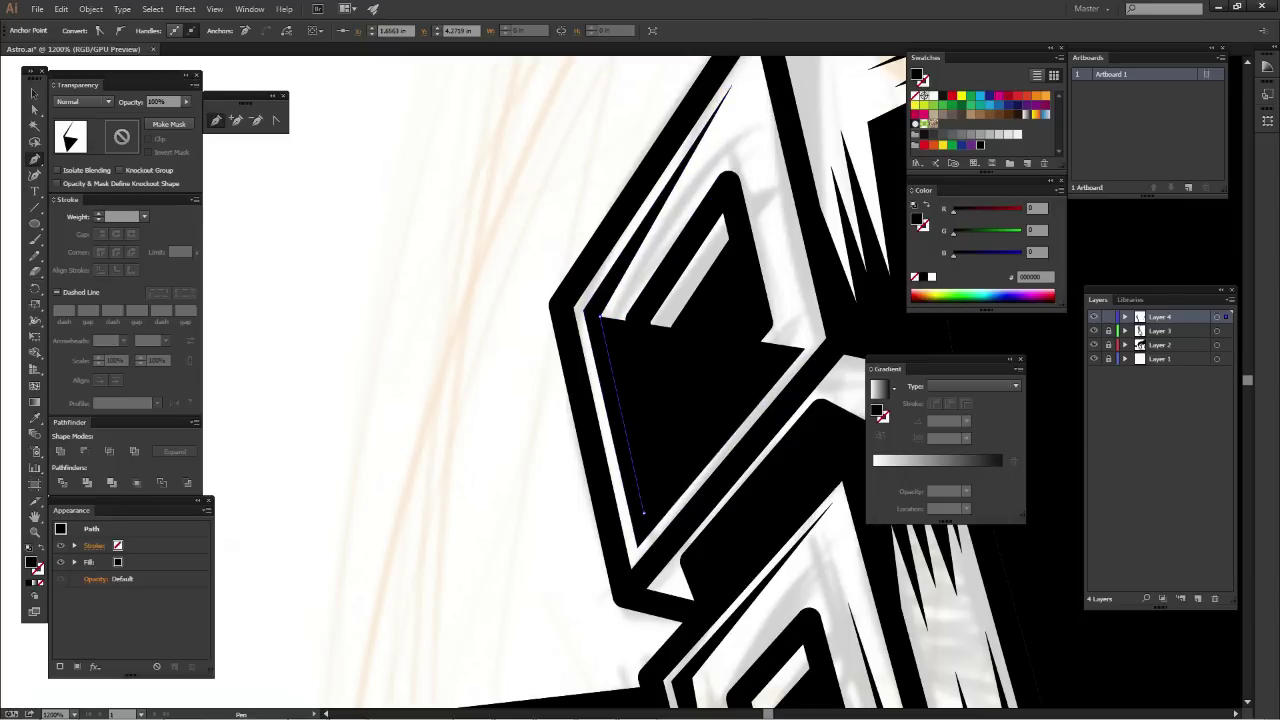
click(642, 509)
click(805, 350)
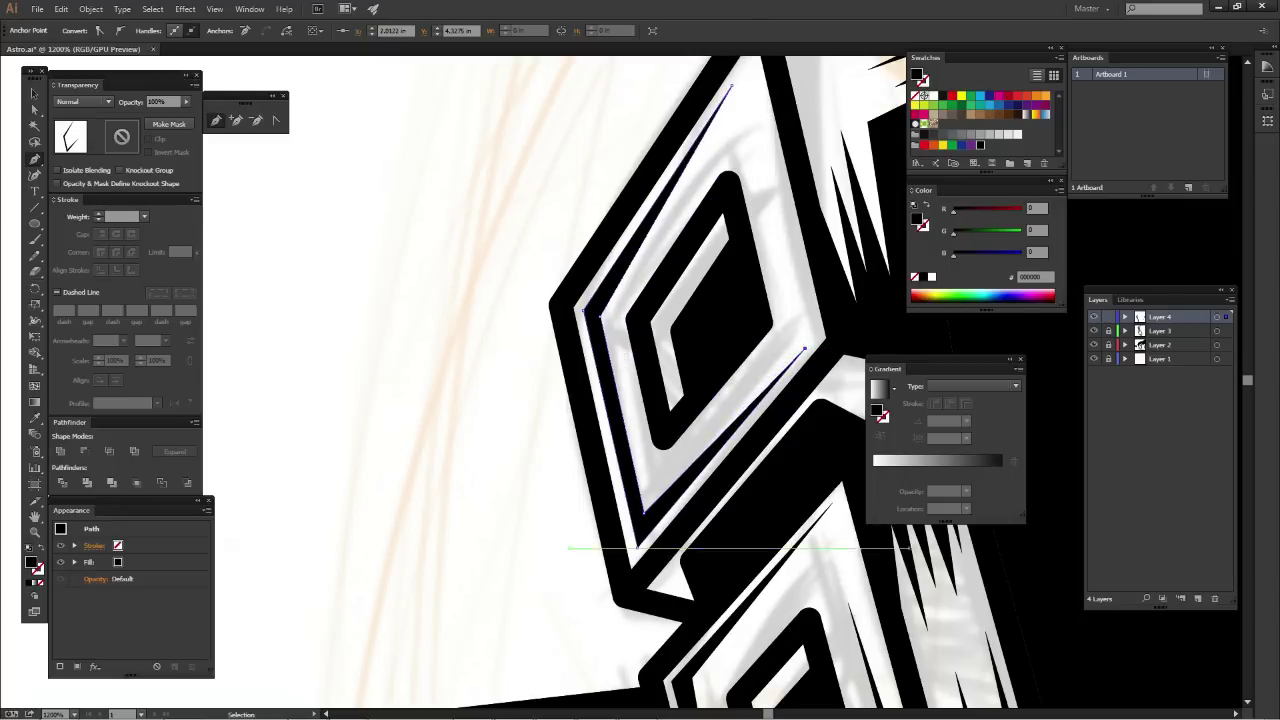
key(ctrl+shift+a)
drag(761, 309, 581, 477)
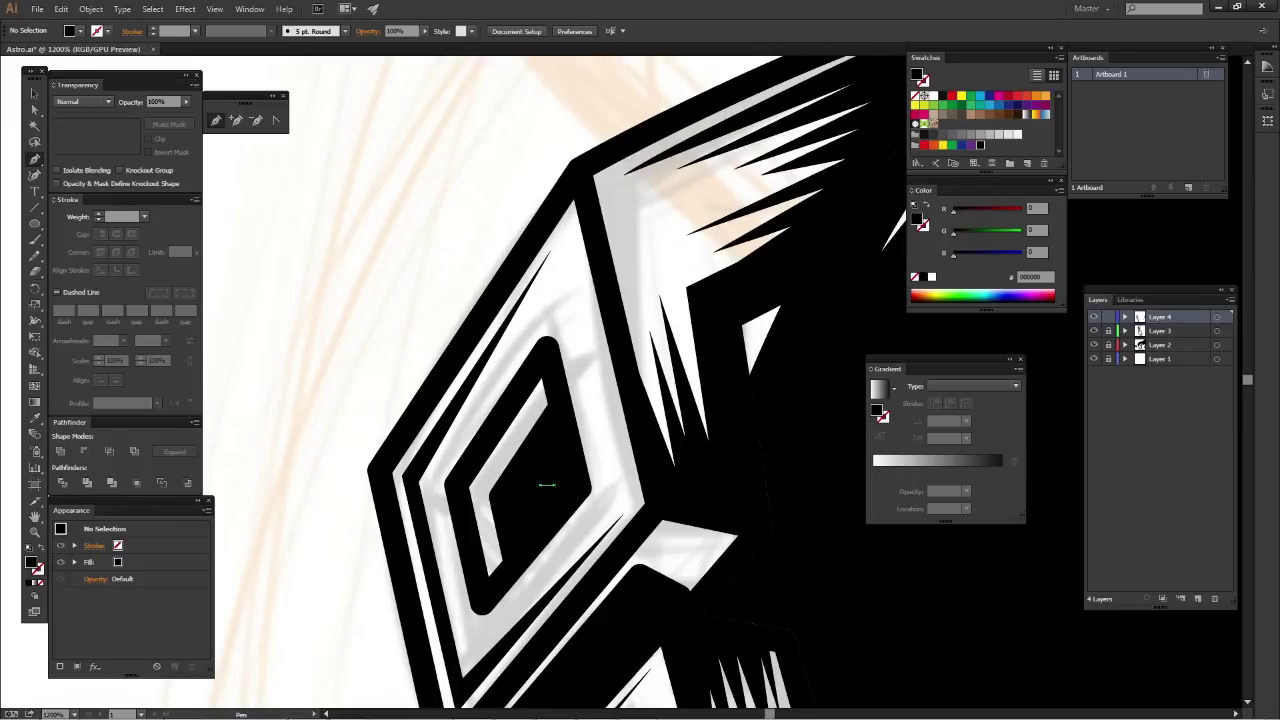
Zoom to 800% on the headphone's segmented lower rim
key(ctrl+minus)
key(ctrl+minus)
key(ctrl+minus)
key(ctrl+minus)
key(ctrl+minus)
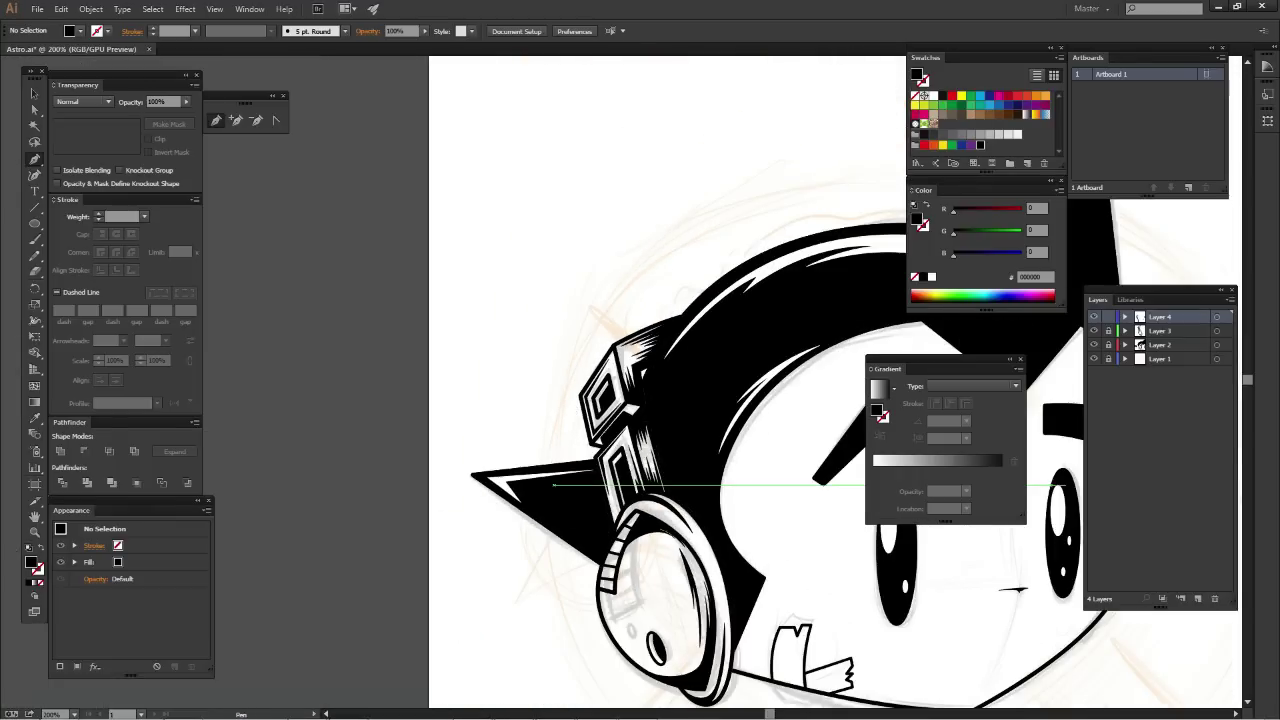
key(ctrl+minus)
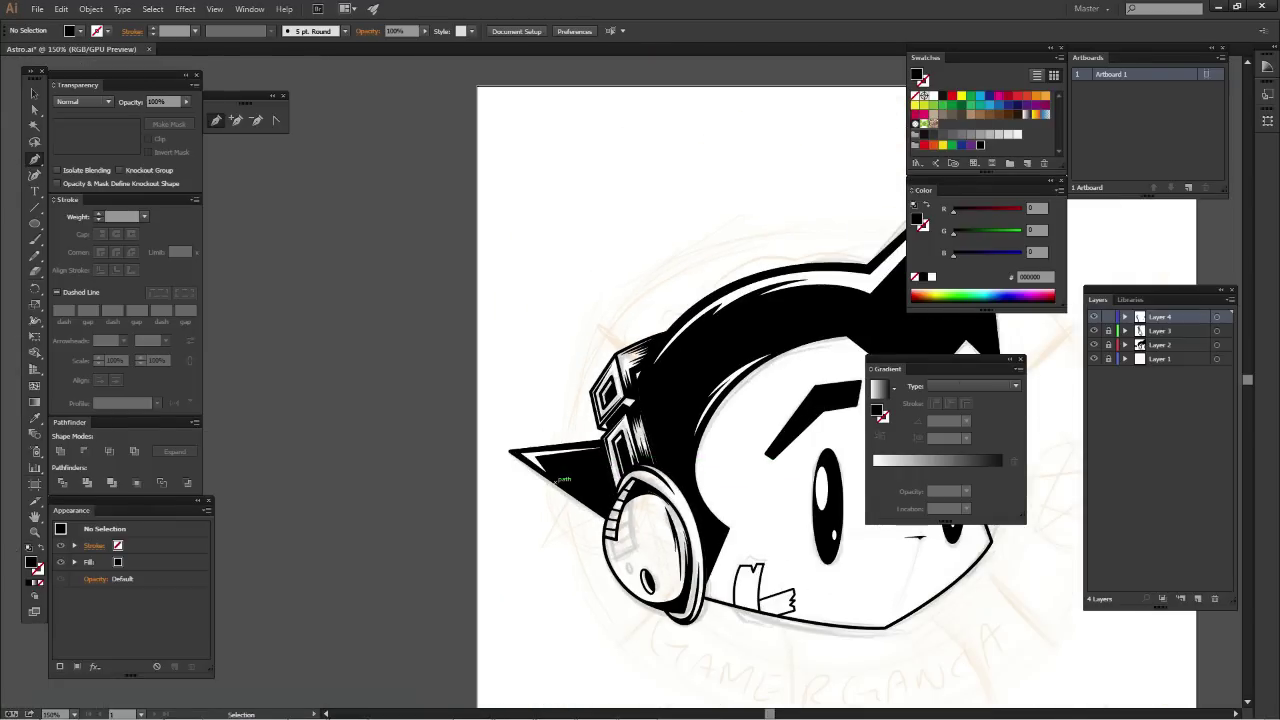
key(ctrl+plus)
ctrl+click(603, 453)
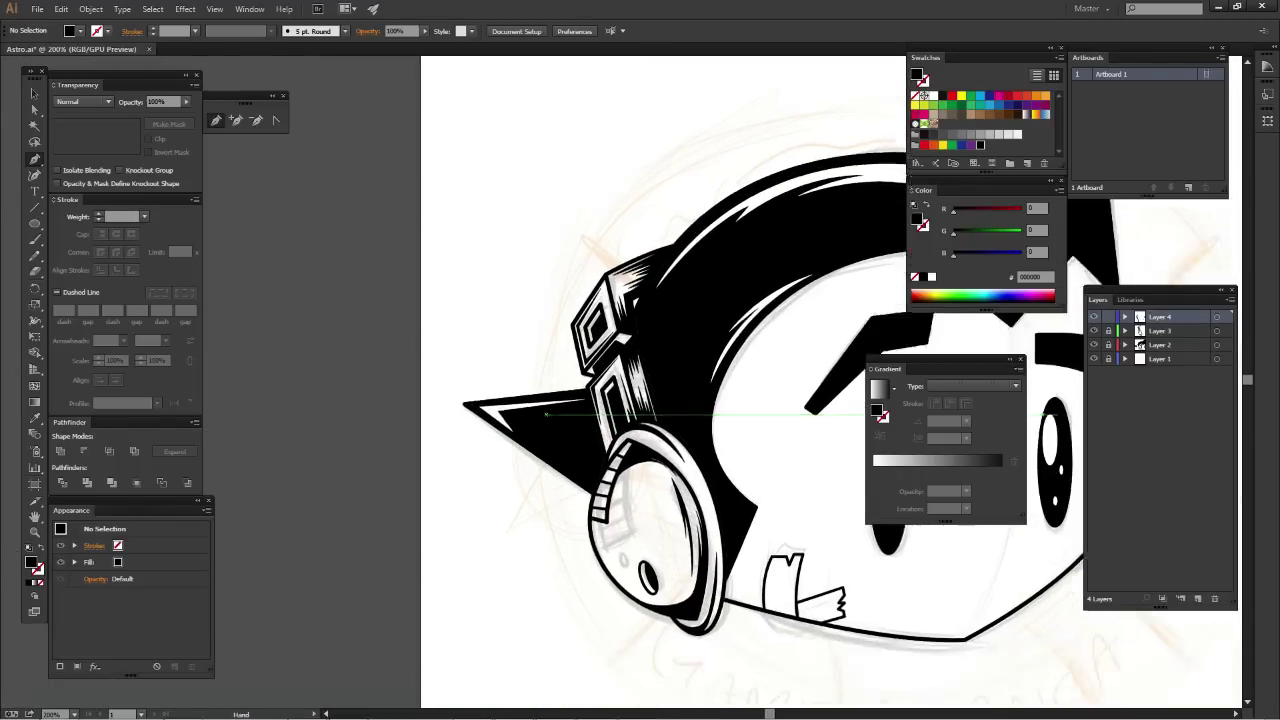
ctrl+click(603, 453)
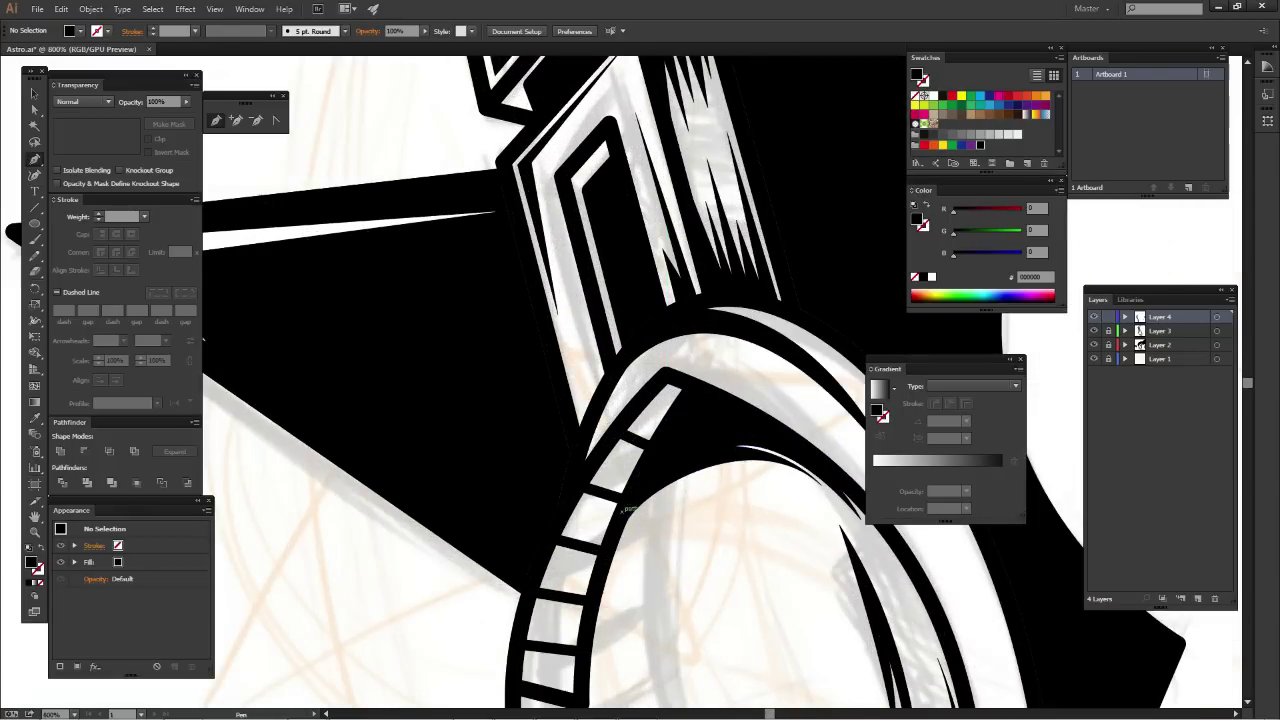
drag(621, 508, 622, 376)
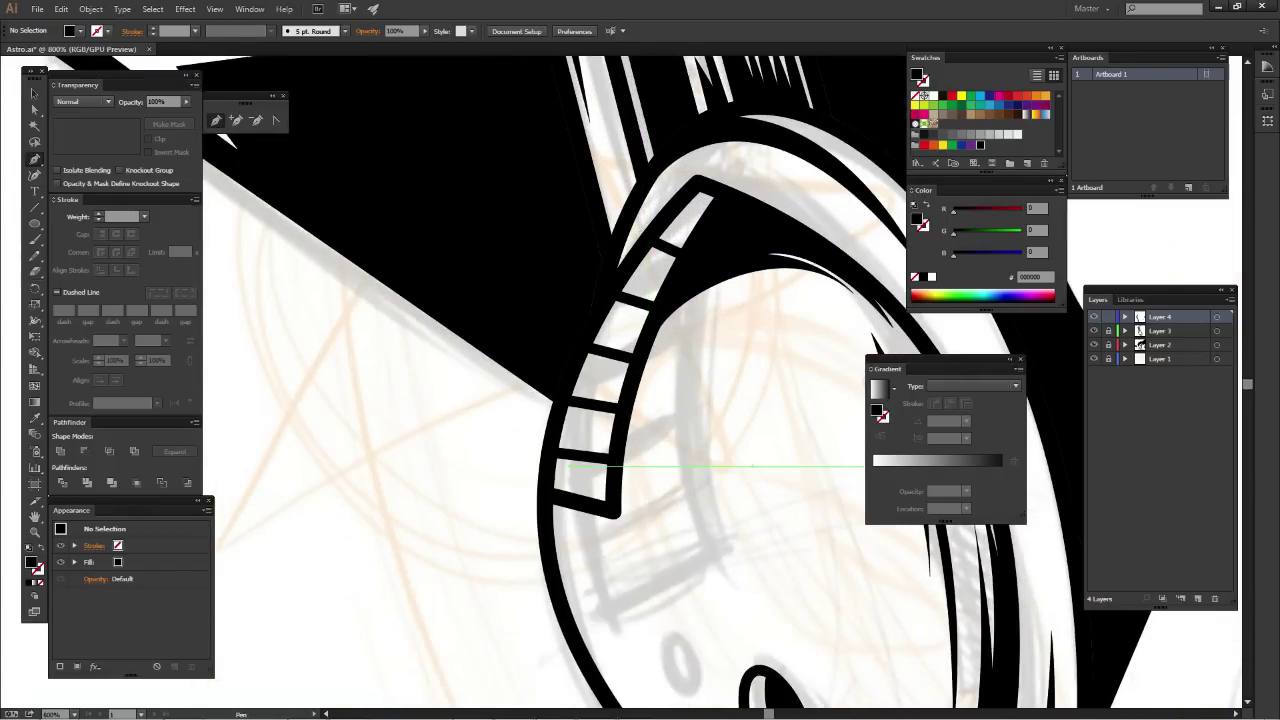
drag(610, 297, 550, 447)
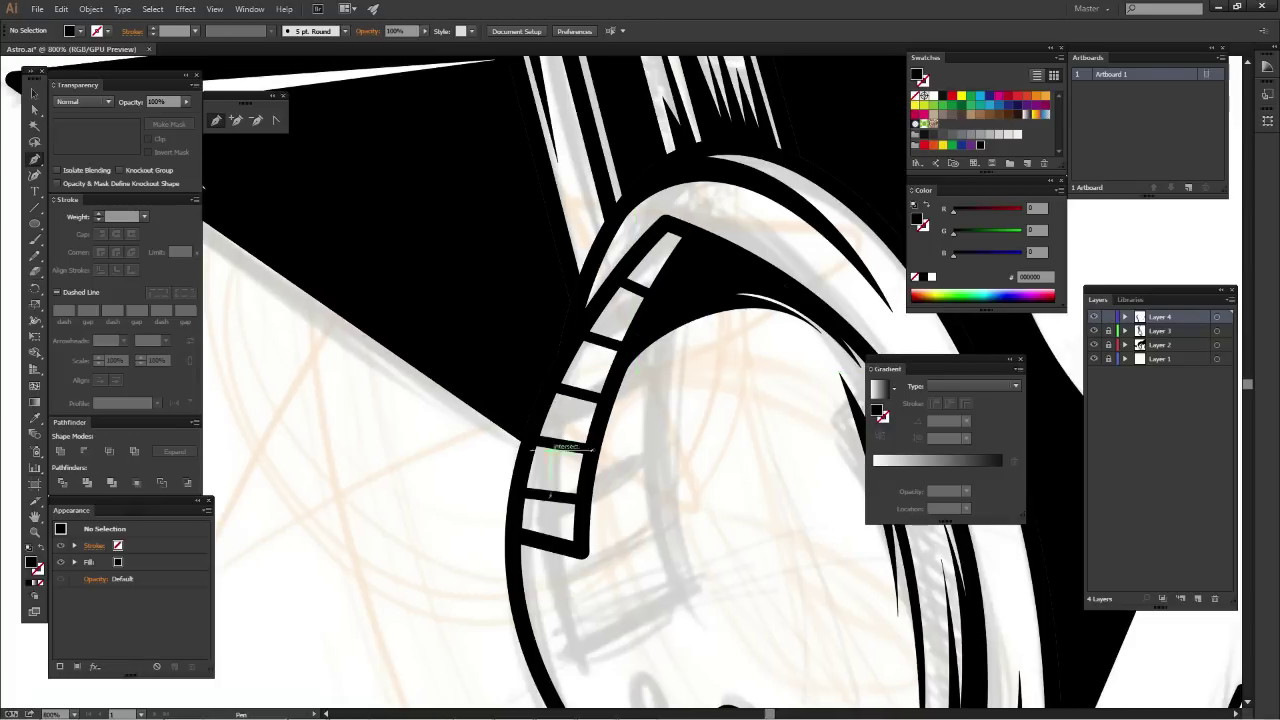
Draw a closed thin black curved stripe along the ladder rim, then zoom out
click(540, 537)
drag(540, 537, 495, 645)
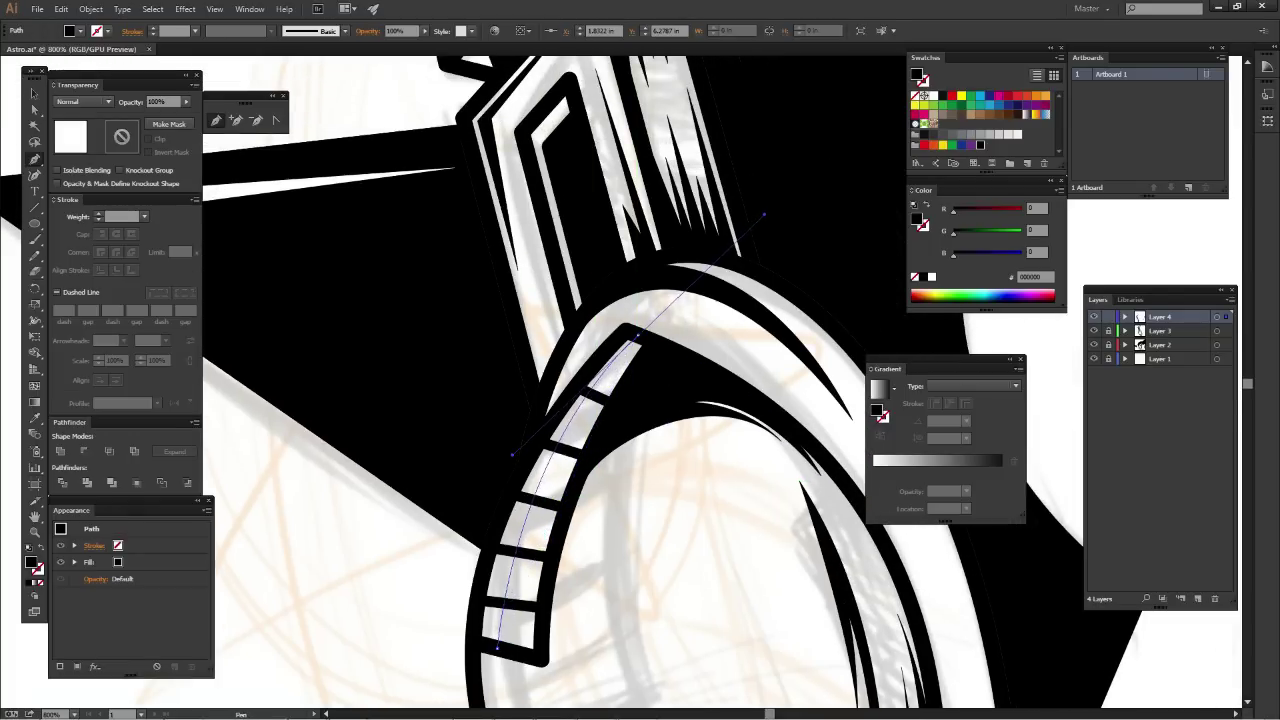
mouse_move(636, 333)
mouse_down()
mouse_move(763, 214)
mouse_move(641, 333)
mouse_move(657, 174)
mouse_up()
drag(508, 482, 507, 645)
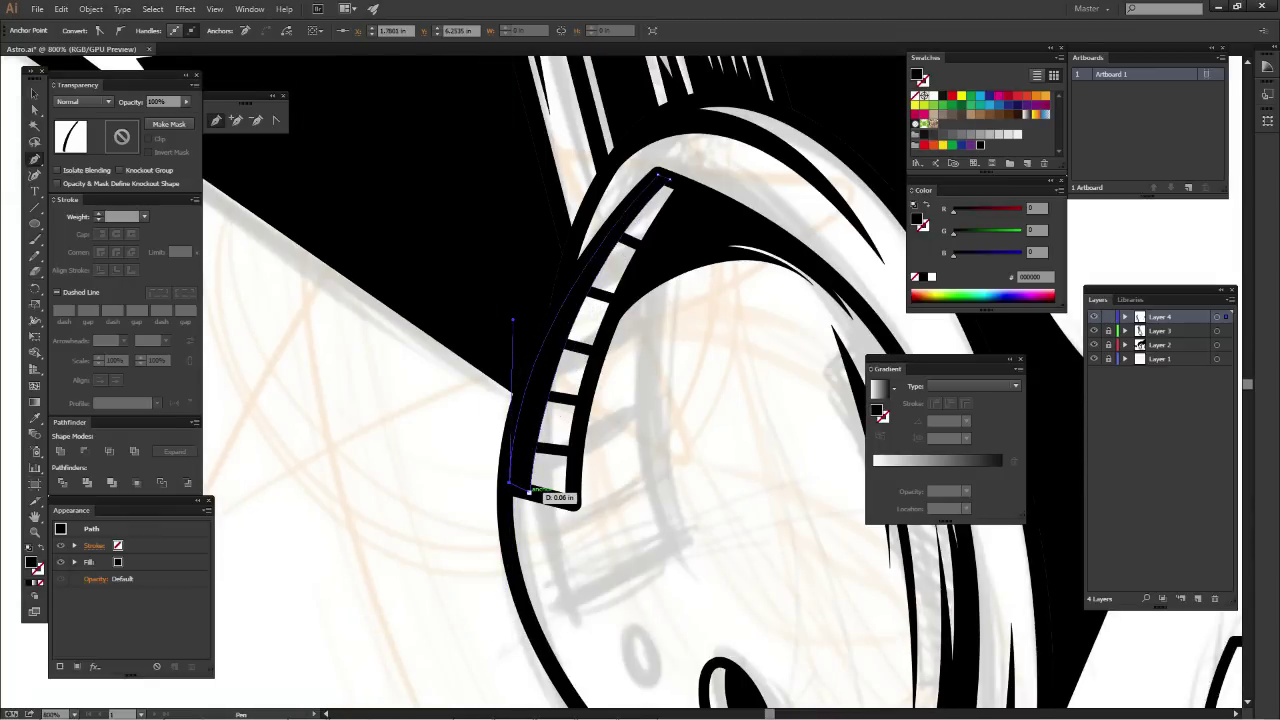
click(528, 492)
key(ctrl+shift+a)
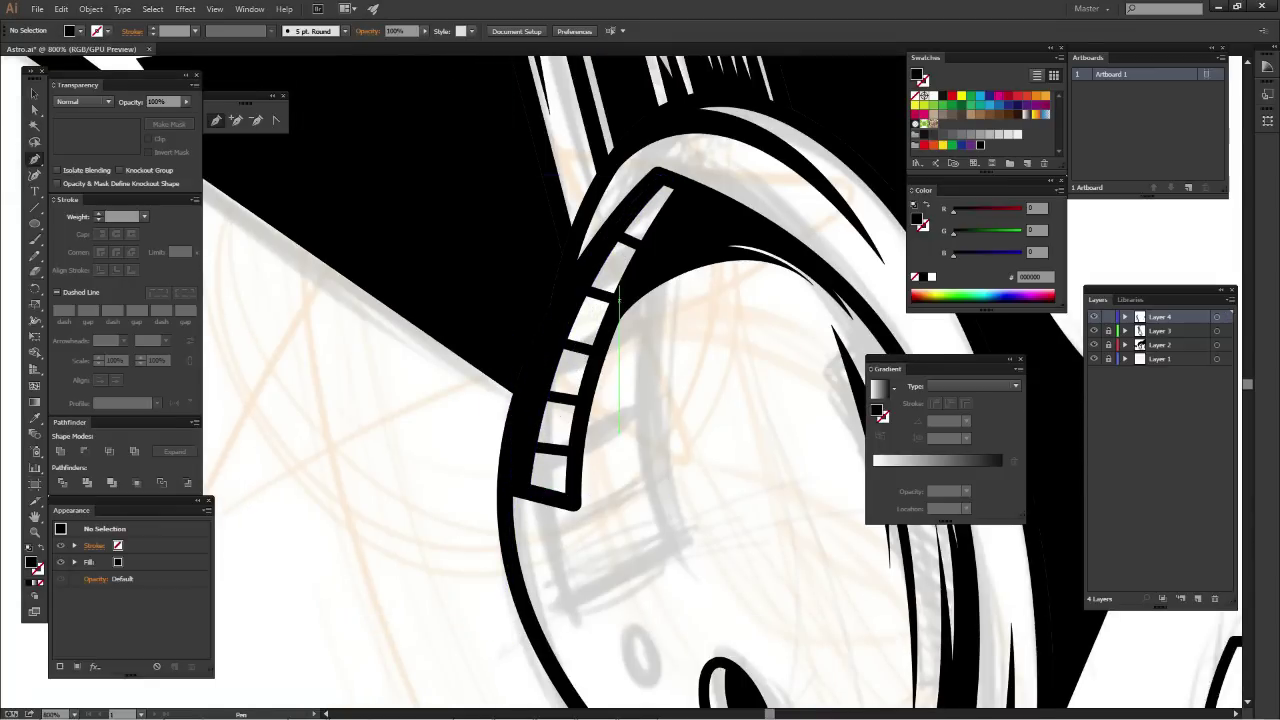
key(ctrl+minus)
key(ctrl+minus)
key(ctrl+minus)
key(ctrl+minus)
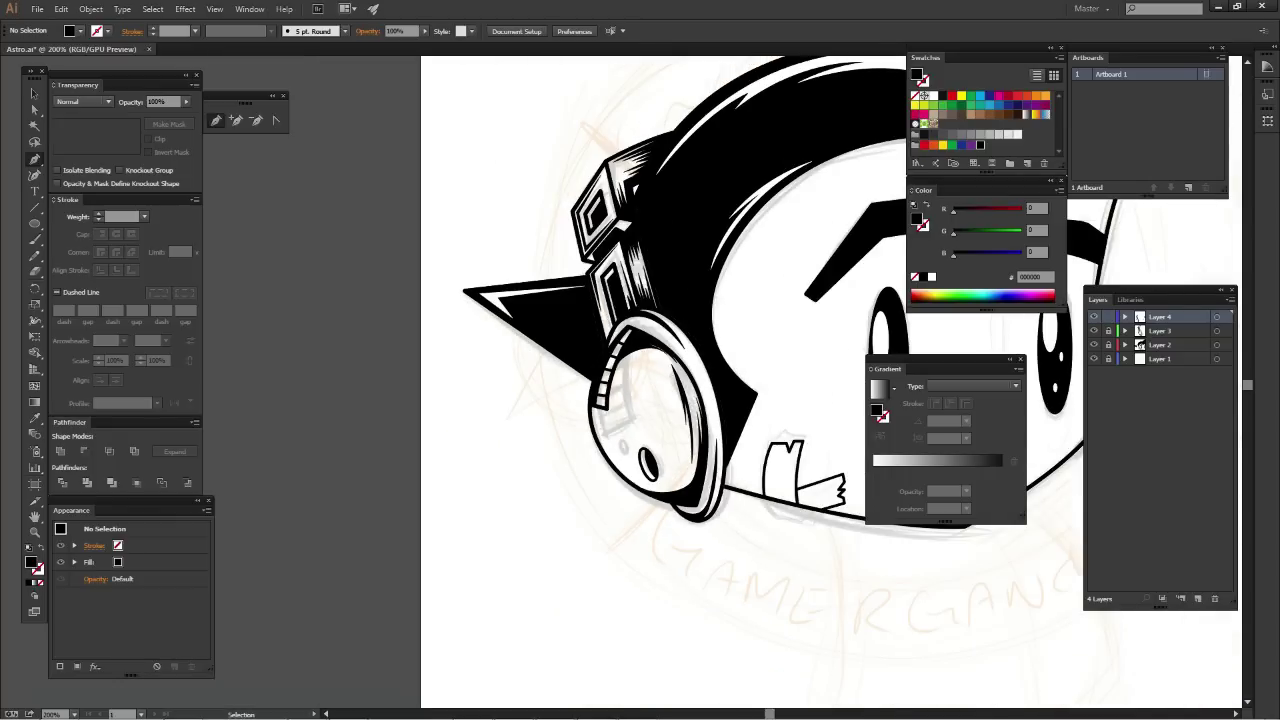
Delete the stray thin line on the band's left edge
scroll(620, 430, up, 3)
scroll(620, 430, up, 3)
key(v)
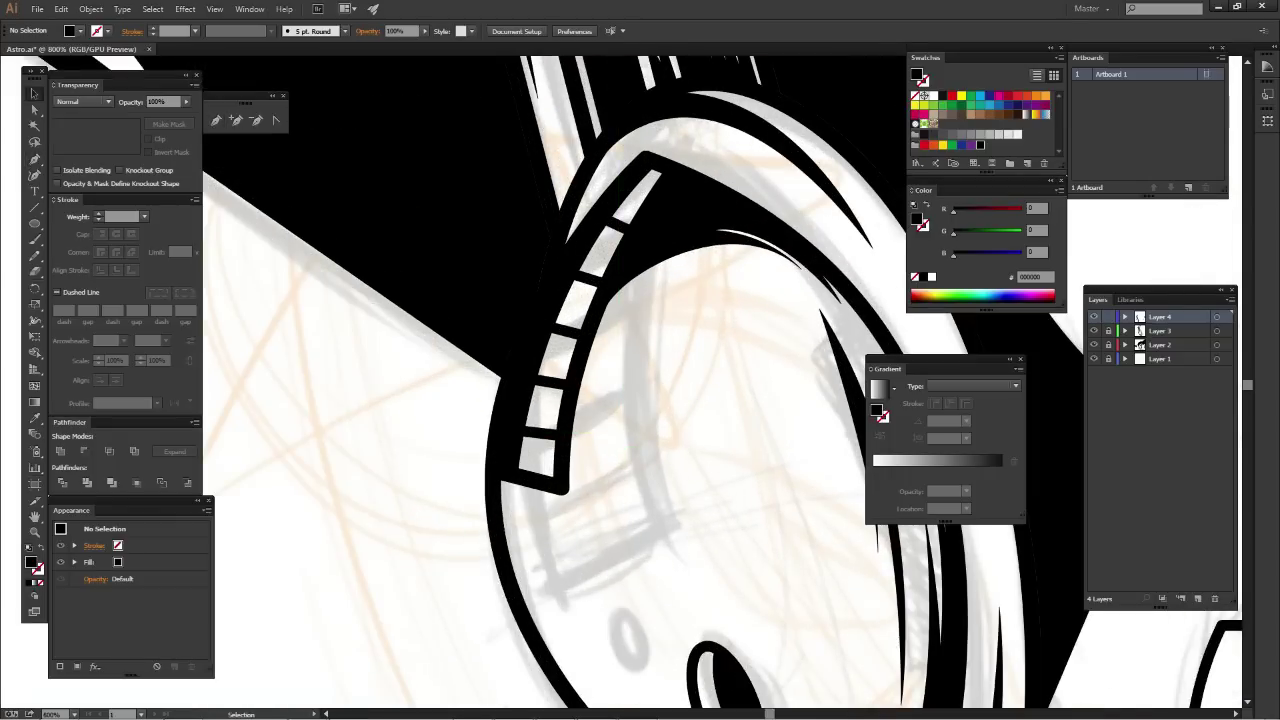
click(508, 400)
key(Delete)
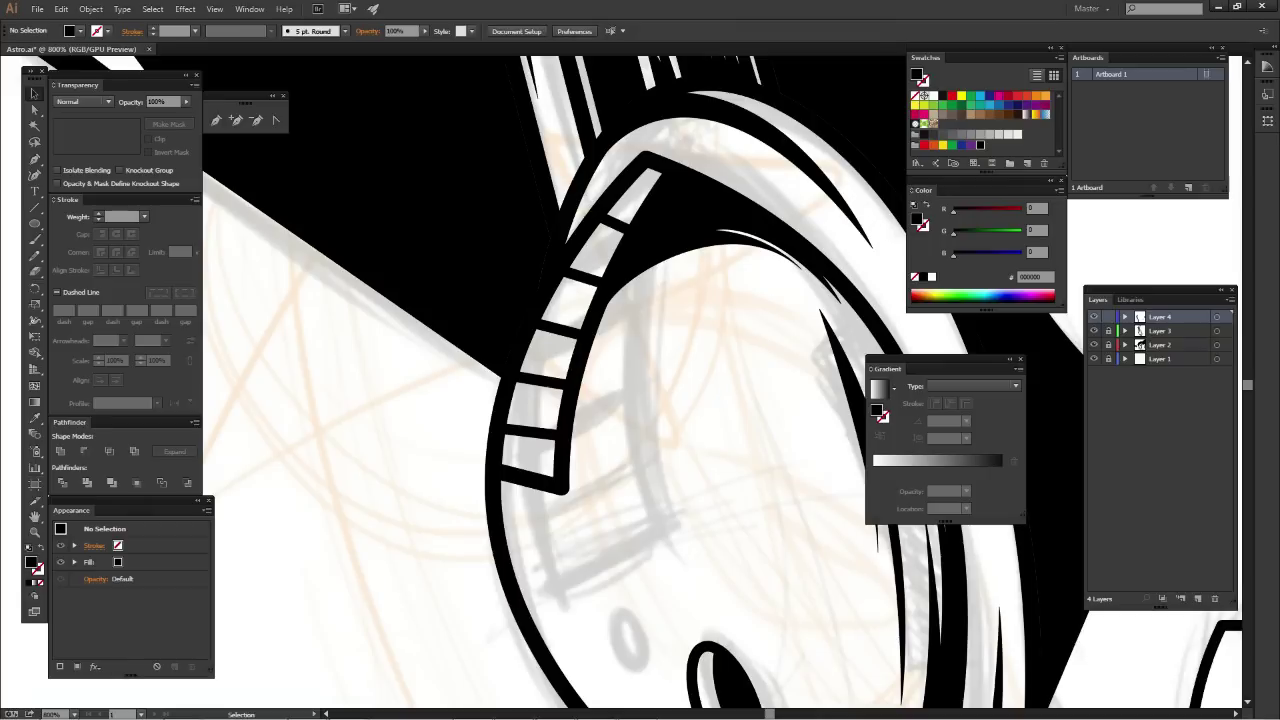
Zoom to 1600% on the ear hole and start a crescent path arcing over it
mouse_move(640, 420)
mouse_down()
mouse_move(610, 250)
mouse_move(560, 200)
mouse_up()
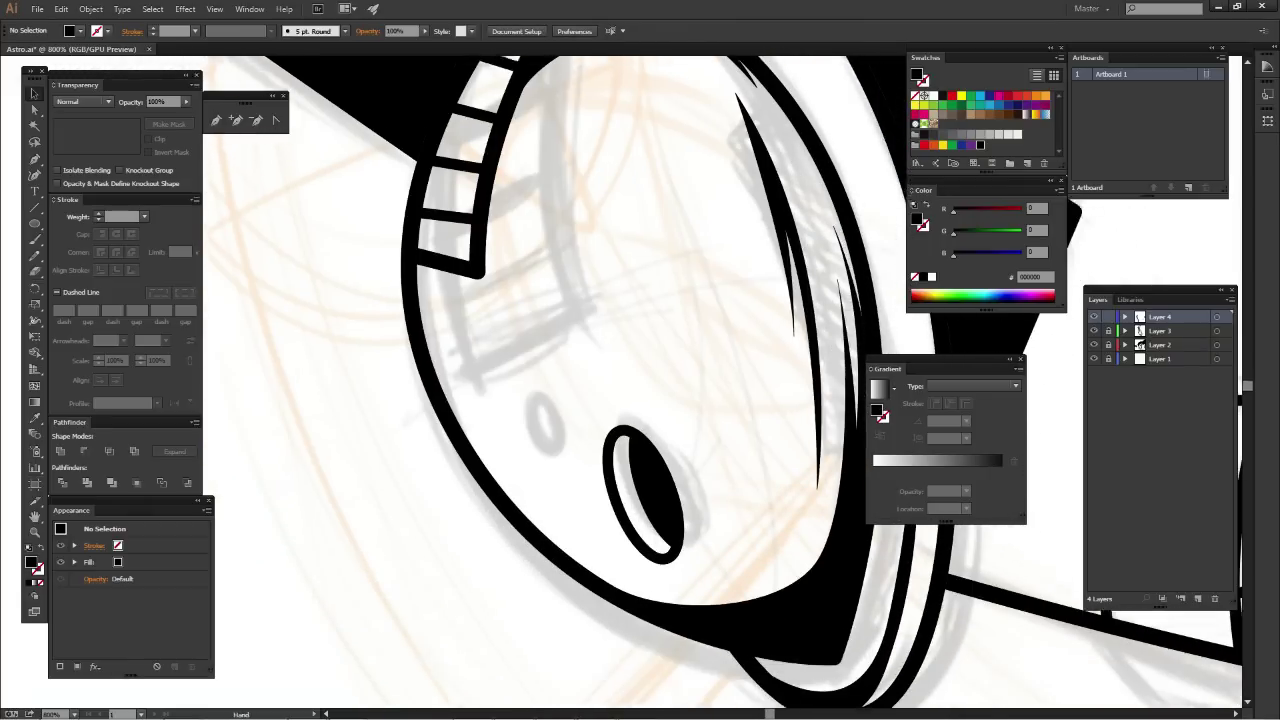
key(ctrl+equal)
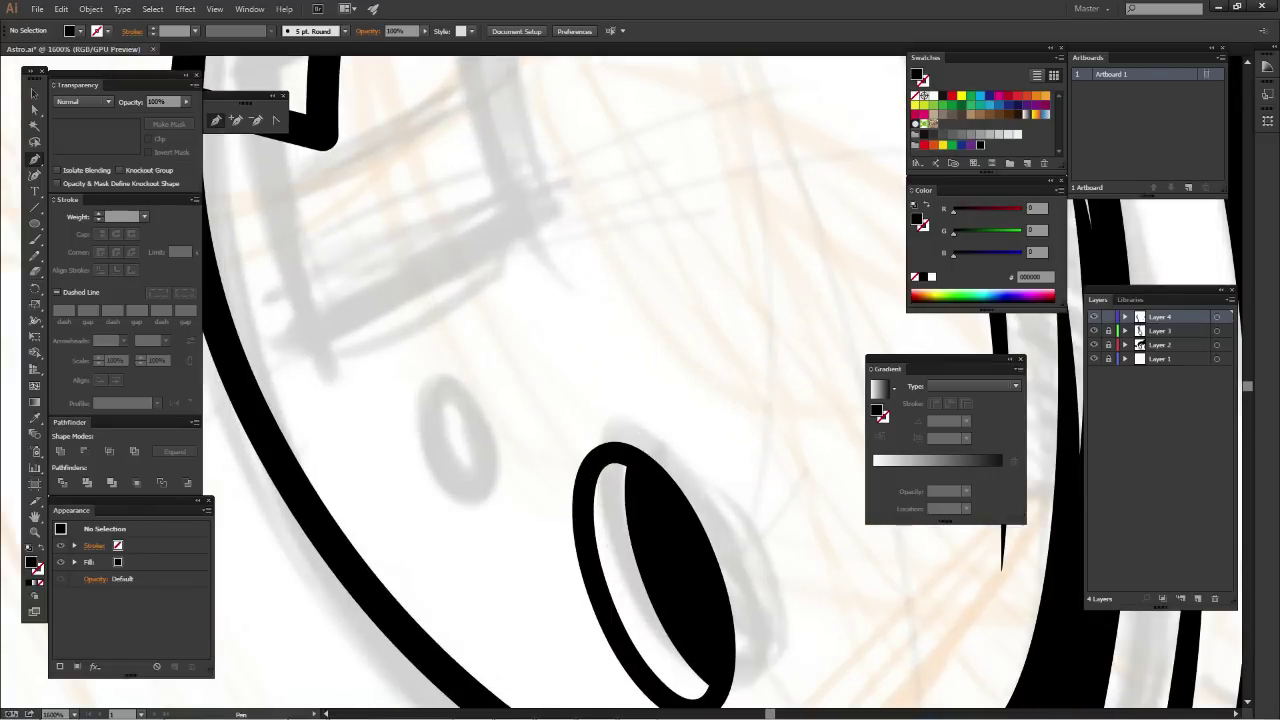
drag(557, 493, 666, 438)
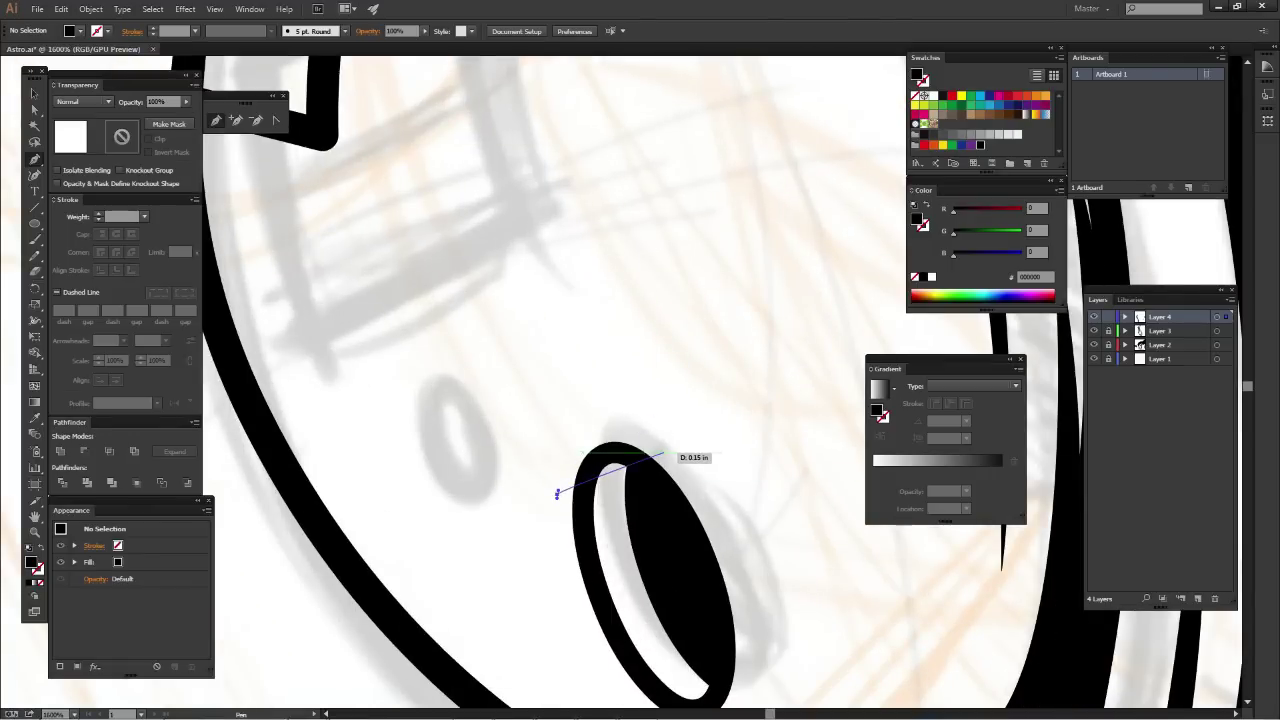
key(ctrl+z)
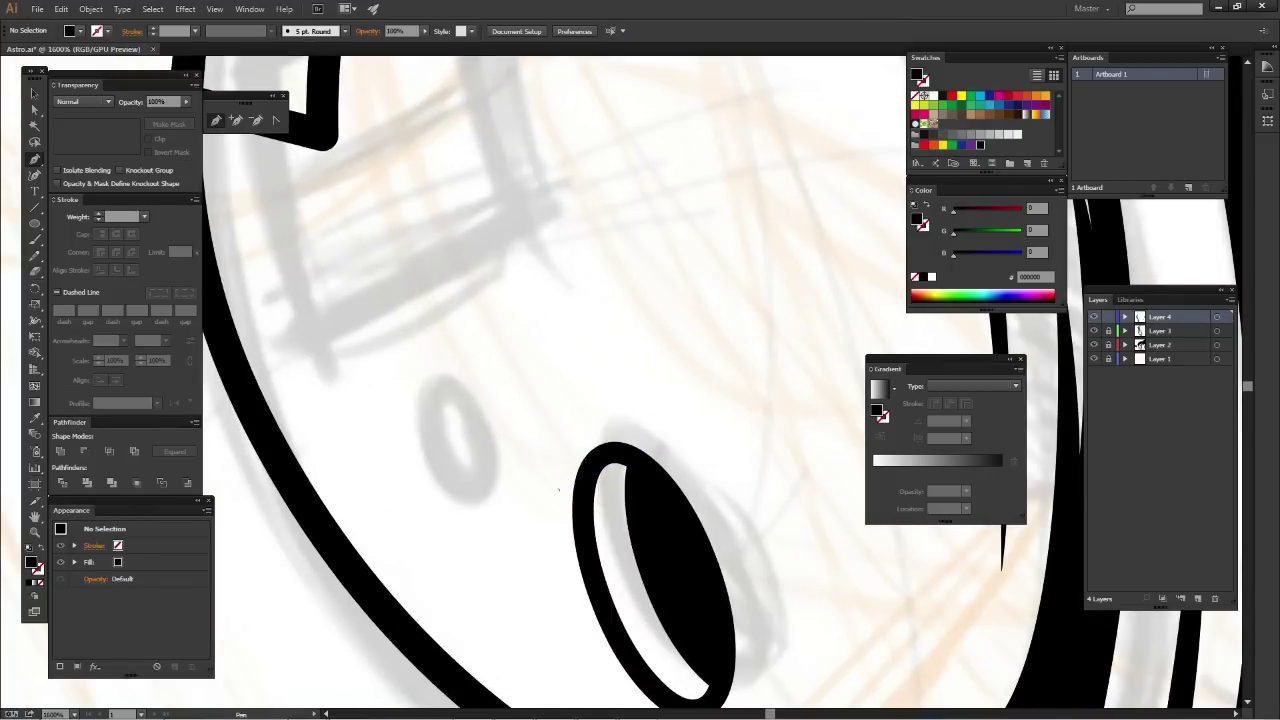
click(558, 490)
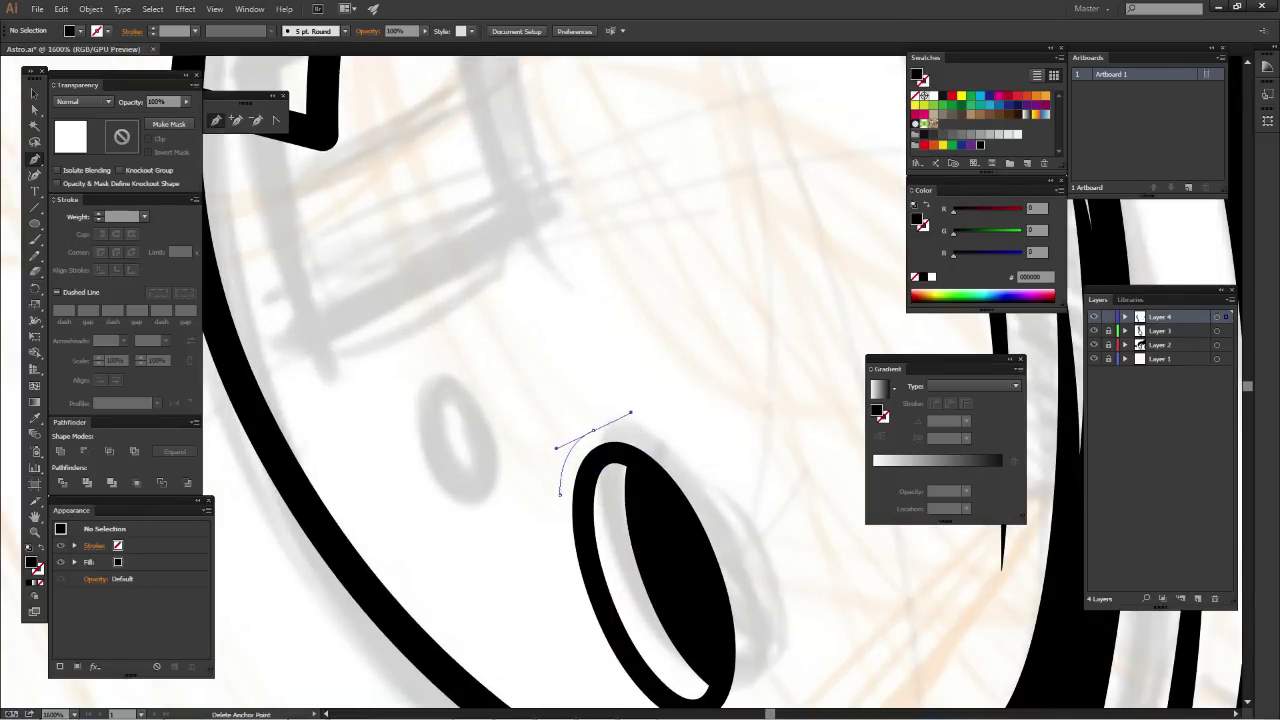
drag(701, 494, 711, 511)
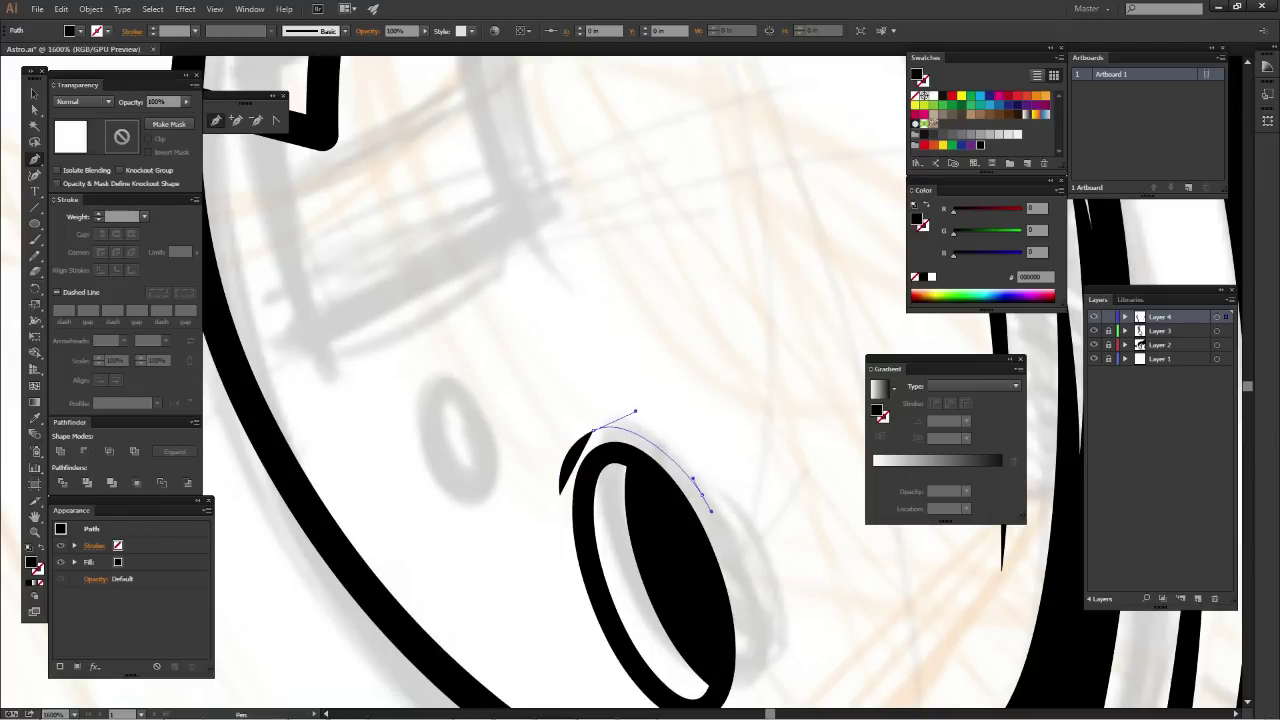
click(701, 493)
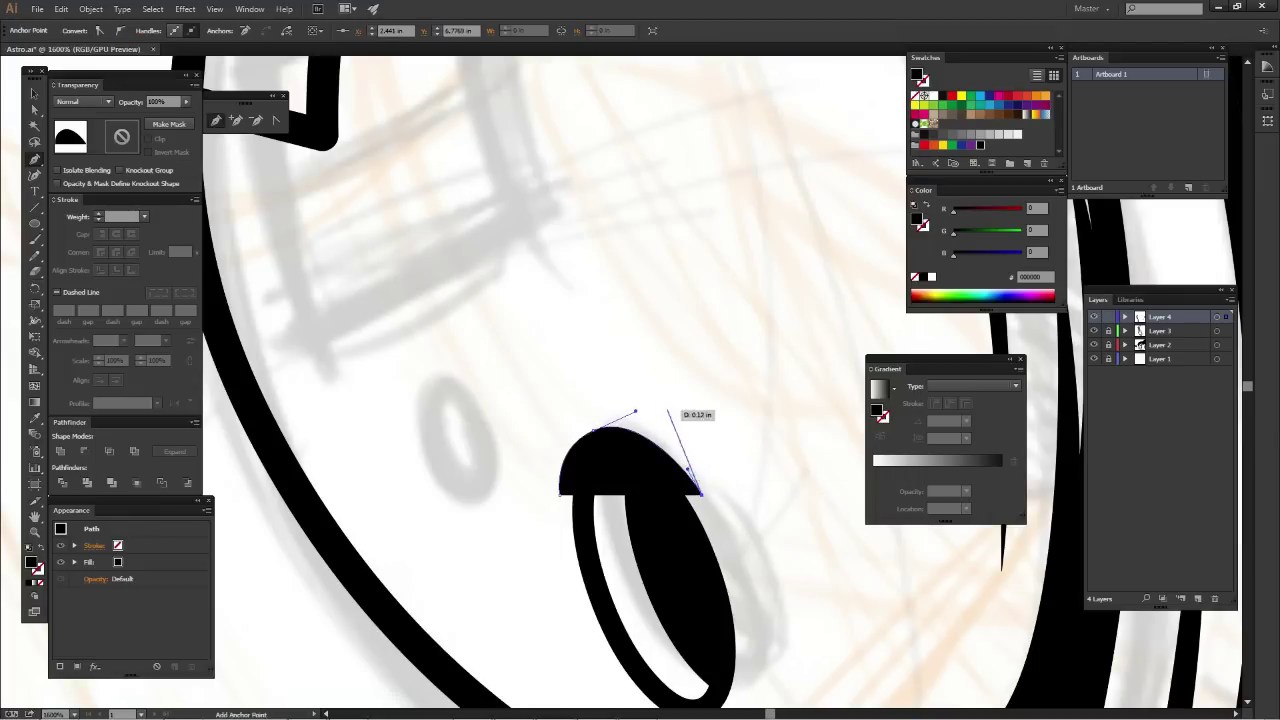
Close and refine the thin black crescent over the ear hole, then zoom out
drag(592, 414, 652, 400)
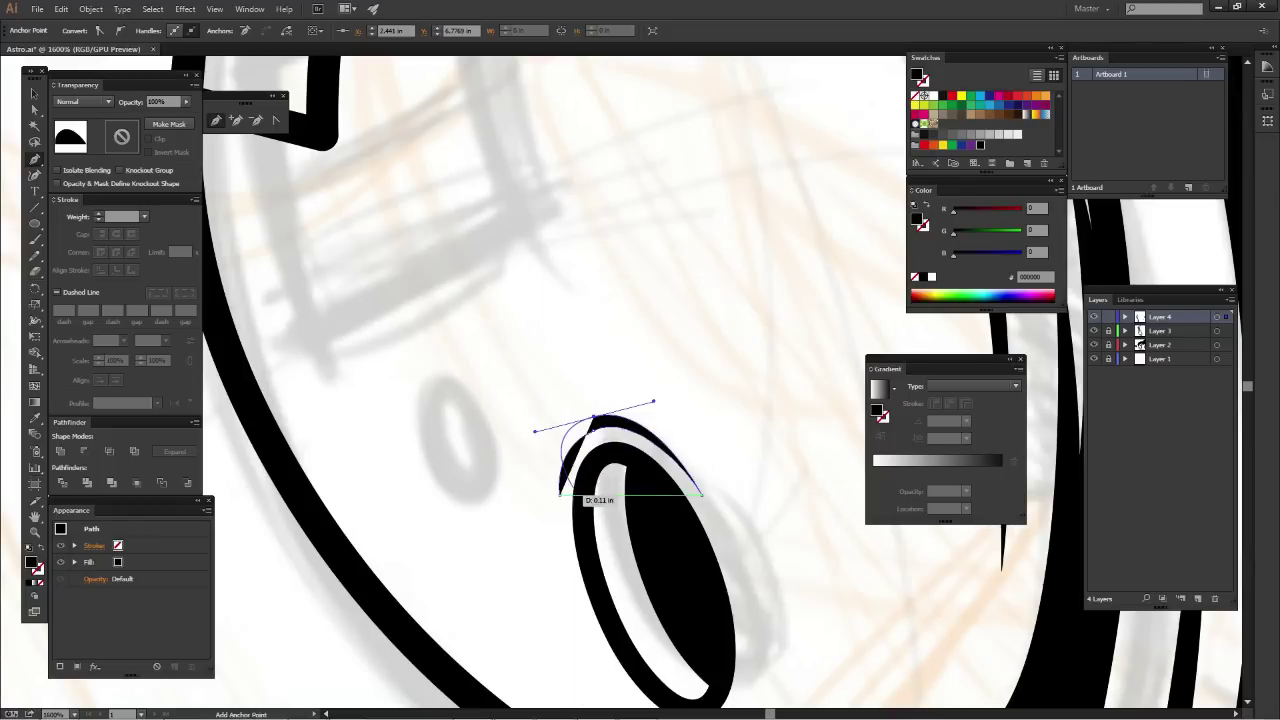
drag(555, 421, 540, 429)
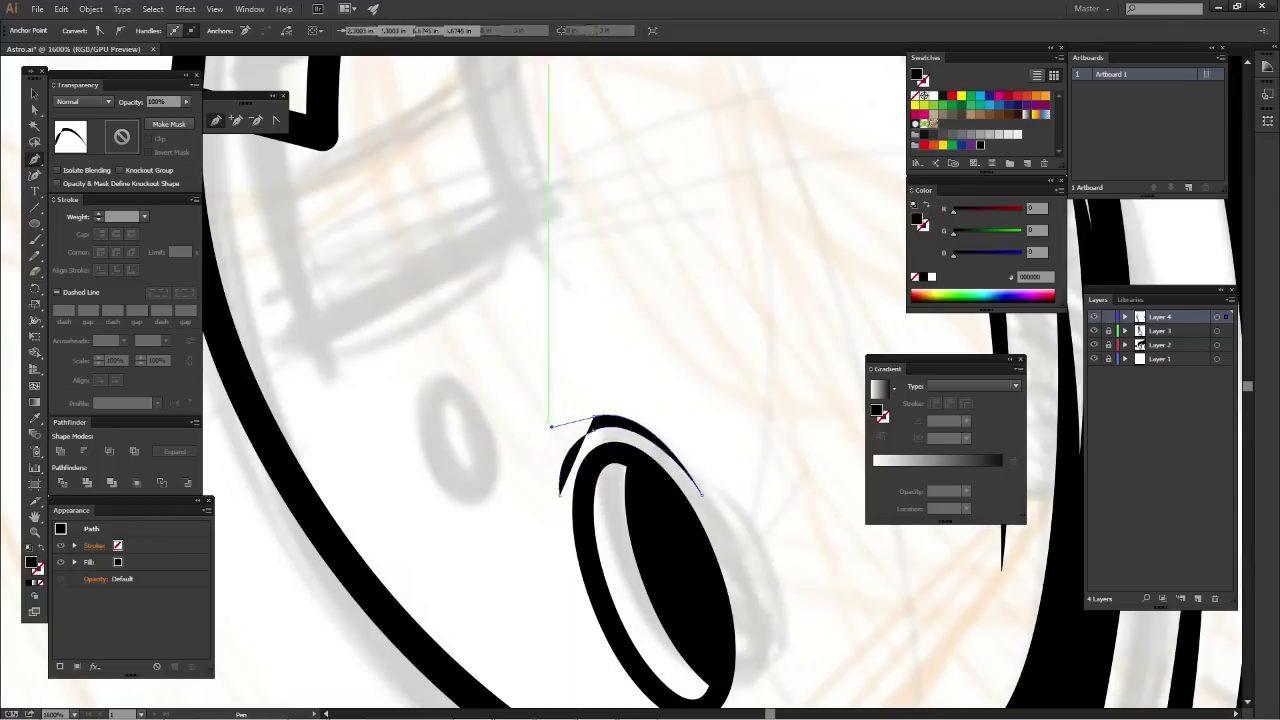
click(560, 494)
drag(560, 494, 552, 449)
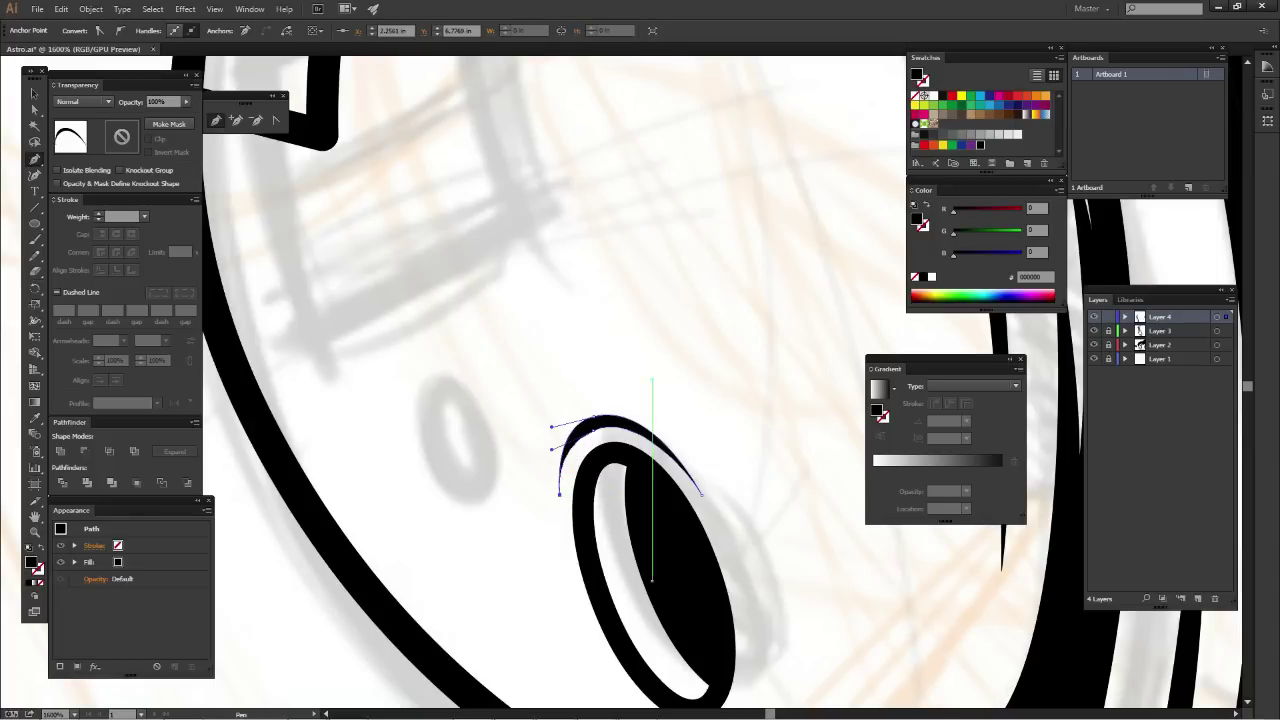
key(a)
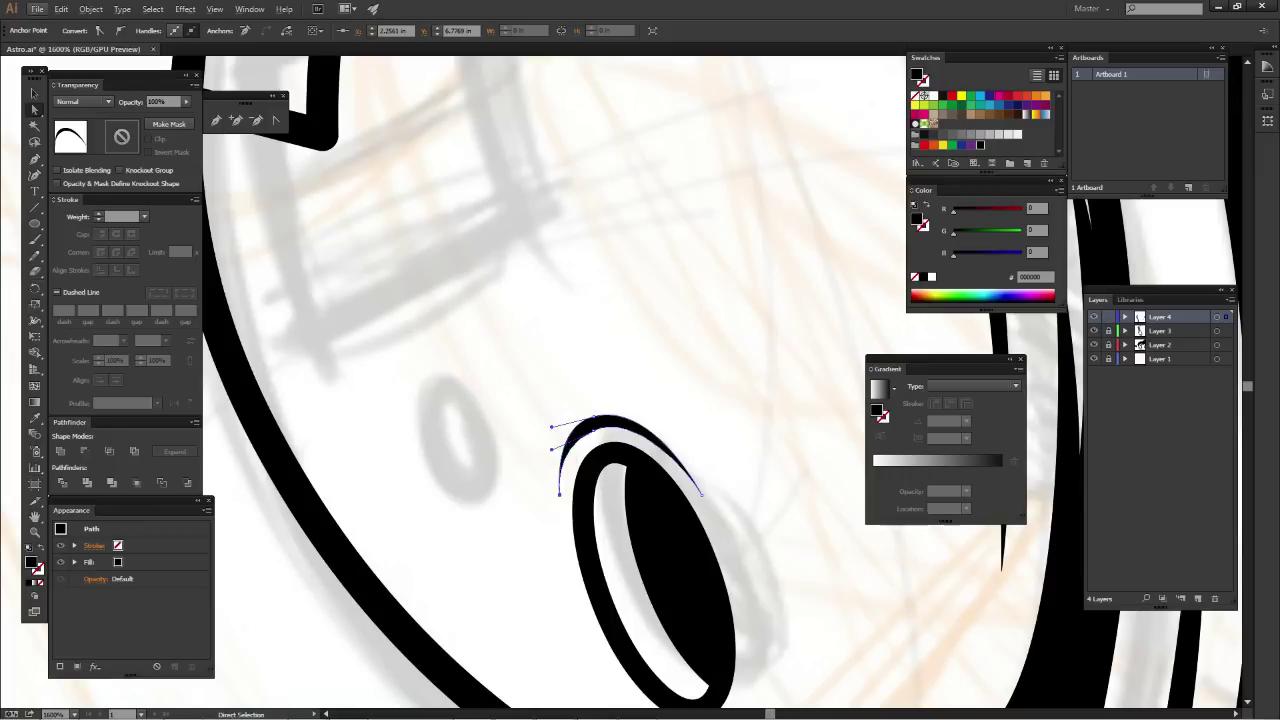
drag(559, 413, 552, 427)
key(ctrl+shift+a)
key(ctrl+minus)
key(ctrl+minus)
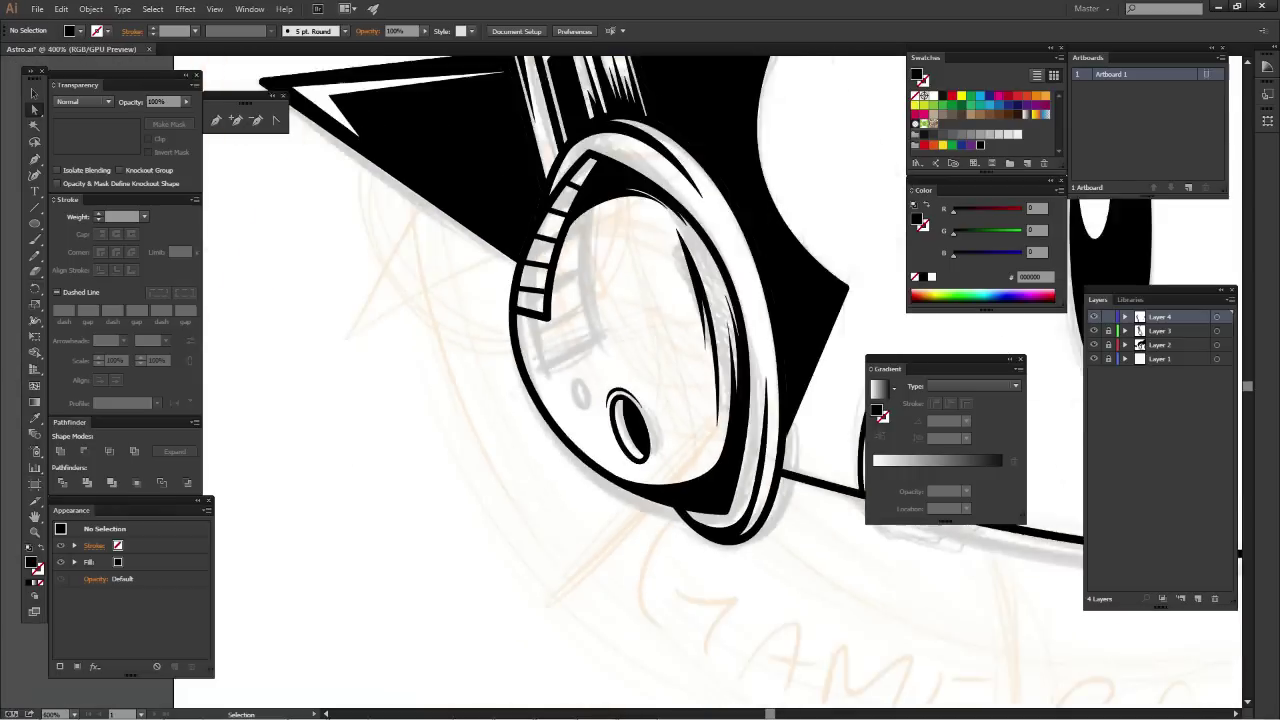
Pen-draw a closed thin black crescent hugging the ear hole's lower-right rim, refining its curves
key(ctrl+plus)
key(ctrl+plus)
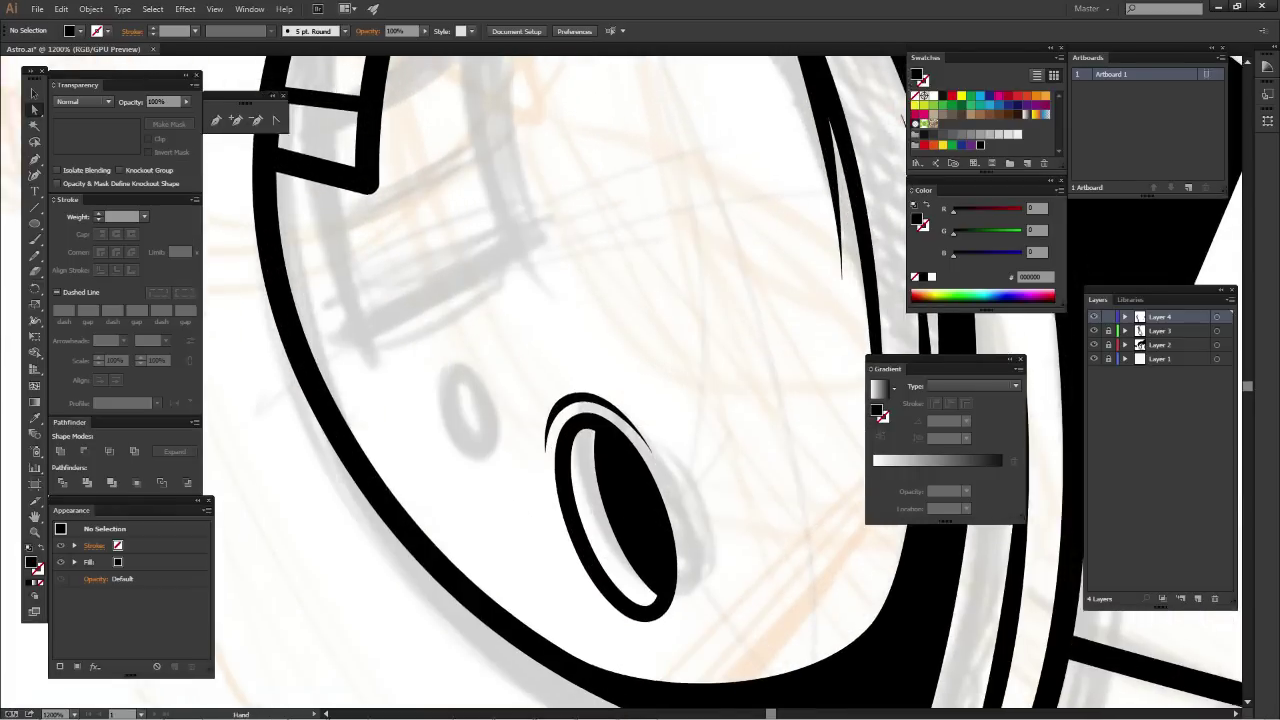
key(p)
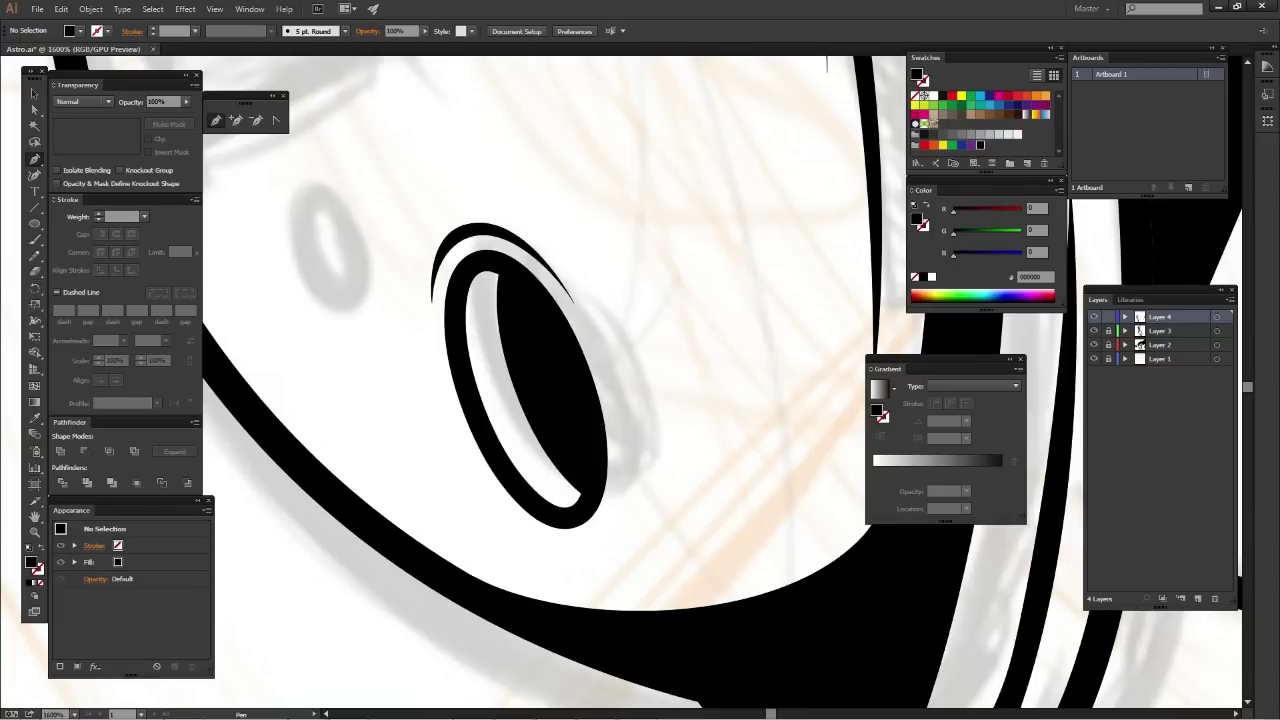
click(510, 510)
drag(580, 537, 621, 522)
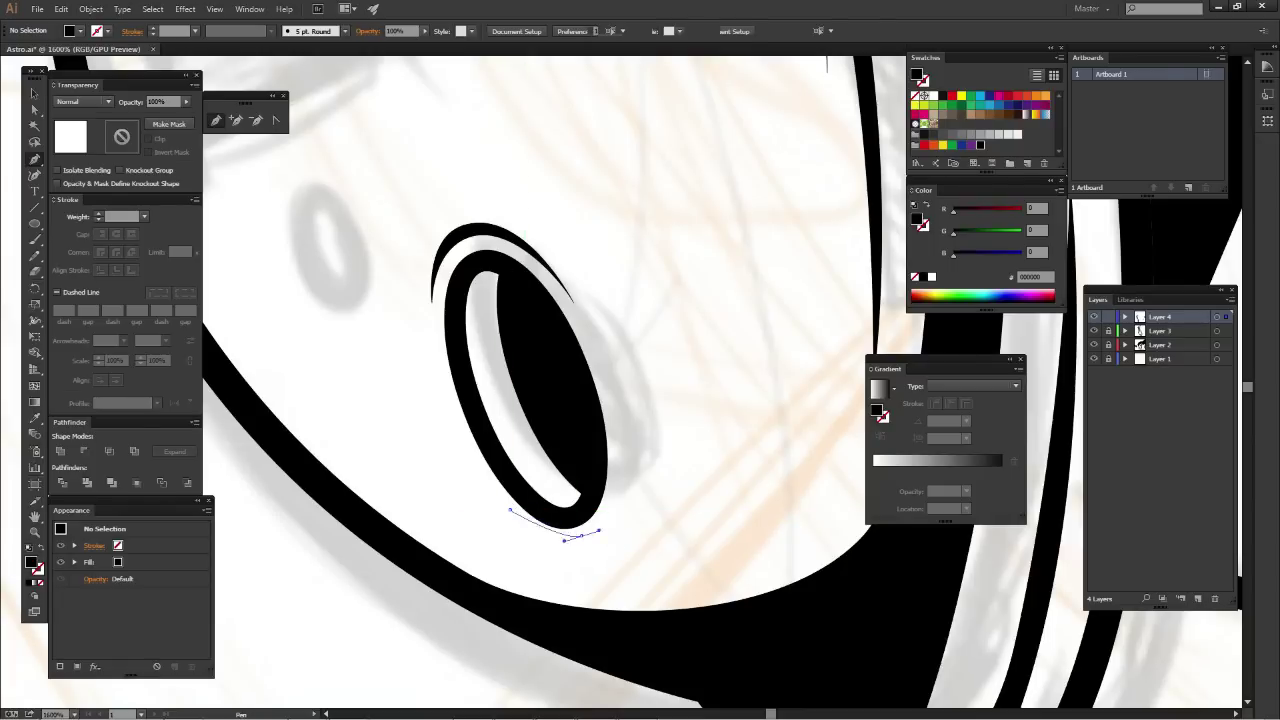
scroll(623, 520, up, 1)
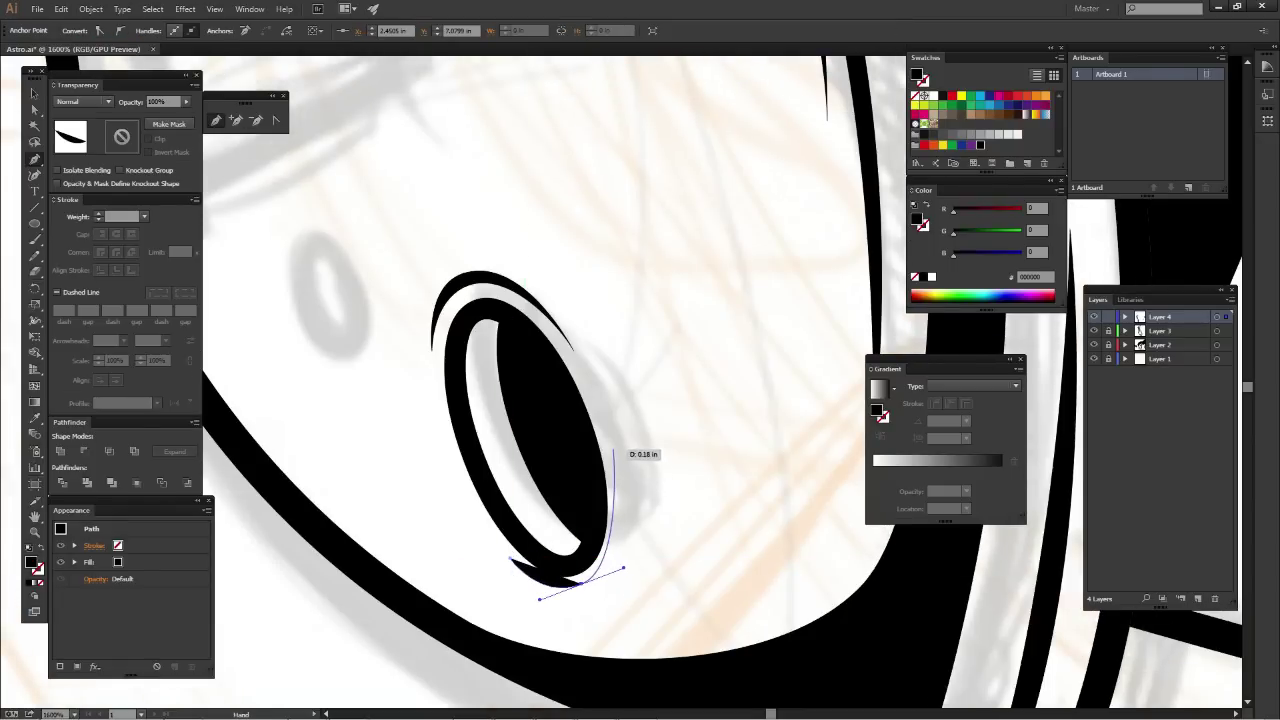
drag(613, 447, 606, 421)
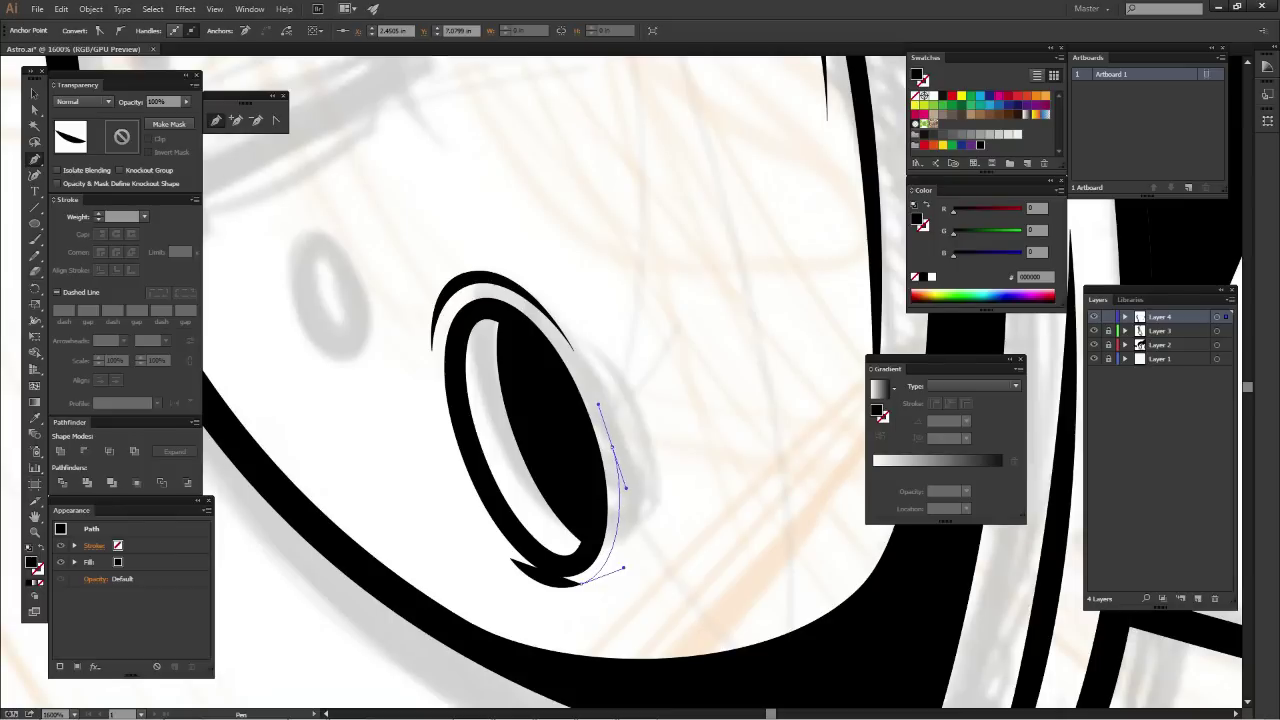
scroll(613, 452, down, 2)
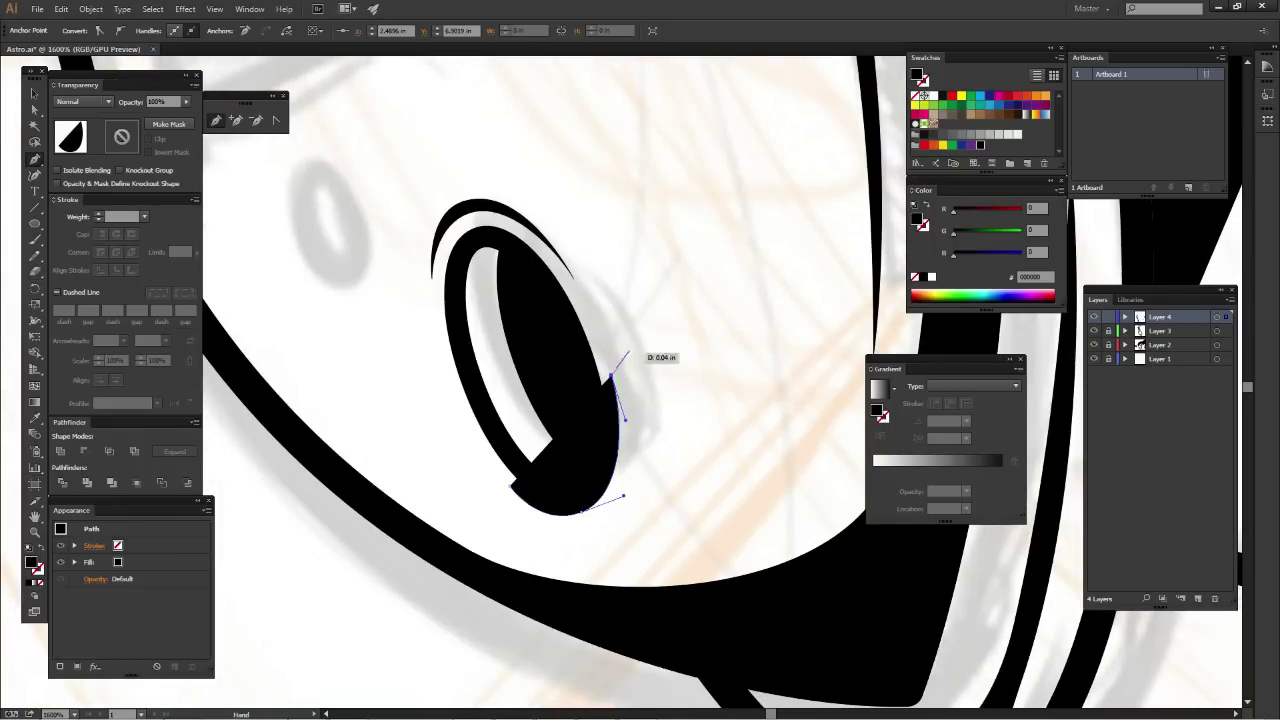
drag(588, 517, 646, 484)
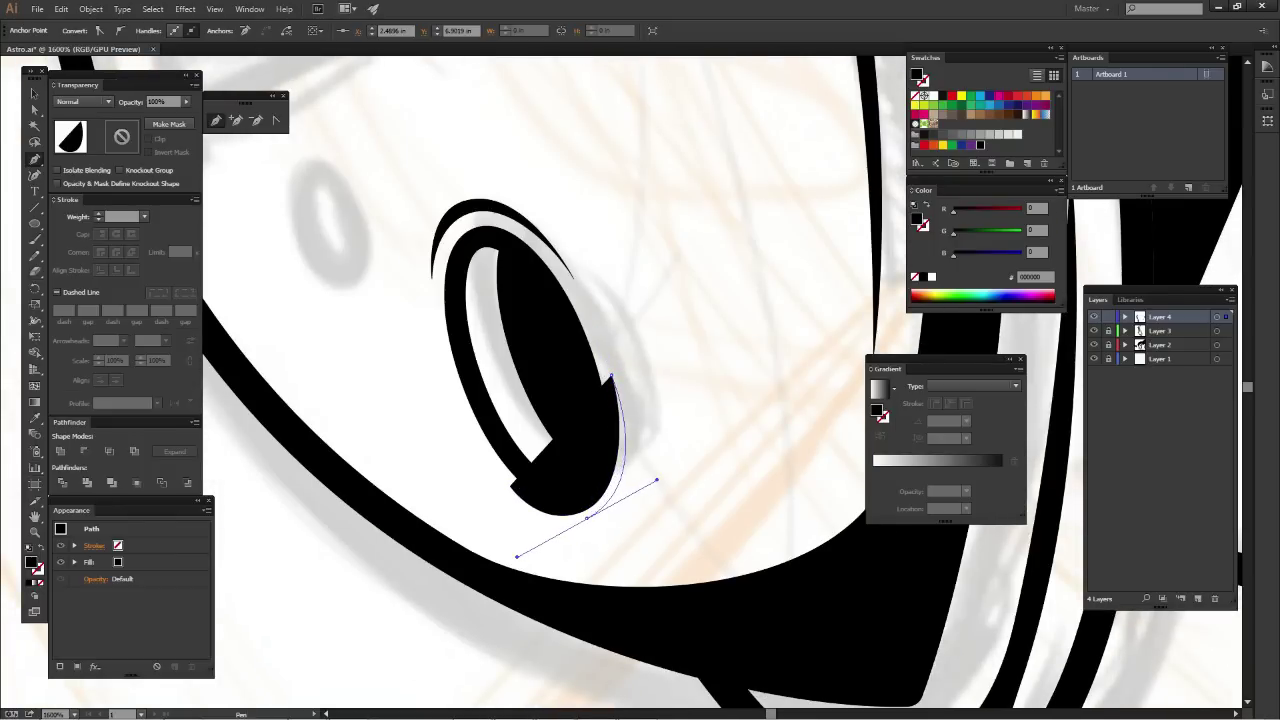
drag(511, 487, 532, 530)
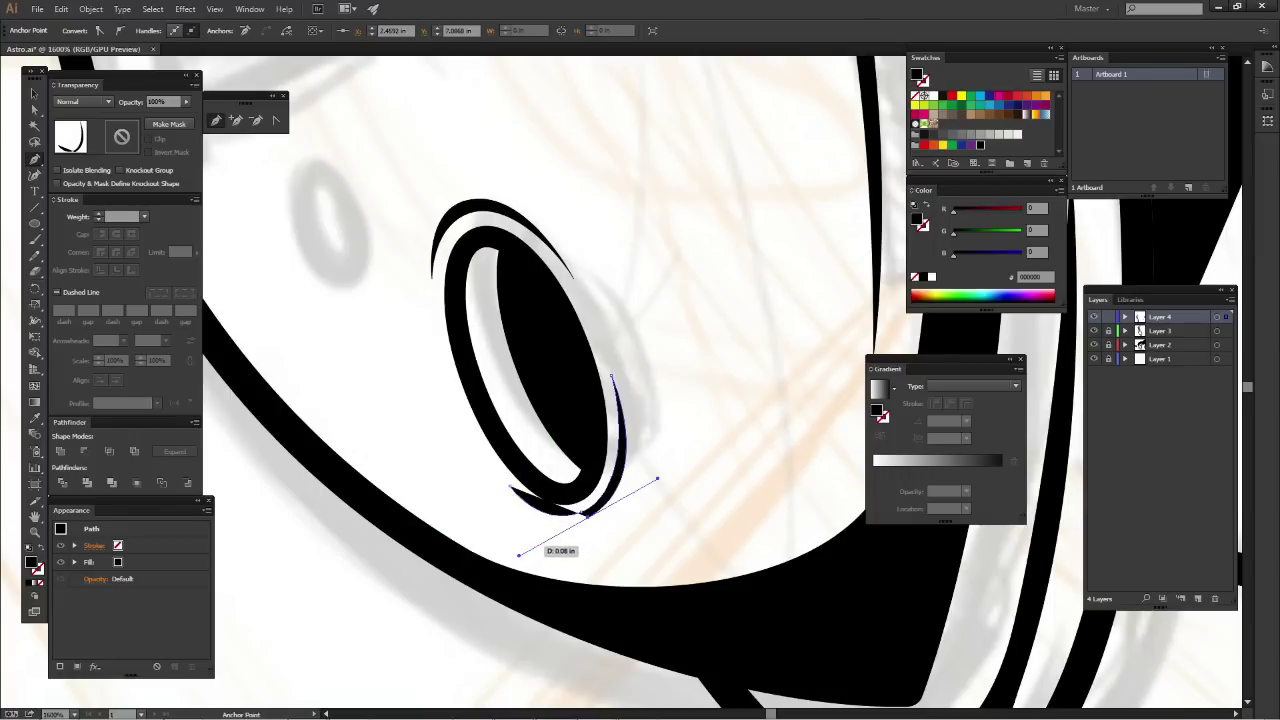
drag(518, 554, 544, 539)
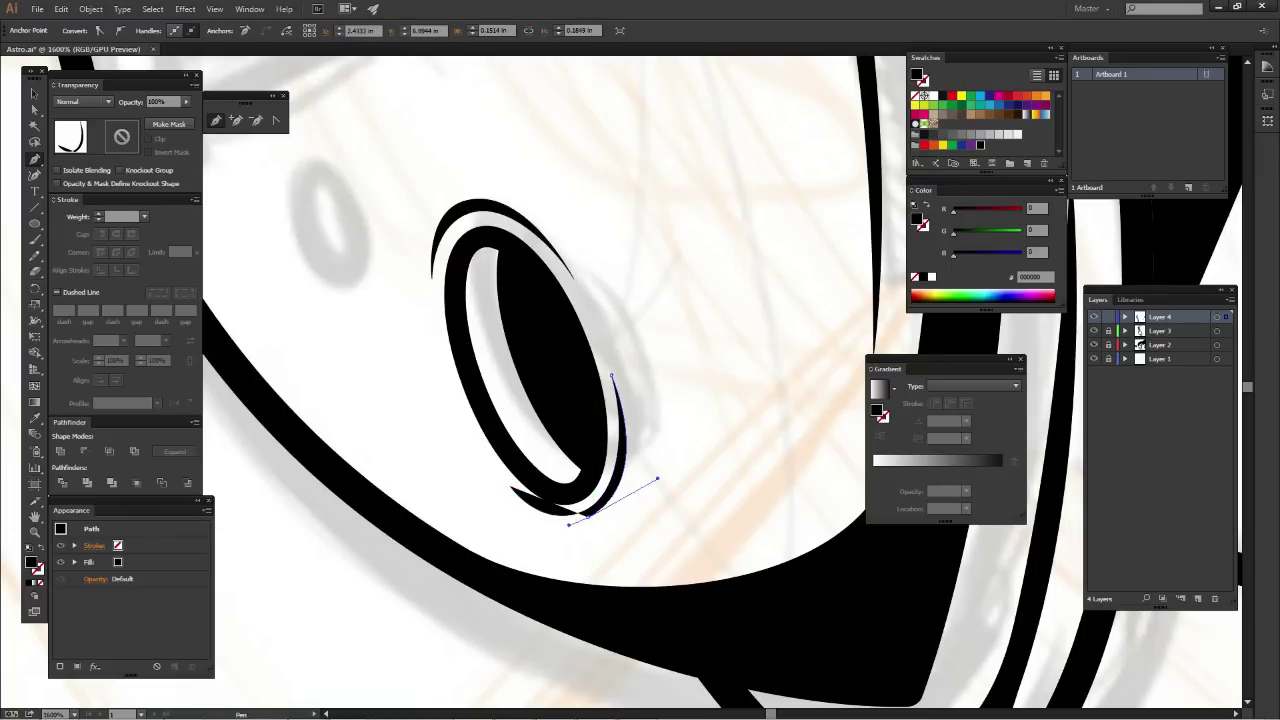
Complete the thin black crescent along the earpiece oval's lower rim with a sharp corner end anchor
drag(557, 533, 553, 533)
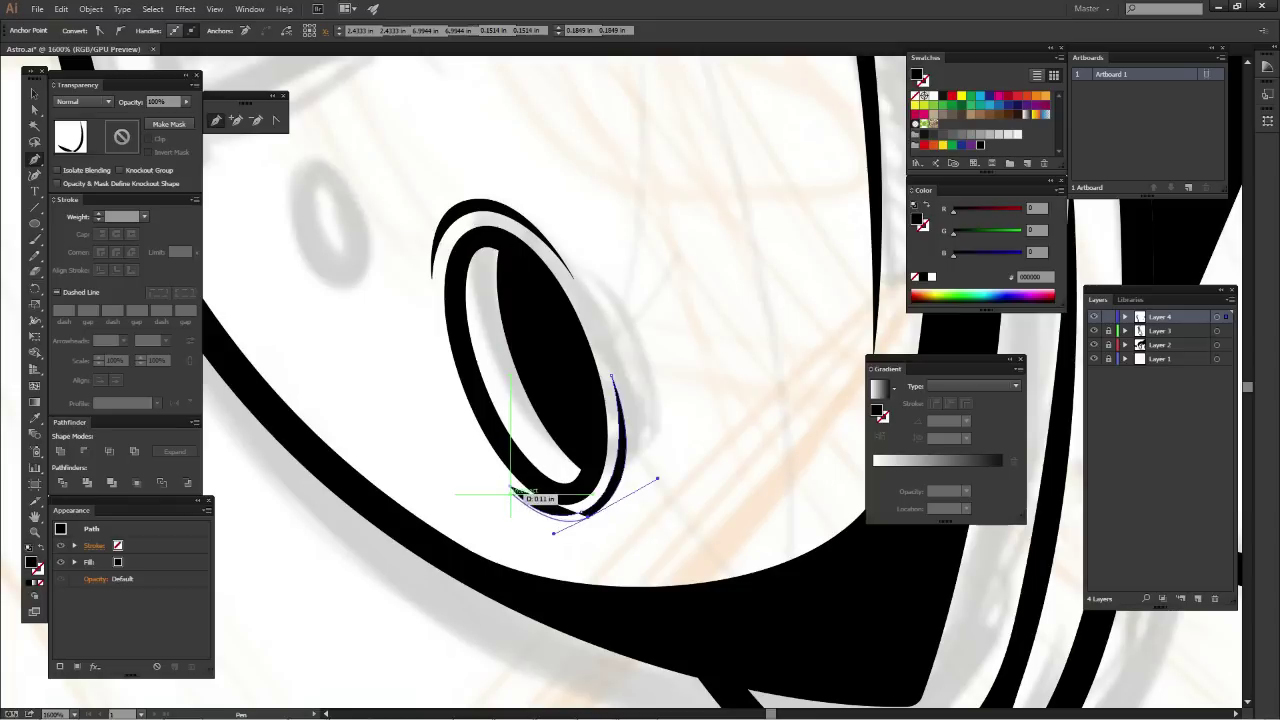
click(510, 487)
click(612, 376)
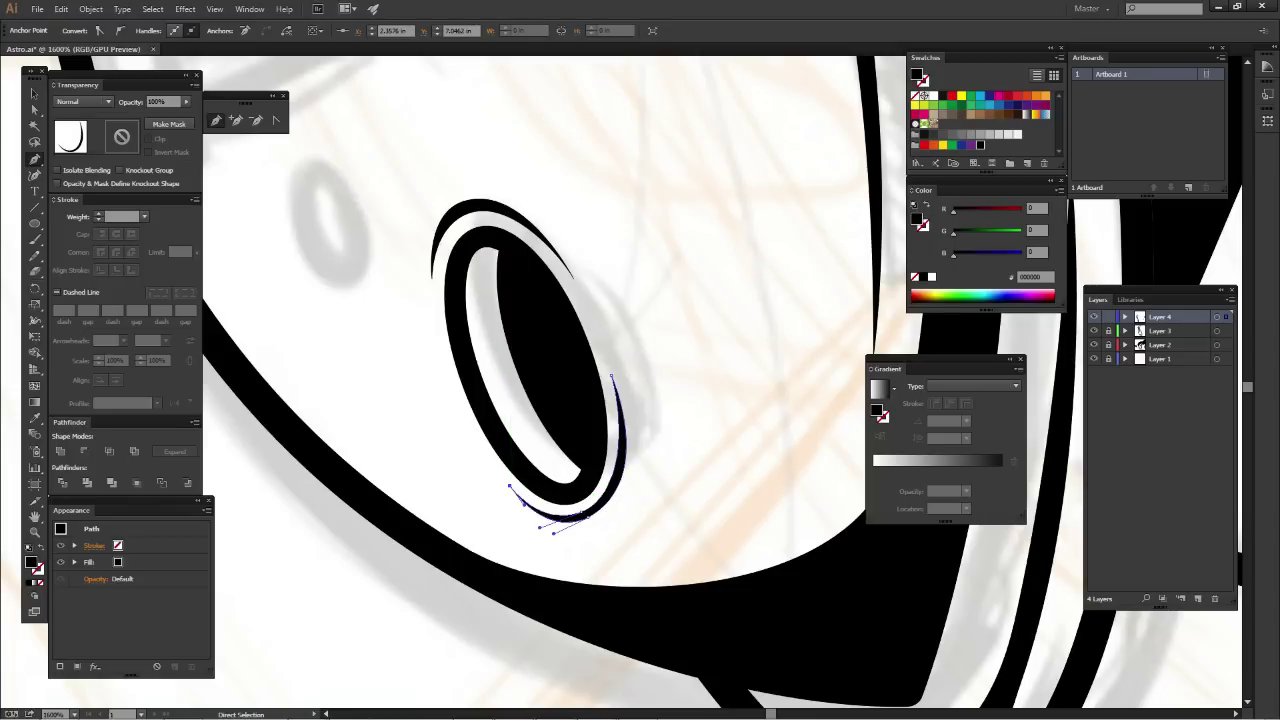
key(ctrl+shift+a)
key(ctrl+minus)
key(ctrl+minus)
key(ctrl+minus)
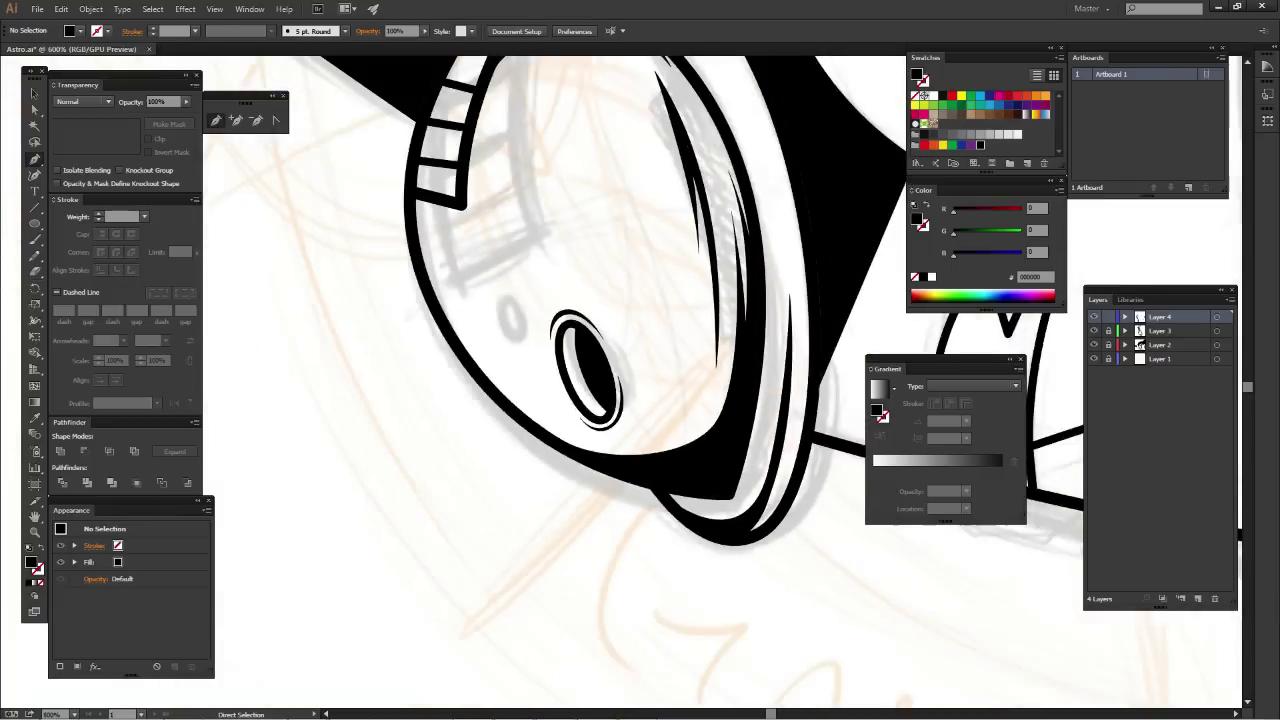
key(ctrl+minus)
key(ctrl+minus)
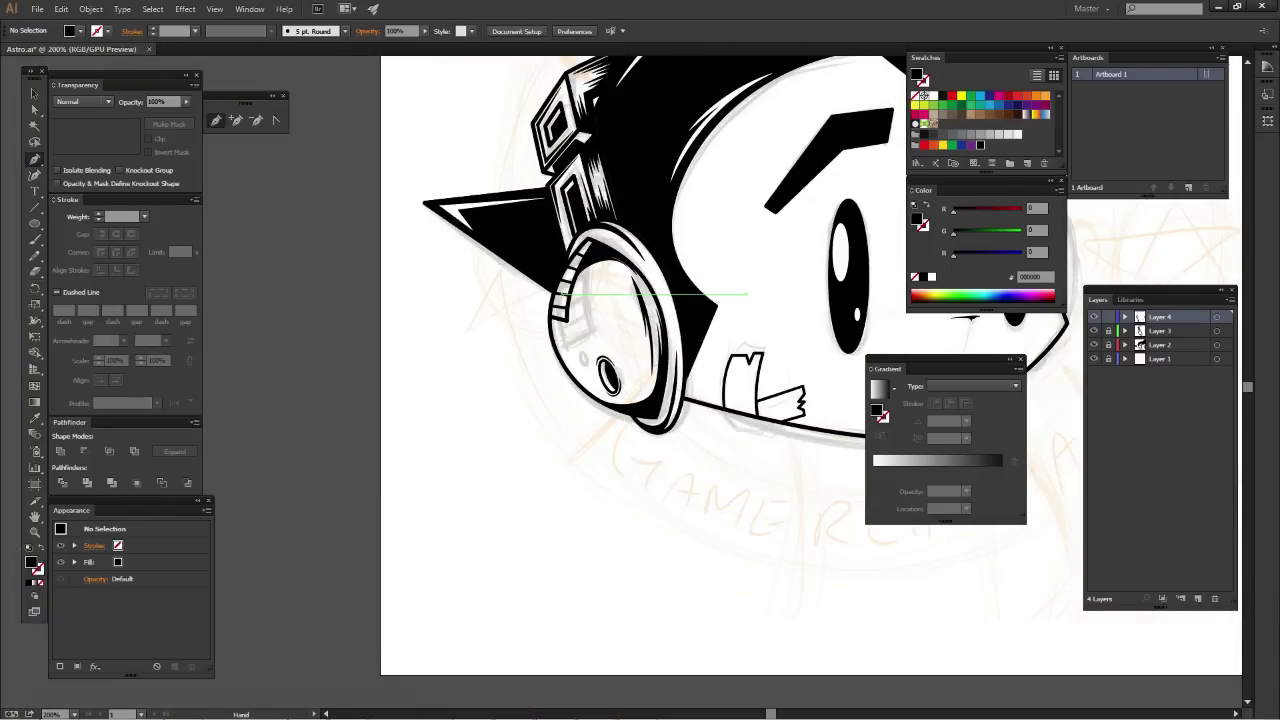
mouse_move(853, 193)
mouse_down()
mouse_move(745, 293)
mouse_move(697, 293)
mouse_up()
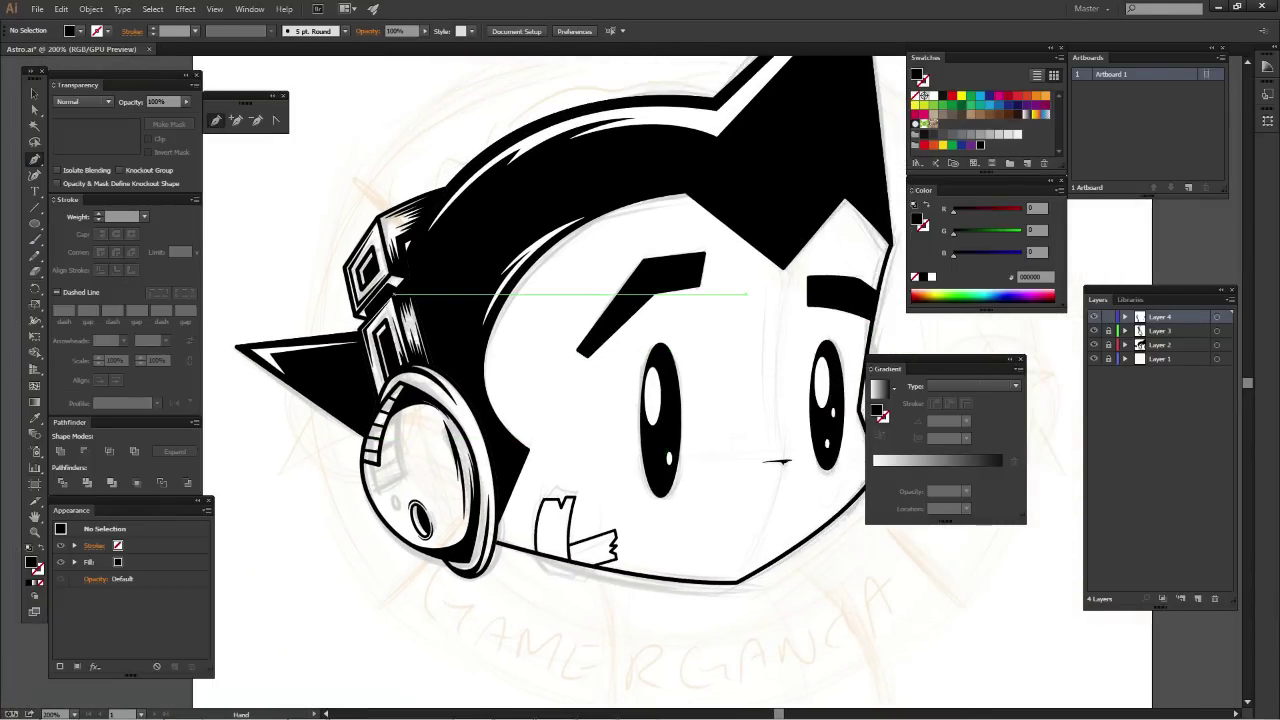
key(ctrl+plus)
Draw a curved black shading sliver beneath the tooth's notch
key(ctrl+plus)
key(ctrl+plus)
key(ctrl+plus)
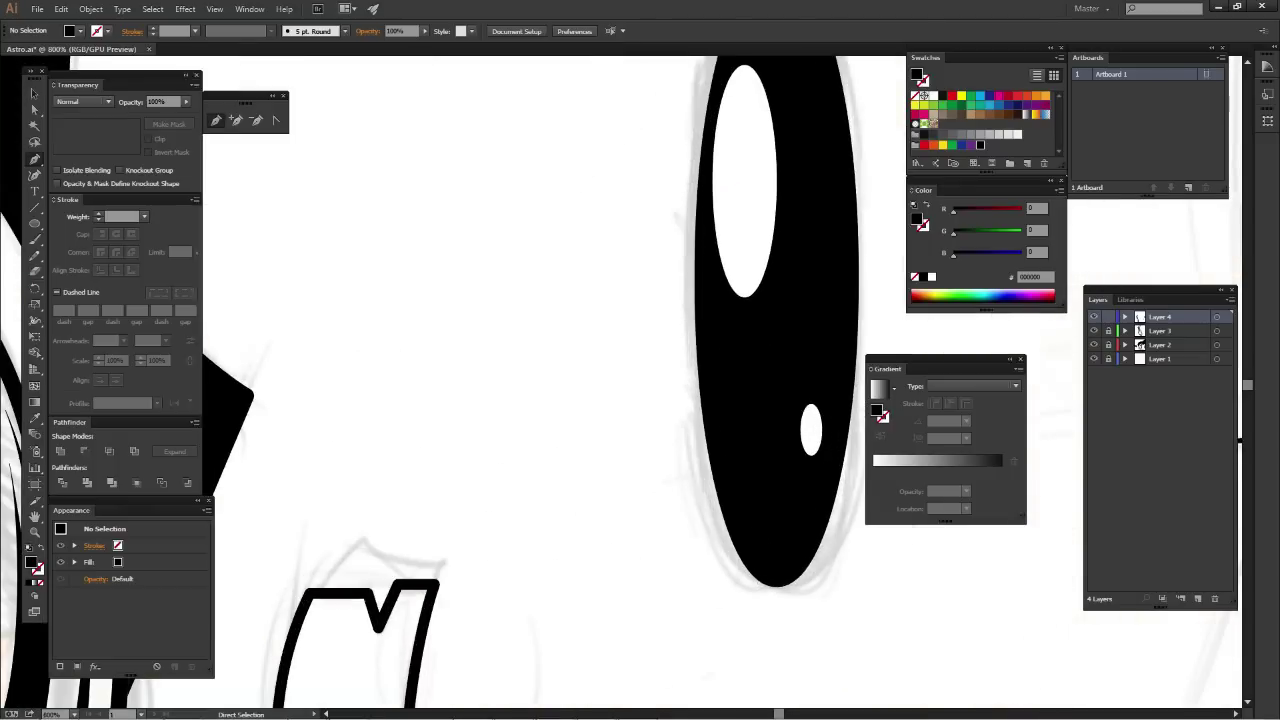
drag(640, 400, 678, 233)
key(ctrl+plus)
key(ctrl+plus)
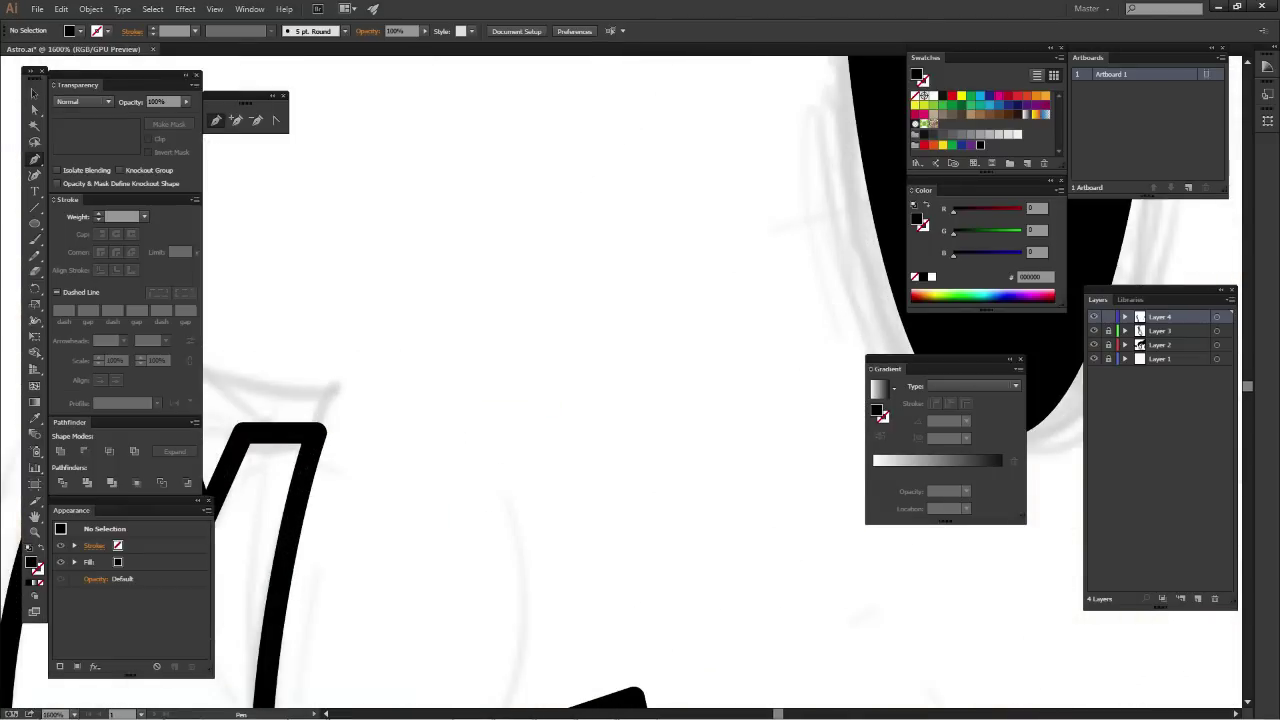
drag(640, 400, 745, 394)
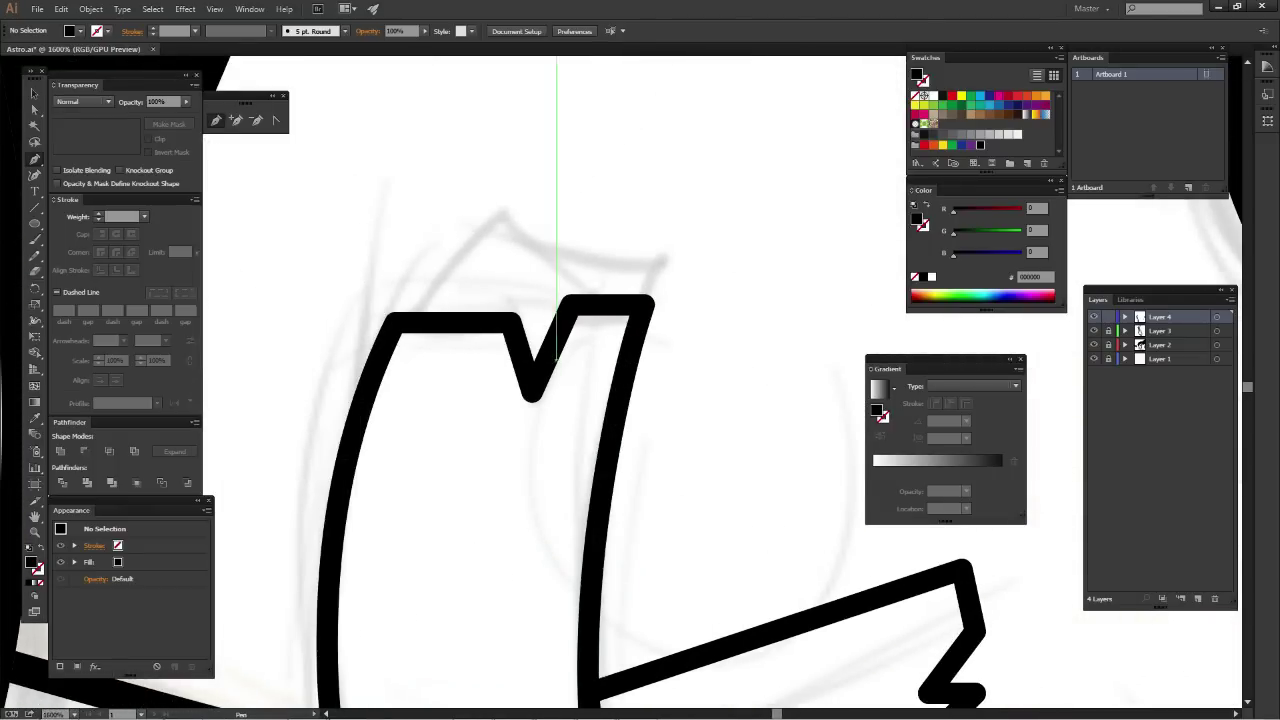
click(576, 316)
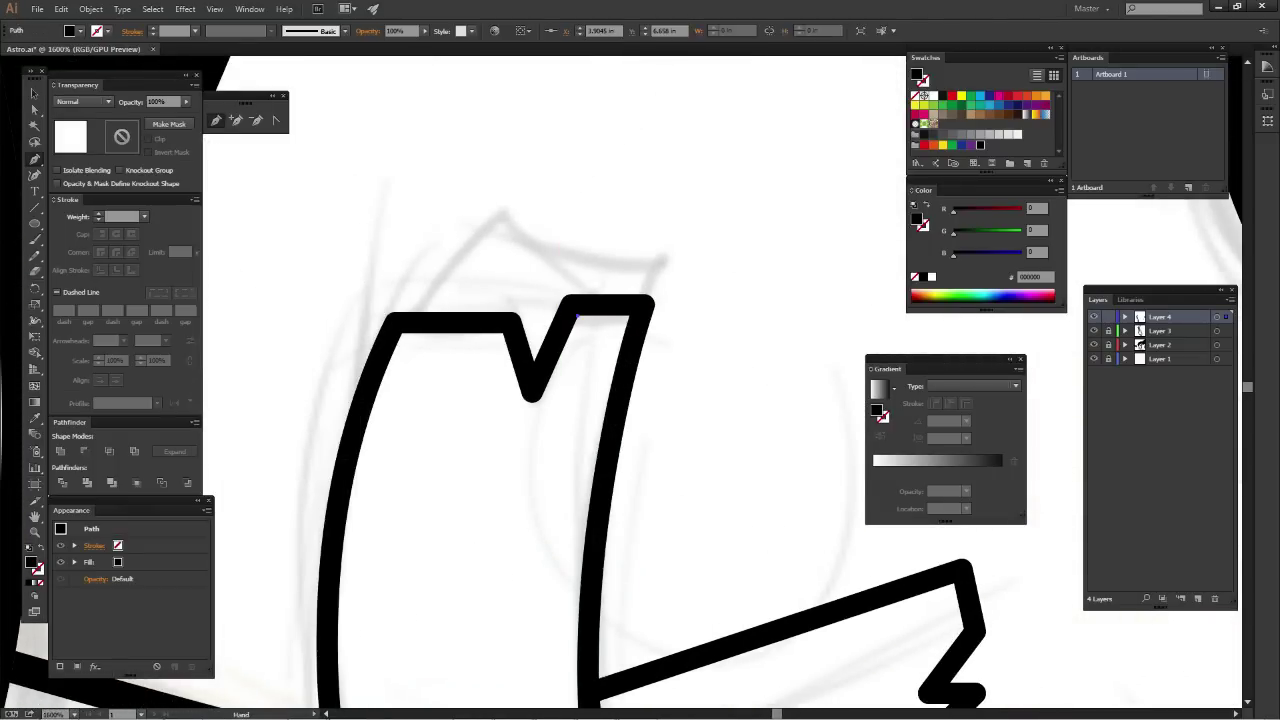
scroll(545, 400, down, 2)
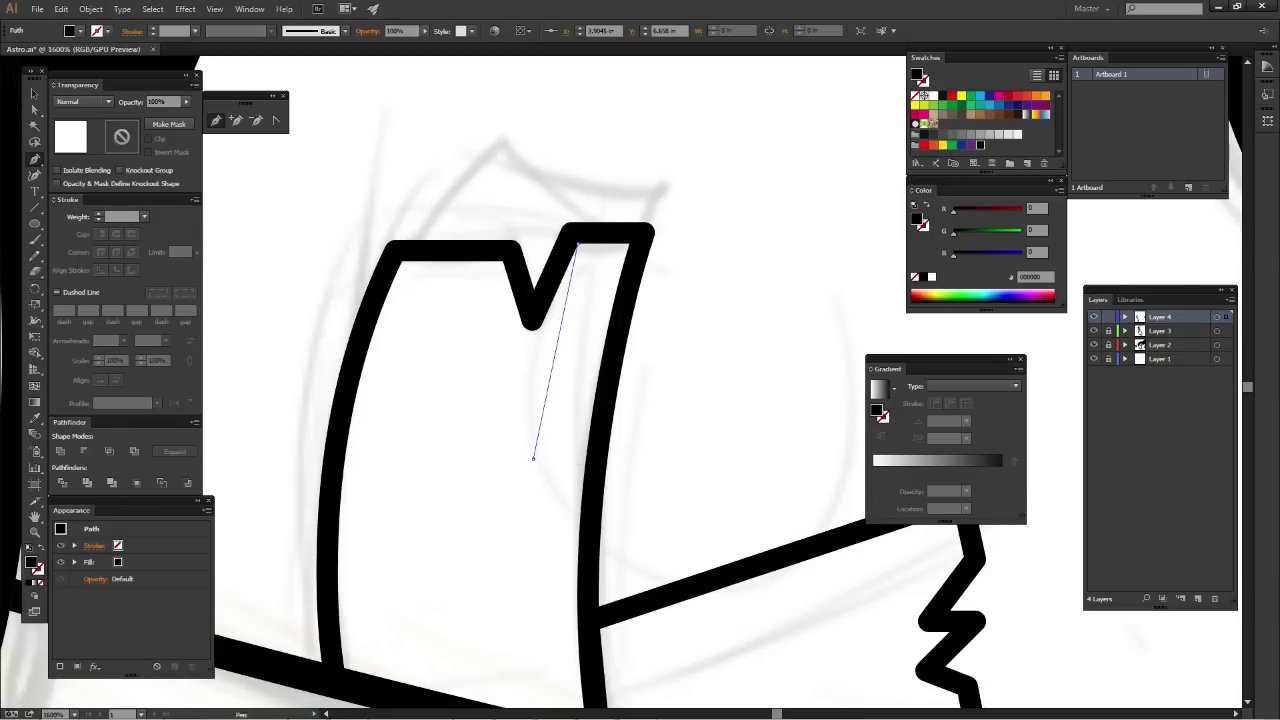
drag(533, 459, 534, 530)
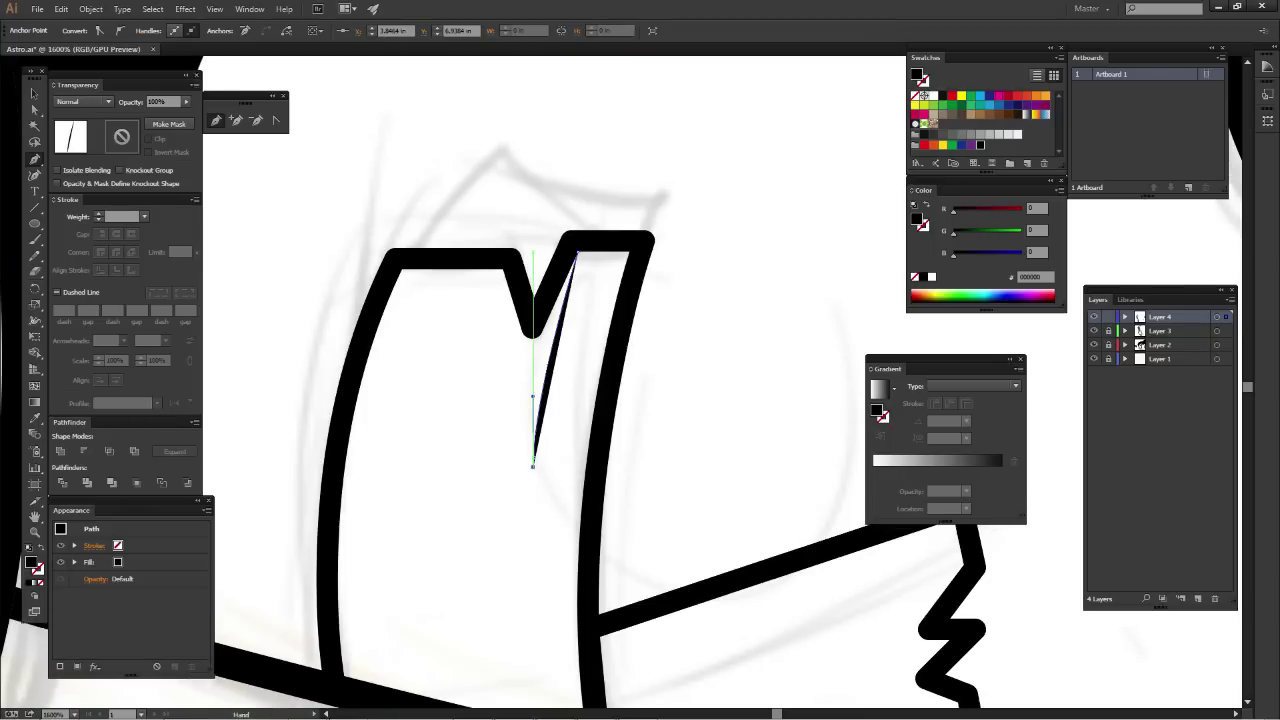
scroll(535, 457, up, 3)
mouse_move(535, 460)
mouse_down()
mouse_move(553, 444)
mouse_move(534, 466)
mouse_move(537, 498)
mouse_move(505, 421)
mouse_move(576, 406)
mouse_up()
scroll(537, 456, down, 2)
scroll(535, 492, up, 4)
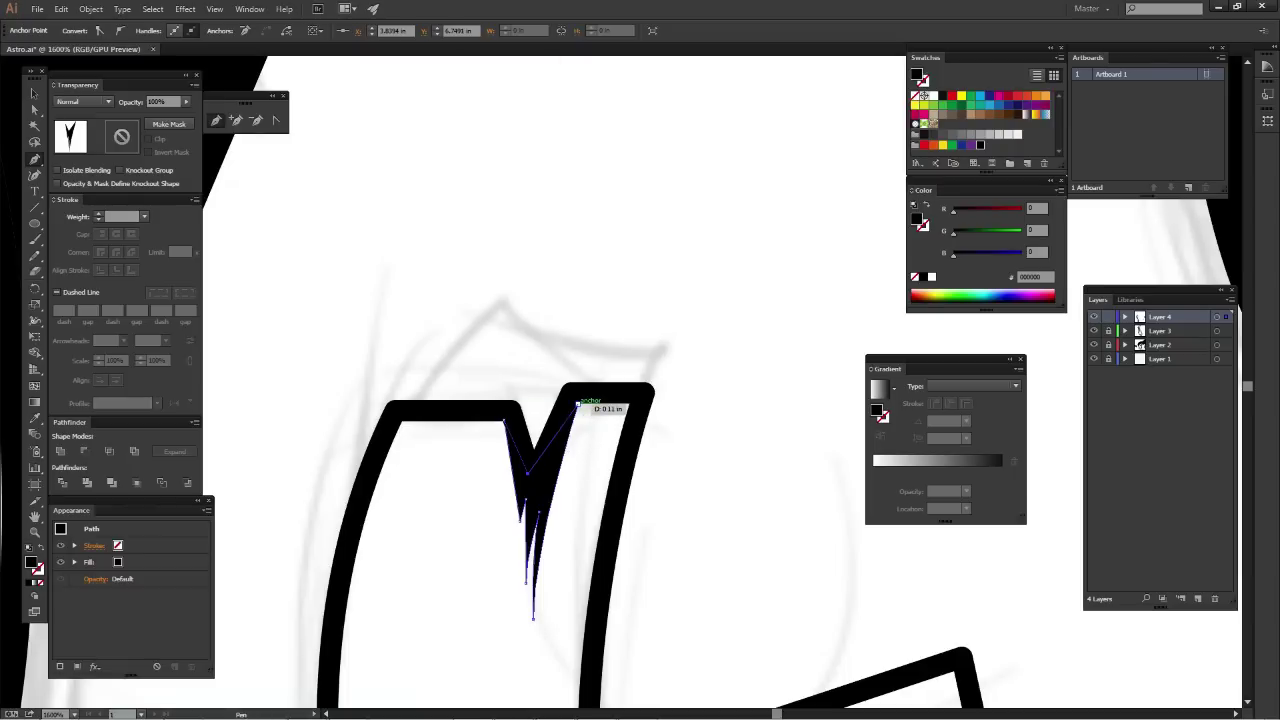
key(ctrl+shift+a)
Draw a closed black sliver along the tooth's left inner edge, ending in a small bottom spike
key(ctrl+minus)
key(ctrl+minus)
key(ctrl+minus)
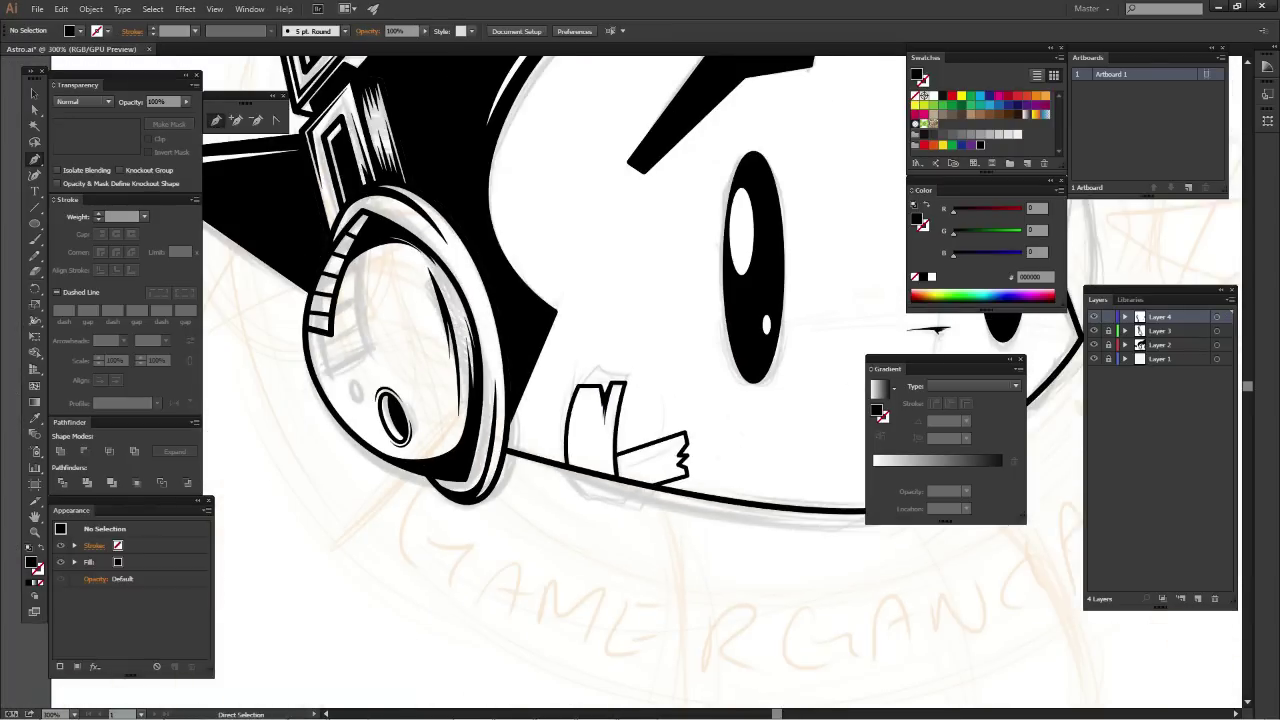
key(ctrl+plus)
key(ctrl+plus)
key(ctrl+plus)
key(ctrl+plus)
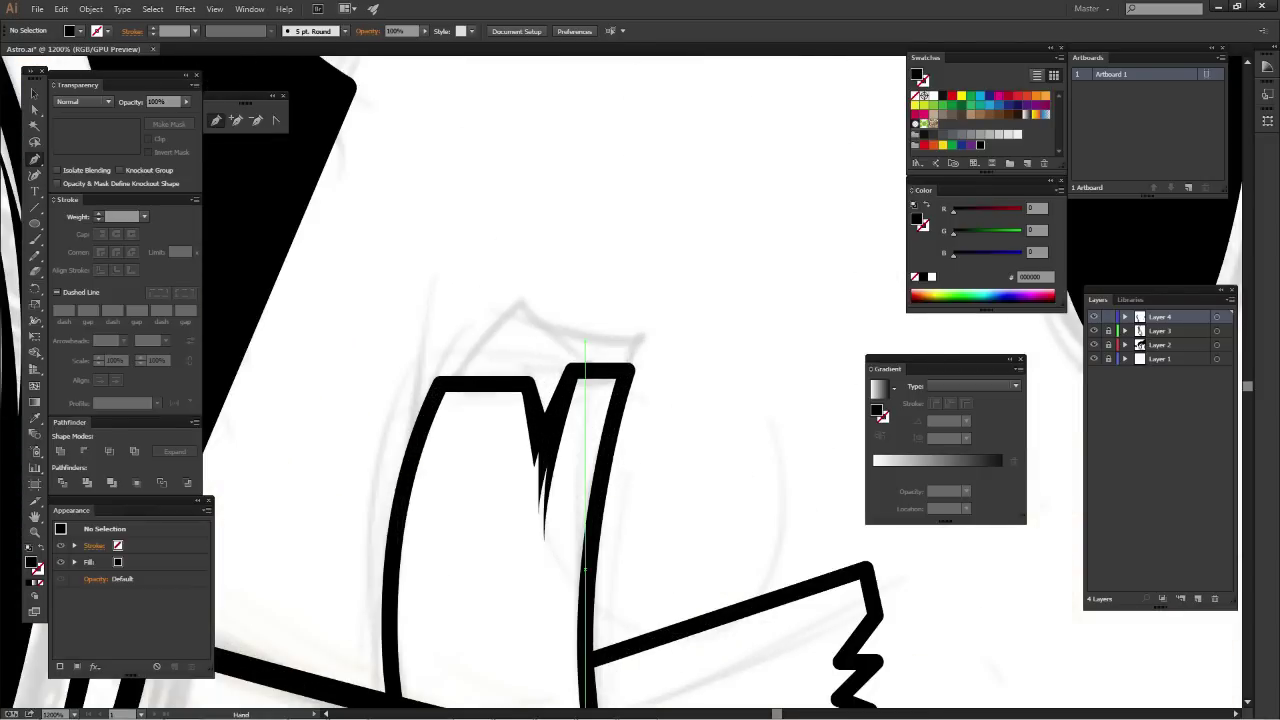
drag(585, 567, 632, 437)
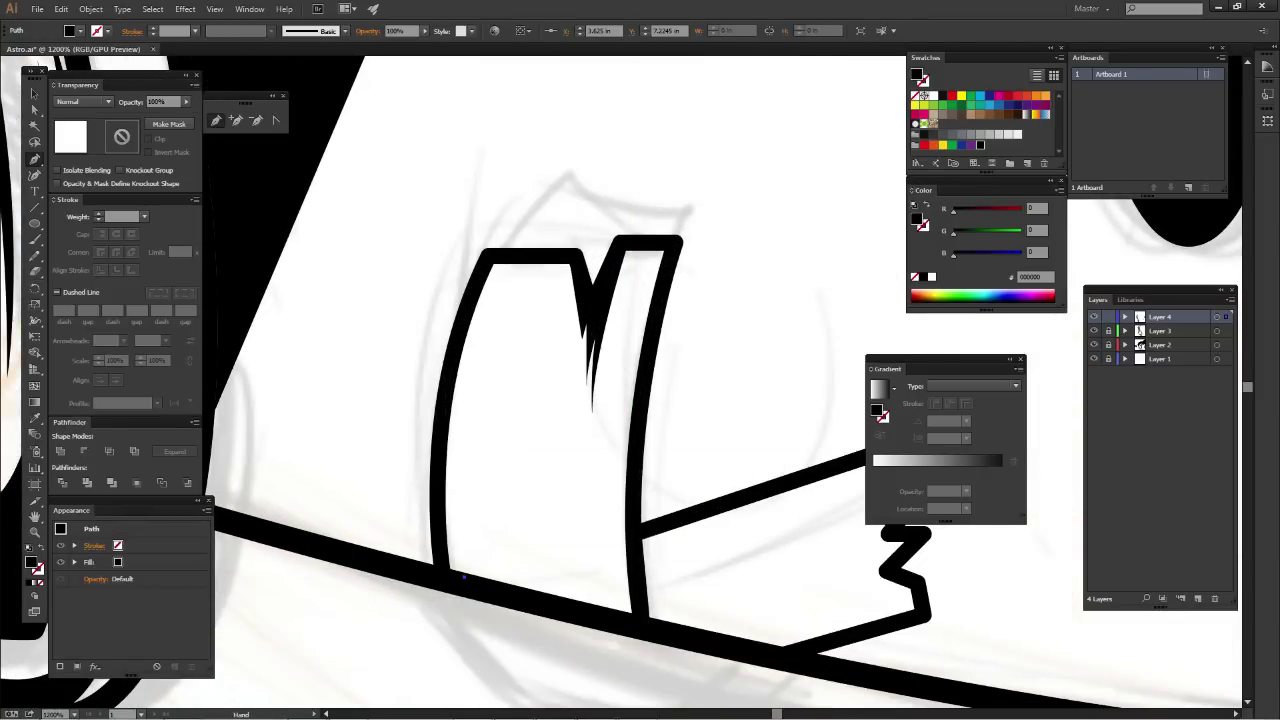
scroll(560, 400, up, 2)
click(465, 672)
click(464, 462)
click(491, 400)
click(519, 338)
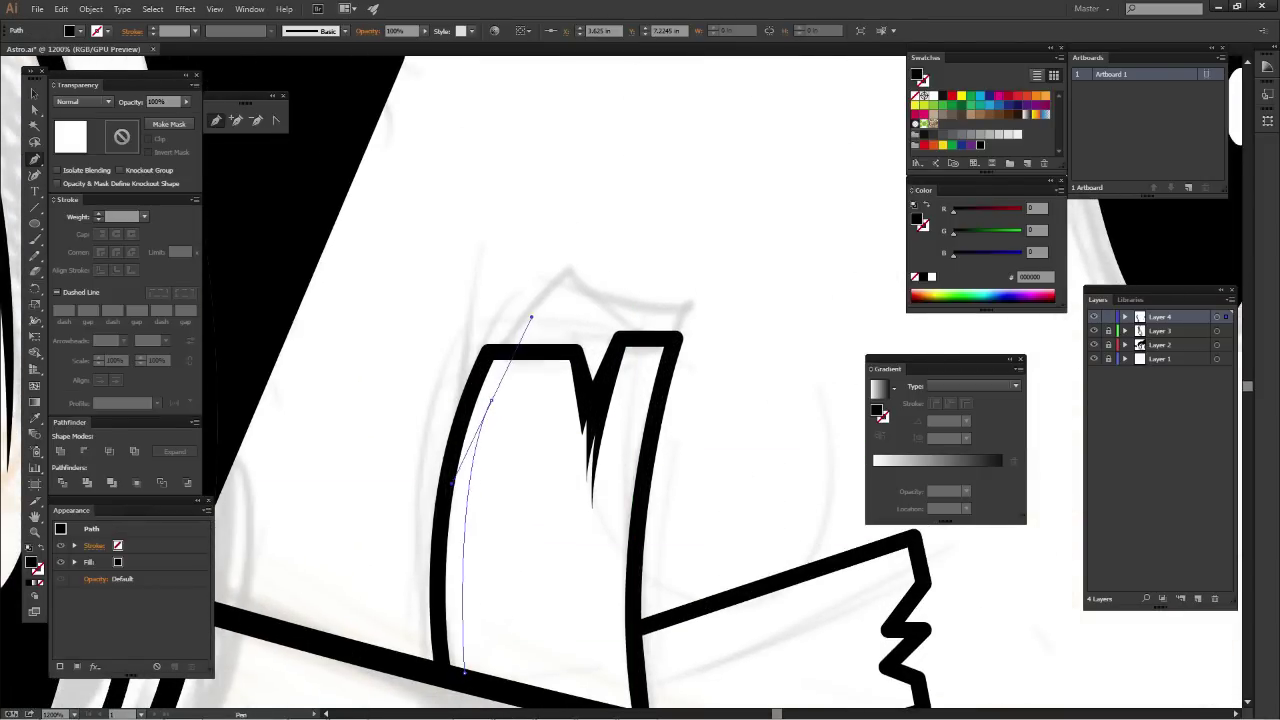
click(519, 345)
drag(528, 366, 518, 341)
scroll(466, 522, down, 2)
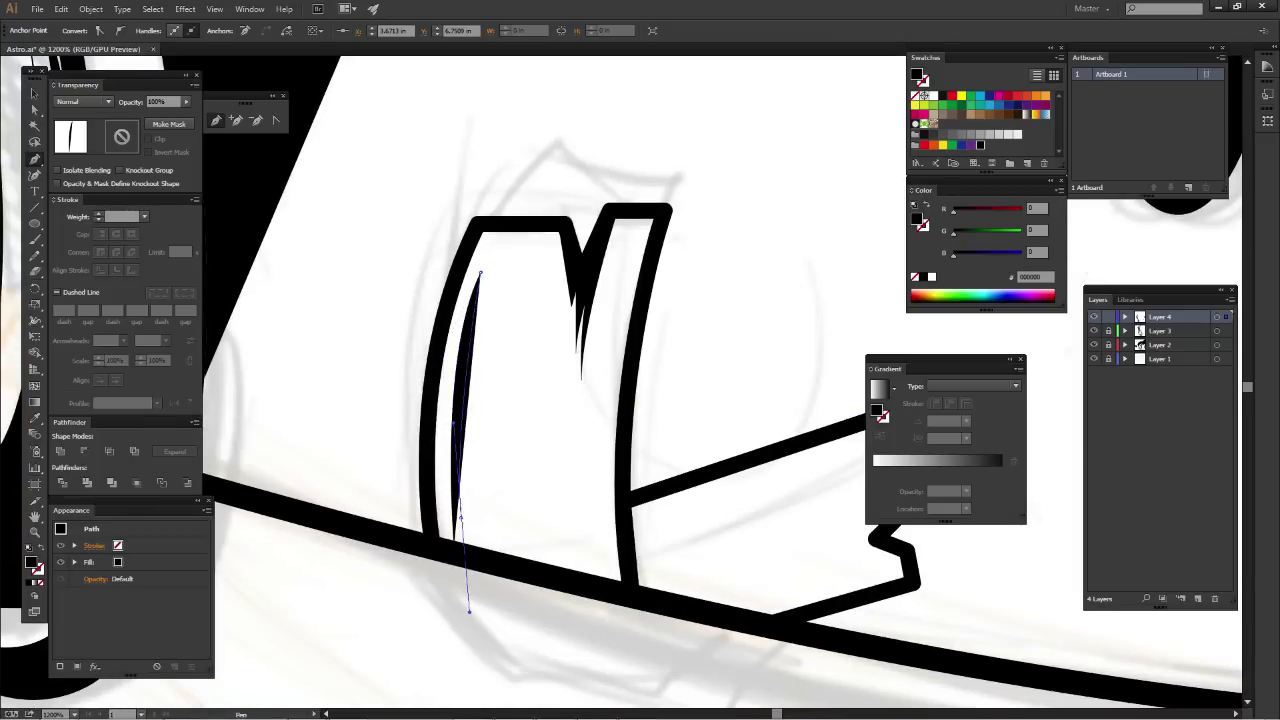
drag(460, 516, 471, 560)
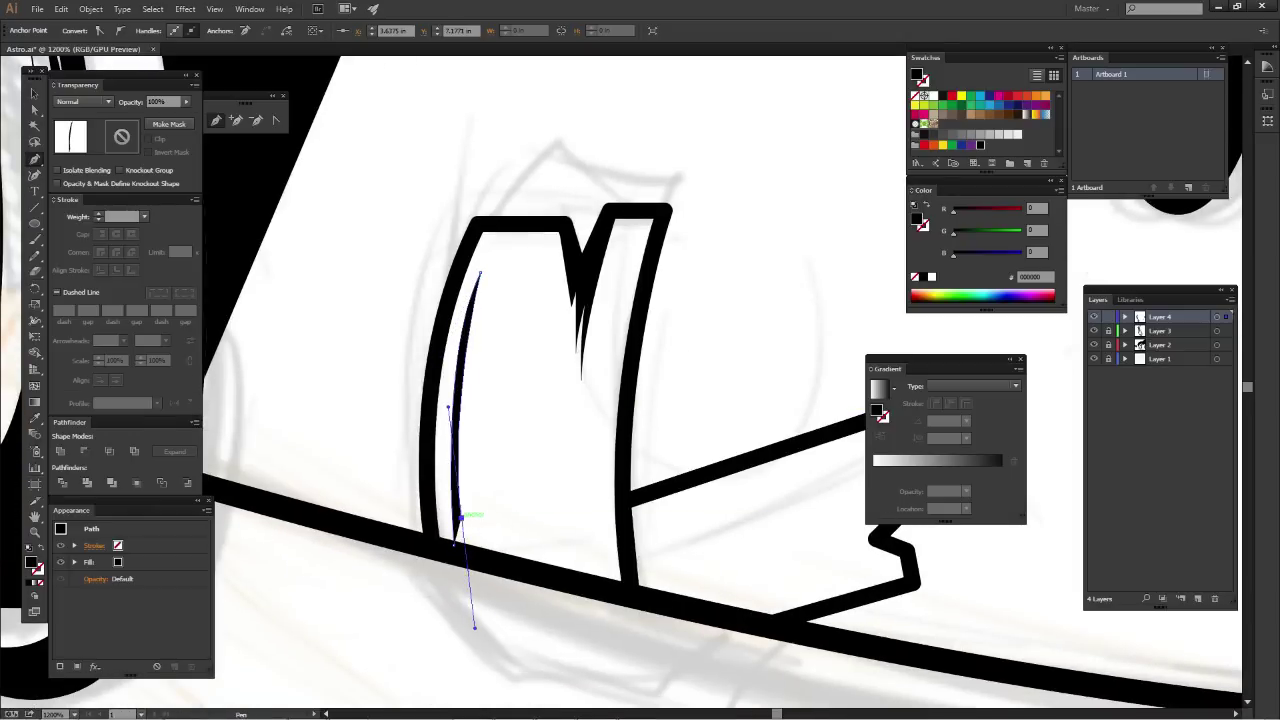
drag(448, 406, 465, 470)
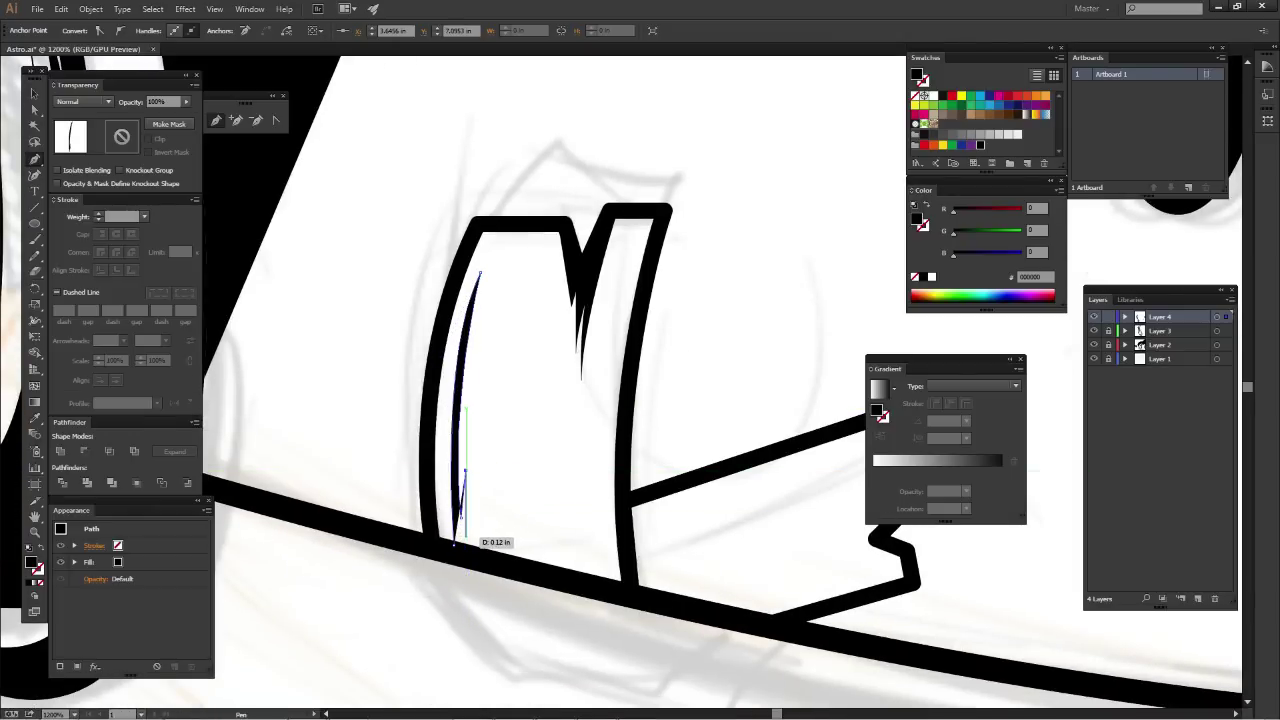
drag(455, 542, 467, 530)
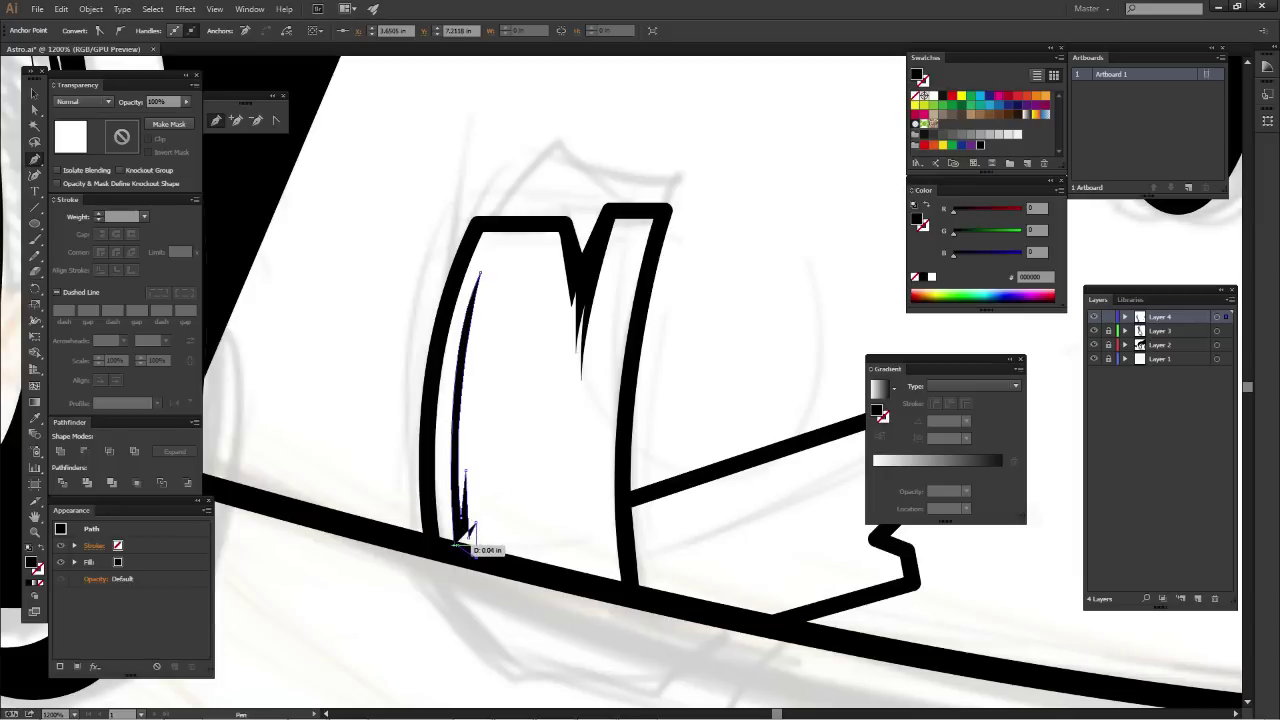
key(ctrl+shift+a)
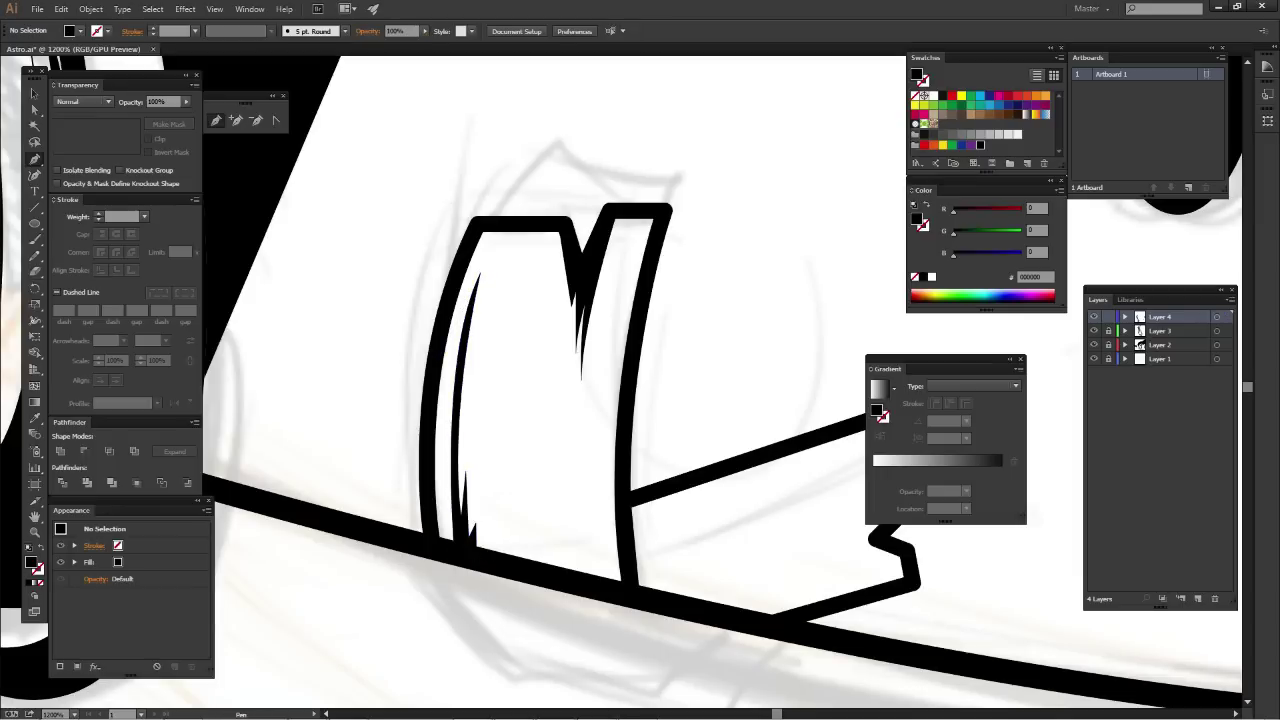
Draw a closed black sliver along the tooth's right inner edge
key(ctrl+minus)
key(ctrl+minus)
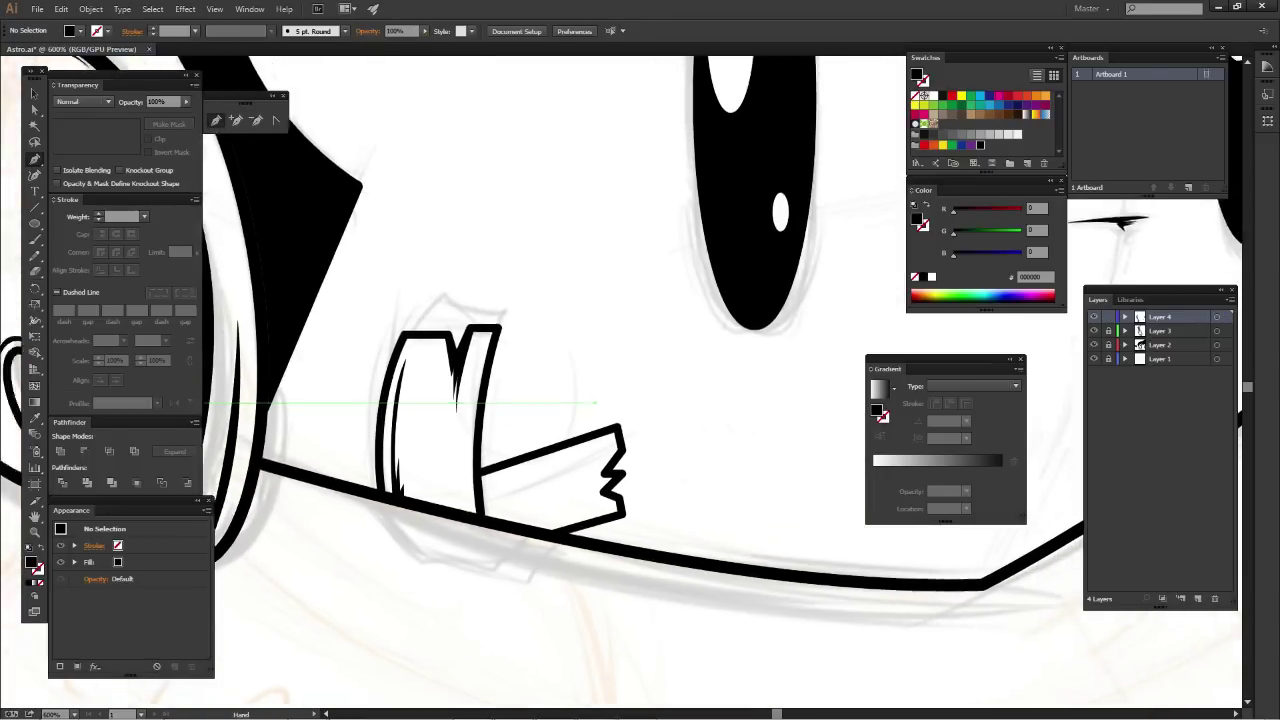
key(ctrl+plus)
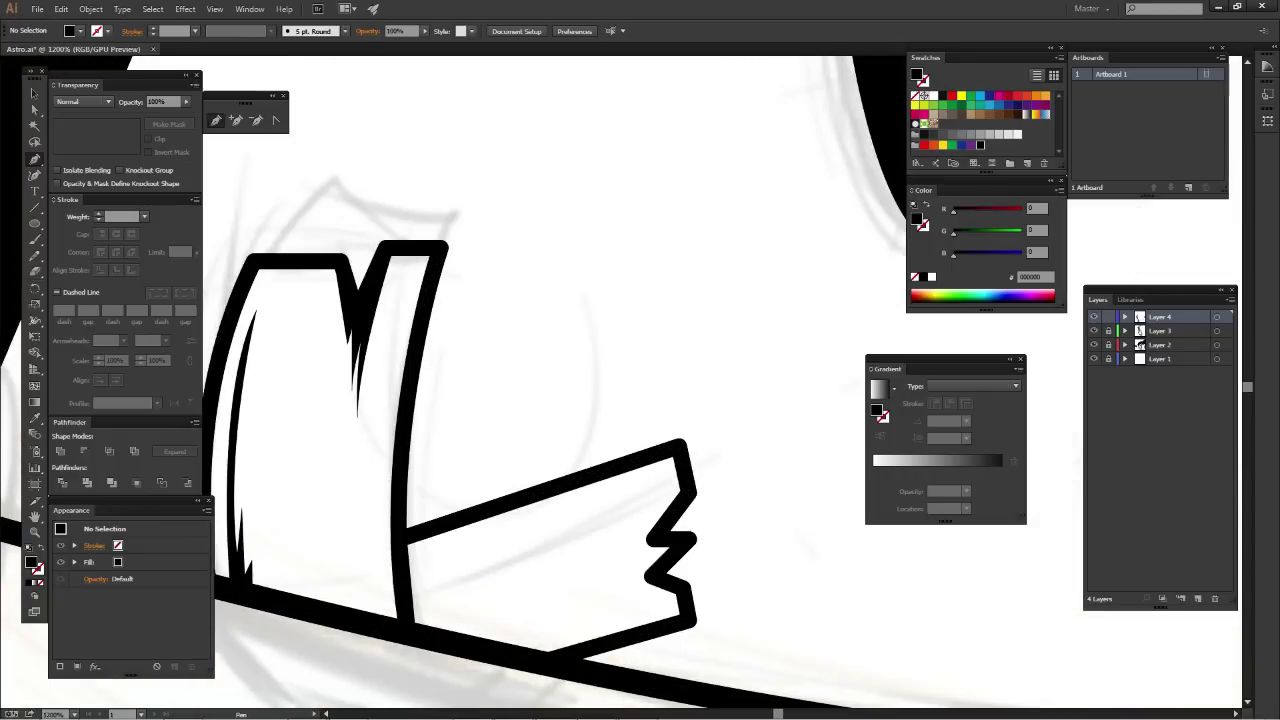
drag(640, 400, 730, 384)
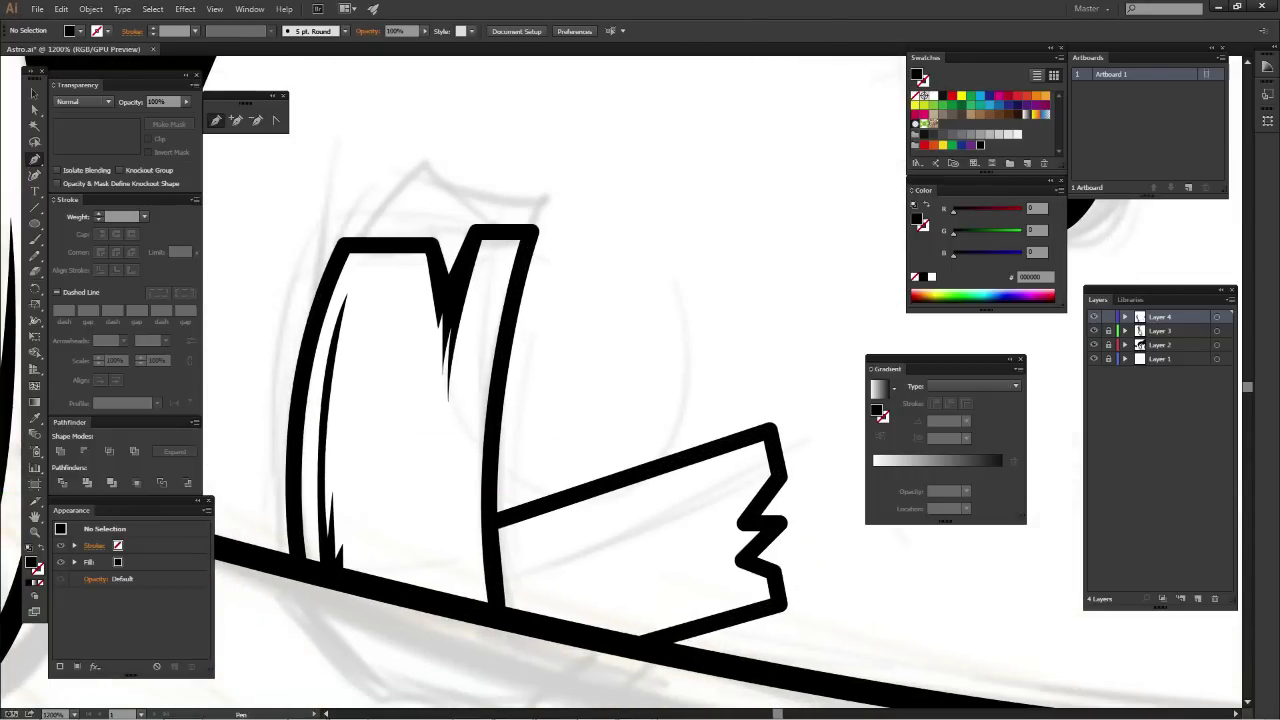
drag(500, 563, 520, 623)
drag(507, 668, 491, 594)
click(498, 511)
click(505, 428)
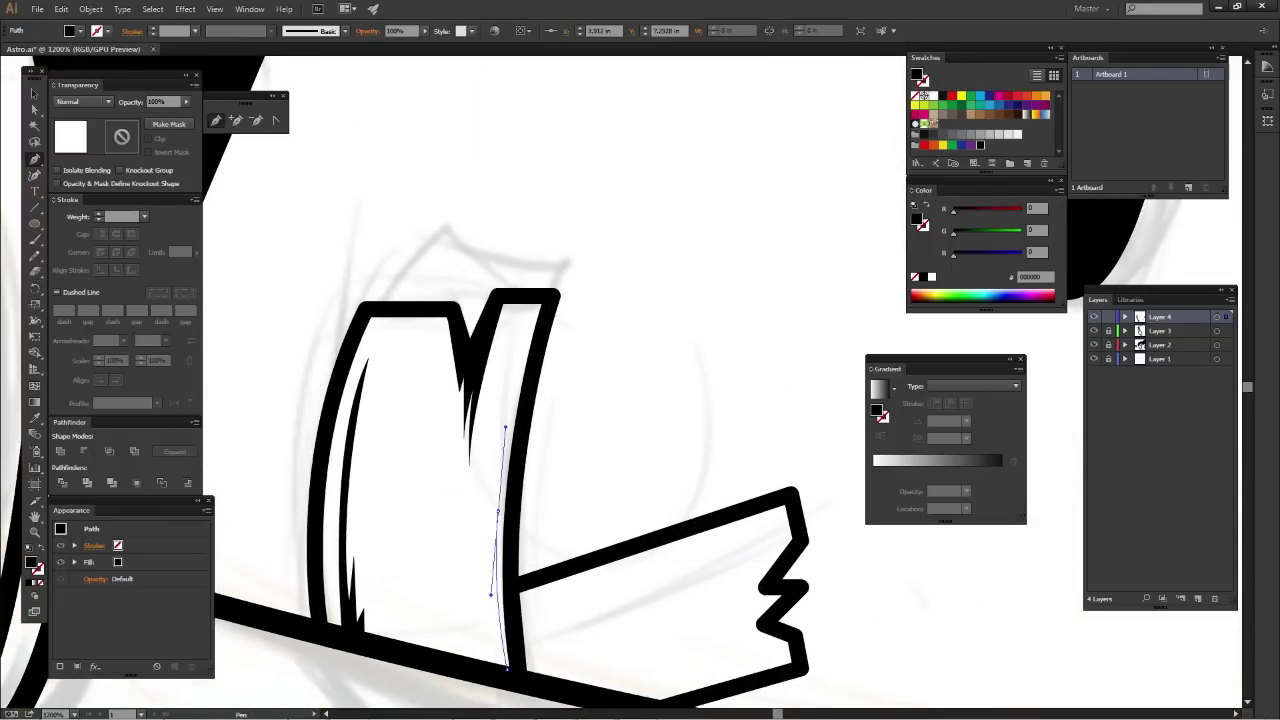
click(507, 668)
mouse_move(507, 668)
mouse_down()
mouse_move(490, 553)
mouse_move(499, 645)
mouse_up()
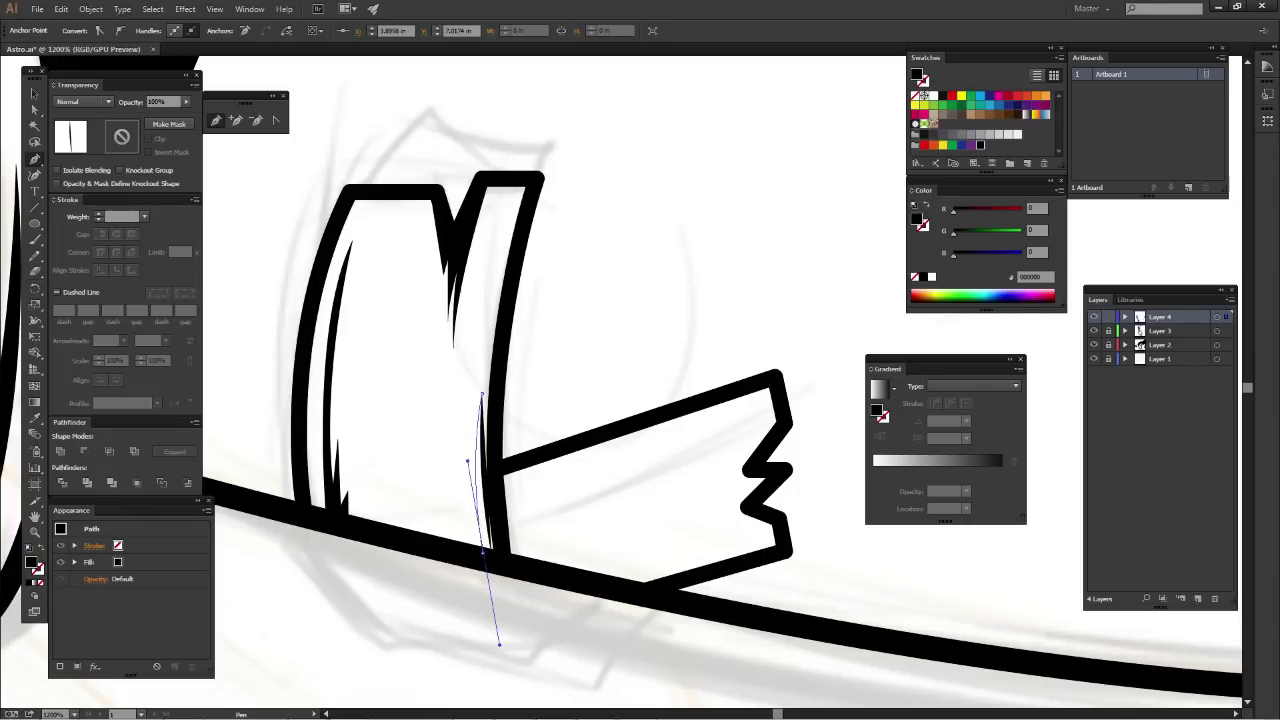
click(484, 550)
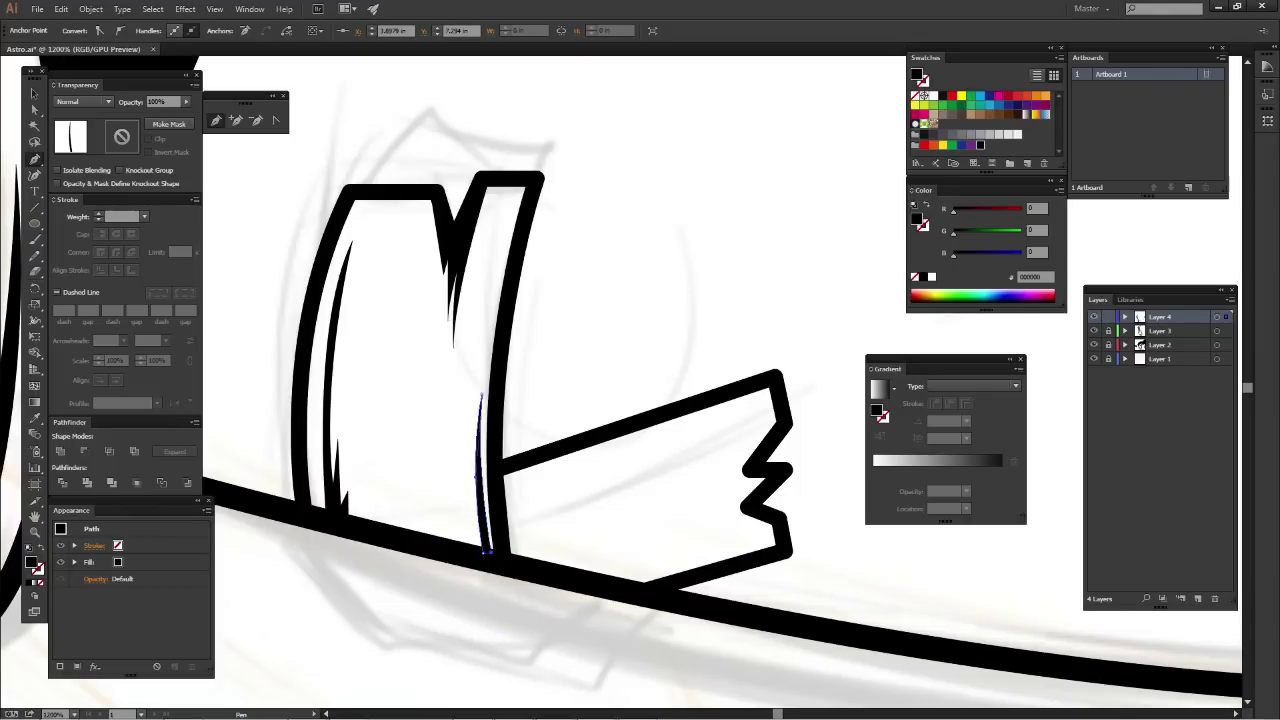
key(ctrl+shift+a)
drag(484, 550, 414, 590)
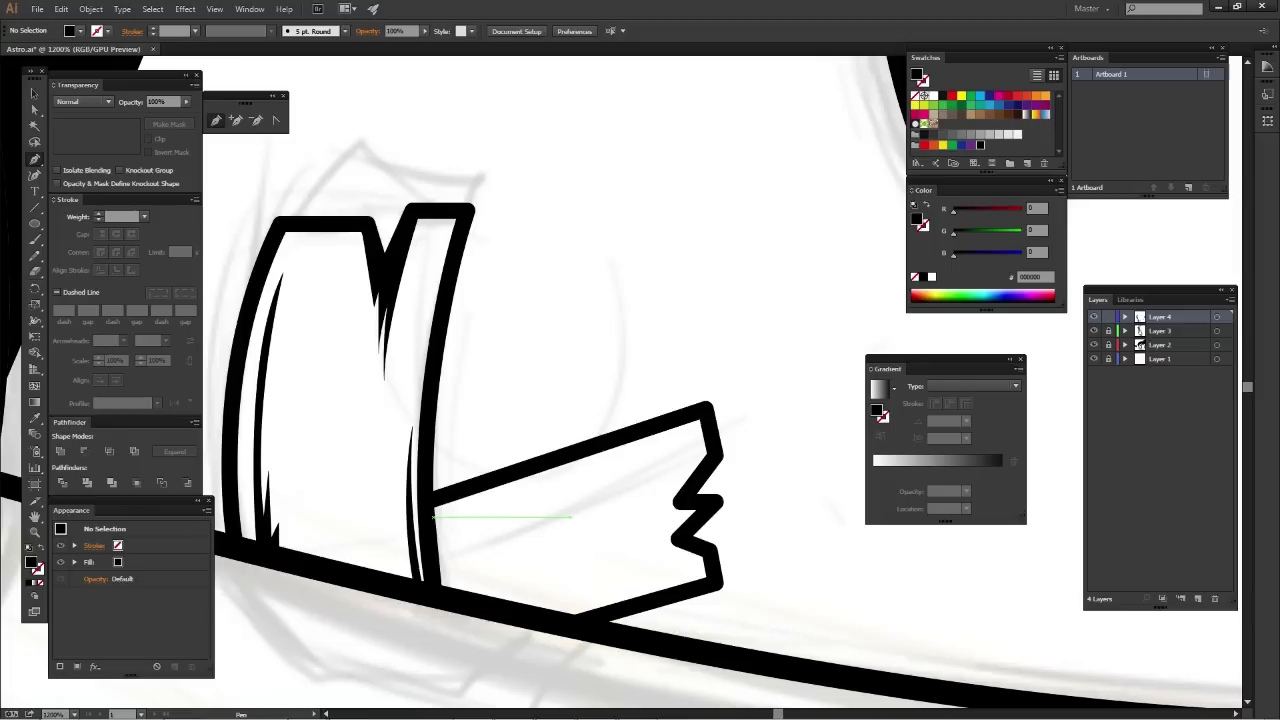
Draw a curved black sliver along the side tooth's upper edge
click(432, 511)
click(584, 465)
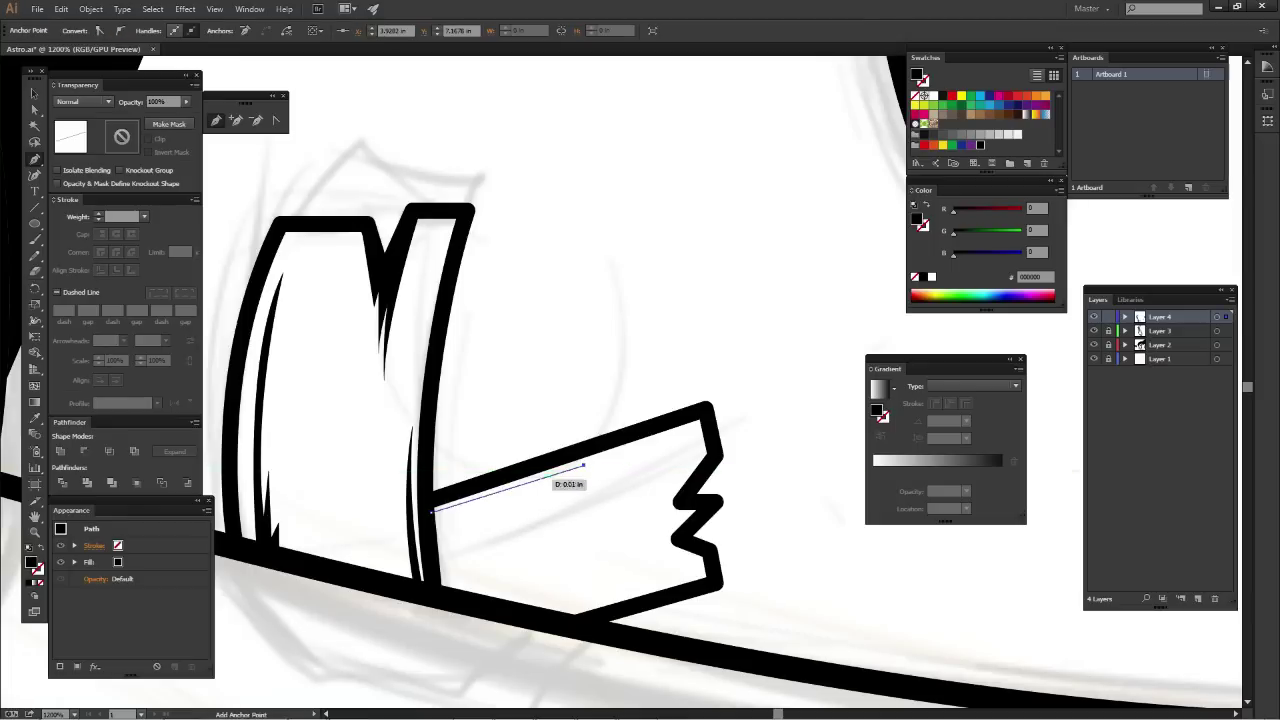
drag(432, 512, 472, 514)
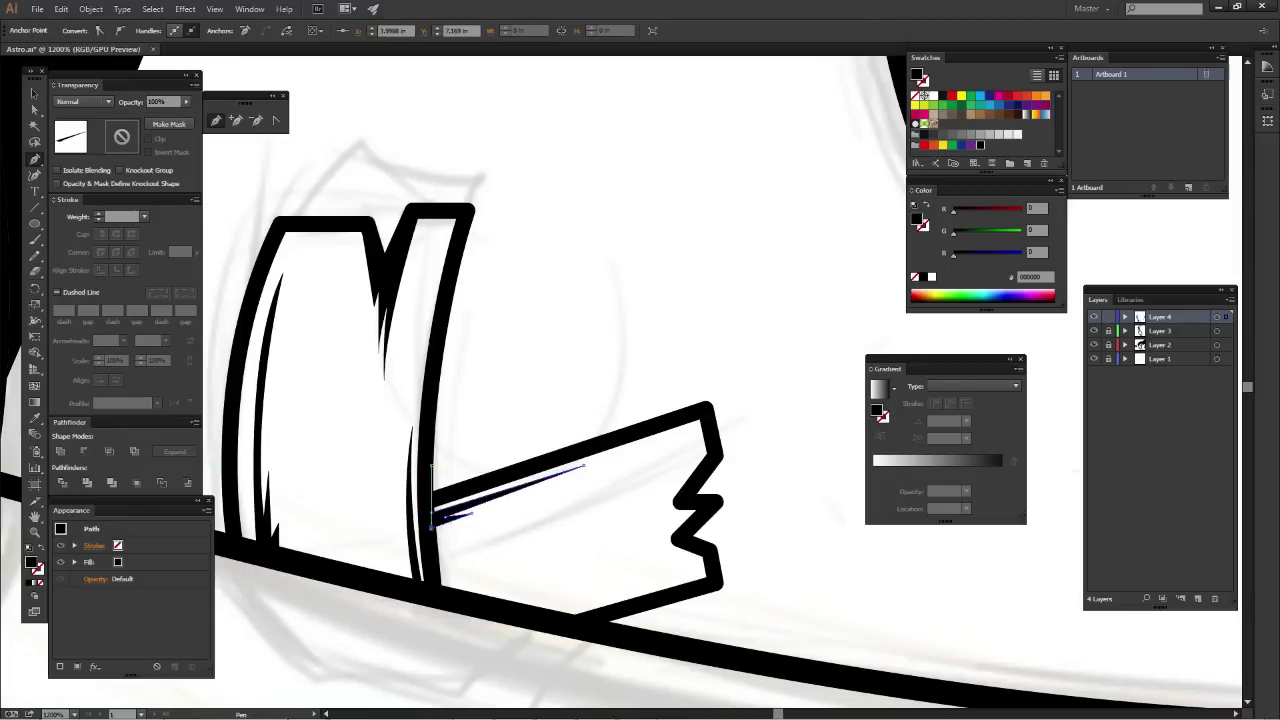
key(ctrl+shift+a)
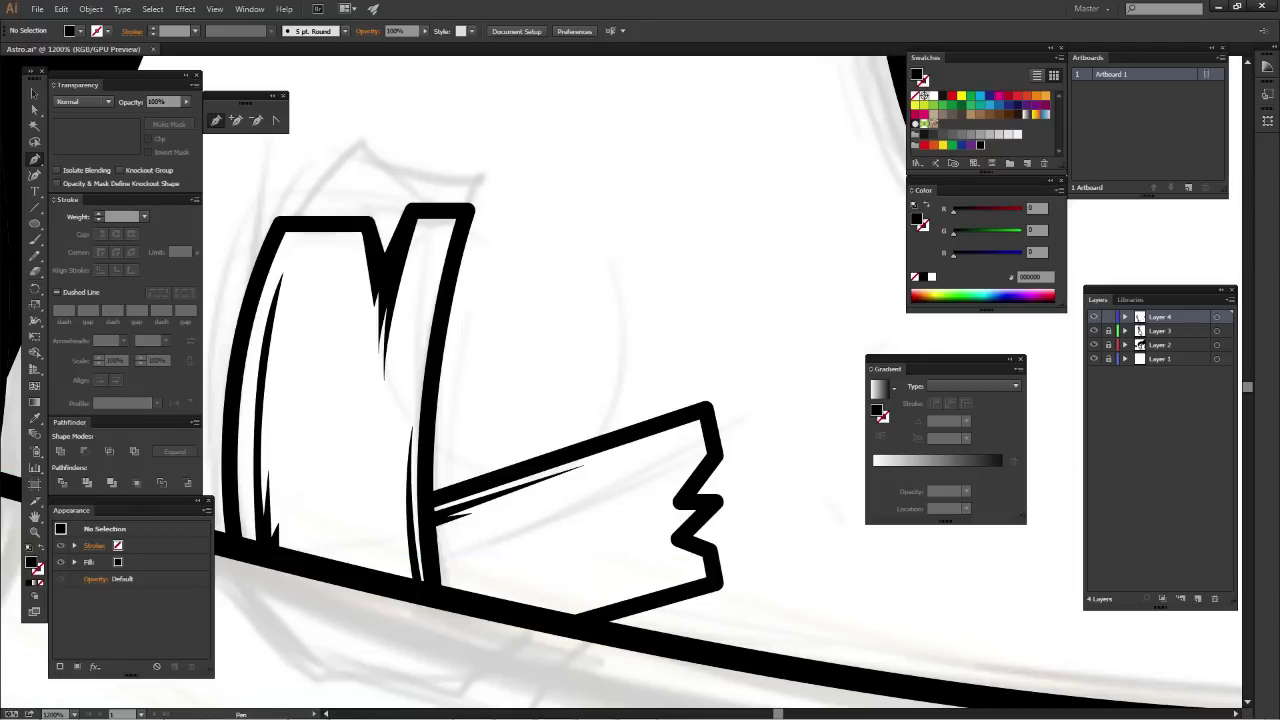
Draw a spiky tapered ink sliver along the mouth piece's lower edge near the right corner
click(630, 596)
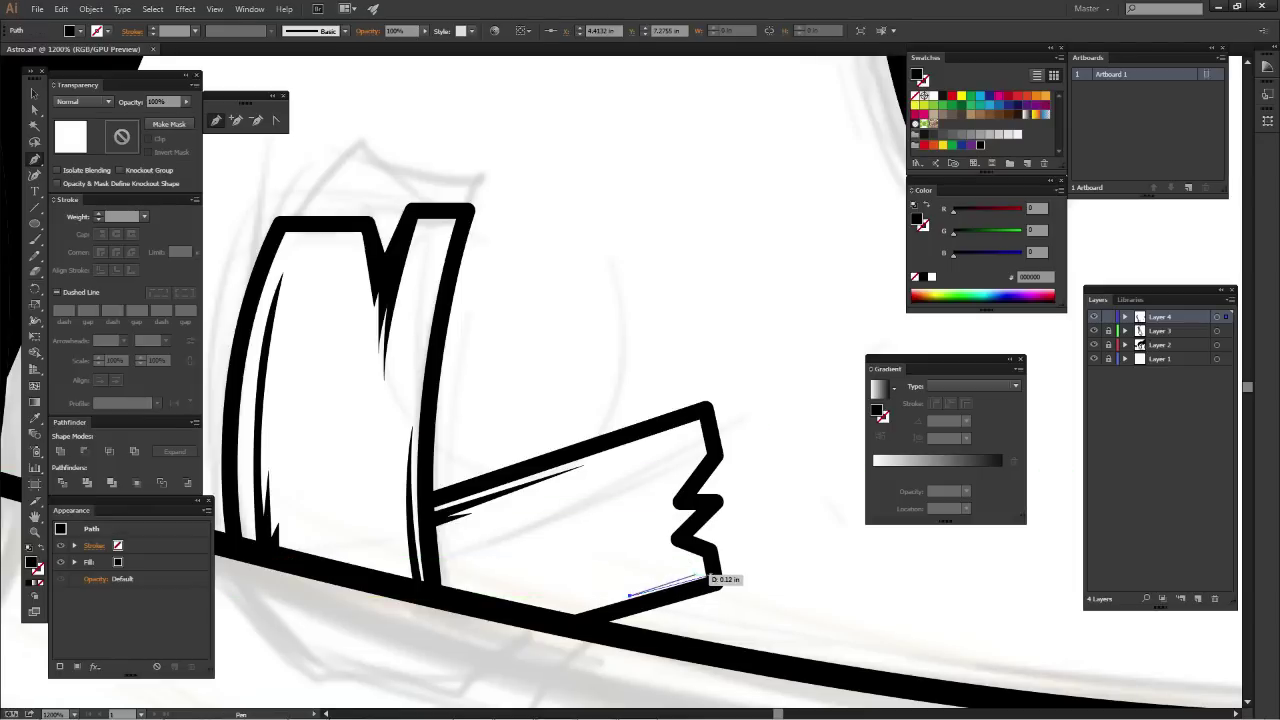
click(707, 577)
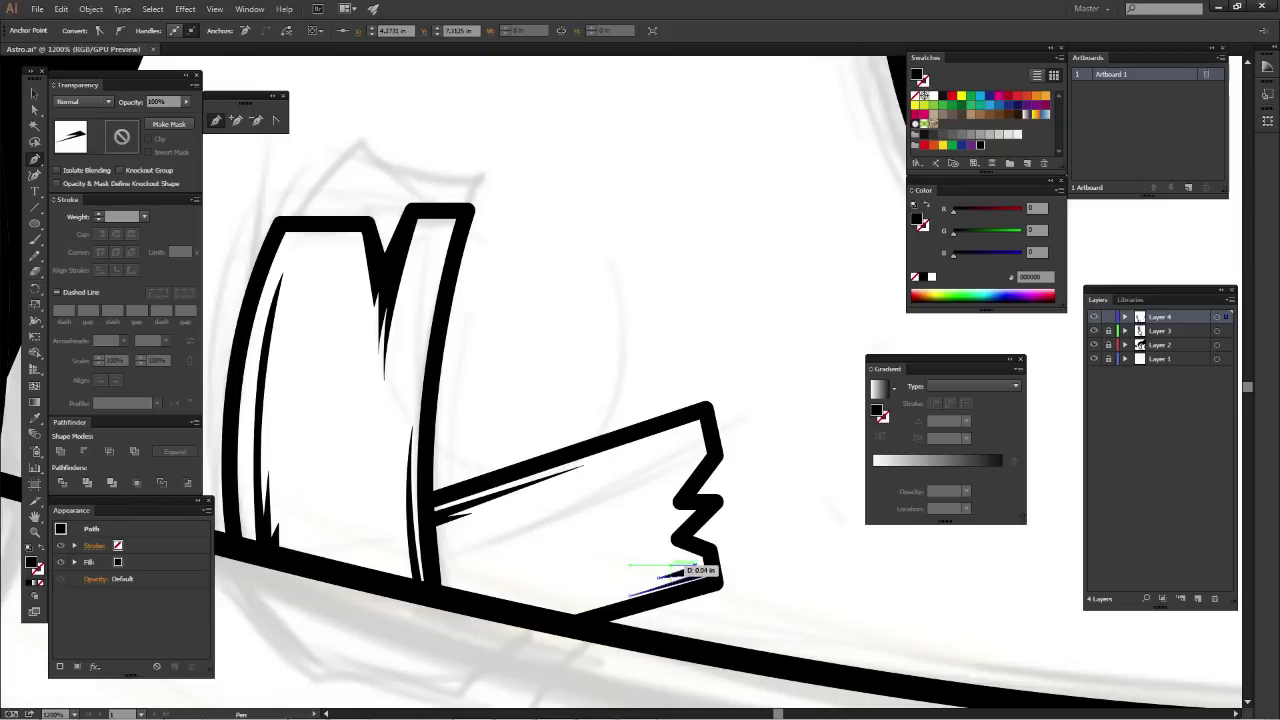
click(712, 557)
click(670, 565)
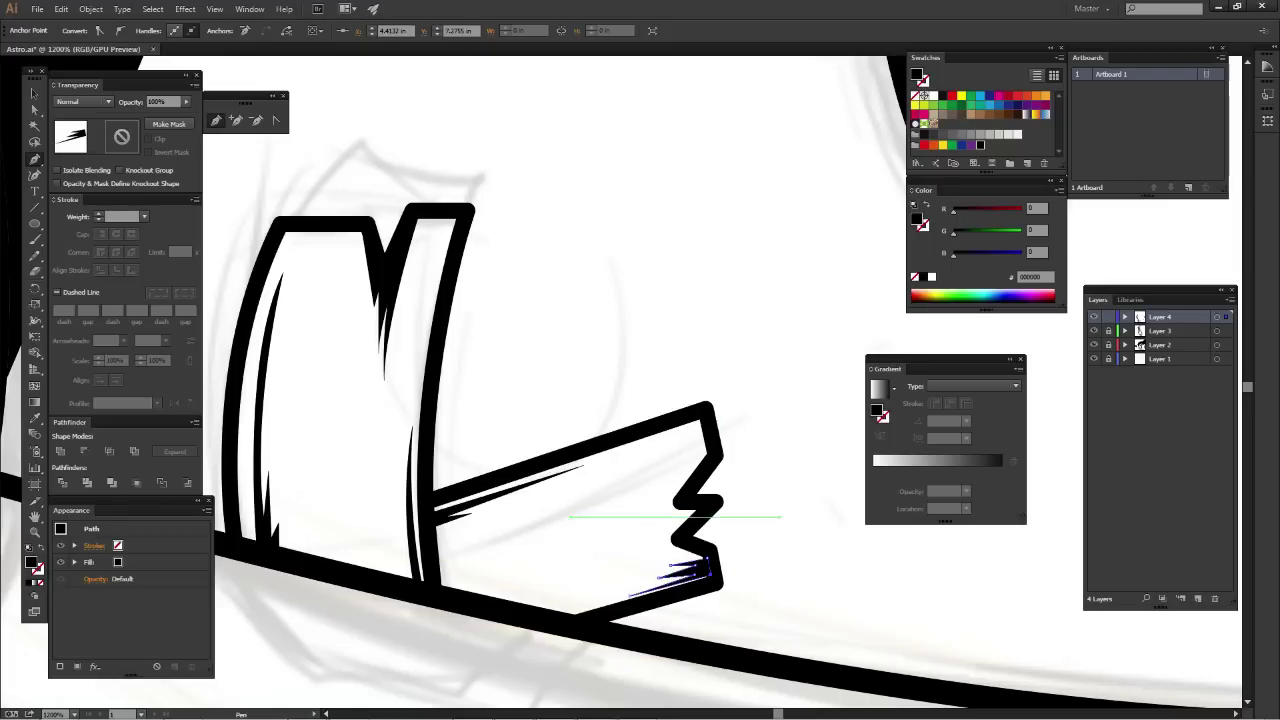
key(ctrl+shift+a)
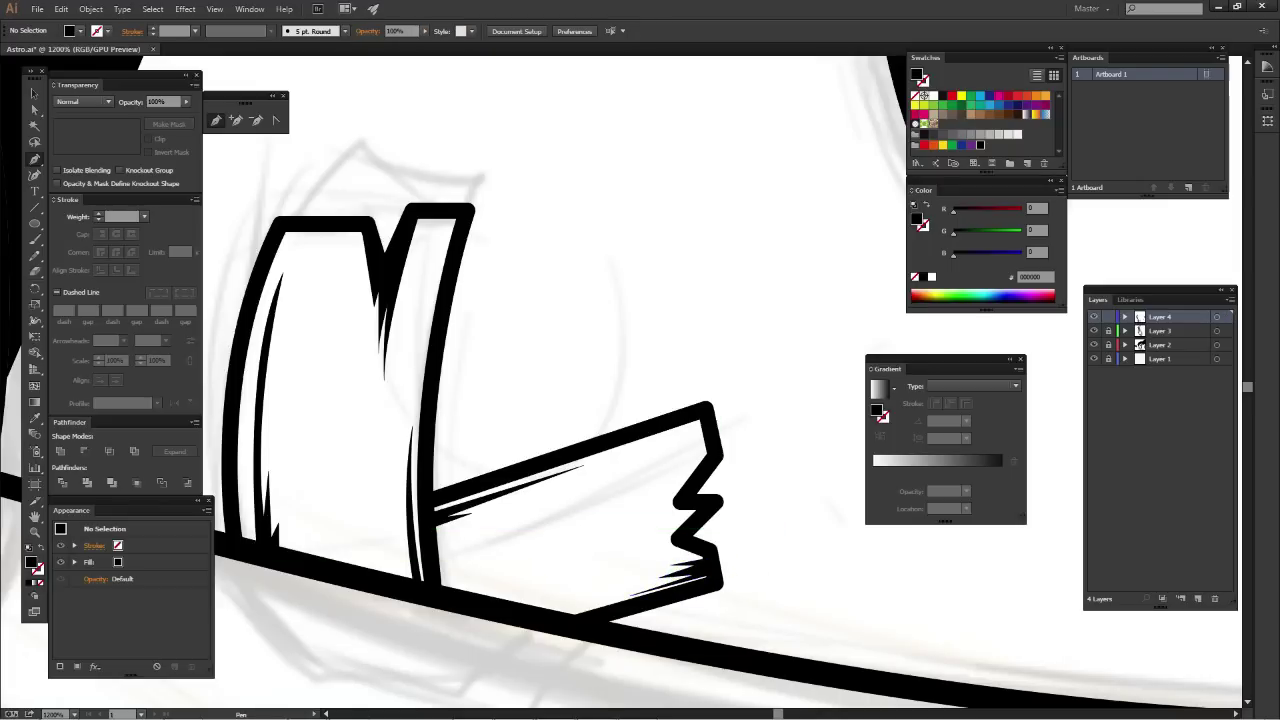
key(ctrl+minus)
key(ctrl+minus)
key(ctrl+minus)
key(ctrl+minus)
key(ctrl+minus)
key(ctrl+minus)
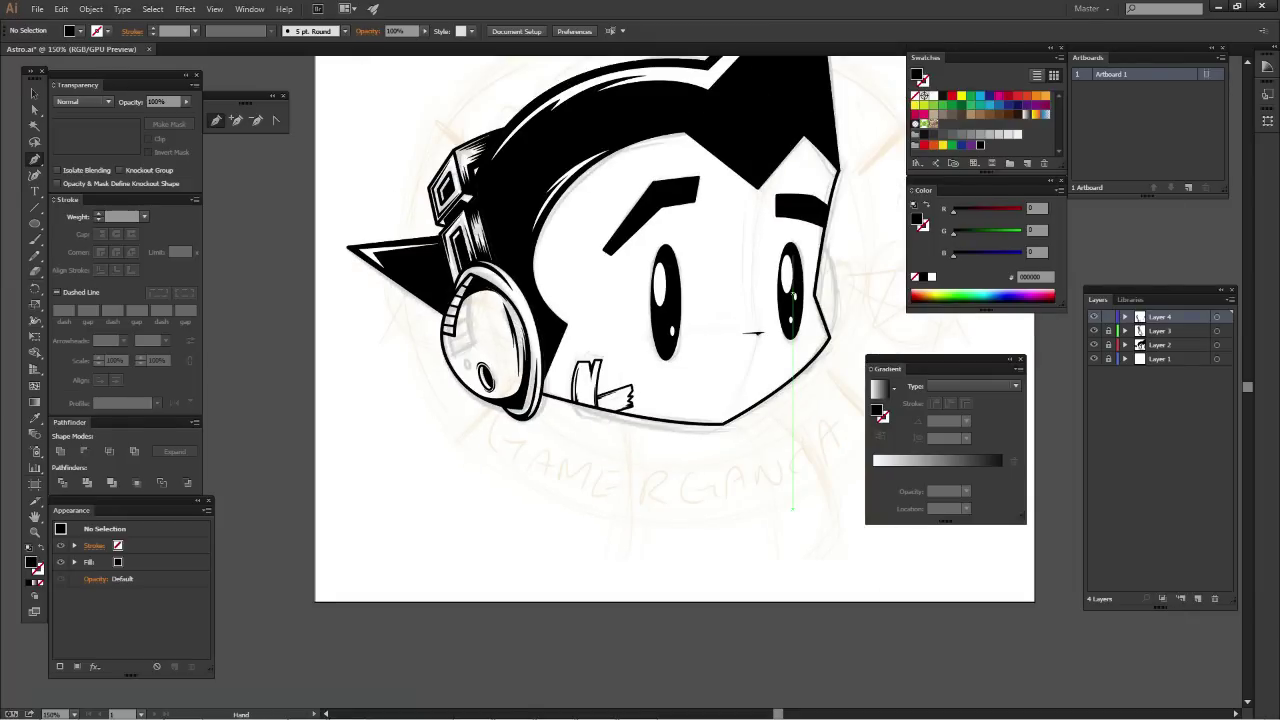
Set the fill to white and draw a closed white shape inside the left eyebrow
drag(700, 360, 608, 425)
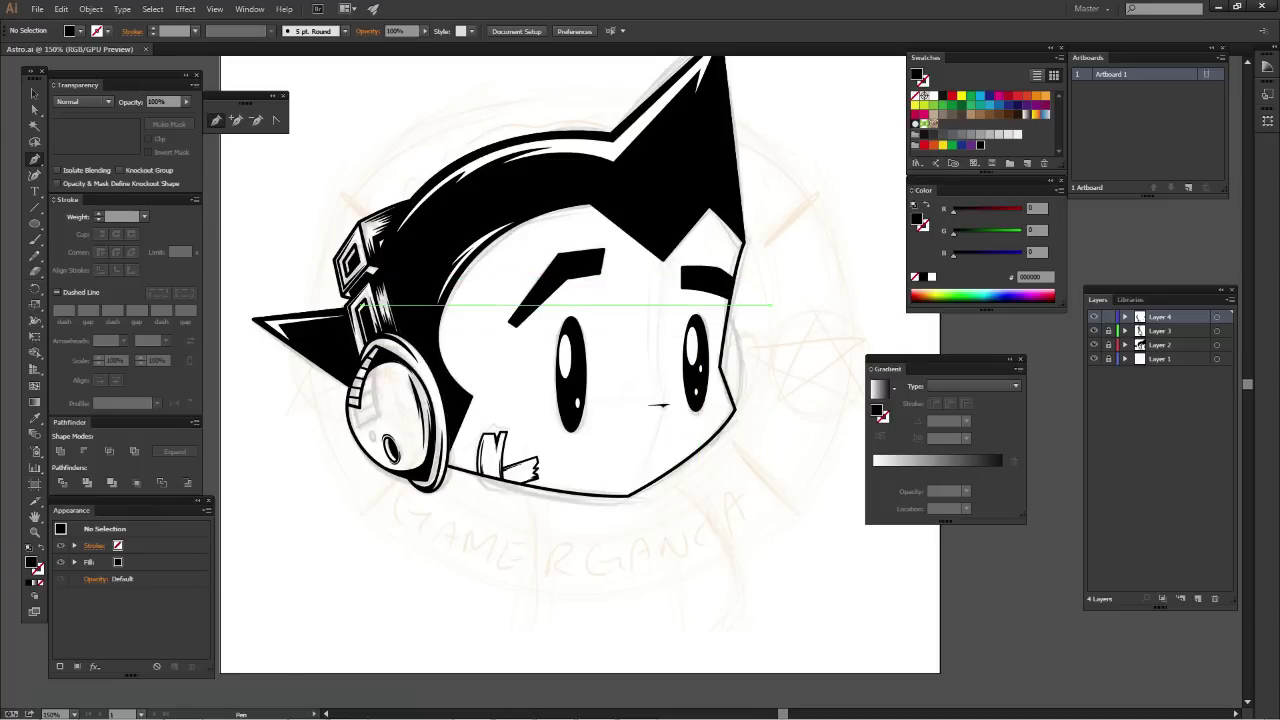
key(ctrl+plus)
key(ctrl+plus)
key(ctrl+plus)
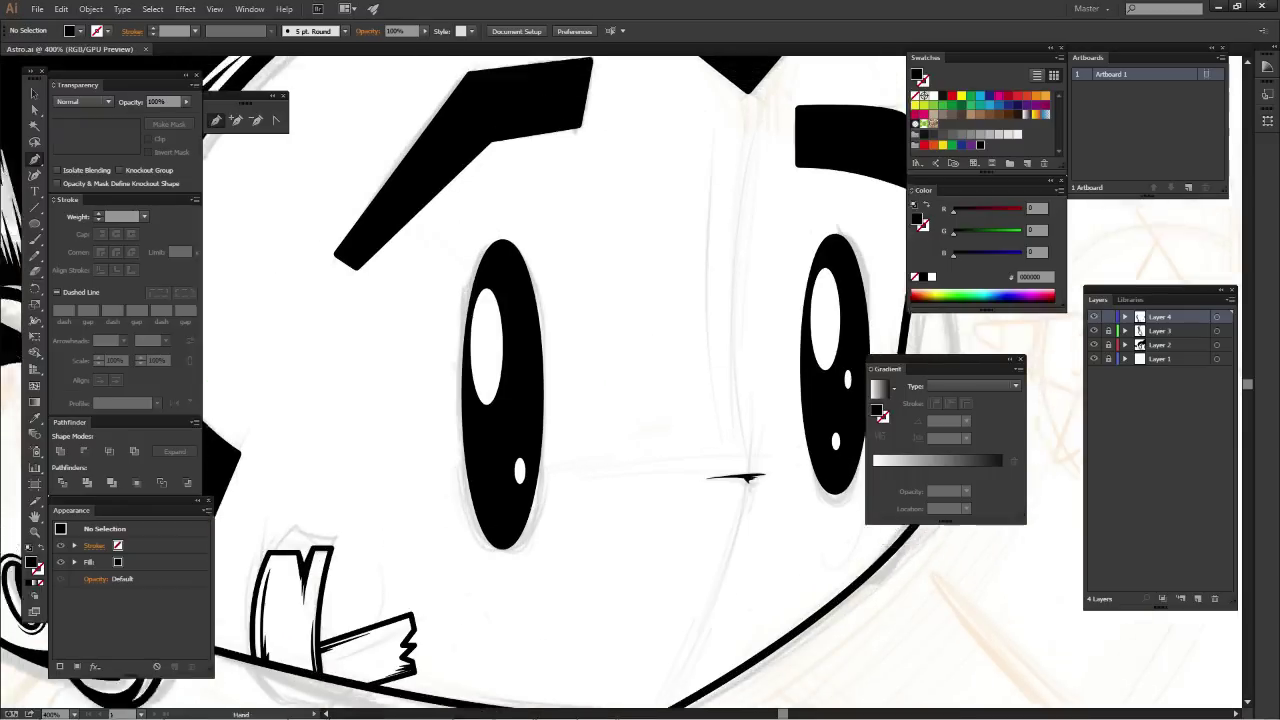
mouse_move(509, 173)
mouse_down()
mouse_move(623, 358)
mouse_move(708, 418)
mouse_up()
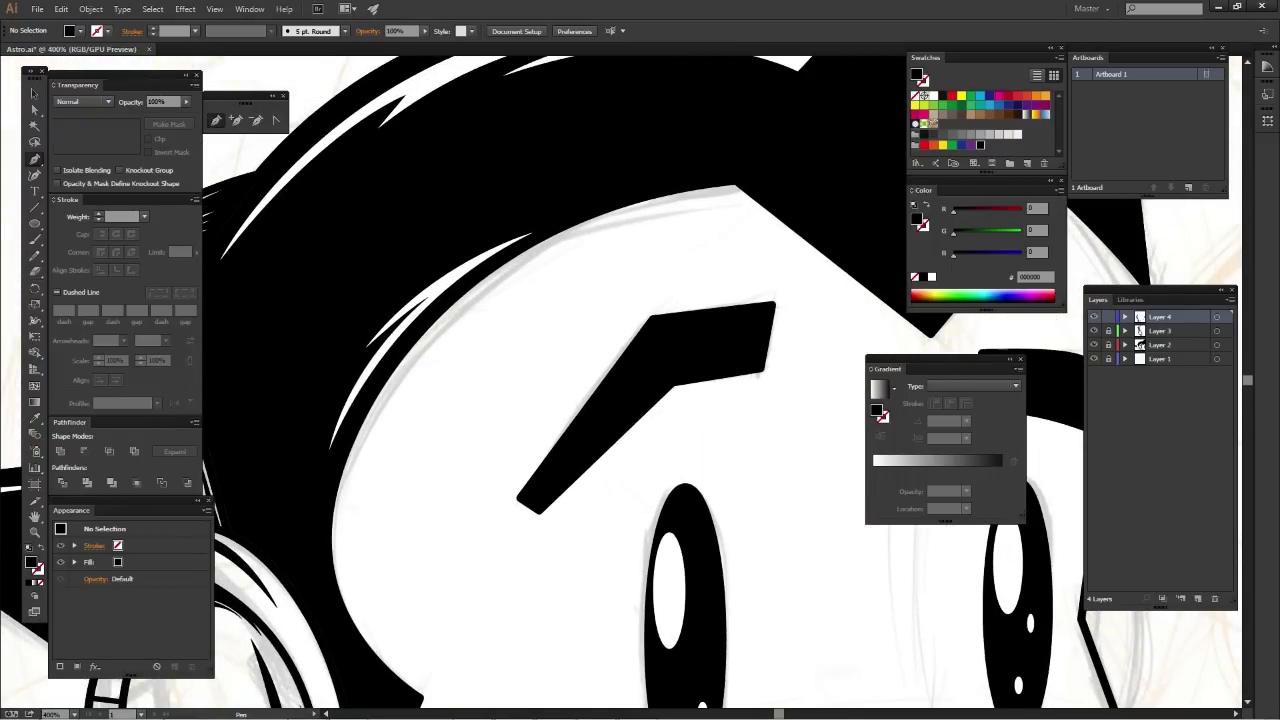
click(1016, 134)
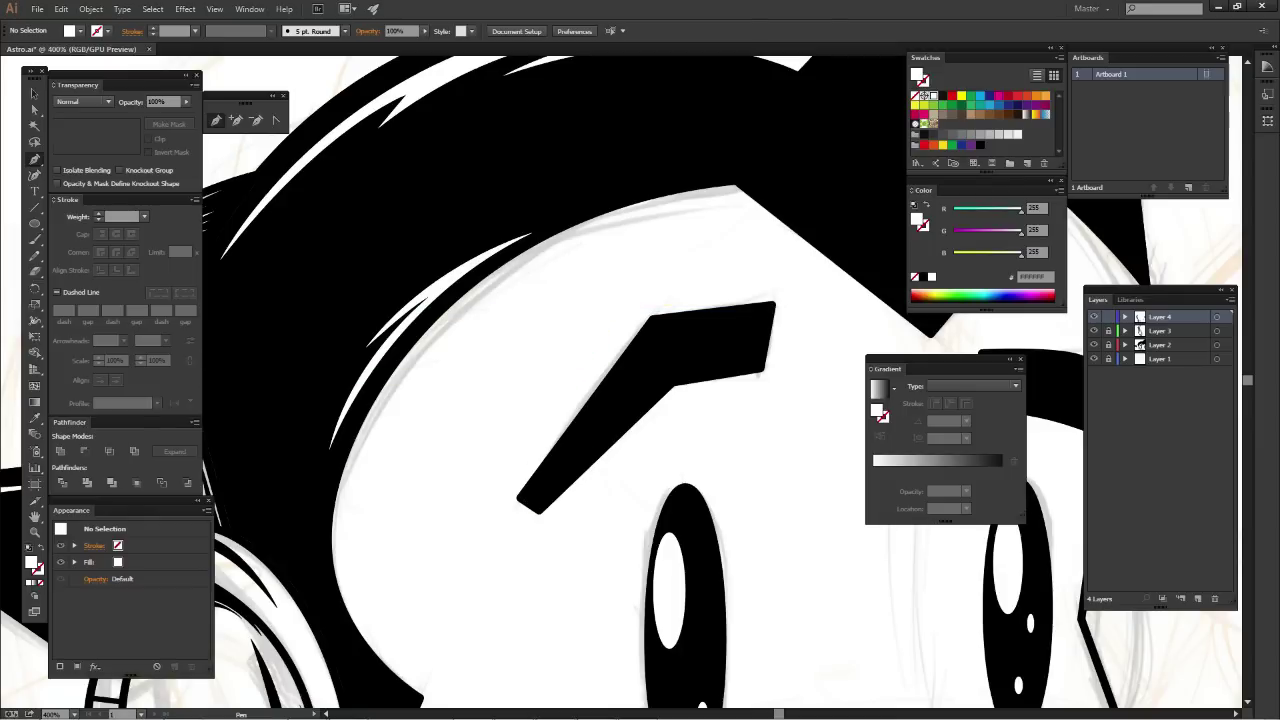
click(527, 494)
click(652, 322)
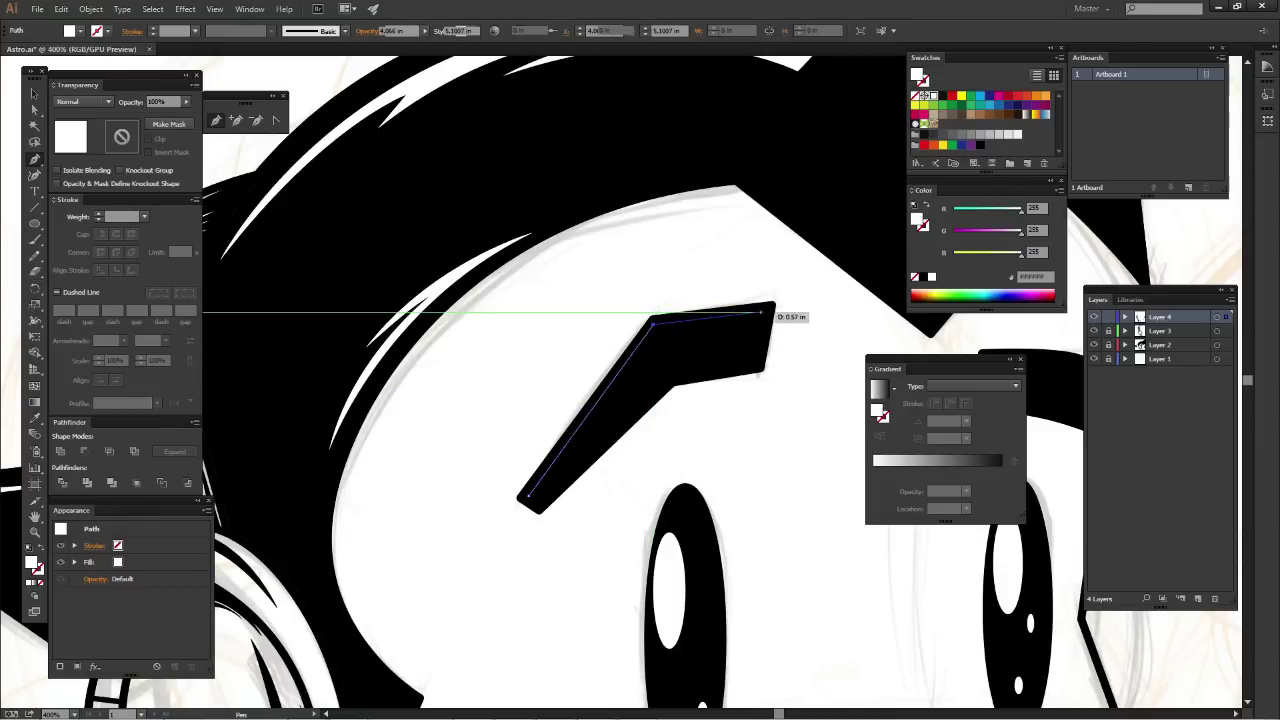
click(765, 312)
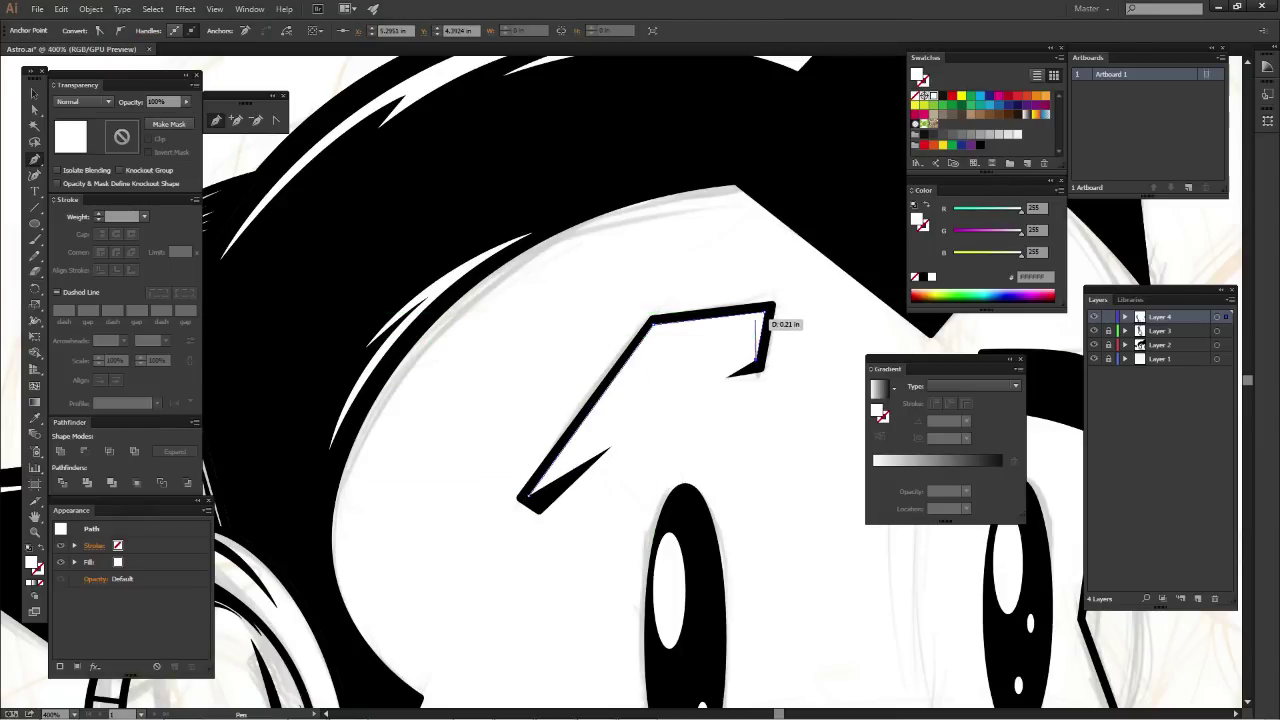
click(757, 360)
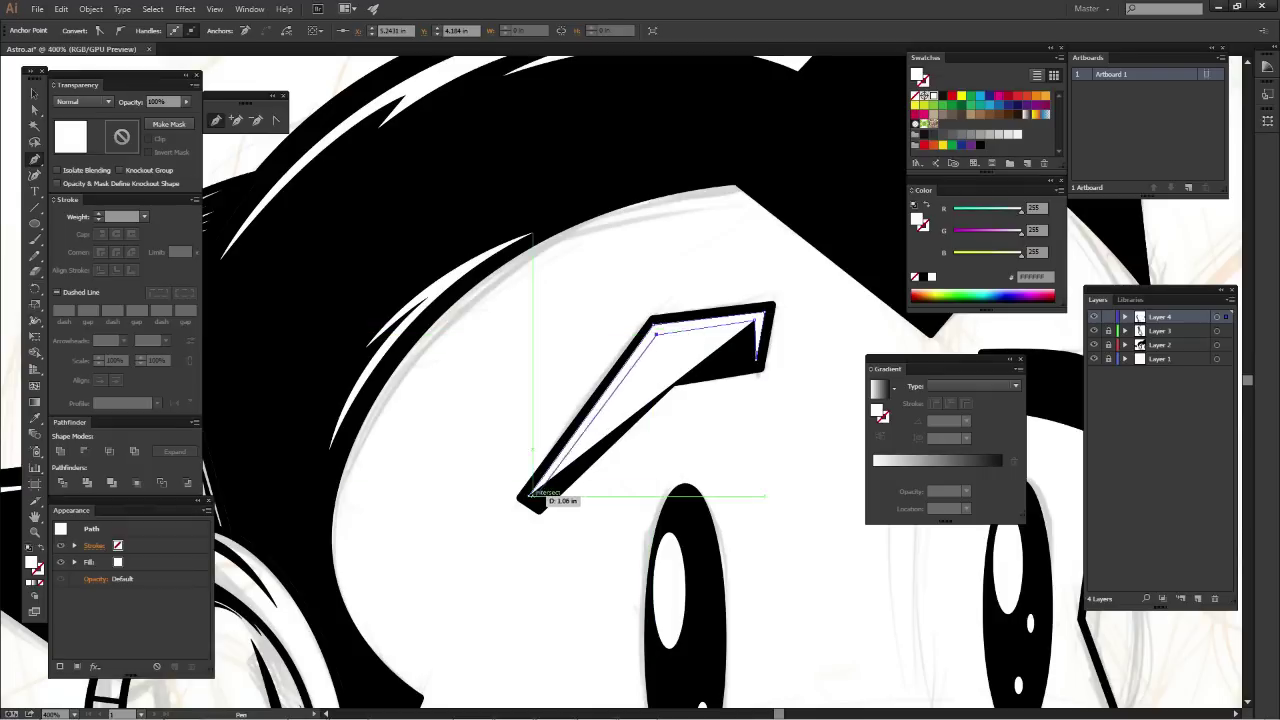
click(528, 494)
Delete the white inner eyebrow shape
key(ctrl+shift+a)
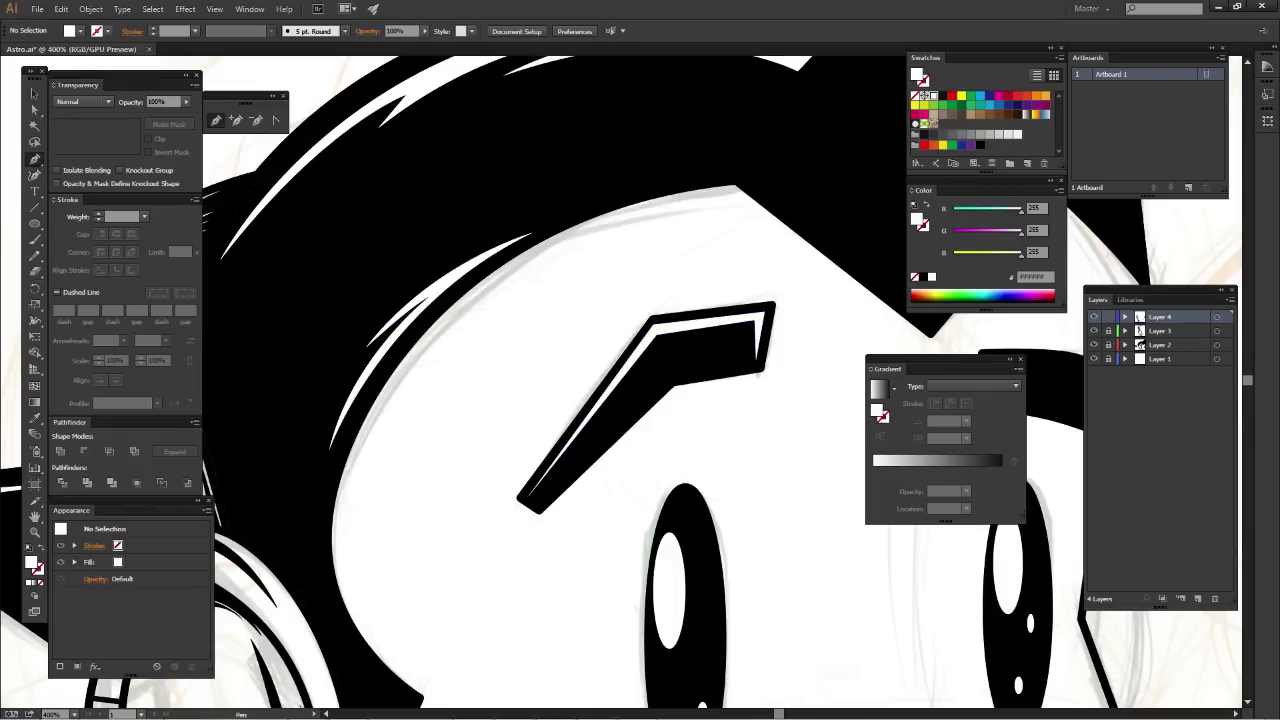
key(v)
click(752, 314)
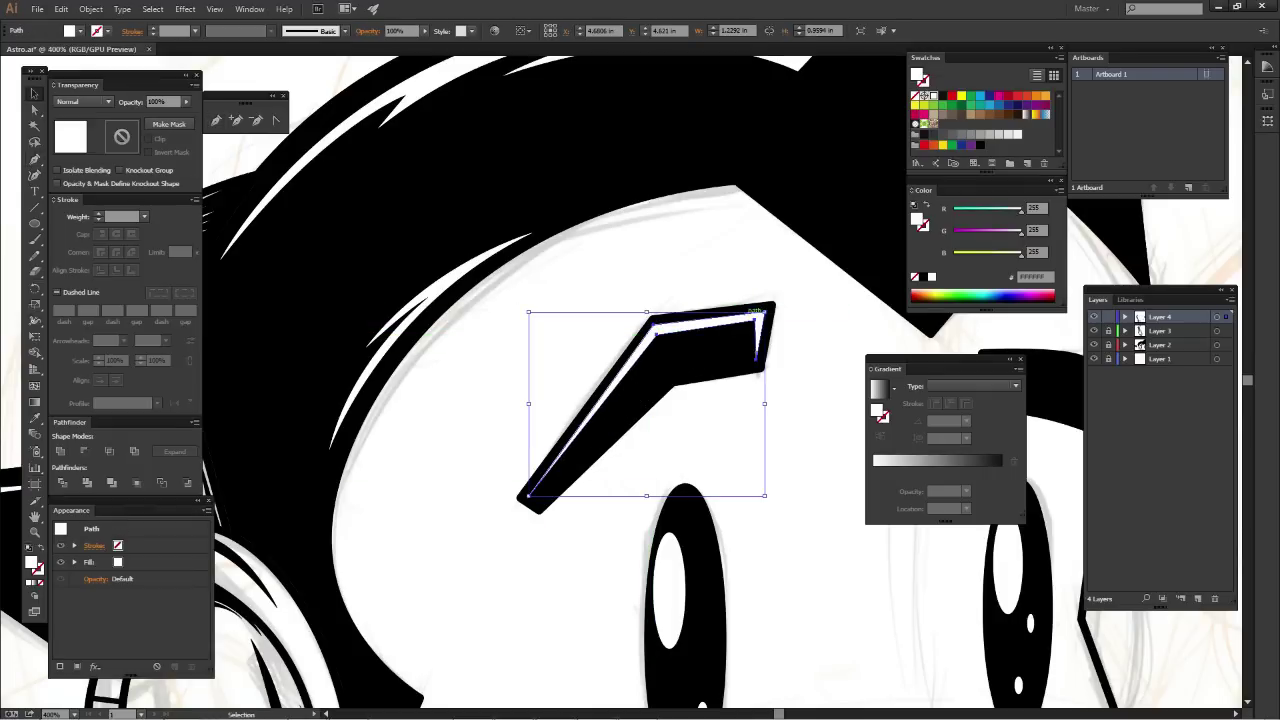
key(Delete)
Draw a thin white sliver along the left eyebrow's lower edge near its tip
key(p)
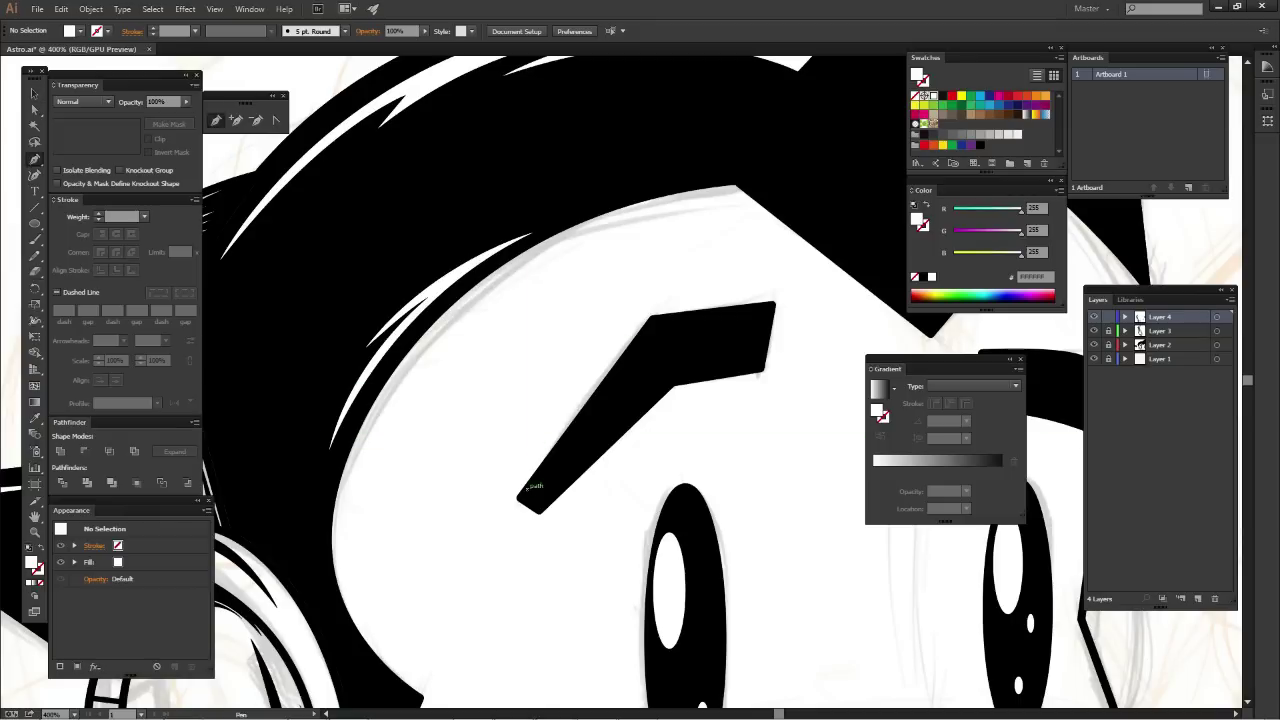
drag(540, 507, 616, 368)
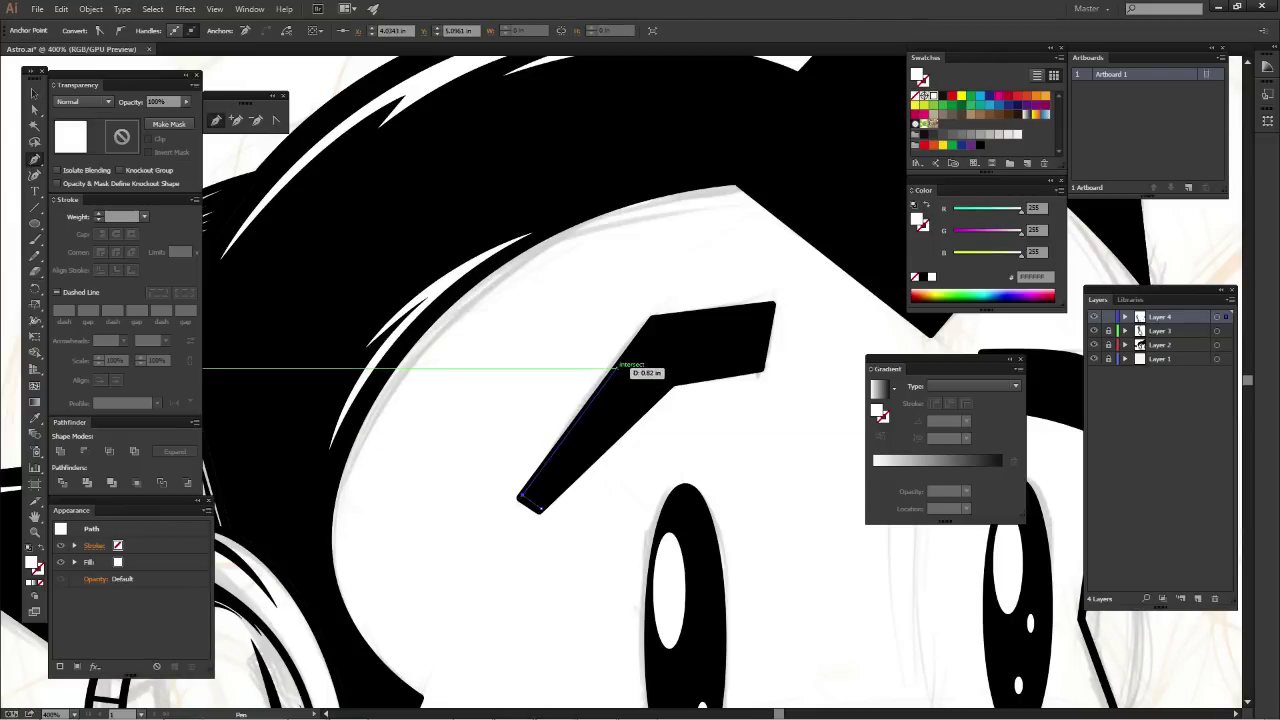
click(616, 368)
click(543, 500)
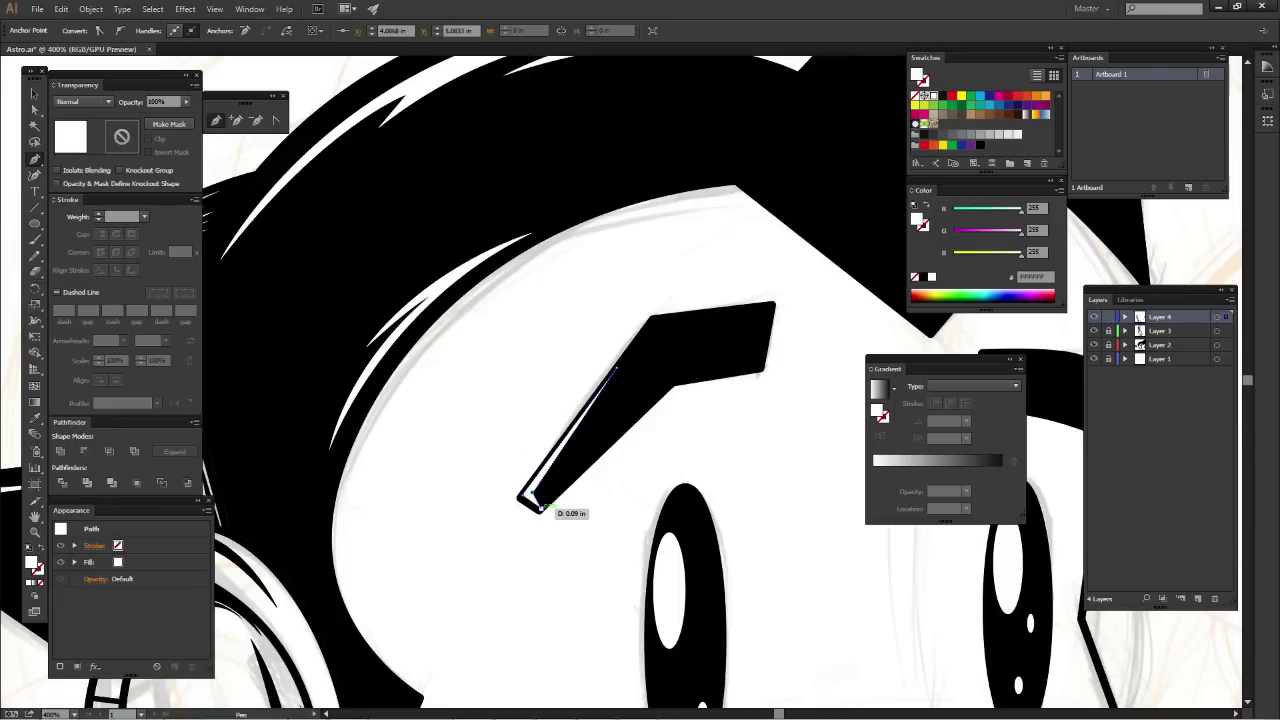
ctrl+click(700, 440)
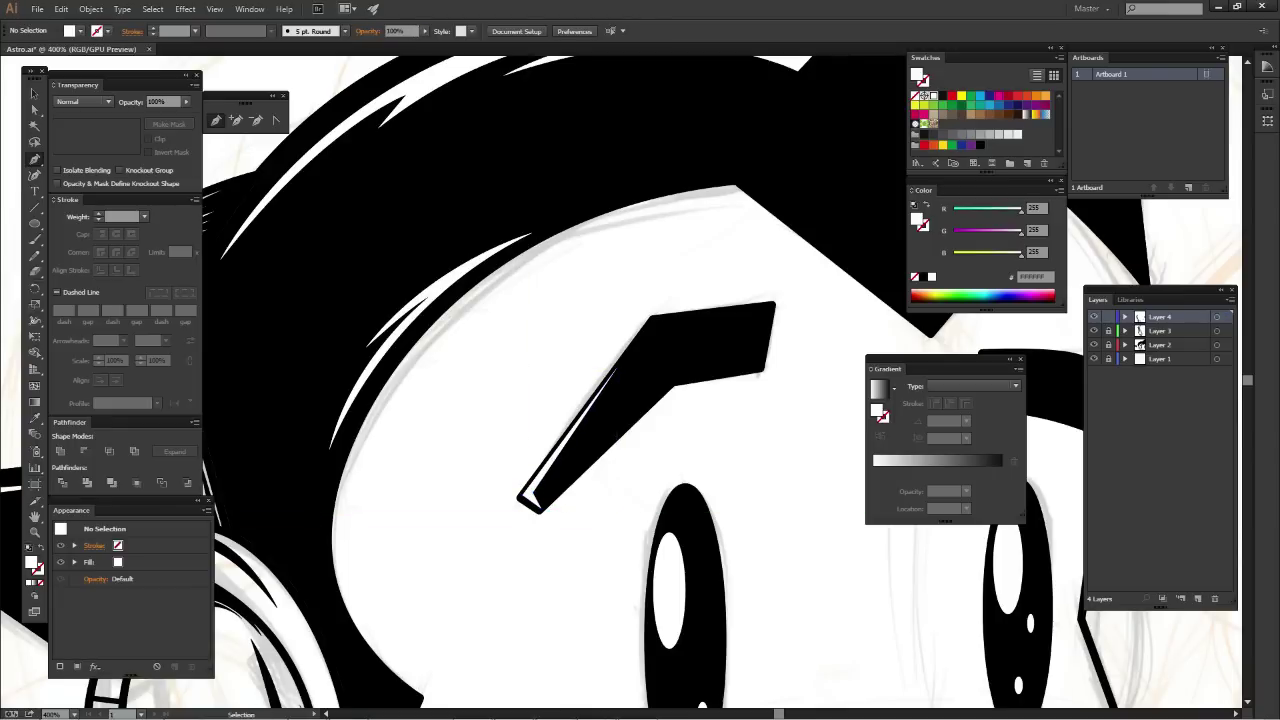
key(ctrl+minus)
key(ctrl+minus)
key(ctrl+minus)
key(ctrl+minus)
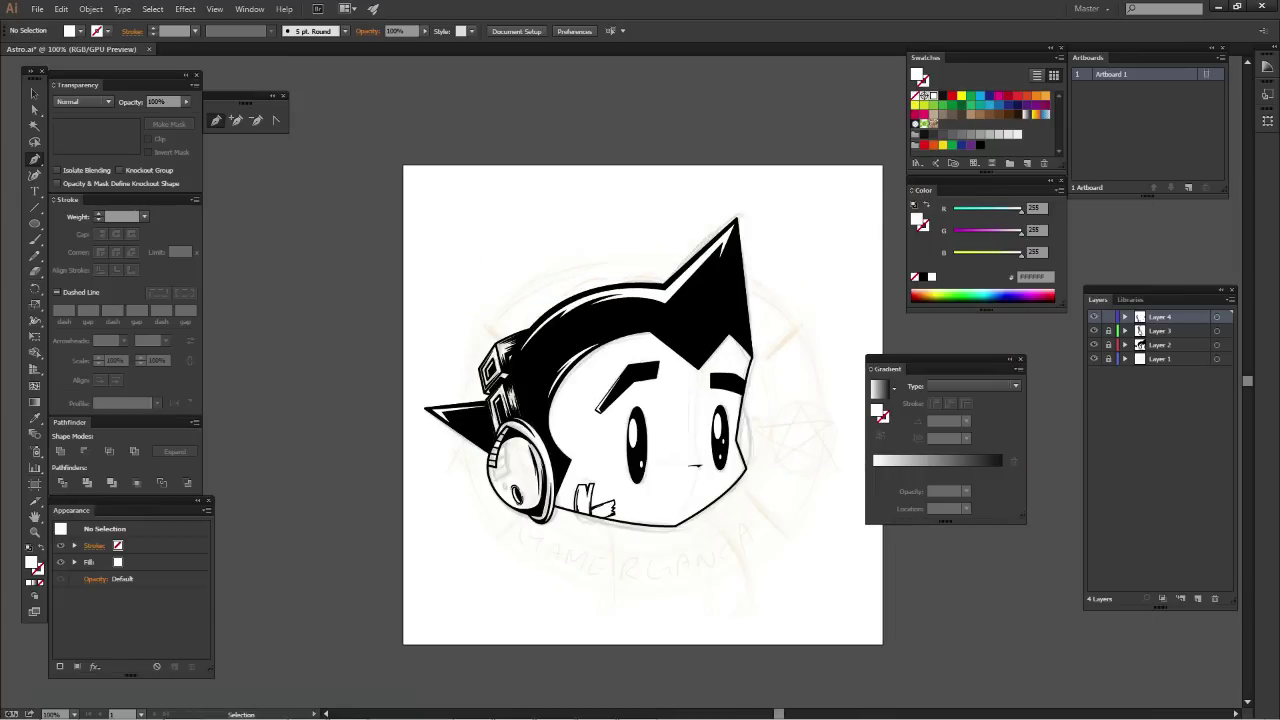
Draw a closed white highlight sliver along the right eyebrow's top edge, then fit the artboard in view
key(ctrl+plus)
key(ctrl+plus)
key(ctrl+plus)
scroll(640, 400, right, 3)
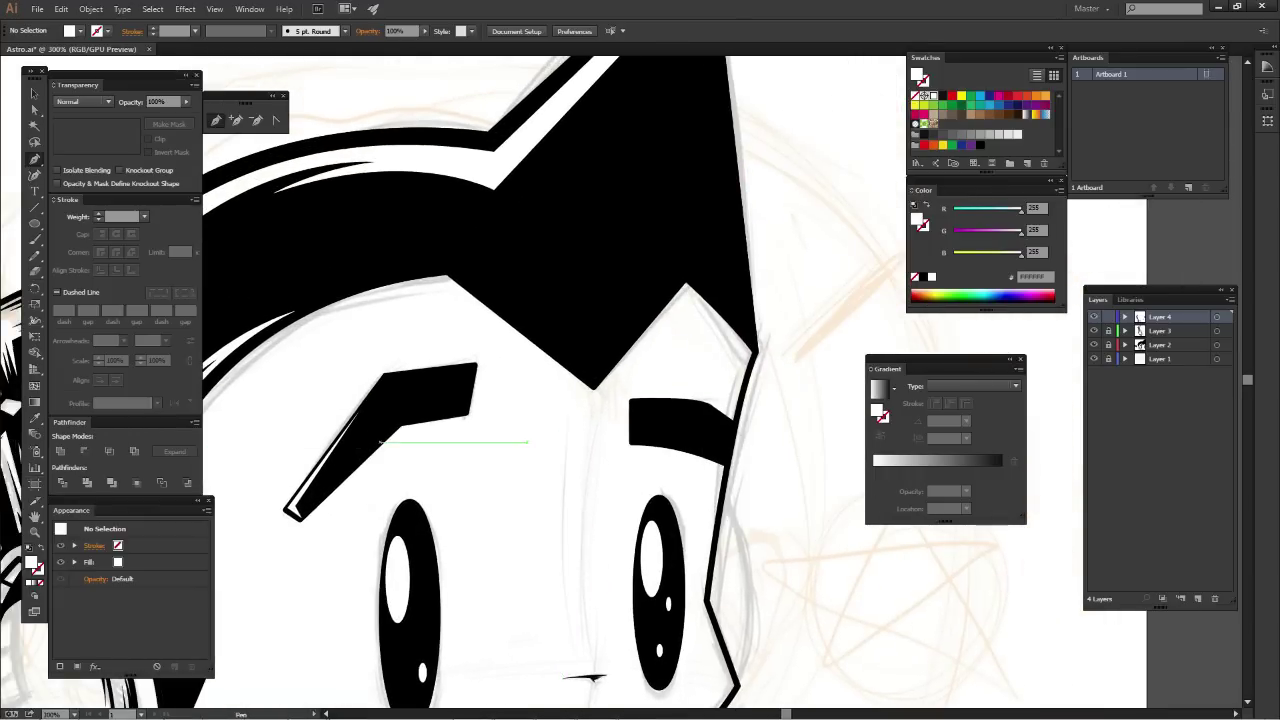
key(ctrl+plus)
key(ctrl+plus)
click(645, 490)
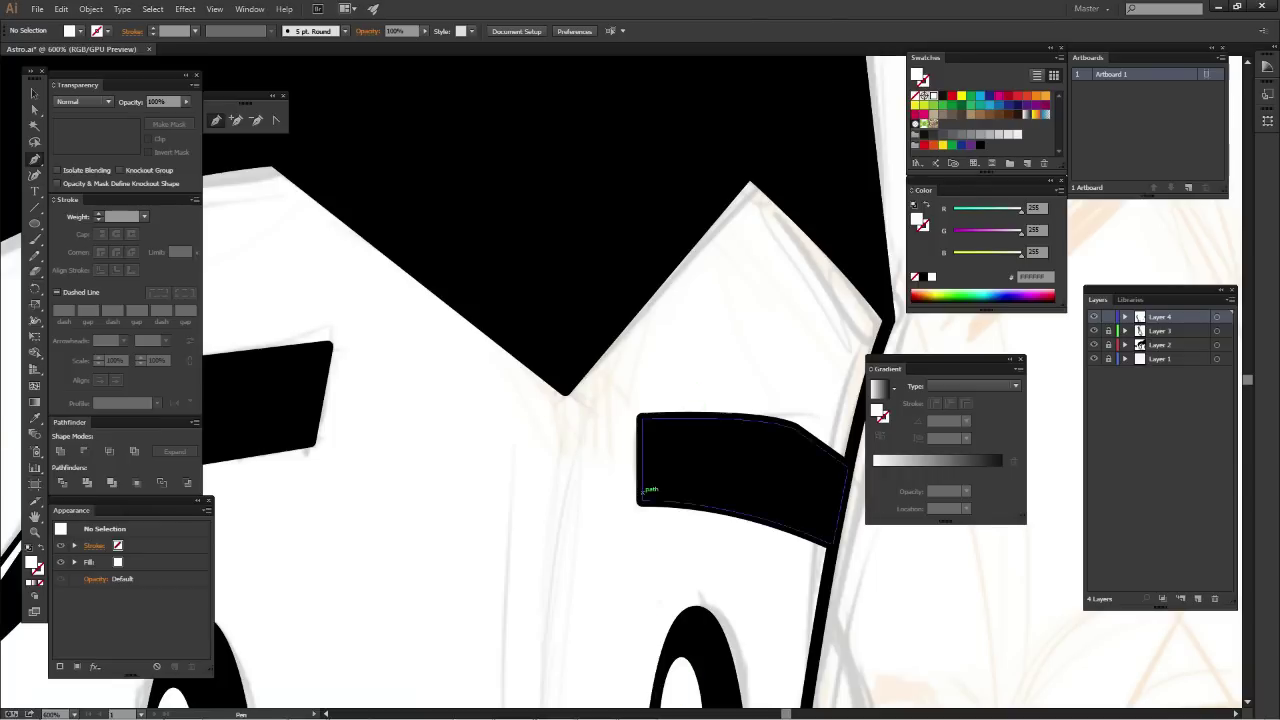
click(645, 422)
click(745, 416)
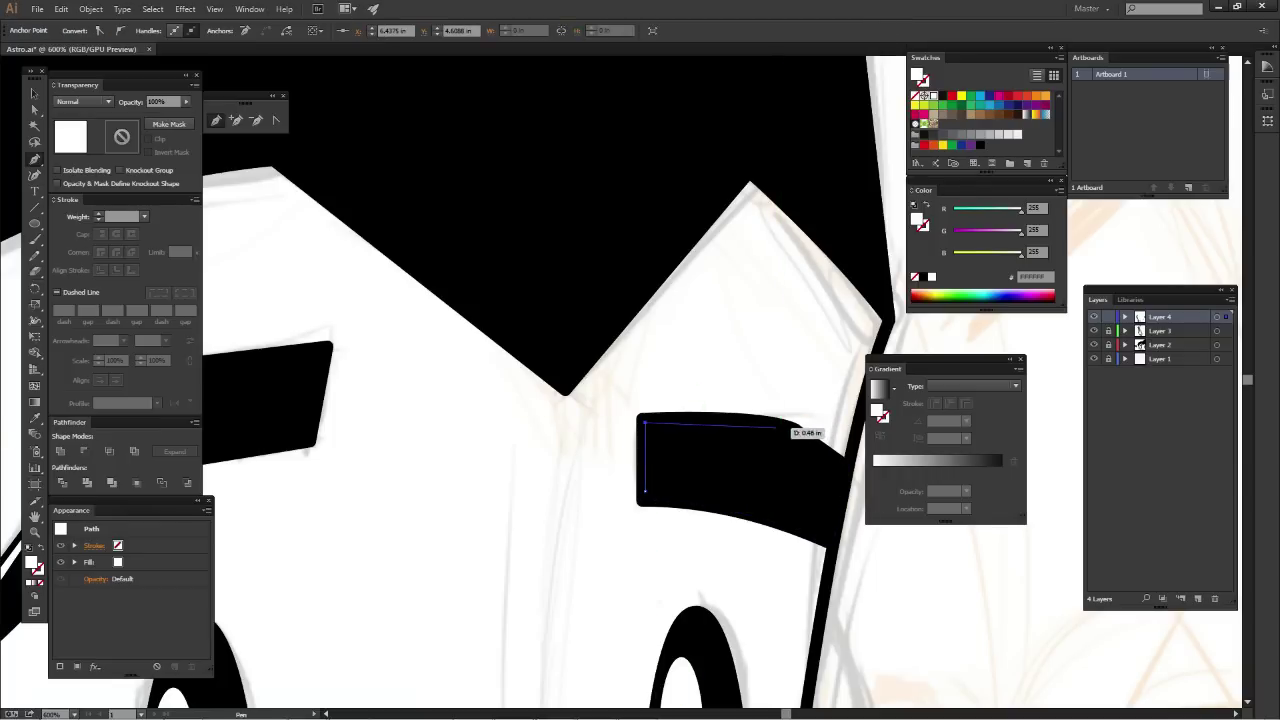
click(812, 438)
key(ctrl+z)
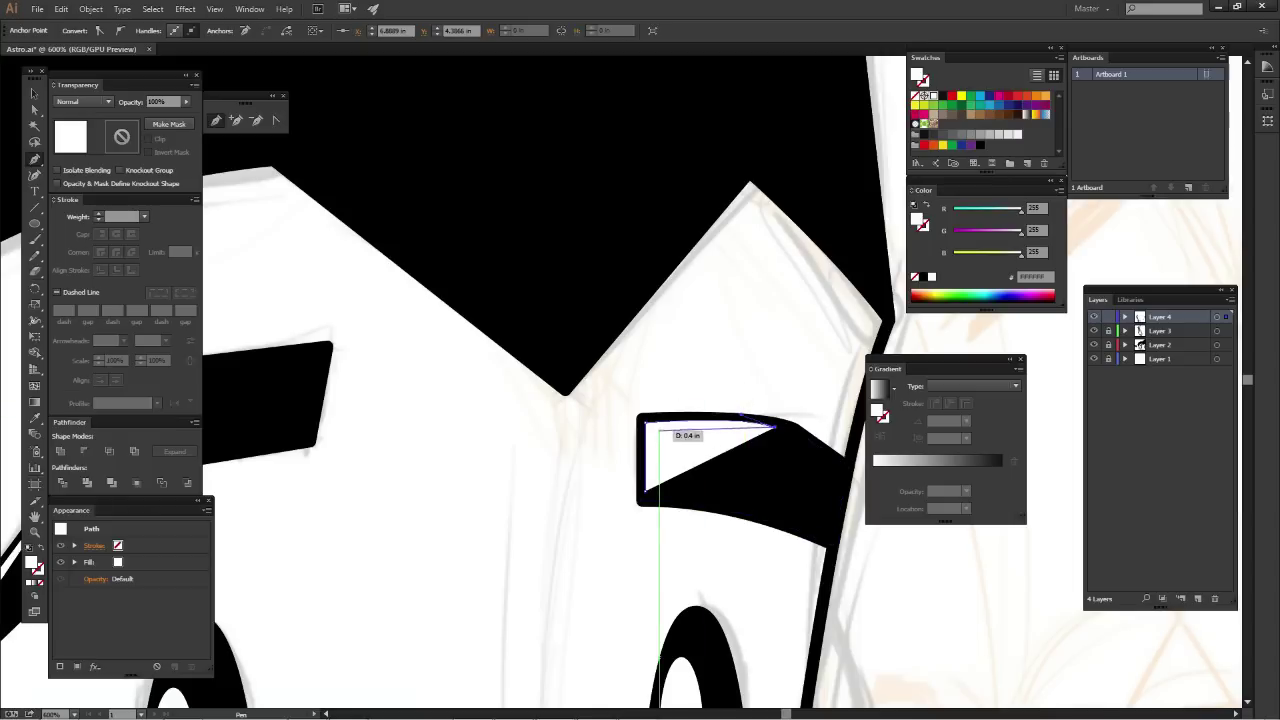
click(644, 431)
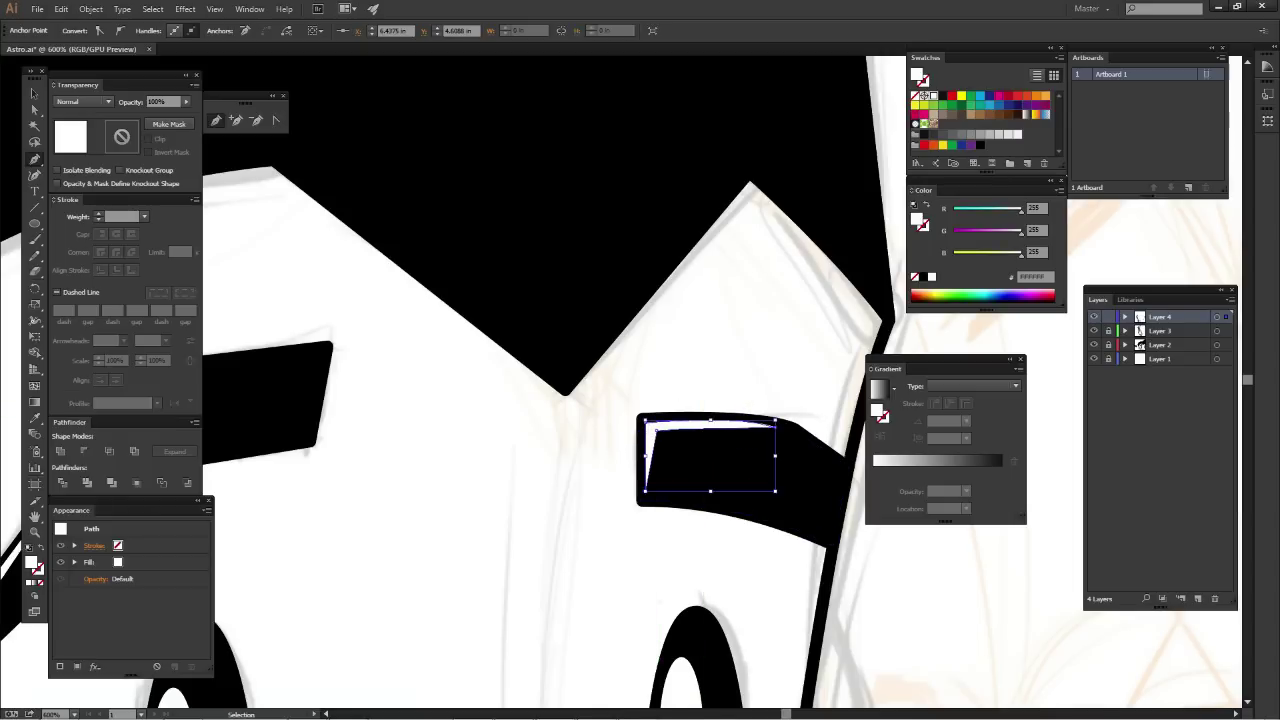
key(ctrl+shift+a)
key(ctrl+1)
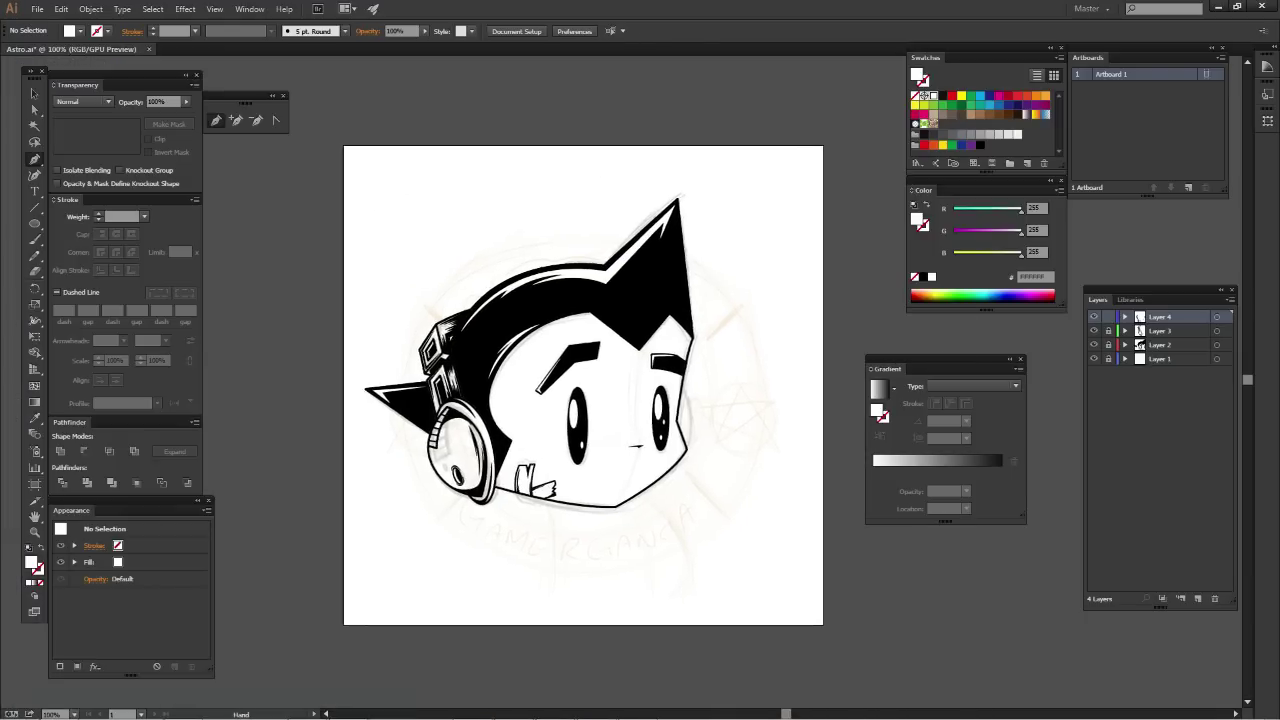
drag(650, 447, 690, 385)
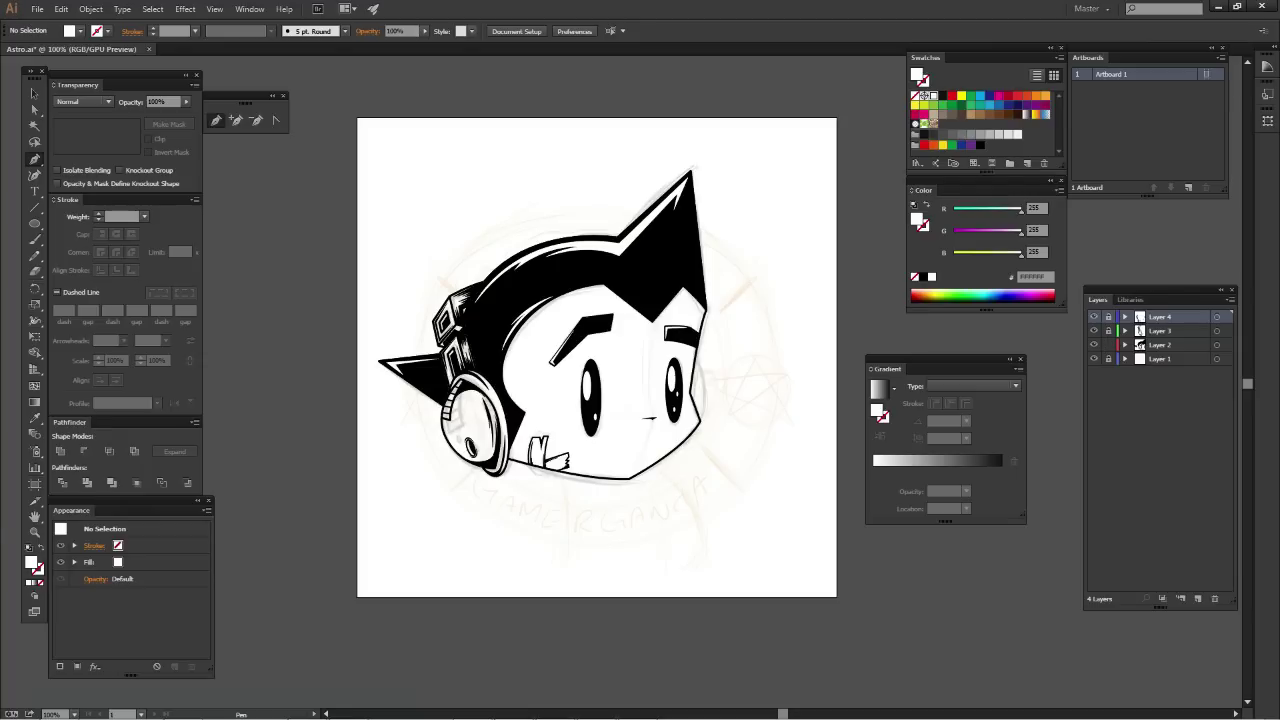
Set the stroke colour to black and make Layer 2 active
key(ctrl+plus)
key(ctrl+plus)
key(ctrl+plus)
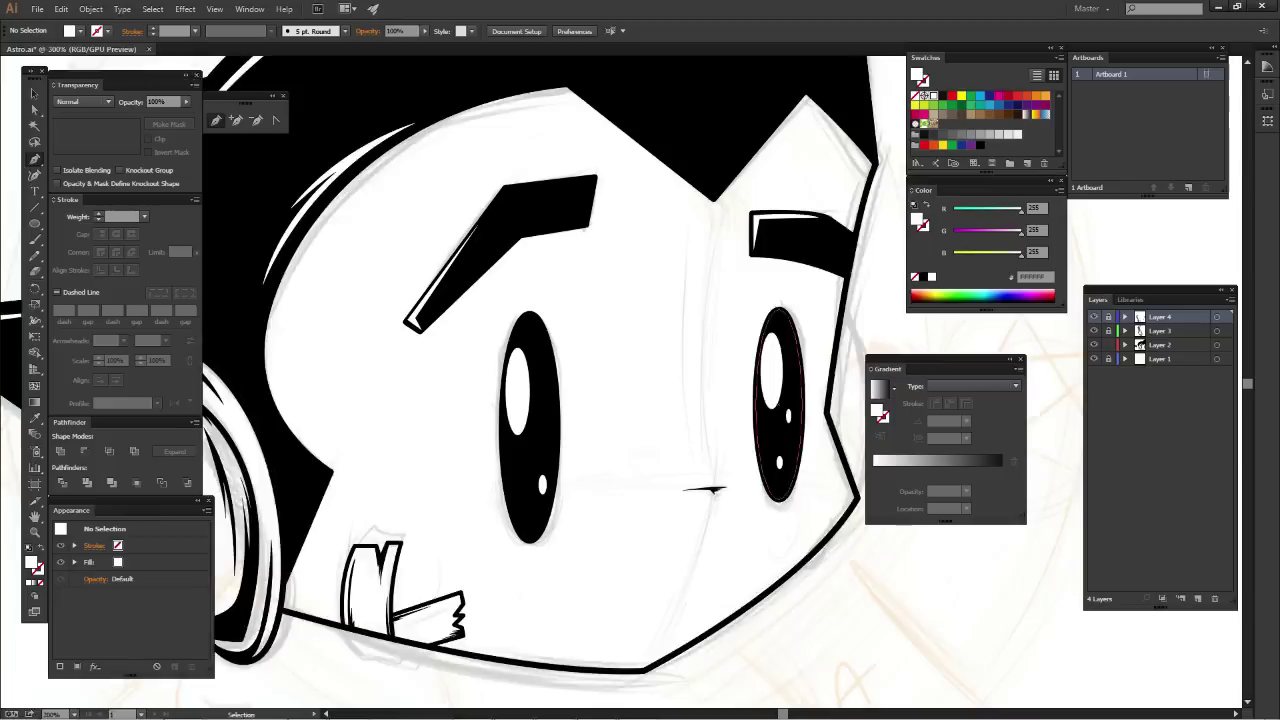
key(ctrl+plus)
mouse_move(780, 442)
mouse_down()
mouse_move(530, 451)
mouse_move(478, 423)
mouse_up()
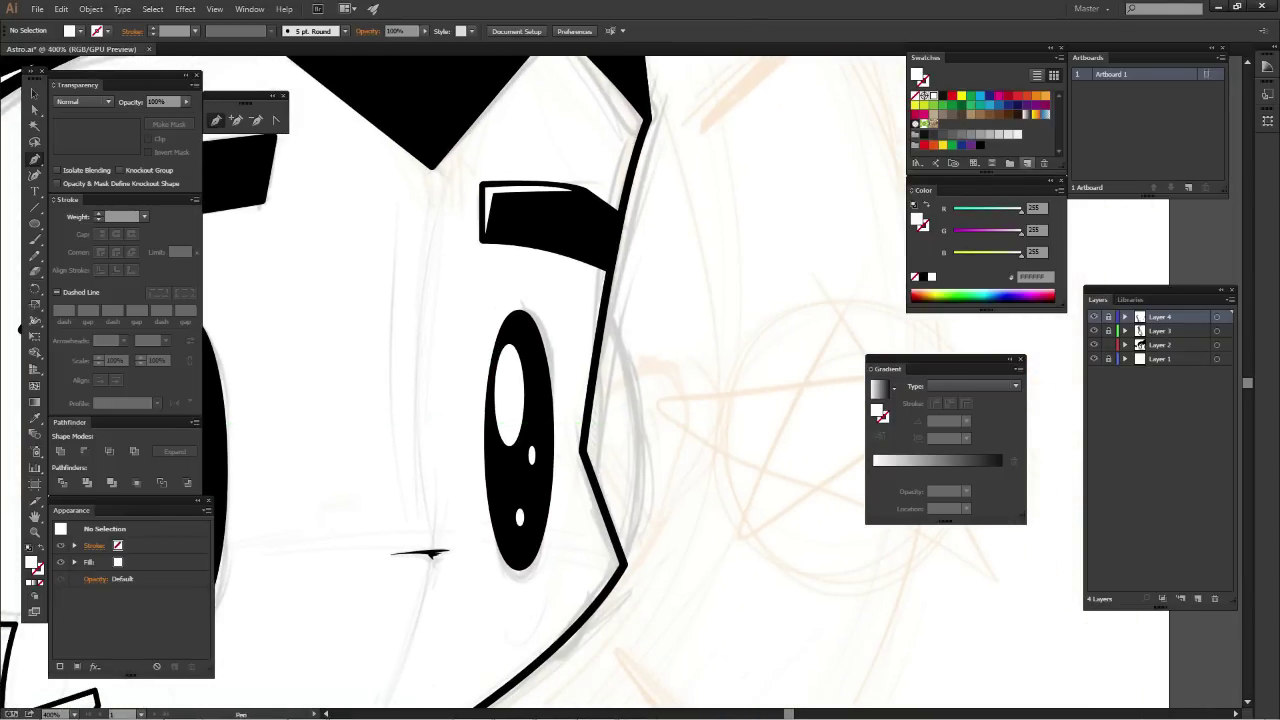
key(shift+x)
key(x)
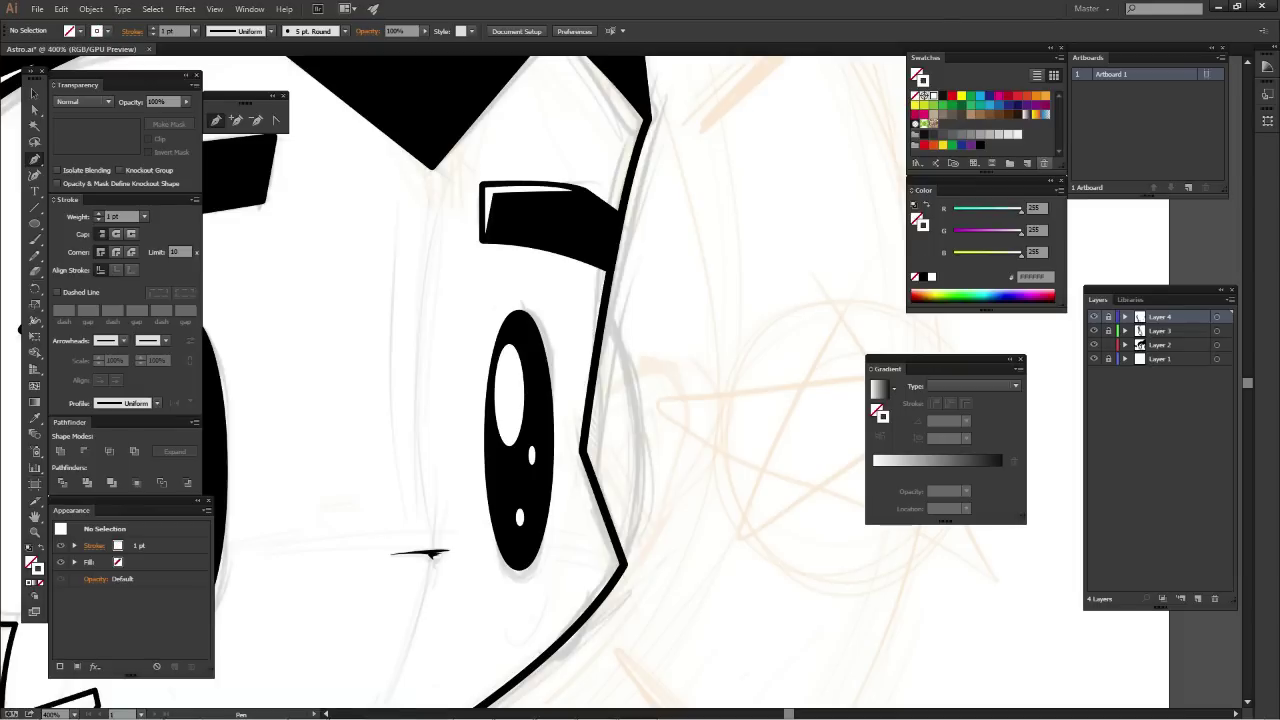
click(923, 96)
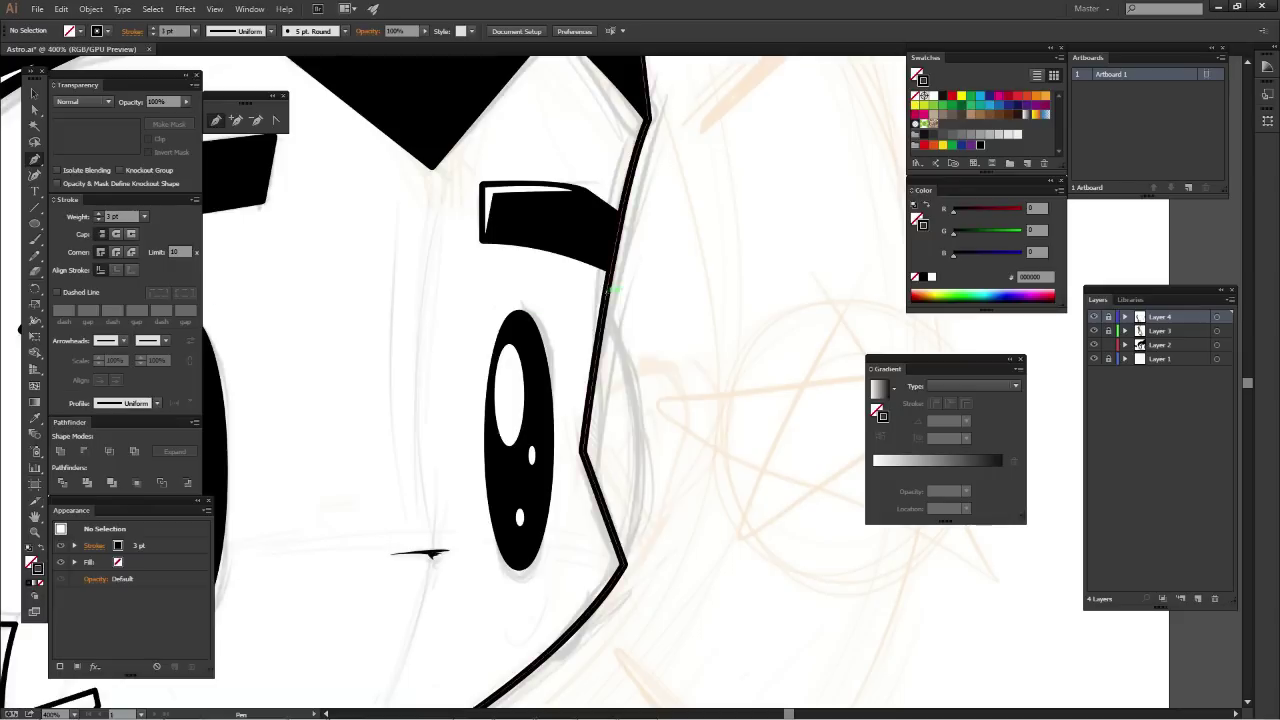
click(1165, 345)
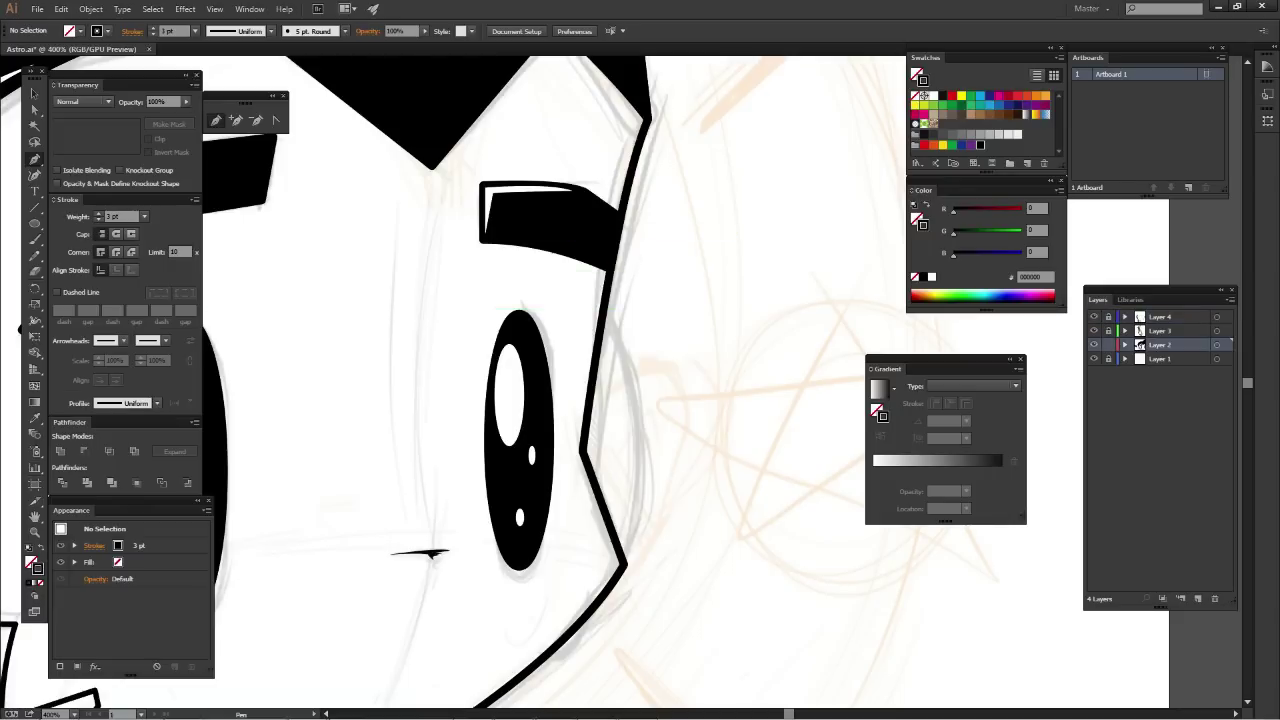
Draw a closed lens shape along the face edge beside the right eye
drag(610, 308, 598, 203)
click(578, 188)
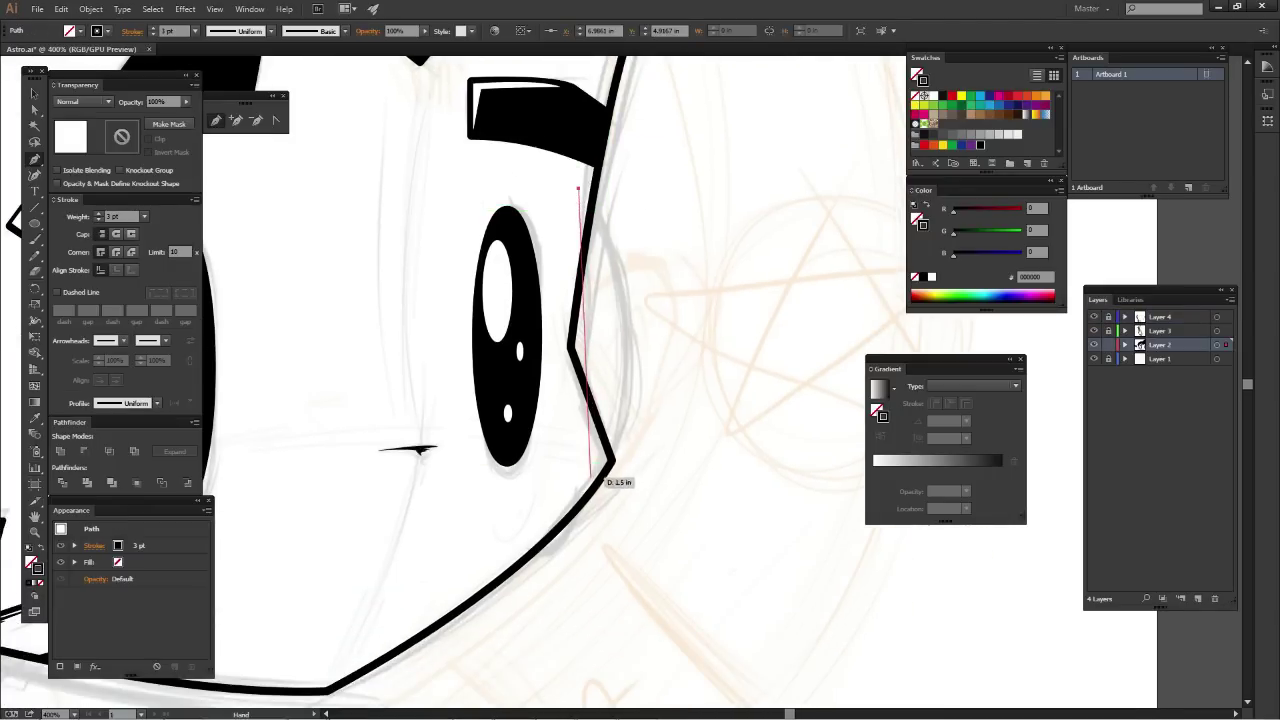
mouse_move(592, 474)
mouse_down()
mouse_move(497, 605)
mouse_move(525, 630)
mouse_up()
click(622, 495)
drag(610, 425, 635, 495)
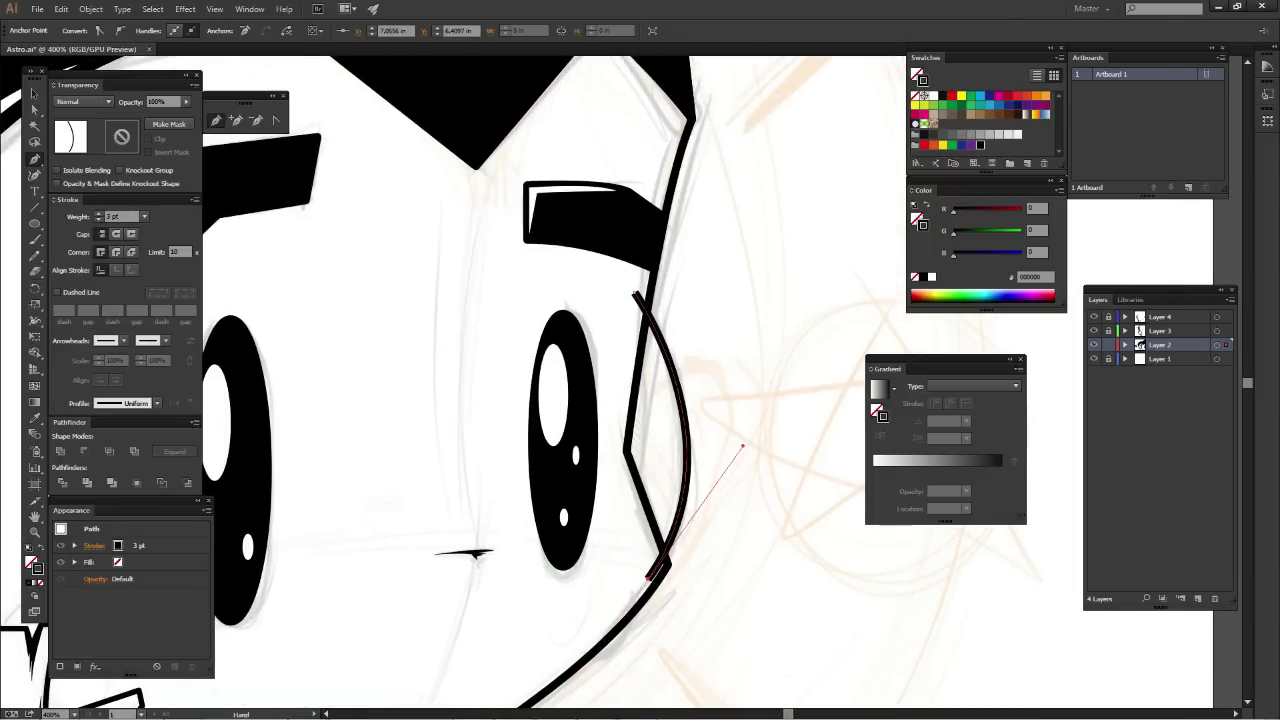
click(605, 498)
click(605, 449)
drag(605, 449, 606, 483)
drag(639, 344, 634, 400)
click(605, 430)
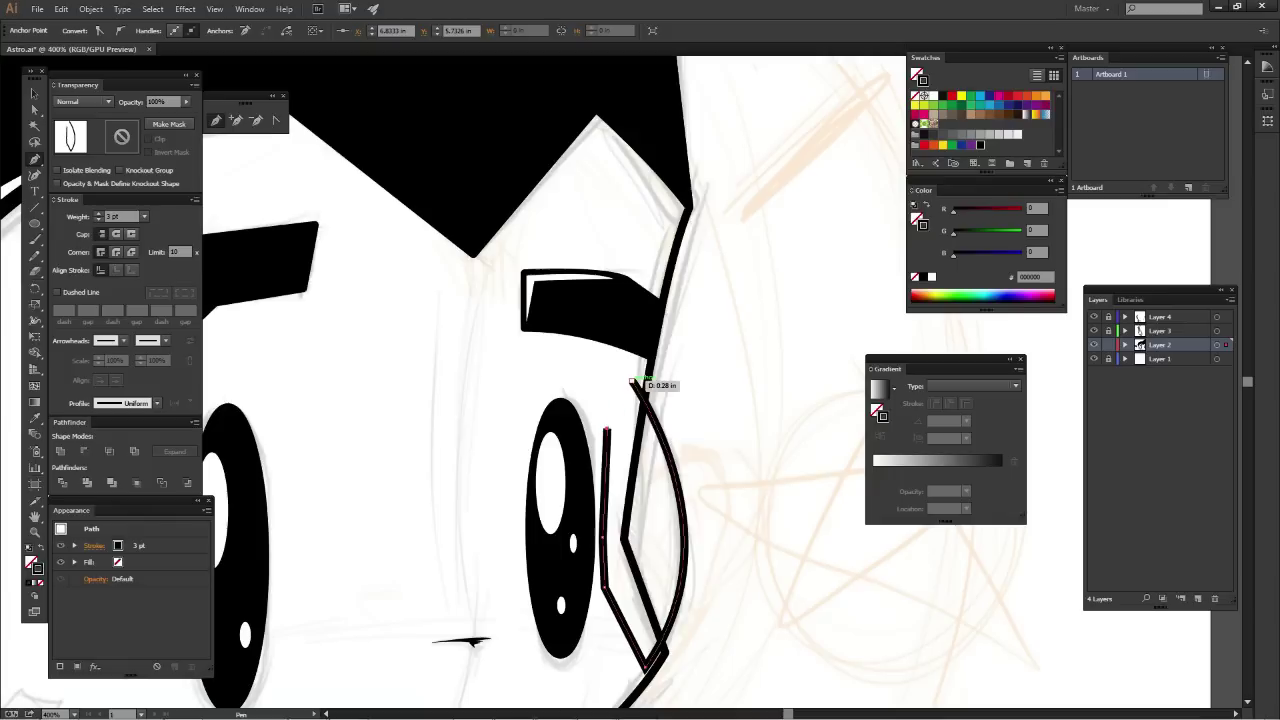
click(630, 377)
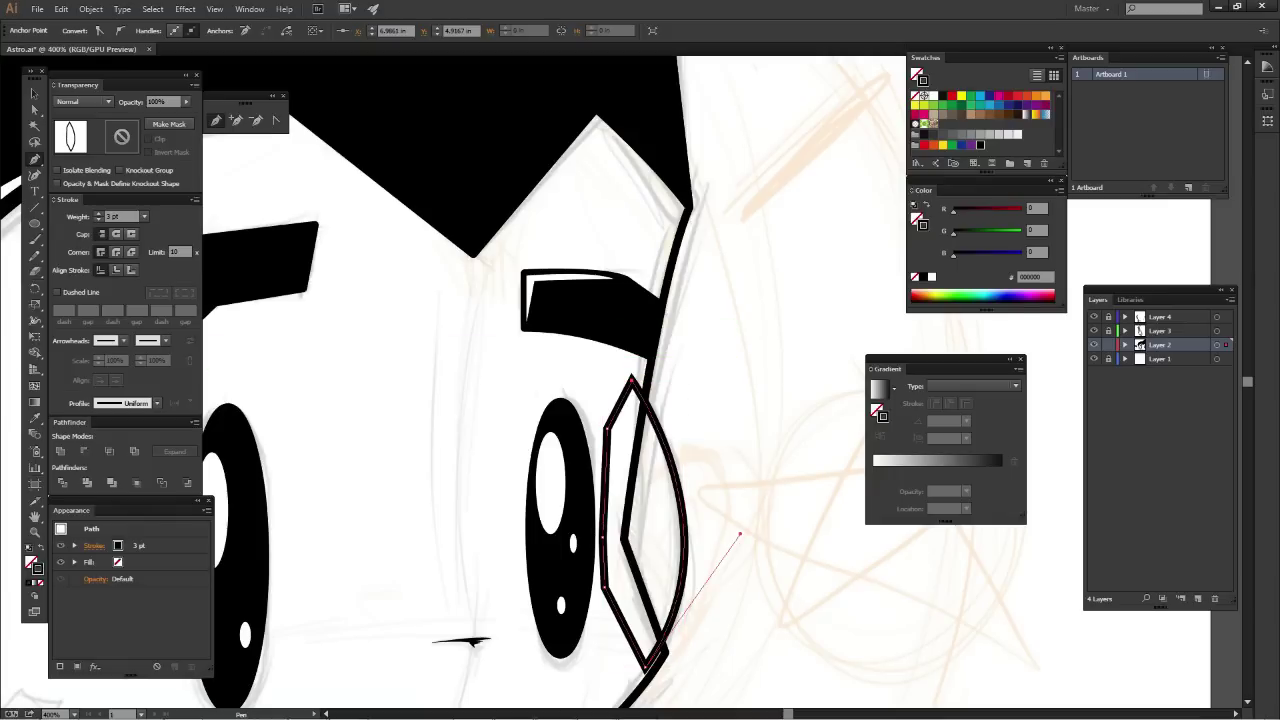
Select the face outline with the lens shape and apply a Ctrl+7 clipping mask
key(v)
key(a)
click(636, 537)
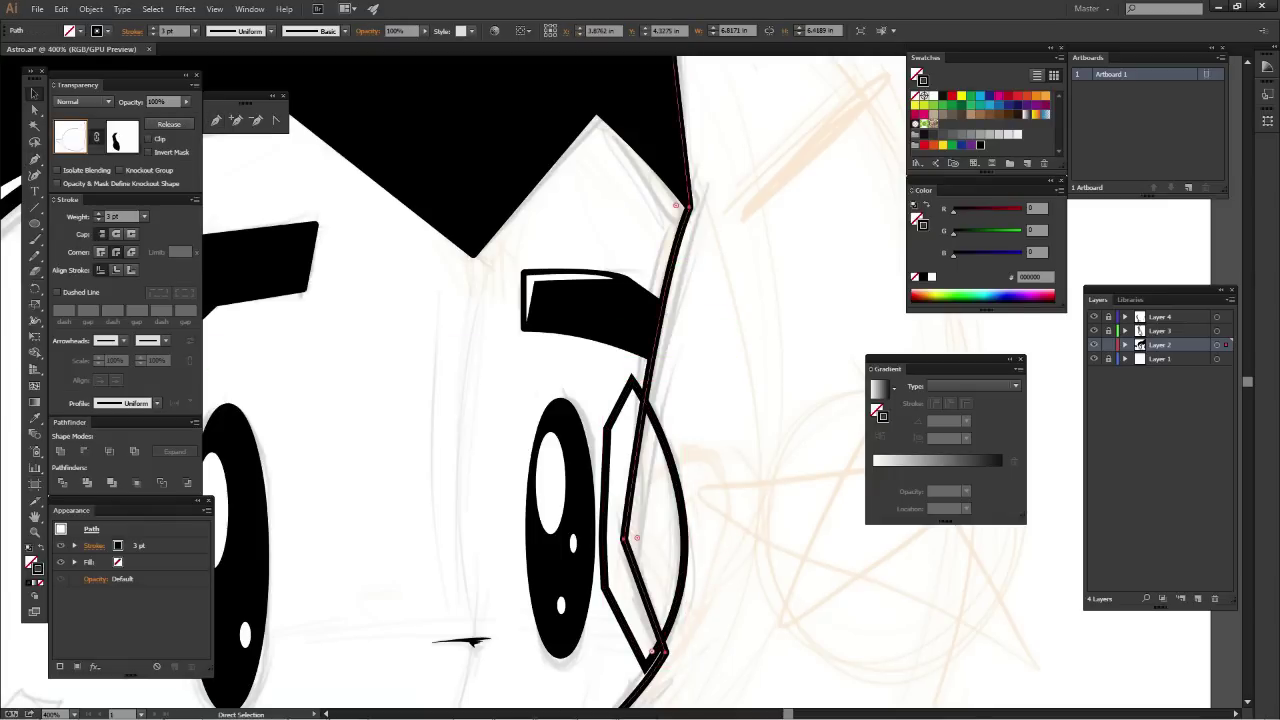
key(v)
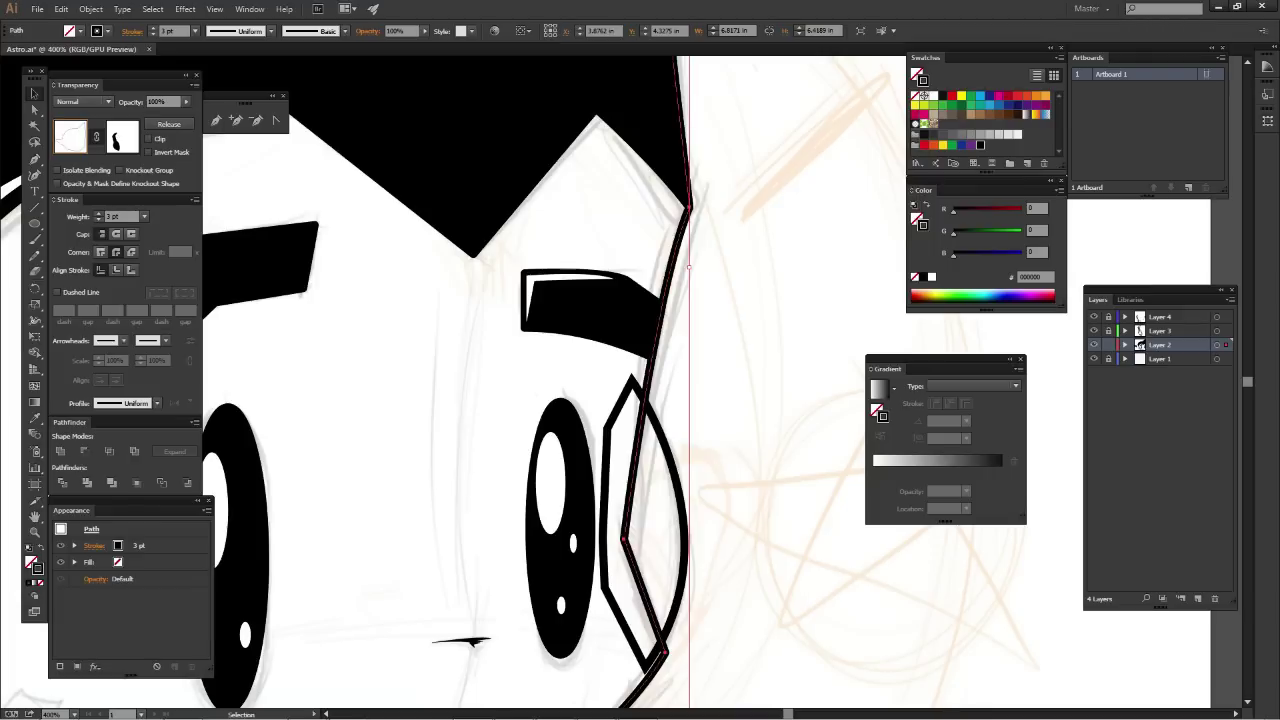
shift+click(632, 385)
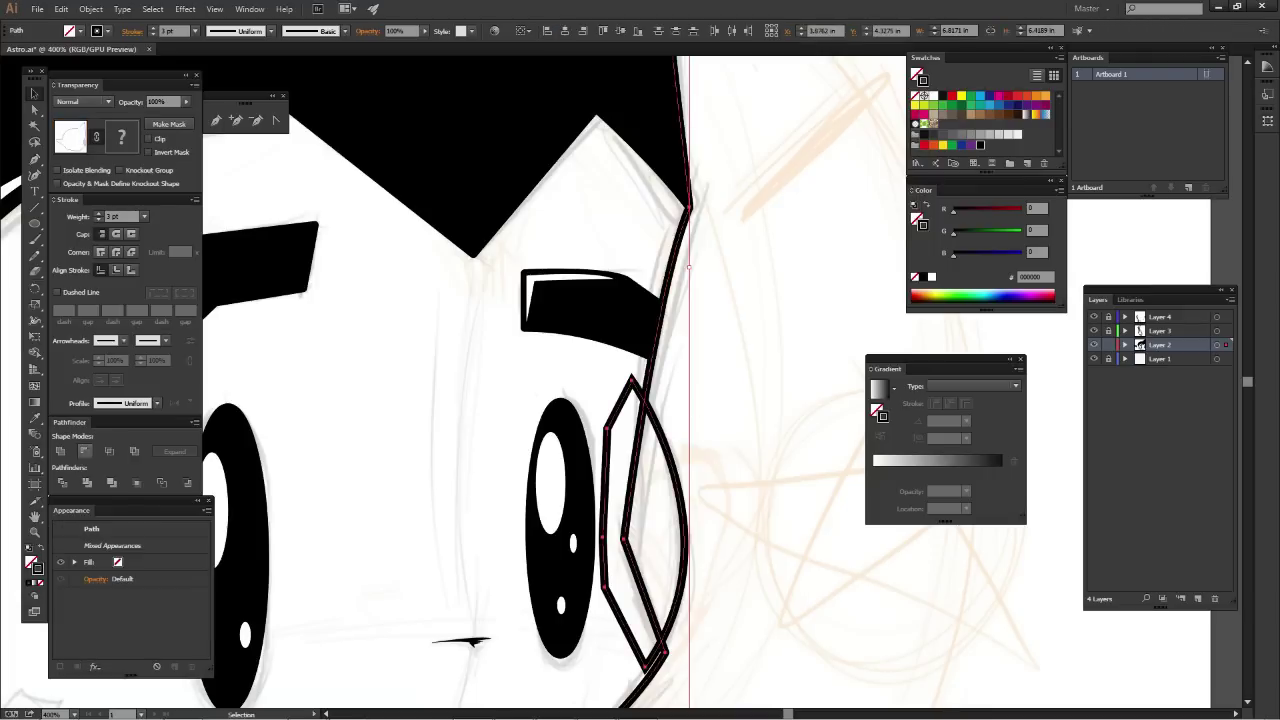
key(ctrl+7)
click(169, 124)
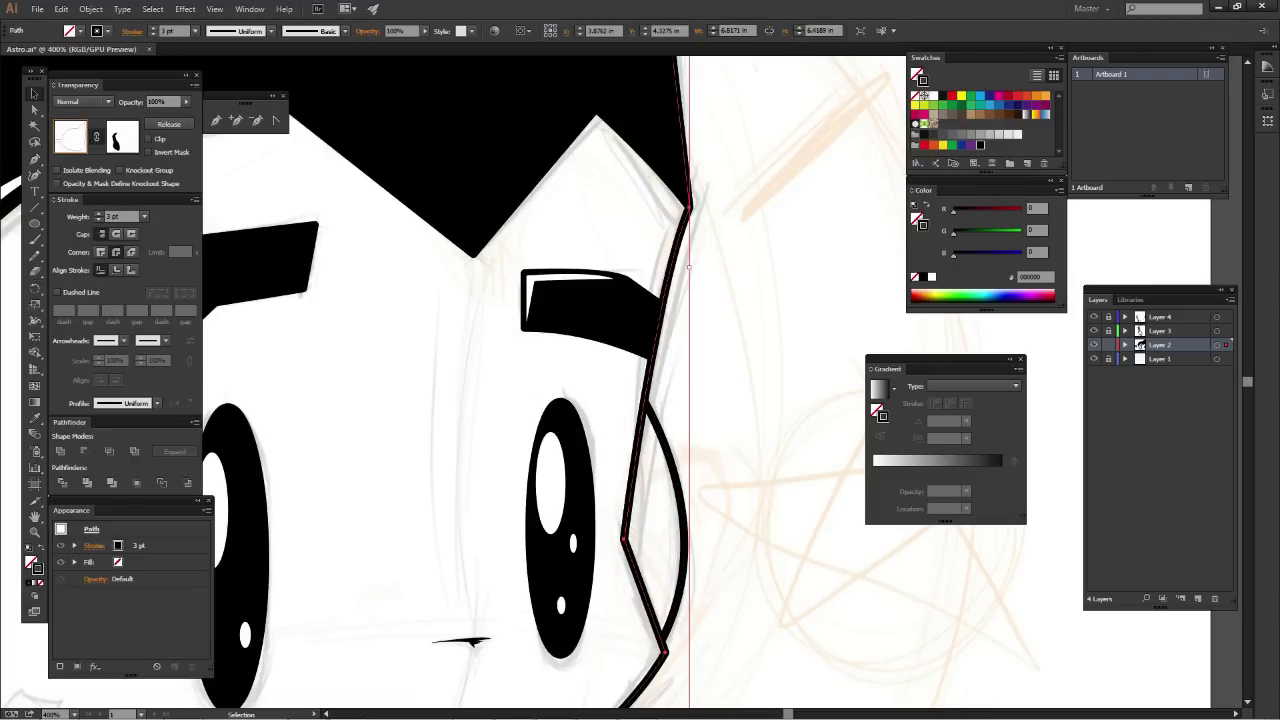
key(ctrl+shift+a)
key(ctrl+1)
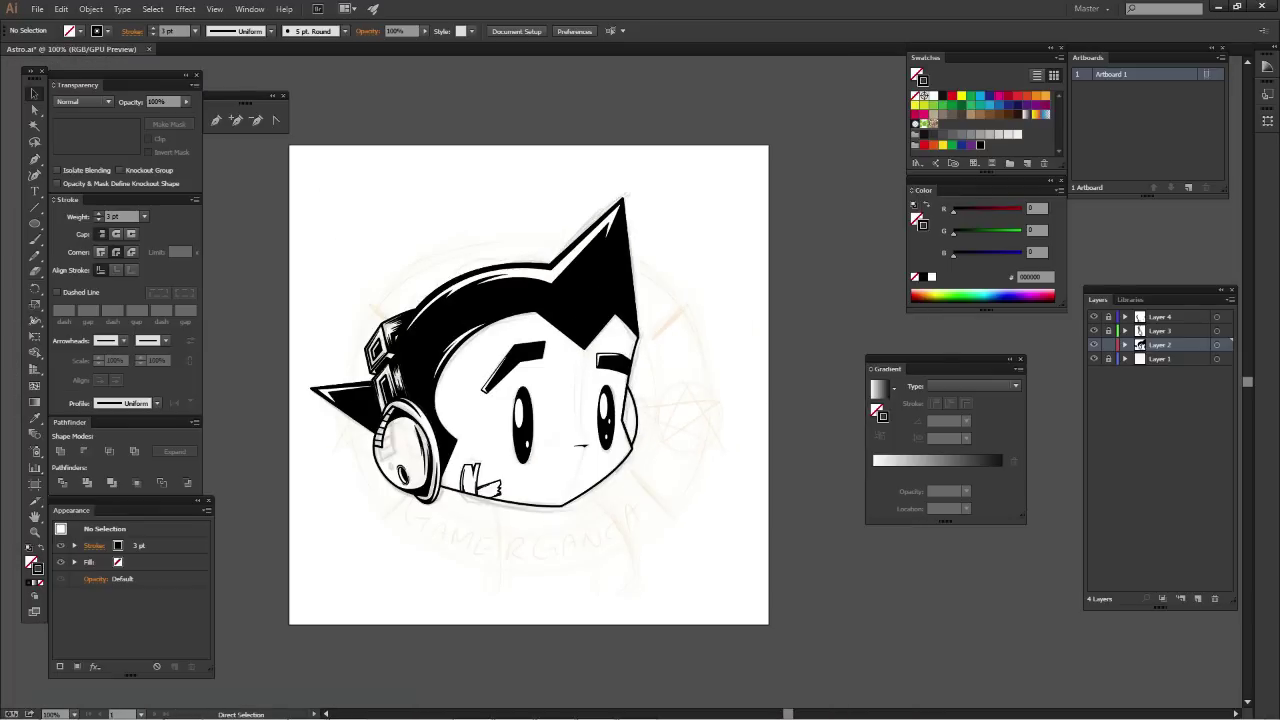
With black fill and no stroke, draw a curved Pen path along the right eye's inner lens edge
drag(530, 400, 577, 426)
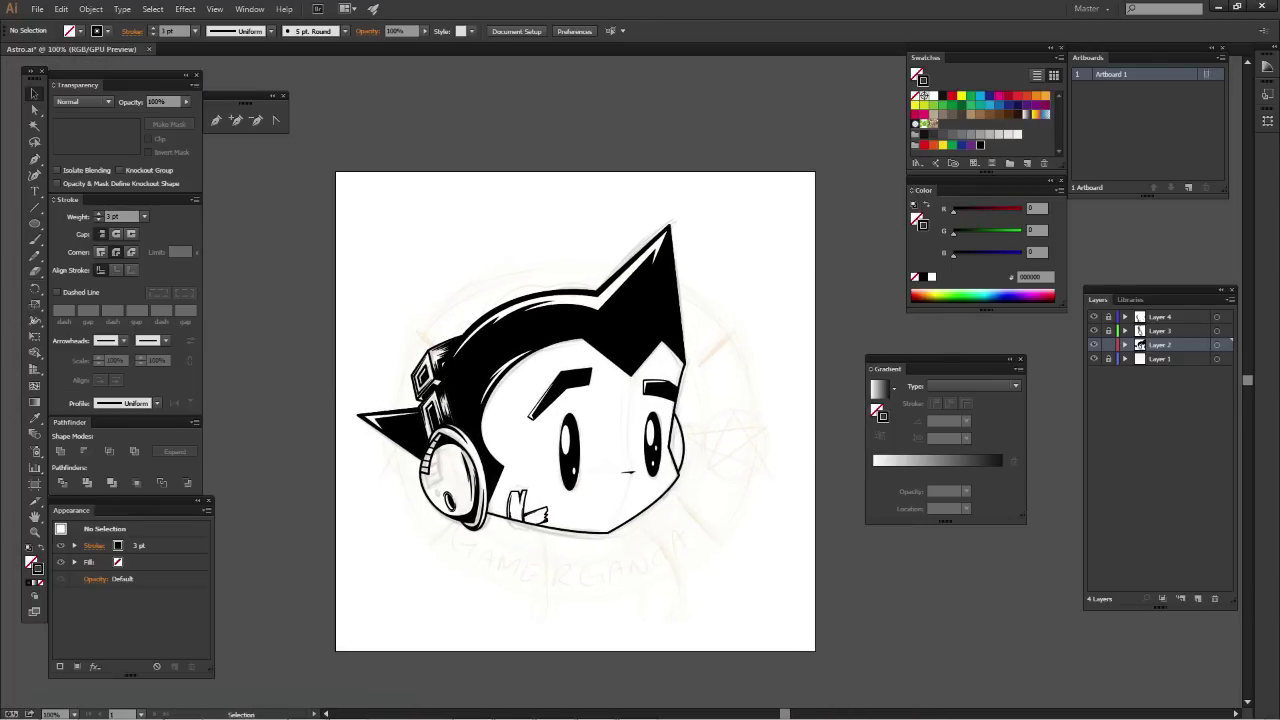
scroll(658, 442, up, 2)
scroll(658, 442, up, 2)
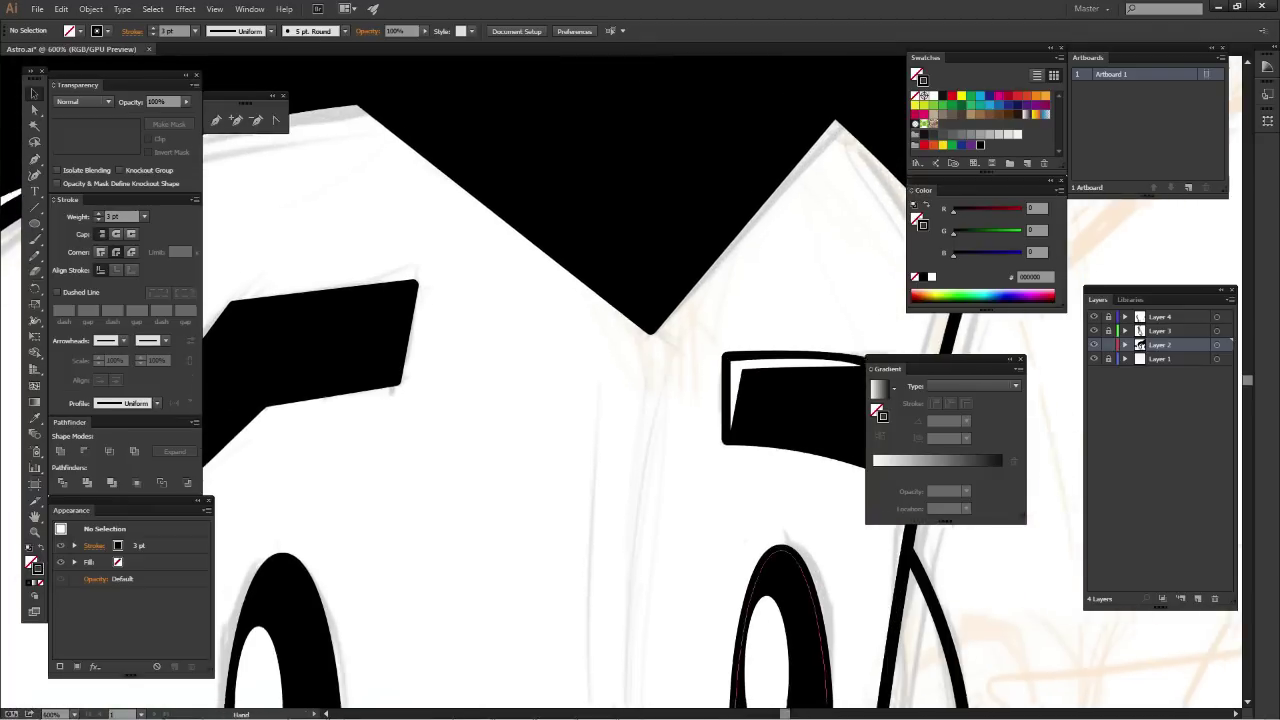
scroll(658, 442, up, 1)
drag(640, 400, 563, 315)
key(p)
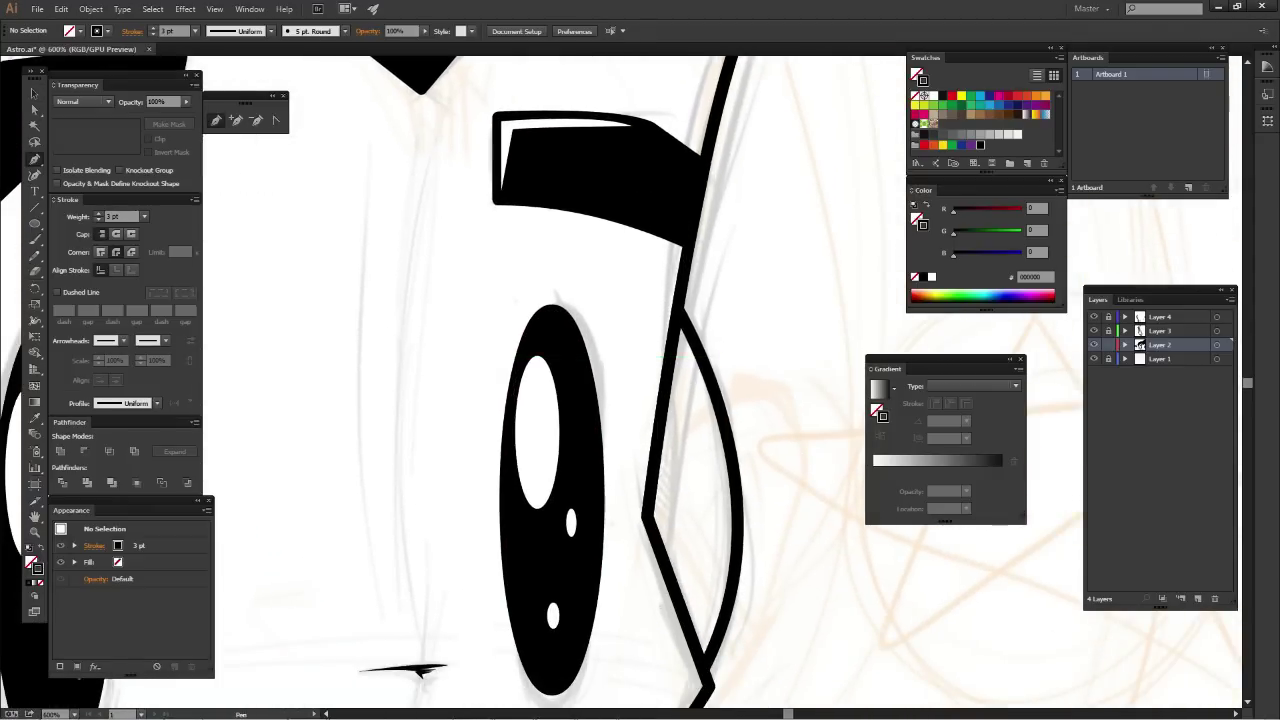
key(shift+x)
key(ctrl+equal)
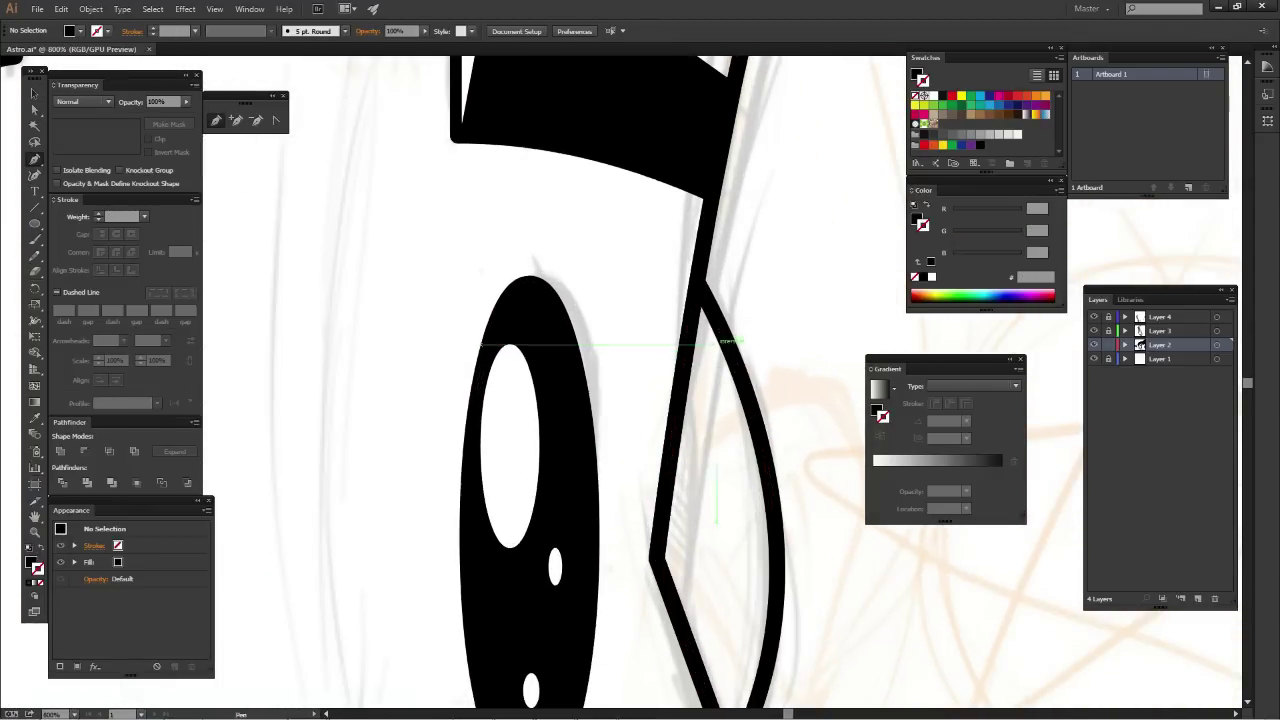
click(705, 289)
drag(766, 388, 736, 288)
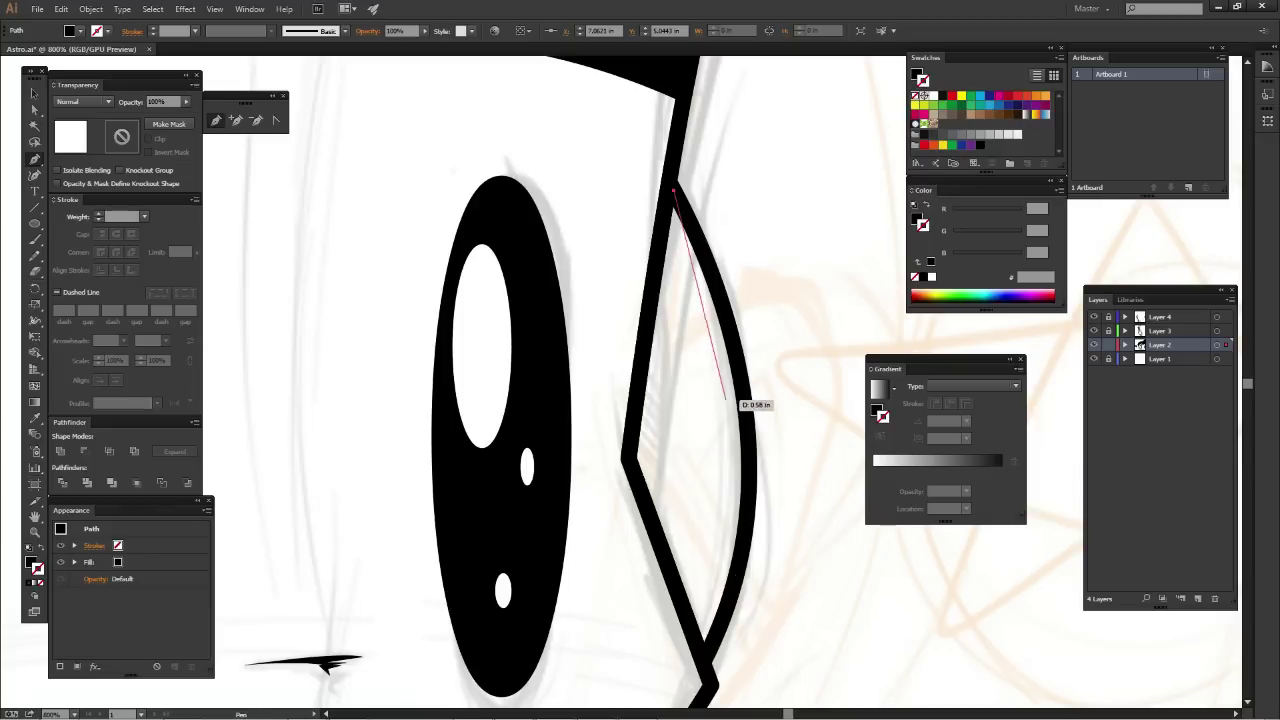
drag(726, 398, 726, 450)
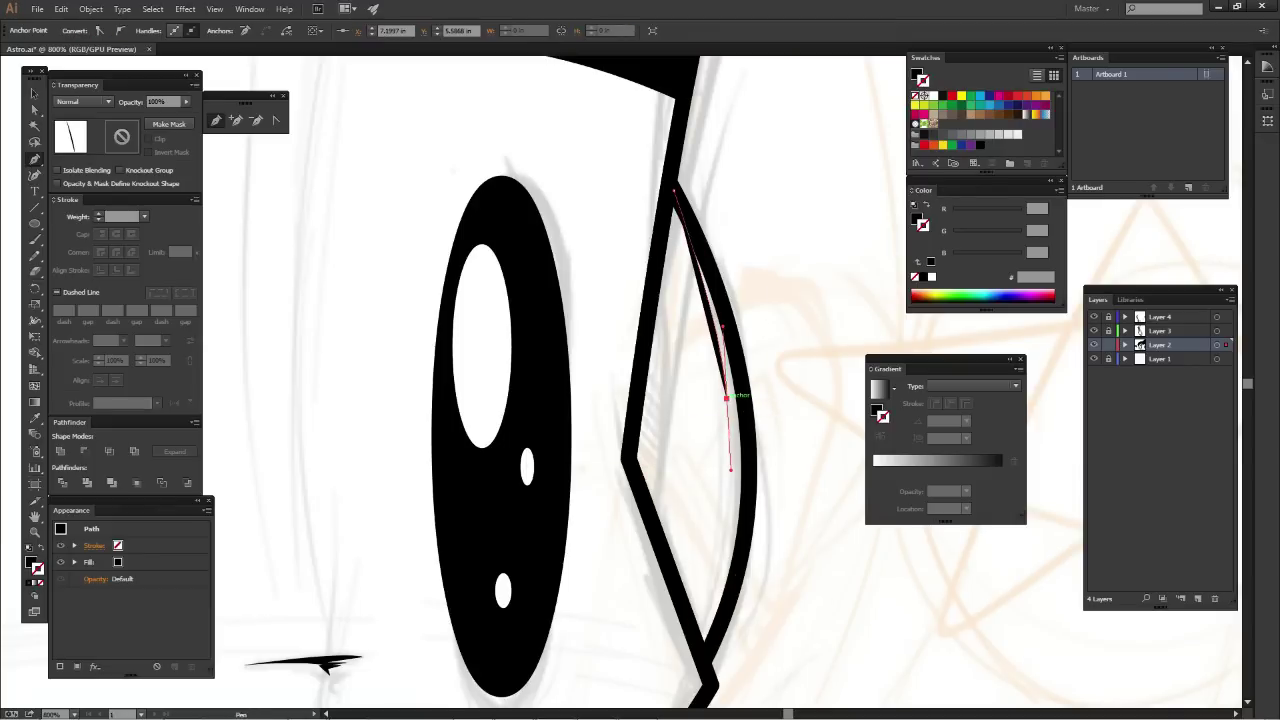
drag(717, 236, 733, 368)
mouse_move(742, 529)
mouse_down()
mouse_move(684, 414)
mouse_move(664, 406)
mouse_up()
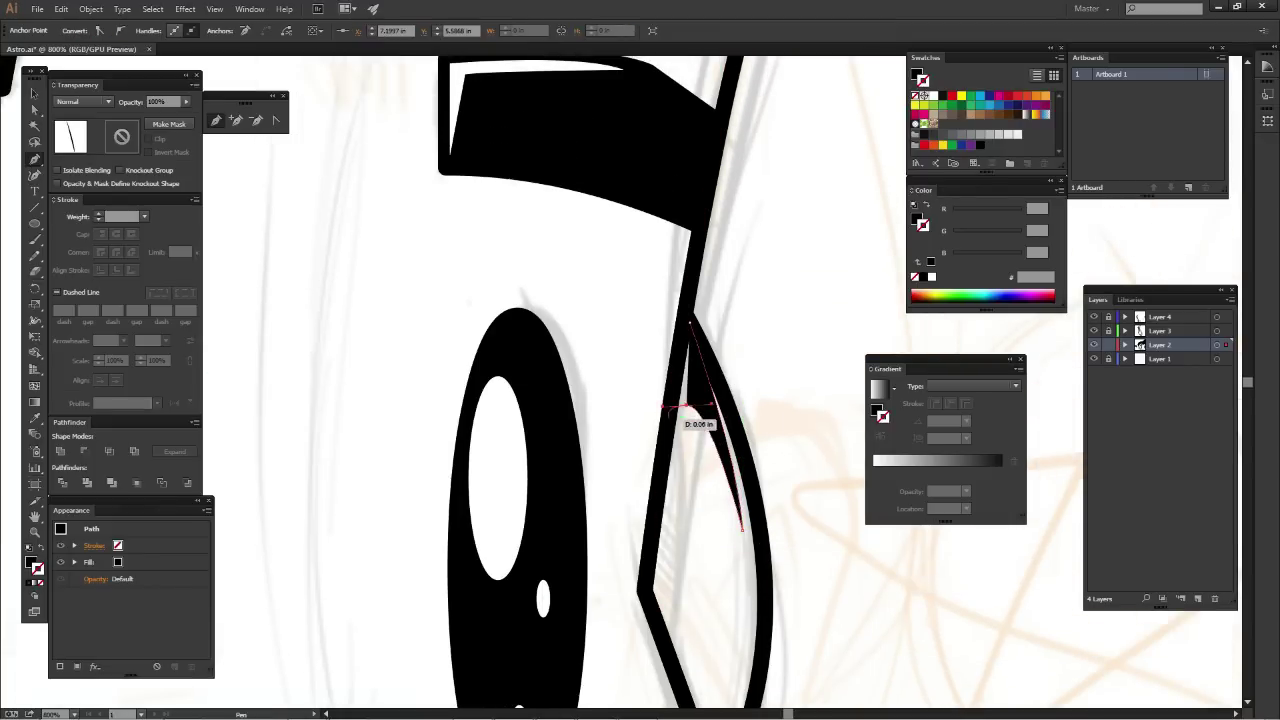
click(690, 322)
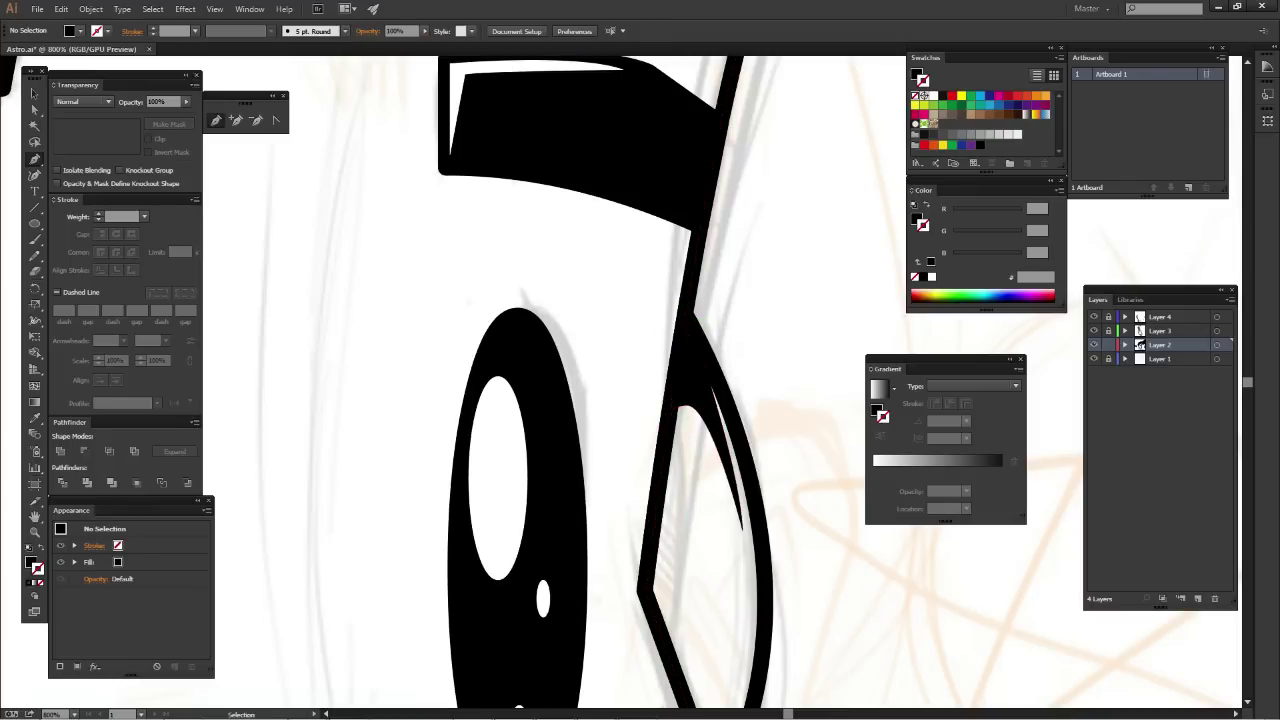
drag(690, 600, 664, 330)
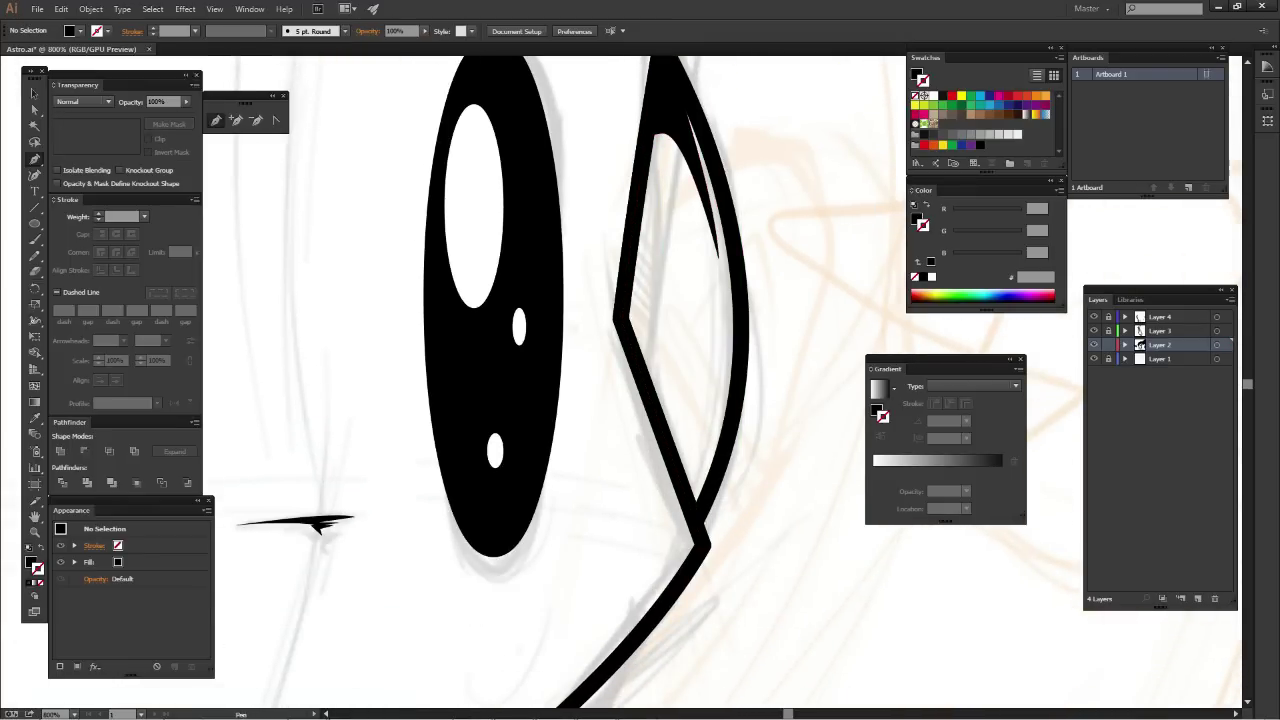
Reshape and close the path into a thin black sliver hugging the inner eye edge
ctrl+click(705, 410)
drag(757, 345, 749, 423)
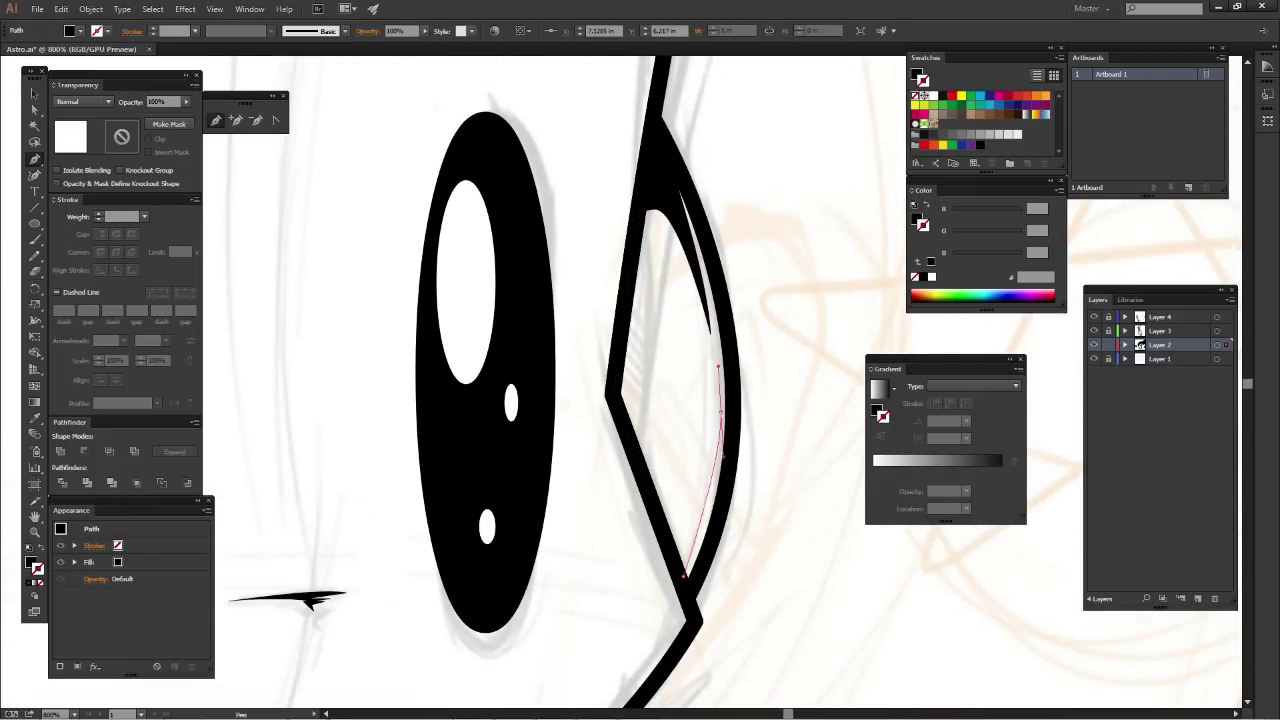
ctrl+click(729, 406)
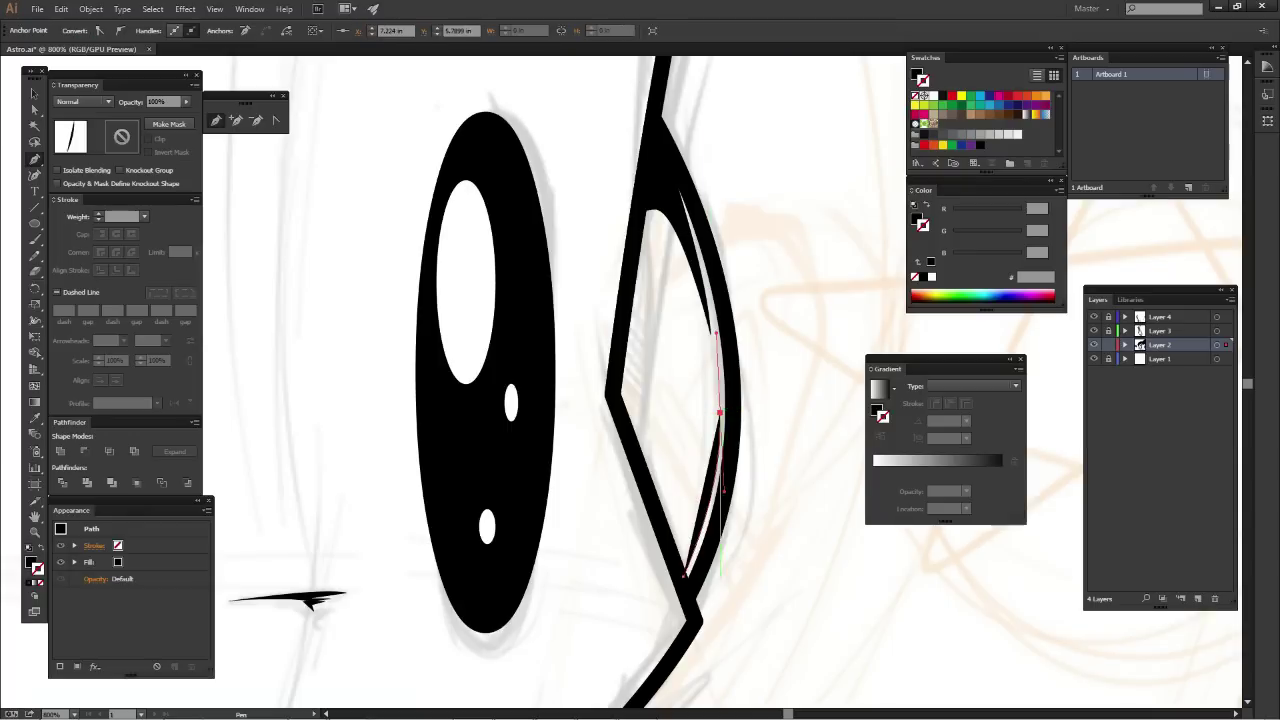
mouse_move(712, 520)
mouse_down()
mouse_move(720, 436)
mouse_move(707, 452)
mouse_up()
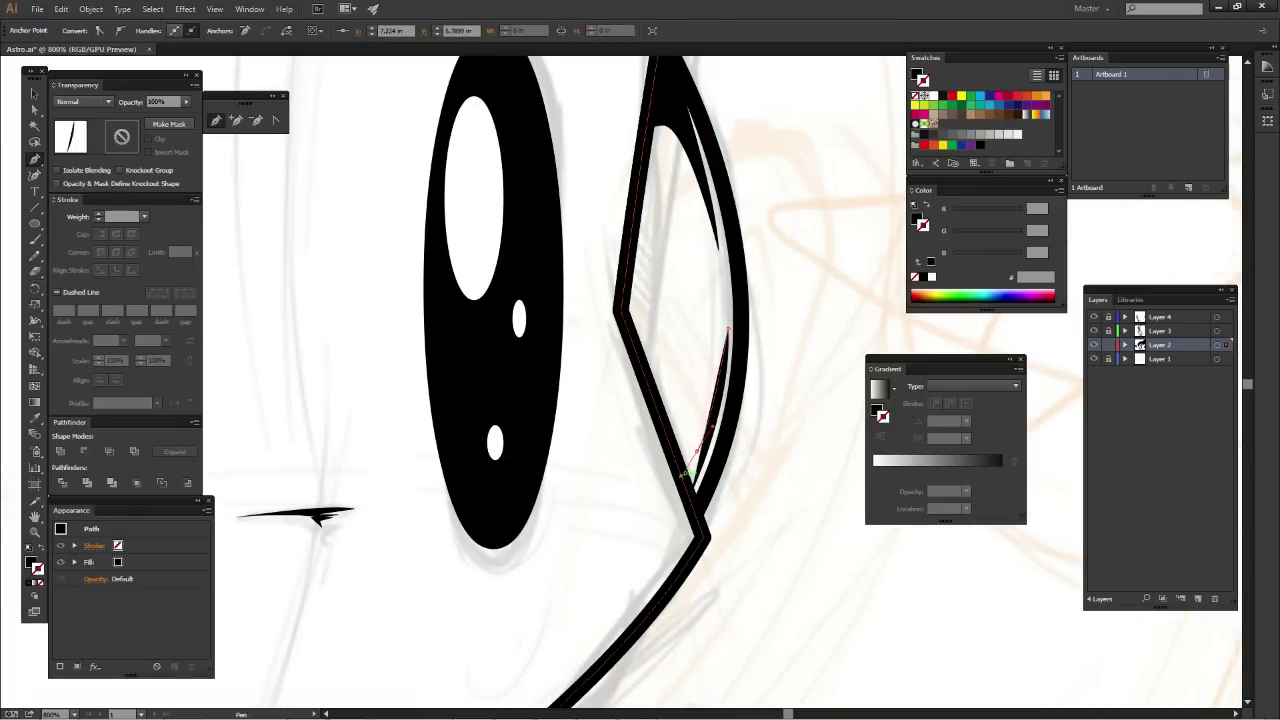
drag(692, 489, 710, 452)
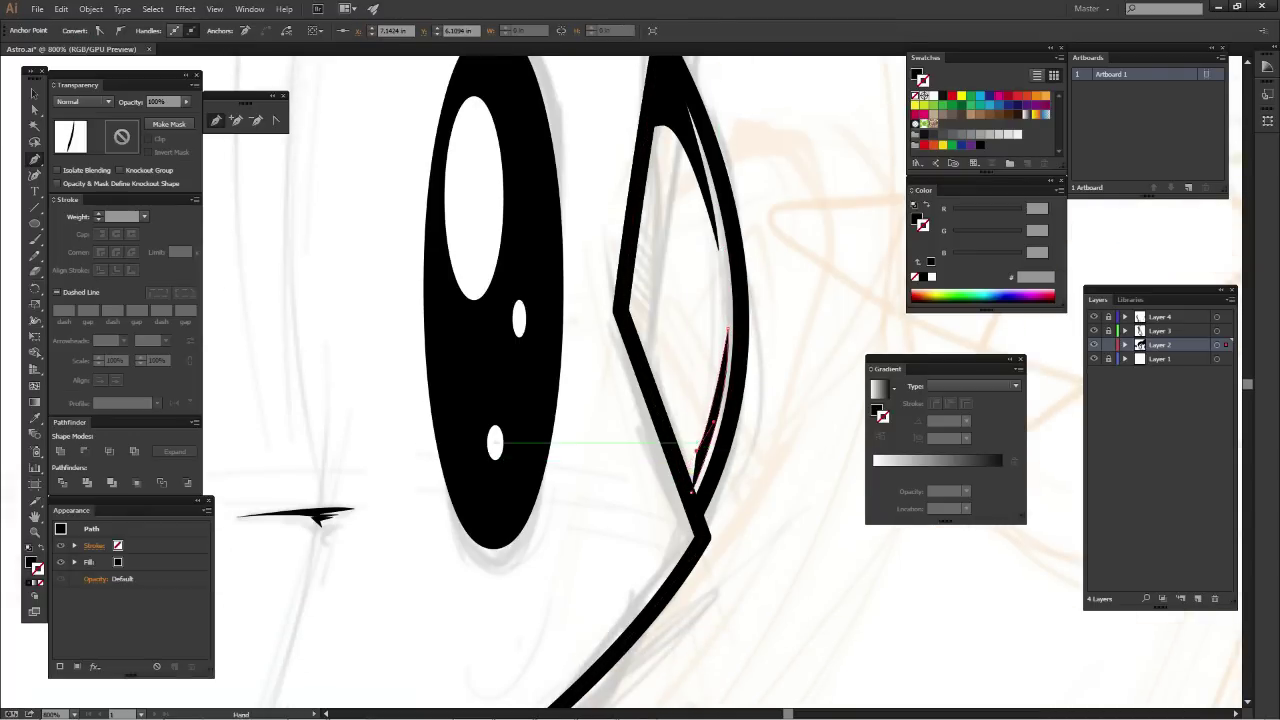
mouse_move(727, 314)
mouse_down()
mouse_move(712, 382)
mouse_move(648, 192)
mouse_move(709, 300)
mouse_up()
drag(695, 404, 683, 311)
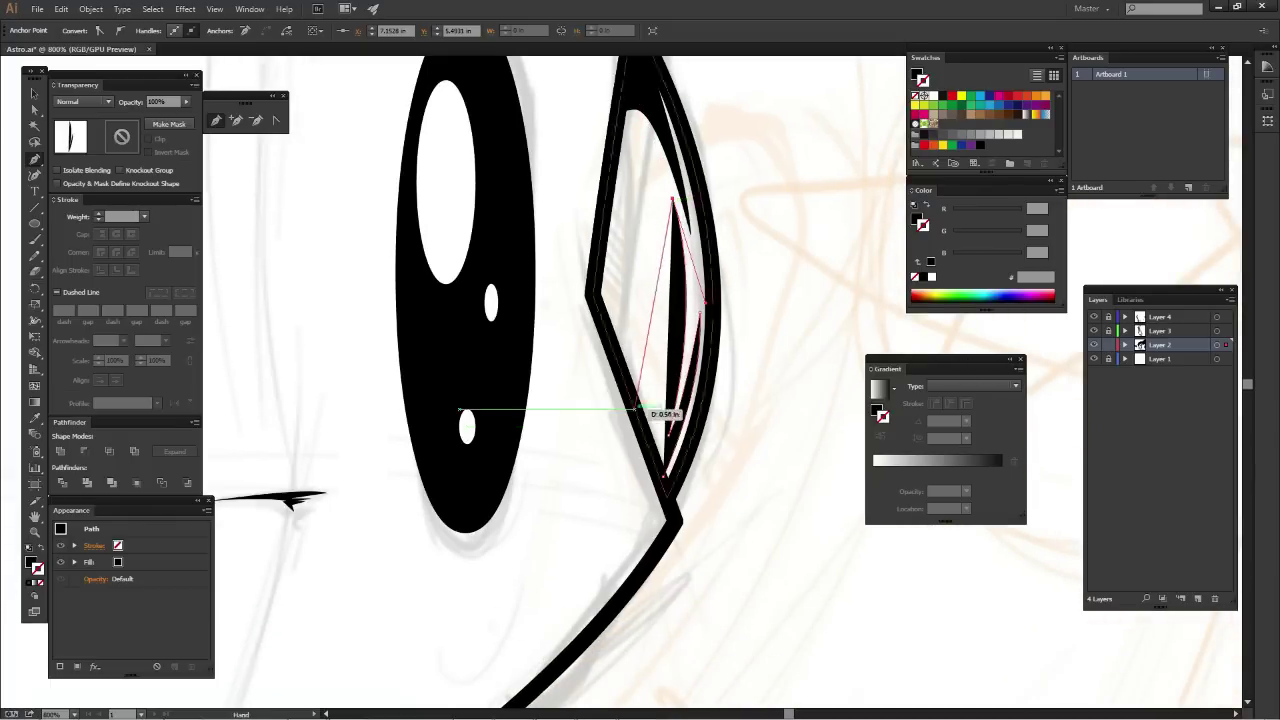
mouse_move(648, 415)
mouse_down()
mouse_move(600, 415)
mouse_move(583, 443)
mouse_up()
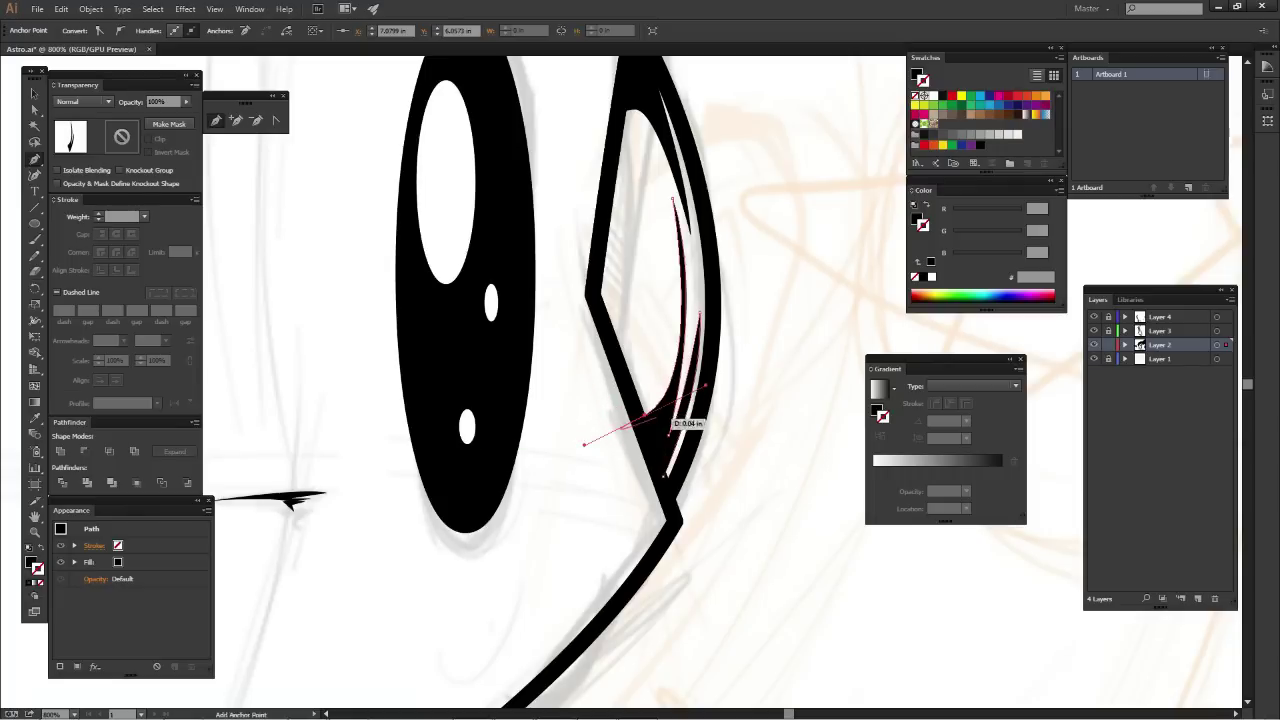
alt+click(647, 413)
click(664, 476)
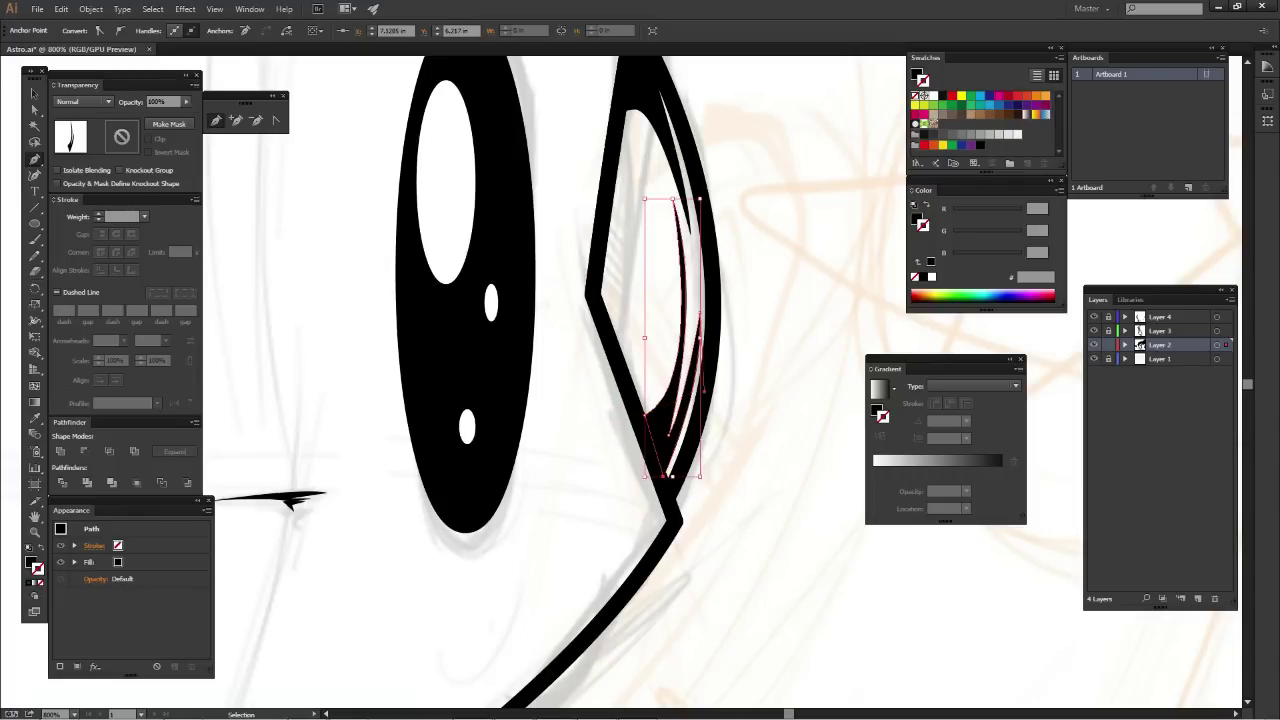
key(ctrl+shift+a)
key(ctrl+minus)
key(ctrl+minus)
key(ctrl+minus)
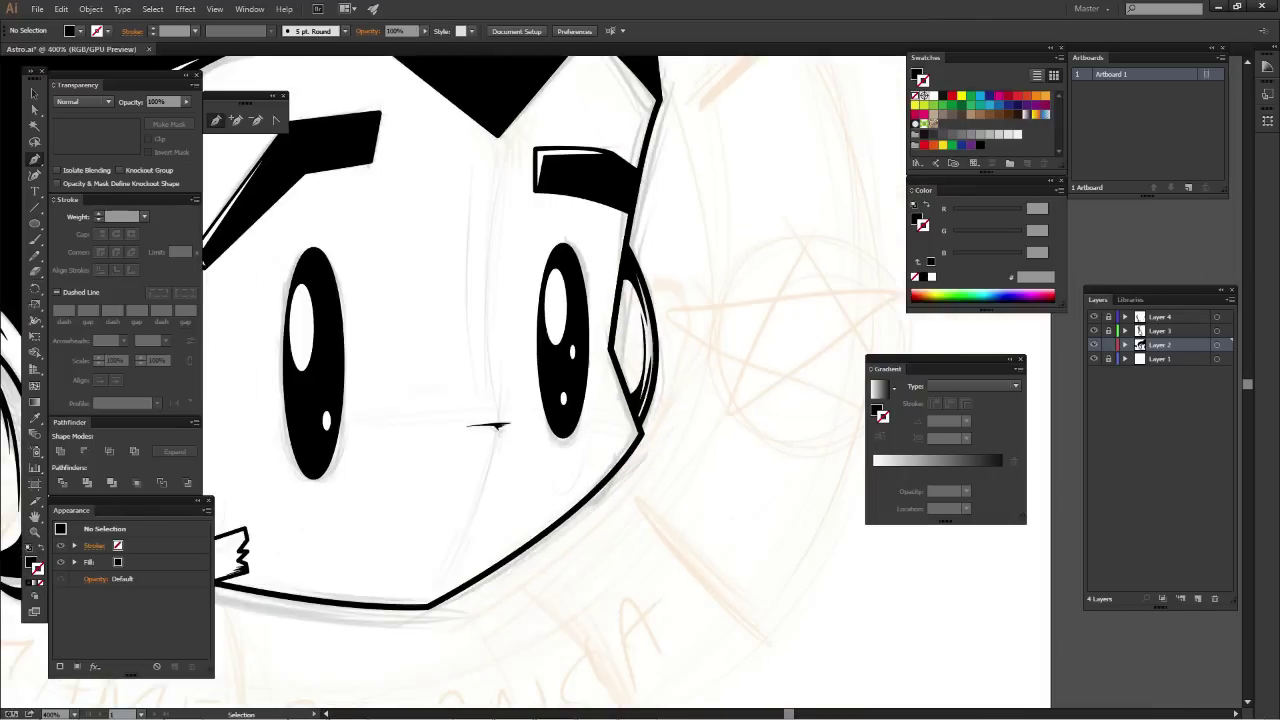
key(ctrl+minus)
key(ctrl+minus)
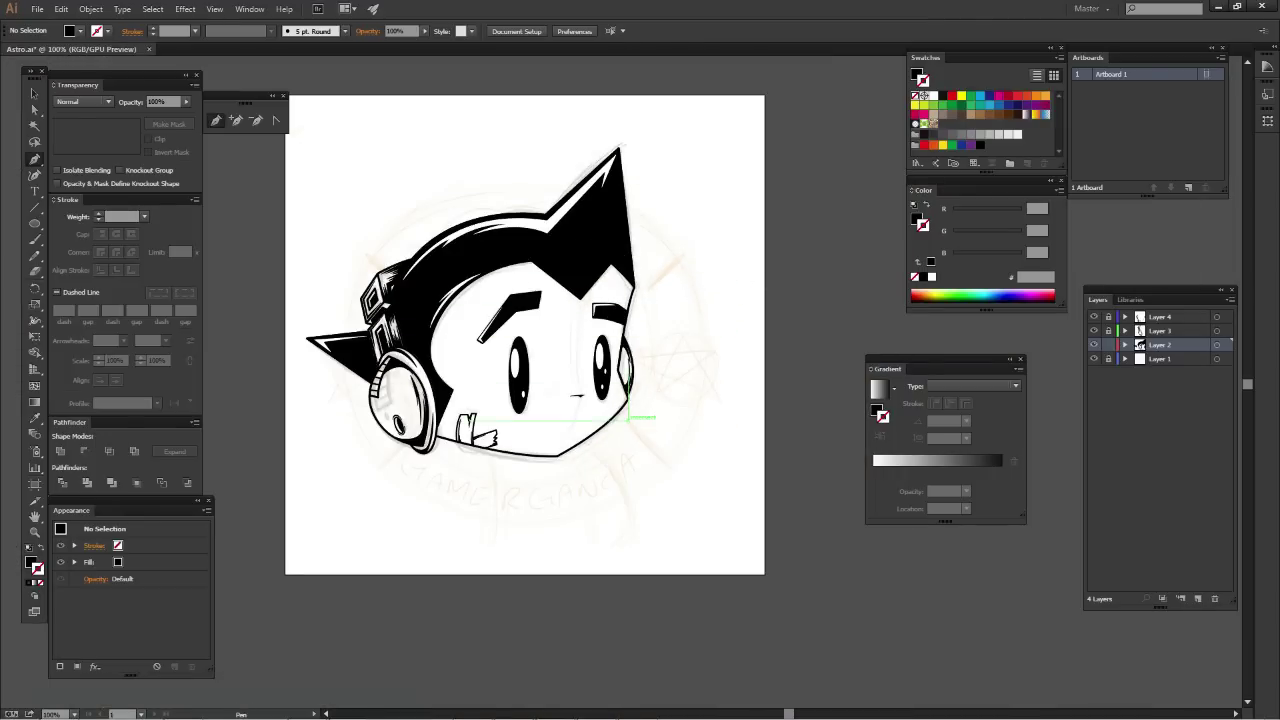
Add a new layer above Layer 1 and set a black 3 pt stroke with no fill
mouse_move(542, 390)
mouse_down()
mouse_move(630, 420)
mouse_move(608, 434)
mouse_up()
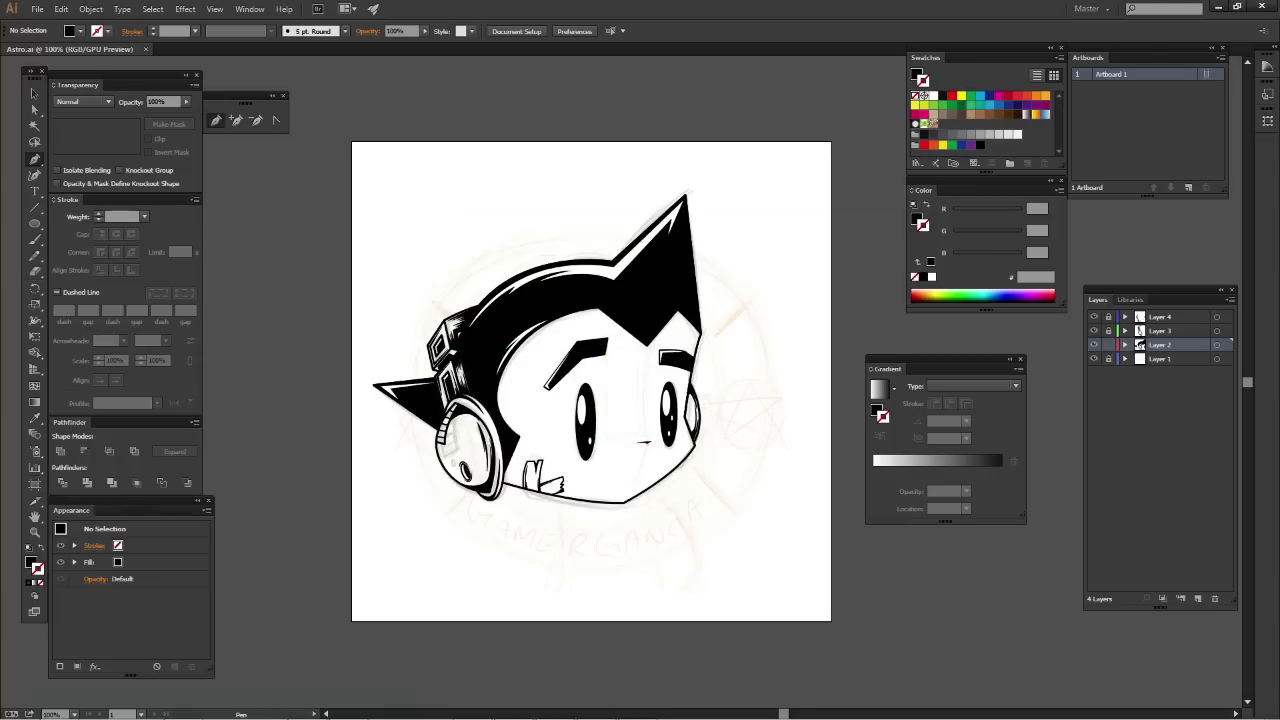
click(1165, 358)
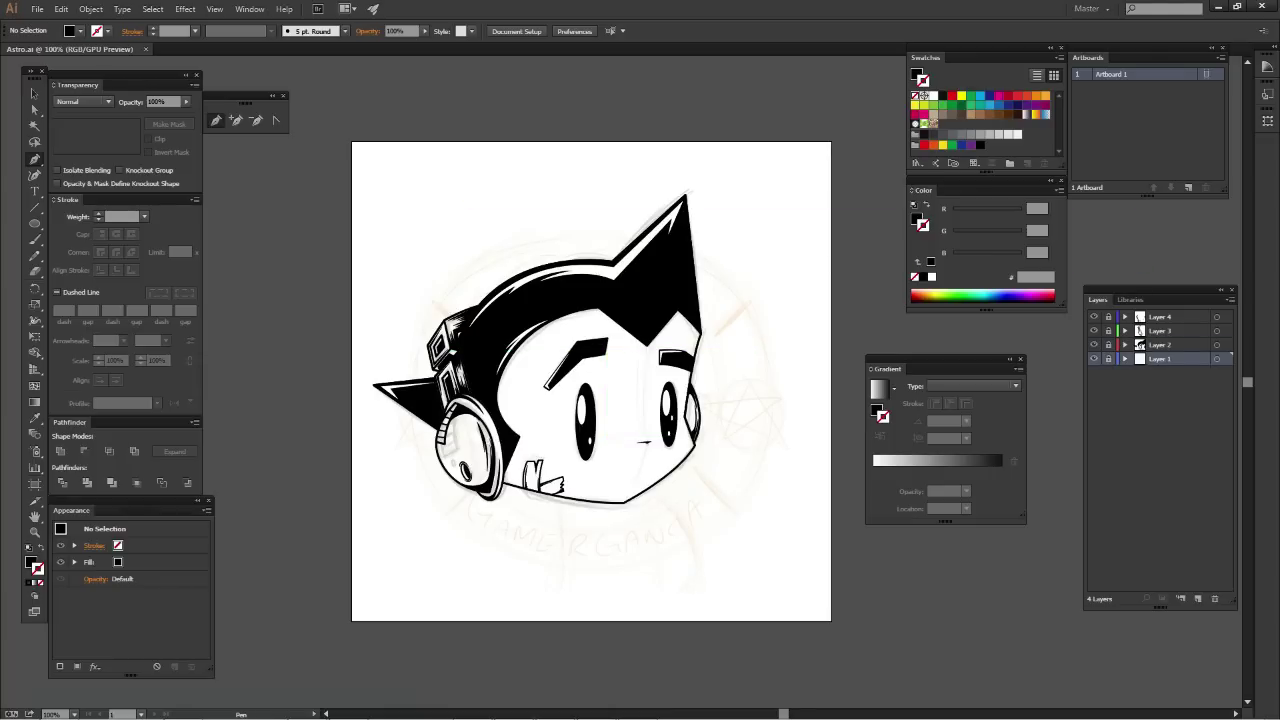
click(1197, 598)
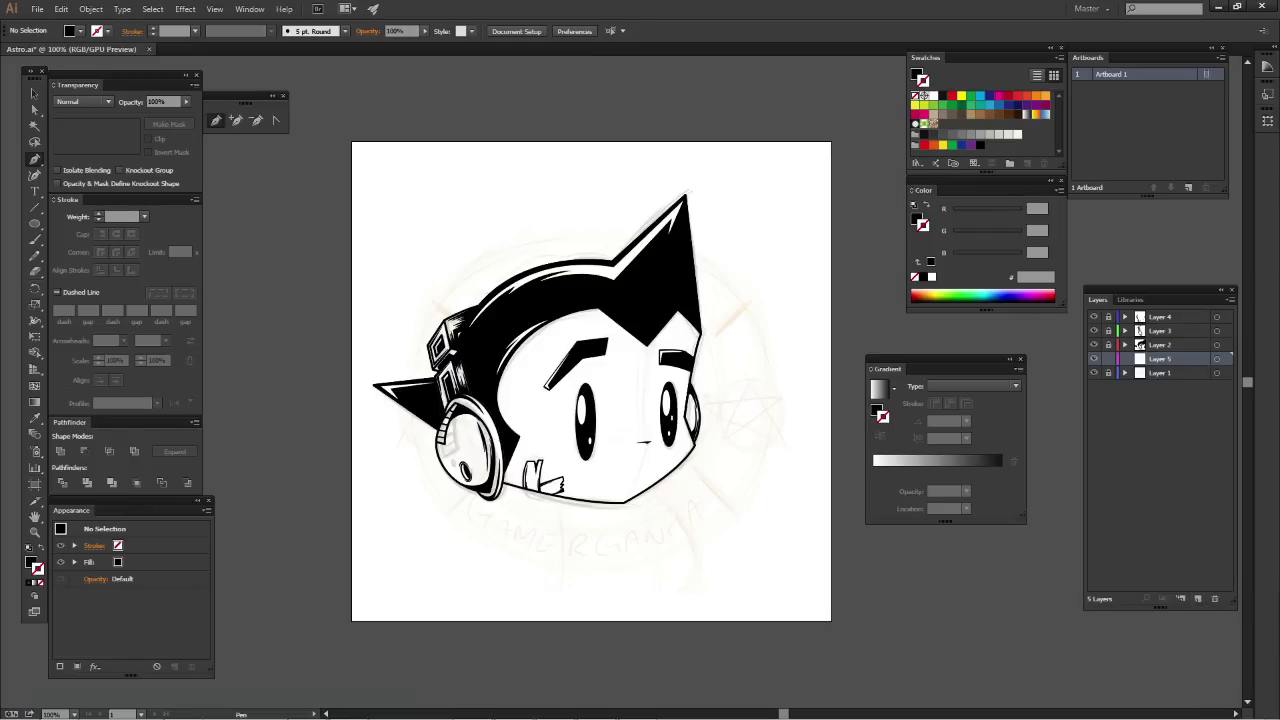
key(l)
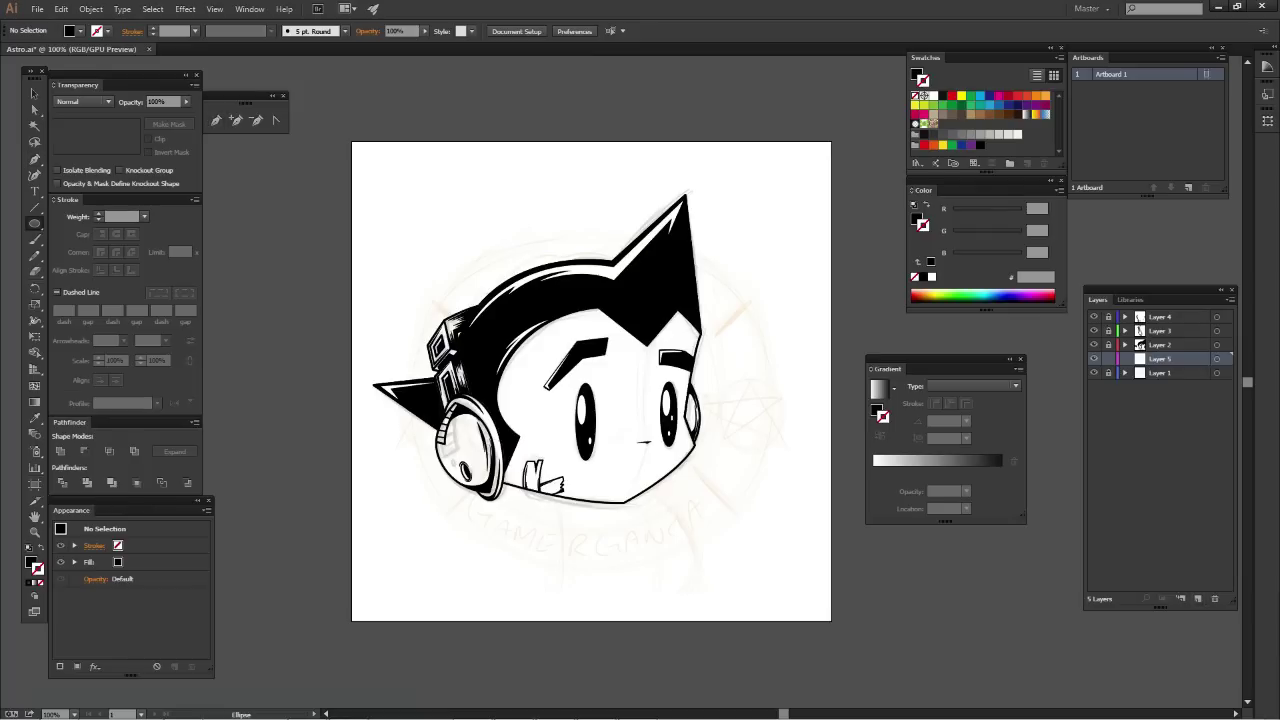
key(shift+x)
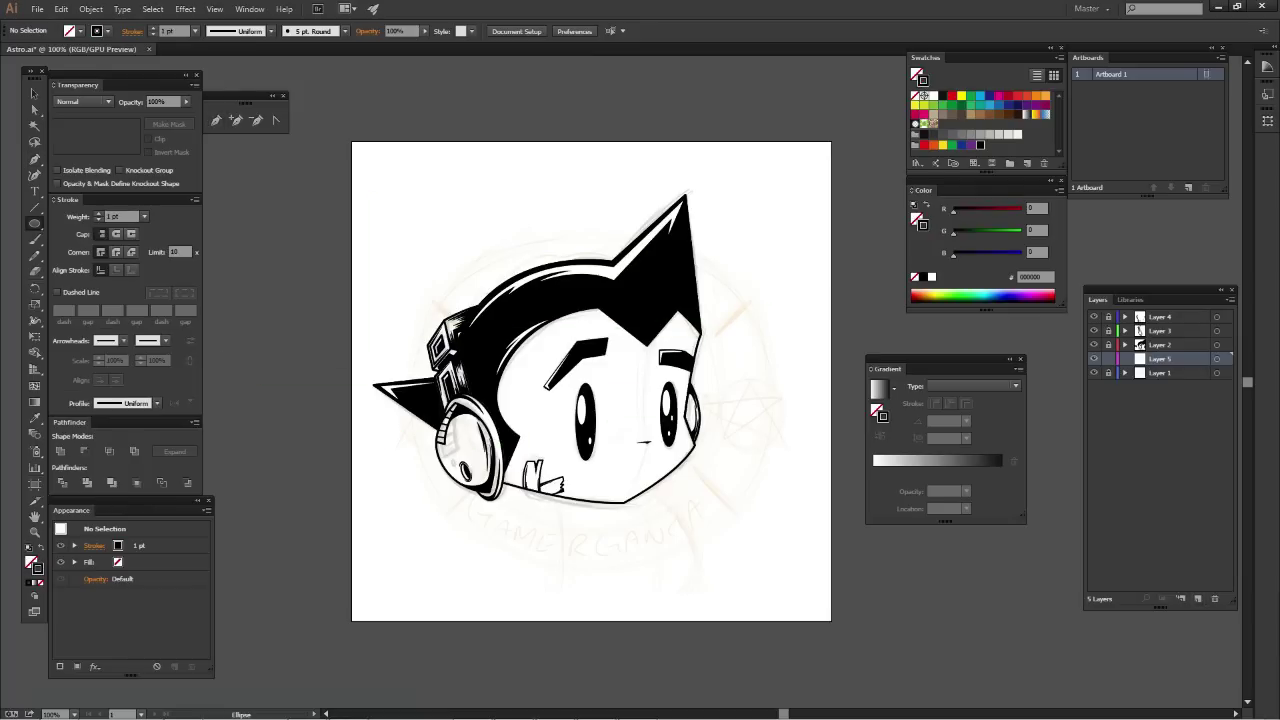
text(3)
key(Return)
Draw a circle about 7.61 in around the head and a concentric smaller copy about 5.72 in
drag(600, 389, 767, 483)
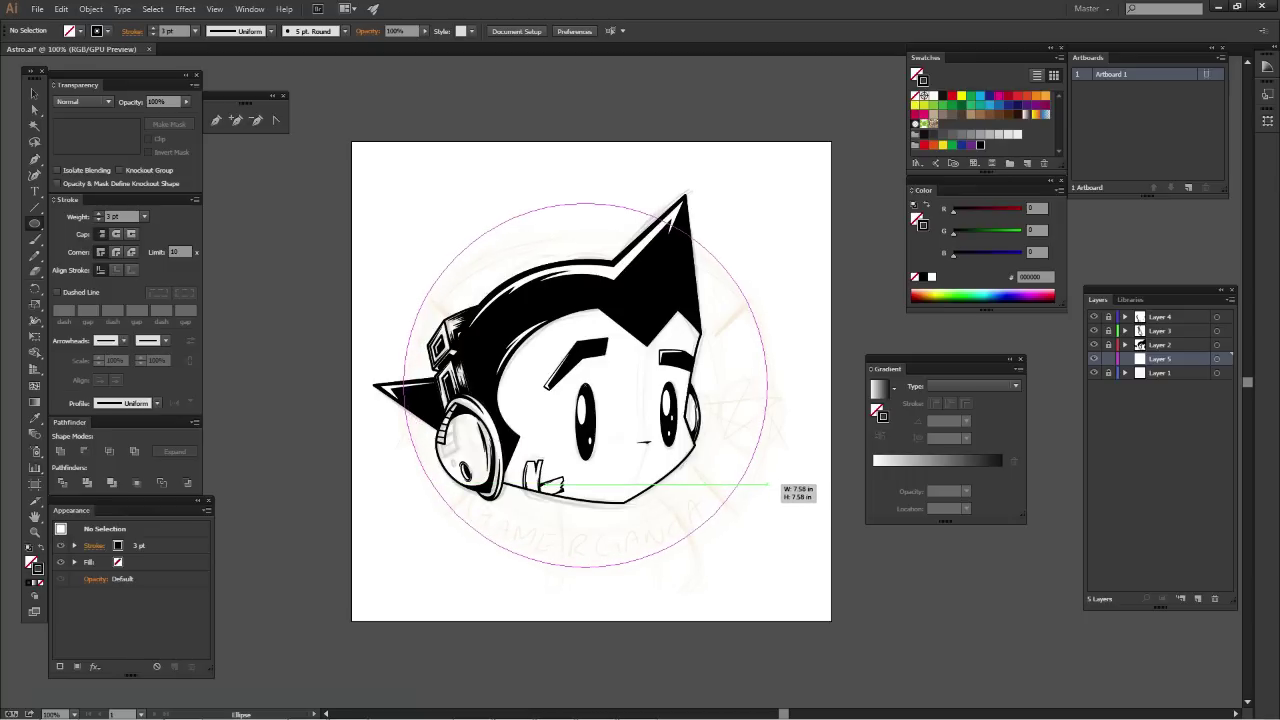
drag(768, 482, 757, 487)
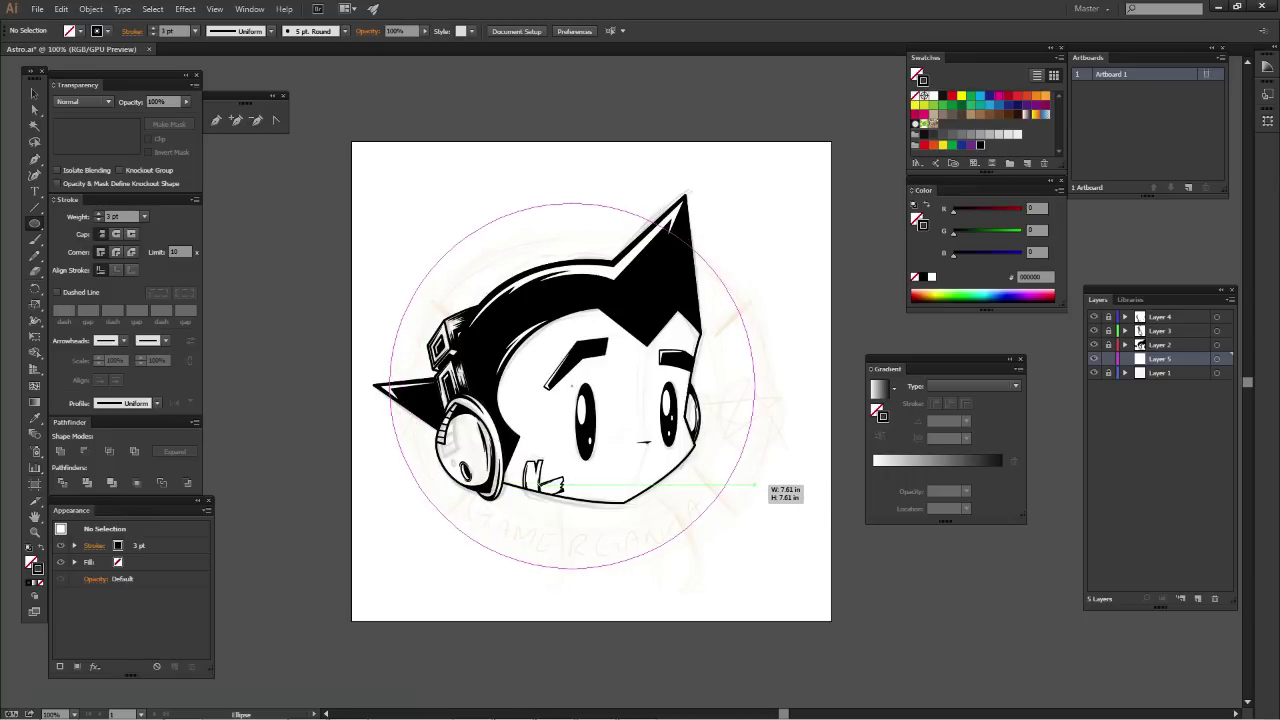
drag(757, 487, 755, 485)
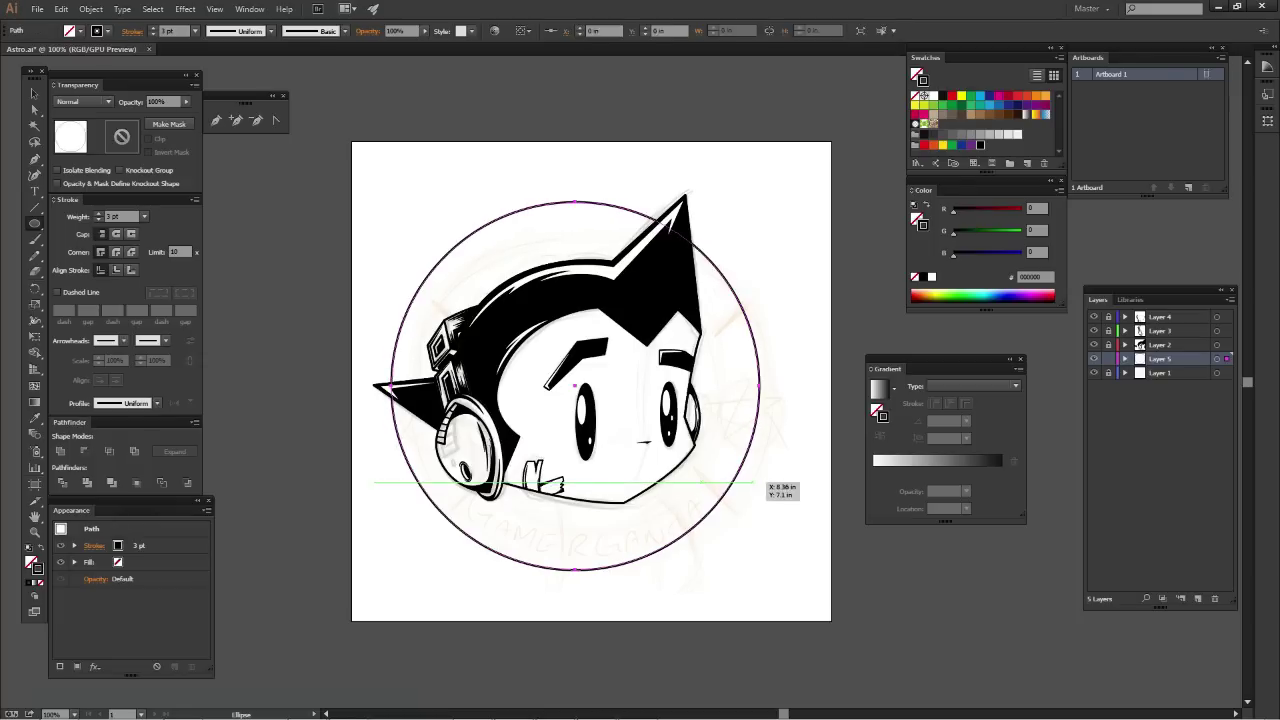
key(v)
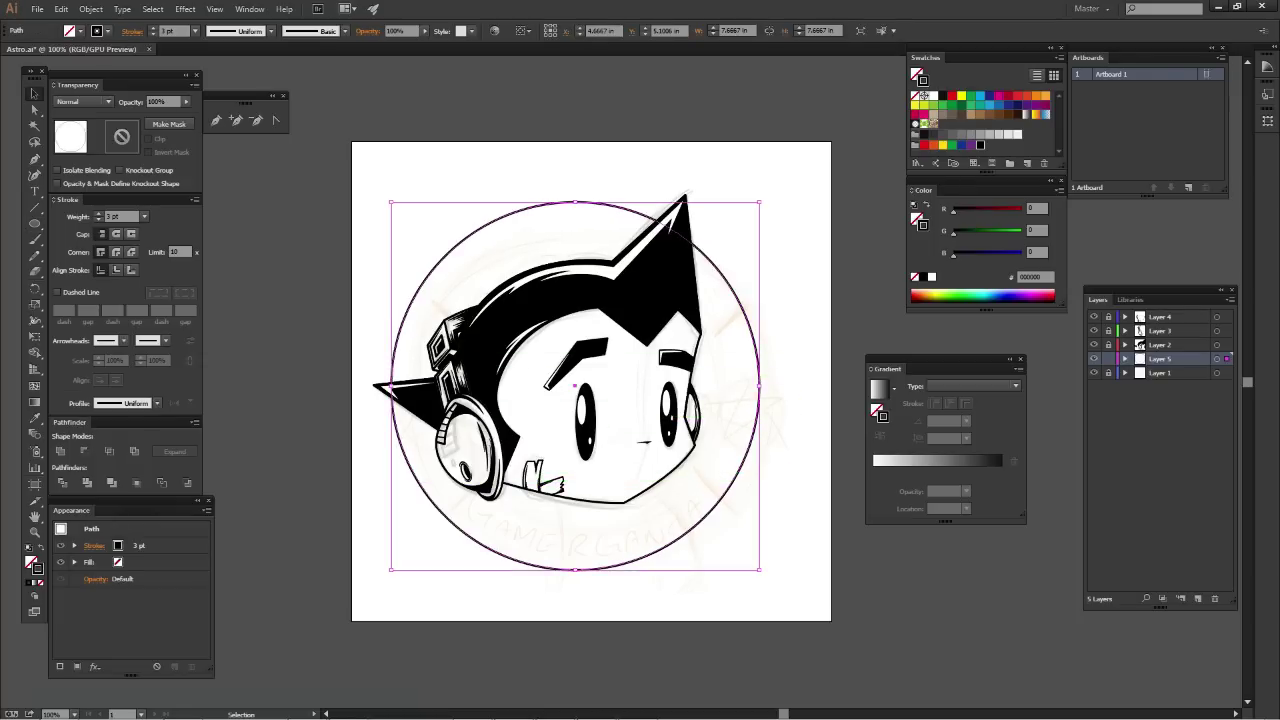
key(a)
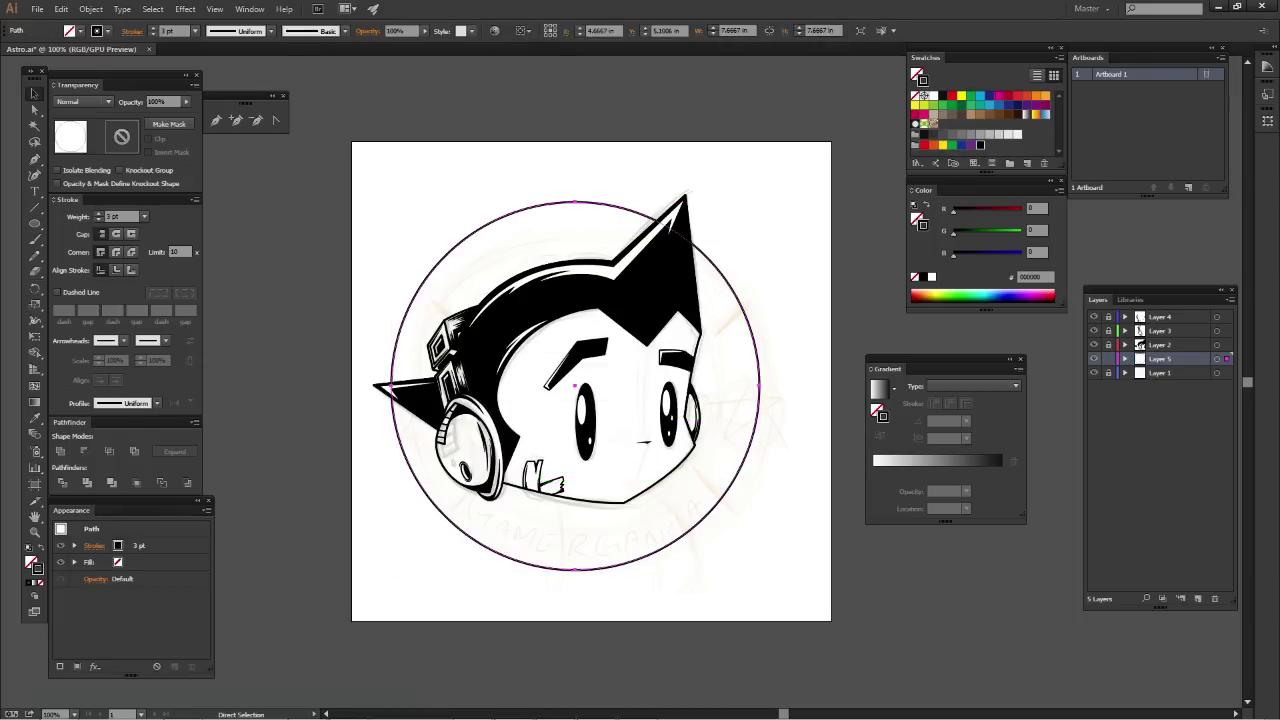
key(v)
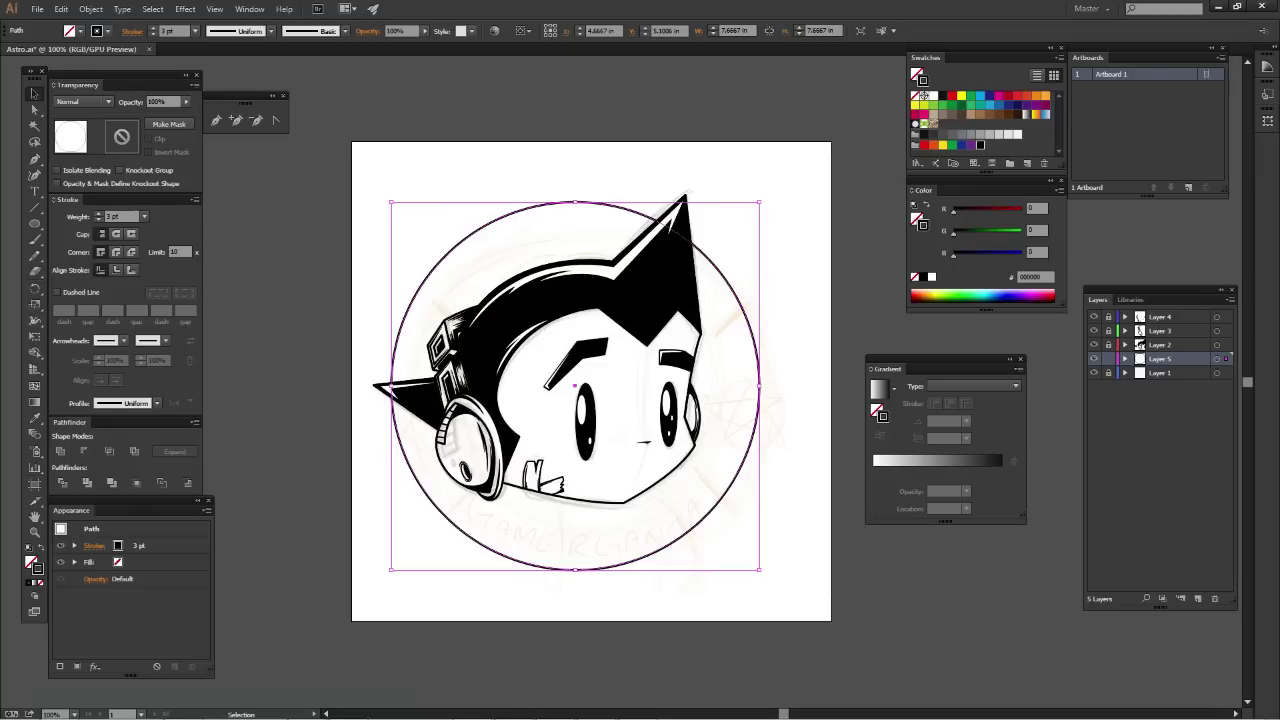
drag(760, 570, 712, 522)
key(a)
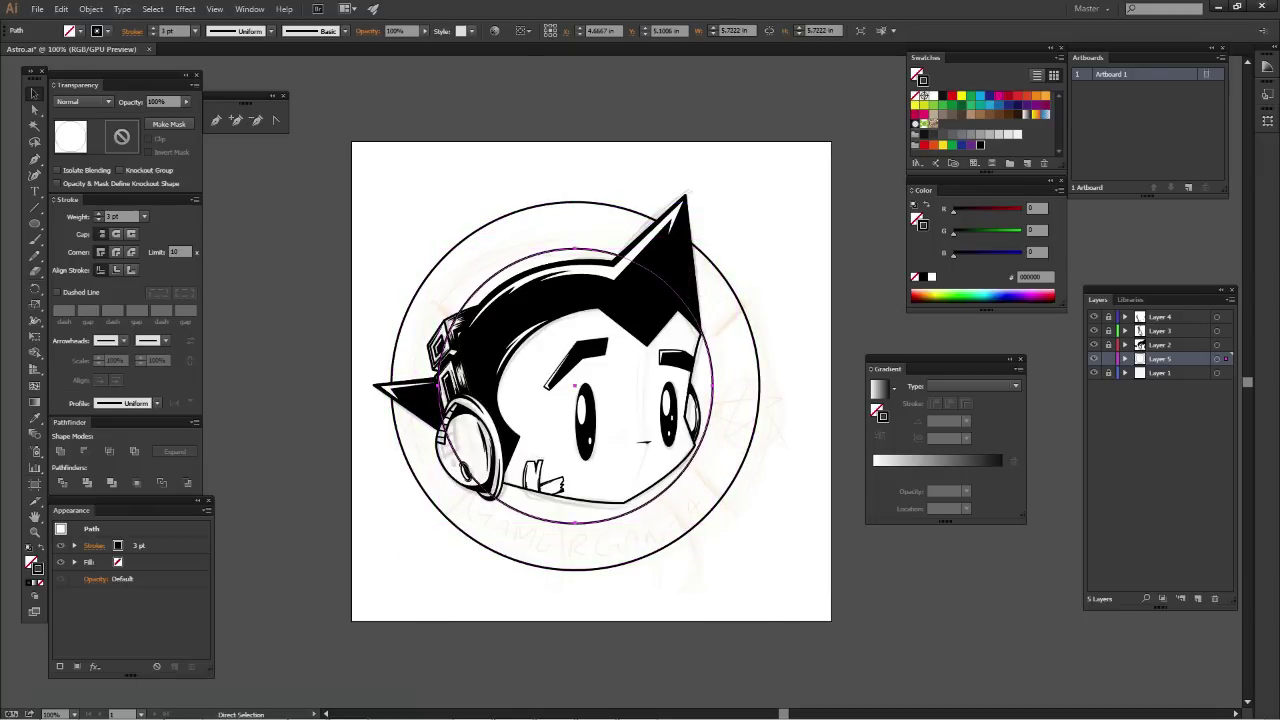
key(ctrl+shift+a)
key(v)
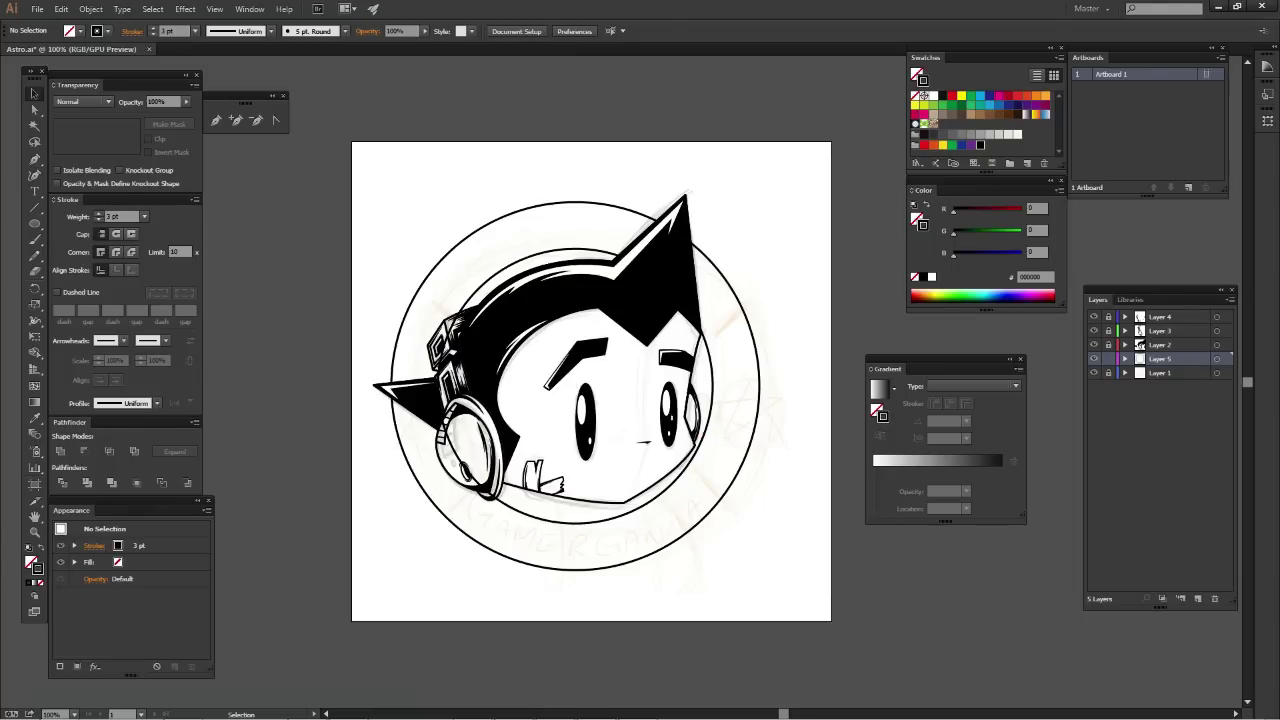
Cut the inner circle at its bottom and right anchors and delete the larger piece
key(c)
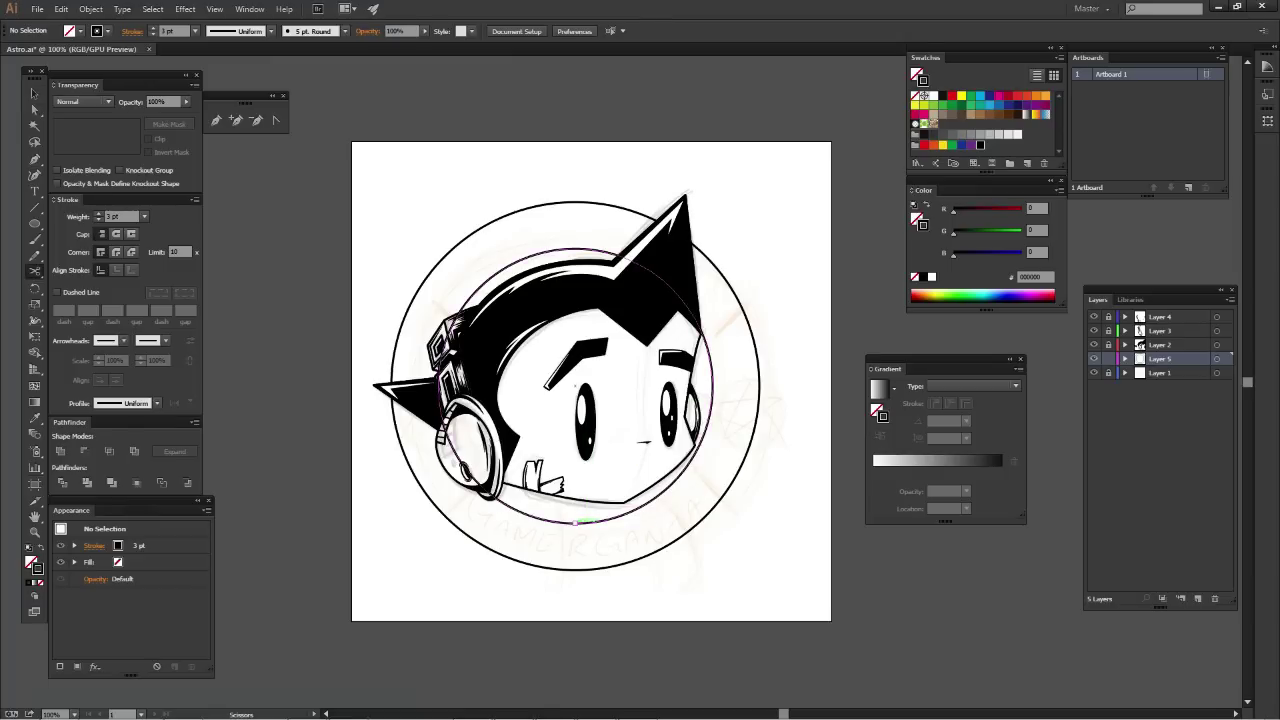
click(580, 521)
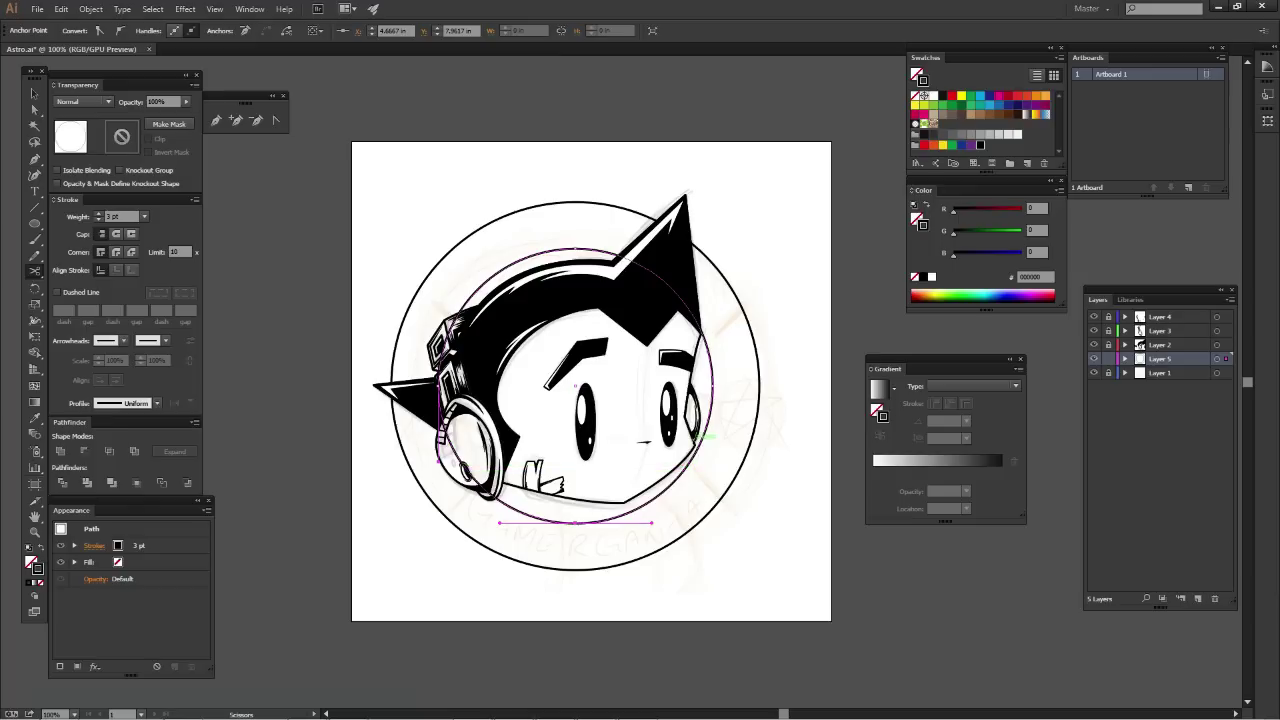
click(712, 383)
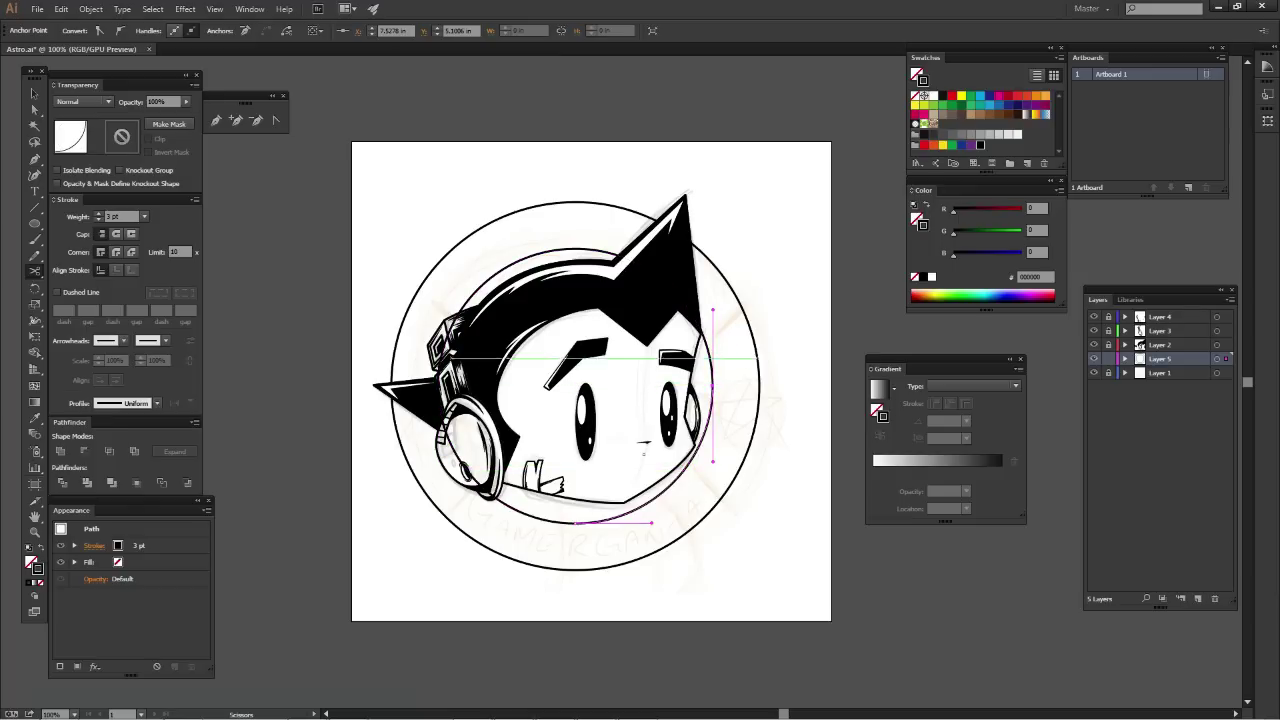
key(v)
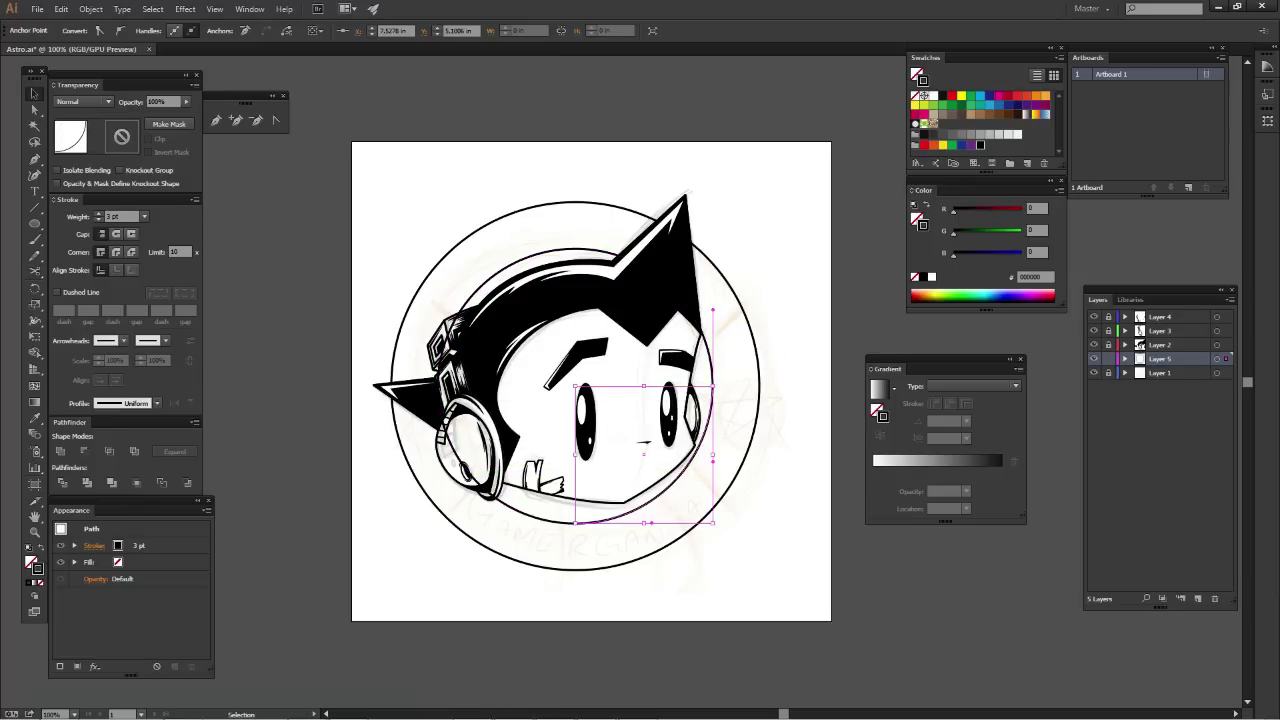
click(690, 420)
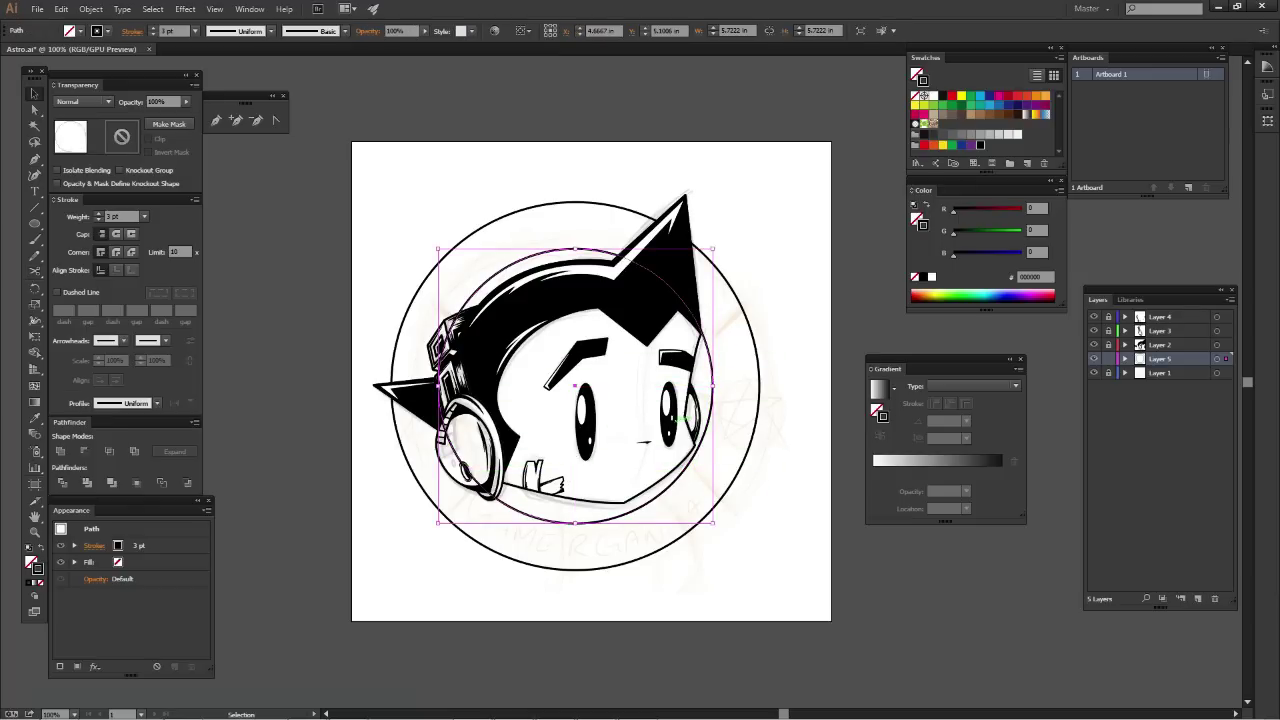
key(Delete)
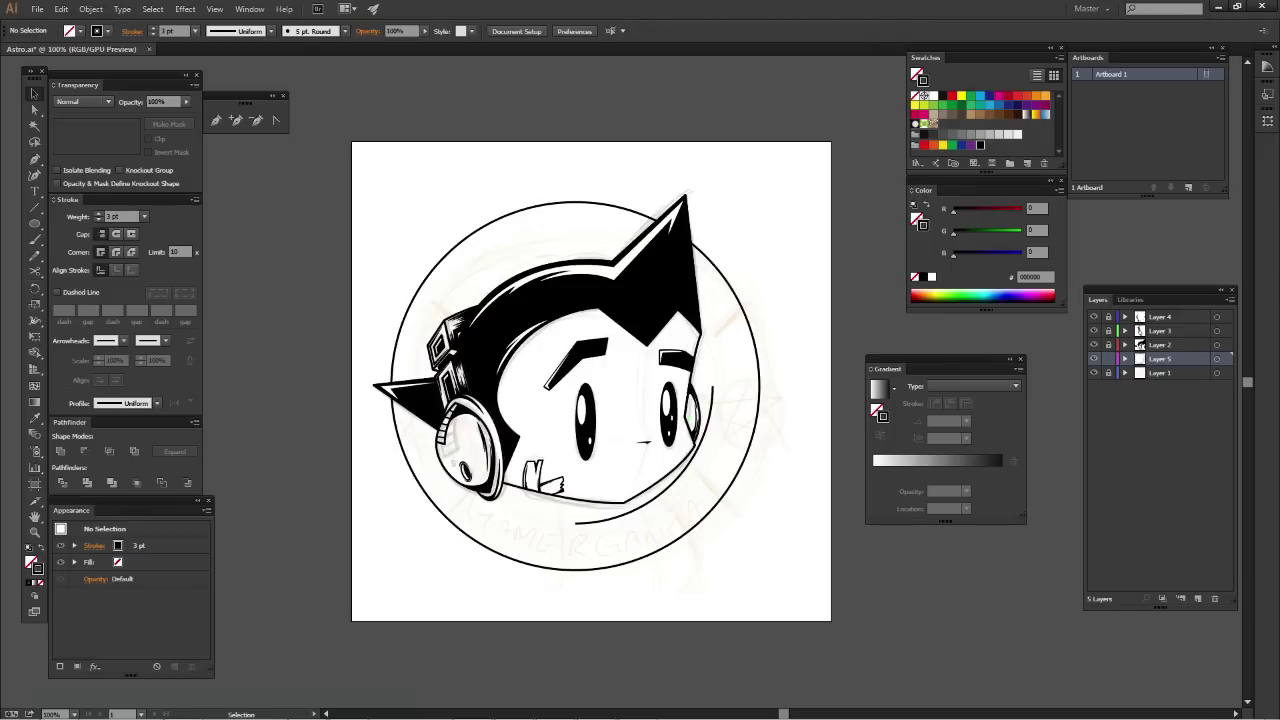
Cut the outer circle at its bottom and right anchors and delete the three-quarter piece
click(578, 568)
key(c)
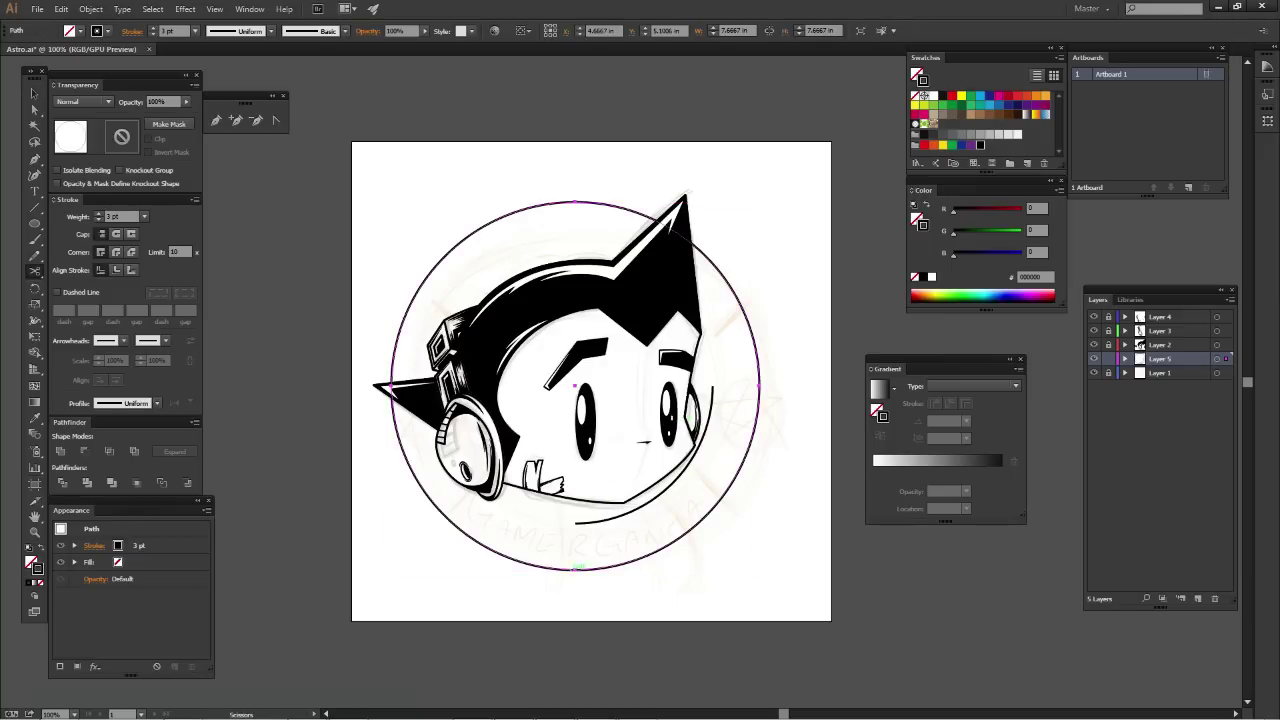
click(578, 568)
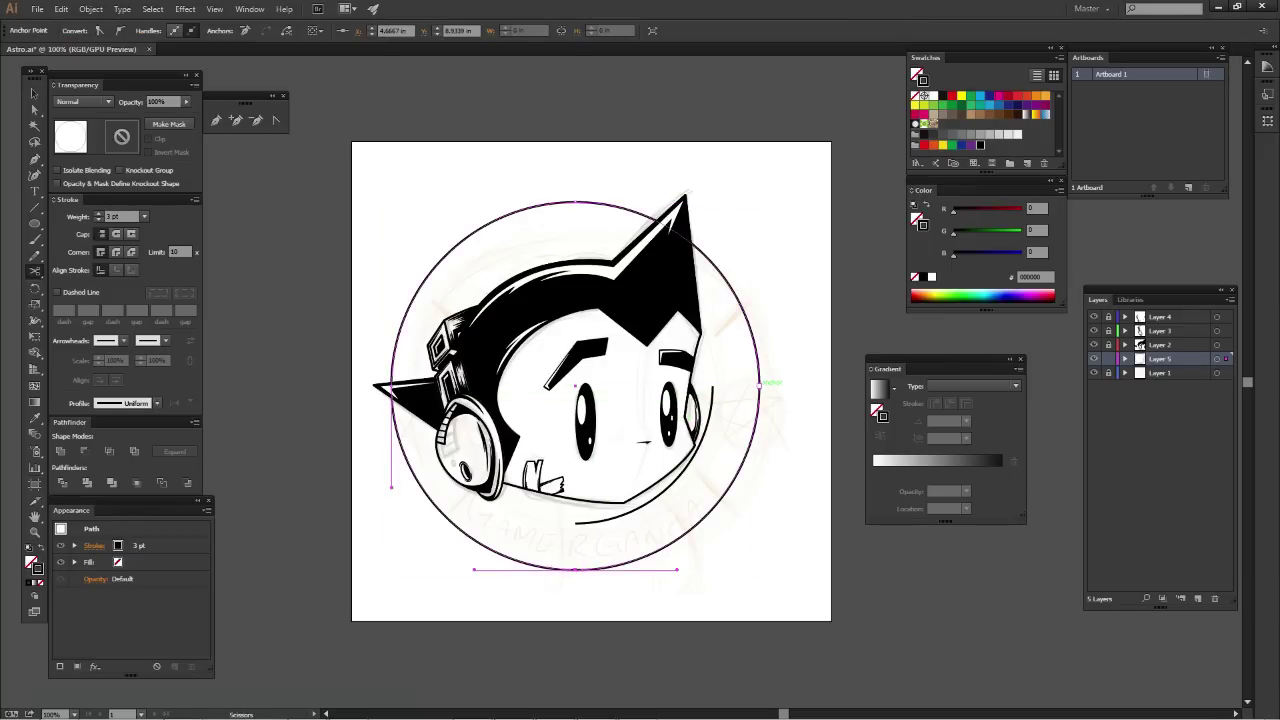
click(759, 382)
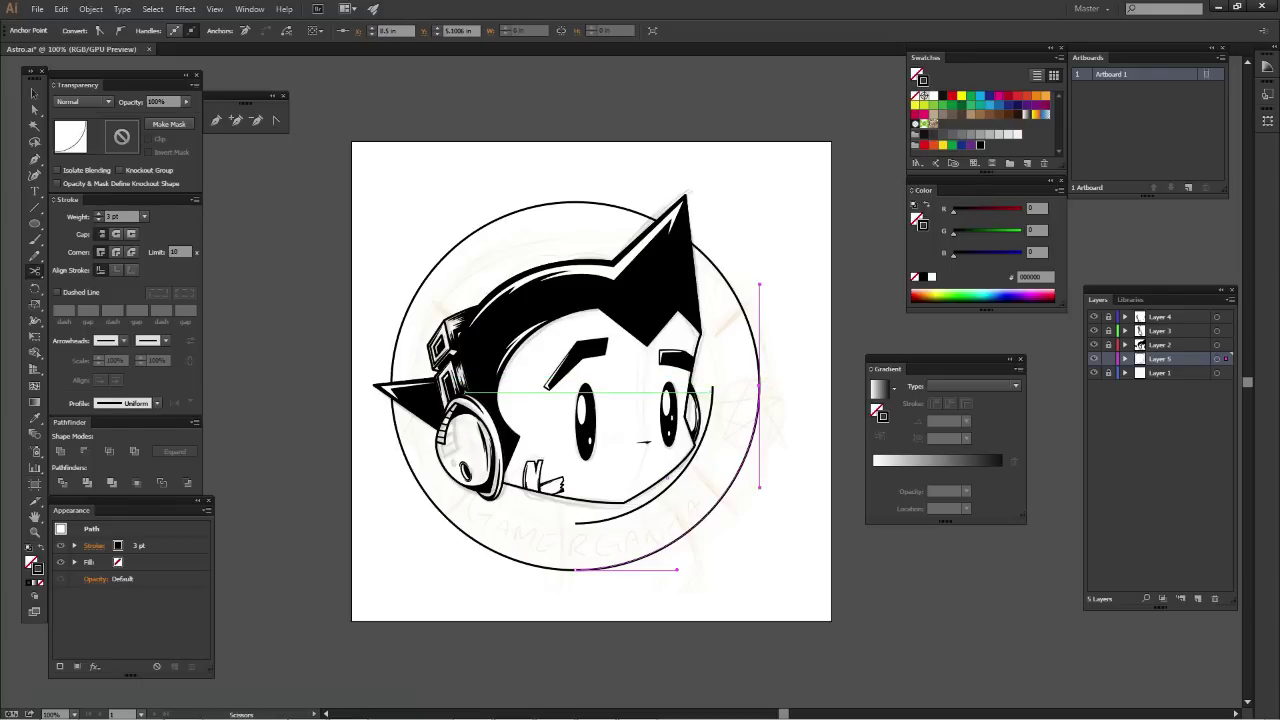
key(v)
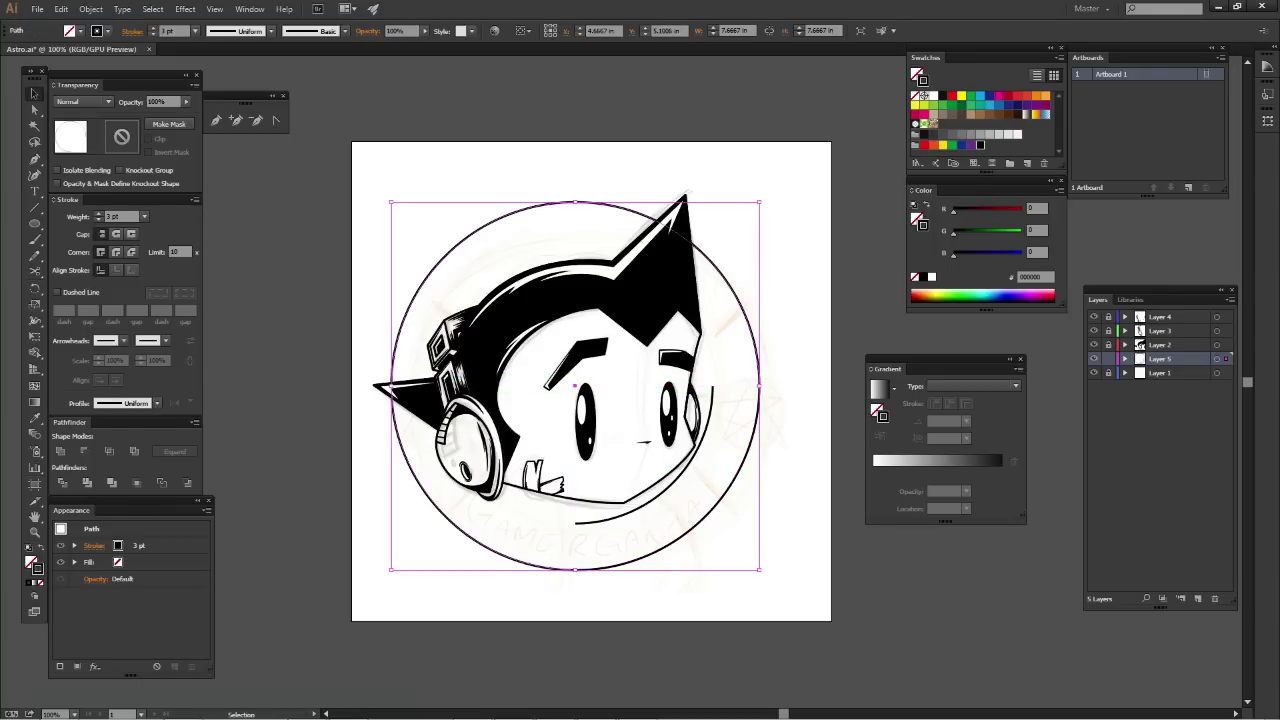
key(Delete)
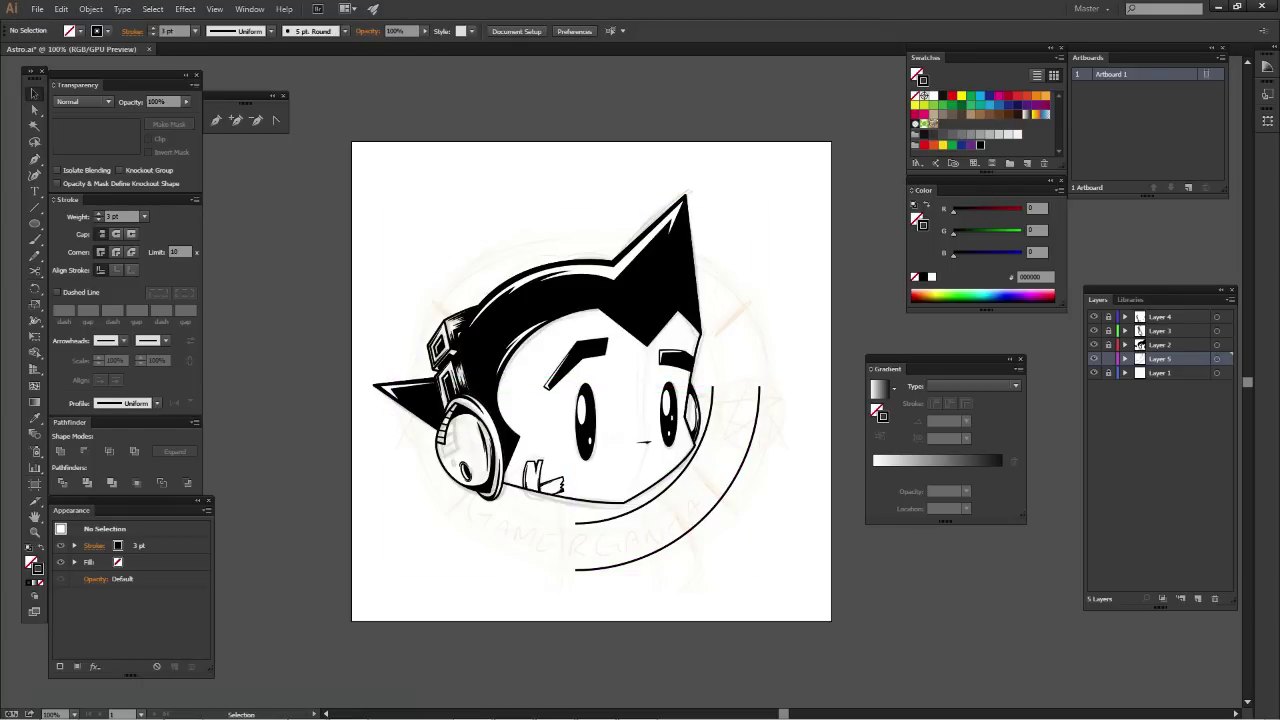
Draw a short diagonal line across the two arcs and convert it into a guide
key(p)
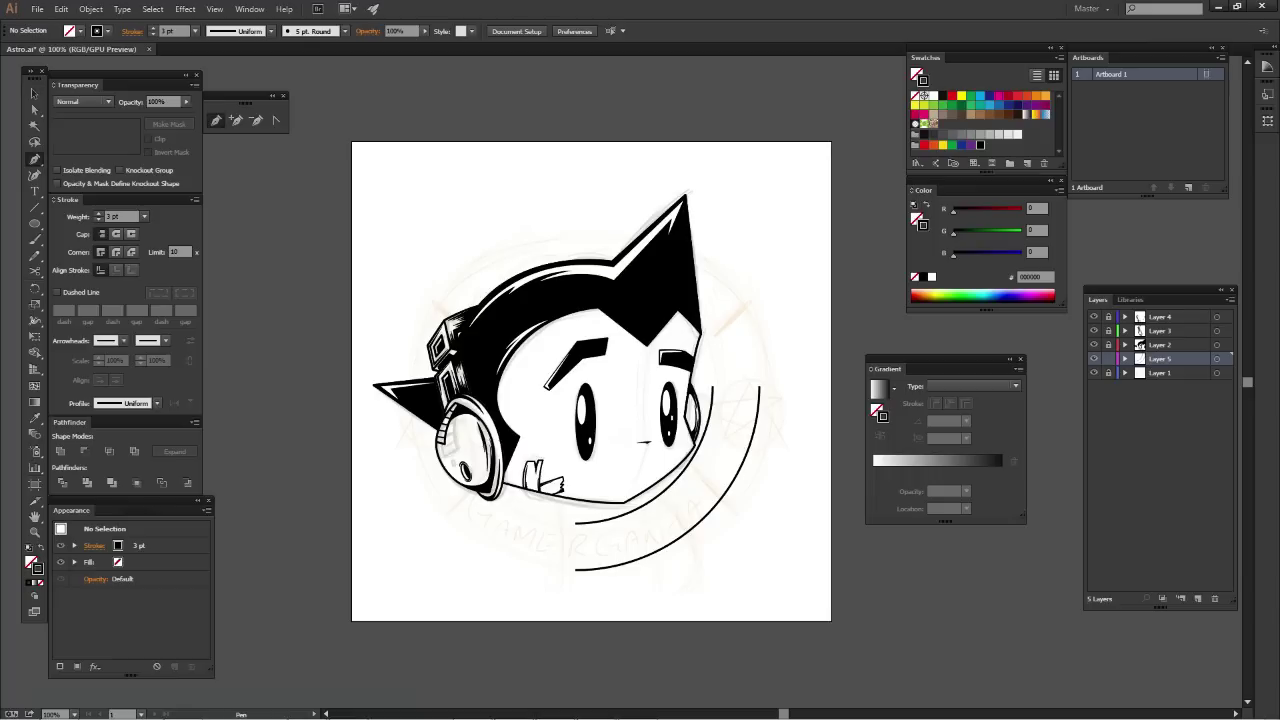
drag(688, 462, 738, 495)
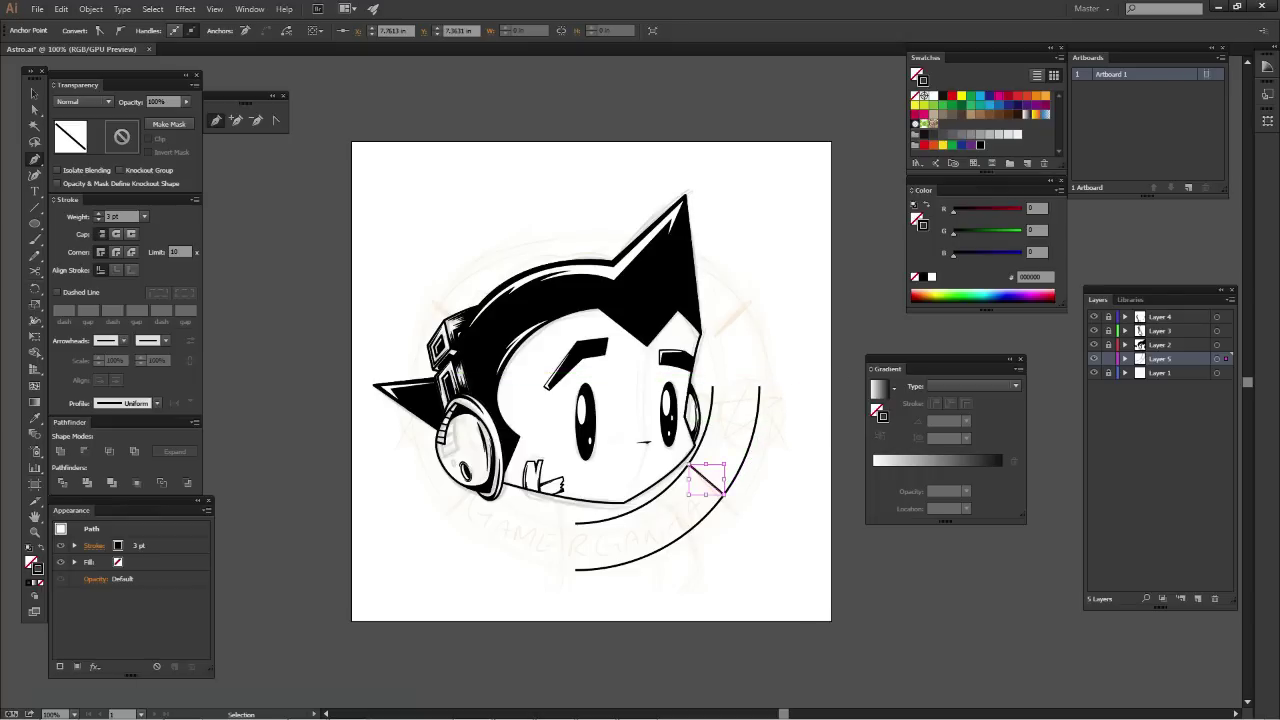
key(ctrl+shift+a)
key(ctrl+plus)
key(ctrl+plus)
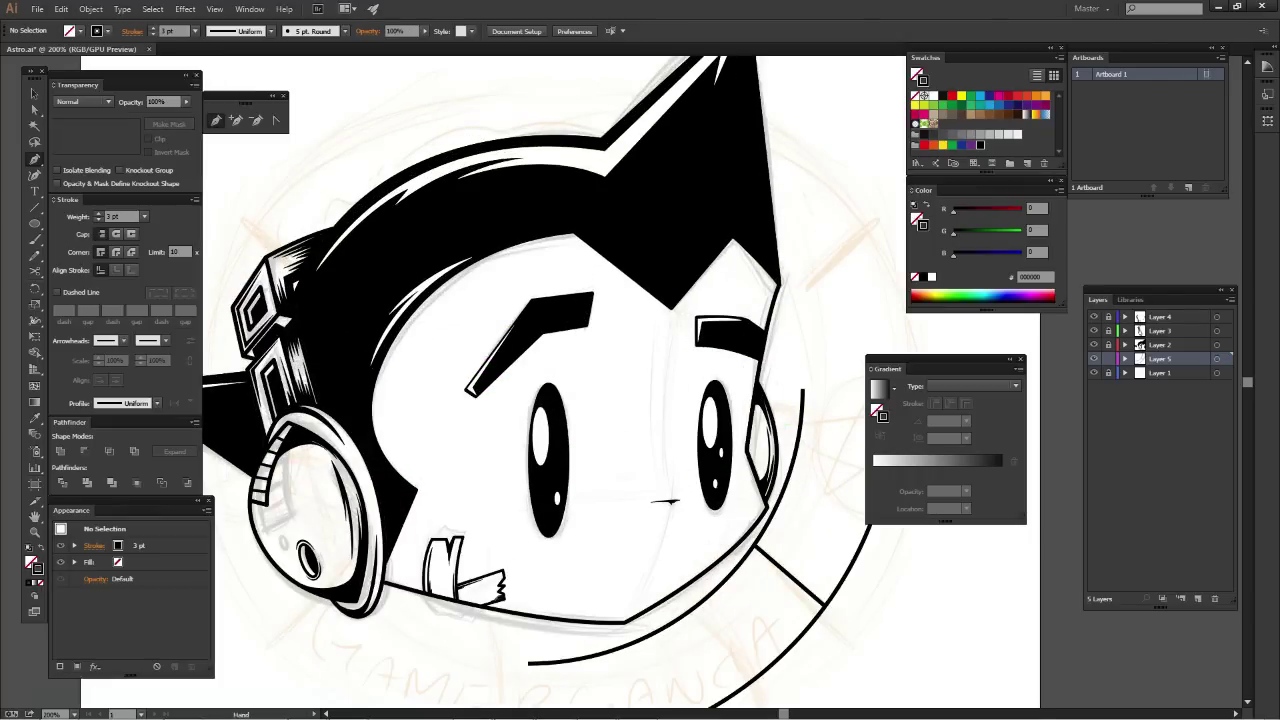
drag(600, 450, 492, 425)
ctrl+click(681, 548)
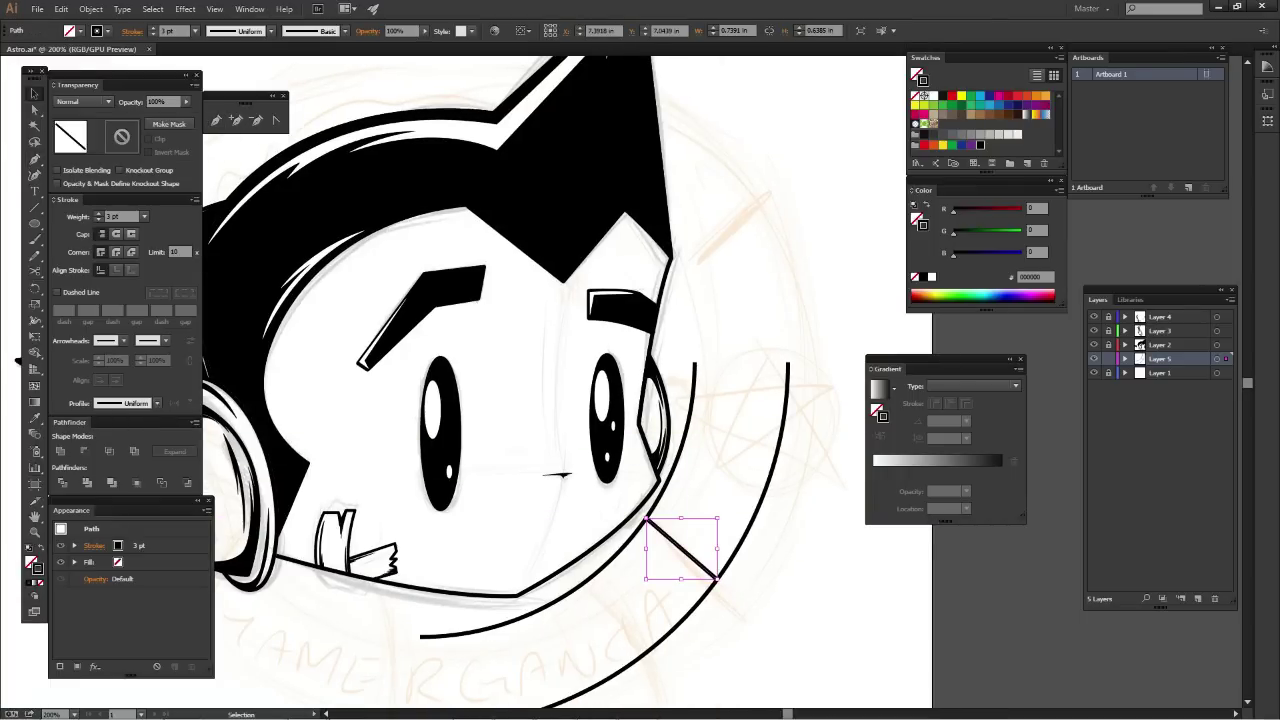
click(214, 9)
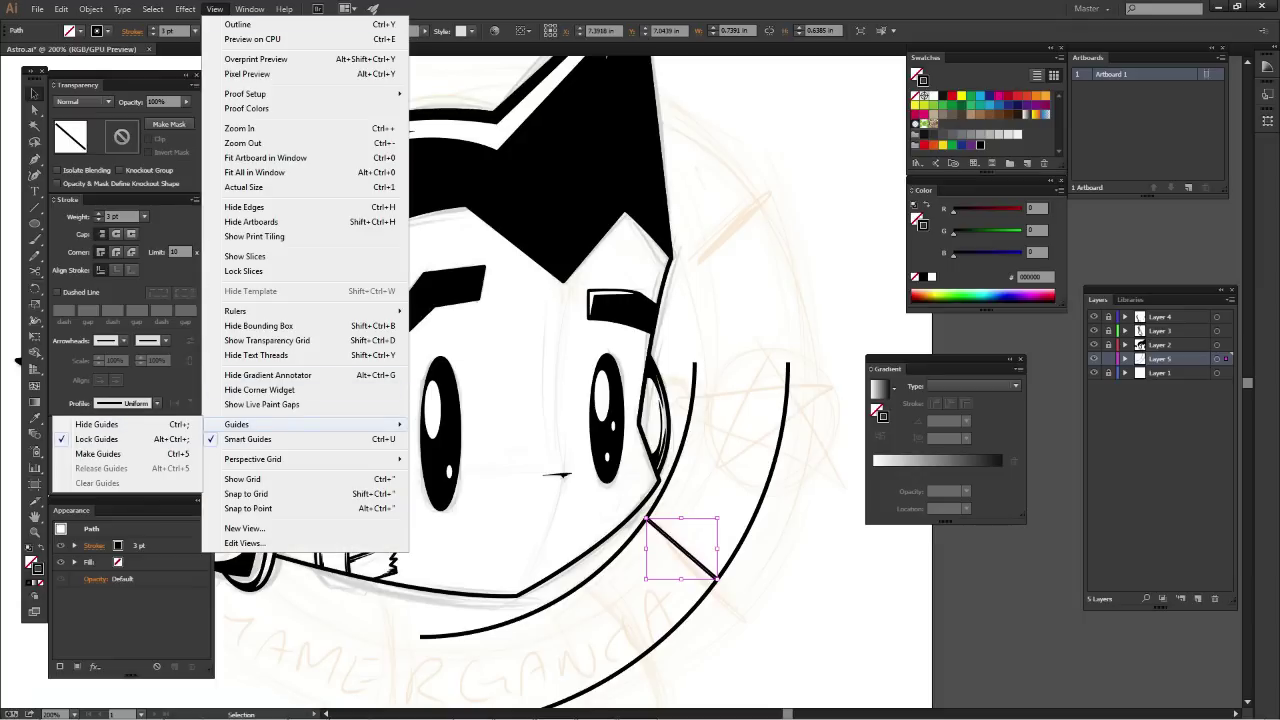
click(97, 453)
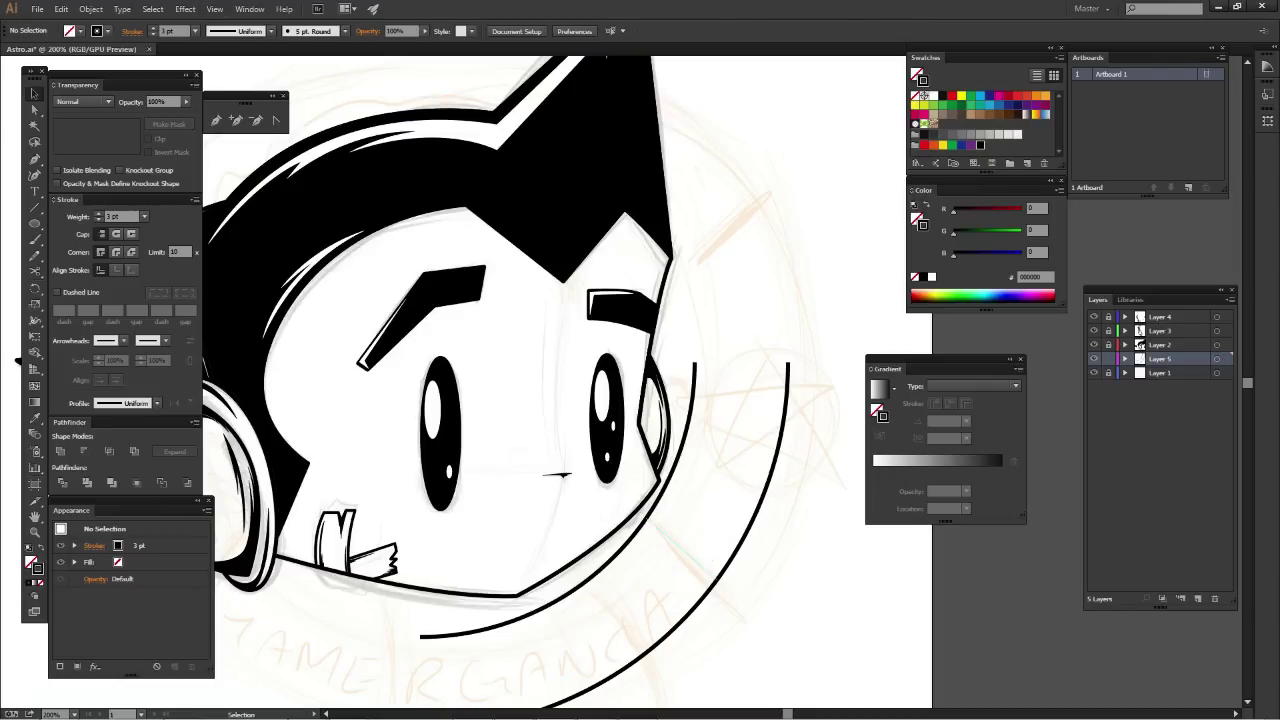
Cut the inner arc where the guide crosses and delete its leftover upper piece
scroll(624, 460, up, 1)
drag(624, 460, 558, 370)
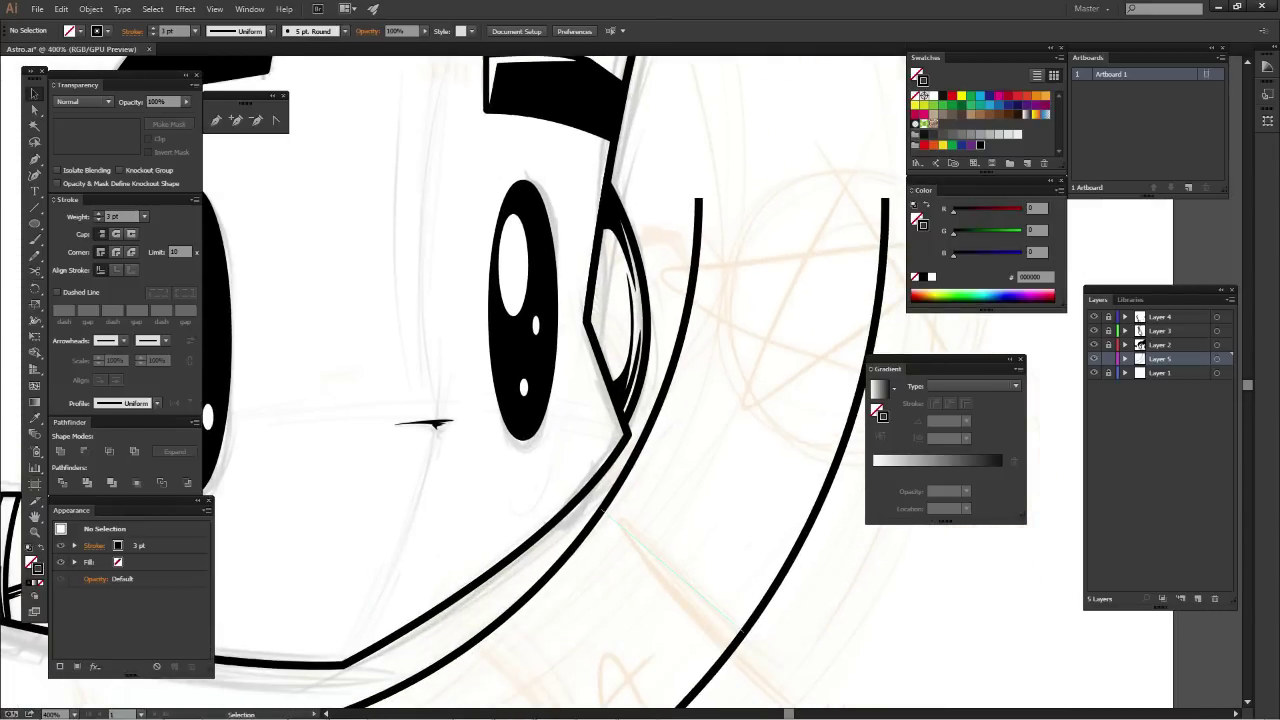
click(662, 390)
key(c)
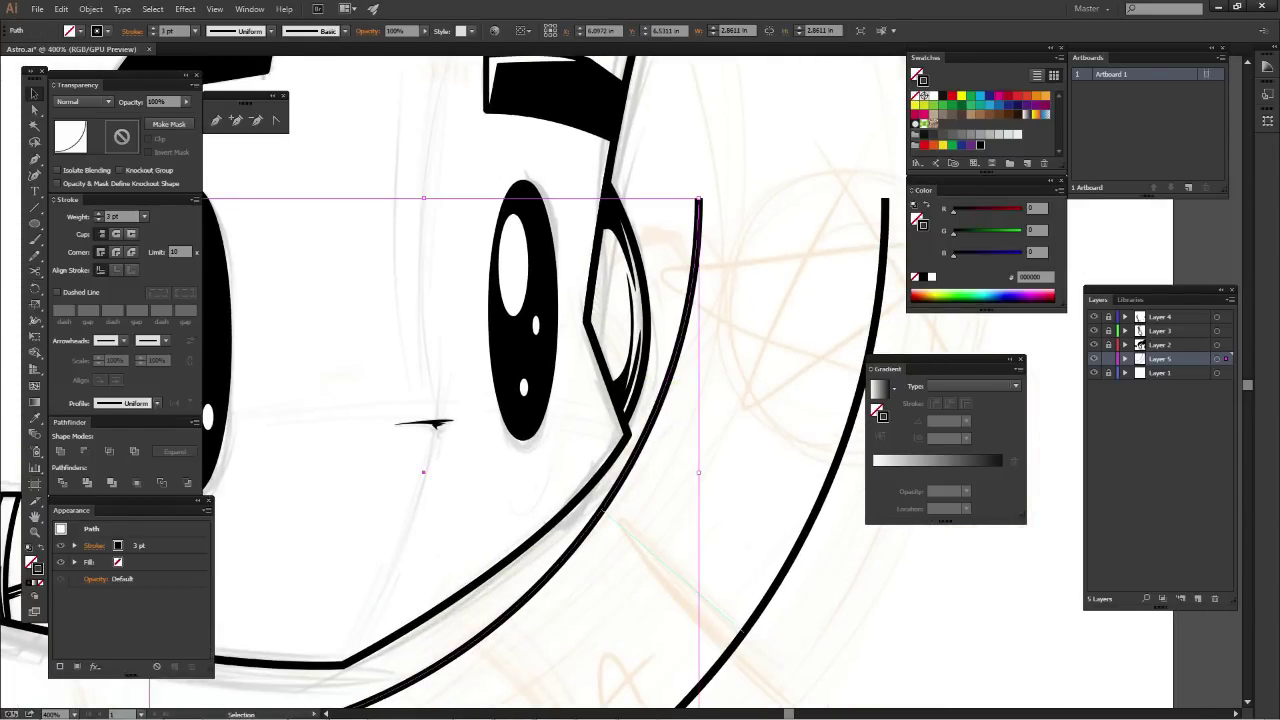
click(600, 510)
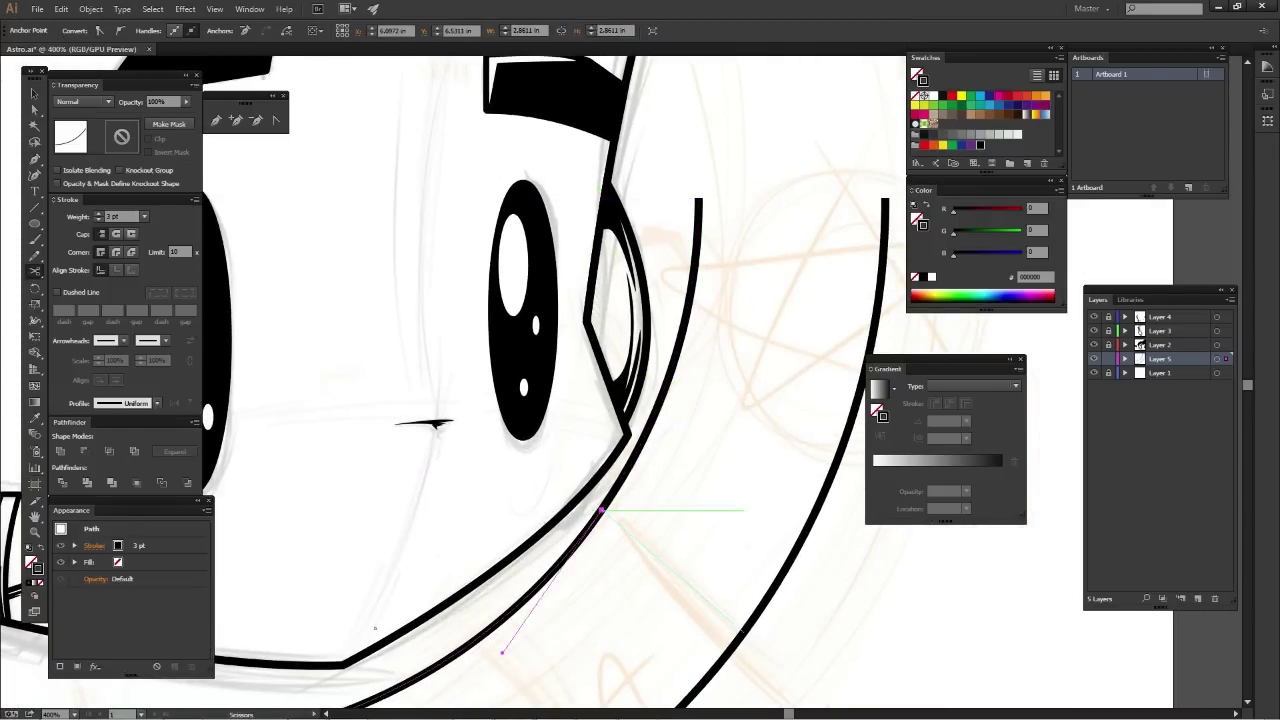
drag(660, 410, 590, 355)
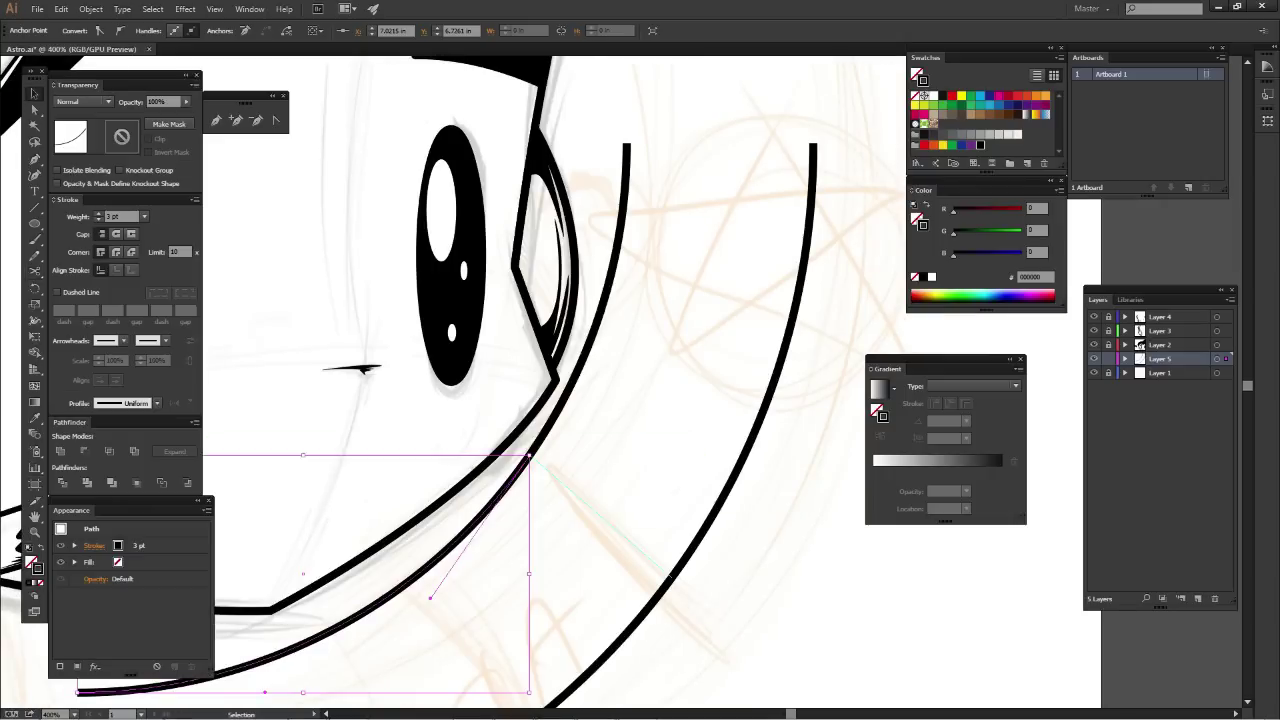
key(v)
click(598, 260)
key(Delete)
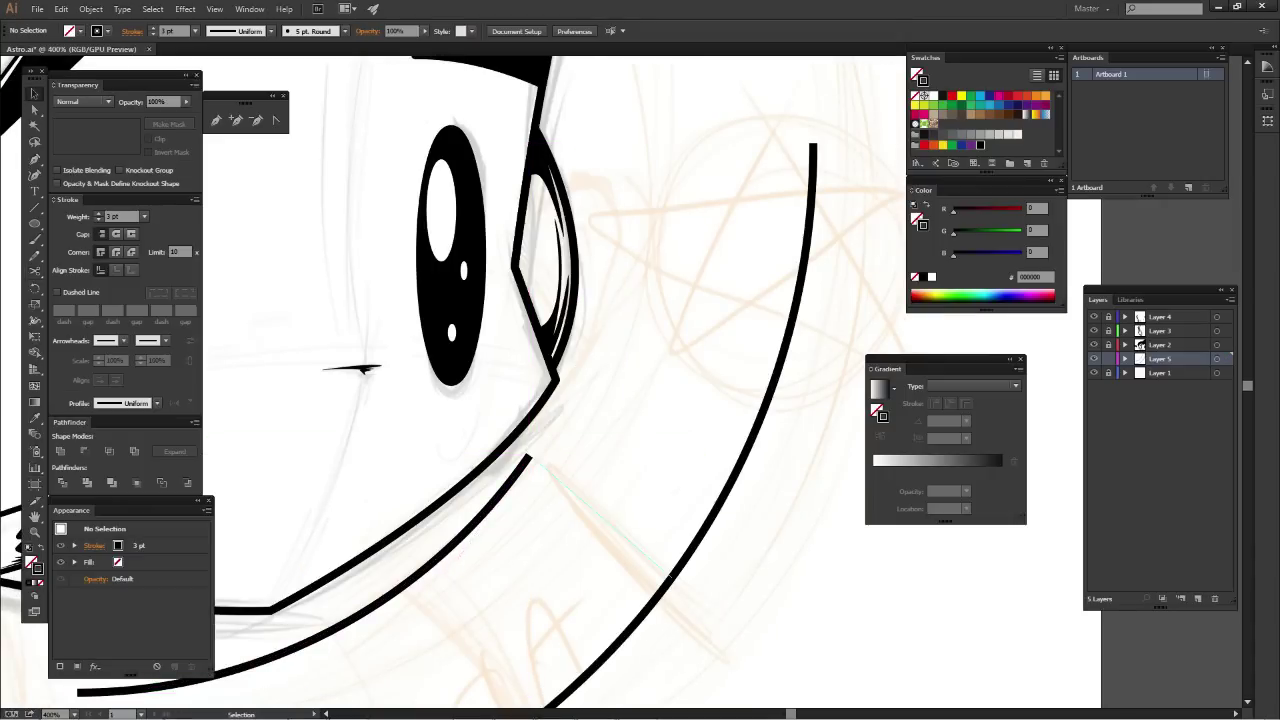
Trim the outer arc at the banner end and join both arc ends with a straight diagonal edge
click(728, 468)
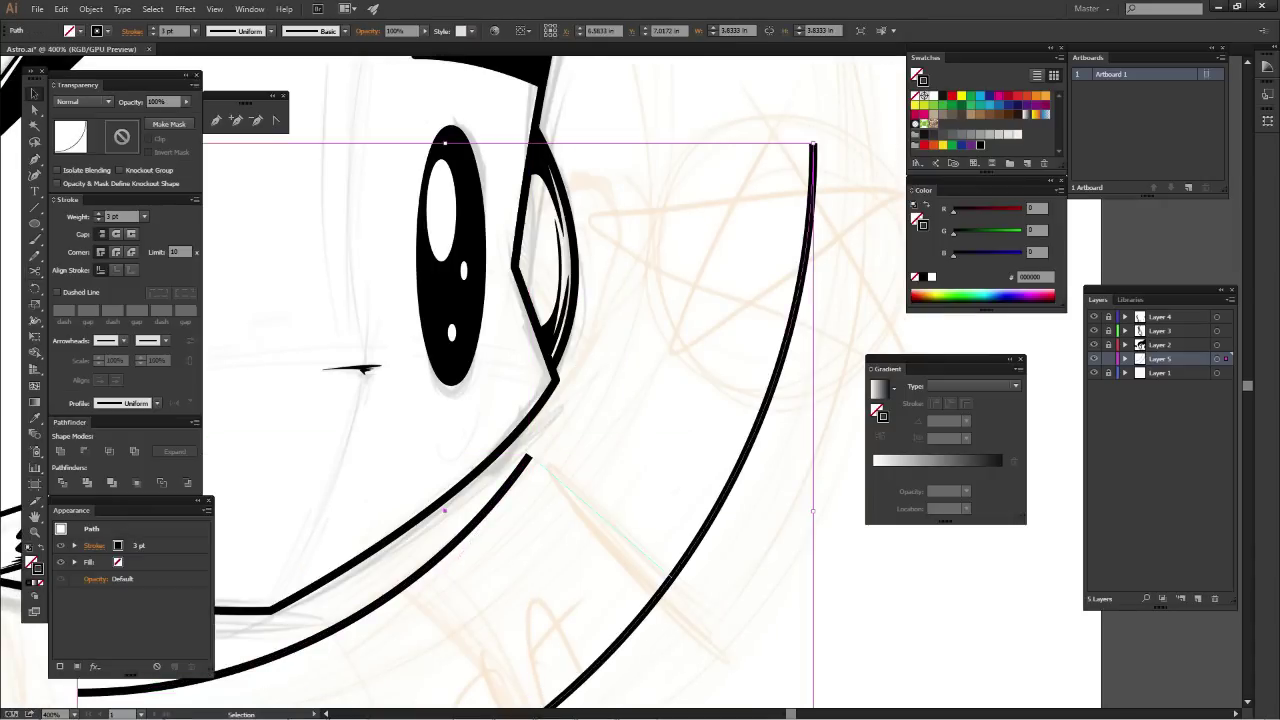
key(c)
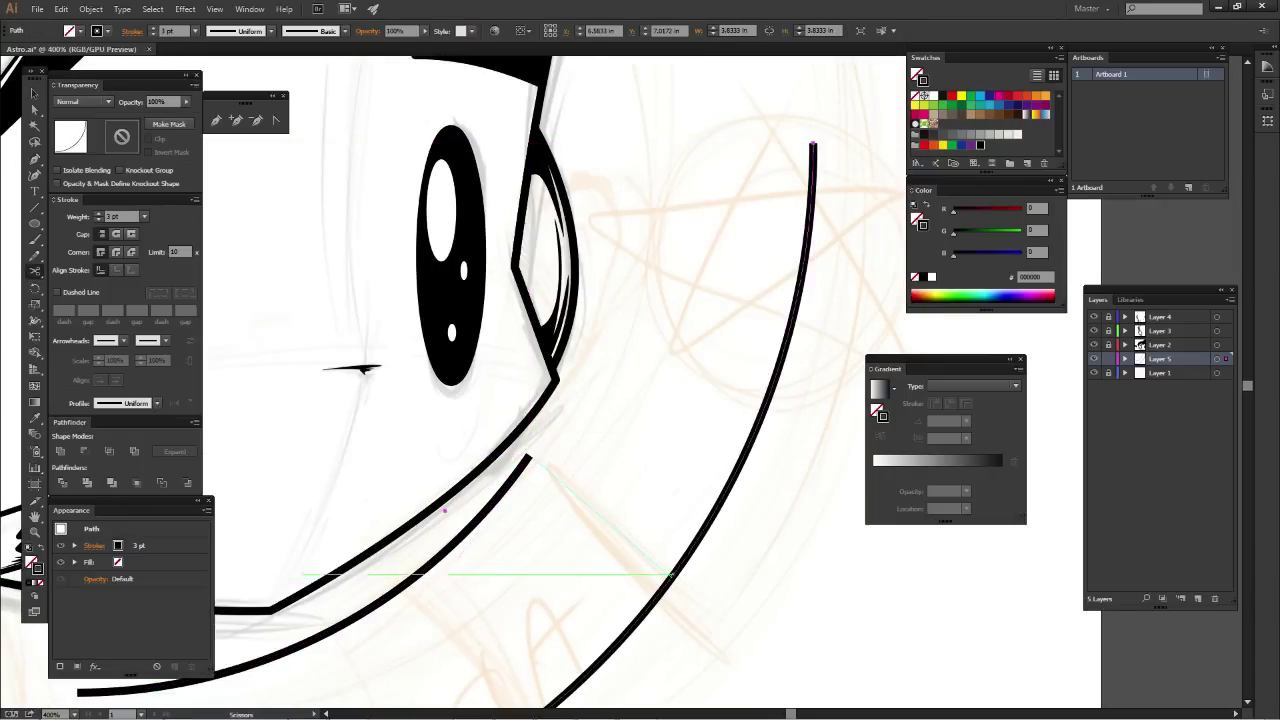
click(672, 574)
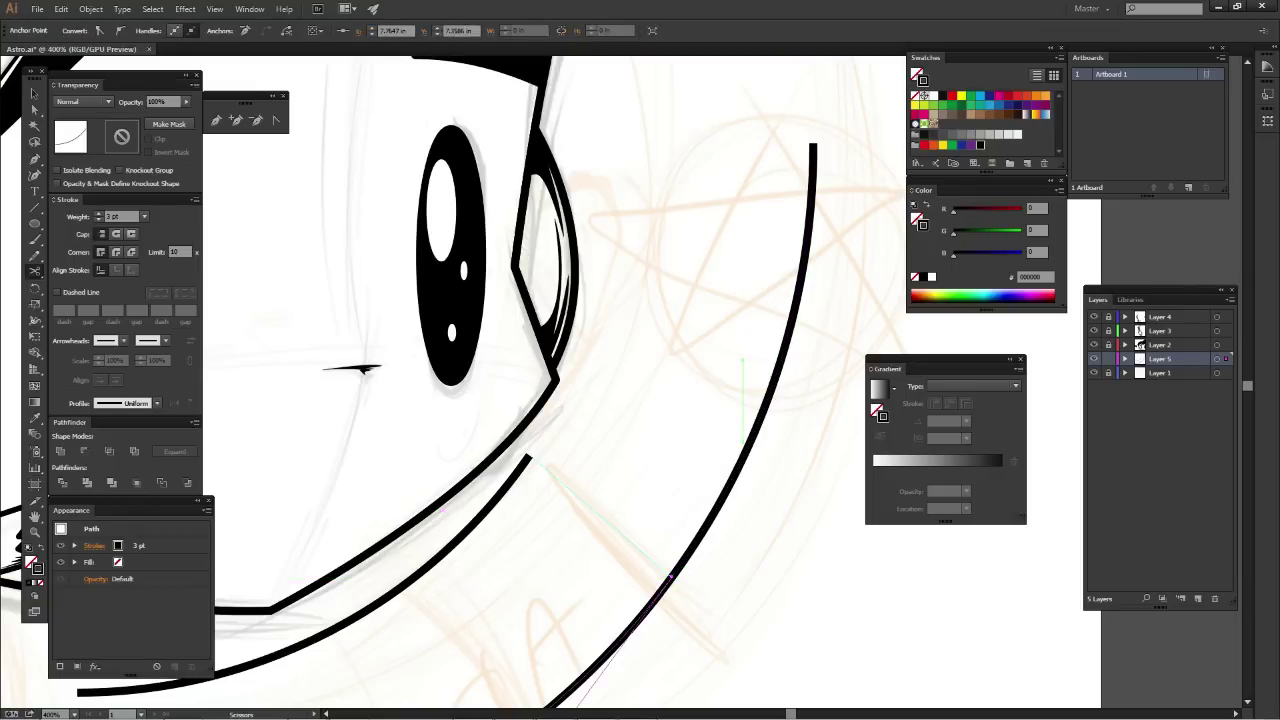
key(v)
click(702, 520)
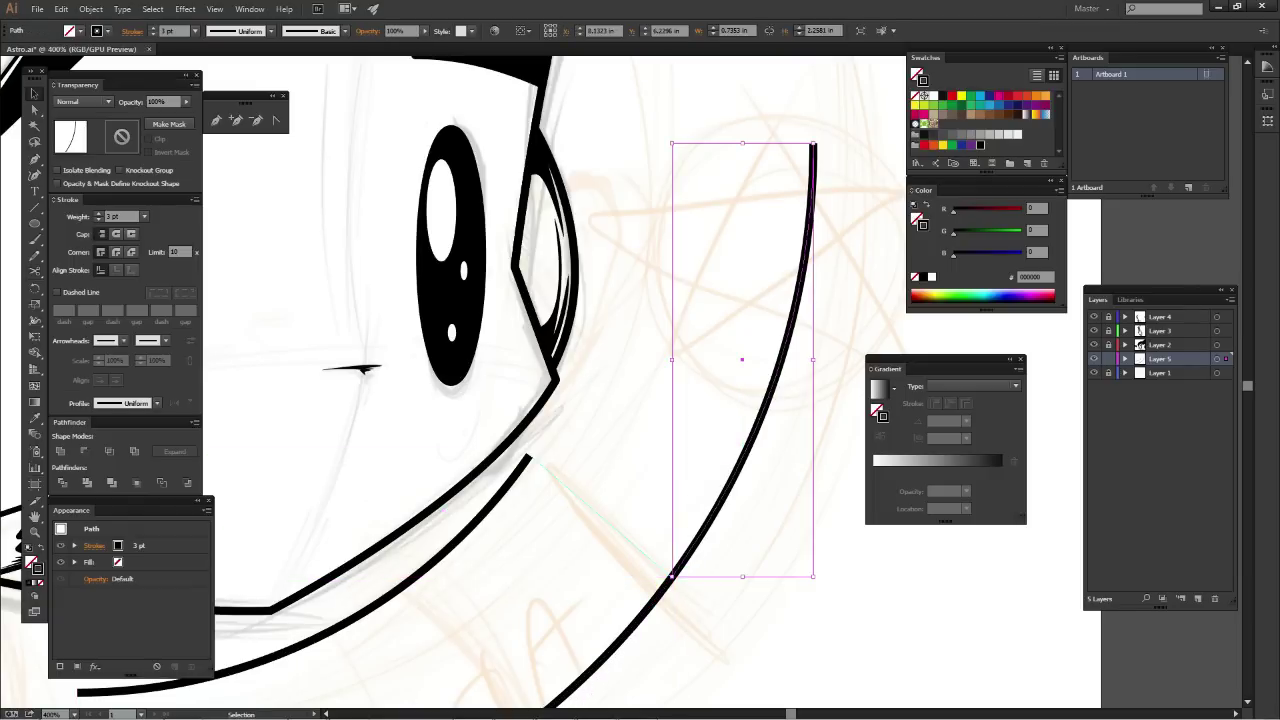
key(Delete)
key(p)
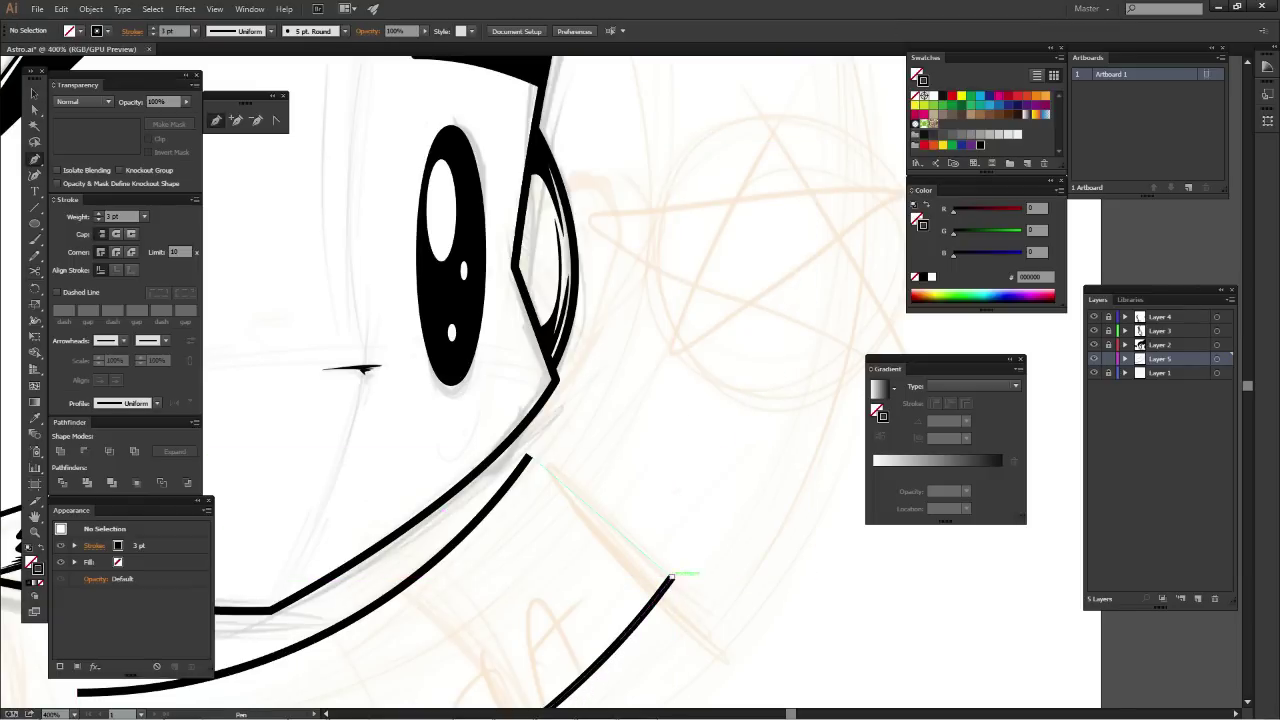
click(672, 576)
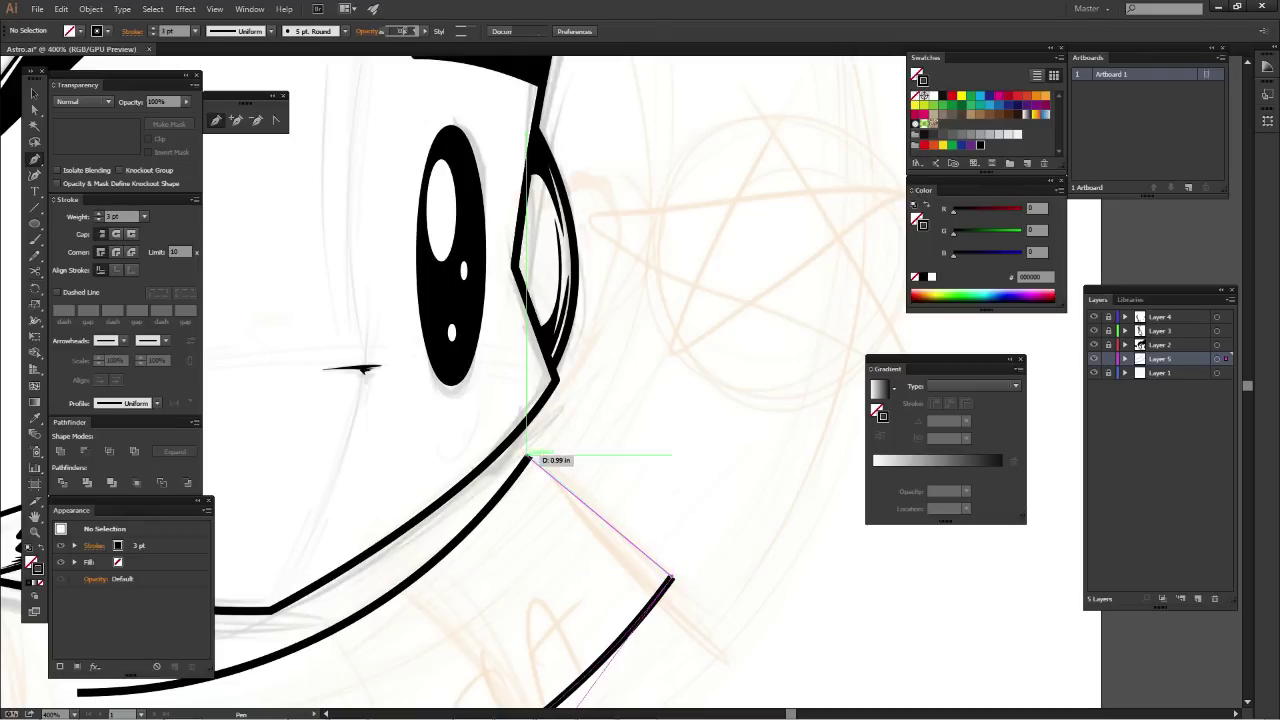
click(529, 455)
key(ctrl+shift+a)
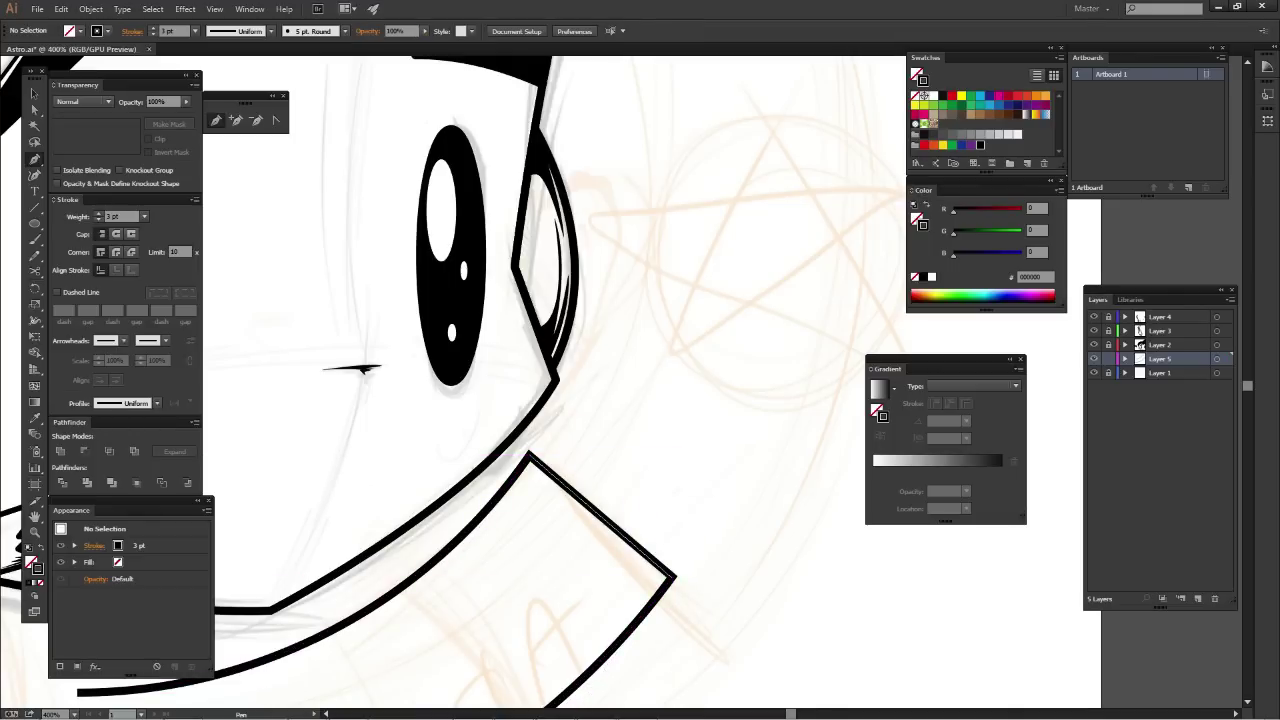
key(ctrl+minus)
key(ctrl+minus)
key(ctrl+minus)
Try the Reflect options on the half-banner, cancel, and reselect the half-banner shape
drag(582, 463, 686, 423)
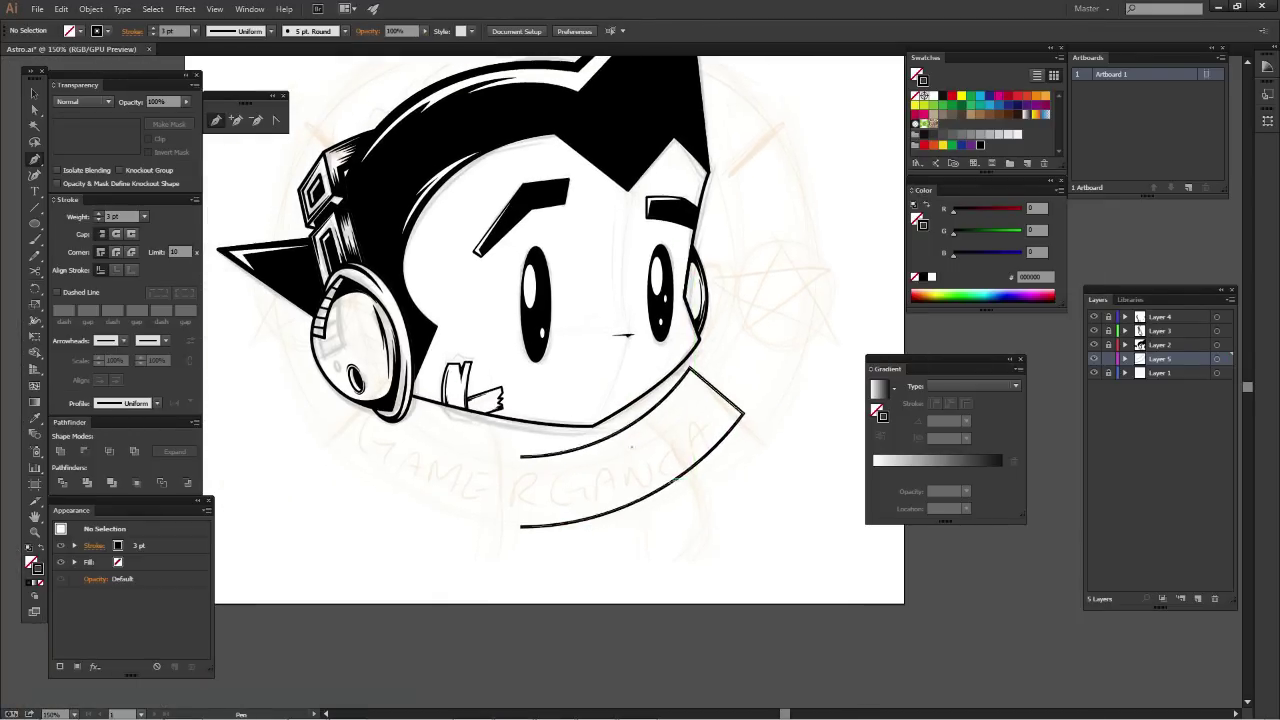
key(v)
key(ctrl+a)
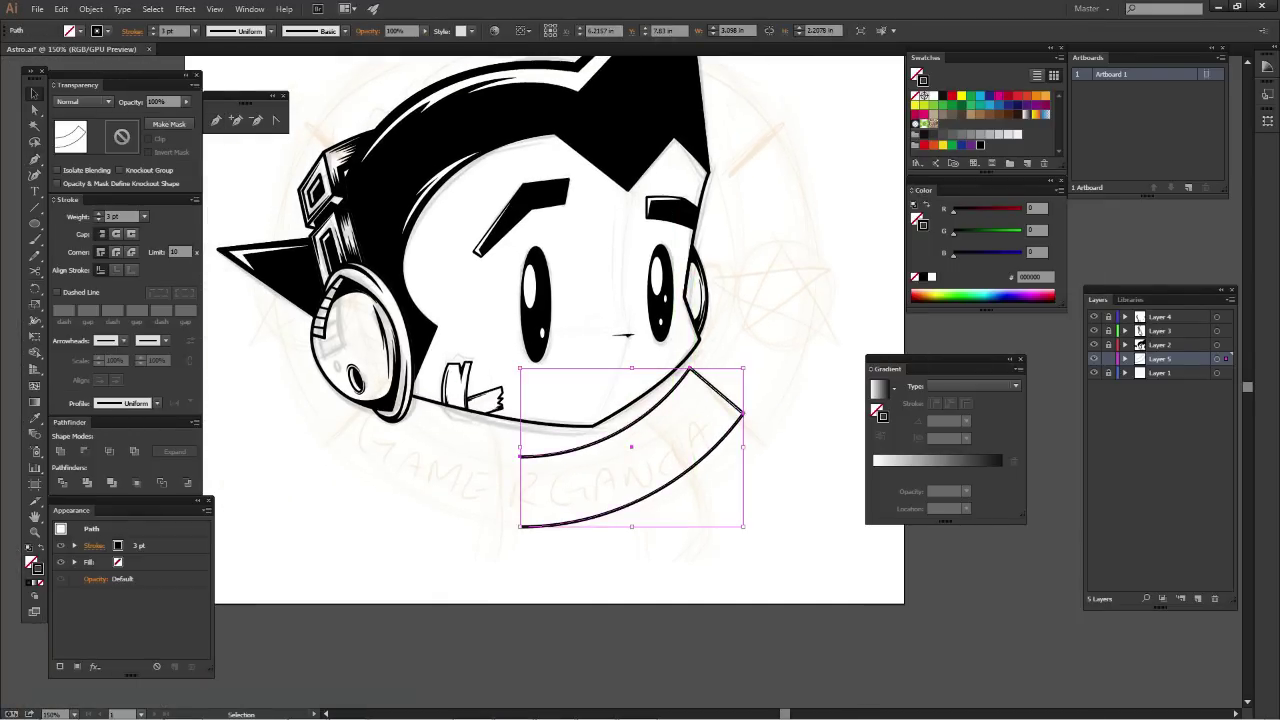
key(o)
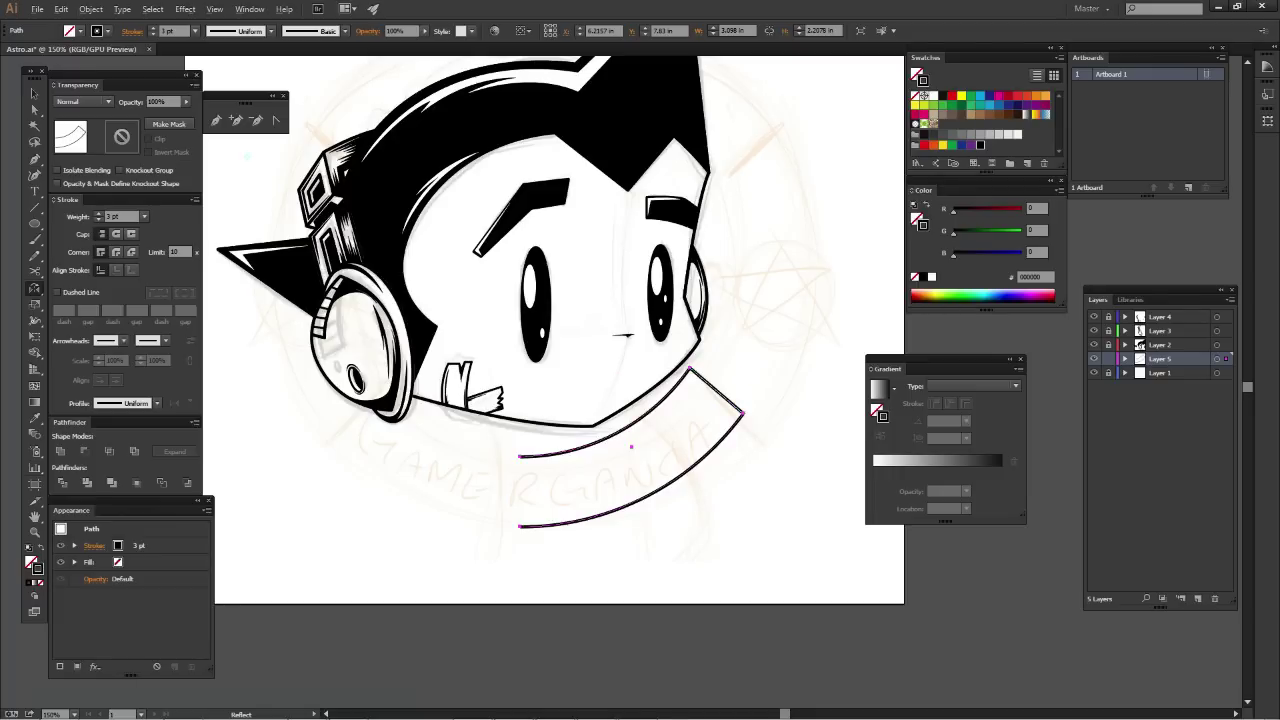
key(Return)
click(181, 211)
key(v)
key(ctrl+shift+a)
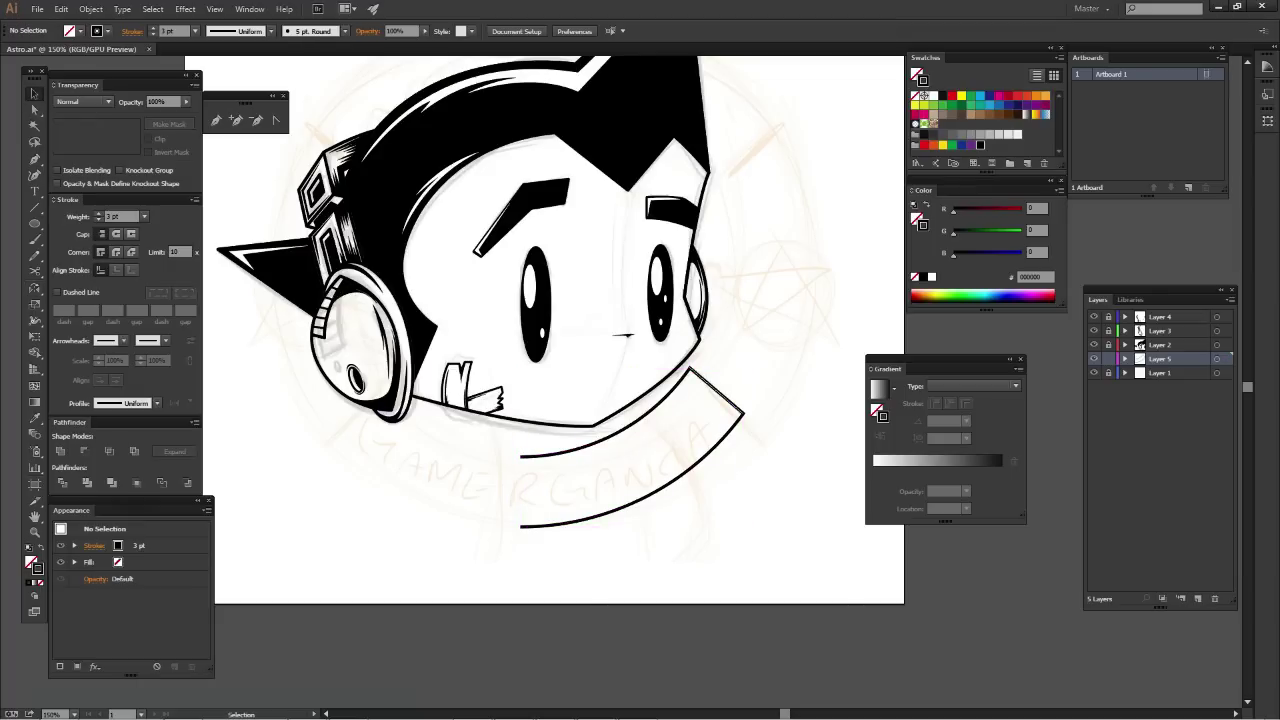
click(525, 525)
click(570, 521)
key(Delete)
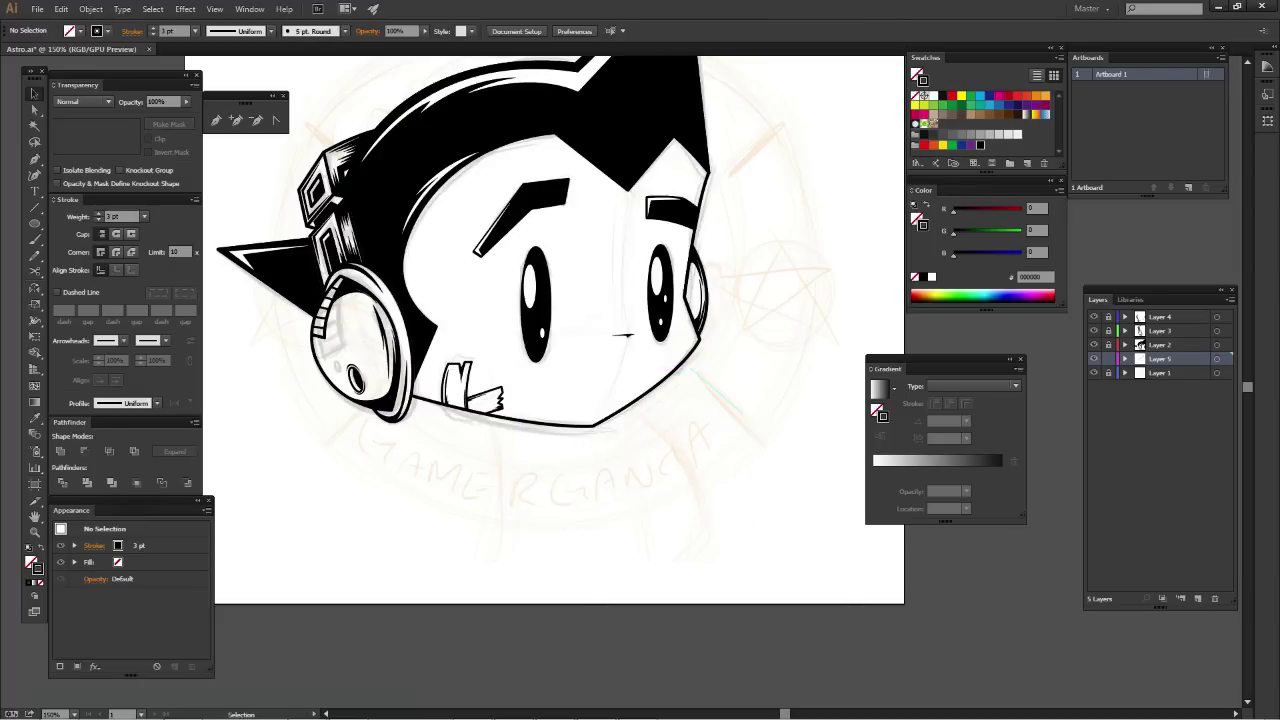
key(ctrl+z)
key(ctrl+shift+a)
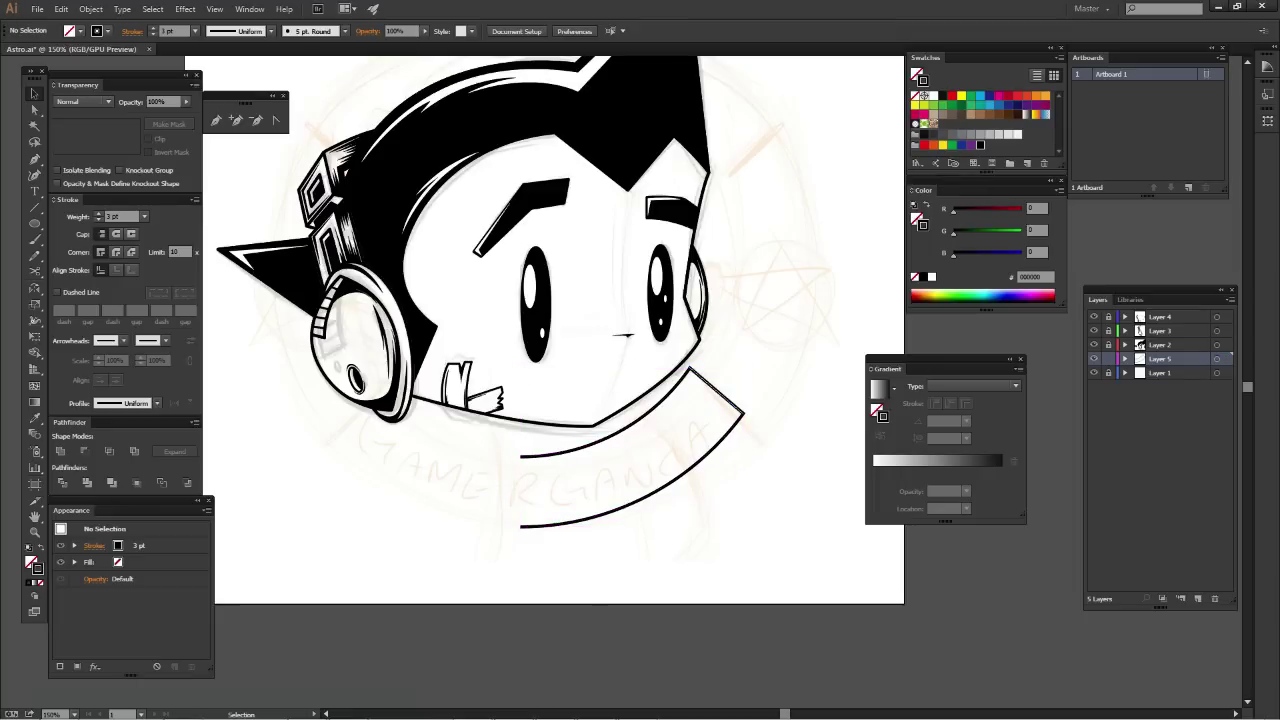
click(590, 508)
Reflect a copy of the half-banner around its left end and join both halves' top and bottom centre anchors
key(o)
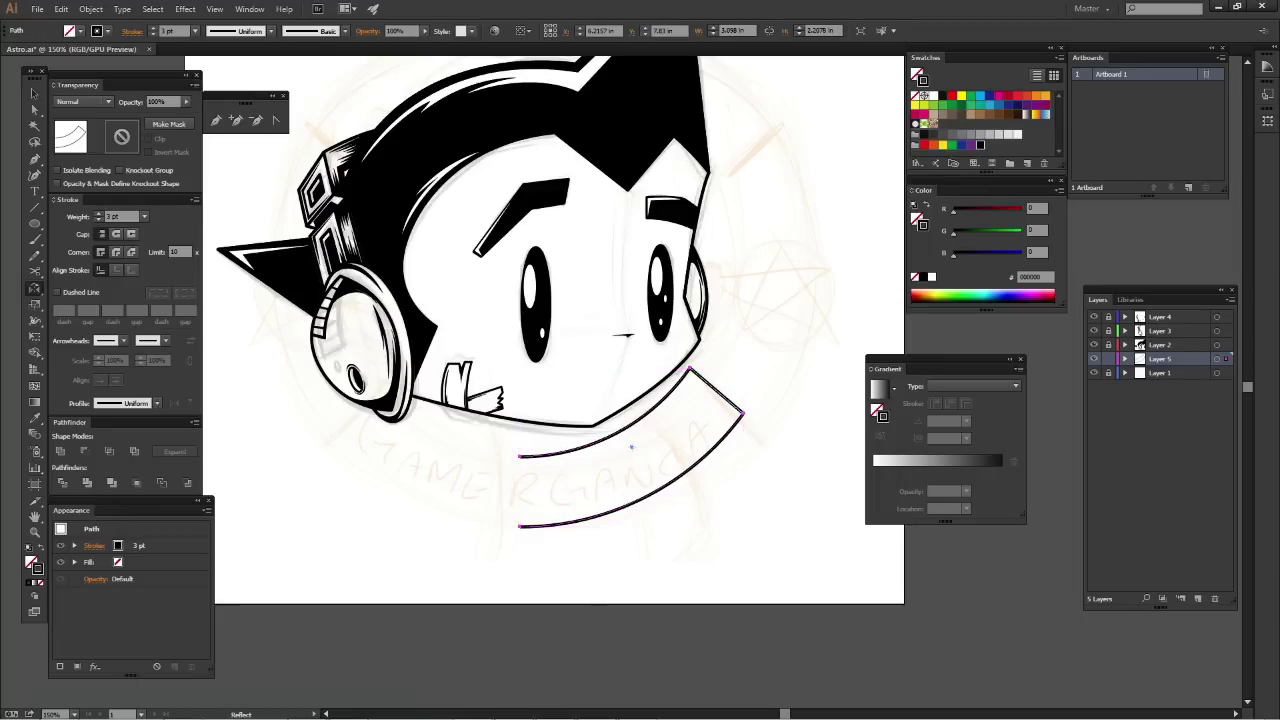
alt+click(521, 456)
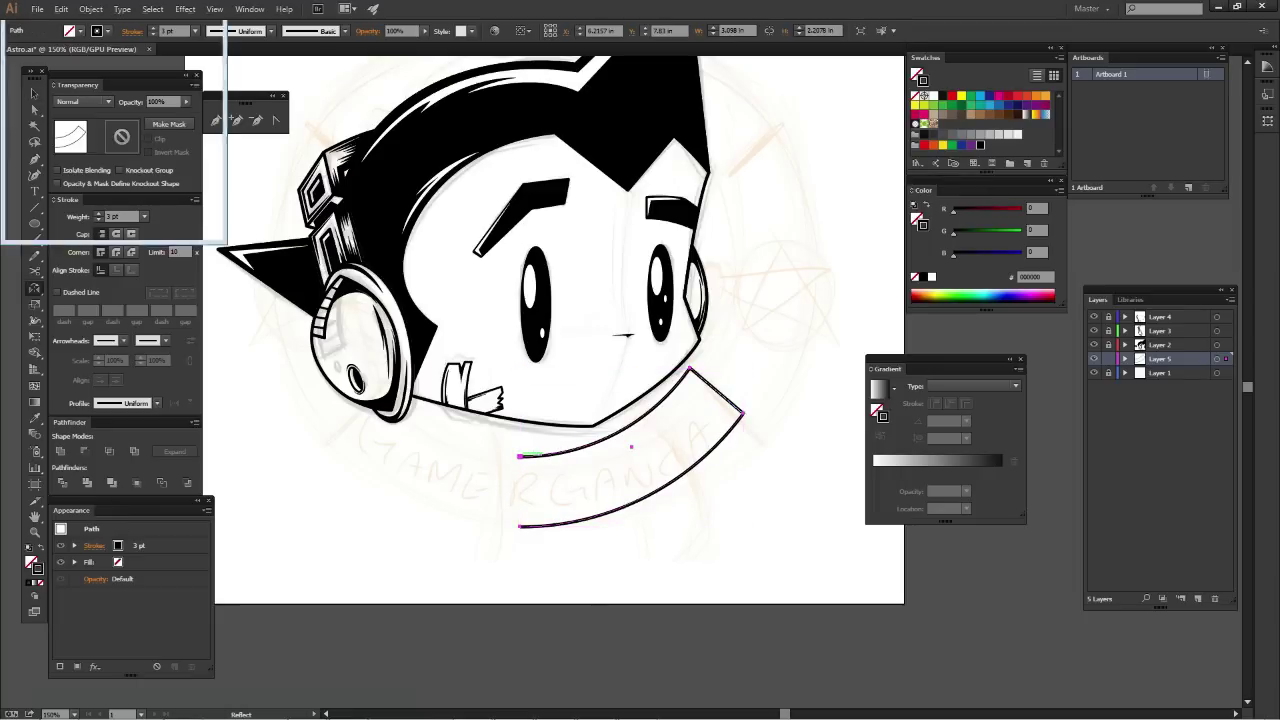
key(alt+c)
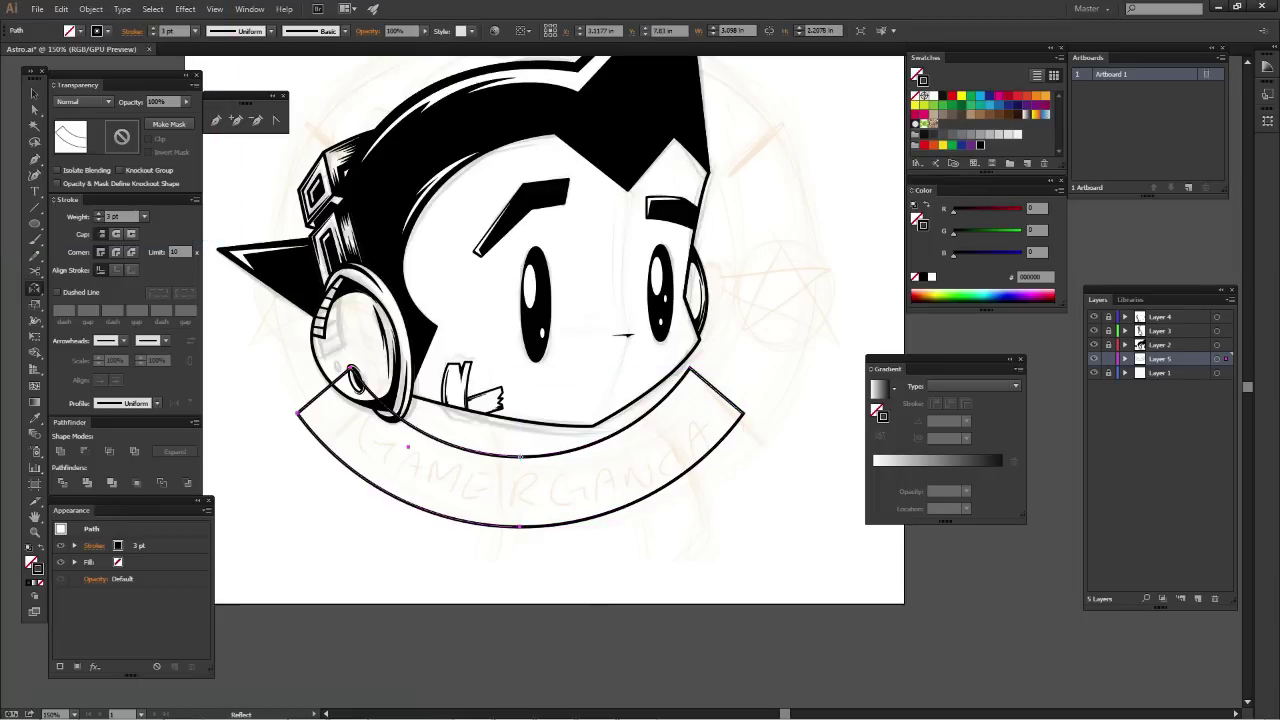
key(a)
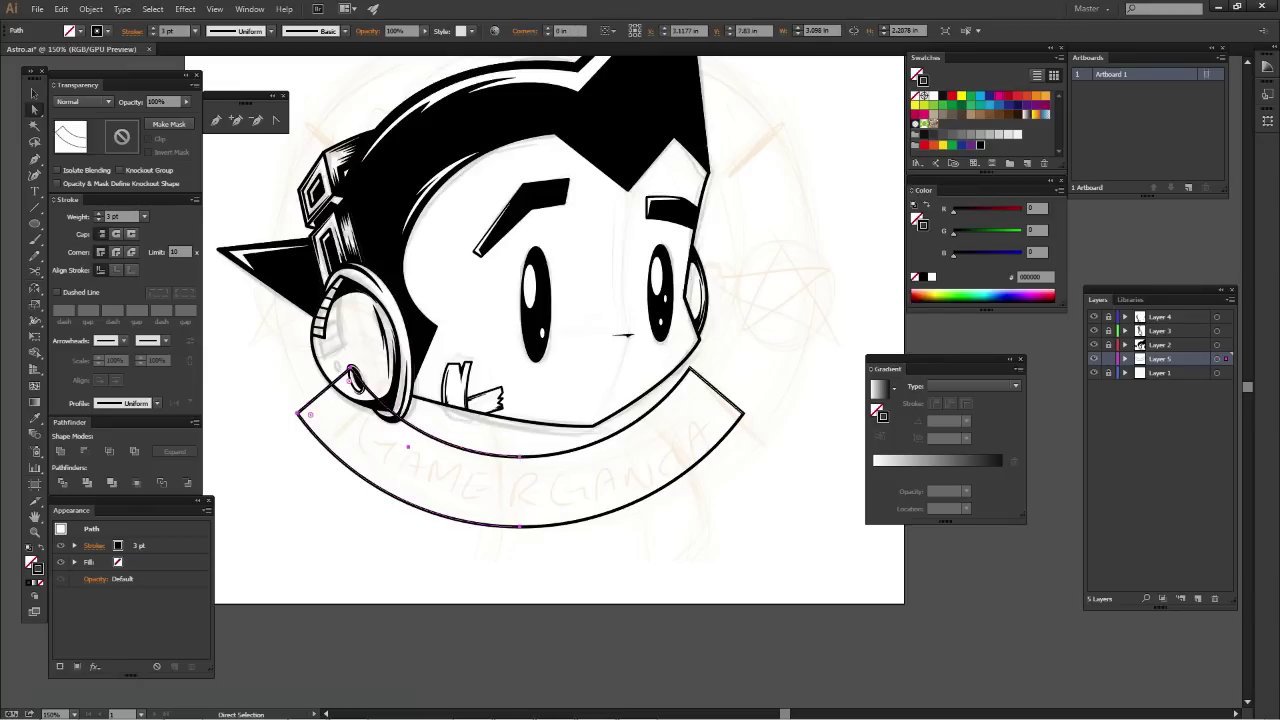
drag(539, 544, 500, 516)
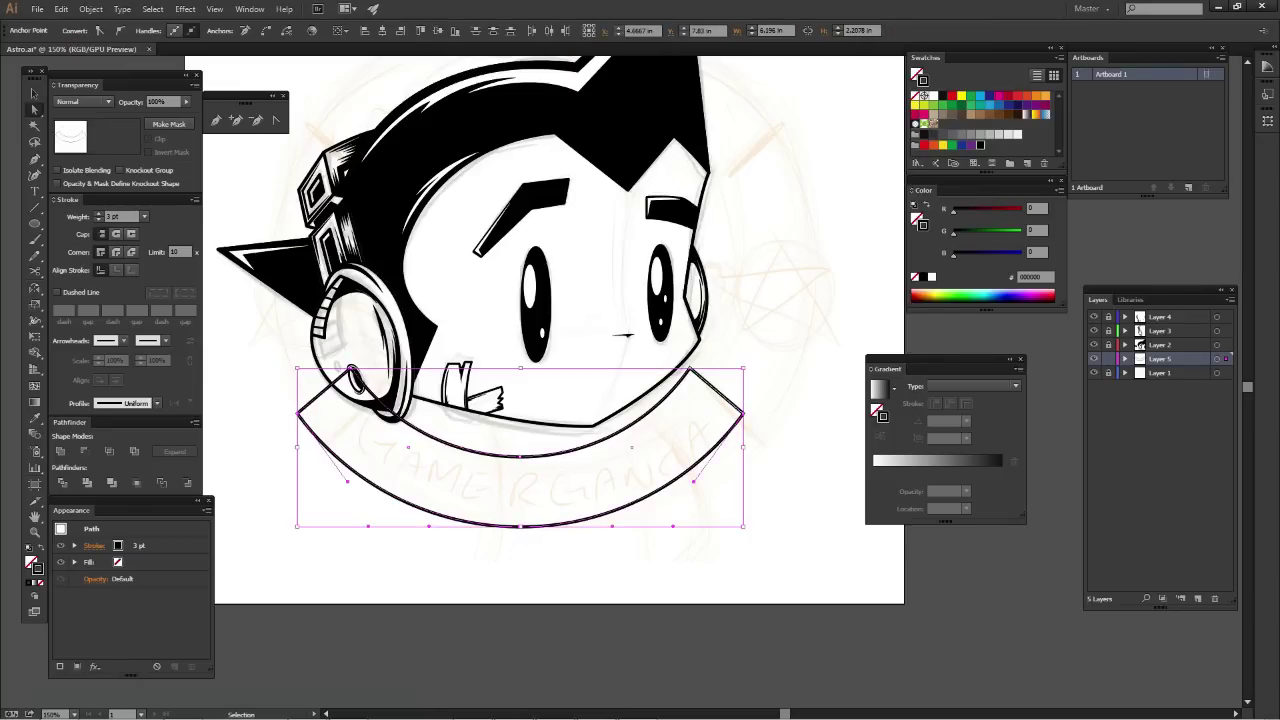
key(ctrl+shift+a)
drag(552, 477, 501, 452)
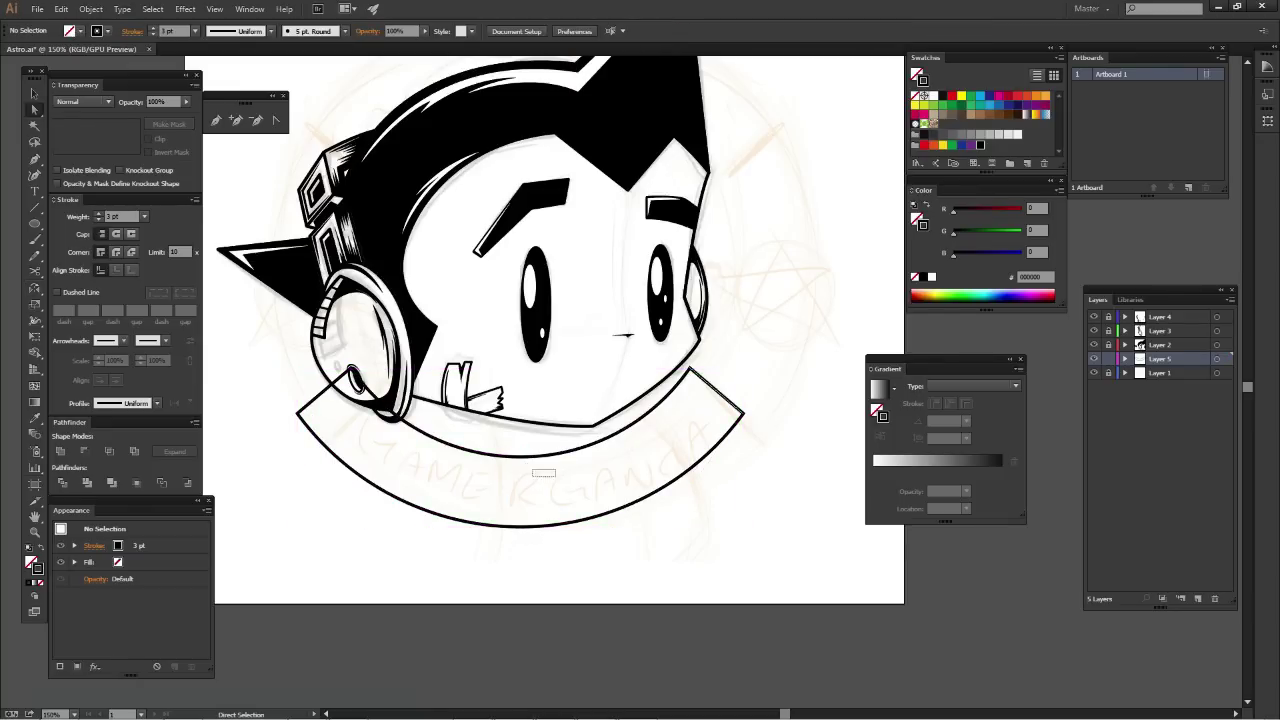
key(ctrl+shift+a)
key(ctrl+minus)
key(ctrl+minus)
key(ctrl+minus)
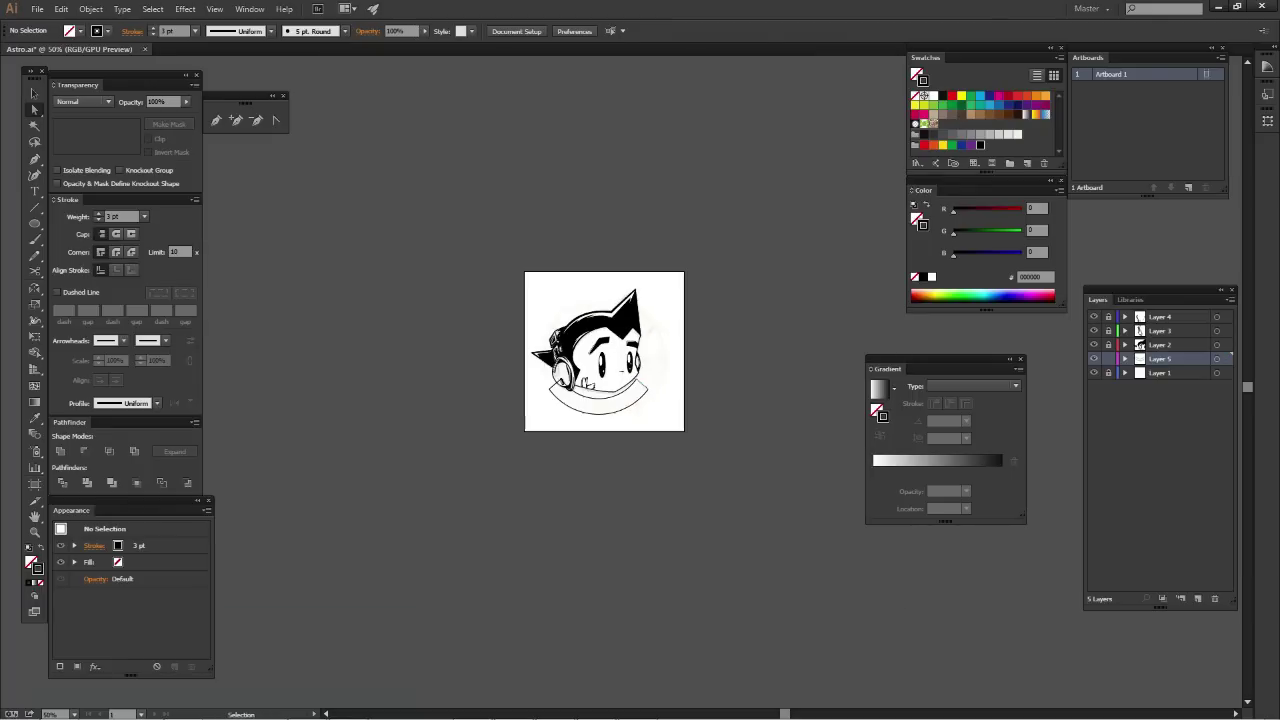
key(ctrl+1)
key(ctrl+plus)
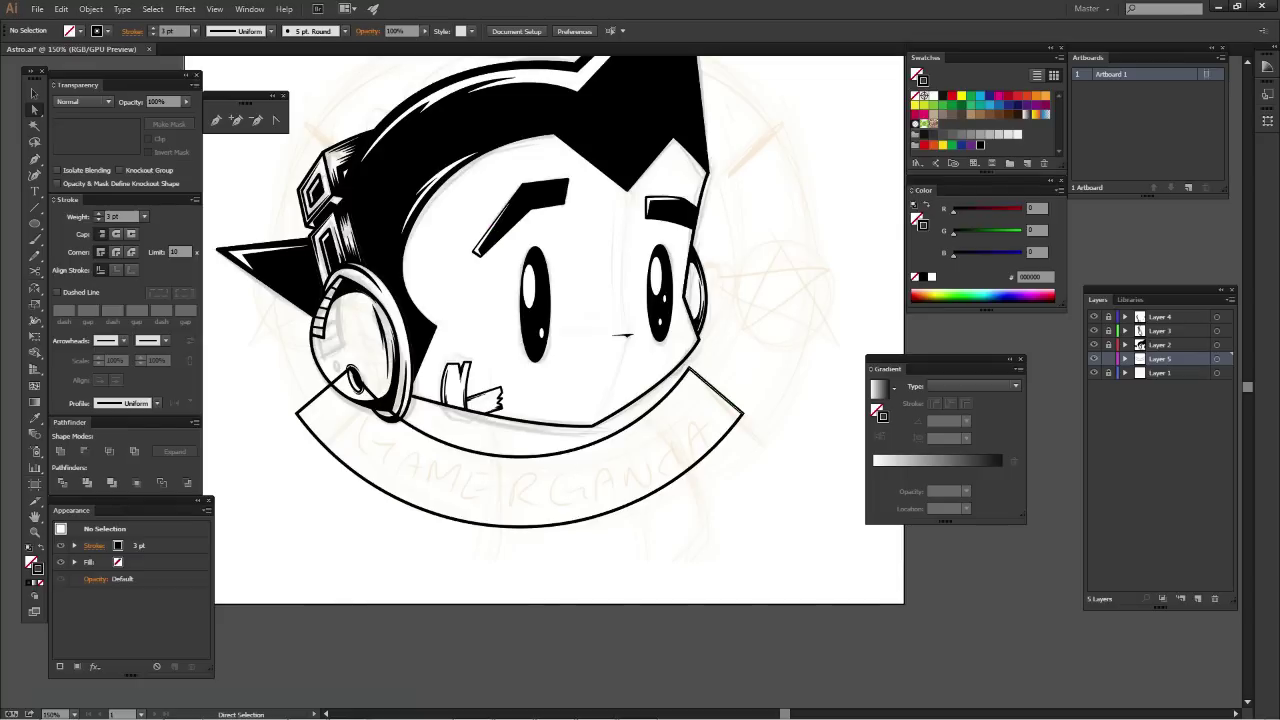
Clear all guides from the artboard and select the finished banner shape
key(v)
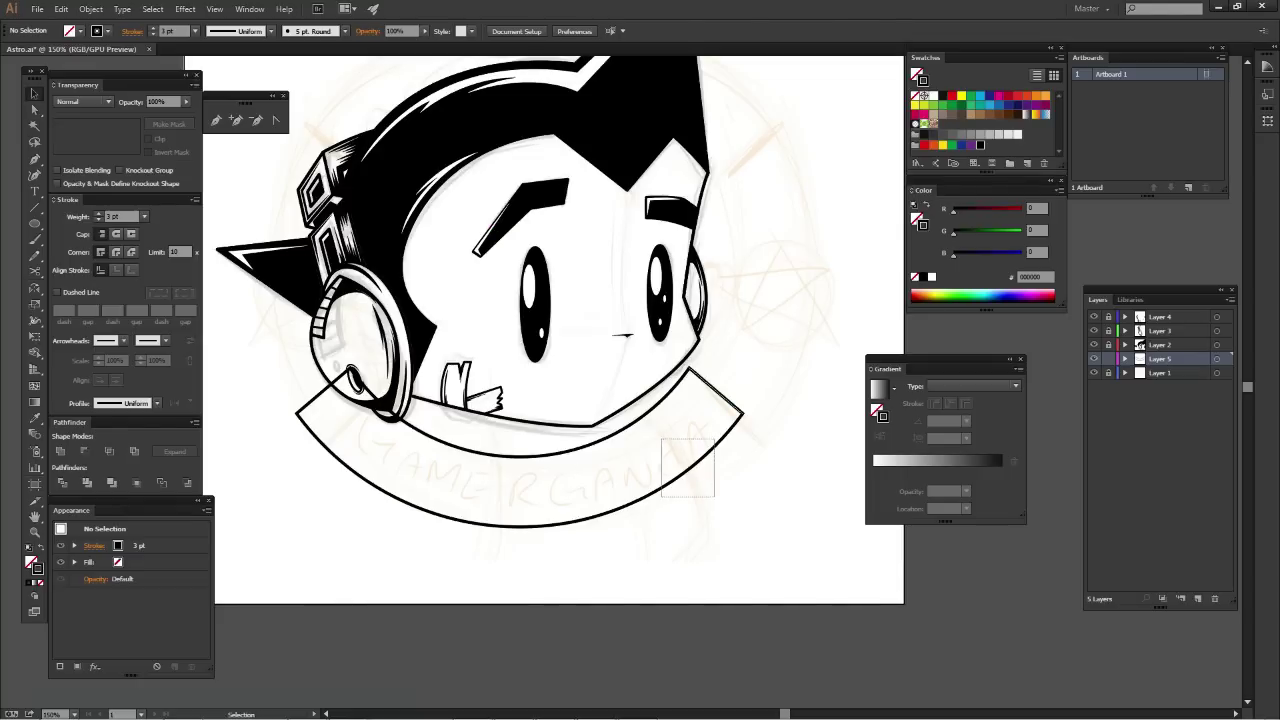
click(690, 460)
key(ctrl+shift+a)
click(250, 9)
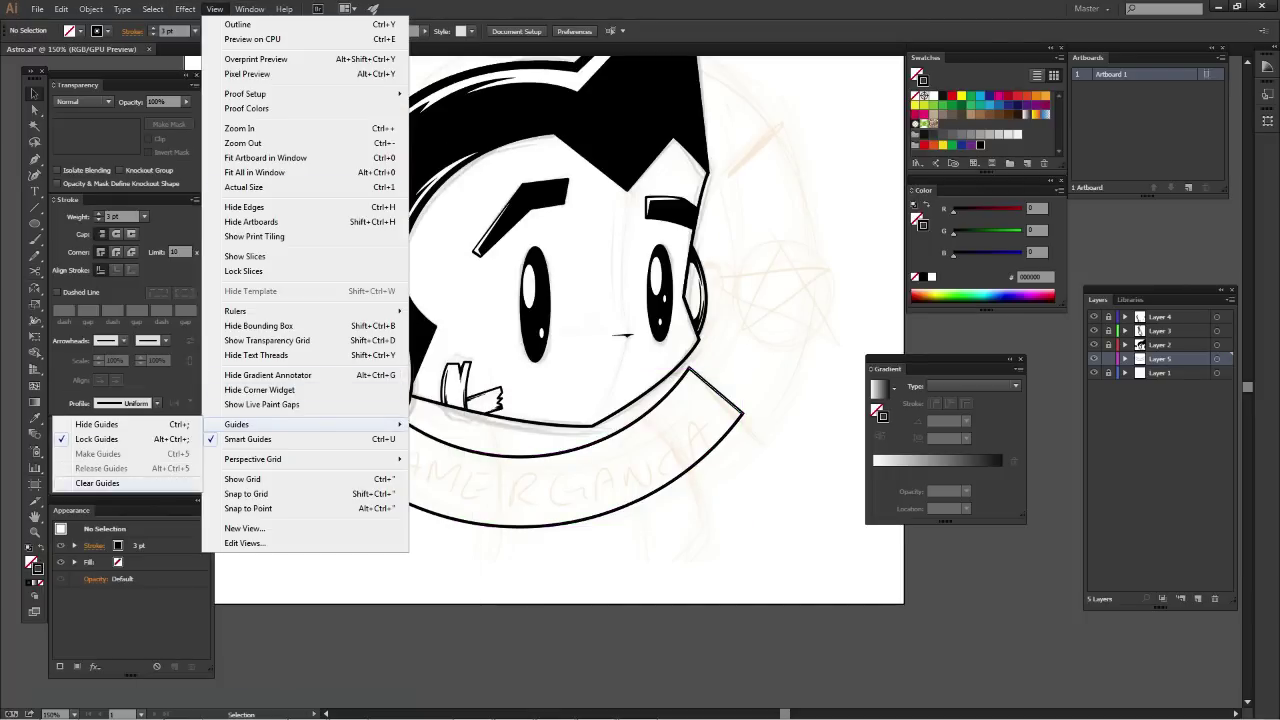
click(180, 483)
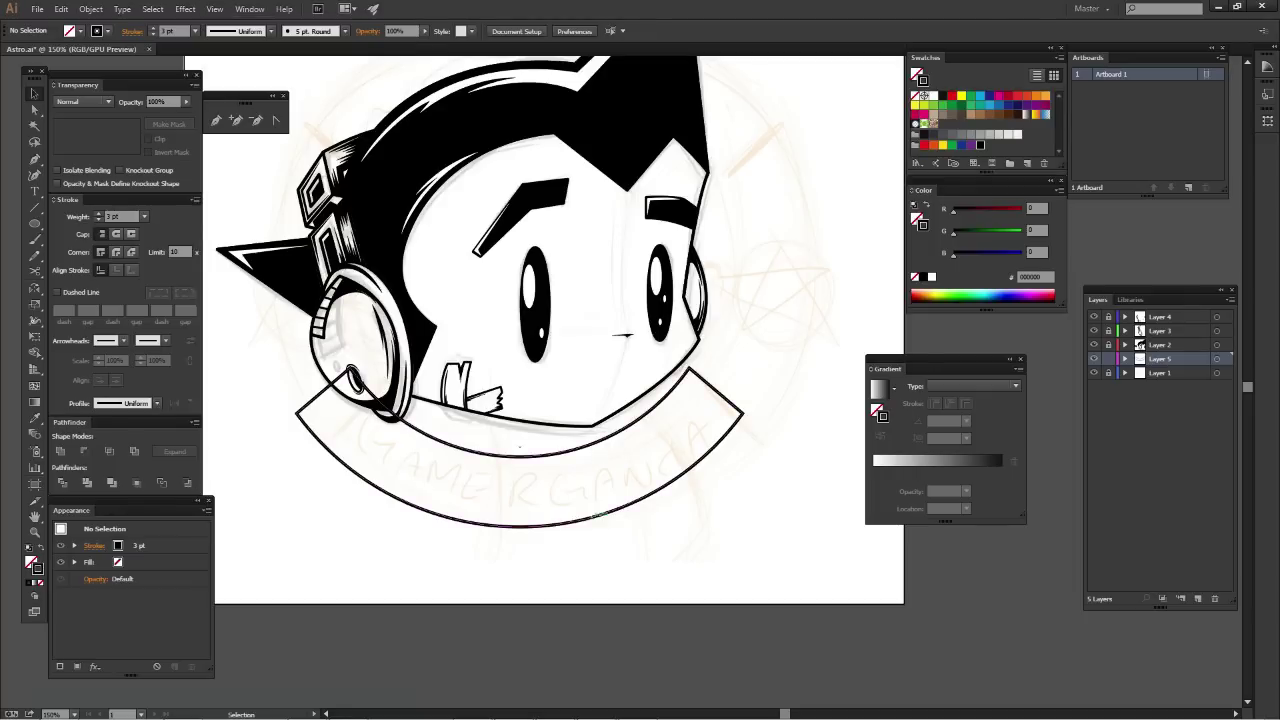
click(650, 486)
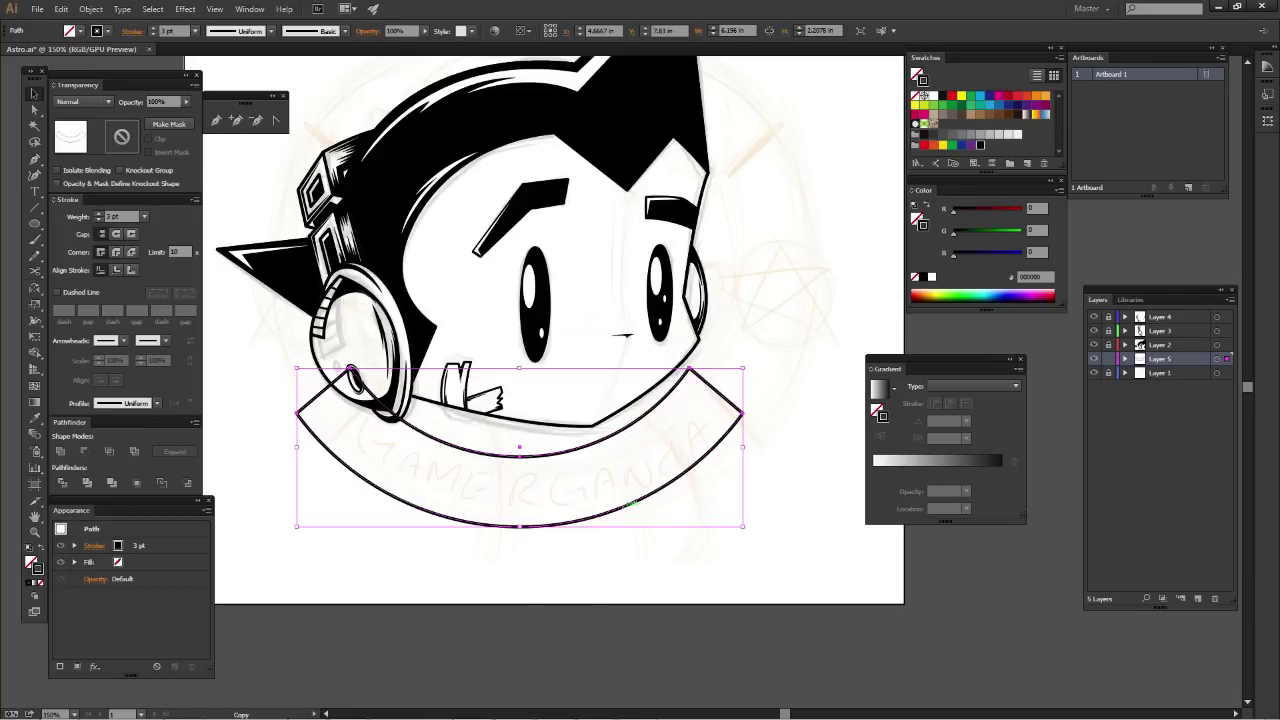
Duplicate the banner shape and place the copy just above the original
drag(628, 508, 634, 488)
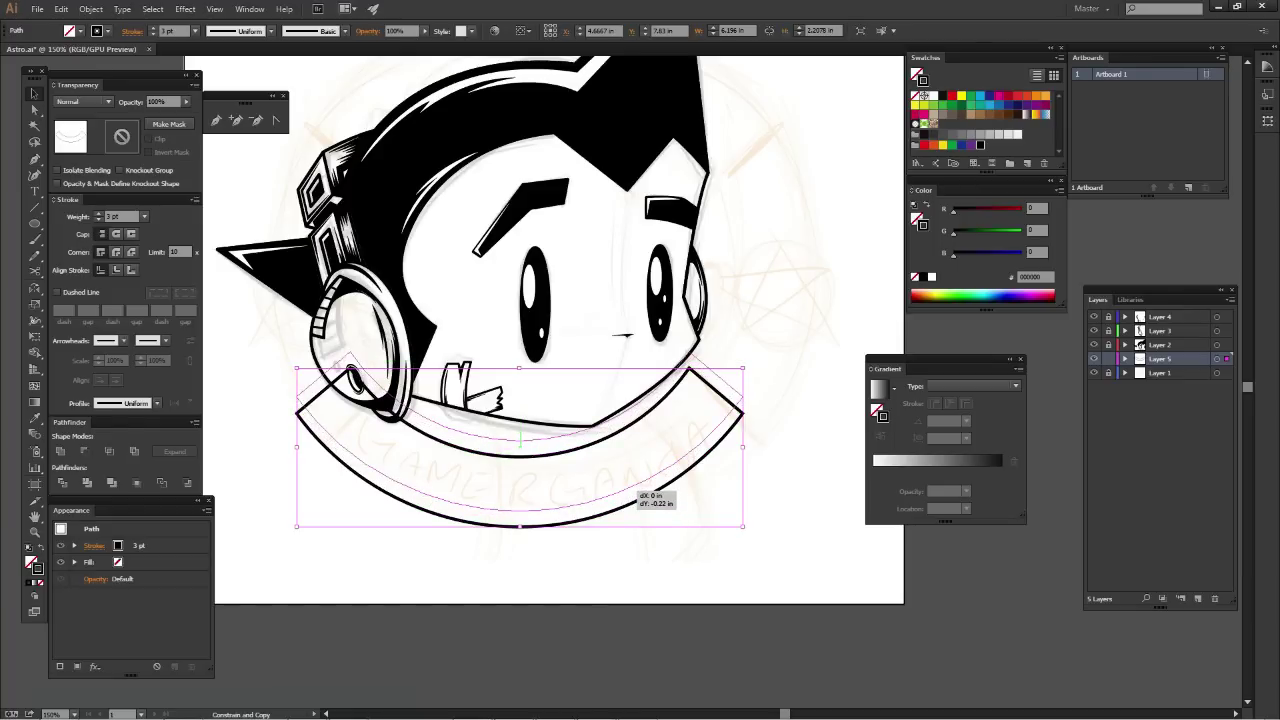
drag(634, 488, 634, 488)
key(ctrl+shift+a)
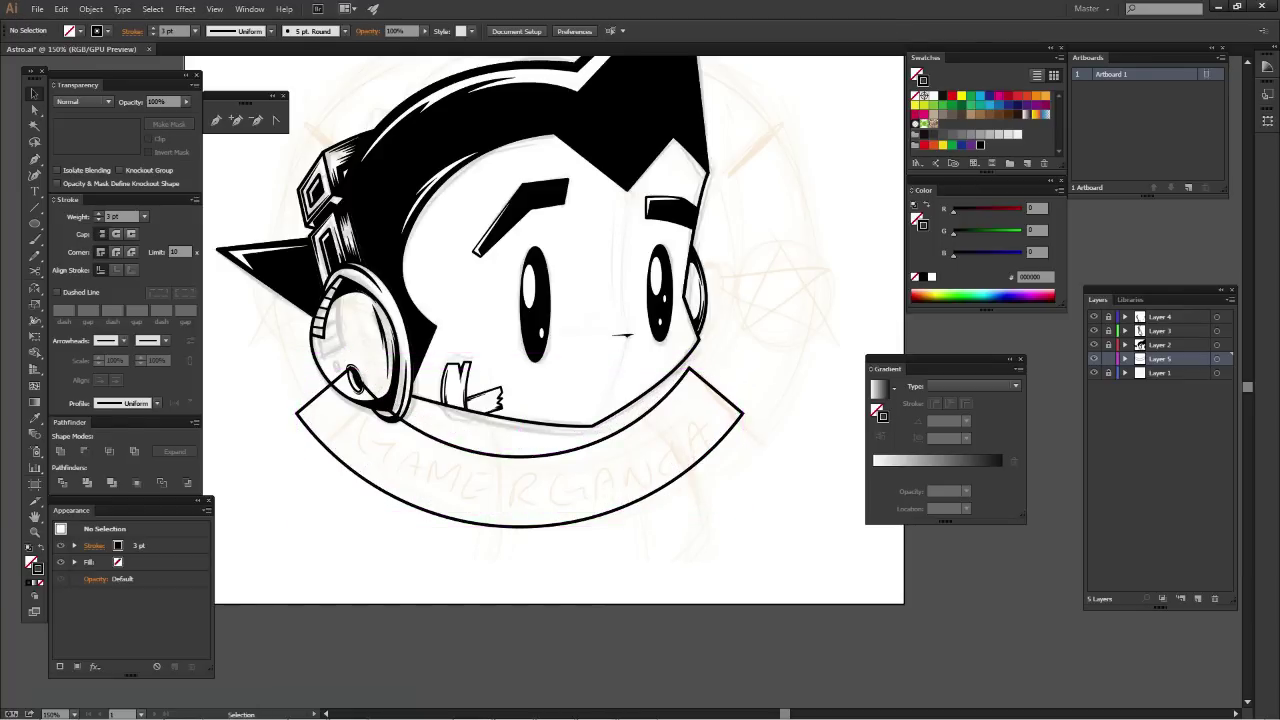
Create a -0.125 in inner offset path inside the banner
click(650, 510)
click(91, 9)
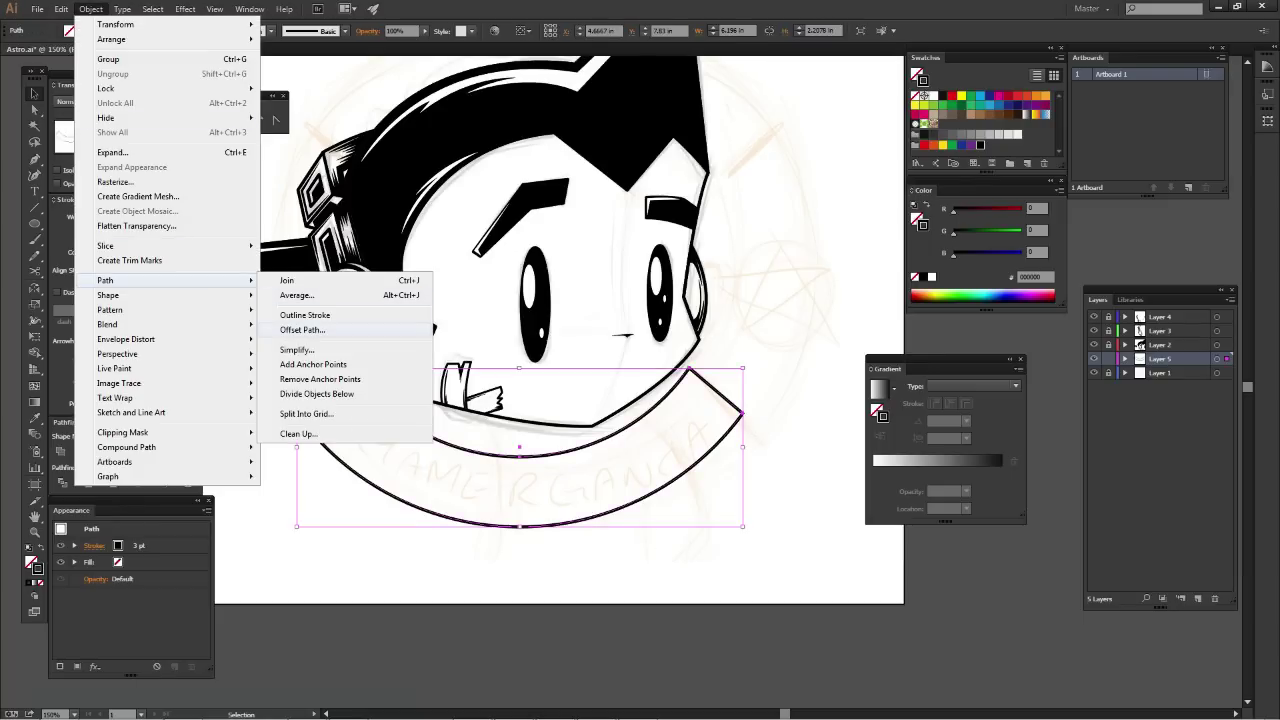
click(303, 330)
click(20, 113)
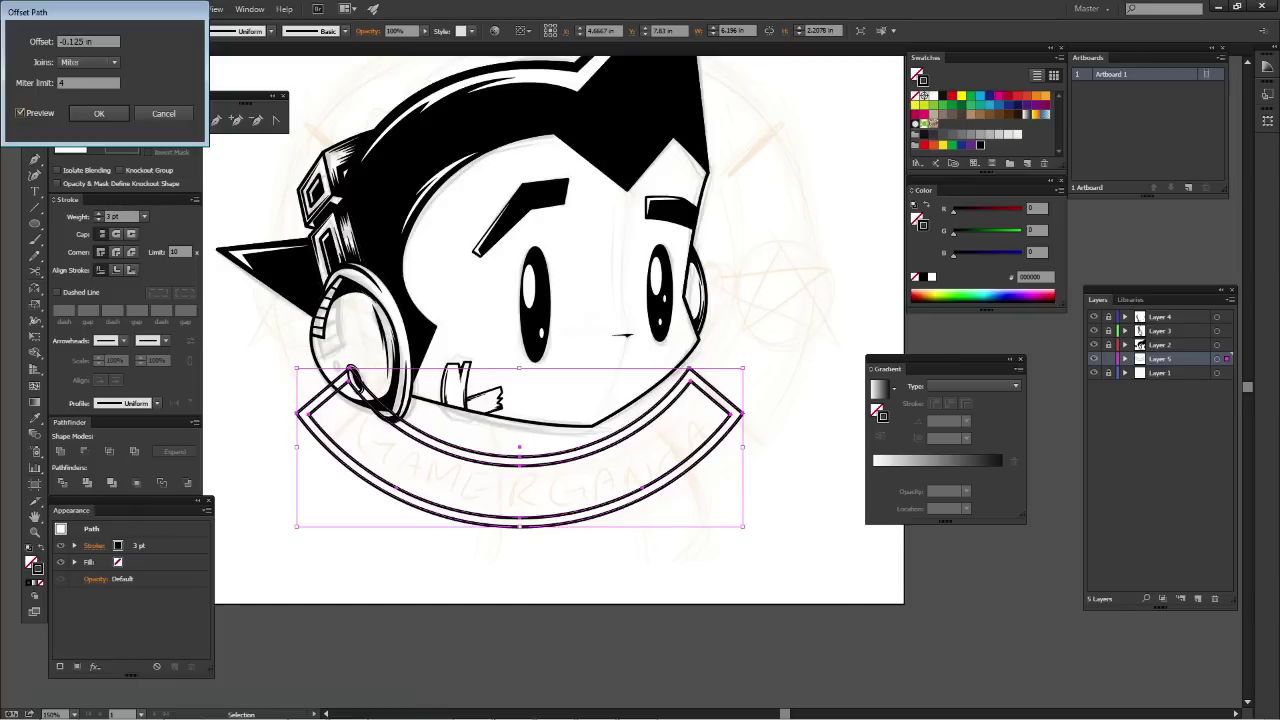
click(99, 113)
Cut the inner outline at its left and right ends with Scissors, then check the arc pieces
key(c)
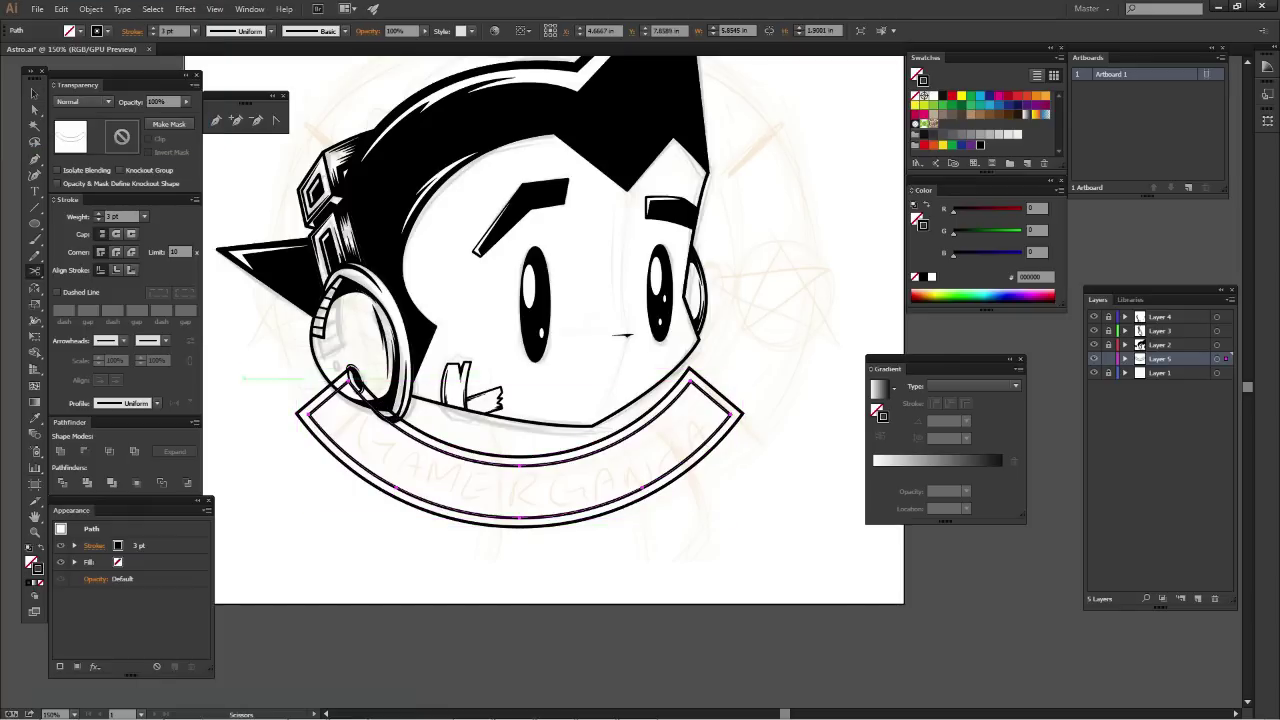
click(309, 412)
click(740, 411)
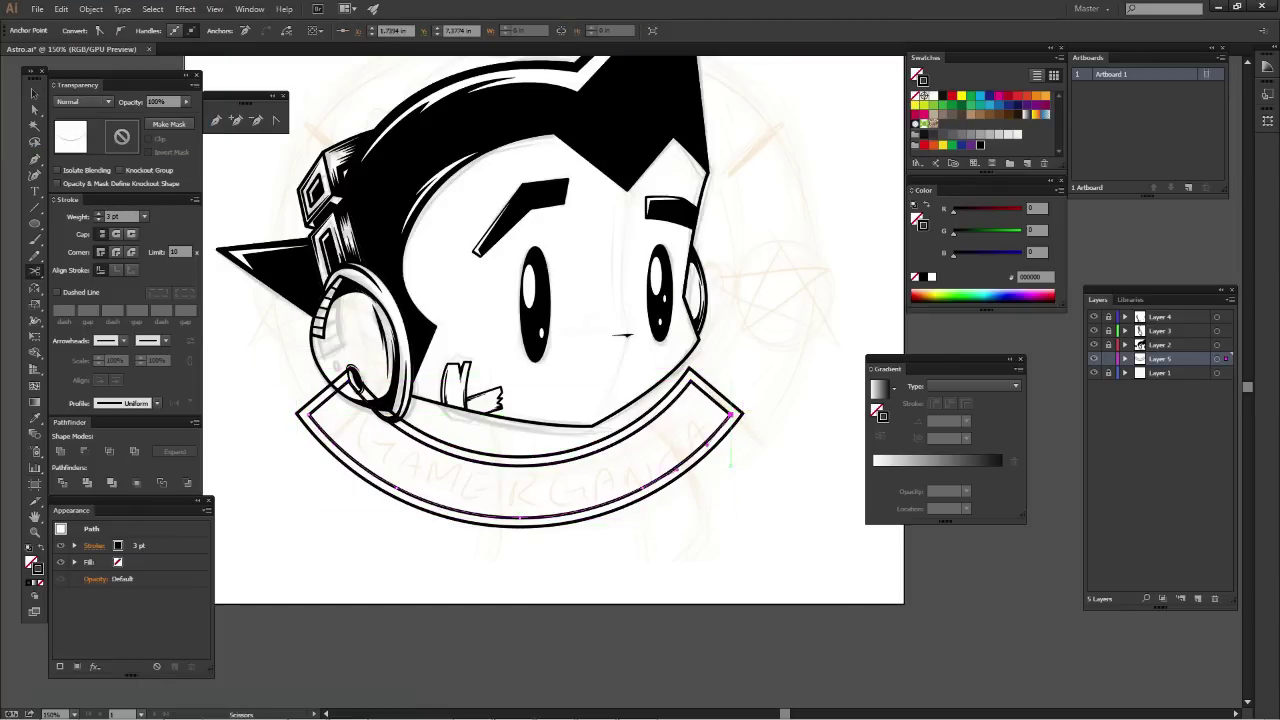
key(v)
click(520, 518)
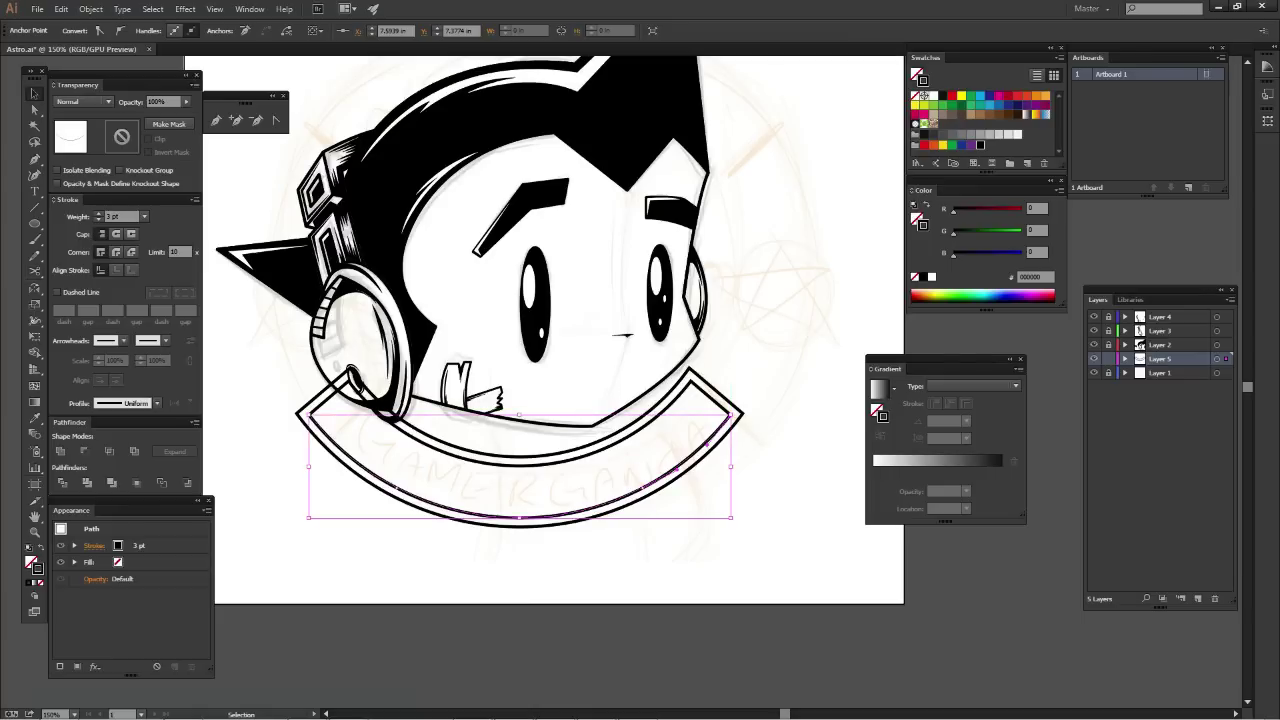
click(546, 463)
key(ctrl+shift+a)
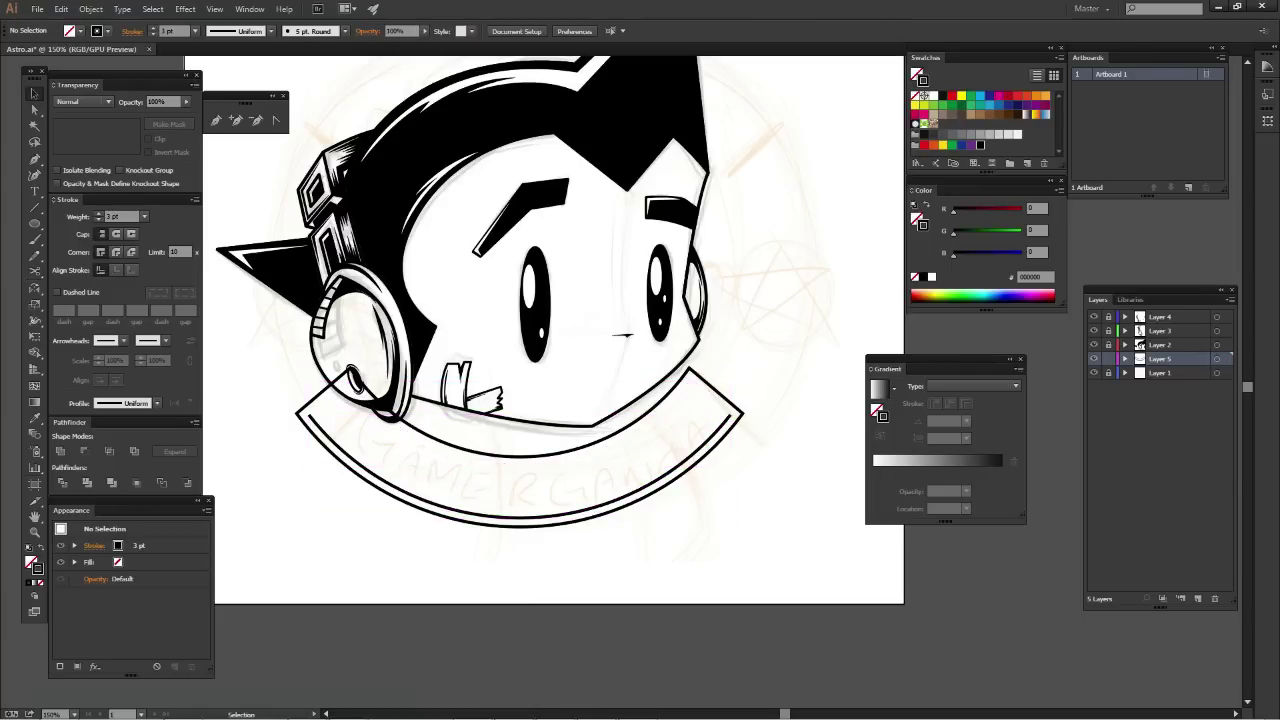
Zoom the banner to 200% and select the curved band path
drag(500, 350, 552, 383)
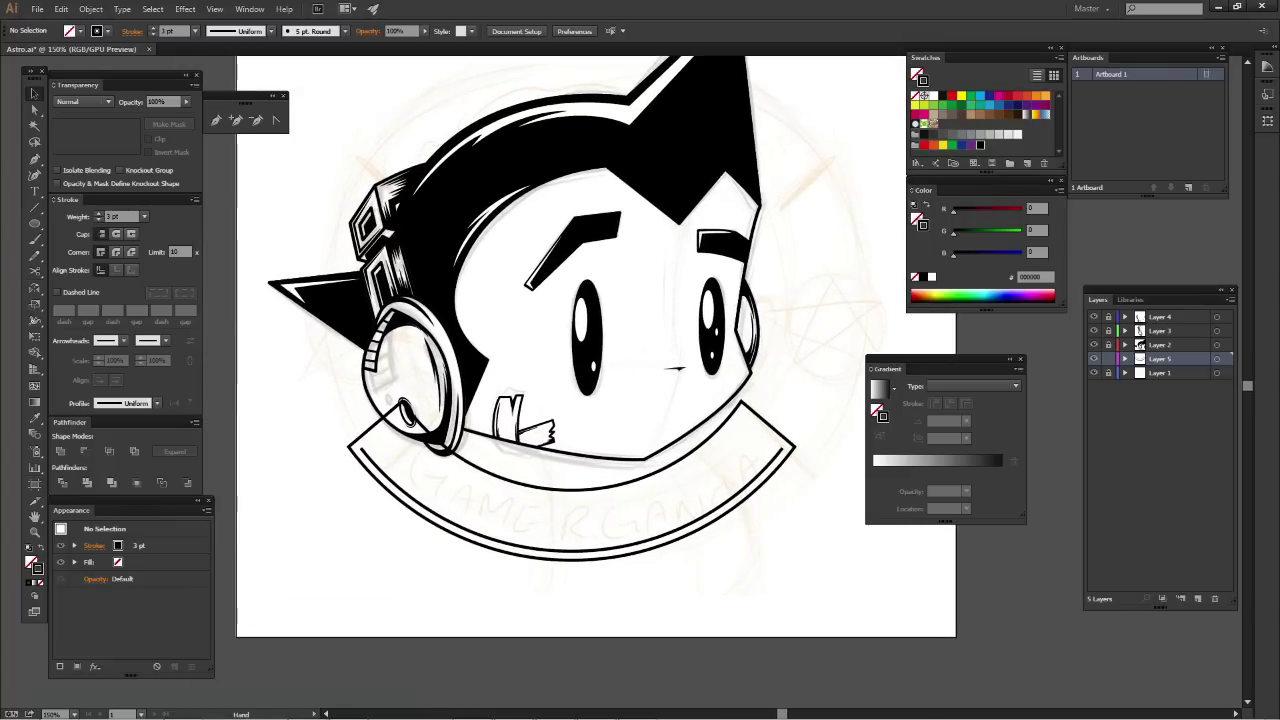
drag(500, 350, 461, 365)
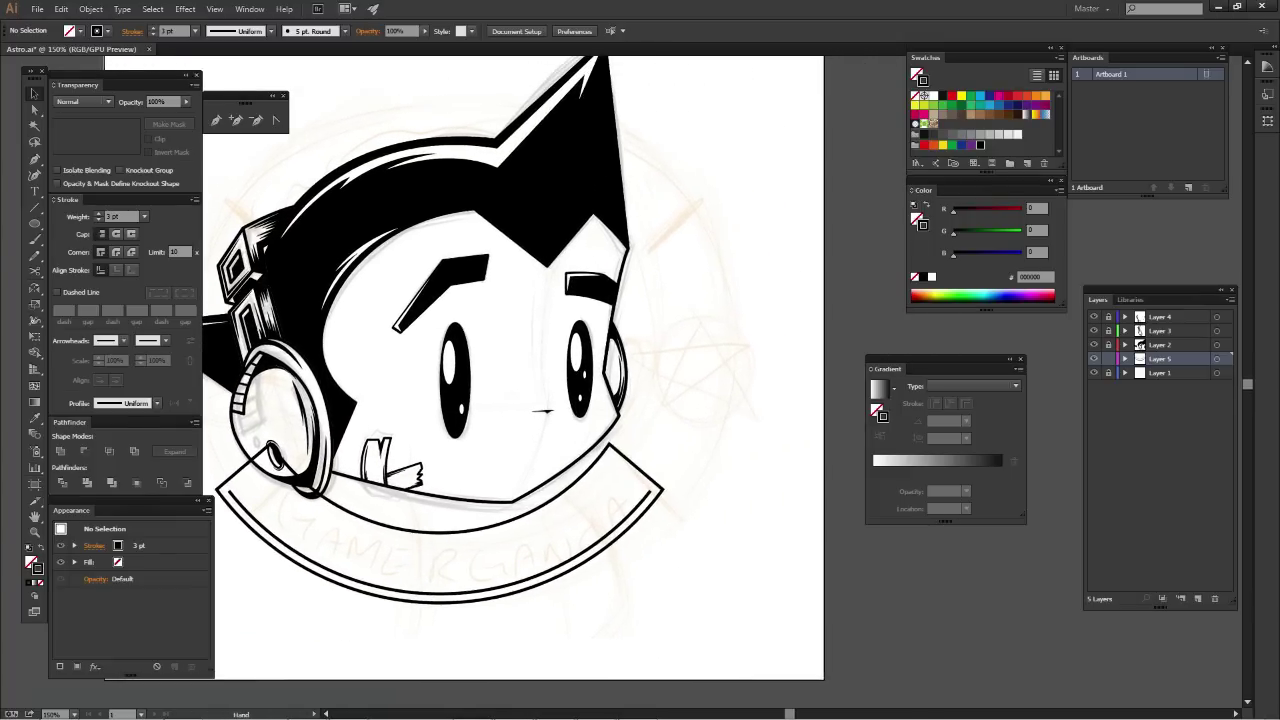
ctrl+click(563, 329)
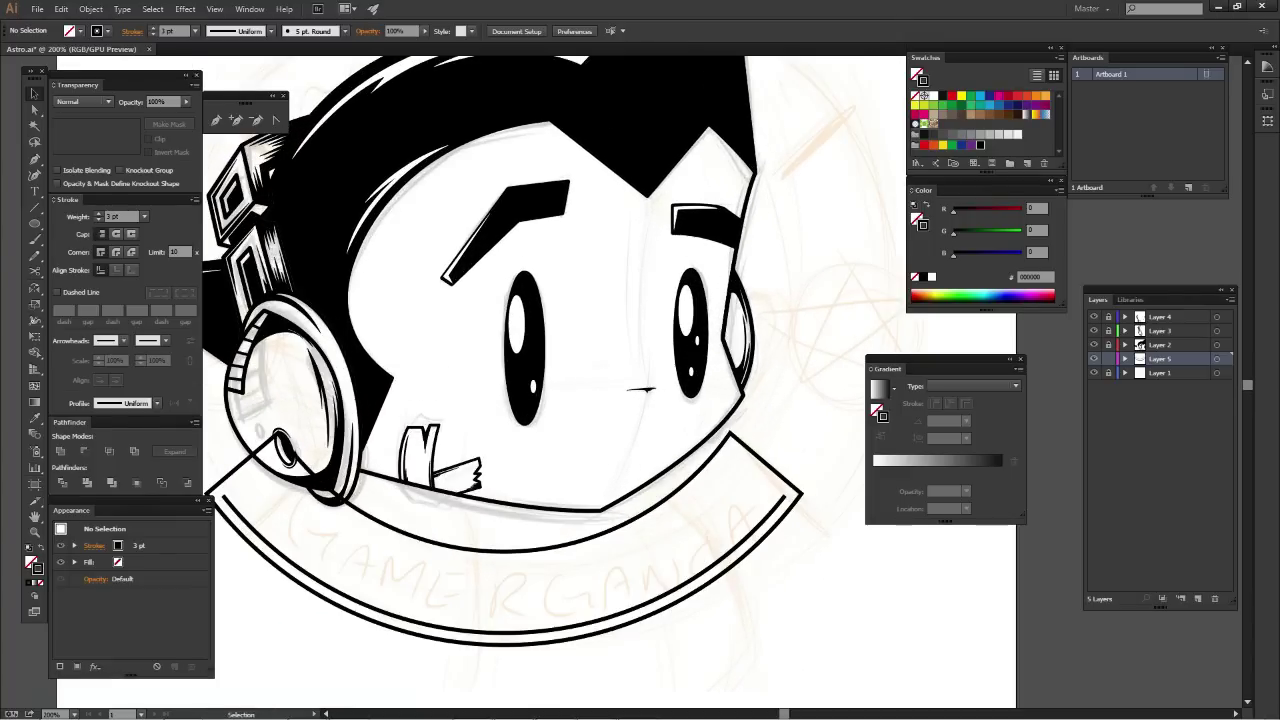
drag(563, 329, 623, 292)
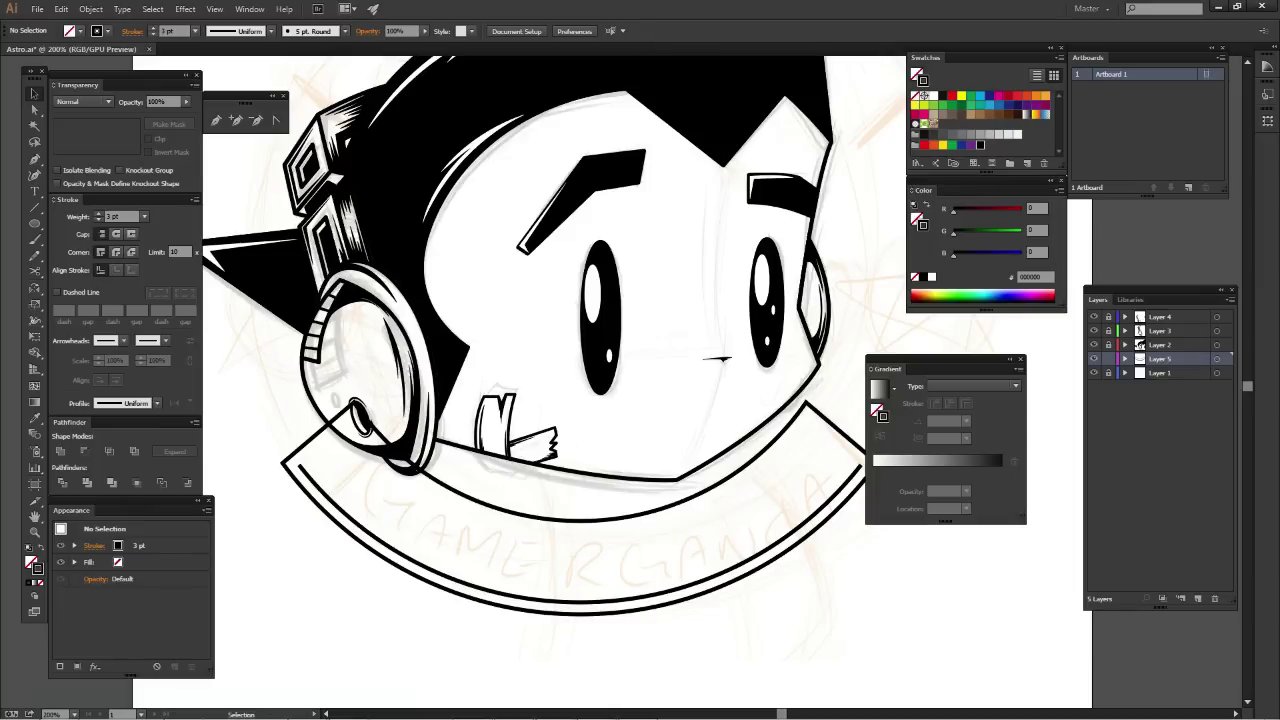
key(a)
click(450, 573)
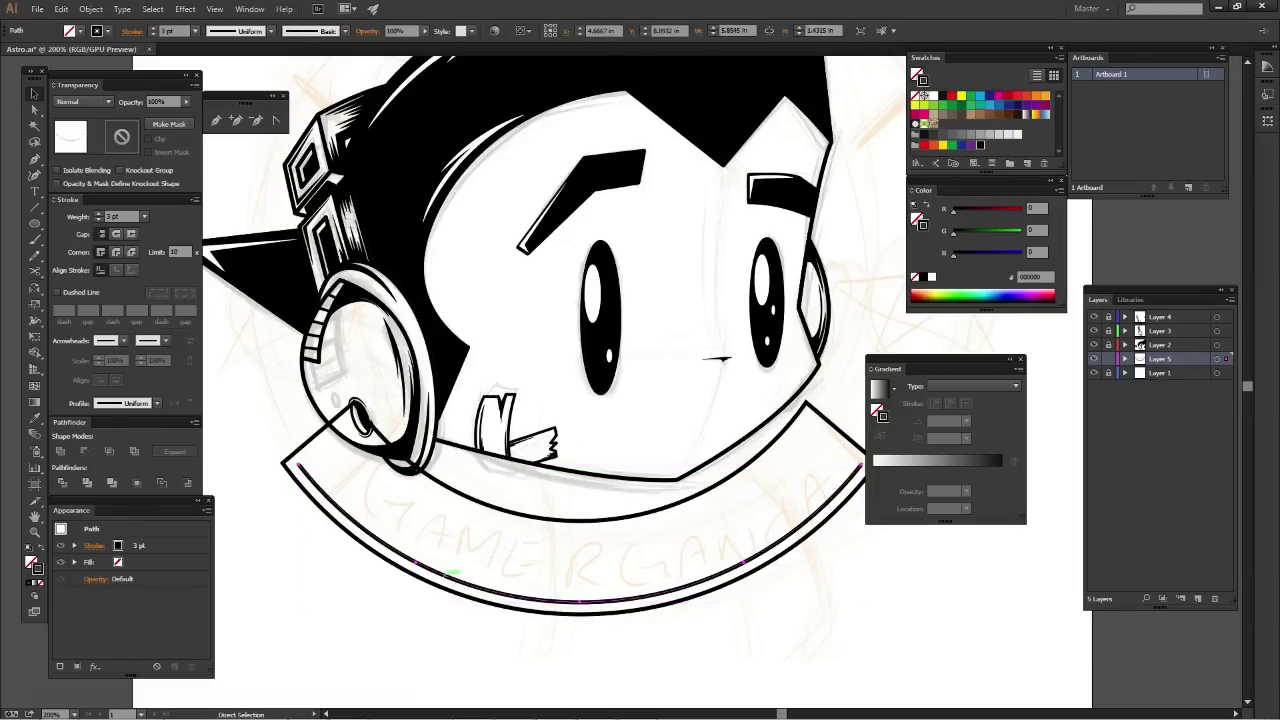
key(v)
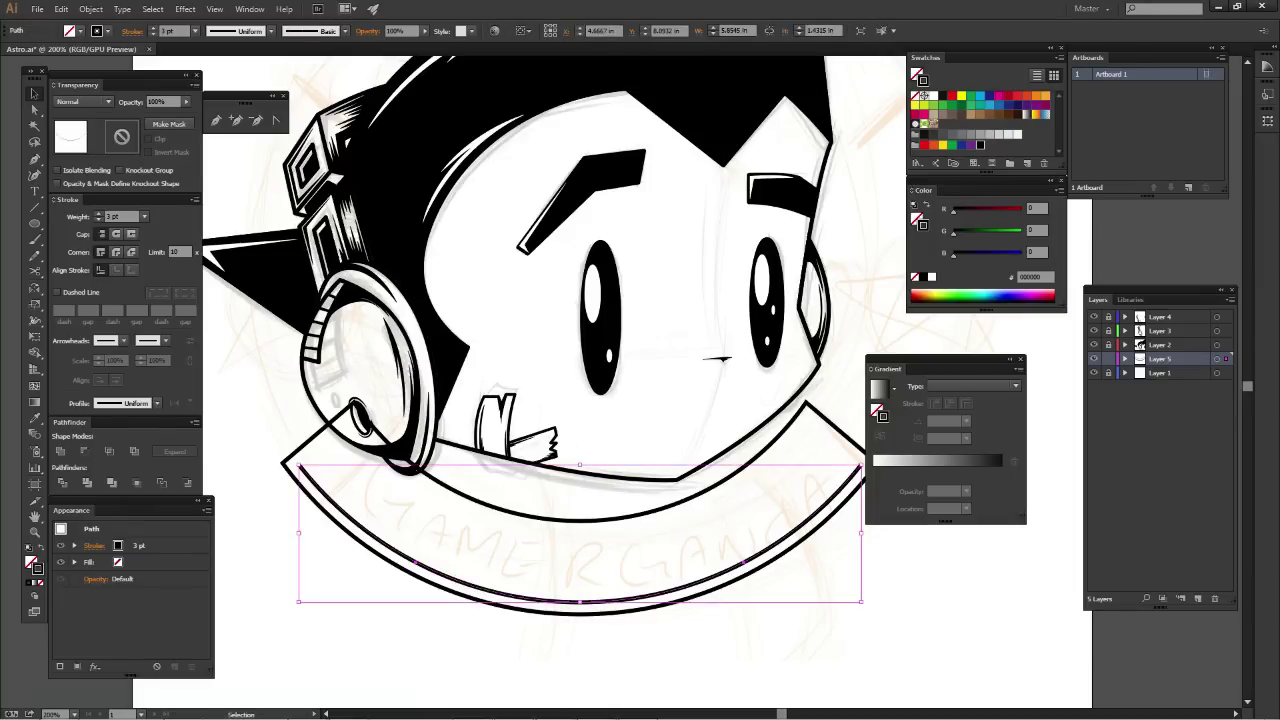
Expand Layer 5 and select its lower paths
click(1125, 358)
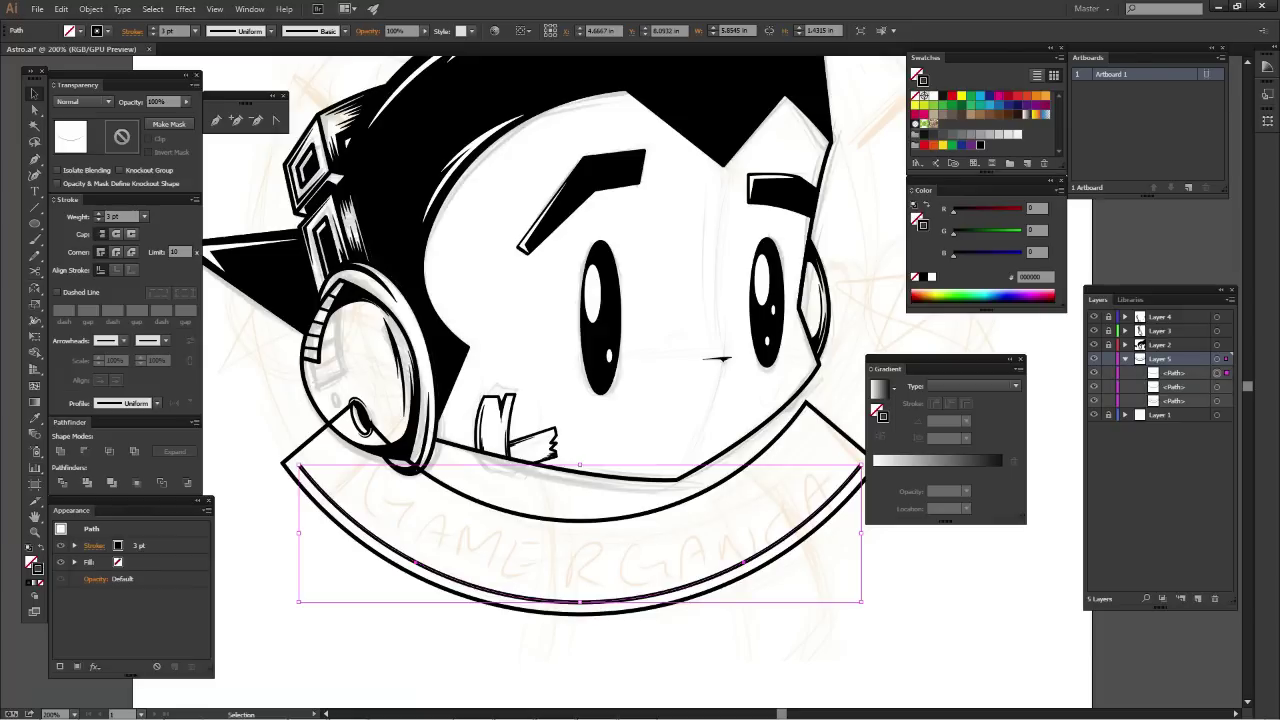
key(ctrl+shift+a)
click(1173, 386)
shift+click(1173, 400)
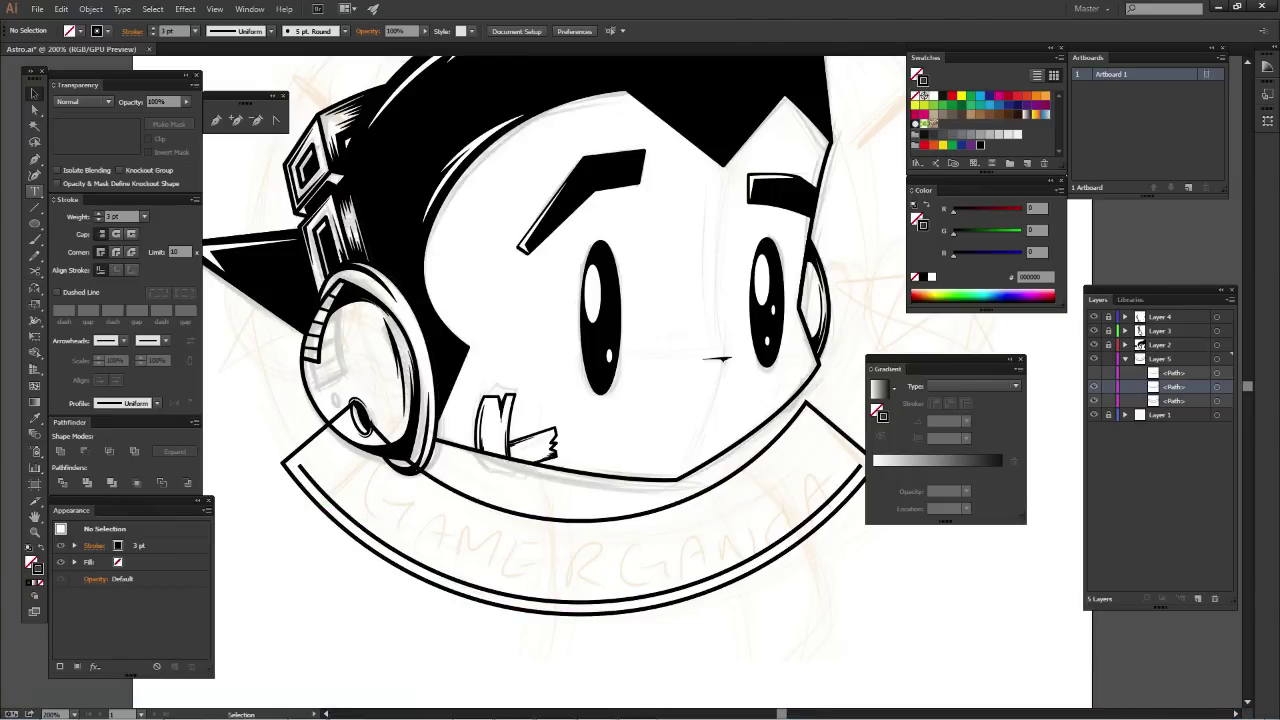
click(34, 191)
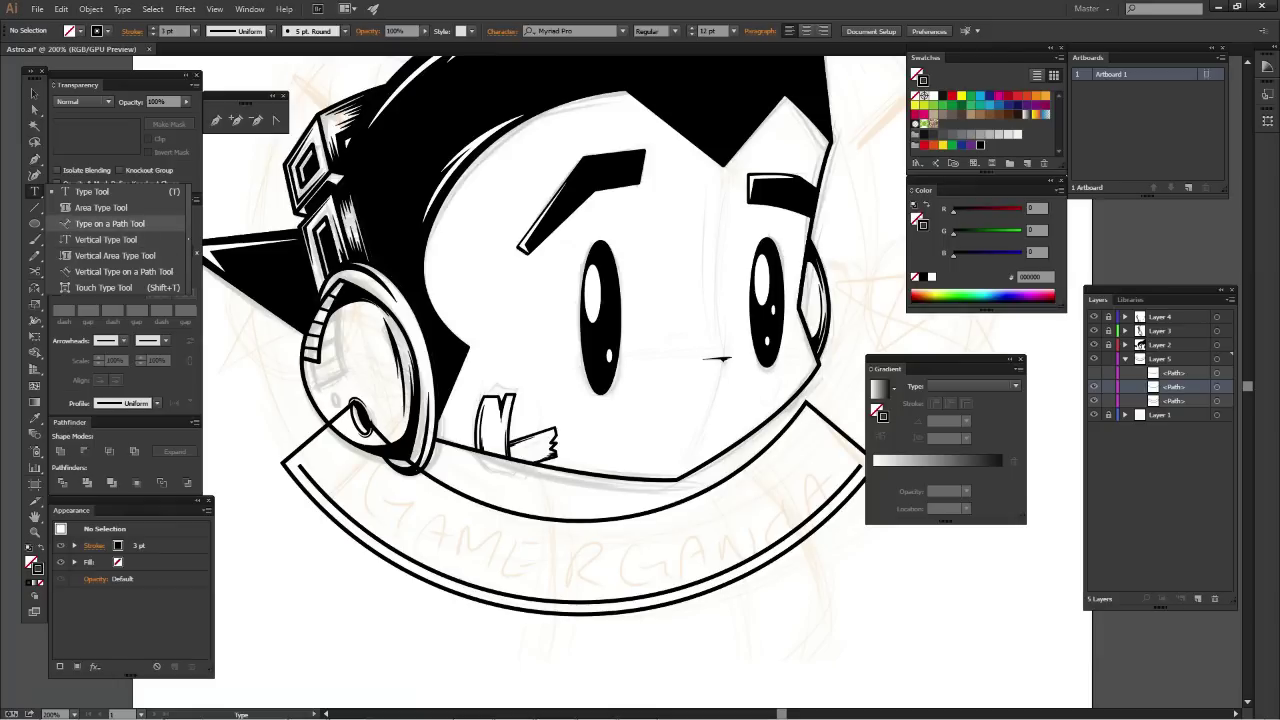
Type GAMERGANDA on the banner's inner arc and slide it to the bottom of the curve
click(100, 223)
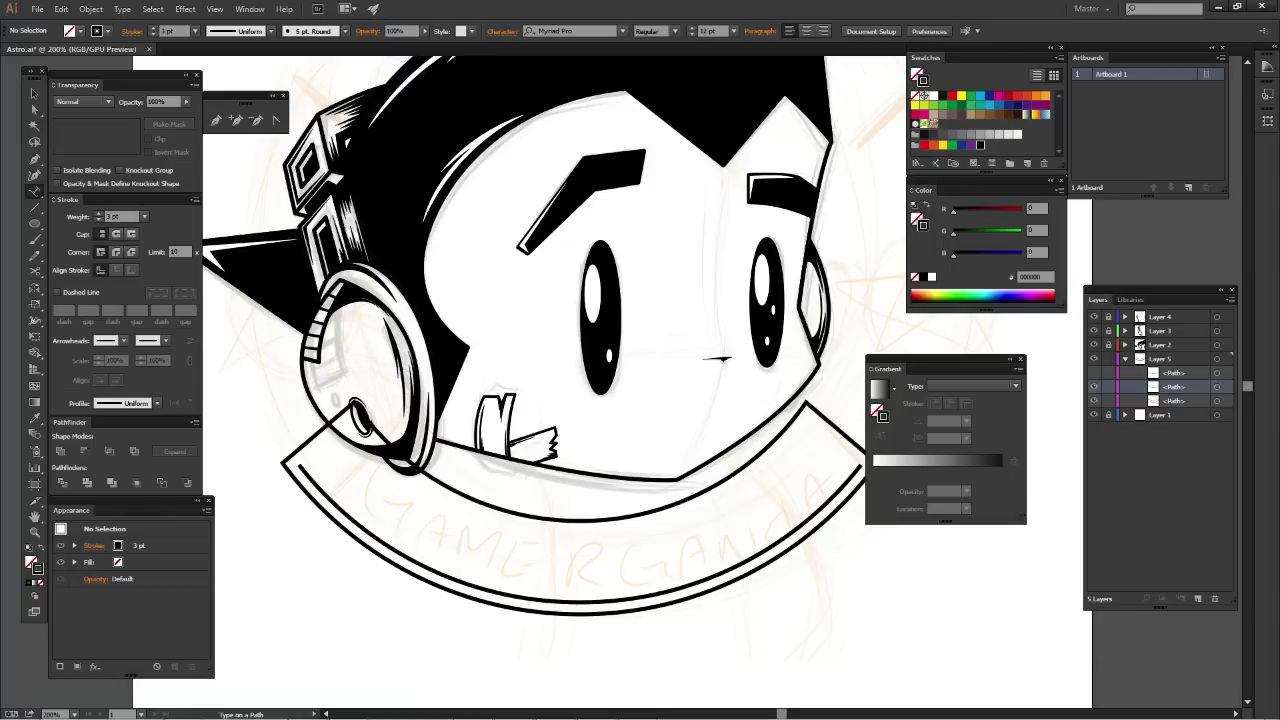
click(306, 470)
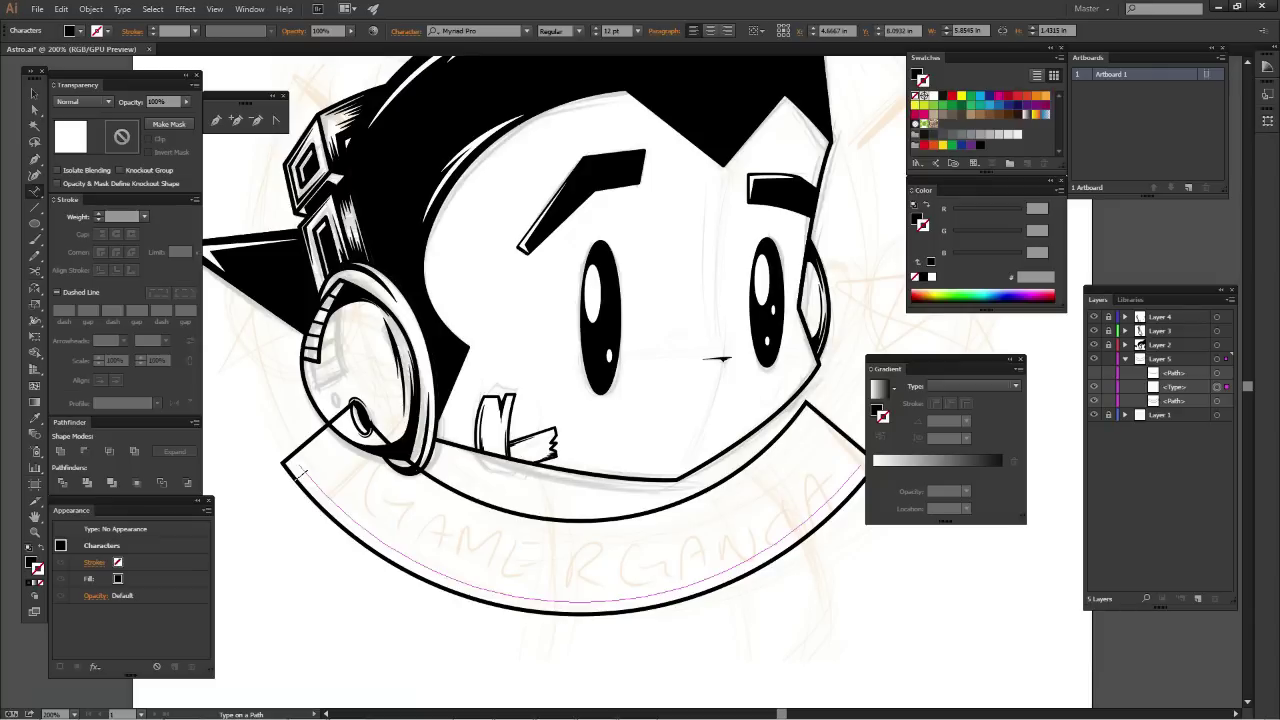
text(G)
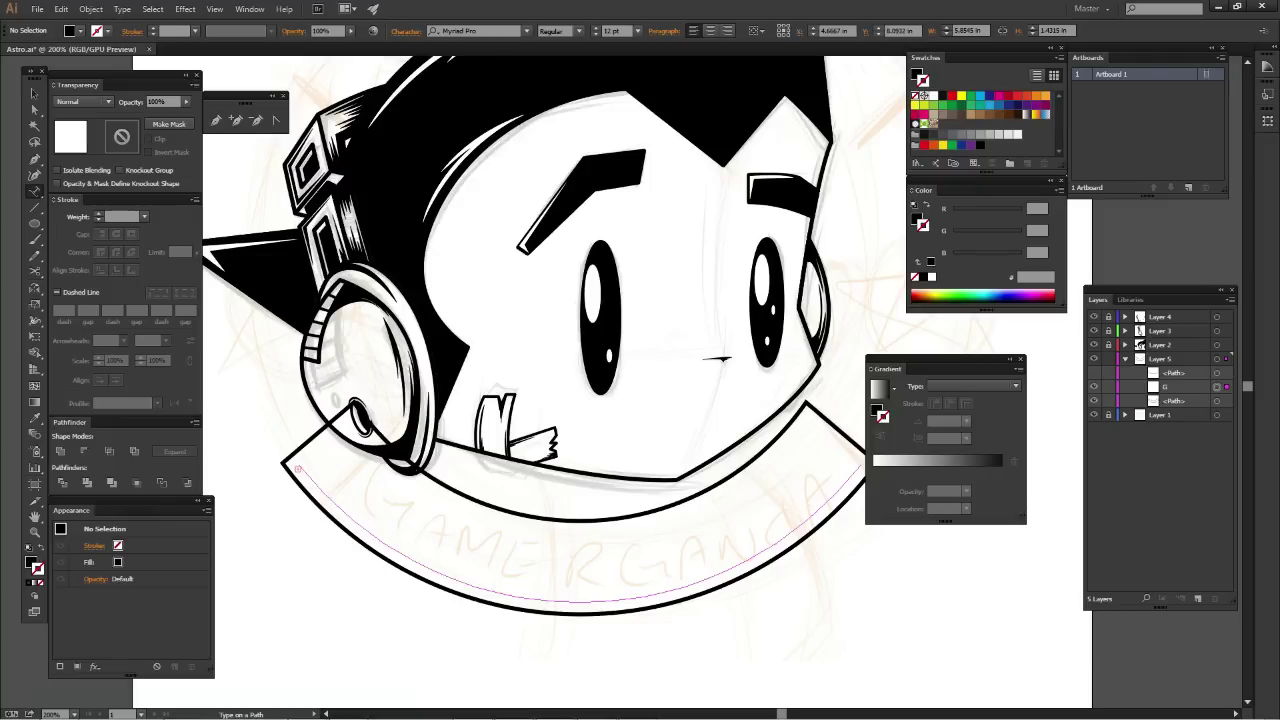
click(34, 110)
click(297, 470)
drag(297, 470, 630, 610)
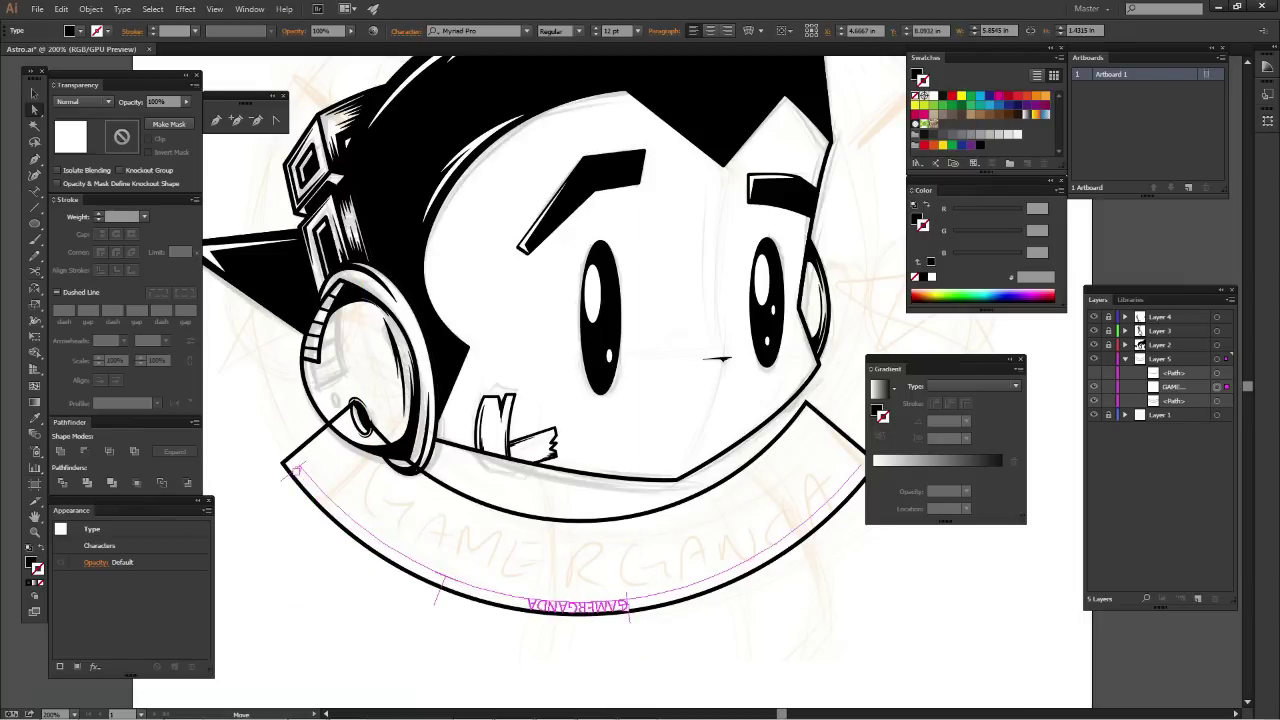
drag(628, 608, 628, 608)
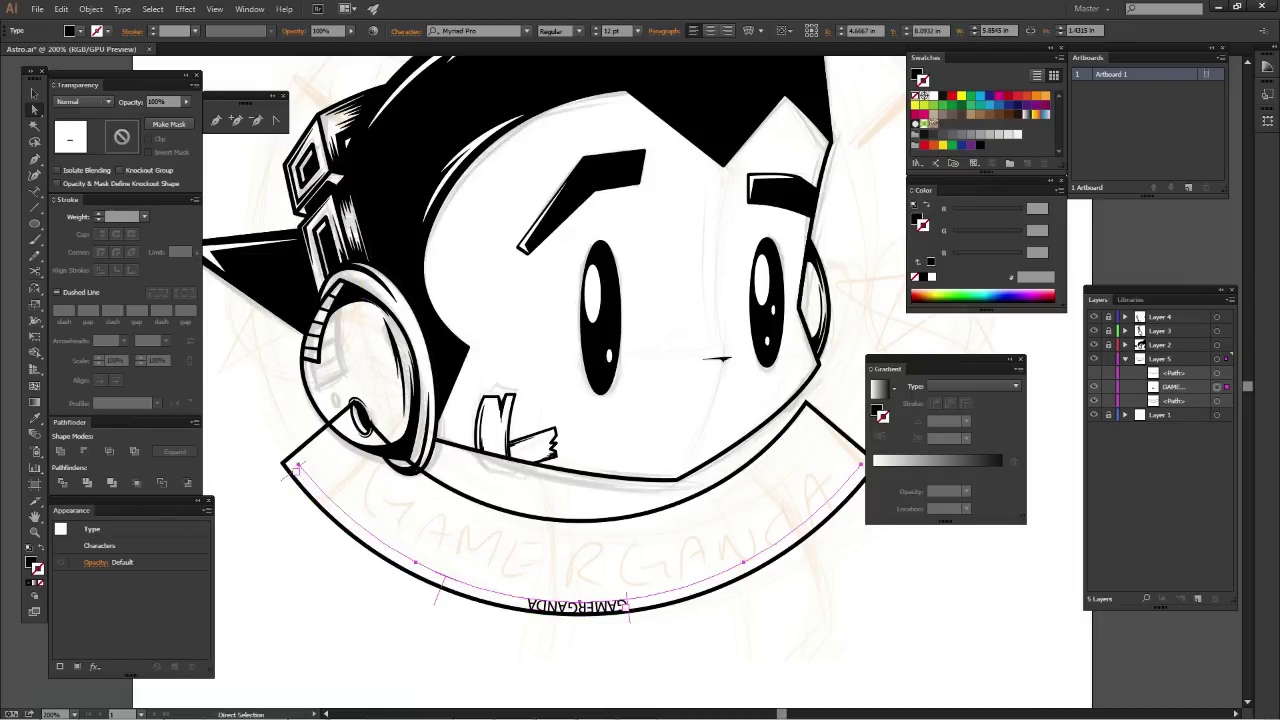
drag(628, 608, 642, 605)
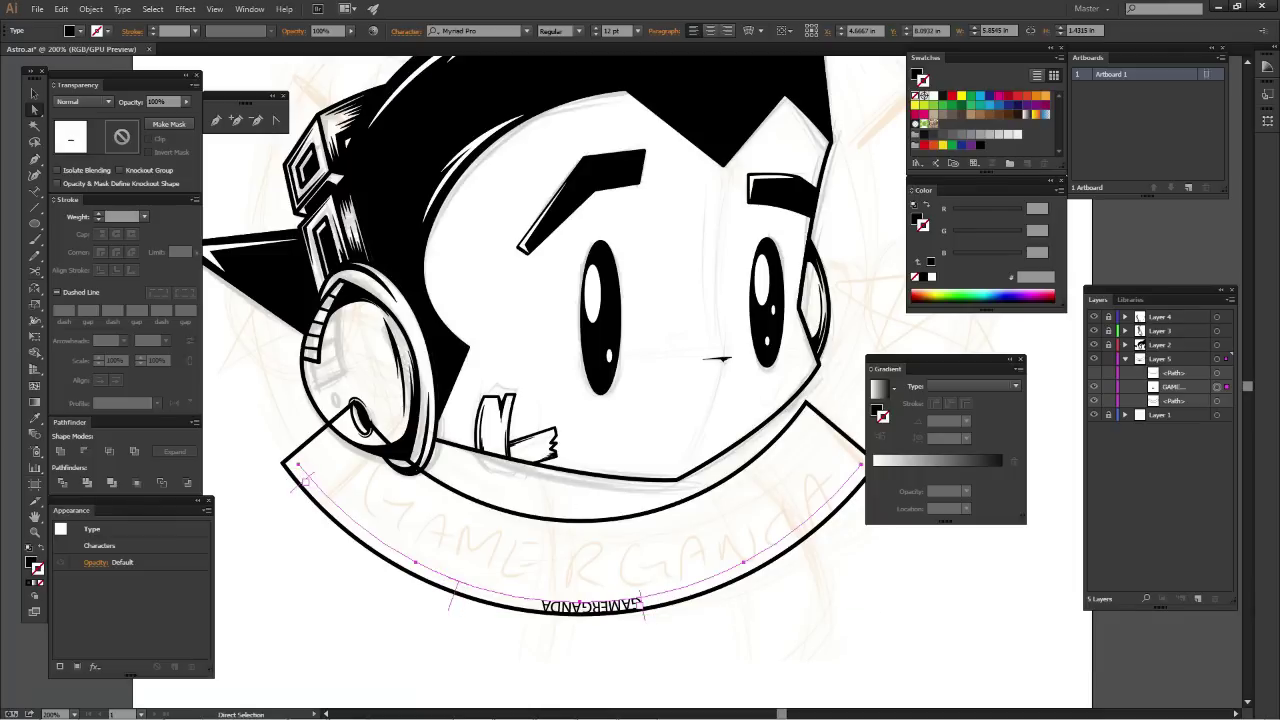
drag(642, 606, 512, 590)
Enlarge the GAMERGANDA path text by stepping its font size up seven times
key(t)
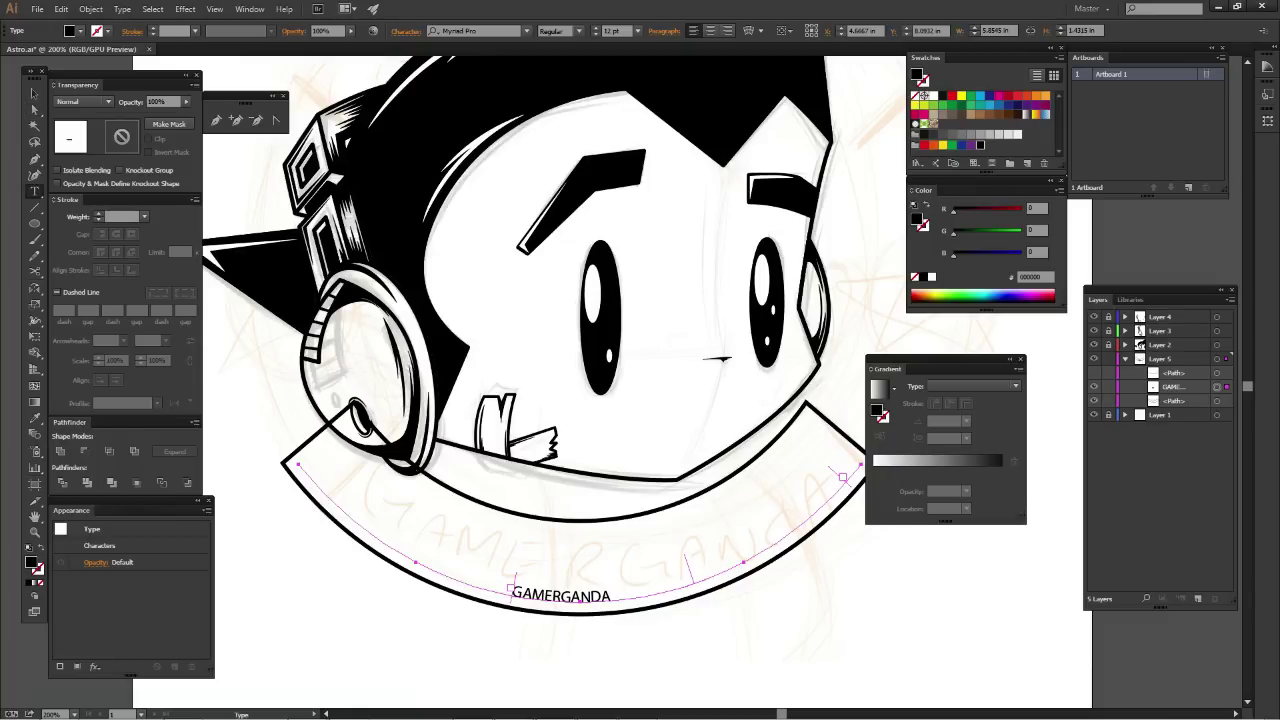
double_click(560, 595)
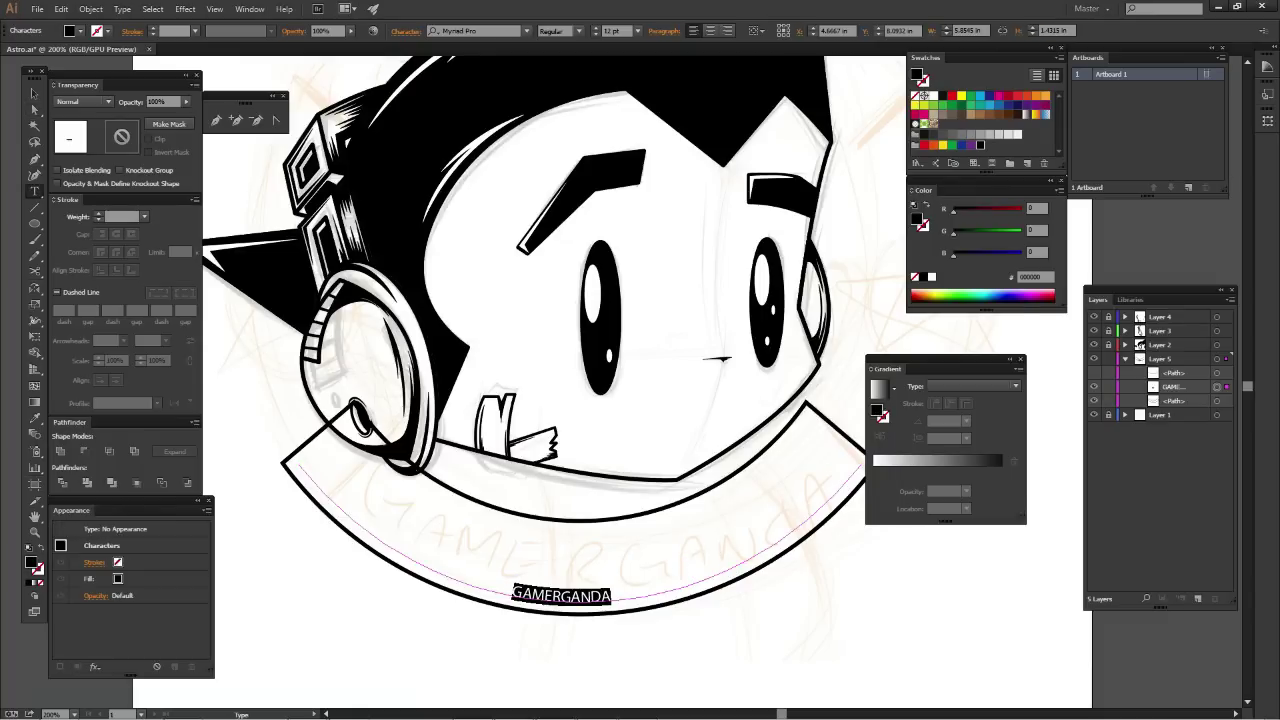
click(610, 30)
key(Up)
key(Up)
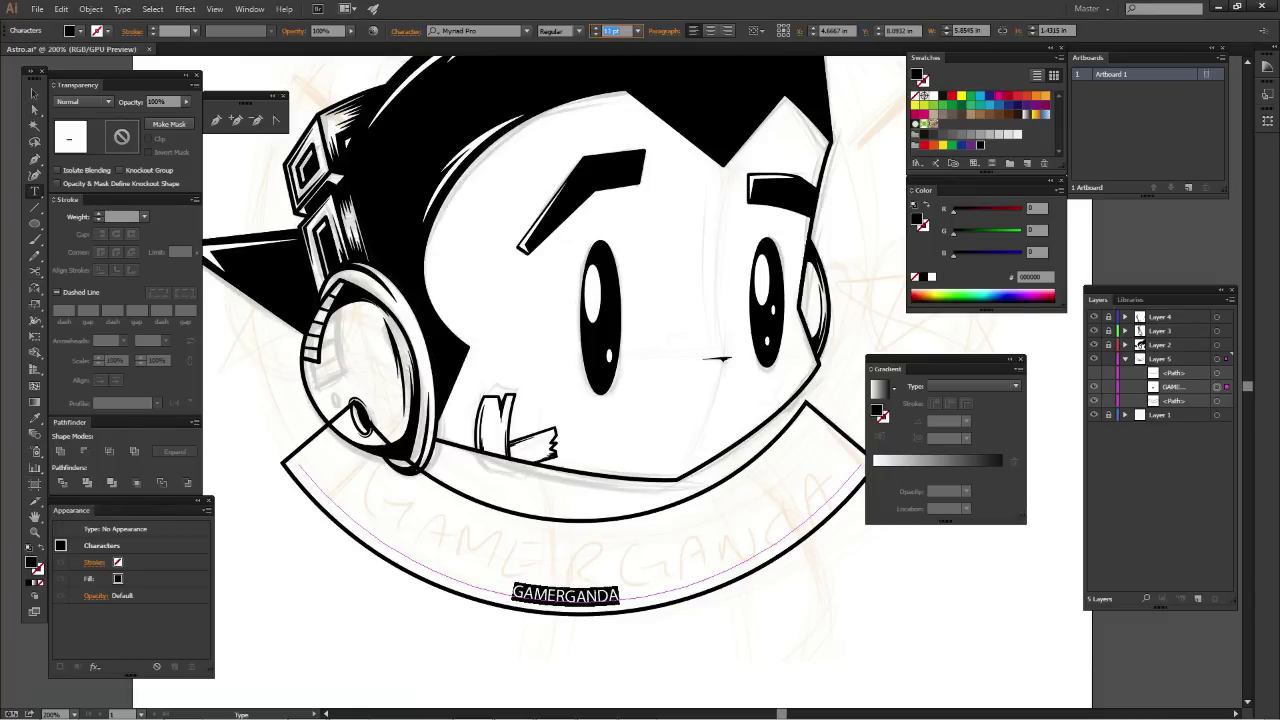
key(Up)
key(Up)
key(Up)
key(Up)
key(Up)
key(Up)
key(Up)
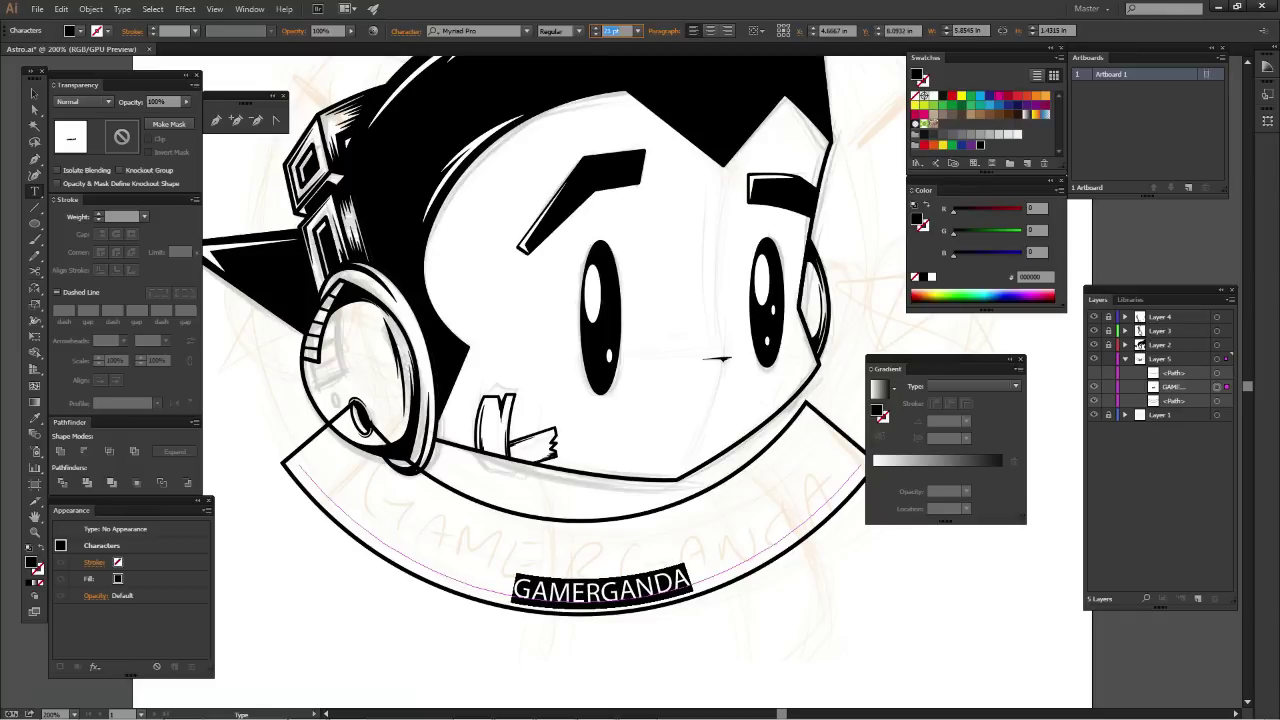
key(Up)
key(Up)
key(Up)
key(Up)
key(Up)
key(Up)
key(Up)
key(Up)
key(Up)
key(Up)
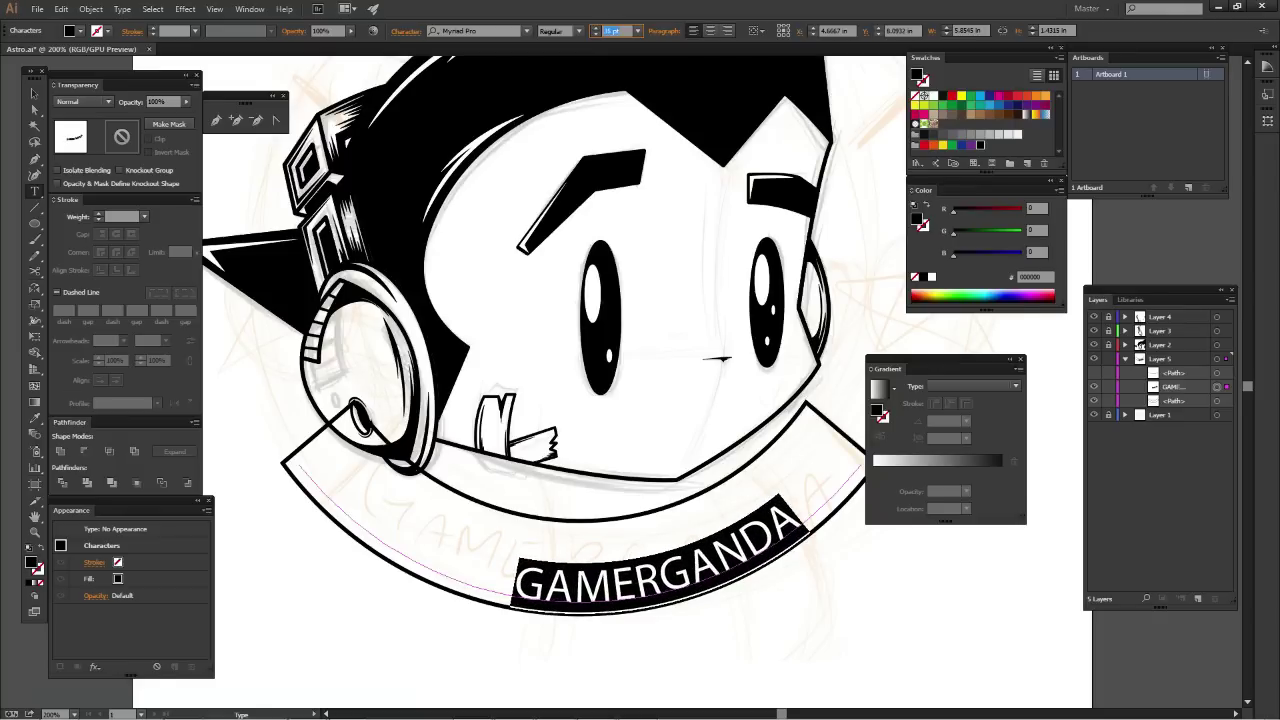
key(Up)
key(Up)
key(Up)
key(Up)
key(Up)
key(Up)
key(Up)
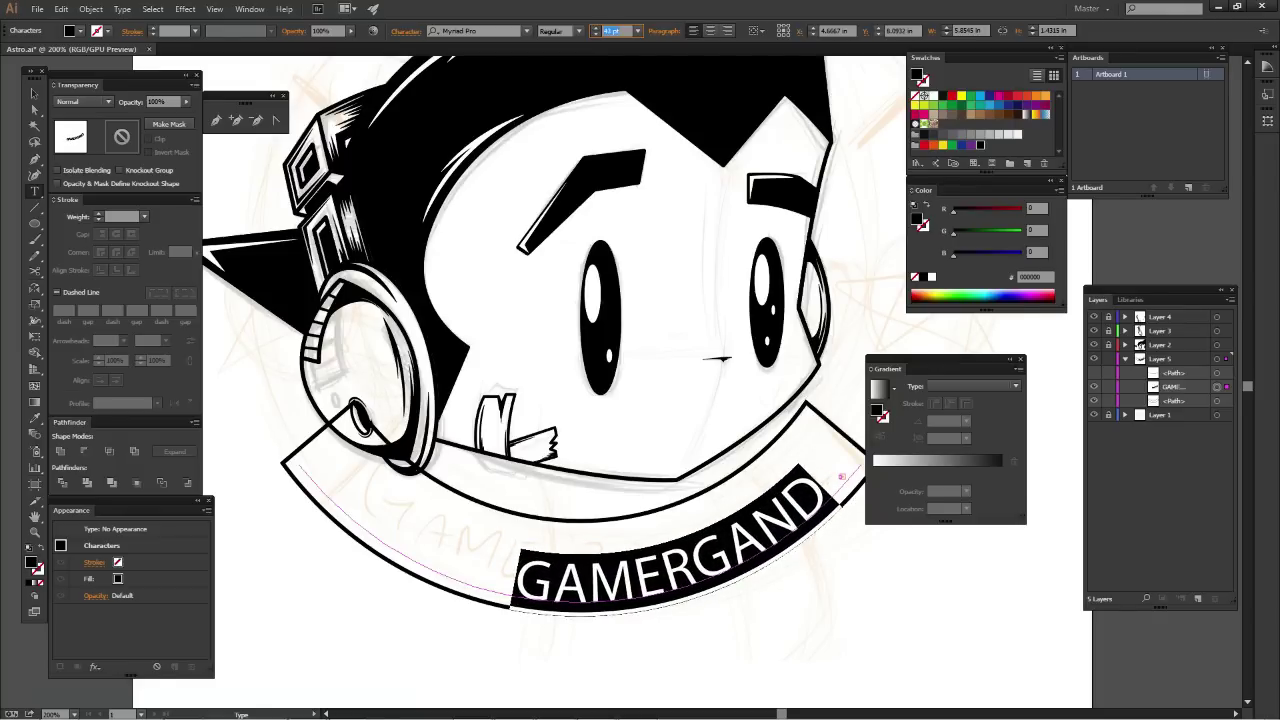
key(Up)
key(Up)
key(Up)
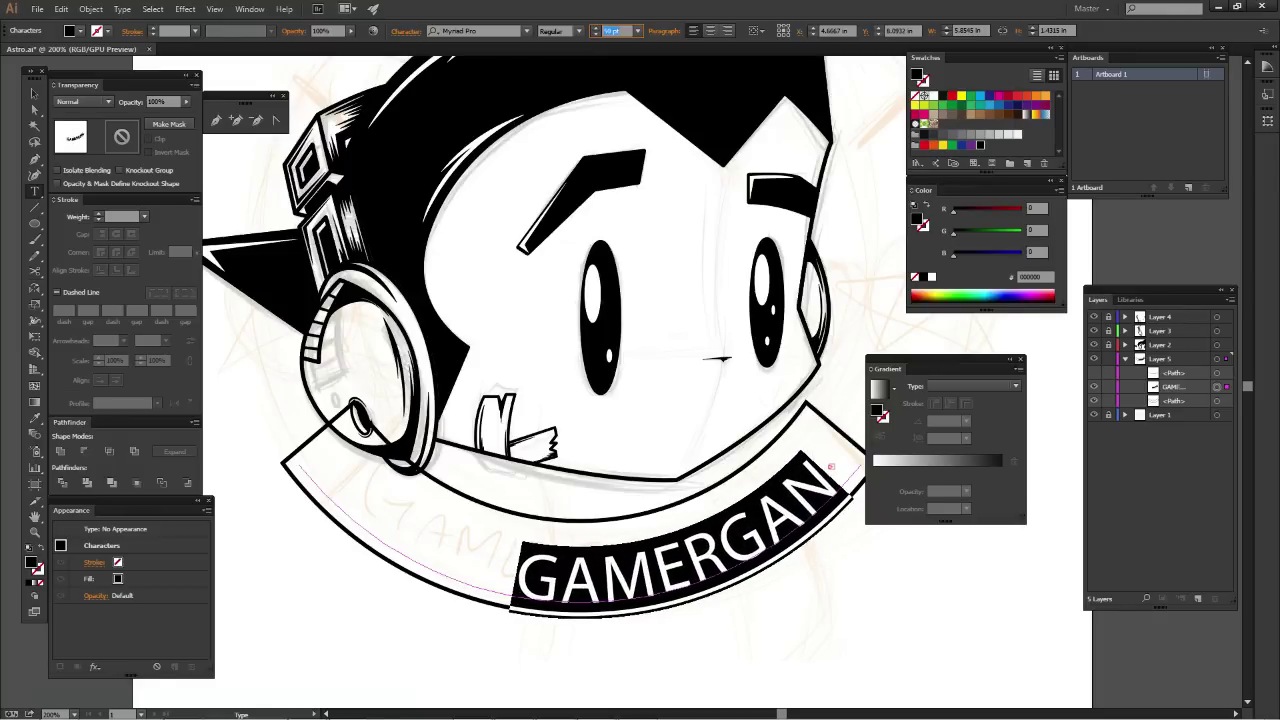
key(Up)
key(Up)
key(Up)
key(Up)
key(Up)
key(Up)
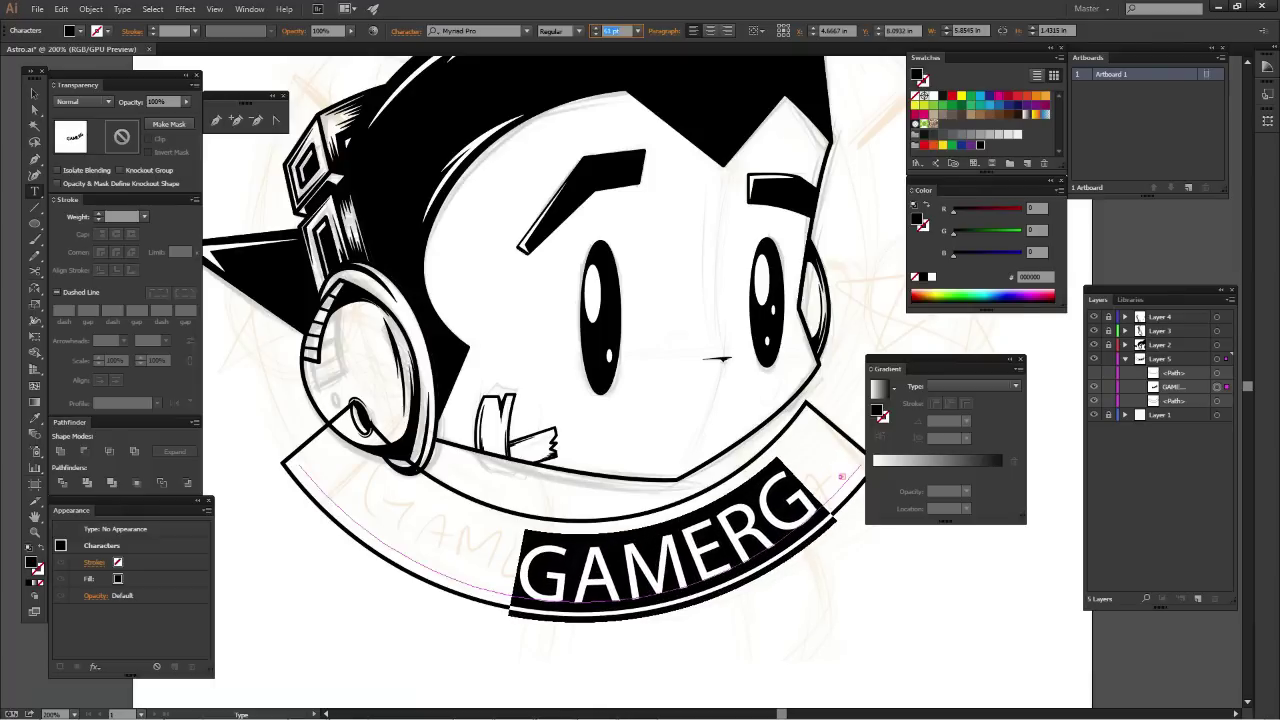
key(Up)
key(Up)
key(Escape)
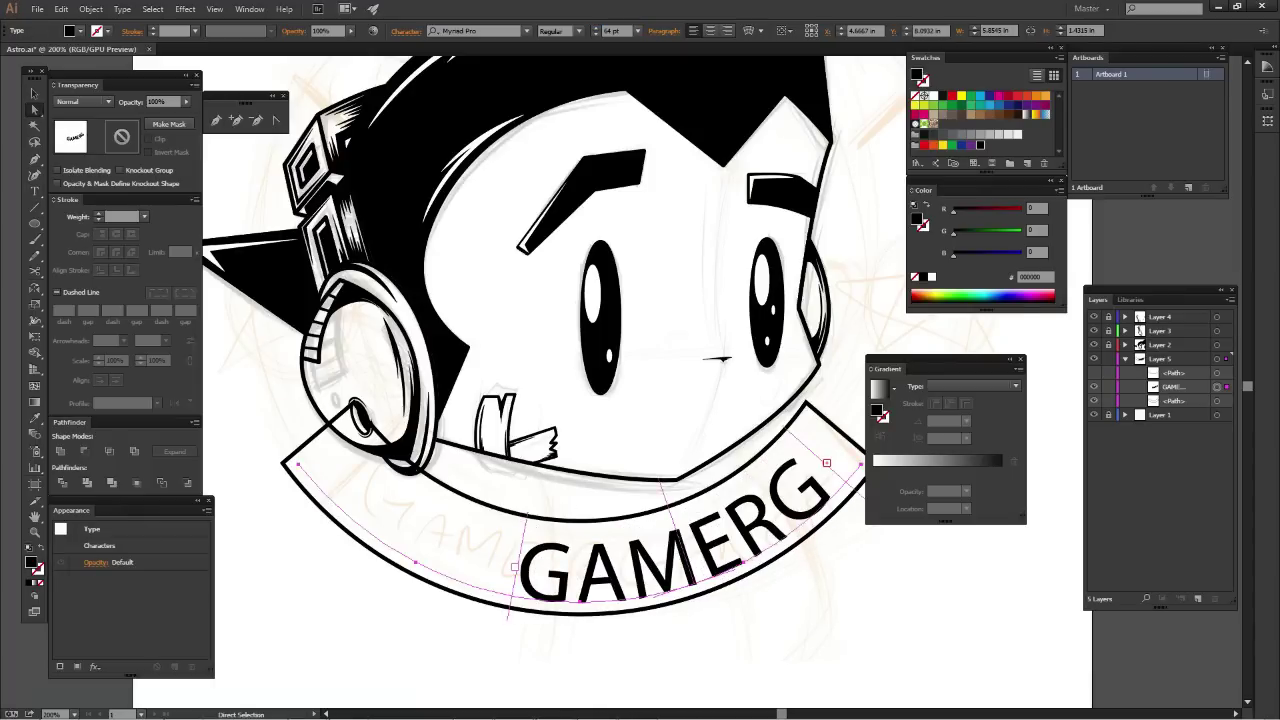
Slide the text left along the arc and raise its size further from 64 pt
drag(514, 566, 320, 480)
key(ctrl+shift+a)
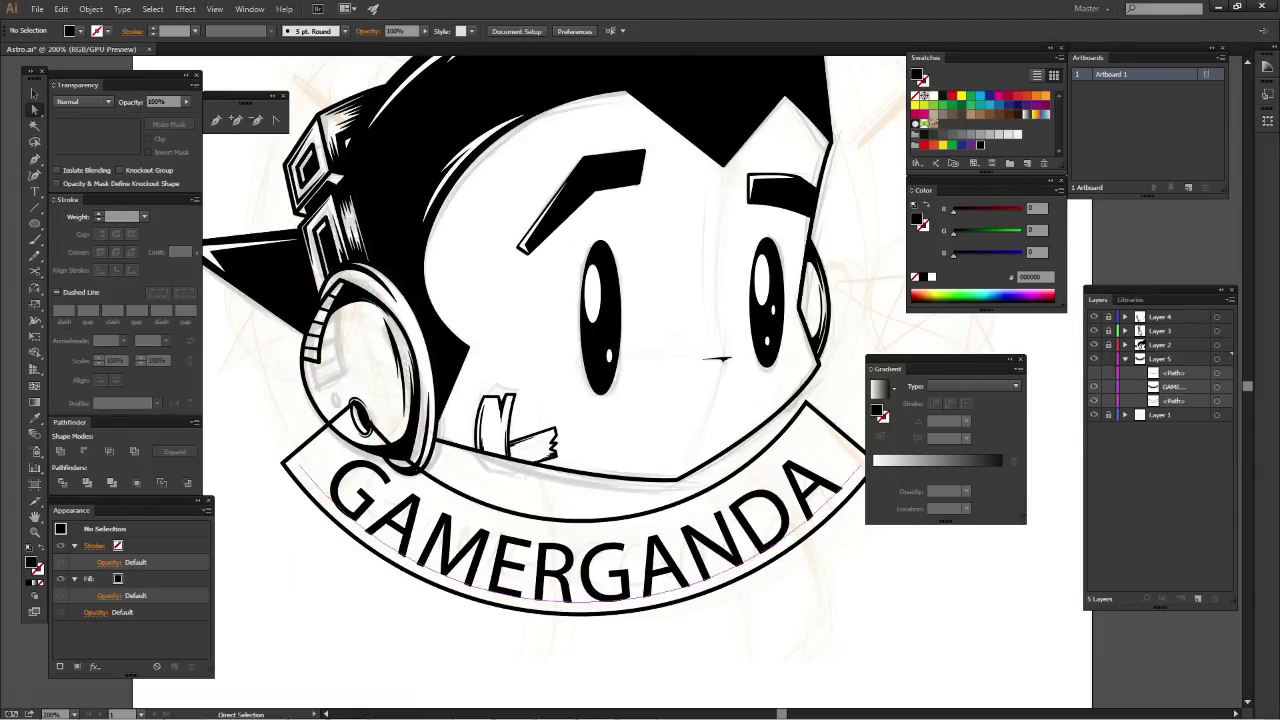
key(v)
click(560, 560)
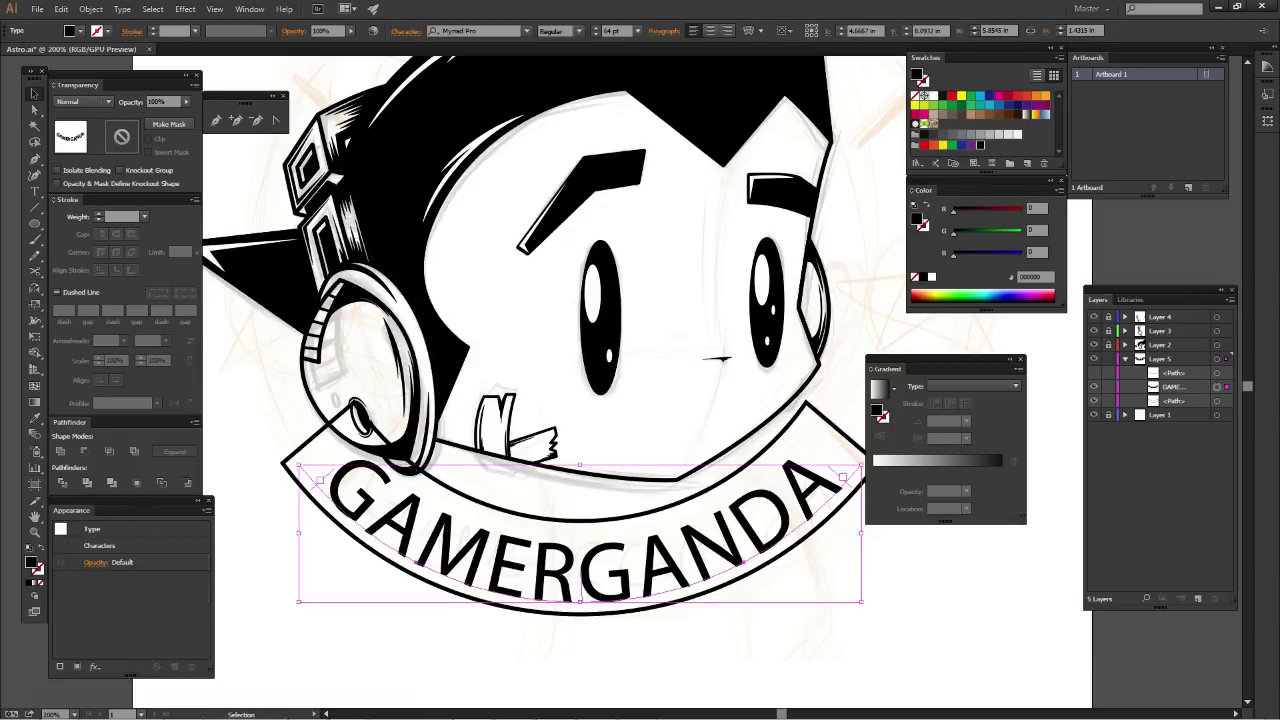
key(t)
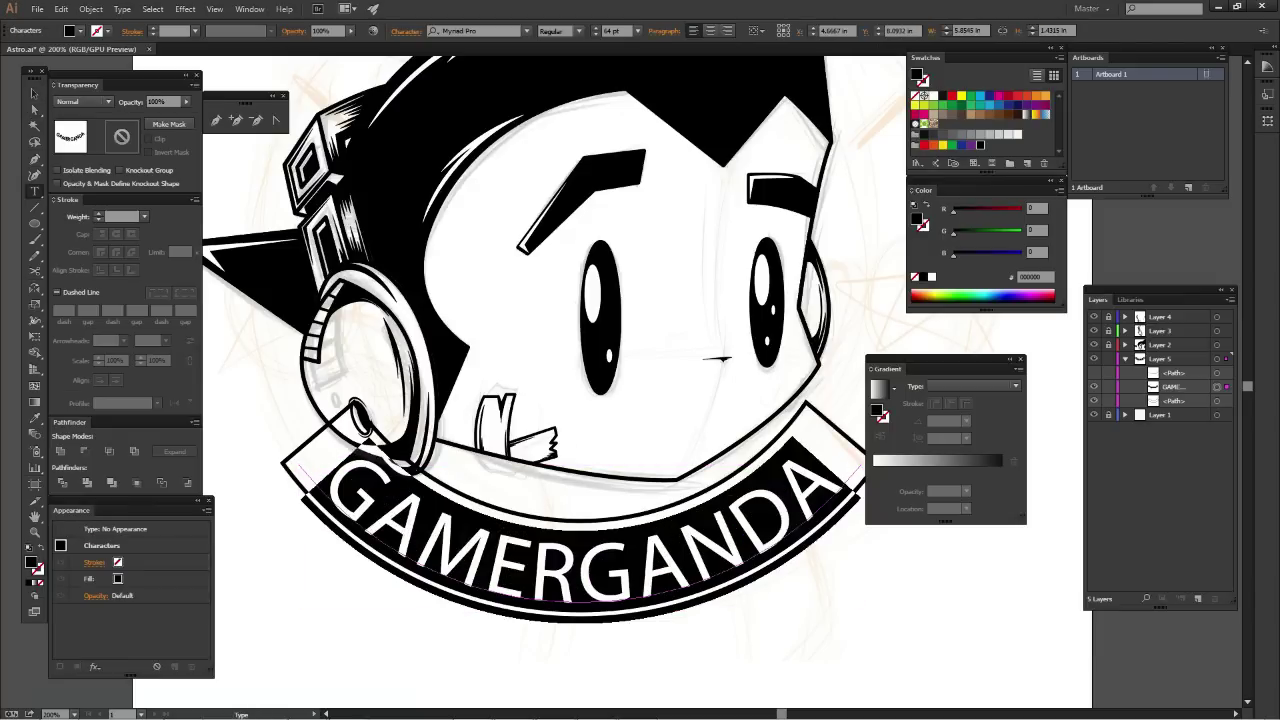
click(610, 30)
key(Up)
key(Up)
key(Up)
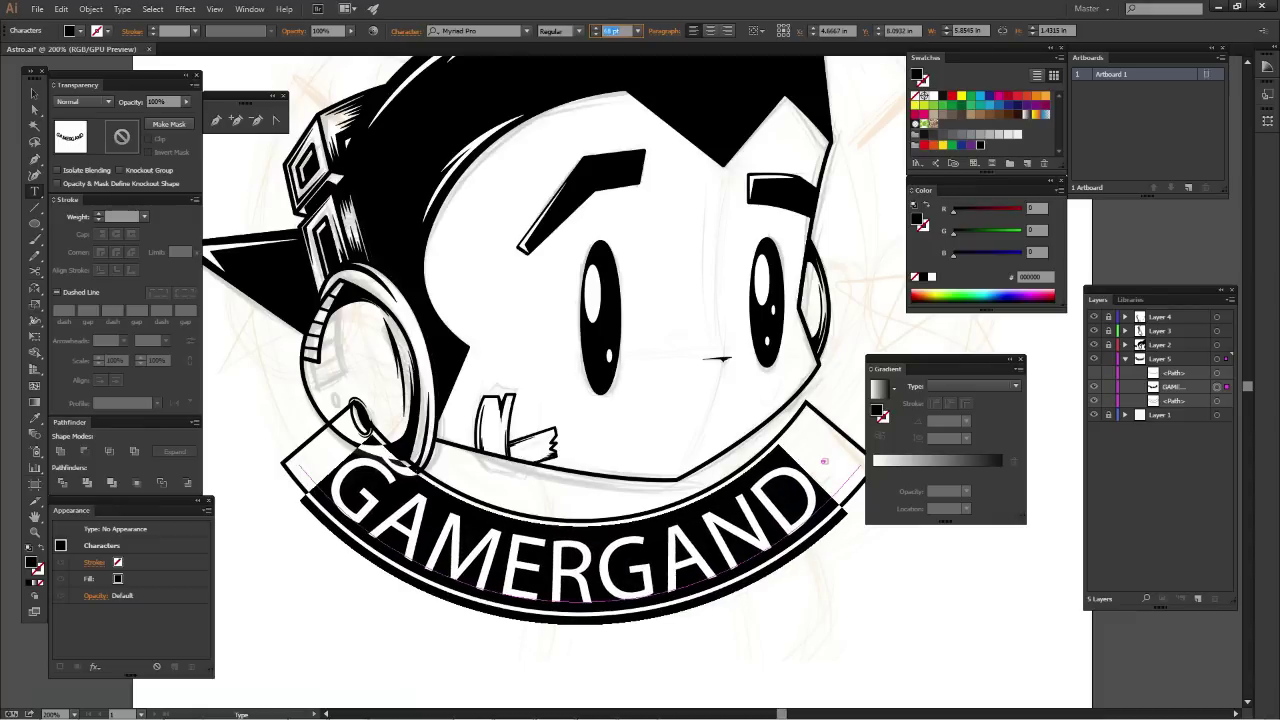
key(Up)
key(Up)
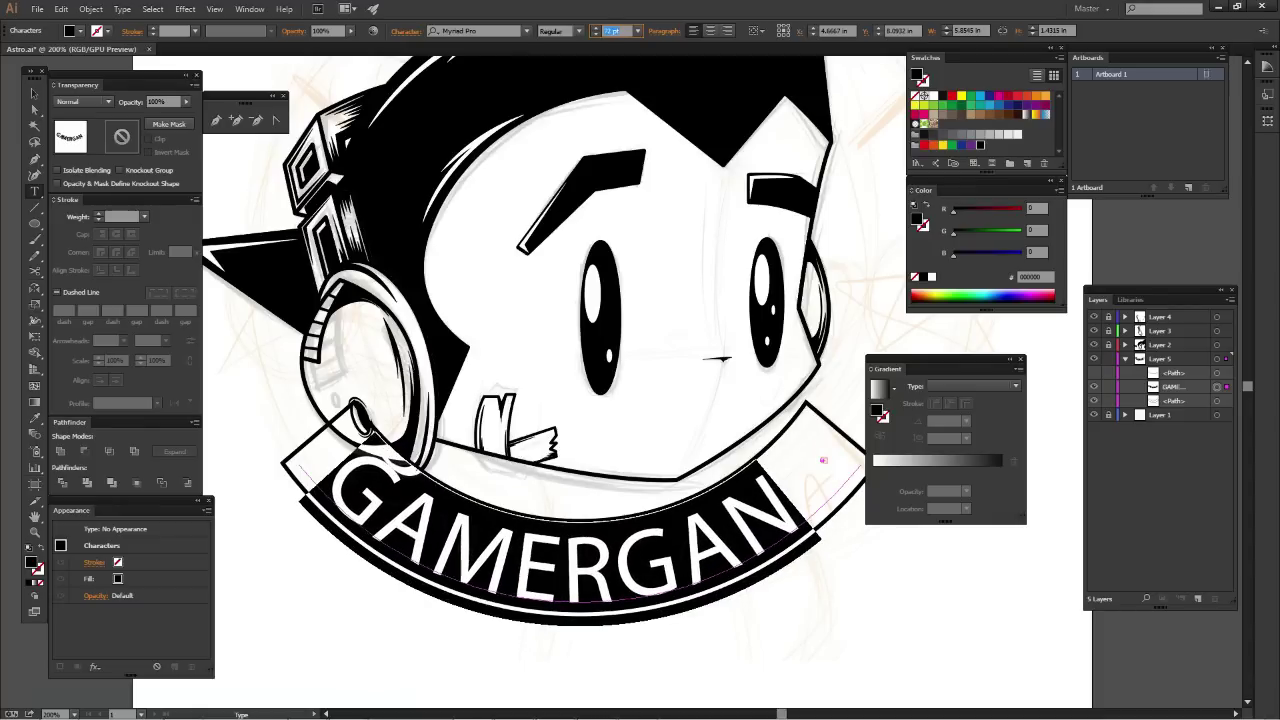
Shrink the banner text three steps so it fits, then recentre it along the curve
click(34, 108)
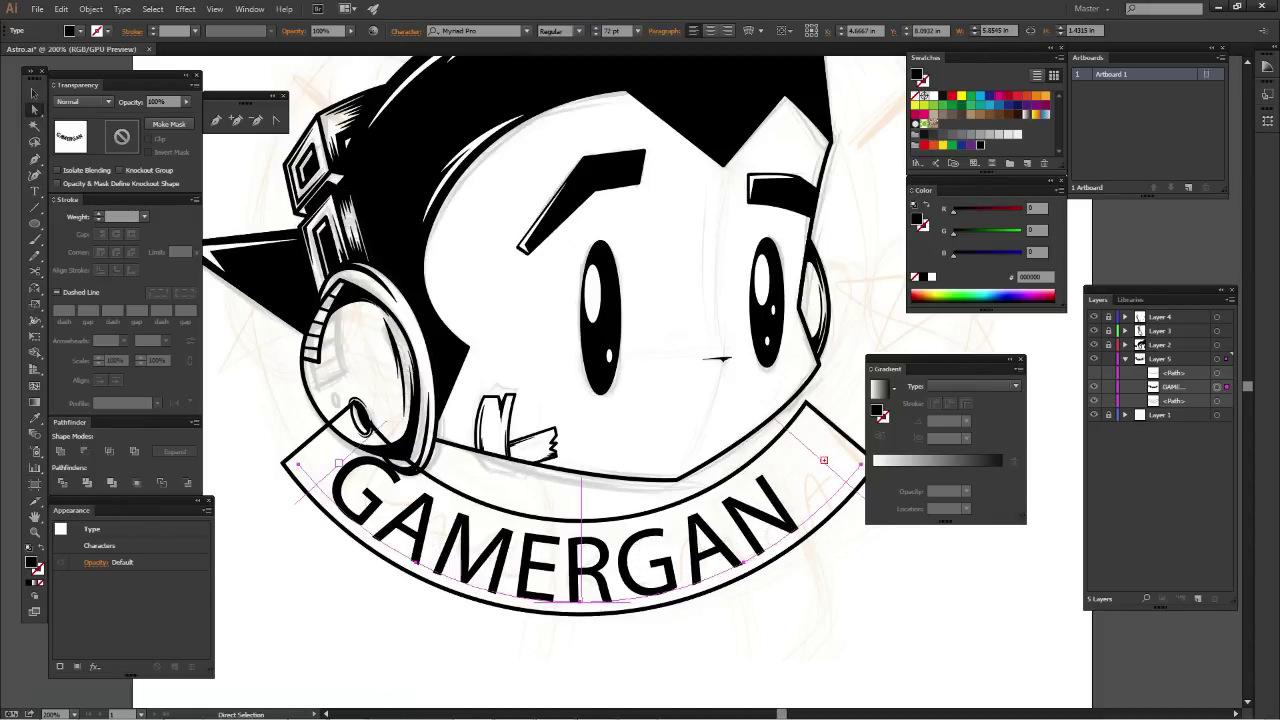
drag(823, 462, 843, 477)
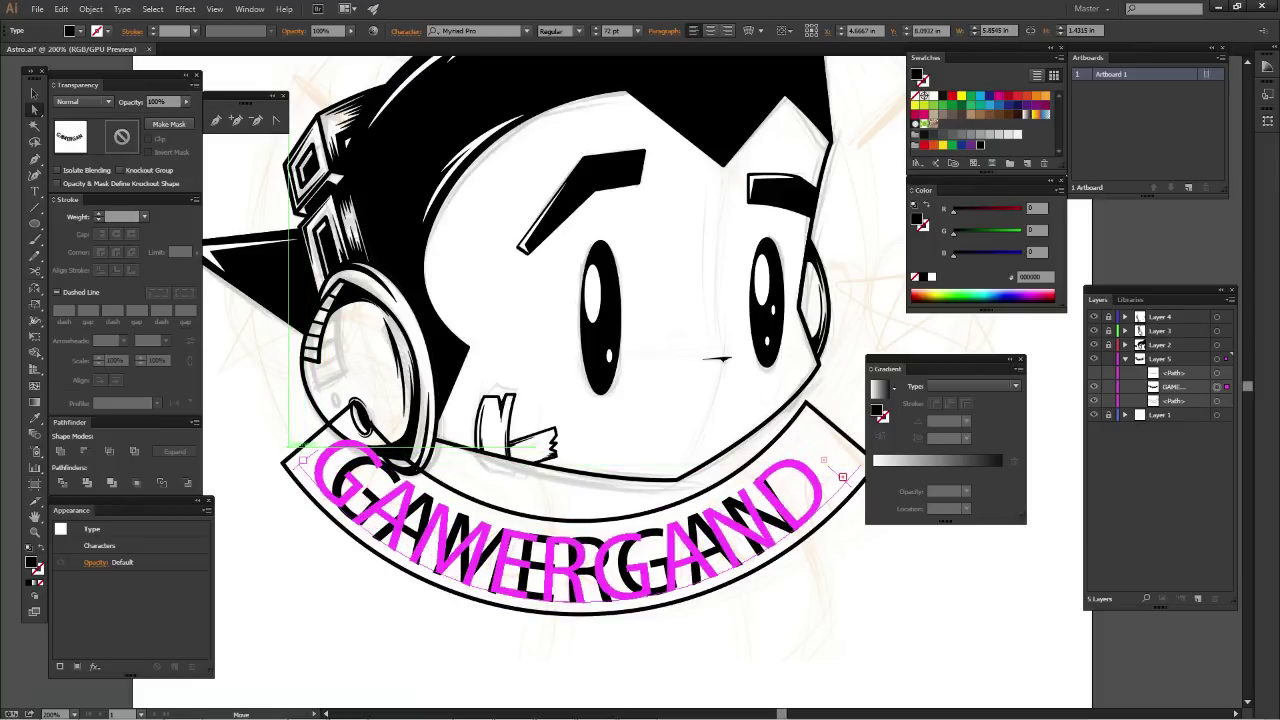
drag(843, 477, 843, 477)
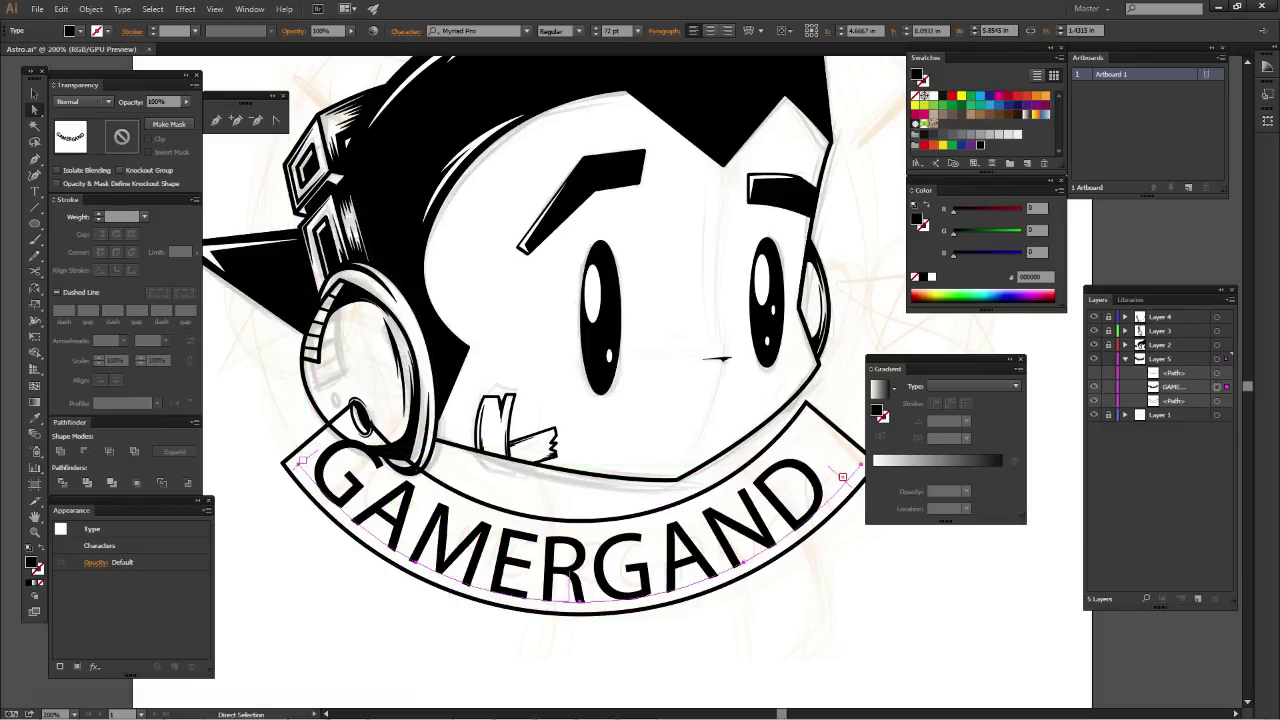
key(t)
click(843, 477)
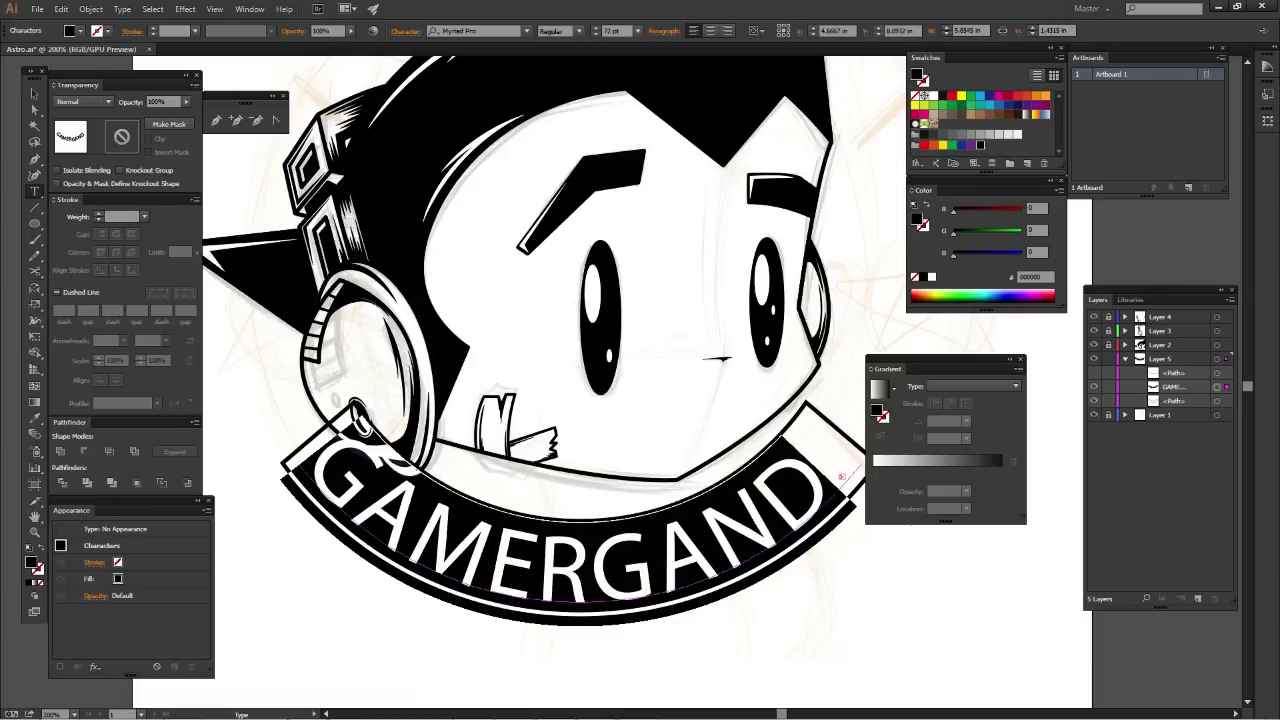
key(ctrl+shift+comma)
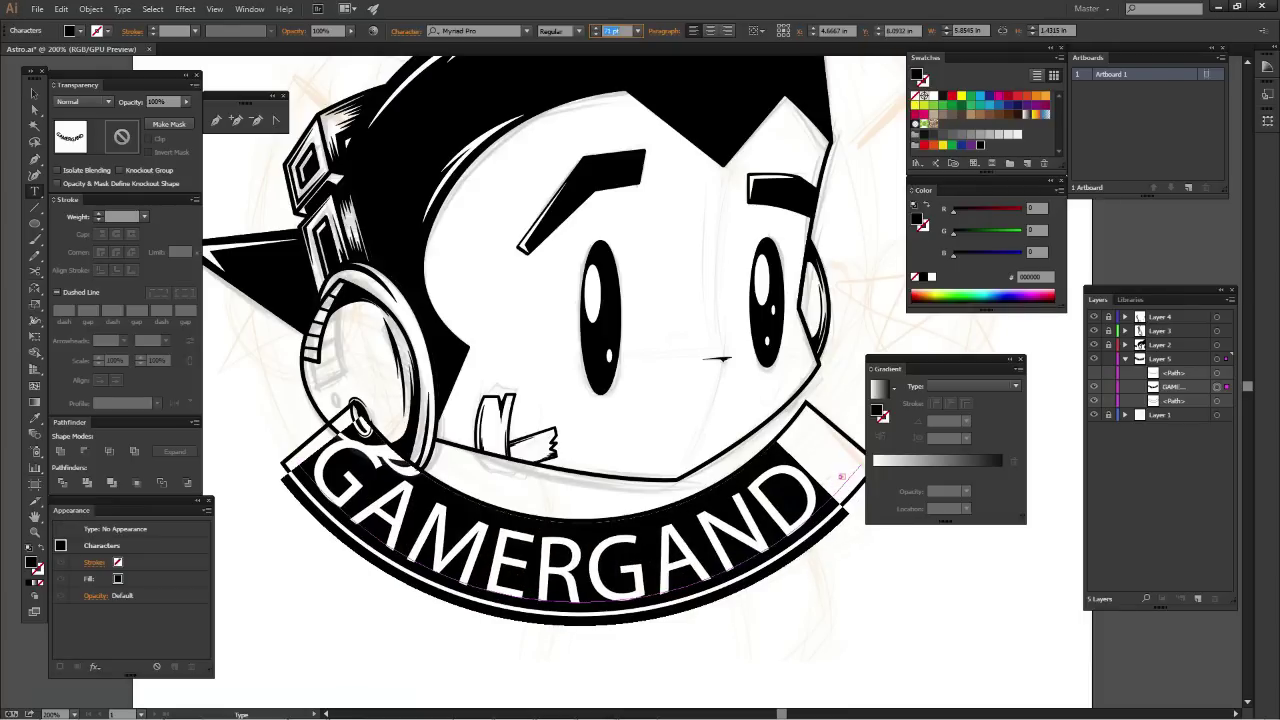
key(ctrl+shift+comma)
key(ctrl+shift+comma)
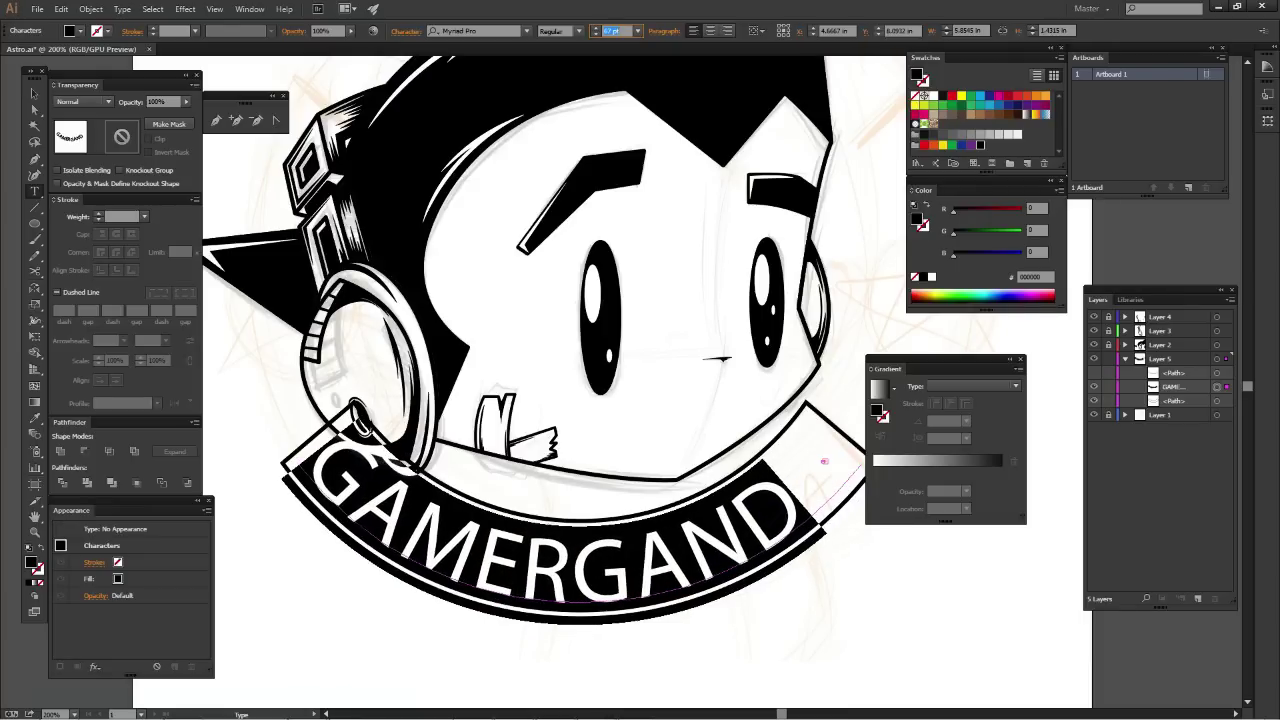
key(ctrl+shift+comma)
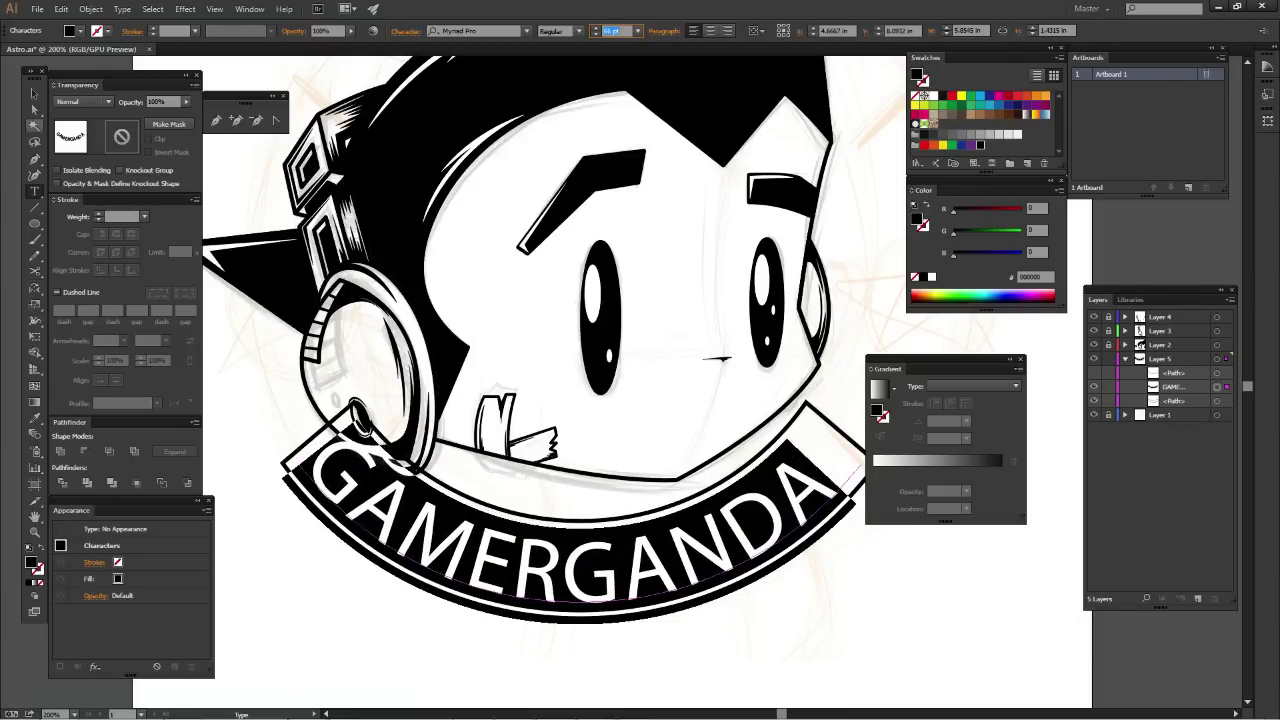
key(Escape)
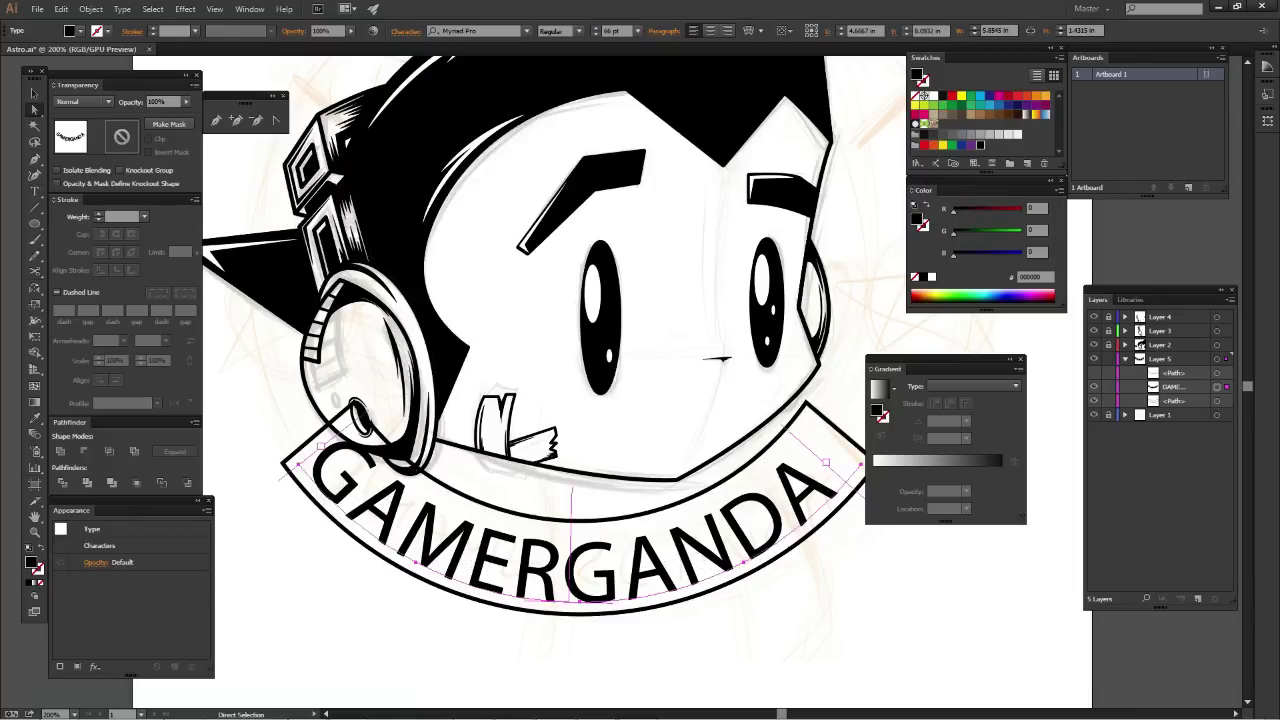
mouse_move(851, 485)
mouse_down()
mouse_move(843, 477)
mouse_move(860, 492)
mouse_move(843, 478)
mouse_up()
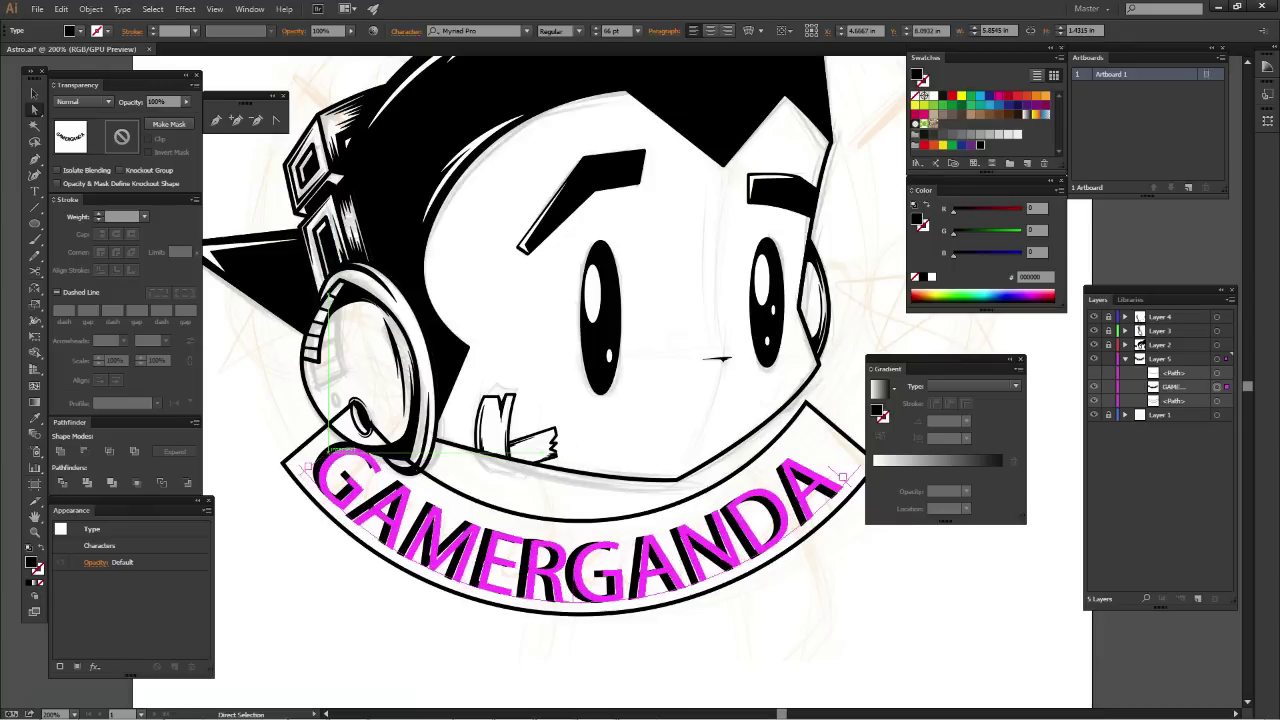
key(ctrl+shift+a)
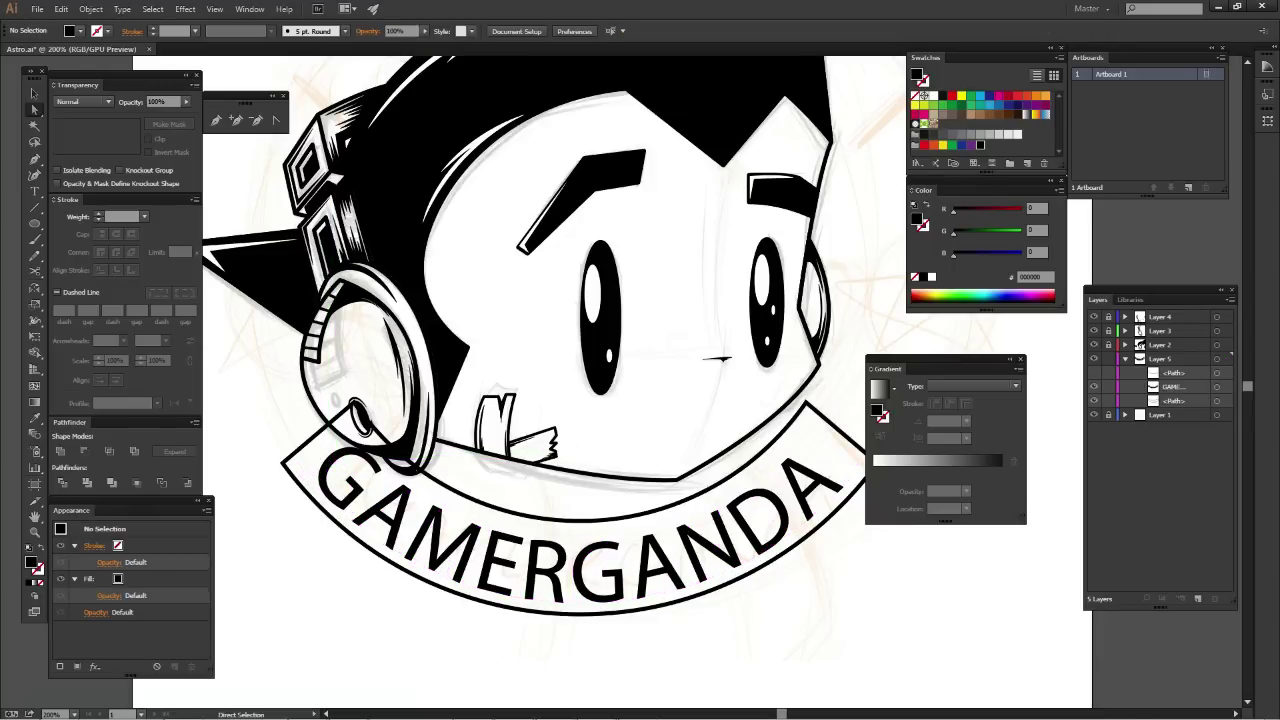
drag(640, 360, 596, 353)
Offset the banner outline outward by 0.125 in
key(v)
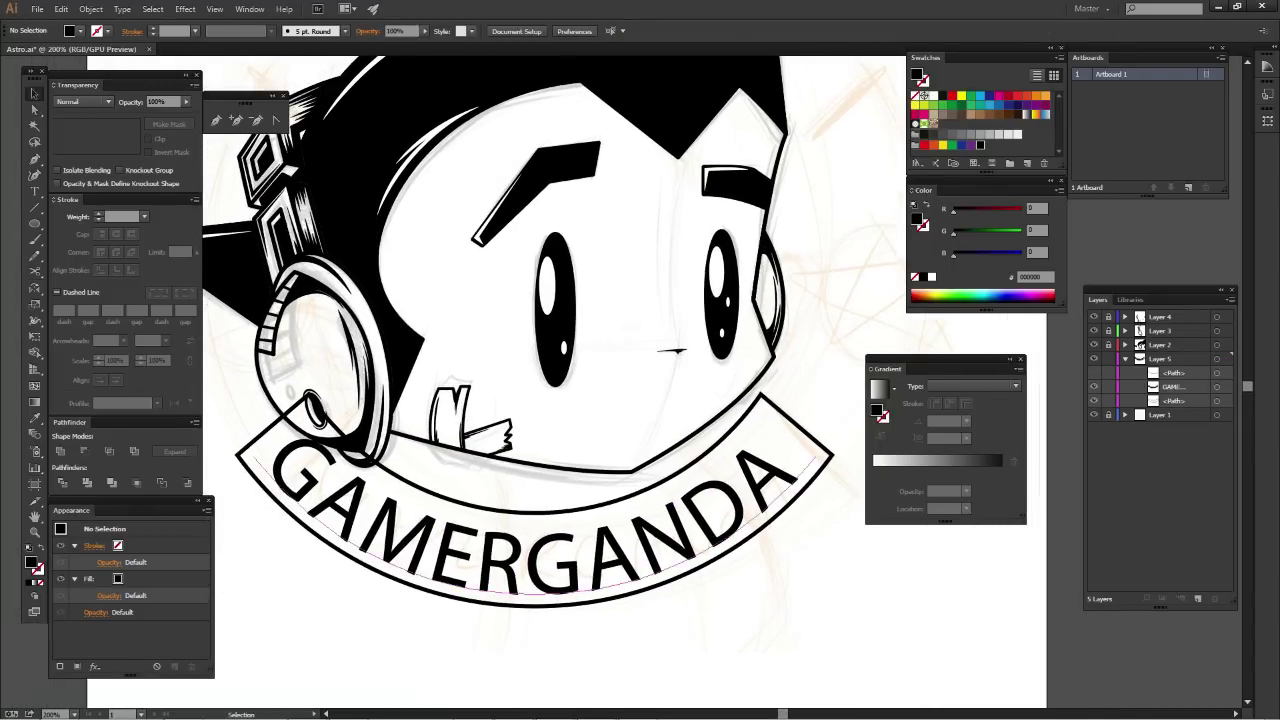
click(786, 410)
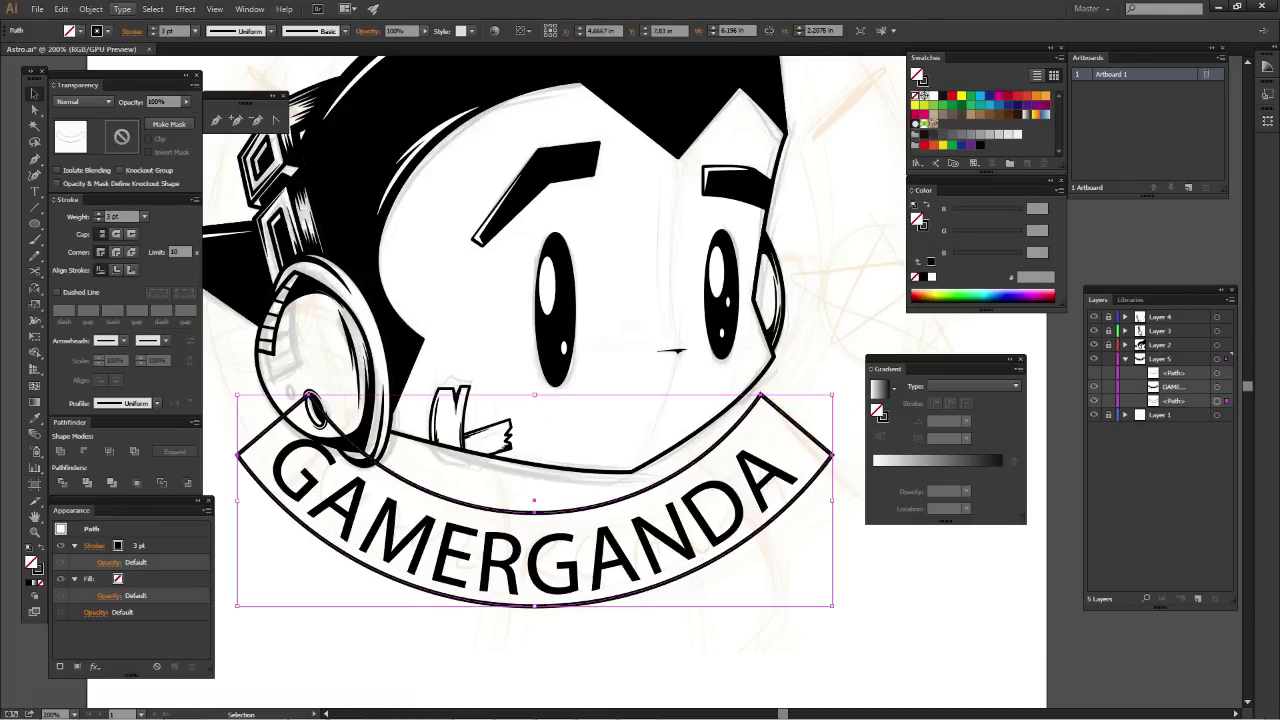
click(90, 9)
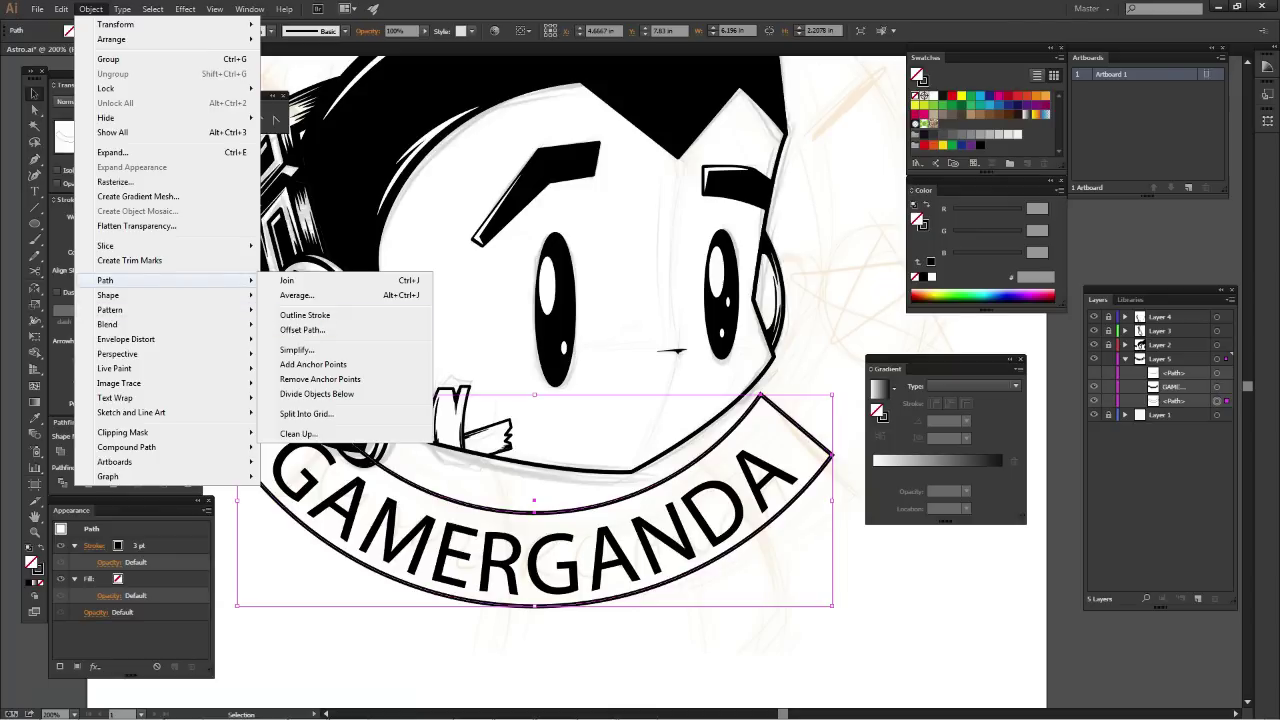
click(302, 329)
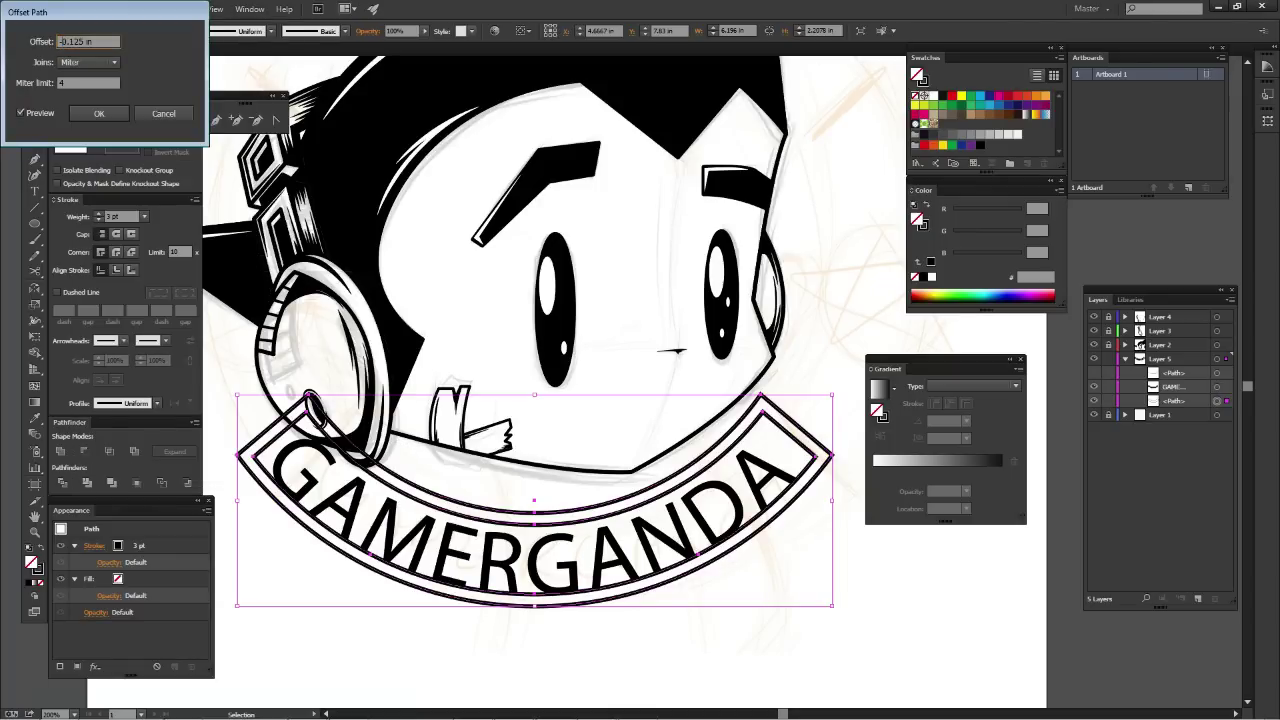
text(0.125)
key(Tab)
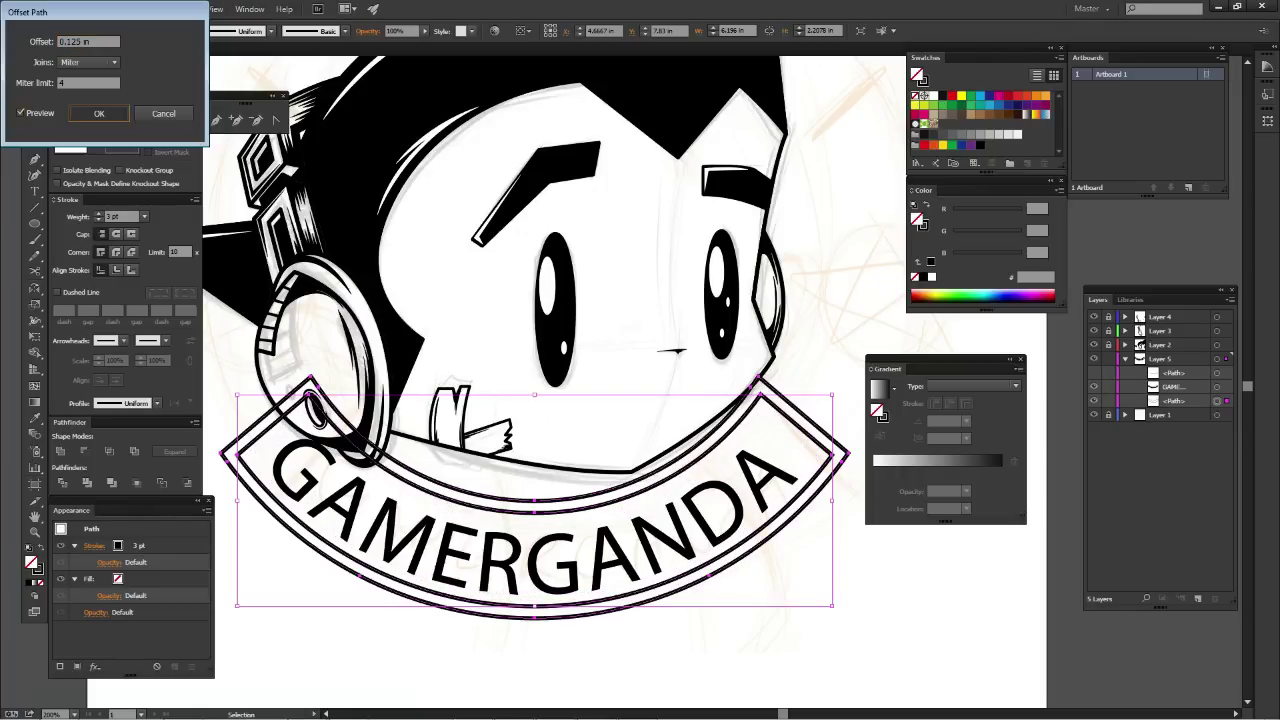
click(99, 113)
Fill the inner banner path white and the outer offset path black
click(283, 420)
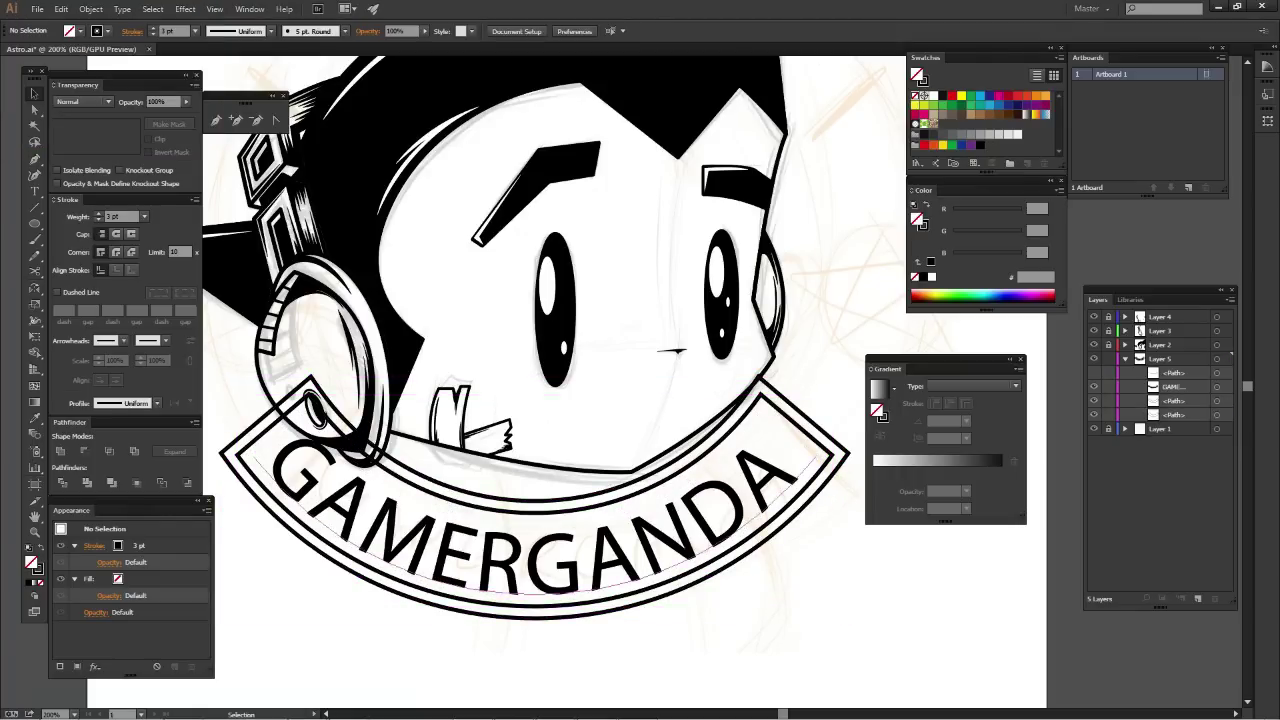
click(290, 412)
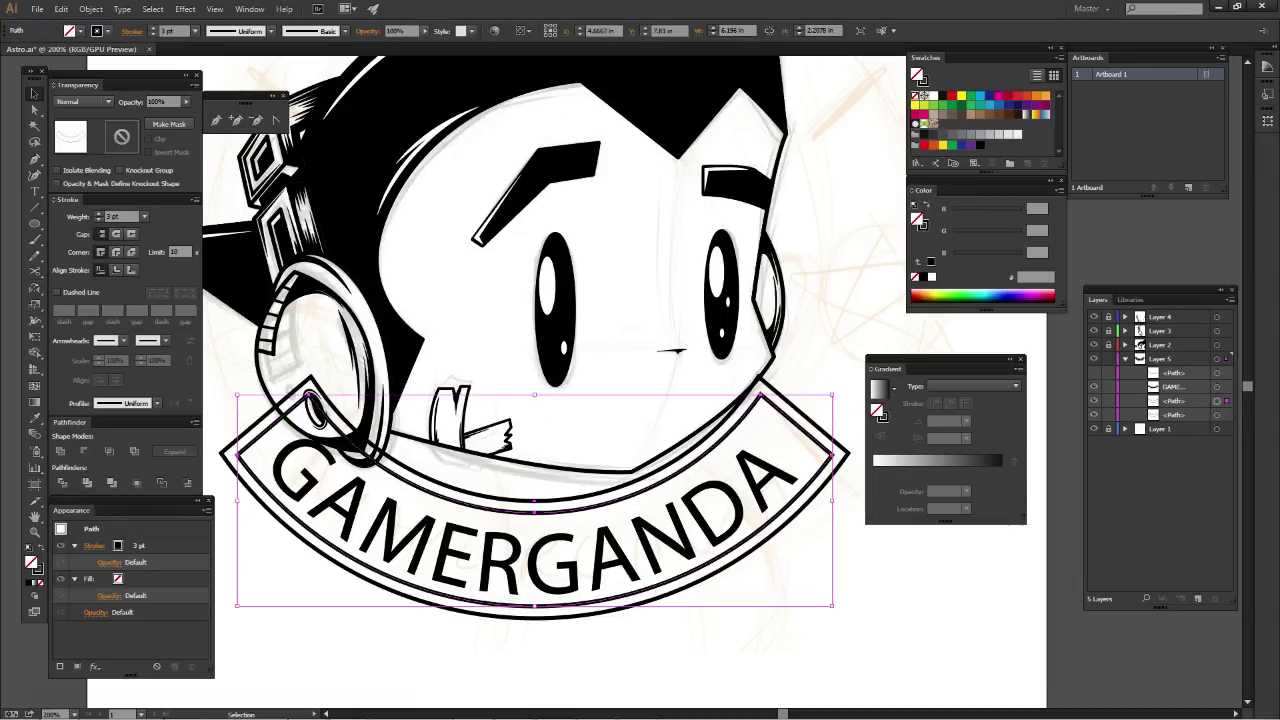
click(925, 97)
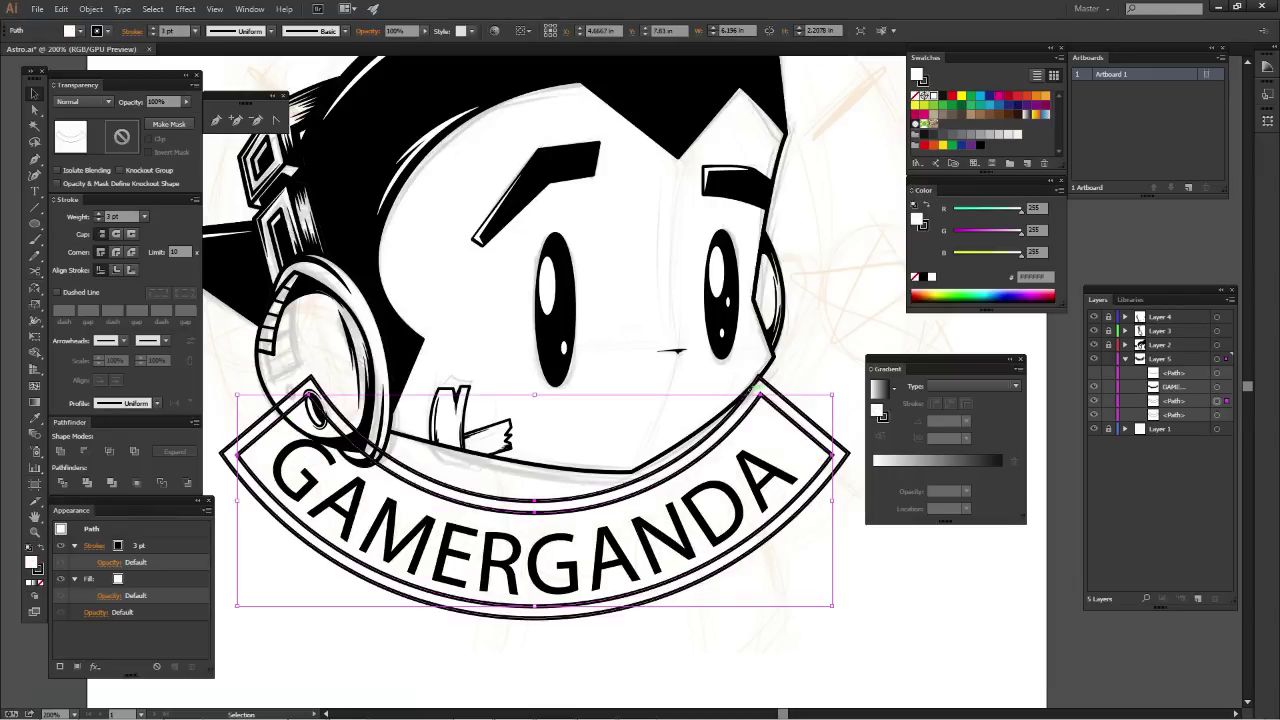
key(ctrl+shift+a)
click(847, 457)
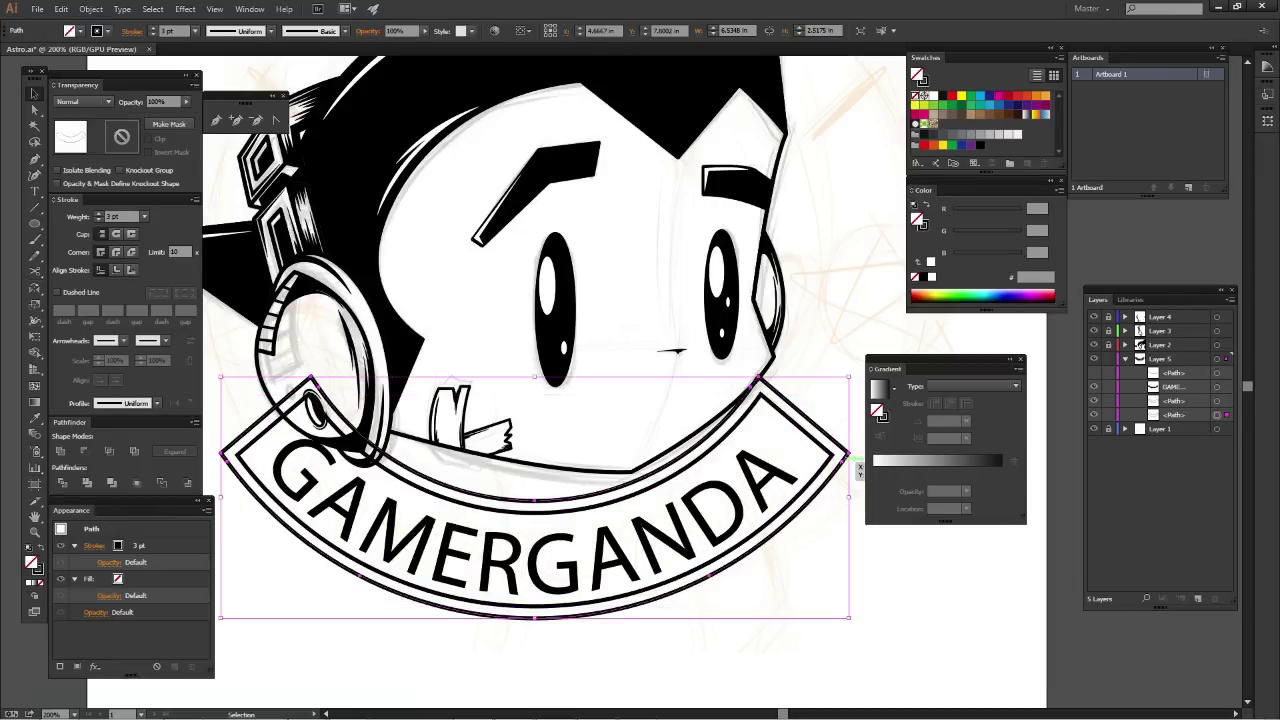
click(932, 96)
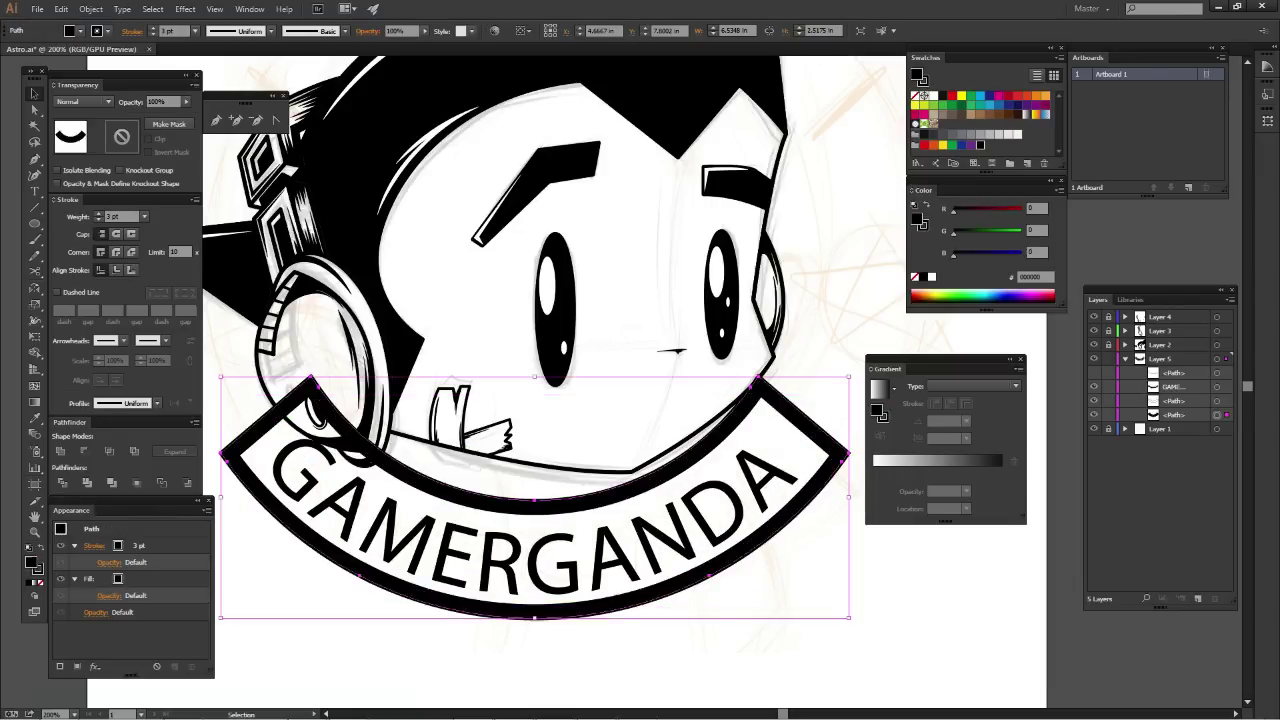
key(ctrl+shift+a)
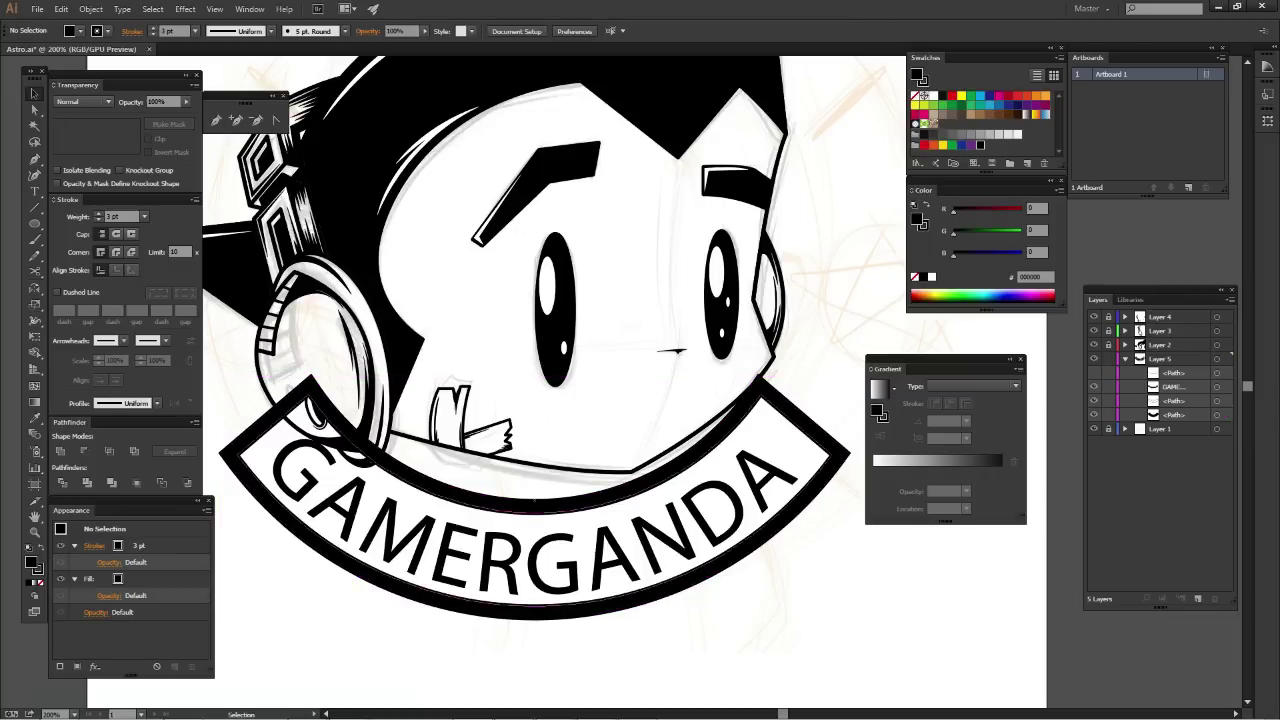
key(ctrl+minus)
key(ctrl+minus)
key(ctrl+minus)
key(ctrl+minus)
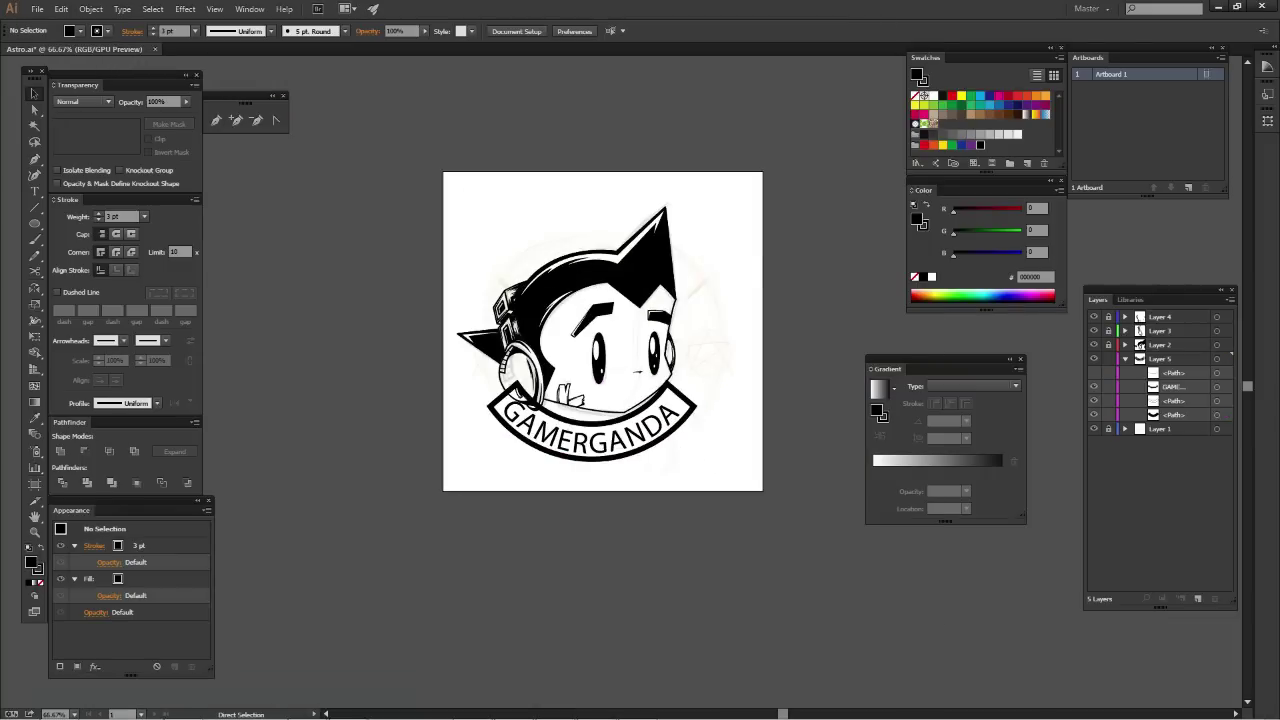
Select the banner text and both banner paths, then copy and Paste in Front
key(ctrl+plus)
key(ctrl+plus)
key(ctrl+plus)
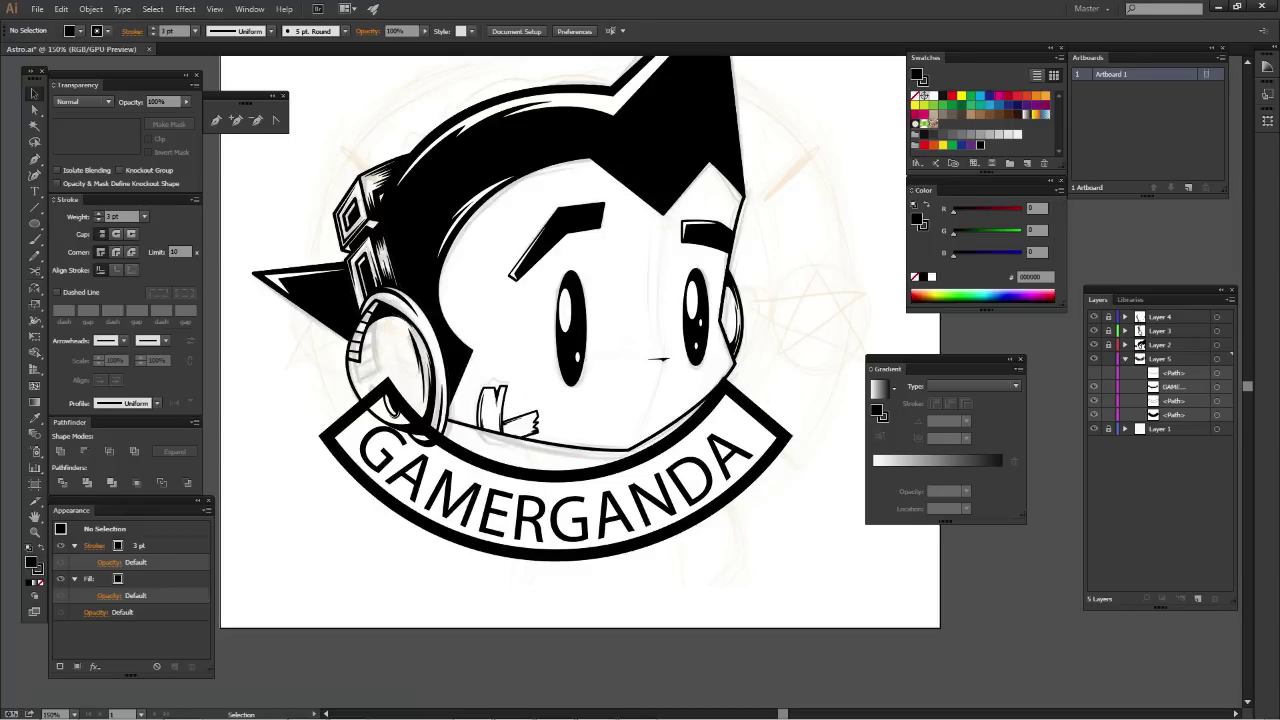
key(a)
key(v)
drag(781, 572, 569, 438)
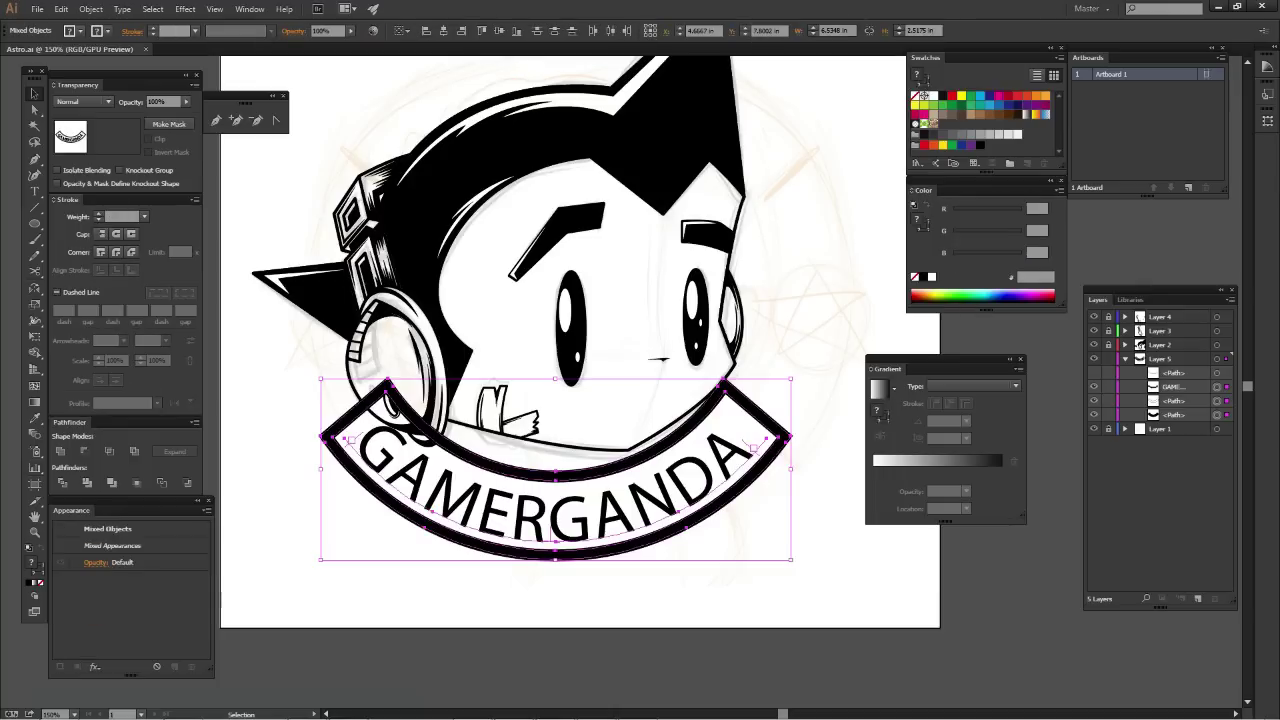
key(a)
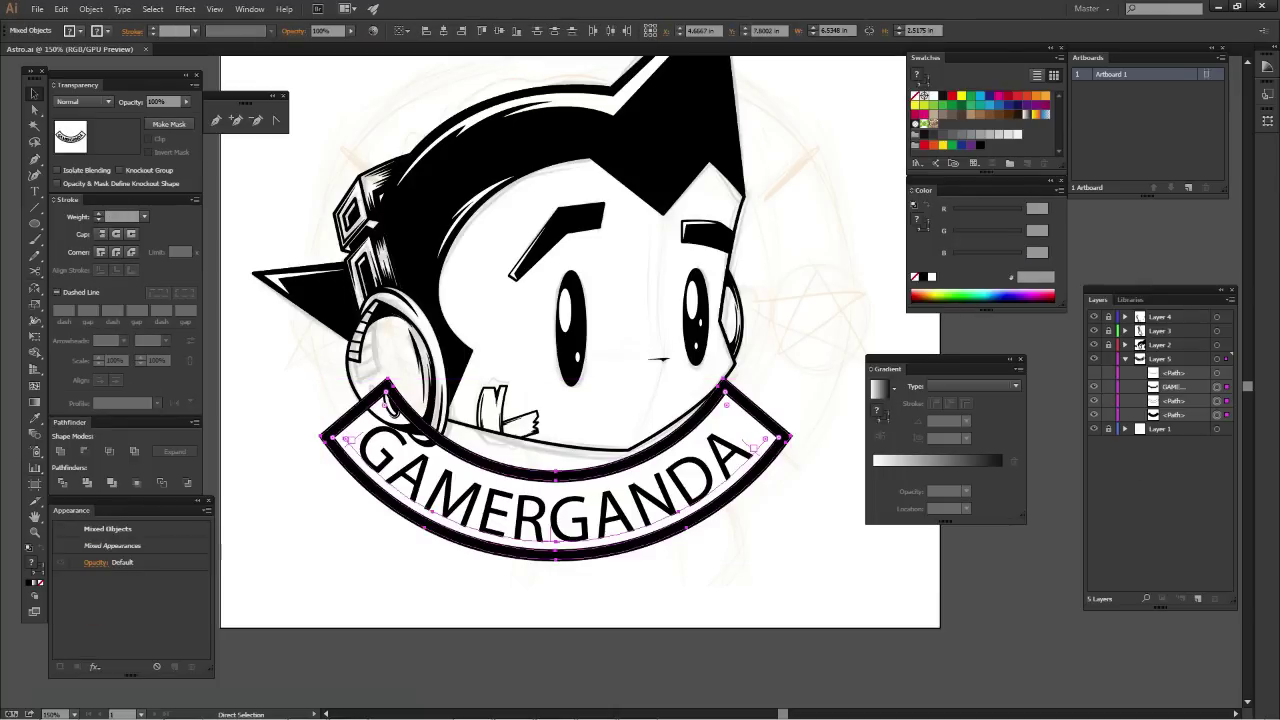
key(v)
key(ctrl+c)
key(ctrl+f)
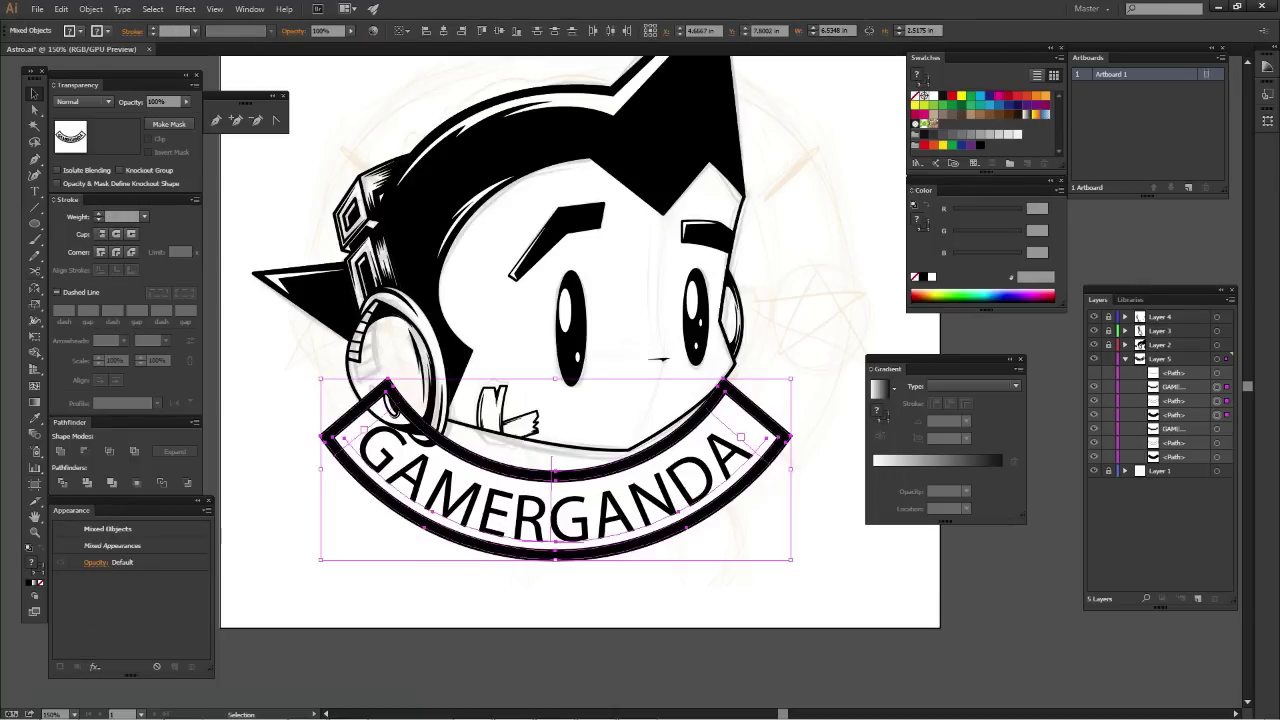
Rotate the banner copy 180° and move it over the top of the head
drag(790, 562, 571, 650)
drag(322, 448, 322, 448)
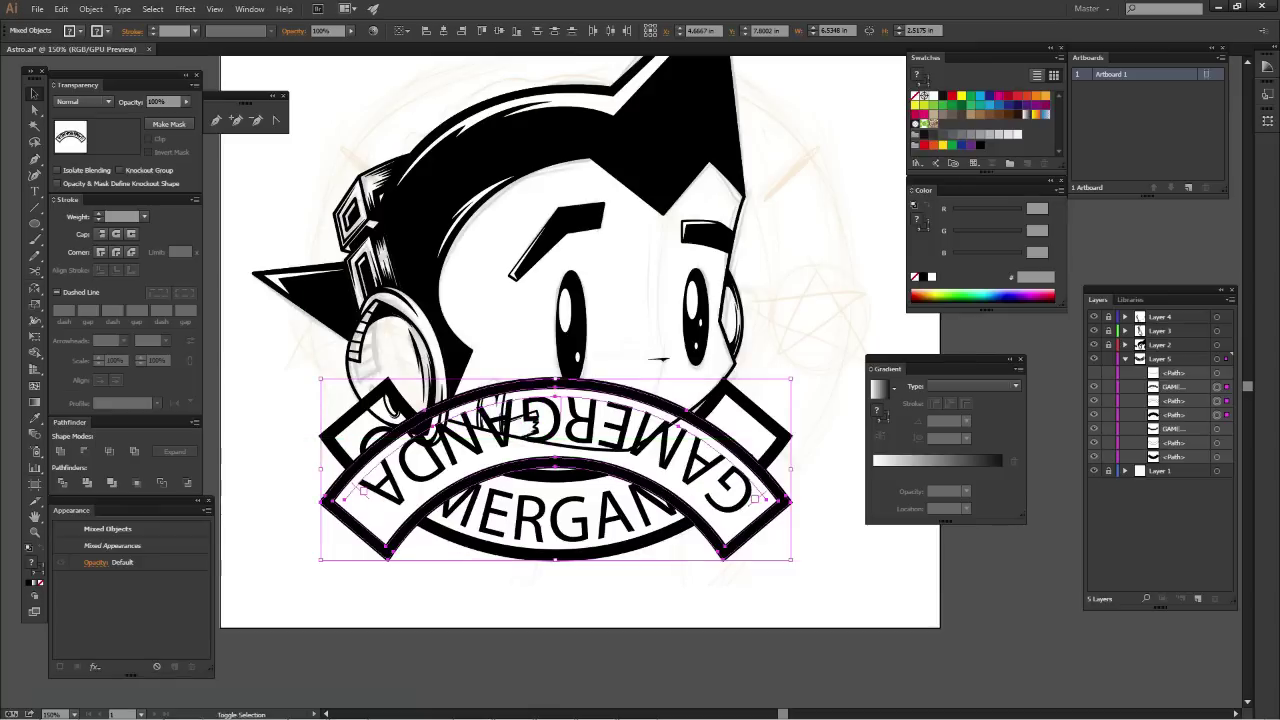
mouse_move(593, 389)
mouse_down()
mouse_move(620, 211)
mouse_move(600, 86)
mouse_up()
scroll(592, 150, up, 1)
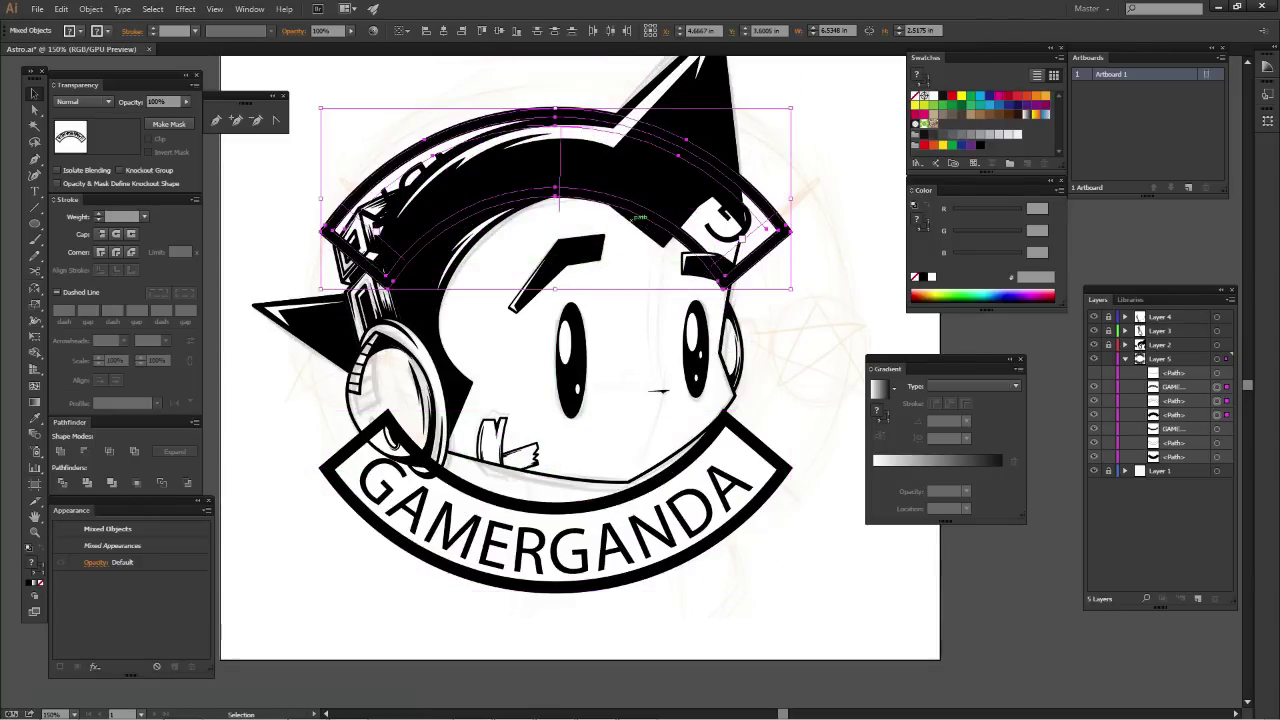
scroll(592, 170, up, 1)
scroll(592, 185, up, 2)
scroll(592, 197, up, 1)
mouse_move(597, 196)
mouse_down()
mouse_move(600, 145)
mouse_move(600, 188)
mouse_move(603, 170)
mouse_up()
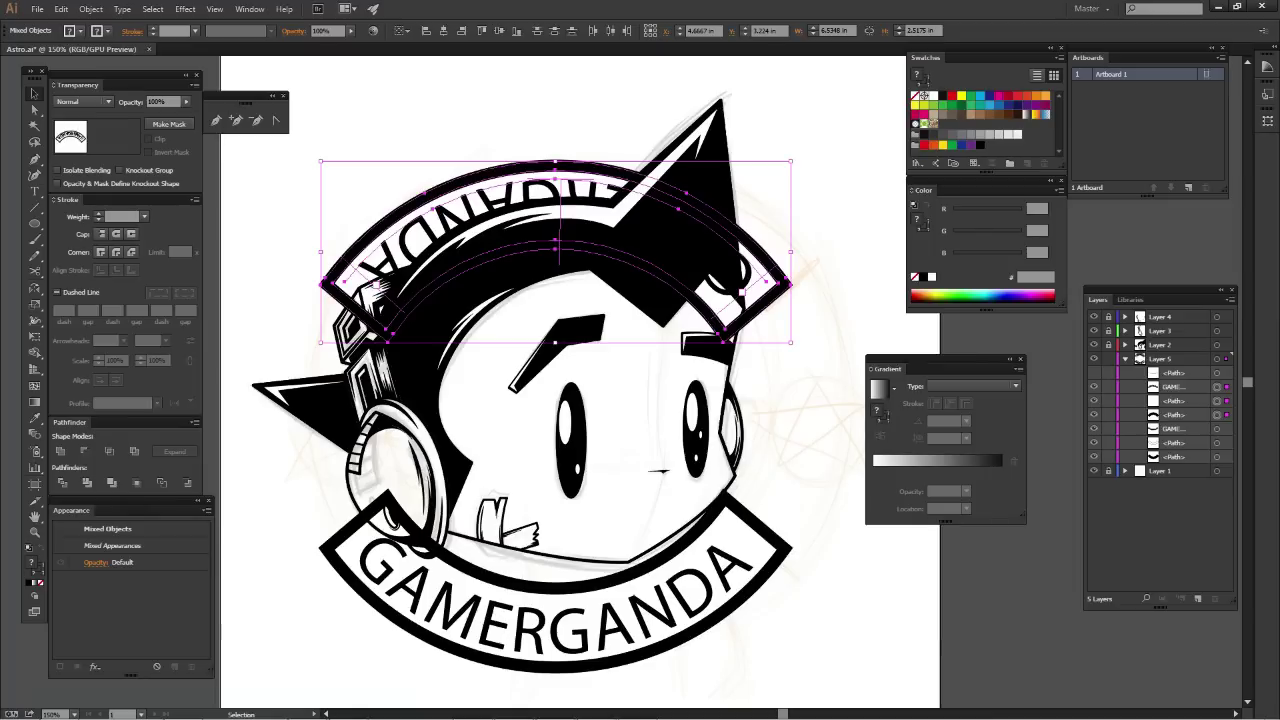
key(ctrl+shift+a)
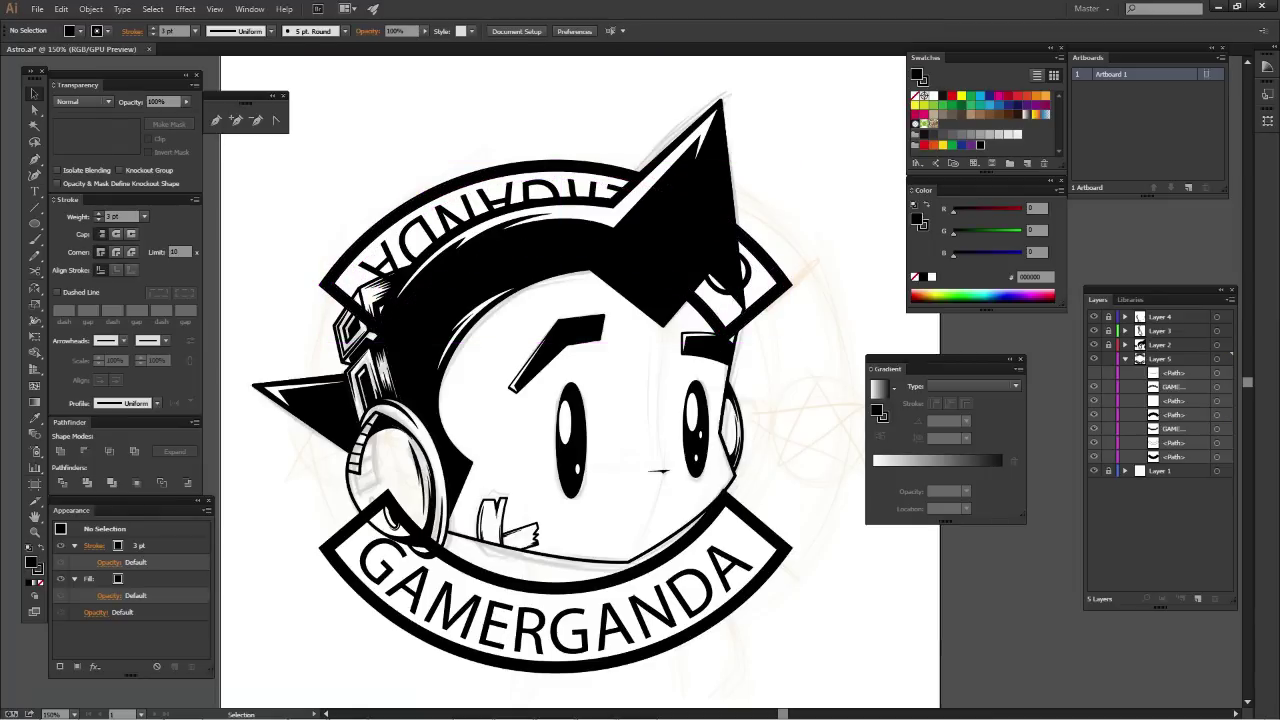
Draw a black star to the right of the head with the Star tool
drag(748, 472, 663, 474)
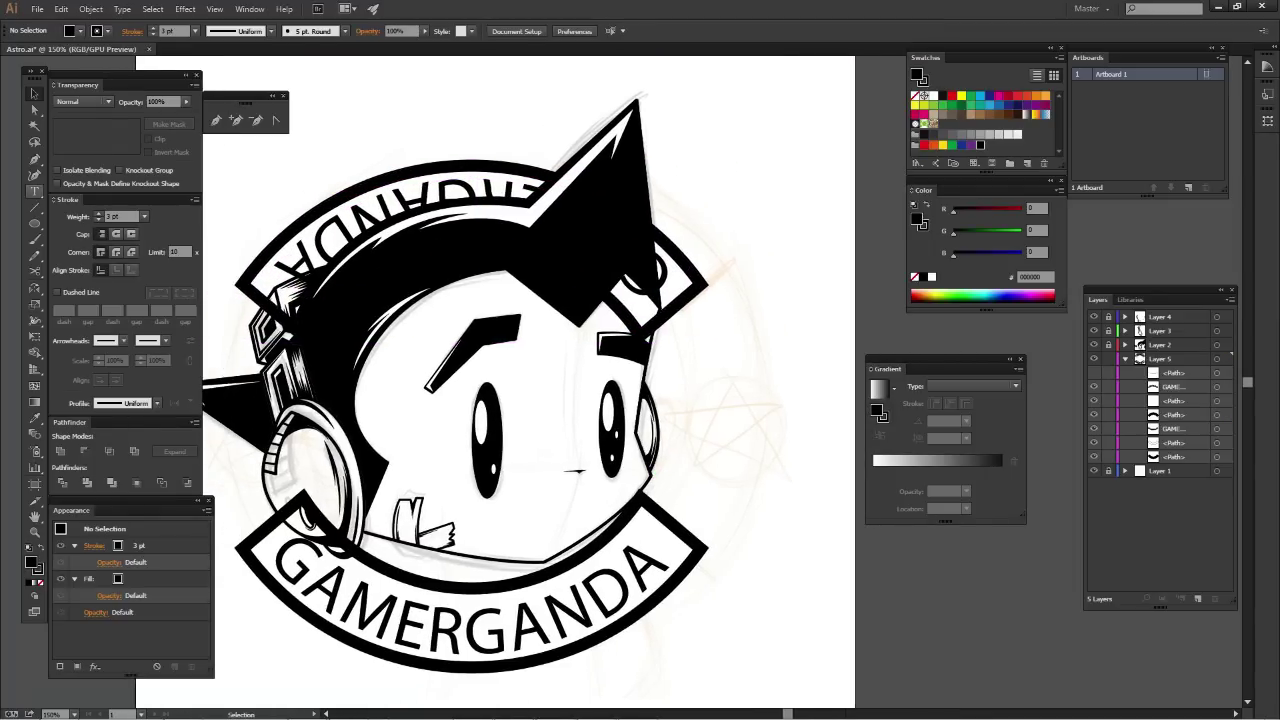
key(t)
mouse_move(35, 223)
mouse_down()
mouse_move(90, 255)
mouse_move(90, 287)
mouse_up()
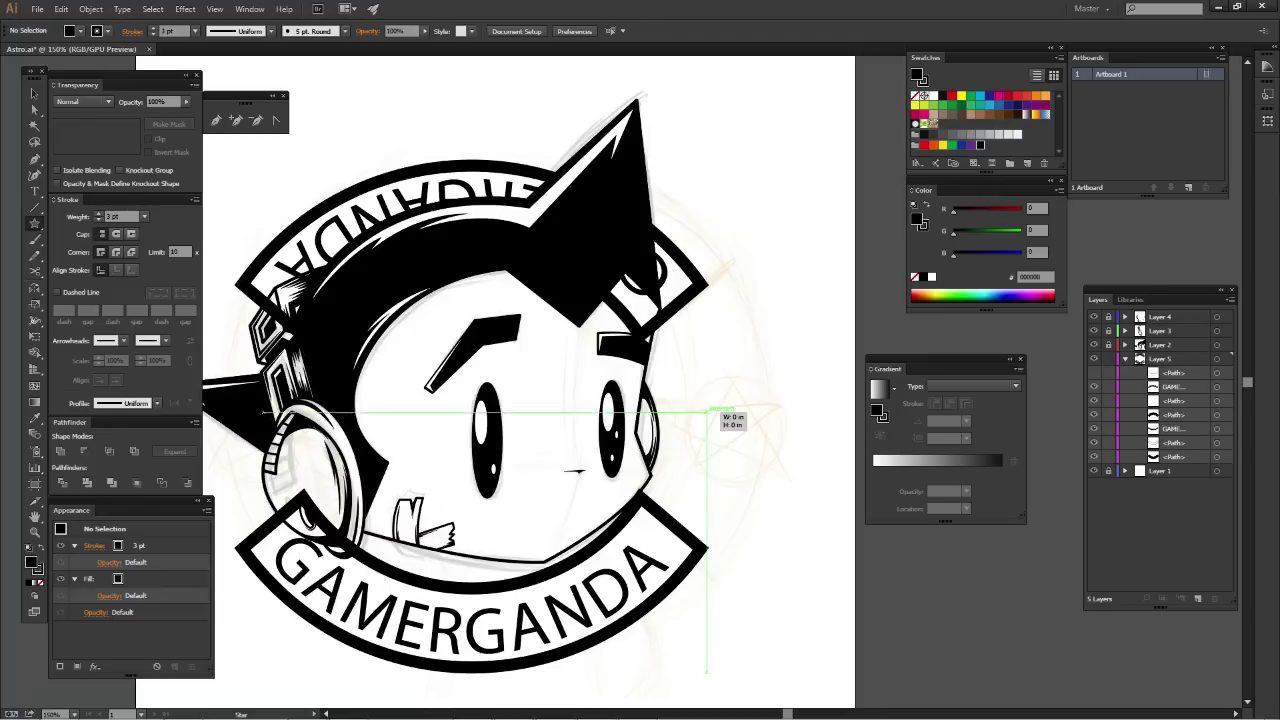
drag(706, 410, 746, 447)
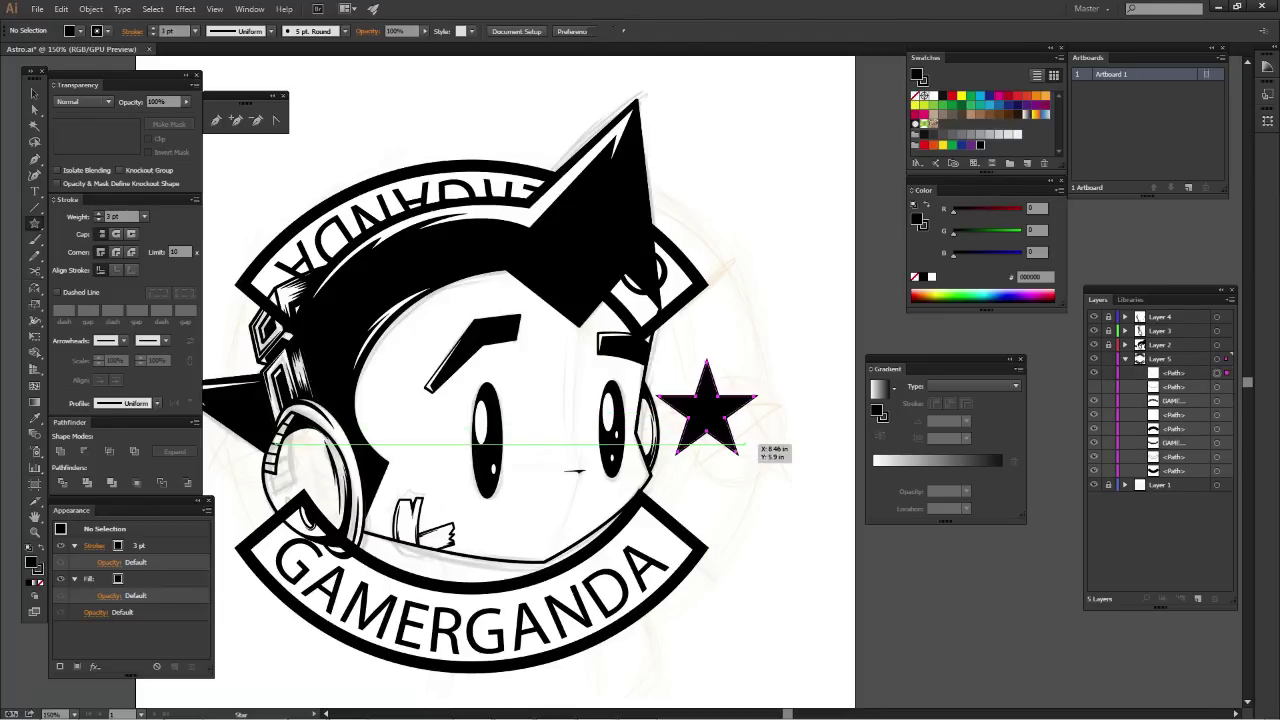
key(ctrl+shift+a)
Alt-drag a star copy to the left headphone and send it backward behind it
drag(578, 470, 707, 457)
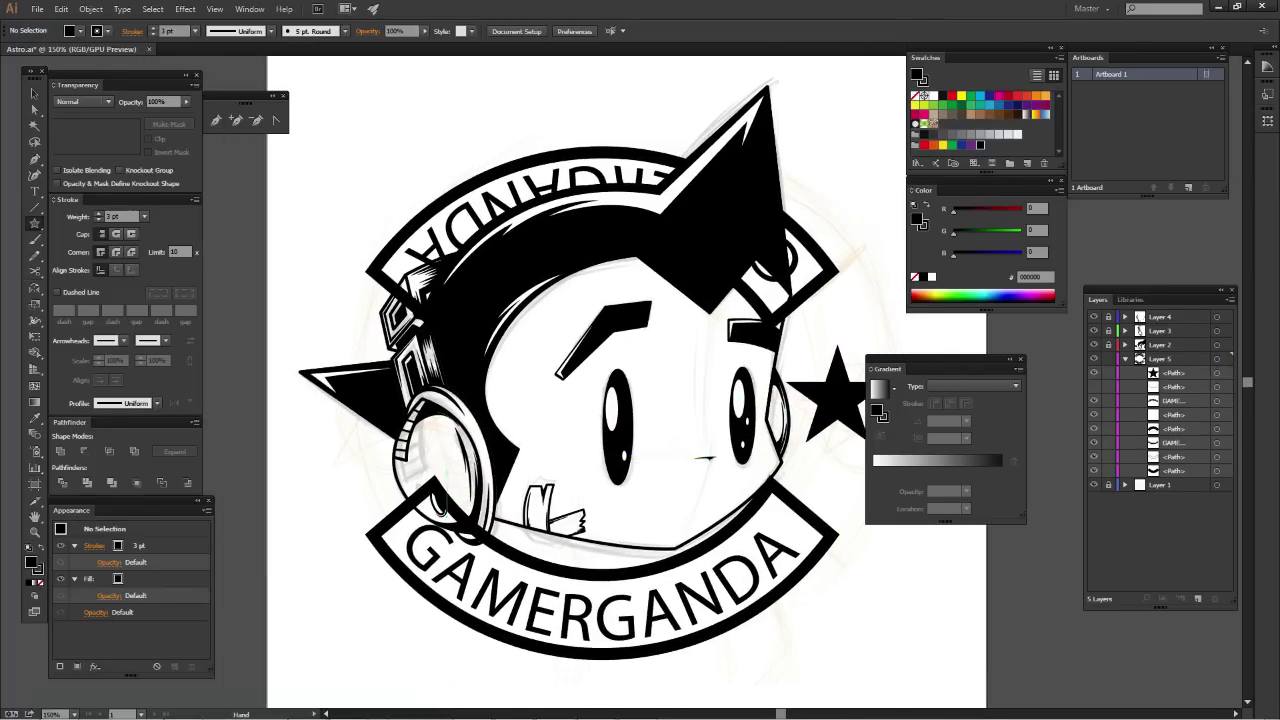
key(v)
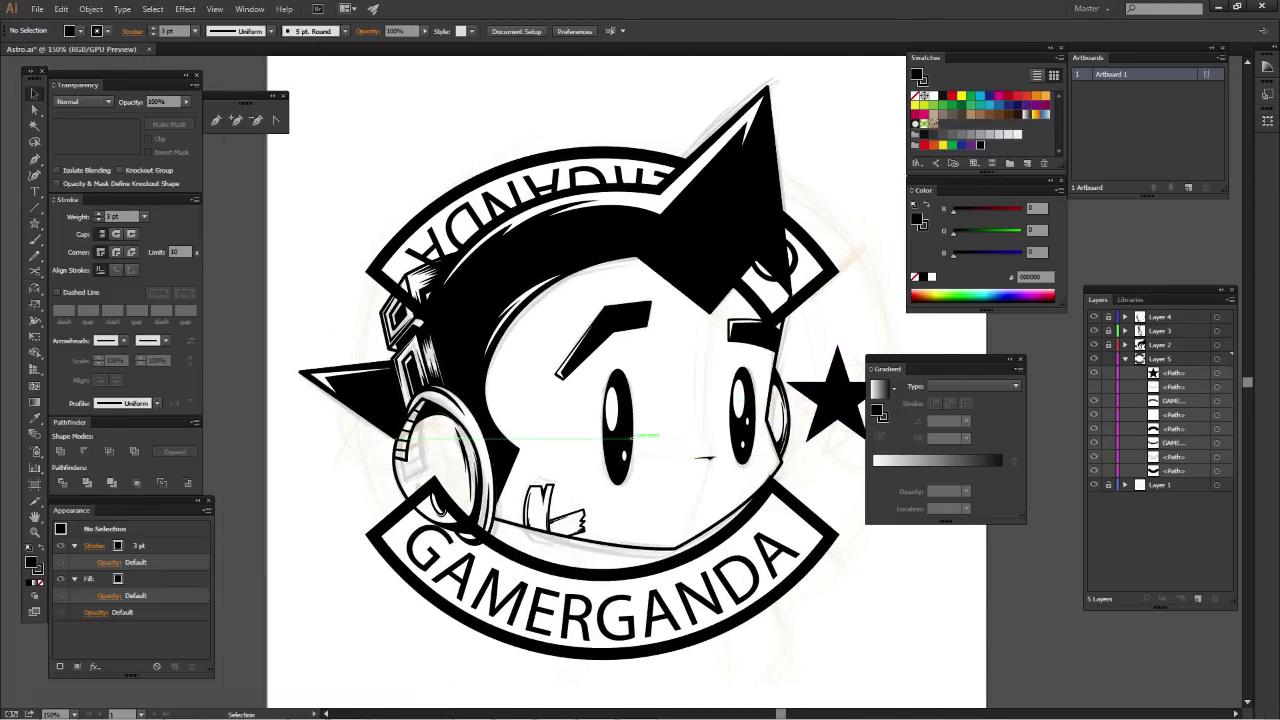
drag(637, 434, 617, 440)
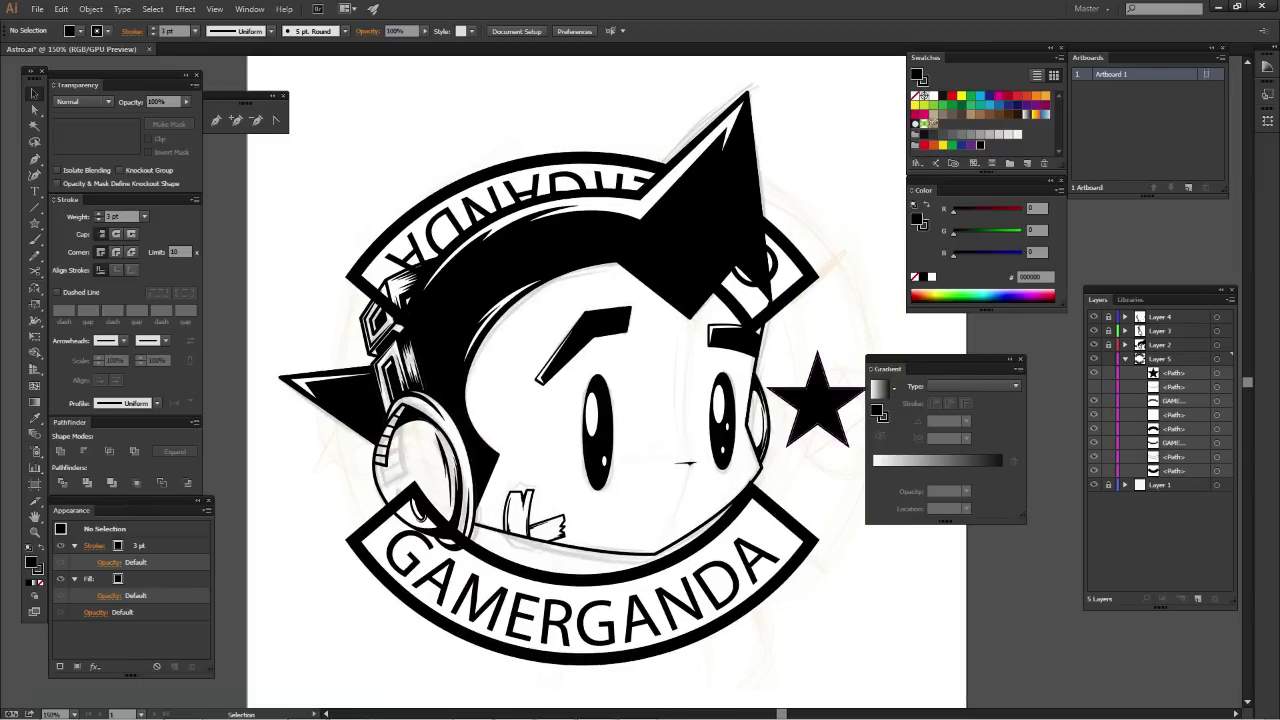
drag(818, 405, 352, 425)
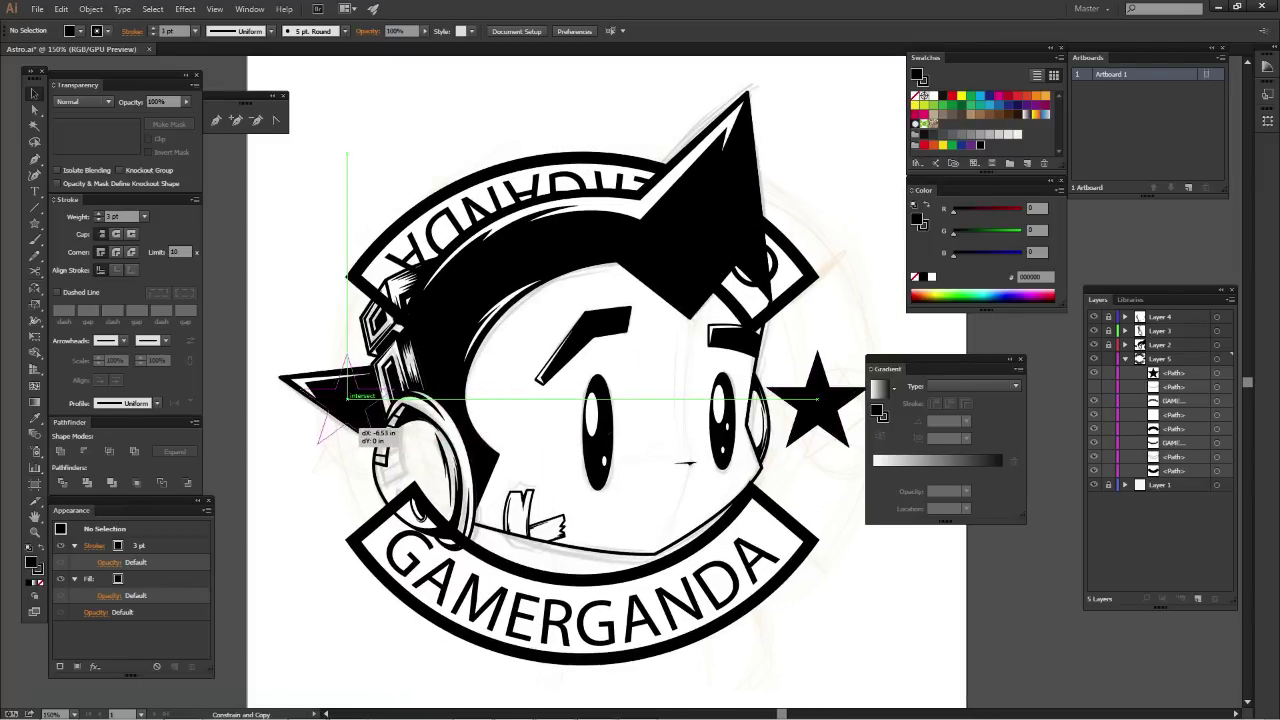
drag(352, 425, 350, 423)
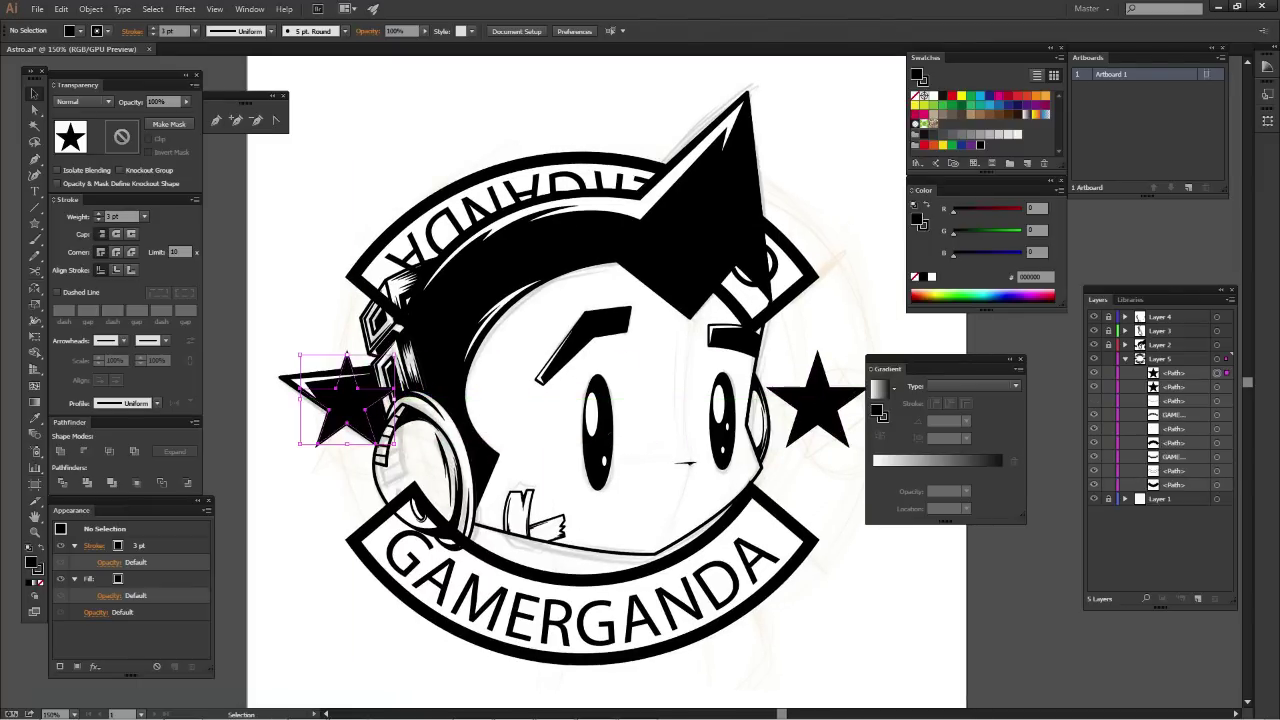
key(ctrl+shift+bracketleft)
key(ctrl+shift+a)
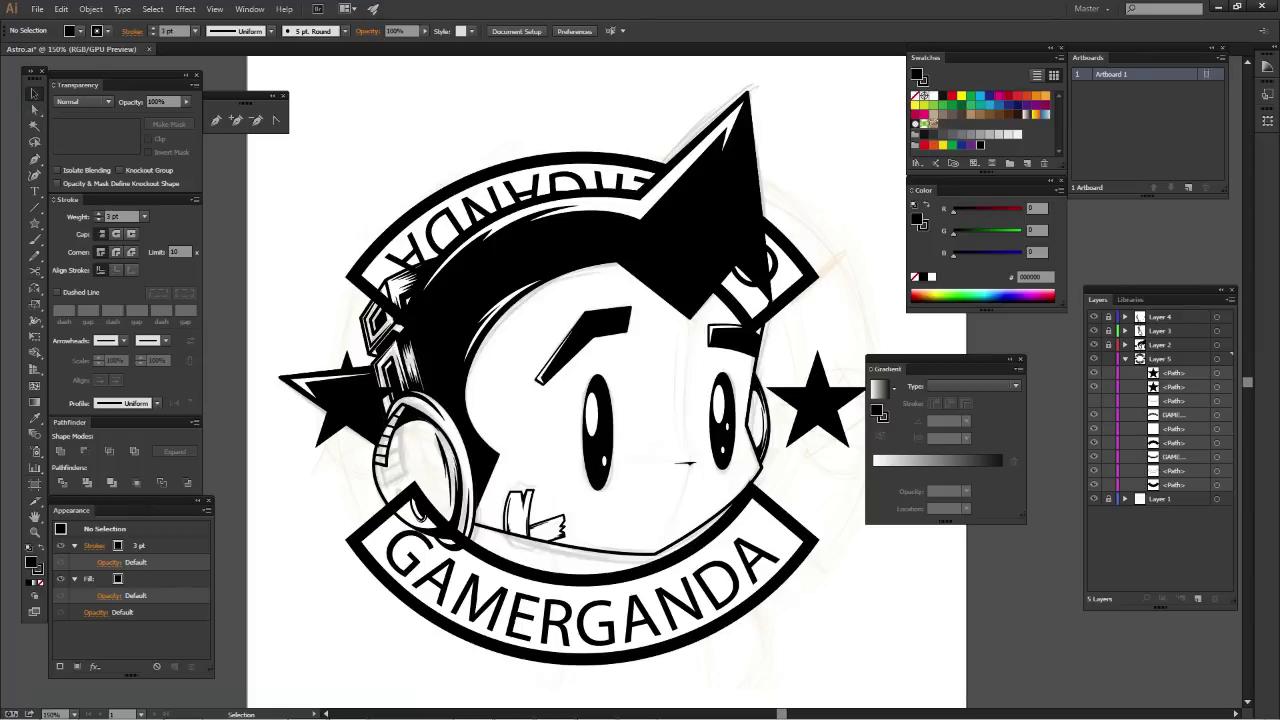
Collapse Layer 5, toggle the sketch layer, and select the head artwork on Layer 2
scroll(606, 380, down, 2)
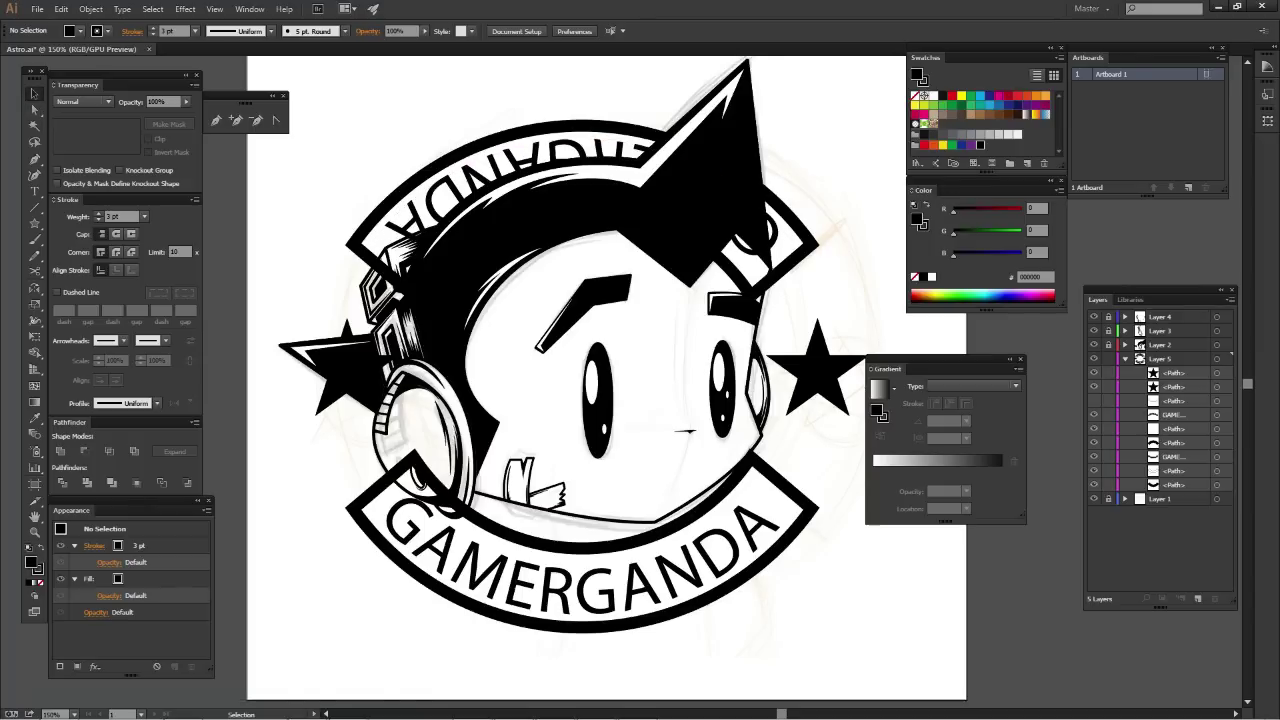
scroll(606, 380, down, 3)
scroll(606, 380, up, 2)
scroll(606, 380, up, 2)
click(1125, 358)
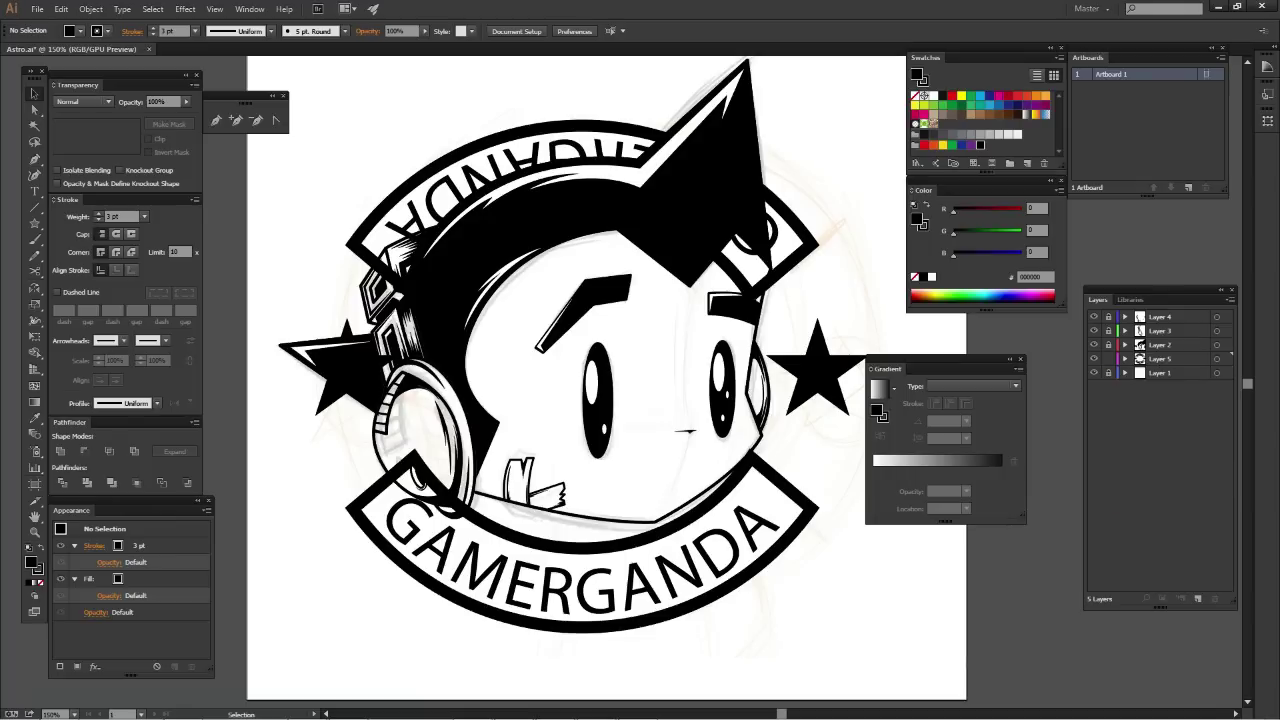
click(1093, 372)
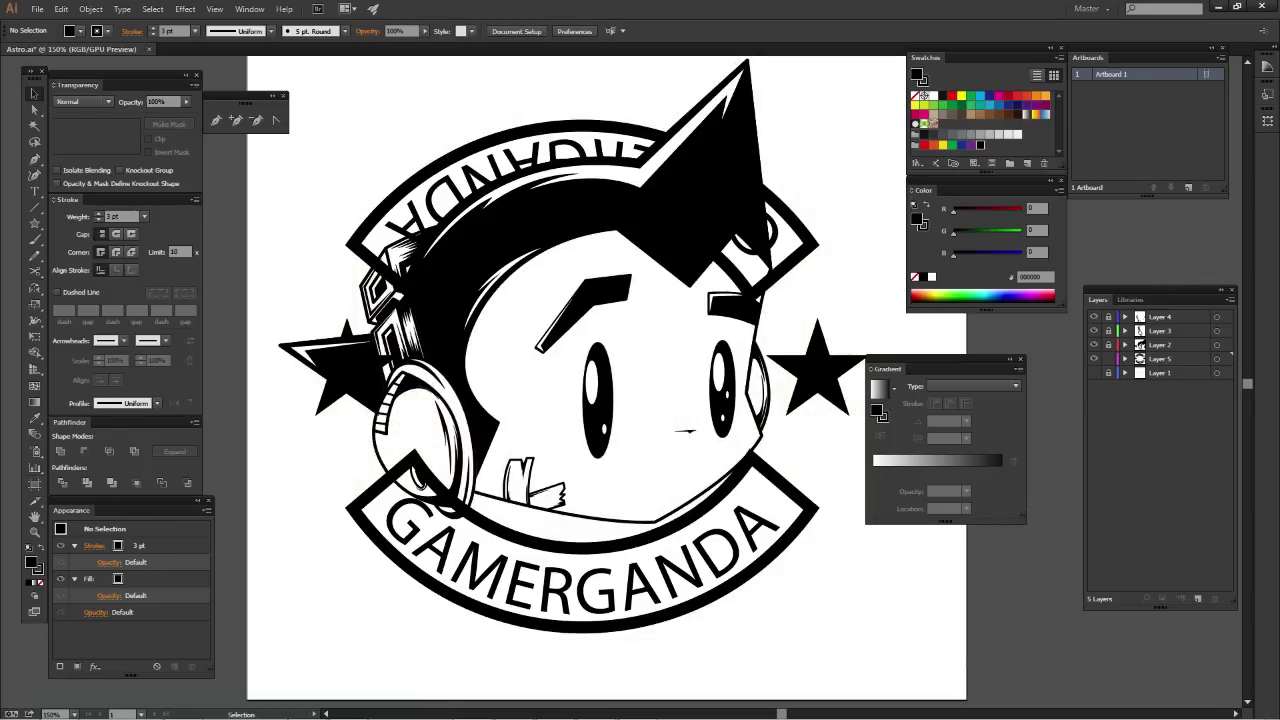
click(1093, 372)
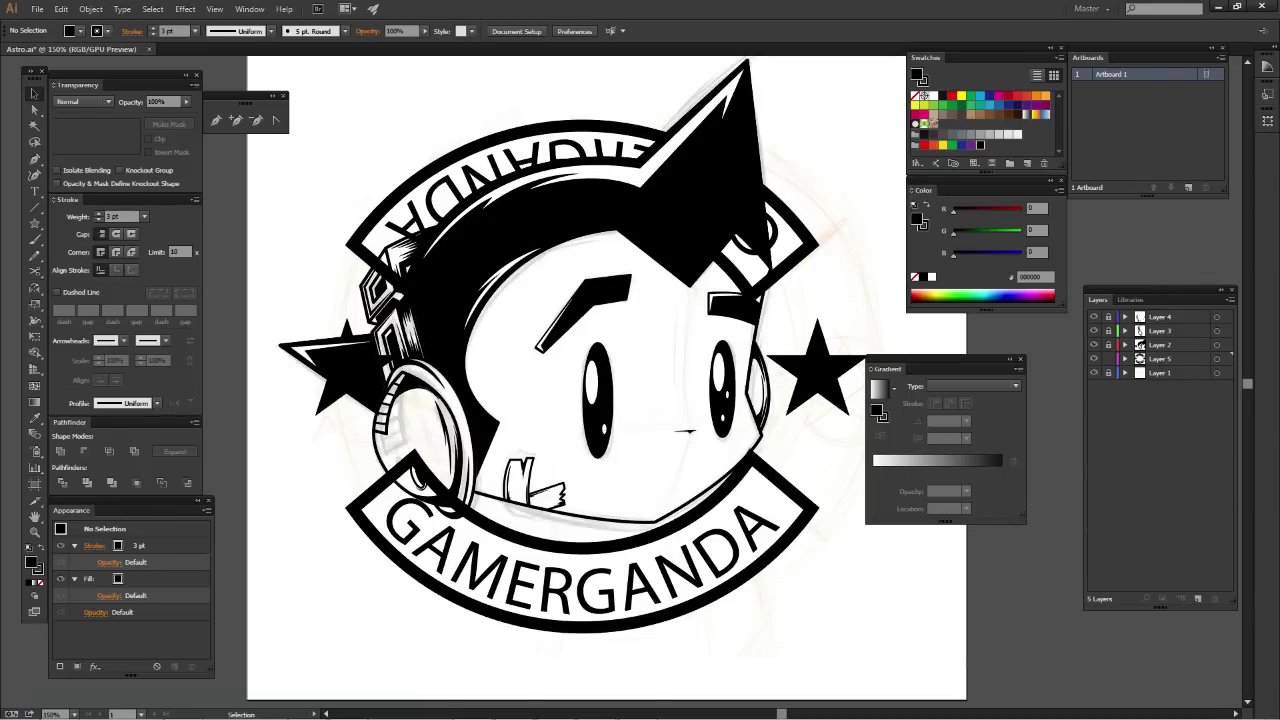
click(1093, 344)
click(1216, 344)
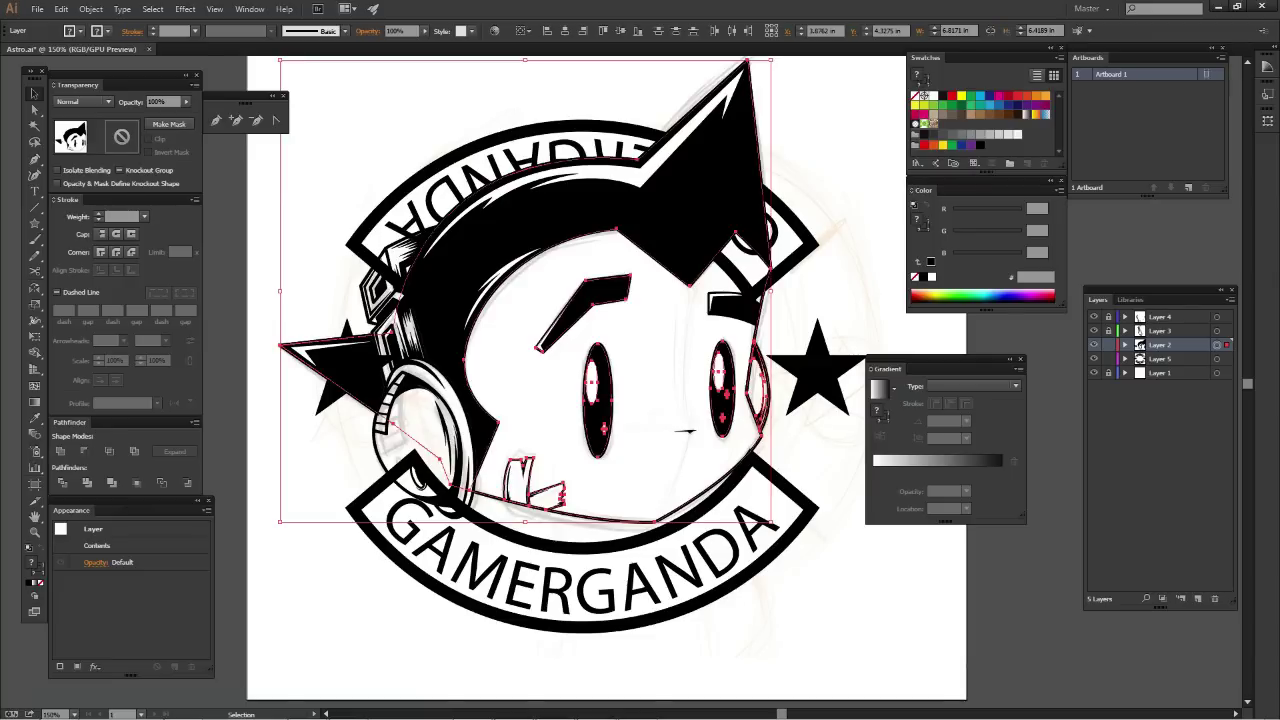
key(Delete)
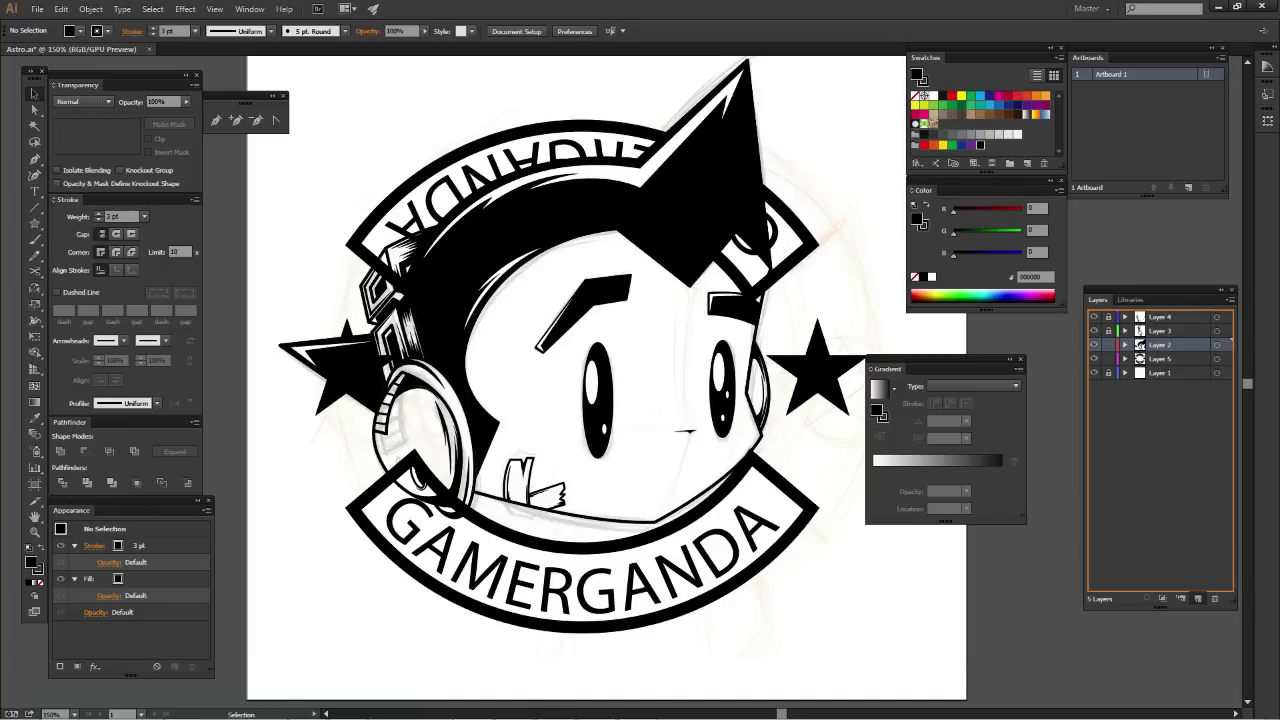
Duplicate Layer 2 as a hidden backup, unite its artwork, and hide Layer 4
drag(1160, 344, 1181, 598)
click(1093, 344)
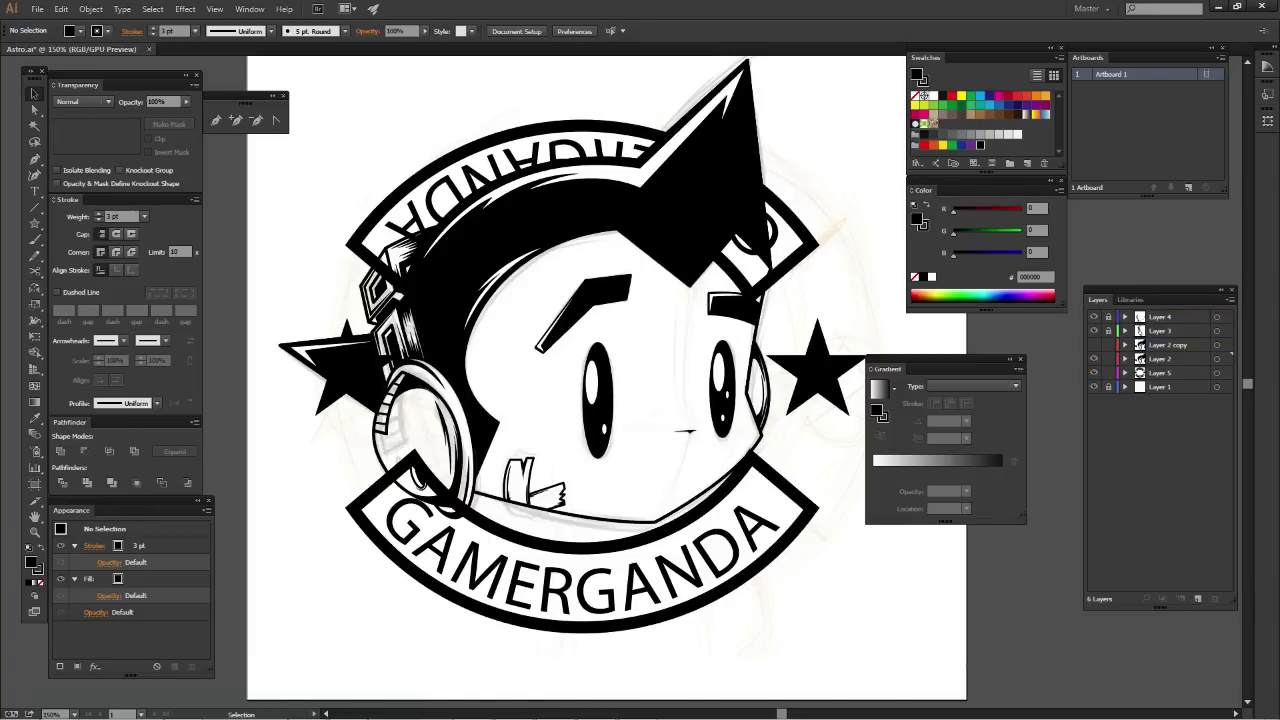
click(1228, 358)
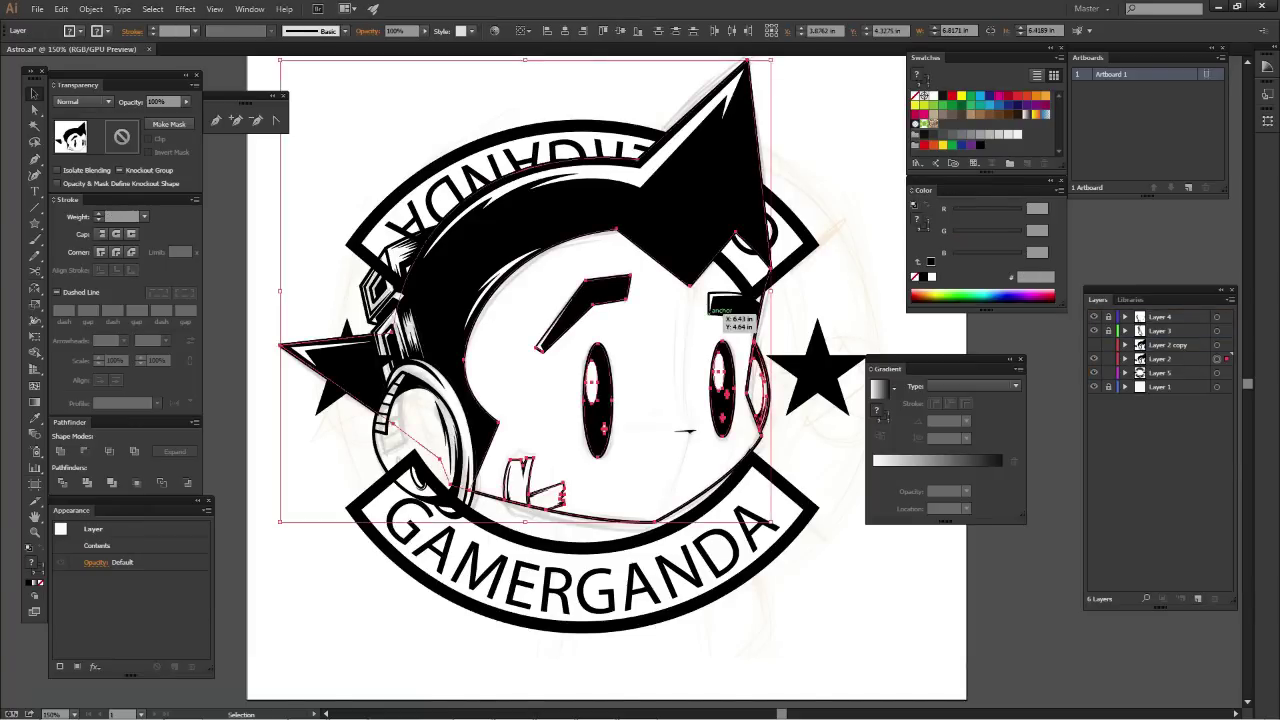
click(60, 451)
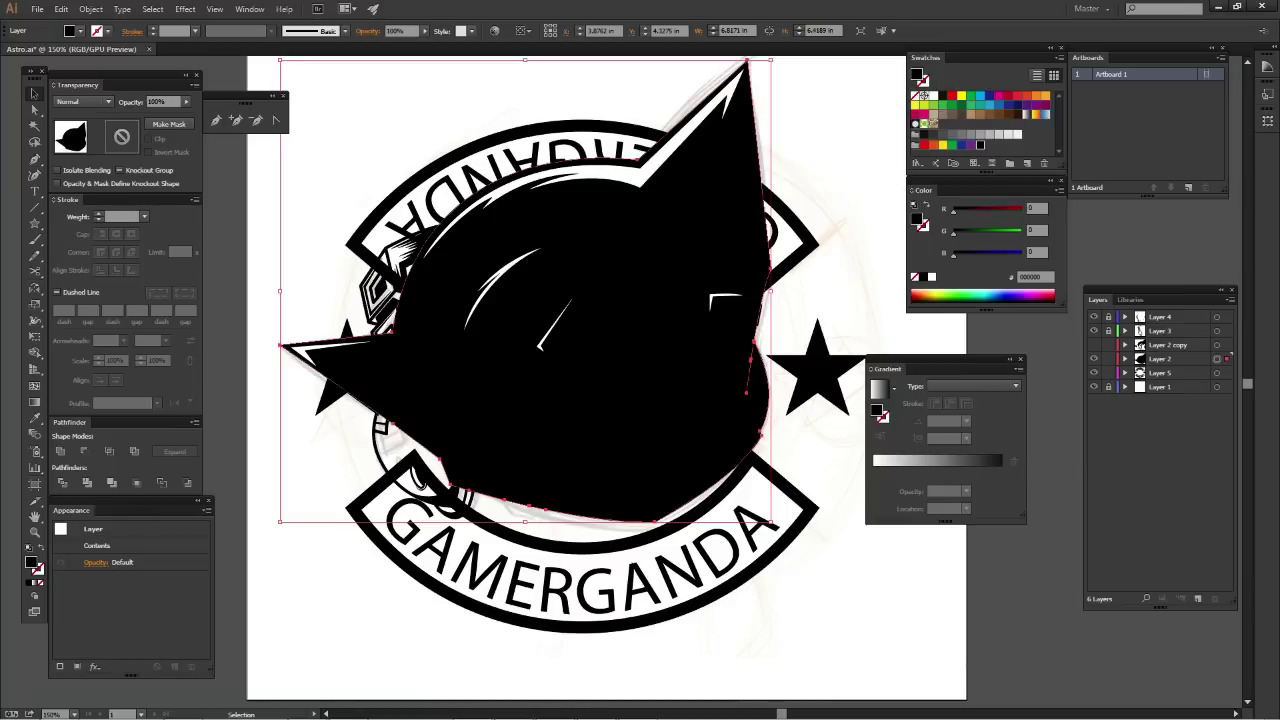
click(1093, 316)
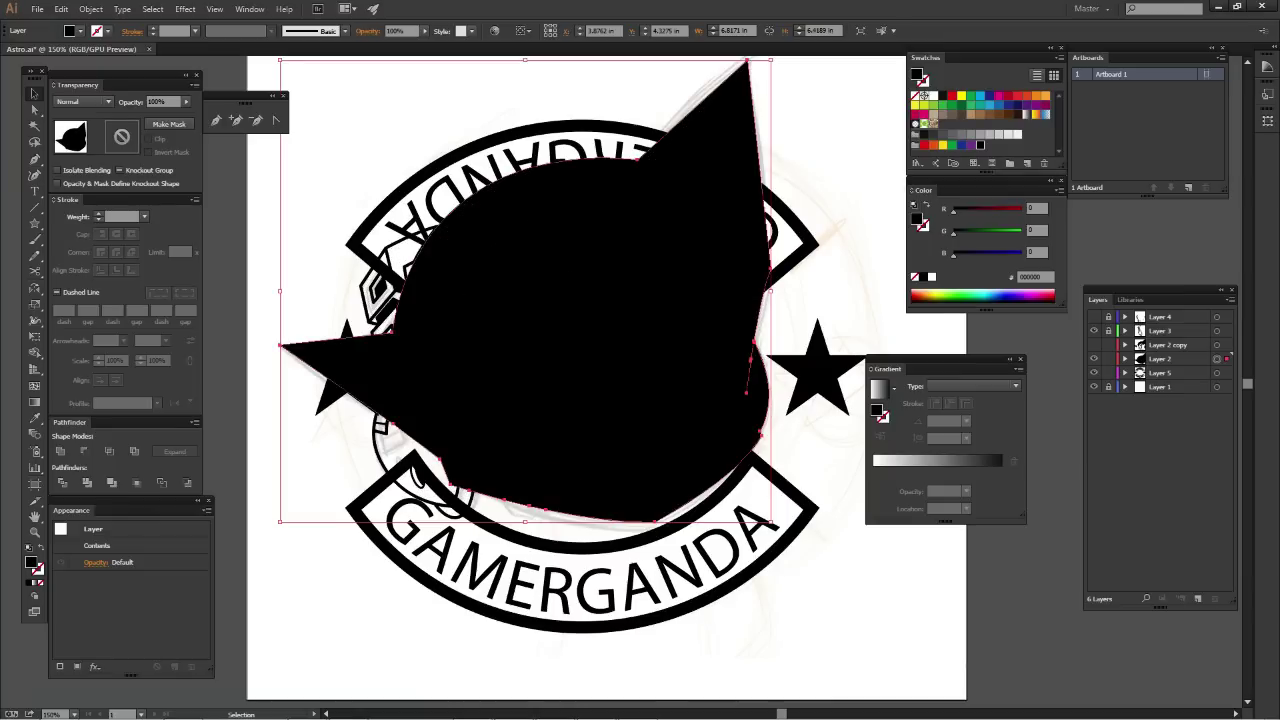
Hide the black head shape, then duplicate Layer 3 as a backup and hide the copy
key(Delete)
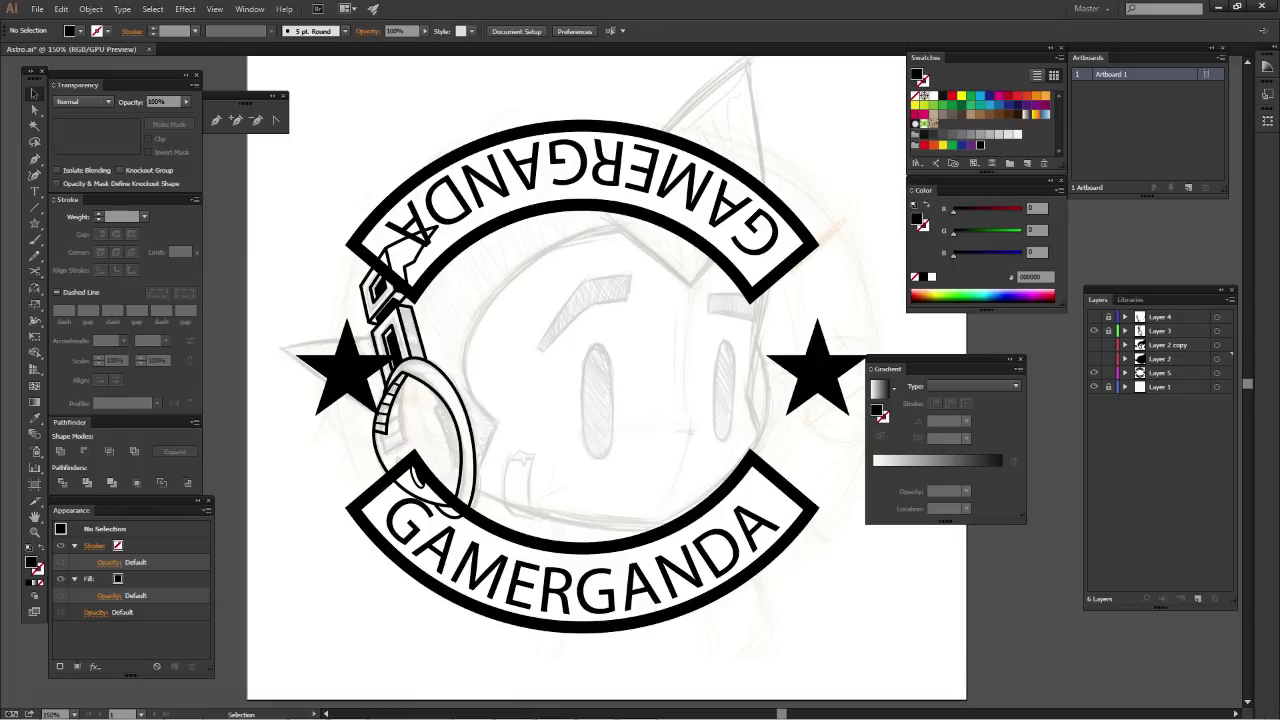
click(1093, 316)
drag(1160, 330, 1198, 598)
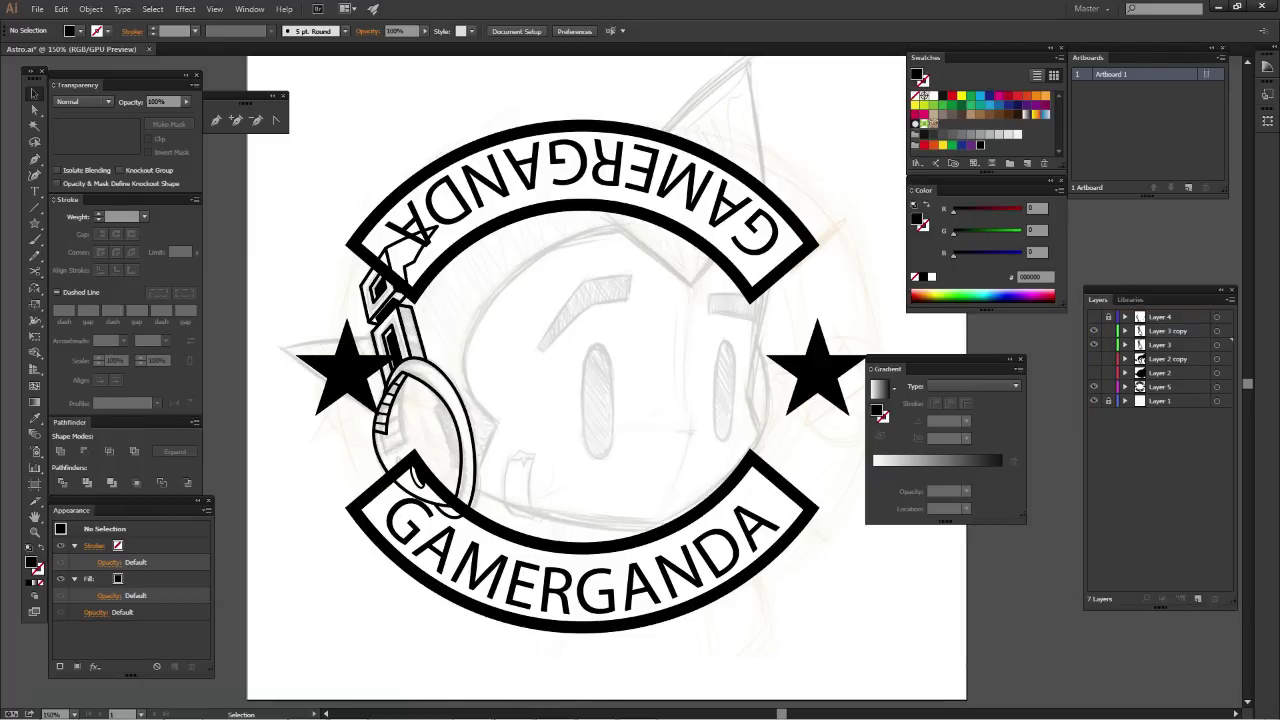
click(1093, 330)
Unite the headphone paths, move them to Layer 2 and unite them with the head
click(1216, 344)
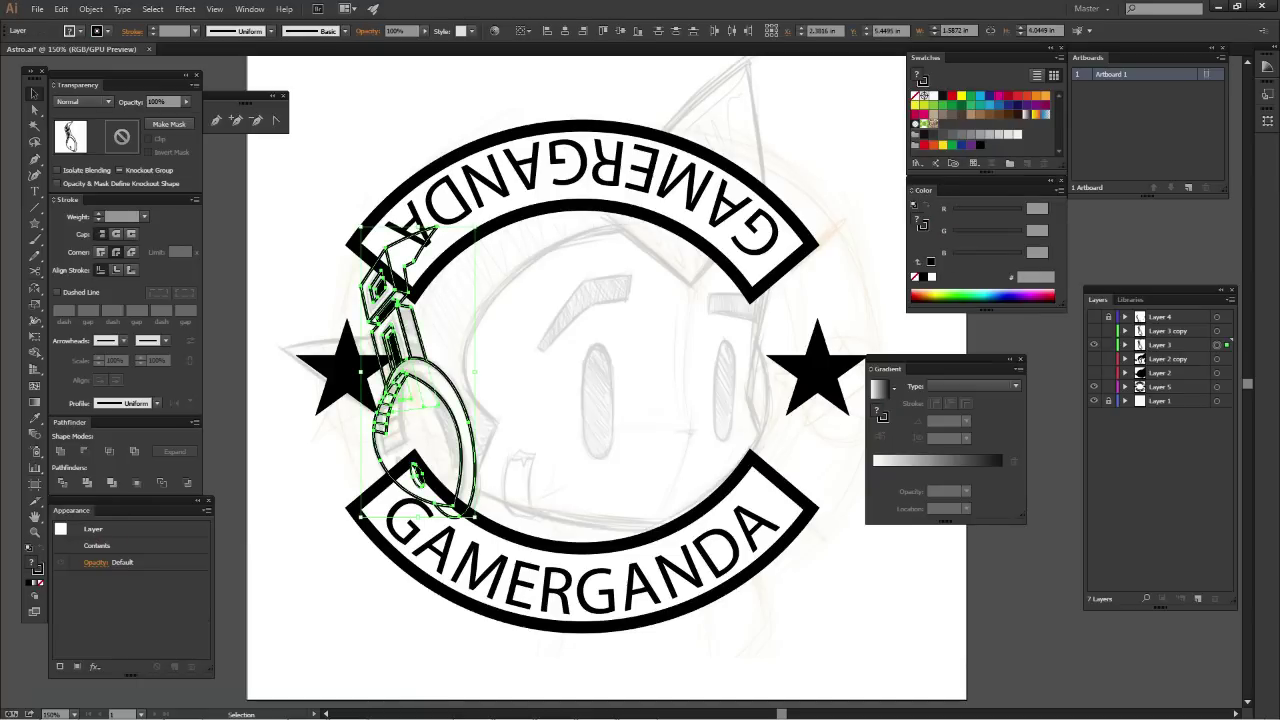
click(60, 451)
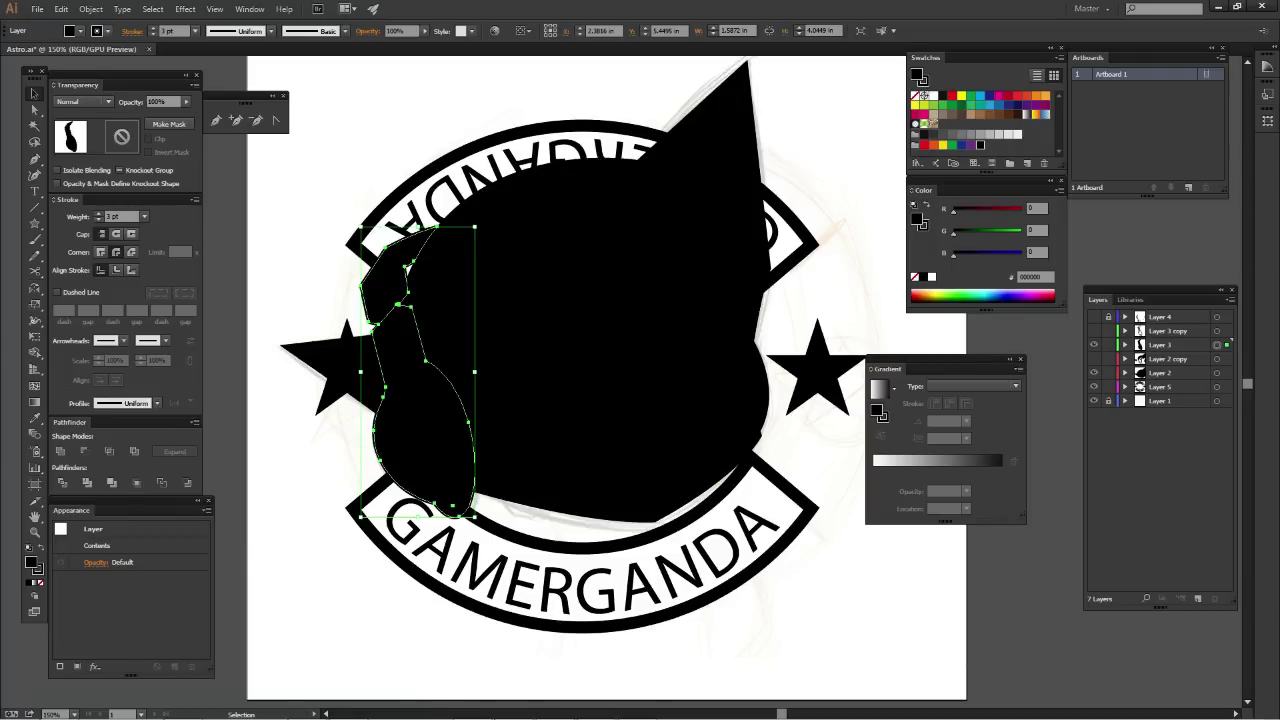
drag(1227, 344, 1227, 372)
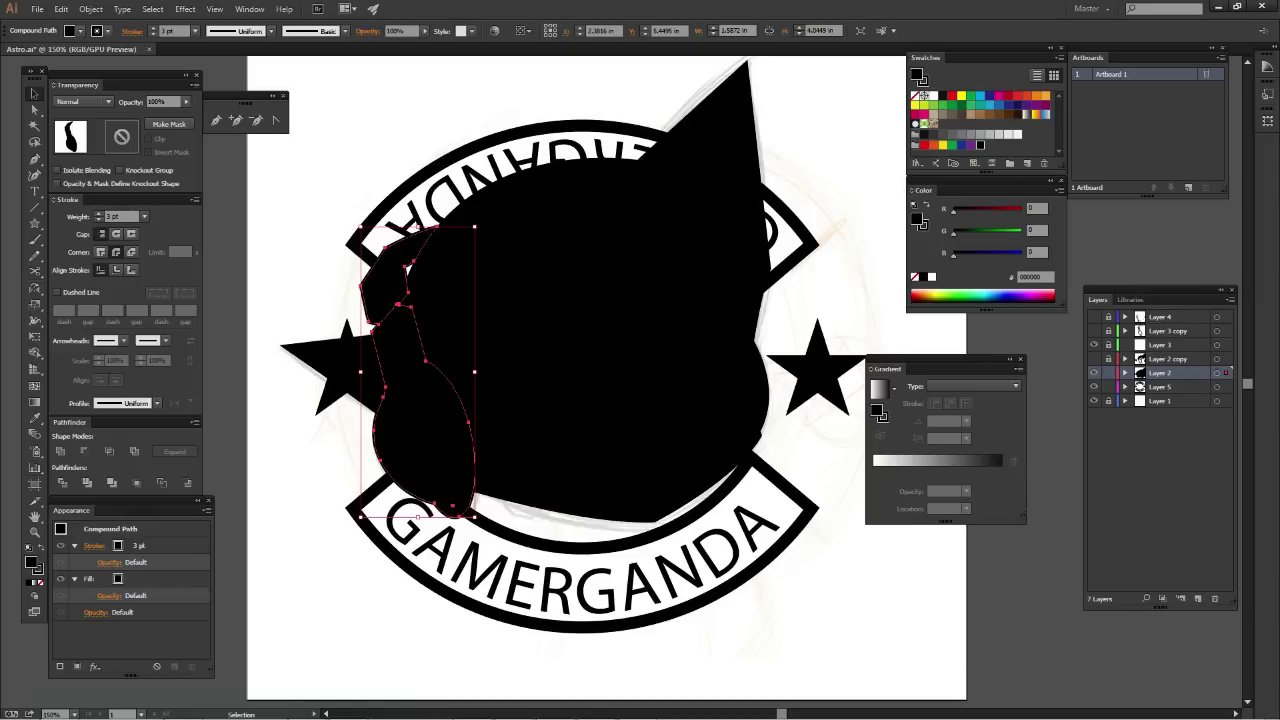
shift+click(560, 300)
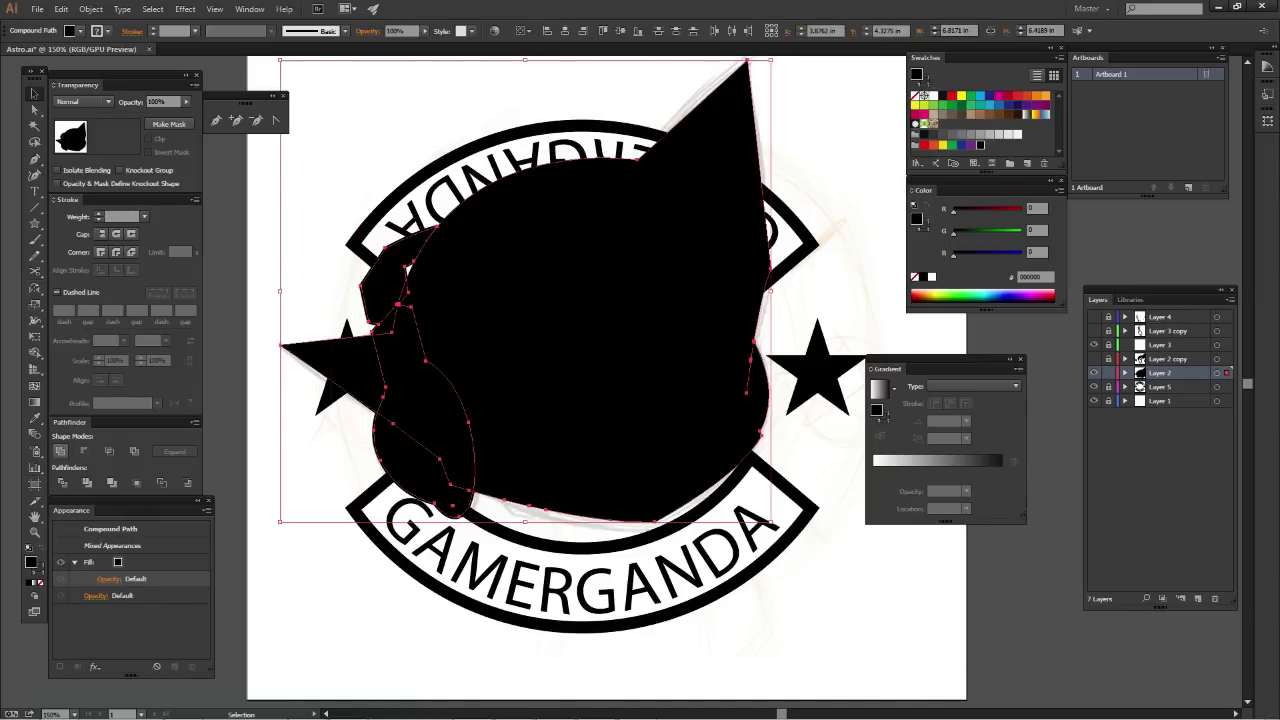
click(60, 451)
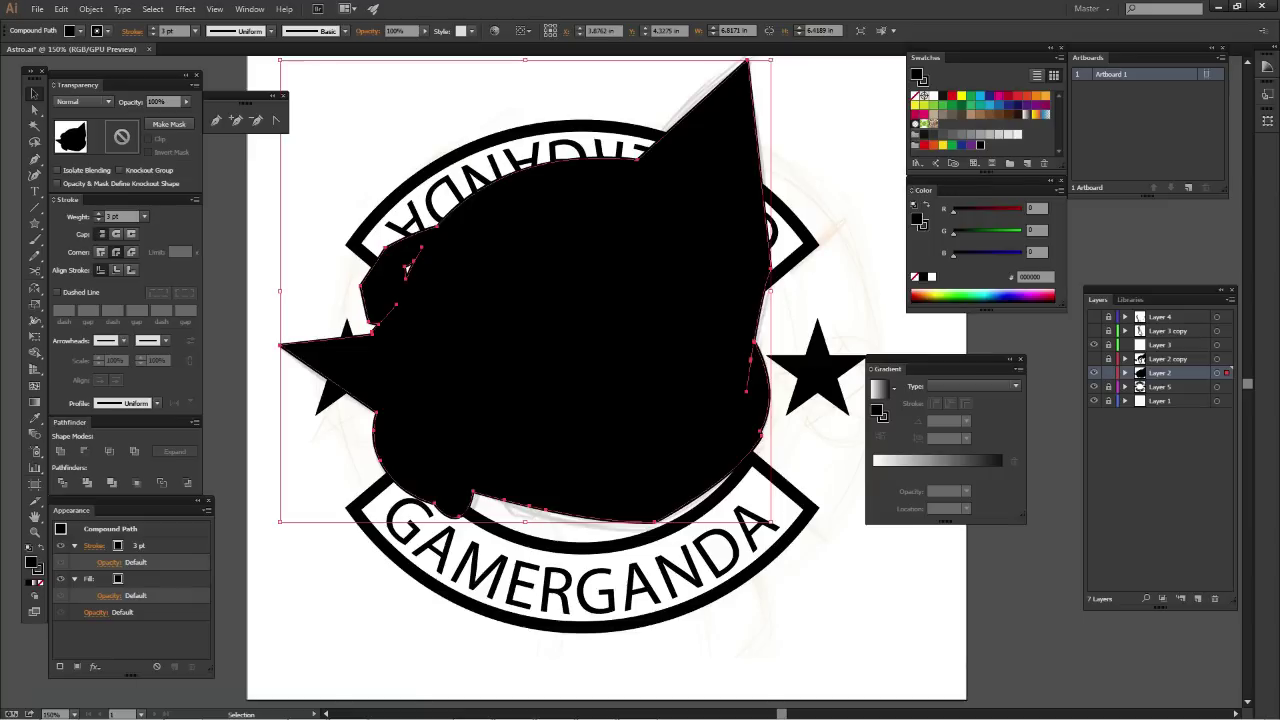
Inspect the combined silhouette's anchor points, then hide the silhouette
key(ctrl+shift+a)
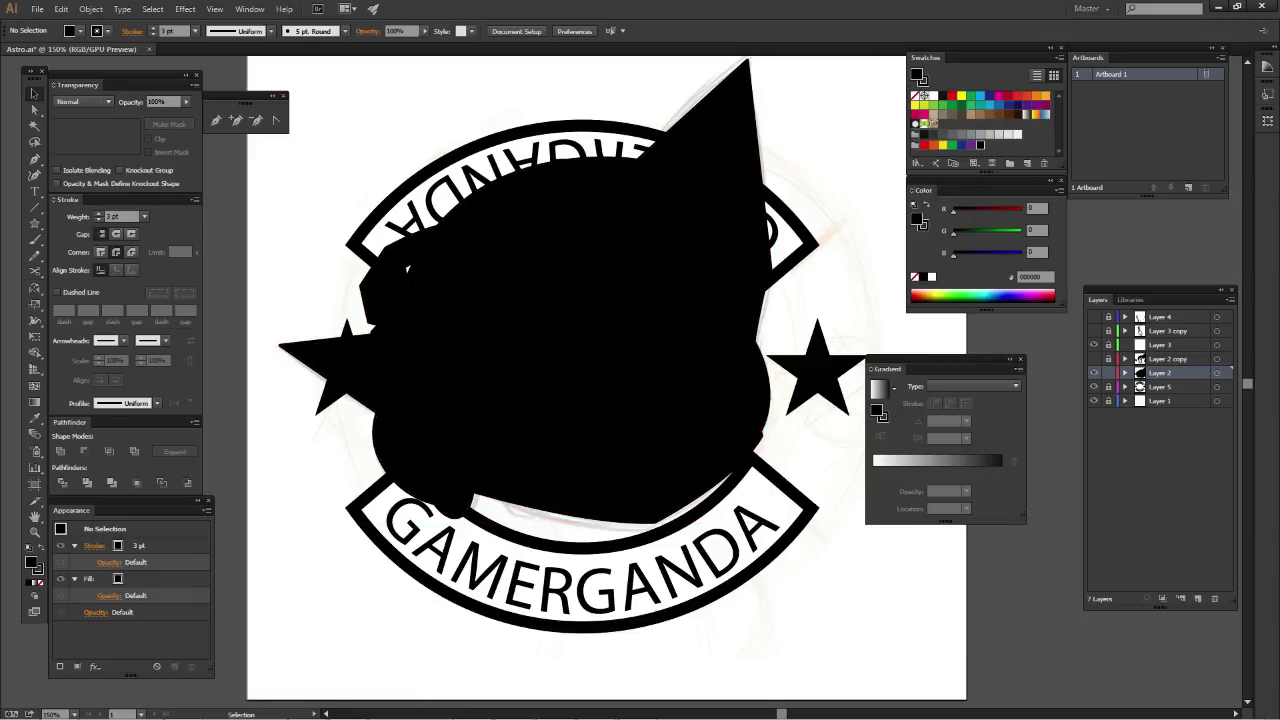
click(407, 269)
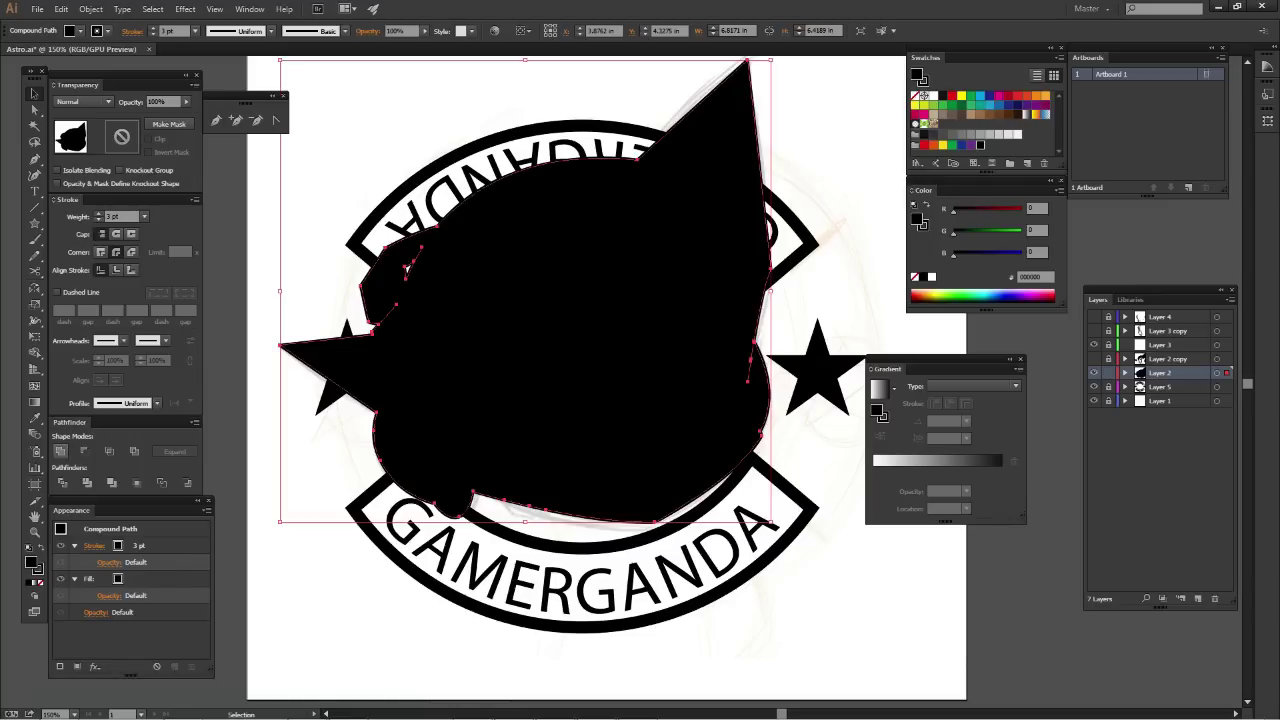
key(ctrl+shift+a)
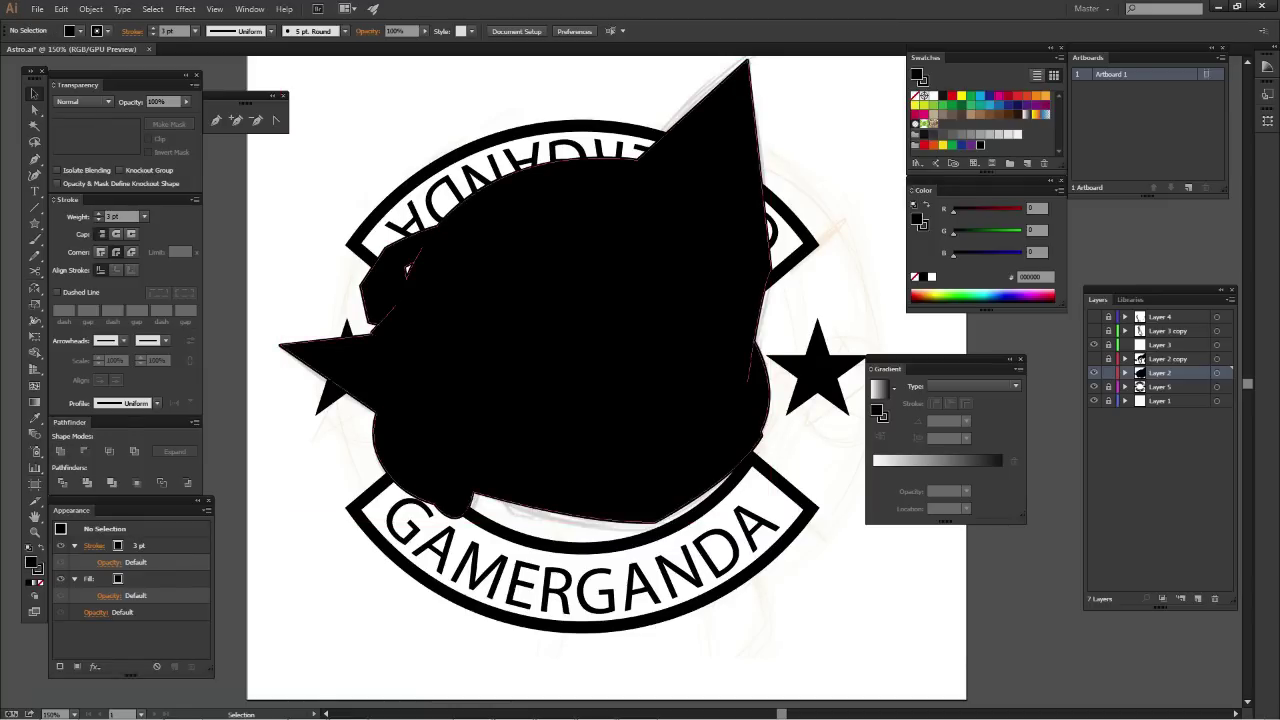
key(ctrl+z)
key(a)
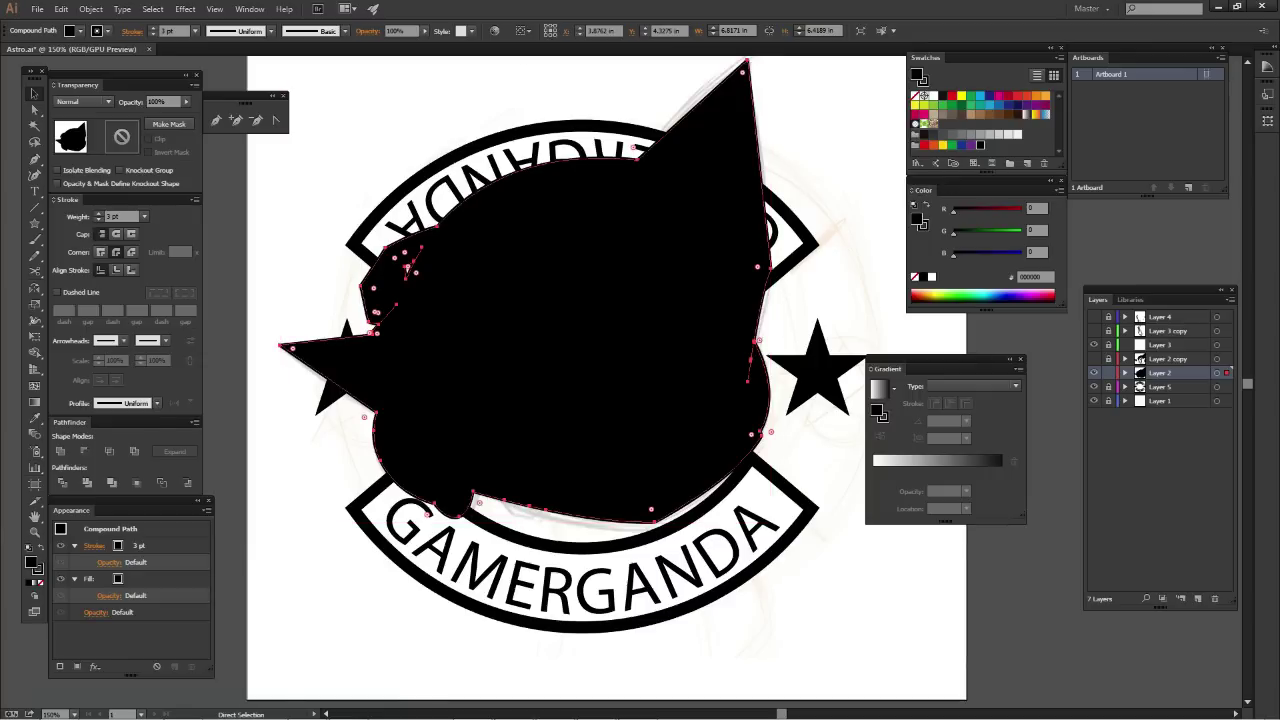
key(v)
key(Delete)
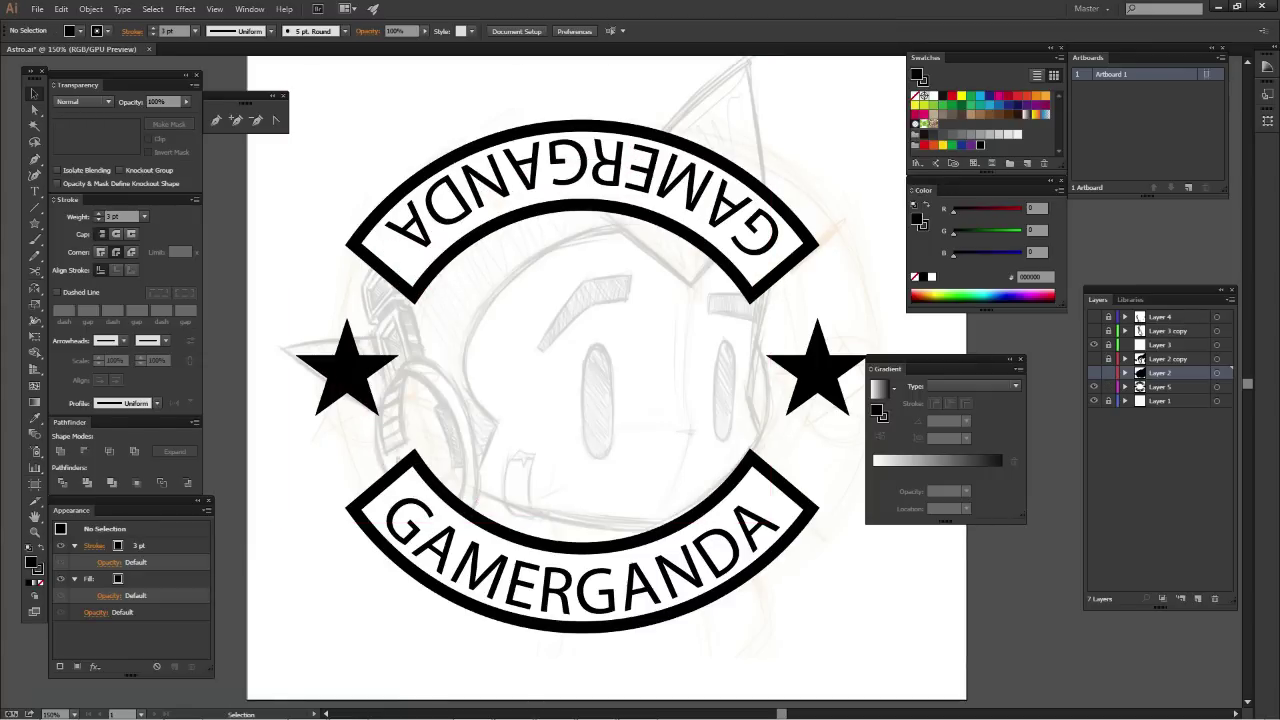
On Layer 5, give the lower GAMERGANDA banner an opacity mask holding the head silhouette
click(1160, 386)
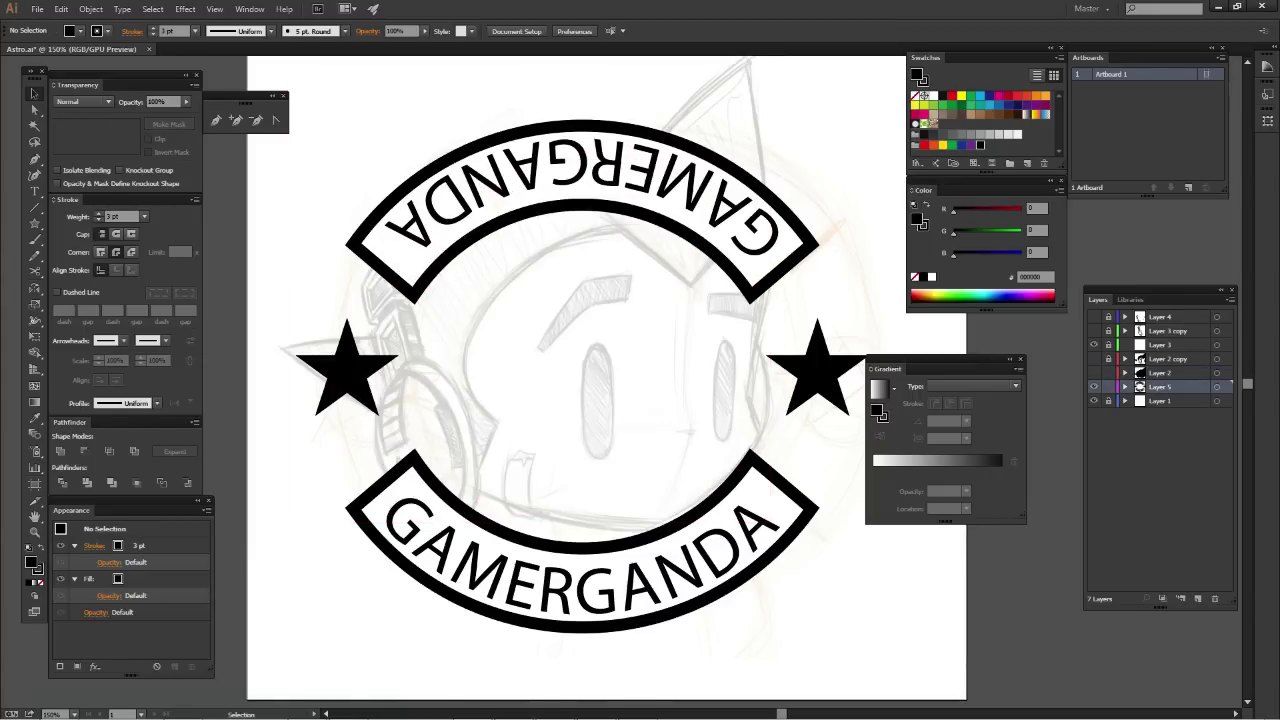
click(390, 476)
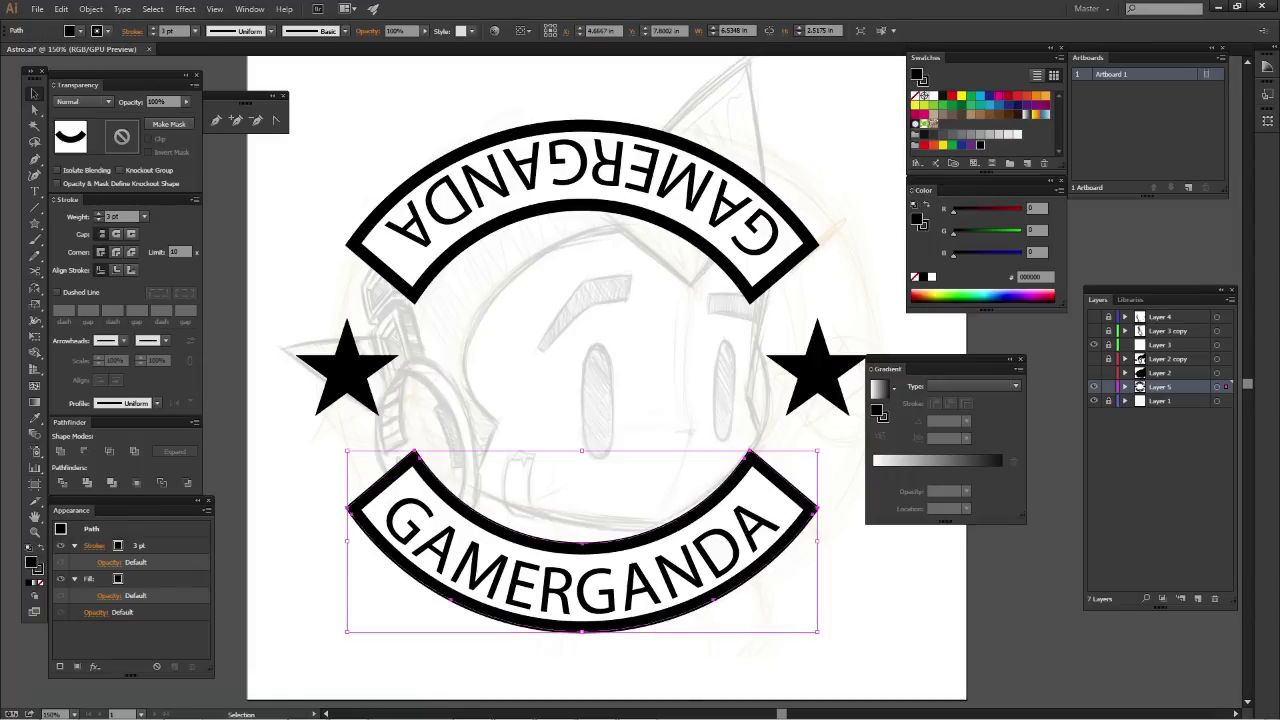
click(169, 123)
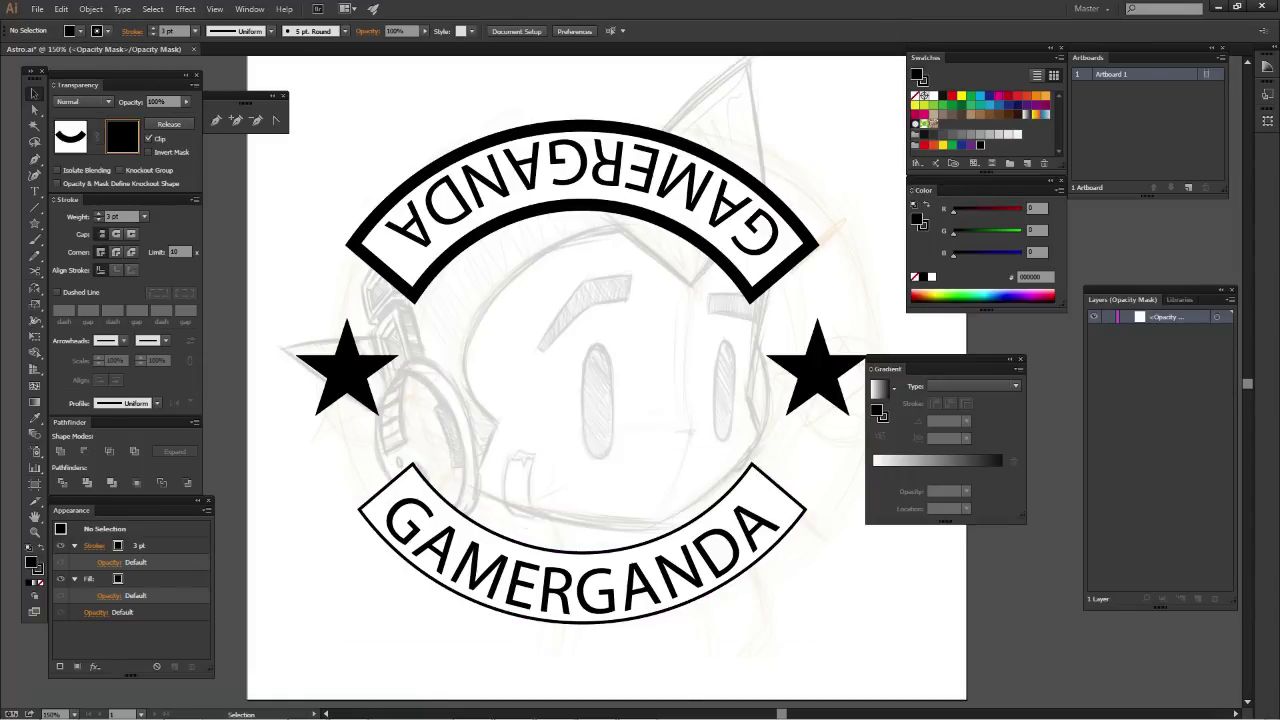
click(122, 137)
key(ctrl+f)
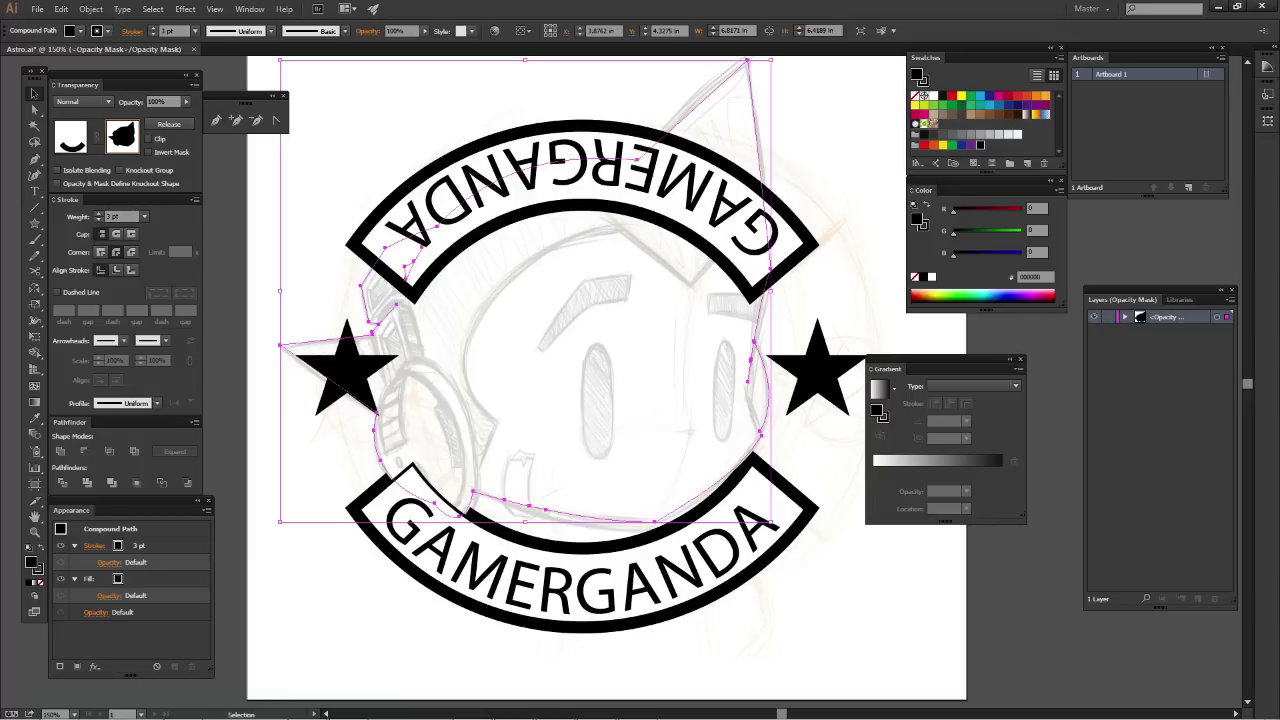
click(71, 136)
key(ctrl+shift+a)
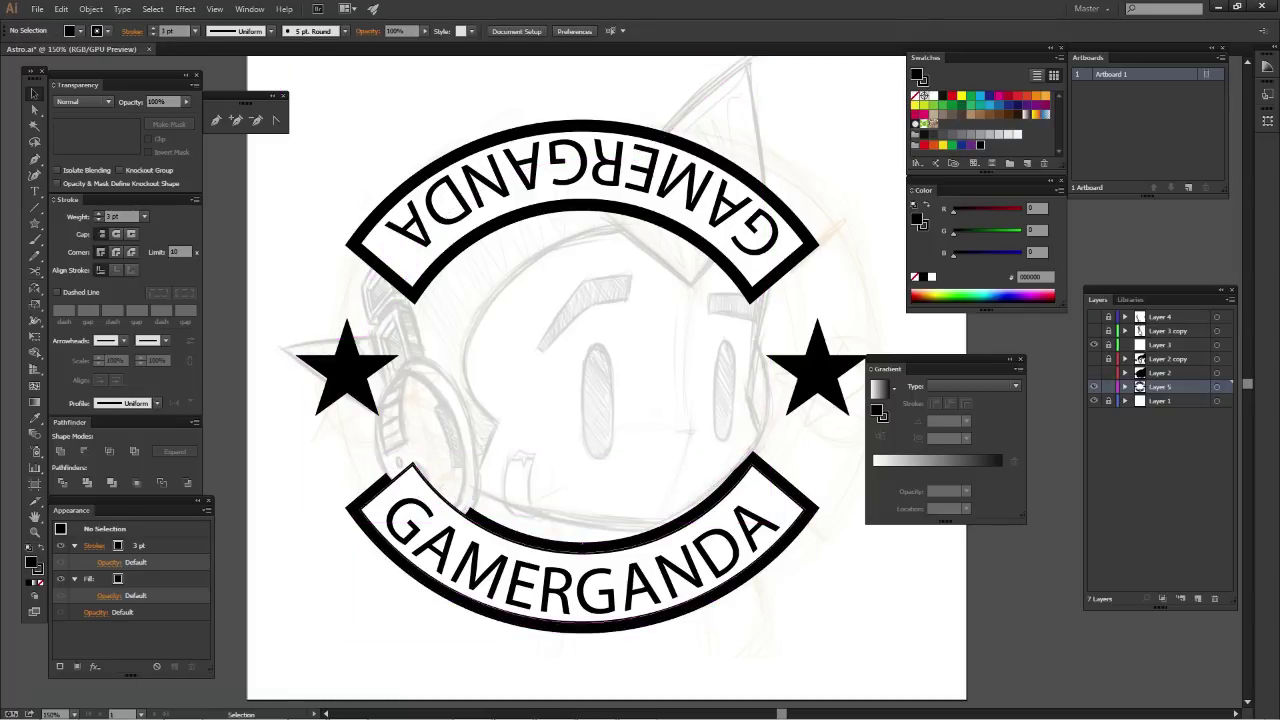
Redo the lower banner's head-silhouette mask with Clip unchecked, then show Layer 4's inked head
click(470, 600)
click(169, 124)
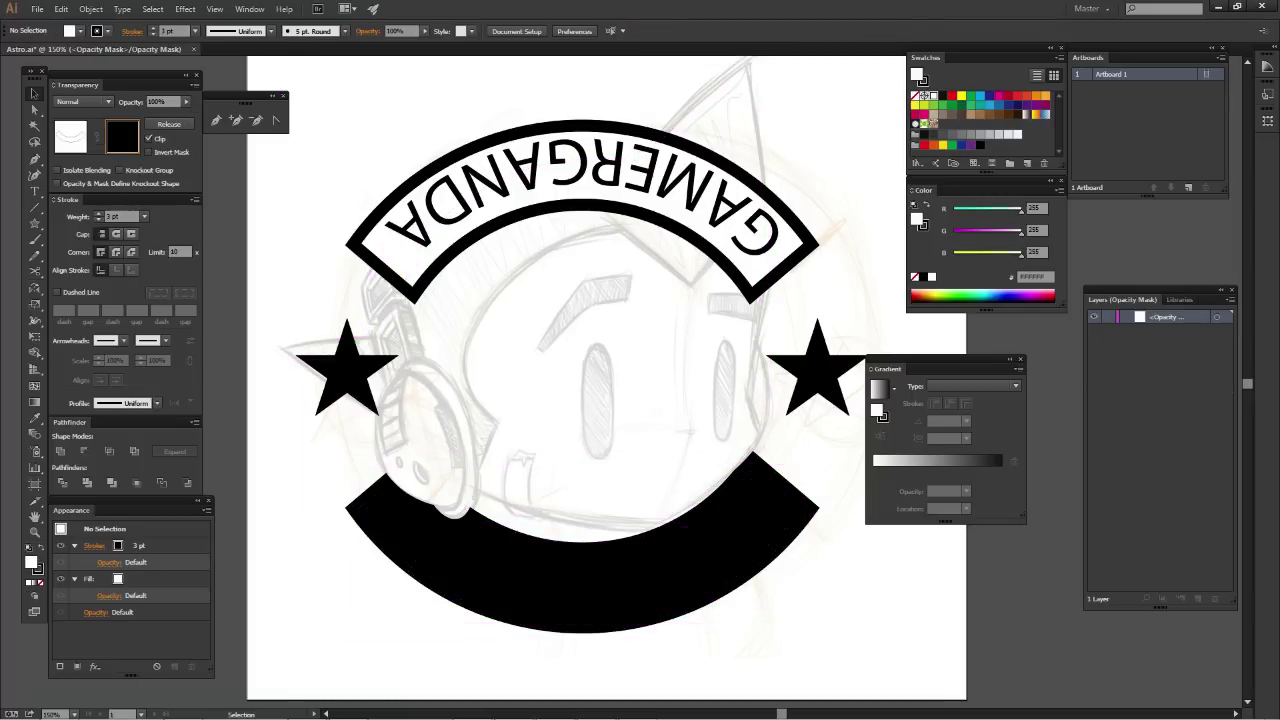
click(149, 138)
key(ctrl+f)
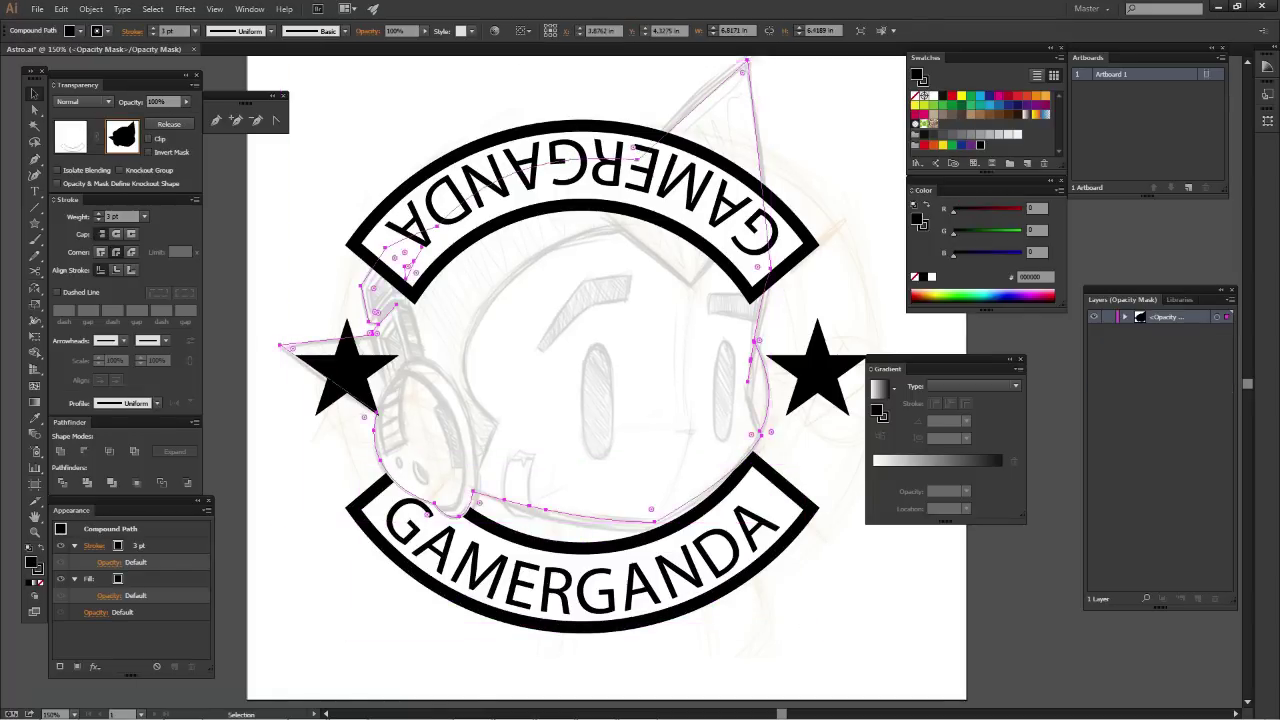
key(ctrl+shift+a)
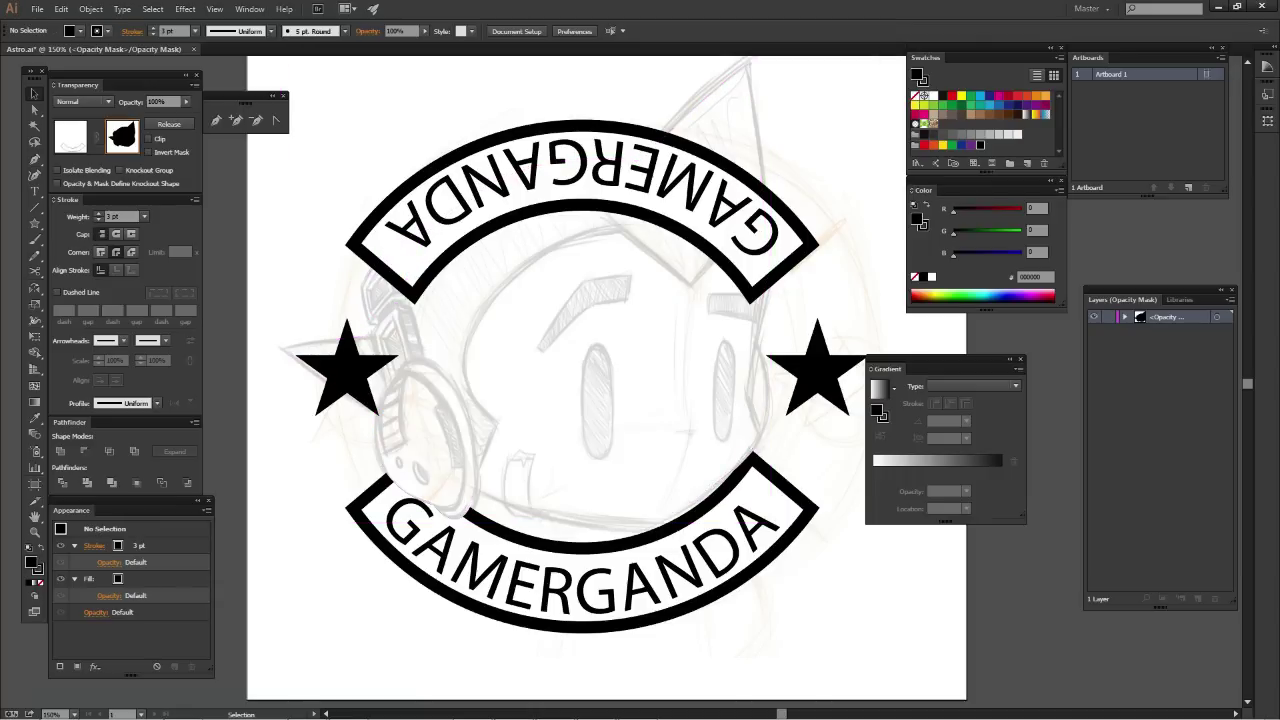
click(70, 136)
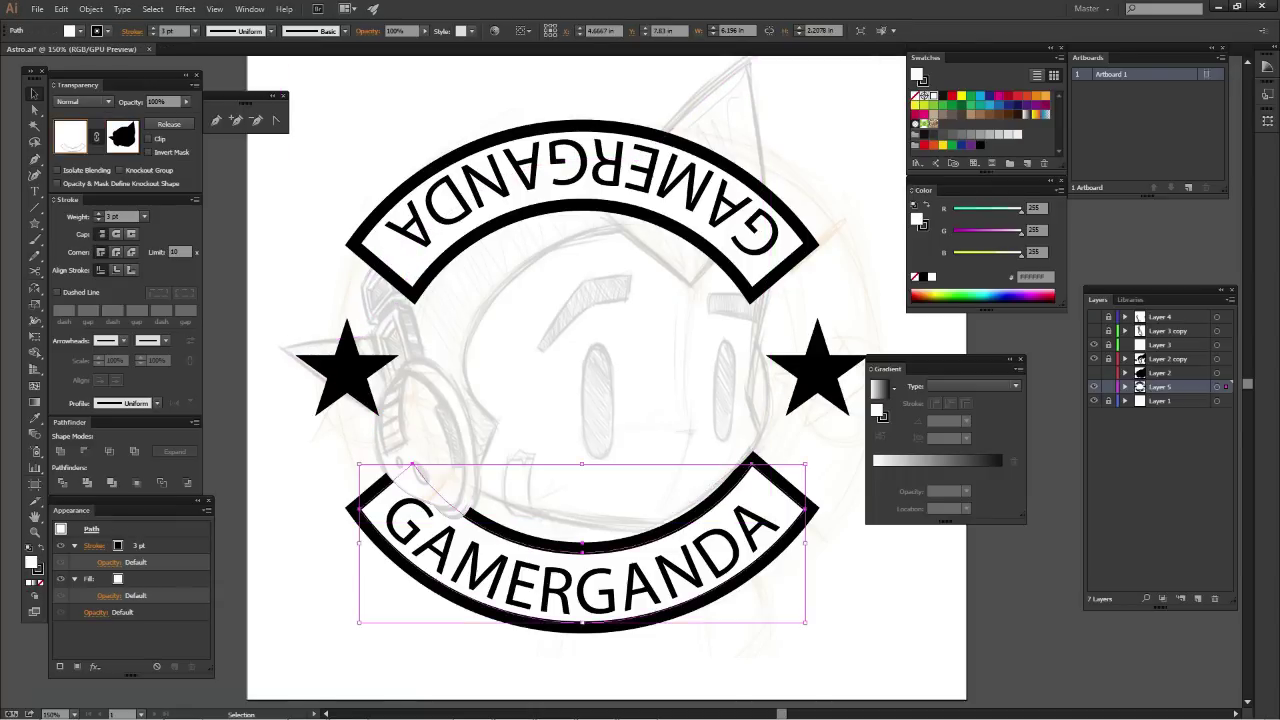
click(1094, 316)
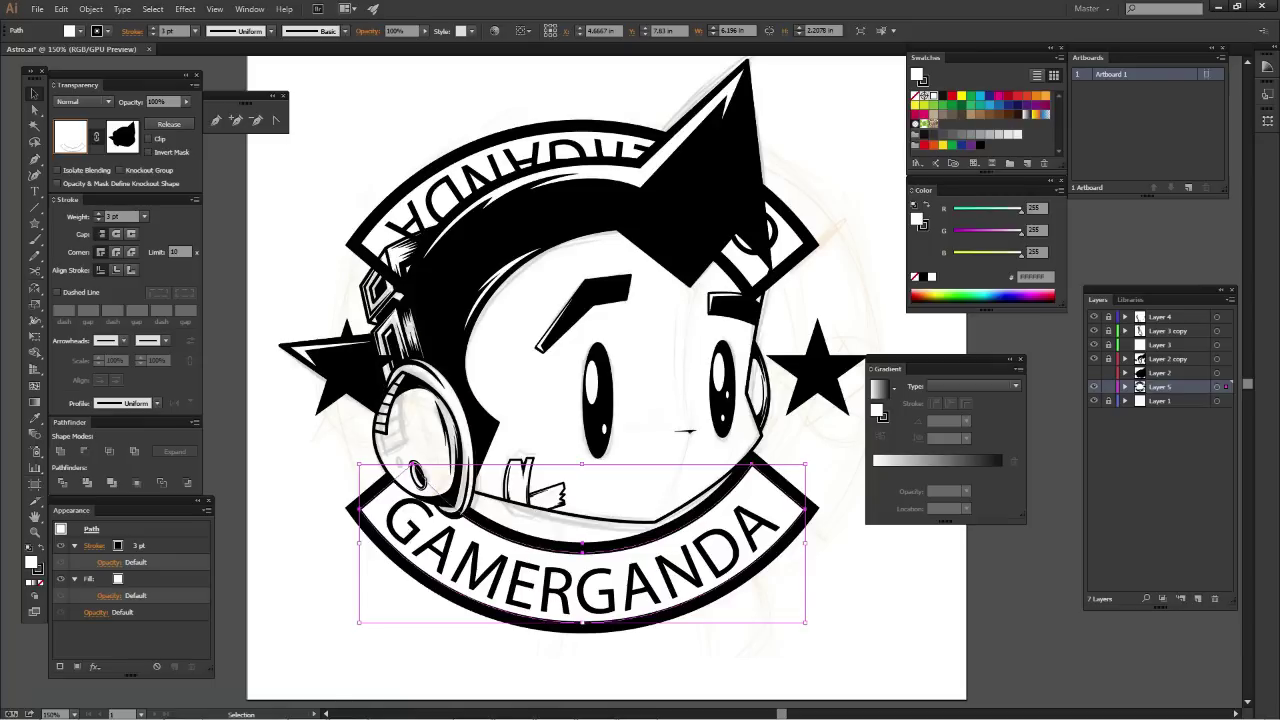
key(ctrl+shift+a)
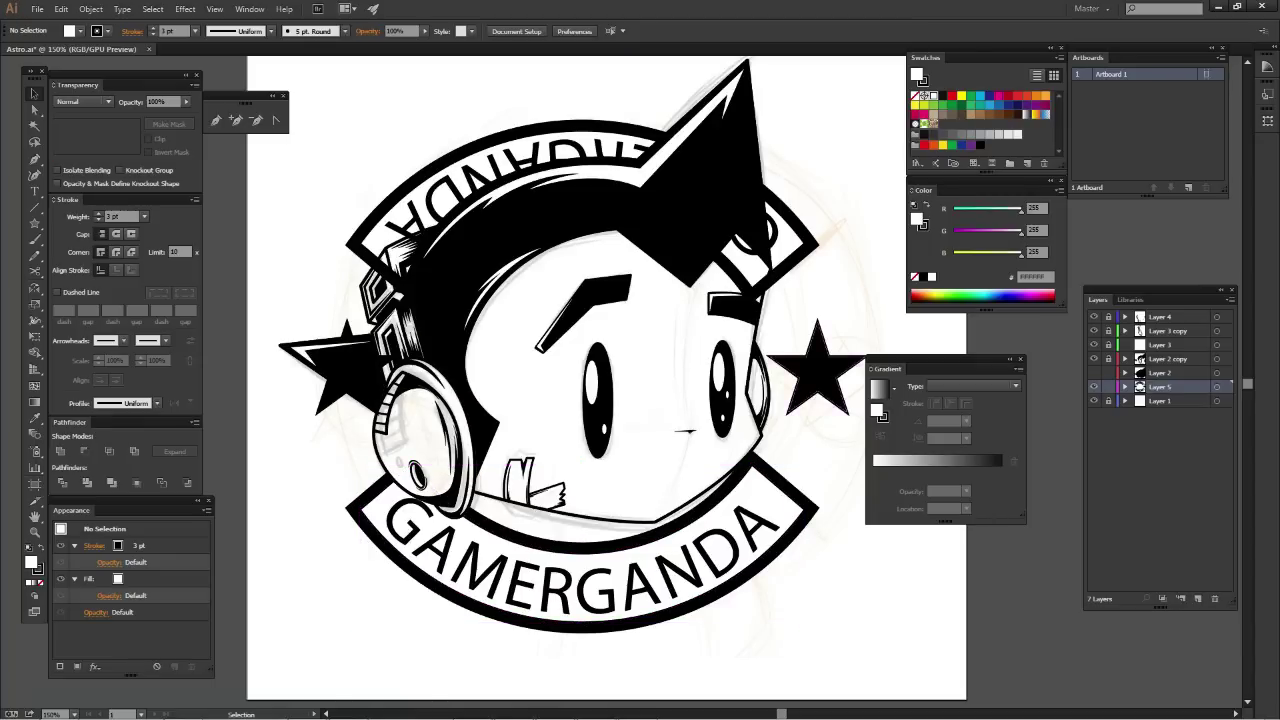
Mask the top GAMERGANDA banner with the head silhouette, leaving Clip unchecked
drag(800, 390, 680, 450)
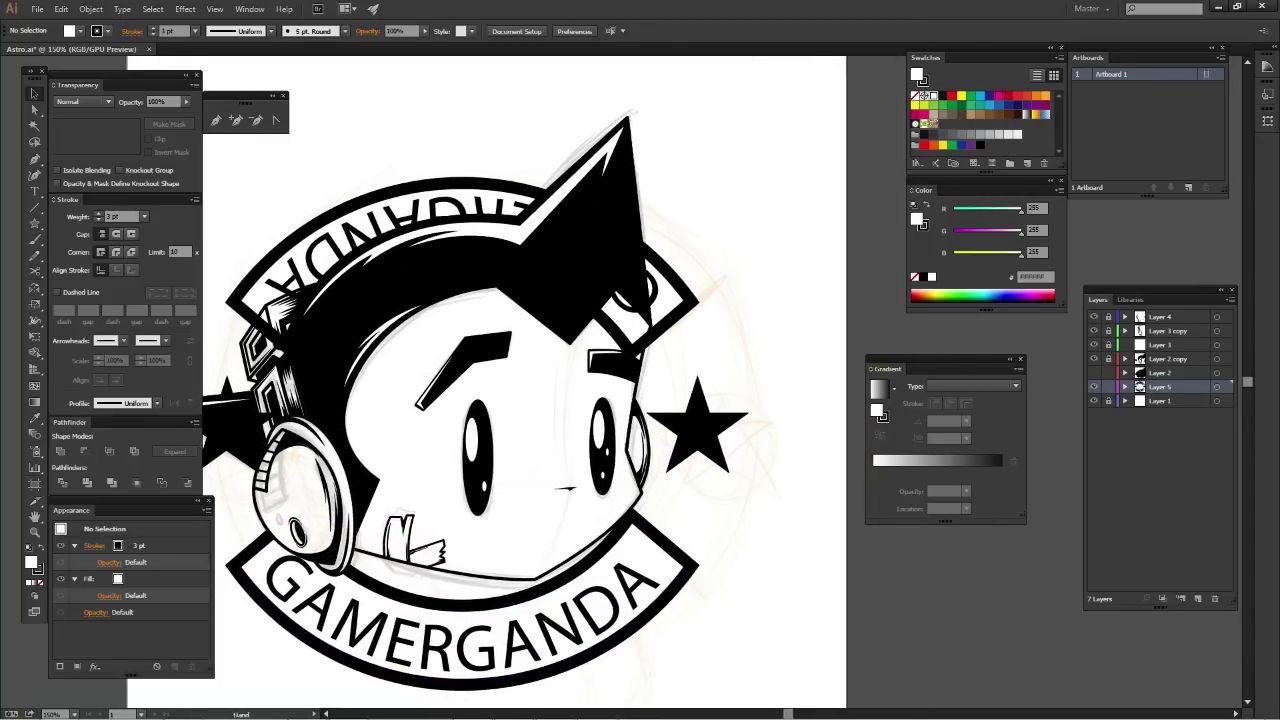
drag(242, 310, 355, 276)
click(346, 267)
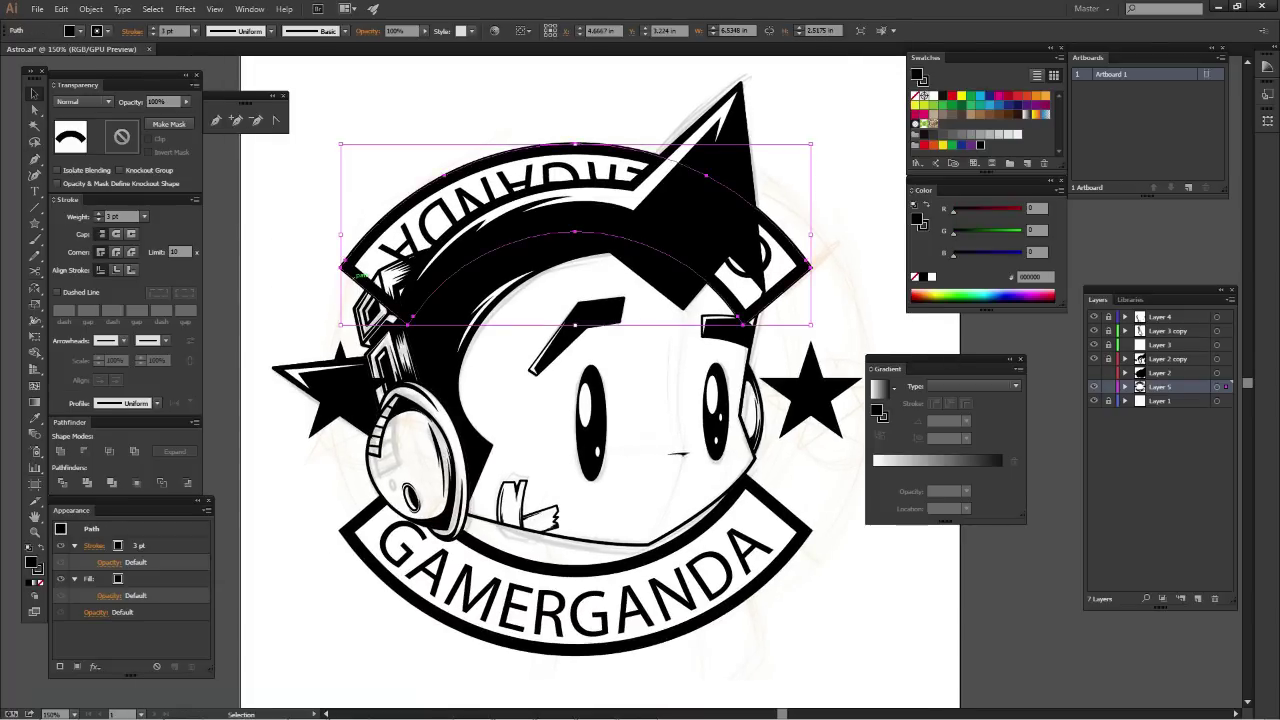
click(169, 124)
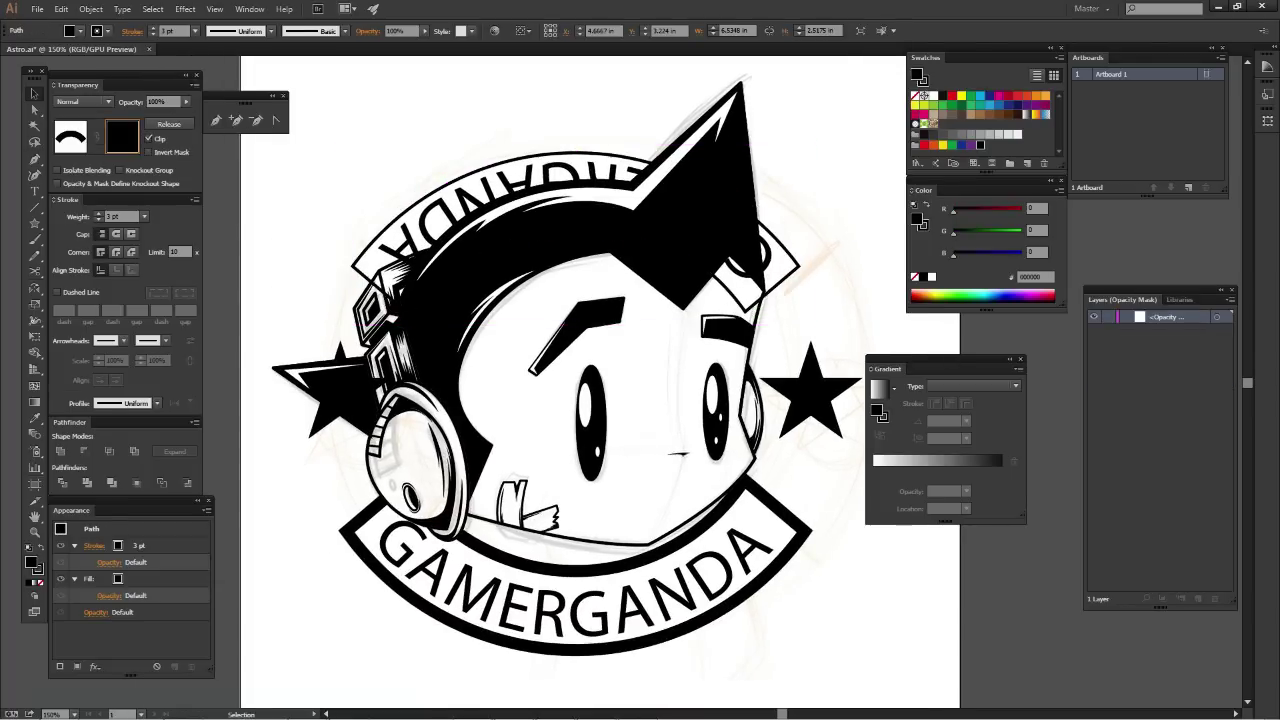
click(122, 137)
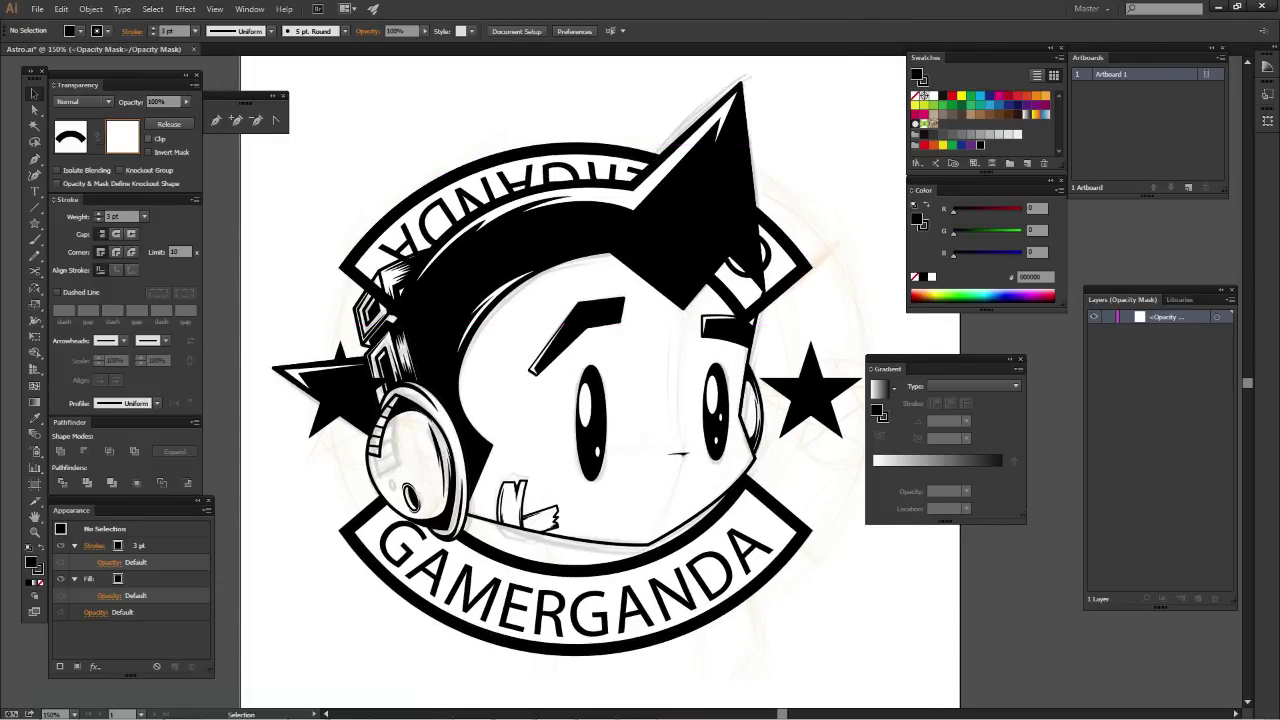
key(ctrl+f)
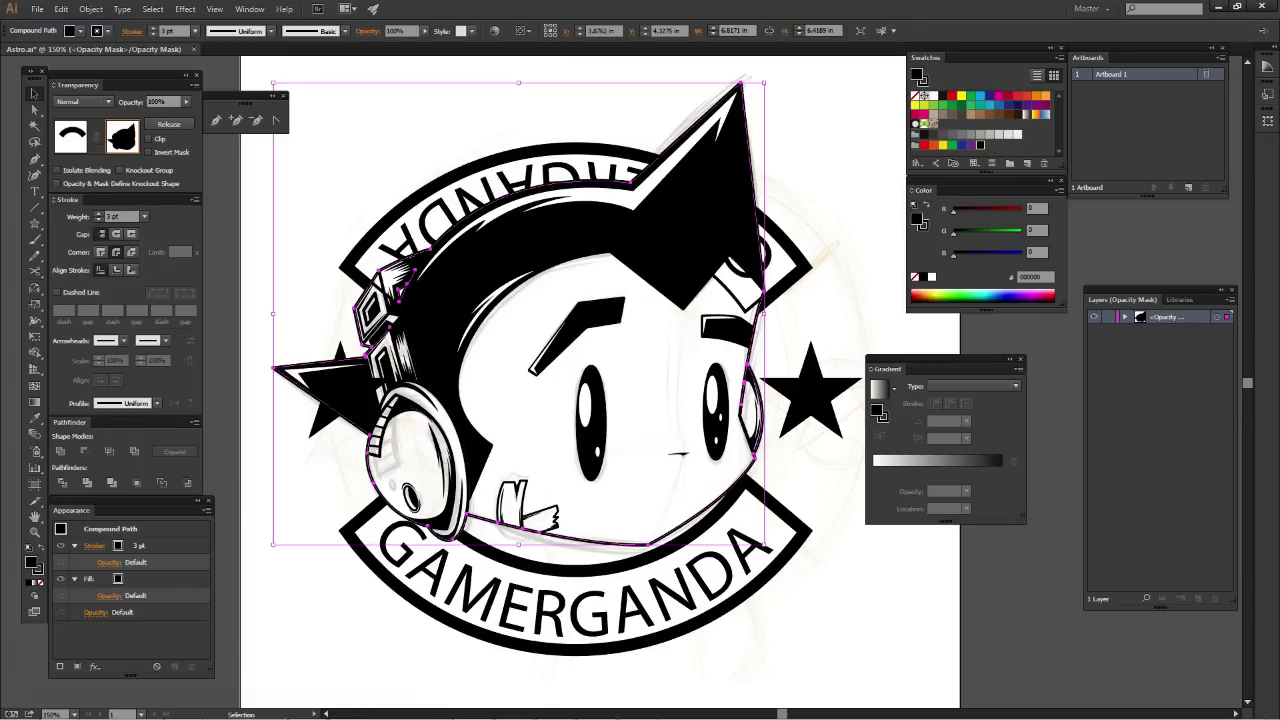
click(71, 137)
key(ctrl+shift+a)
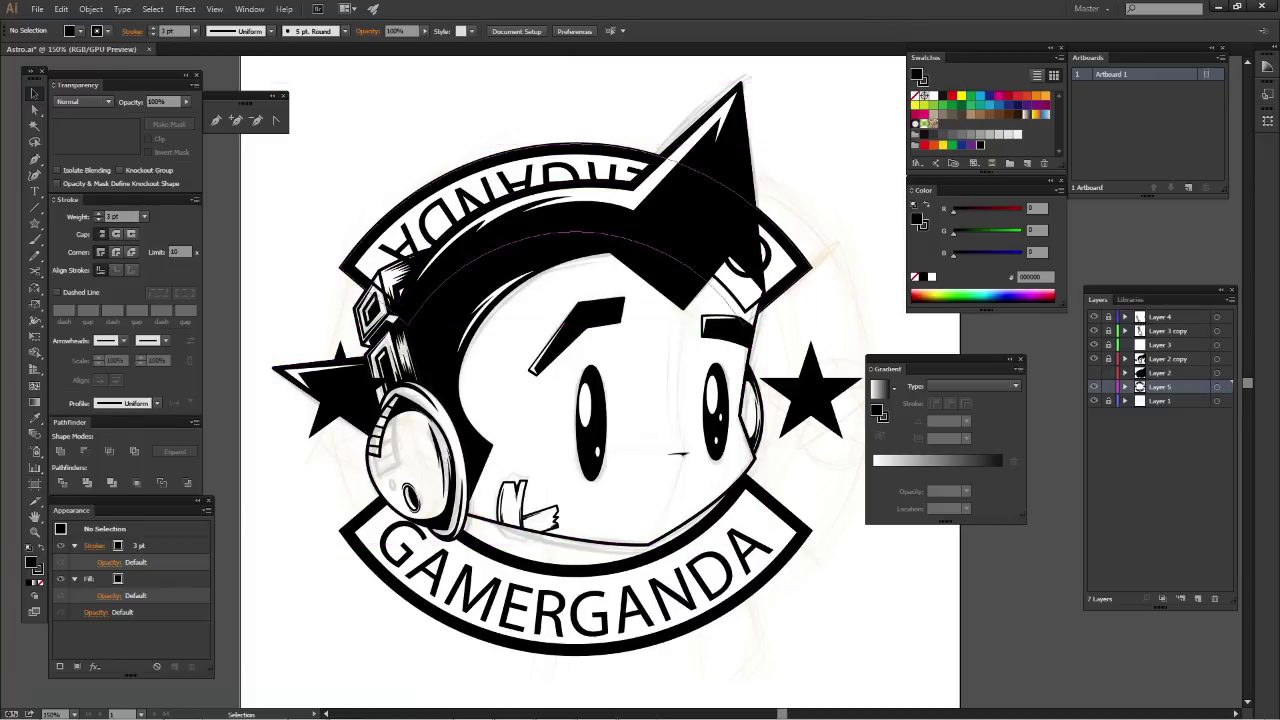
Mask the top banner's arc with the head silhouette, leaving Clip unchecked
click(575, 230)
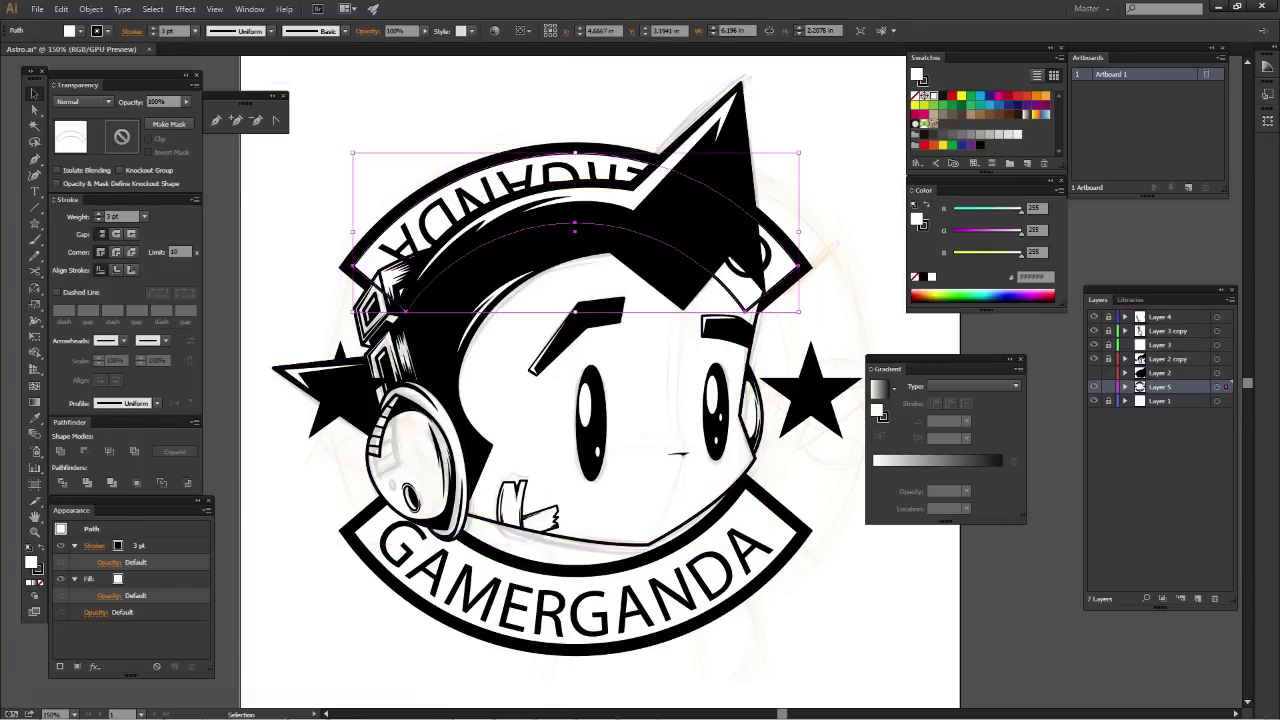
click(168, 124)
click(149, 138)
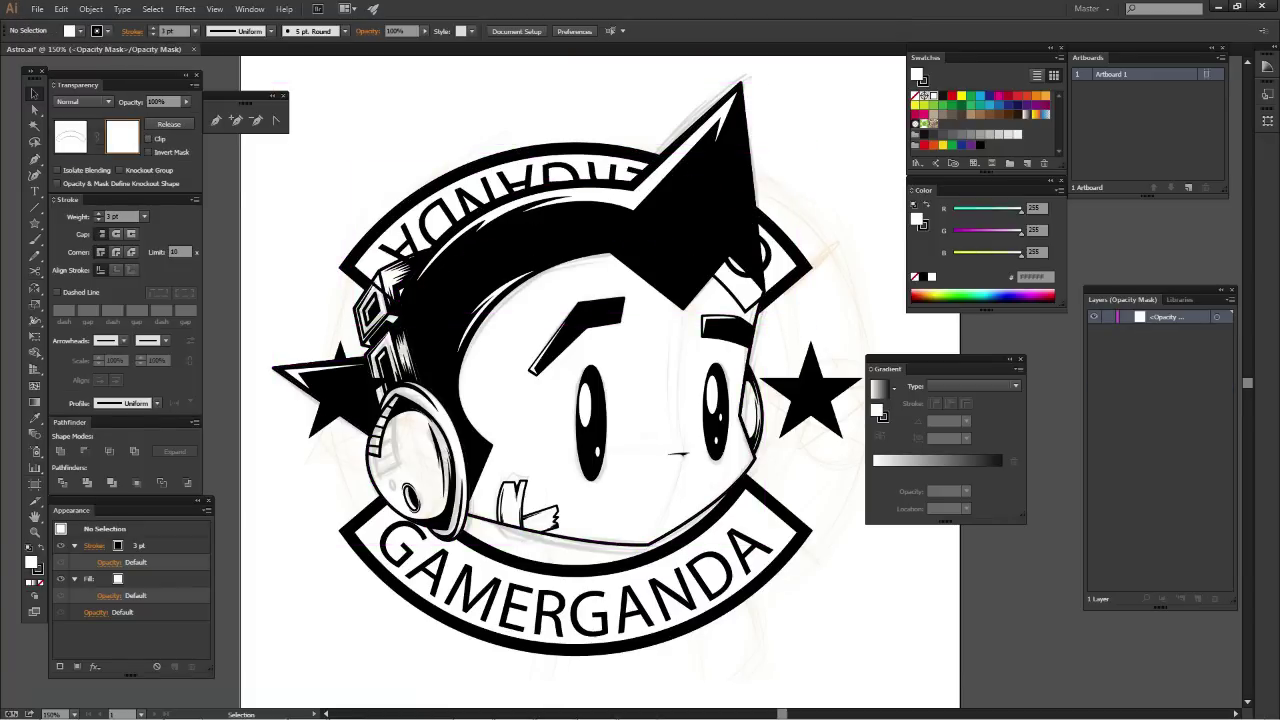
key(ctrl+f)
key(ctrl+shift+a)
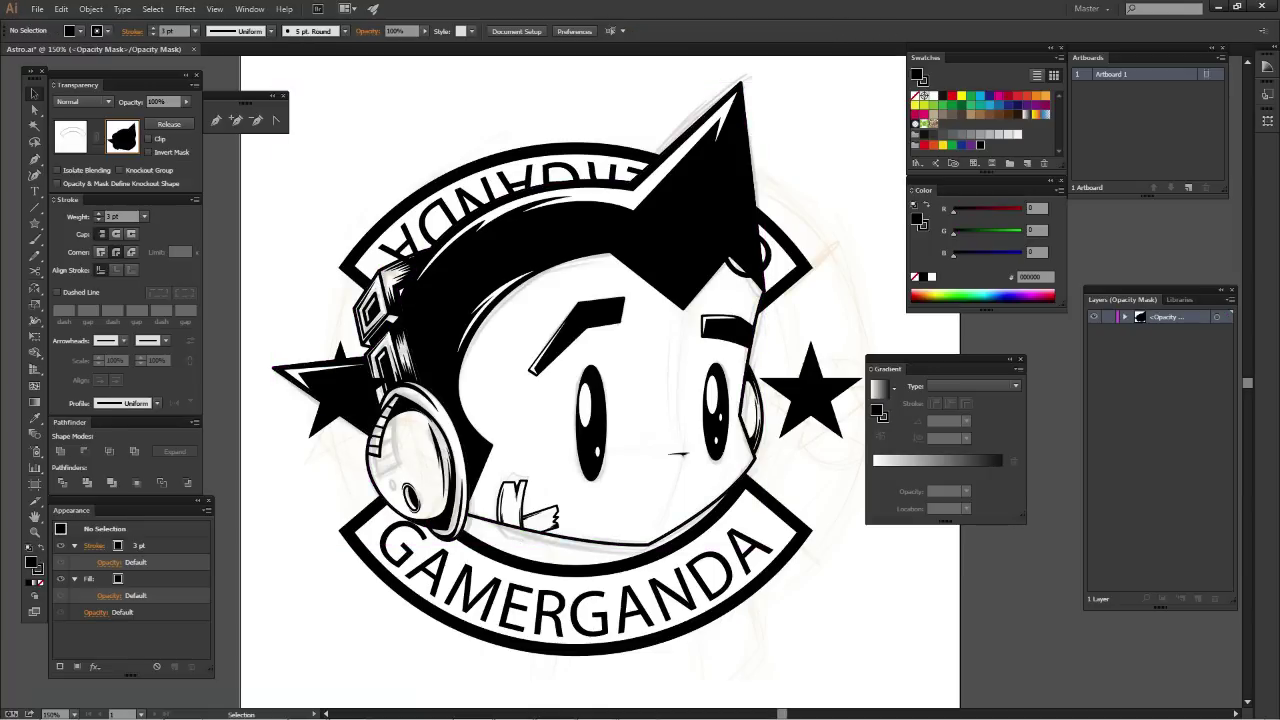
mouse_move(600, 400)
mouse_down()
mouse_move(539, 261)
mouse_move(539, 295)
mouse_move(650, 380)
mouse_up()
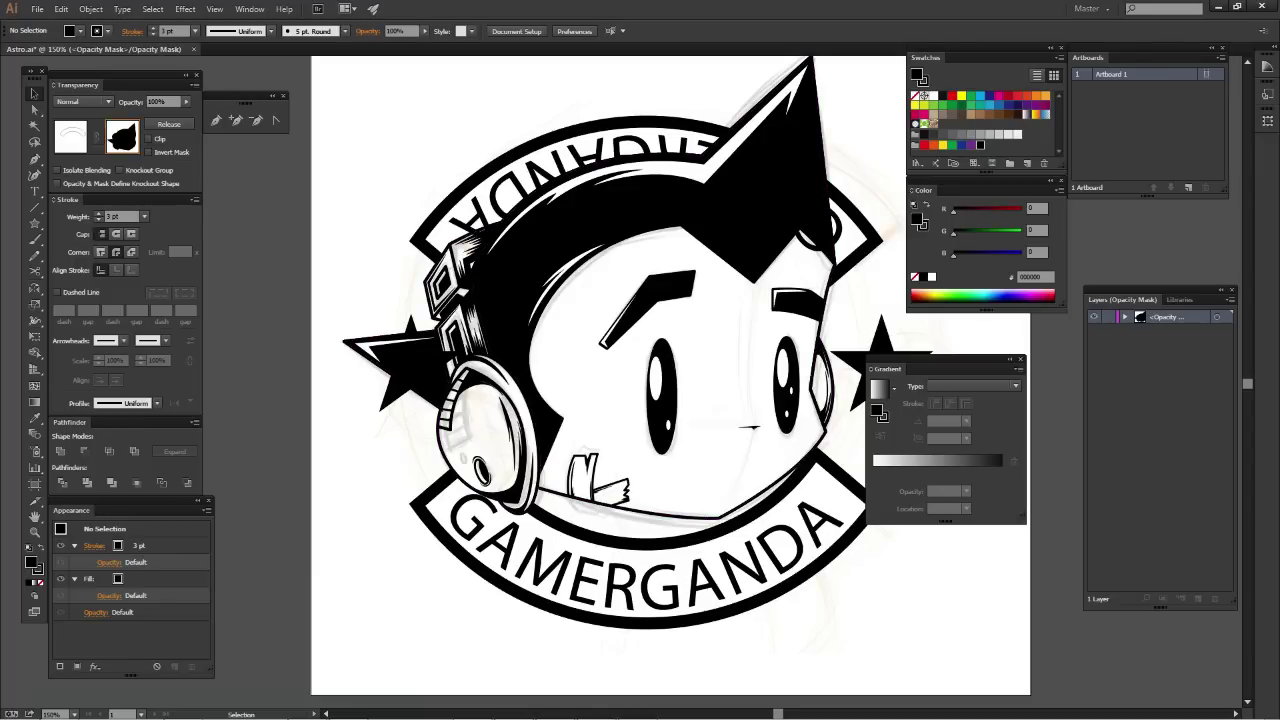
Finish the arc's mask, then briefly show Layer 2's head silhouette to check its position
click(71, 135)
key(ctrl+shift+a)
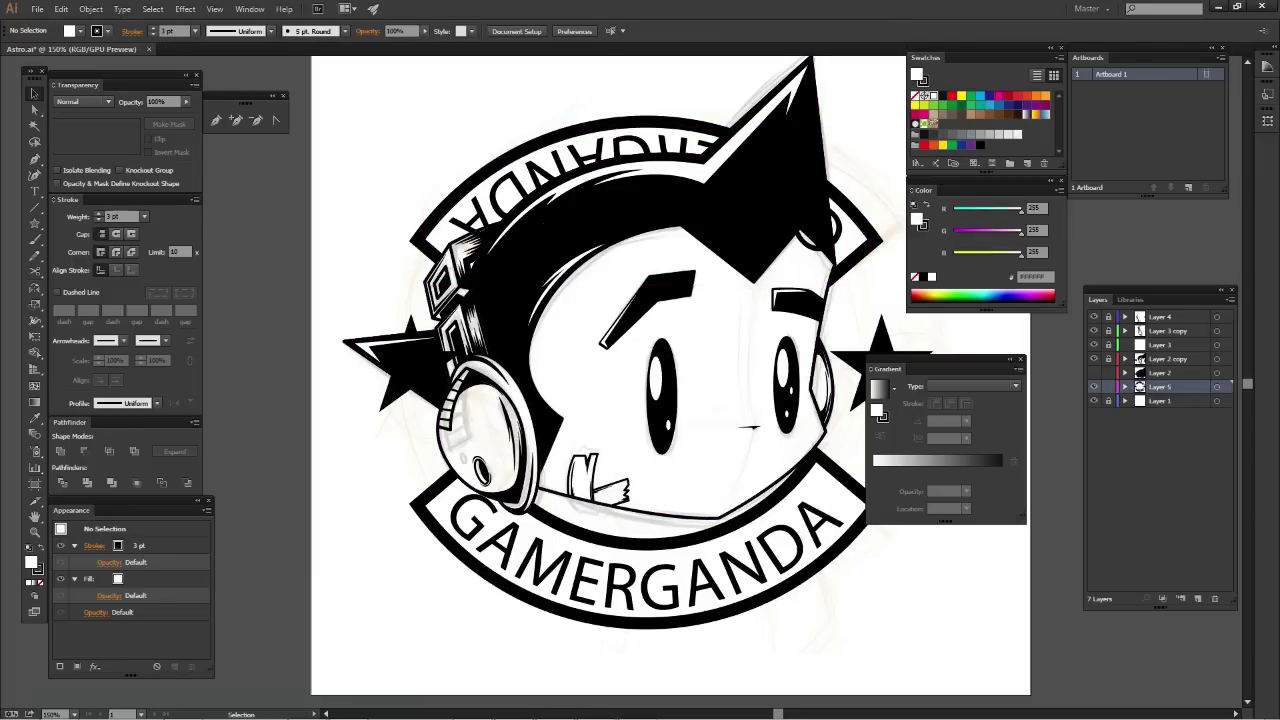
click(430, 372)
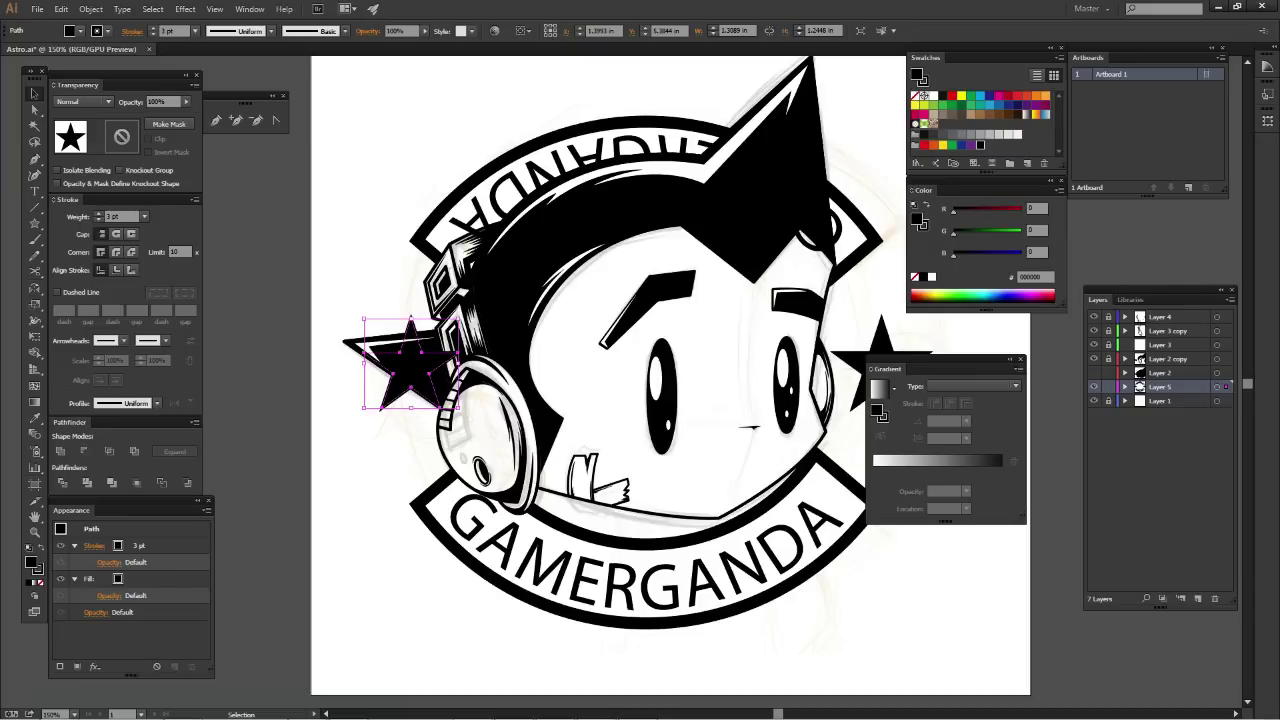
key(ctrl+shift+a)
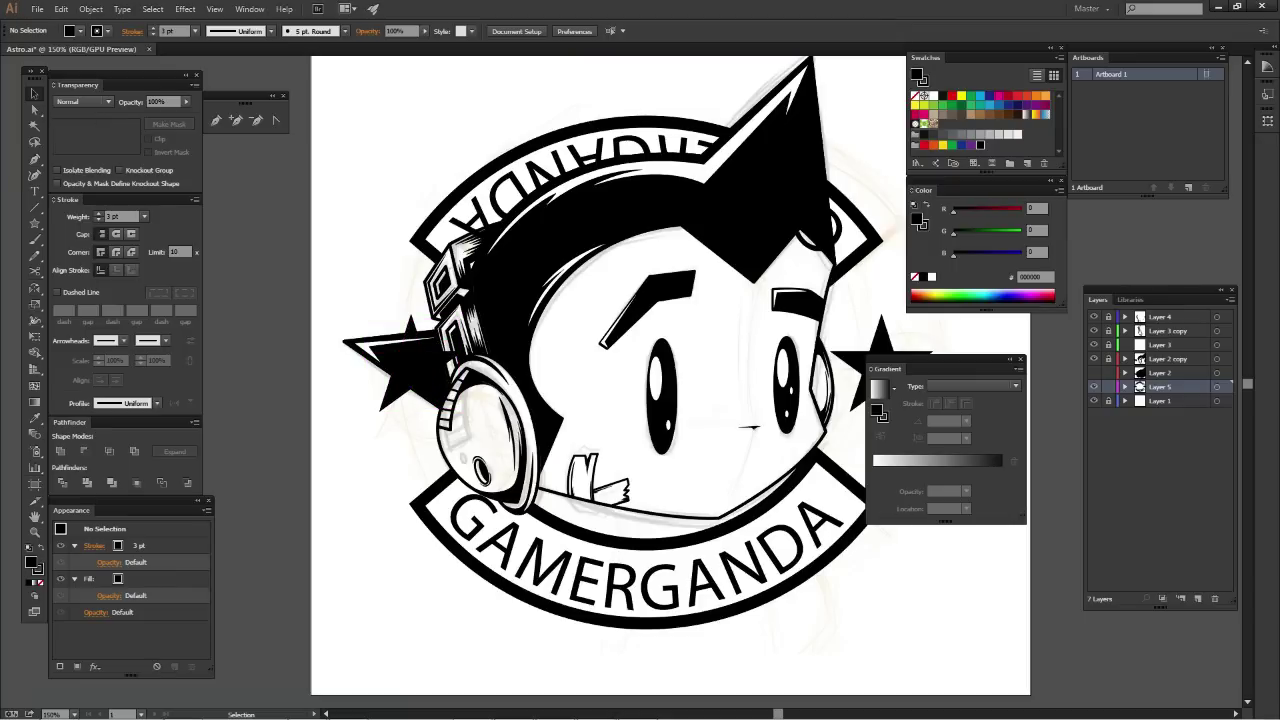
click(1162, 372)
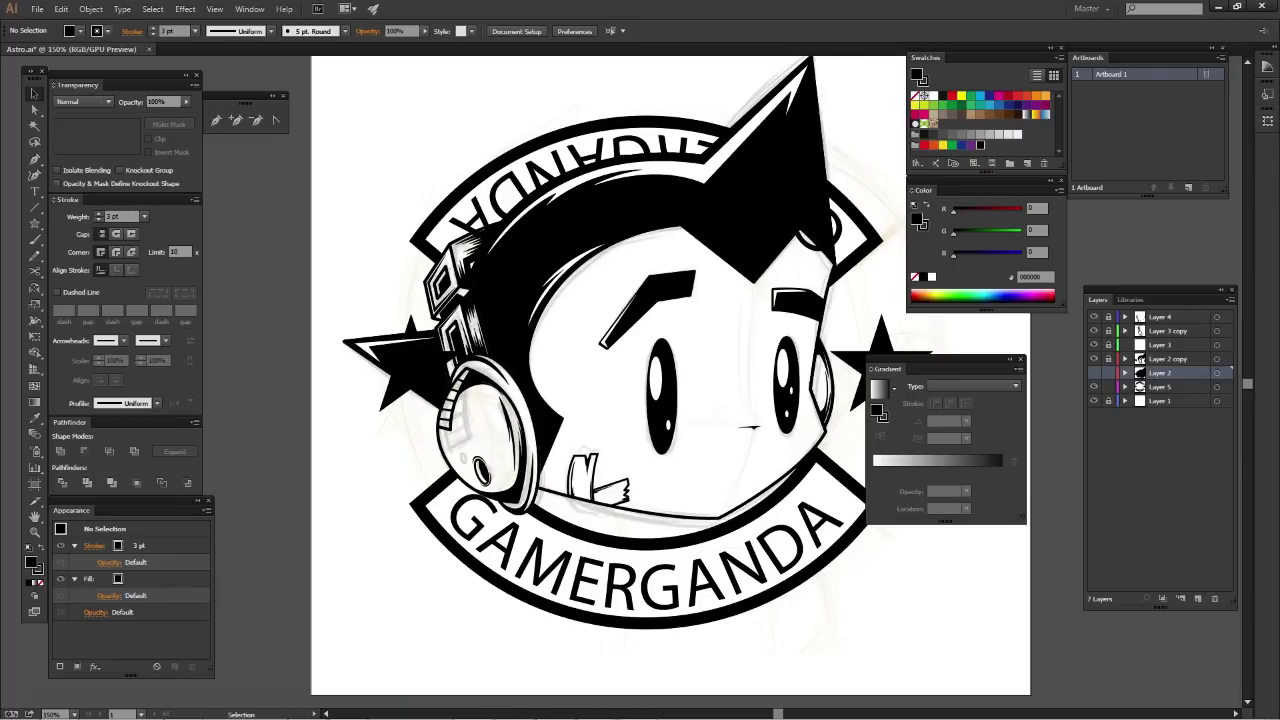
click(1093, 372)
click(1093, 372)
Give the left star an opacity mask holding the head silhouette, with Clip unchecked
click(408, 390)
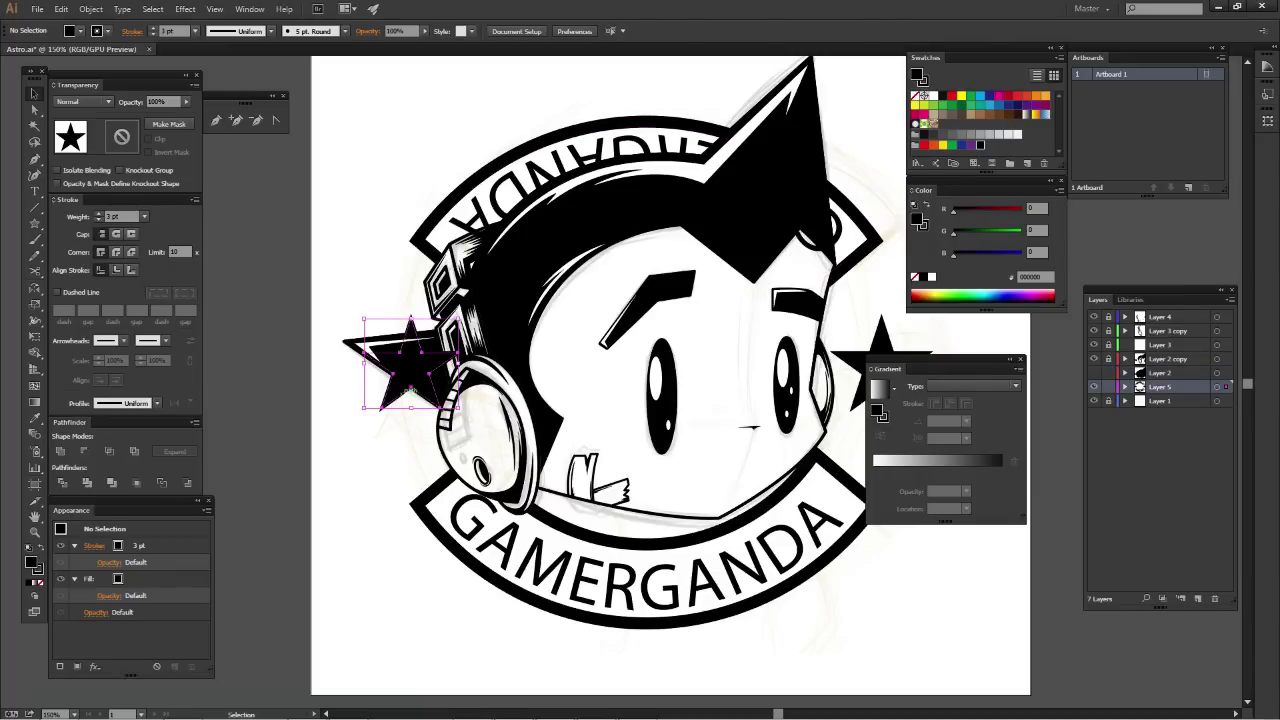
click(169, 124)
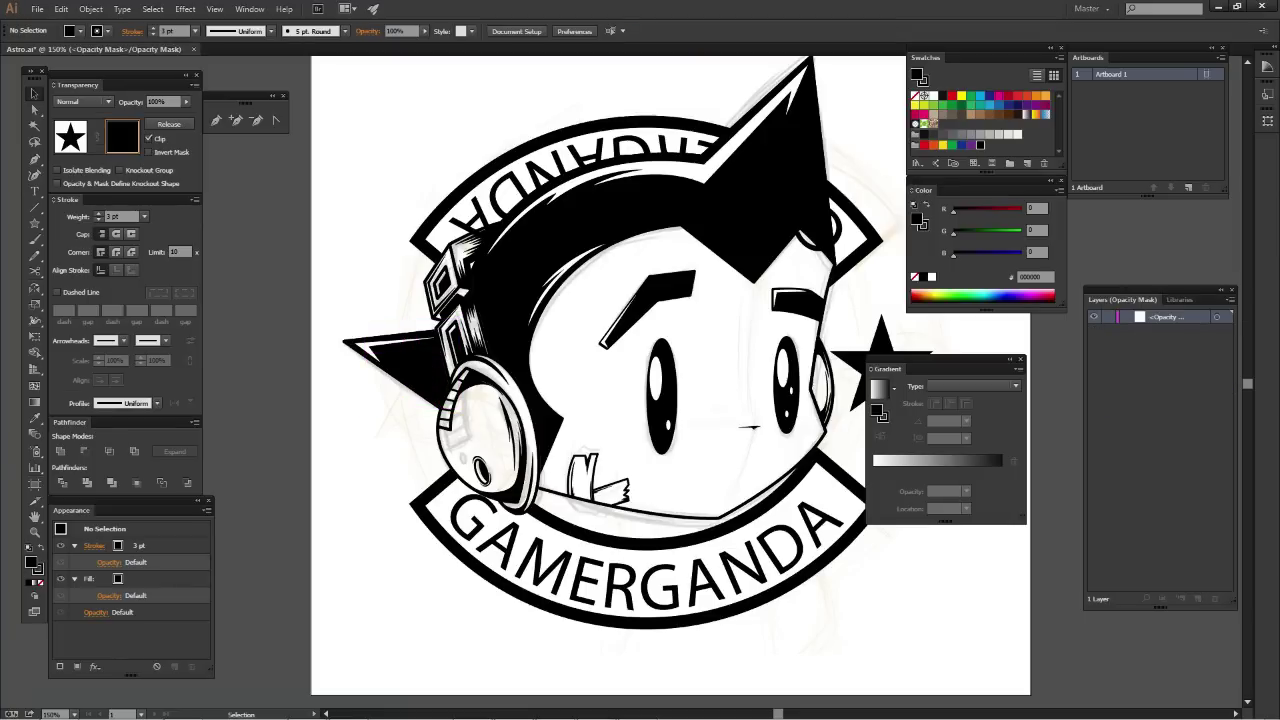
click(149, 138)
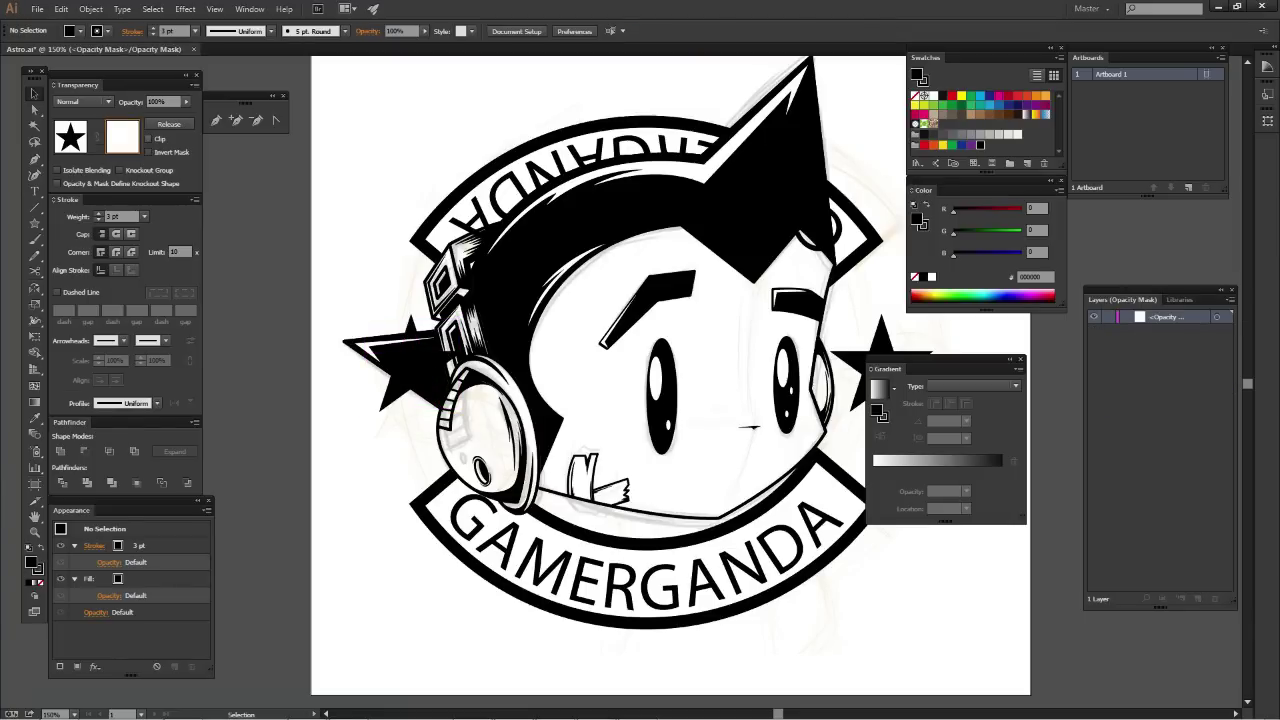
key(ctrl+f)
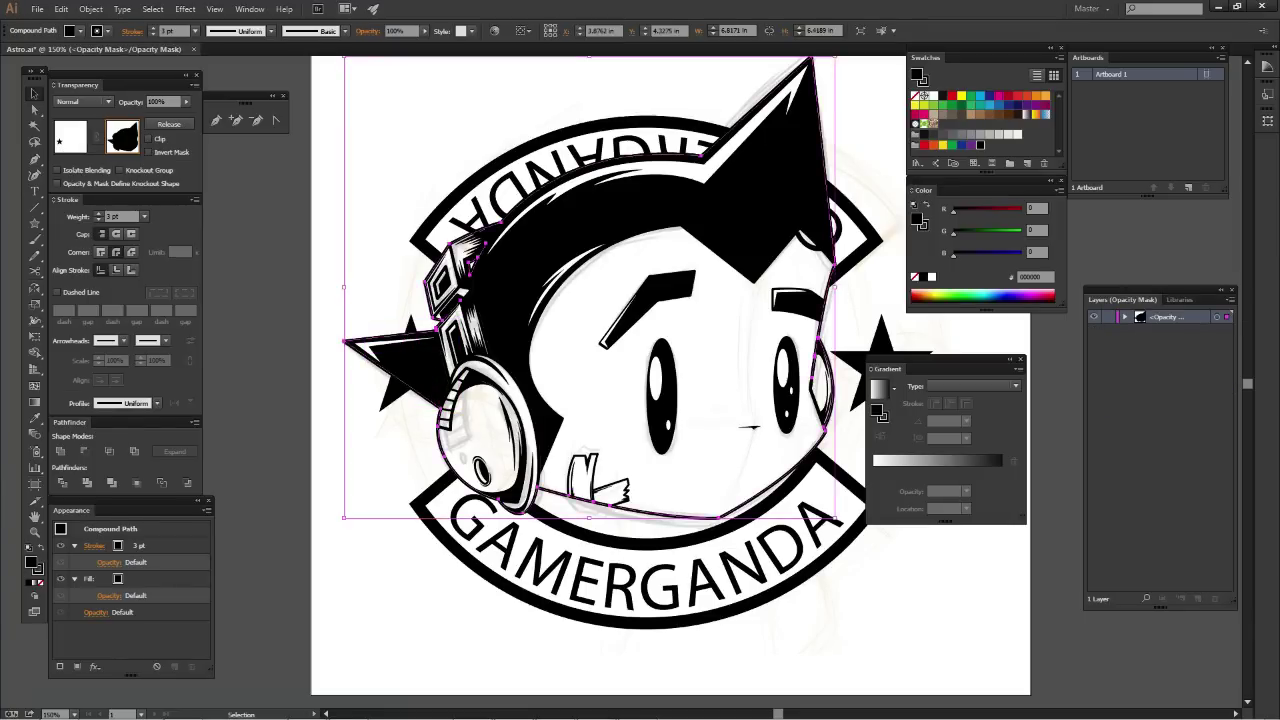
key(ctrl+shift+a)
drag(700, 400, 541, 413)
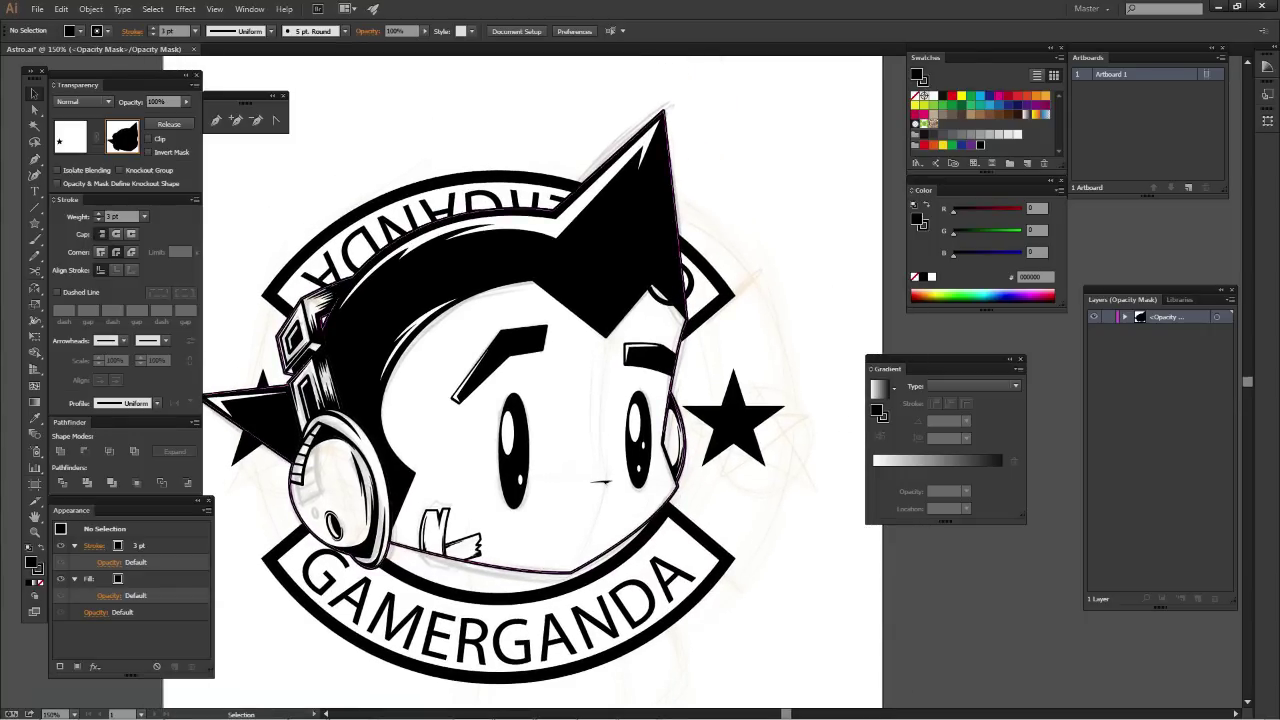
key(a)
key(v)
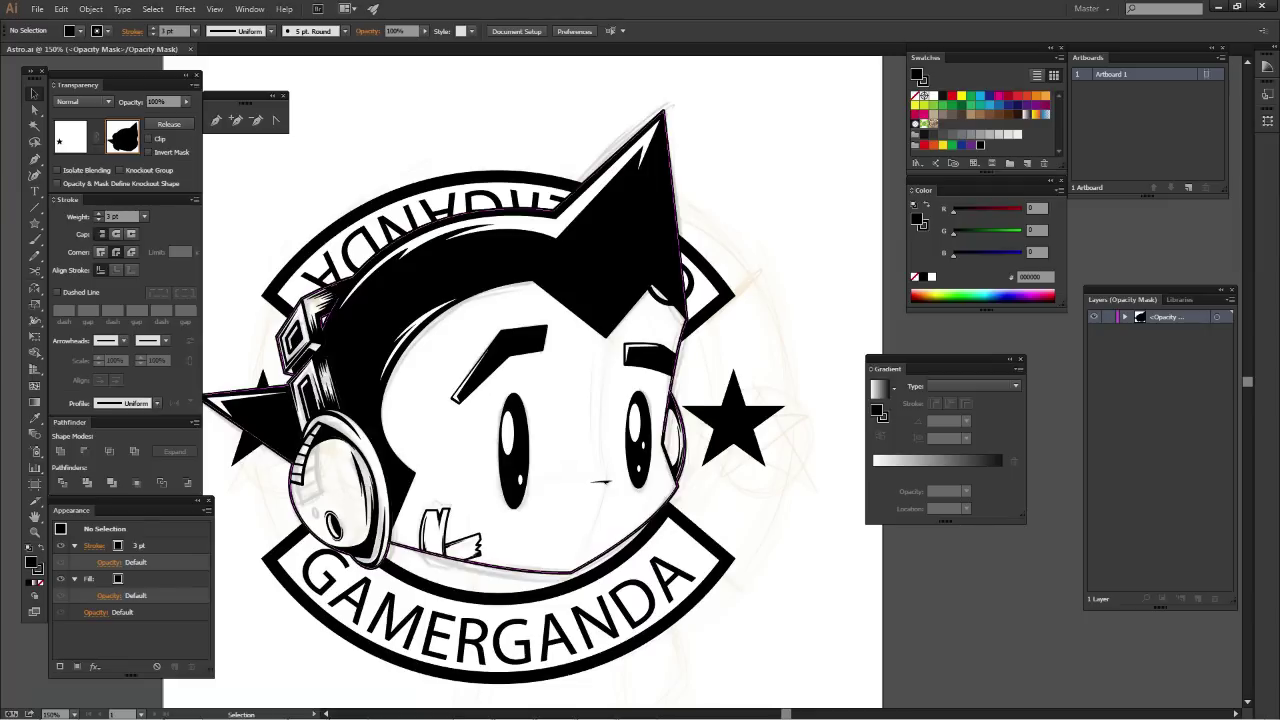